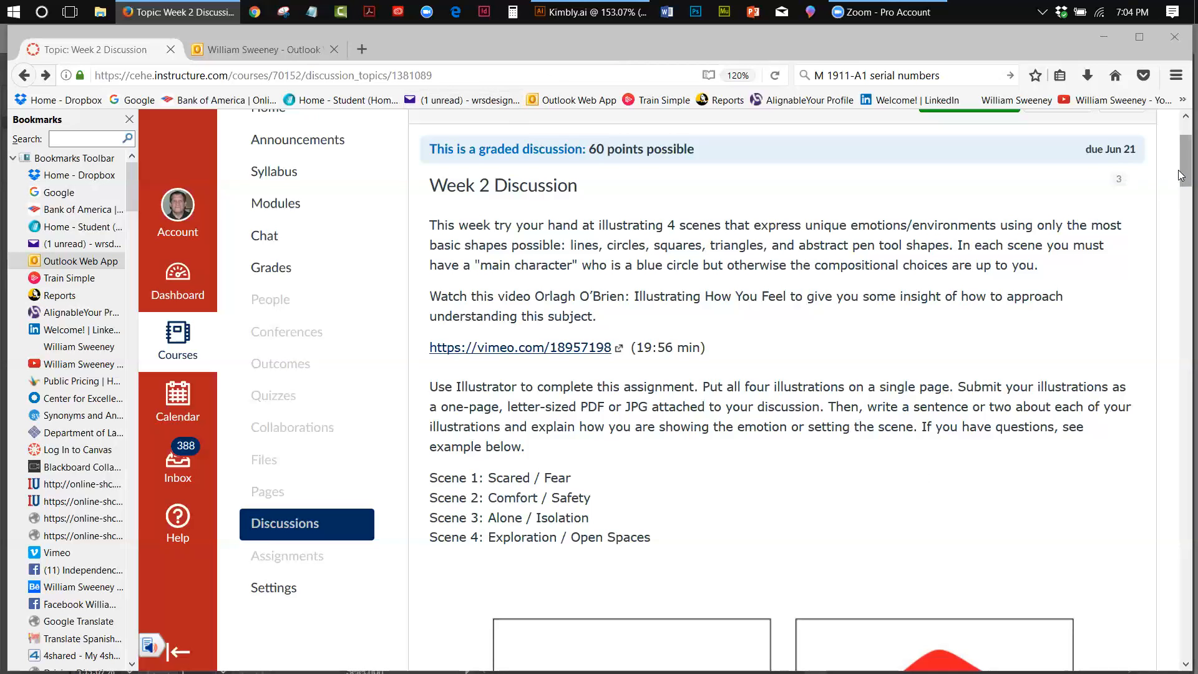
Review the Week 2 Discussion assignment and its four example scenes.
scroll(1181, 206, down, 5)
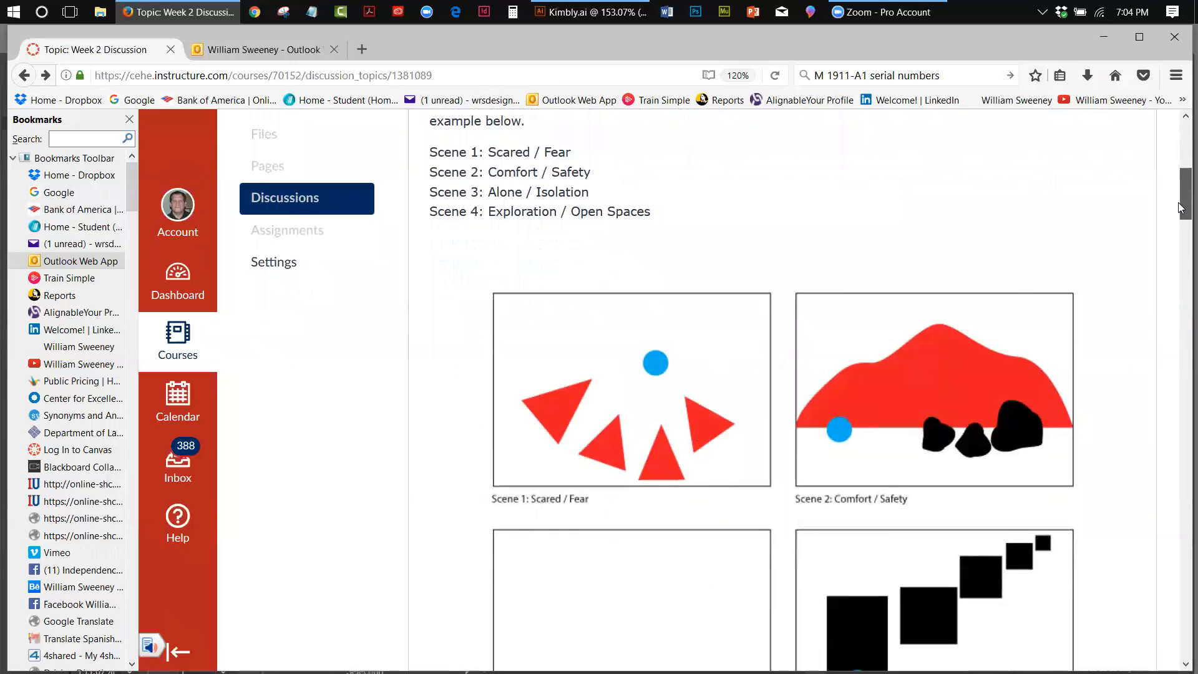
scroll(1181, 206, down, 1)
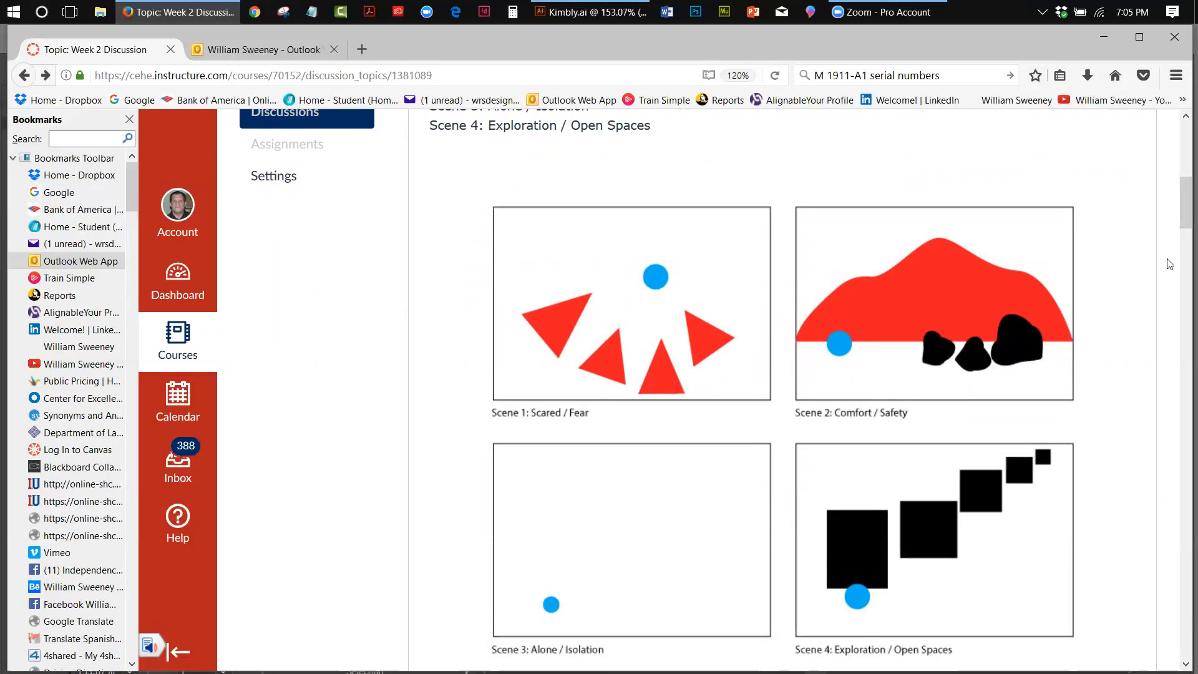
drag(1179, 215, 1179, 226)
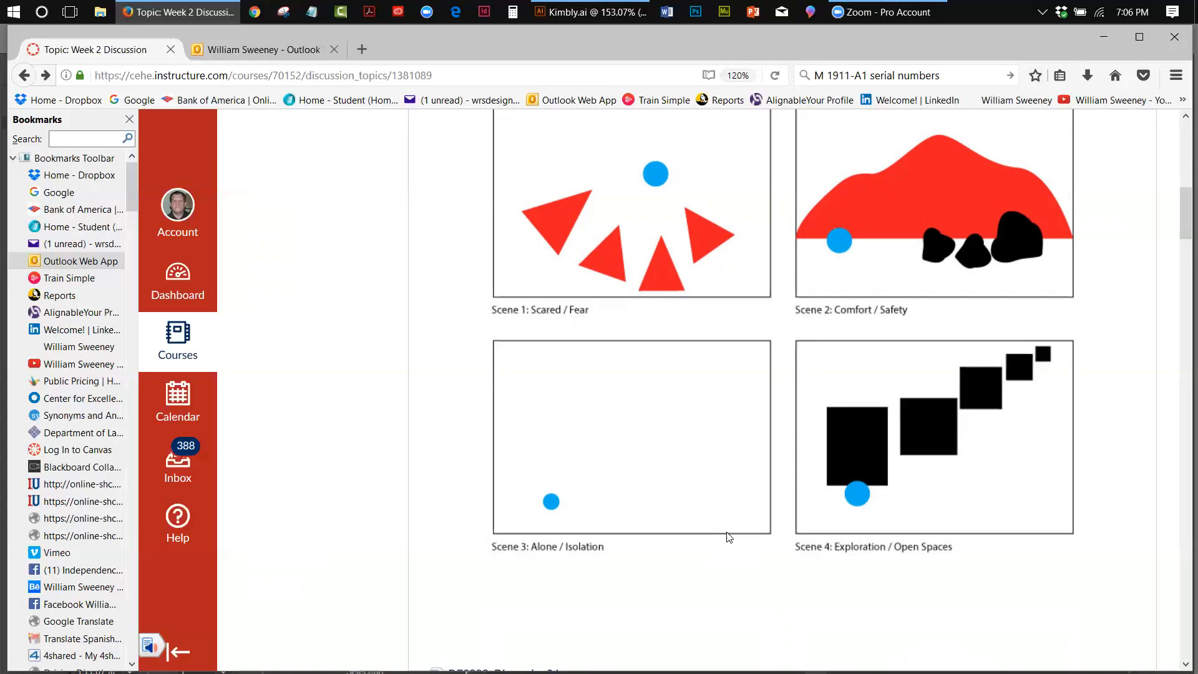
Look through the sample mood designs and the witch and tin man illustrations posted in the discussion replies.
drag(1181, 219, 1180, 275)
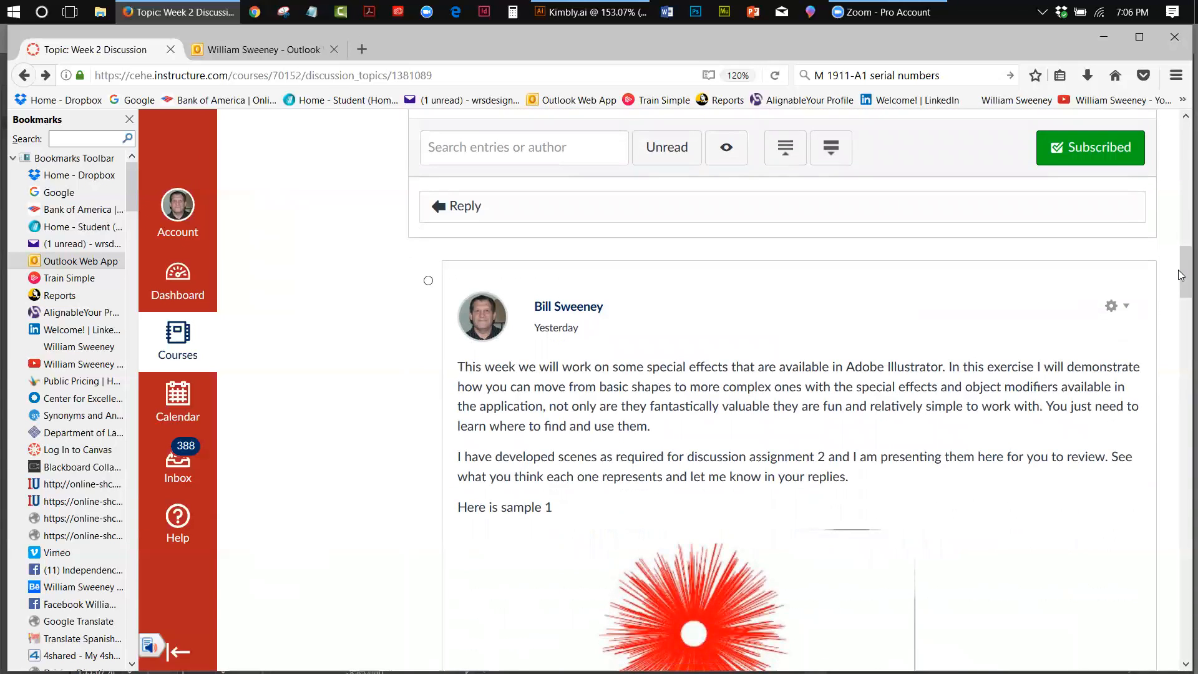
drag(1181, 263, 1181, 279)
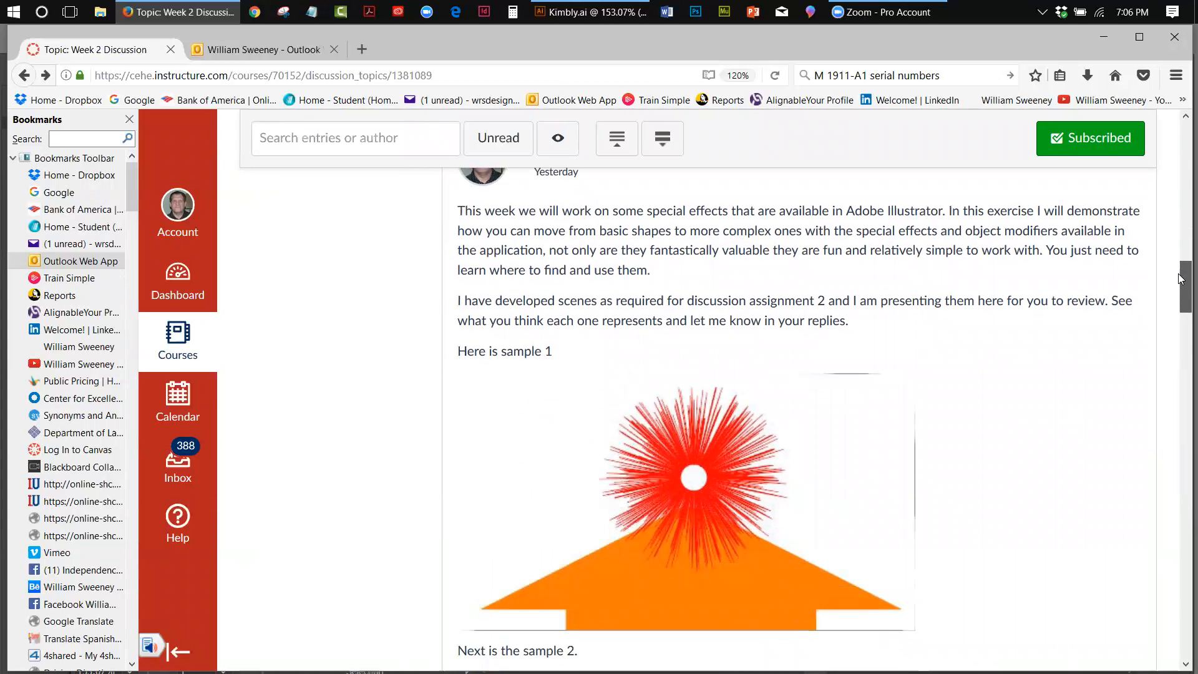
drag(1181, 279, 1181, 282)
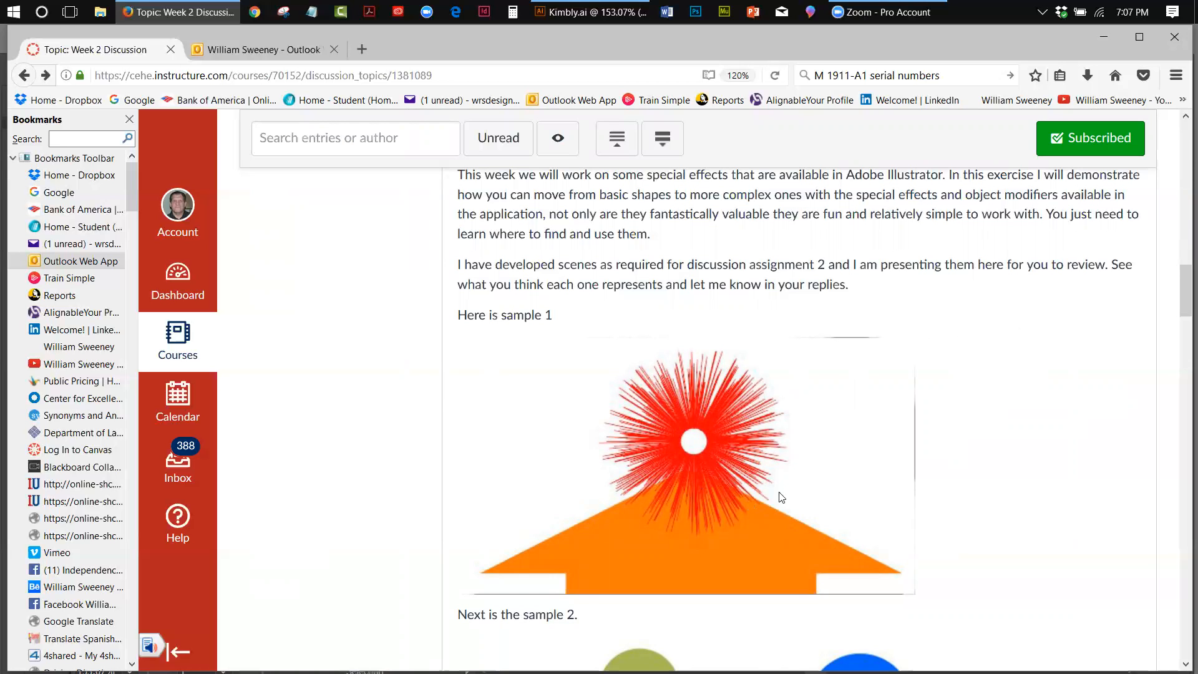
drag(1182, 288, 1181, 427)
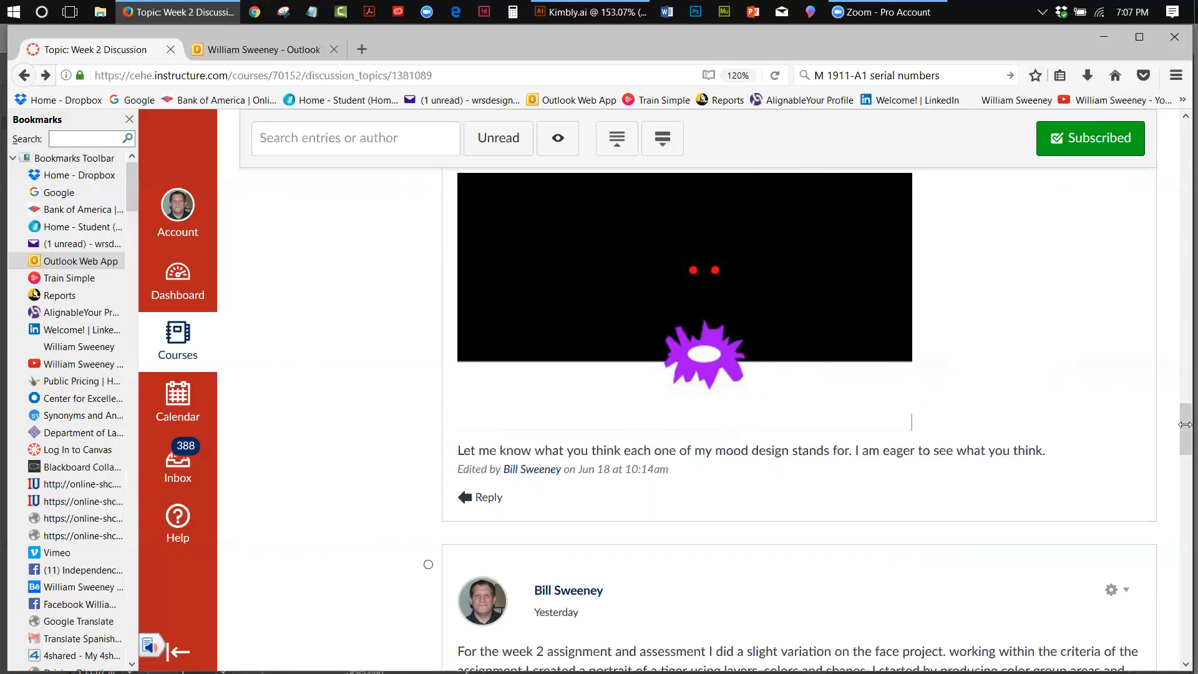
drag(1181, 424, 1181, 565)
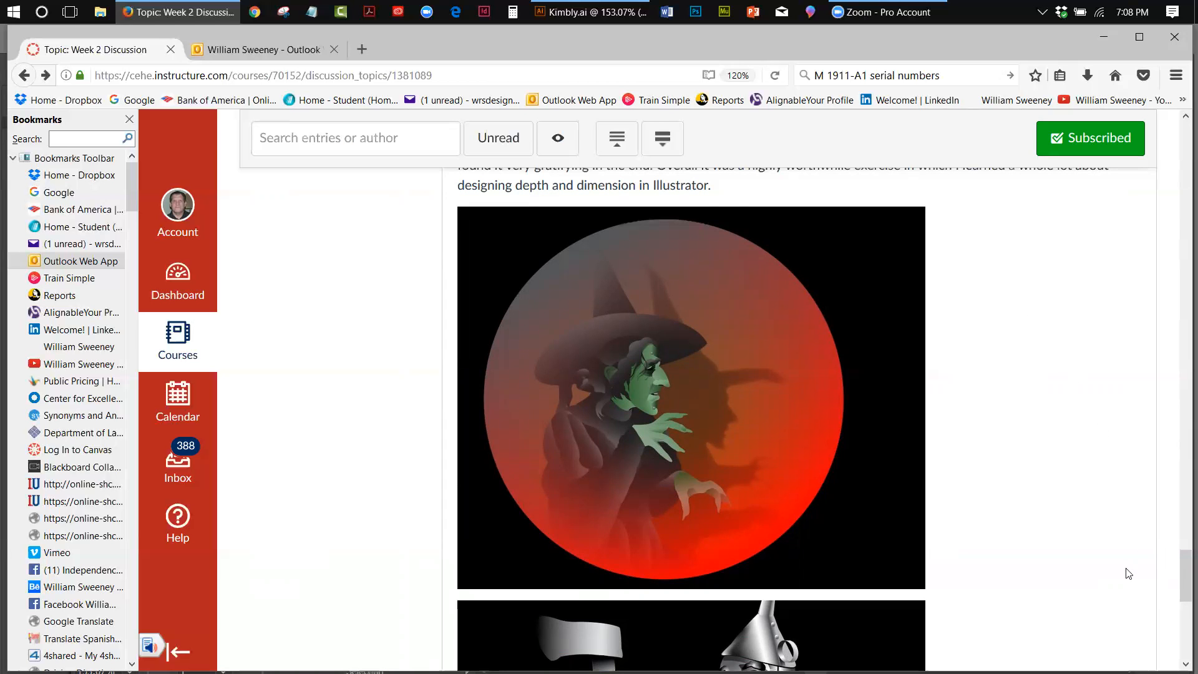
drag(1183, 575, 1183, 613)
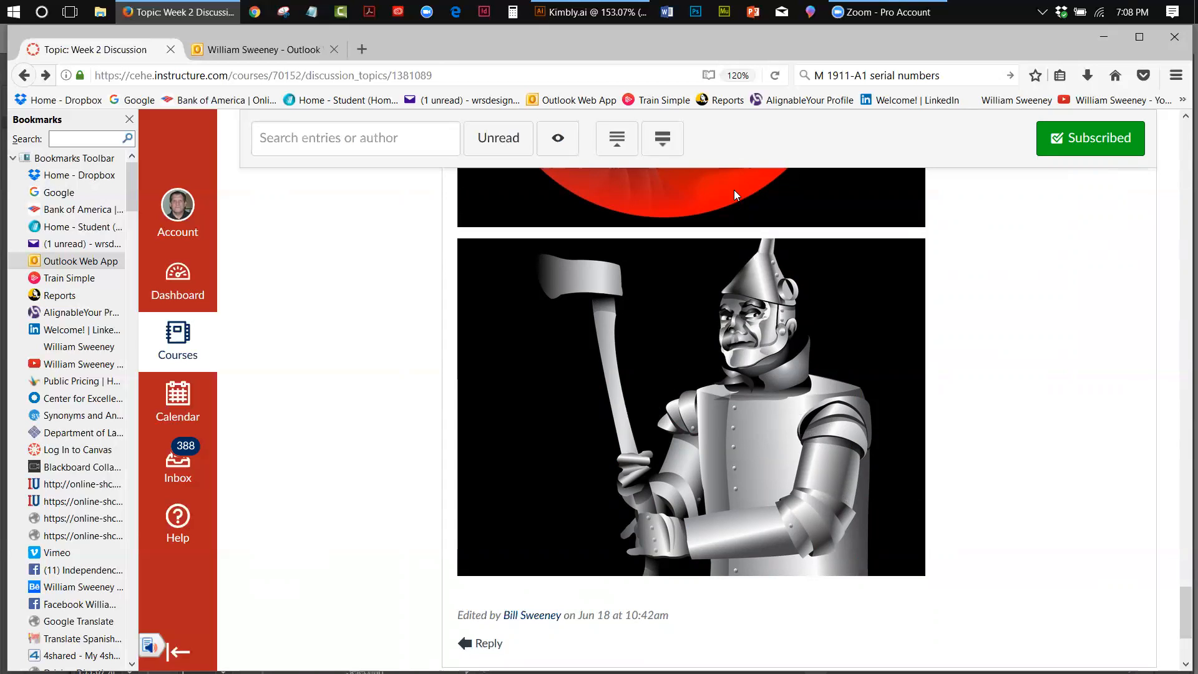
Return to the Week 2 Discussion instructions and re-read the brief together with the four example scenes.
mouse_move(1180, 588)
mouse_down()
mouse_move(1179, 461)
mouse_move(1124, 188)
mouse_up()
scroll(1177, 480, down, 2)
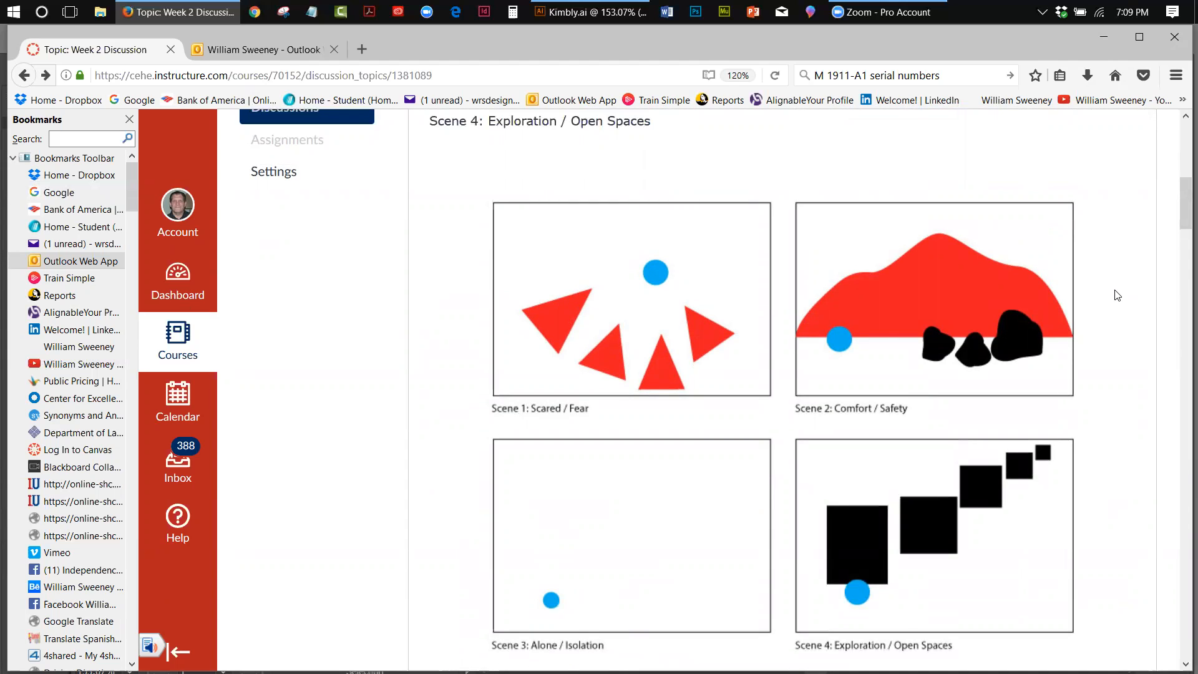
drag(1181, 194, 1181, 154)
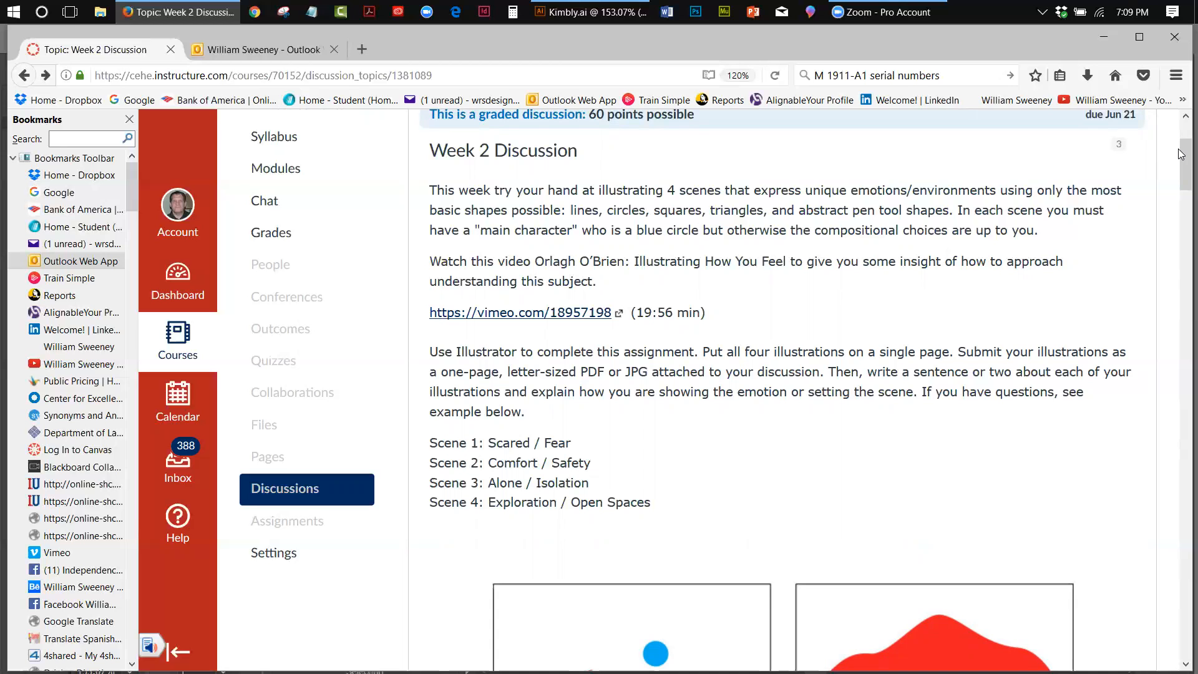
drag(1182, 155, 1180, 204)
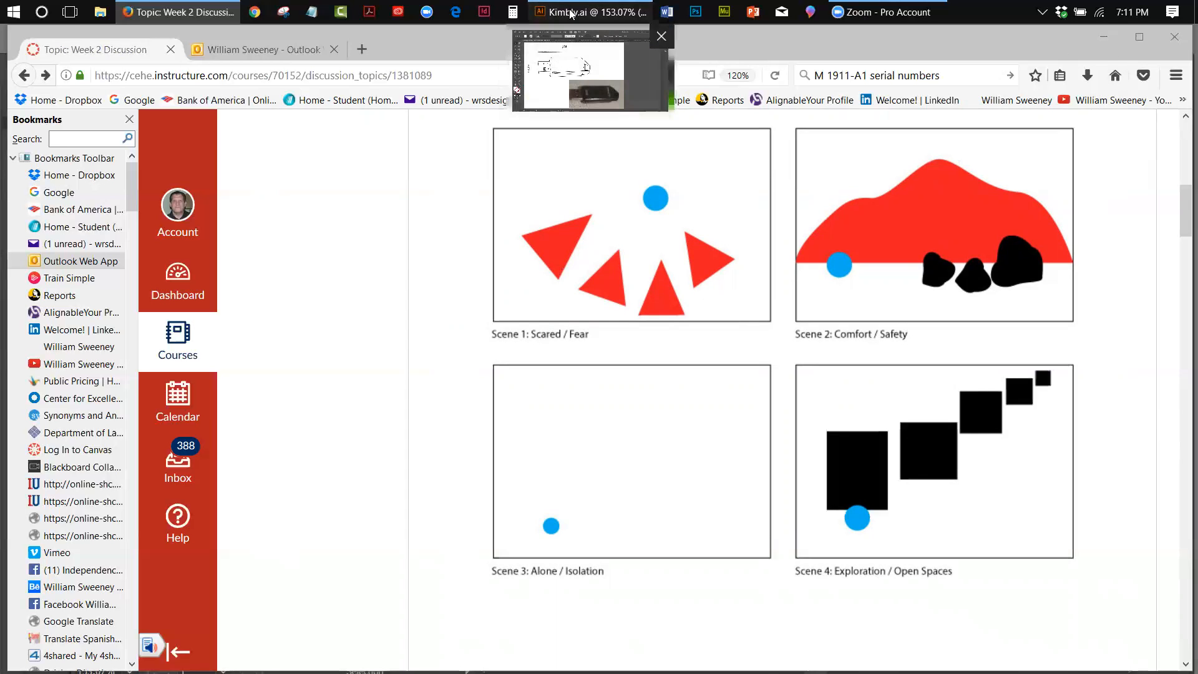
Clear the open windows off the desktop and look into the Week 2 folder of DES 380 Advanced Illustrator.
click(547, 75)
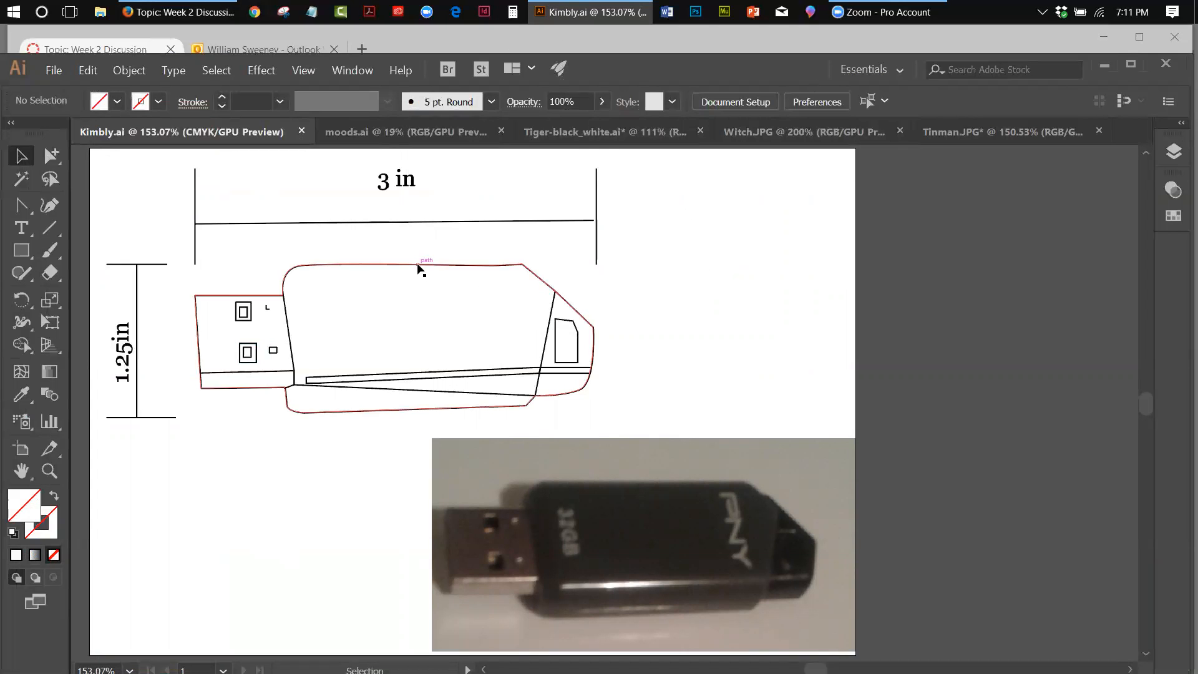
click(1105, 68)
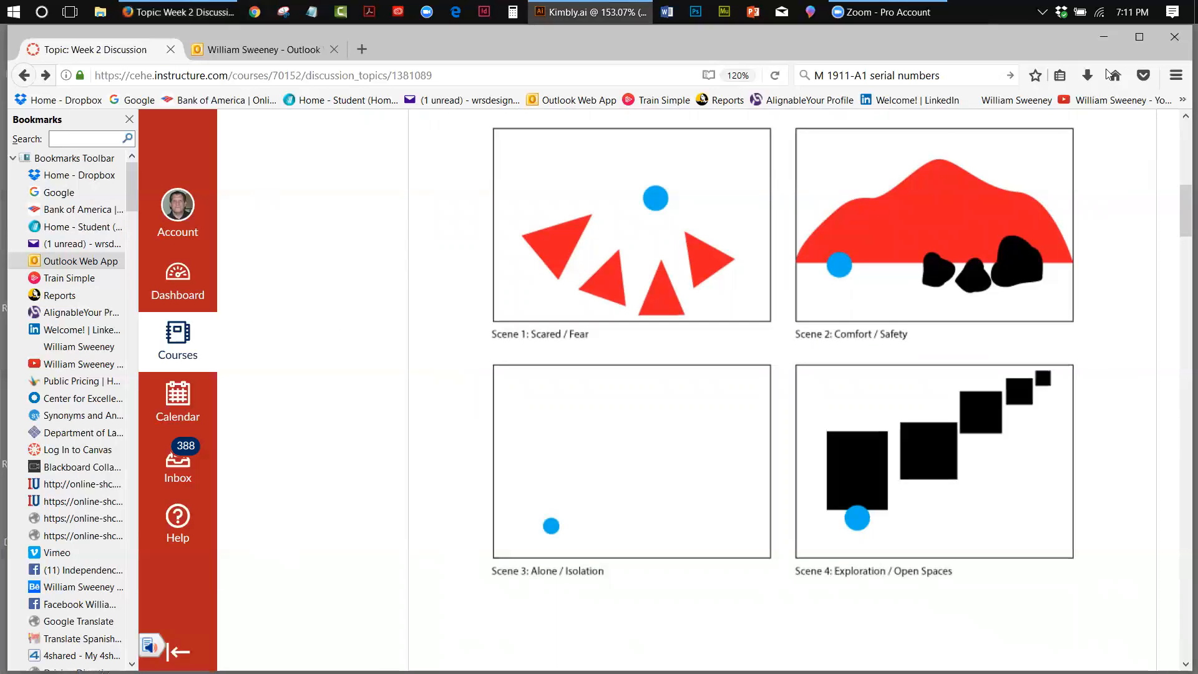
click(1105, 38)
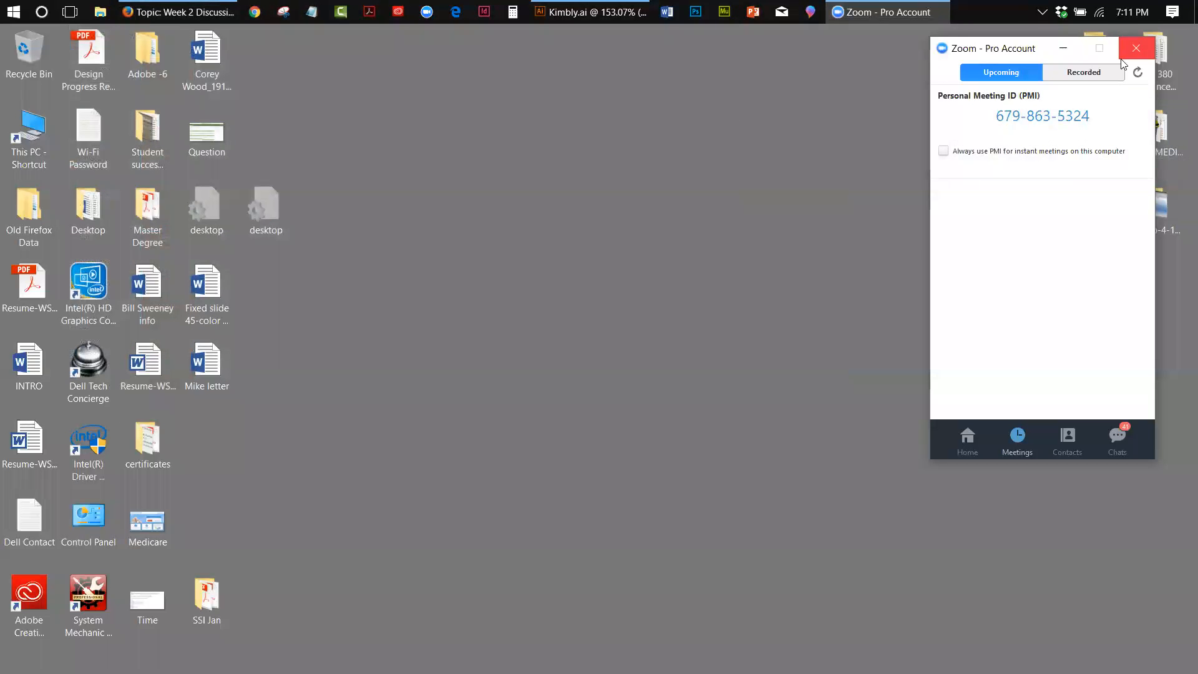
click(1064, 48)
double_click(1156, 53)
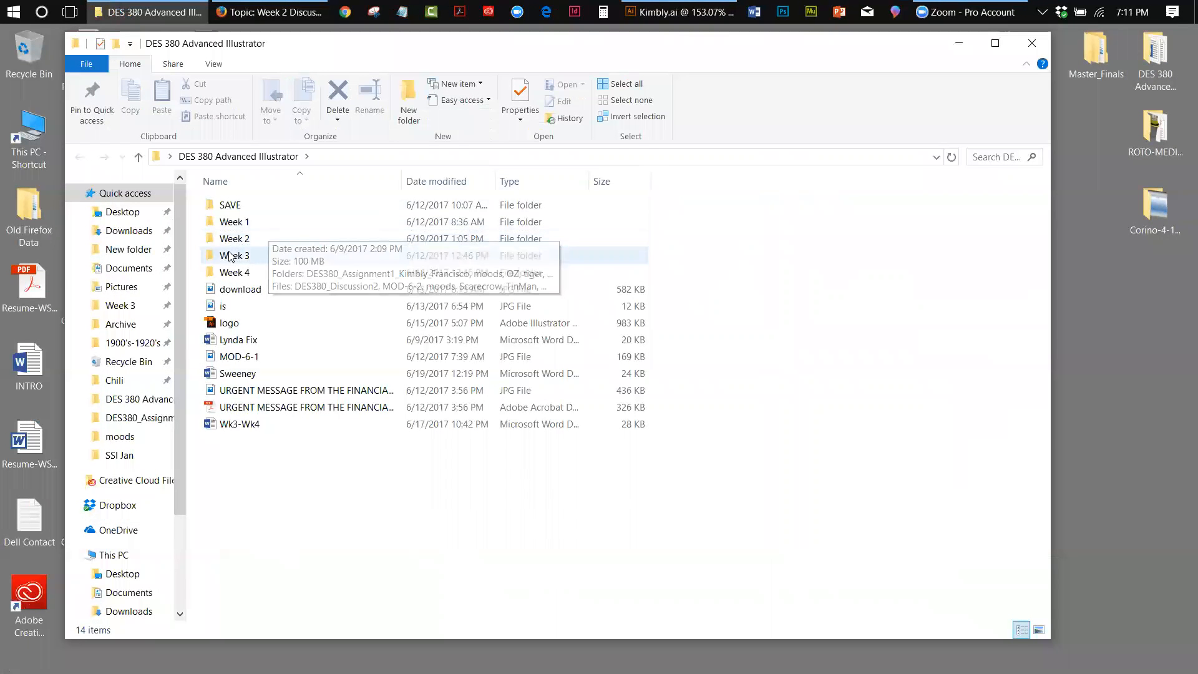
double_click(228, 241)
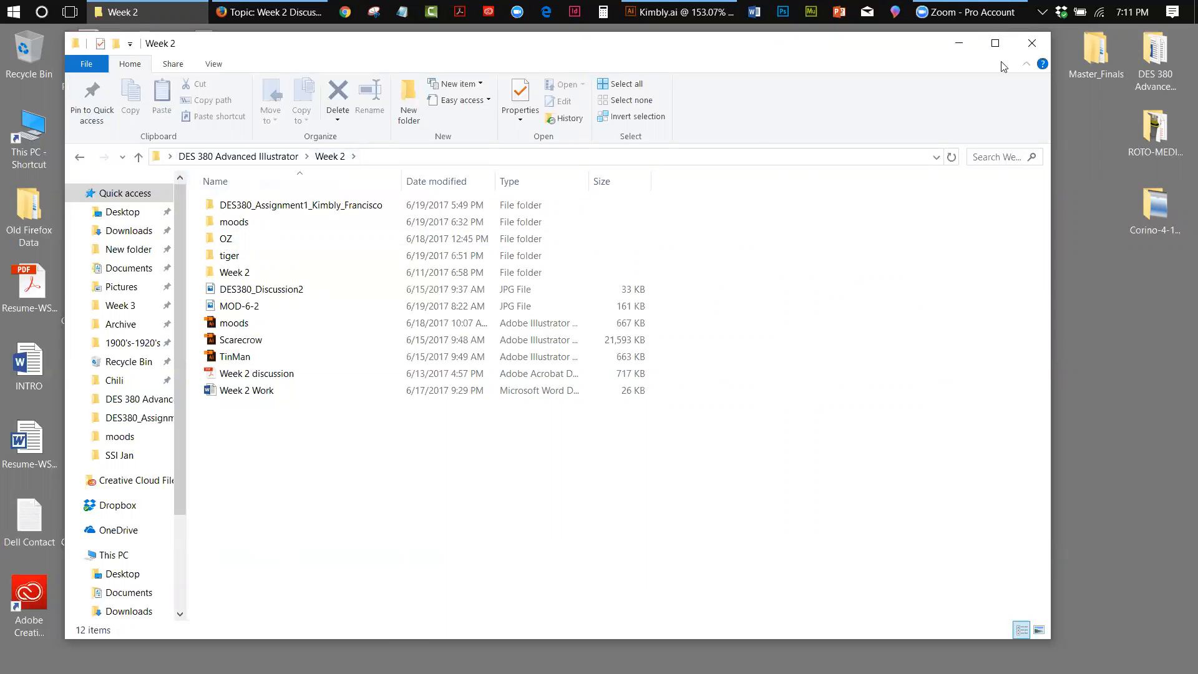
click(959, 43)
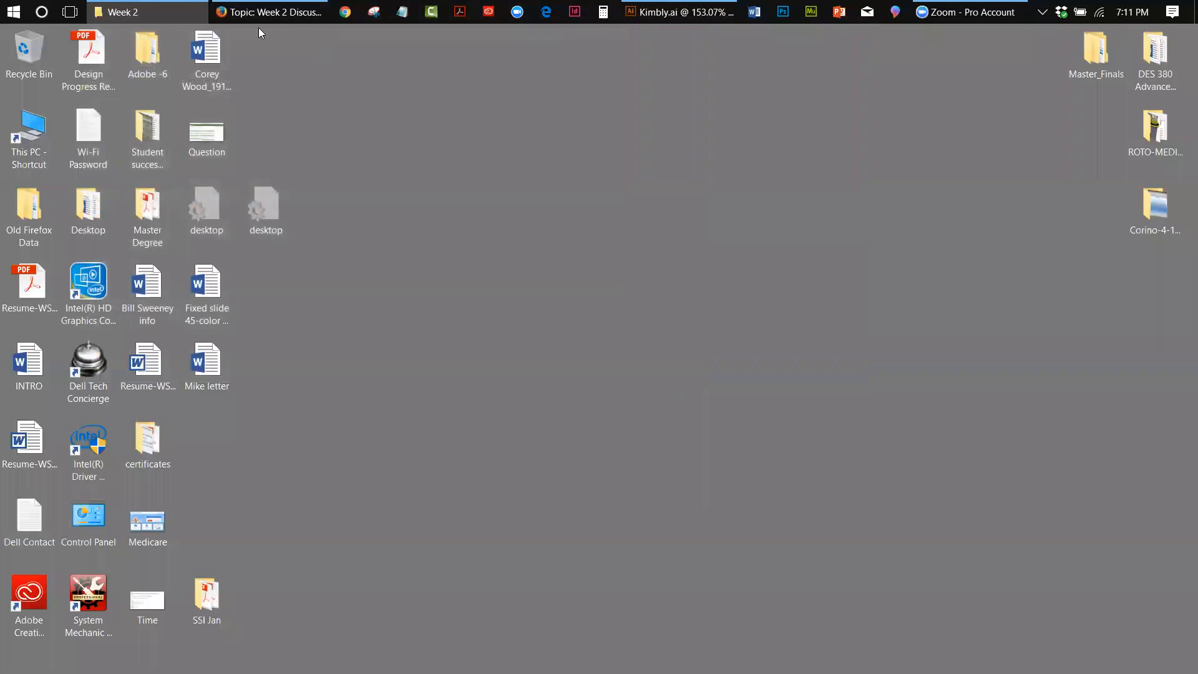
Switch to Illustrator and lock the USB drive photo below the line drawing.
click(663, 14)
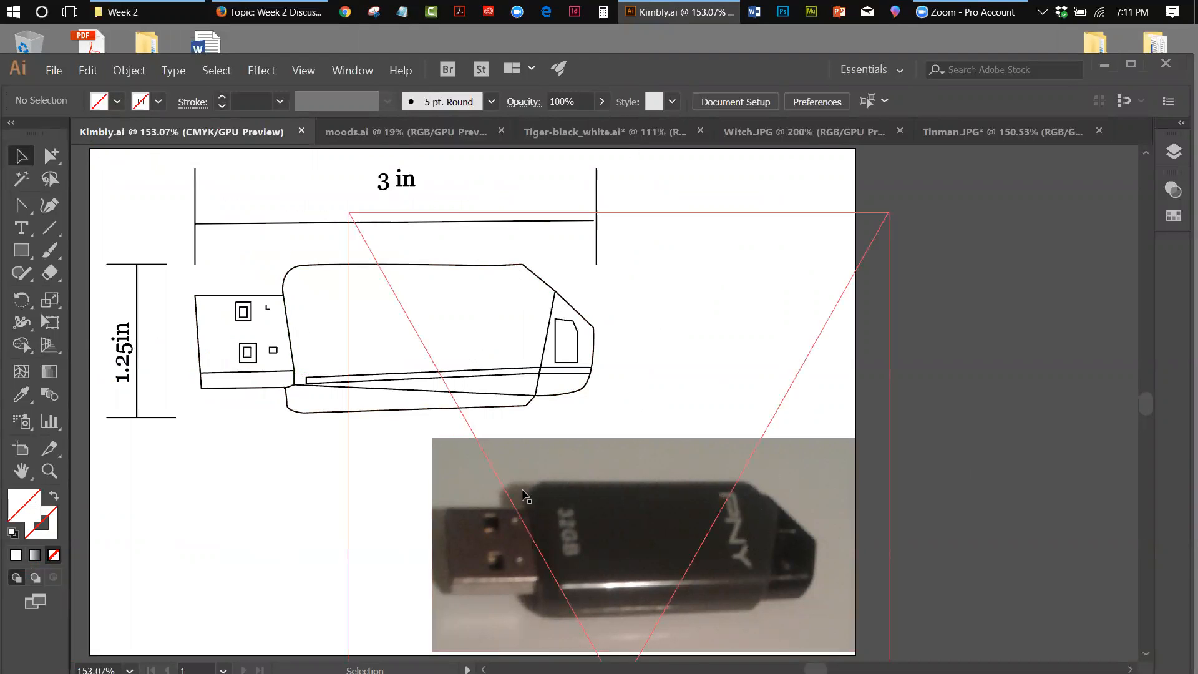
click(480, 293)
click(137, 72)
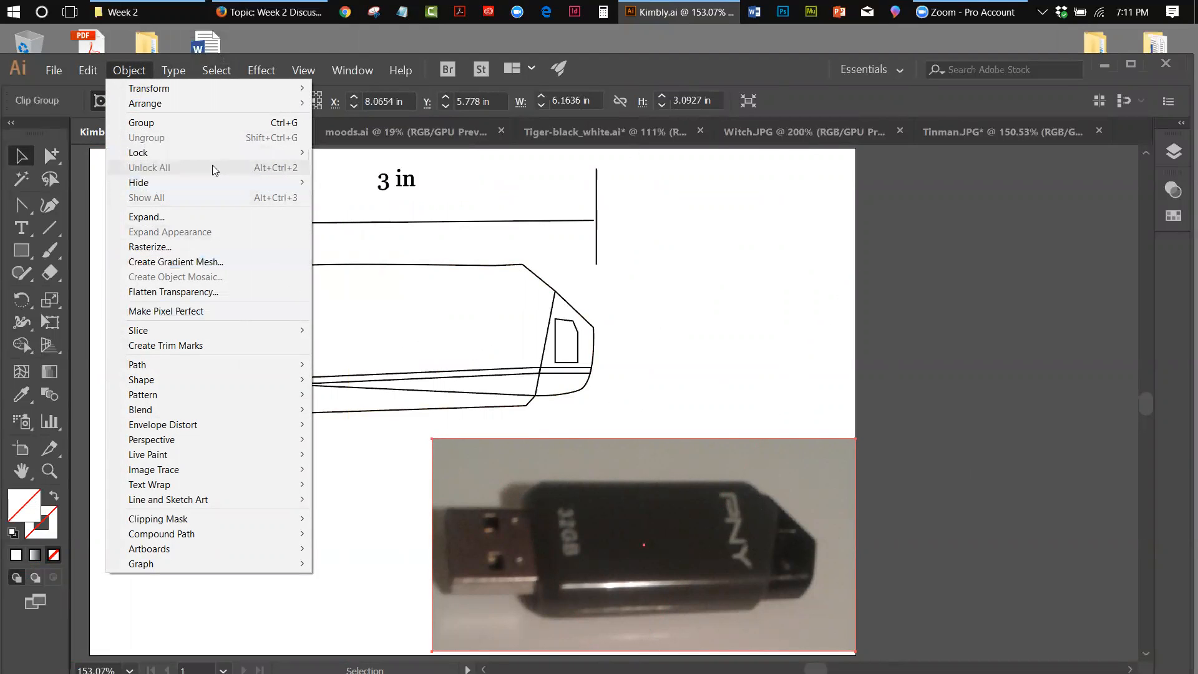
mouse_move(206, 150)
click(374, 153)
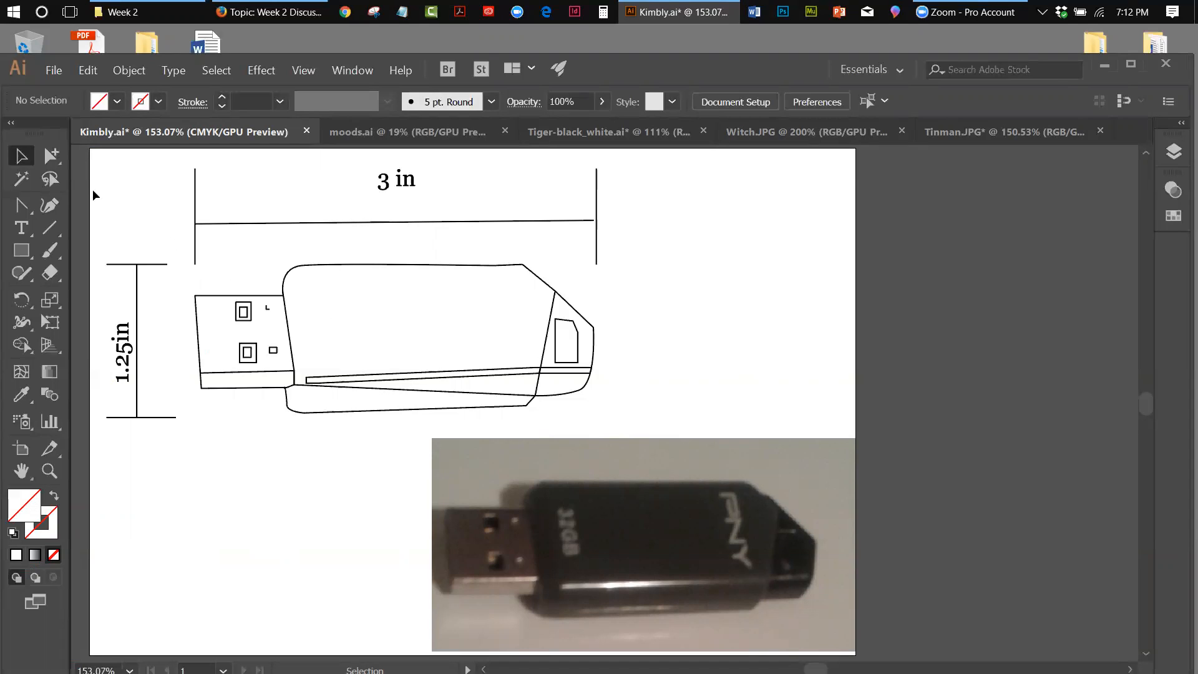
Tear off the Pen tool group as a floating panel and place it on the artboard right of the 3 in dimension.
click(55, 161)
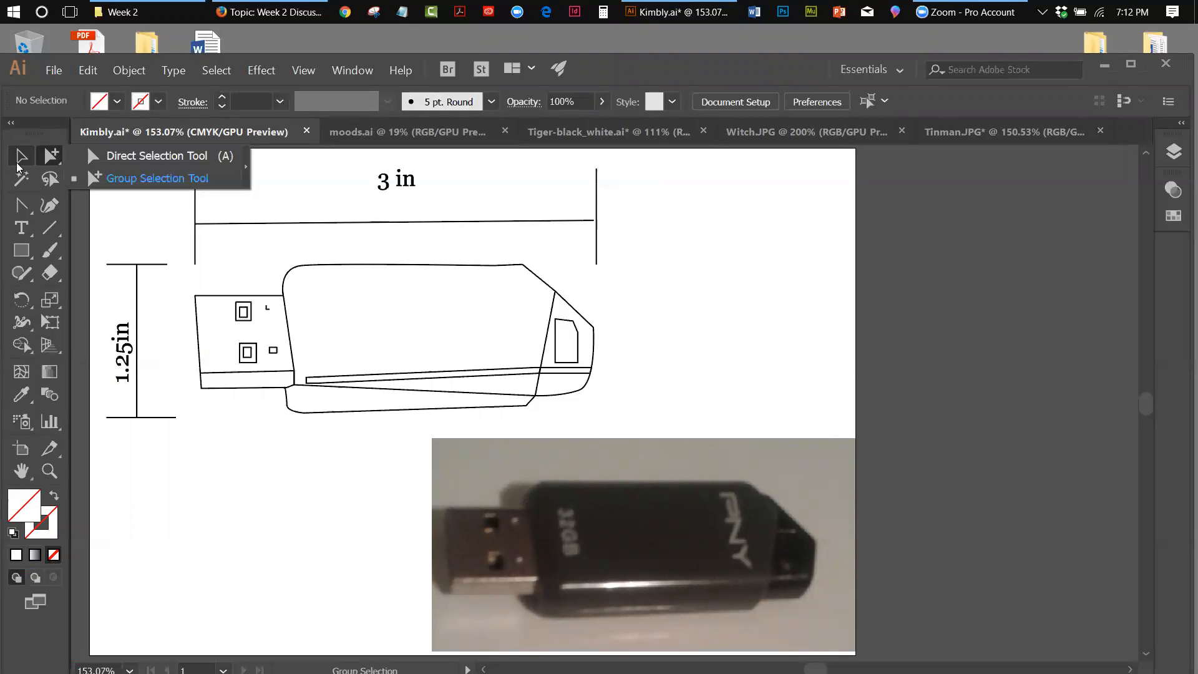
click(144, 180)
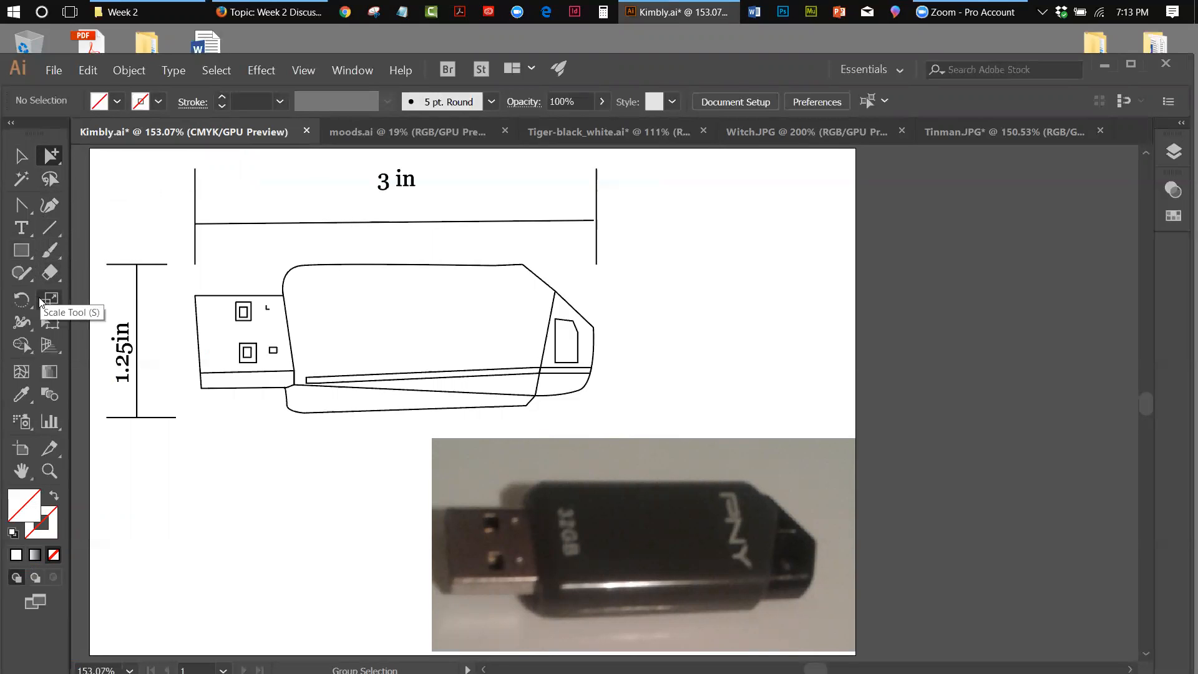
click(21, 205)
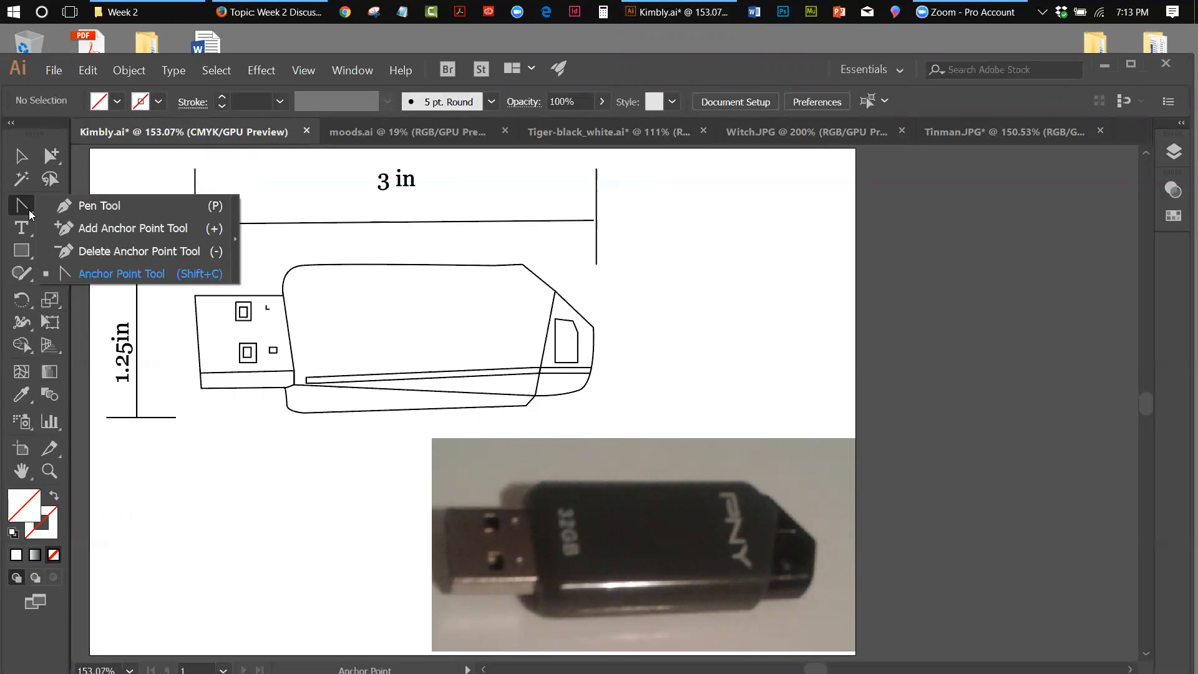
click(237, 217)
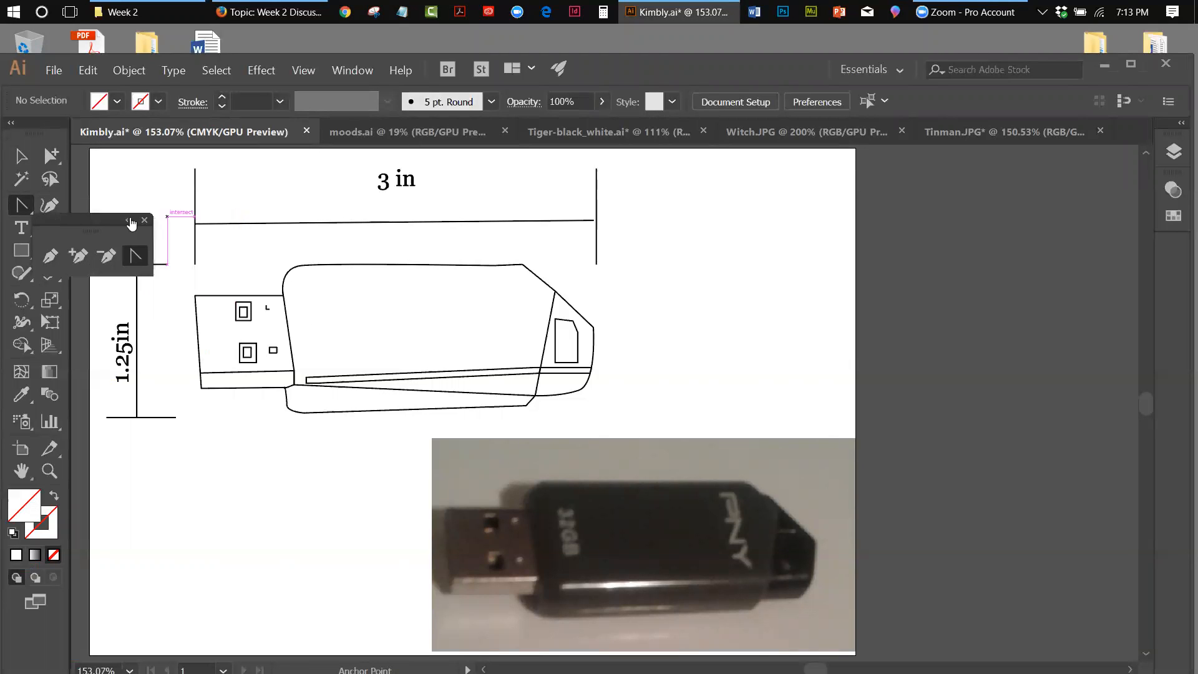
drag(100, 222, 777, 170)
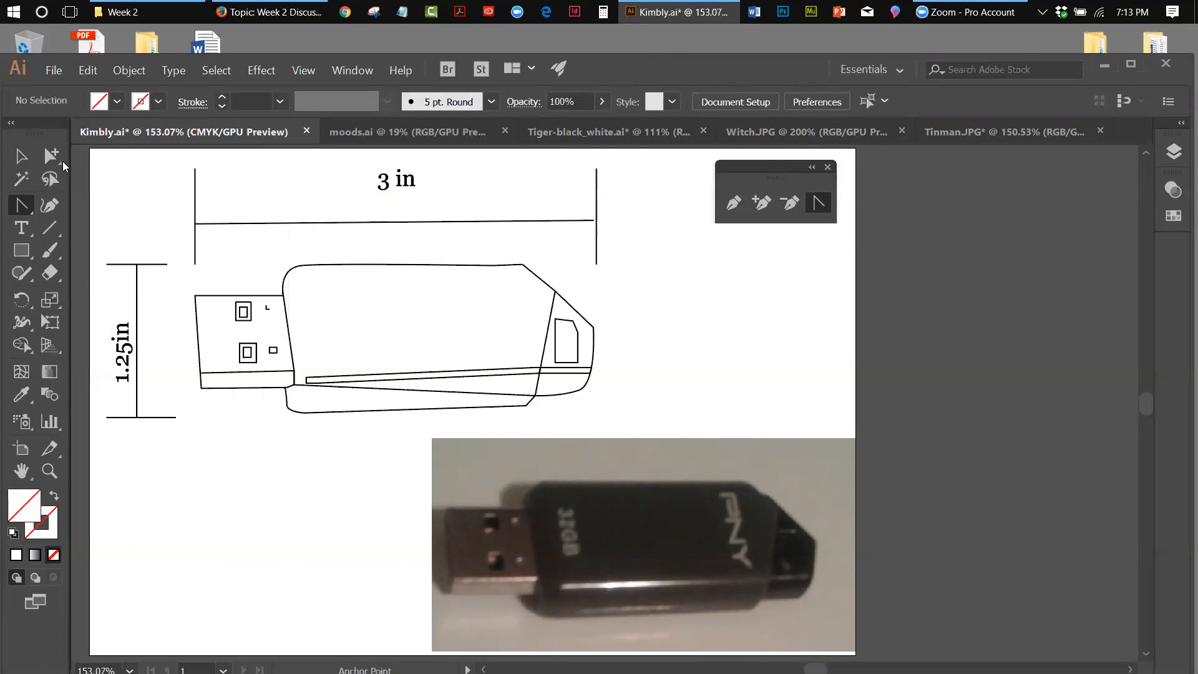
Tear off the Direct Selection tool group as a floating panel and place it beside the floating Pen tools.
click(52, 160)
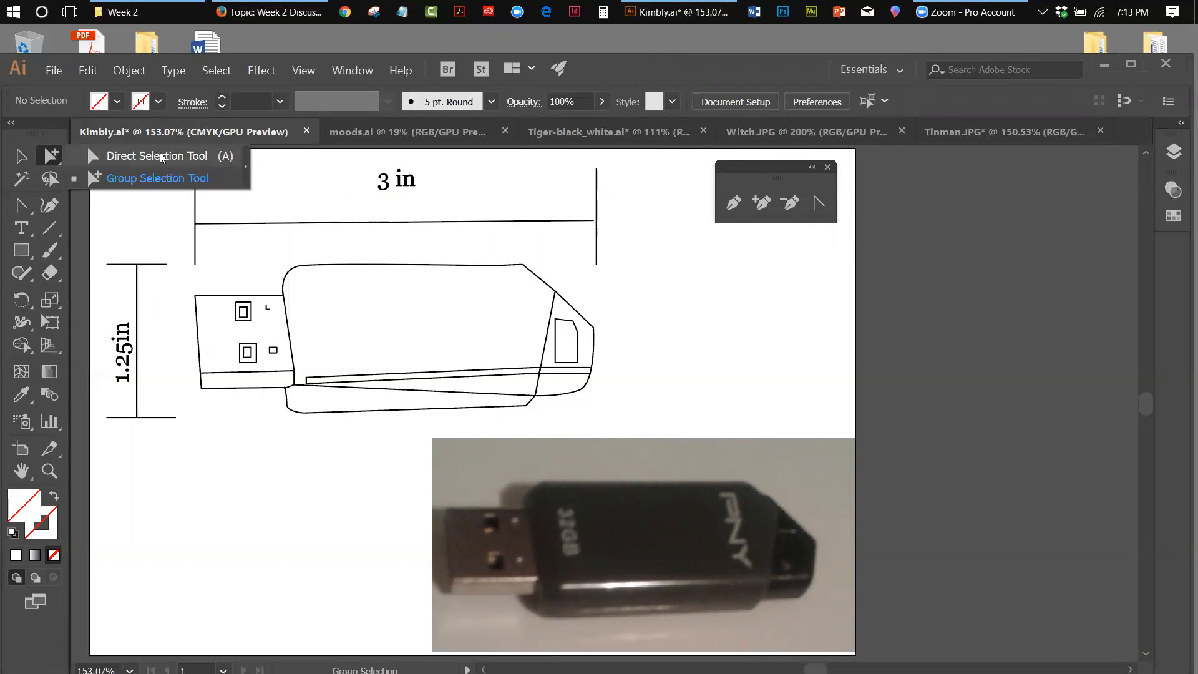
click(244, 158)
drag(74, 175, 651, 173)
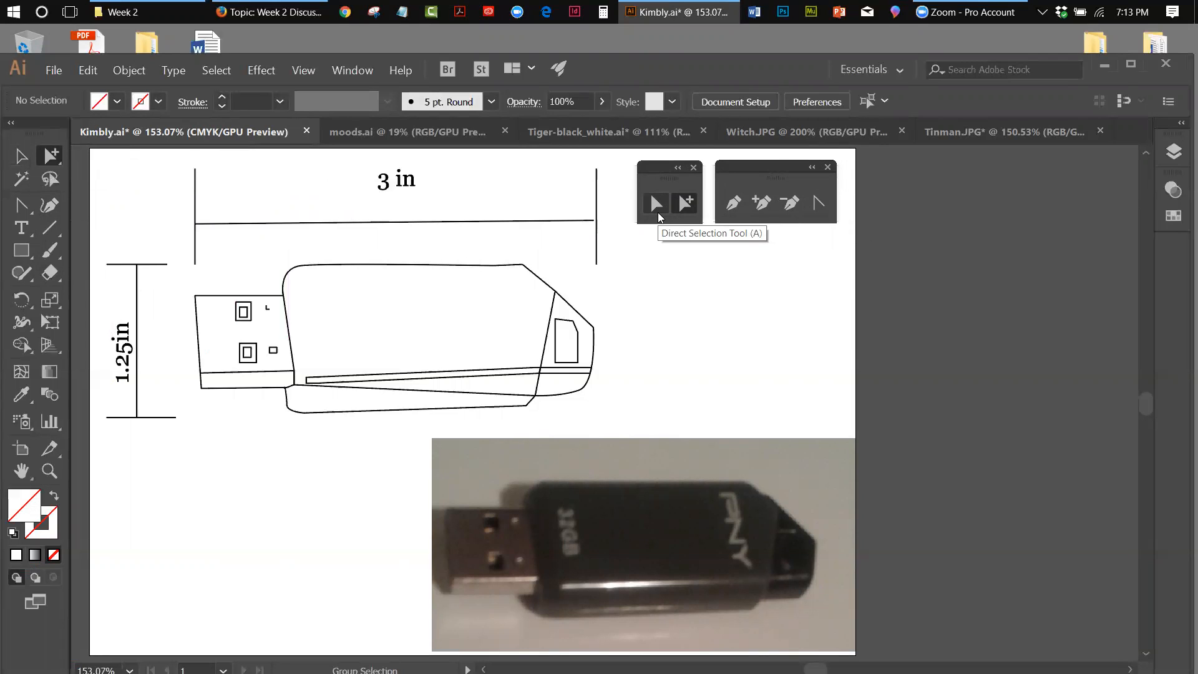
Select the corner anchor point where the drive outline's top edge meets the slanted end with Direct Selection, and deselect it.
click(656, 204)
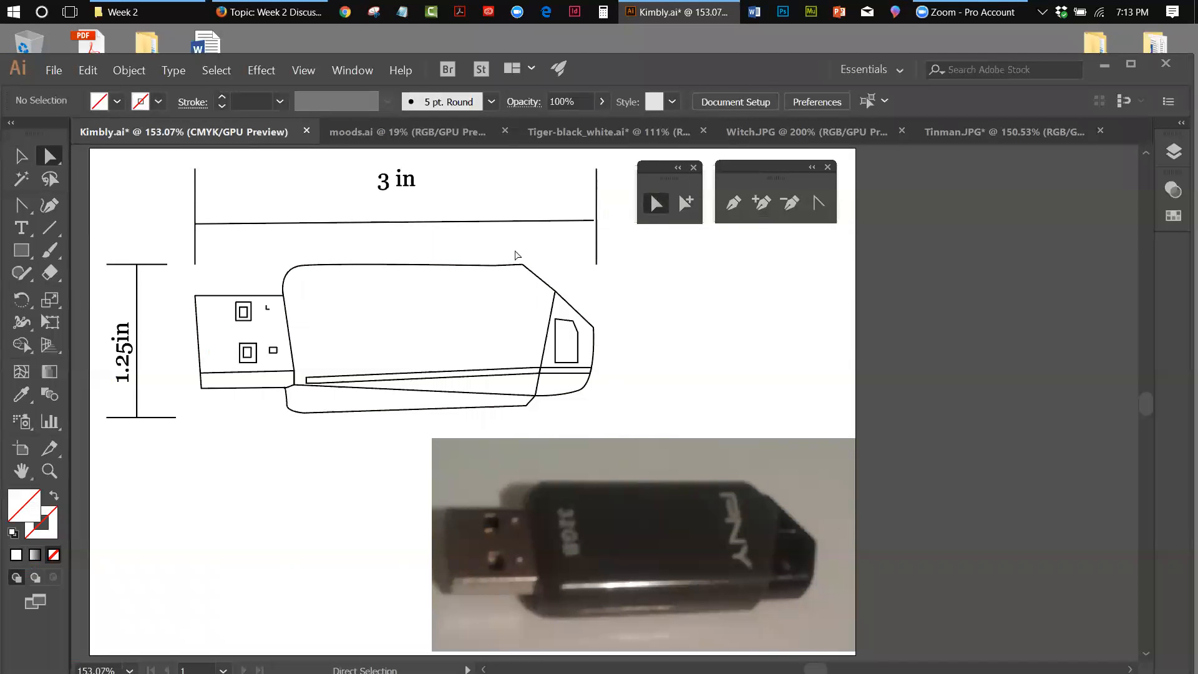
click(481, 265)
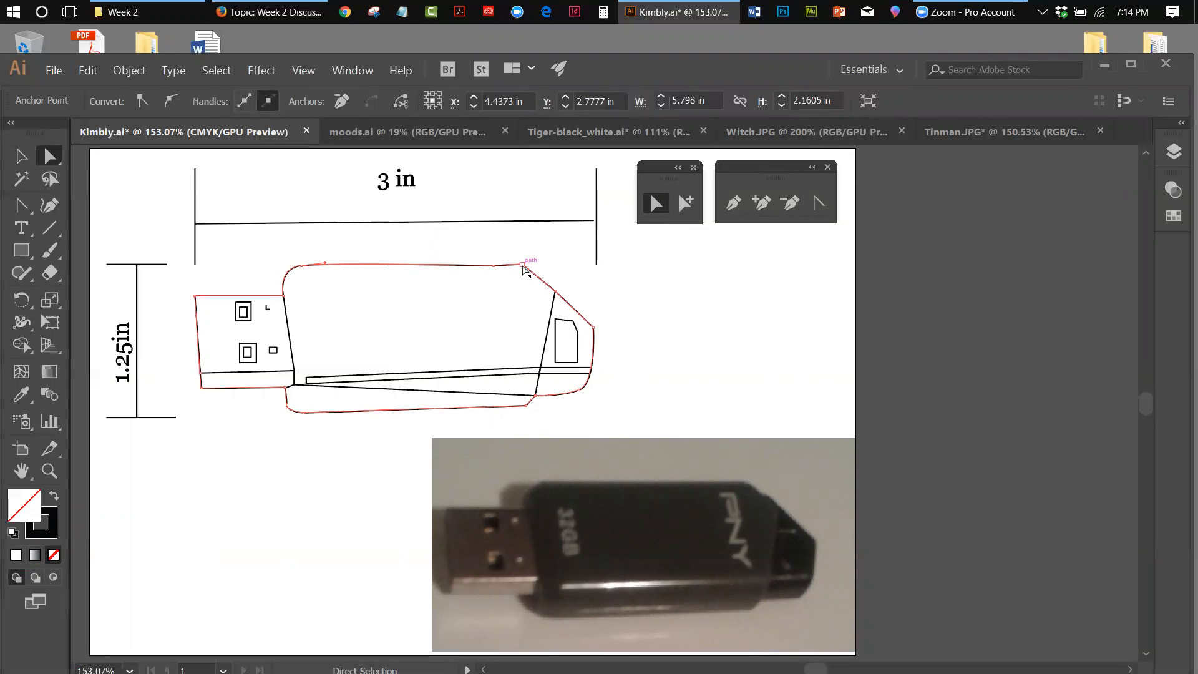
click(523, 265)
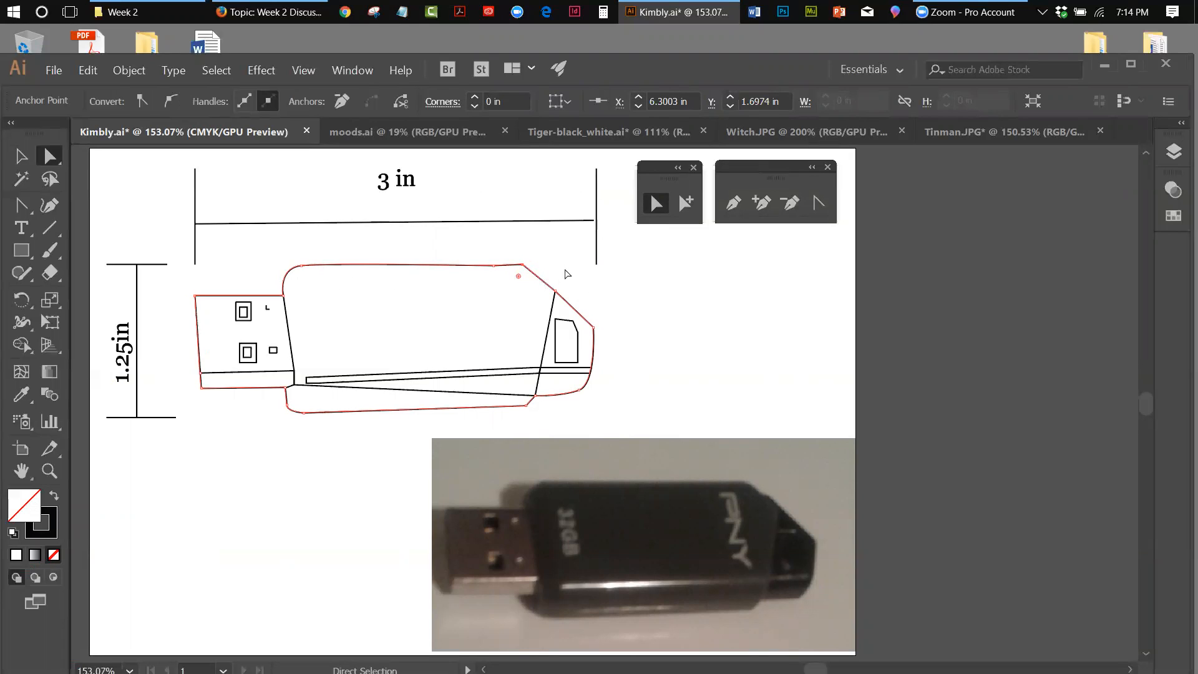
click(567, 274)
Select the whole outer path of the USB drive with the Selection tool and deselect it.
click(21, 156)
click(384, 265)
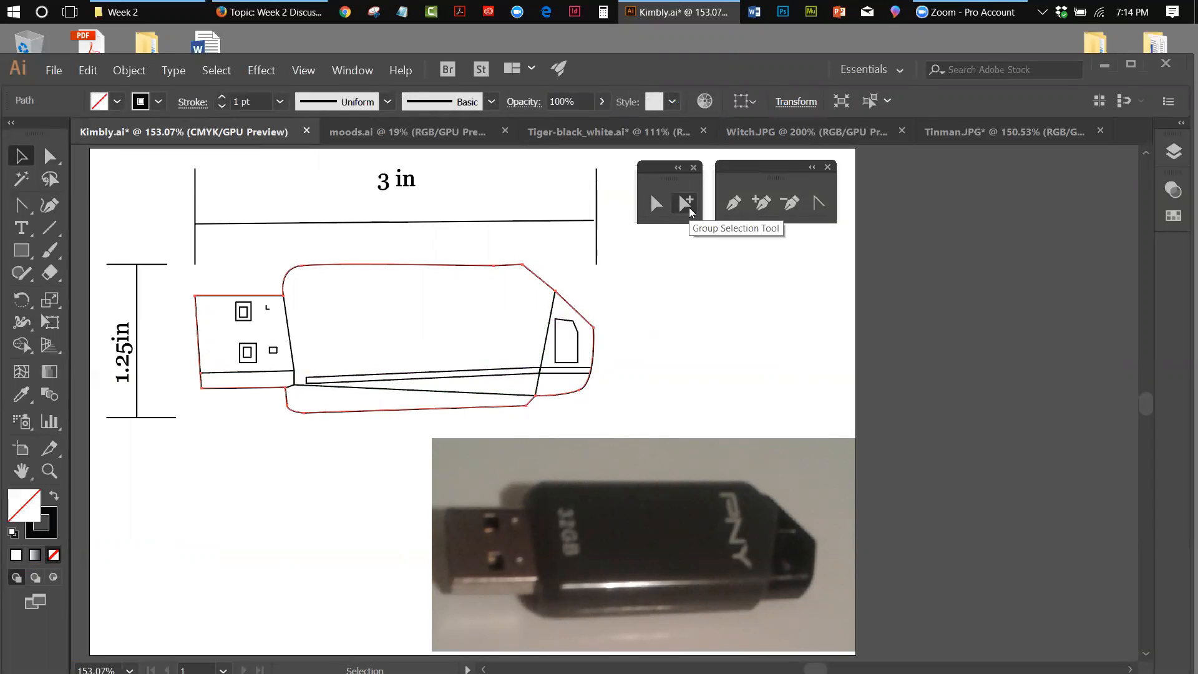
click(671, 283)
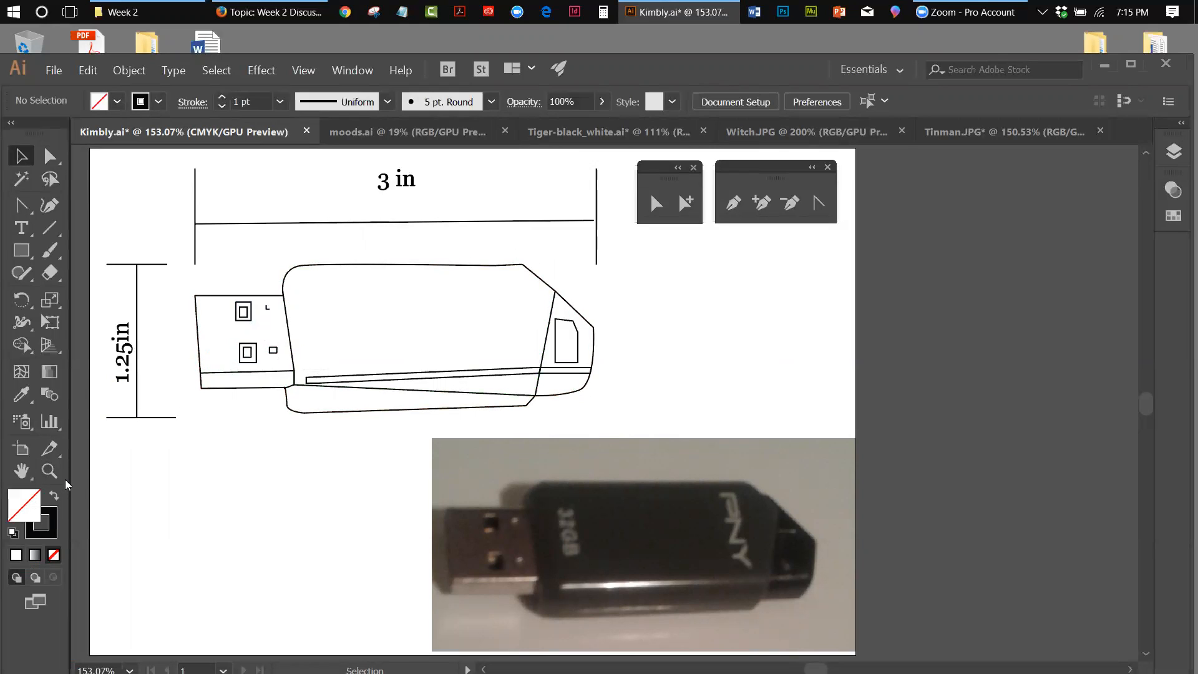
Activate the Rectangle tool and set the stroke colour to black with C 0, M 0, Y 0, K 100.
drag(18, 252, 79, 252)
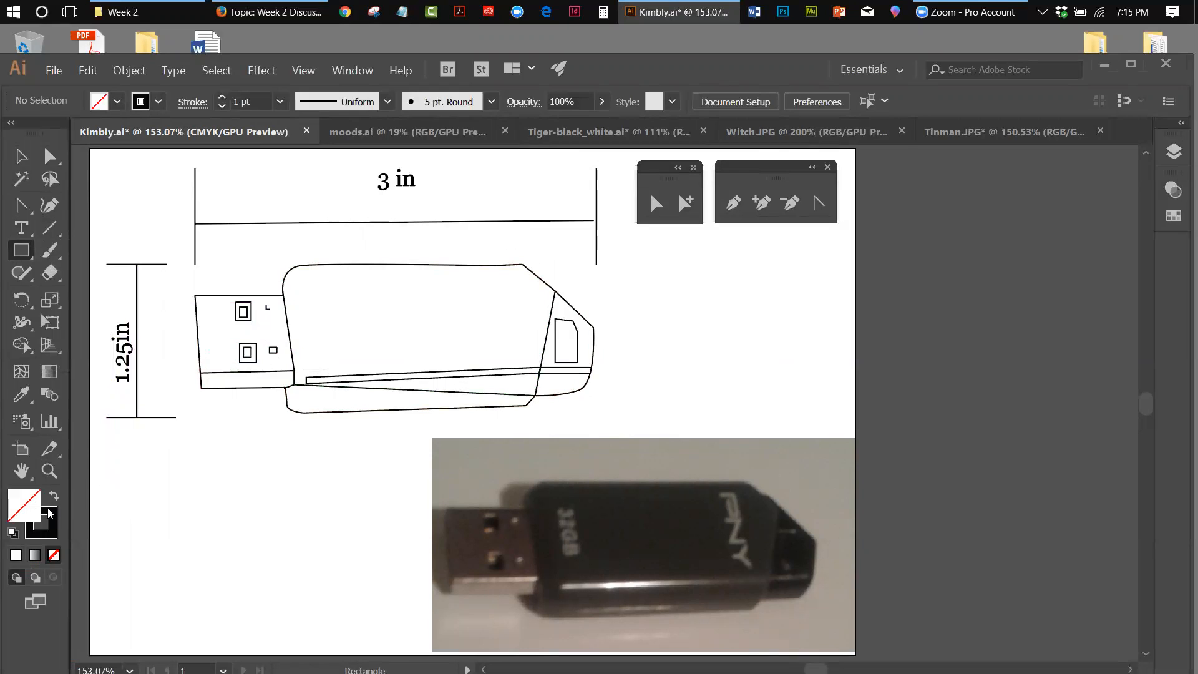
click(50, 513)
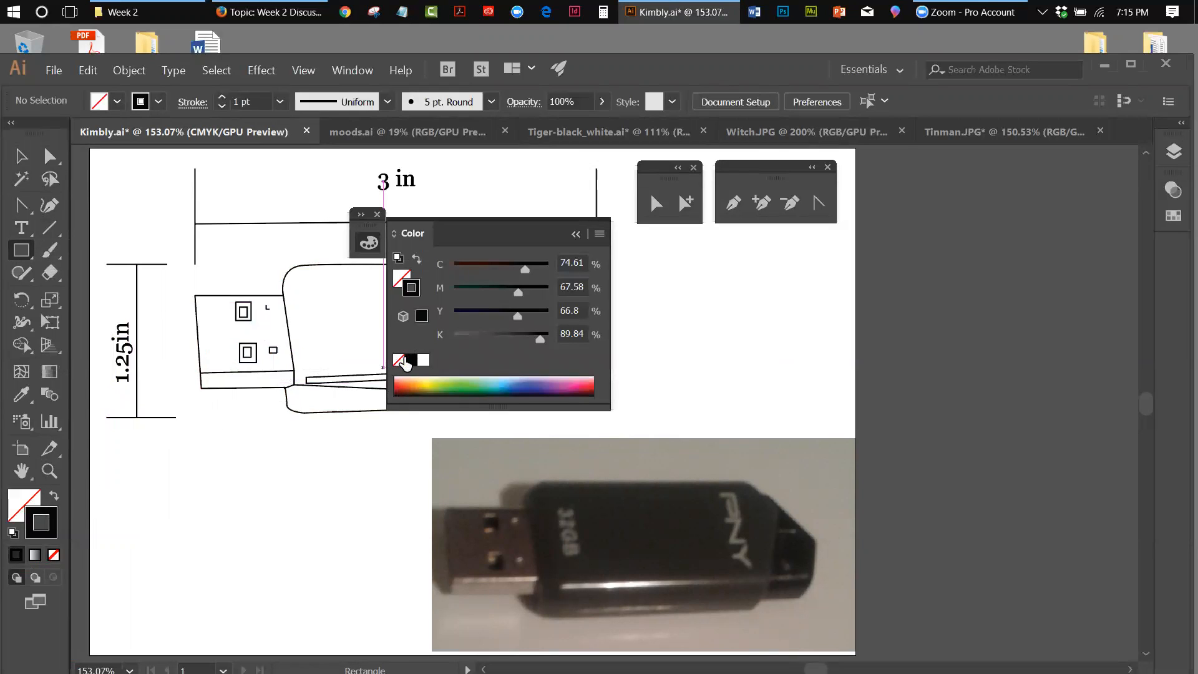
click(409, 360)
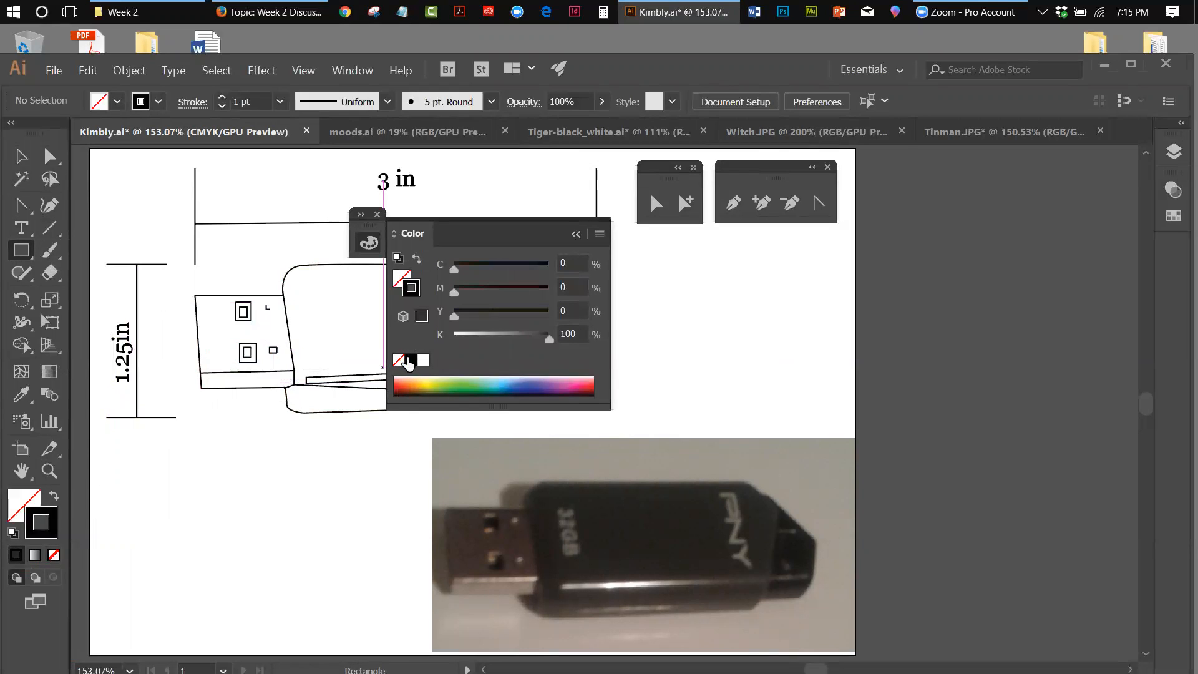
click(575, 234)
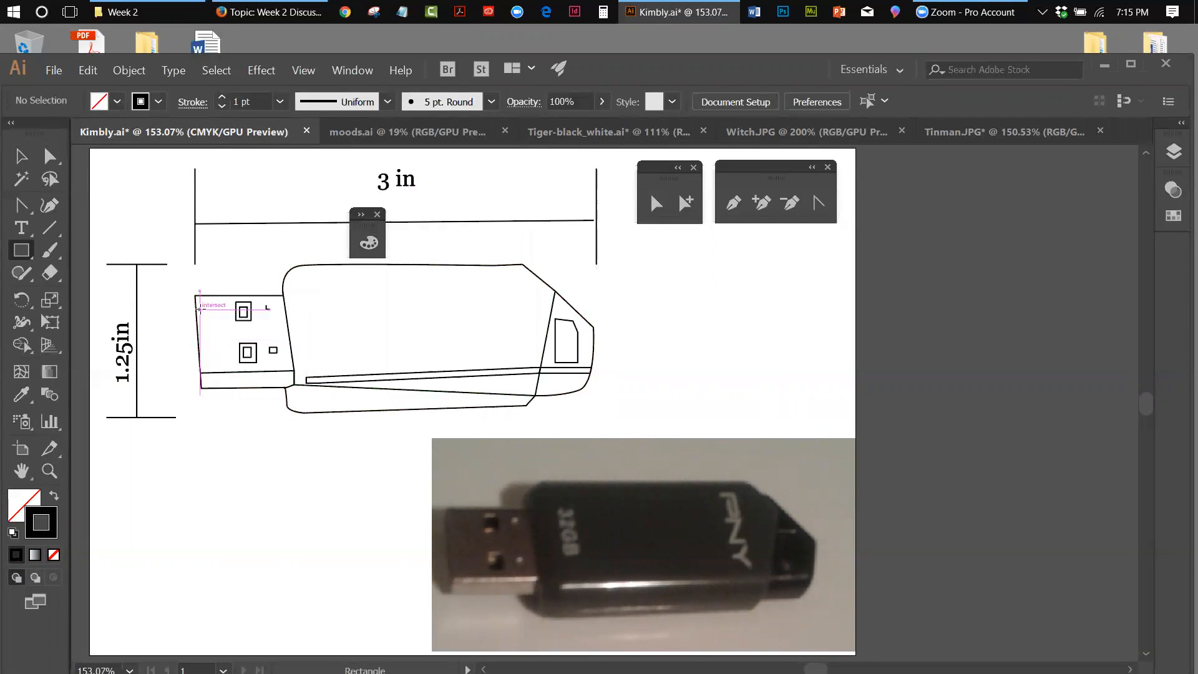
Draw a rectangle over the USB connector and move it to the empty area below the drawing.
drag(194, 287, 294, 373)
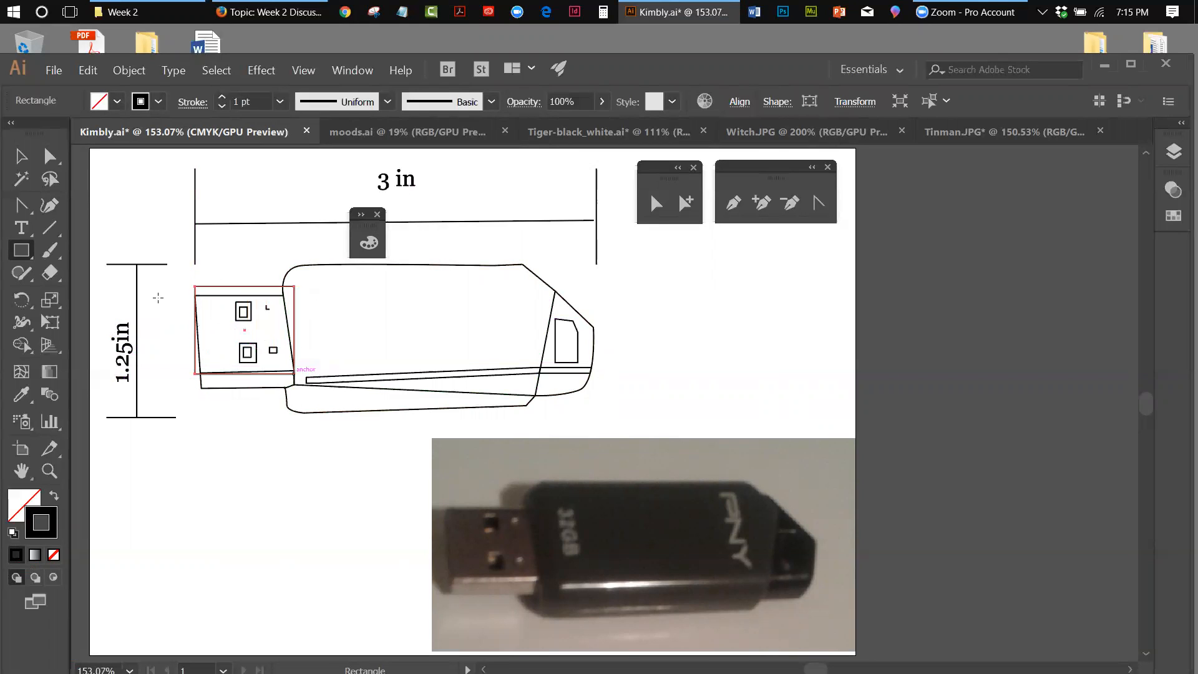
click(21, 156)
drag(215, 287, 223, 448)
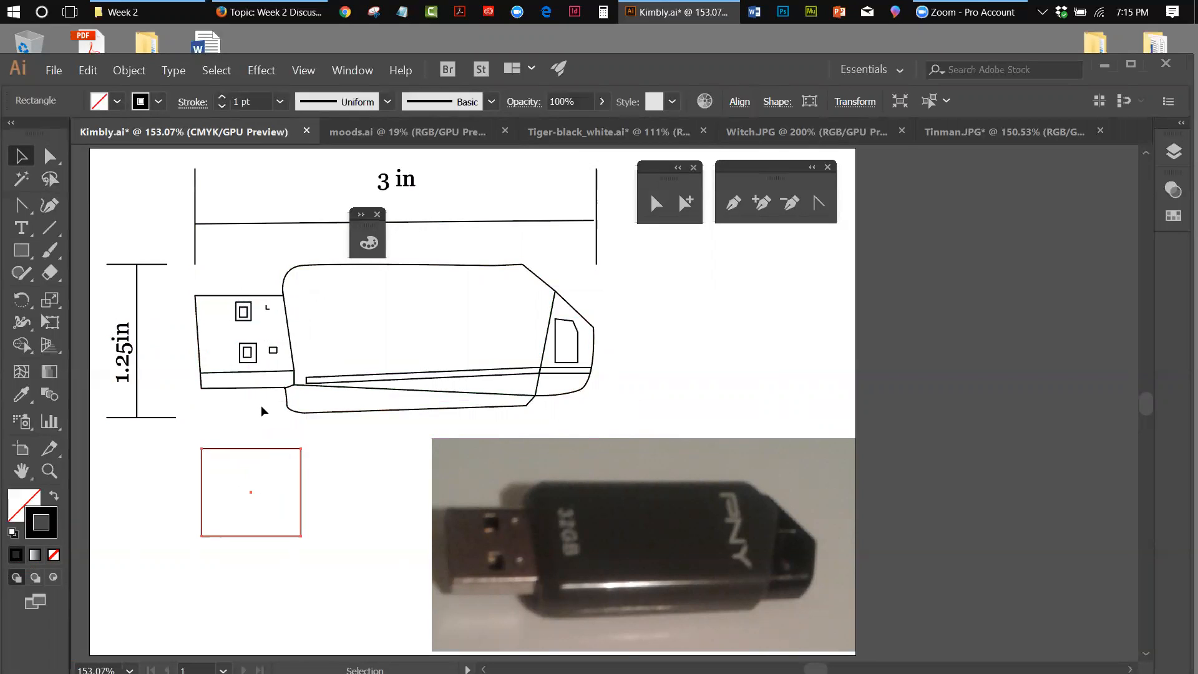
Remove the inner path's horizontal line across the connector by deleting its anchor points with the Delete Anchor Point tool.
click(250, 296)
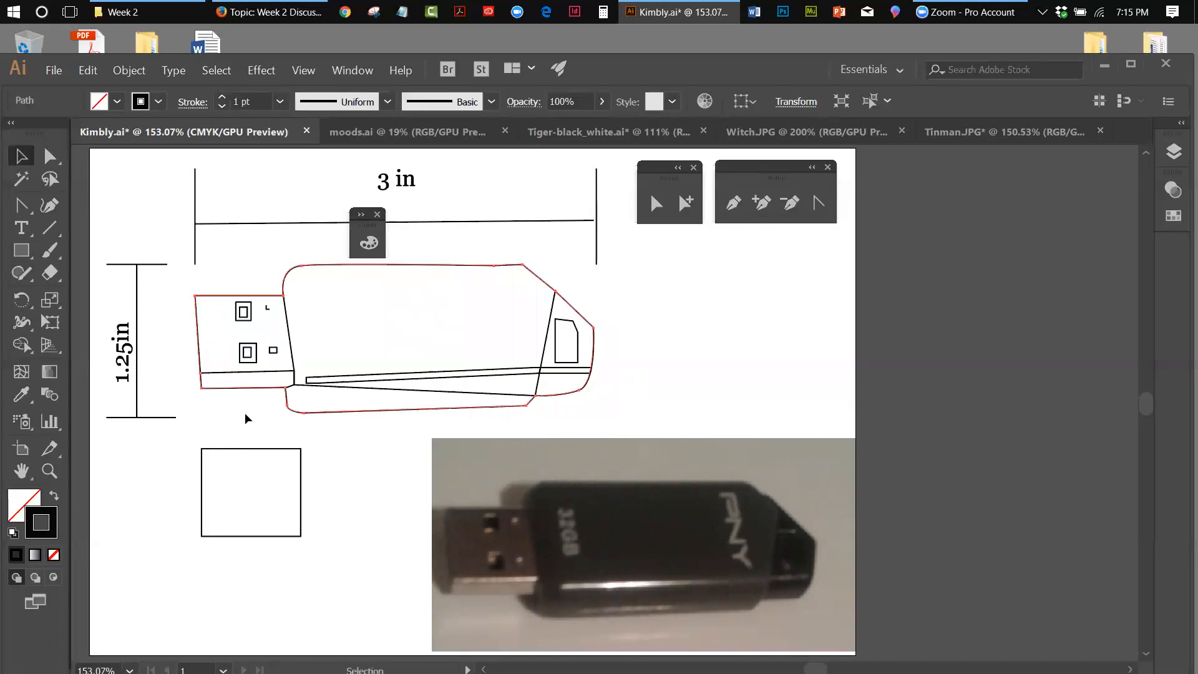
click(237, 372)
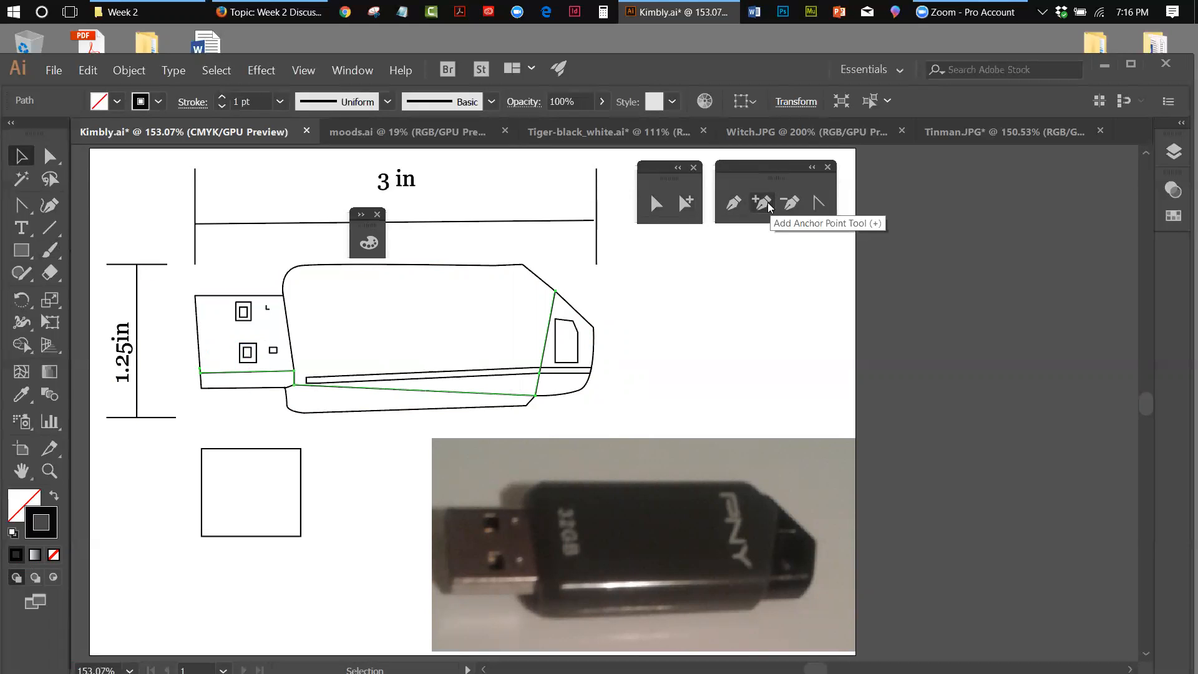
click(790, 203)
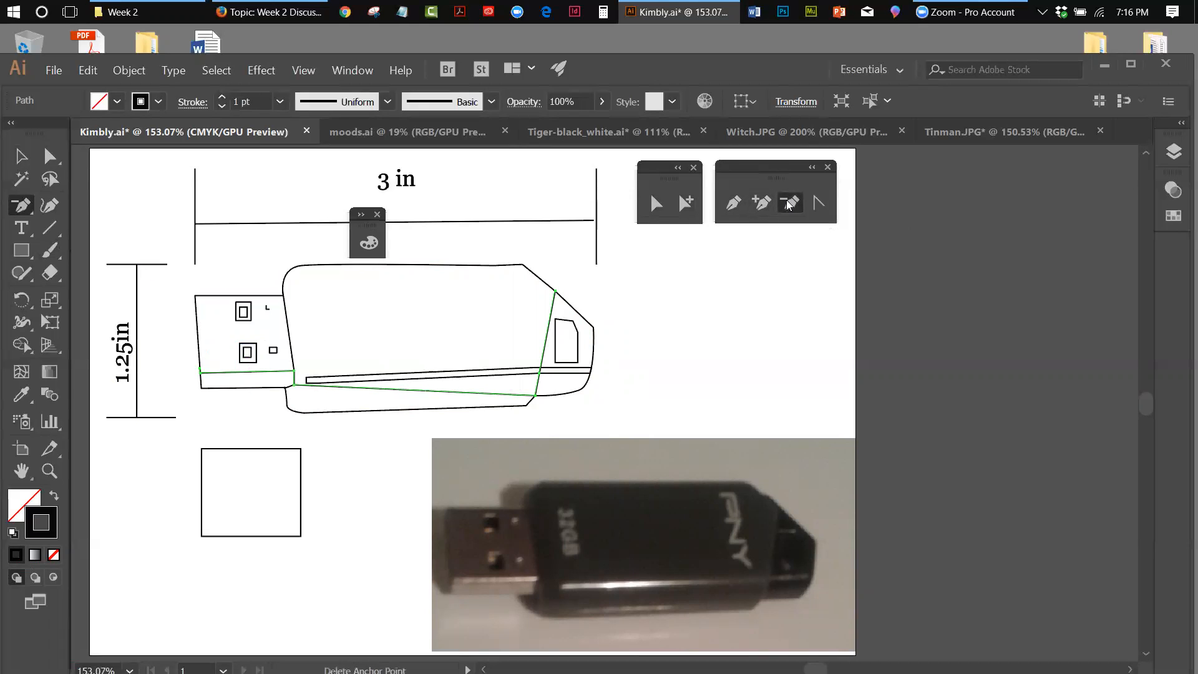
click(200, 373)
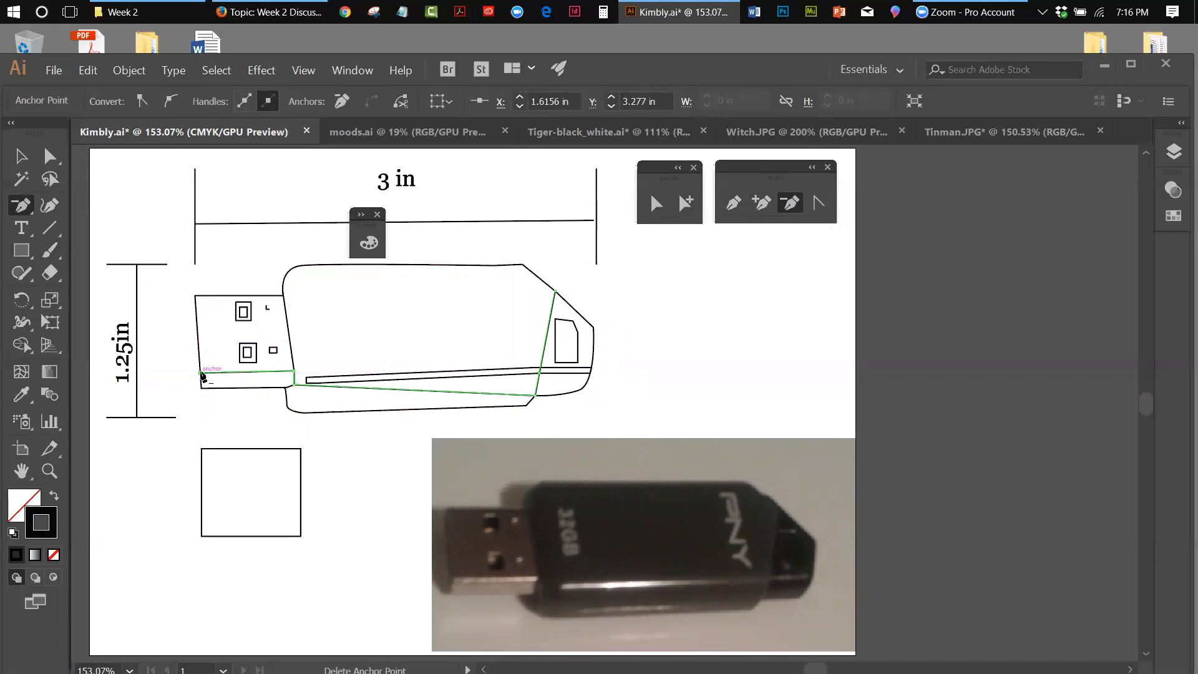
click(201, 375)
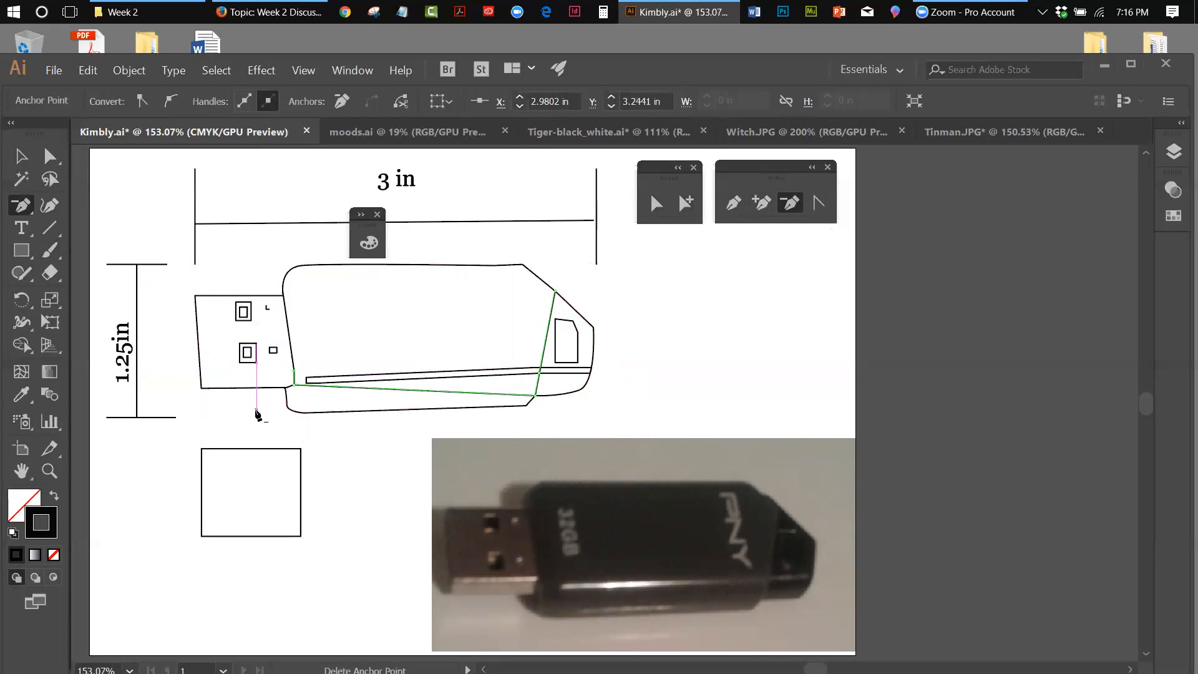
click(295, 375)
key(v)
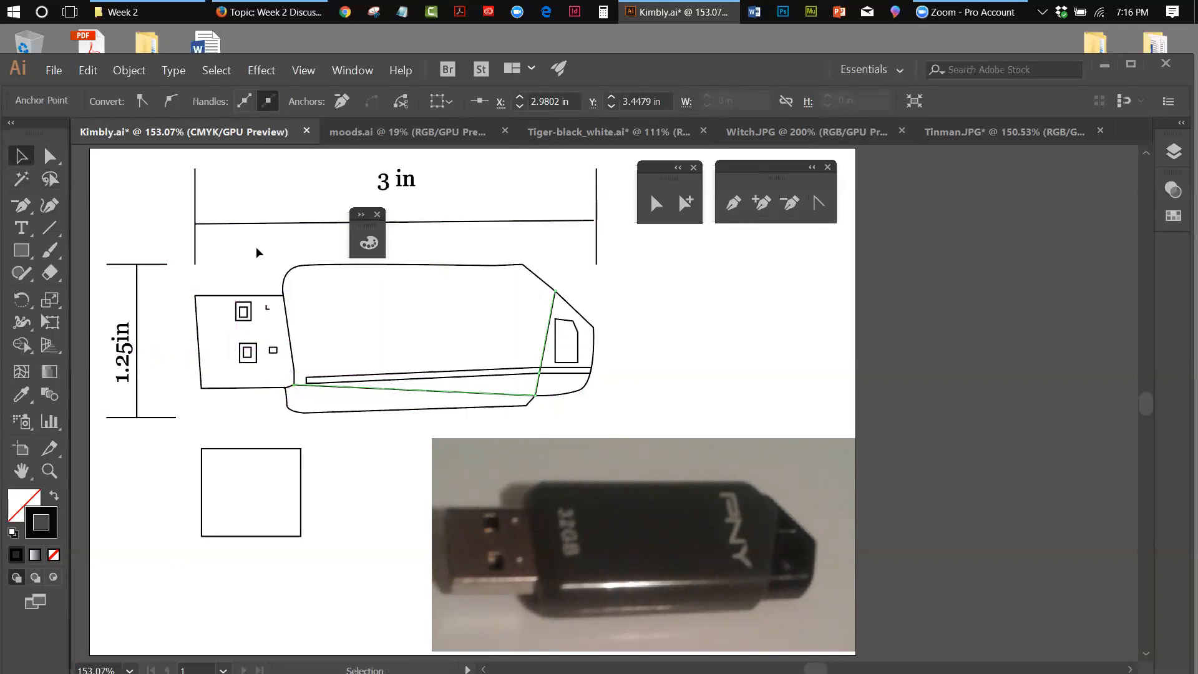
Delete the extra anchor point near the lower end of the connector's outer vertical edge on the drive's outer path.
click(258, 294)
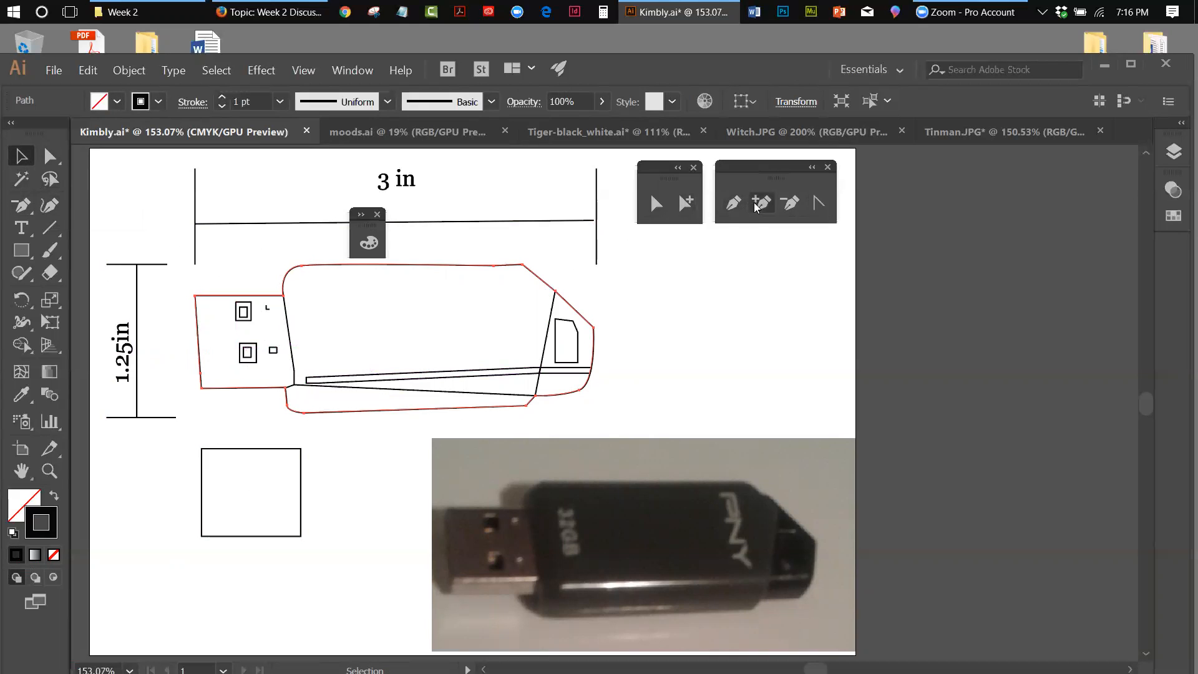
click(791, 203)
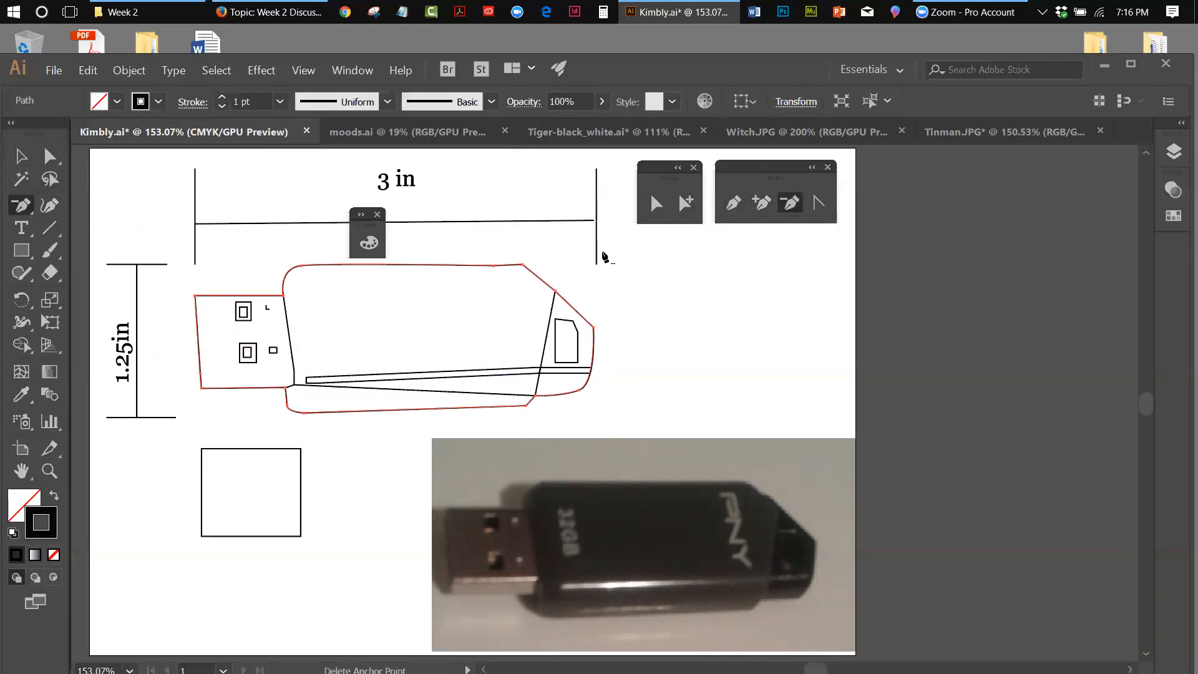
click(200, 373)
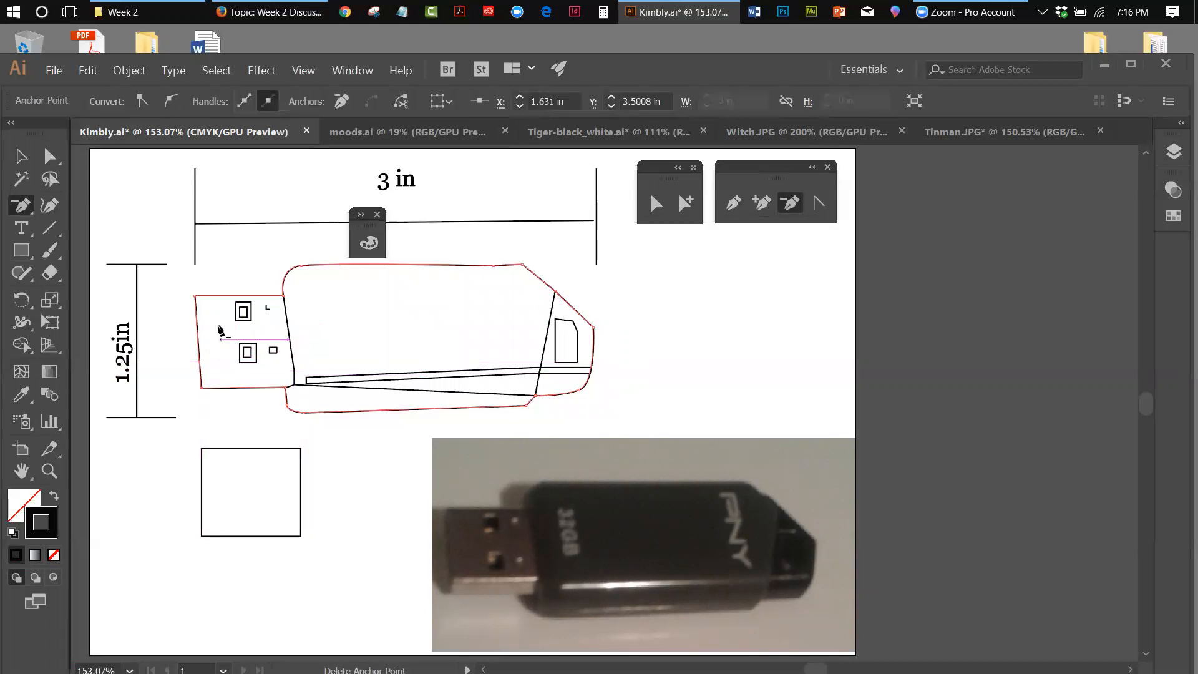
Delete the connector's two outer corner anchor points and the upper point where it meets the drive body.
click(196, 297)
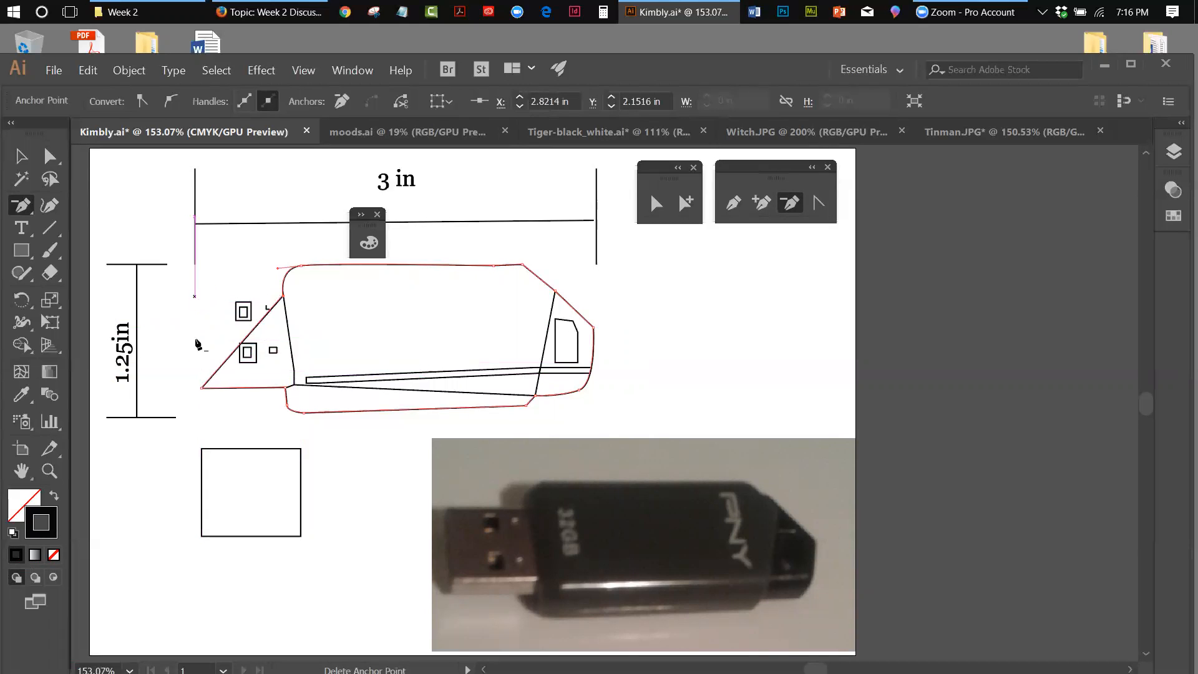
click(201, 388)
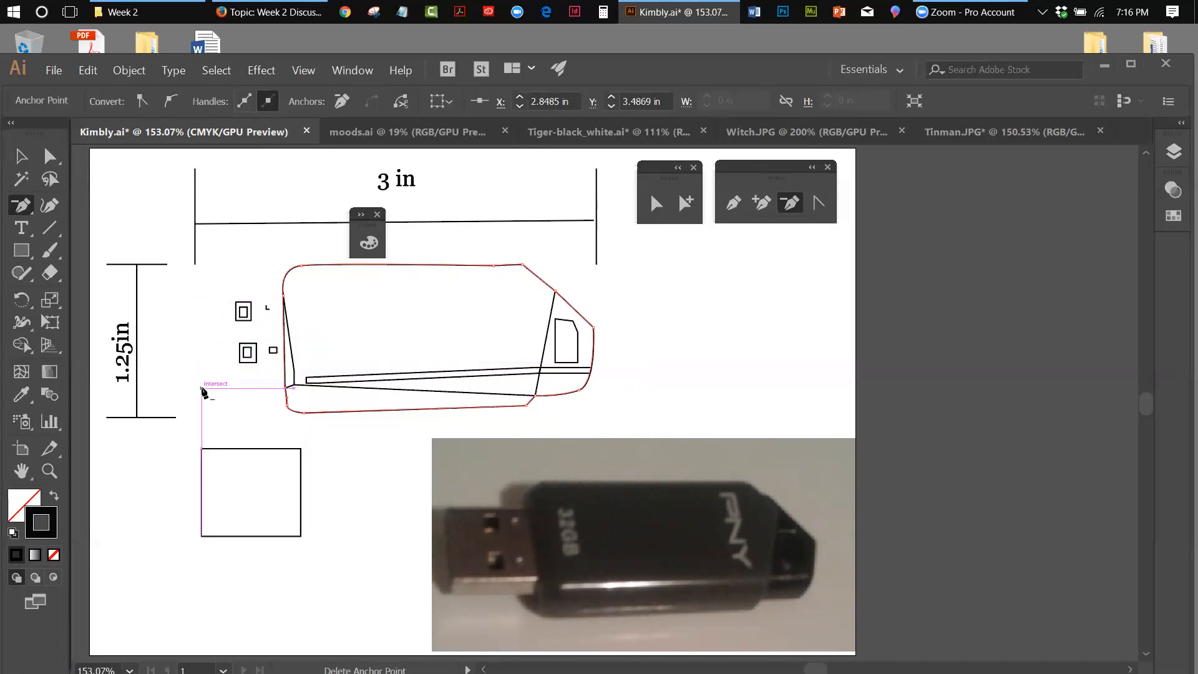
click(285, 296)
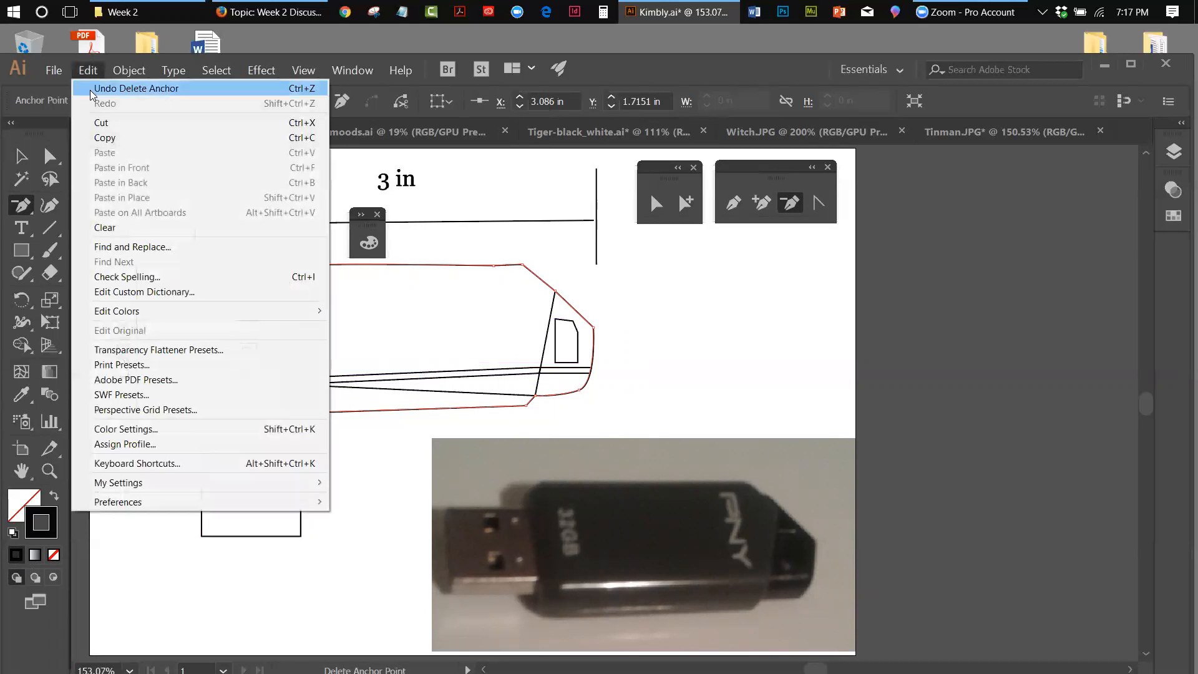
Undo the last three anchor point deletions on the drive's outer path.
click(94, 88)
click(90, 70)
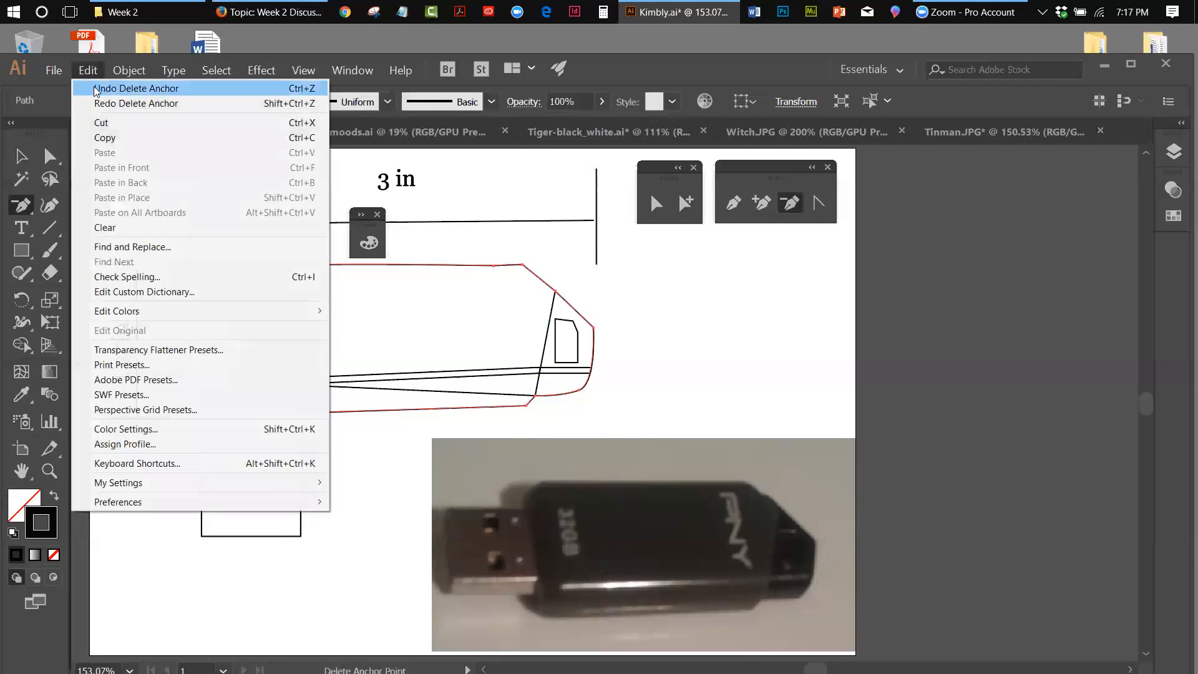
click(92, 88)
click(89, 70)
click(92, 88)
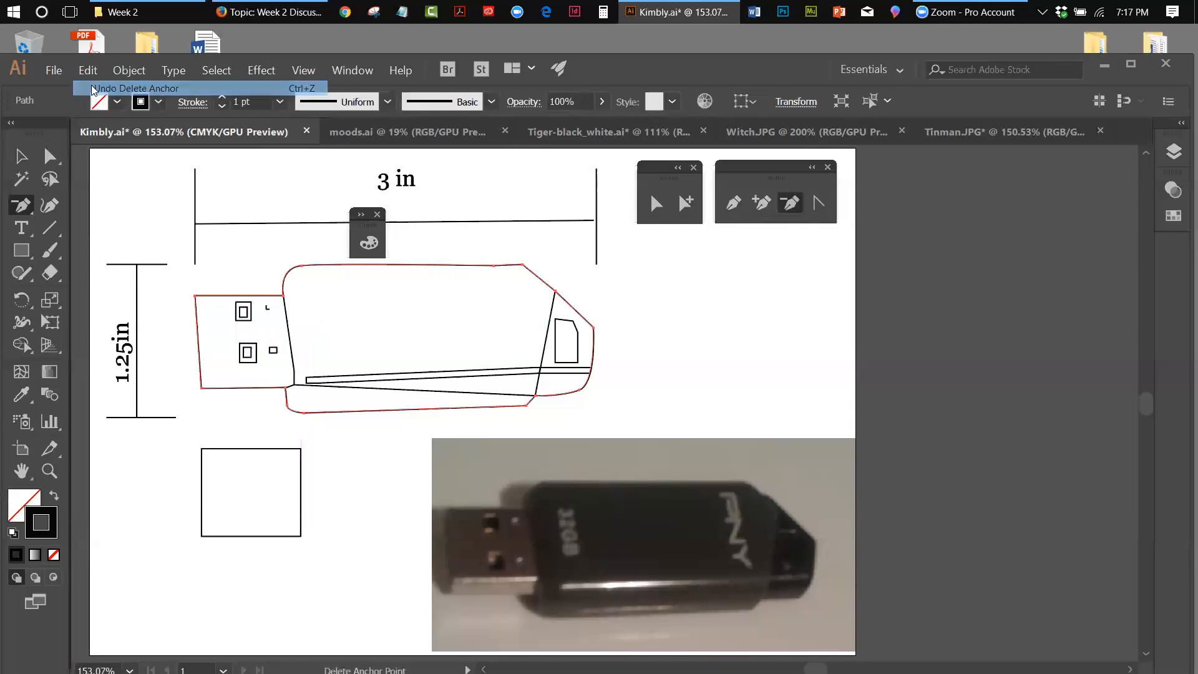
click(85, 71)
mouse_move(353, 70)
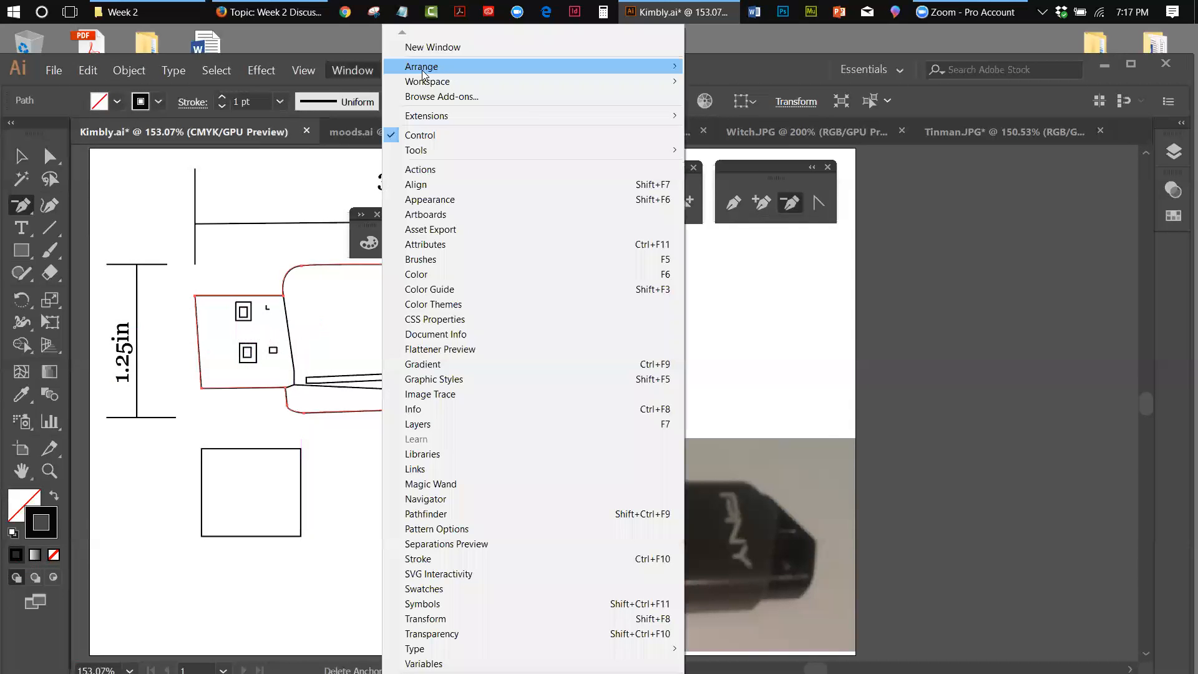
Cut the outer path with the Scissors tool at the two anchor points where the connector meets the drive body, and deselect it.
click(18, 156)
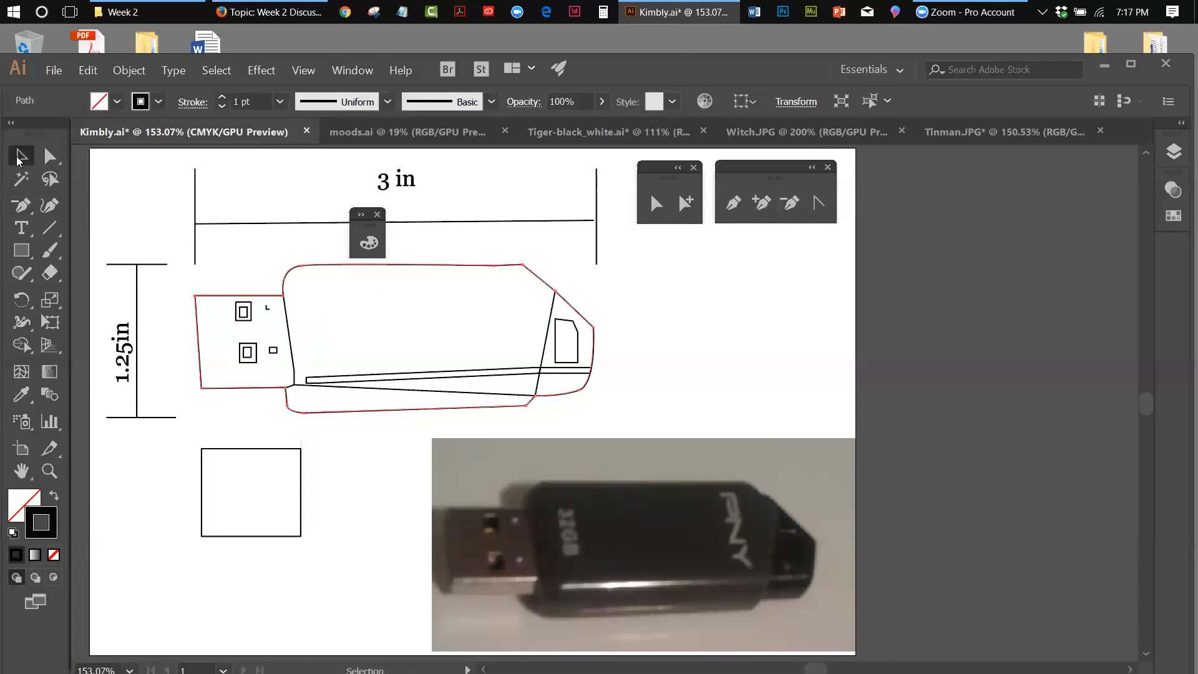
click(56, 250)
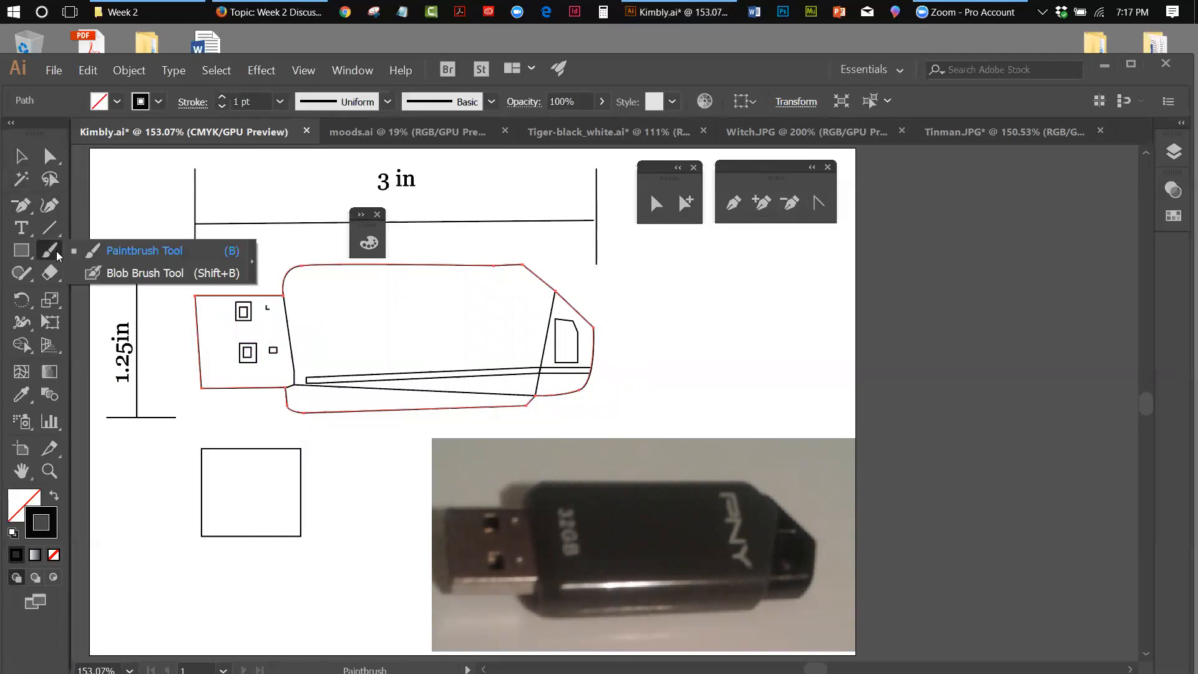
click(50, 273)
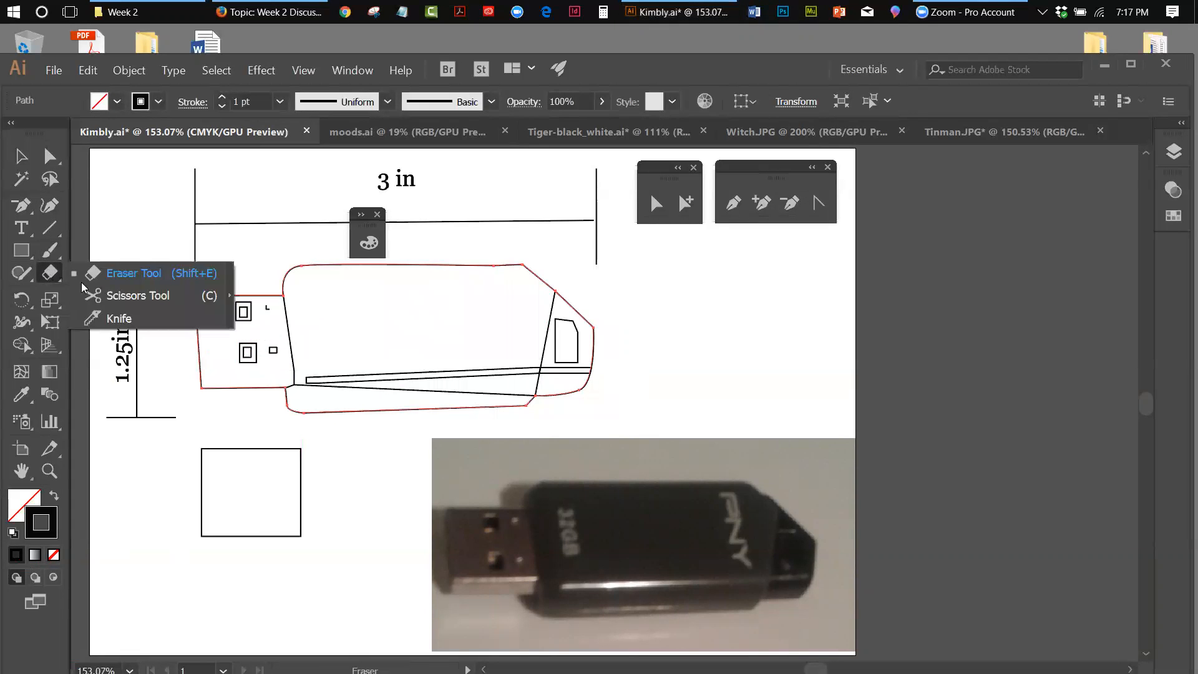
click(97, 300)
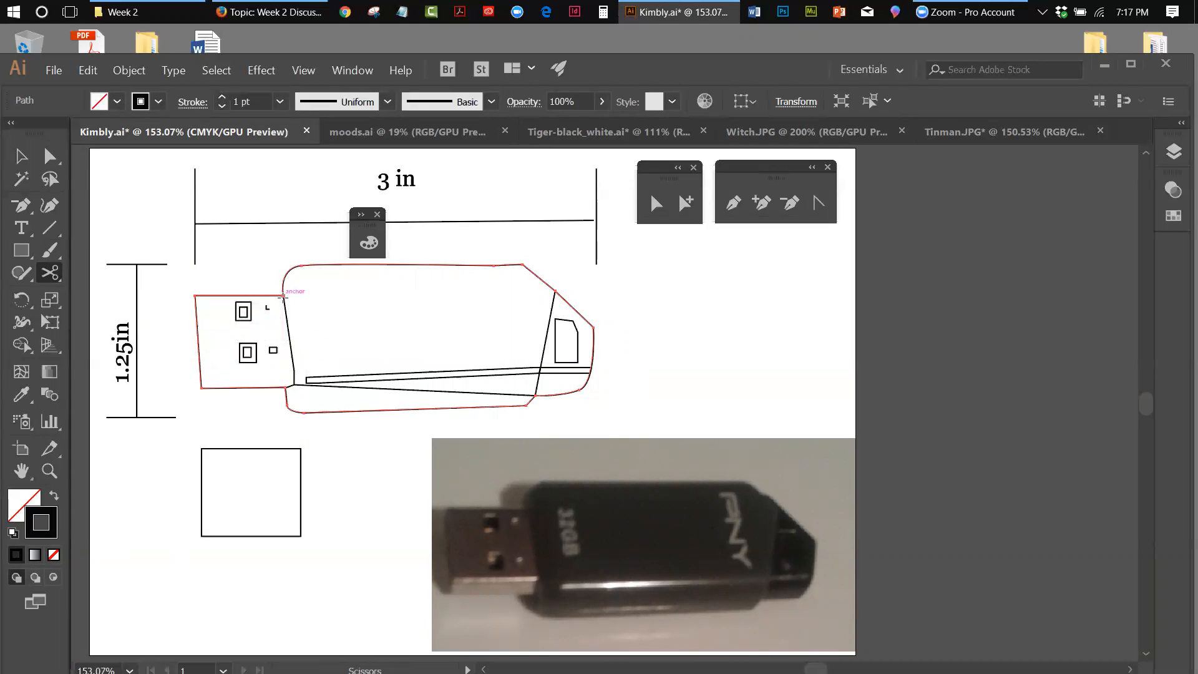
click(283, 295)
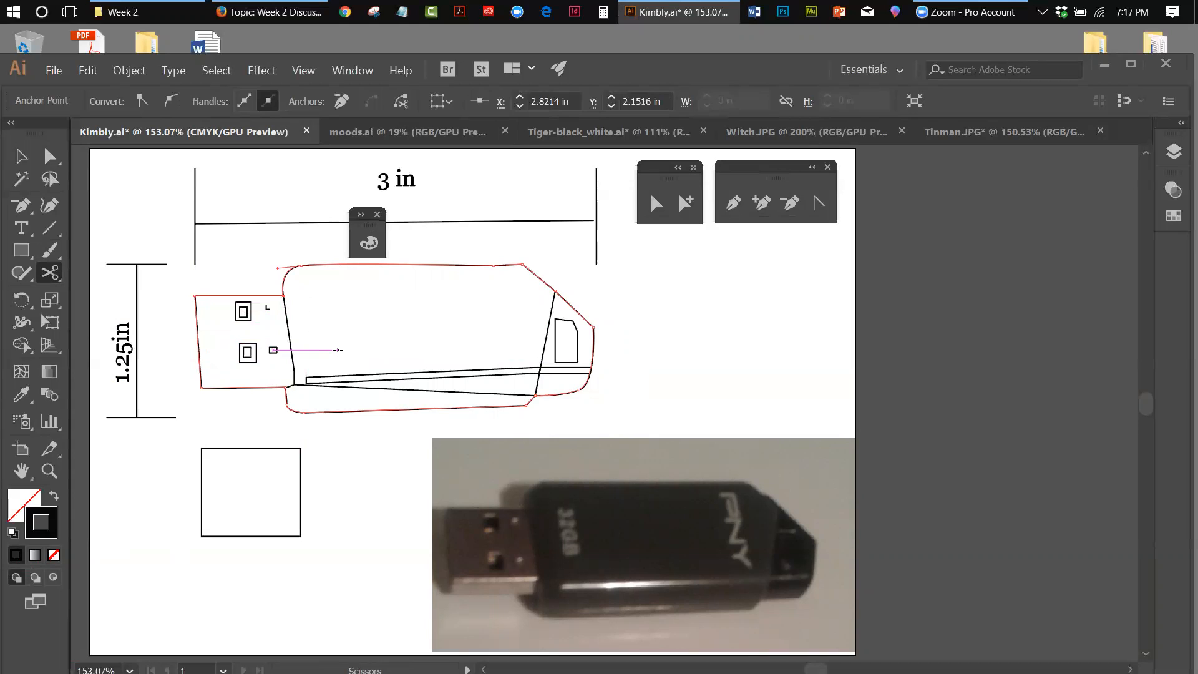
click(285, 387)
click(285, 387)
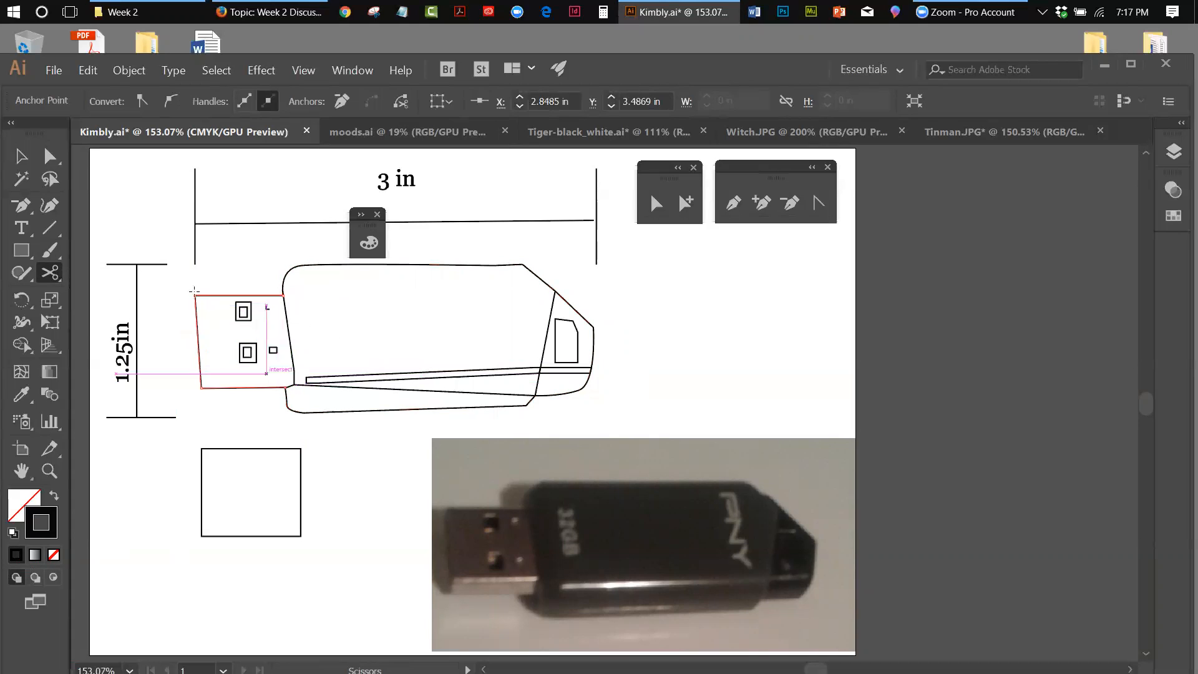
click(22, 156)
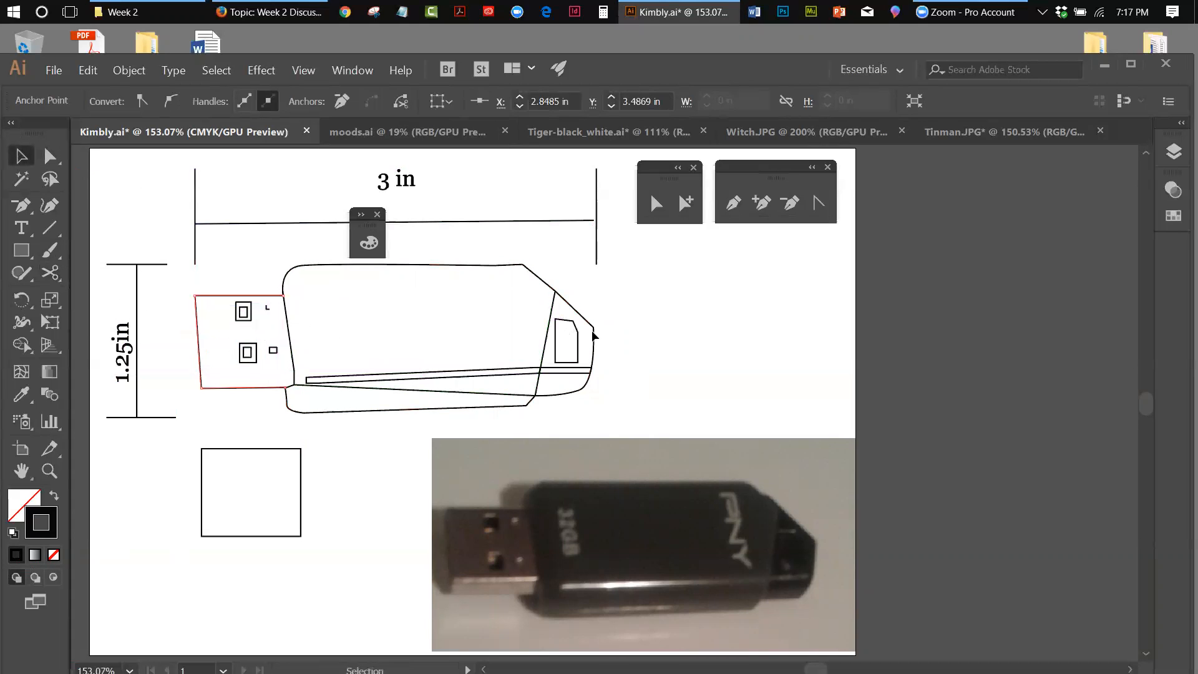
click(676, 350)
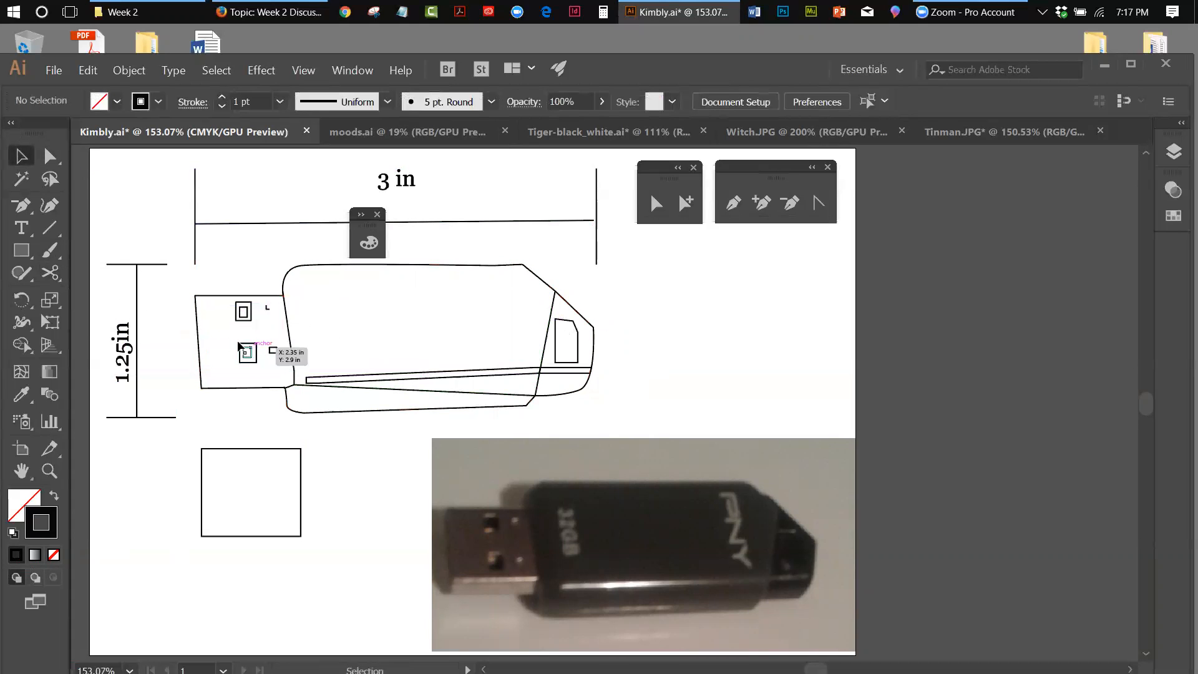
Delete the cut-off connector outline, and undo that deletion.
click(206, 294)
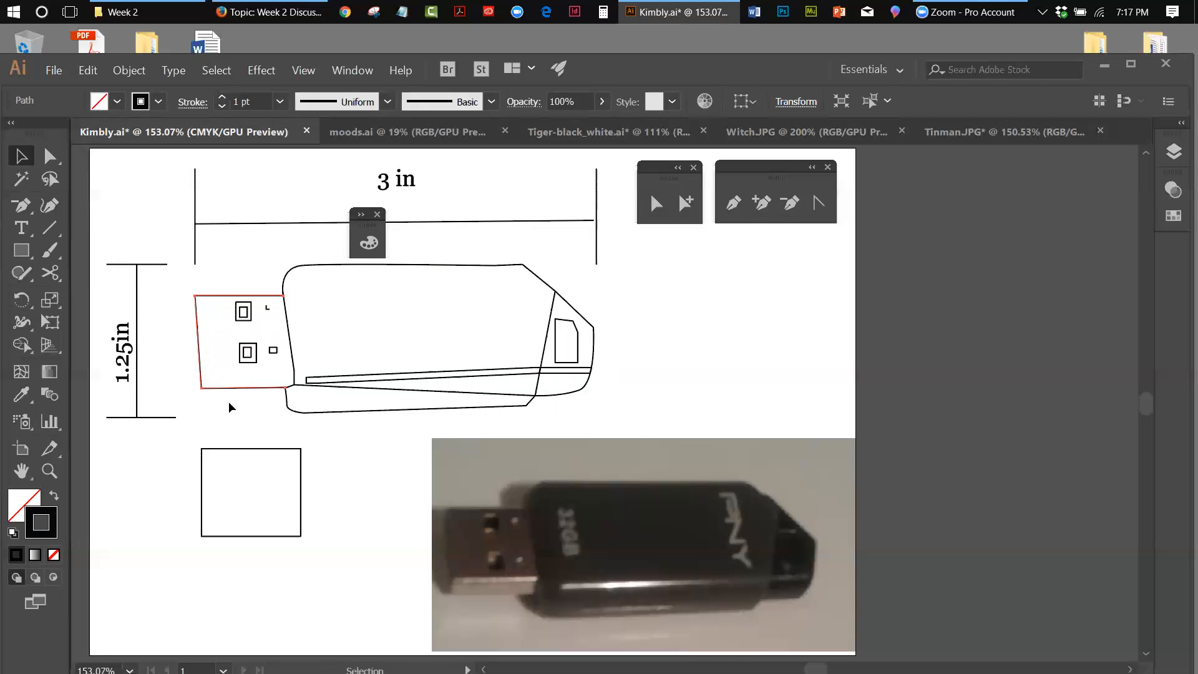
key(Delete)
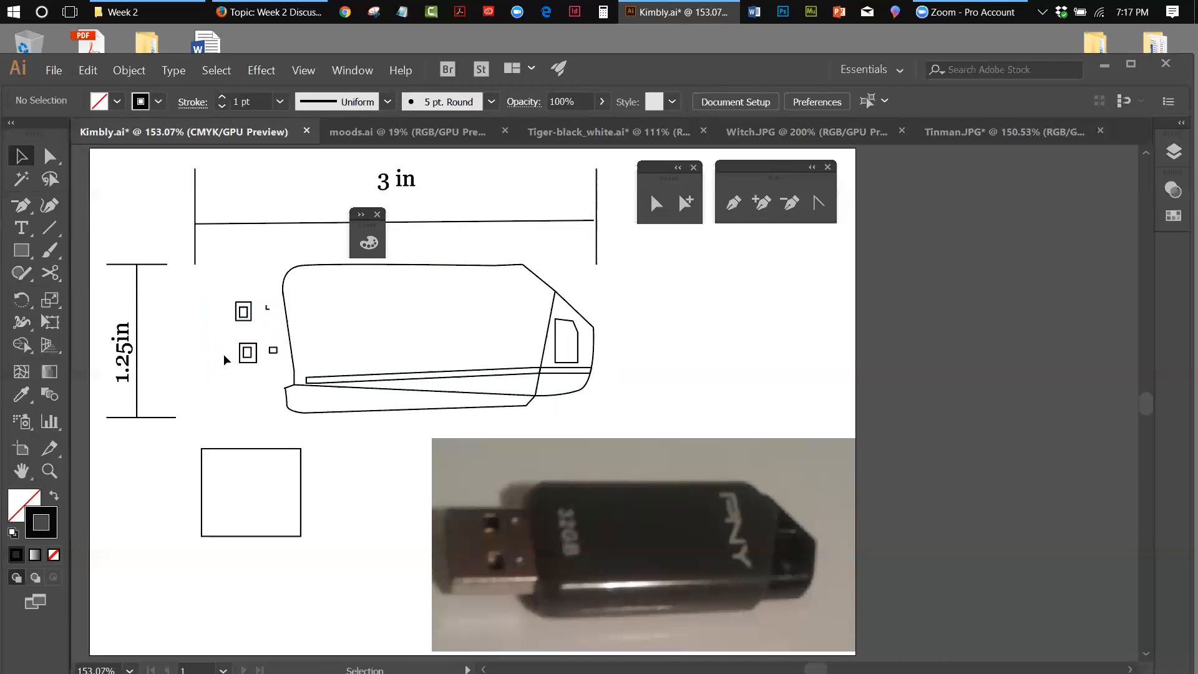
click(88, 70)
click(103, 84)
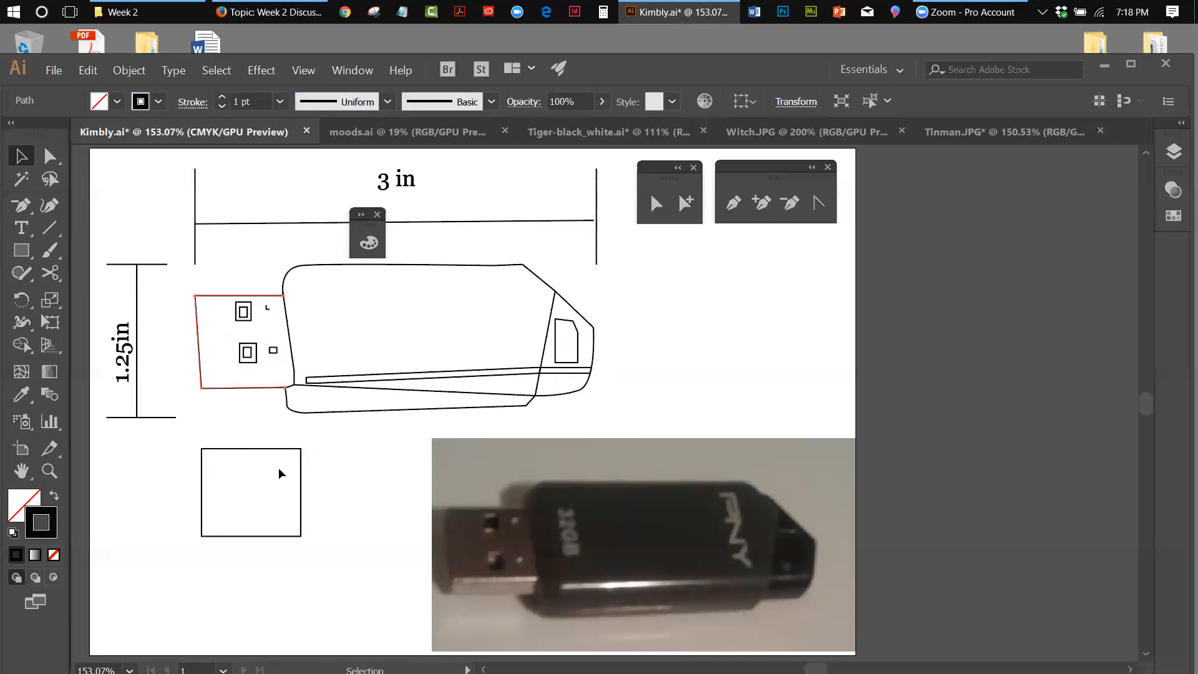
Move the outer square of the connector's upper hole into the new rectangle below the drawing, near its top edge.
click(238, 449)
click(241, 454)
click(244, 320)
mouse_move(247, 334)
mouse_down()
mouse_move(246, 489)
mouse_move(247, 471)
mouse_move(255, 477)
mouse_up()
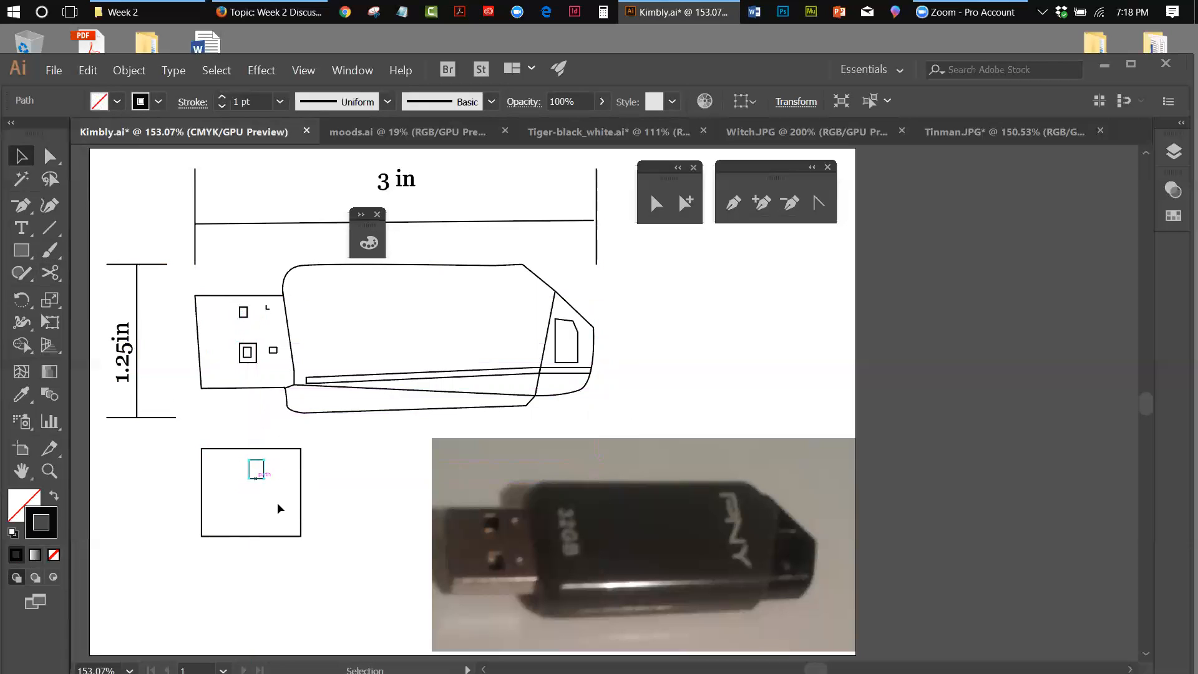
click(49, 474)
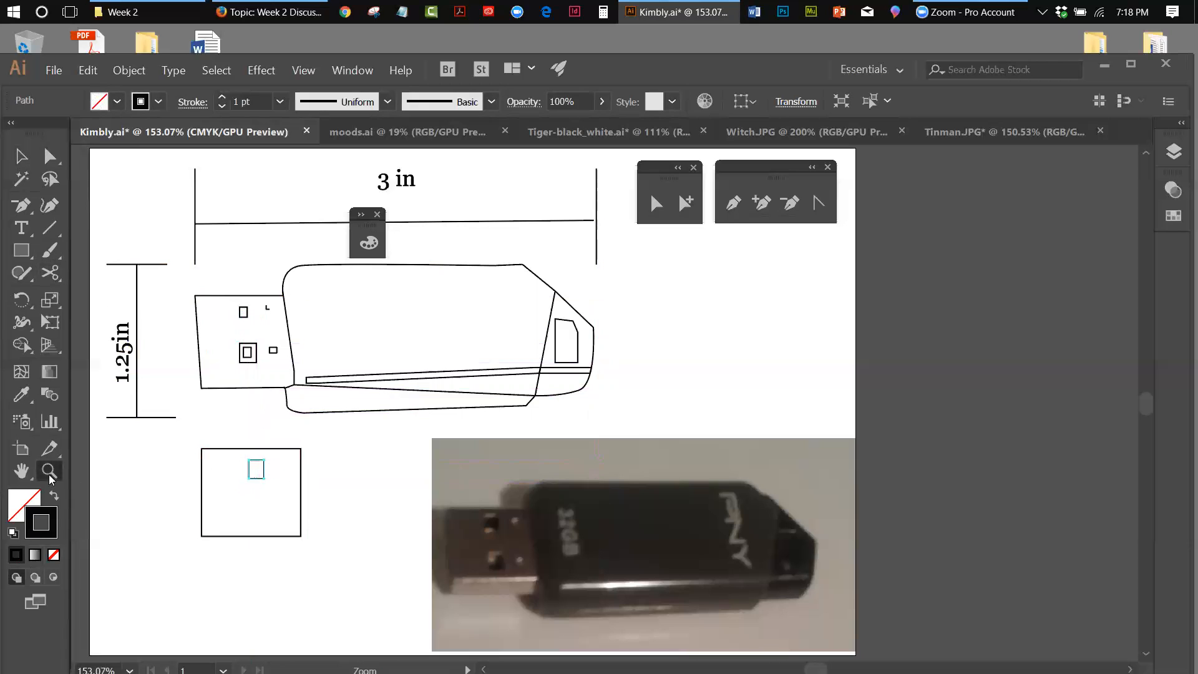
click(237, 474)
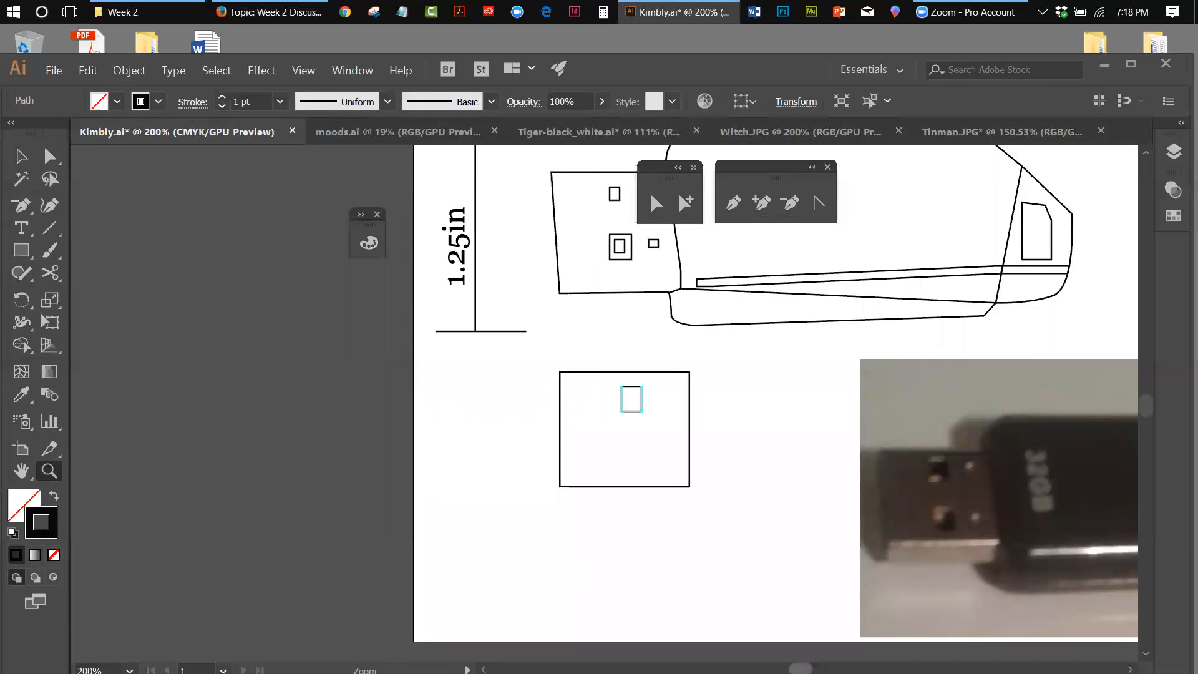
Duplicate the small square in place inside the new rectangle and offset the copy slightly down and to the left.
scroll(801, 668, right, 8)
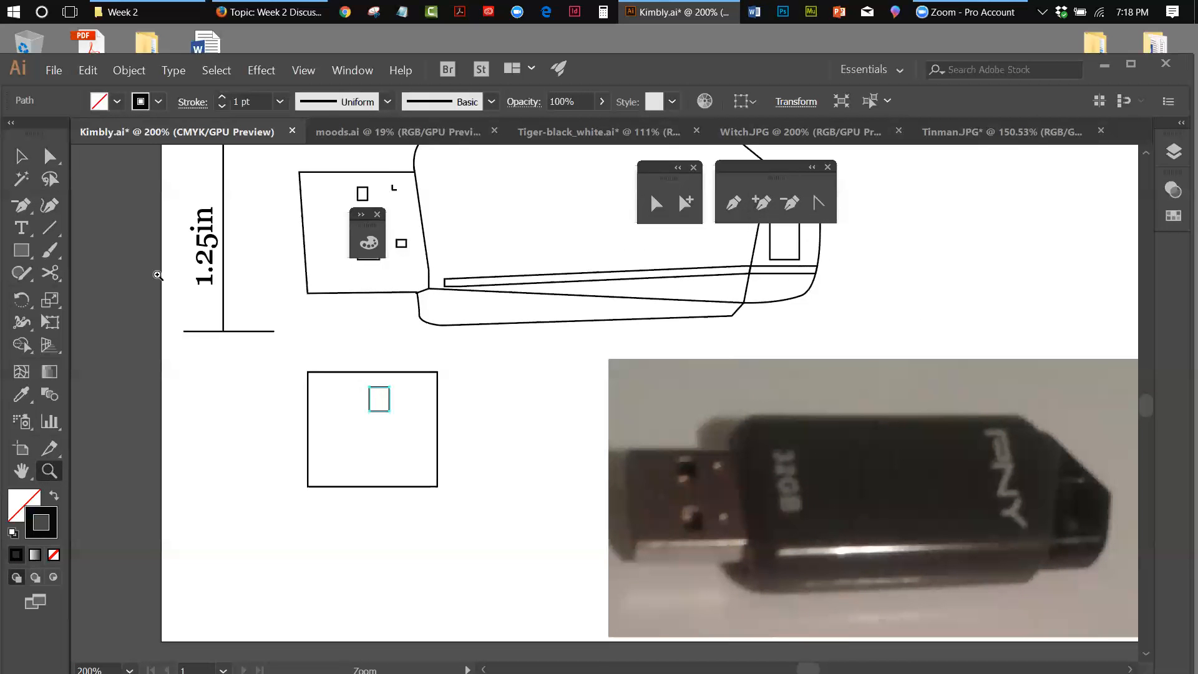
click(88, 70)
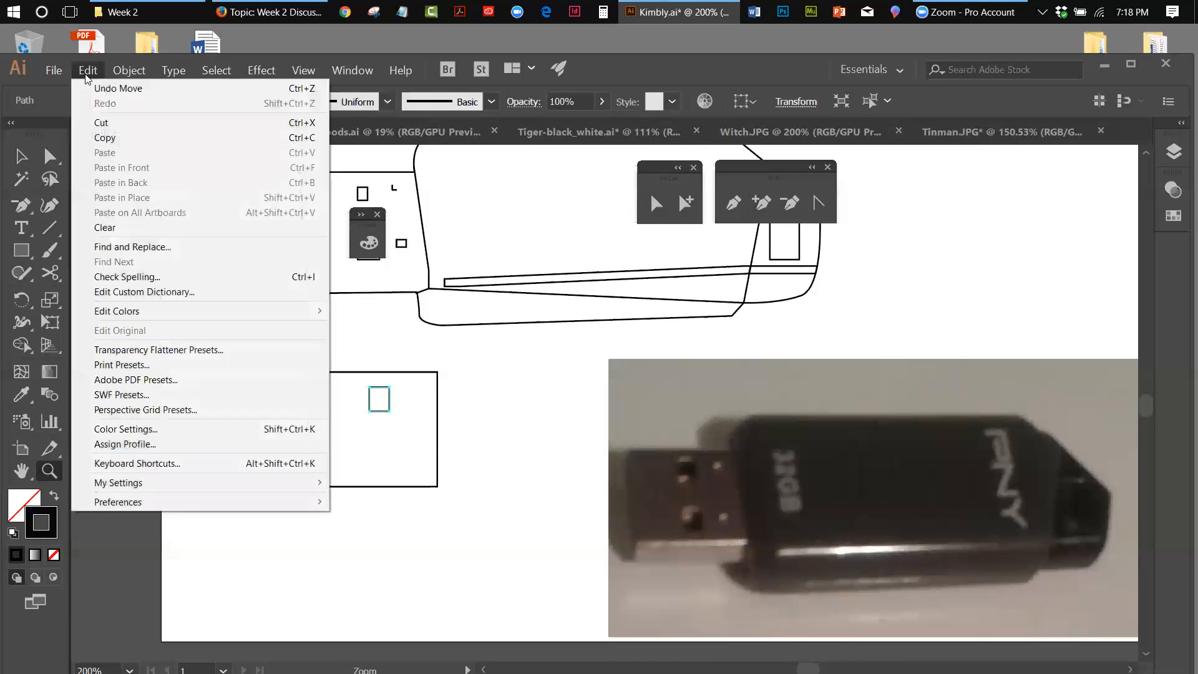
click(103, 138)
click(91, 73)
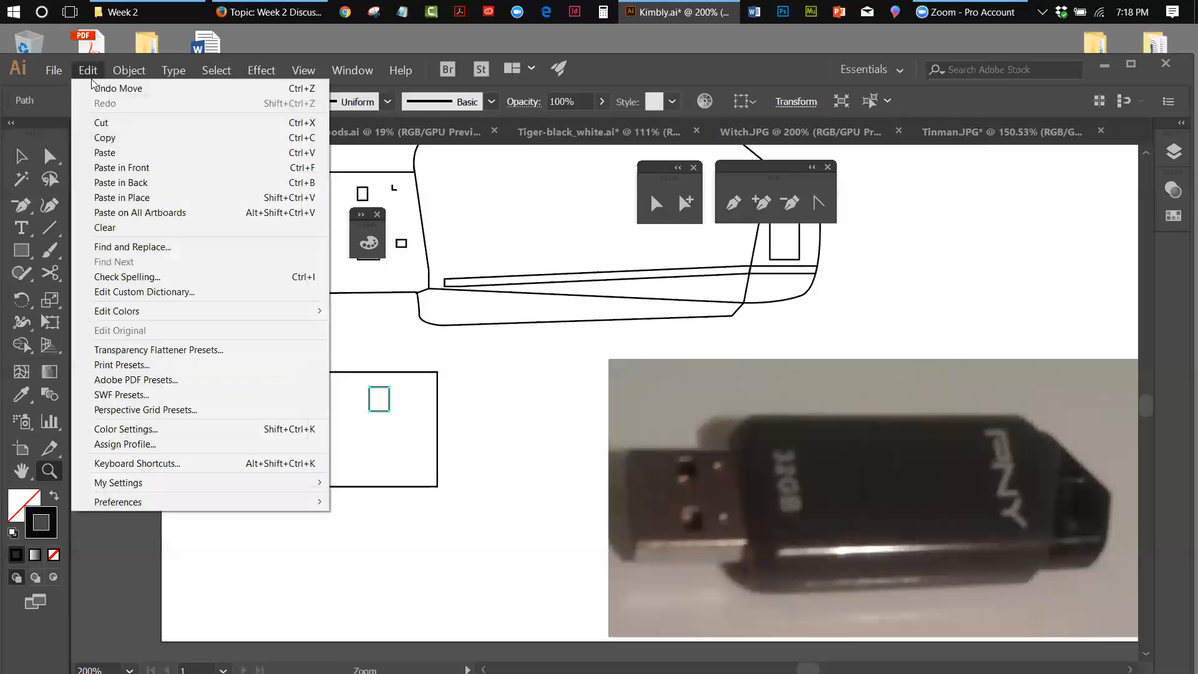
click(122, 198)
key(Down)
key(Down)
key(Down)
key(Down)
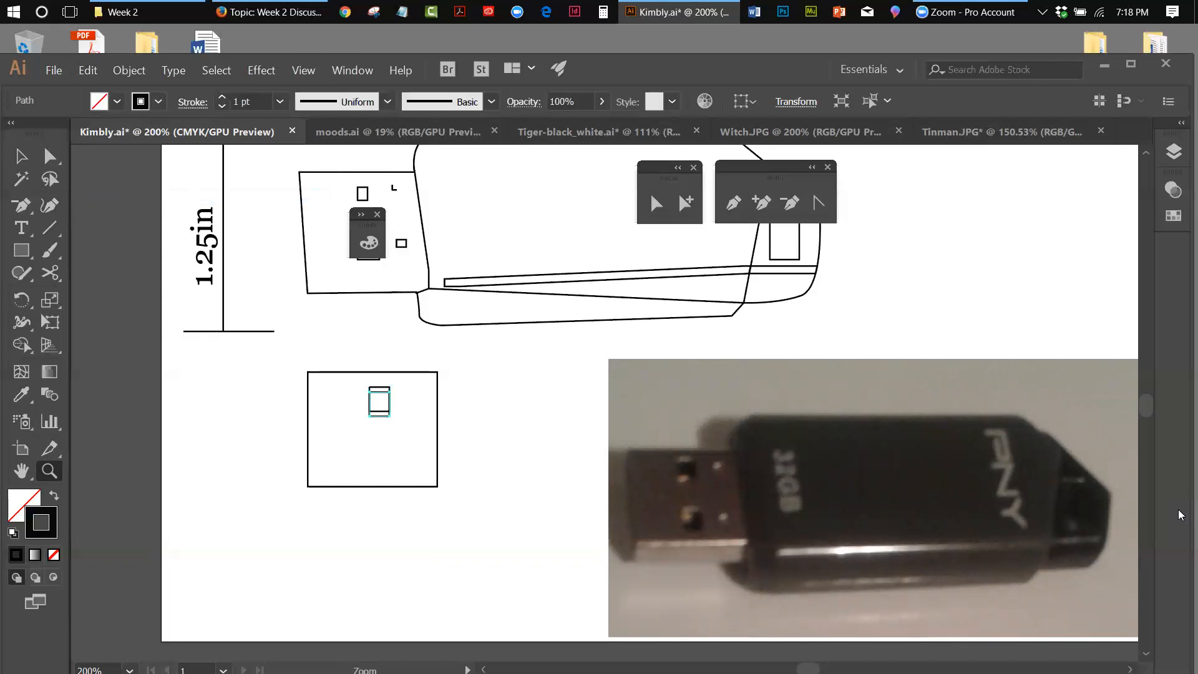
key(Down)
key(Up)
key(Left)
key(Left)
key(Left)
Select both overlapping squares and open the Pathfinder panel beside the new rectangle.
click(21, 155)
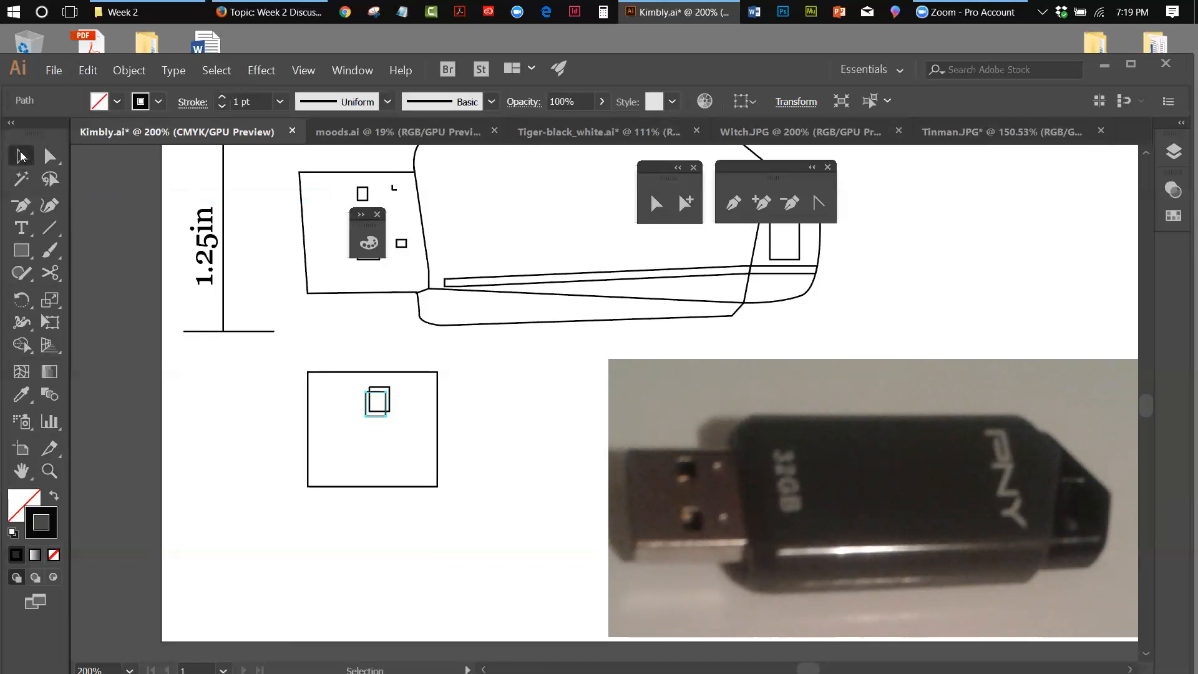
click(476, 410)
drag(353, 381, 400, 407)
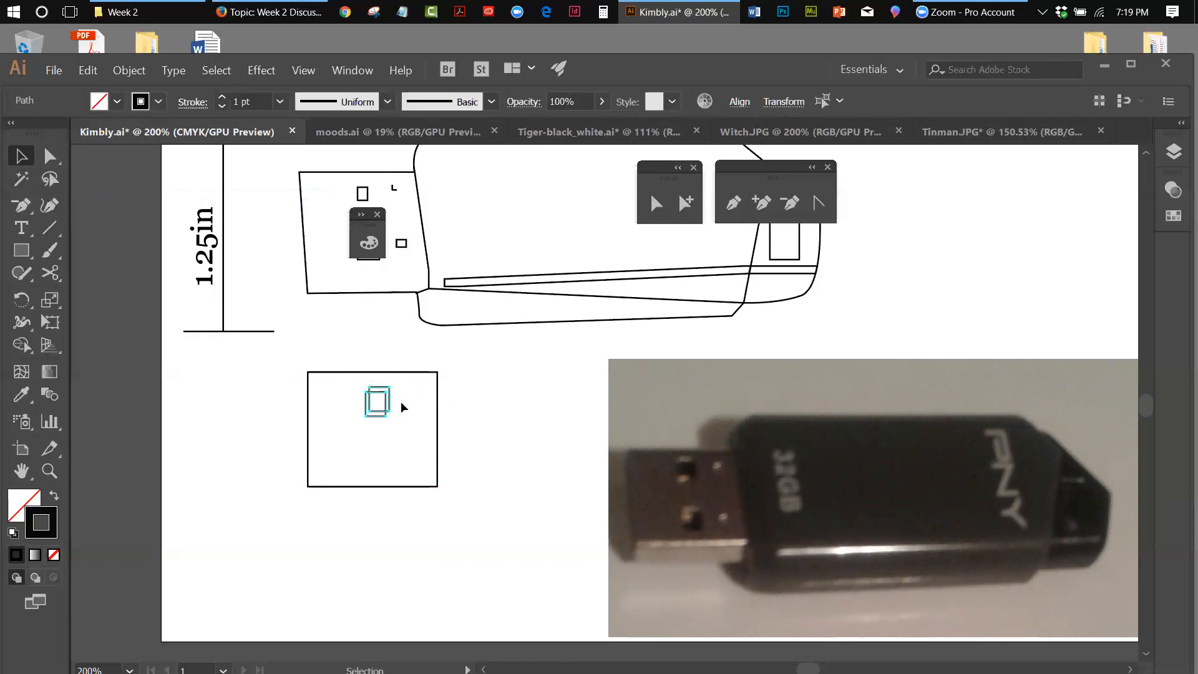
click(351, 71)
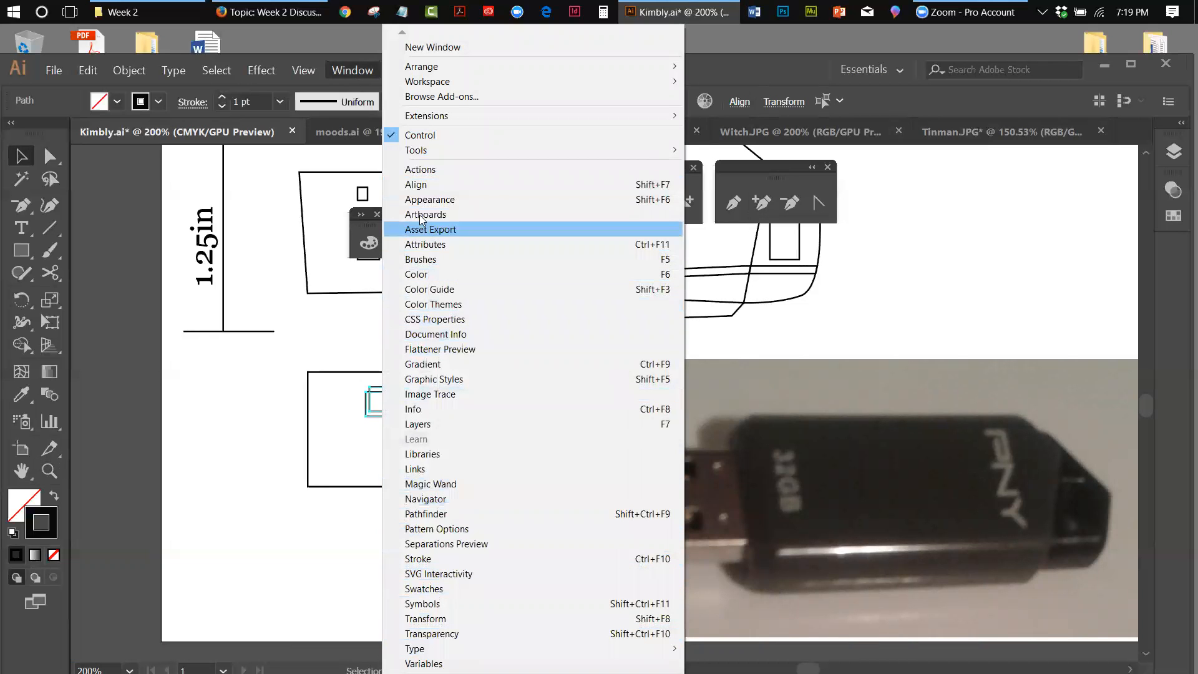
click(446, 513)
drag(930, 220, 578, 376)
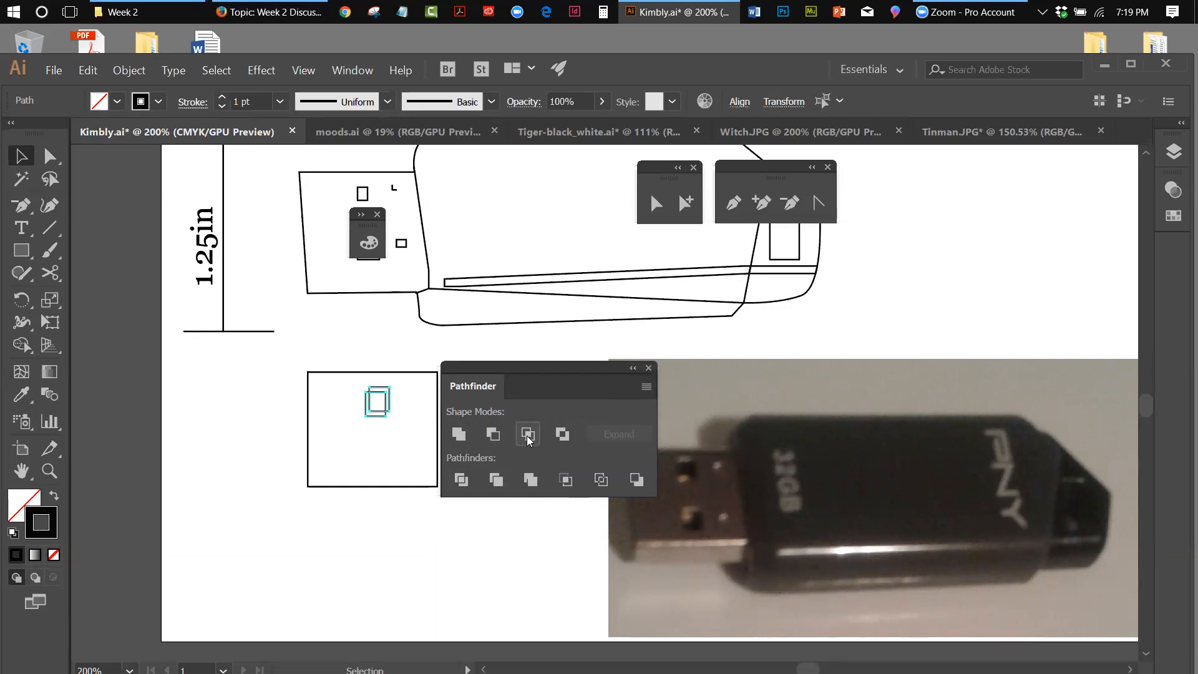
Try the Exclude shape mode on the two overlapping squares and undo it.
click(561, 435)
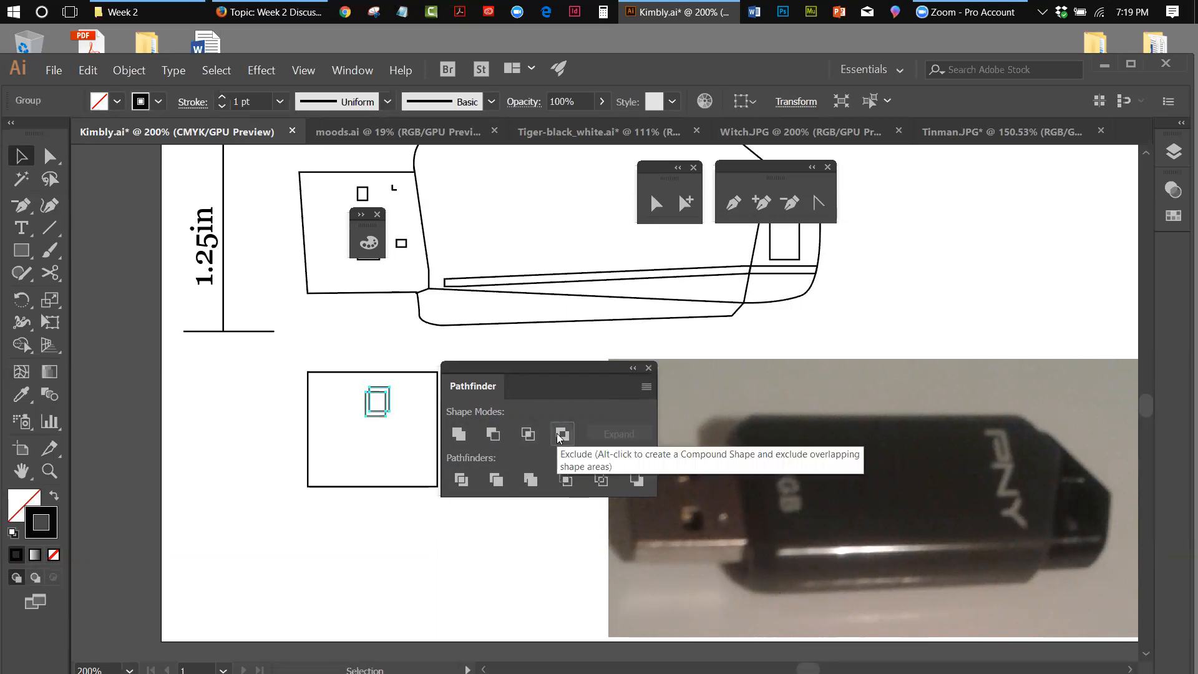
click(560, 435)
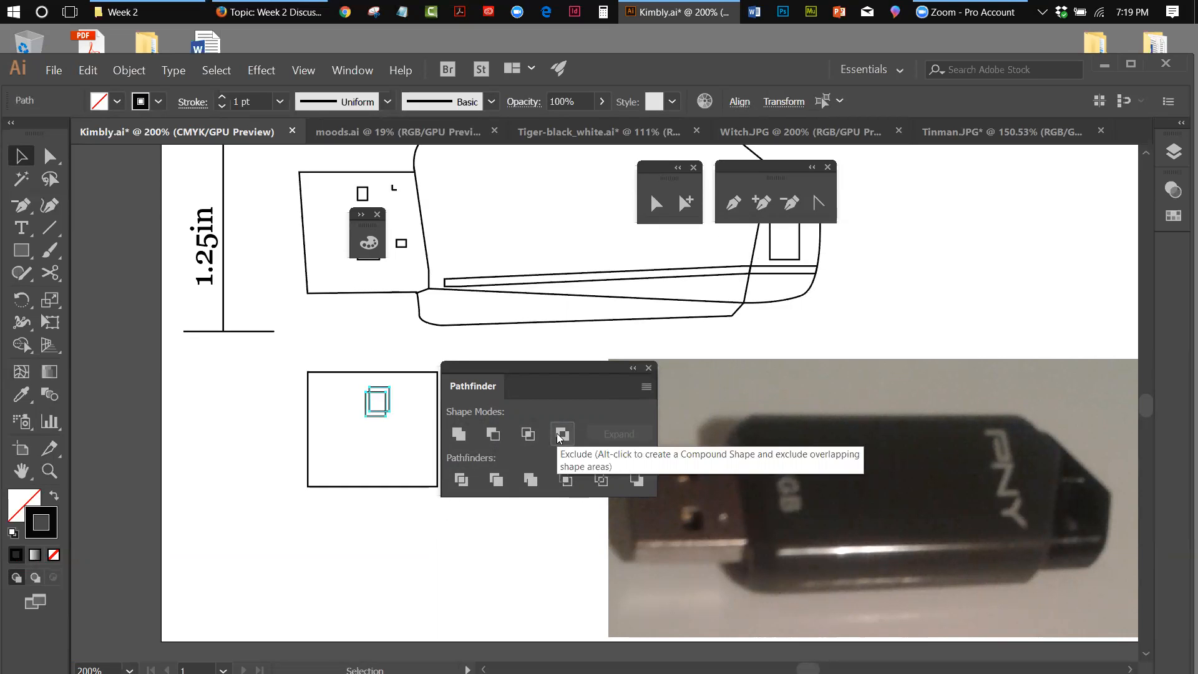
click(86, 69)
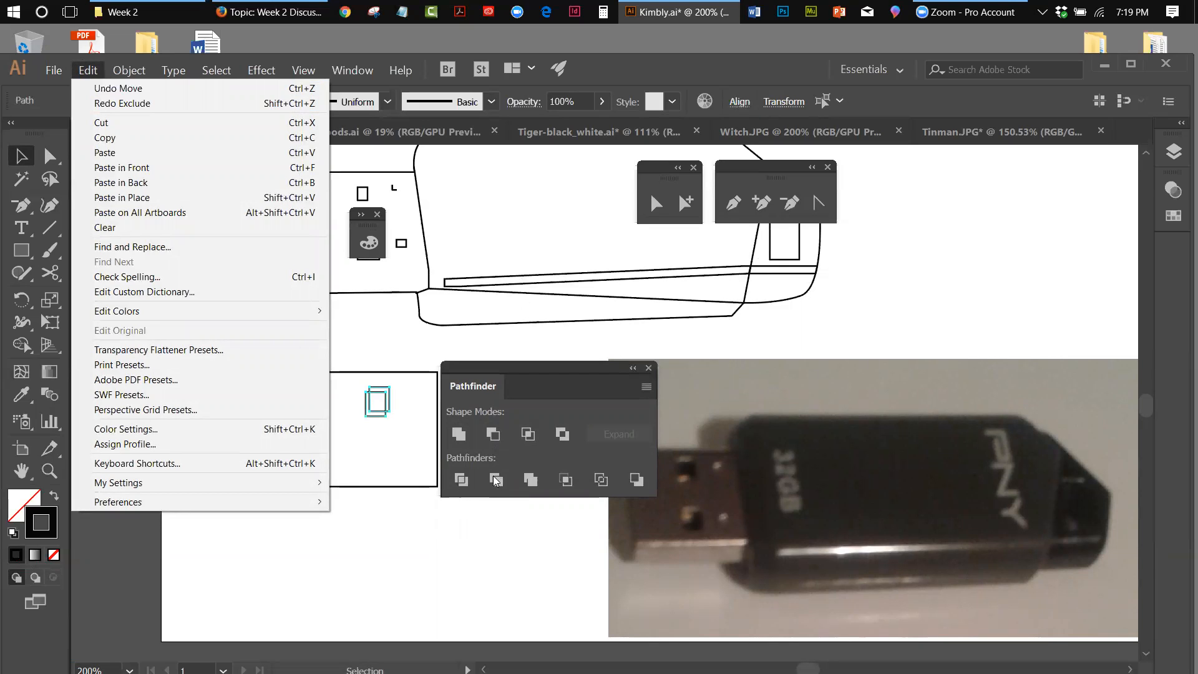
Divide the two overlapping squares with Pathfinder, give the resulting group a black 1 pt stroke with no fill, and deselect it.
click(460, 480)
click(460, 480)
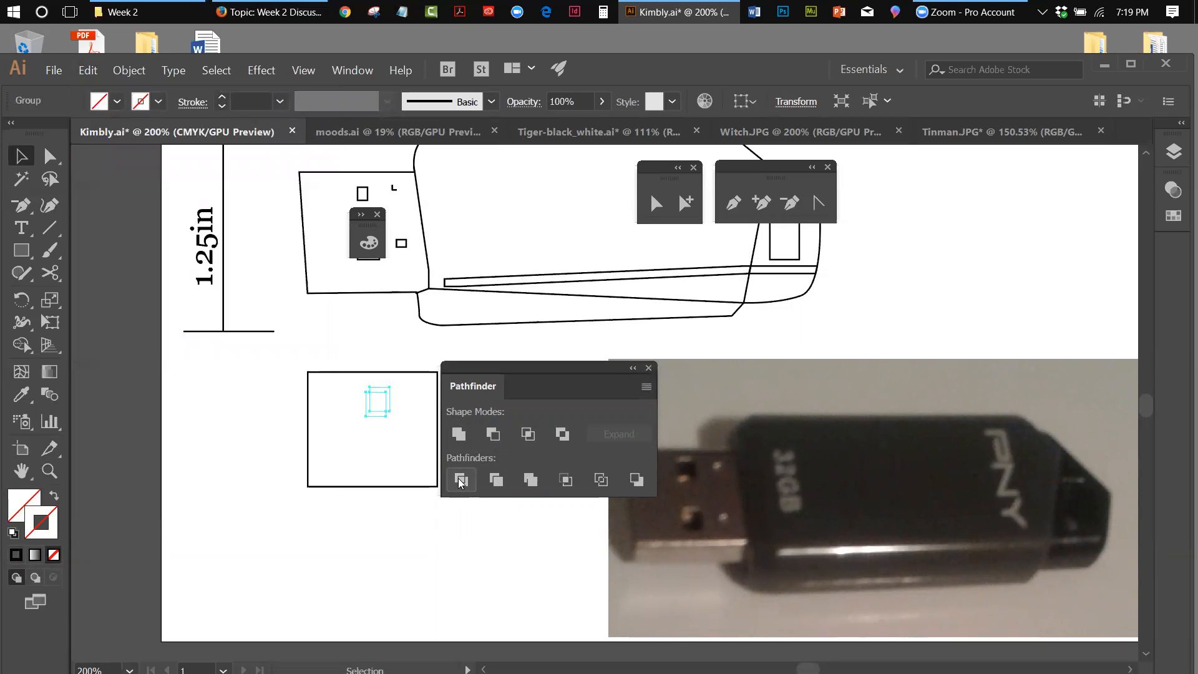
click(13, 532)
click(30, 499)
click(53, 555)
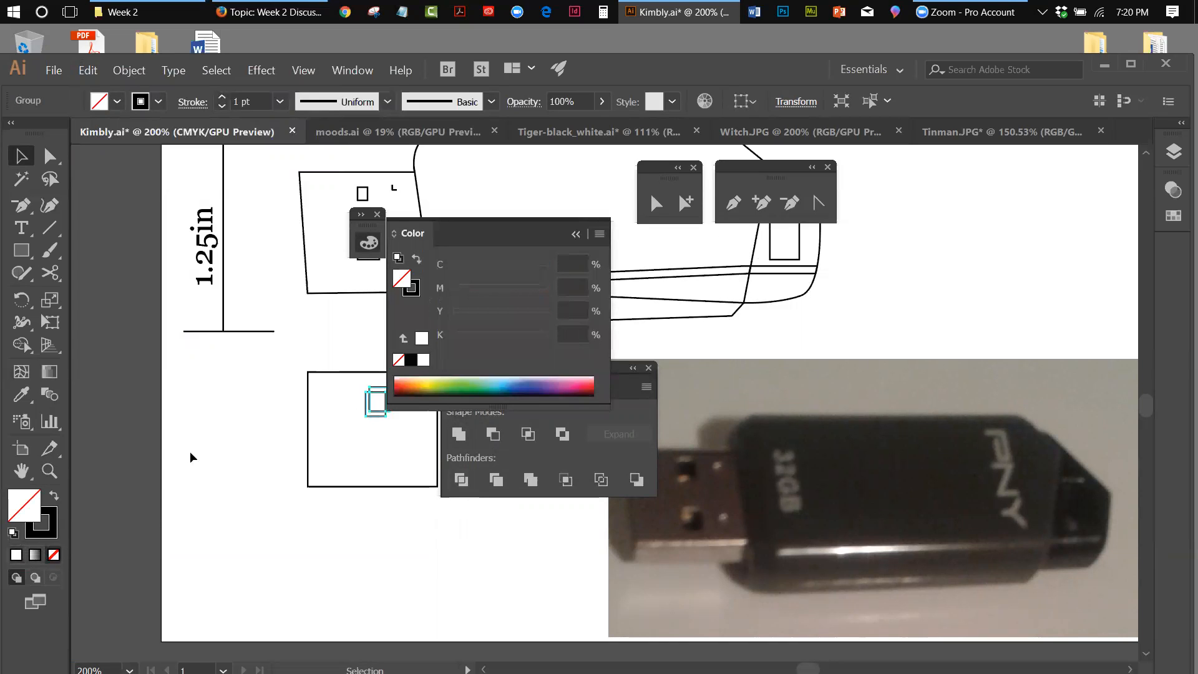
click(575, 234)
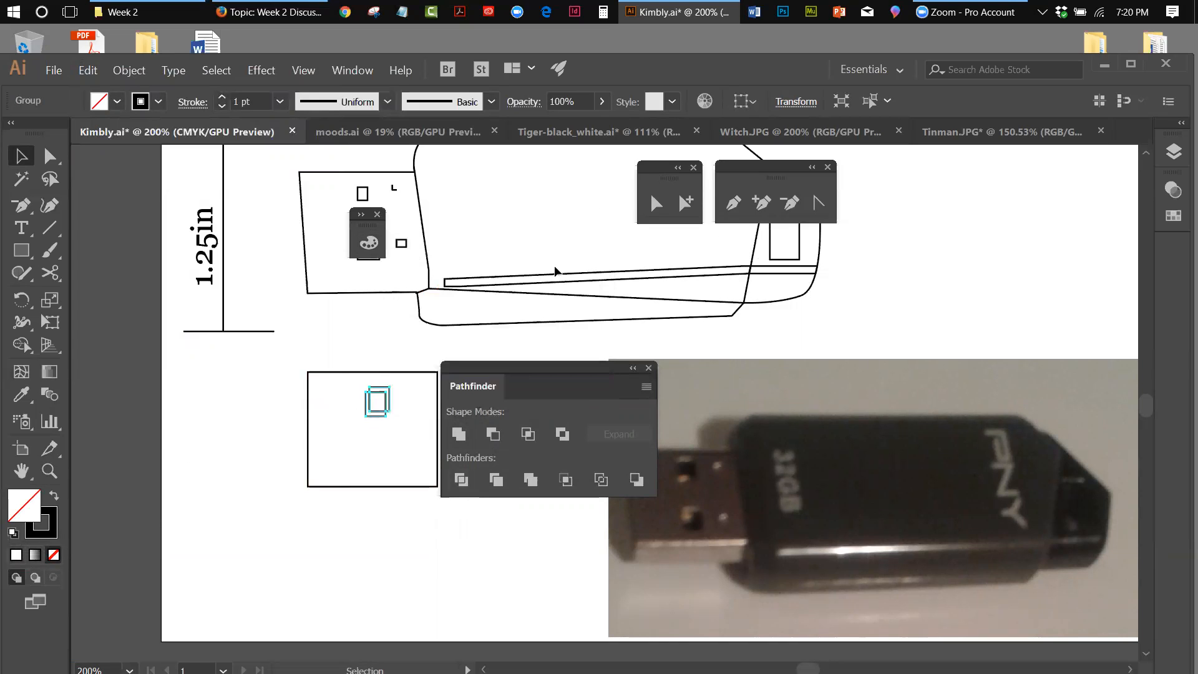
click(262, 391)
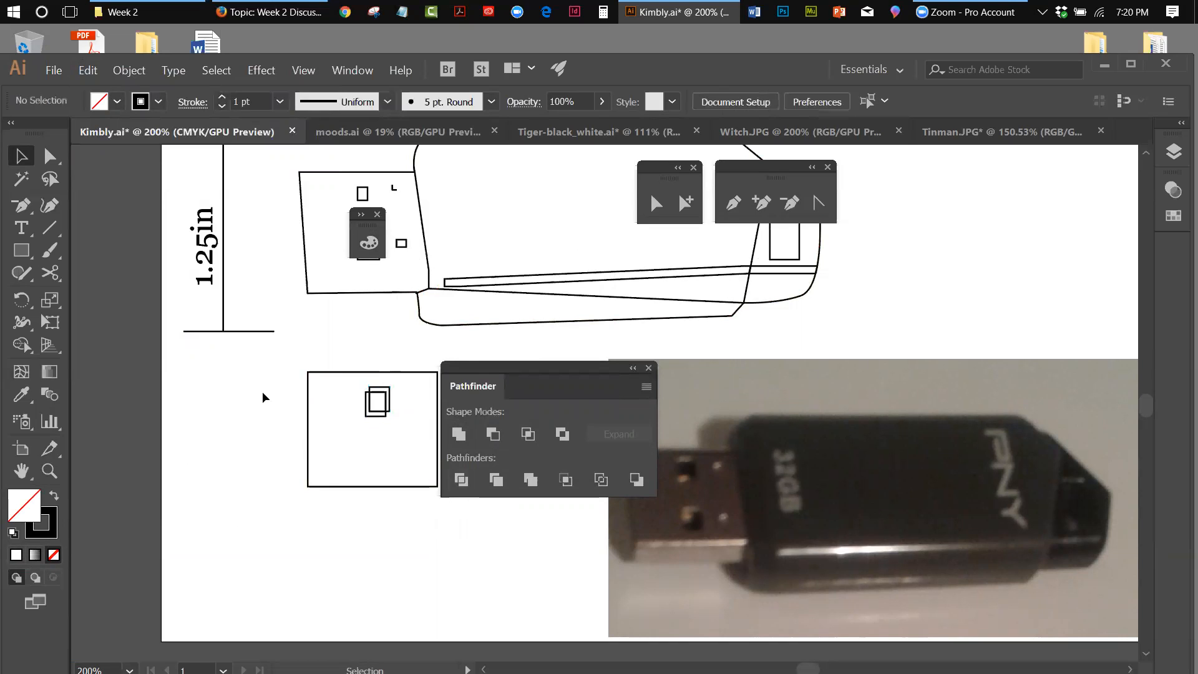
Ungroup the divided squares and delete the L-shaped piece along their lower-left side.
click(371, 417)
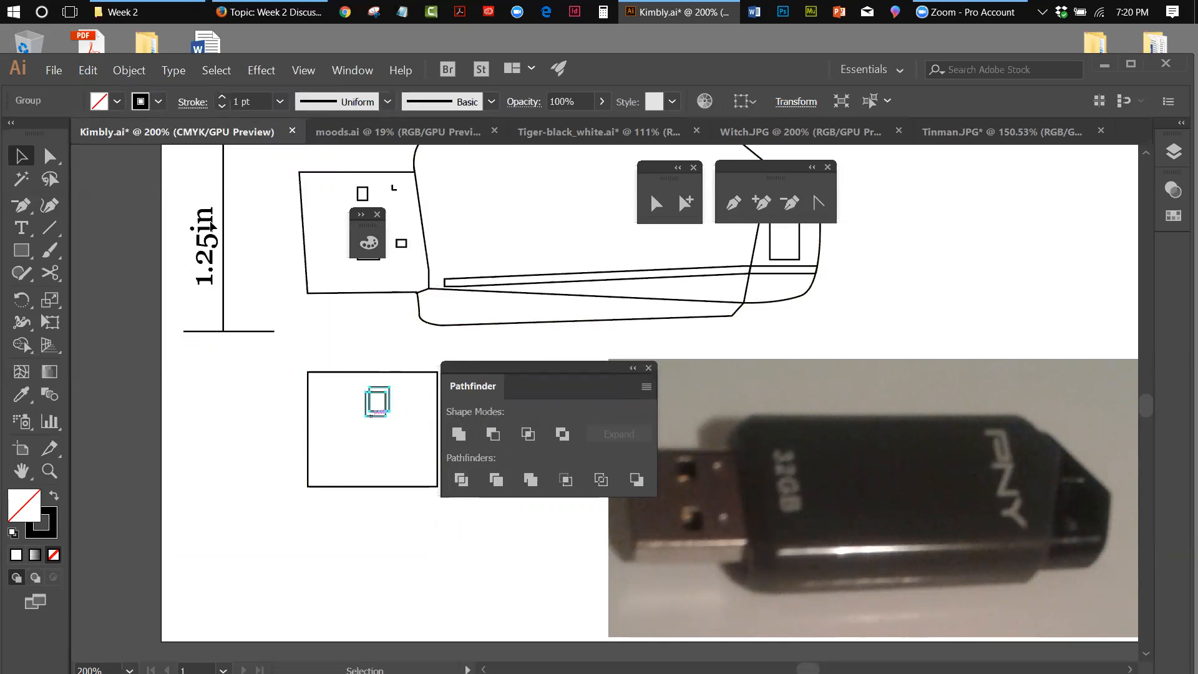
click(128, 70)
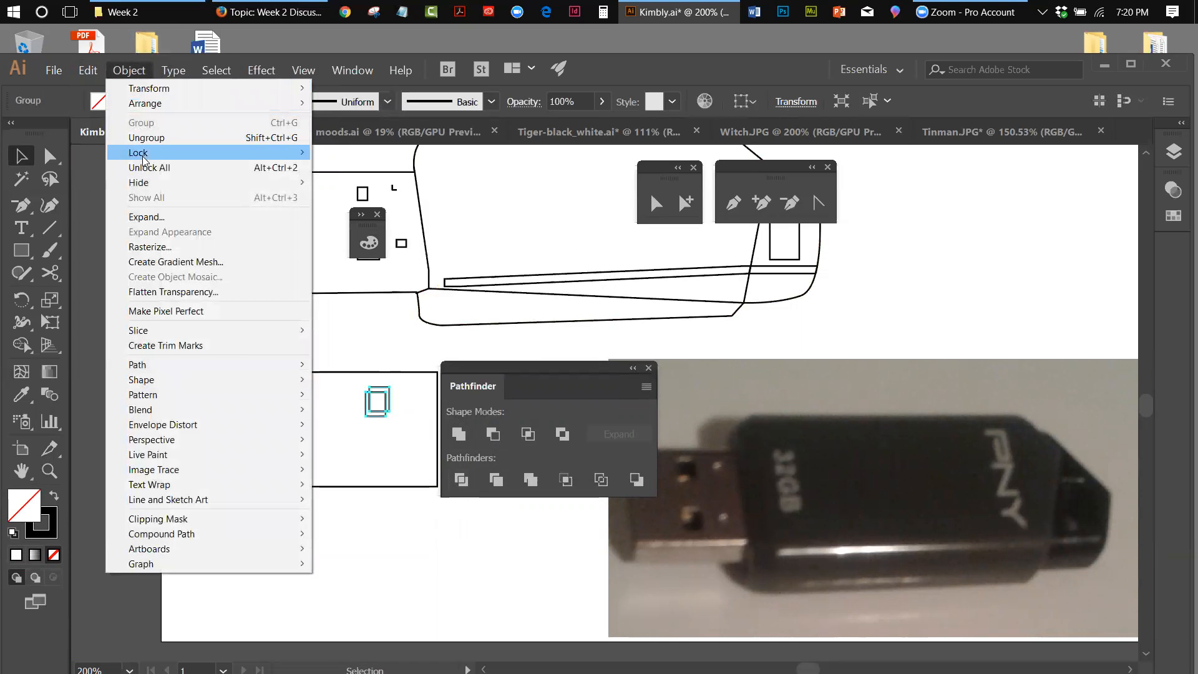
click(143, 168)
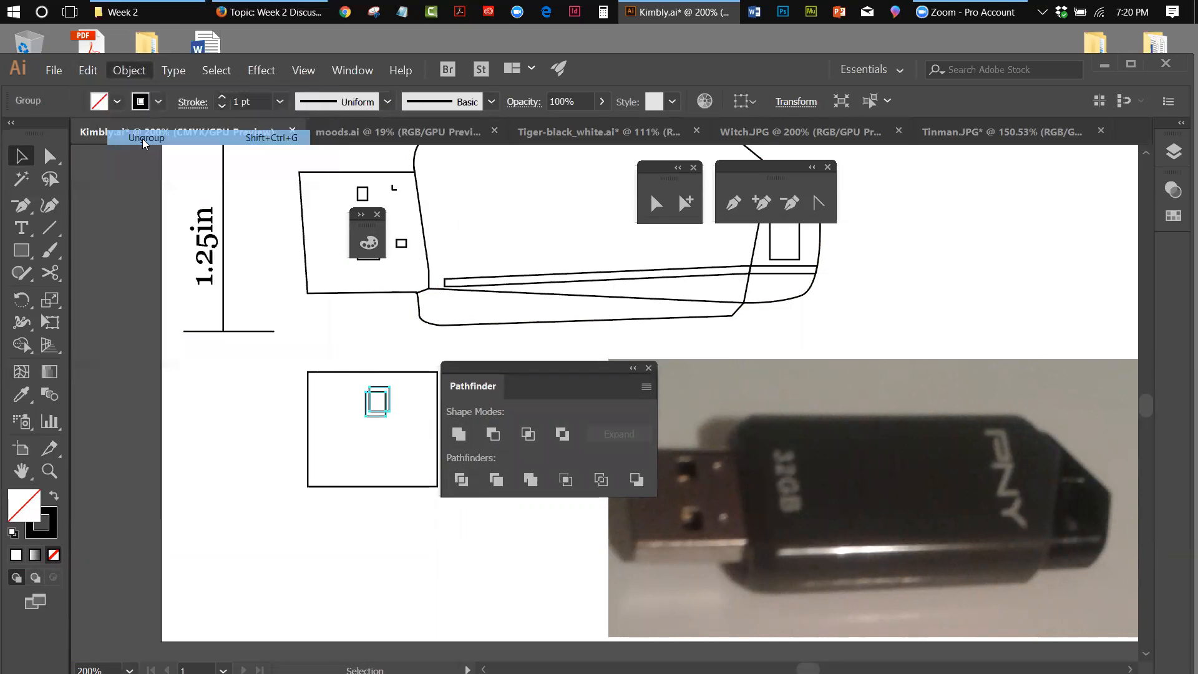
click(249, 415)
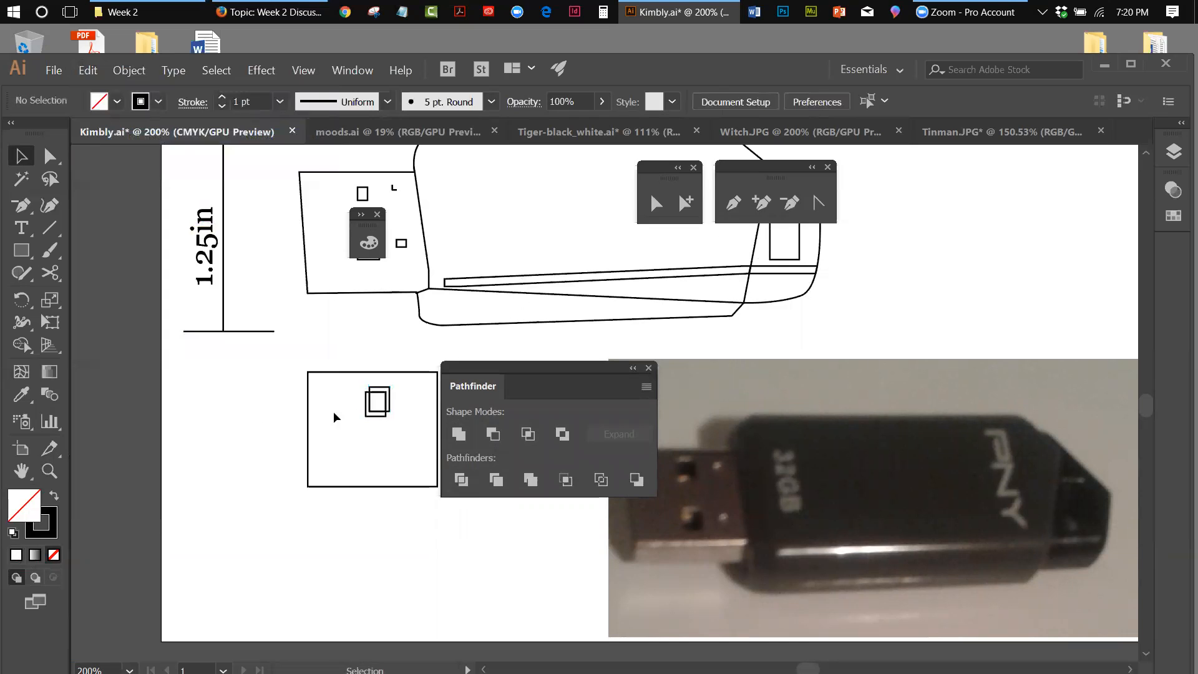
click(384, 414)
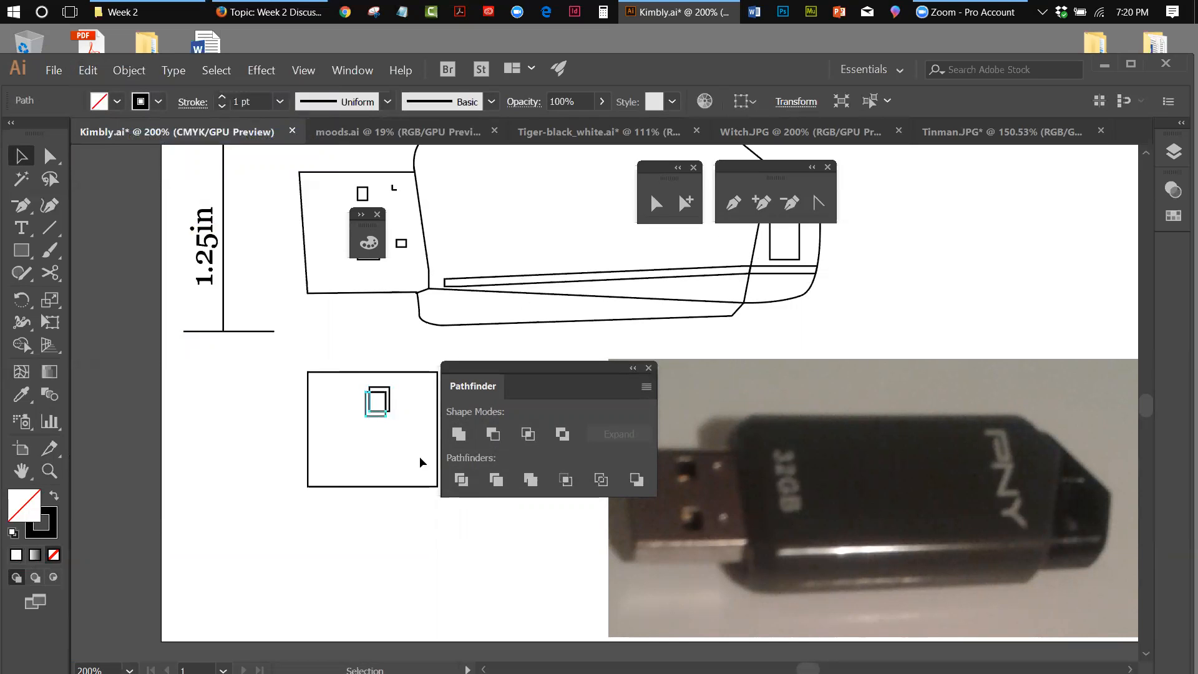
click(400, 417)
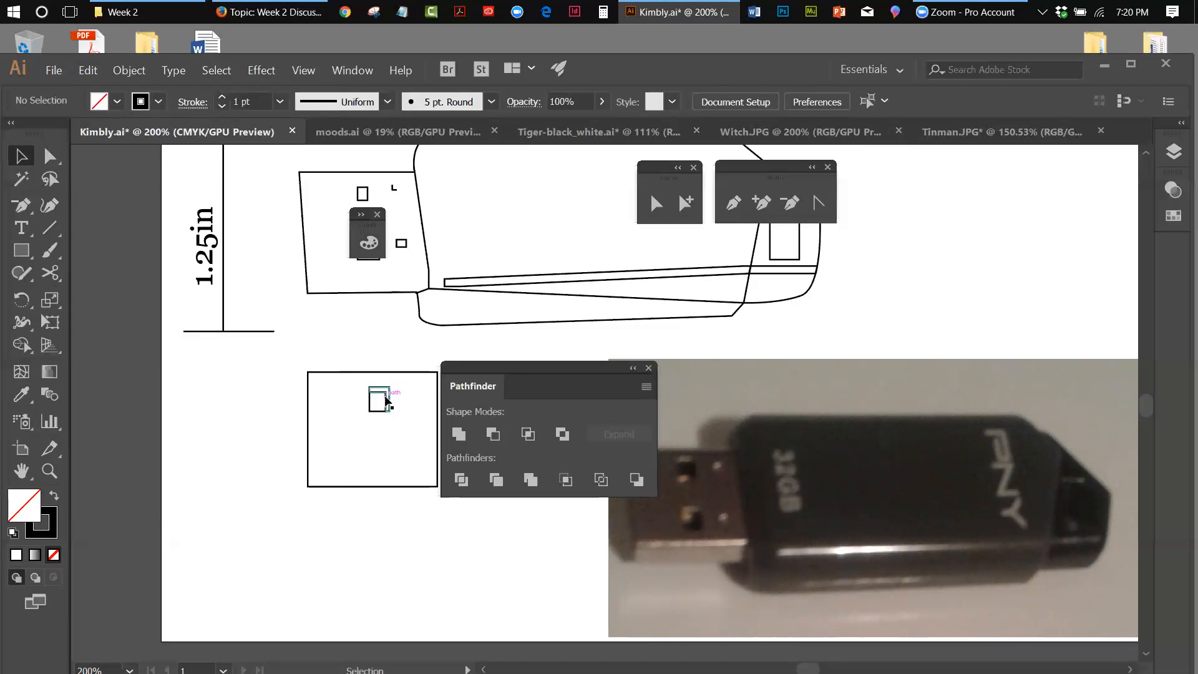
Clear the floating panels away from the connector artwork and group the two remaining pieces of the divided hole.
drag(569, 366, 616, 358)
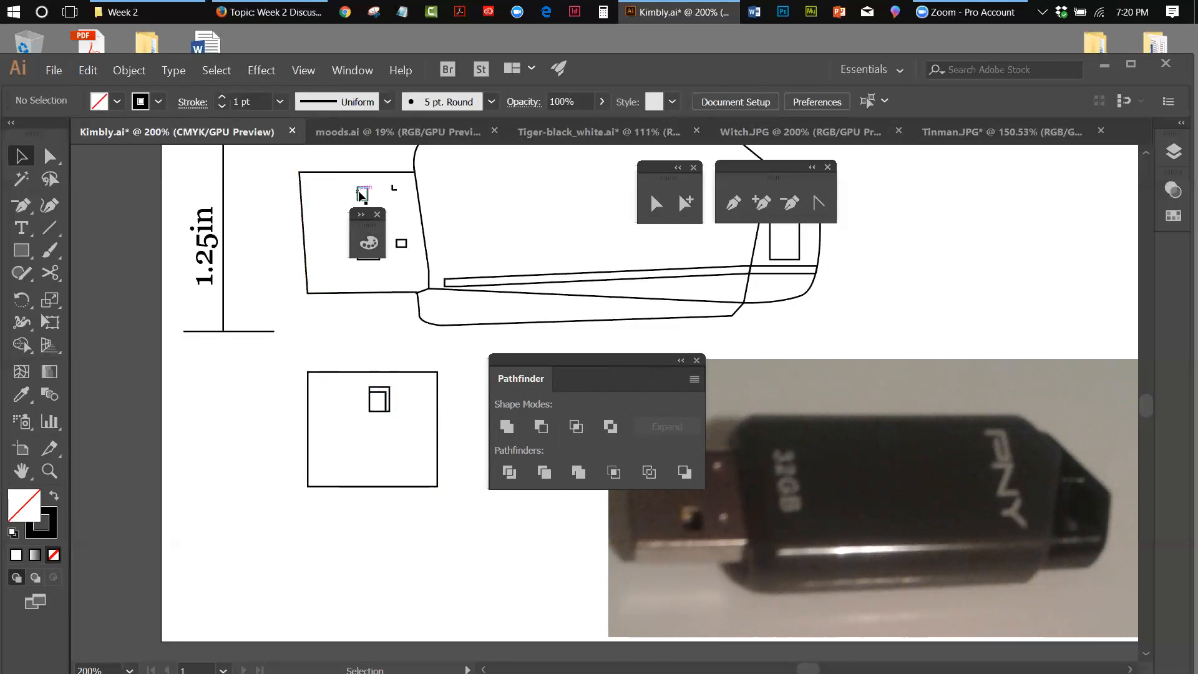
click(377, 216)
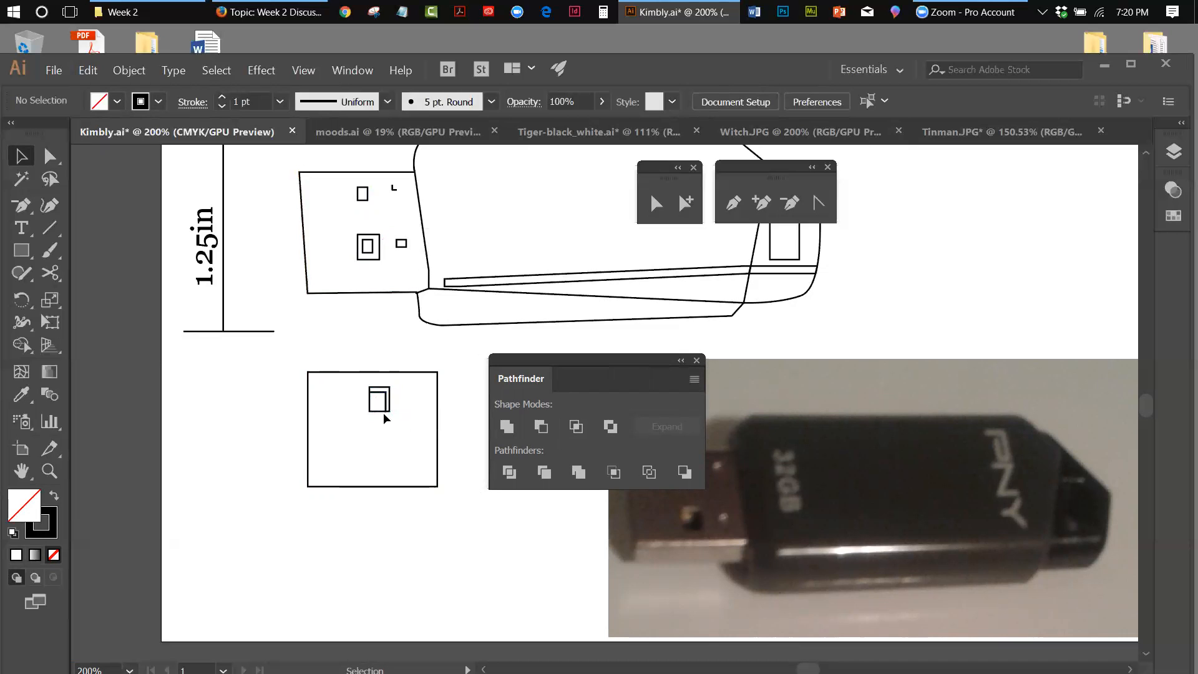
drag(392, 406, 392, 413)
click(134, 77)
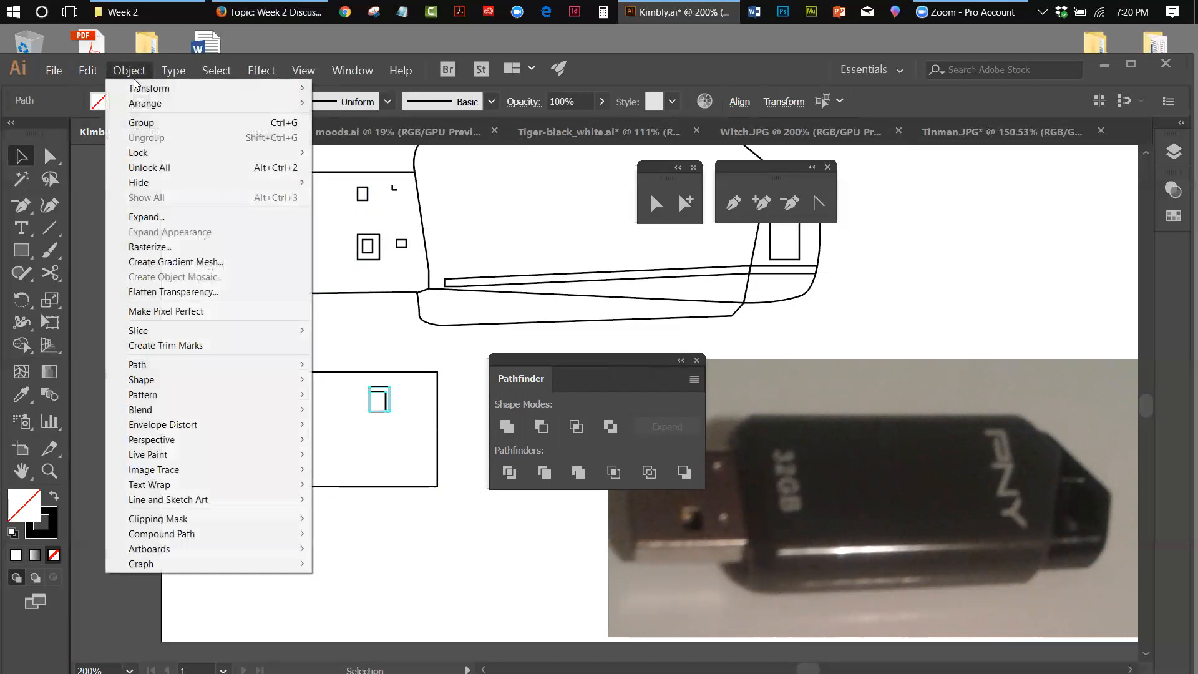
click(134, 129)
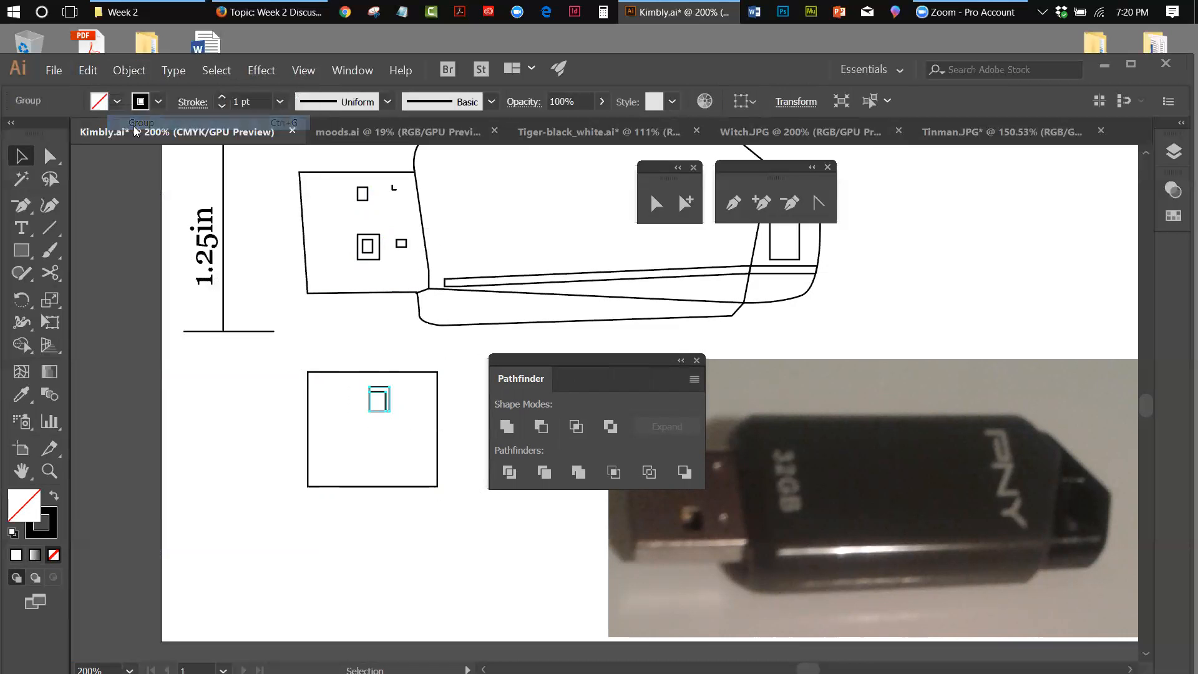
Duplicate the grouped hole in place and shift the copy straight down into the lower half of the rectangle.
click(82, 74)
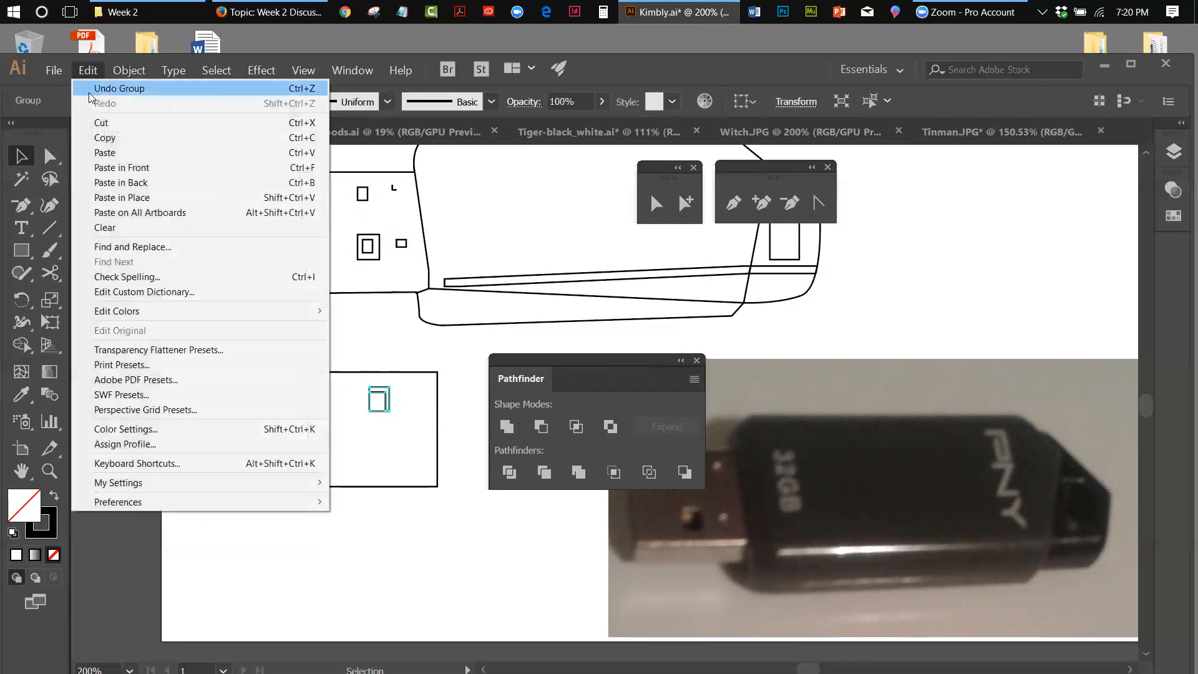
click(97, 136)
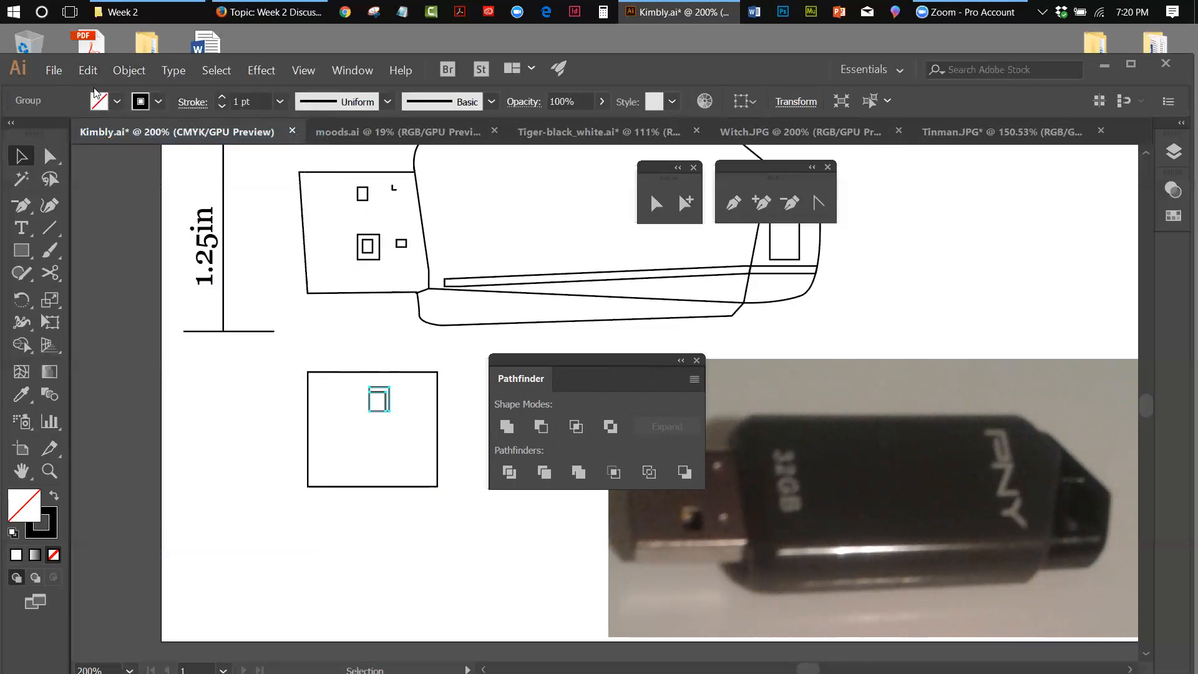
click(89, 72)
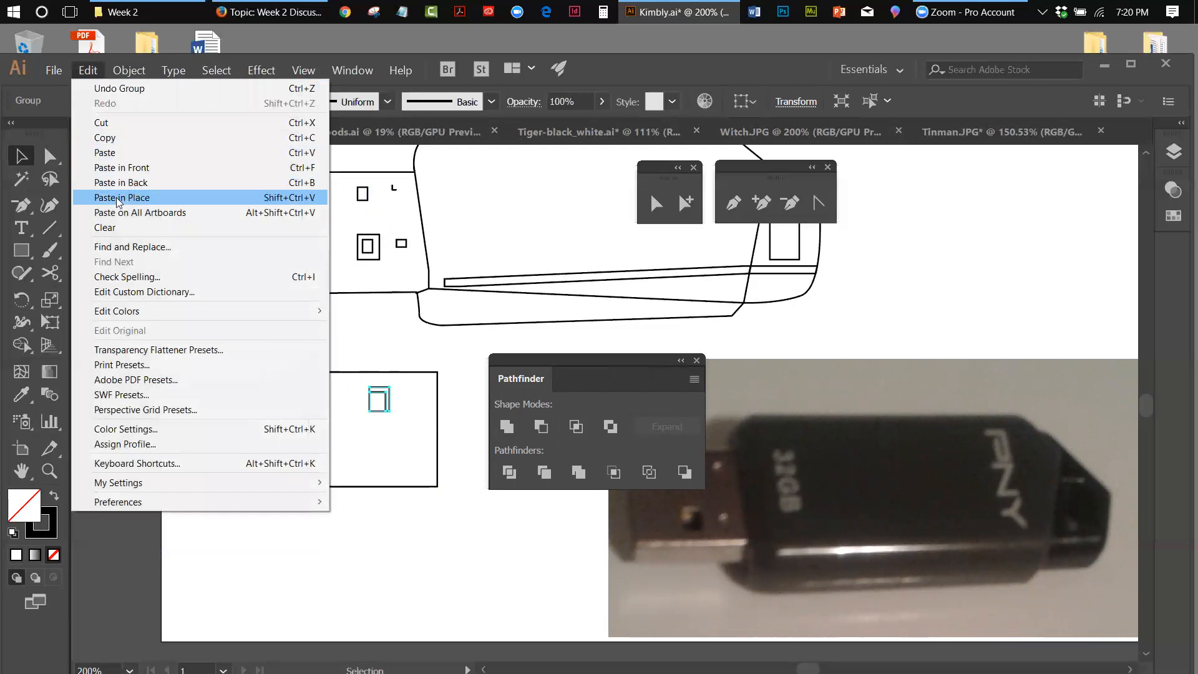
click(119, 198)
key(Down)
key(Down)
key(Down)
key(Down)
key(Down)
key(Down)
key(Down)
key(Down)
key(Down)
key(Down)
key(Down)
key(Down)
key(Down)
key(Down)
key(Down)
key(Down)
key(Down)
key(Down)
key(Down)
key(Down)
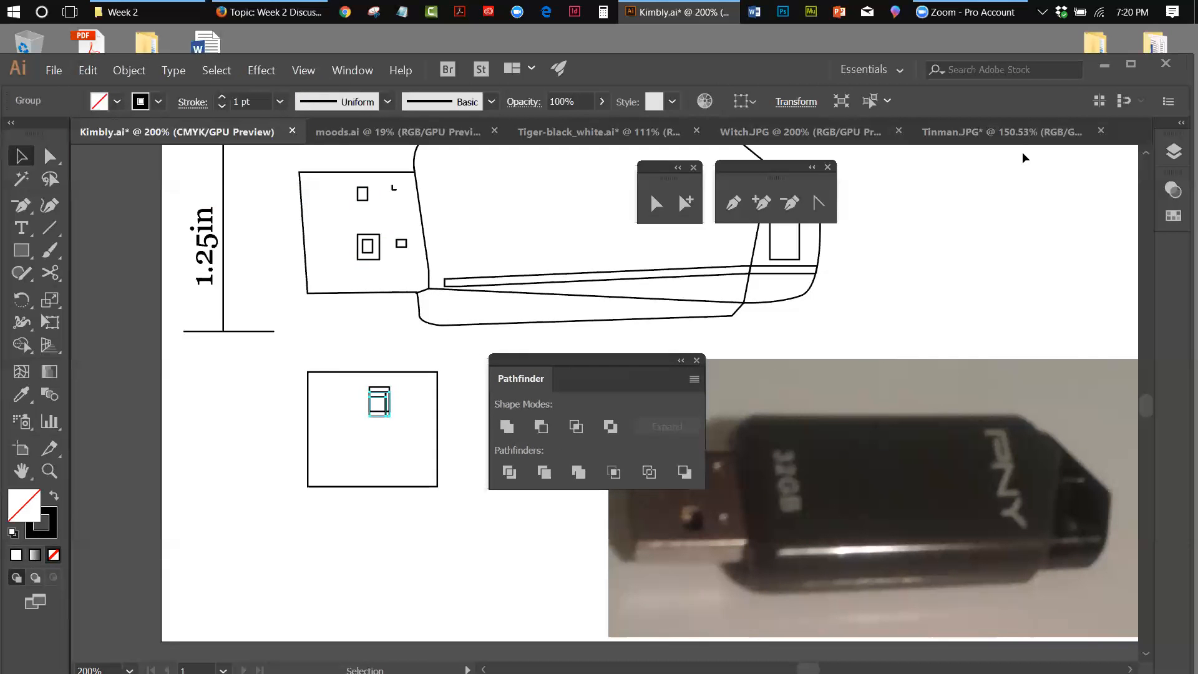
key(Down)
key(Down)
key(Down)
key(Down)
key(Down)
key(Down)
key(Down)
key(Down)
key(Down)
key(Down)
key(Down)
key(Down)
key(Down)
key(Down)
key(Down)
key(Down)
key(Down)
key(Down)
key(Down)
key(Down)
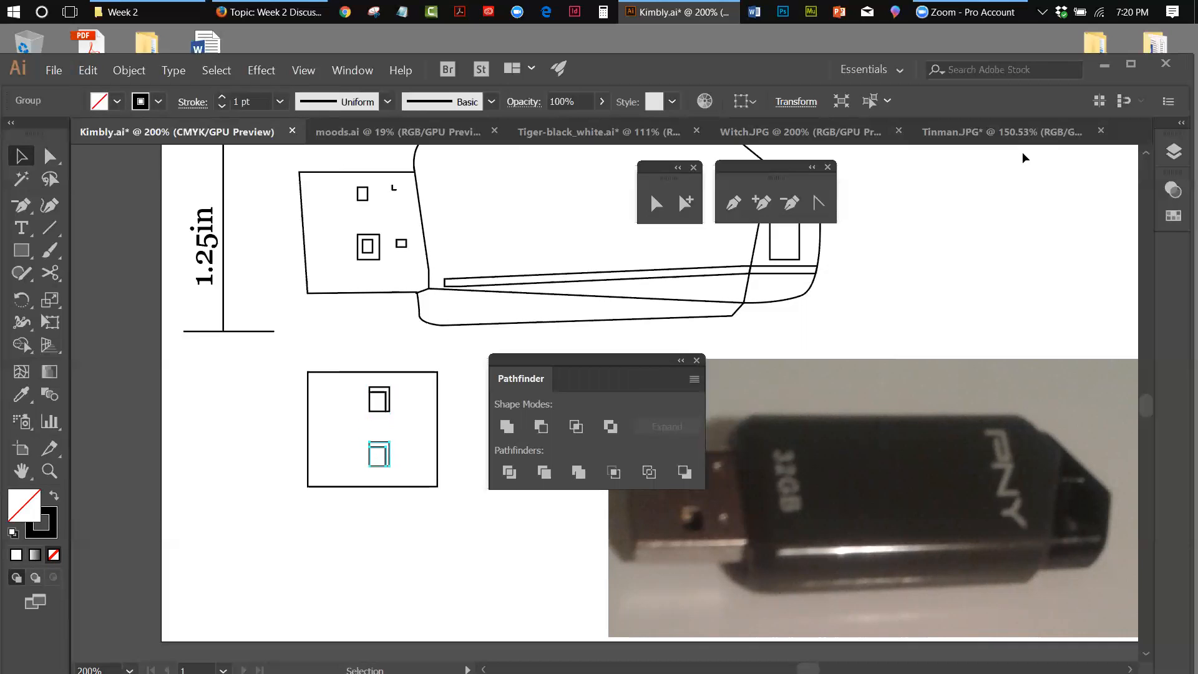
key(Down)
key(Down)
Draw a horizontal line across the middle of the rectangle from side to side, between the two holes, and deselect it.
click(49, 227)
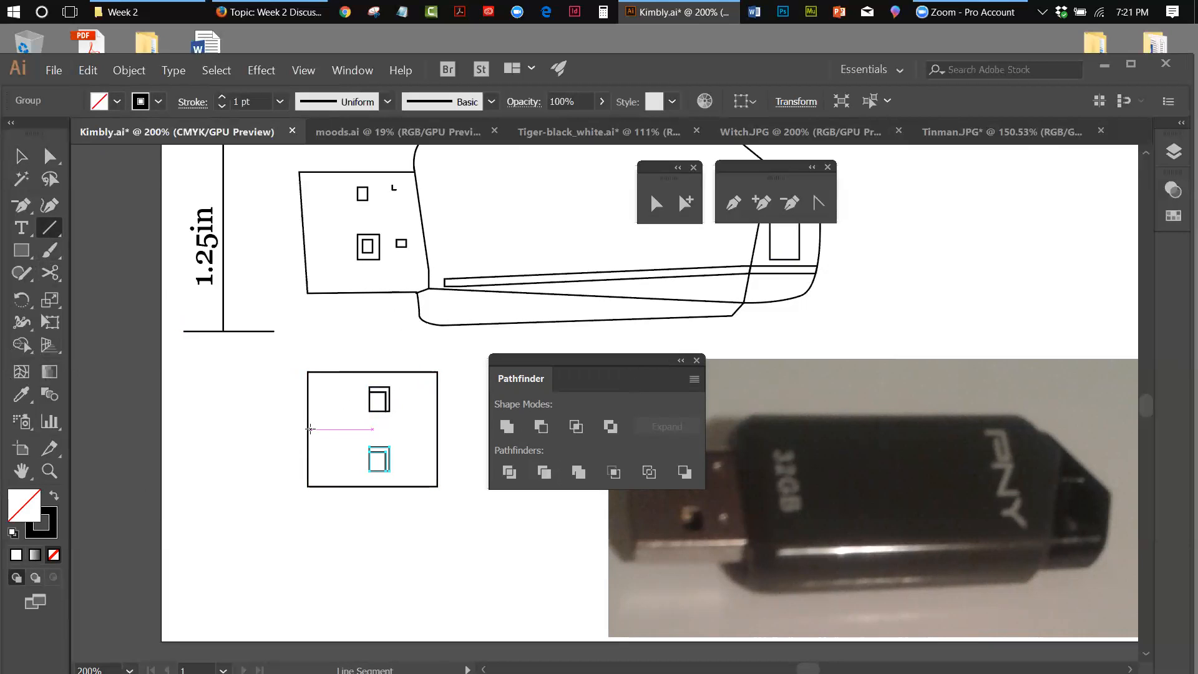
drag(307, 430, 438, 436)
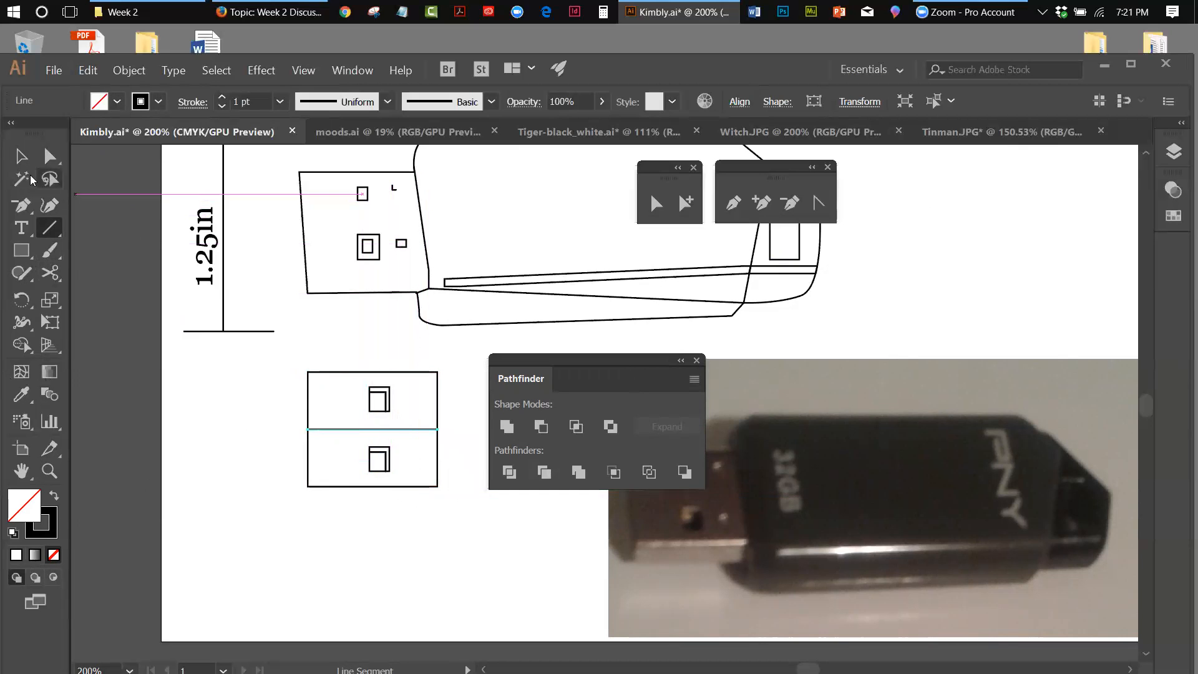
click(21, 156)
click(193, 428)
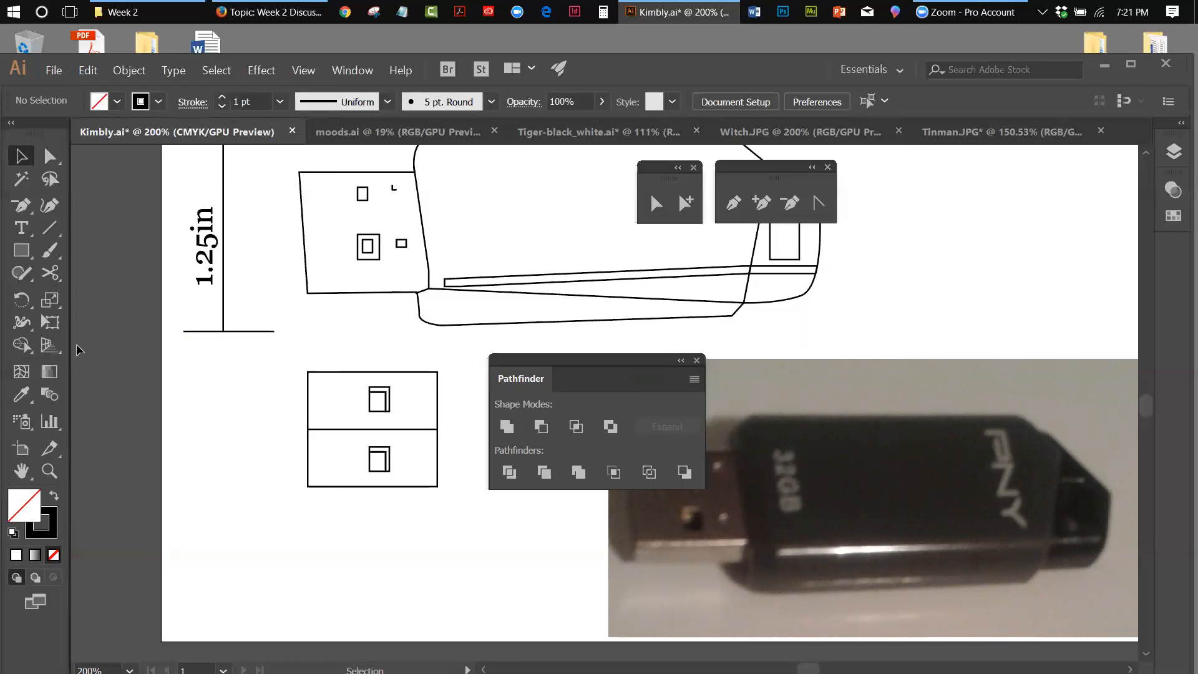
Draw a small flat rectangle straddling the middle line near its left end.
click(30, 246)
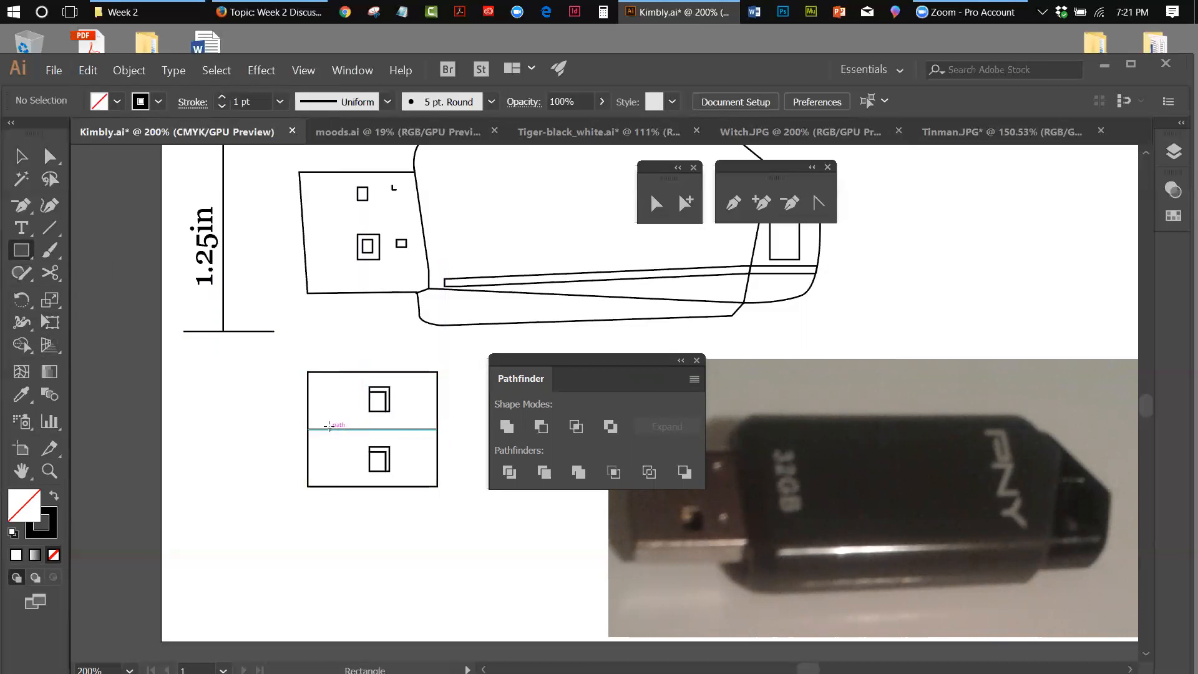
drag(332, 423, 348, 435)
click(19, 159)
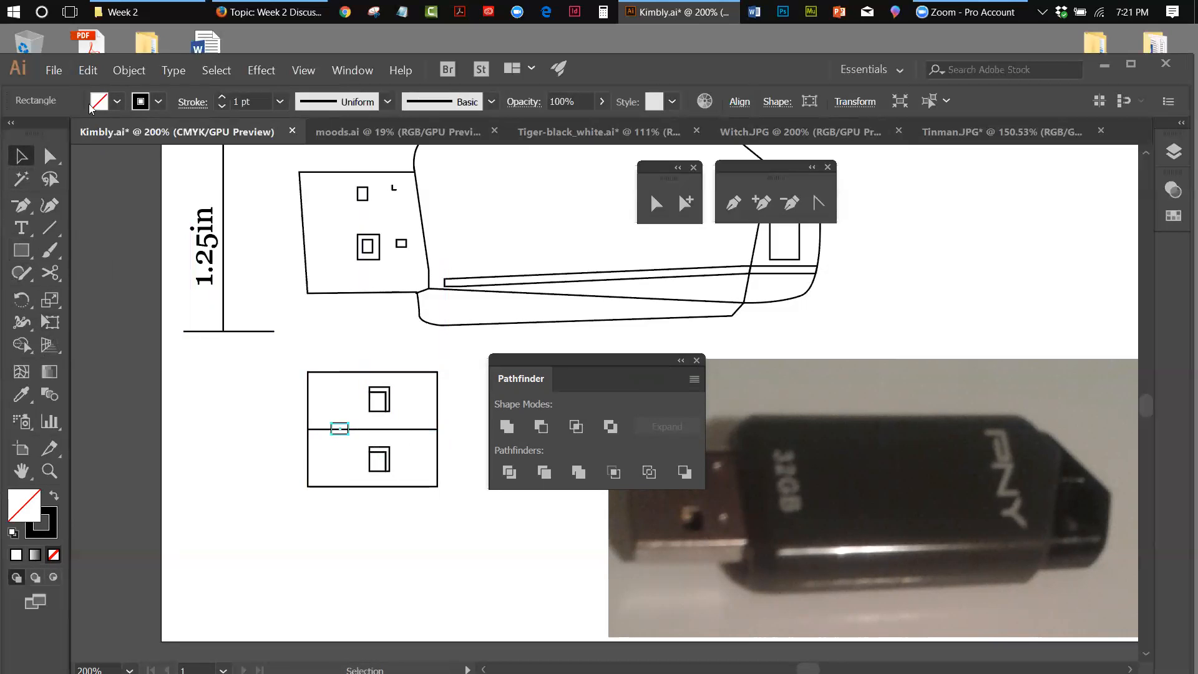
Duplicate the small flat rectangle in place and shift the copy straight along the middle line toward its right end.
click(88, 70)
click(86, 72)
click(86, 71)
click(123, 200)
key(Right)
key(Right)
key(Right)
key(Right)
key(Right)
key(Right)
key(Right)
key(Right)
key(Right)
key(Right)
key(Right)
key(Right)
key(Right)
key(Right)
key(Right)
key(Right)
key(Right)
key(Right)
key(Right)
key(Right)
key(Right)
key(Right)
key(Right)
key(Right)
key(Right)
key(Right)
key(Right)
key(Right)
key(Right)
key(Right)
key(Right)
click(266, 415)
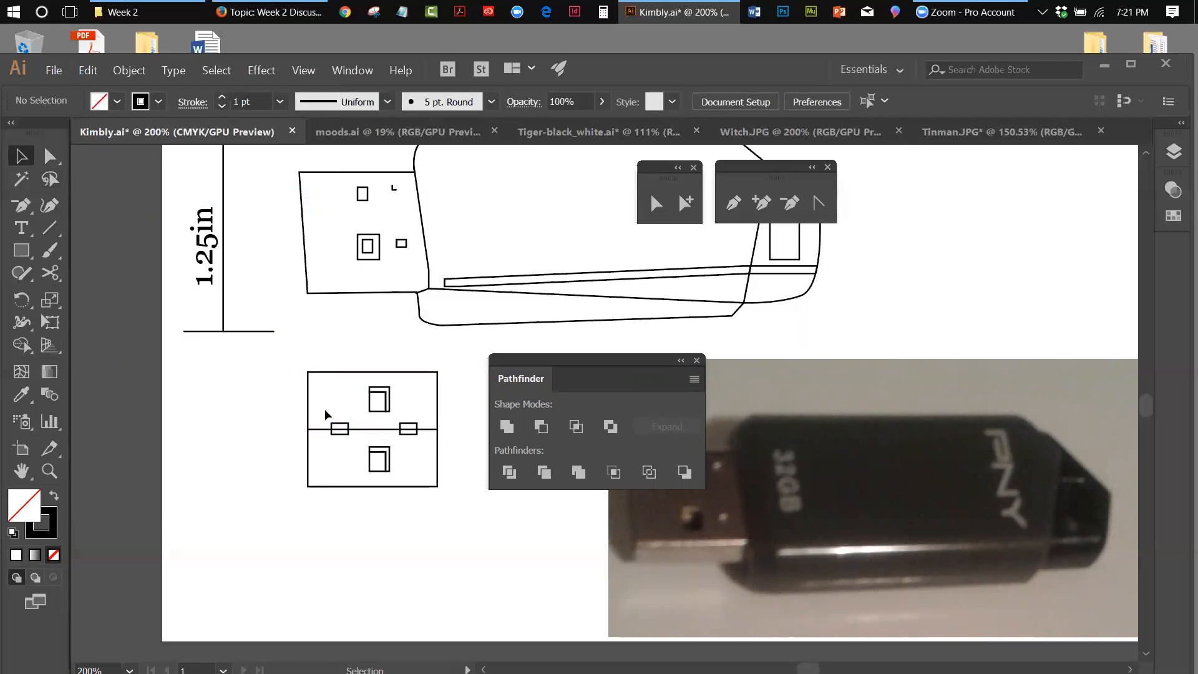
Try to split the two small rectangles and the middle line with the Pathfinder Divide operation.
drag(324, 412, 409, 433)
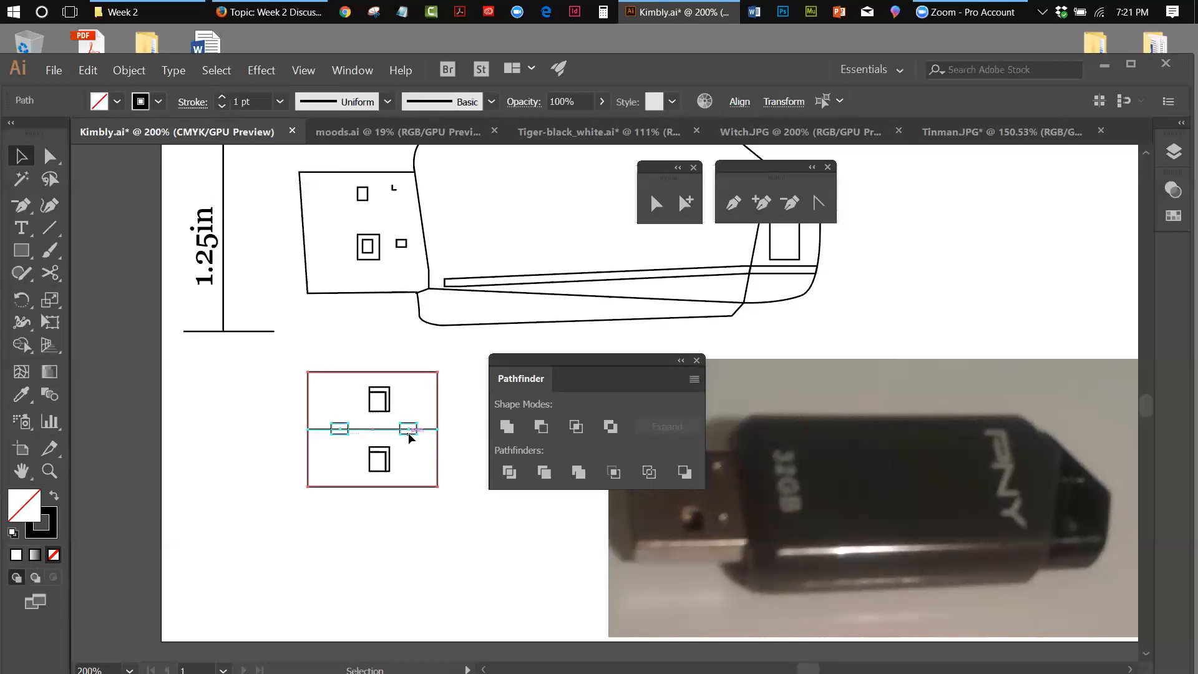
shift+click(328, 372)
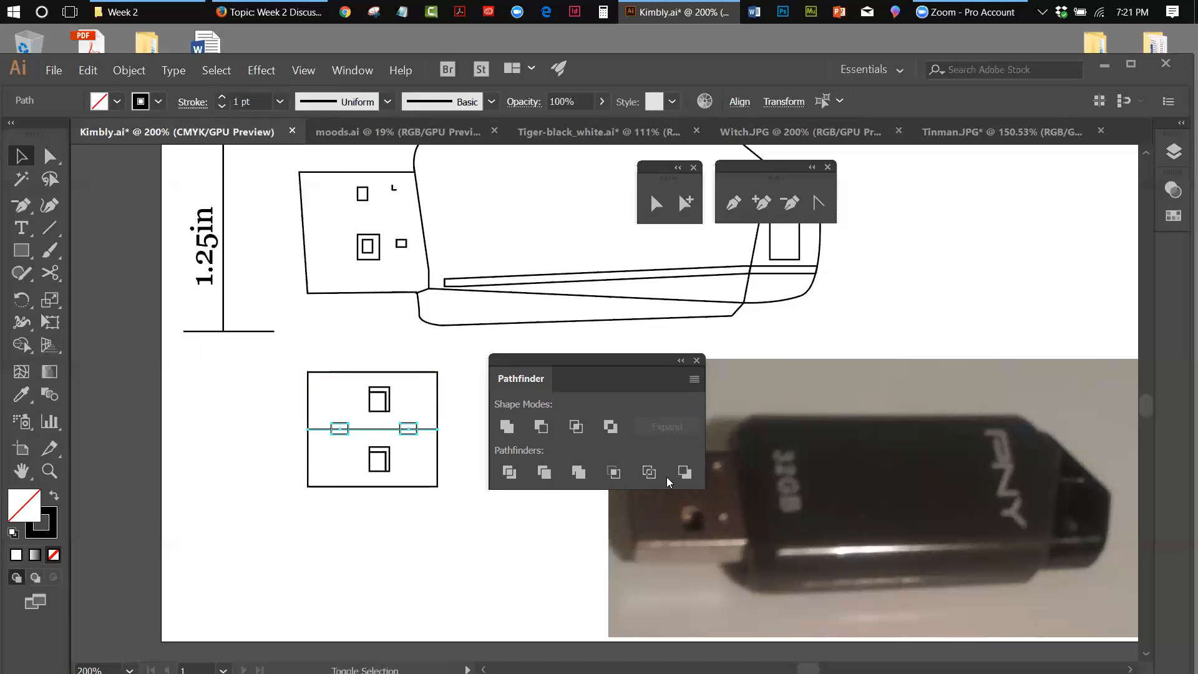
click(508, 472)
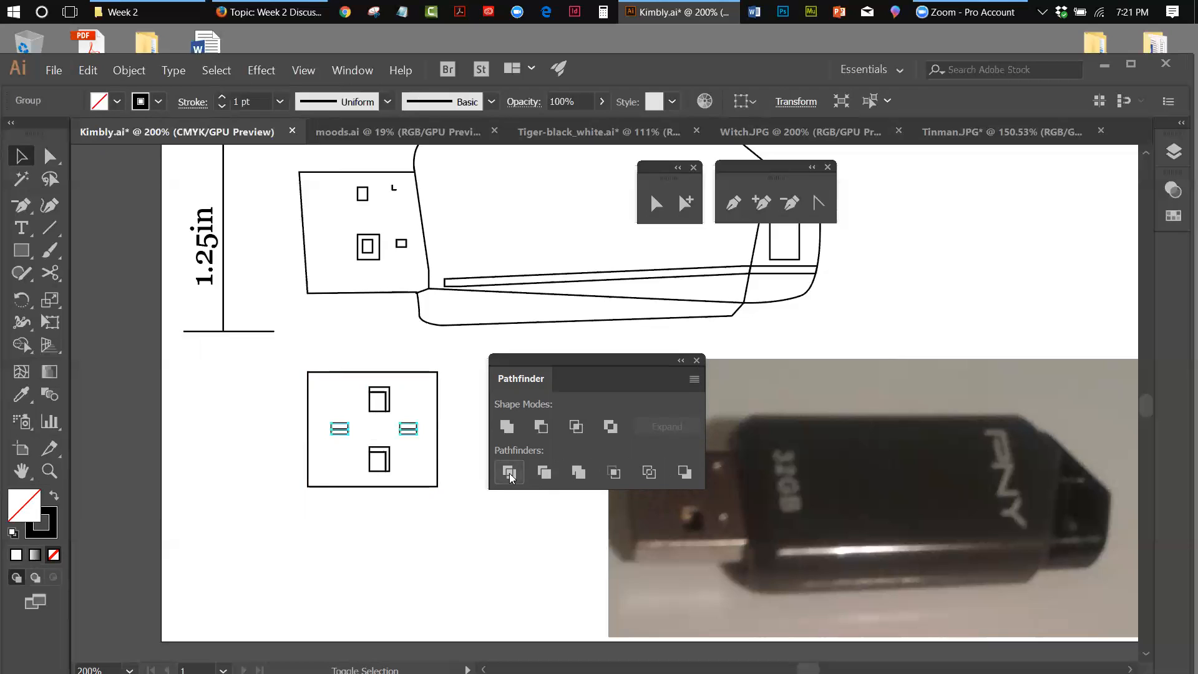
key(ctrl+z)
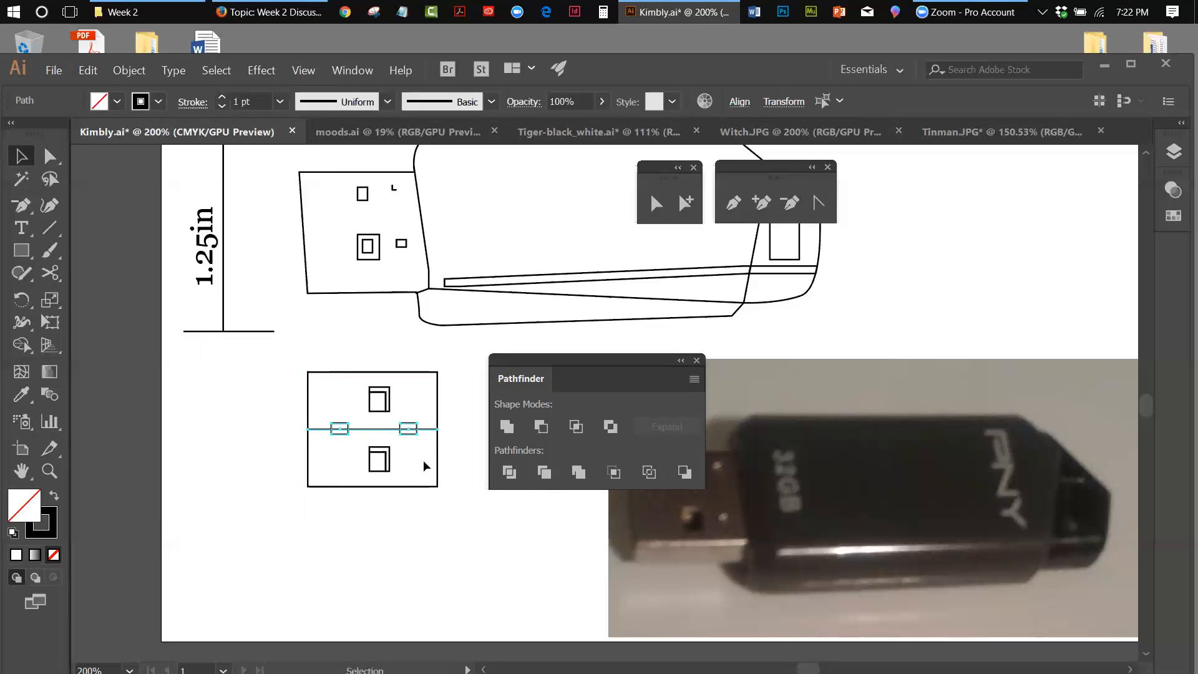
Convert the middle line's stroke into a filled shape with Outline Stroke.
click(233, 420)
click(362, 429)
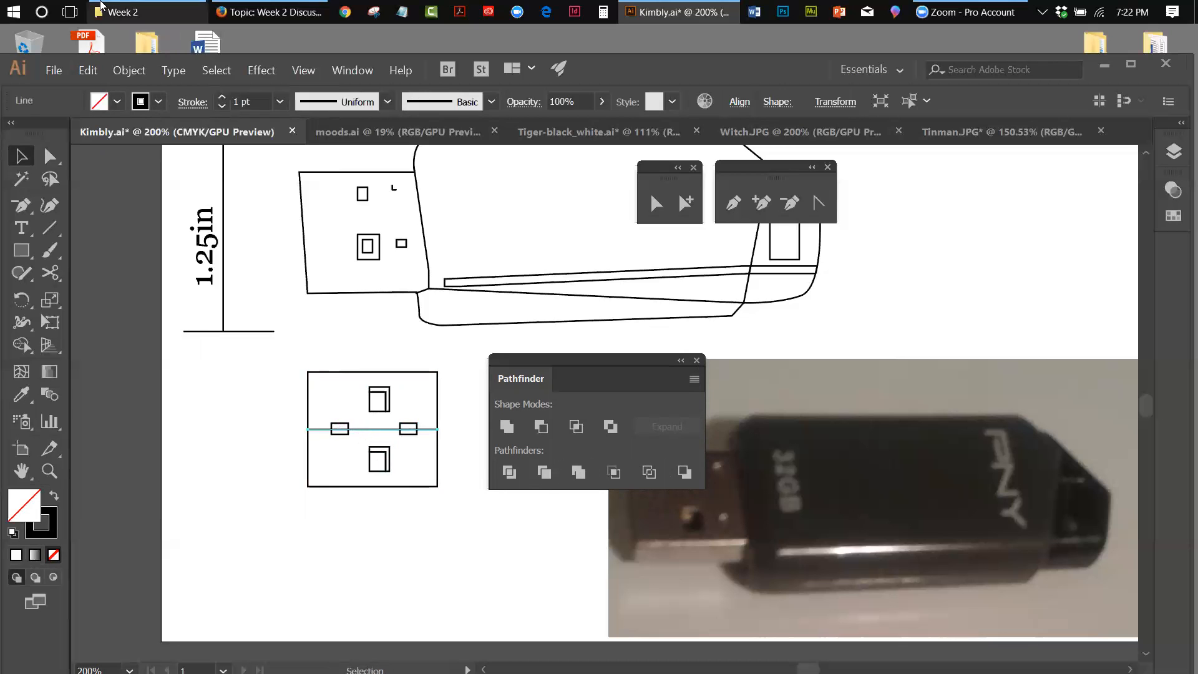
click(128, 70)
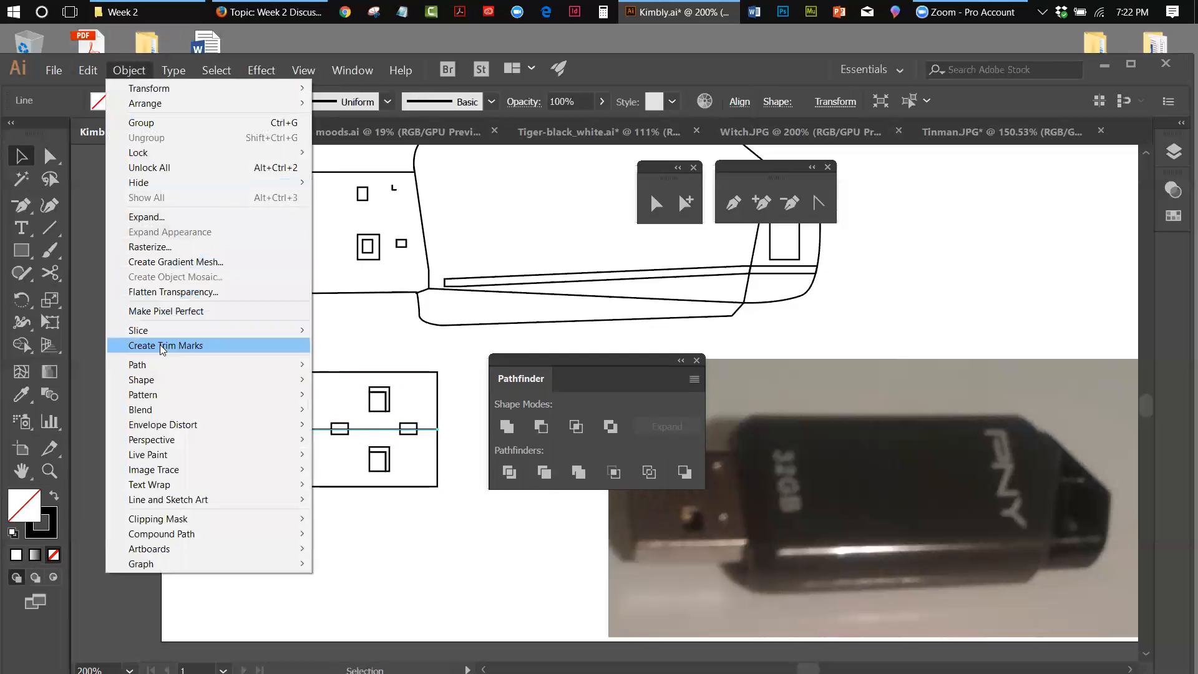
mouse_move(161, 365)
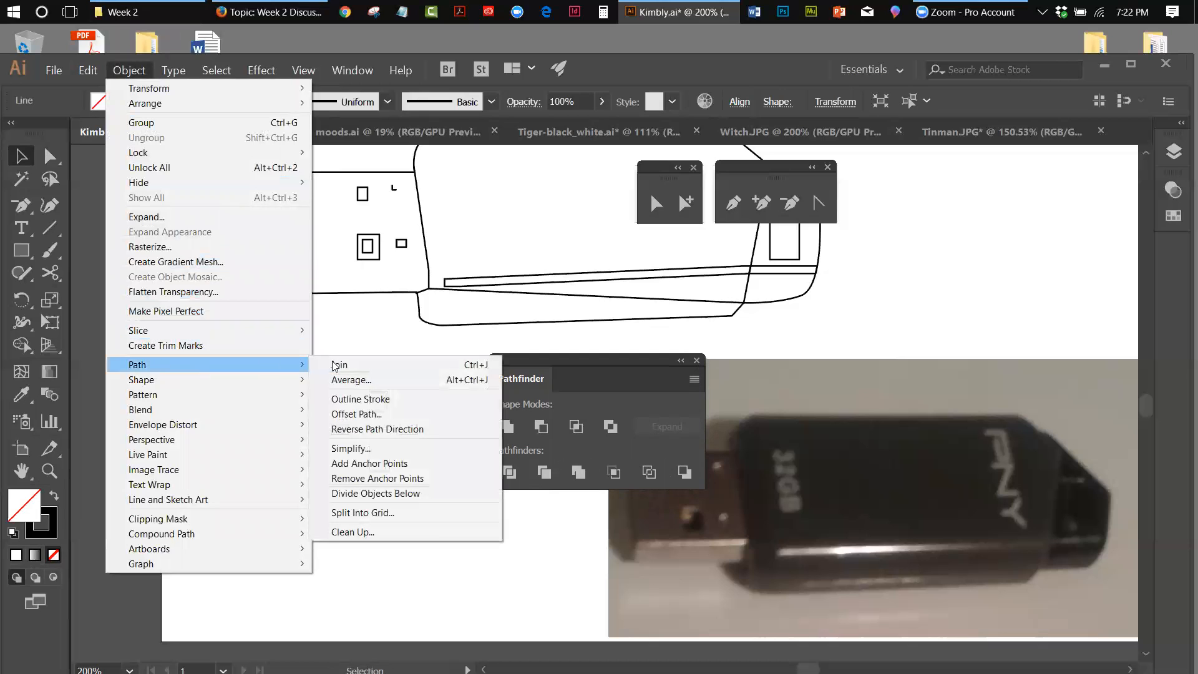
click(360, 399)
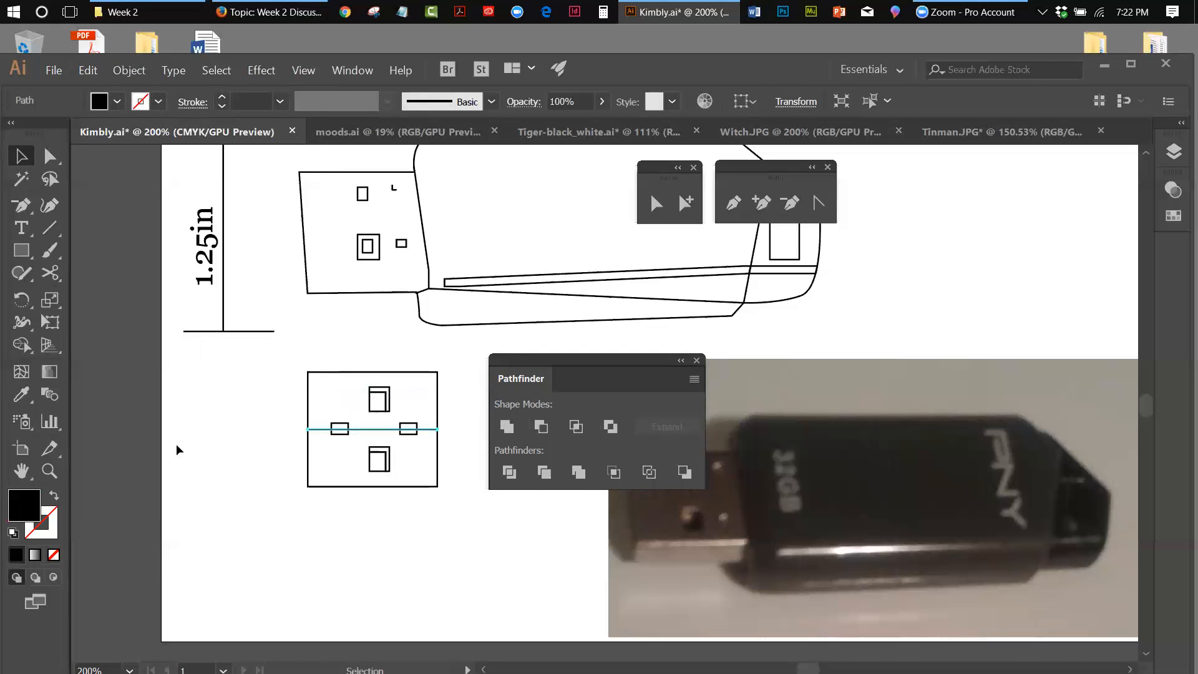
Clear the Pathfinder panel away from the connector and examine the outlined middle line up close.
click(49, 472)
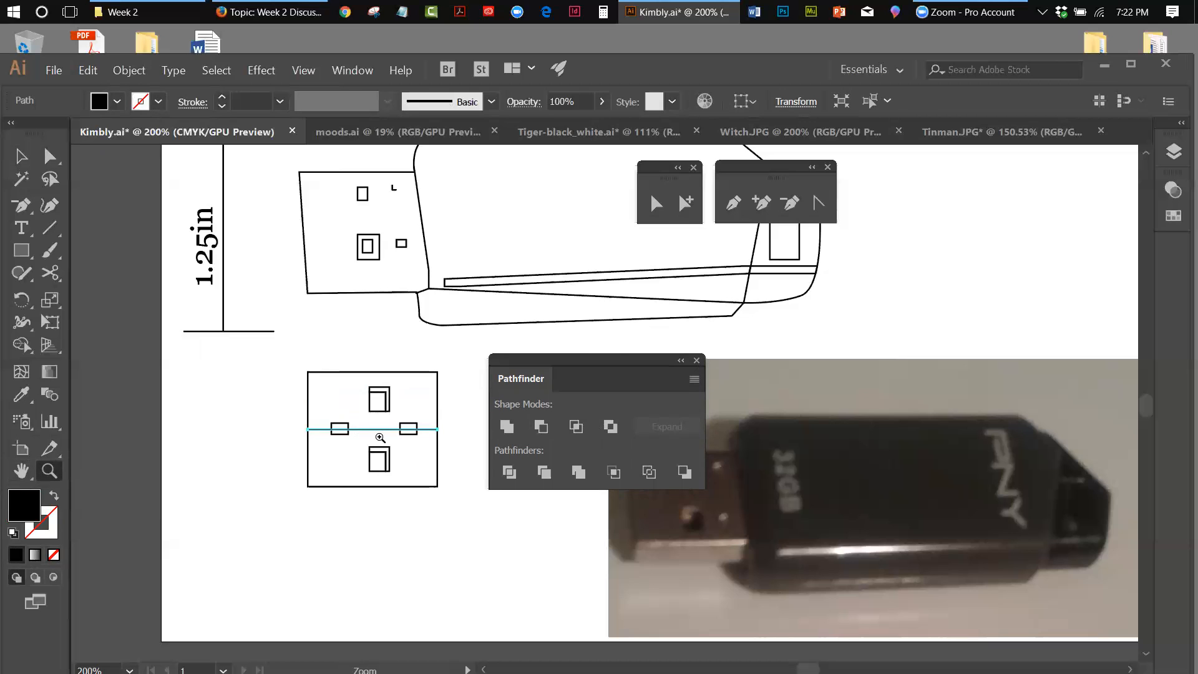
click(379, 432)
drag(591, 360, 871, 424)
click(578, 391)
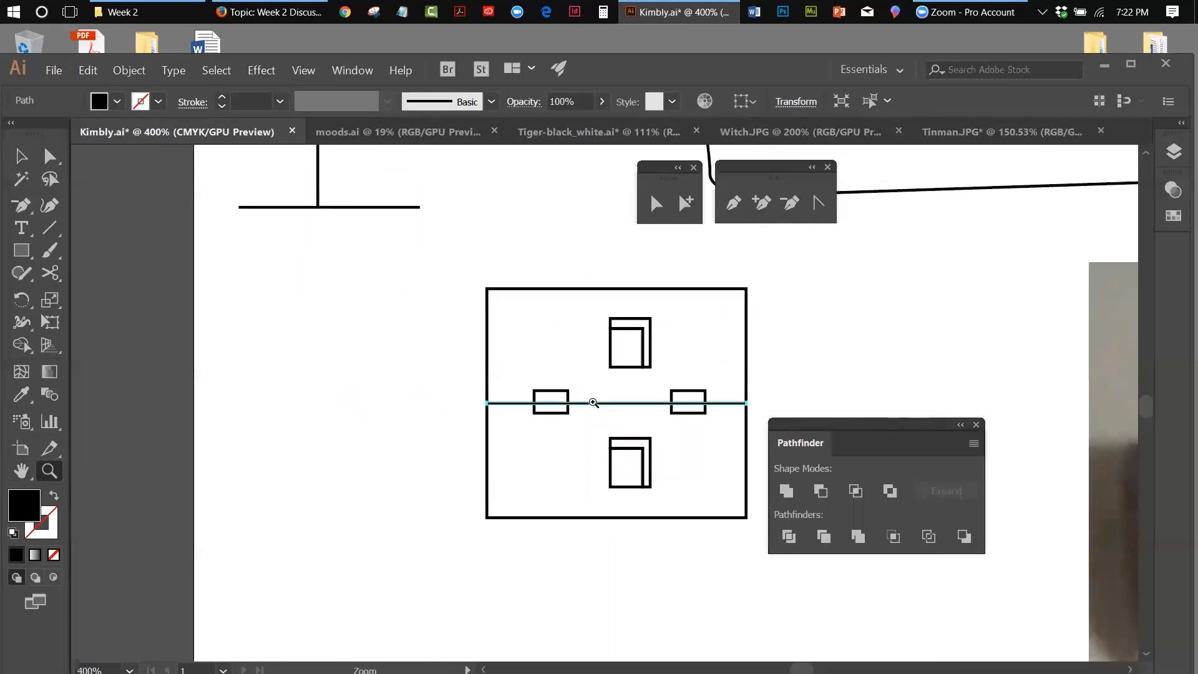
click(594, 401)
click(593, 404)
click(593, 404)
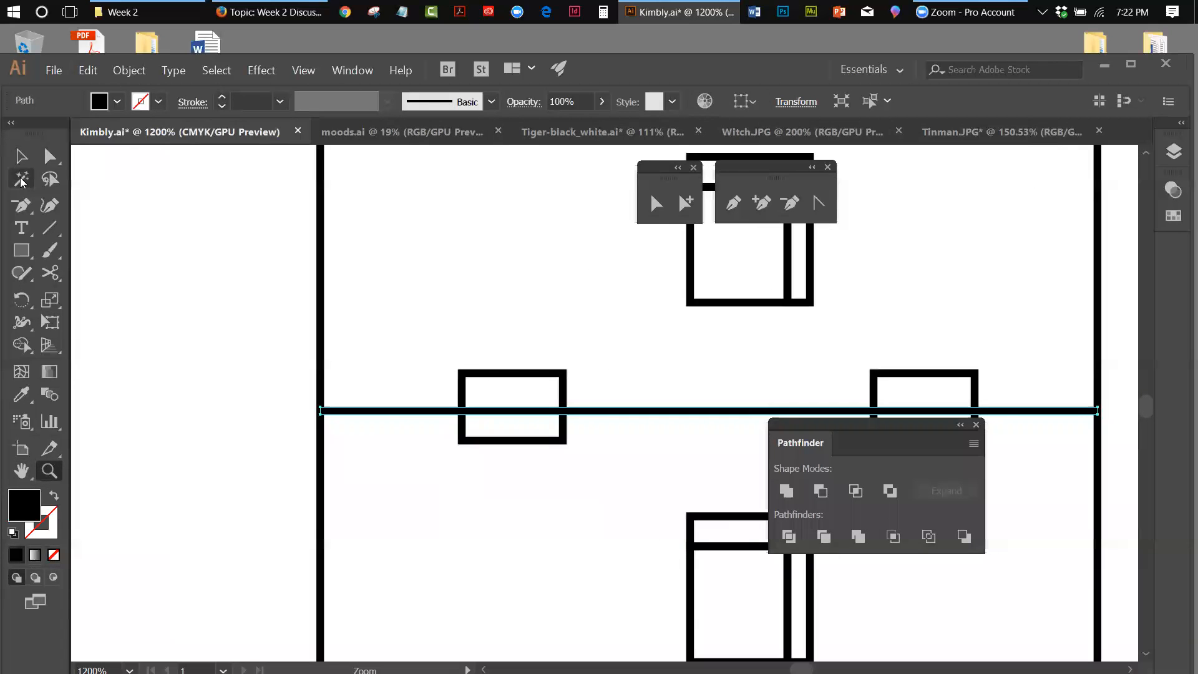
click(20, 156)
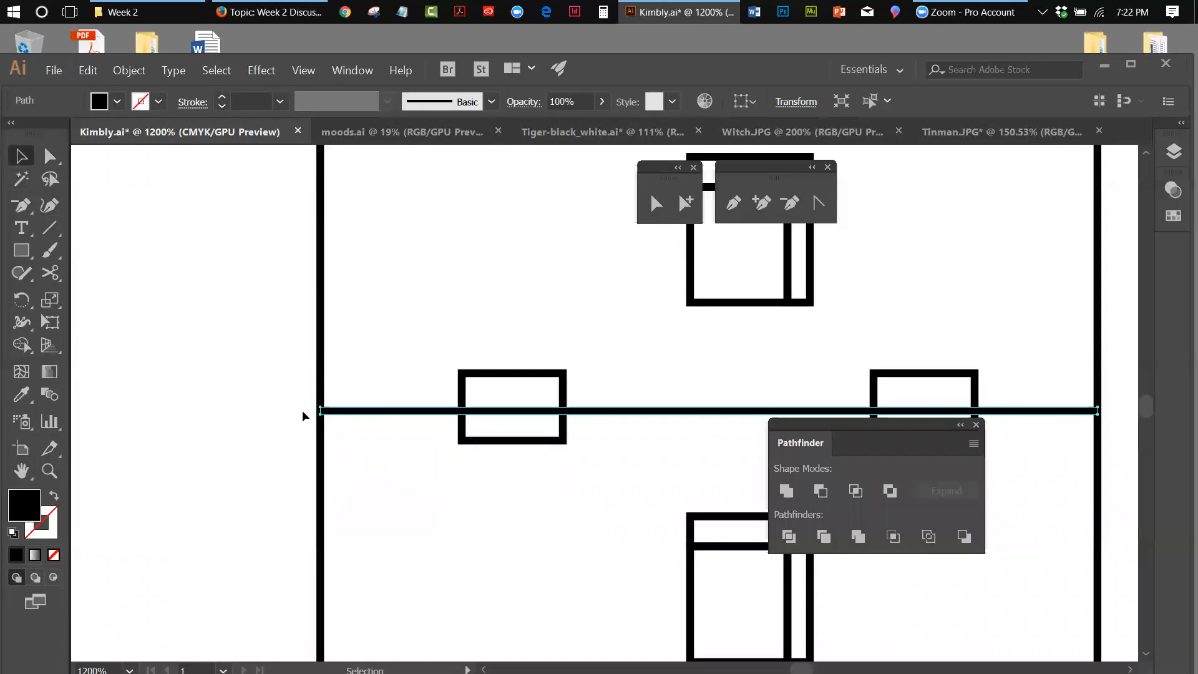
Draw a short horizontal line above the left small rectangle and give it a black stroke.
click(49, 228)
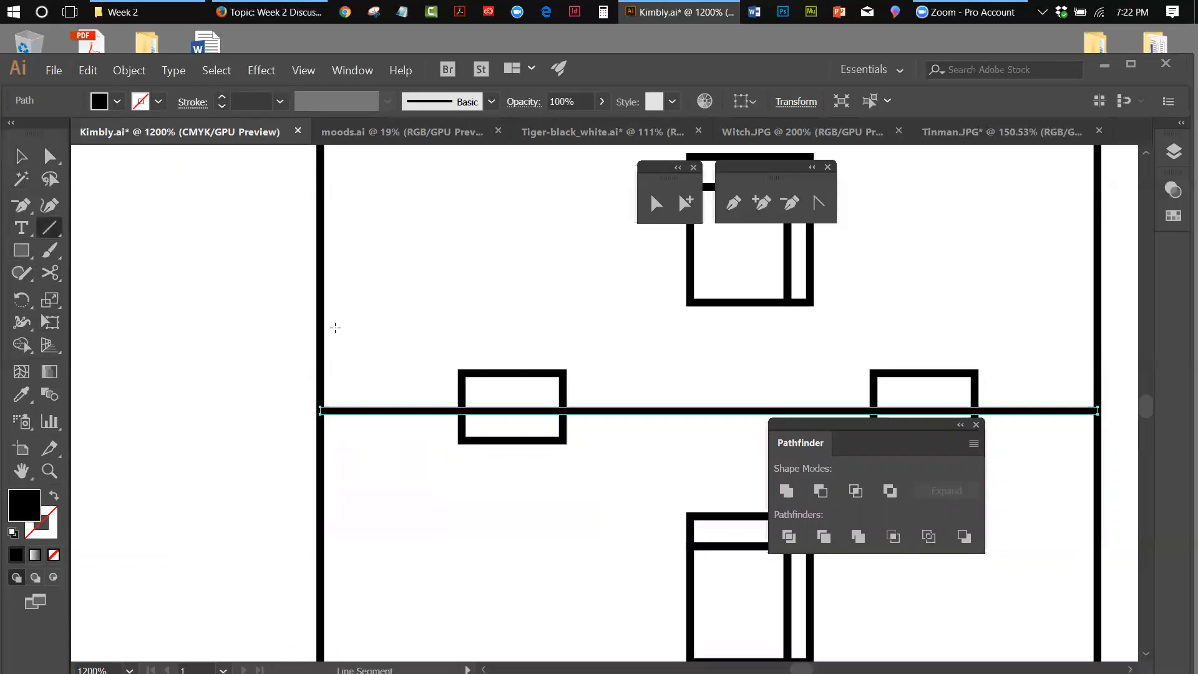
drag(361, 341, 528, 342)
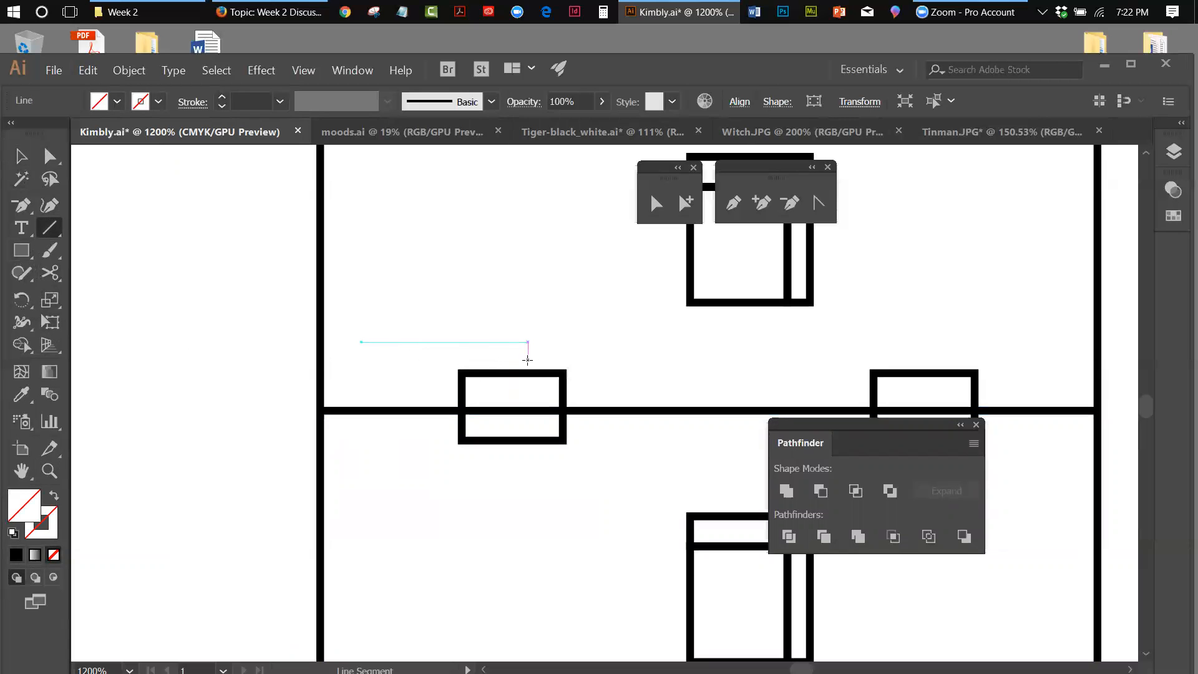
click(159, 102)
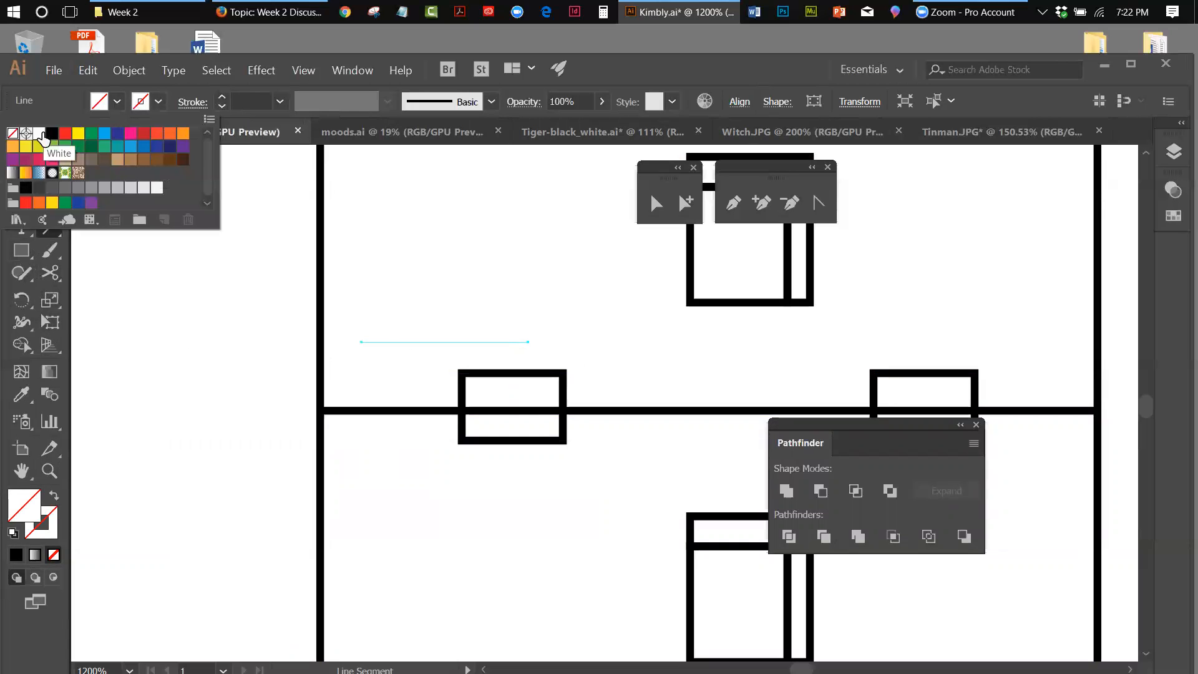
click(52, 133)
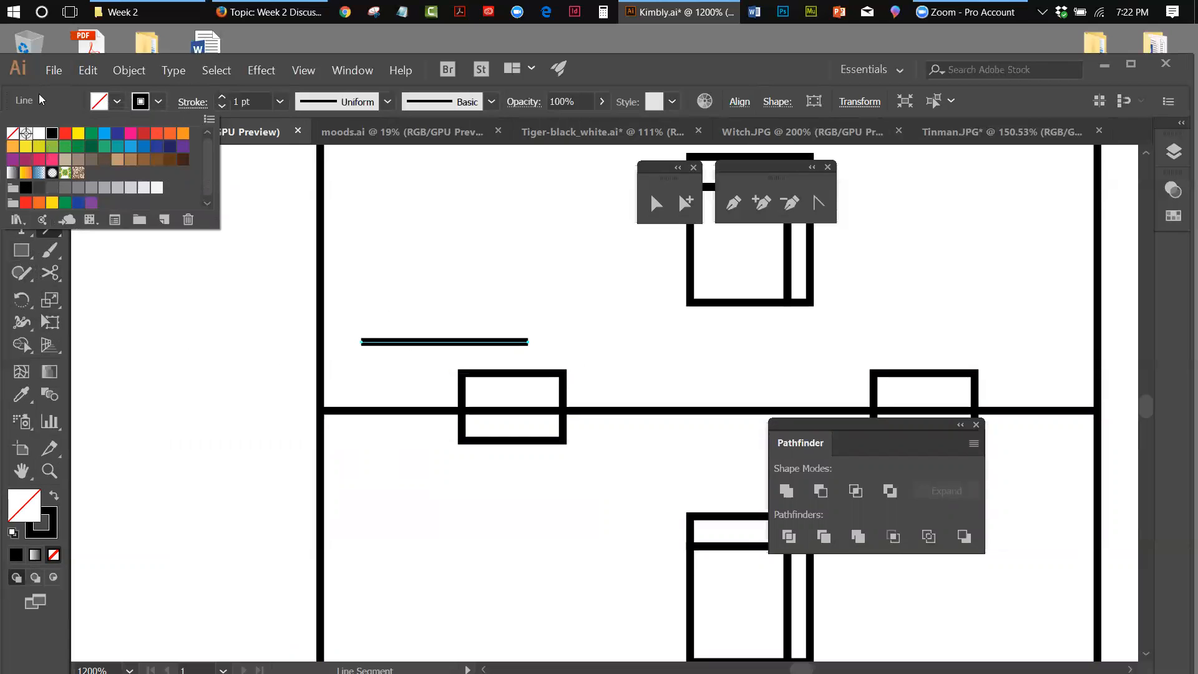
click(59, 106)
click(20, 156)
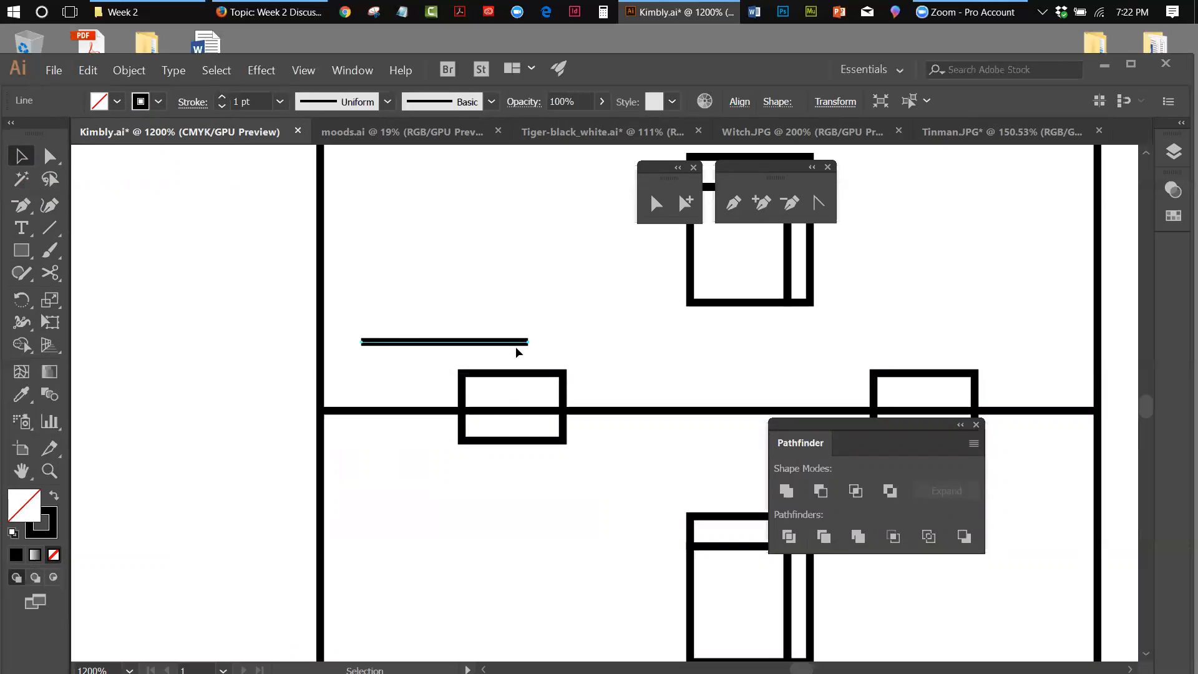
Compare the short line with the outlined middle line, and apply Outline Stroke to the short line.
click(427, 411)
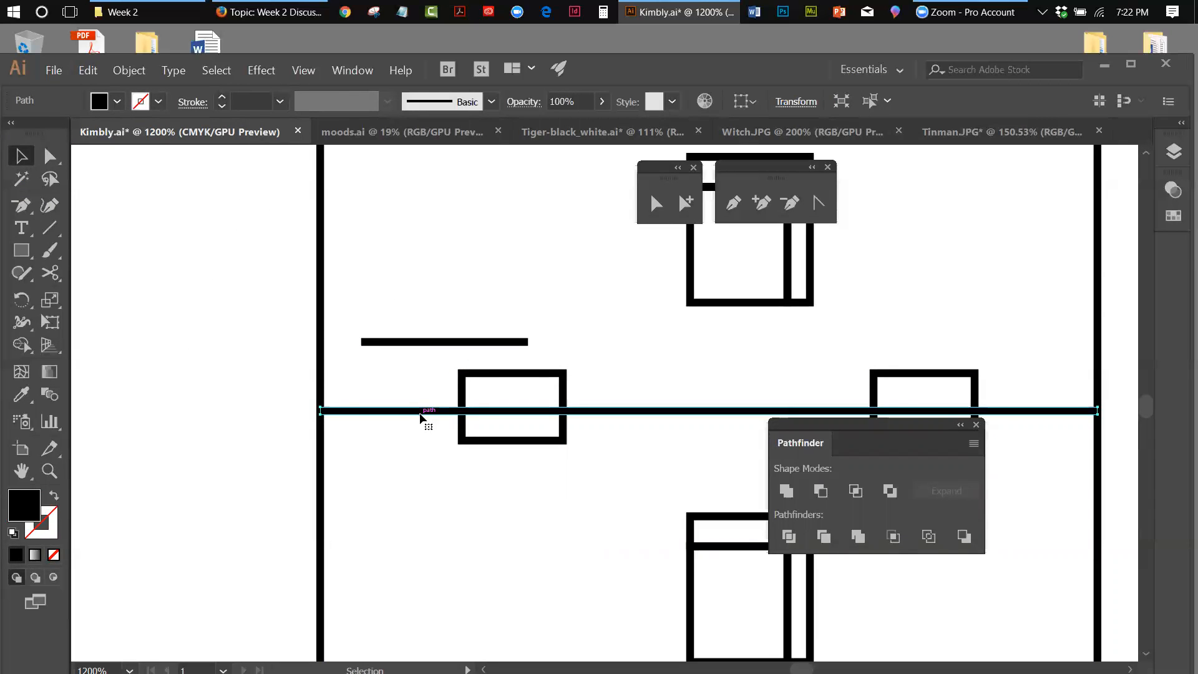
click(414, 342)
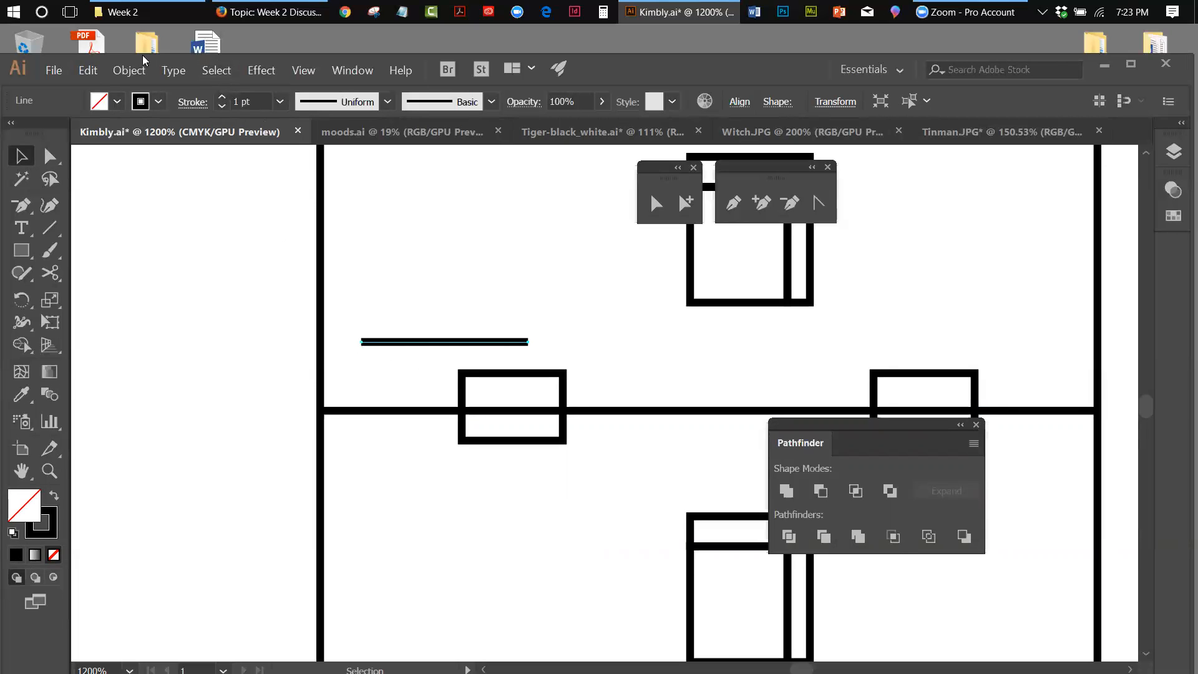
click(140, 71)
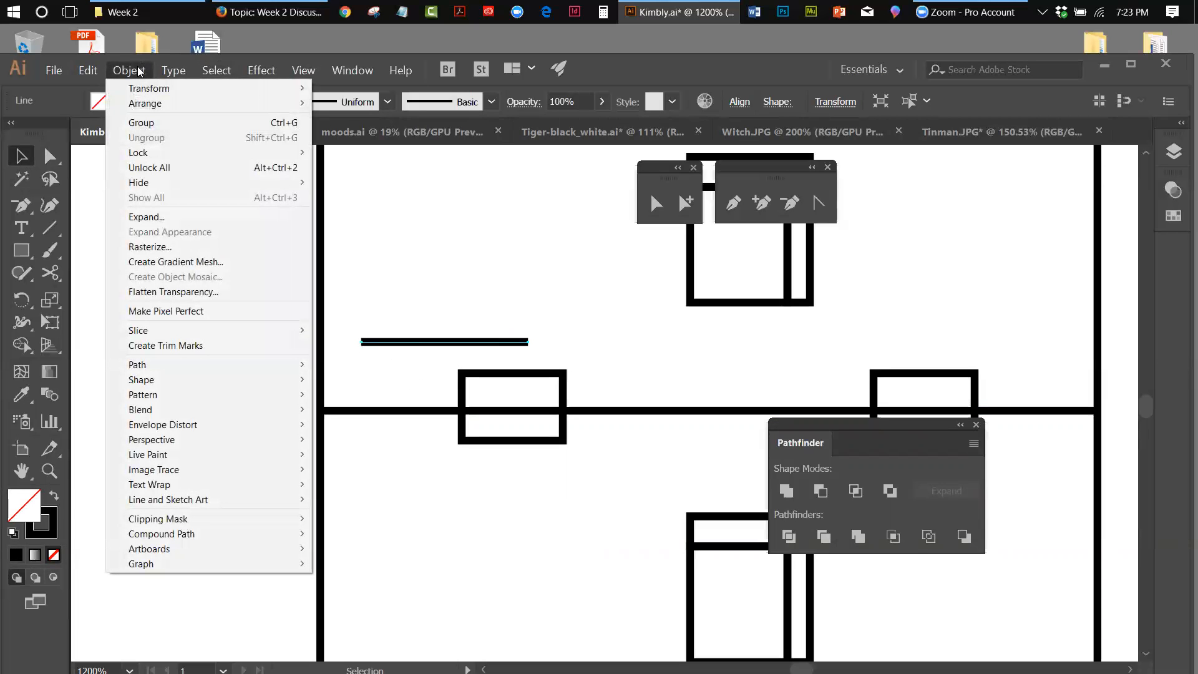
mouse_move(210, 367)
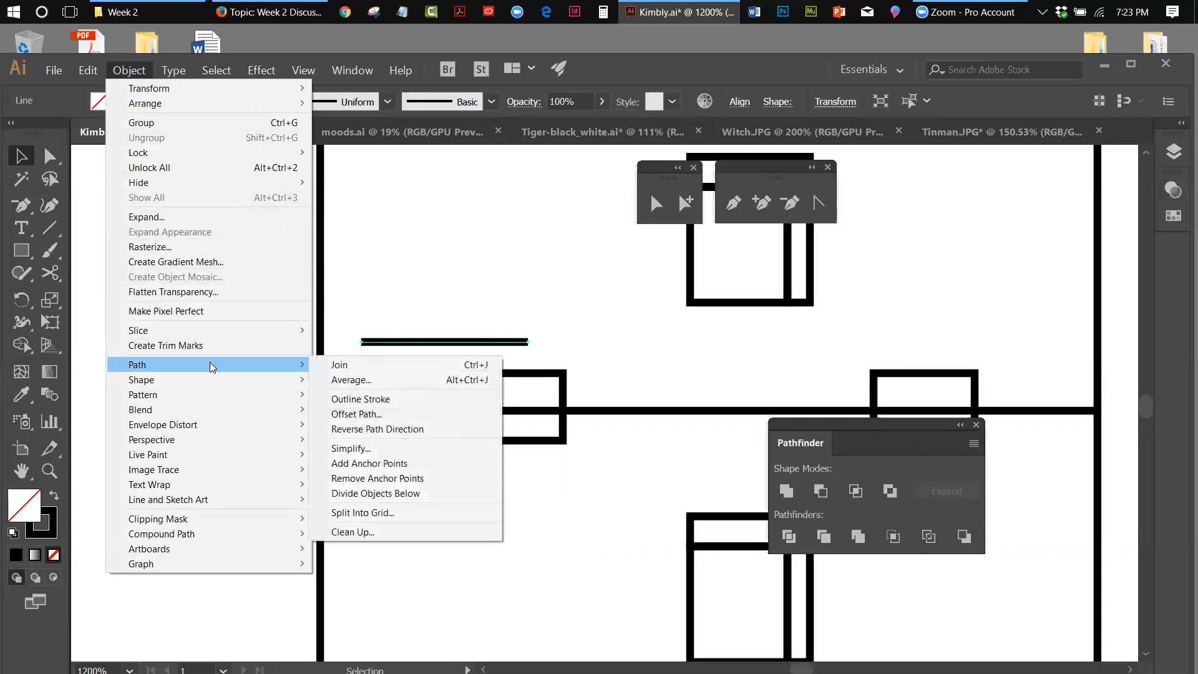
click(355, 400)
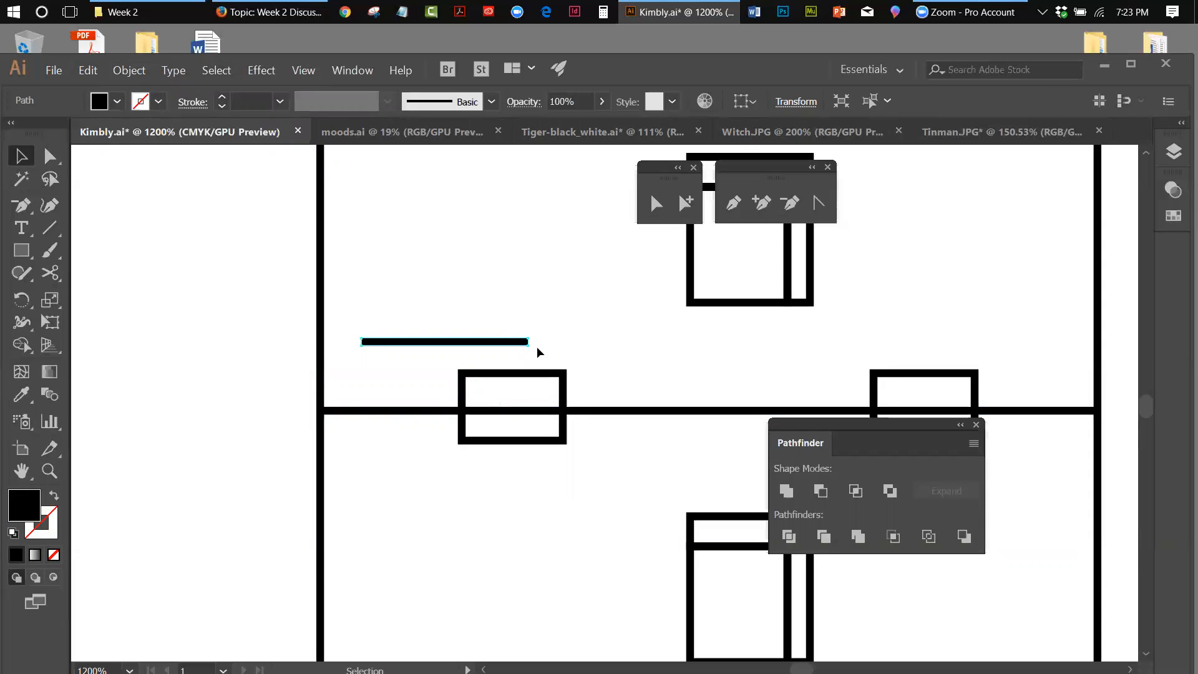
Raise only the upper-right anchor point of the outlined short line to turn it into a wedge.
click(660, 206)
click(557, 351)
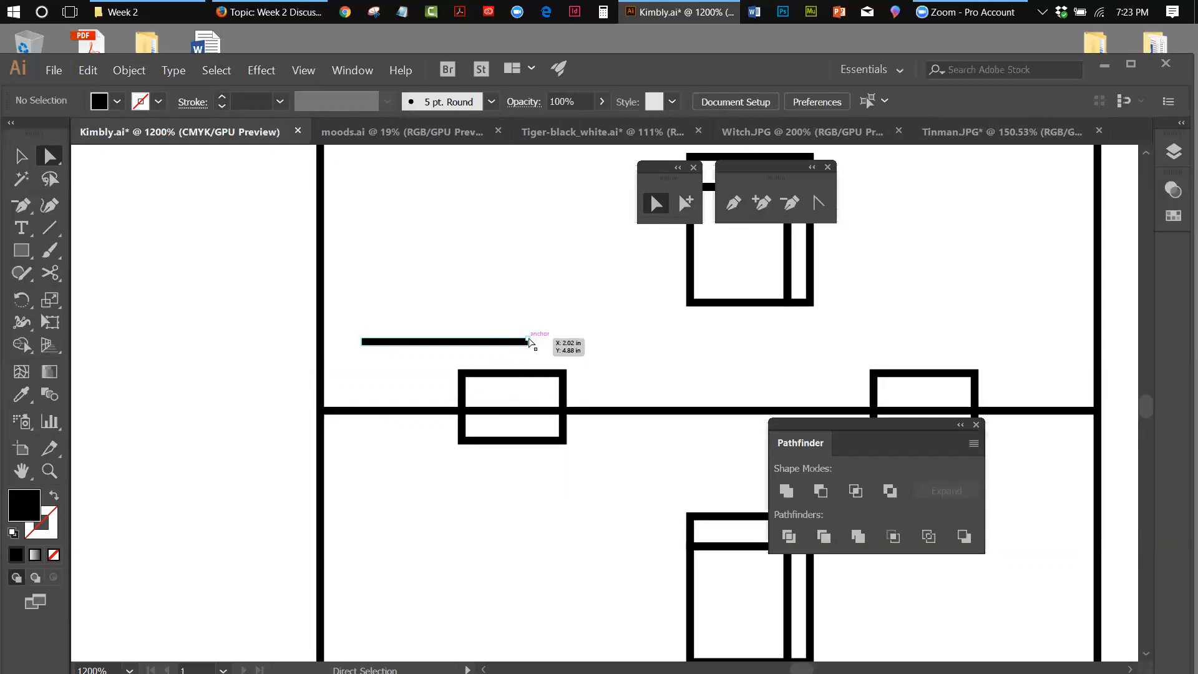
click(529, 343)
key(Up)
key(Up)
key(Up)
key(Up)
key(Up)
key(Up)
key(Up)
key(Up)
key(Up)
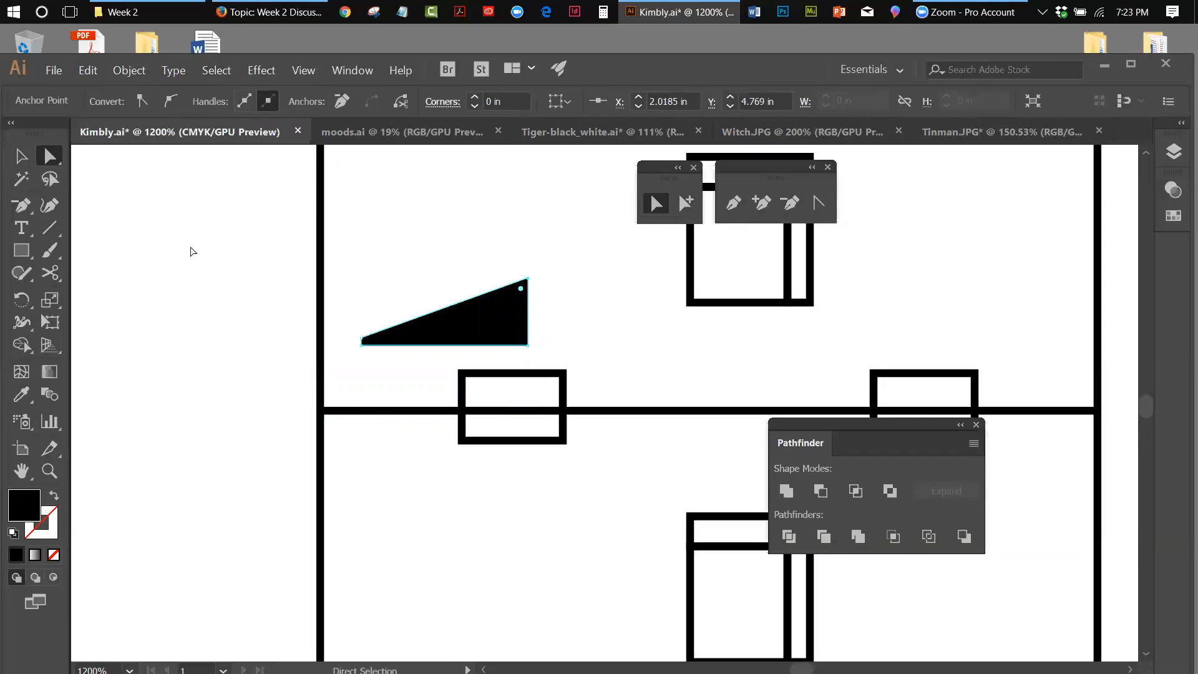
Draw another short horizontal line above the wedge and give it a black stroke.
click(50, 230)
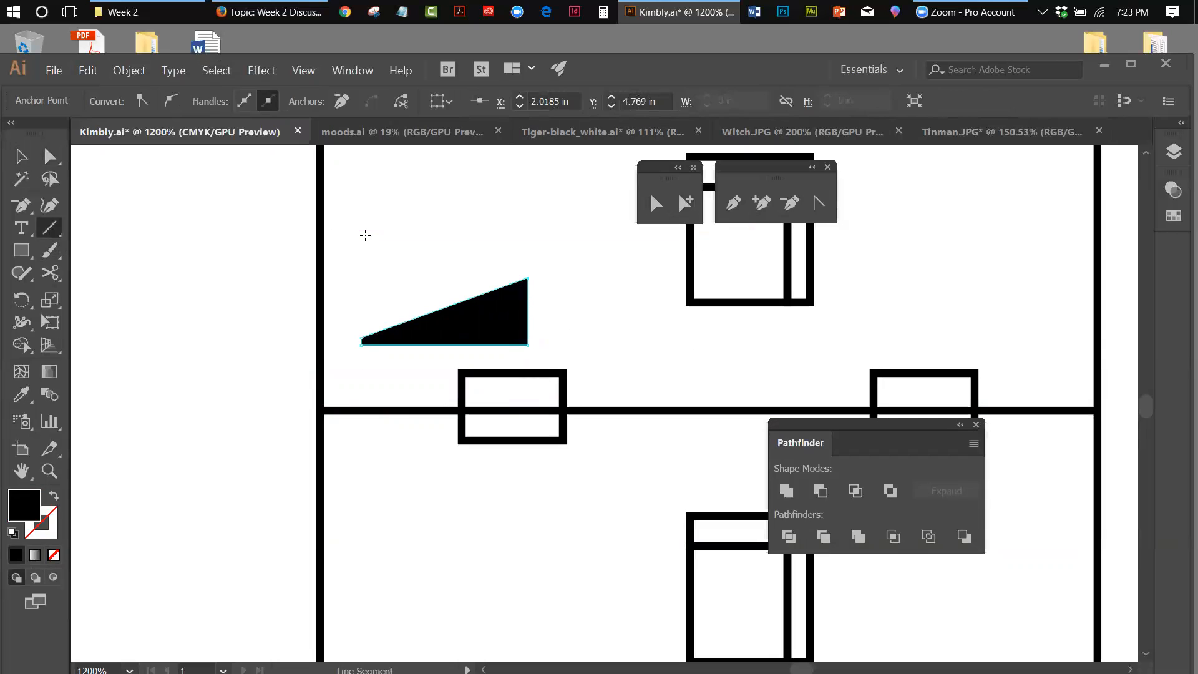
drag(364, 230, 524, 236)
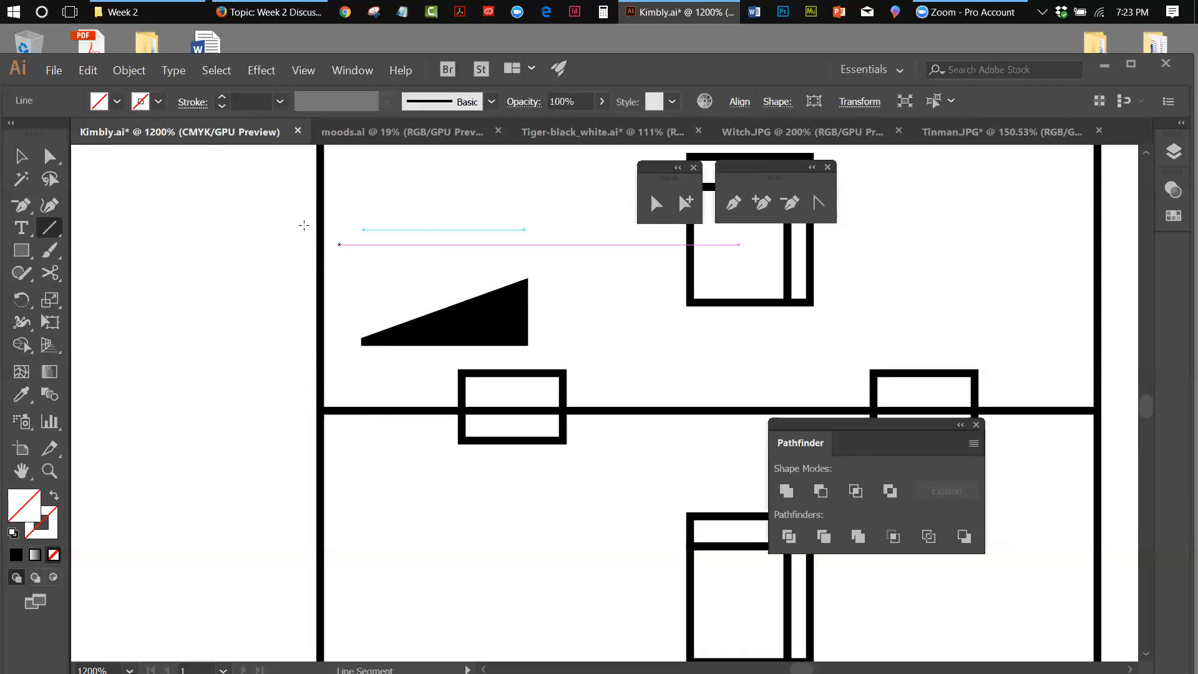
click(158, 102)
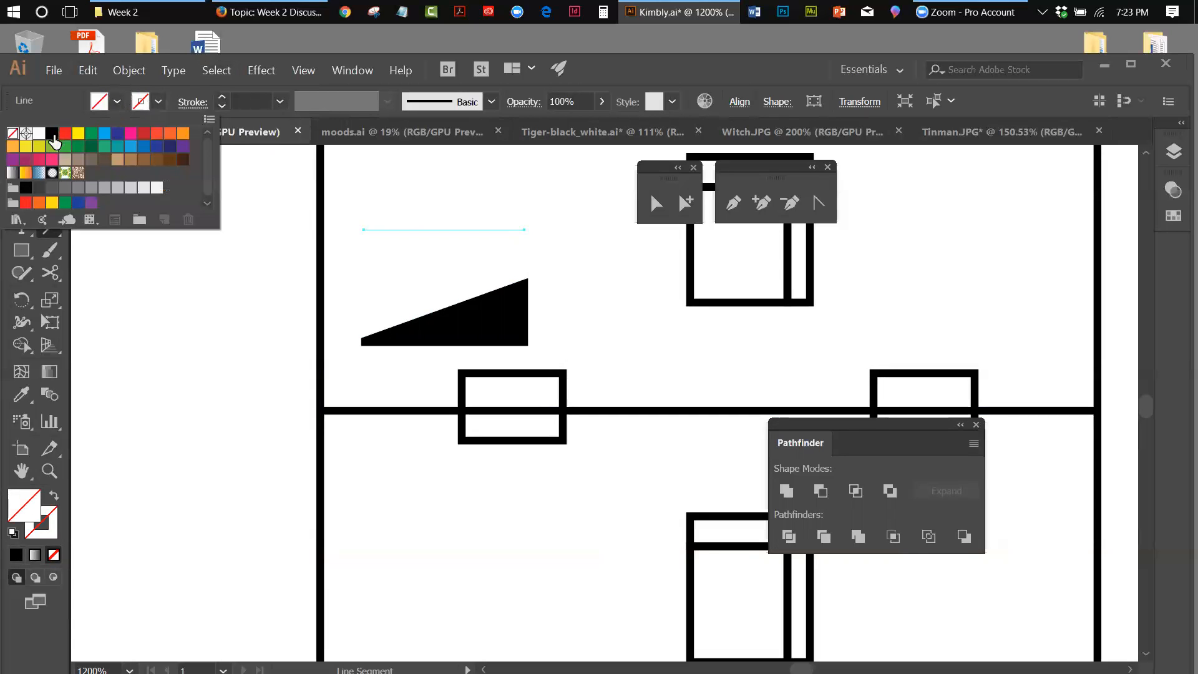
click(53, 136)
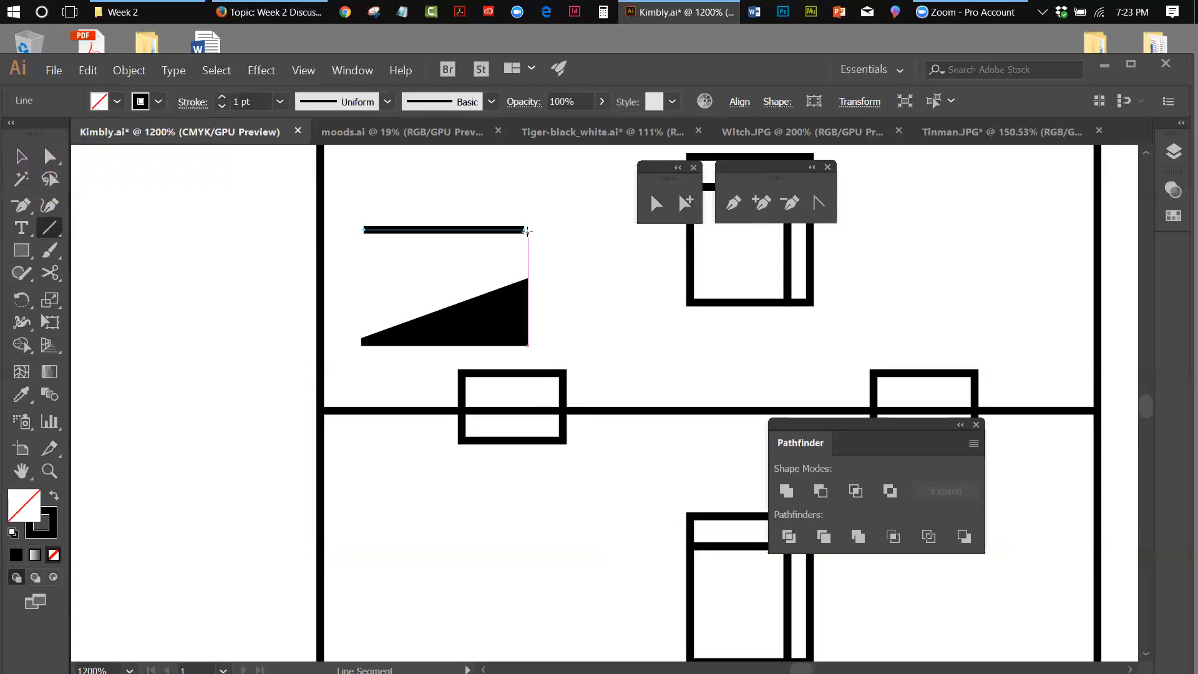
click(523, 229)
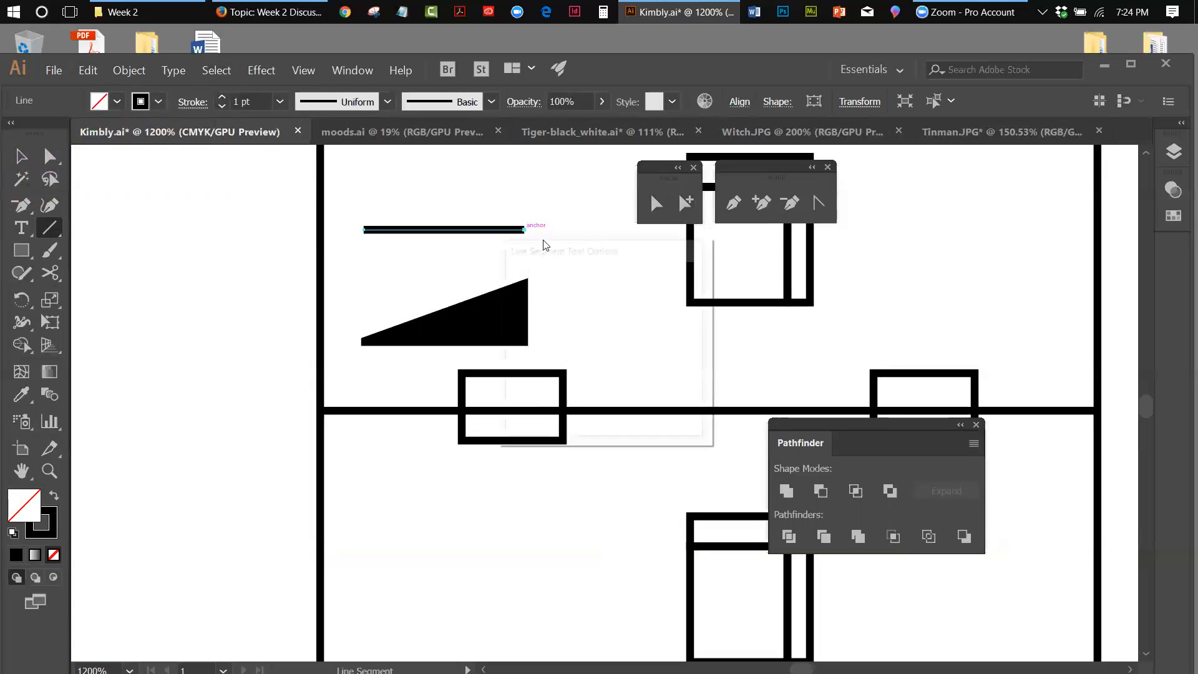
click(644, 402)
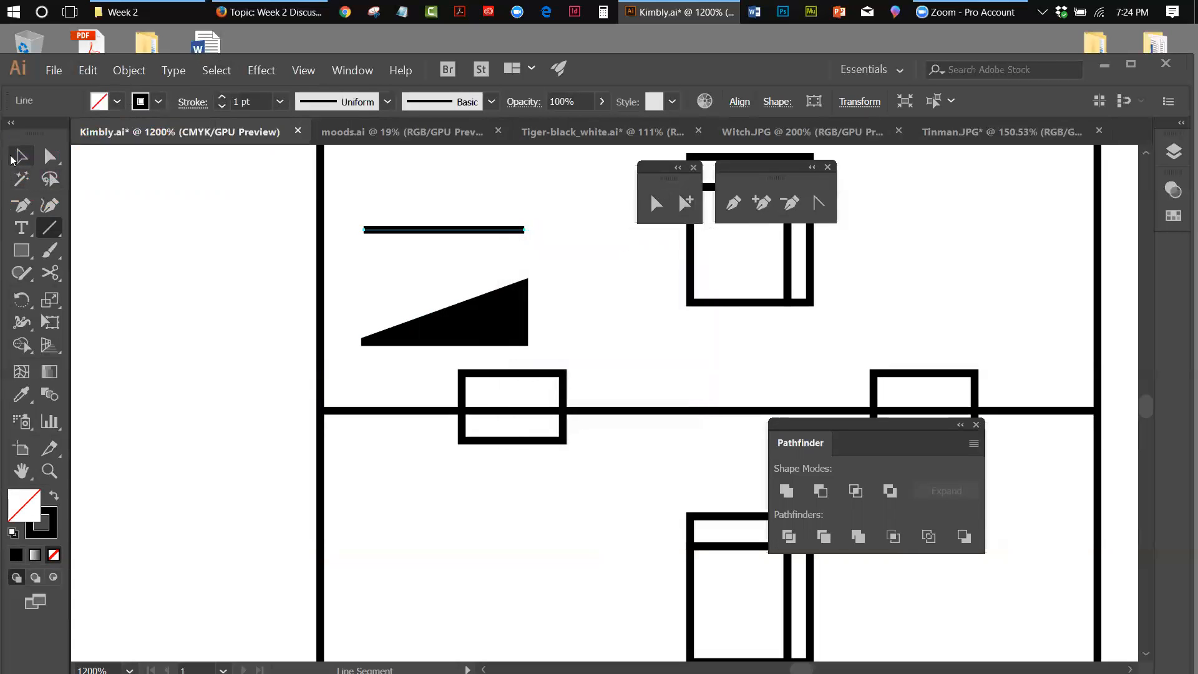
Raise the right end anchor point of the new stroked line, and compare the slanted line with the wedge.
click(653, 205)
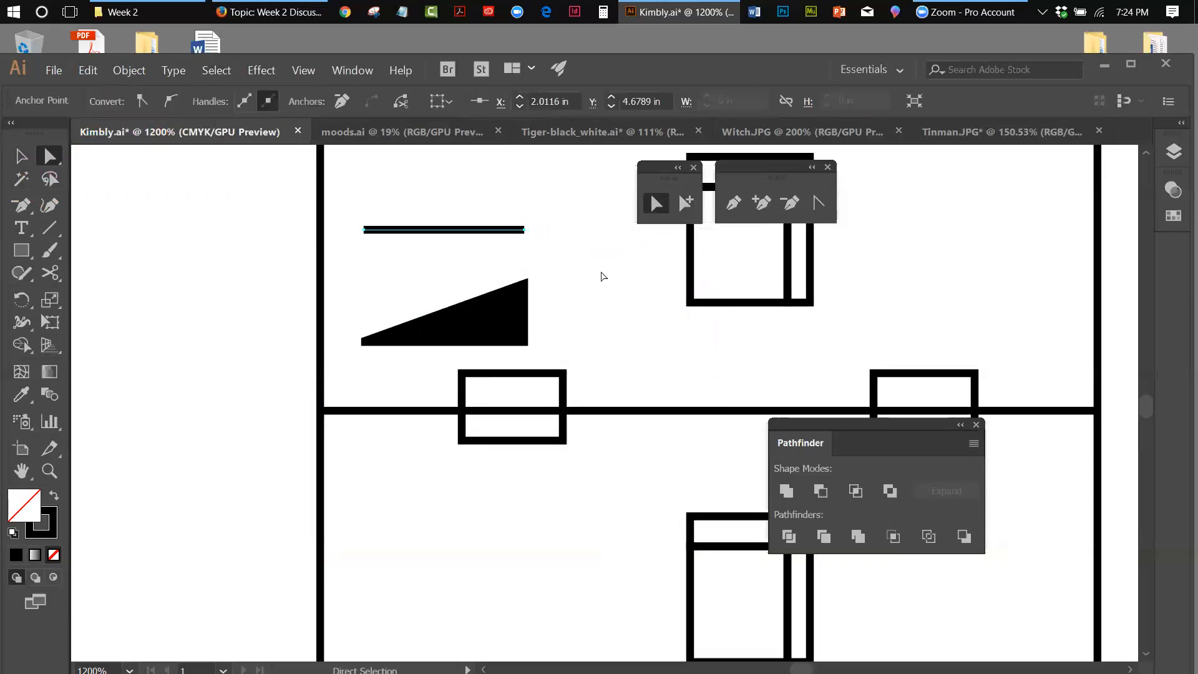
click(557, 260)
click(525, 232)
key(Up)
key(Up)
key(Up)
key(Up)
key(Up)
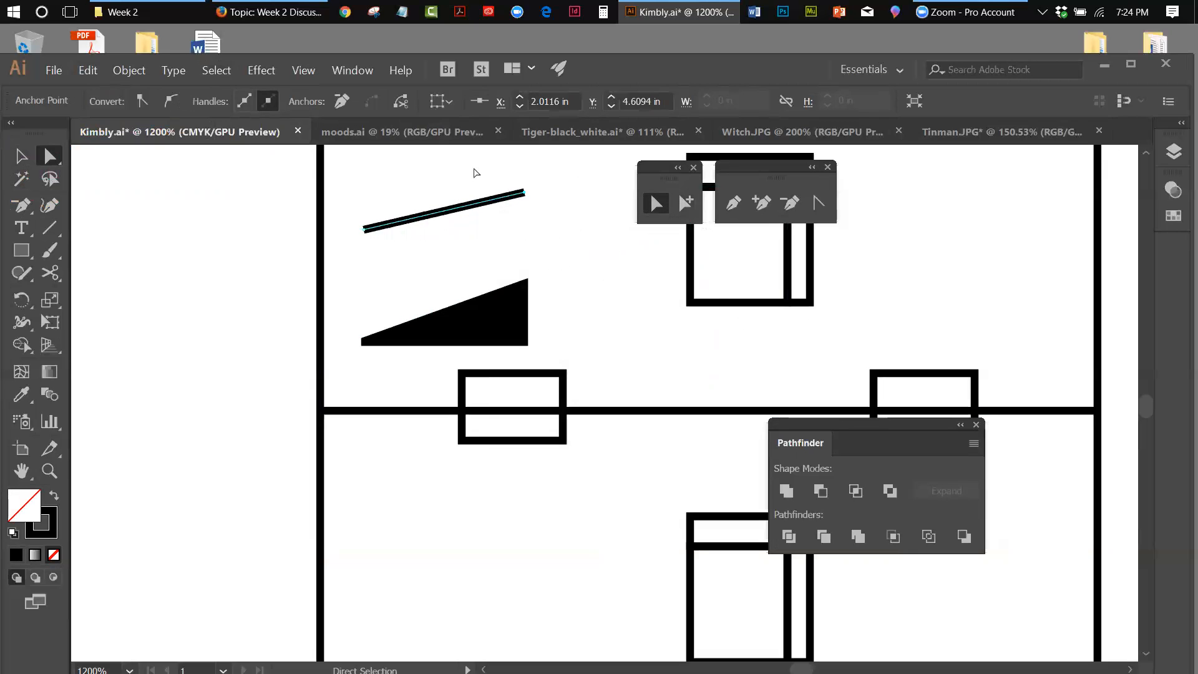
click(528, 317)
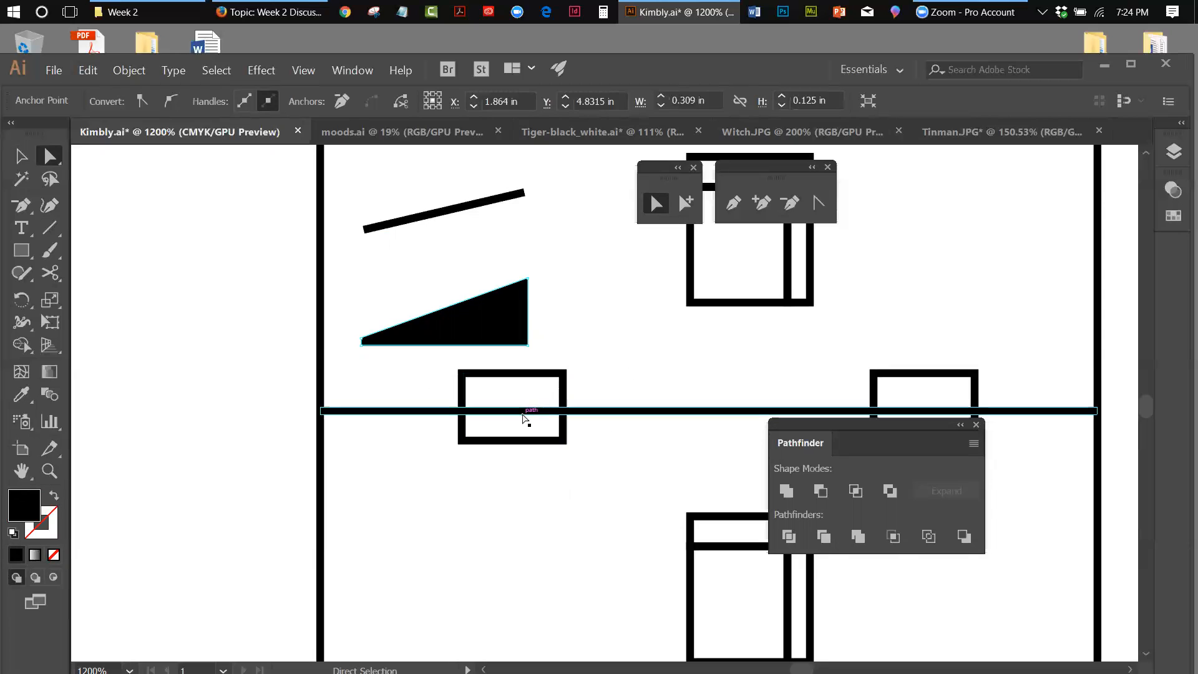
click(406, 220)
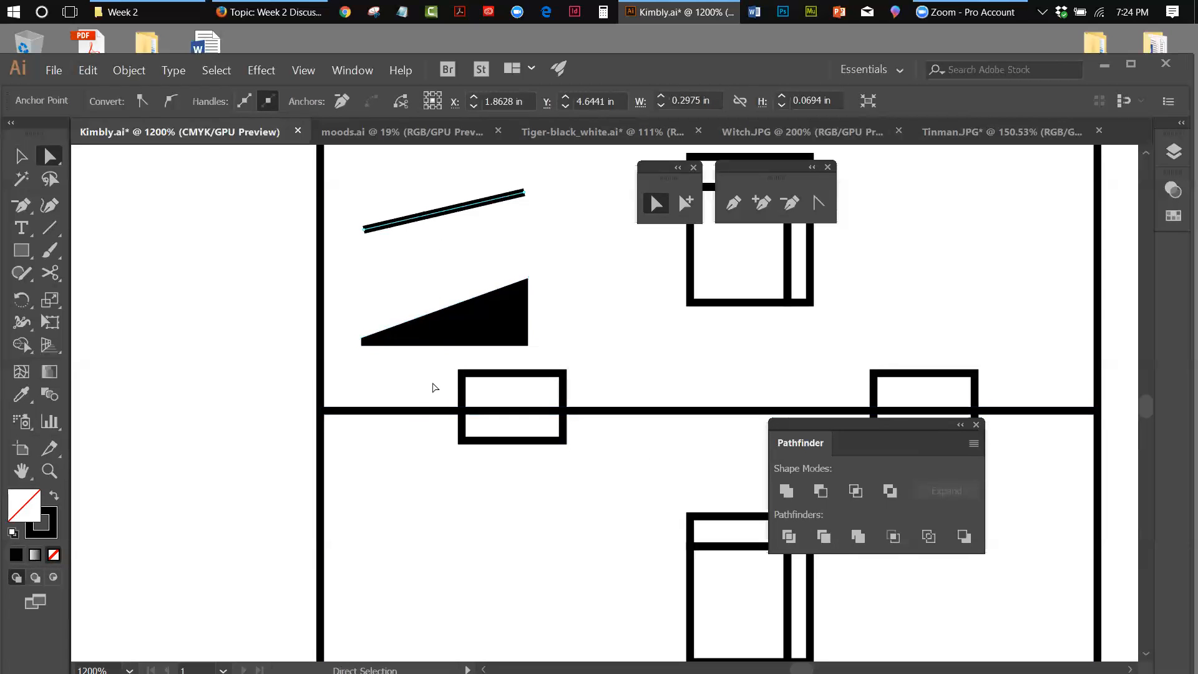
Try splitting the outer frame, middle line and both small rectangles with Pathfinder Divide, and ungroup the result.
click(19, 156)
drag(400, 372, 974, 416)
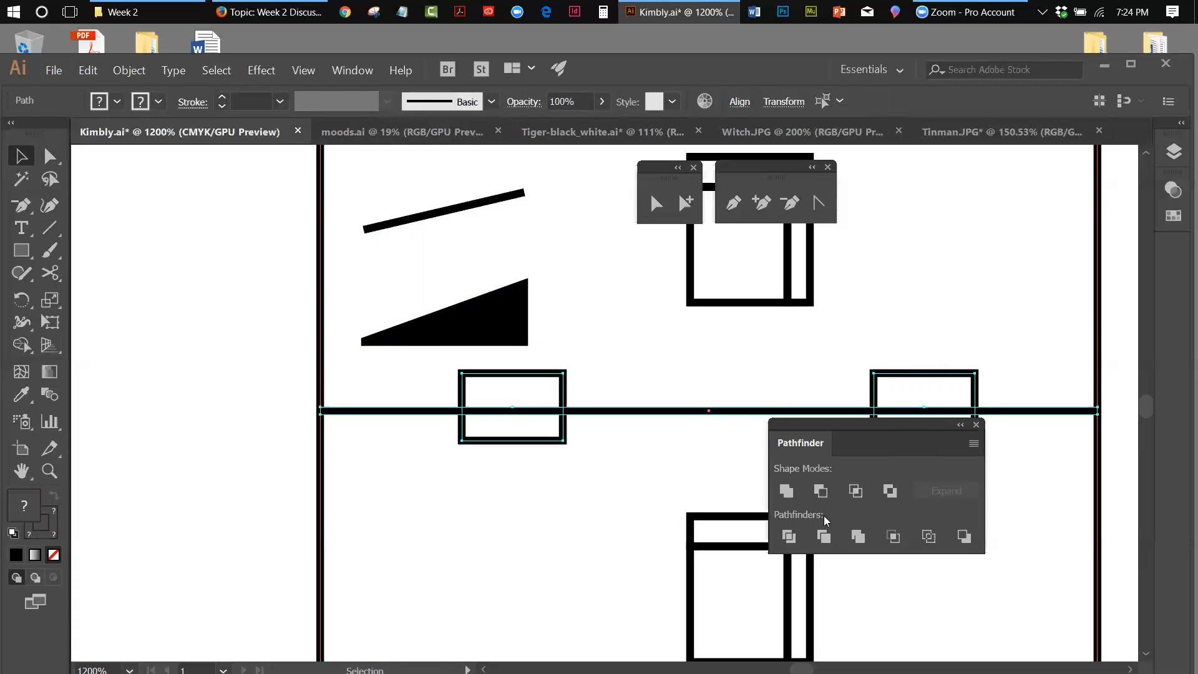
click(787, 537)
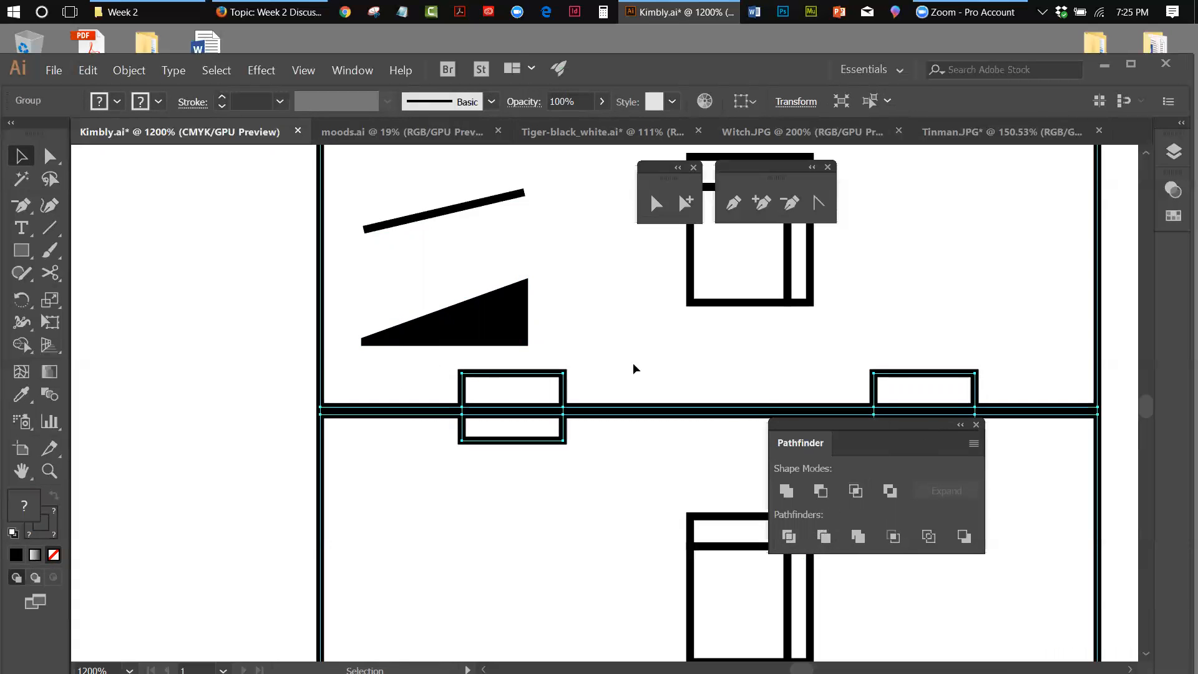
click(692, 359)
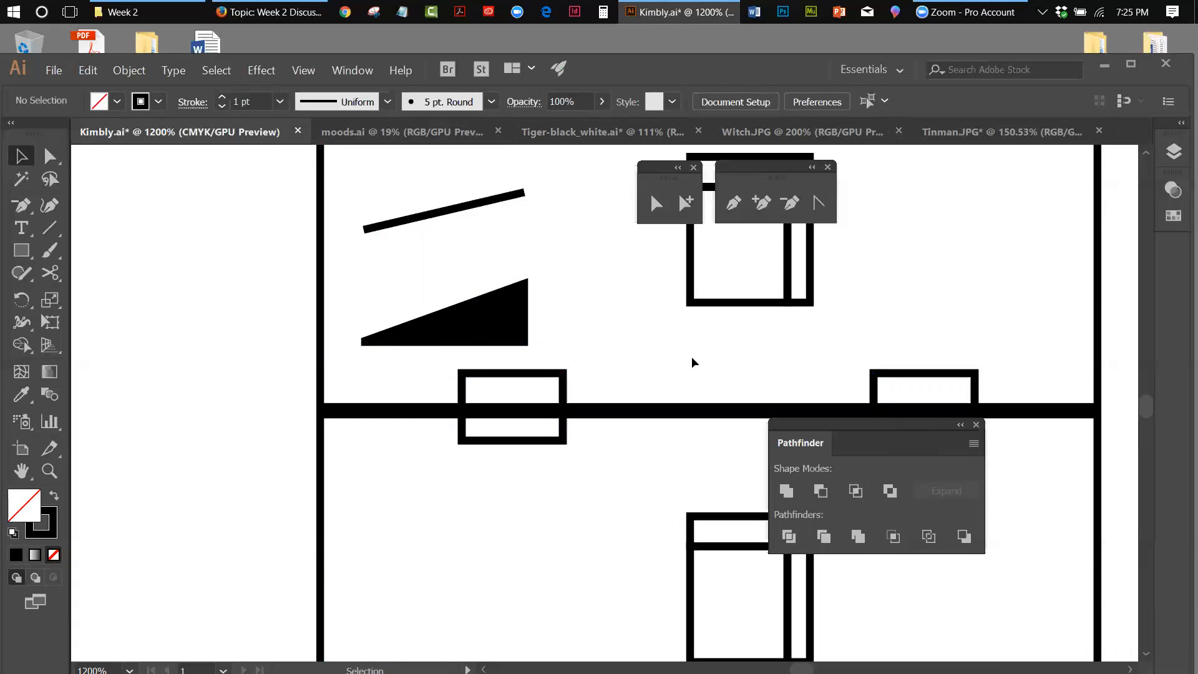
click(494, 439)
click(140, 73)
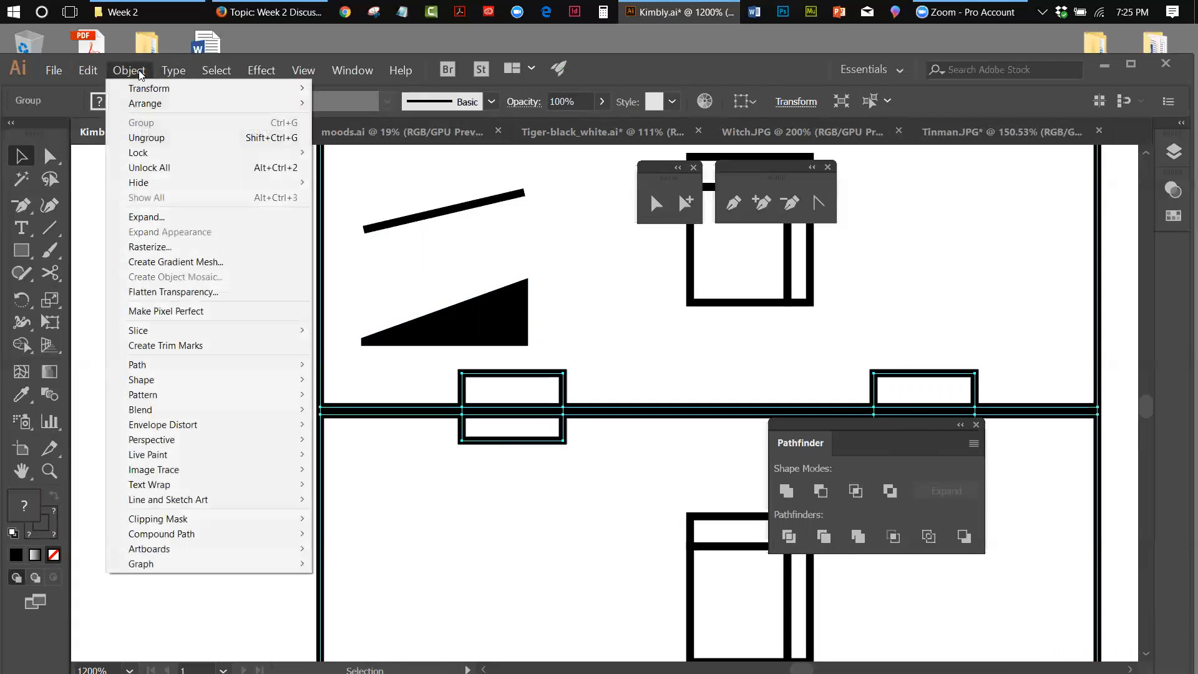
click(150, 137)
click(472, 499)
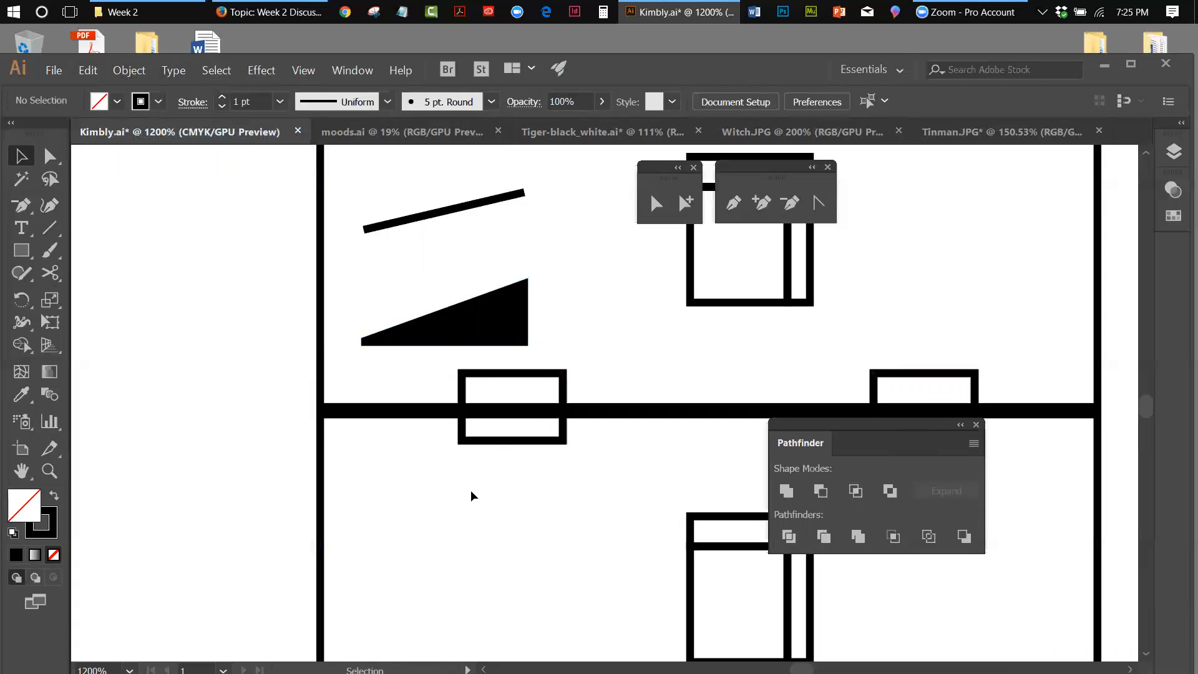
Try deleting the lower outline piece under the left small rectangle, and undo the deletion.
click(499, 441)
click(493, 447)
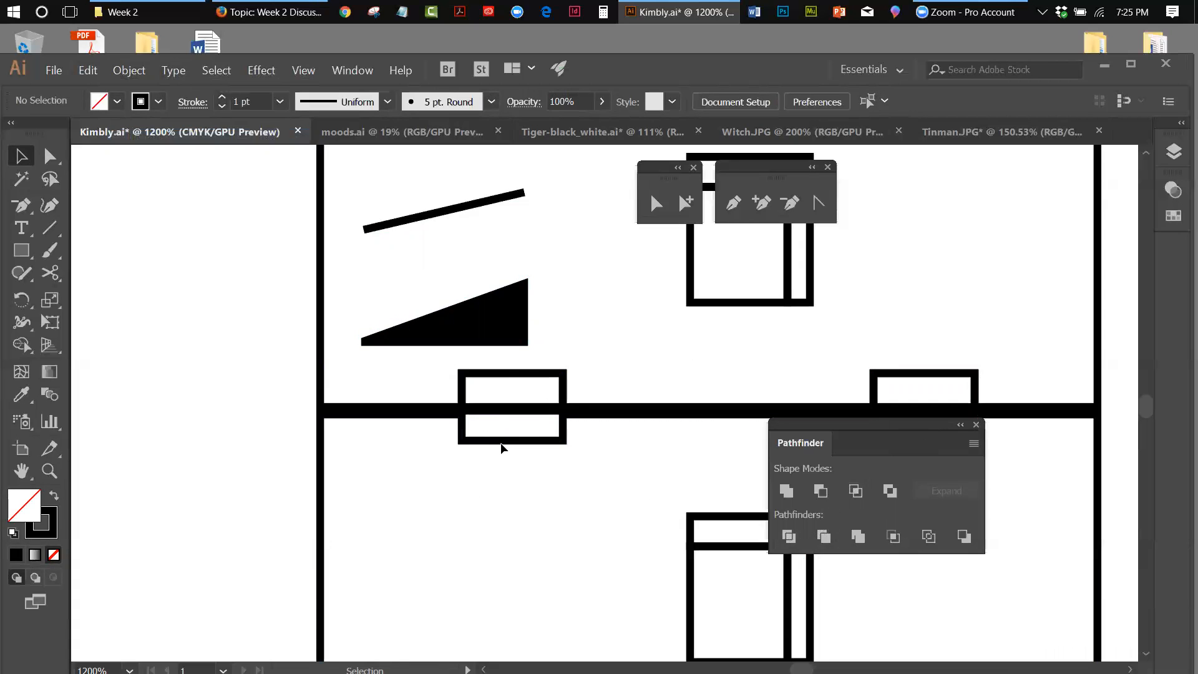
click(503, 443)
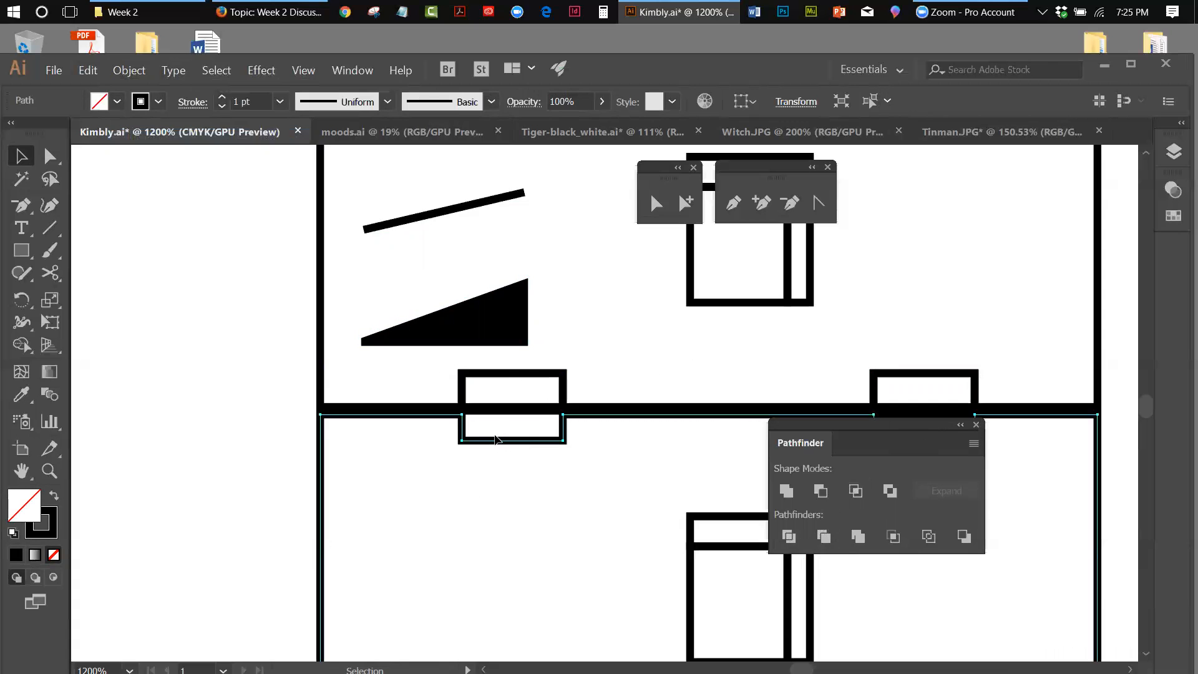
key(Delete)
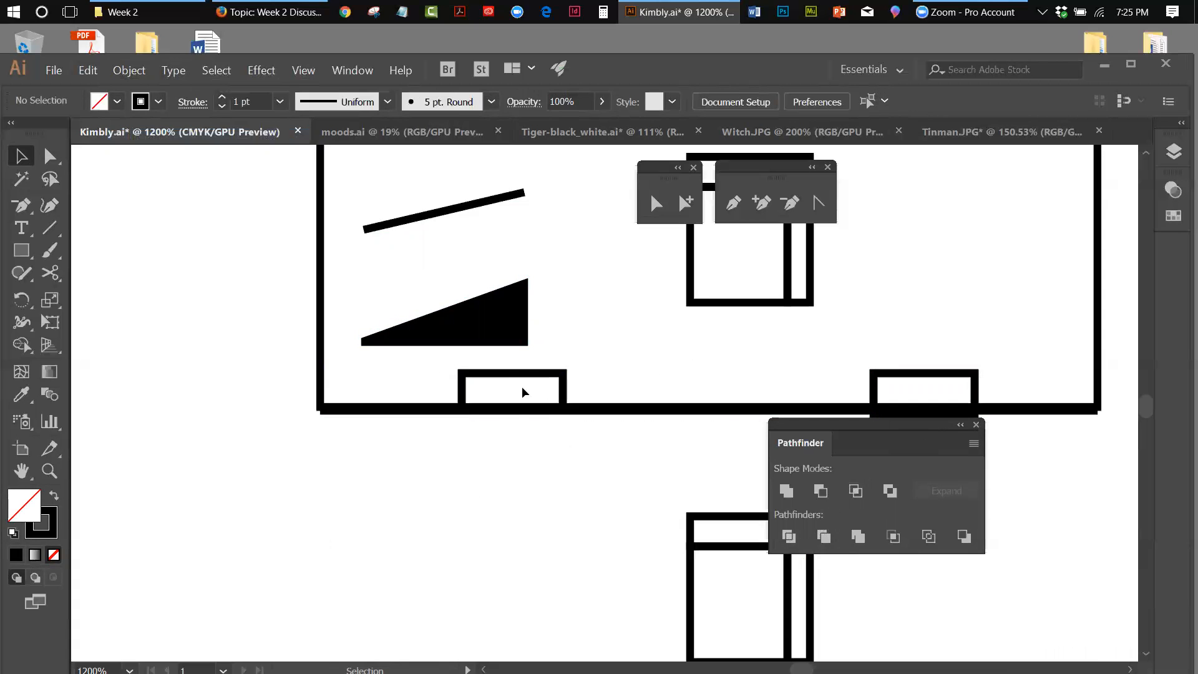
key(ctrl+z)
Try deleting the line segment and the upper inner piece inside the left small rectangle, and check the remaining outline.
click(494, 411)
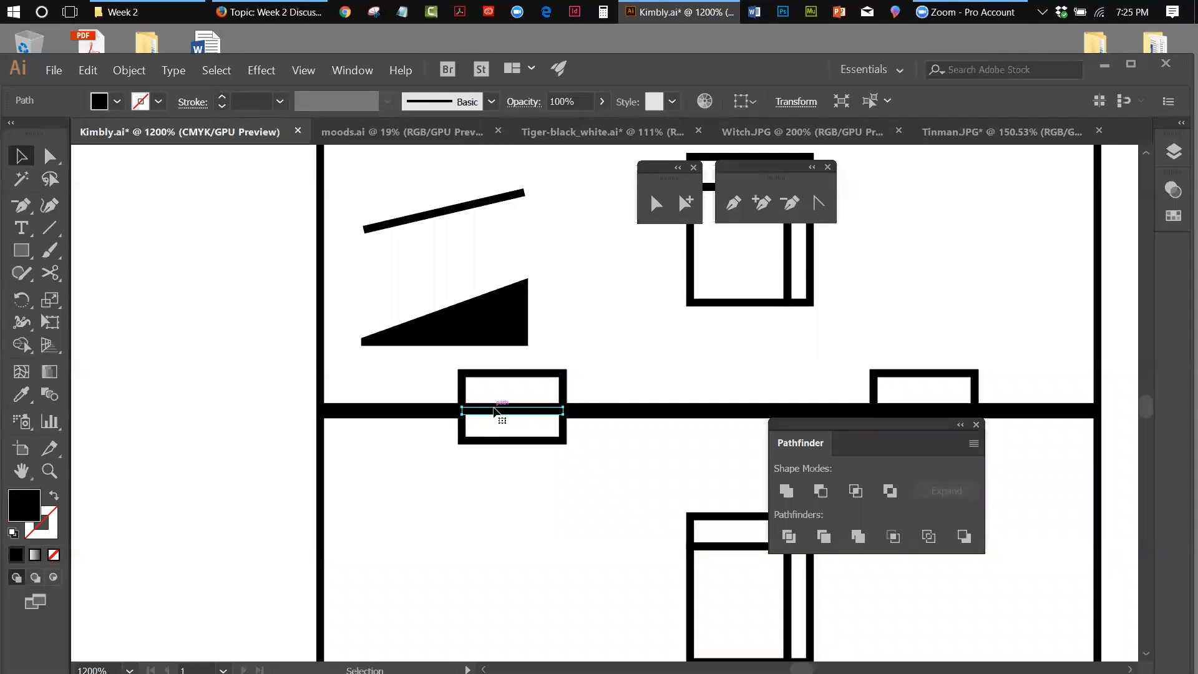
key(Delete)
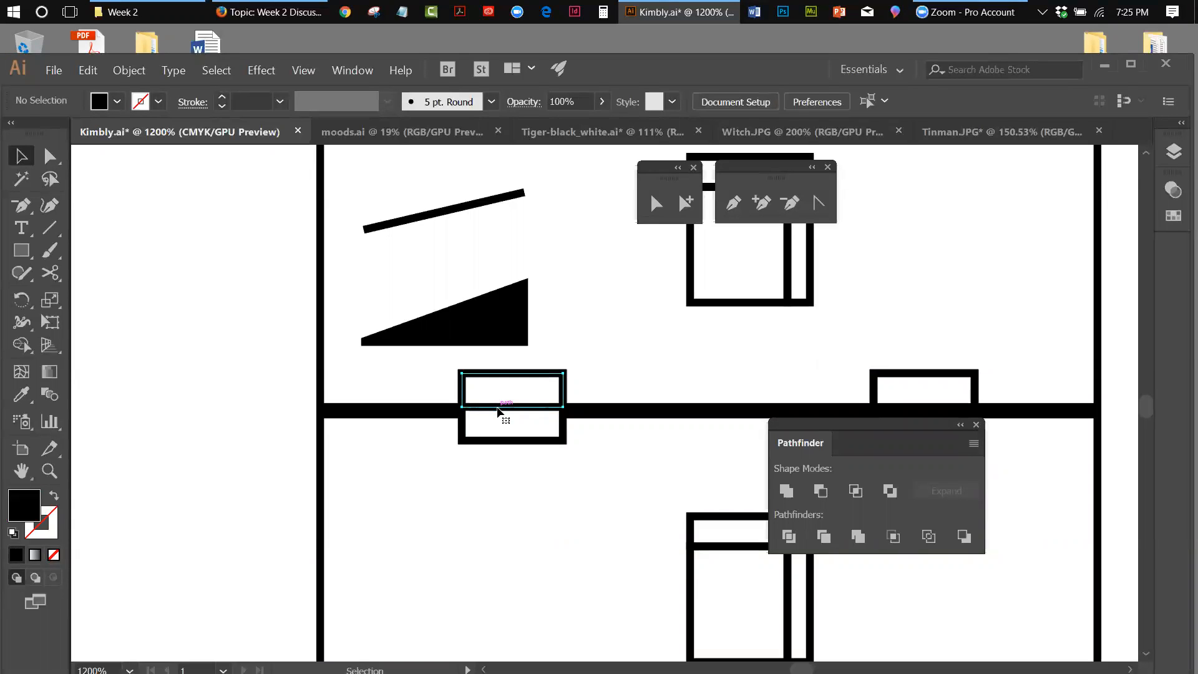
key(shift+x)
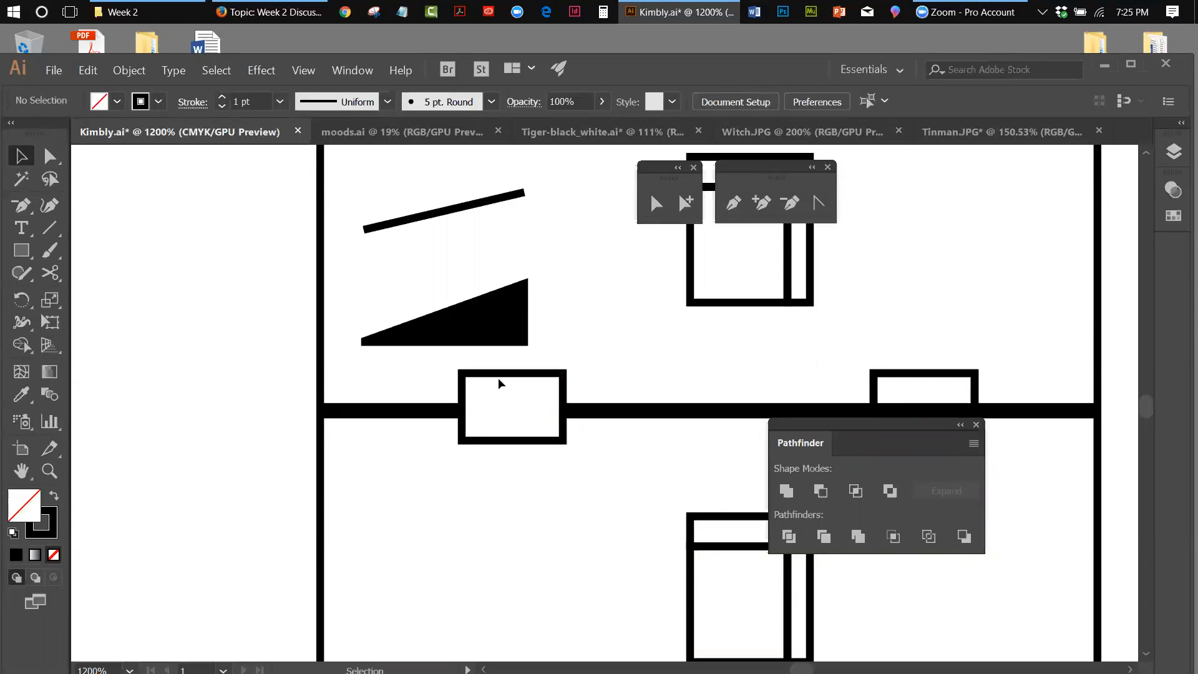
click(498, 372)
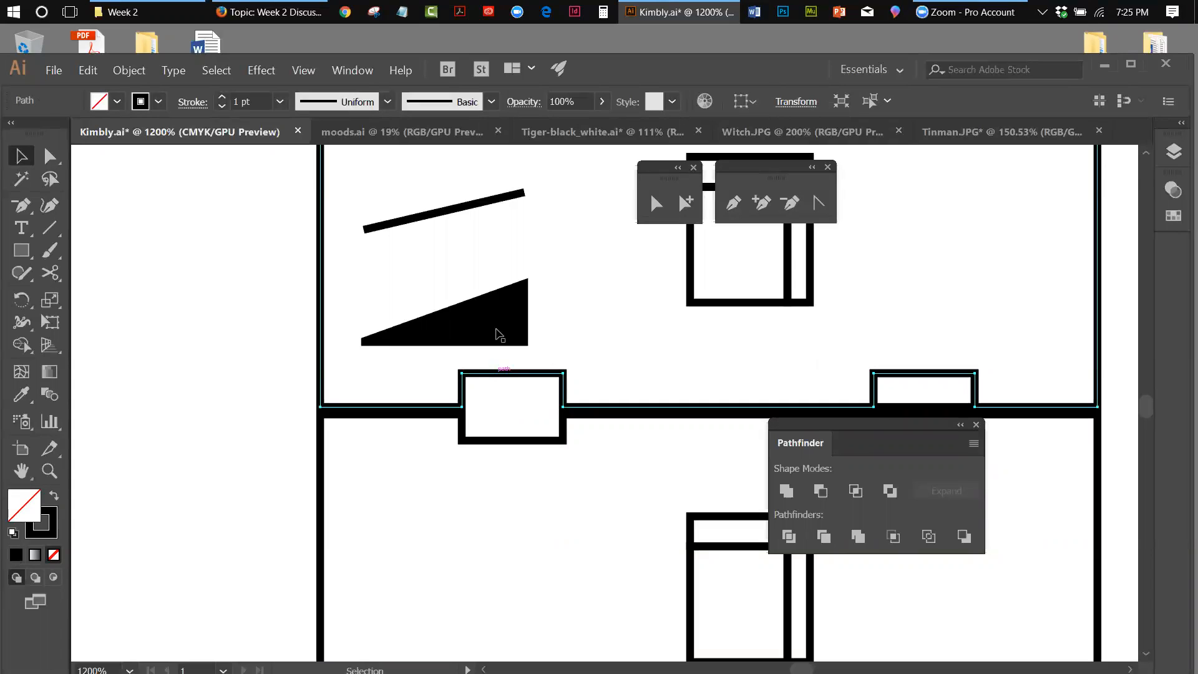
click(435, 388)
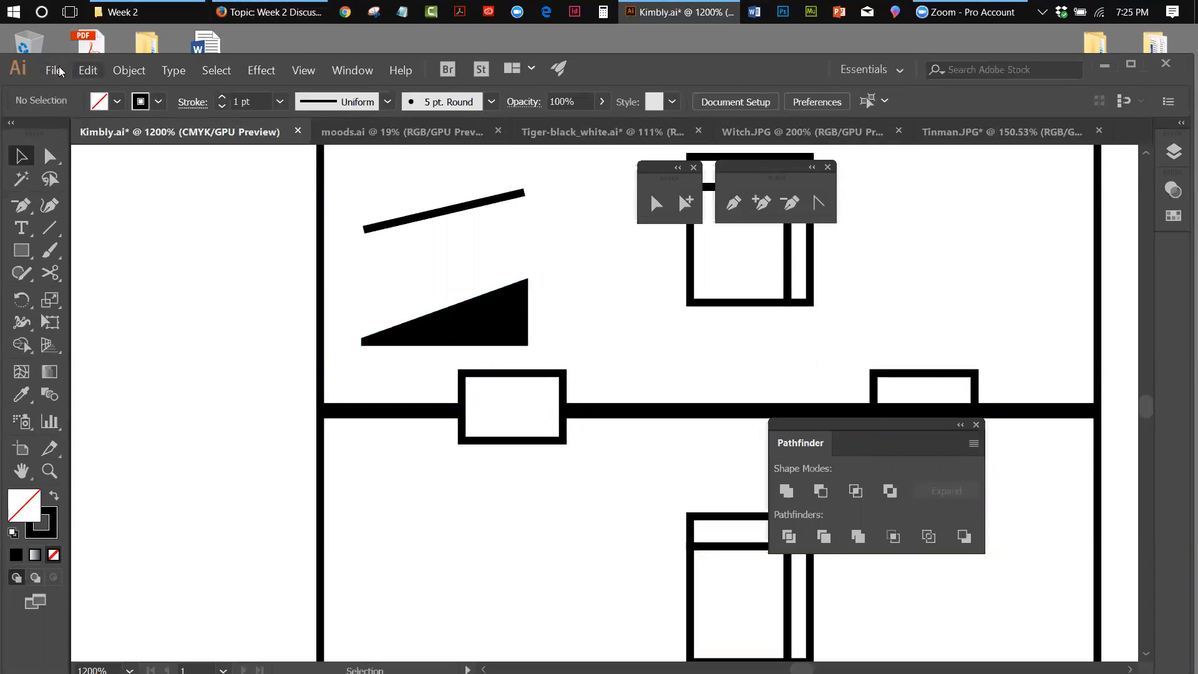
Undo the piece deletions, the ungrouping and the Pathfinder Divide, and deselect everything.
click(97, 70)
click(99, 88)
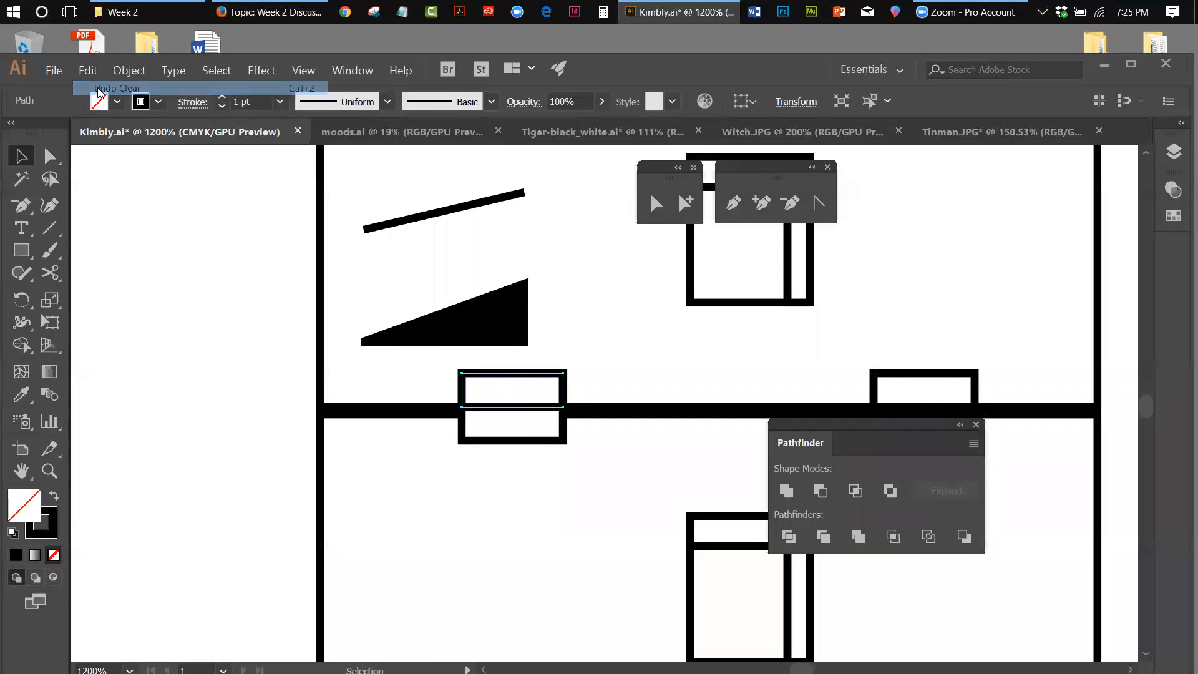
click(88, 73)
click(92, 88)
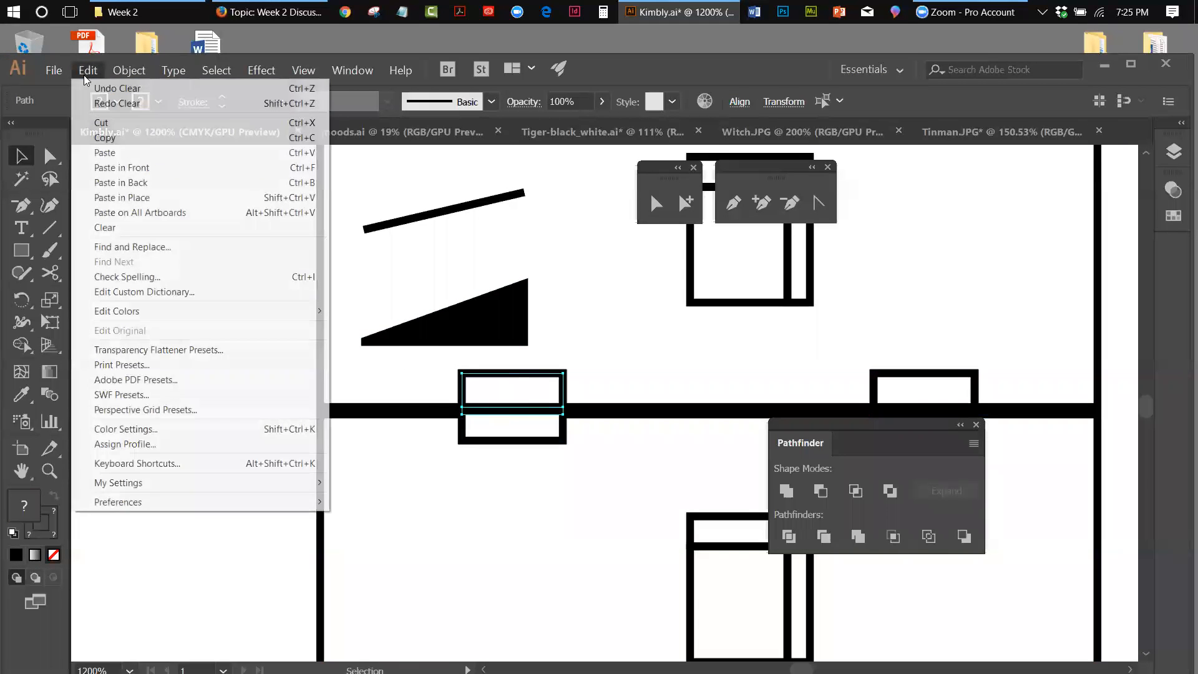
click(88, 71)
click(90, 88)
click(88, 70)
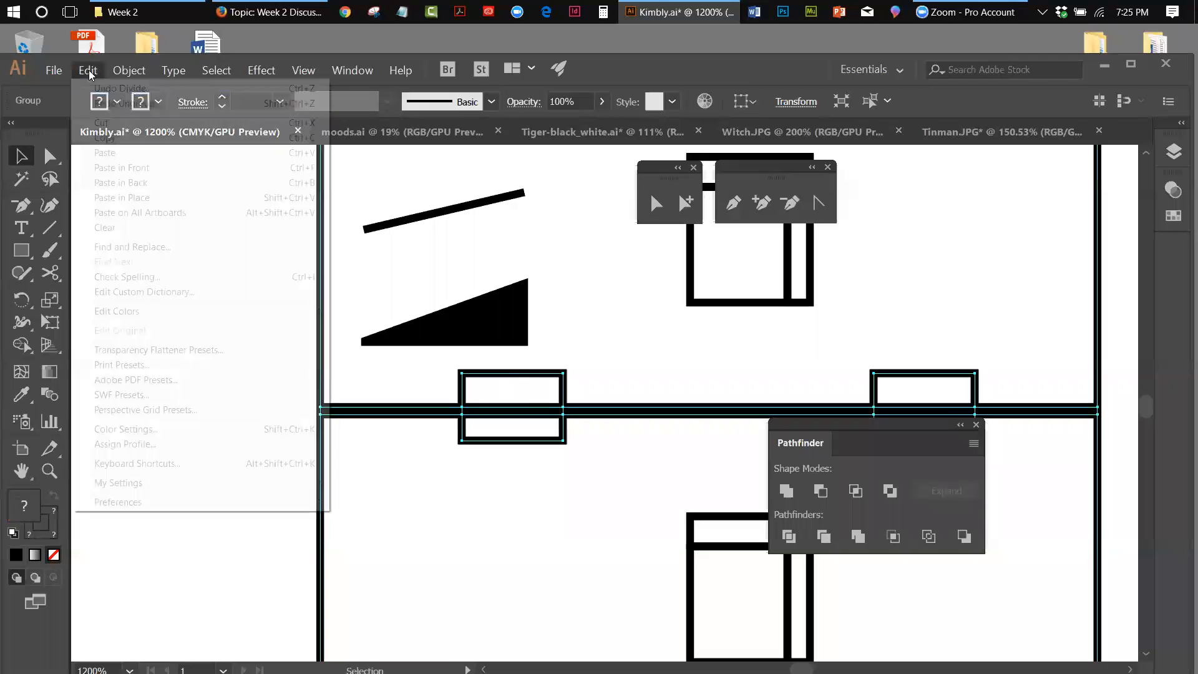
click(92, 88)
click(88, 69)
click(93, 88)
click(343, 458)
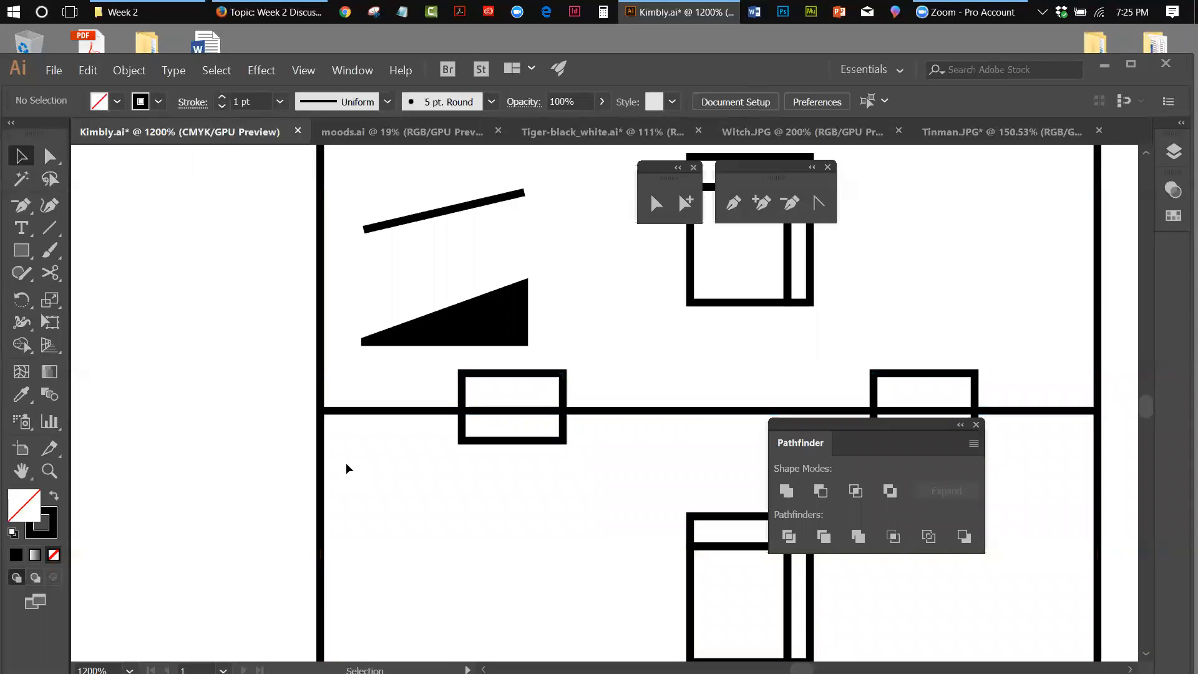
Select only the outlined middle line and the two small rectangles, and split them with Pathfinder Divide.
click(342, 413)
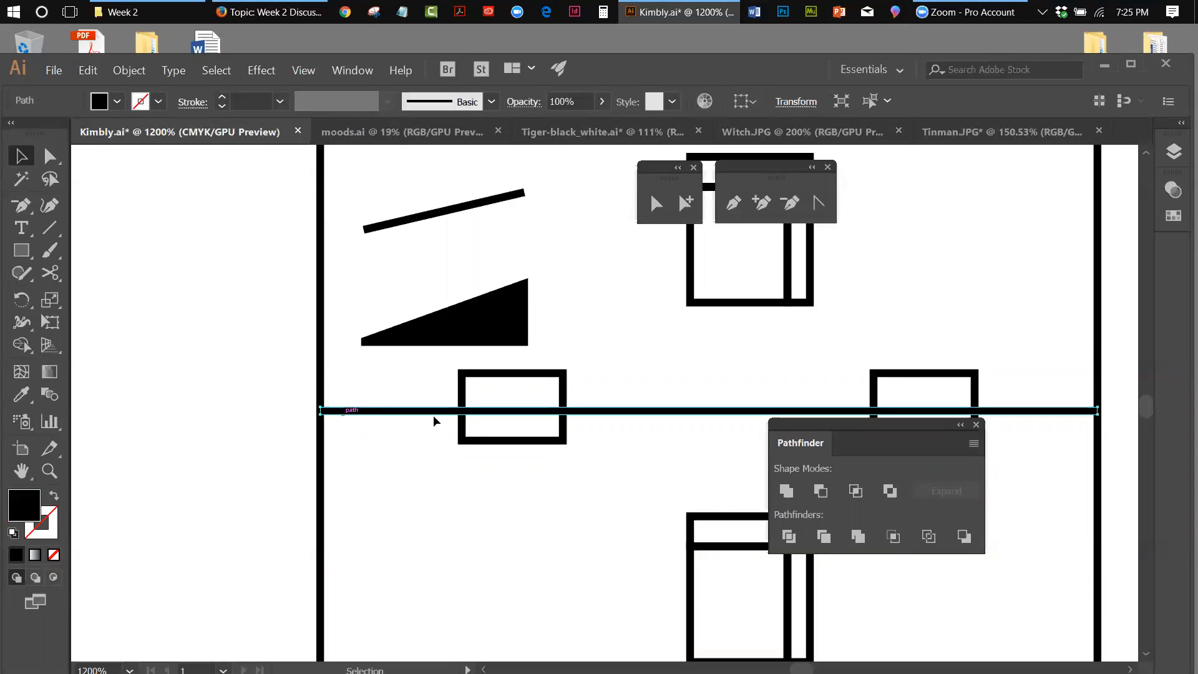
shift+click(554, 377)
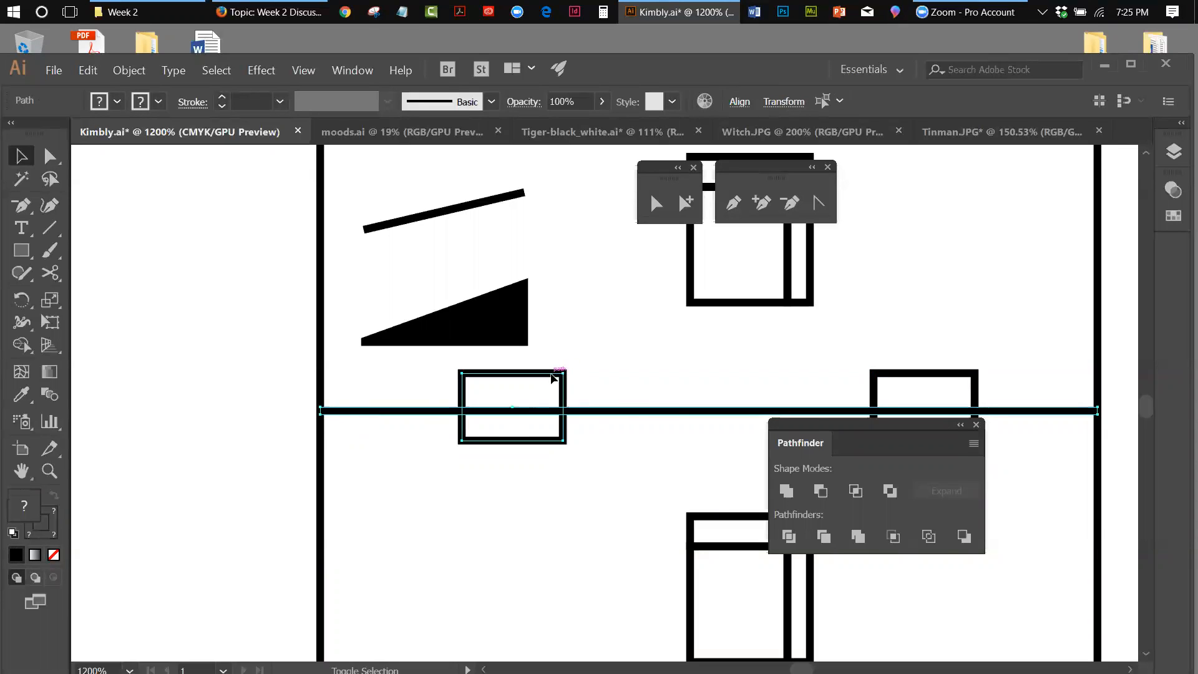
shift+click(911, 377)
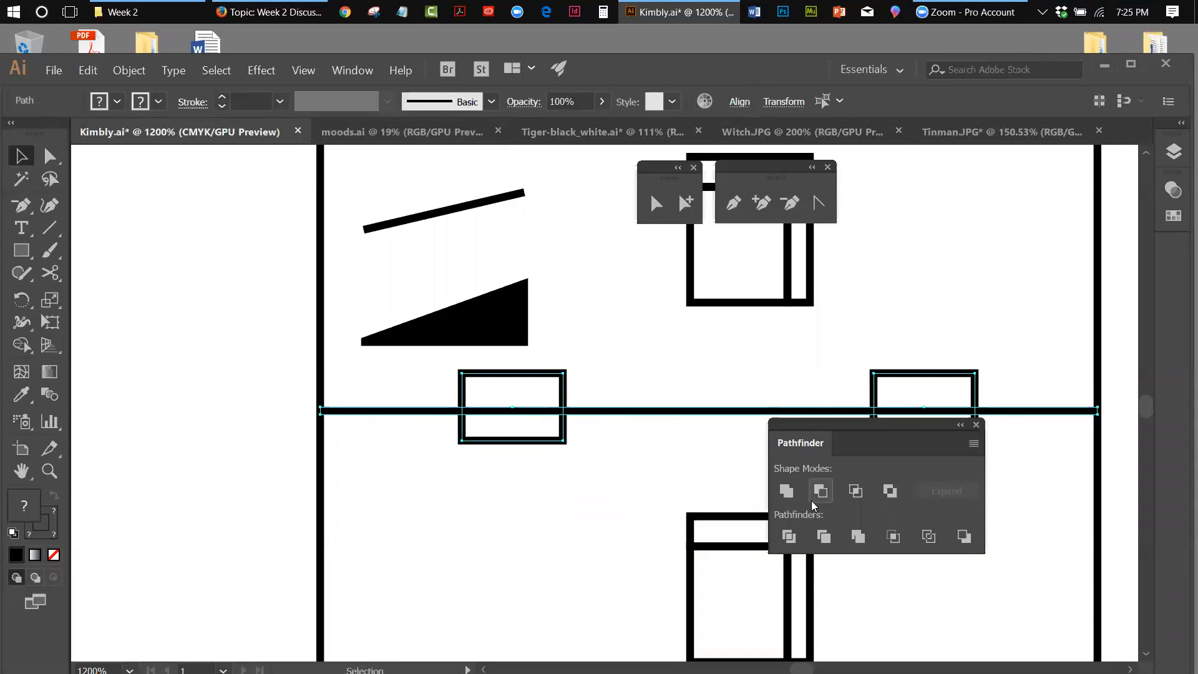
click(789, 535)
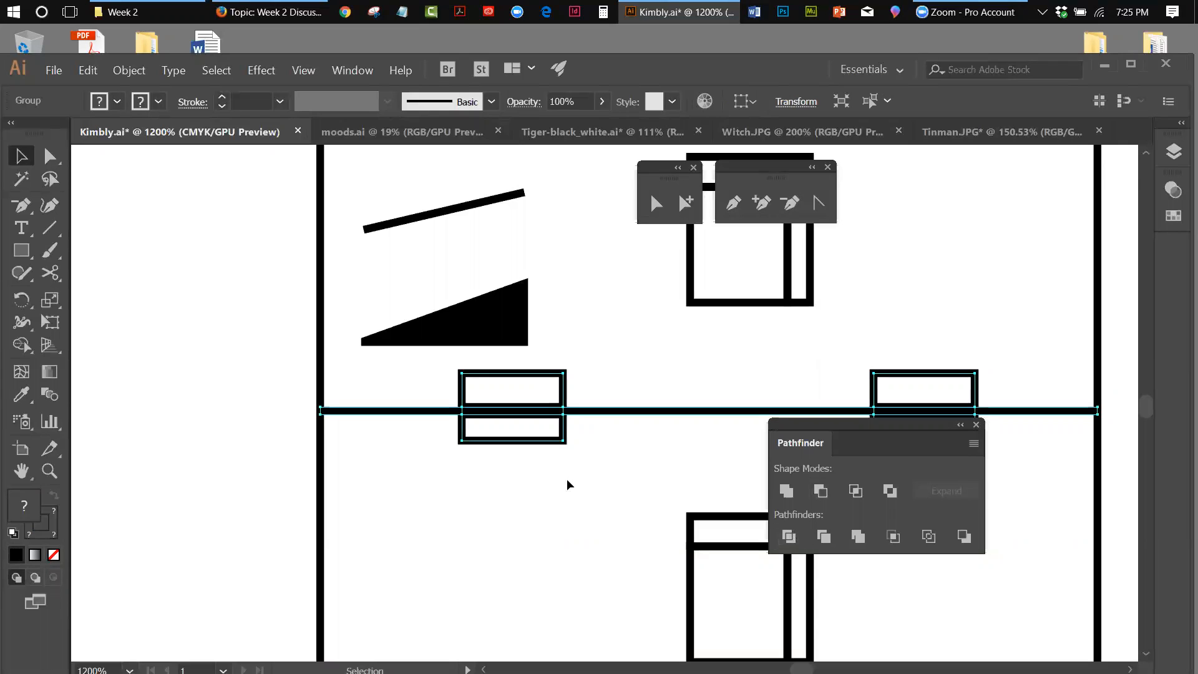
click(486, 484)
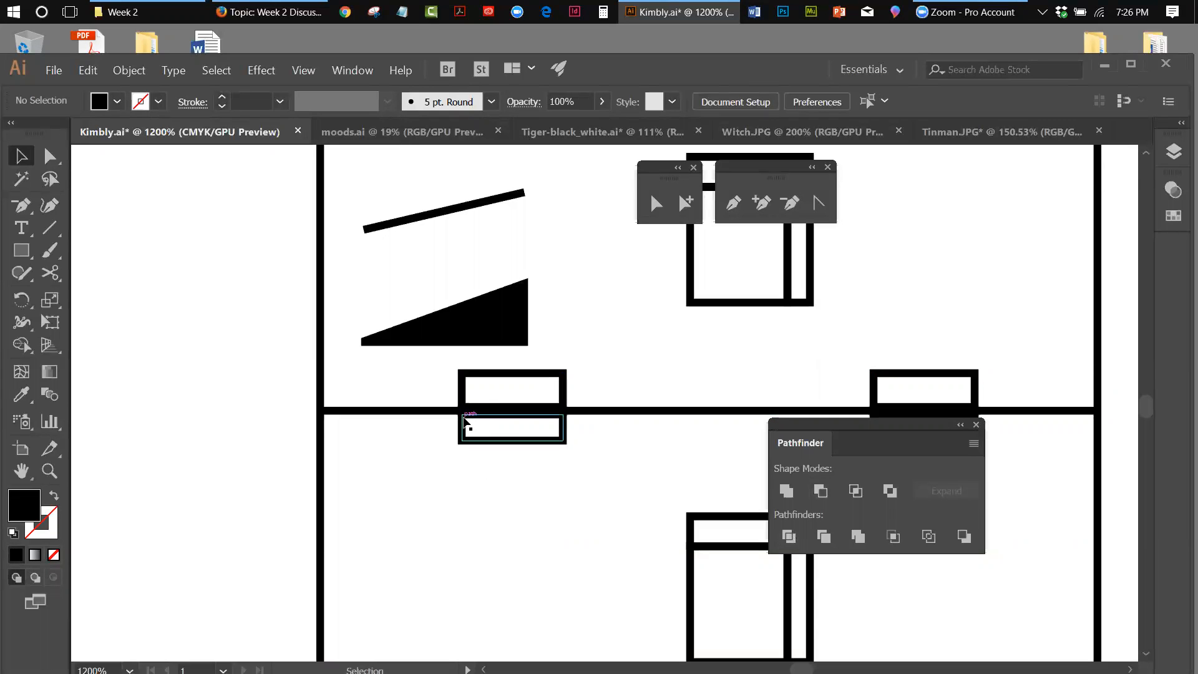
Ungroup the divided line and rectangle pieces, and deselect them.
click(465, 422)
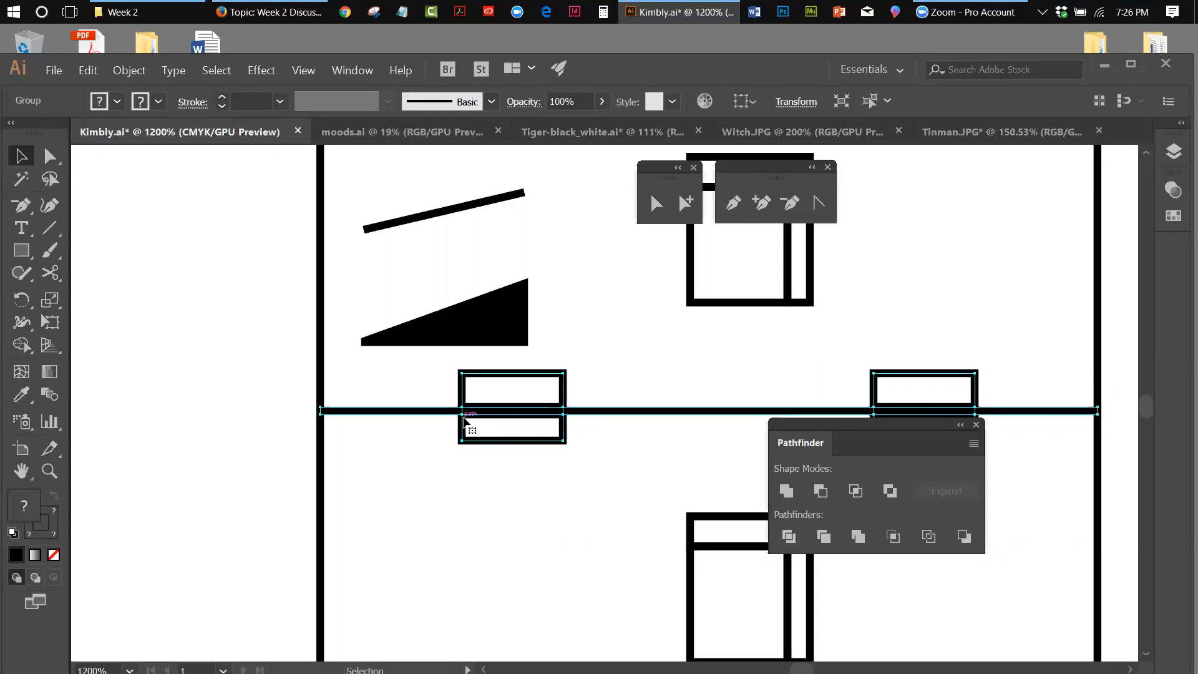
click(129, 70)
click(147, 138)
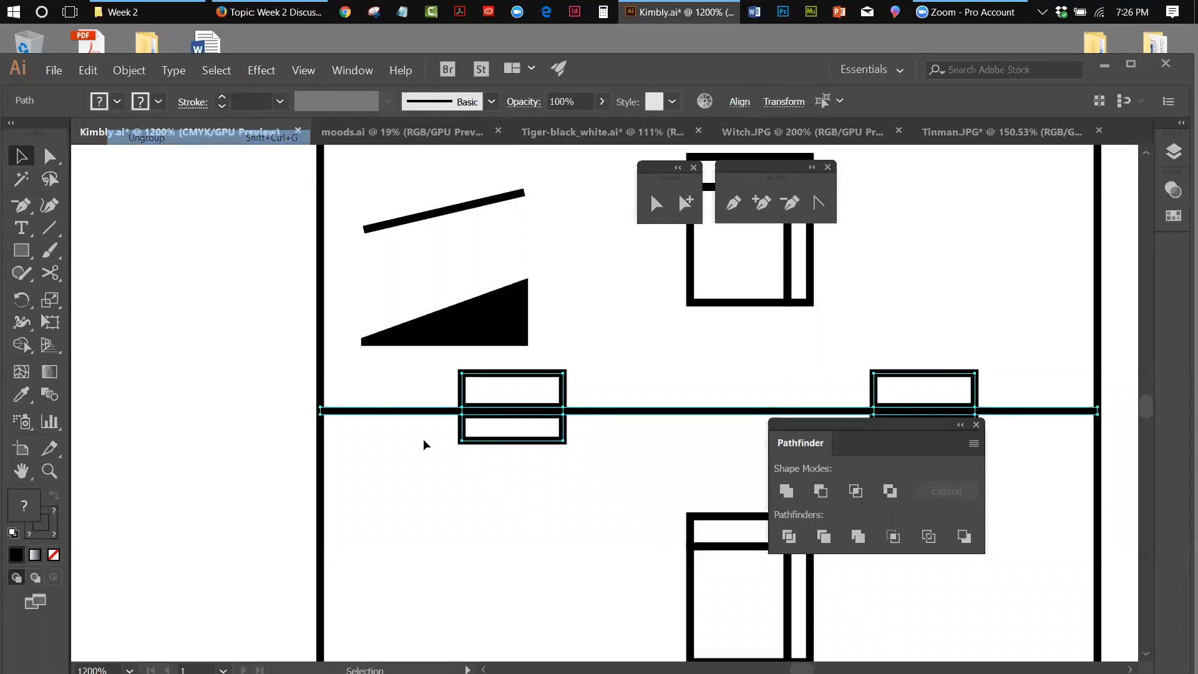
click(474, 468)
Delete the lower part of the left small rectangle and the middle line segment crossing it.
click(515, 440)
key(Delete)
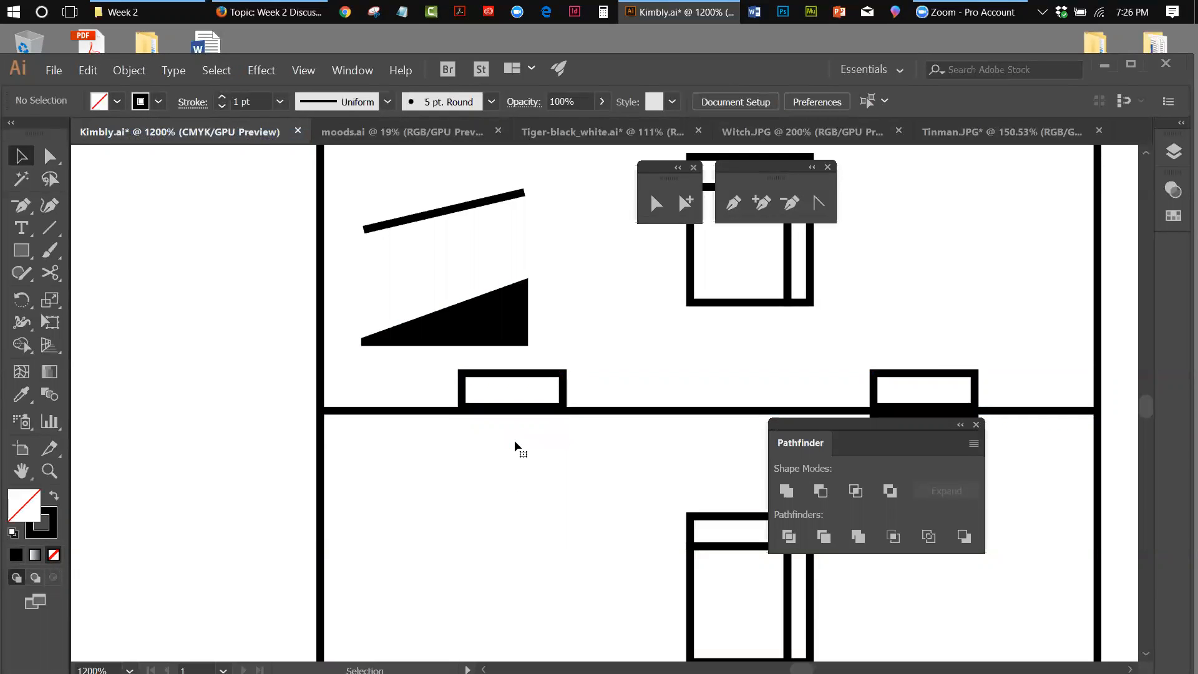
click(513, 410)
key(Delete)
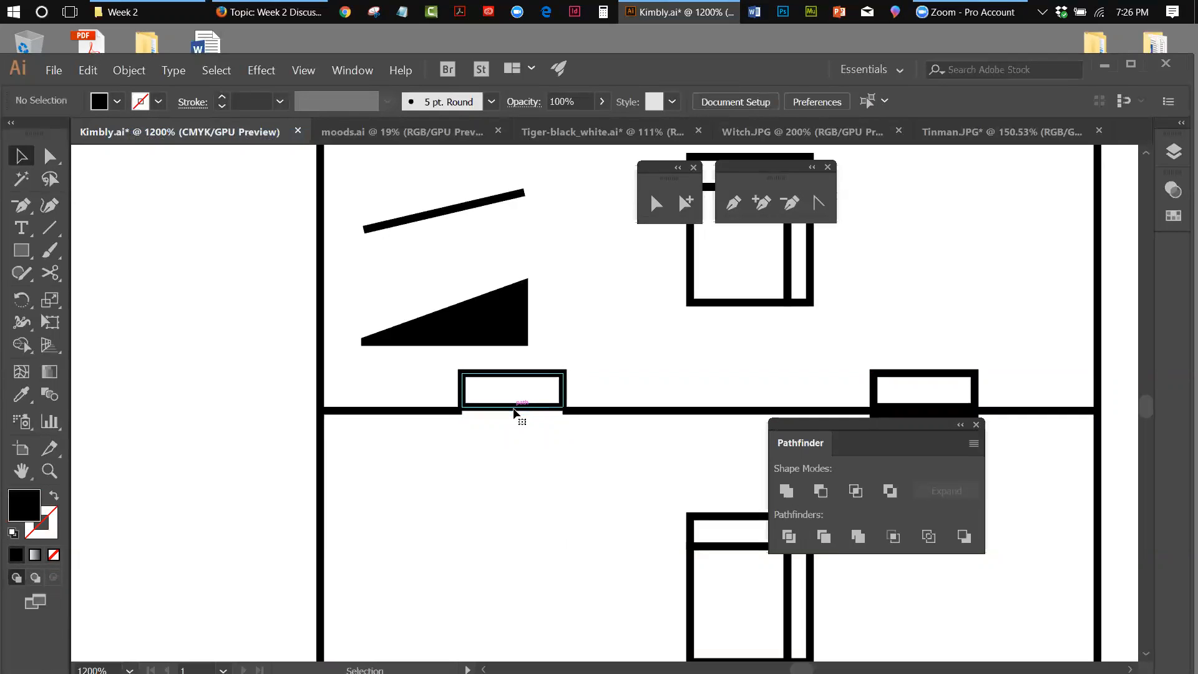
Stretch the bottom edge of the left small rectangle down with Free Transform to line up with the middle line.
click(513, 411)
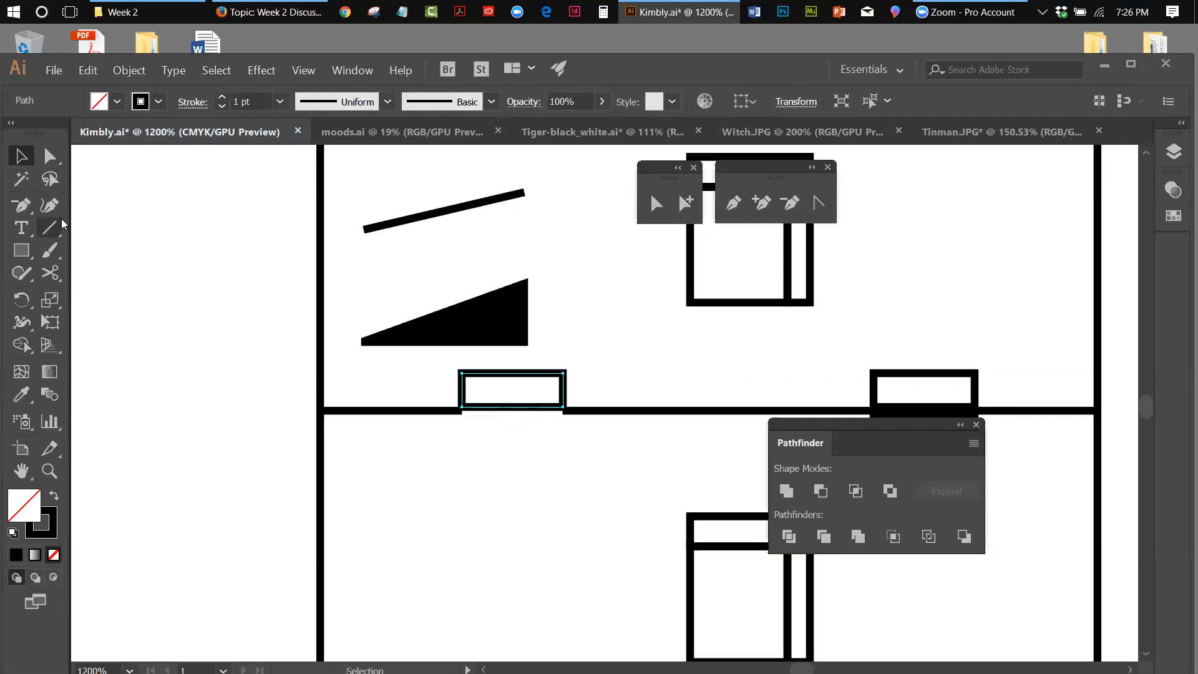
click(50, 322)
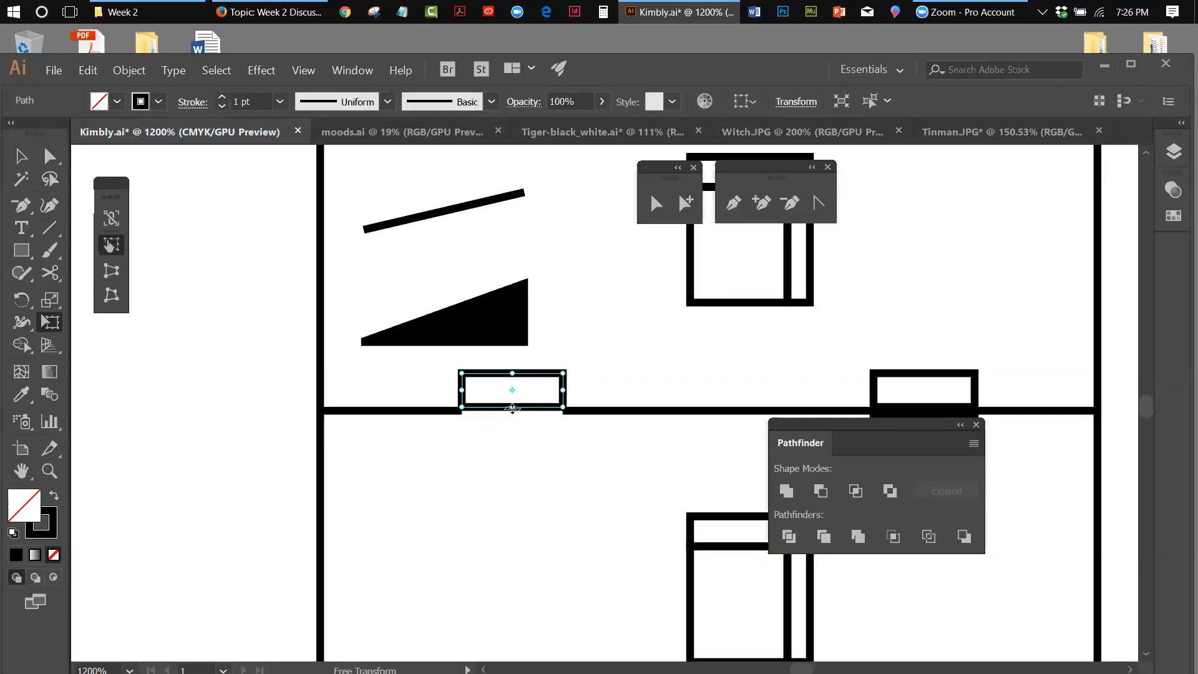
drag(512, 410, 511, 415)
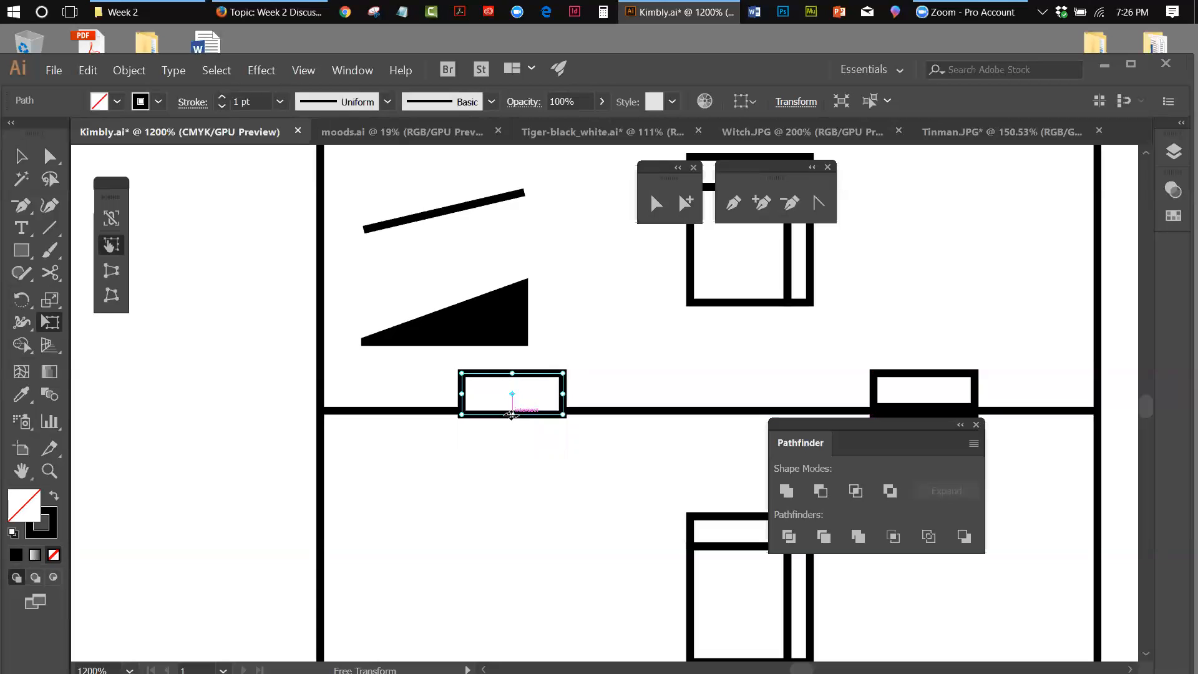
drag(511, 412, 511, 411)
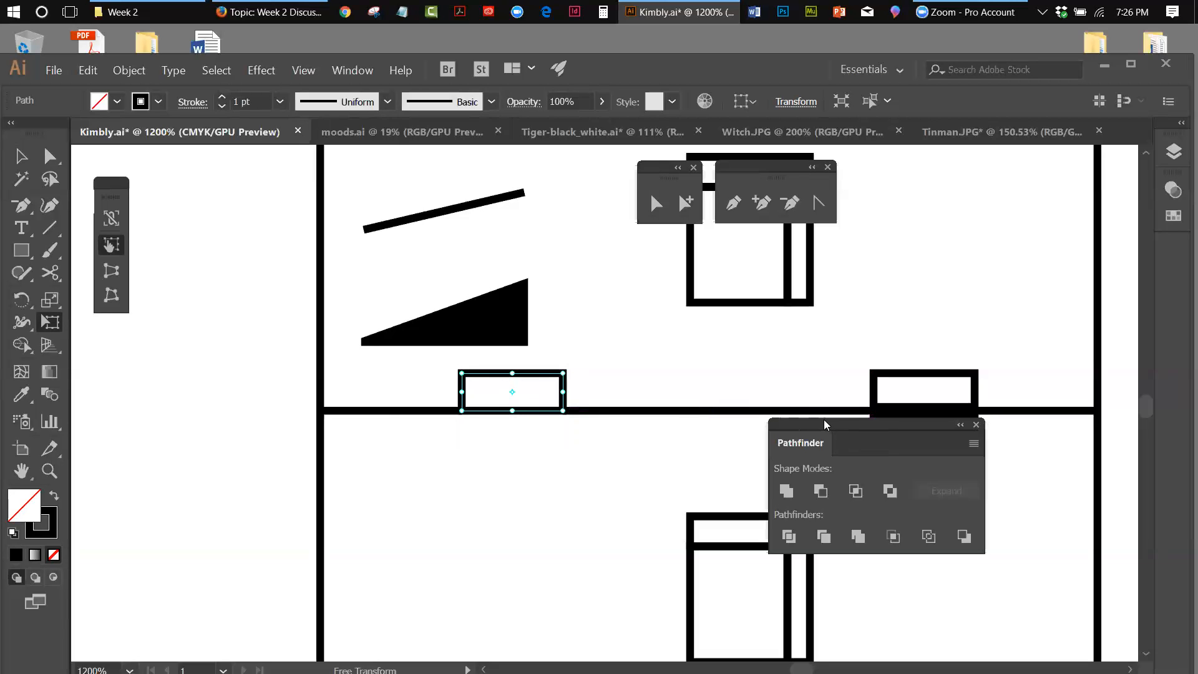
Uncover the right small rectangle, and delete its lower part and the middle line segment crossing it.
drag(828, 430, 973, 502)
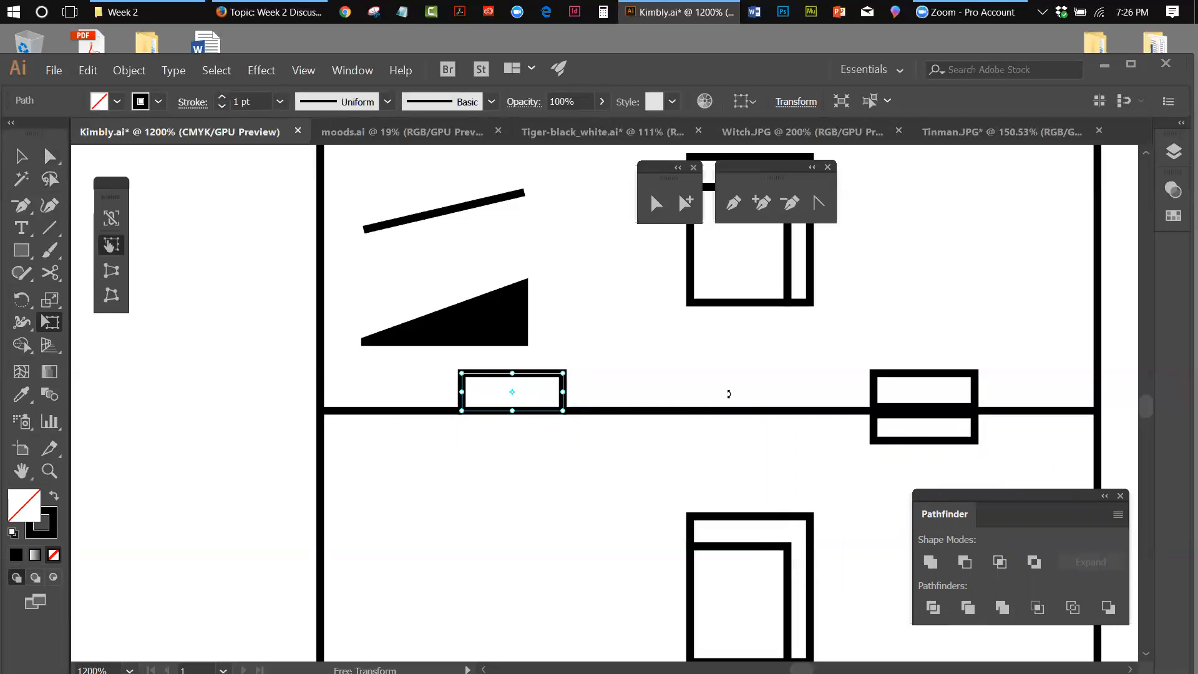
key(v)
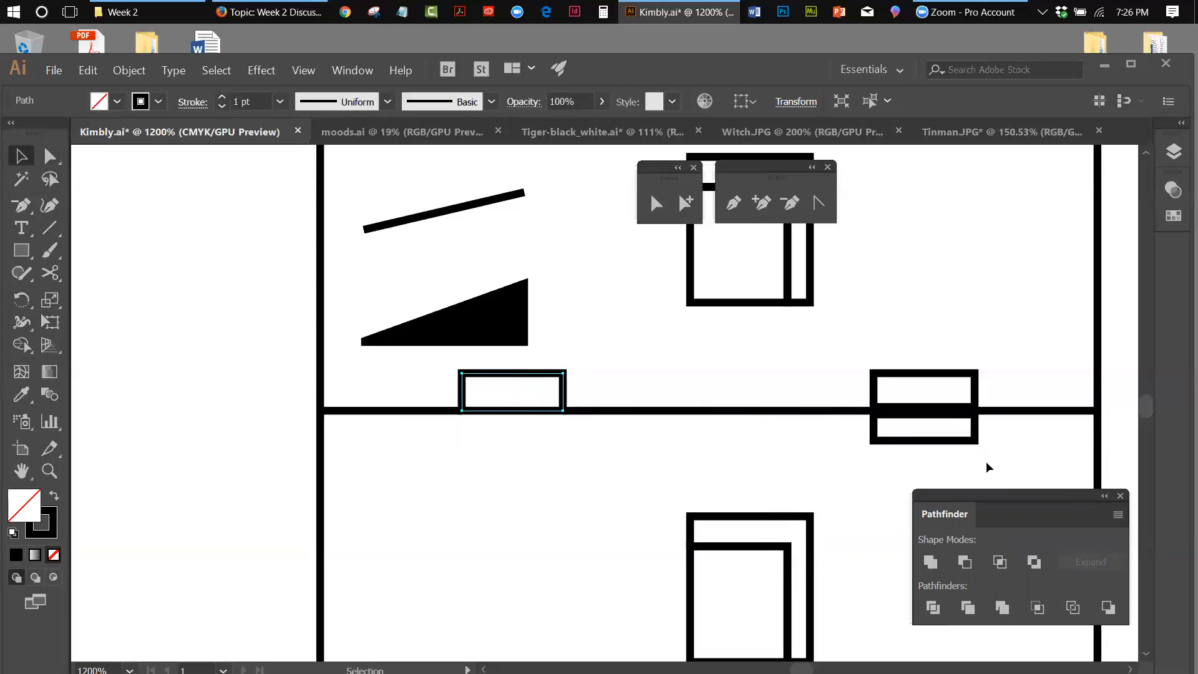
click(936, 443)
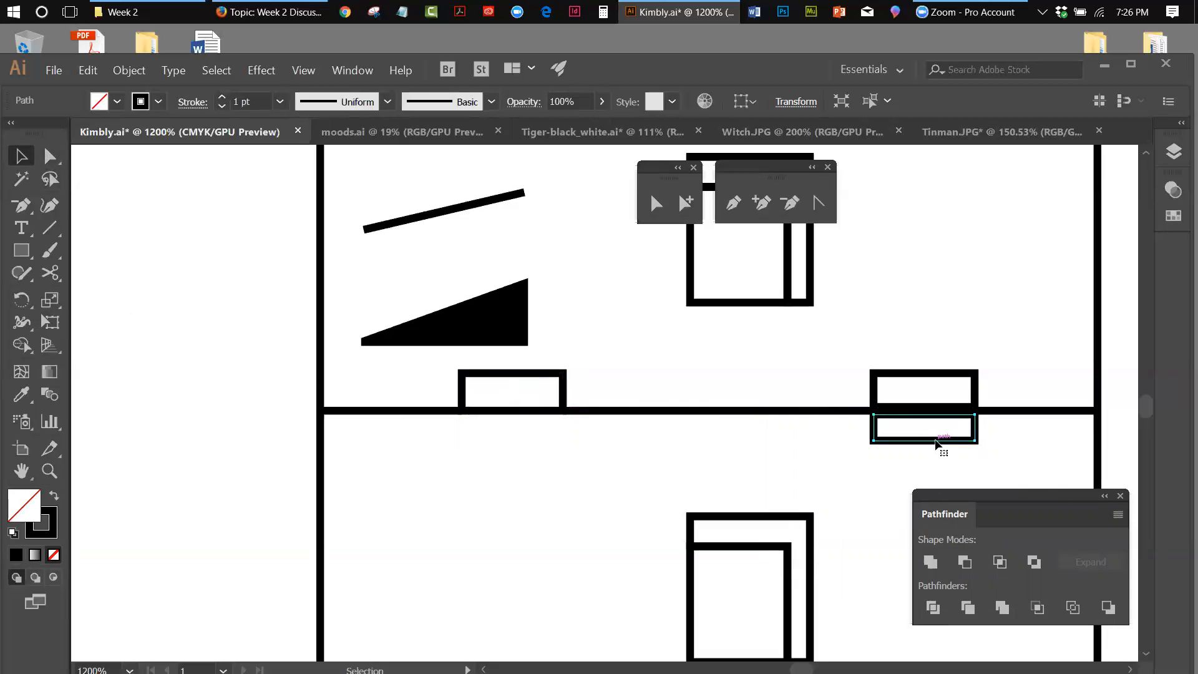
key(Delete)
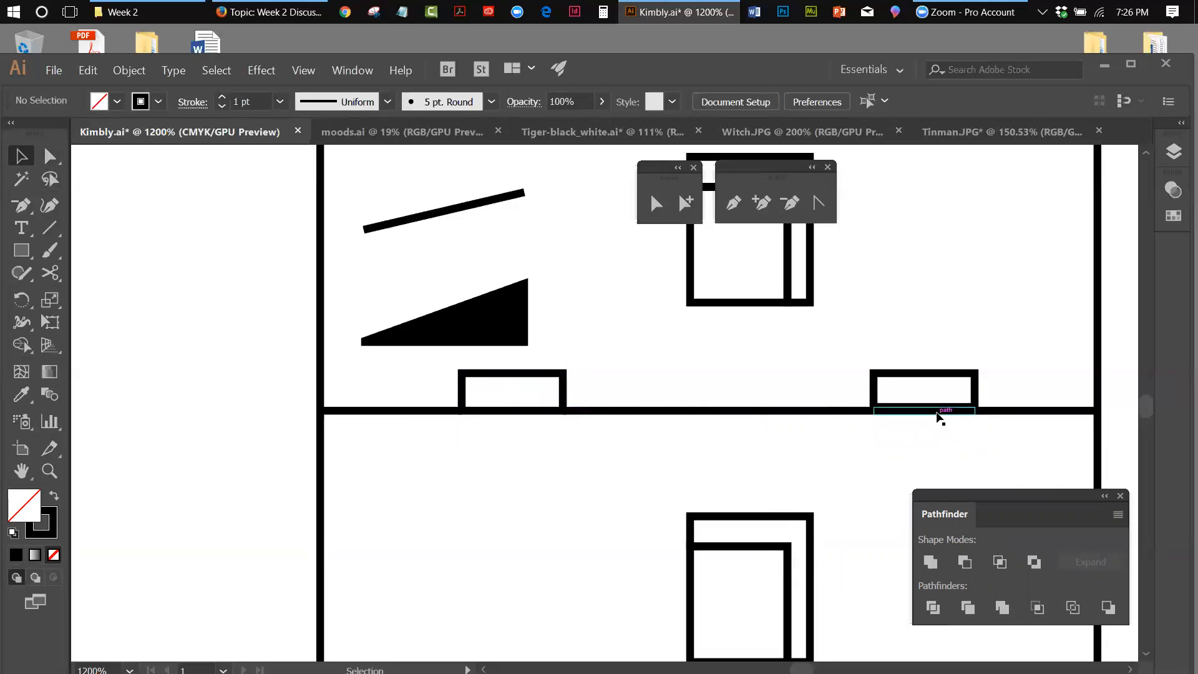
click(936, 428)
key(Delete)
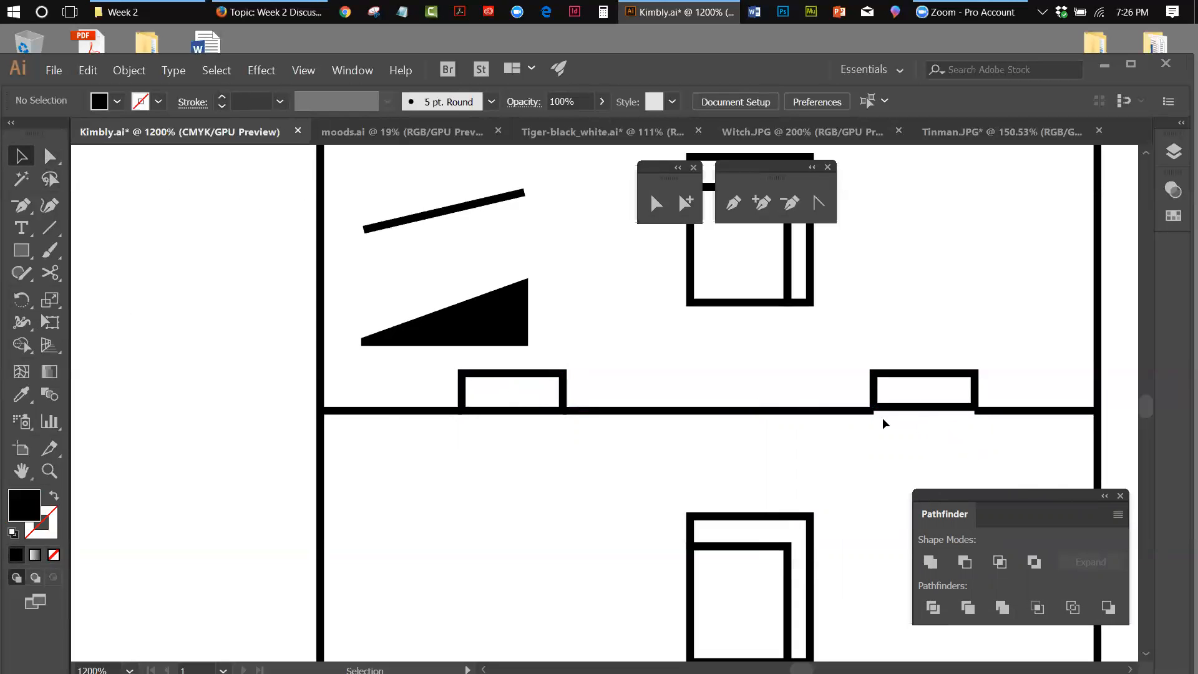
Move the right small rectangle down to overlap the gap in the middle line, keeping it selected.
click(911, 408)
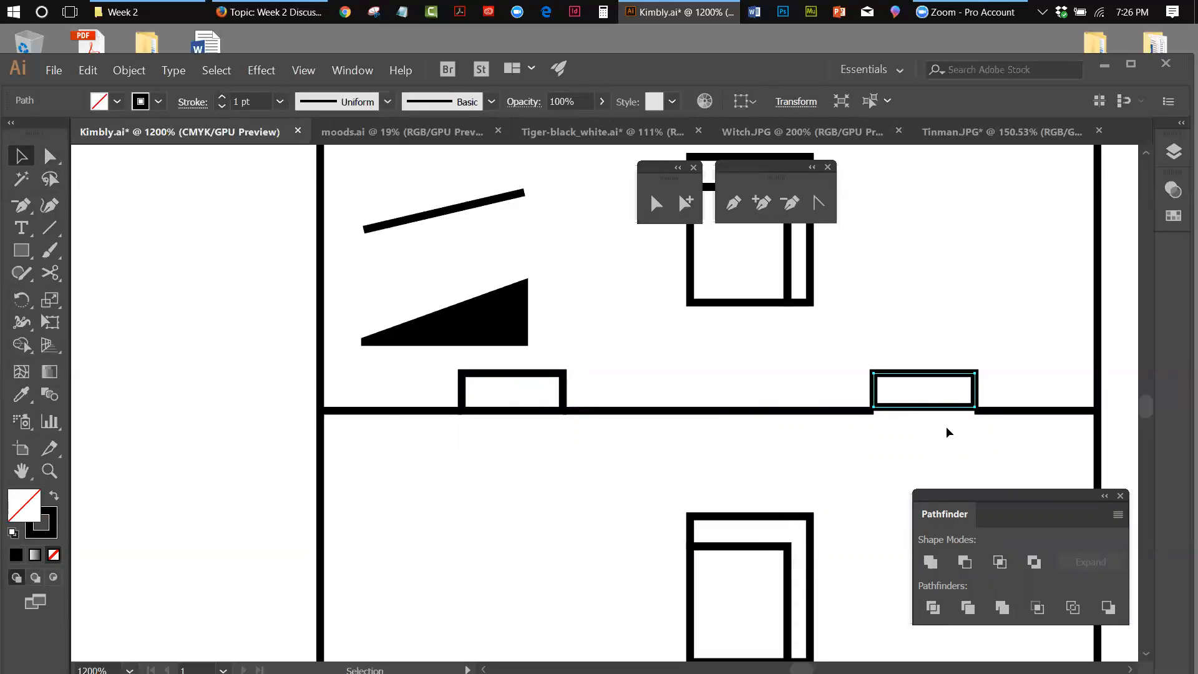
key(Down)
drag(918, 419, 914, 414)
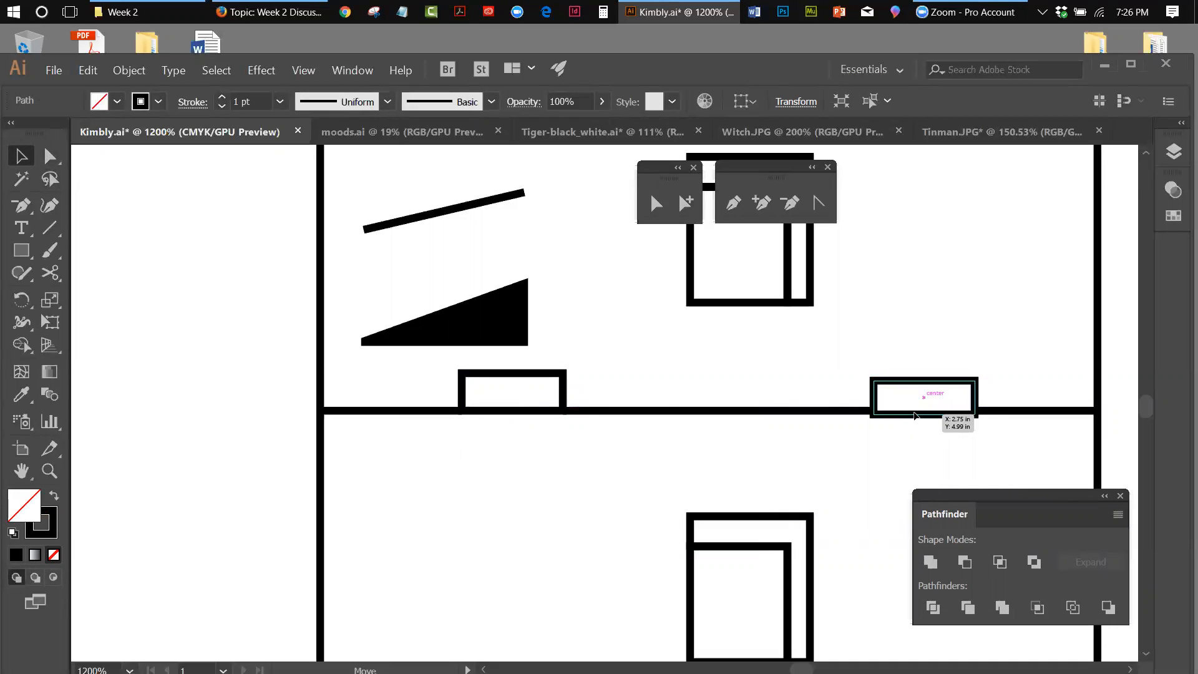
drag(915, 416, 917, 418)
click(917, 418)
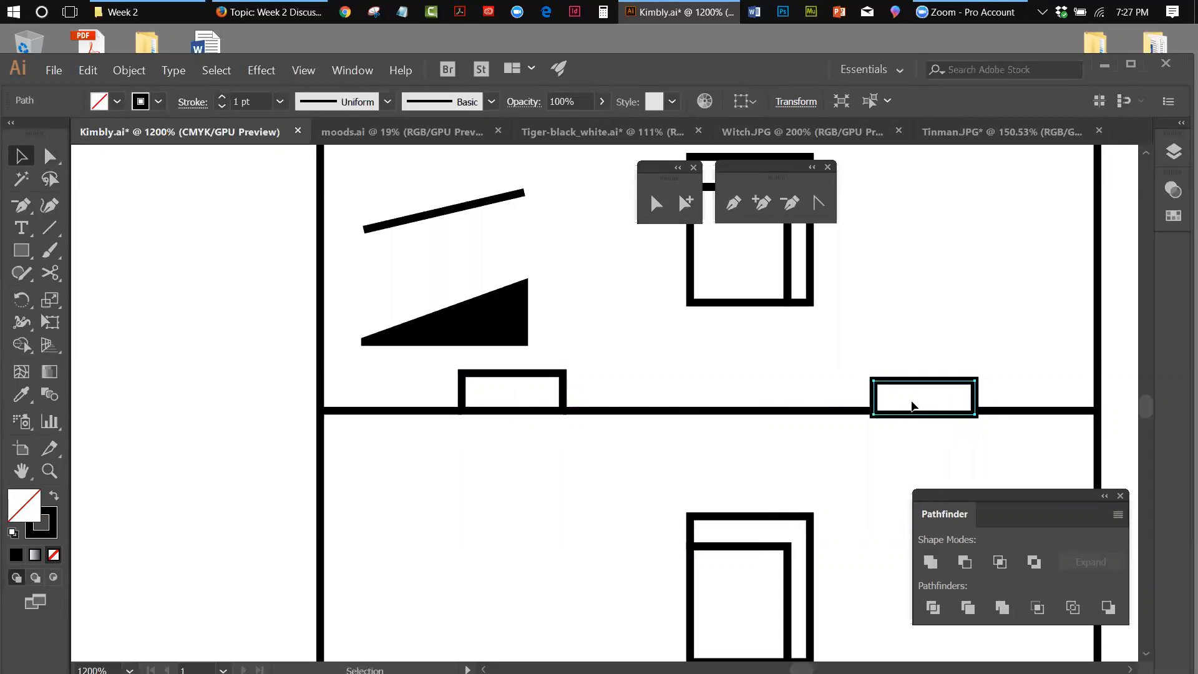
click(912, 402)
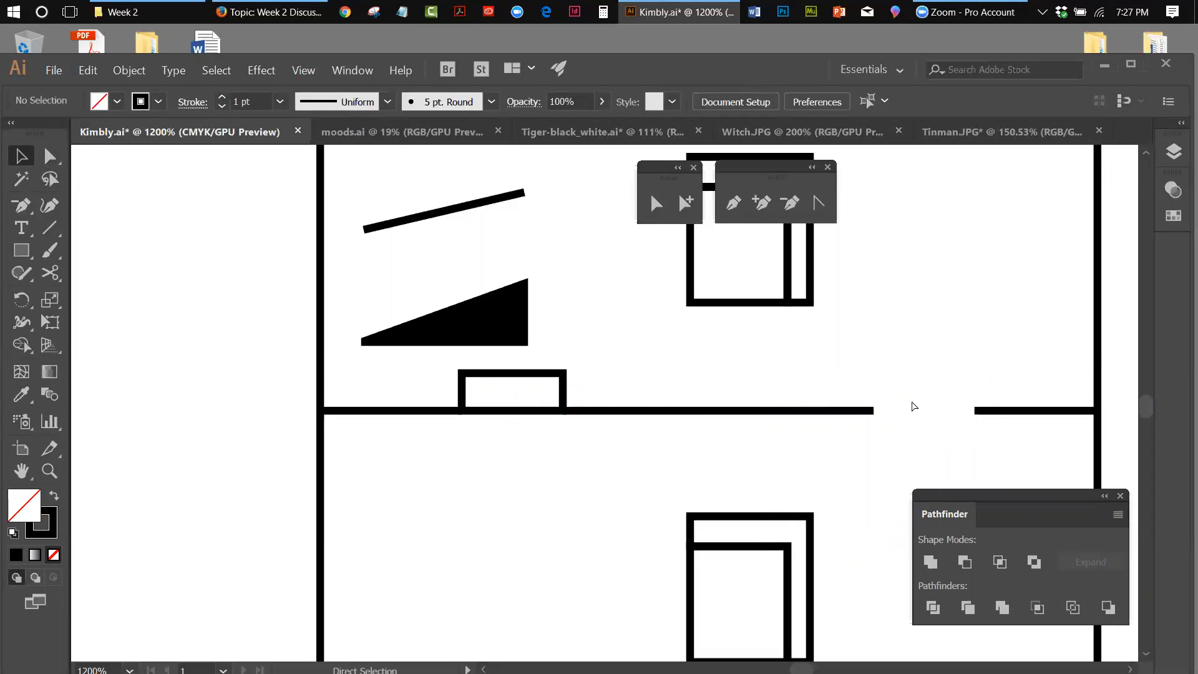
click(895, 377)
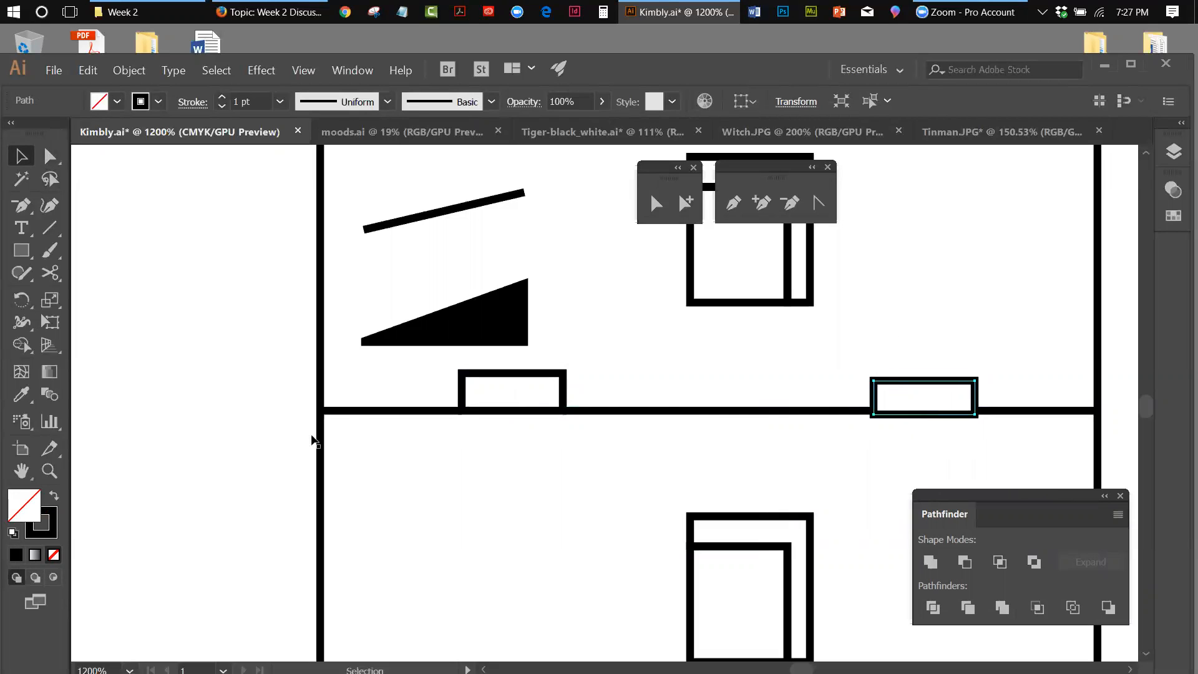
Move the right small rectangle up slightly so its bottom edge aligns with the middle line, and deselect it.
click(50, 472)
click(902, 390)
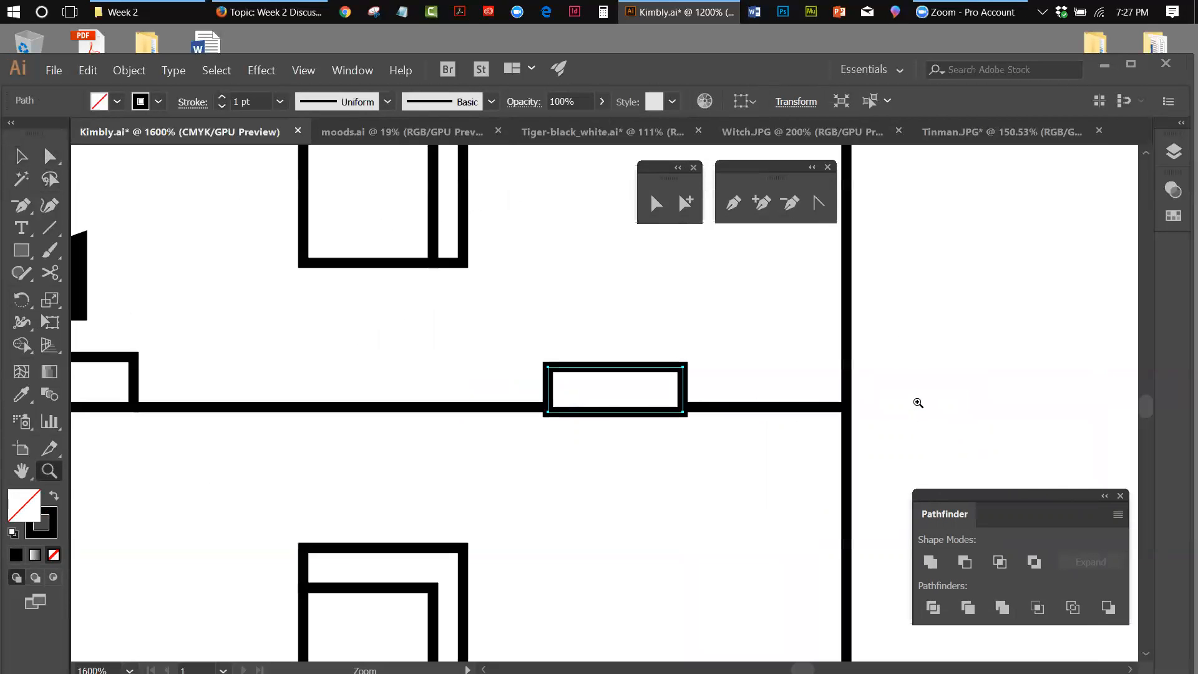
click(615, 406)
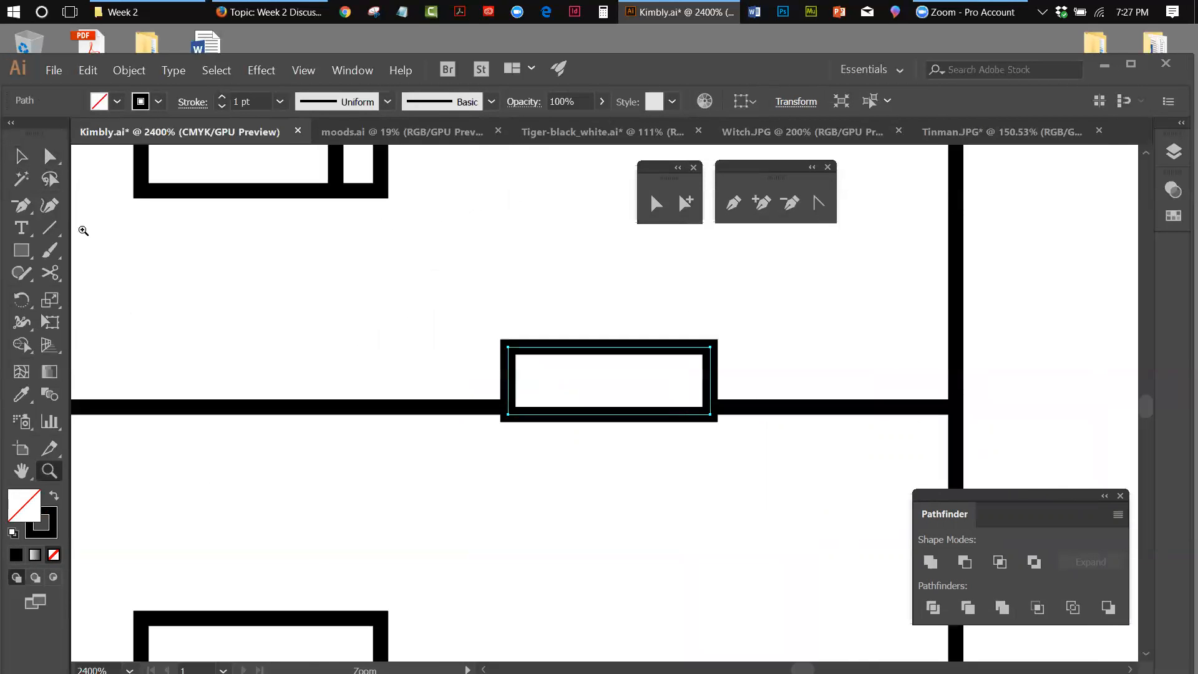
click(21, 154)
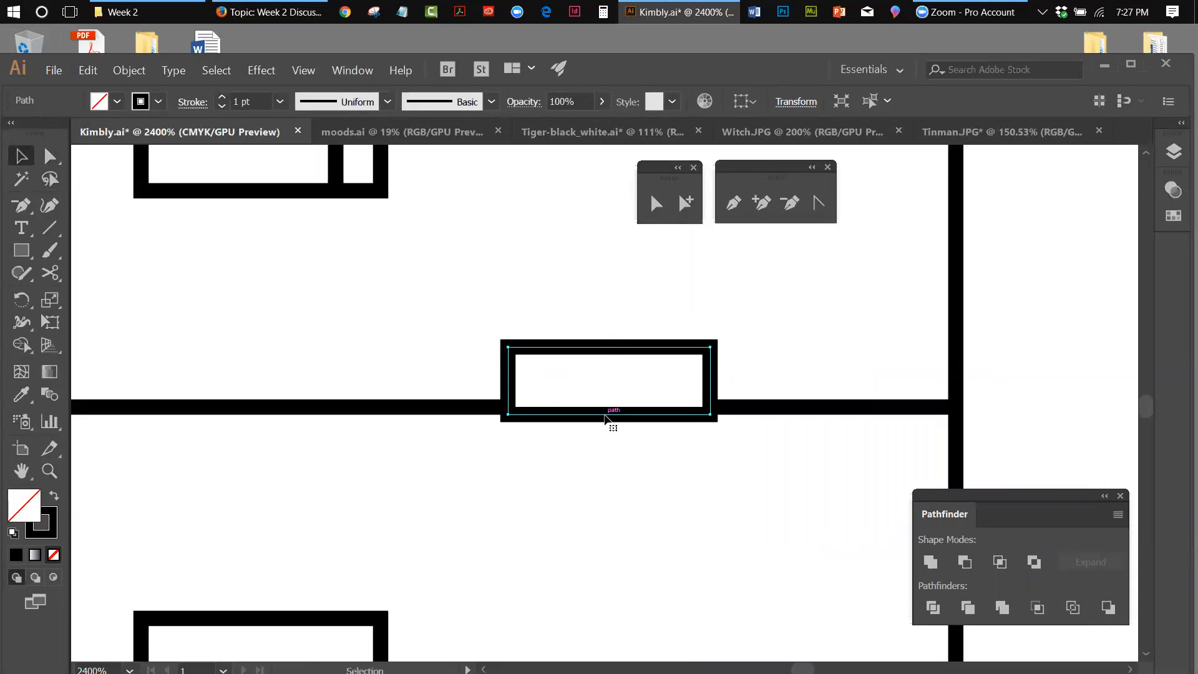
drag(605, 419, 605, 412)
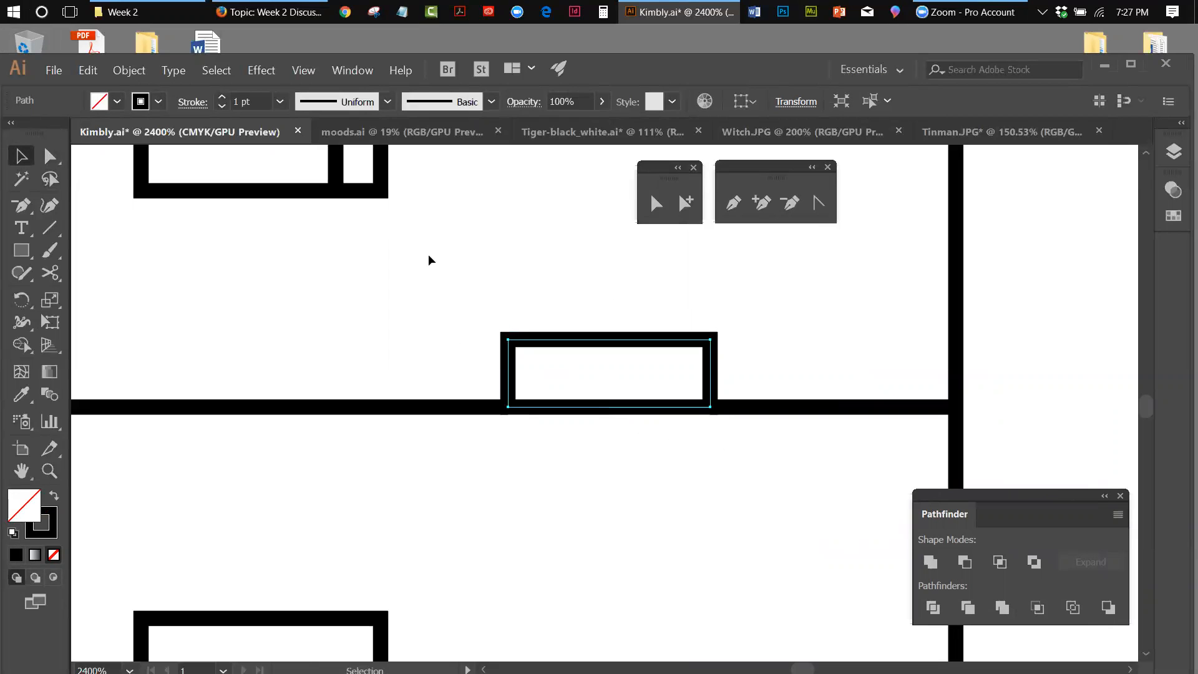
click(476, 351)
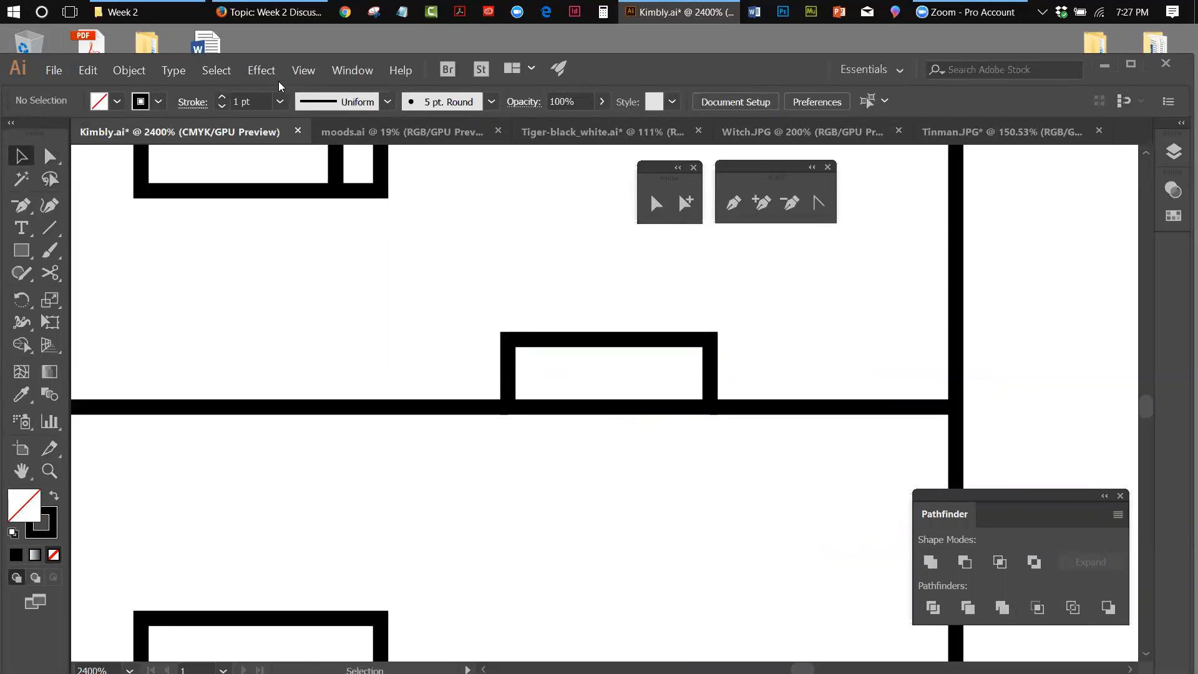
Cut the left small rectangle's path at both bottom corners with the Scissors tool.
click(302, 70)
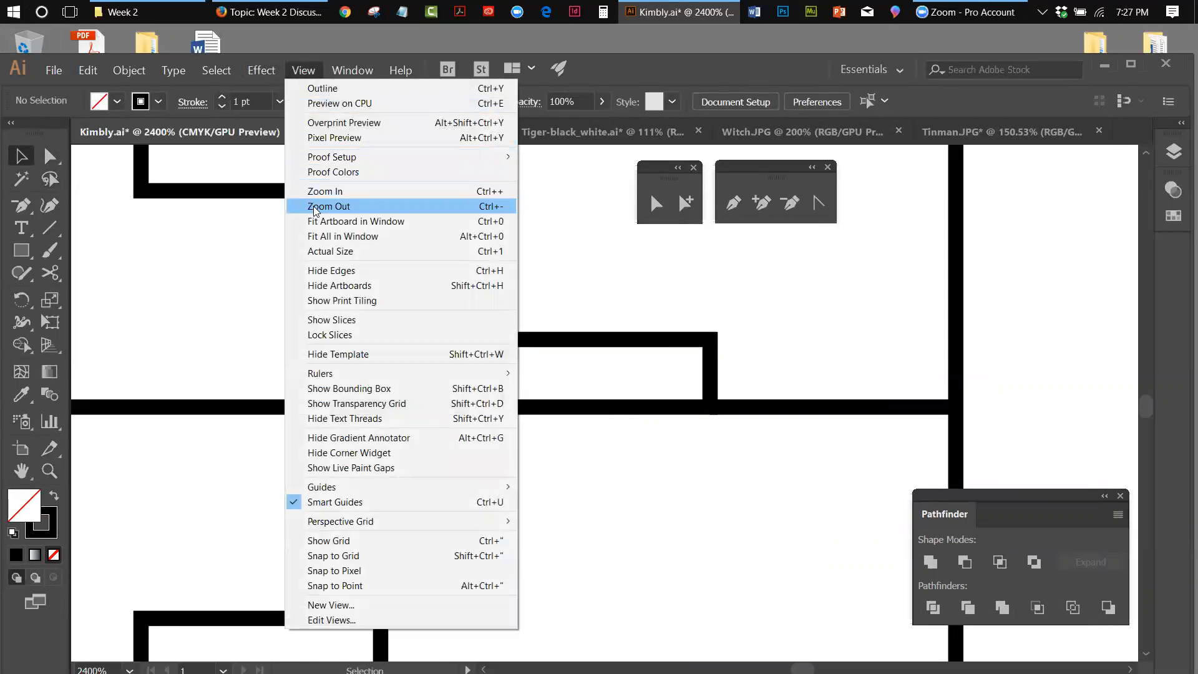
click(340, 207)
click(304, 70)
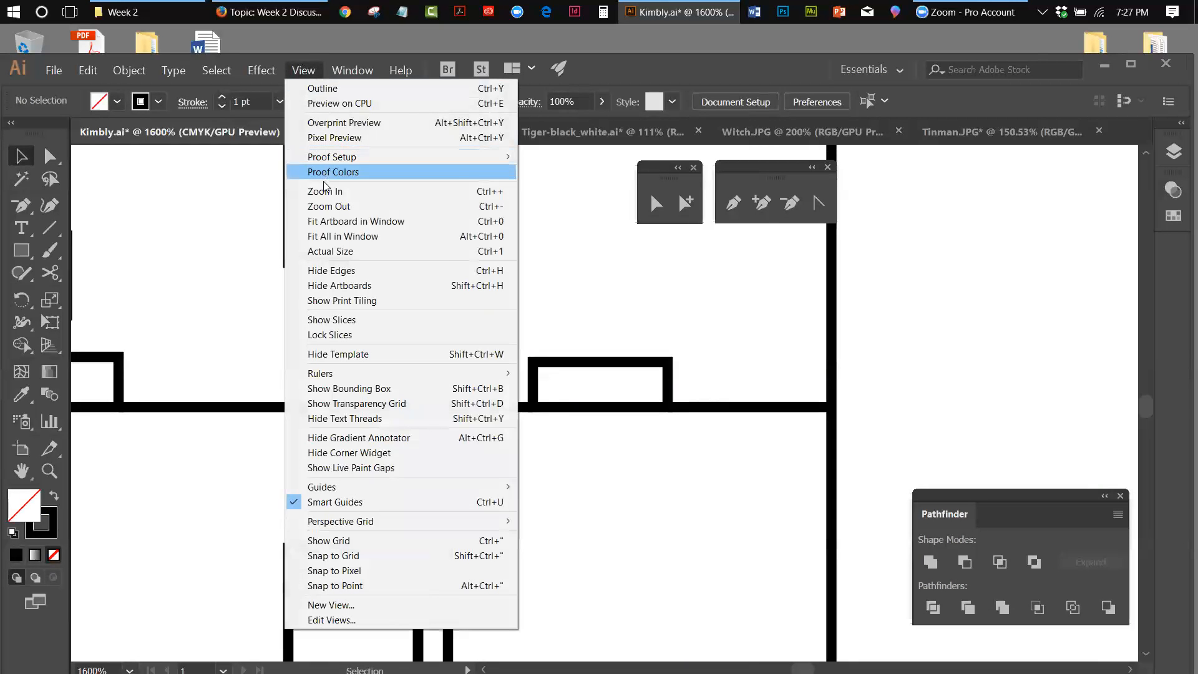
click(340, 206)
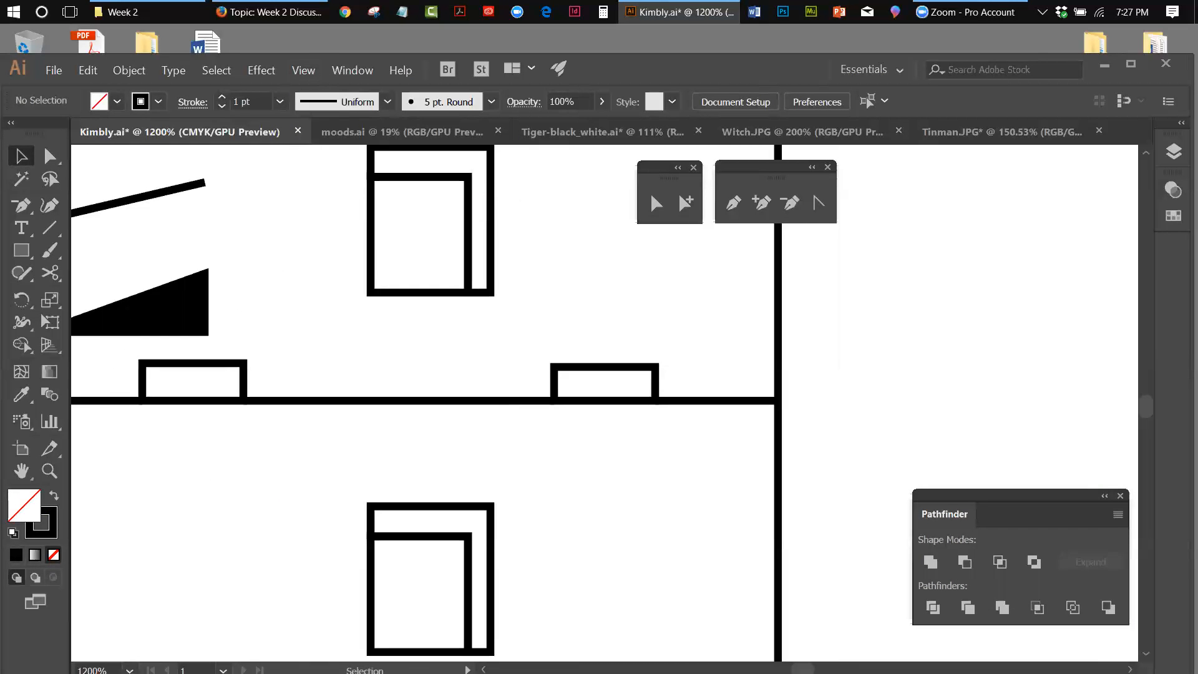
scroll(599, 400, left, 3)
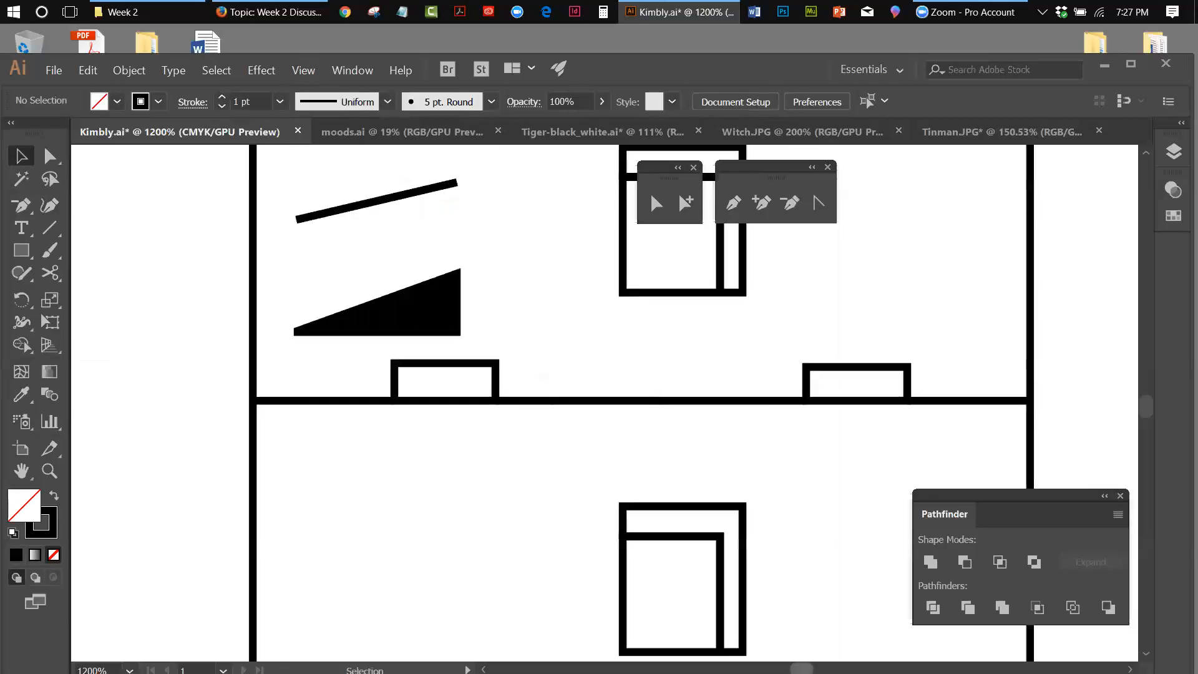
scroll(599, 400, right, 8)
scroll(599, 399, left, 3)
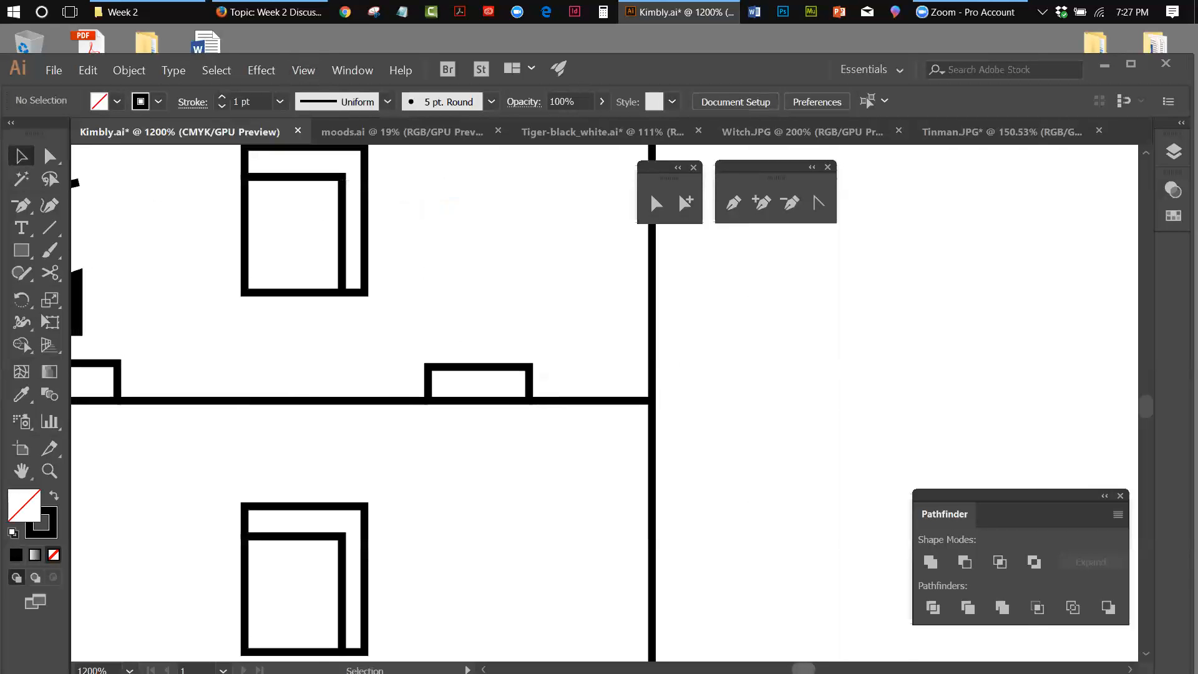
scroll(600, 399, left, 3)
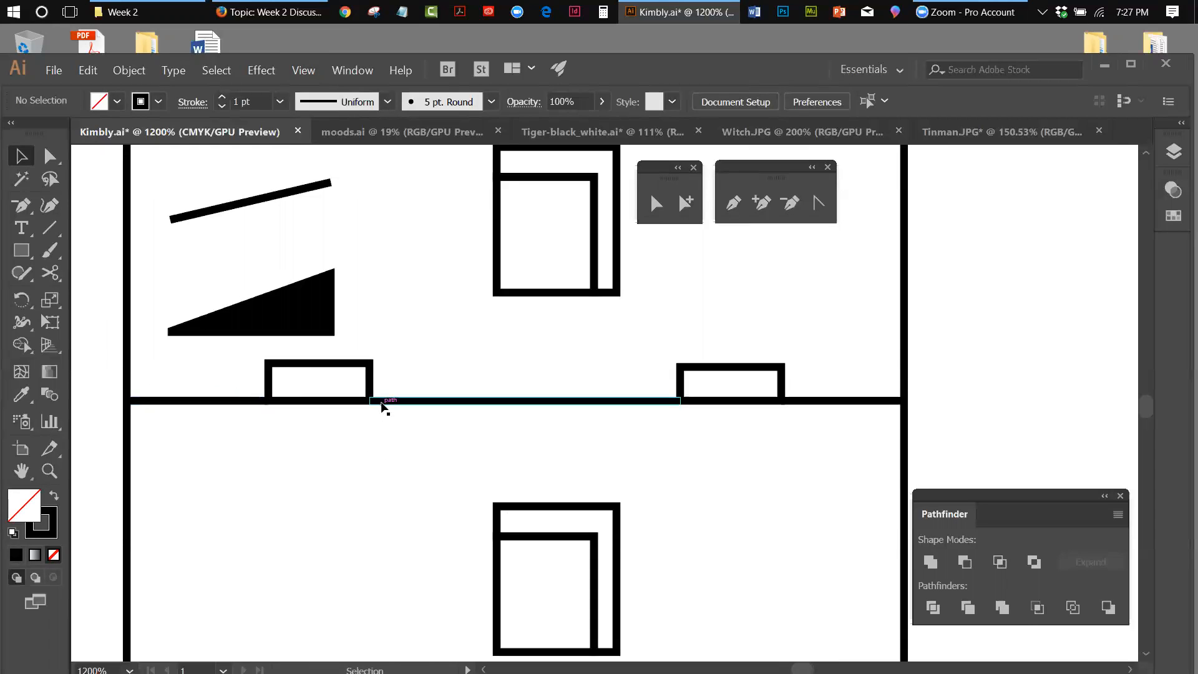
click(311, 403)
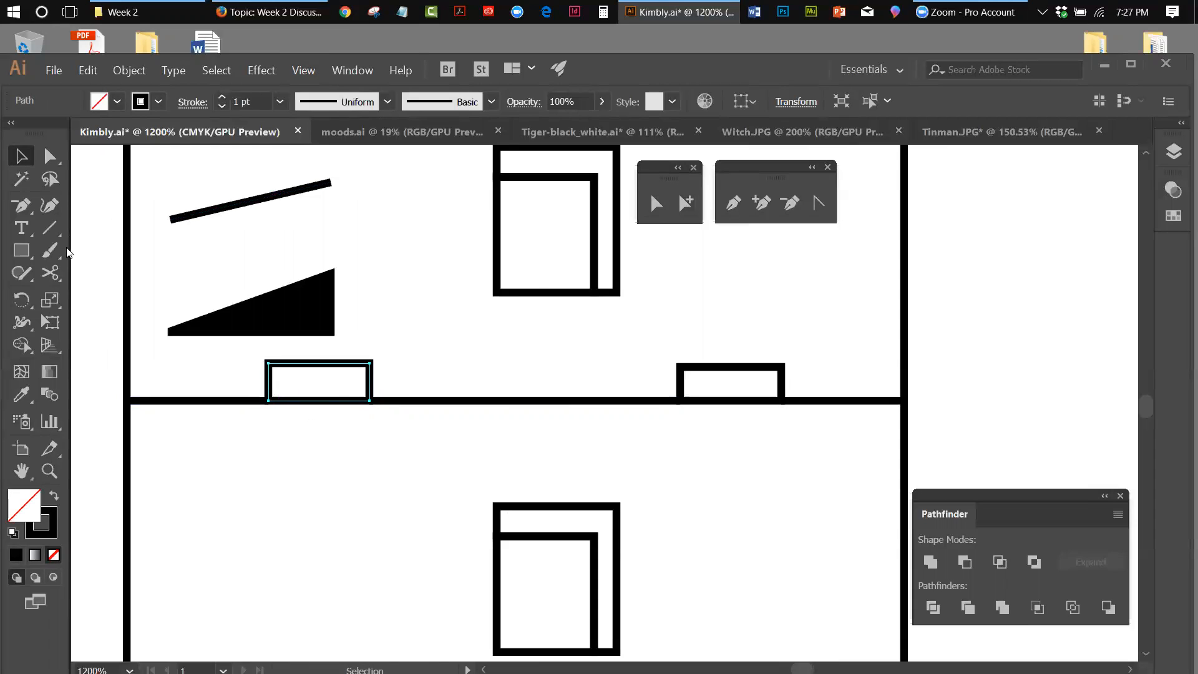
click(49, 274)
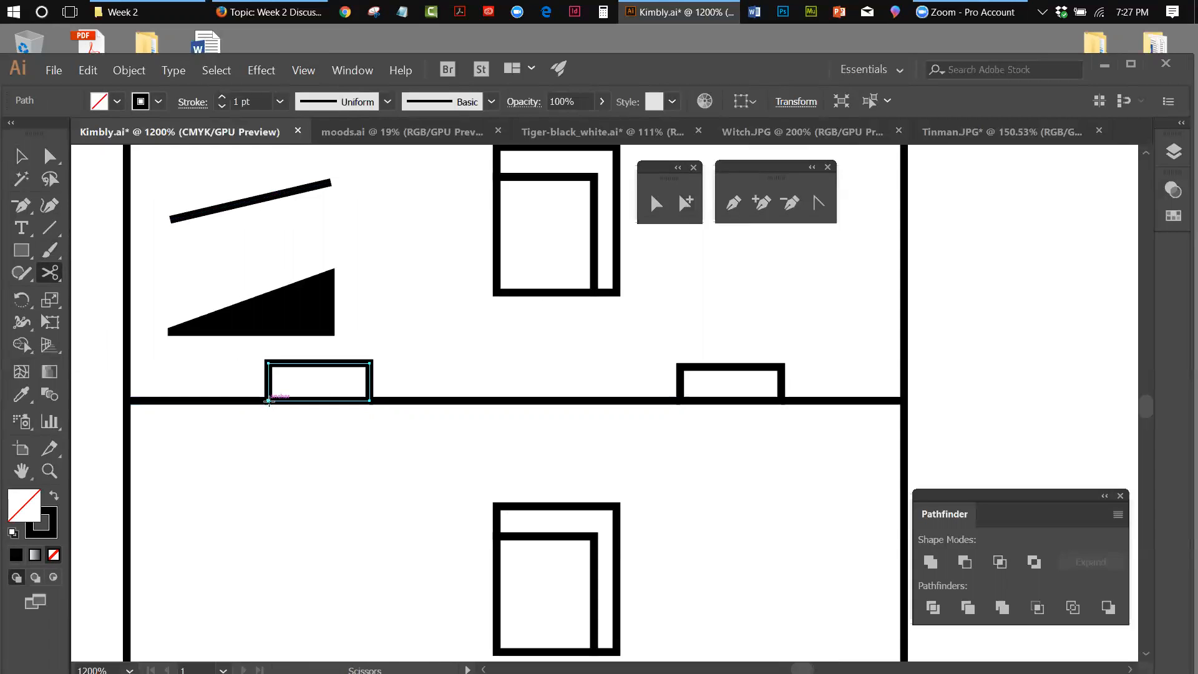
click(268, 401)
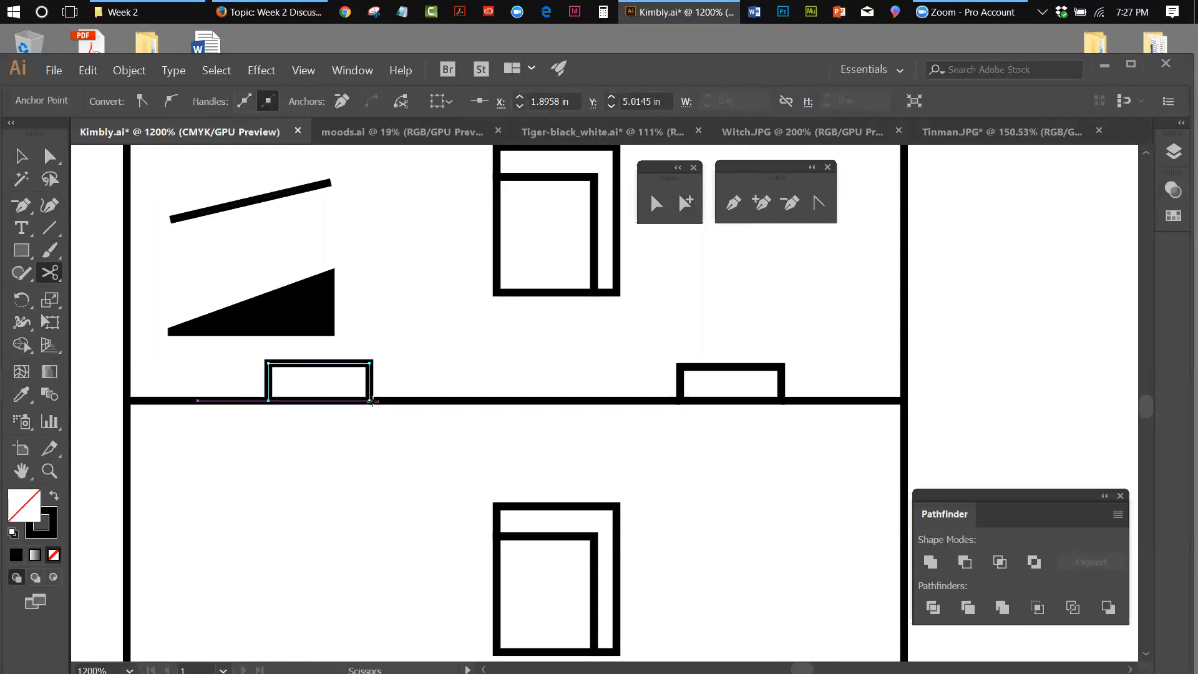
click(370, 401)
Delete the cut-off bottom segment of the left small rectangle.
click(21, 156)
click(297, 440)
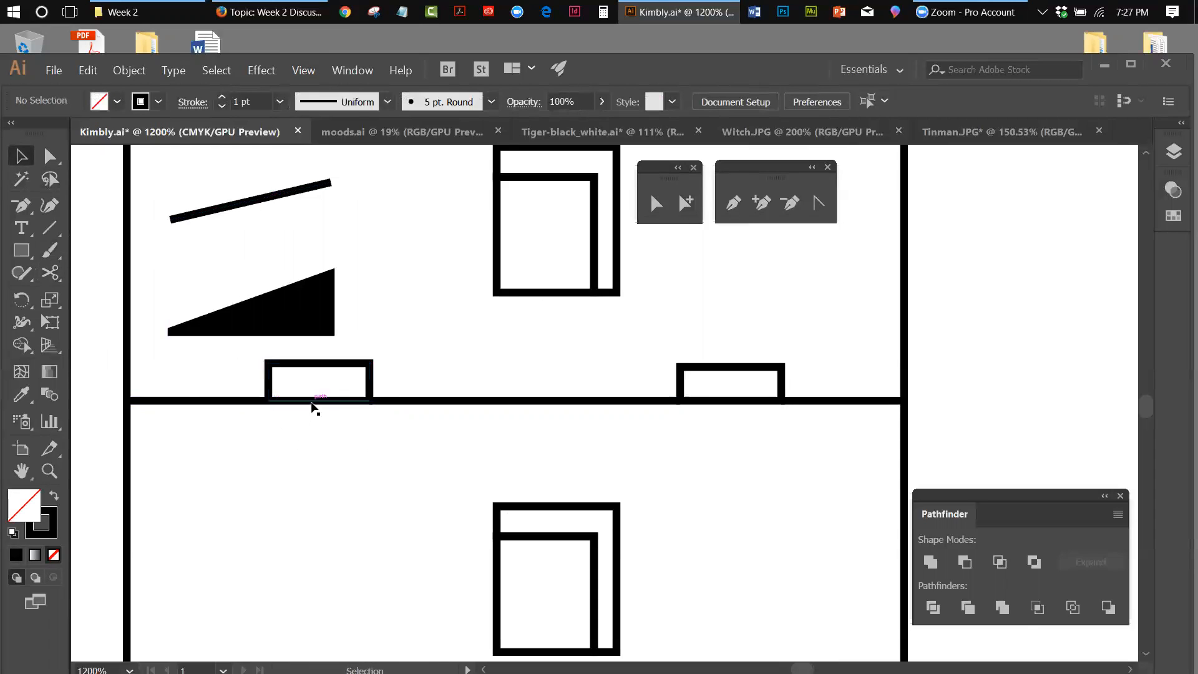
click(311, 402)
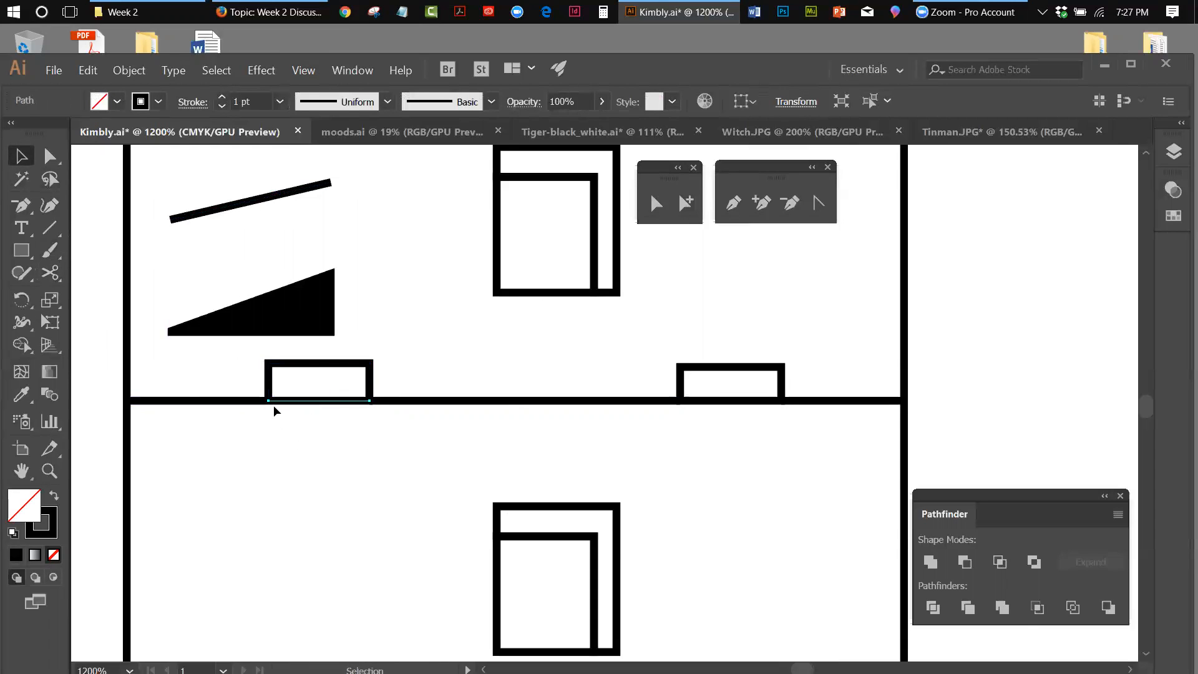
key(Delete)
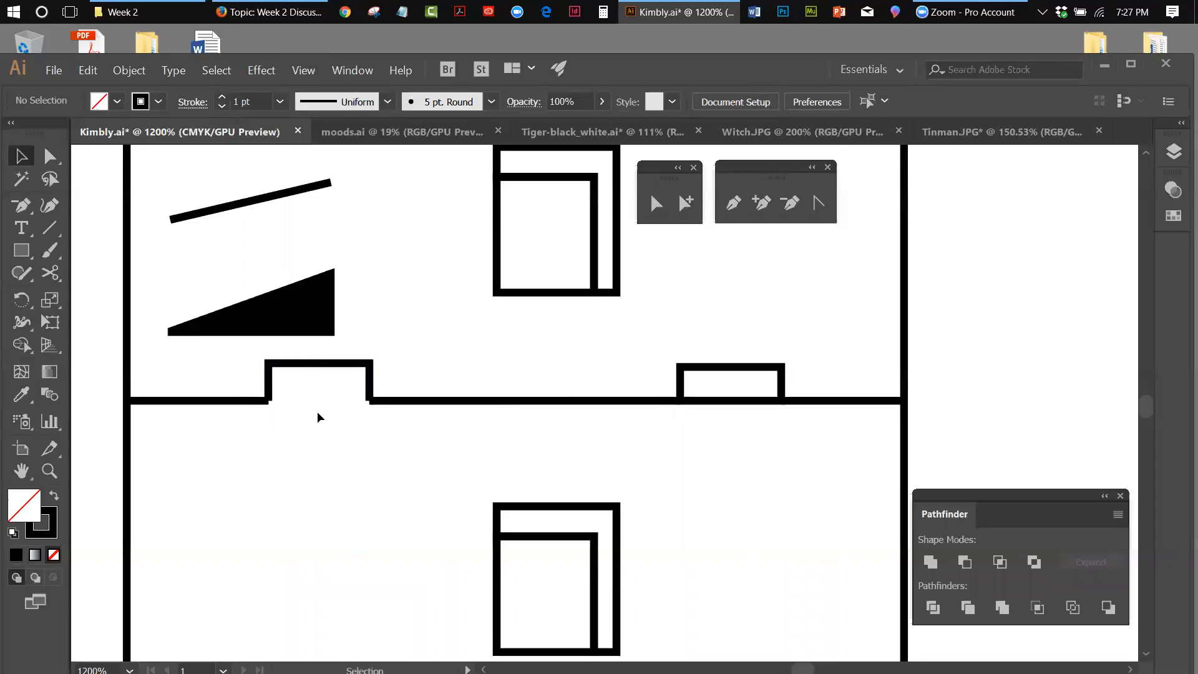
Cut the right small rectangle at both bottom corners with the Scissors tool and delete its bottom segment.
click(728, 403)
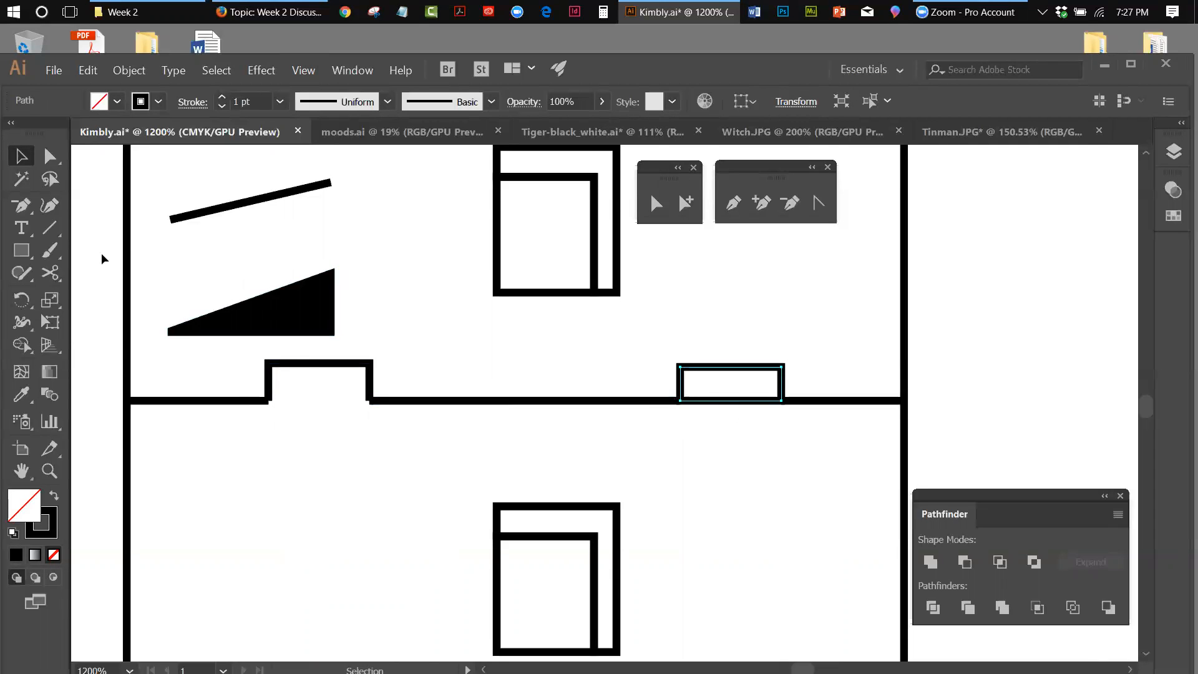
click(50, 273)
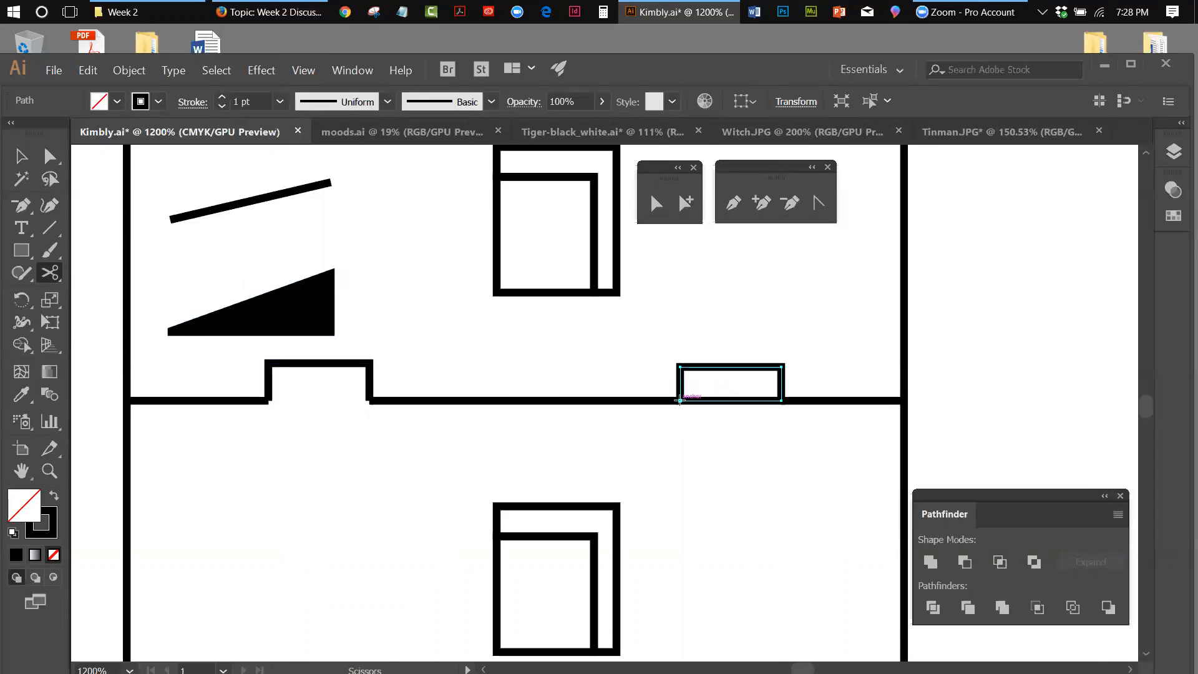
click(679, 400)
click(781, 401)
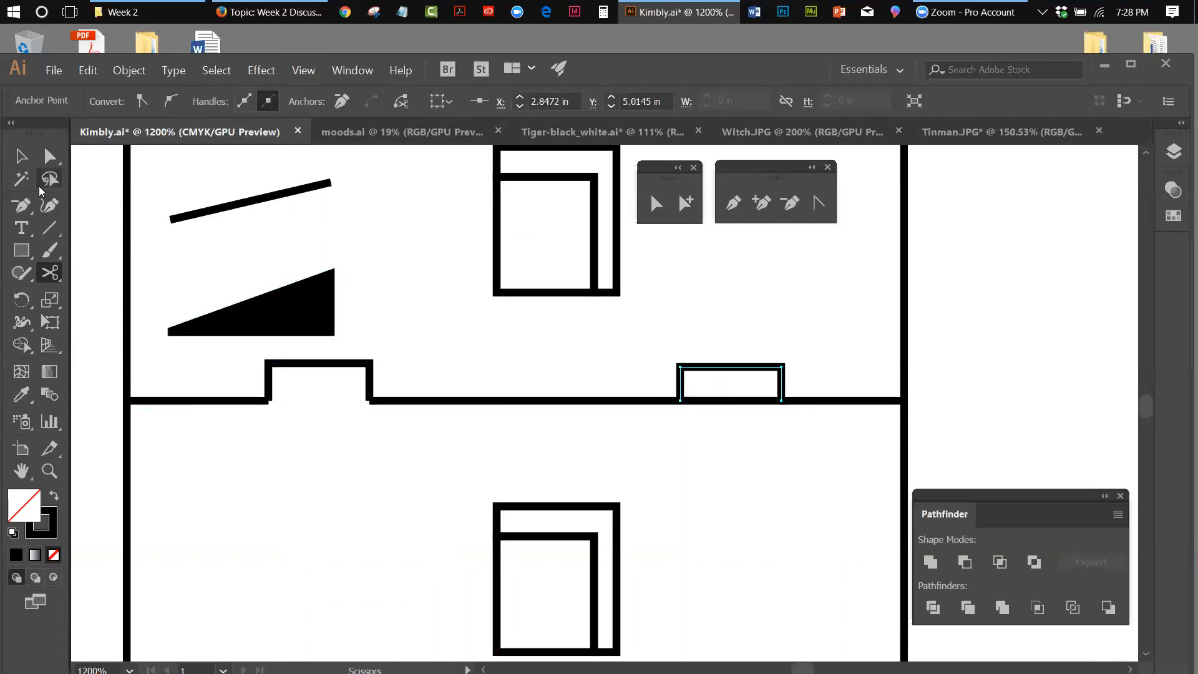
key(v)
click(737, 473)
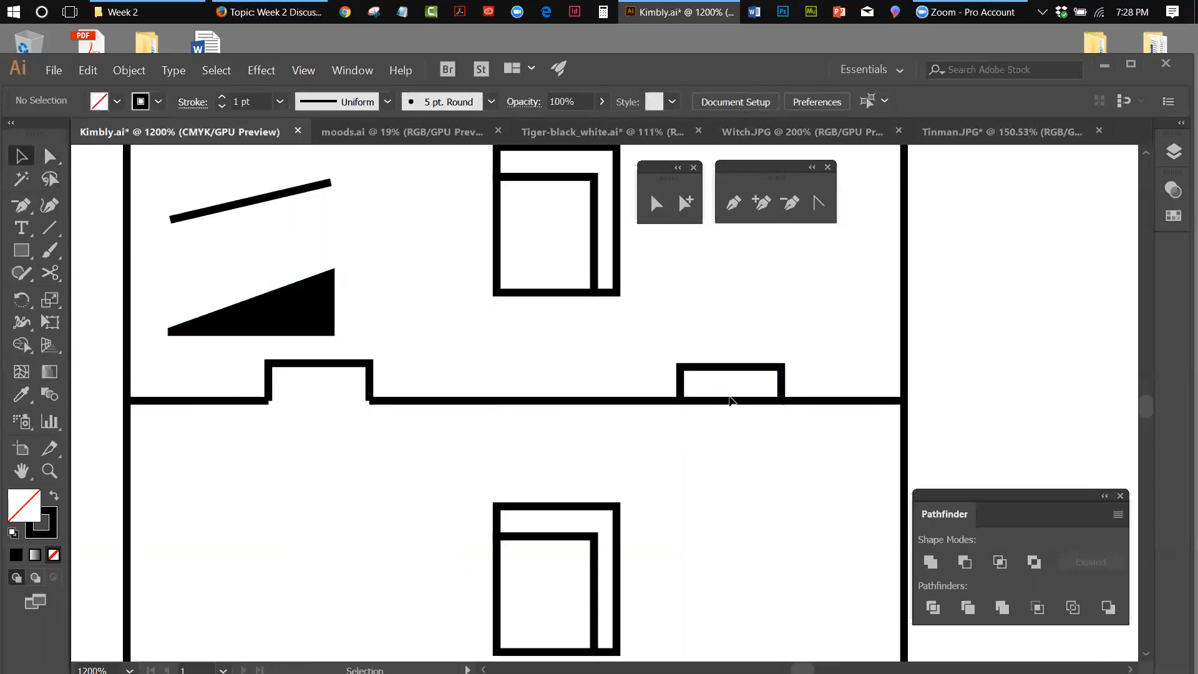
click(731, 402)
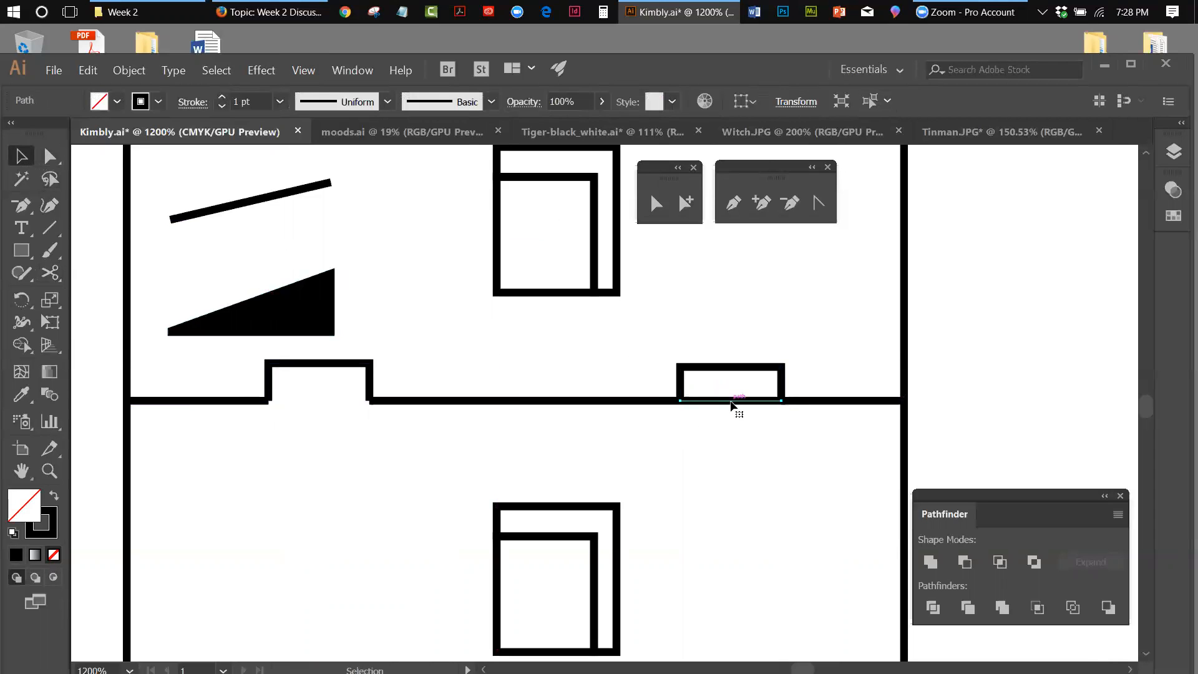
key(Delete)
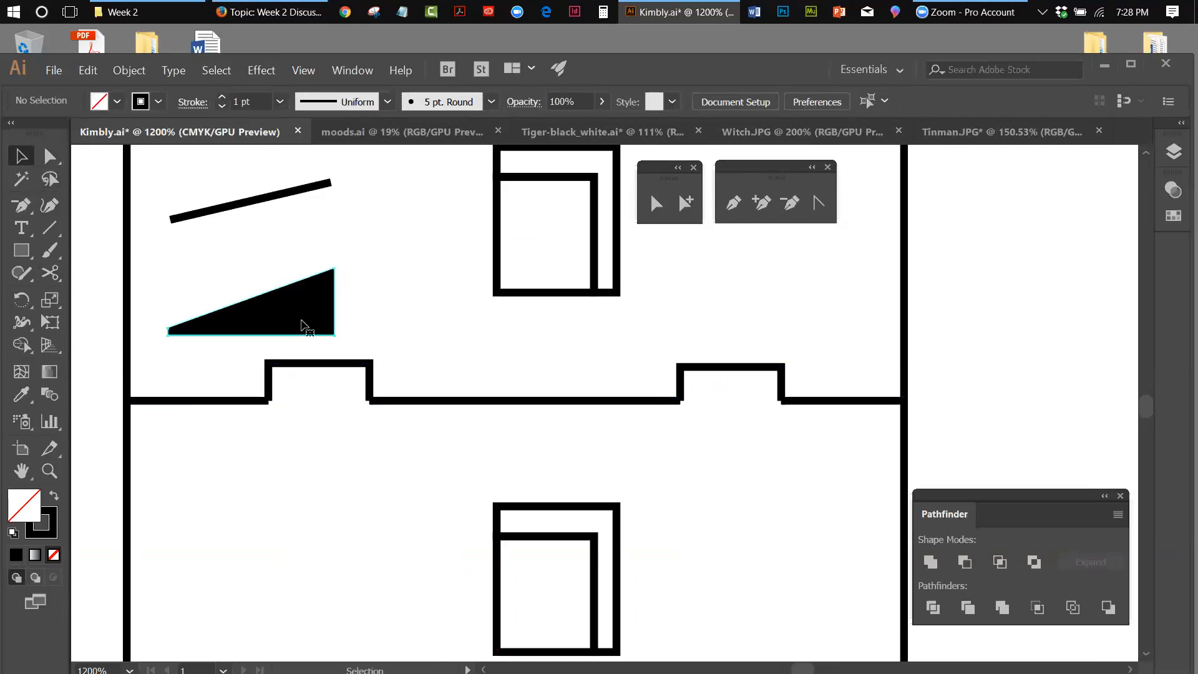
Delete the filled black wedge and the slanted line above the left small rectangle.
click(301, 321)
key(Delete)
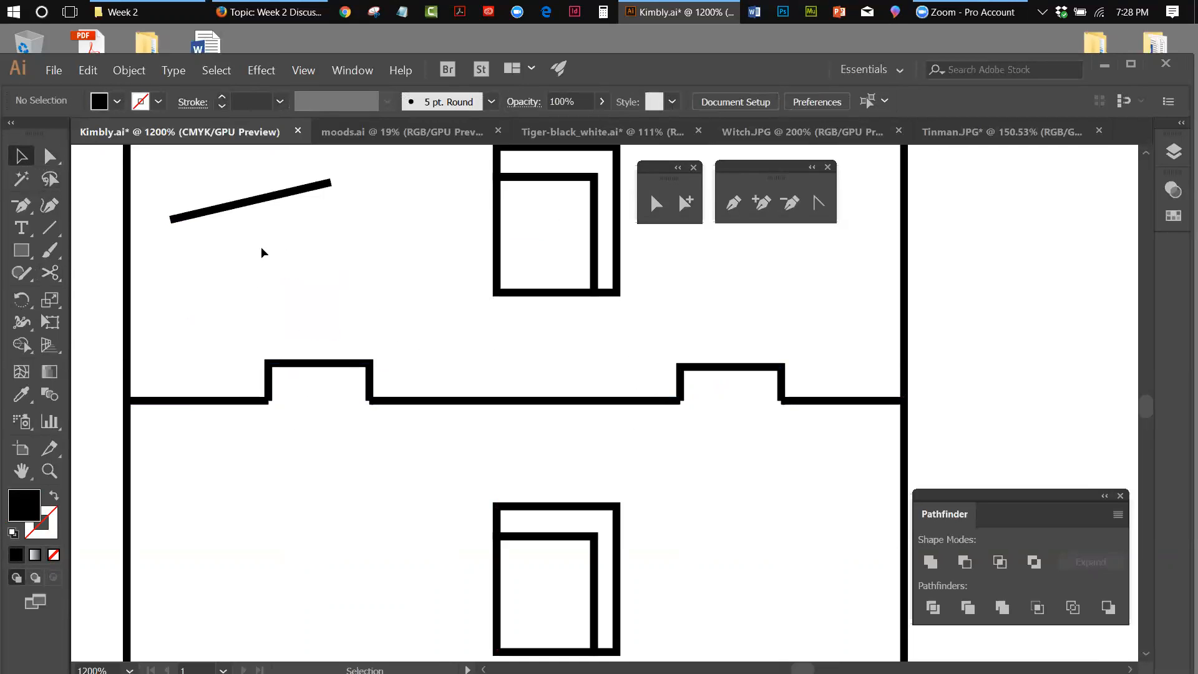
click(258, 201)
key(Delete)
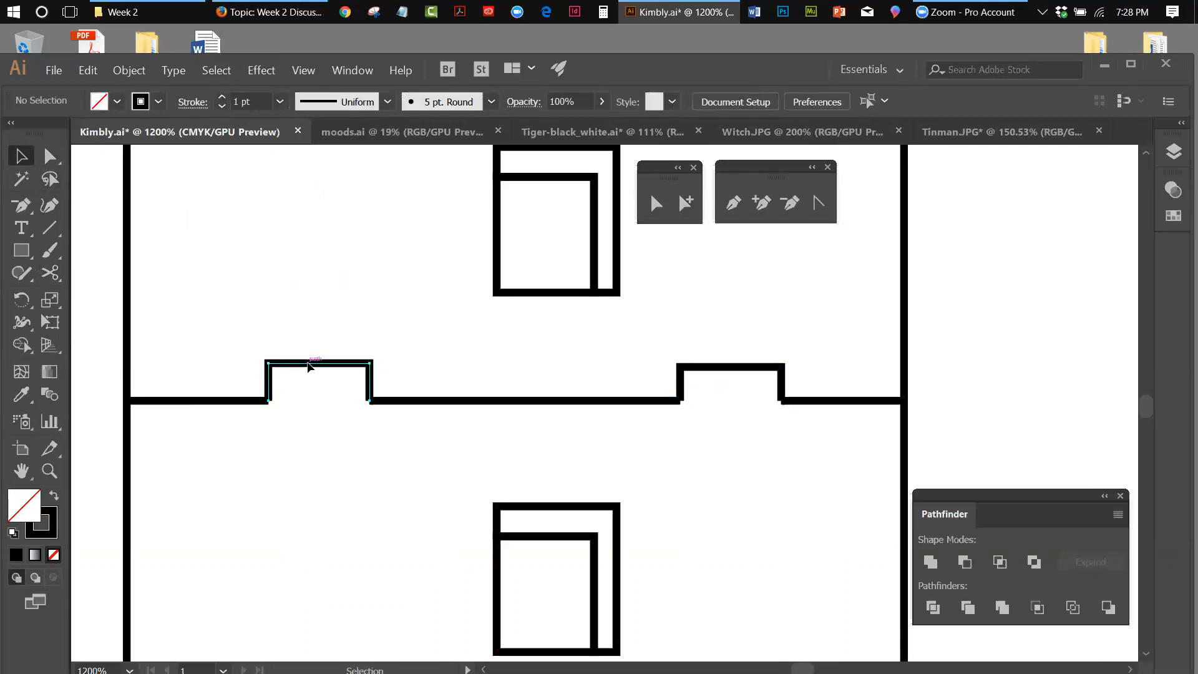
Shift the open-bottomed left rectangle down slightly with Direct Selection so its ends meet the middle line's lower edge.
drag(308, 369, 308, 324)
key(ctrl+z)
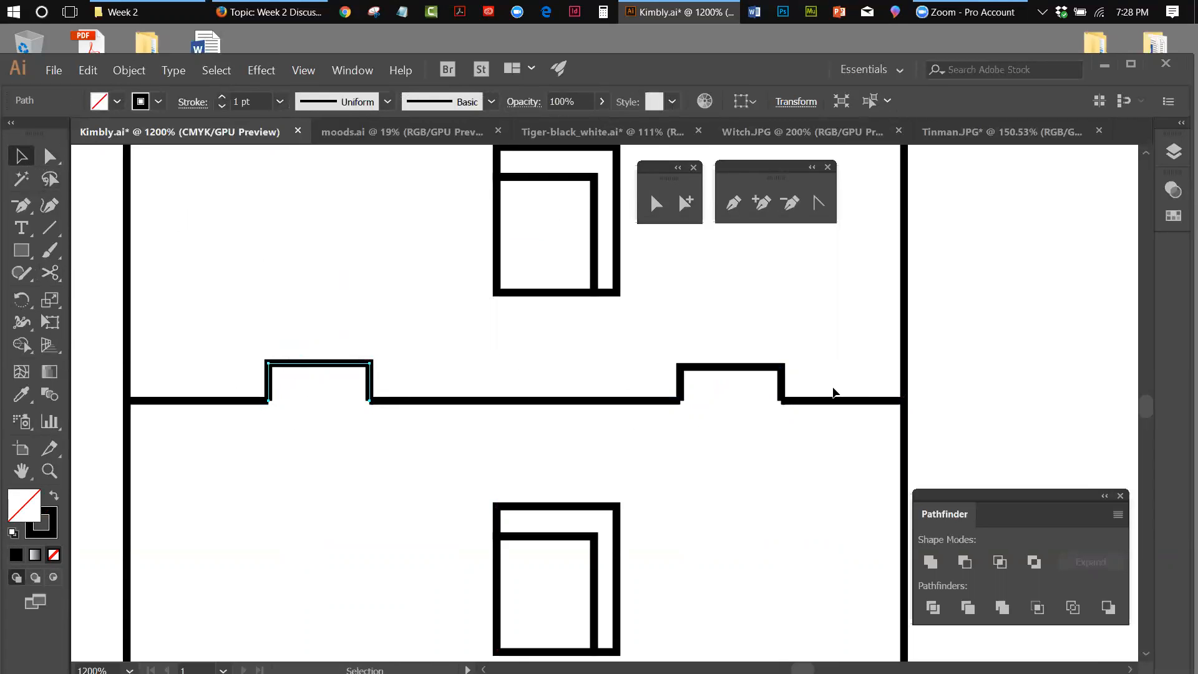
click(49, 473)
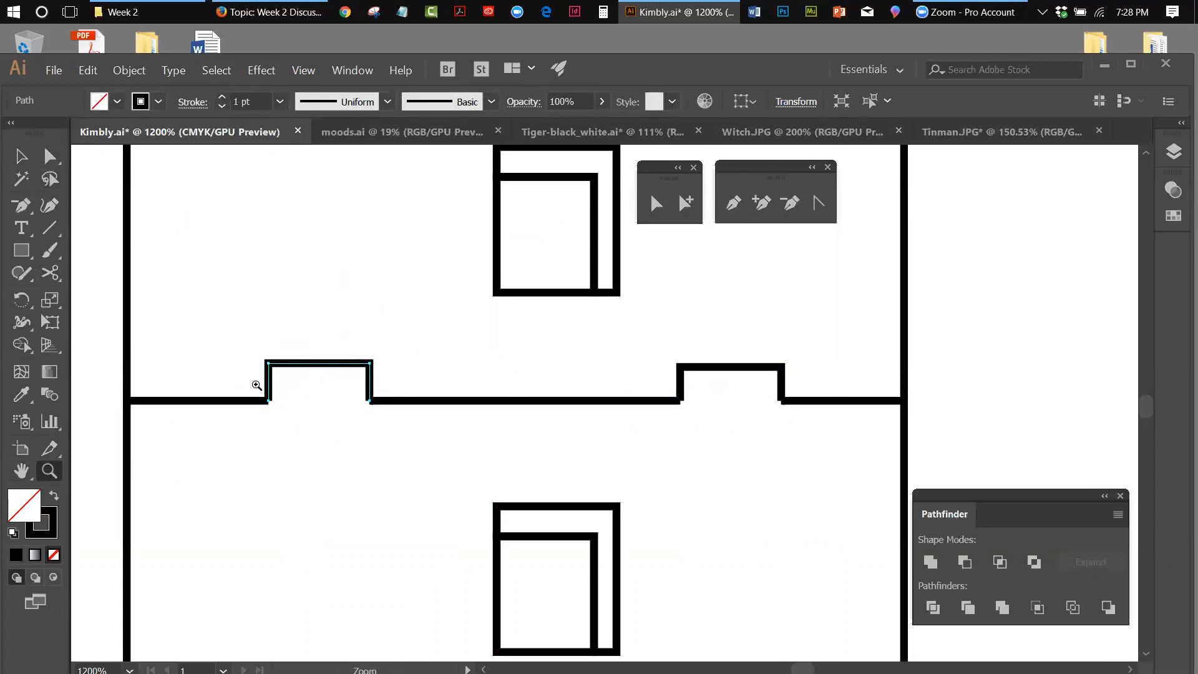
drag(227, 366, 300, 401)
click(26, 161)
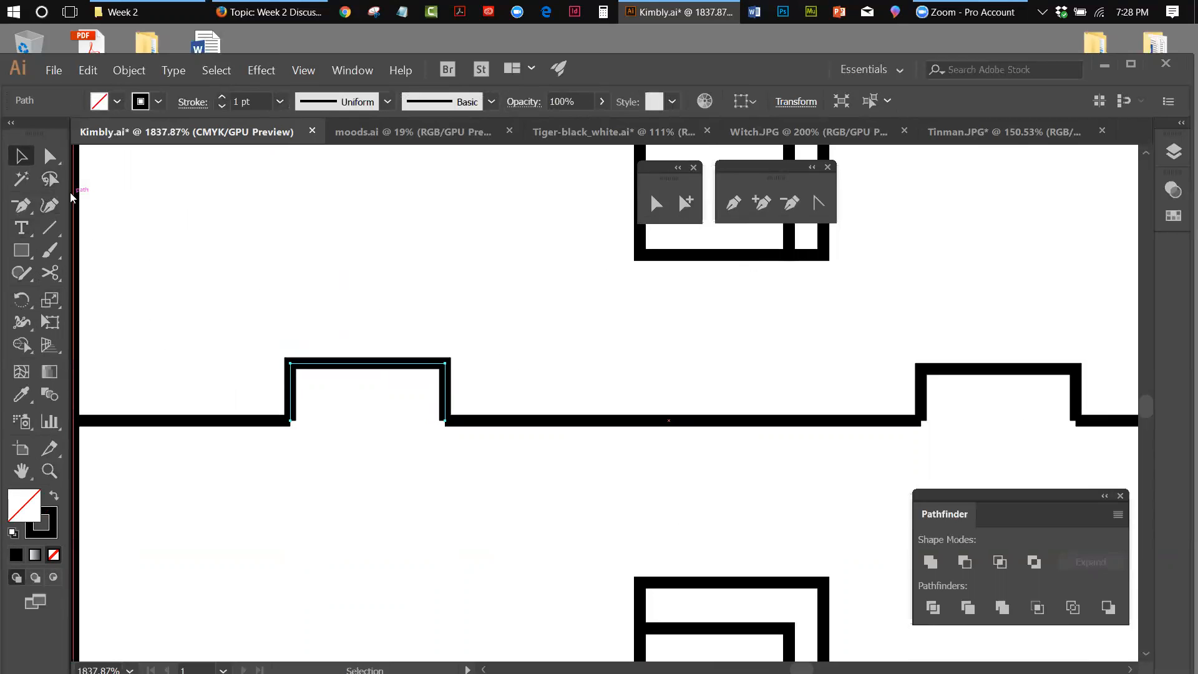
drag(655, 174, 525, 291)
click(526, 318)
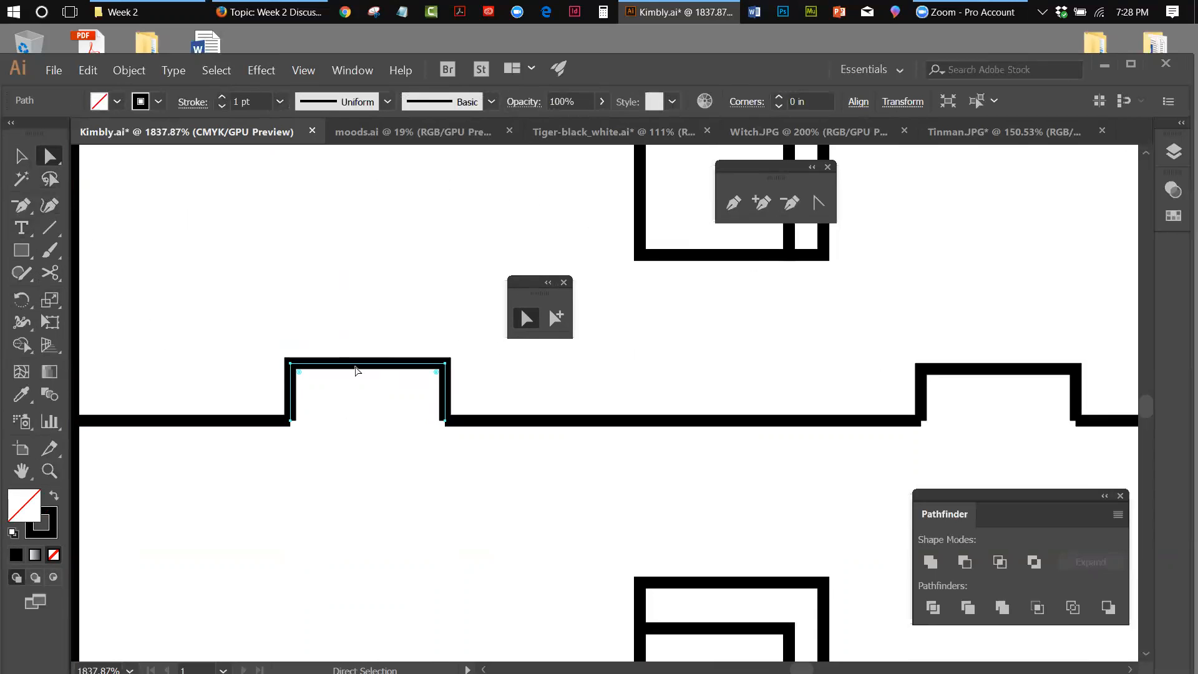
drag(289, 425, 289, 430)
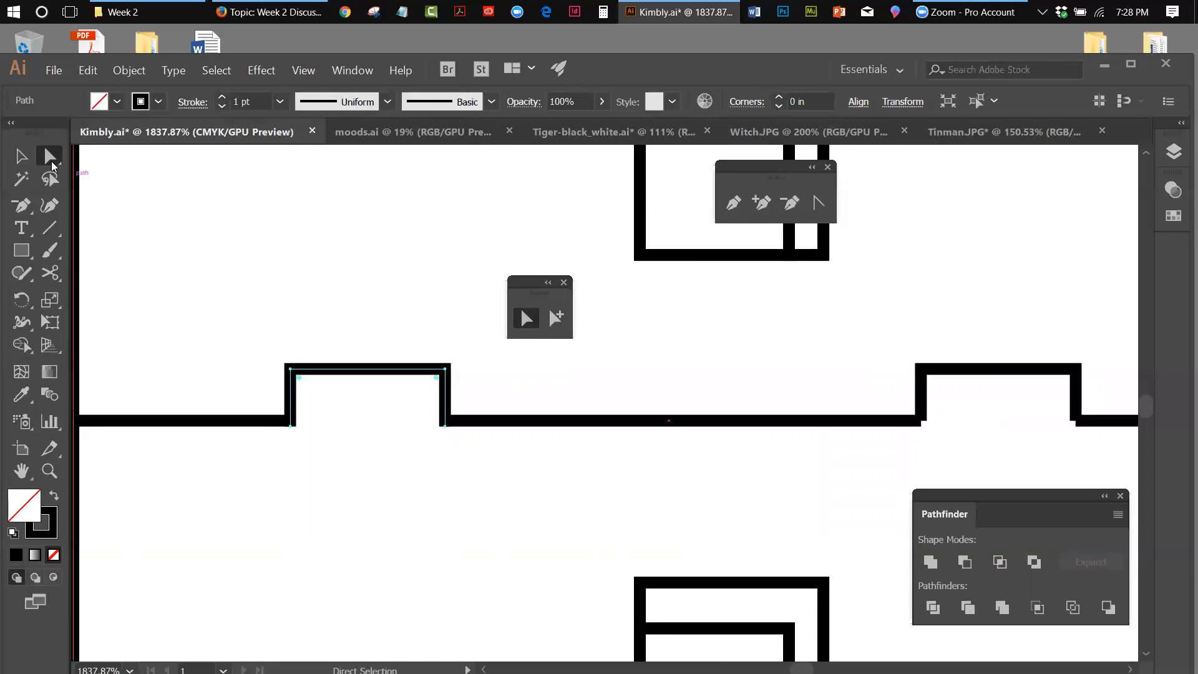
Move the right open-bottomed rectangle down slightly so its ends meet the middle line's lower edge.
click(20, 157)
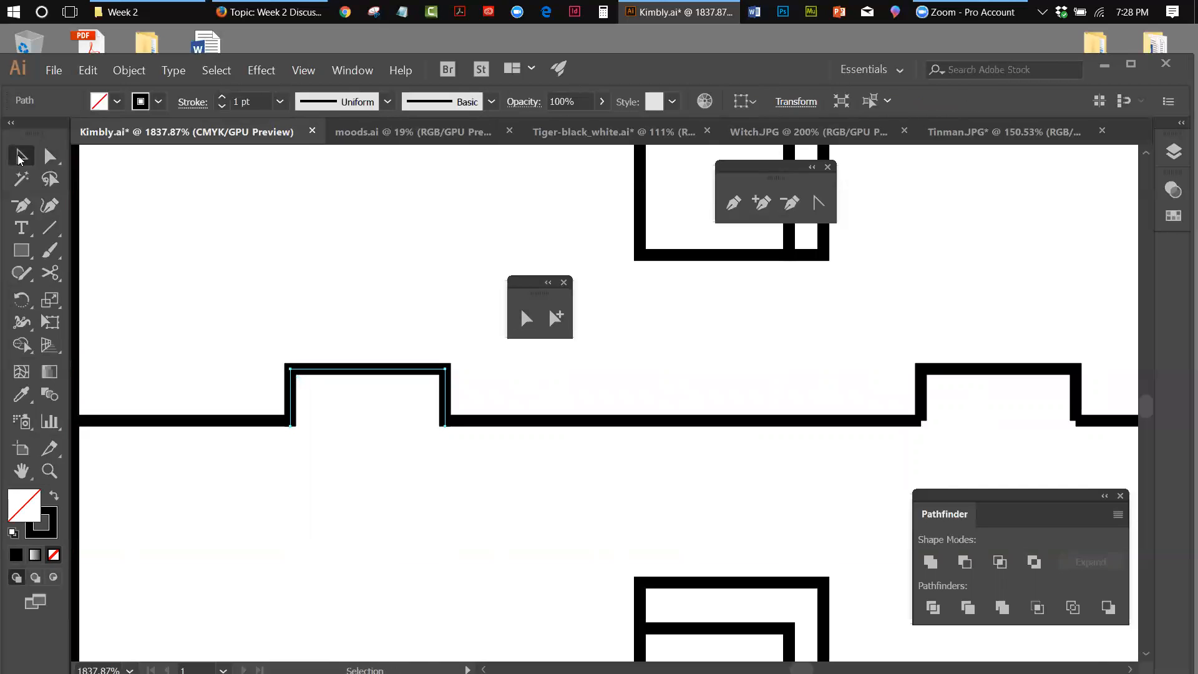
click(403, 462)
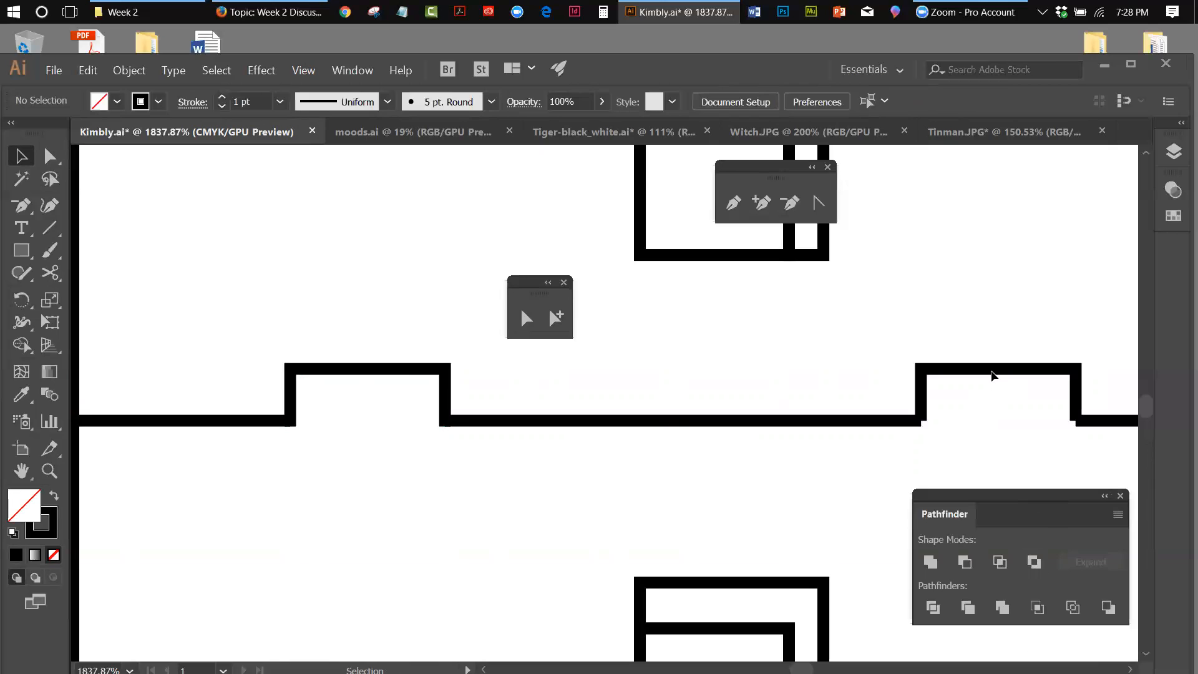
click(929, 373)
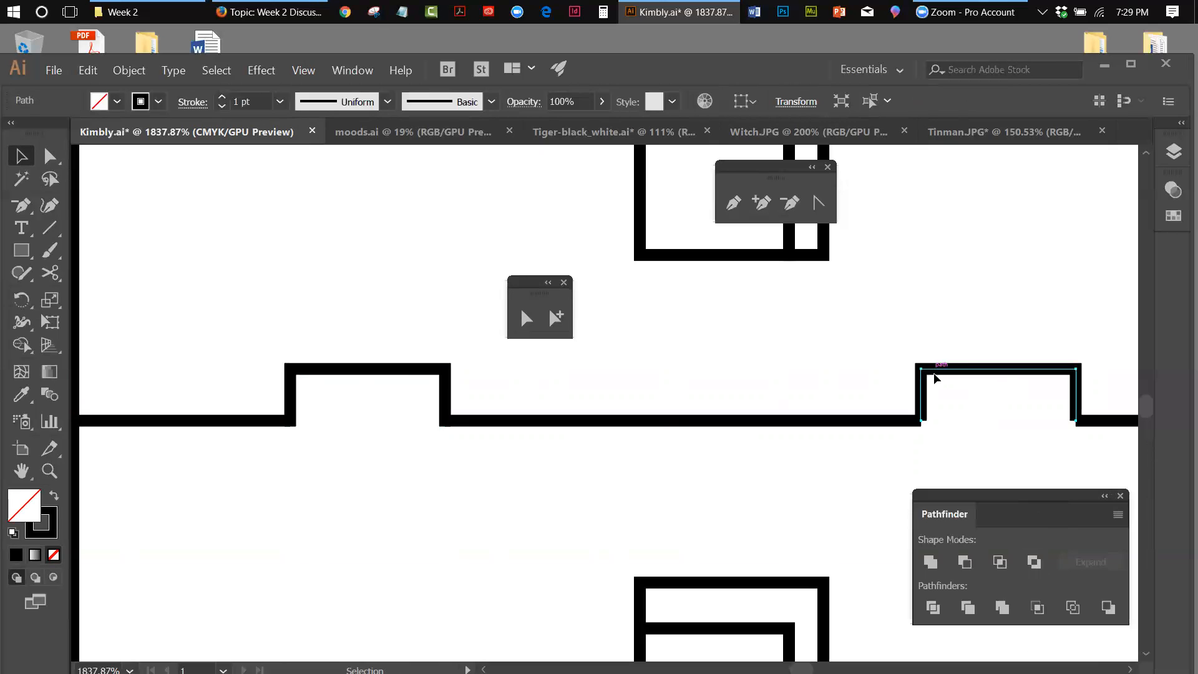
drag(922, 424, 924, 434)
click(812, 354)
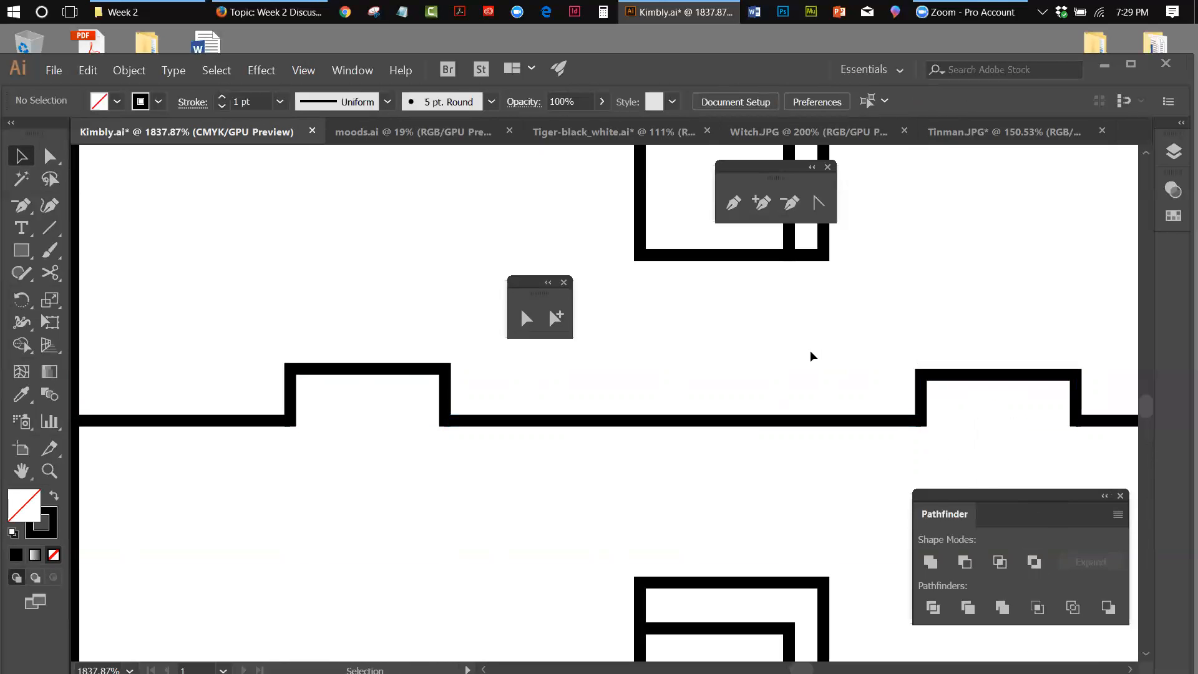
Zoom out to 600% and move the floating pen, direct selection and Pathfinder panels clear of the connector drawing.
click(297, 73)
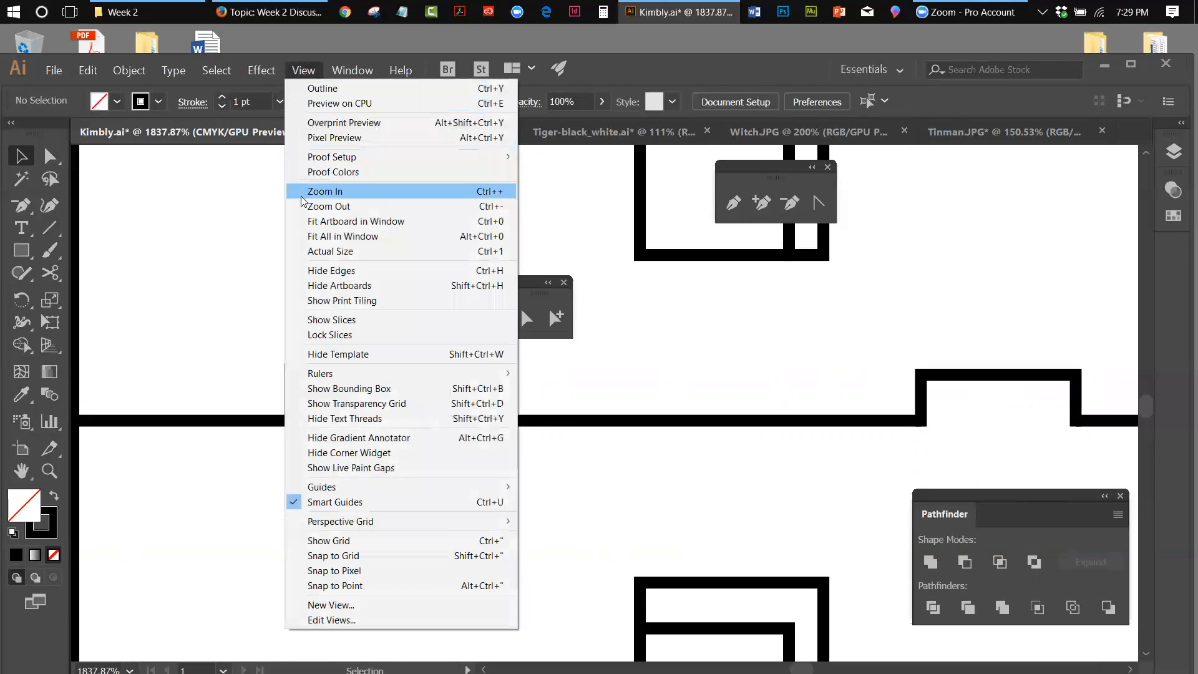
click(300, 212)
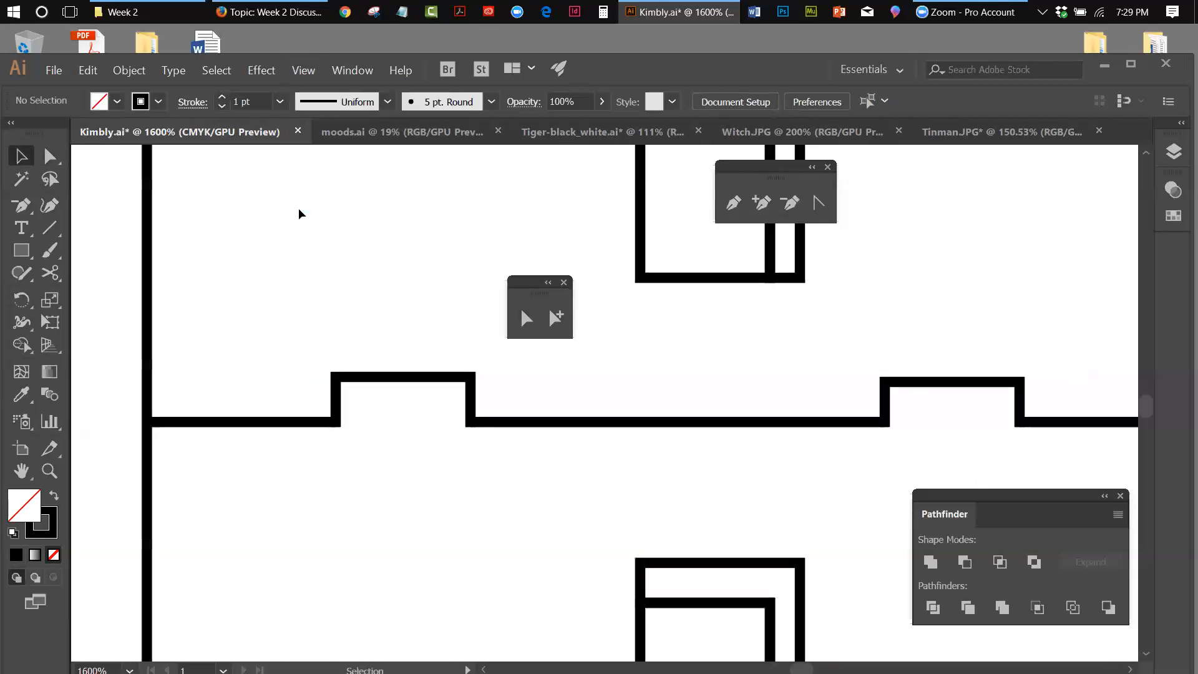
click(298, 73)
click(313, 206)
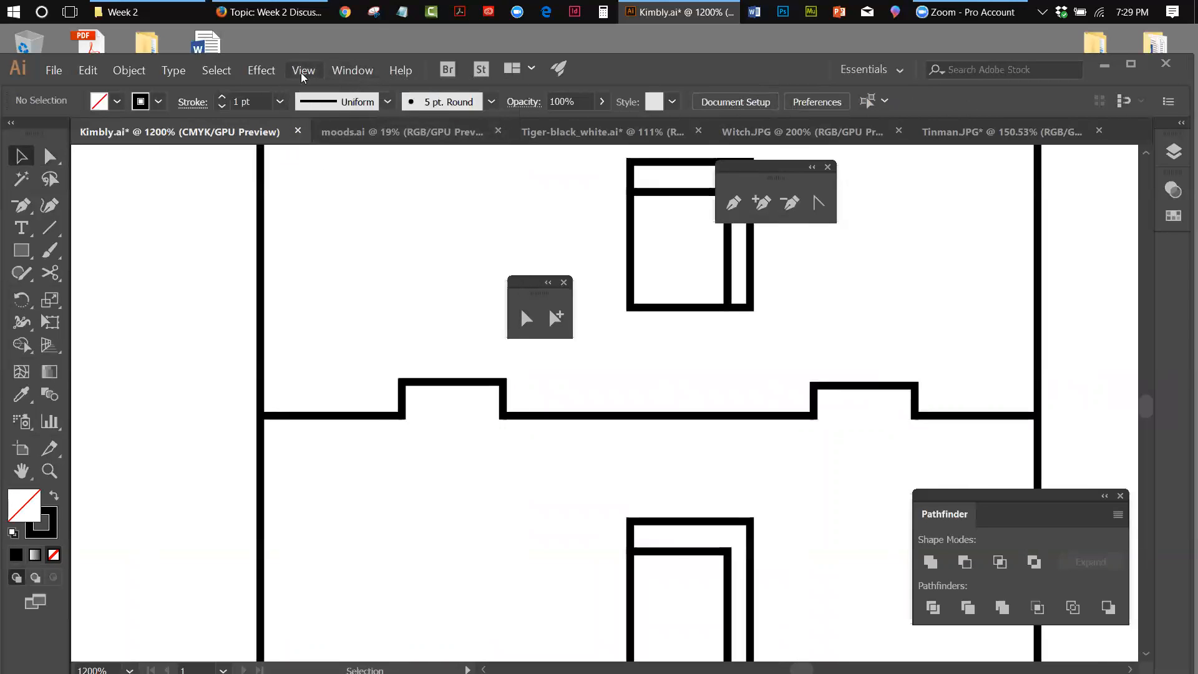
click(293, 70)
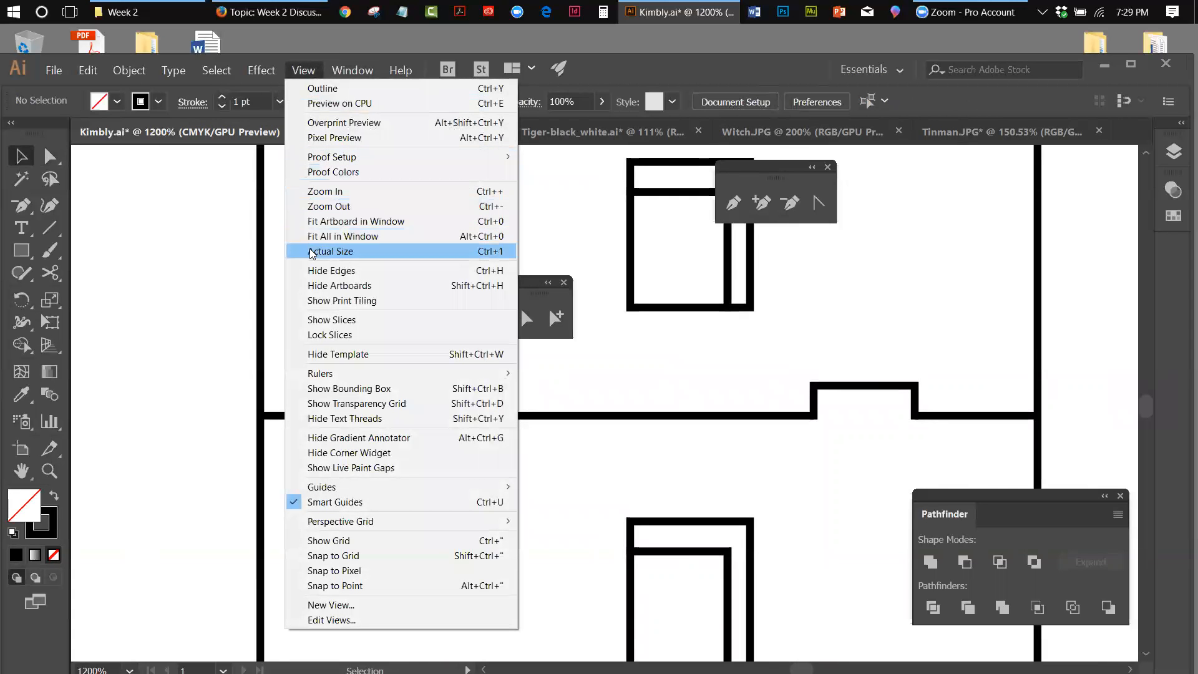
click(320, 207)
drag(814, 179, 1135, 200)
click(304, 70)
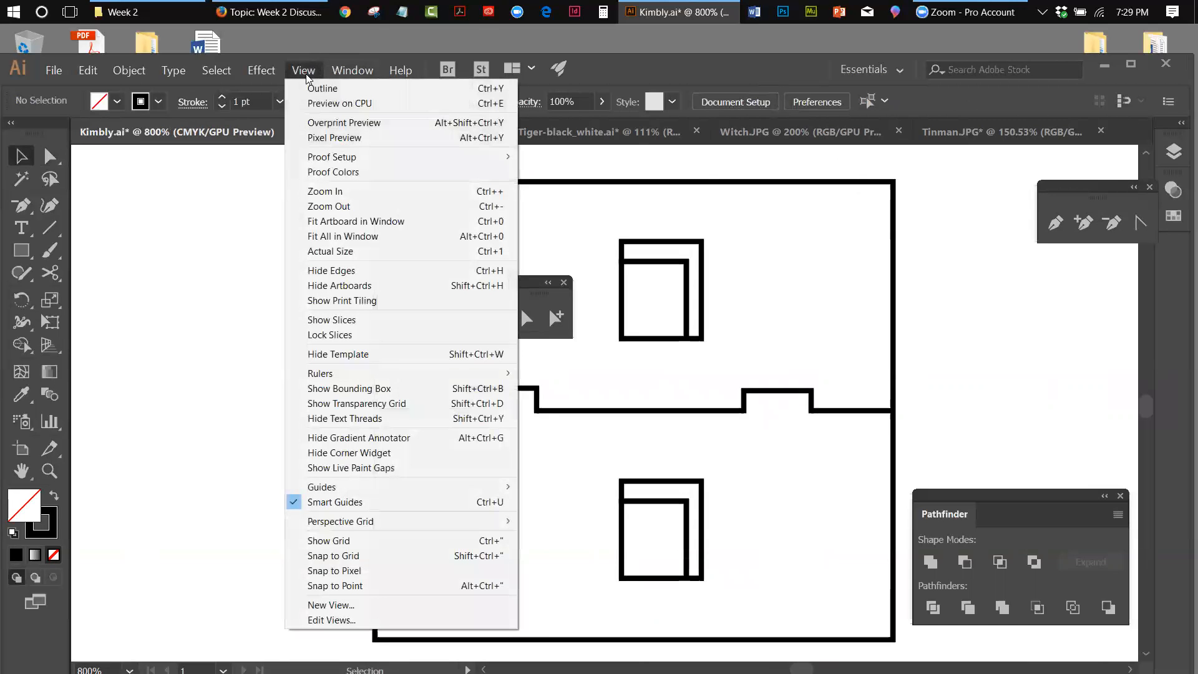
click(319, 206)
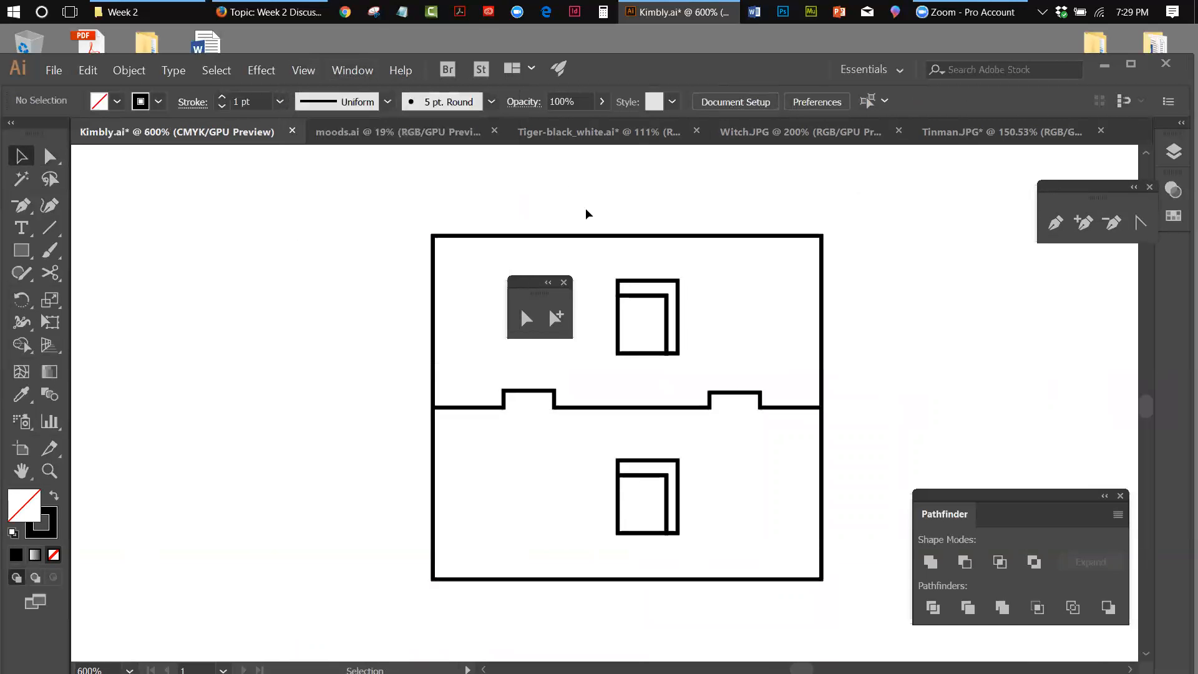
drag(534, 286, 255, 222)
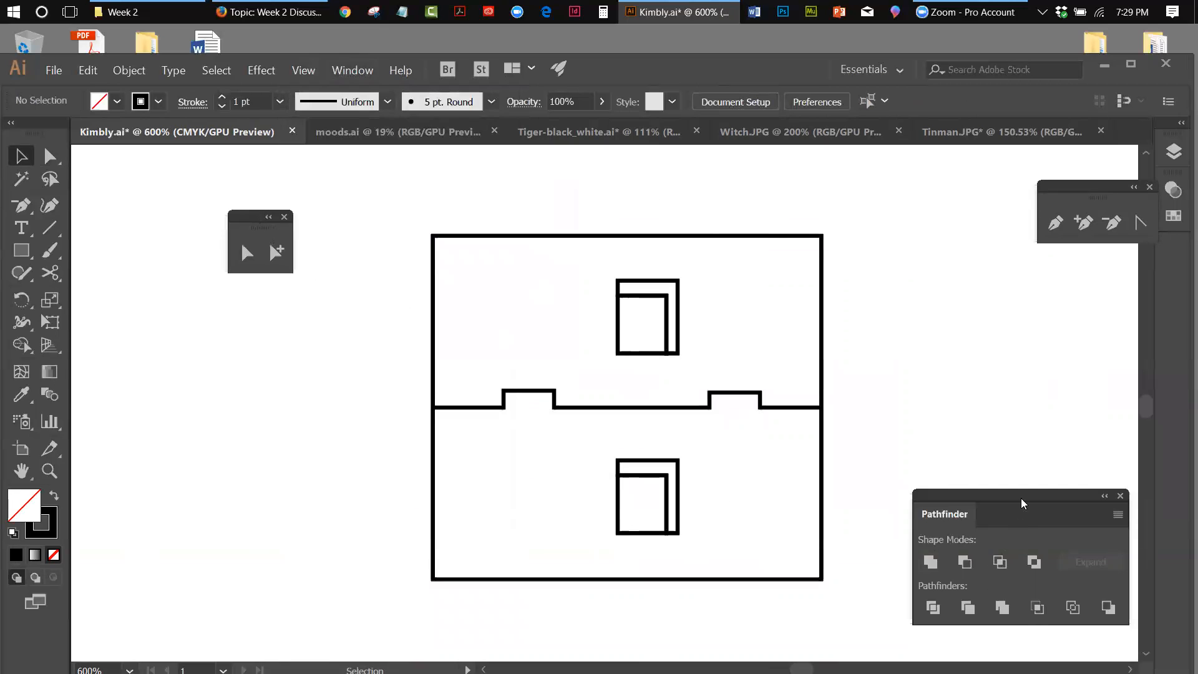
drag(1024, 503, 1060, 490)
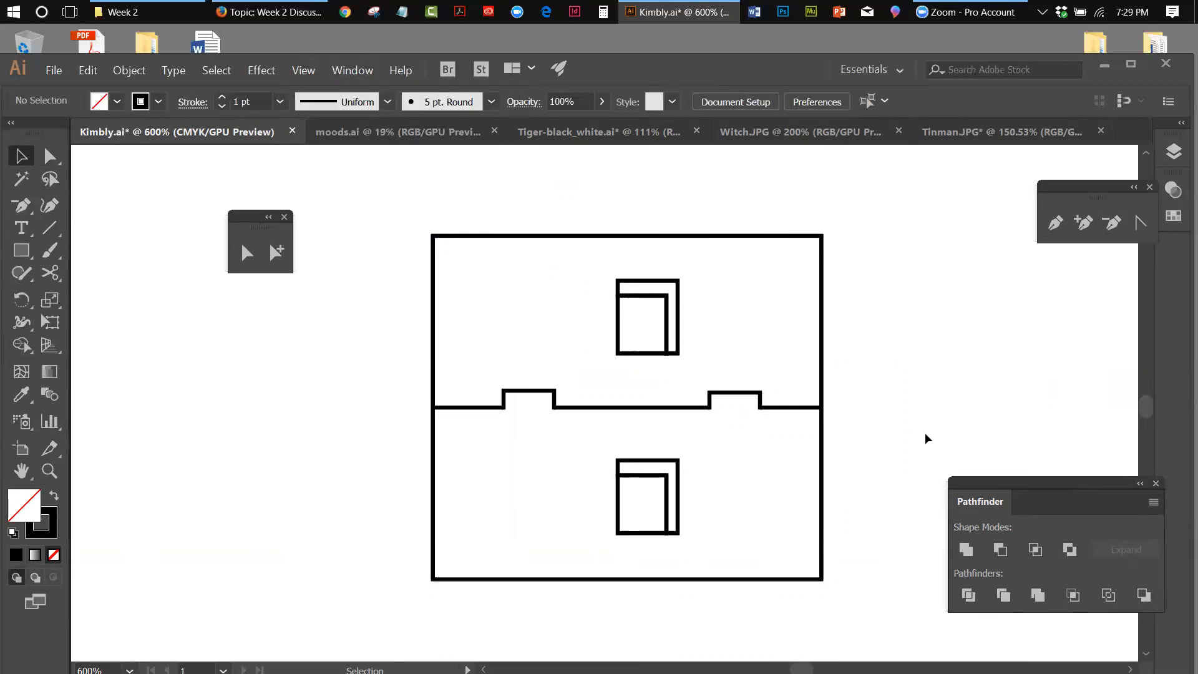
Select the upper and lower nested rectangle groups together and nudge them left to sit between the two notches.
drag(592, 276, 686, 364)
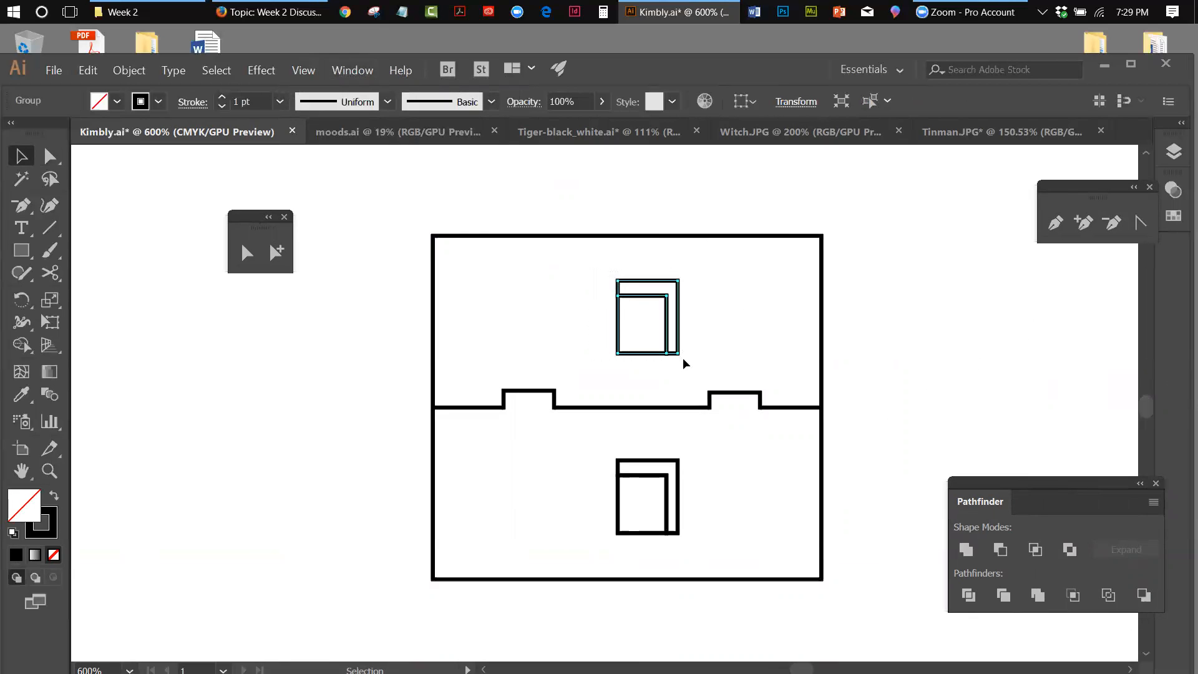
shift+click(678, 532)
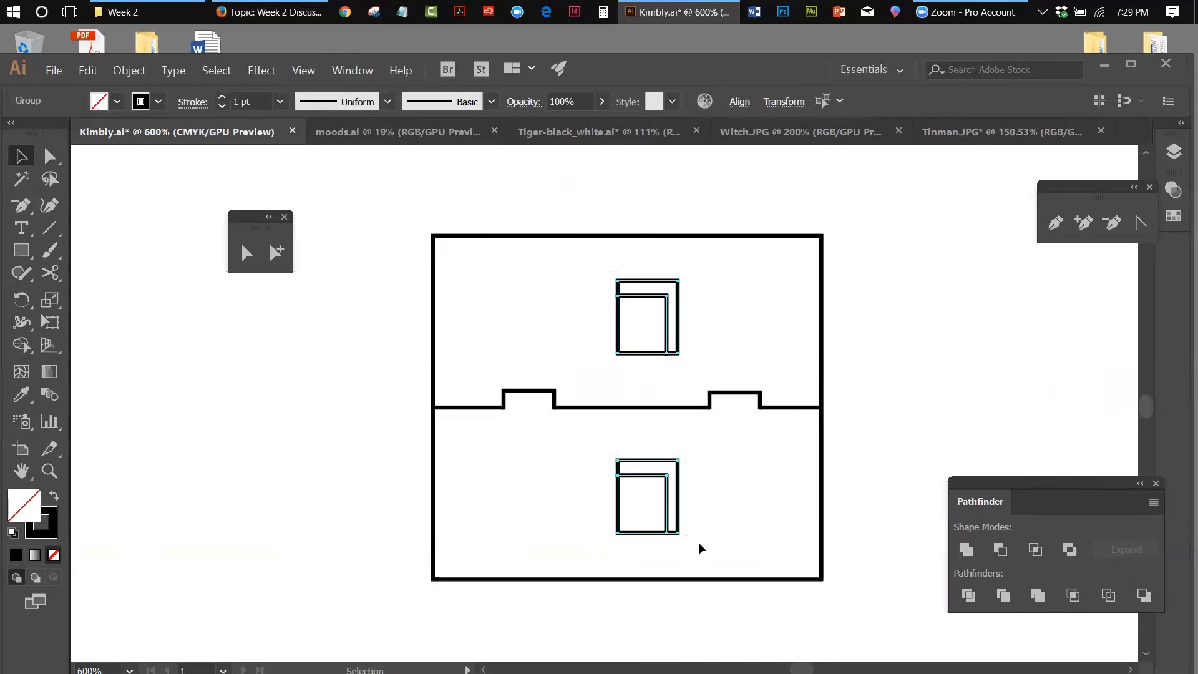
key(Left)
key(Left)
key(Left)
key(Left)
key(Left)
key(Left)
key(Left)
key(Left)
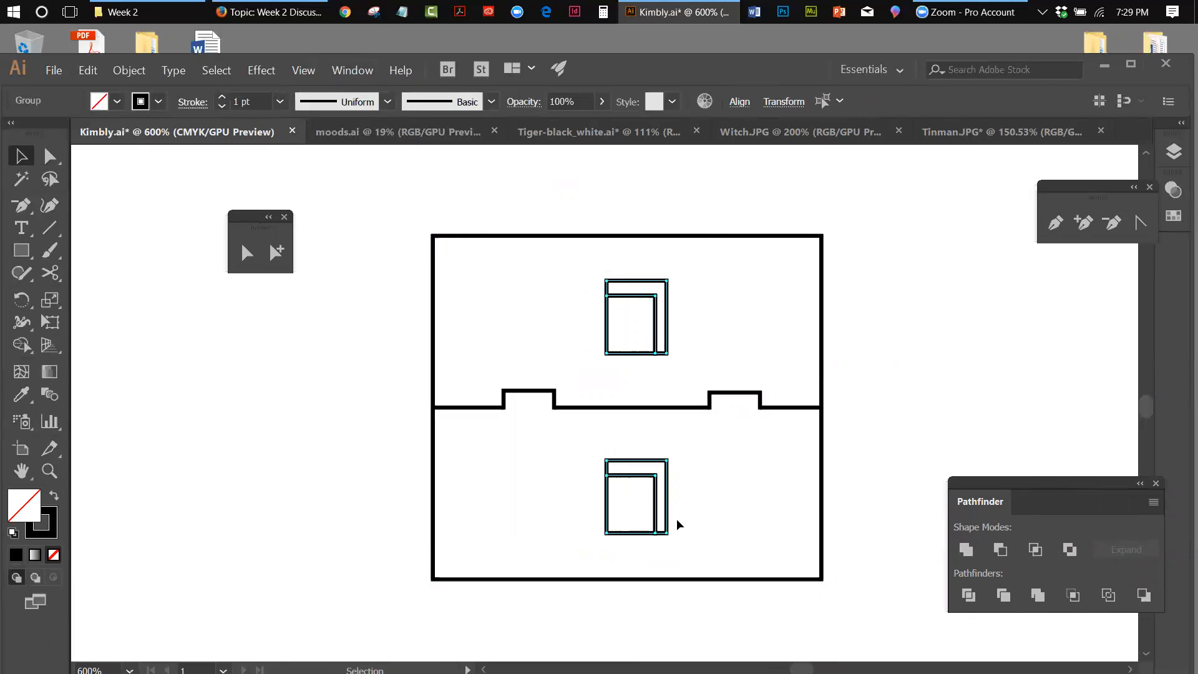
key(Left)
key(Left)
key(Left)
key(Left)
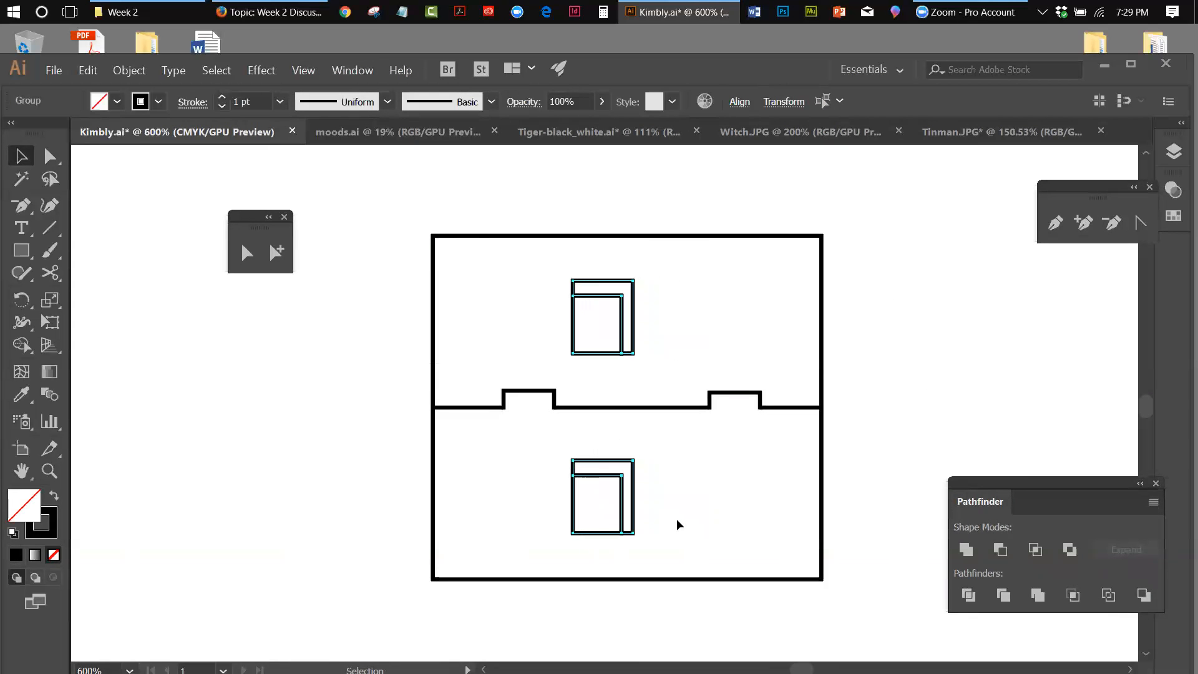
click(340, 180)
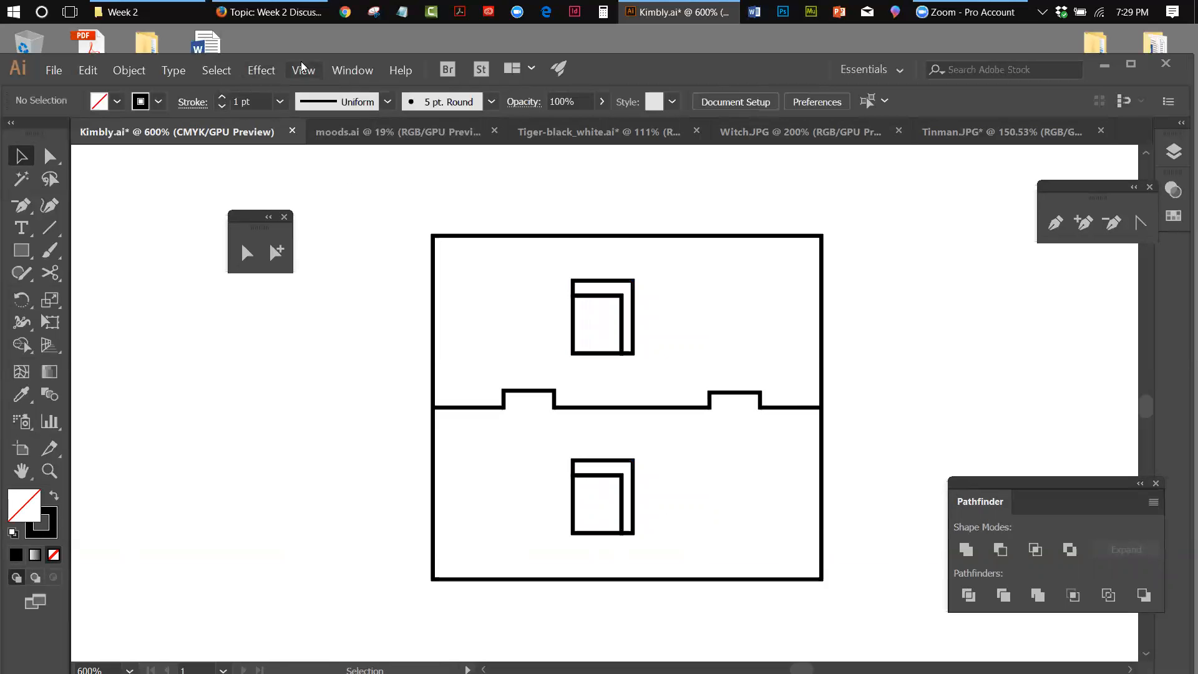
Select every part of the rebuilt connector and group them into one object.
click(305, 69)
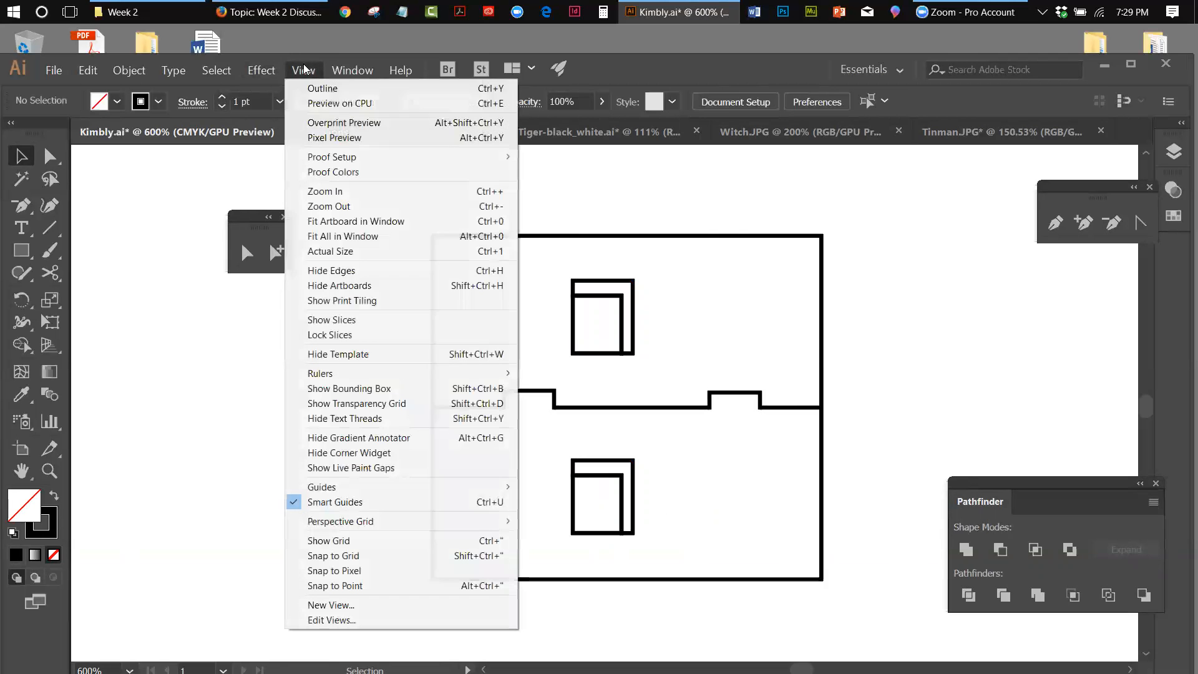
click(320, 207)
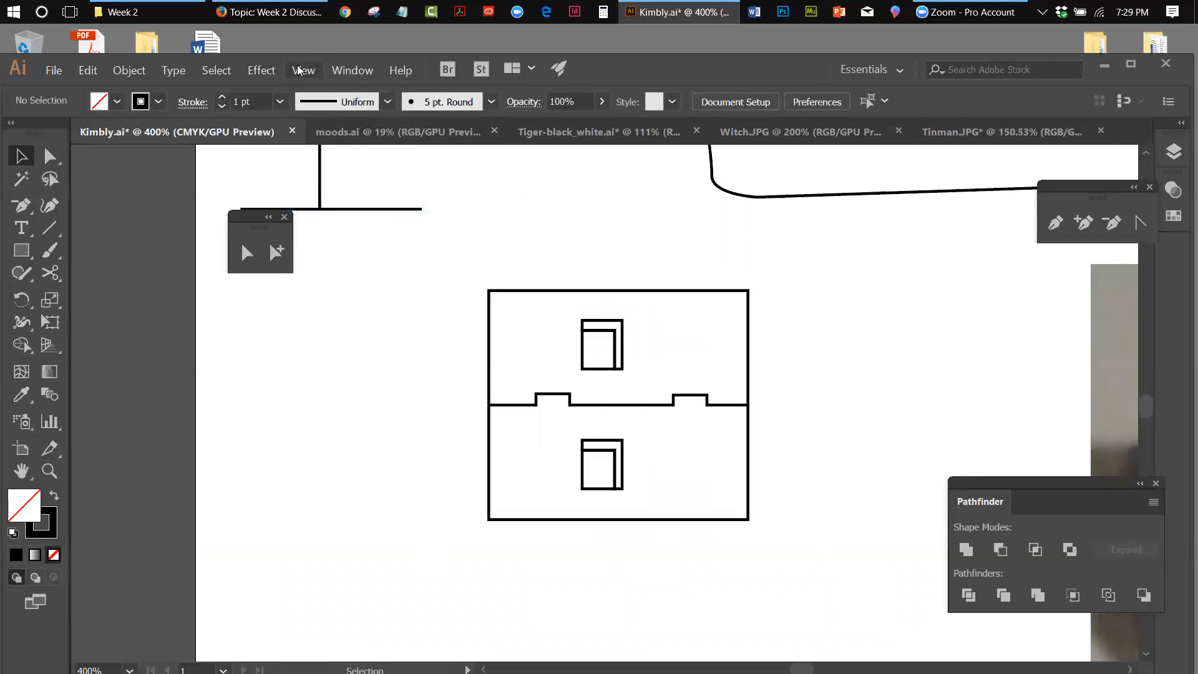
click(270, 73)
mouse_move(303, 70)
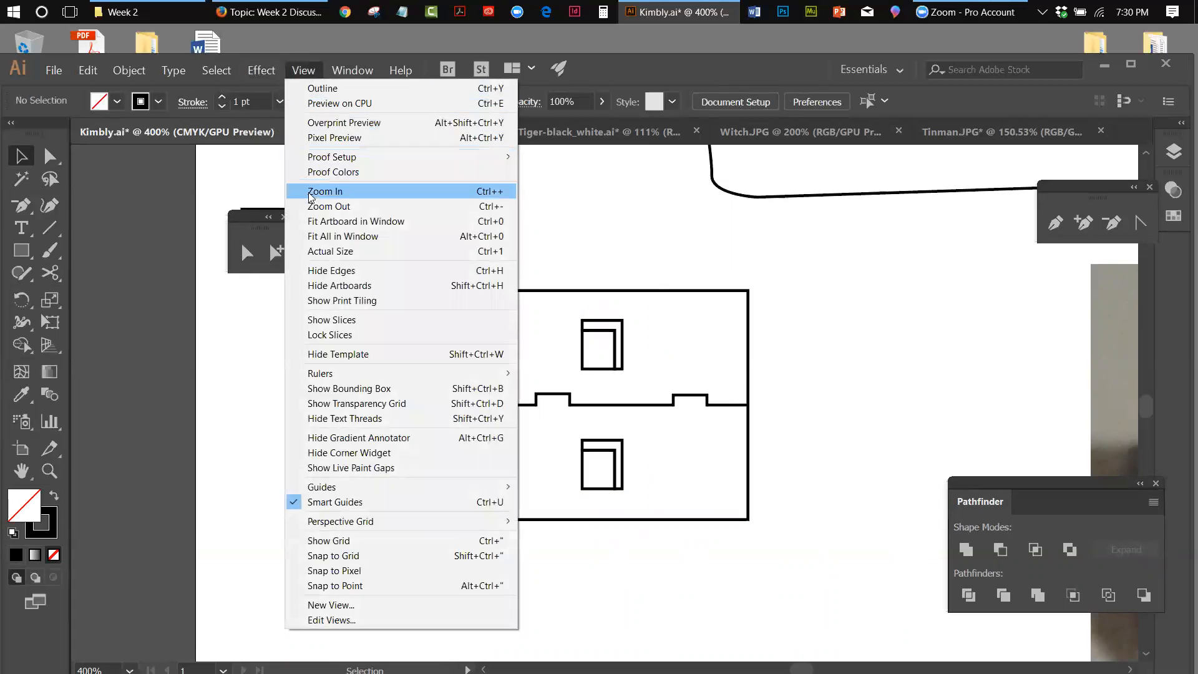
click(316, 206)
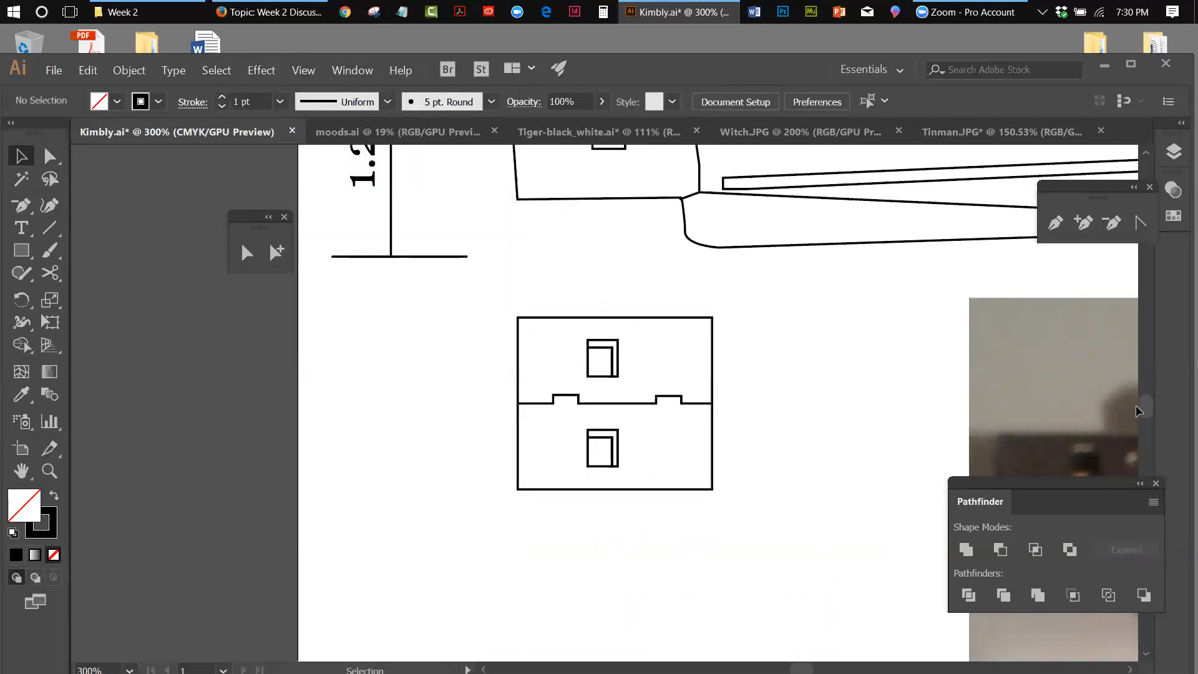
click(1147, 153)
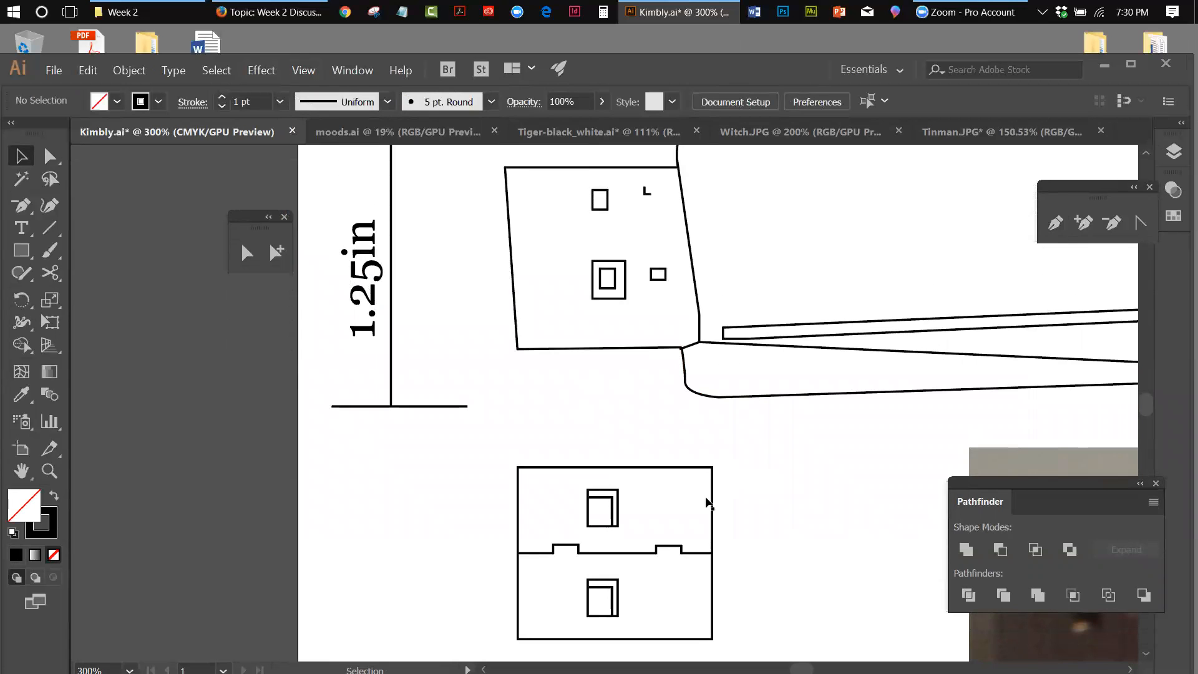
mouse_move(478, 459)
mouse_down()
mouse_move(722, 648)
mouse_move(709, 637)
mouse_up()
click(128, 69)
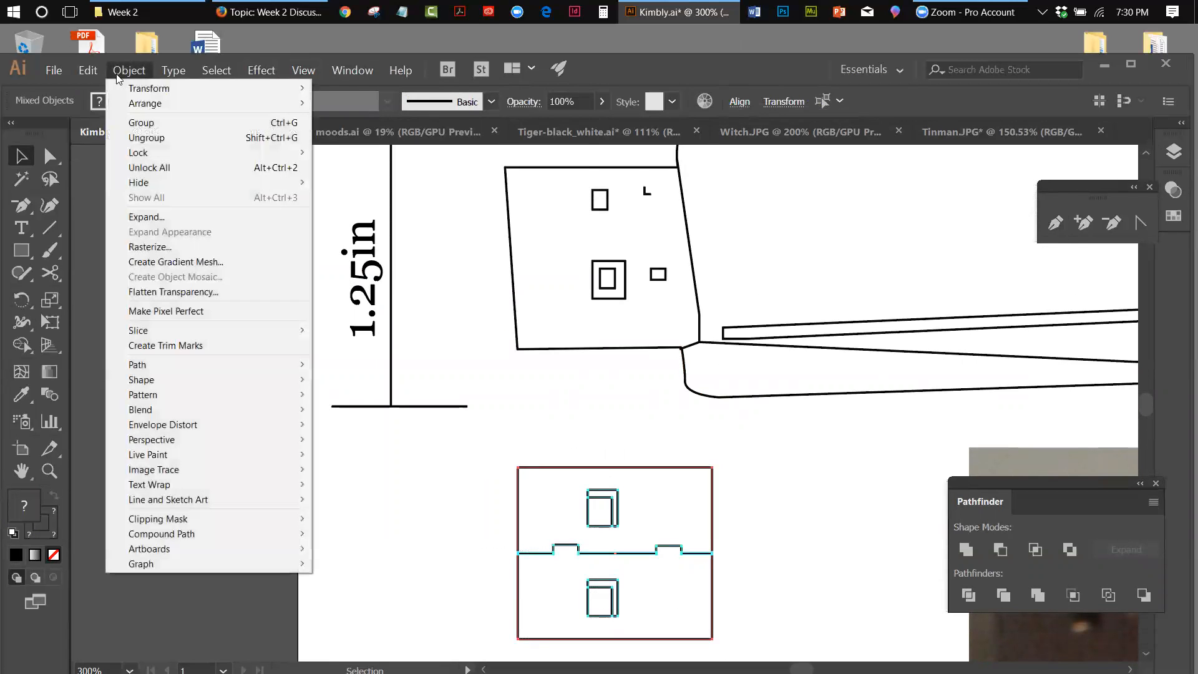
click(141, 123)
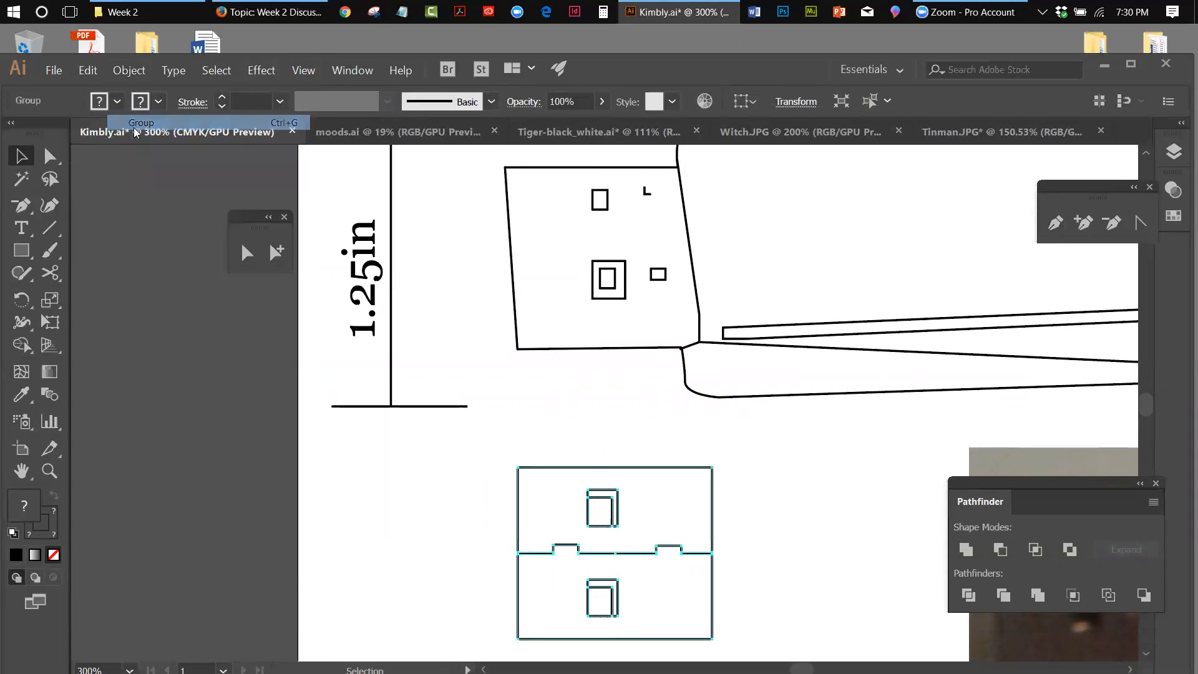
Try placing the connector group over the original slanted connector and moving the old outline away, then undo the outline's move.
drag(664, 469, 641, 169)
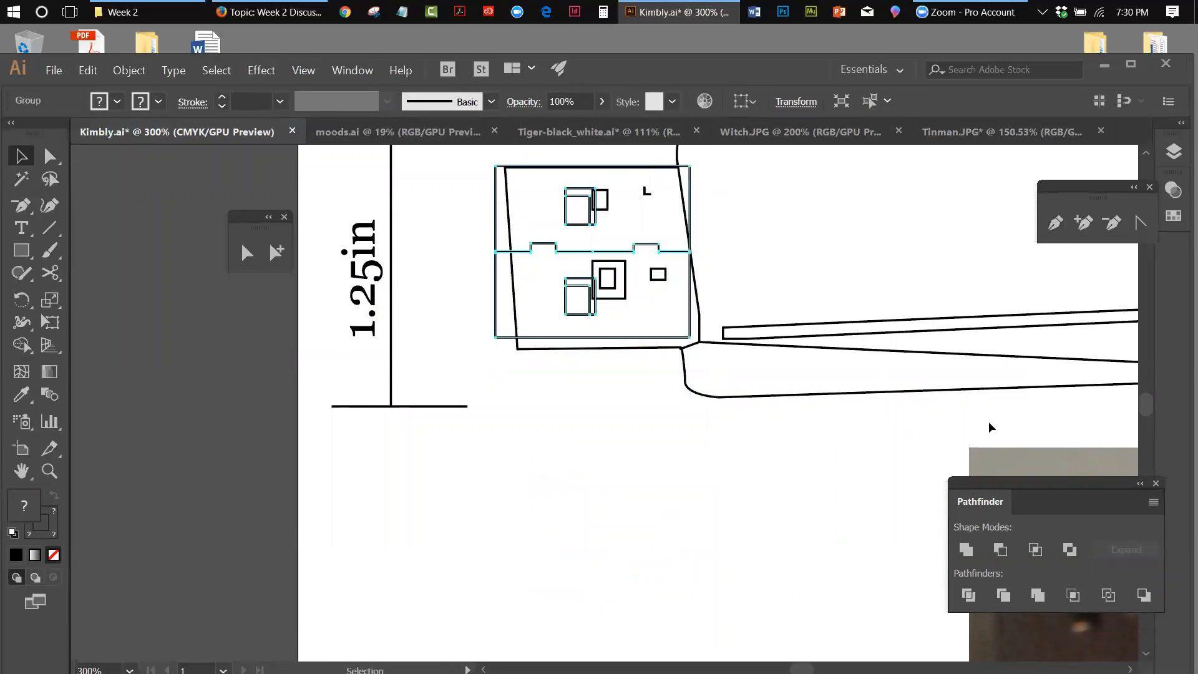
drag(588, 222, 587, 249)
drag(576, 406, 576, 406)
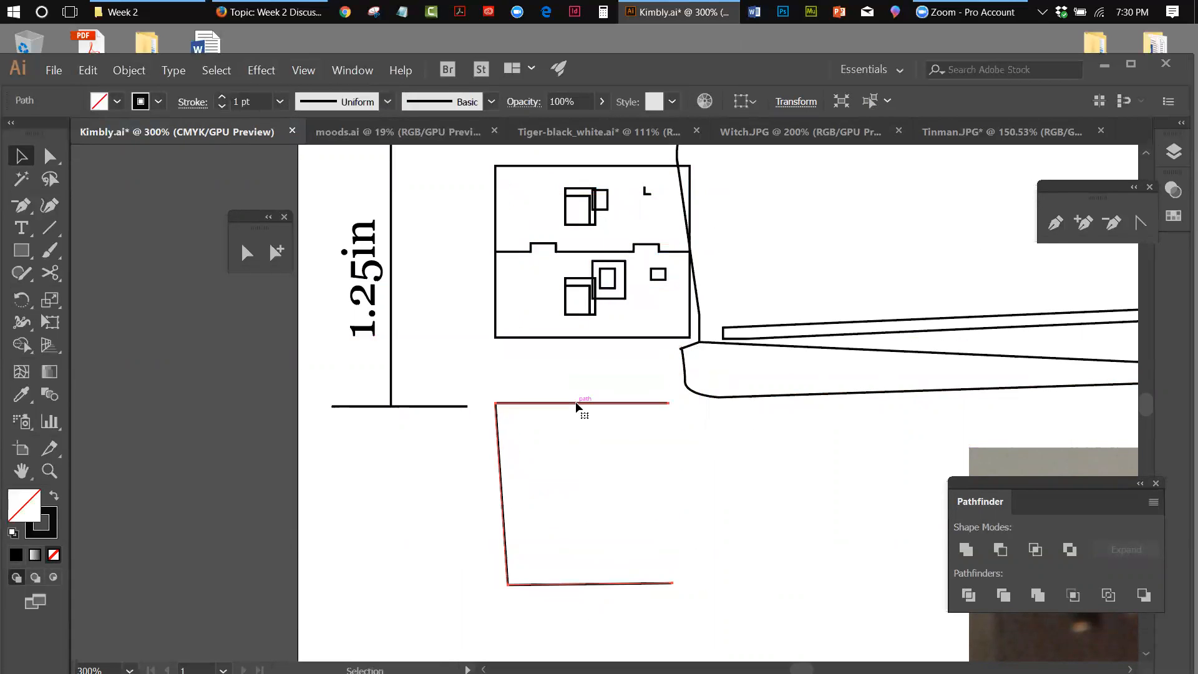
key(ctrl+z)
Move the connector group just below the original slanted connector outline and deselect it.
drag(493, 237, 511, 454)
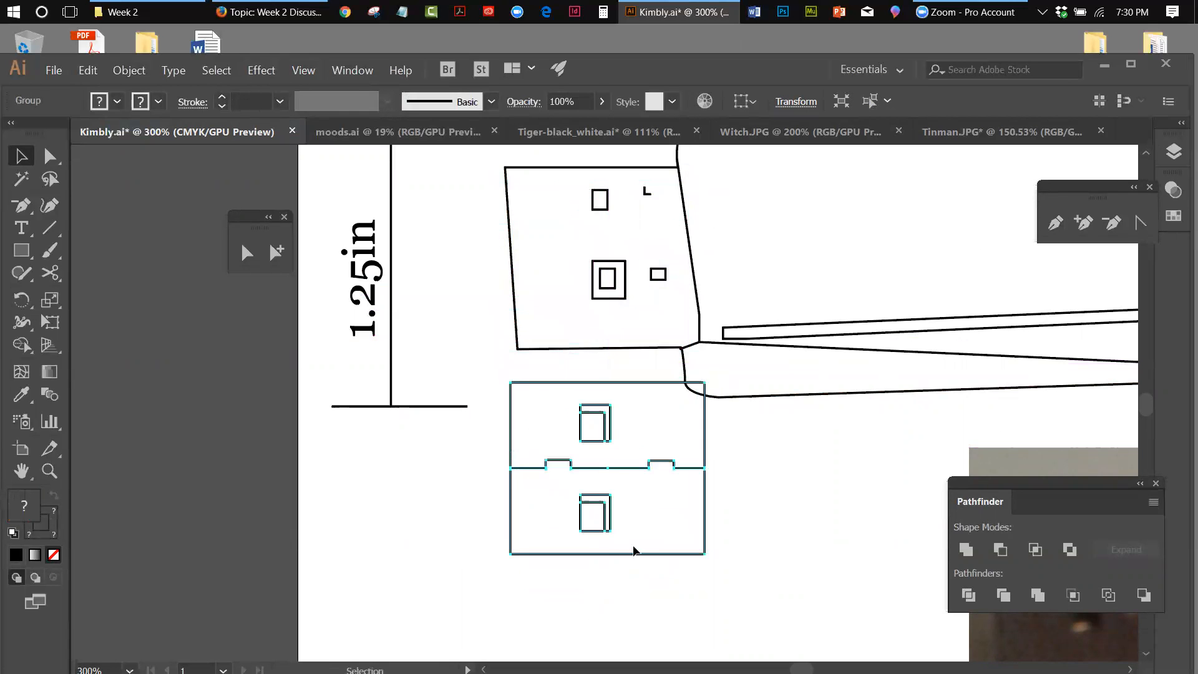
click(770, 569)
Draw a thin rectangle as wide as the connector along its bottom edge and nudge it down until their edges meet.
click(16, 252)
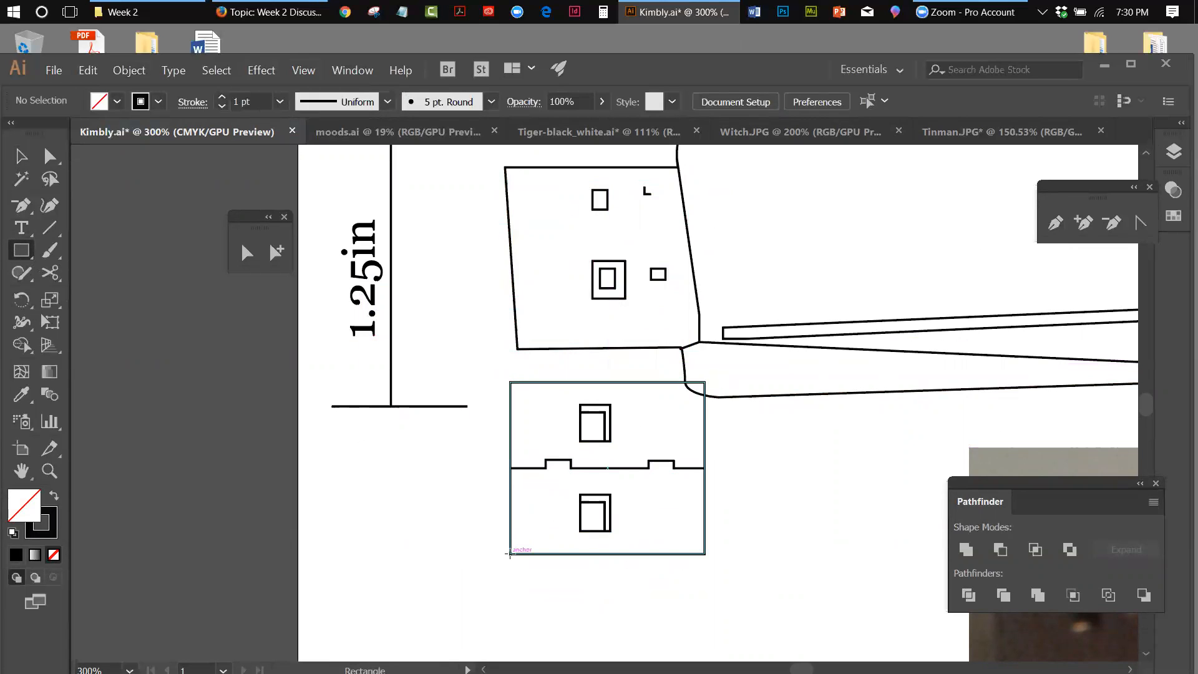
drag(511, 550, 705, 582)
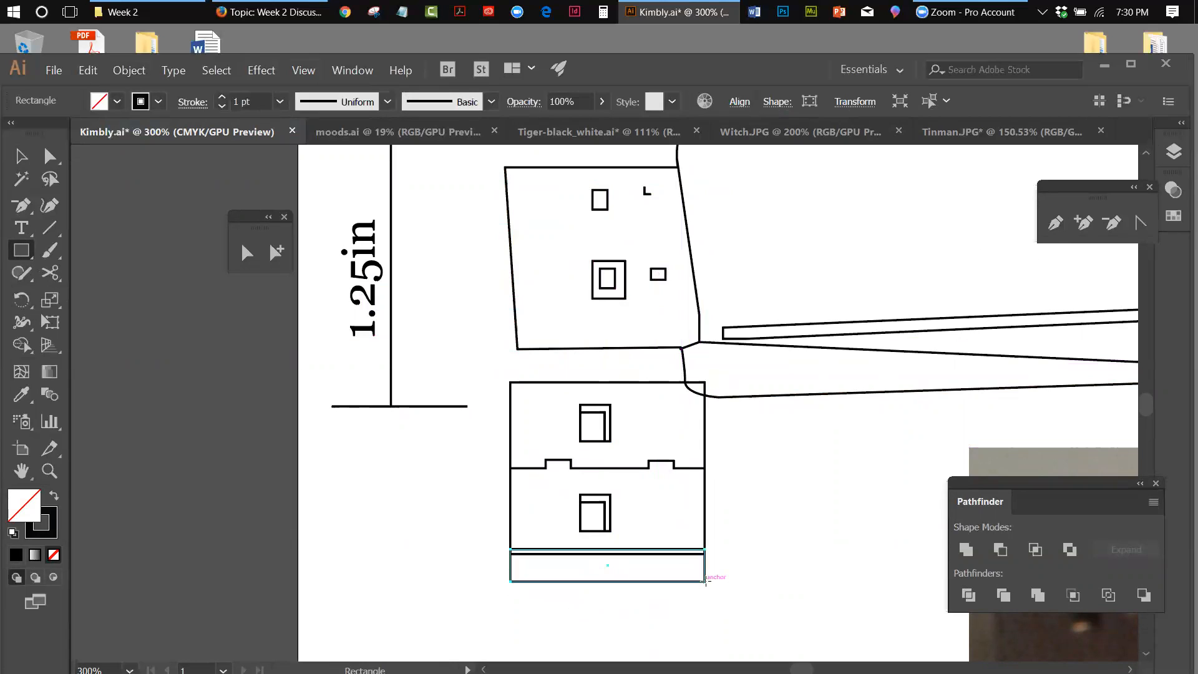
click(30, 160)
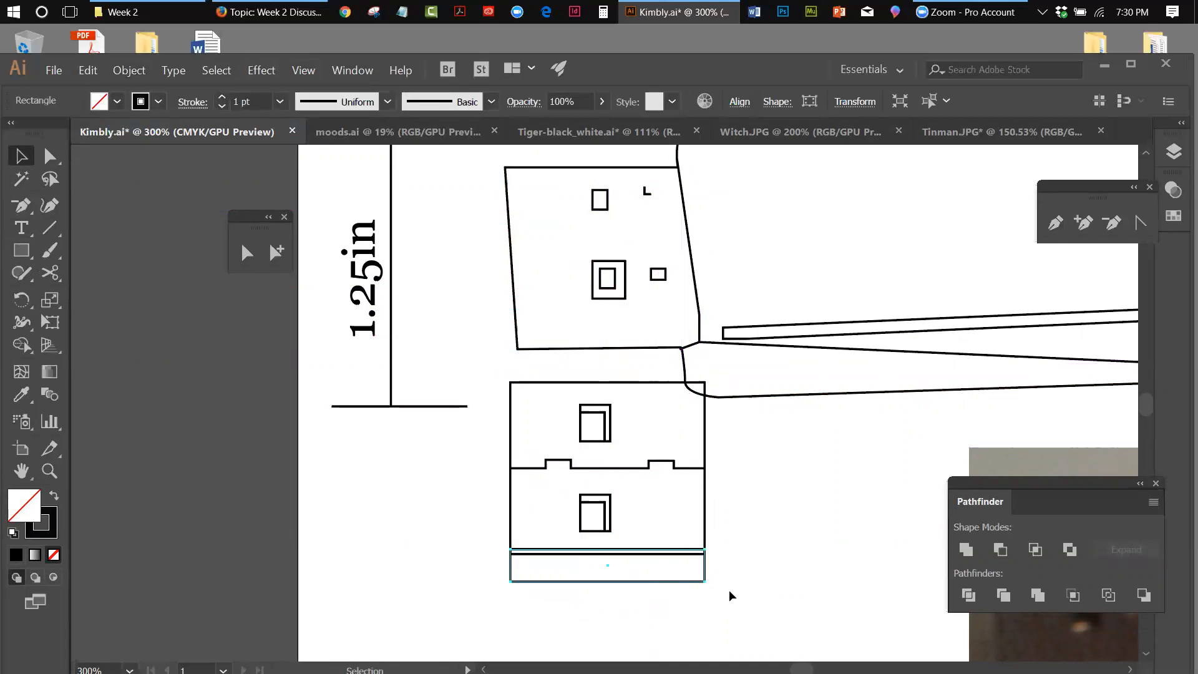
key(Down)
key(Down)
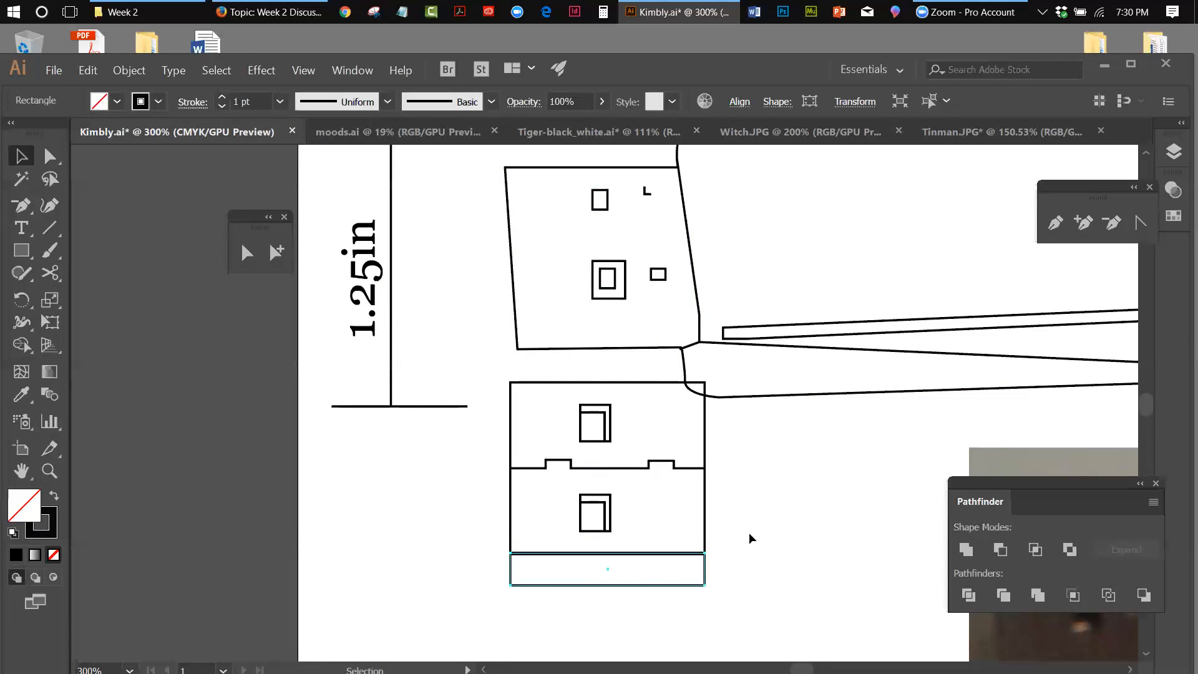
key(Down)
key(Up)
key(Down)
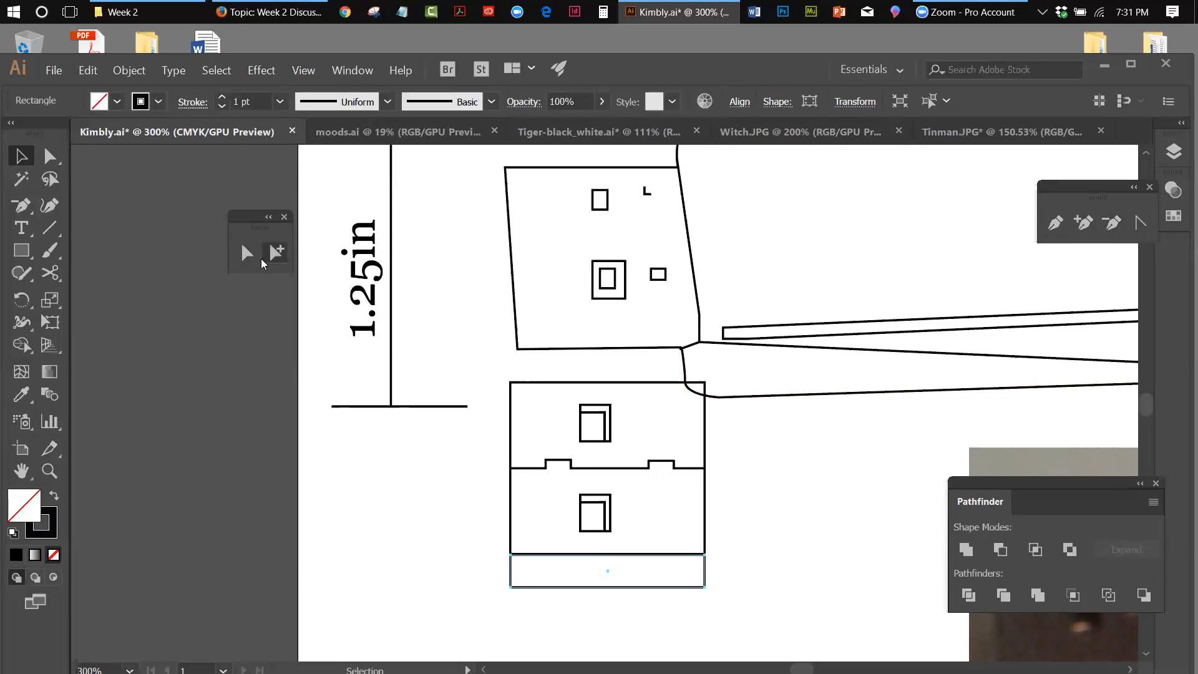
Shorten the thin rectangle by nudging its two bottom corner points up slightly with Direct Selection.
click(246, 253)
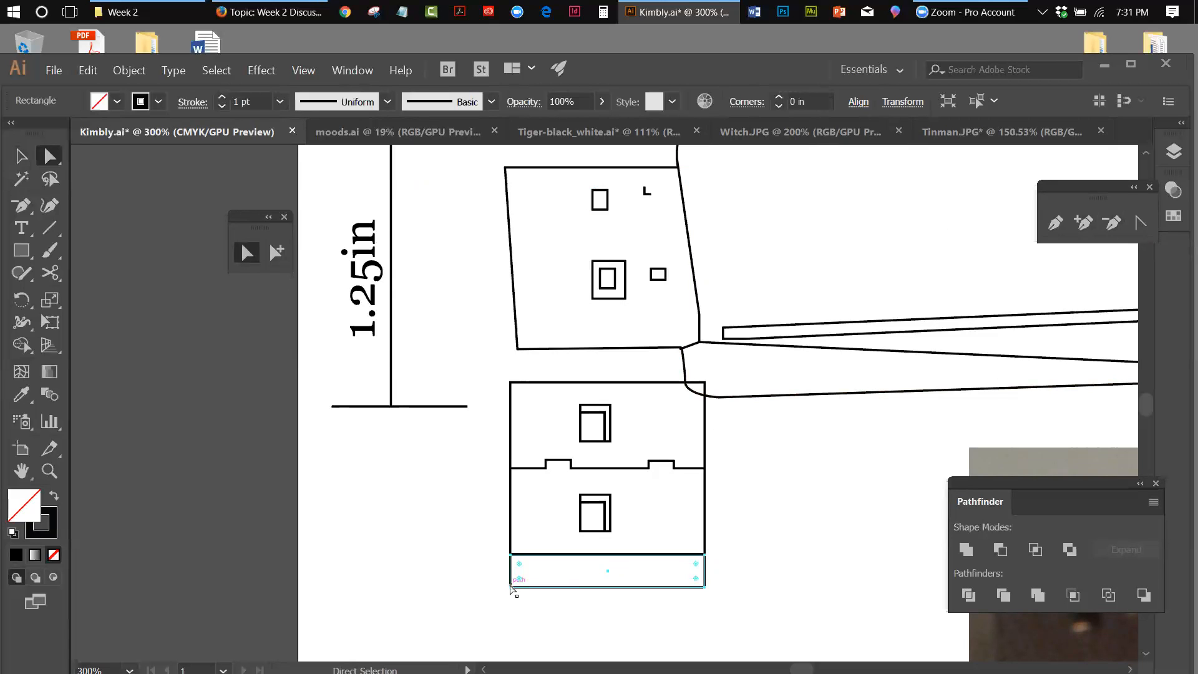
click(518, 578)
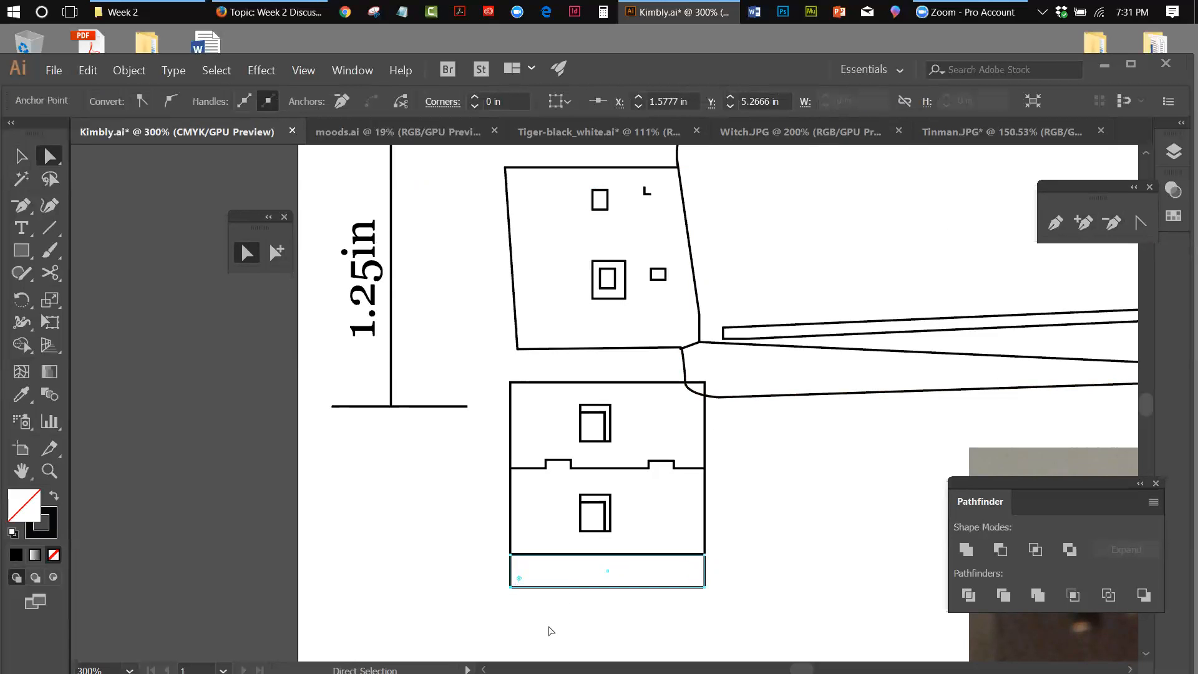
key(ctrl)
shift+click(707, 588)
key(Up)
key(Up)
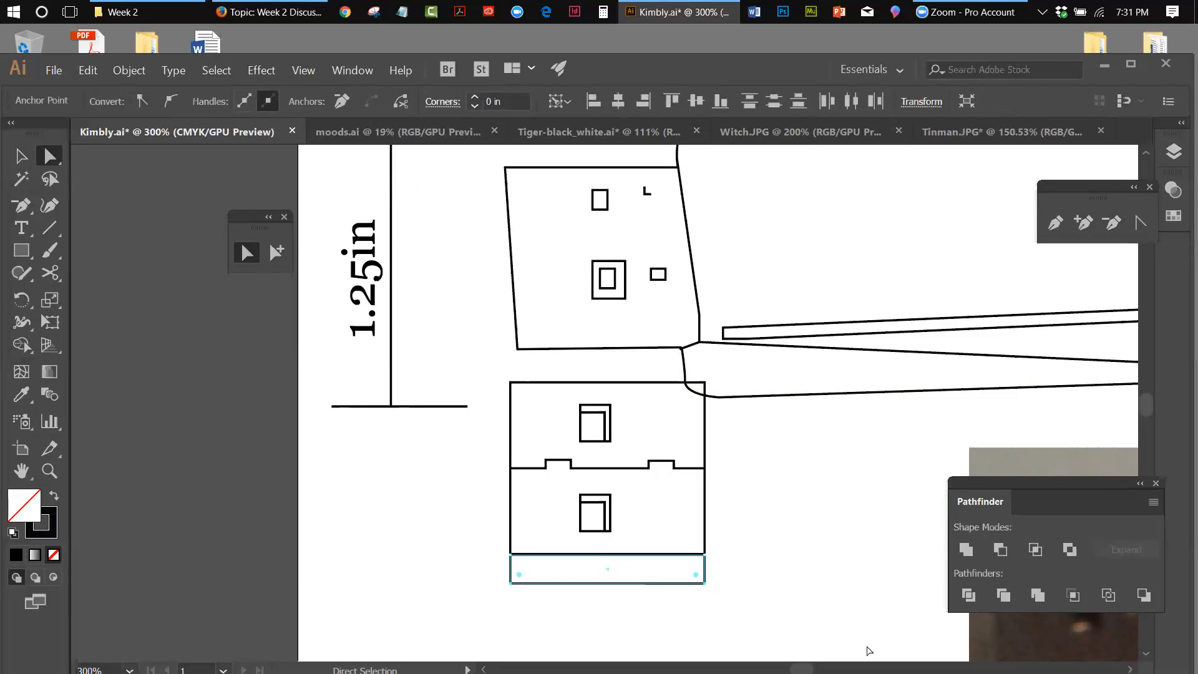
Nudge the thin rectangle's bottom corner points up once more and group the rectangle with the rest of the connector.
key(Up)
click(21, 156)
click(466, 585)
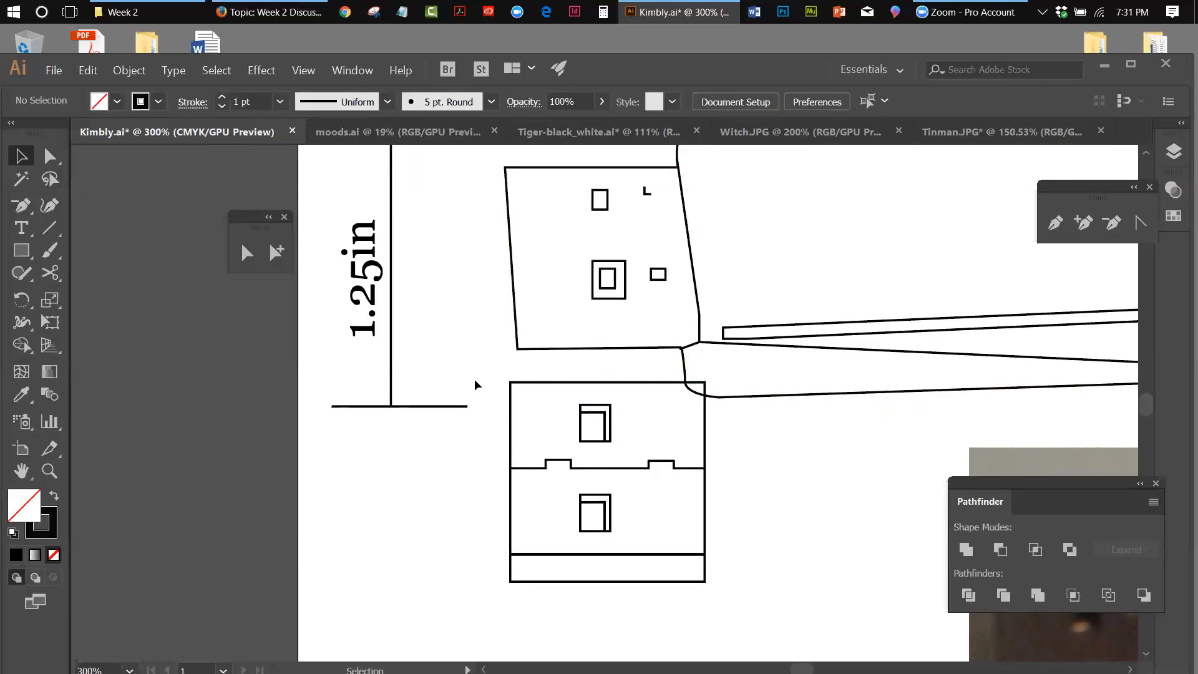
drag(491, 382, 683, 596)
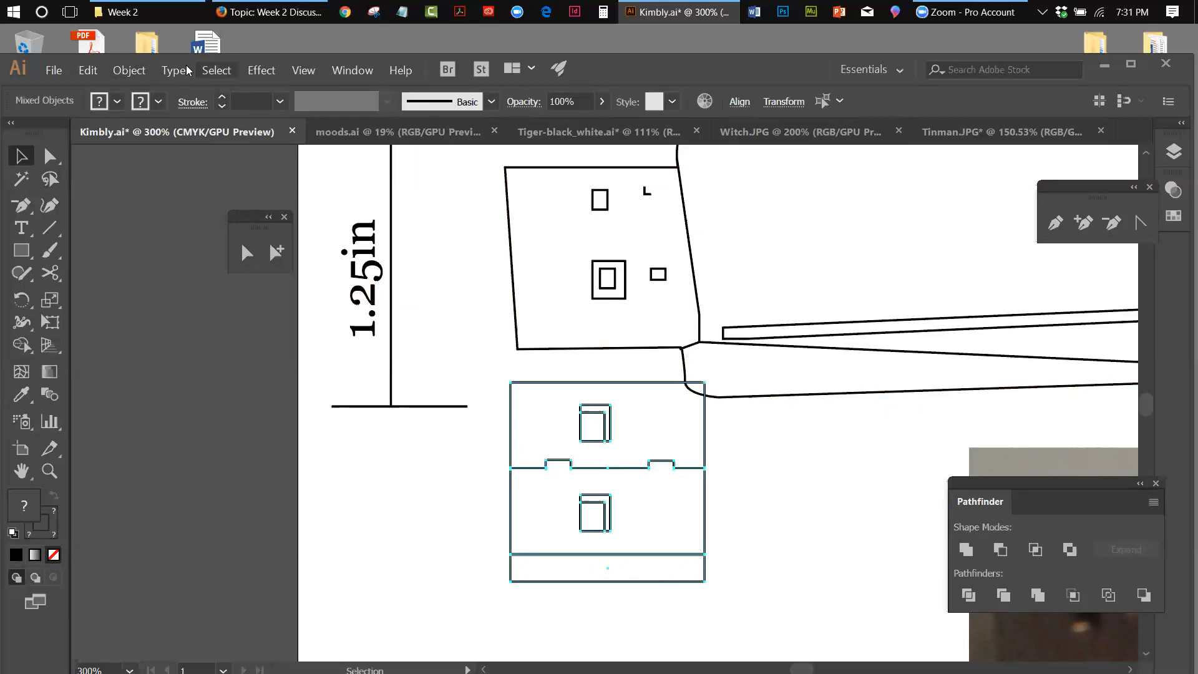
click(130, 71)
click(137, 123)
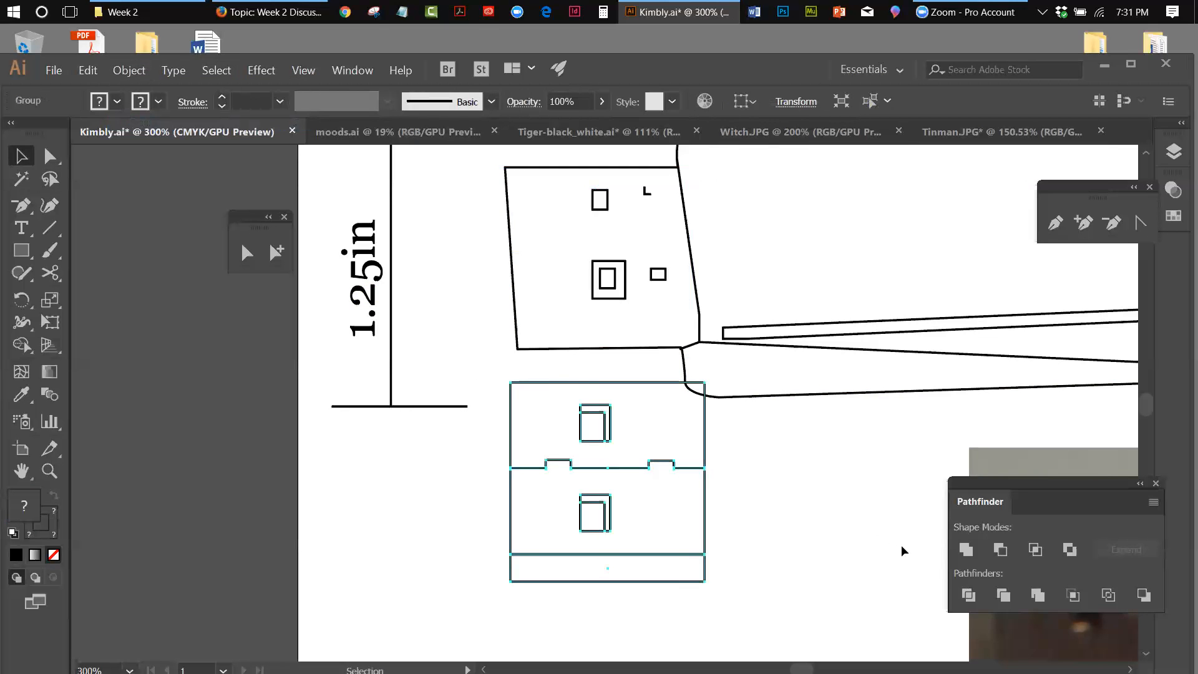
click(655, 436)
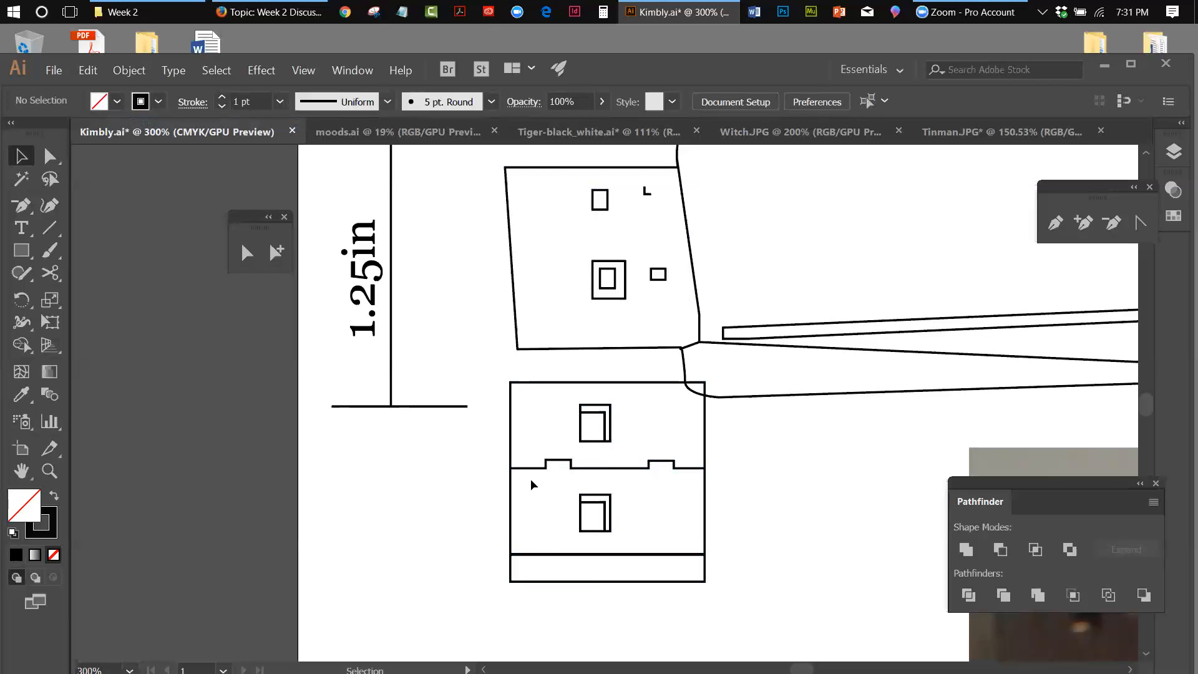
click(510, 434)
click(798, 560)
click(639, 468)
click(811, 551)
Pick only the thin rectangle inside the connector group with Group Selection and nudge it down, away from the connector.
drag(249, 219, 774, 193)
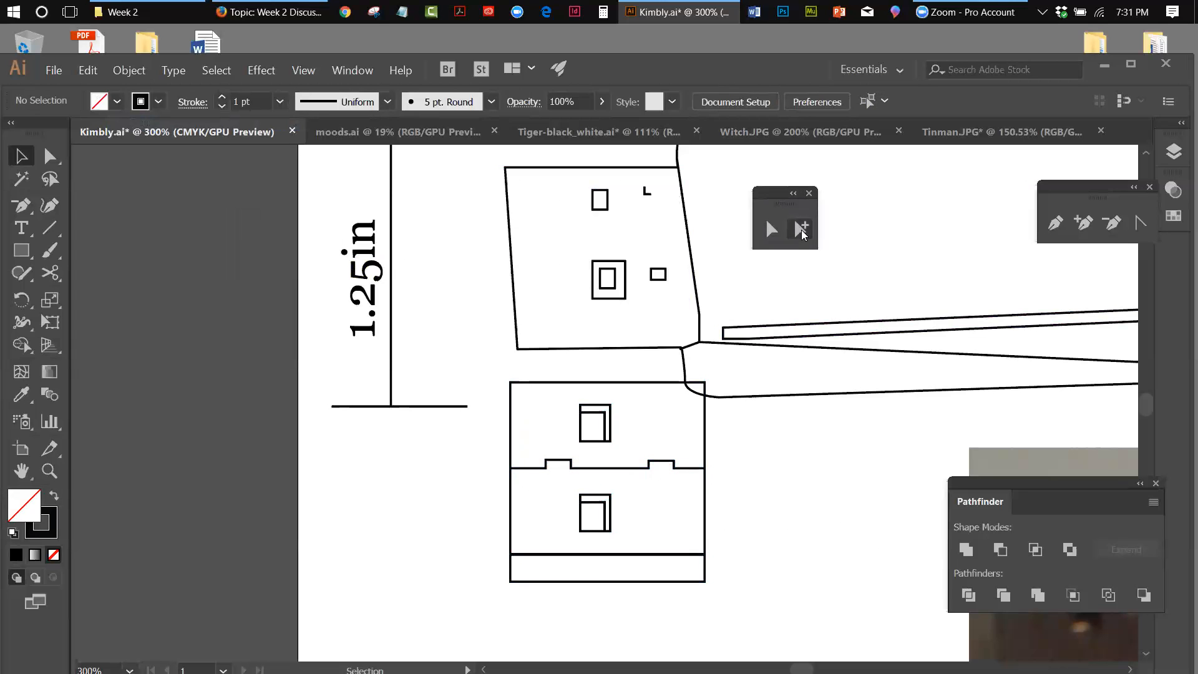
click(802, 229)
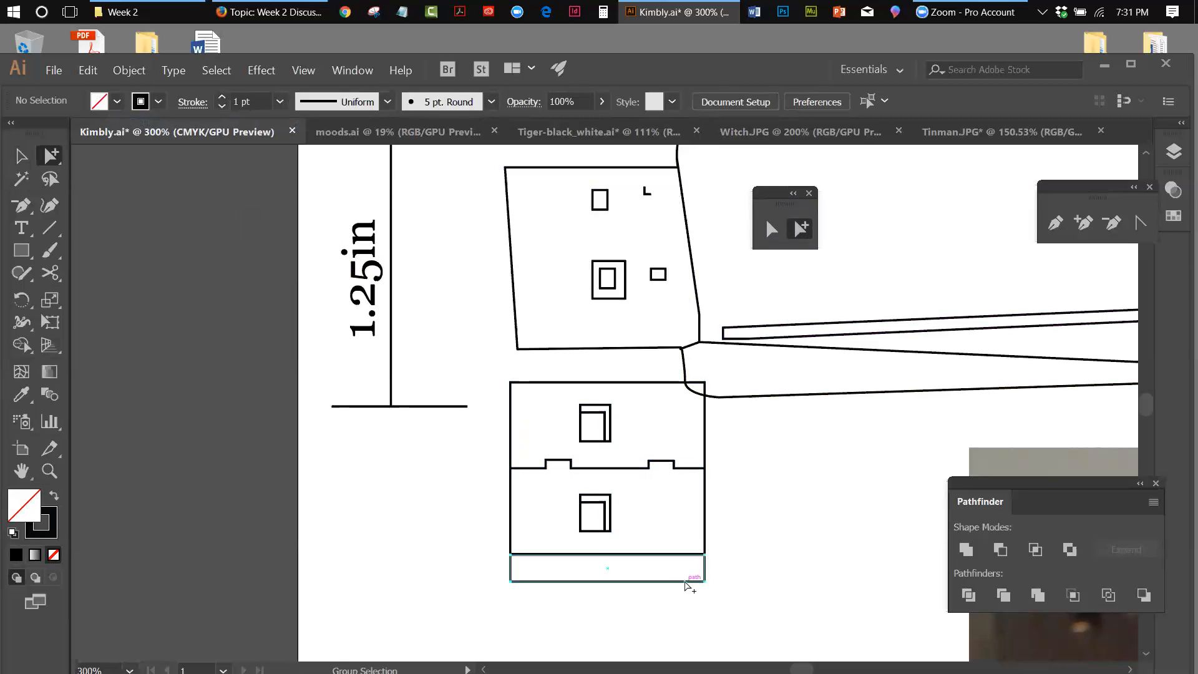
click(686, 581)
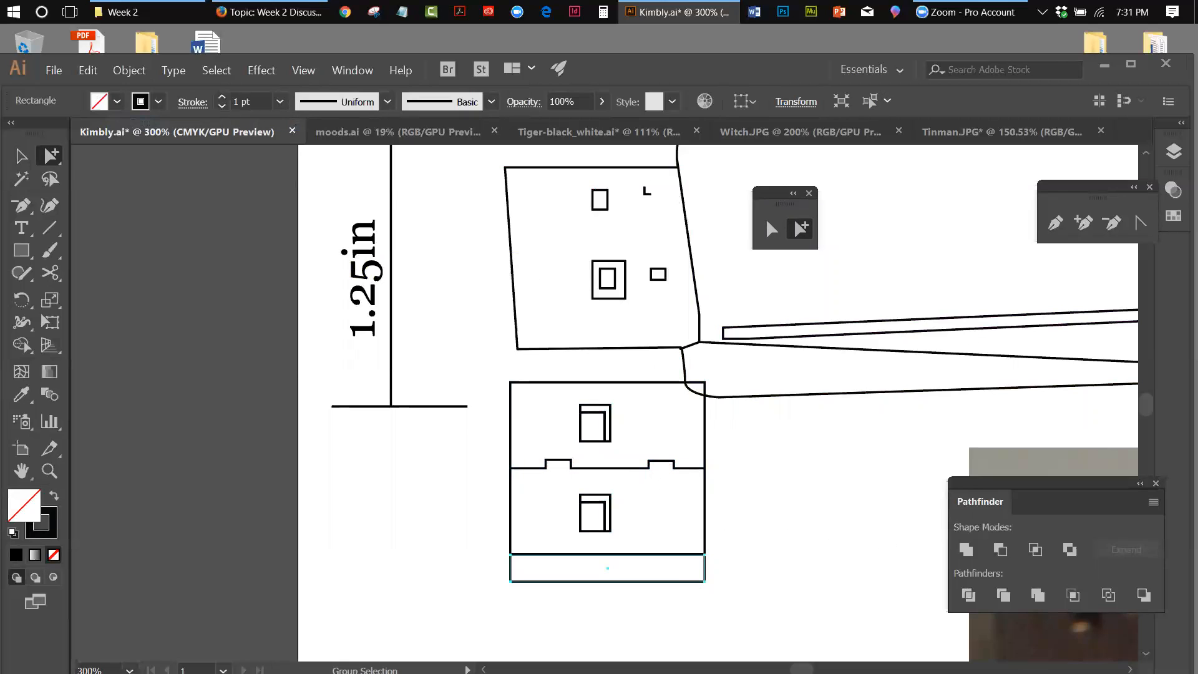
key(Down)
key(Down)
key(Down)
key(Down)
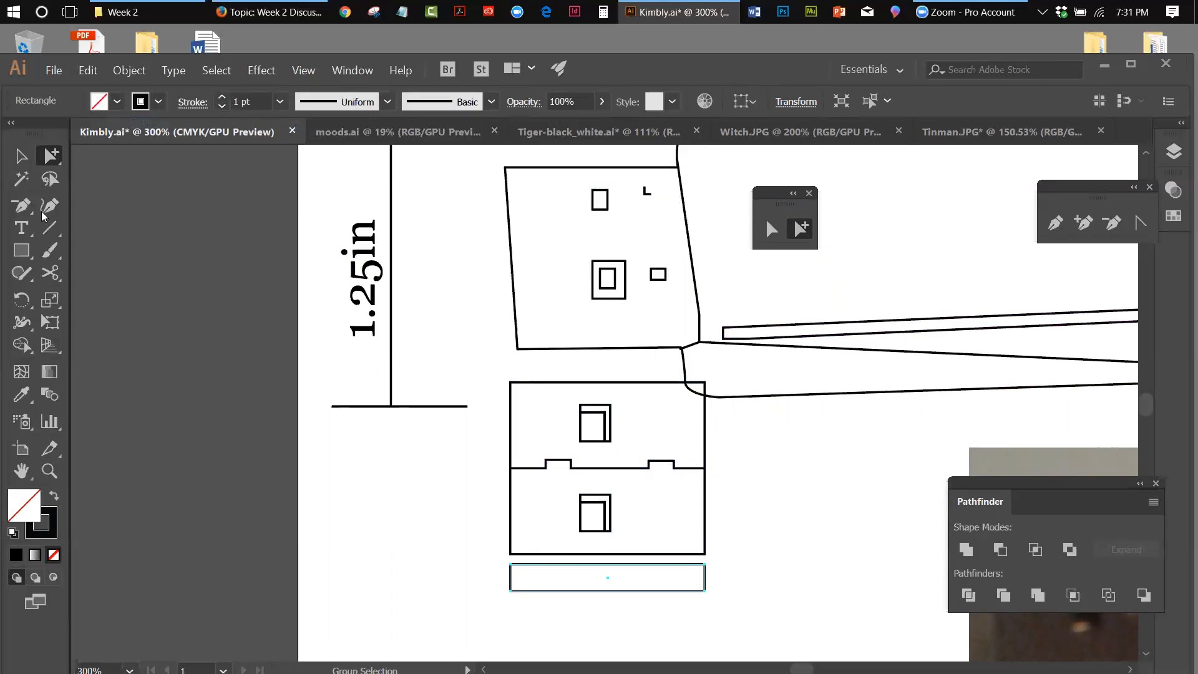
Cut the thin rectangle at its two upper corners with Scissors and delete its top edge.
click(50, 272)
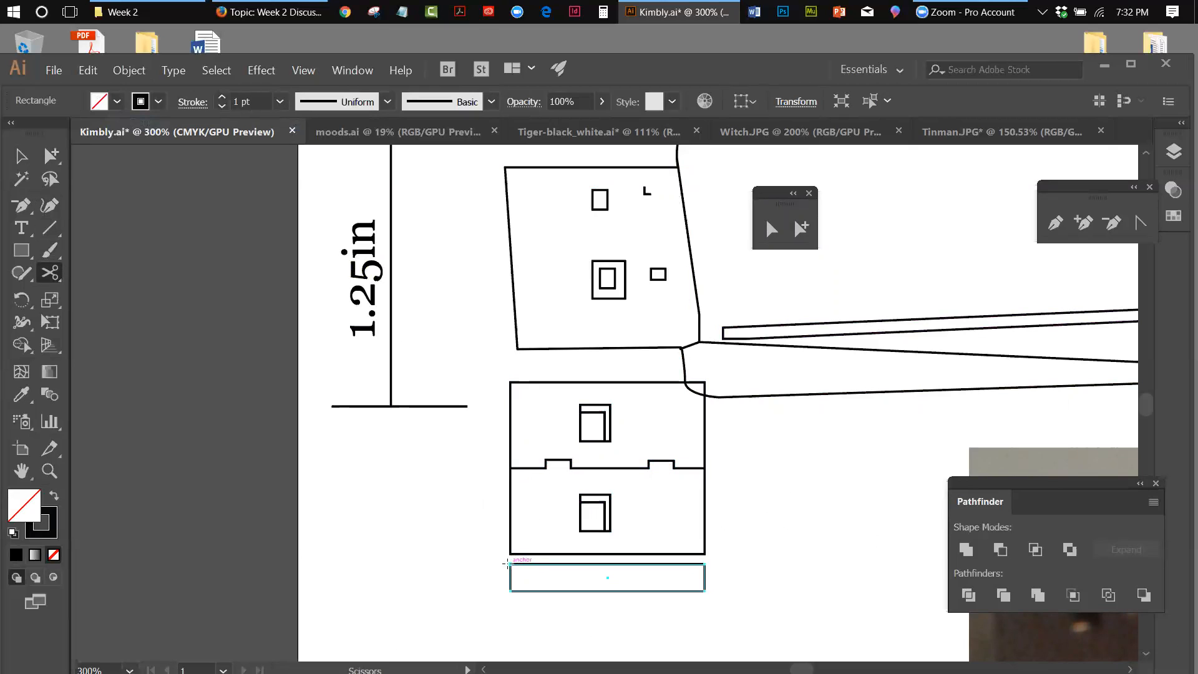
click(511, 564)
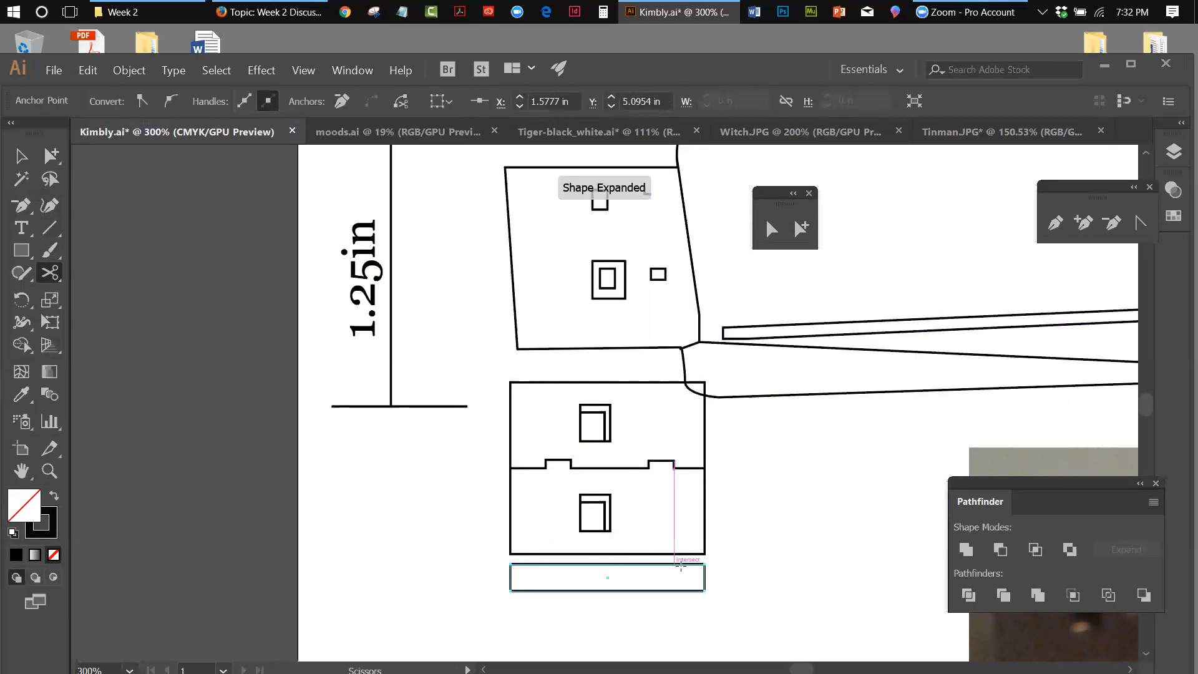
click(706, 564)
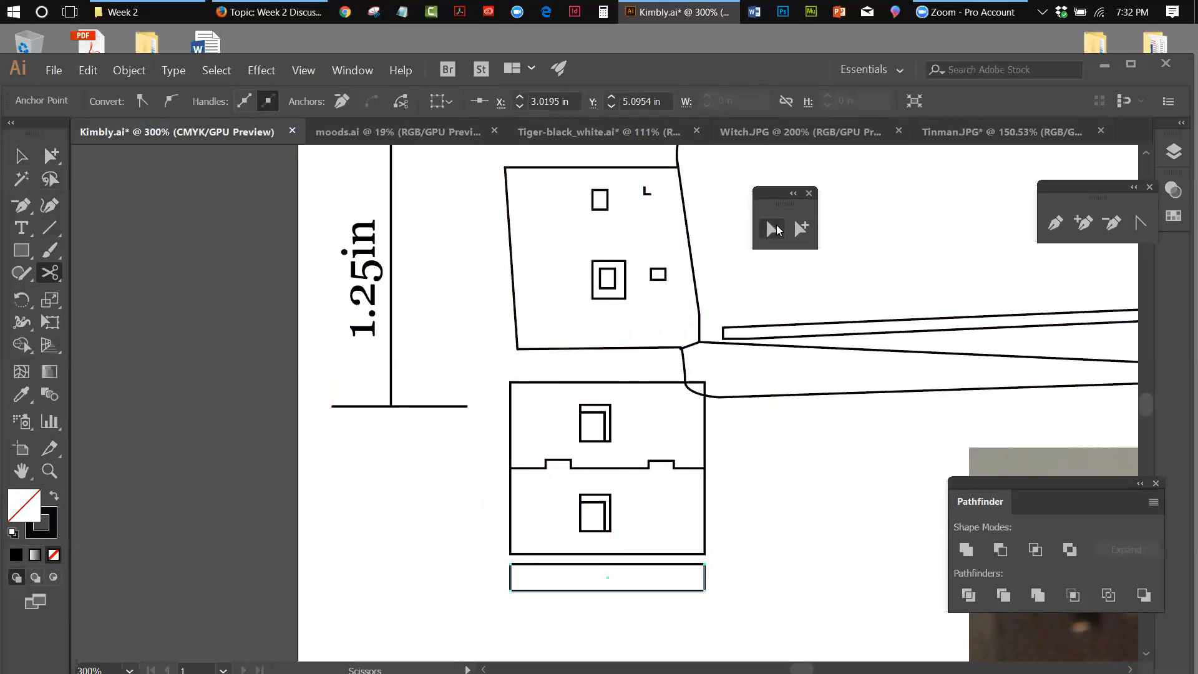
click(774, 229)
click(893, 522)
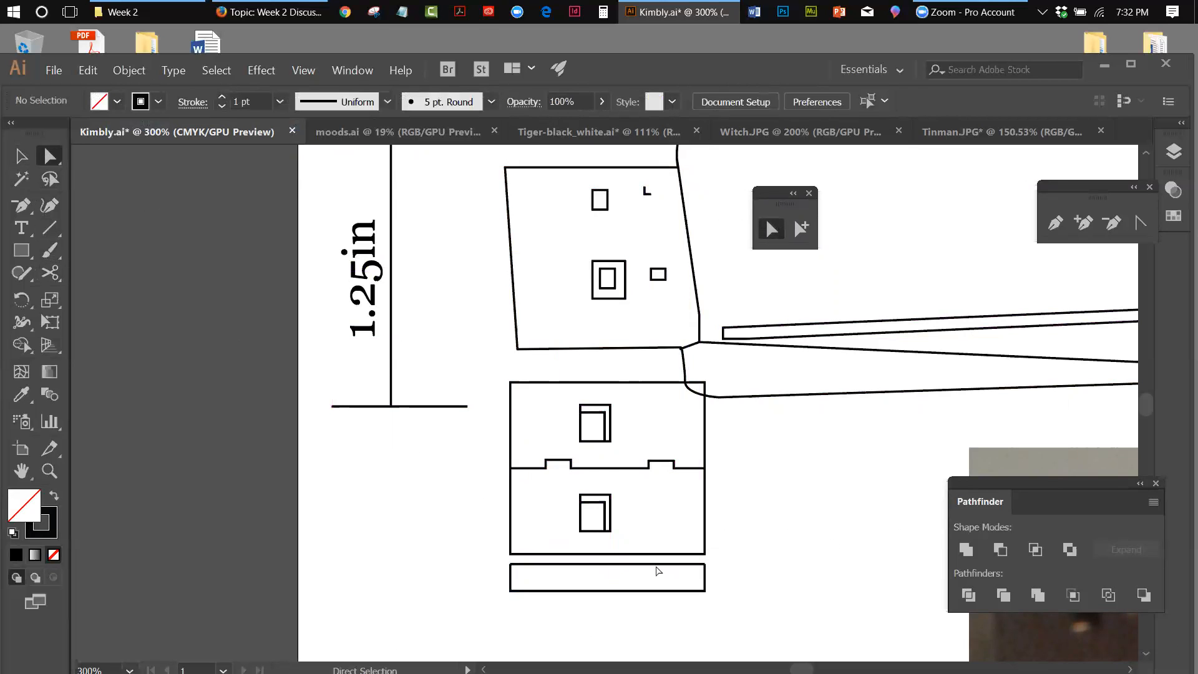
click(655, 565)
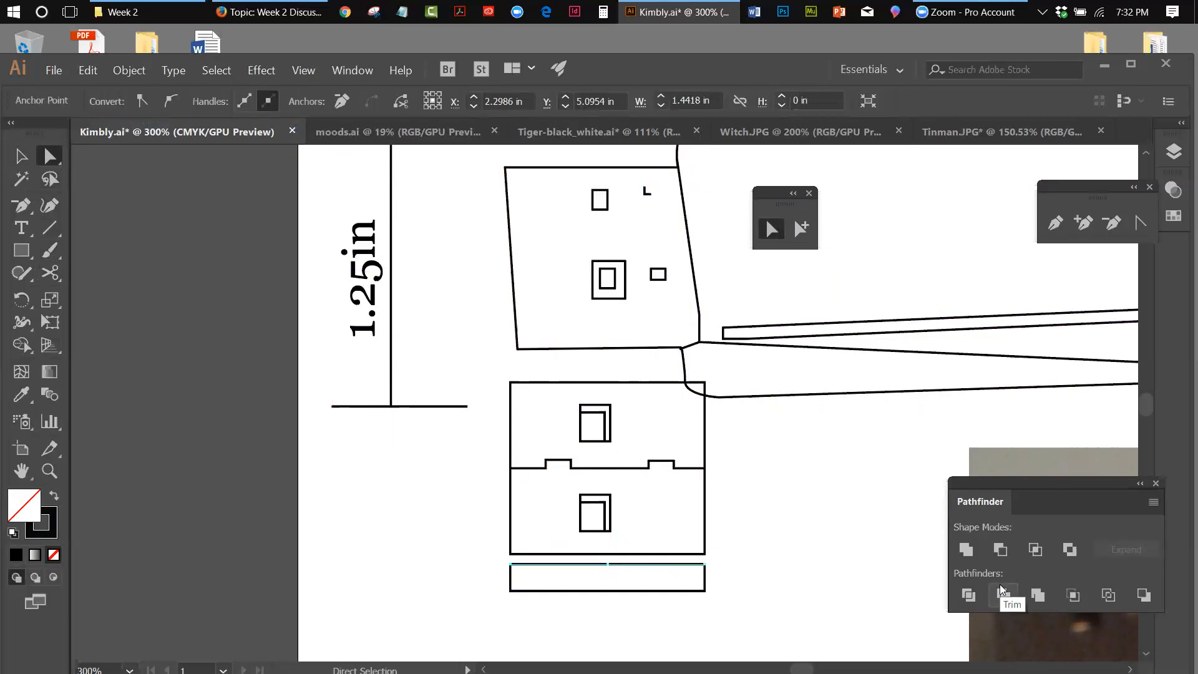
key(Delete)
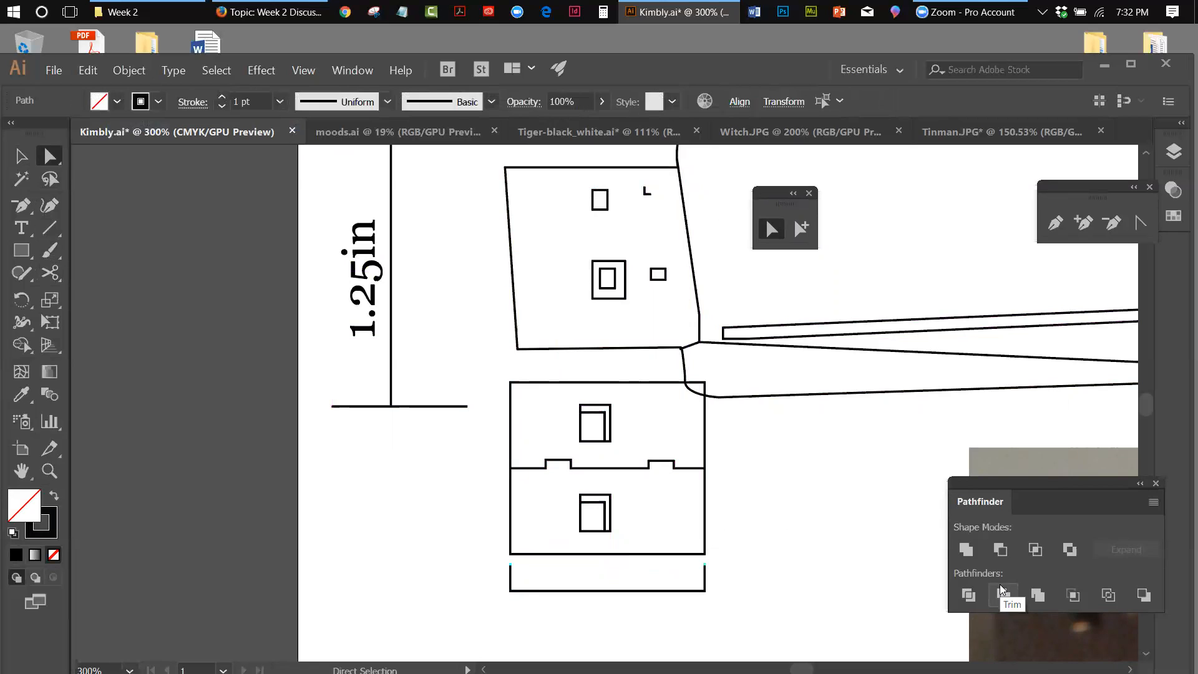
Nudge the open three-sided shape up with Group Selection until its ends meet the connector's bottom edge.
click(20, 158)
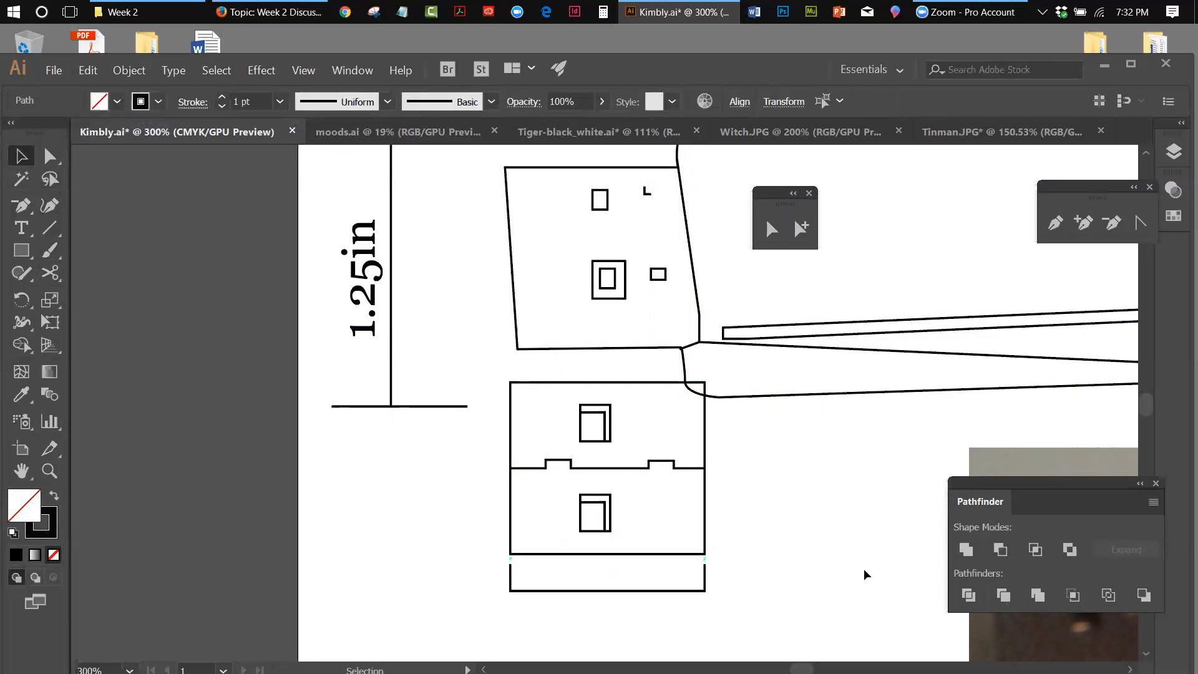
click(646, 596)
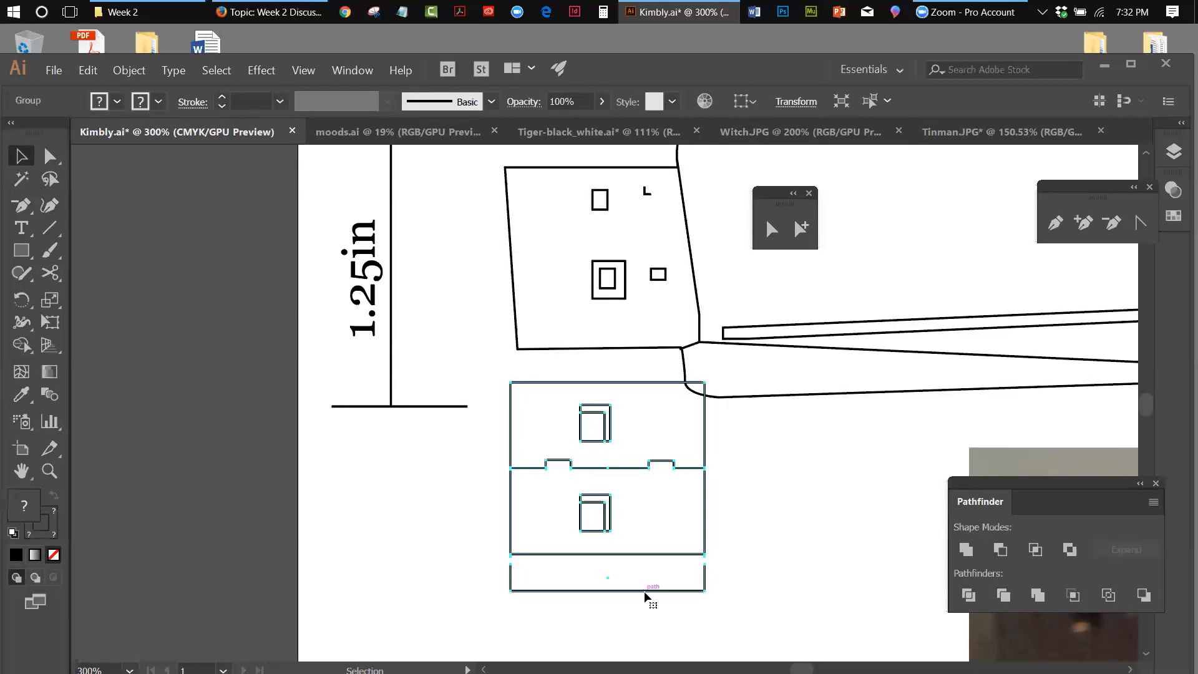
click(800, 229)
click(766, 557)
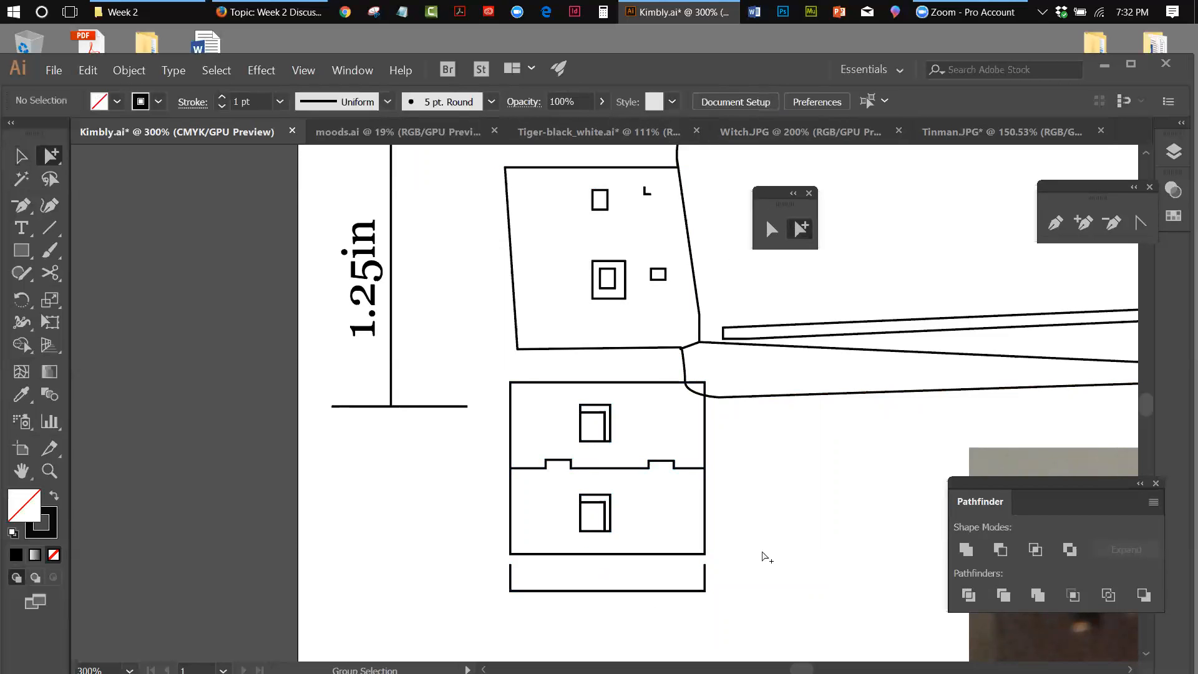
click(646, 596)
key(Up)
key(Up)
key(Up)
key(Up)
key(Up)
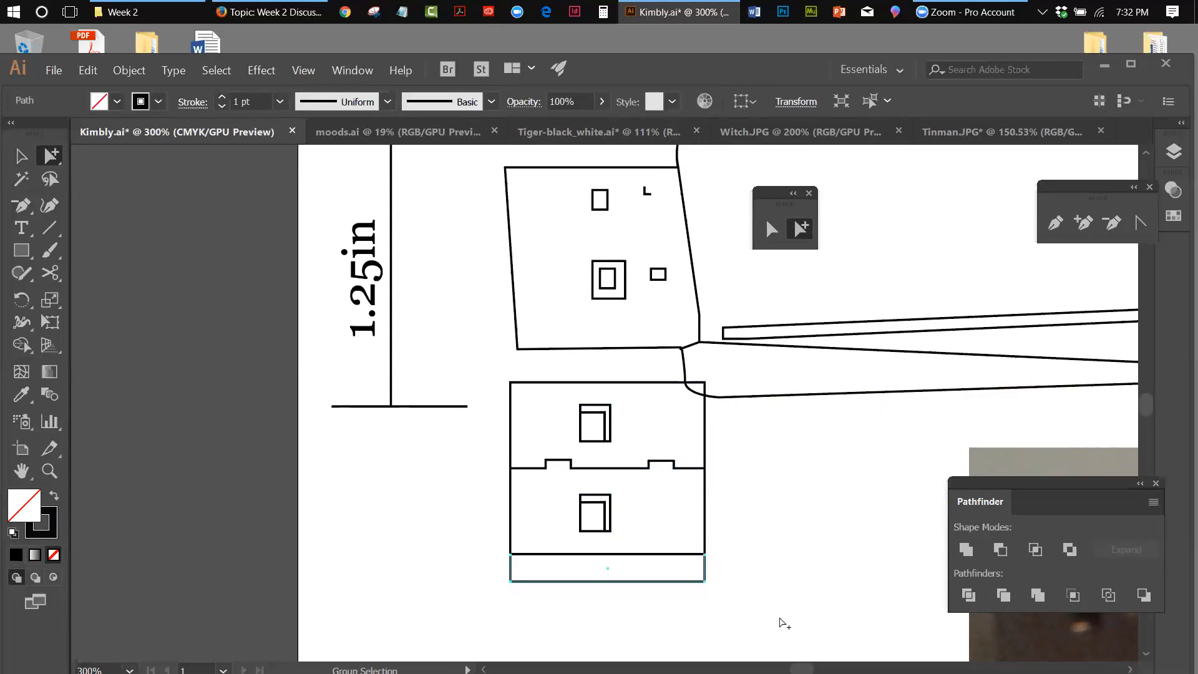
click(736, 604)
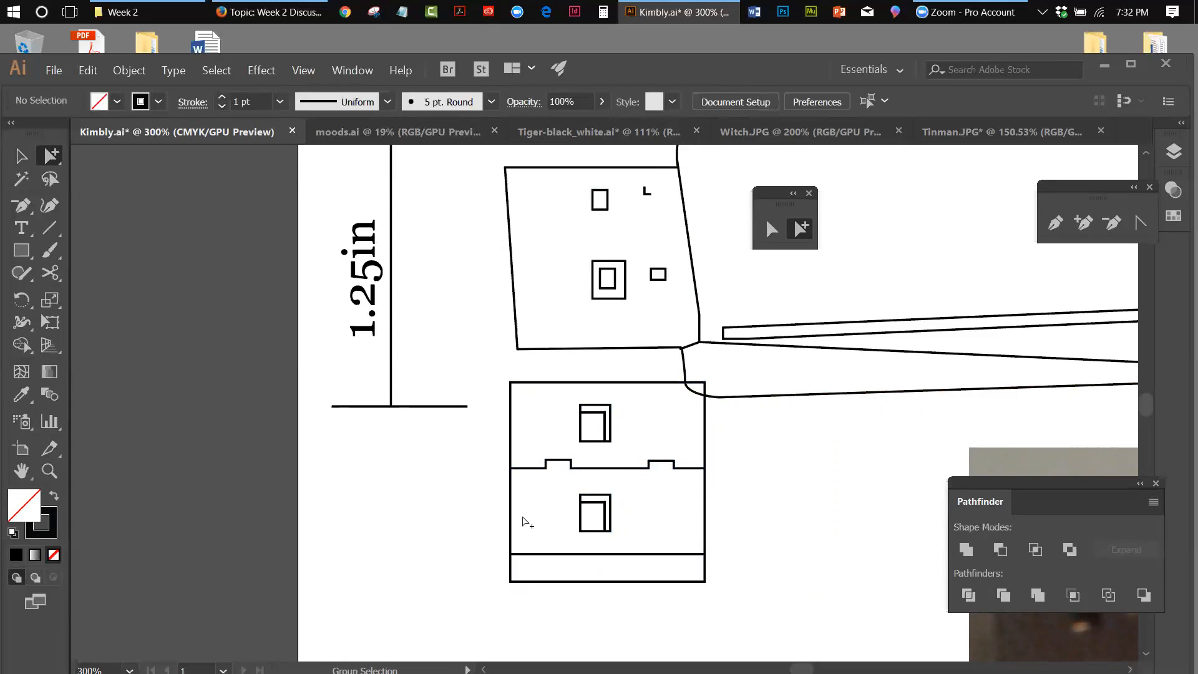
Check with the Selection tool that the connector and its bottom piece still select together as one group.
click(510, 467)
click(836, 570)
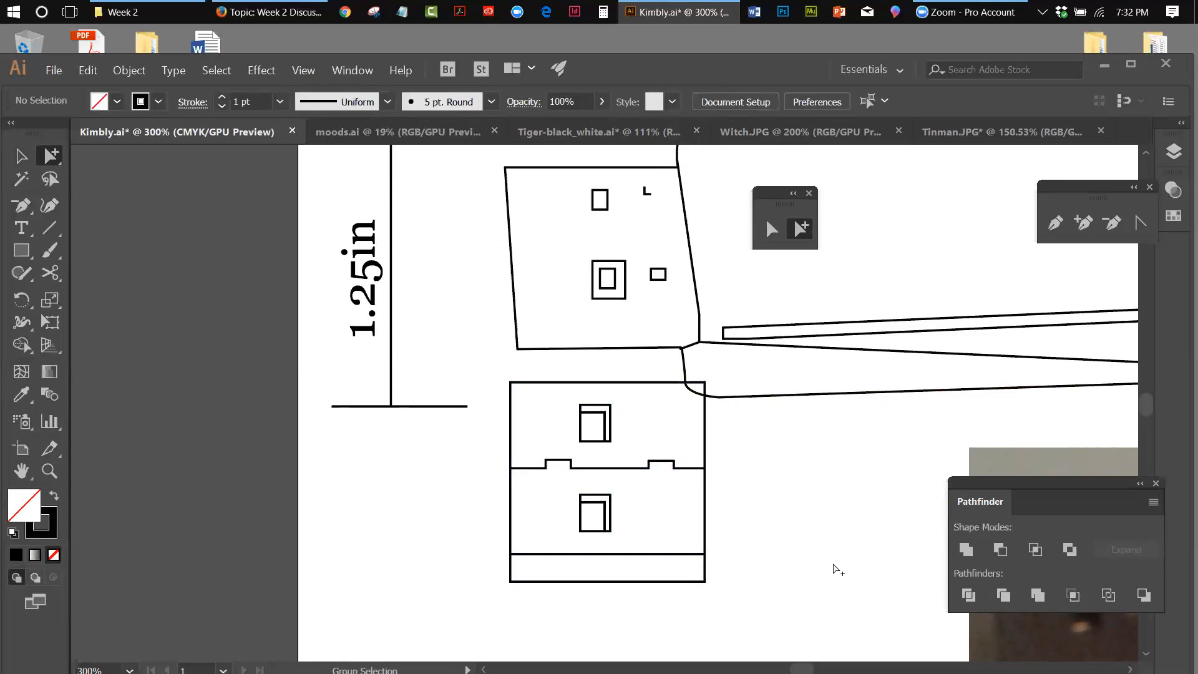
click(20, 155)
click(536, 557)
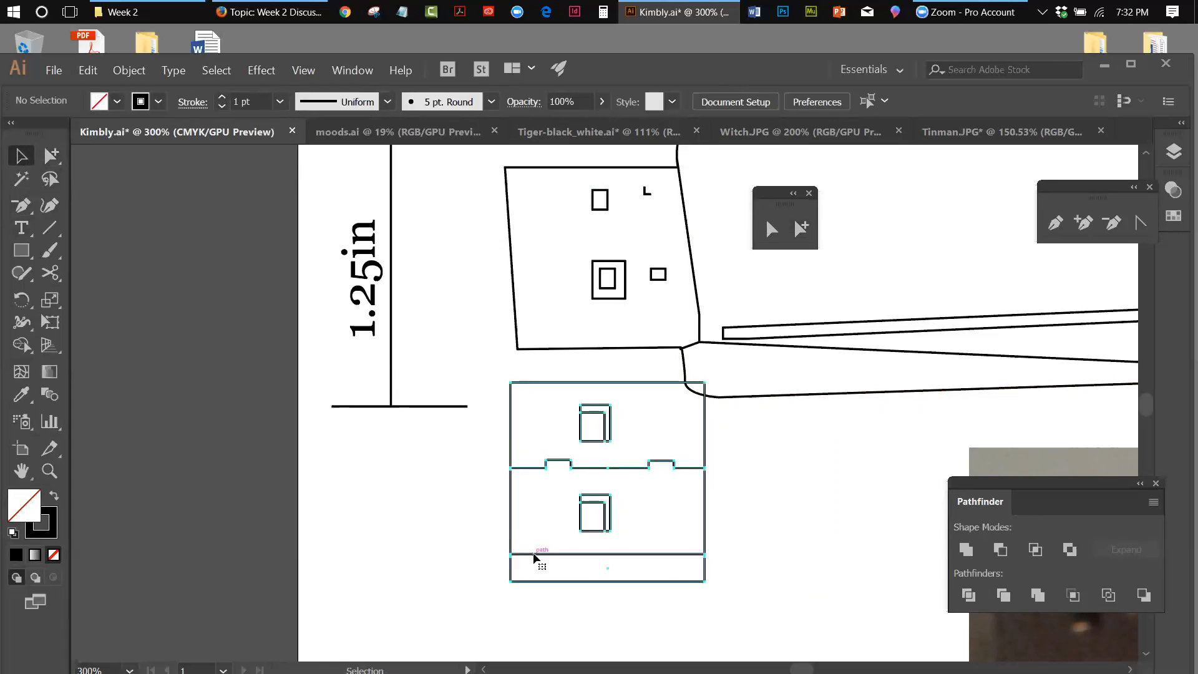
click(831, 572)
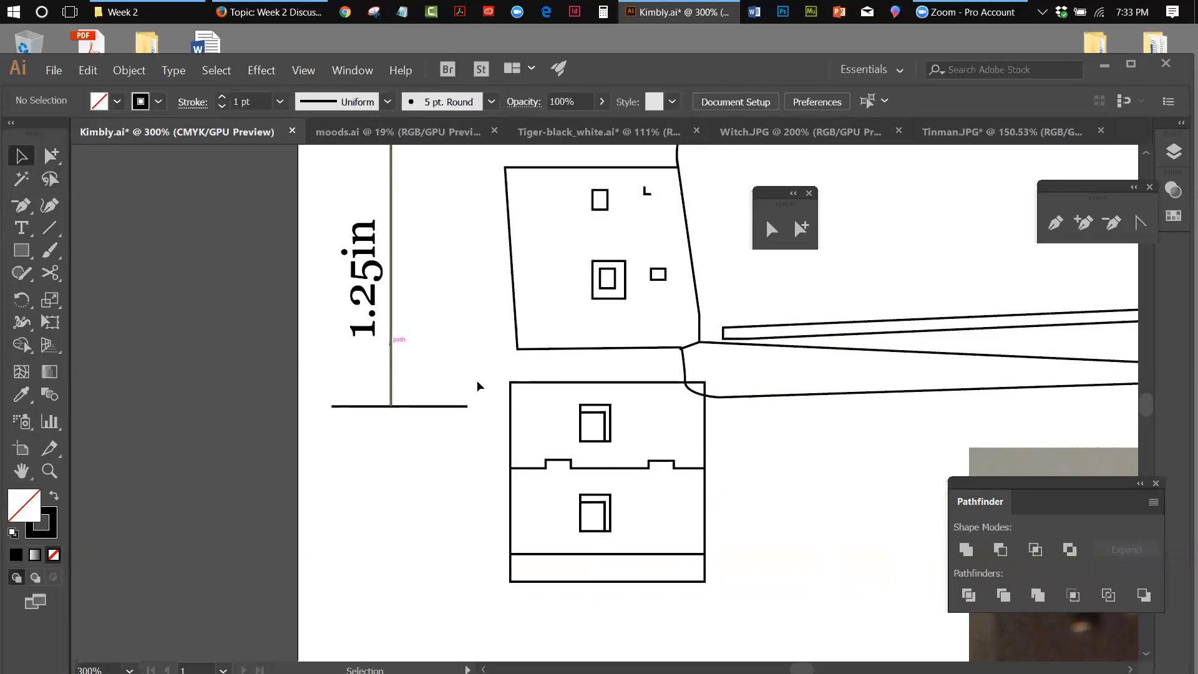
Show the bounding box to view its handles on the connector group, and hide it again.
click(561, 387)
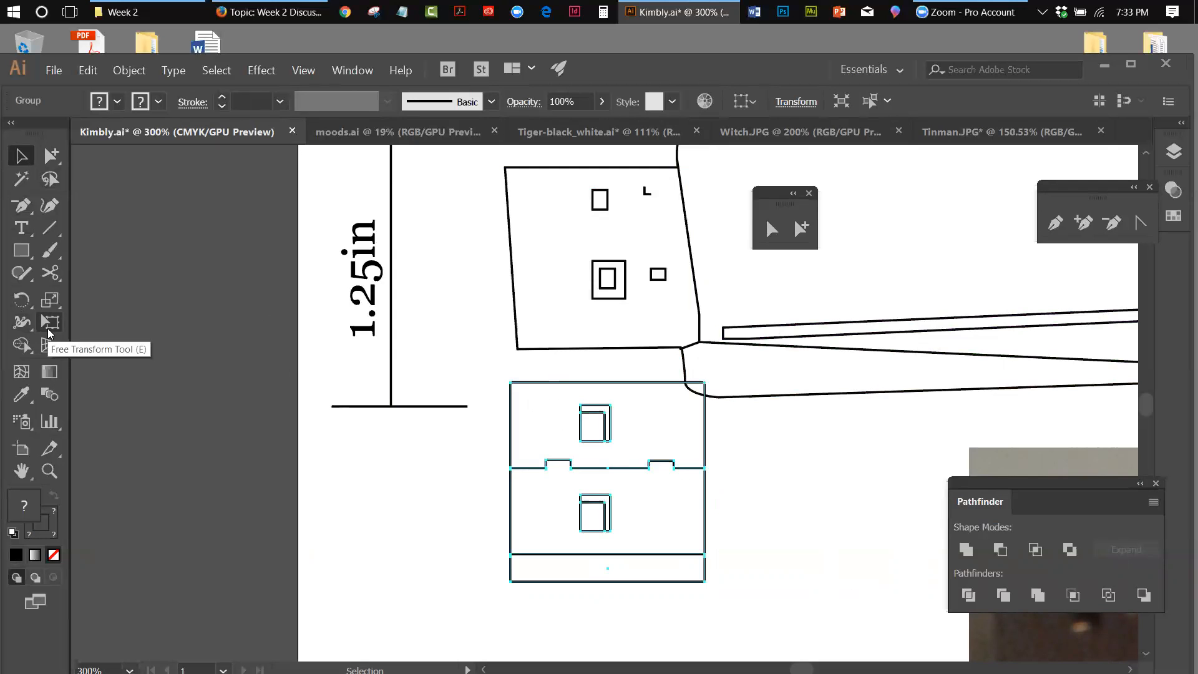
click(310, 73)
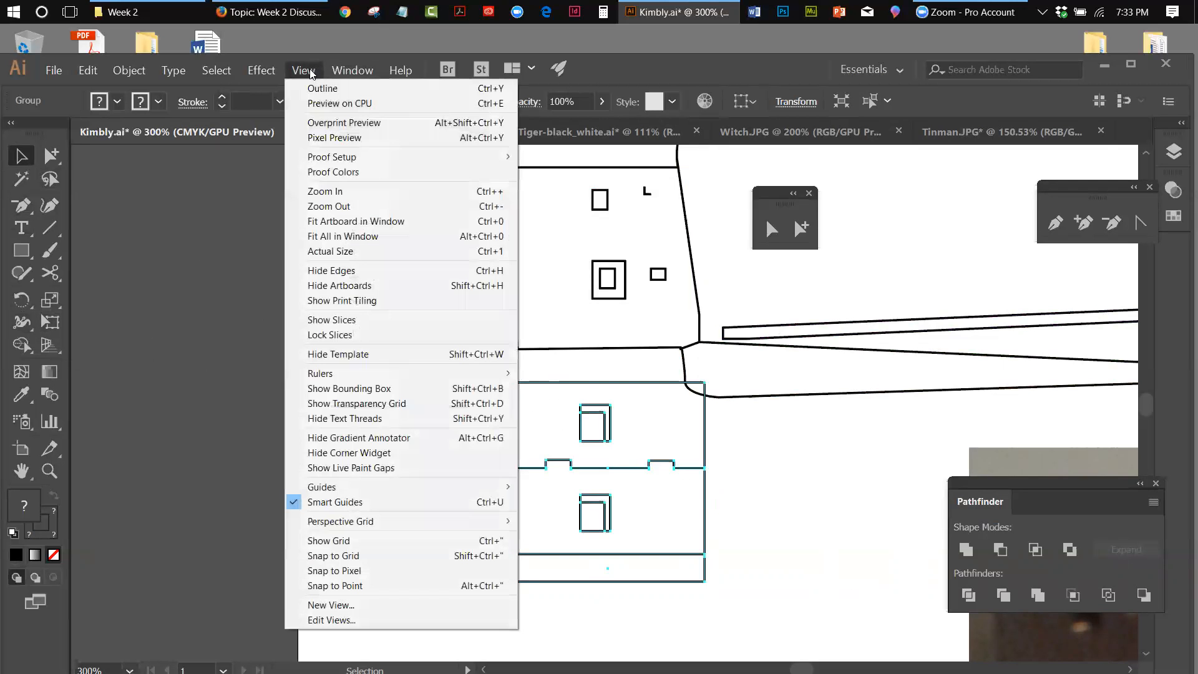
click(356, 388)
click(815, 490)
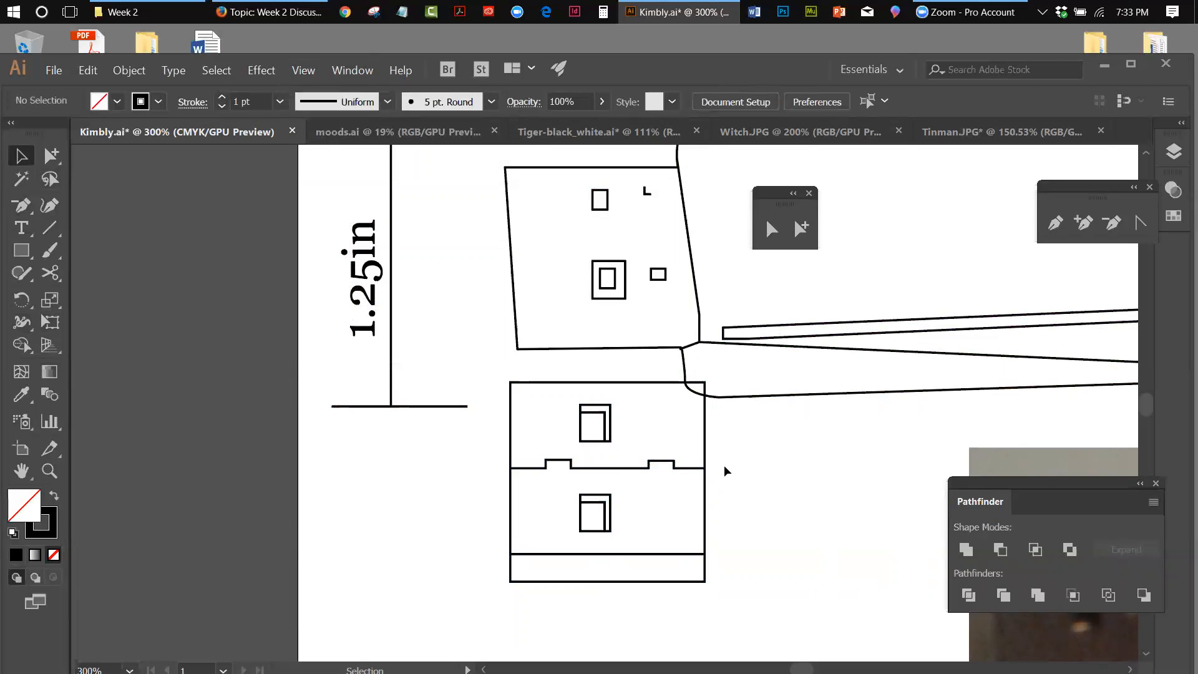
click(442, 407)
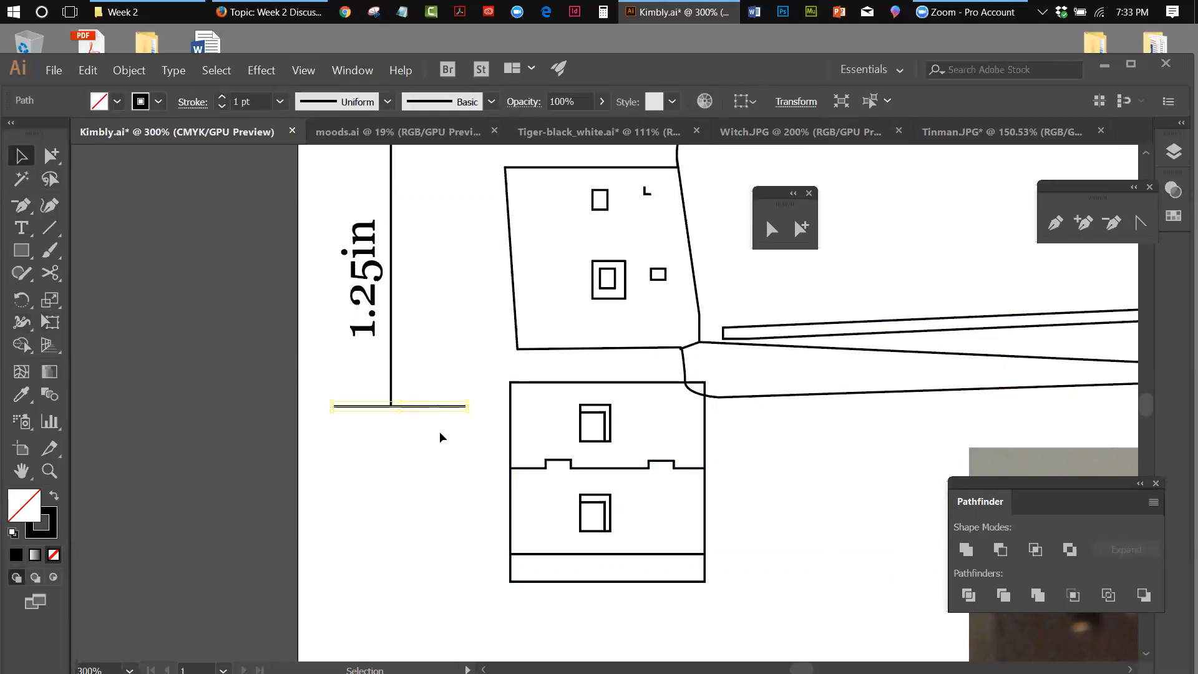
click(523, 394)
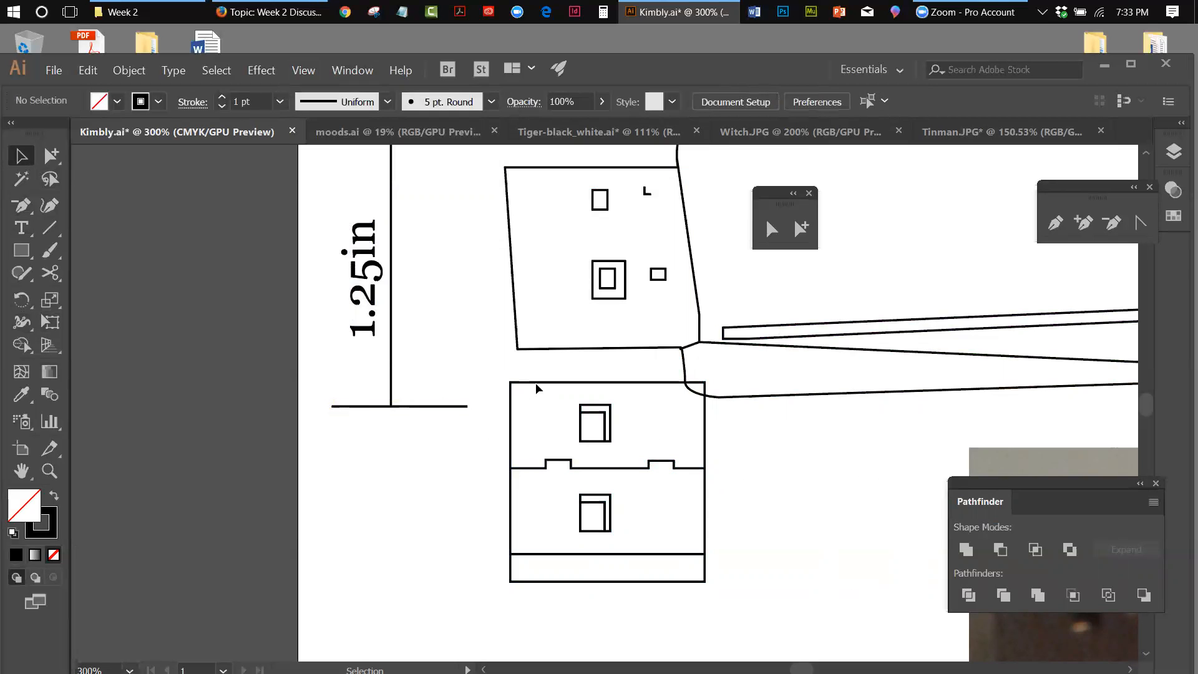
click(595, 424)
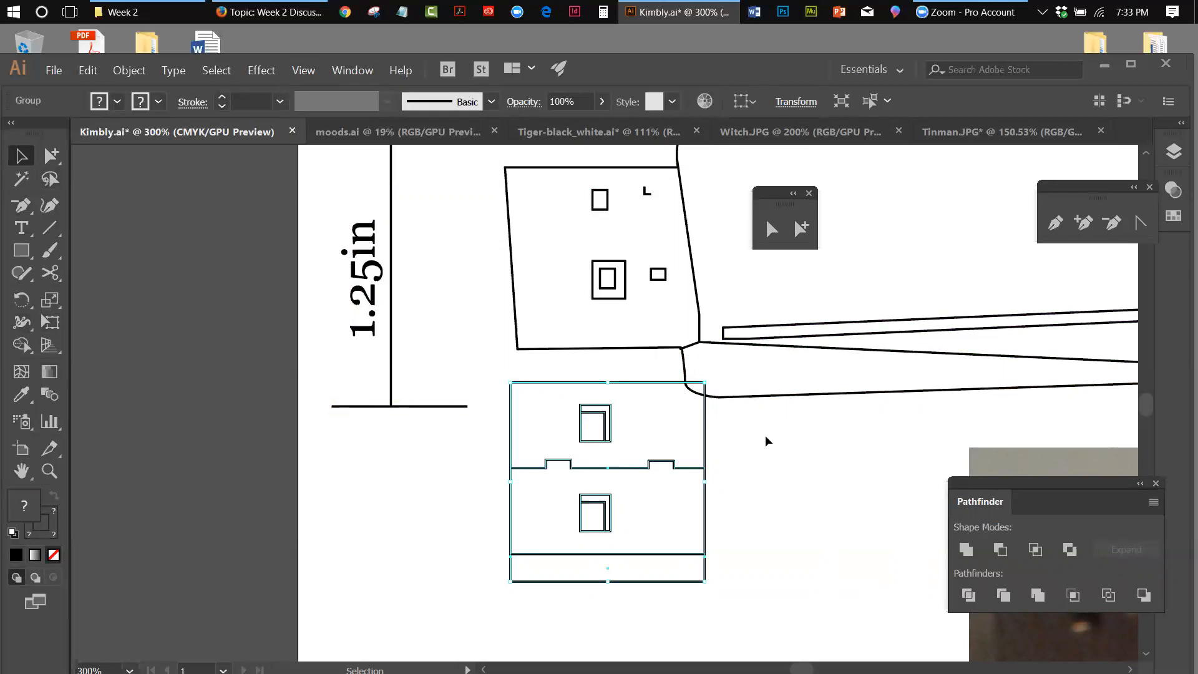
click(767, 441)
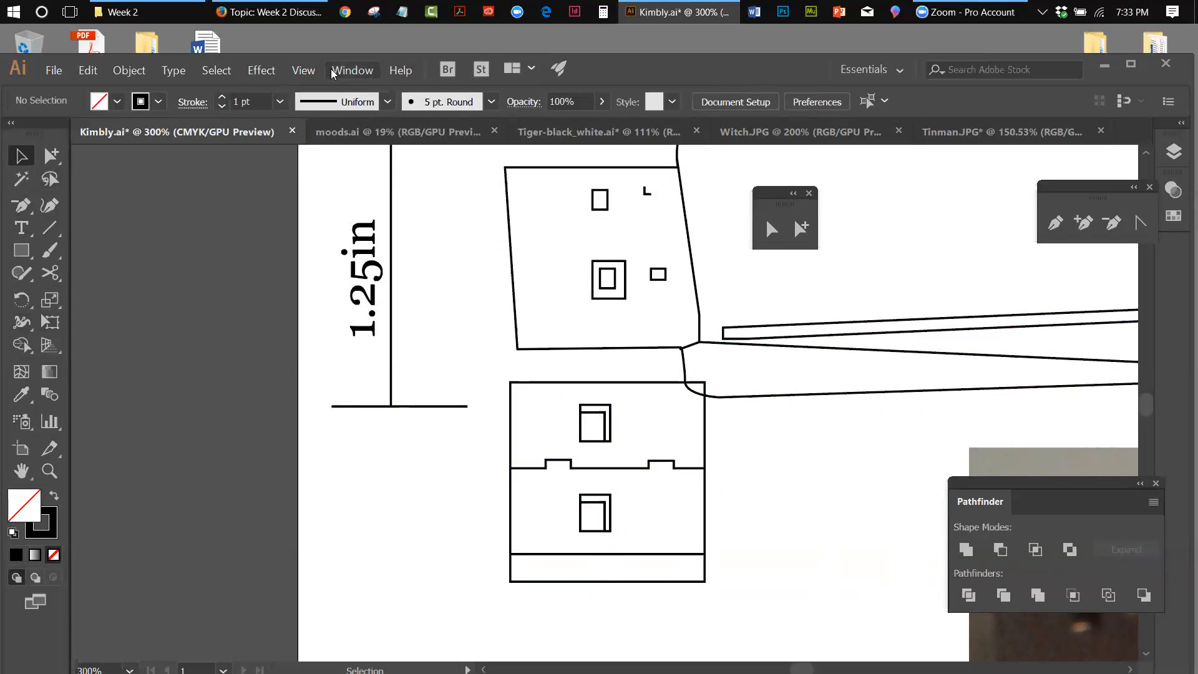
click(304, 71)
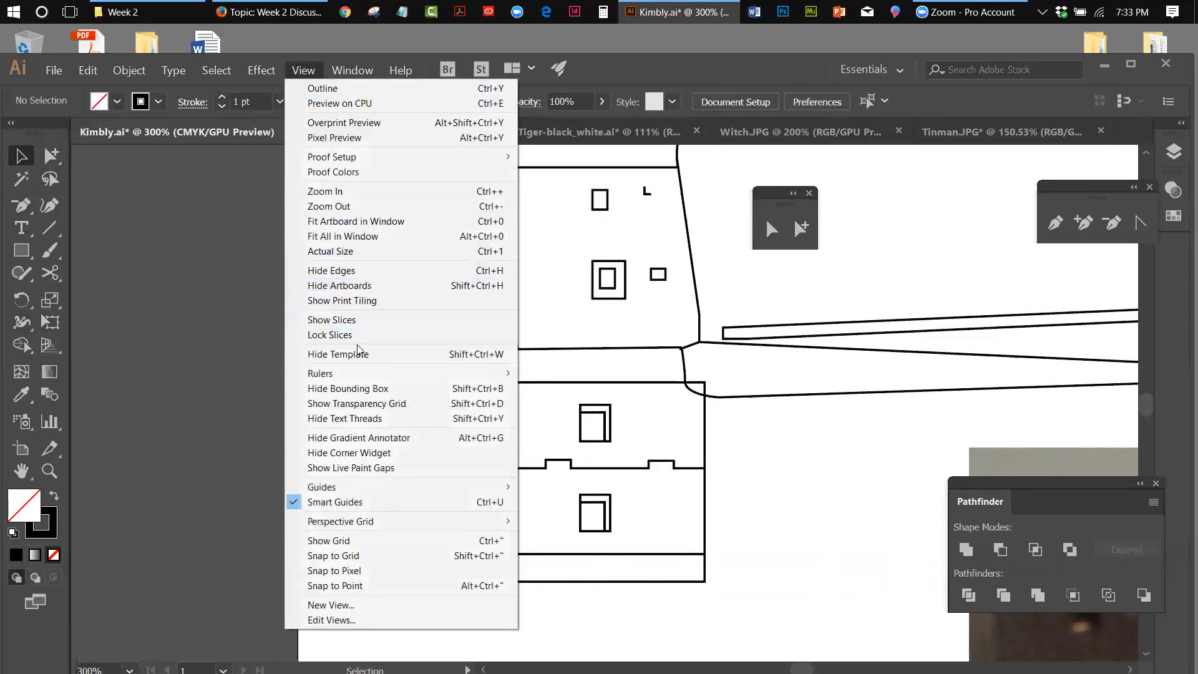
click(358, 391)
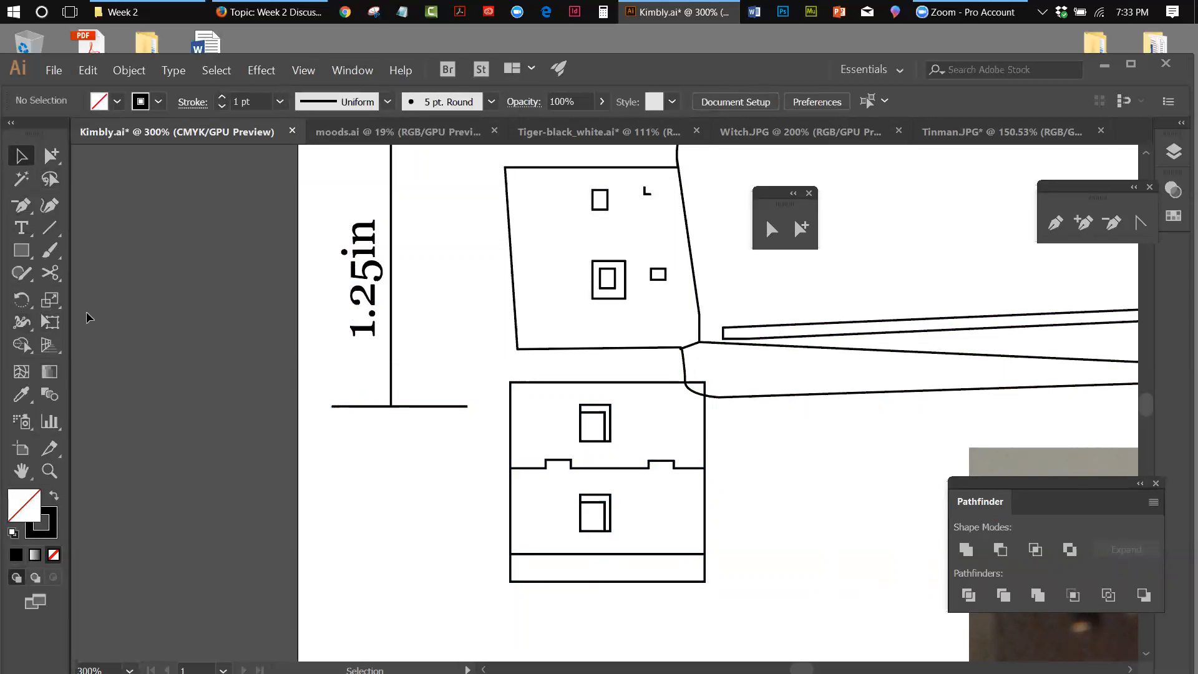
Try slanting the connector group with Free Transform by shifting its top edge sideways to about 1.58 in wide, and undo it.
click(511, 387)
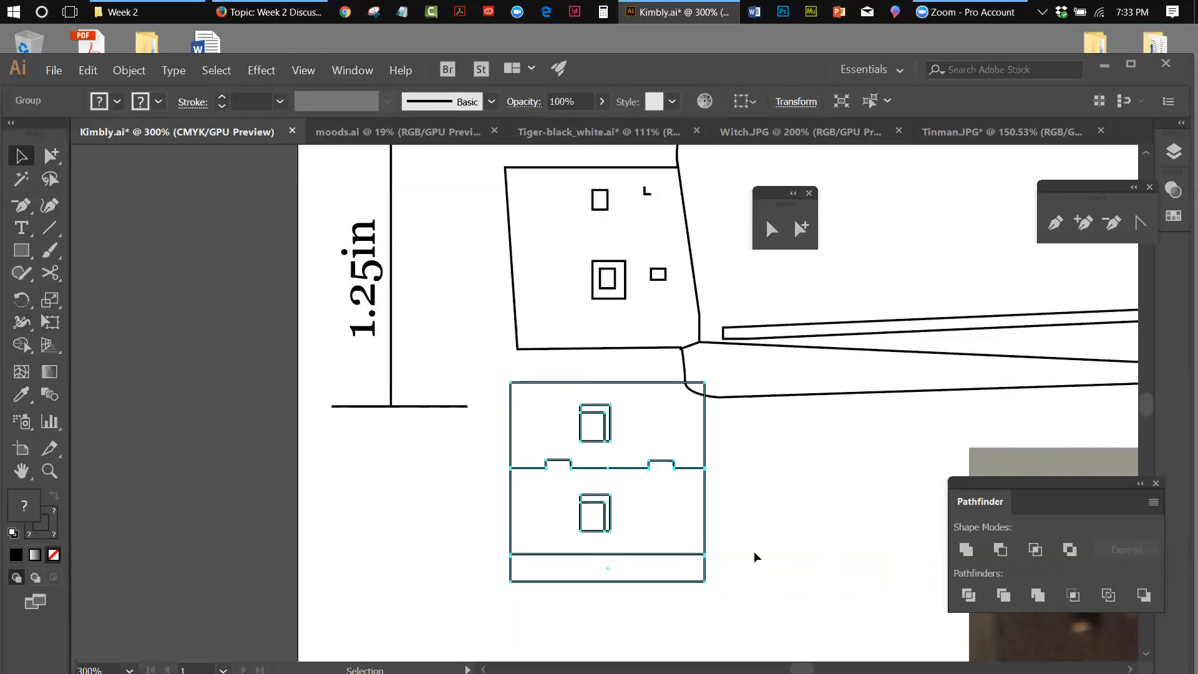
click(53, 329)
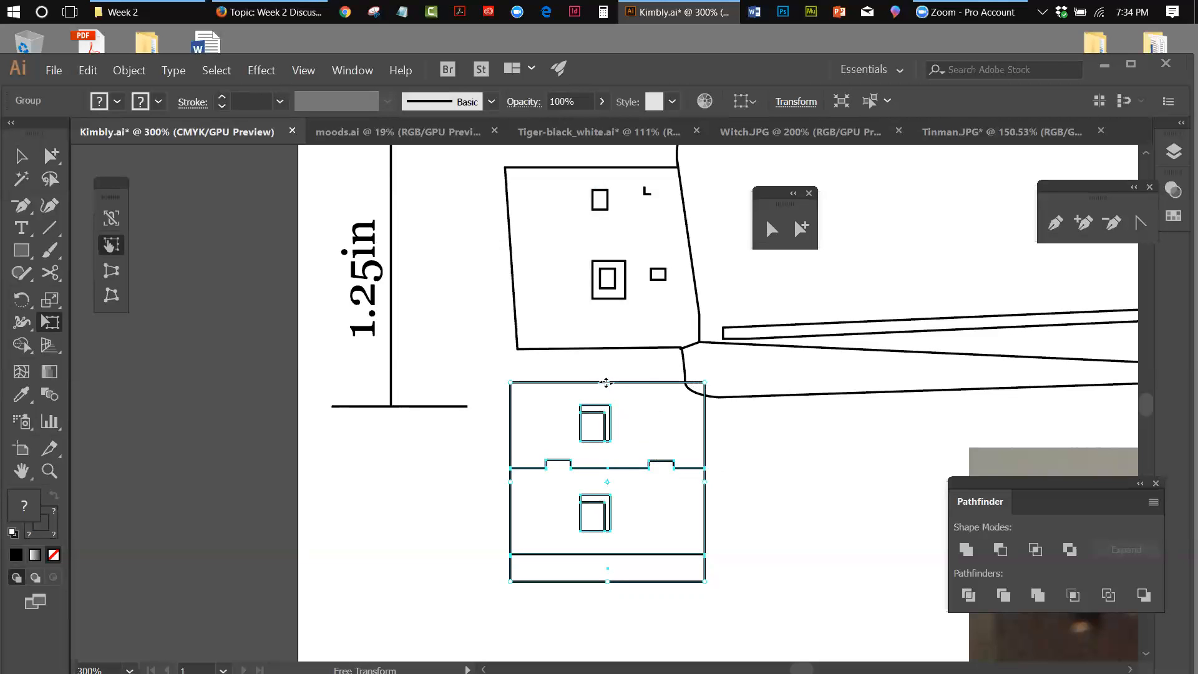
click(606, 383)
mouse_move(606, 382)
mouse_down()
mouse_move(620, 383)
mouse_move(591, 381)
mouse_up()
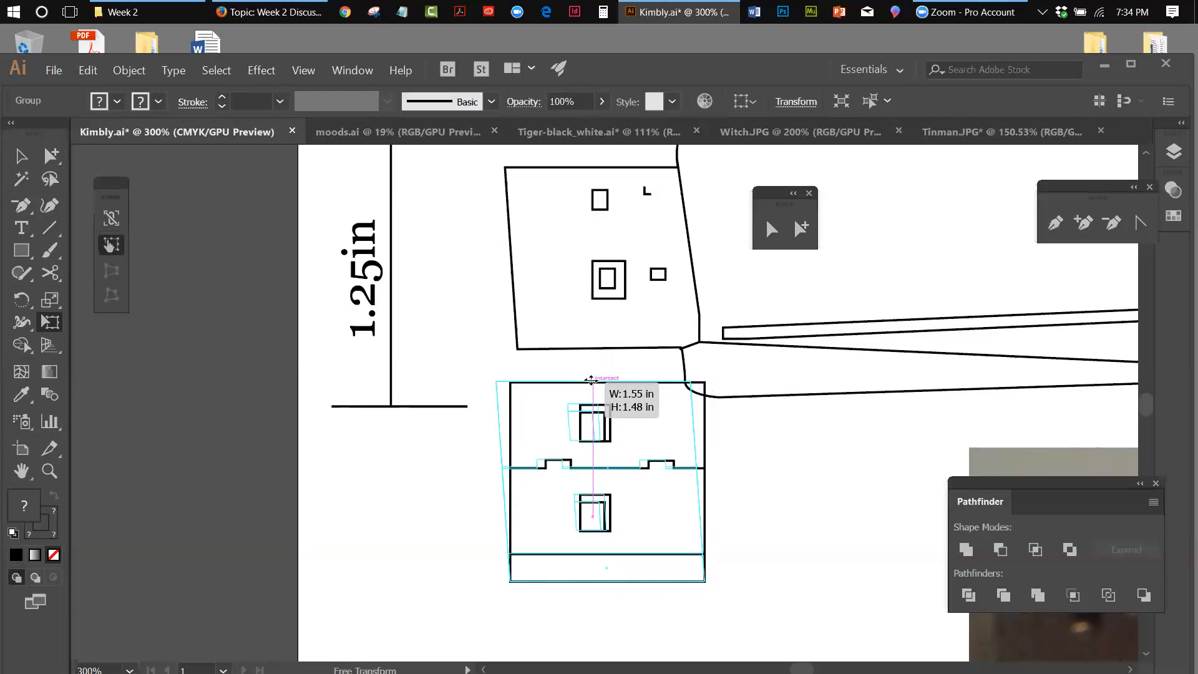
drag(591, 381, 590, 380)
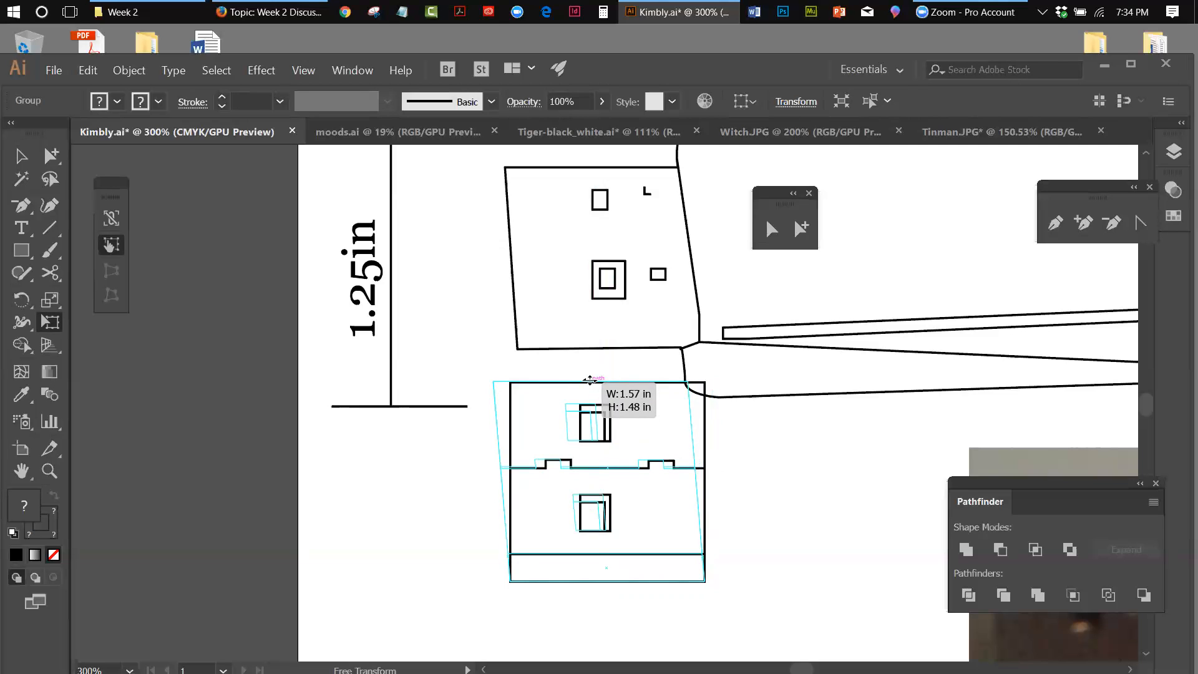
drag(590, 380, 589, 381)
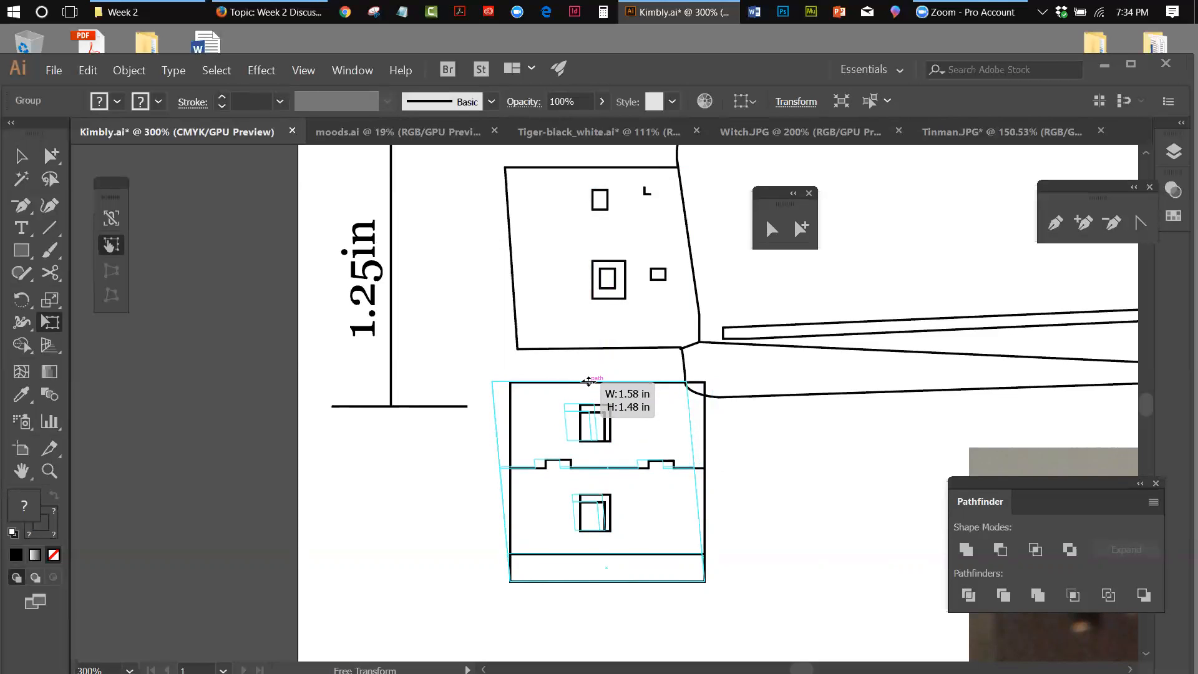
drag(589, 381, 589, 382)
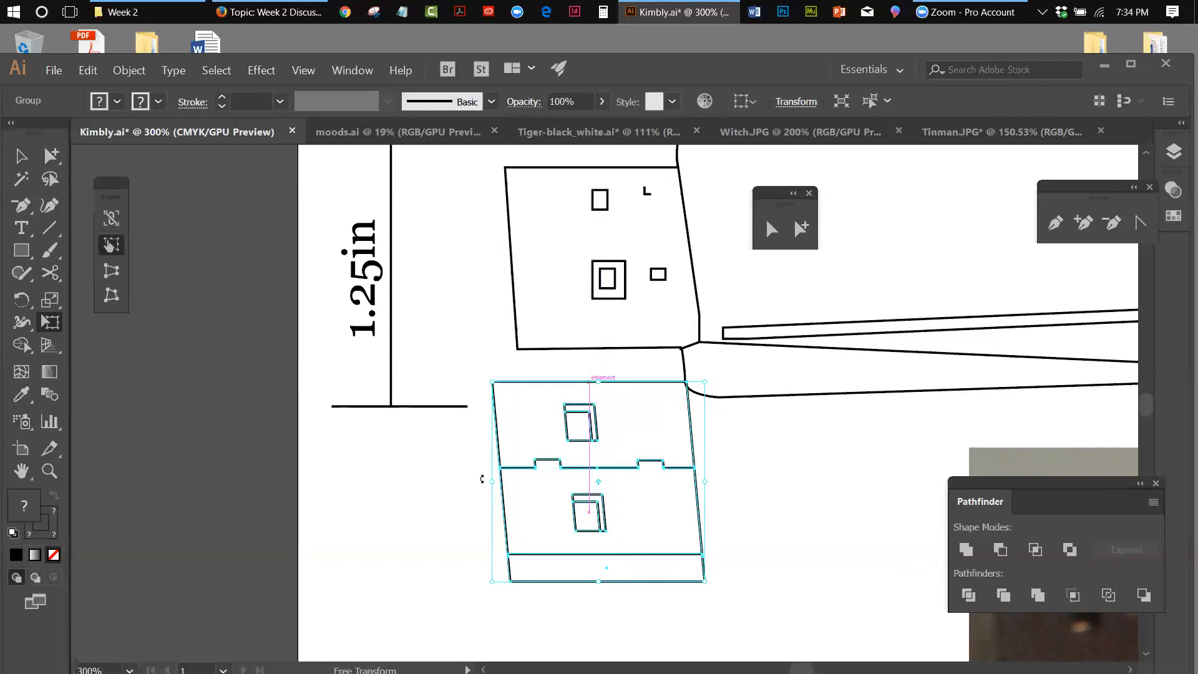
click(88, 70)
click(97, 89)
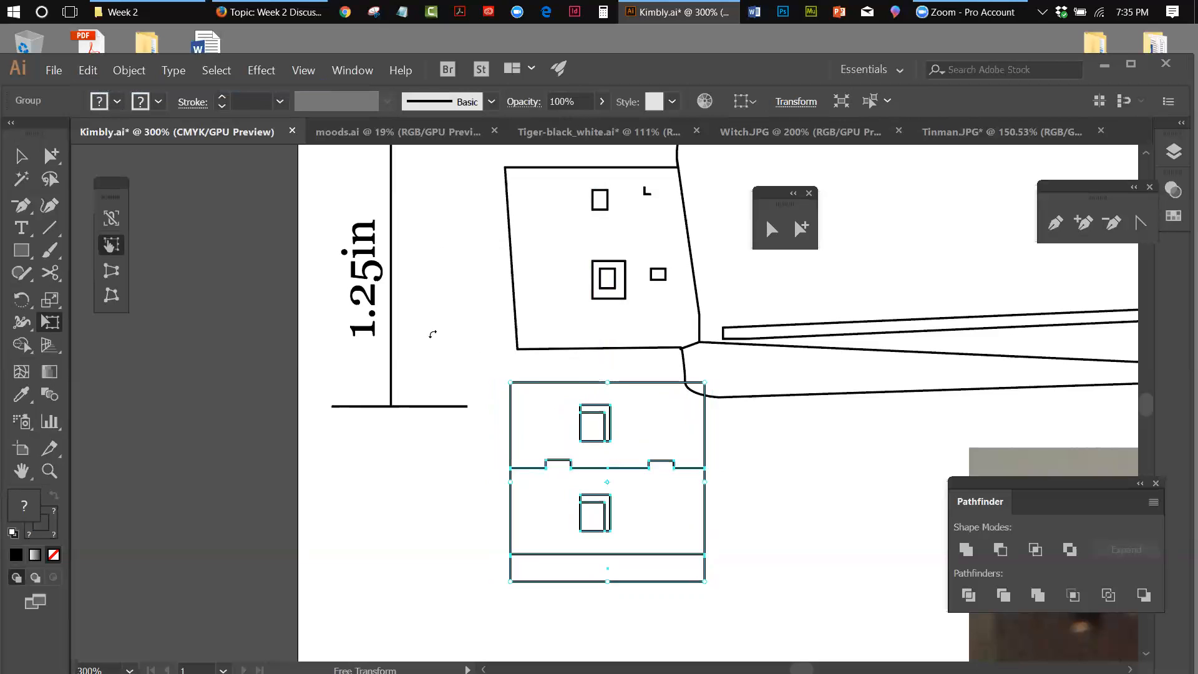
Ungroup the connector and its bottom piece, and ungroup the remaining nested group into separate shapes.
click(144, 70)
click(188, 137)
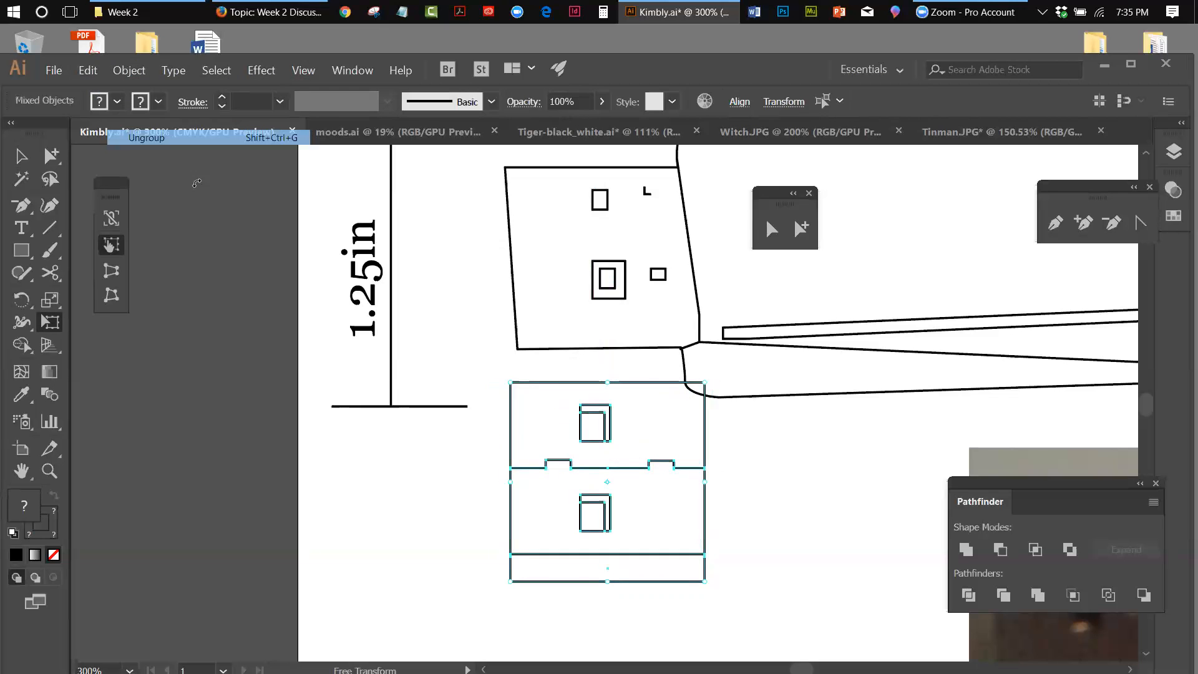
key(v)
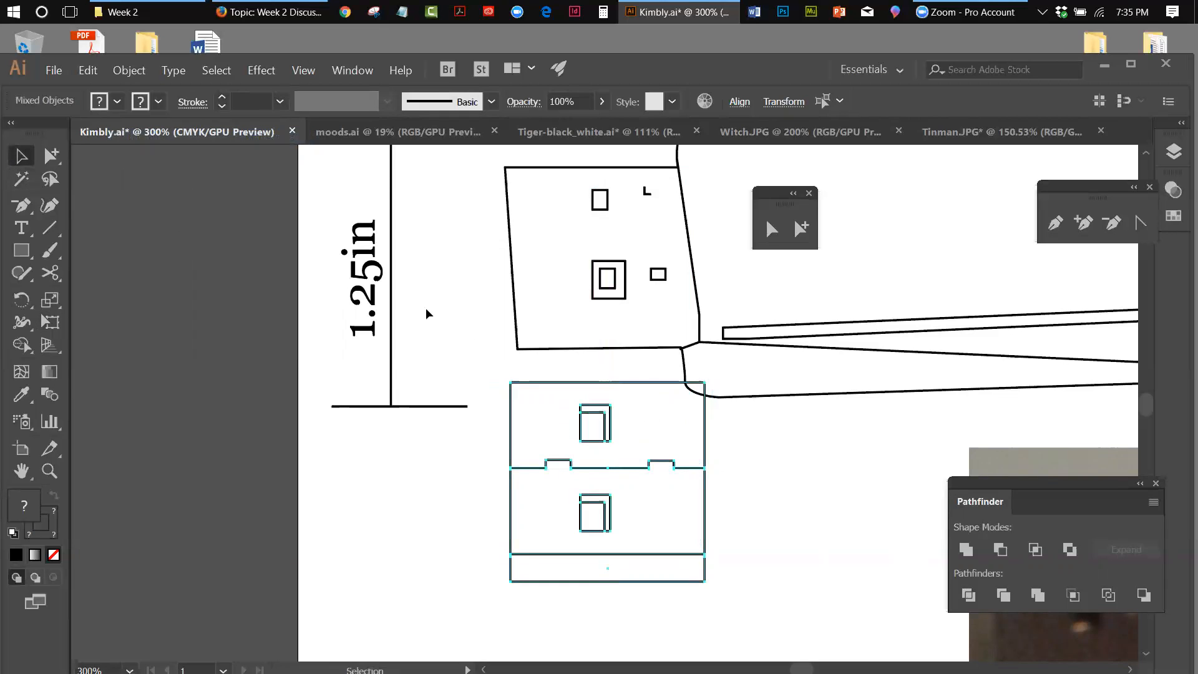
click(461, 349)
click(548, 390)
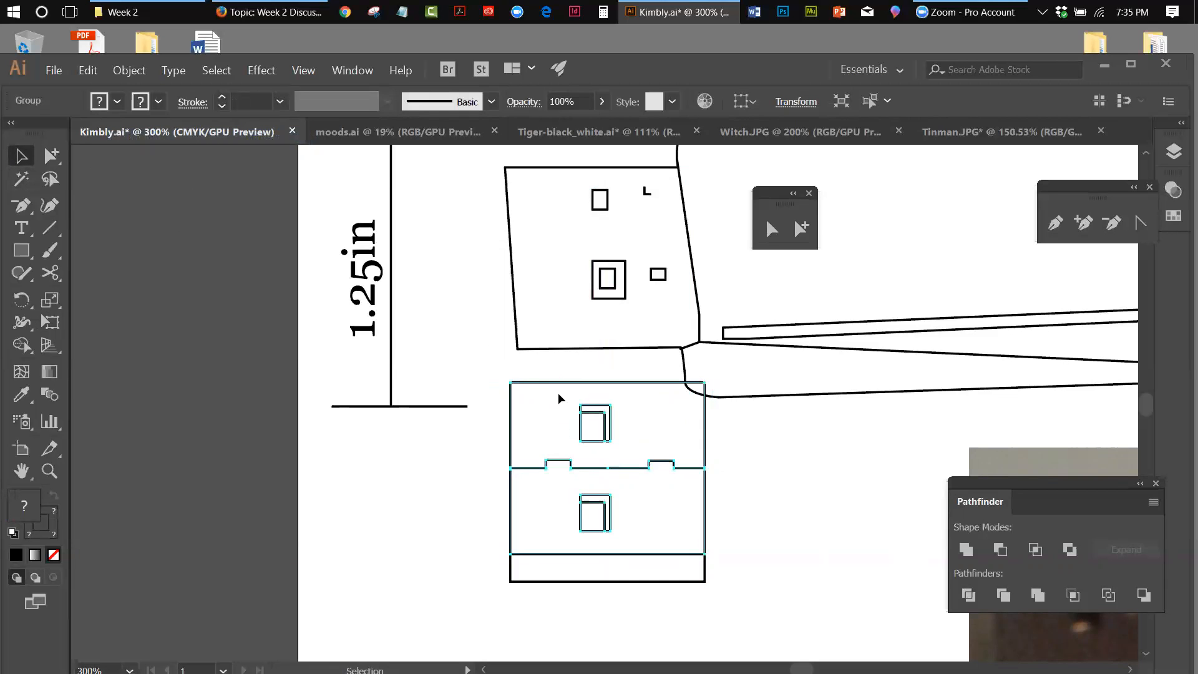
click(124, 68)
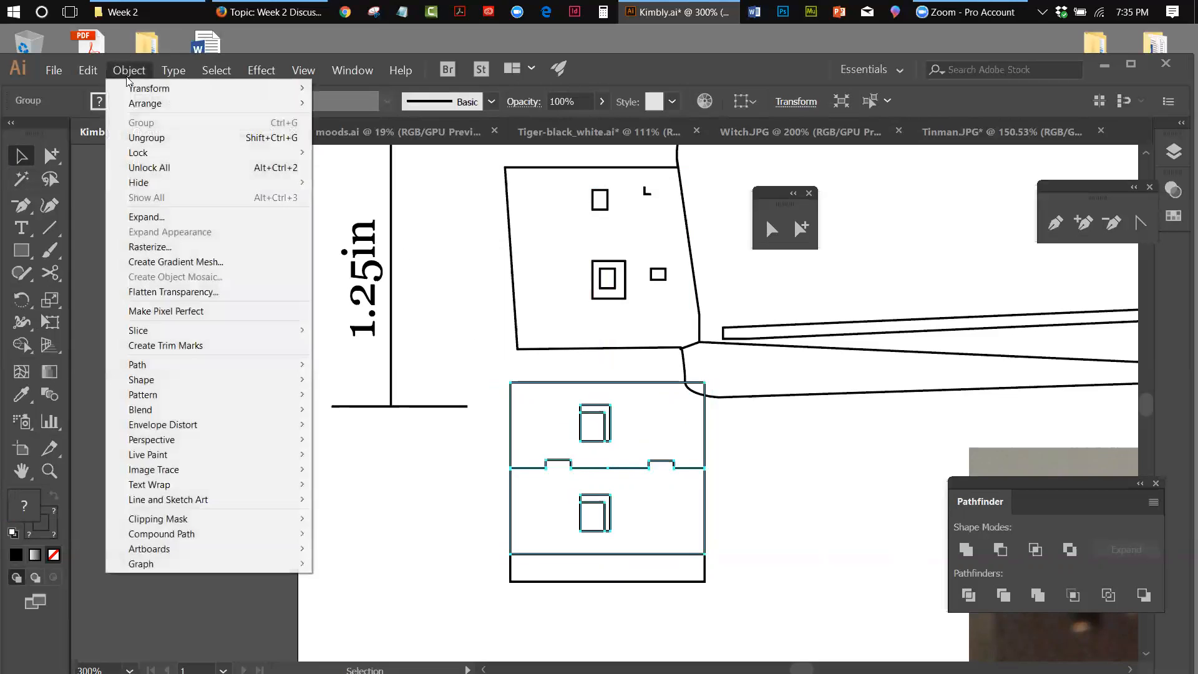
click(133, 136)
click(428, 473)
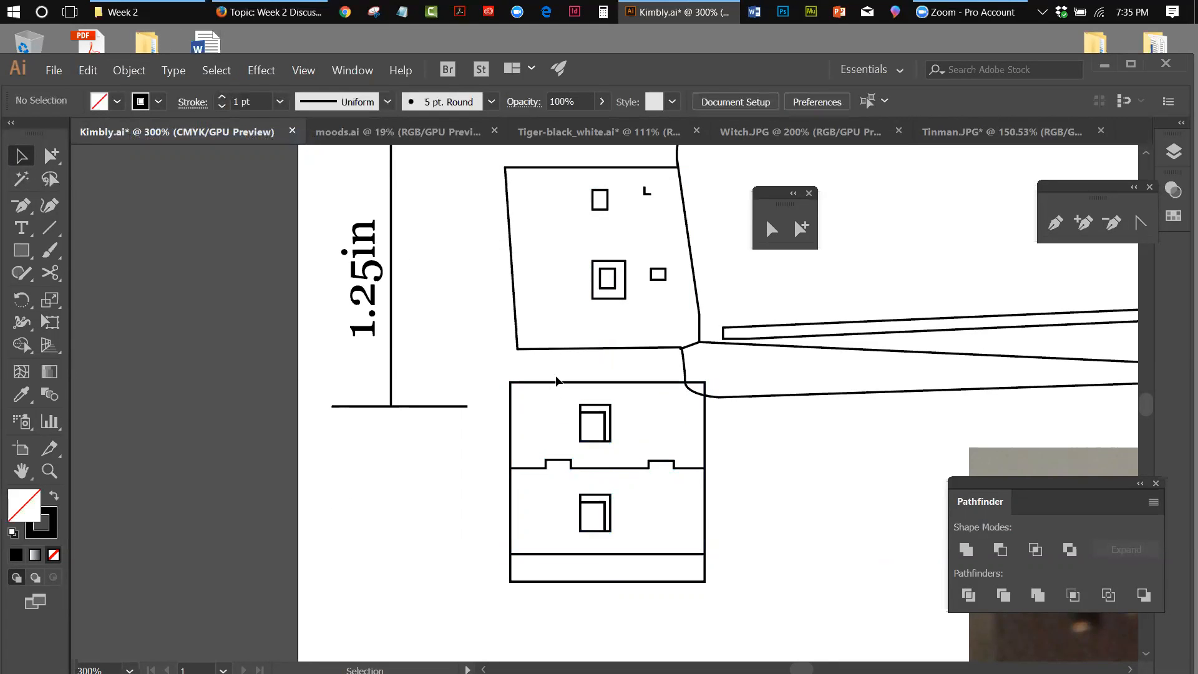
Try slanting only the connector's outer rectangle with Free Transform, and undo the slant.
click(547, 407)
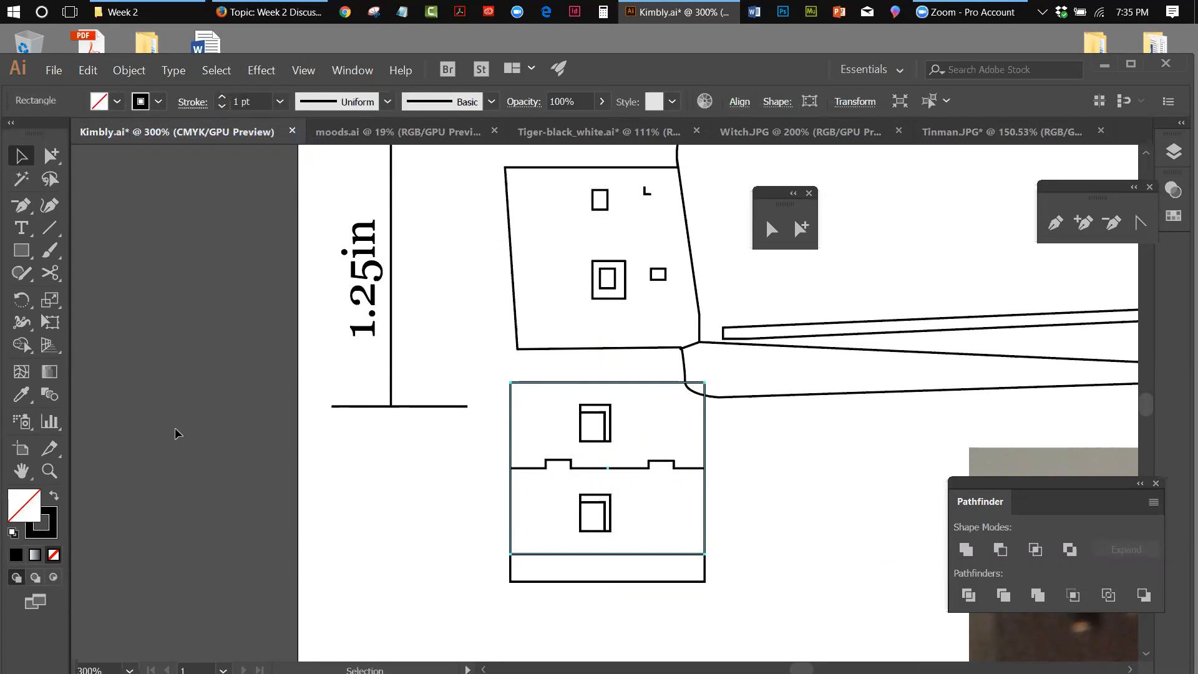
click(57, 320)
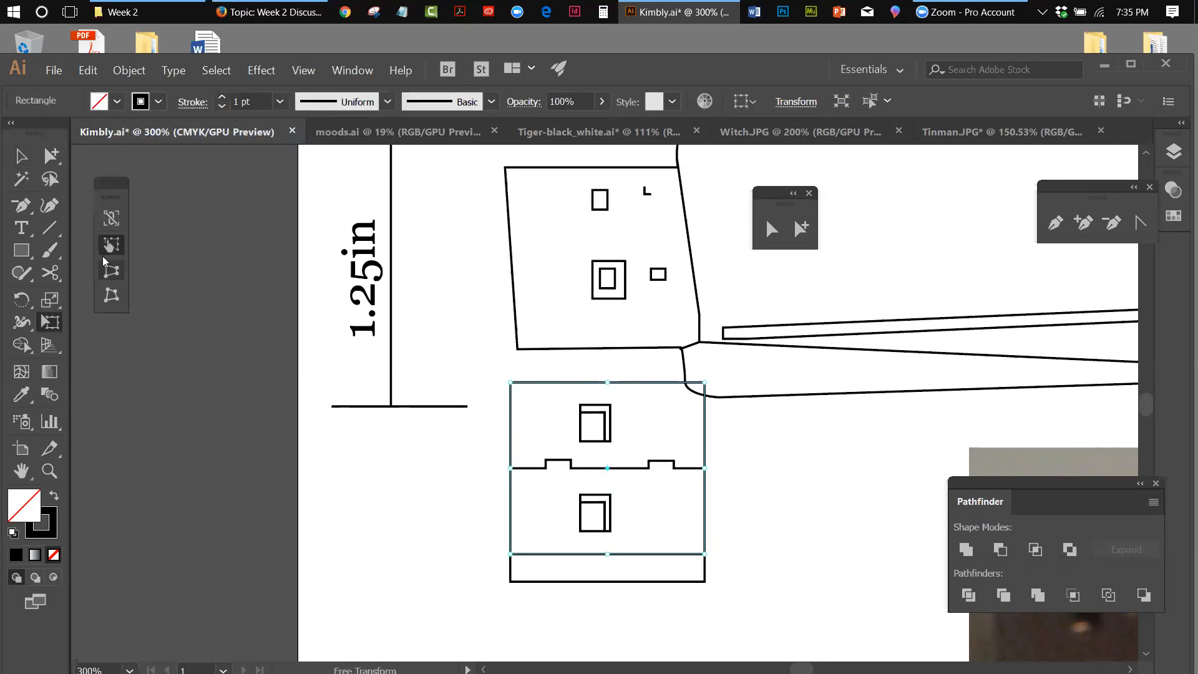
drag(607, 383, 584, 383)
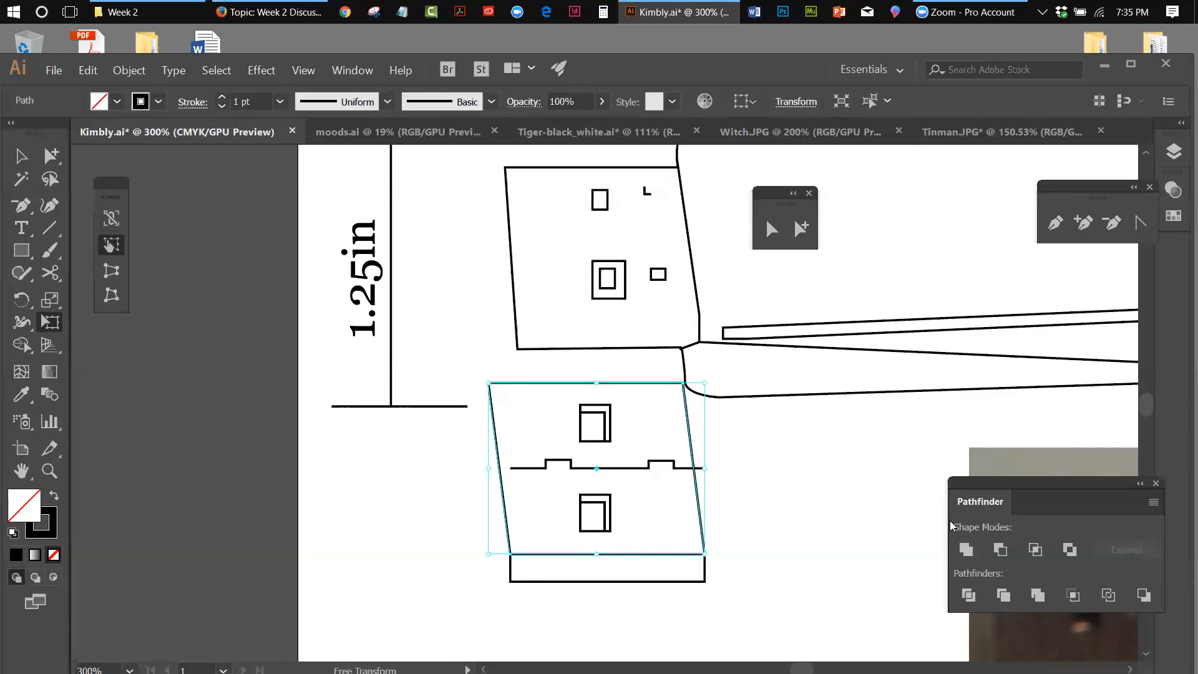
key(ctrl+z)
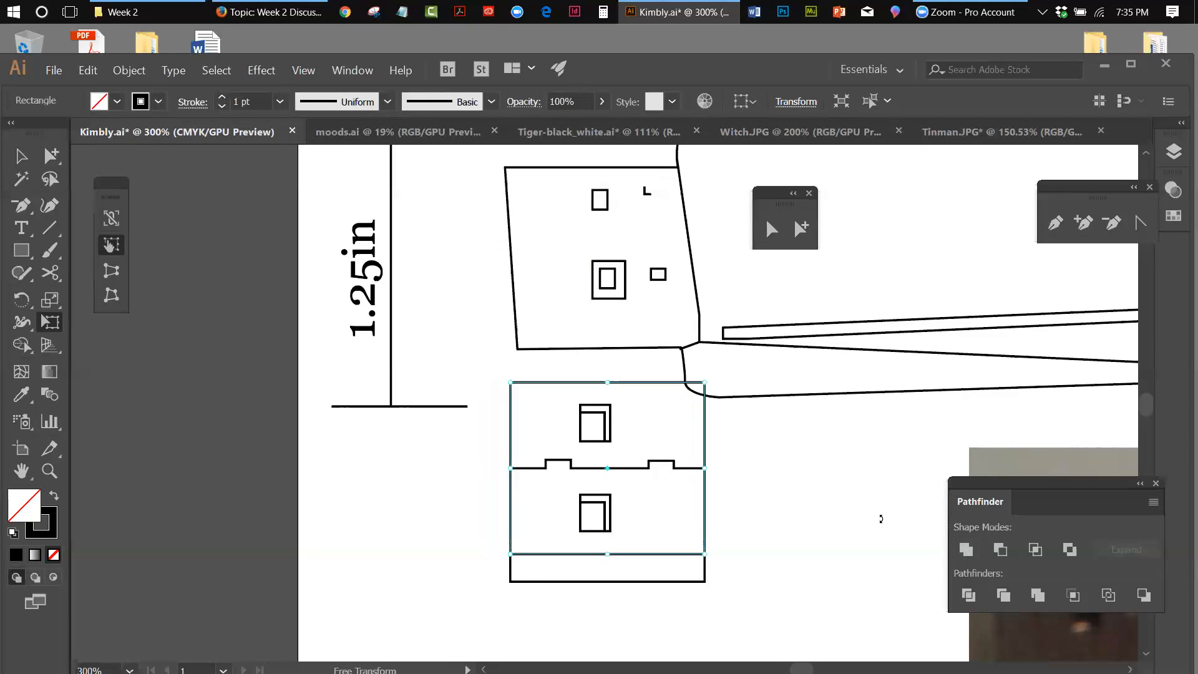
Select all the connector's shapes, including the bottom piece, and group them together.
click(21, 157)
drag(486, 370, 680, 597)
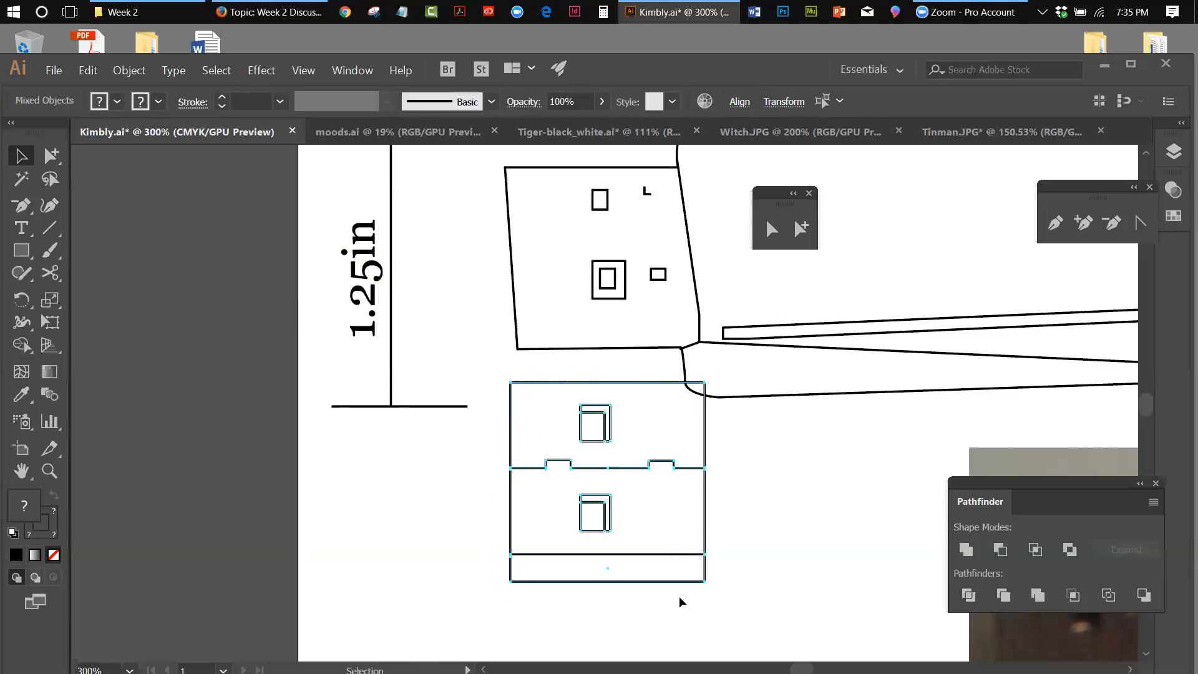
click(128, 71)
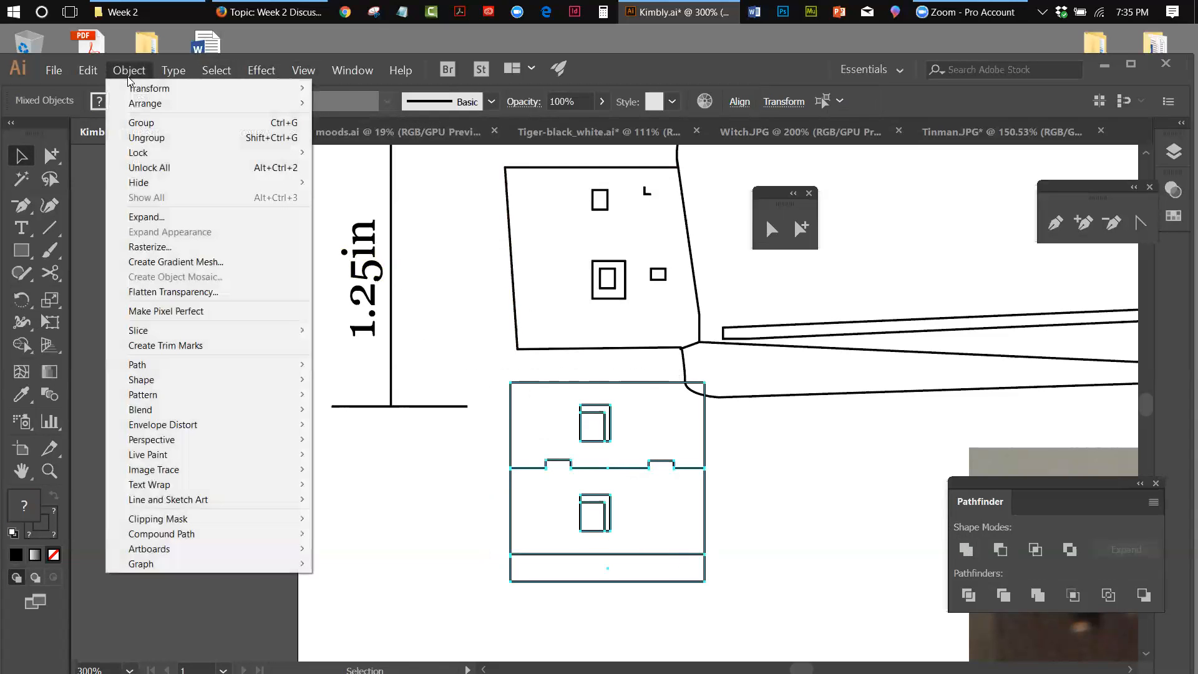
click(137, 121)
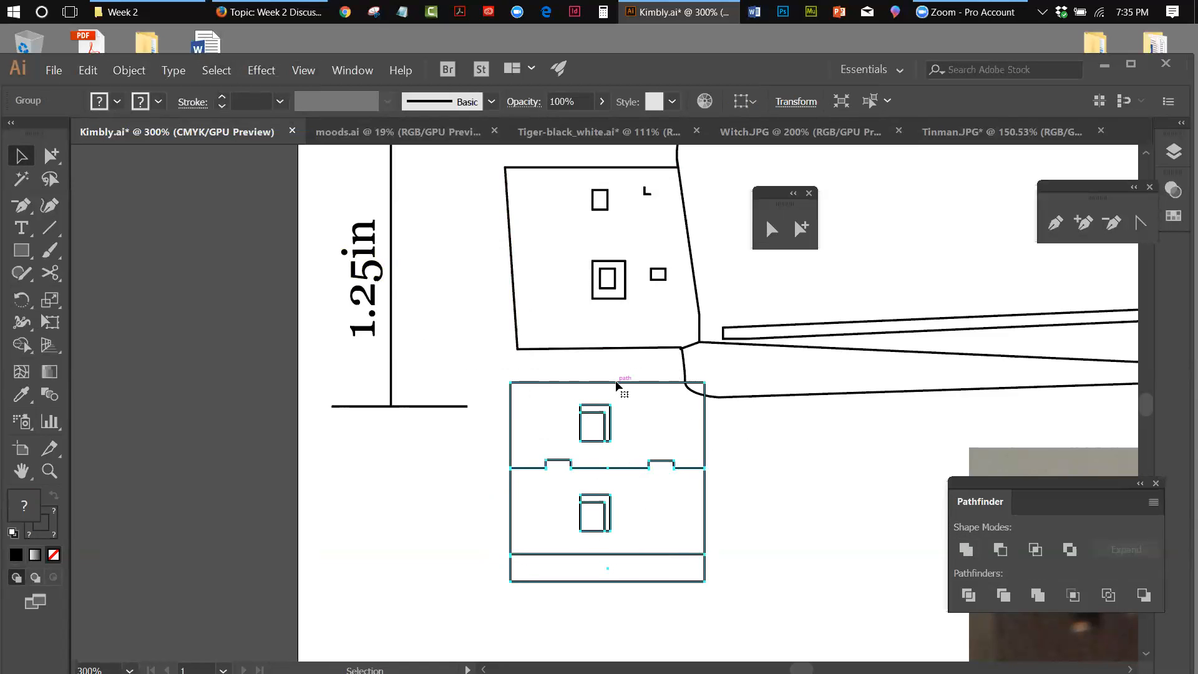
Move the connector group over the old slanted connector, scale it down to about the same size and align their upper-left corners.
drag(620, 372, 615, 167)
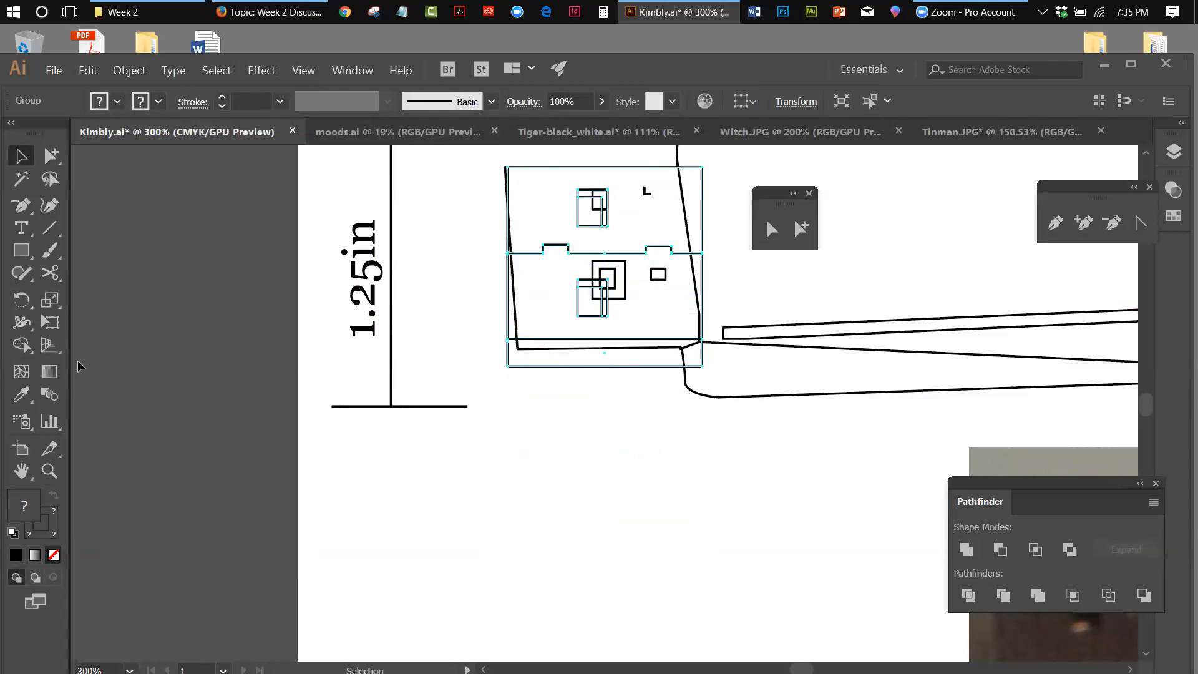
click(50, 322)
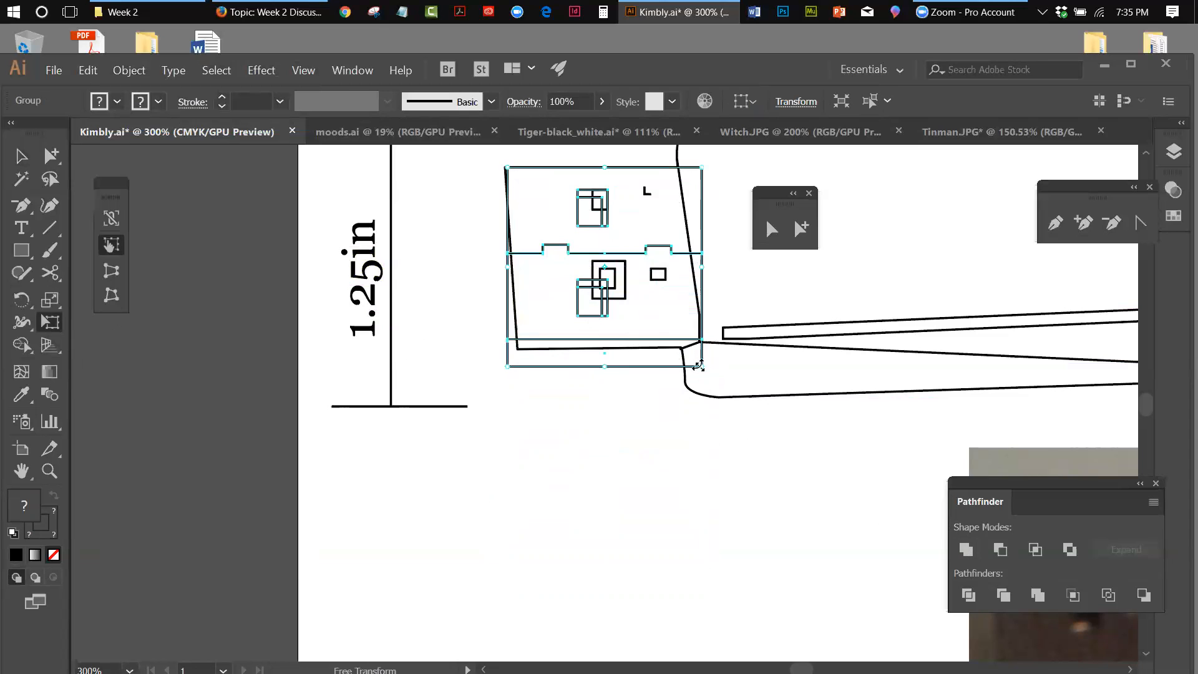
drag(700, 366, 691, 353)
click(22, 156)
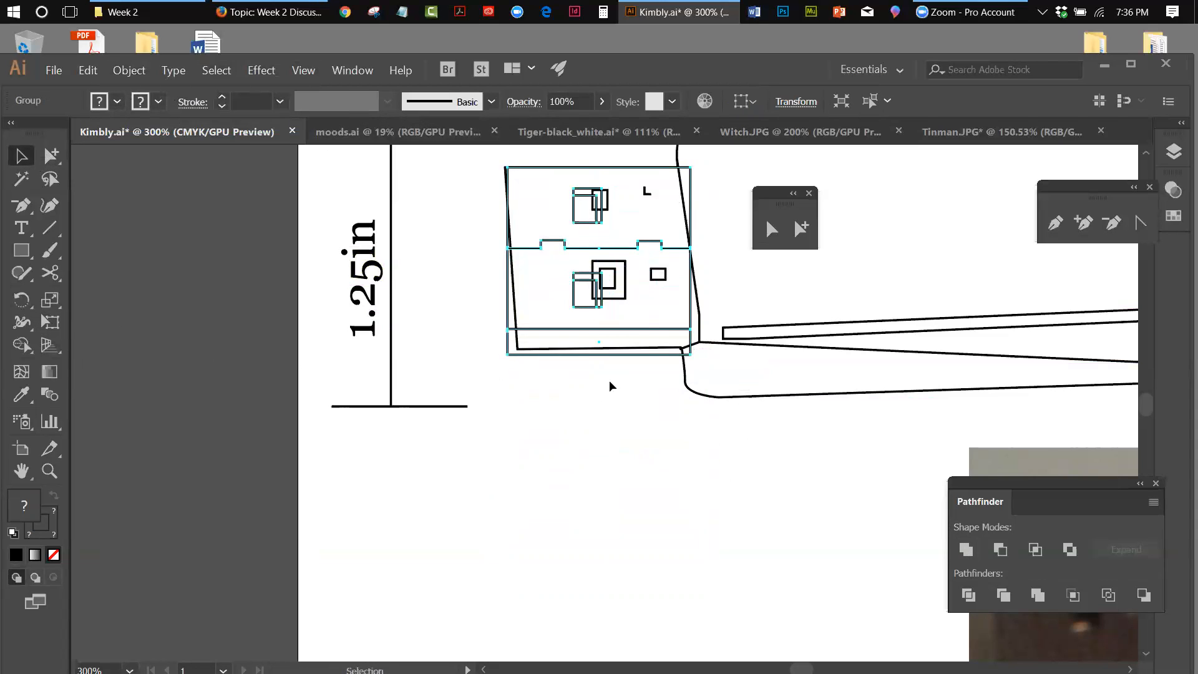
drag(613, 331, 611, 330)
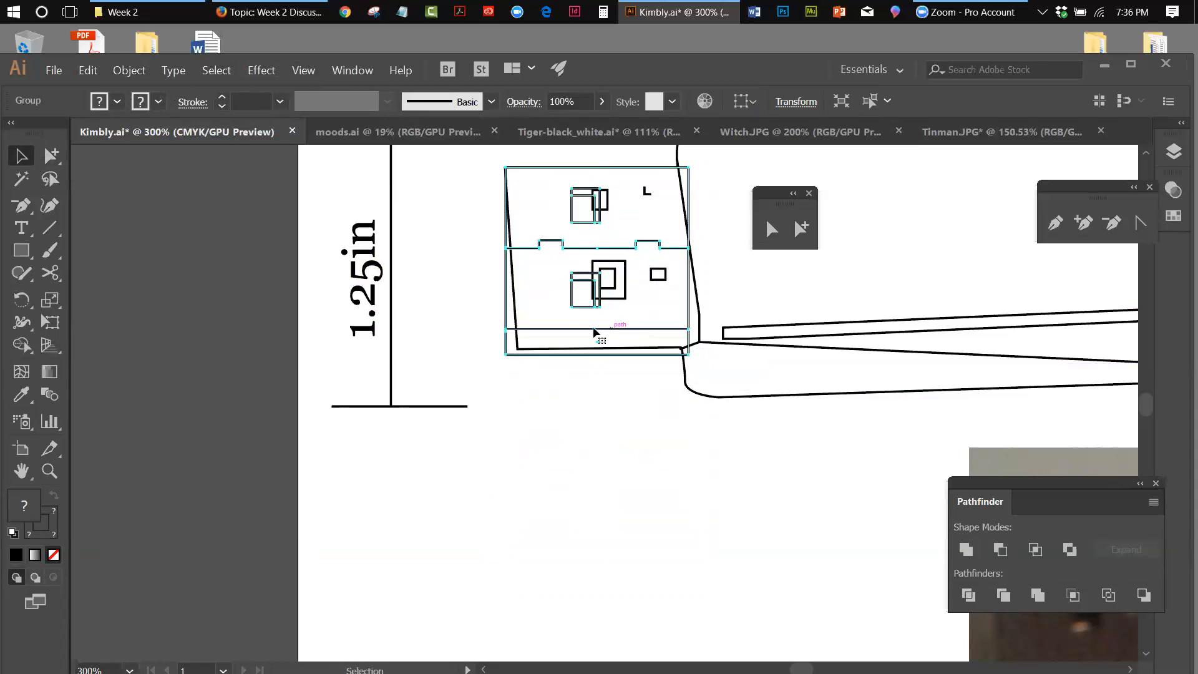
Slant the connector group with Free Transform by its bottom edge to about 1.44 in wide, matching the old connector's side.
click(51, 322)
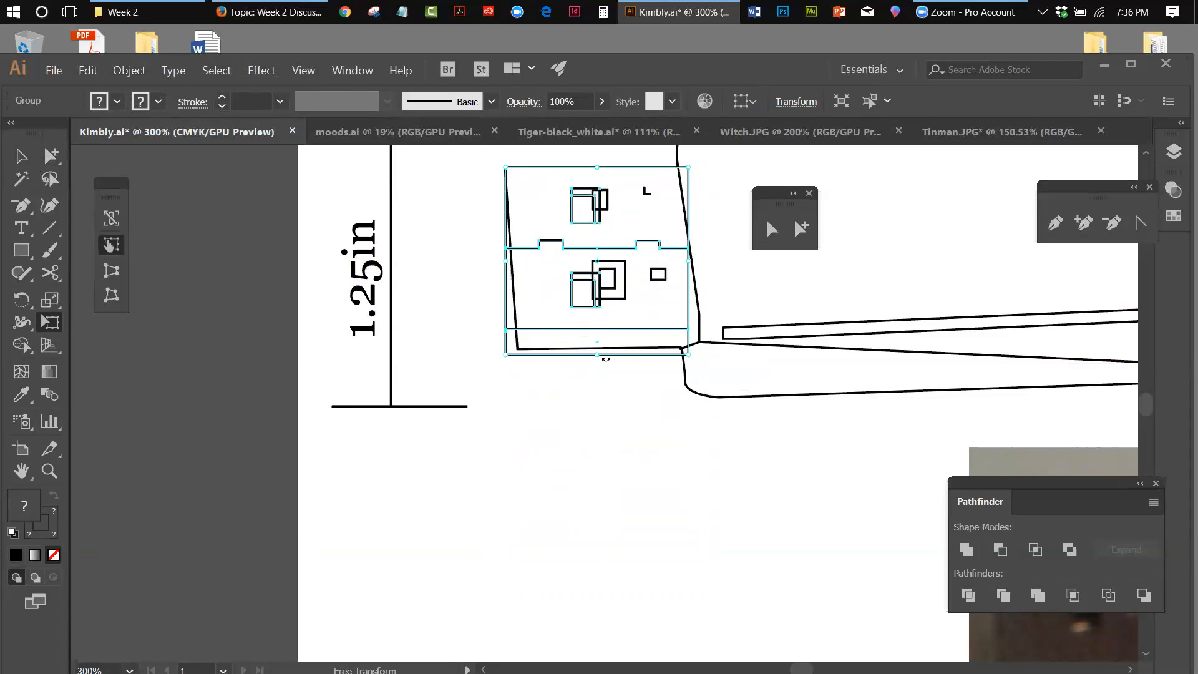
drag(597, 355, 597, 353)
drag(597, 353, 610, 354)
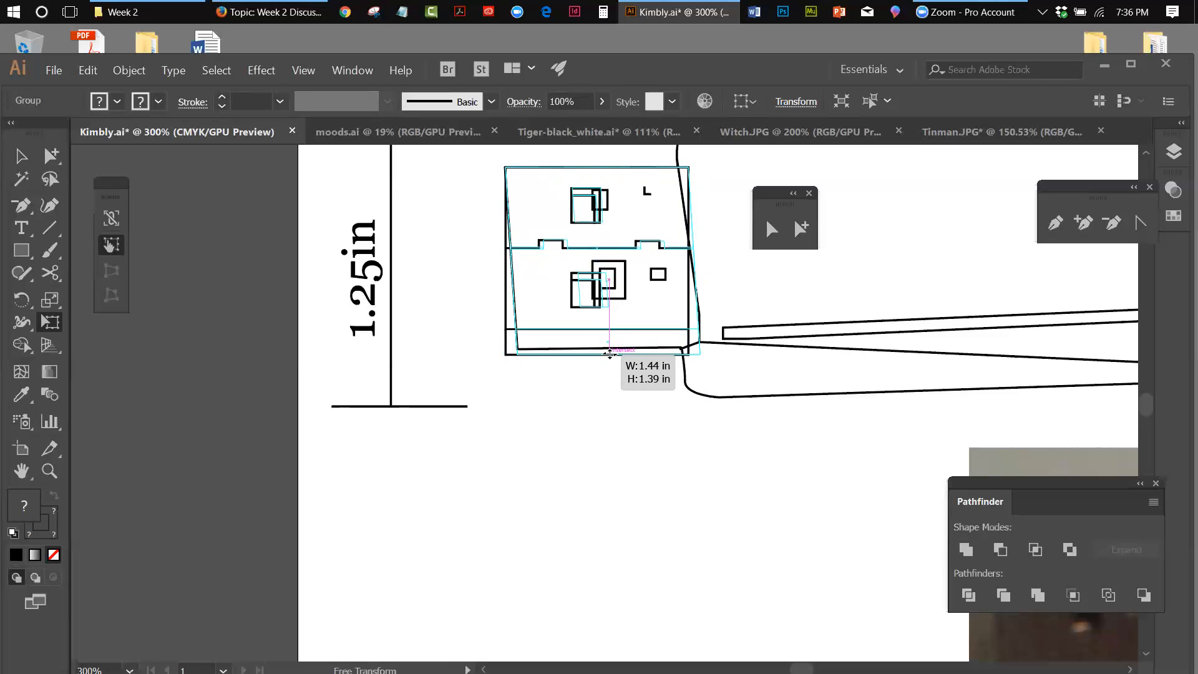
drag(610, 354, 610, 355)
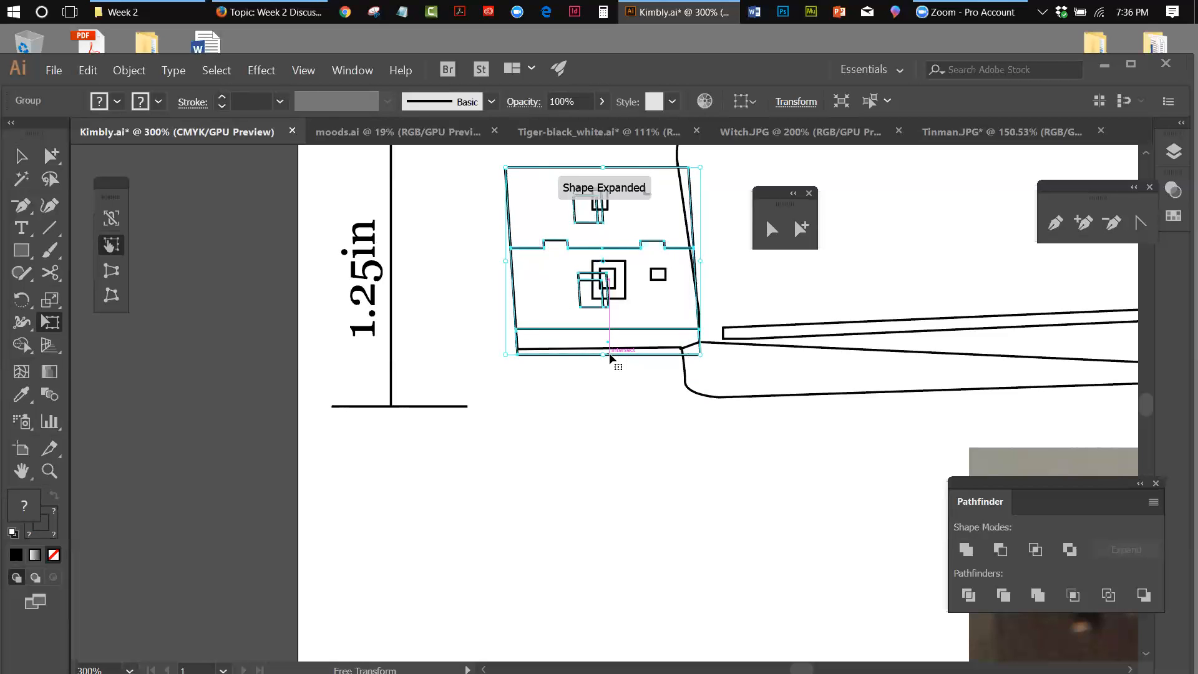
click(21, 156)
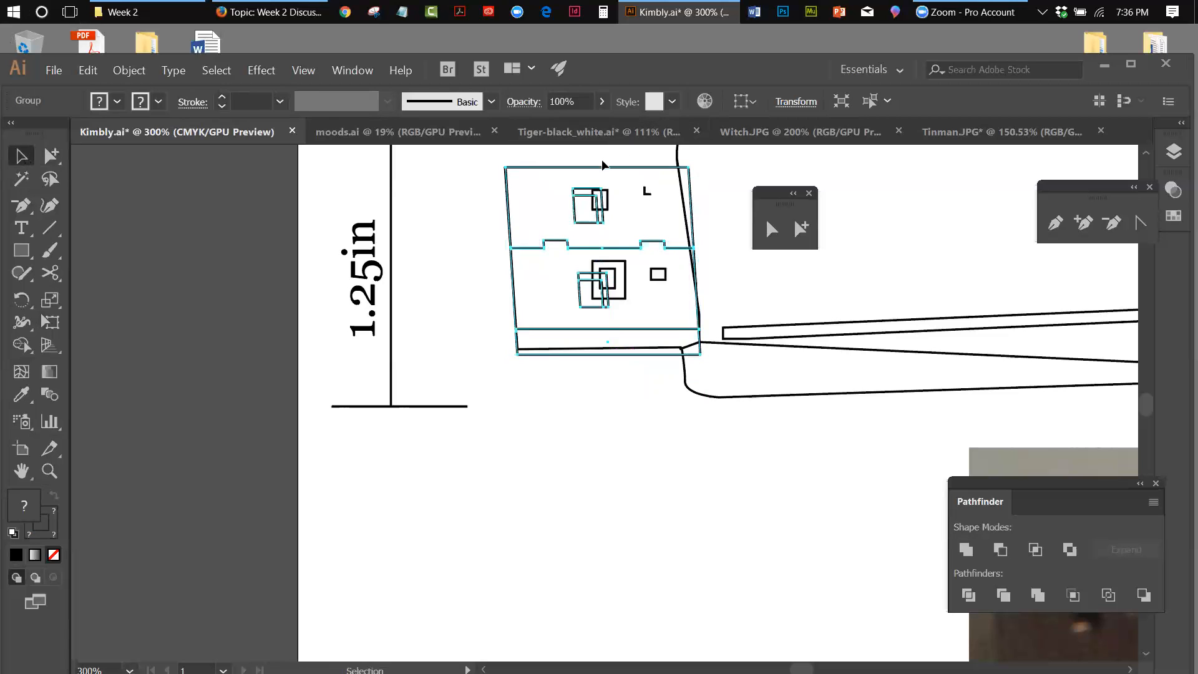
Move the slanted connector group below the old connector, and delete the old connector's outline and inner shapes.
drag(597, 202, 600, 418)
drag(486, 152, 667, 348)
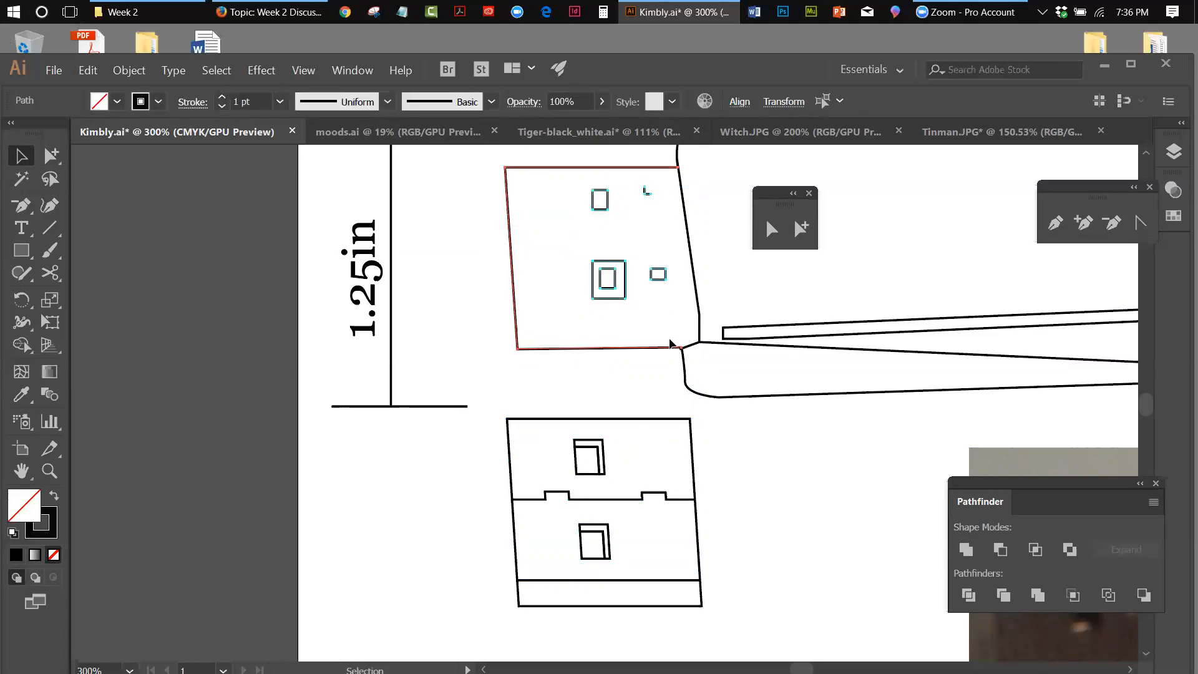
key(Delete)
Move the new connector group up to the end of the drive body and nudge it right until it overlaps the body.
click(626, 420)
drag(621, 420, 603, 193)
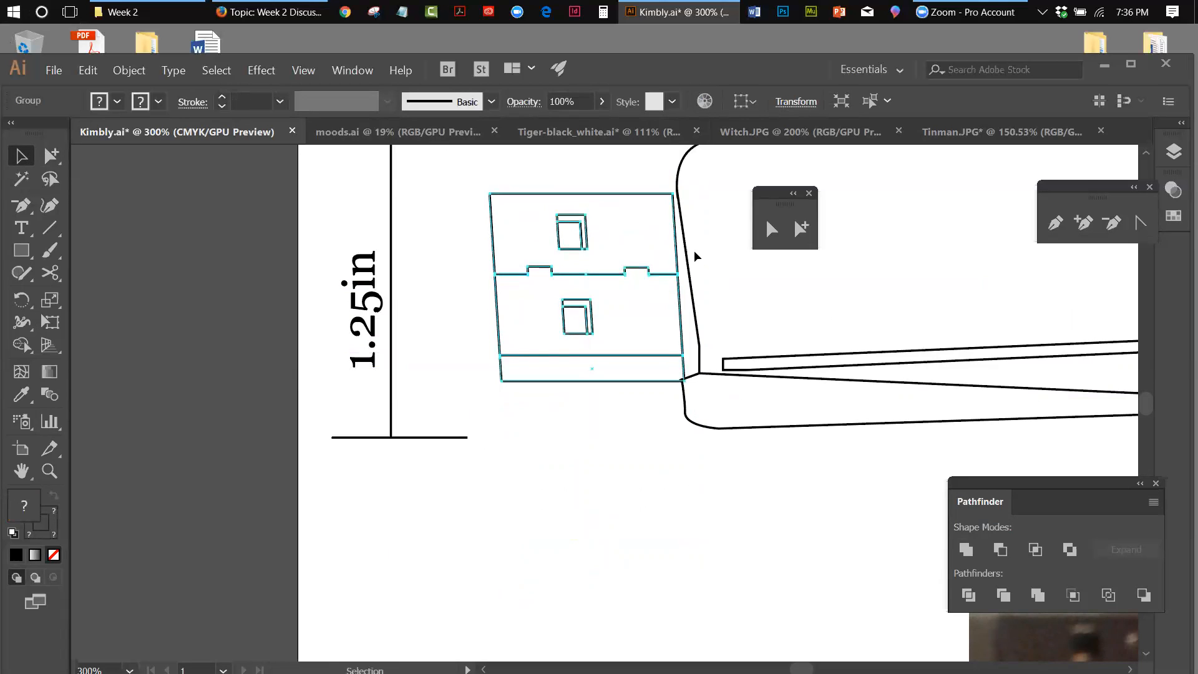
key(Right)
key(Right)
key(Right)
key(Right)
key(Right)
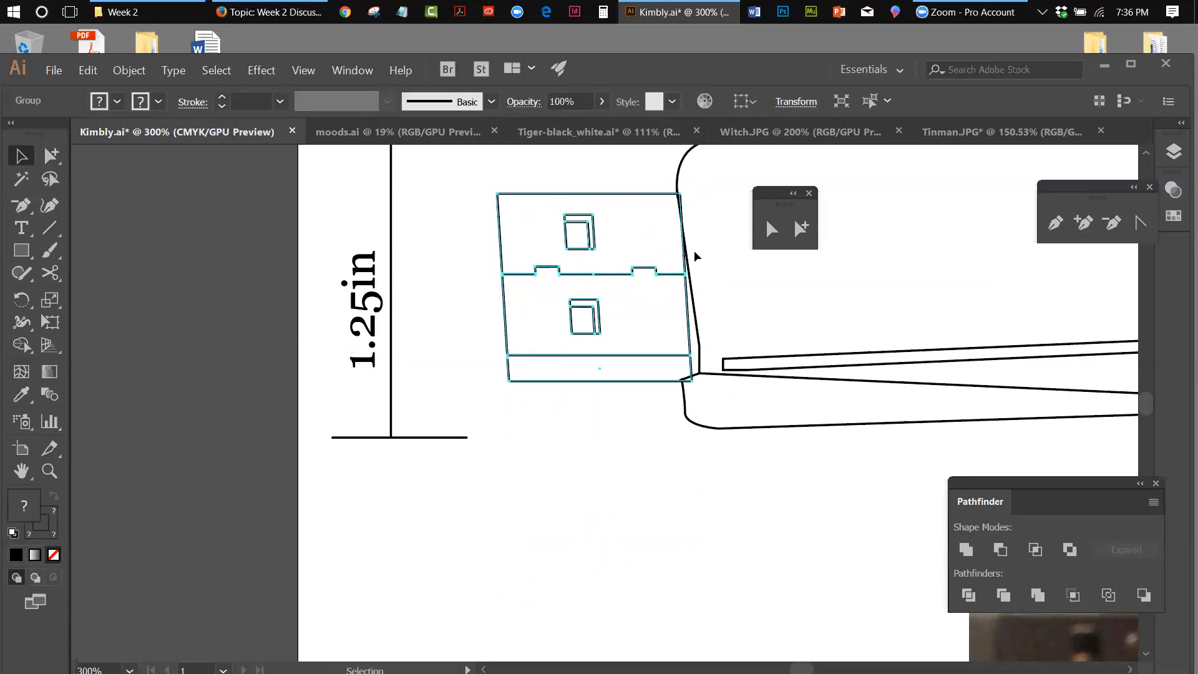
key(Right)
key(Right)
key(Right)
key(Right)
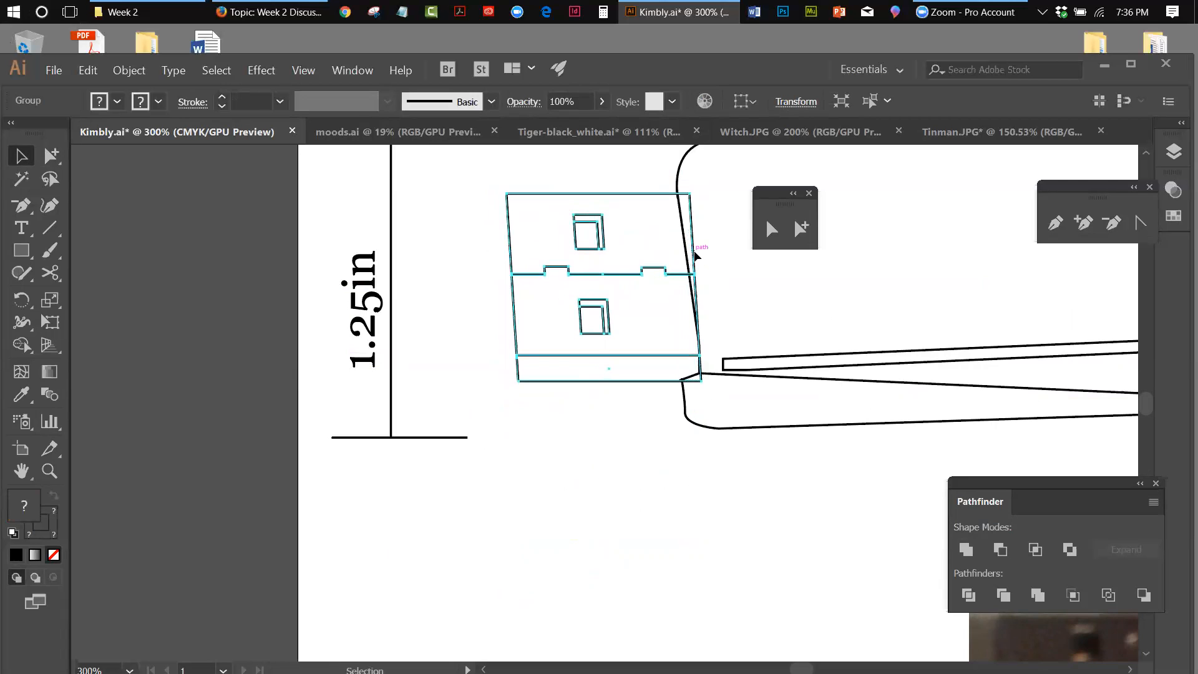
key(Right)
click(620, 511)
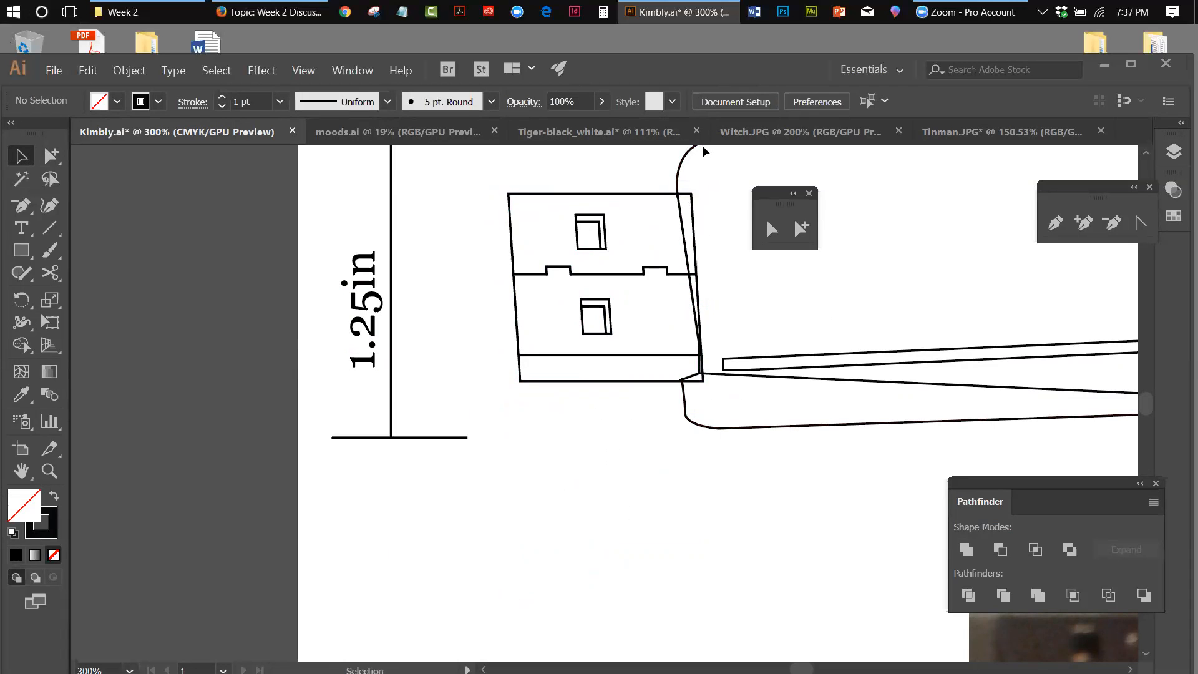
Send the connector group to the back, behind the drive body, and deselect it.
click(624, 194)
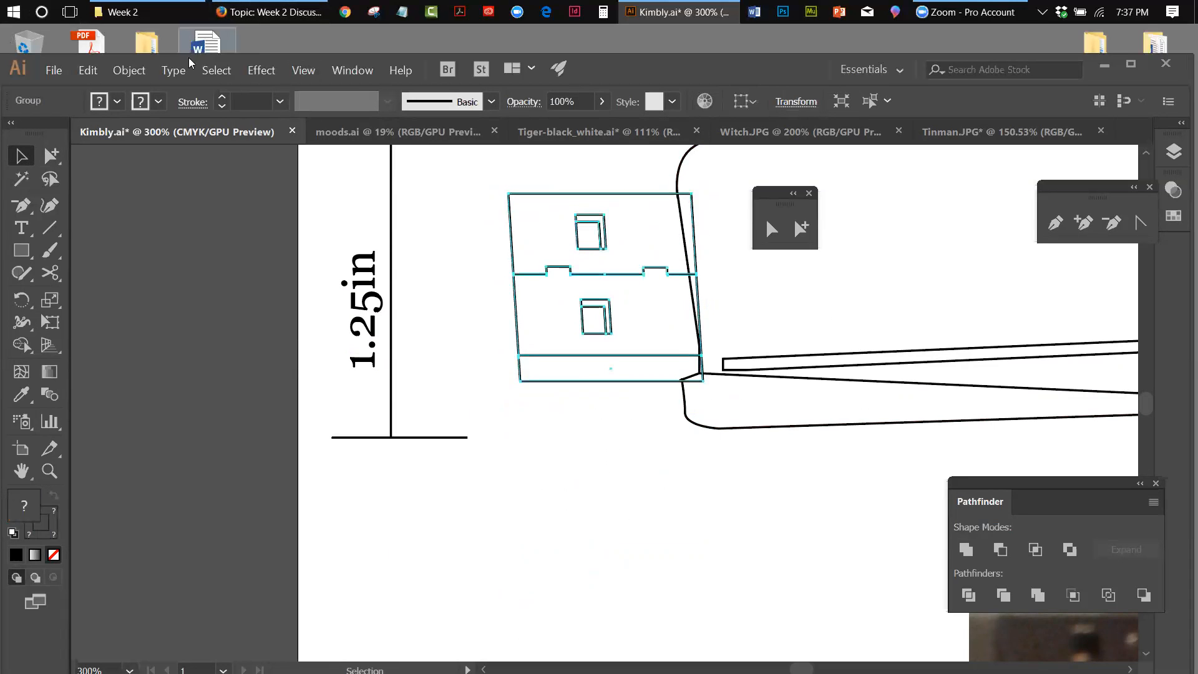
click(142, 73)
mouse_move(141, 107)
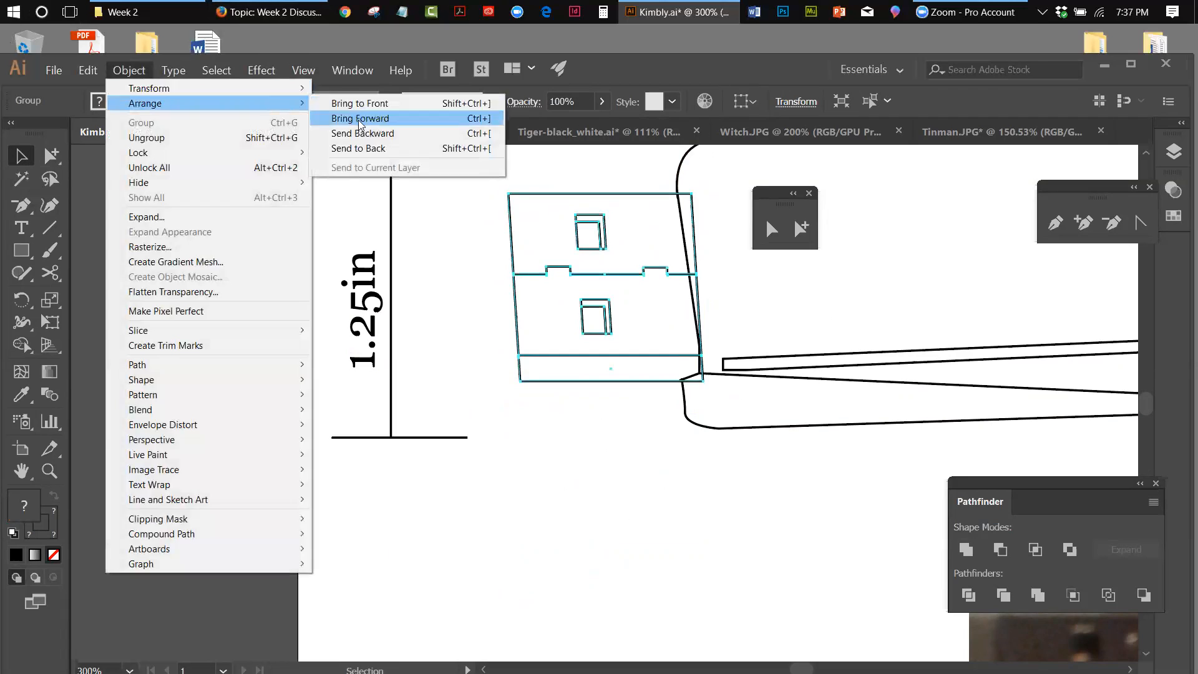
click(391, 148)
click(671, 156)
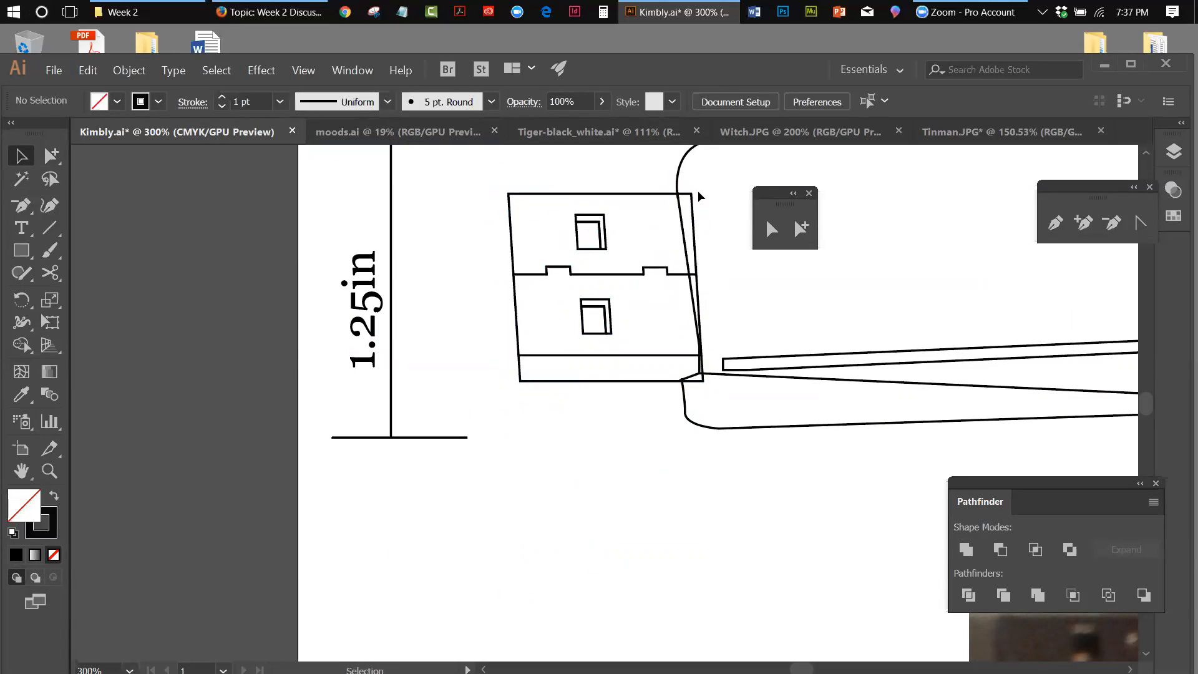
Give the drive body's outer outline the default white fill and black stroke.
click(686, 151)
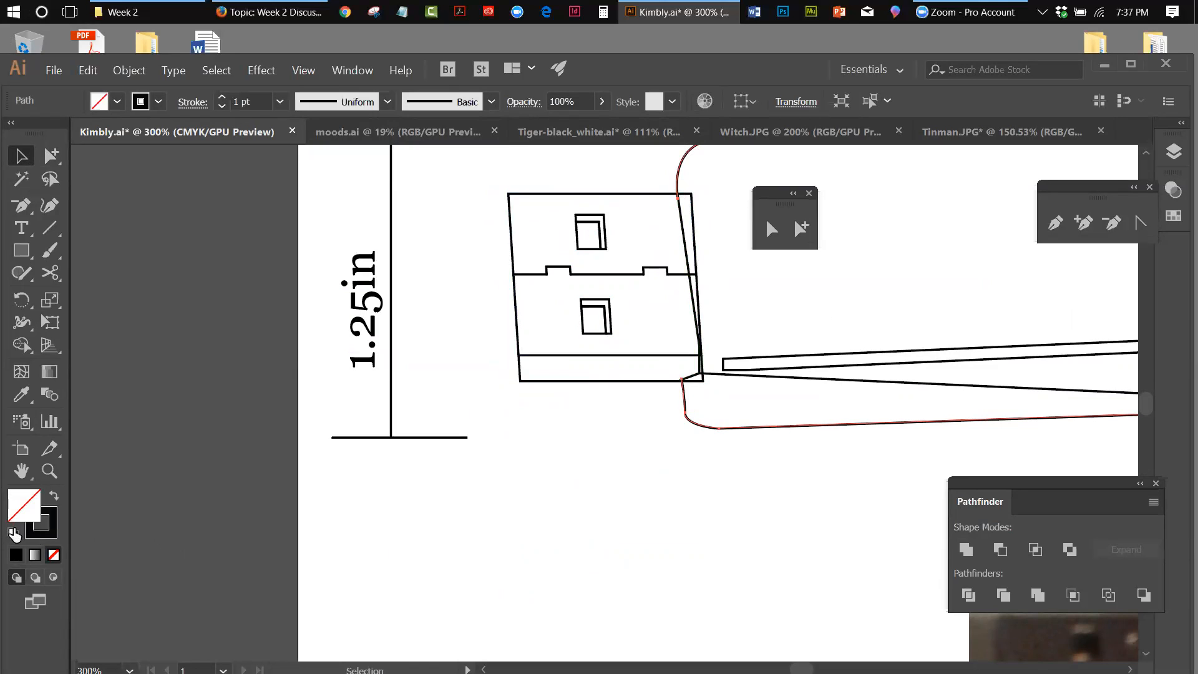
click(12, 533)
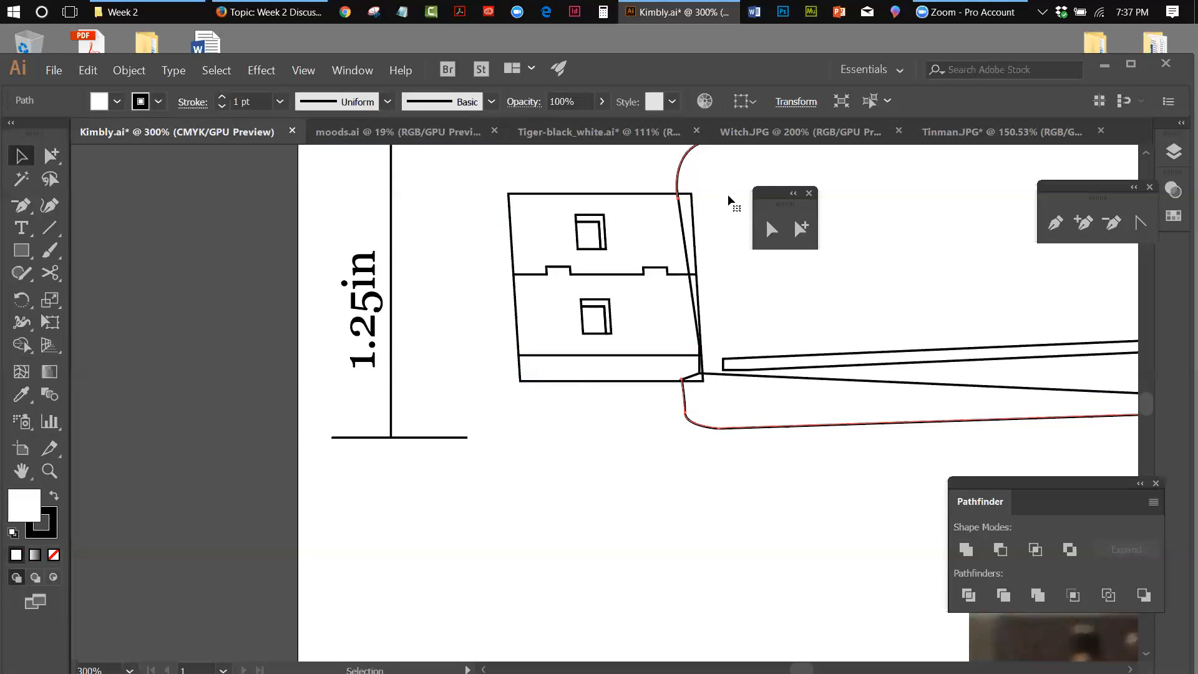
click(631, 196)
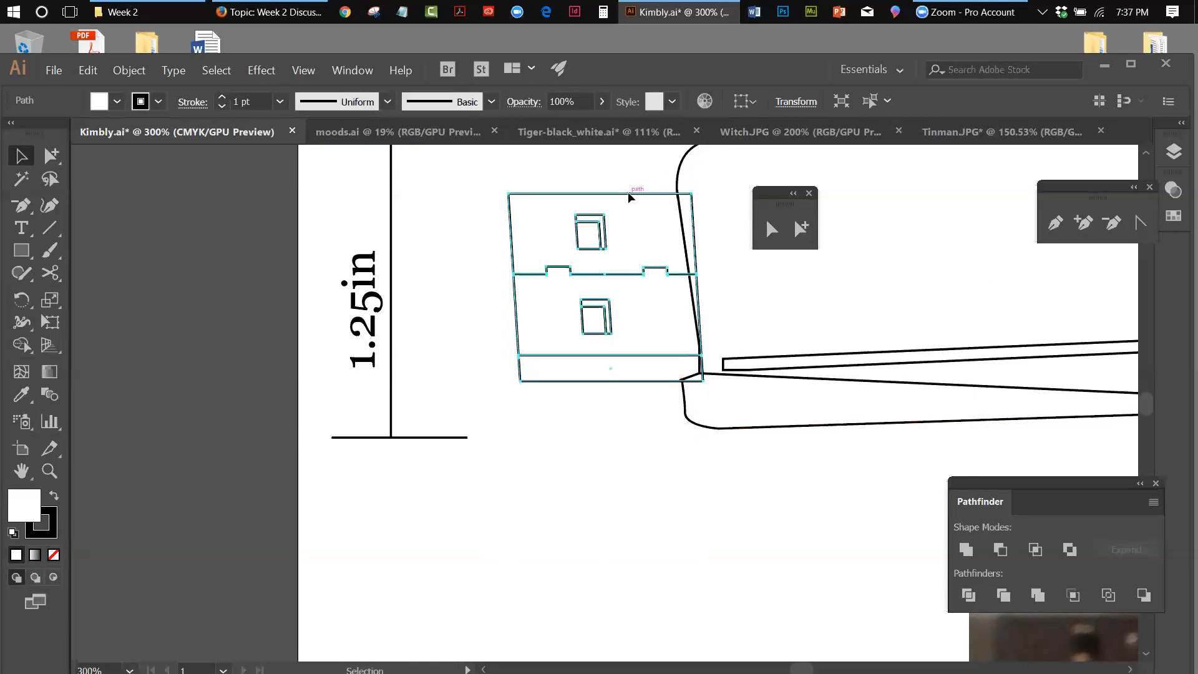
click(679, 169)
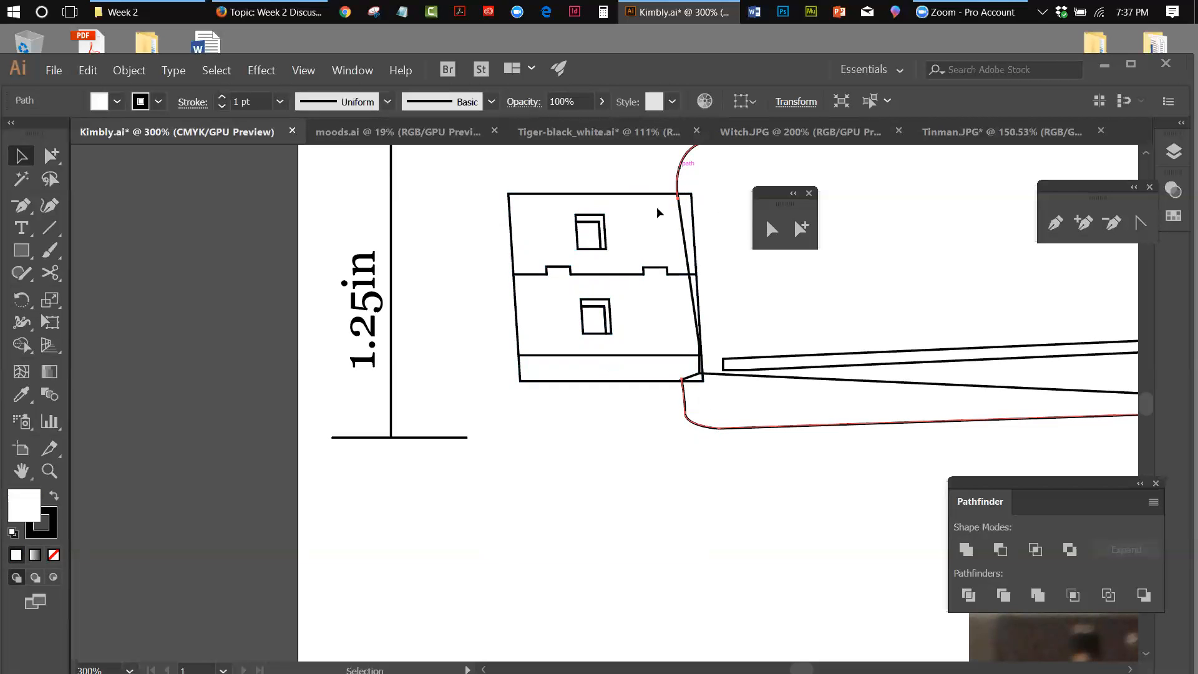
Cut the connector group and paste it in back of the drive body's outline, then deselect it.
click(635, 194)
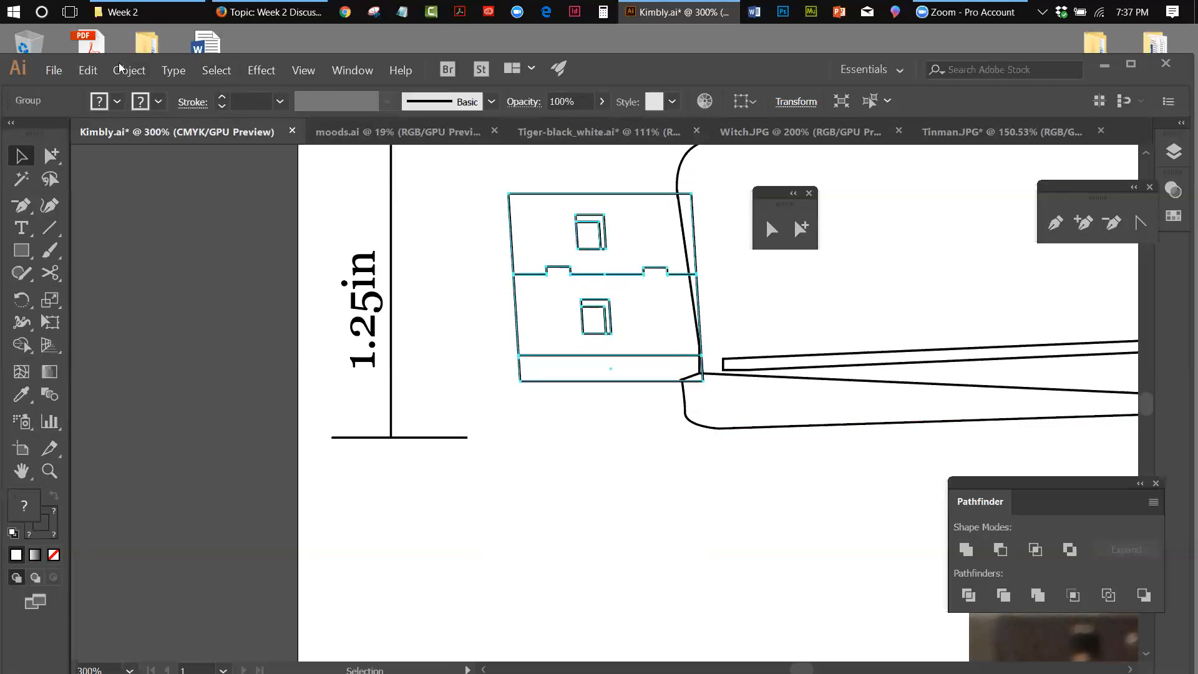
click(99, 70)
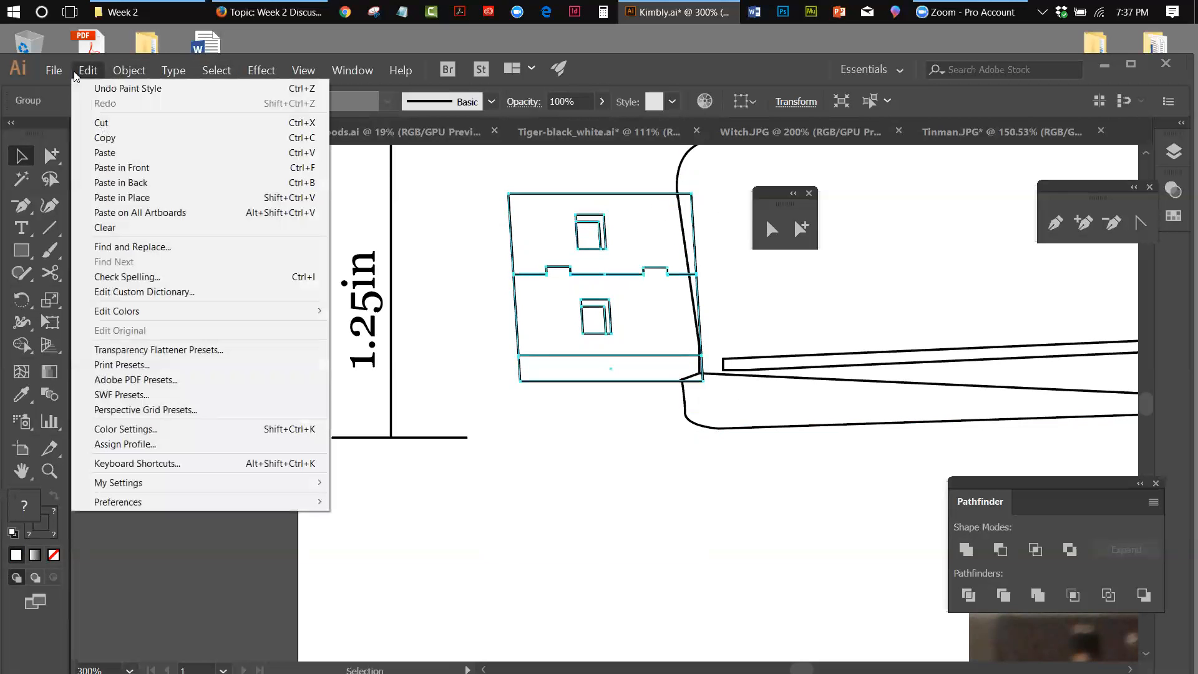
click(102, 122)
click(674, 183)
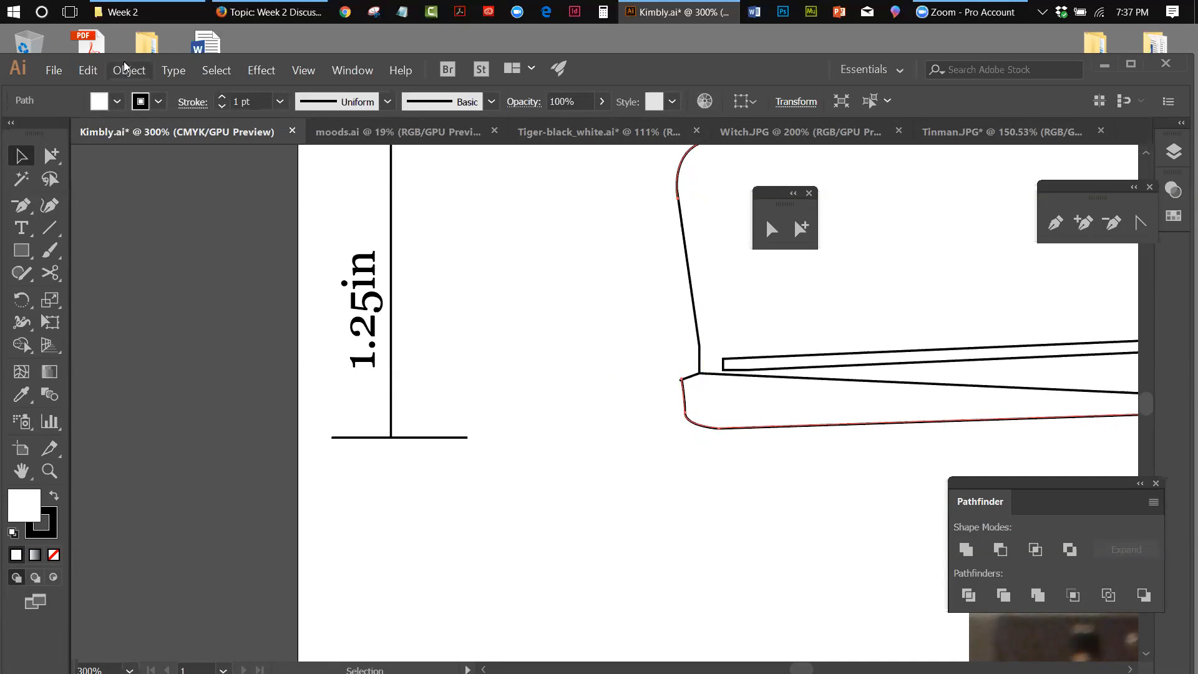
click(93, 71)
click(128, 181)
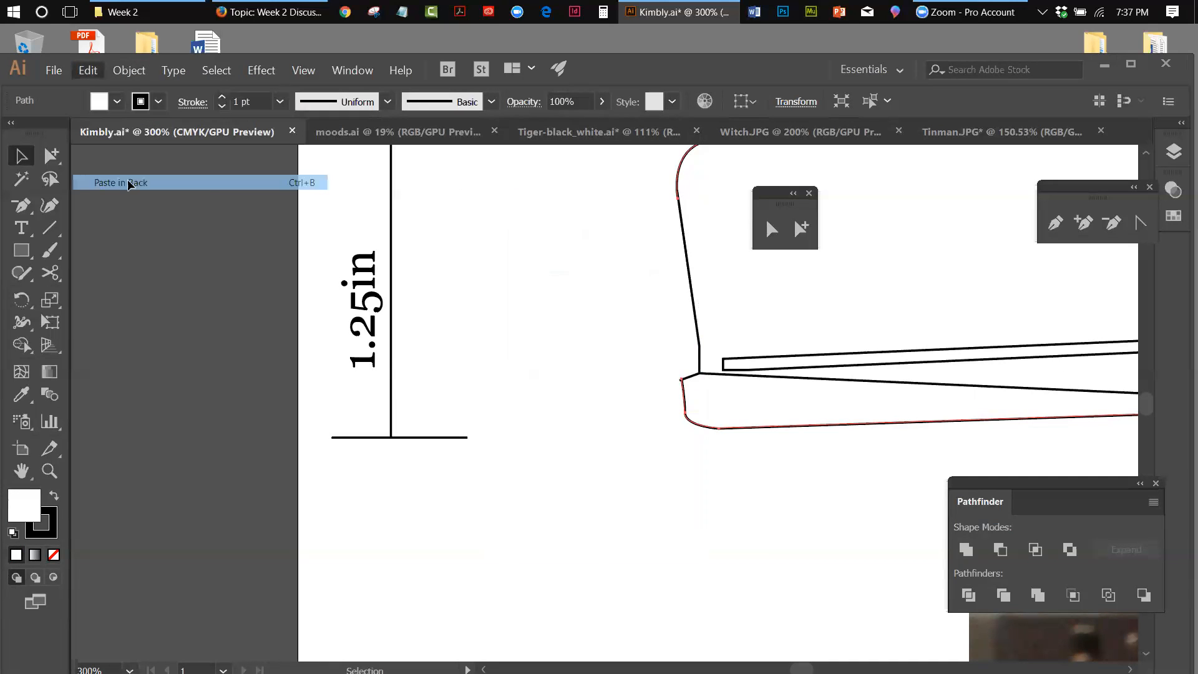
click(535, 163)
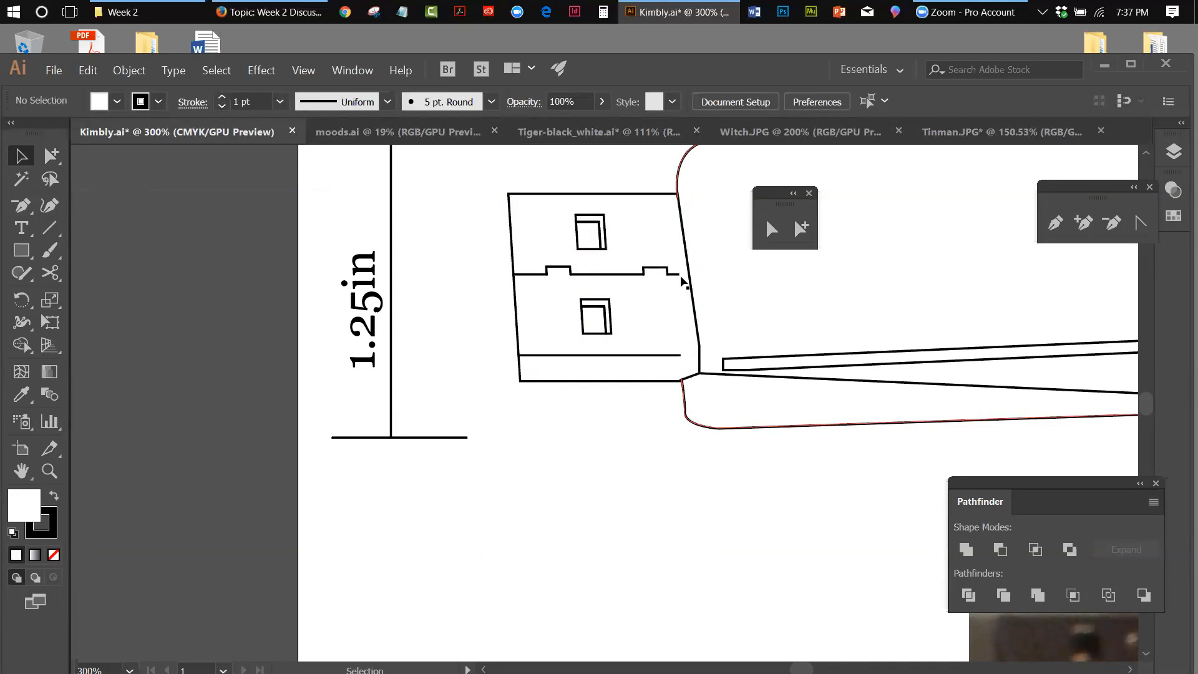
Fill the drive body's outer outline with a light pink from the Color Picker.
click(689, 355)
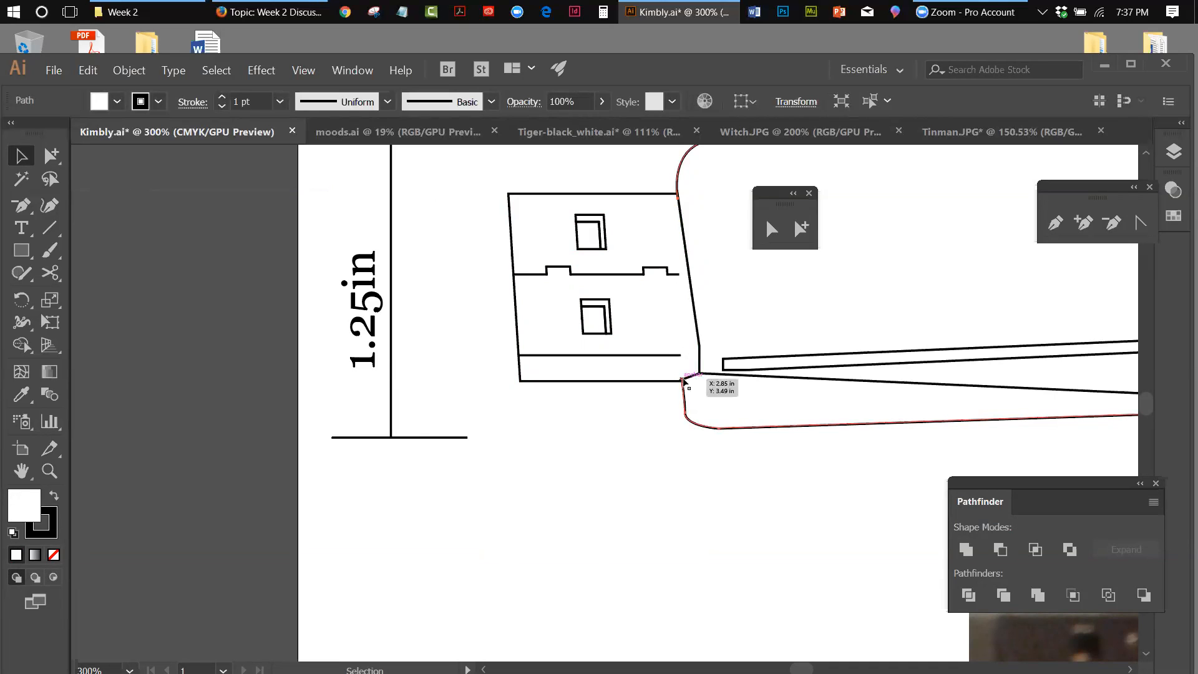
drag(684, 379, 700, 373)
double_click(25, 501)
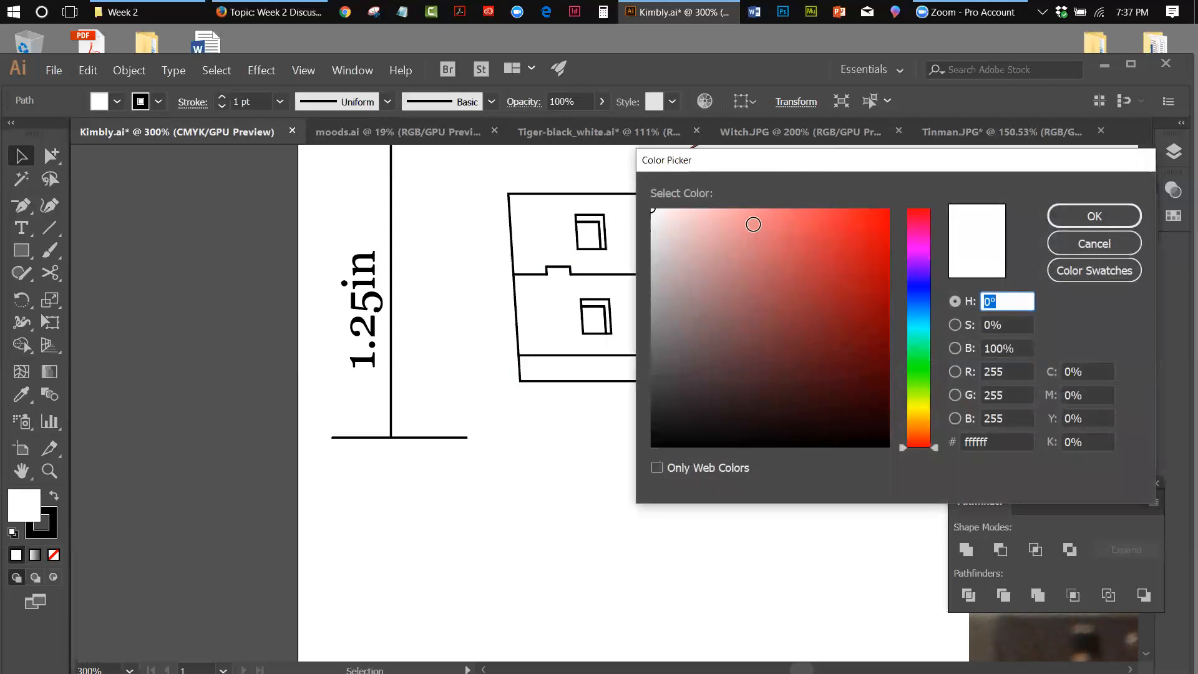
click(736, 211)
click(1099, 216)
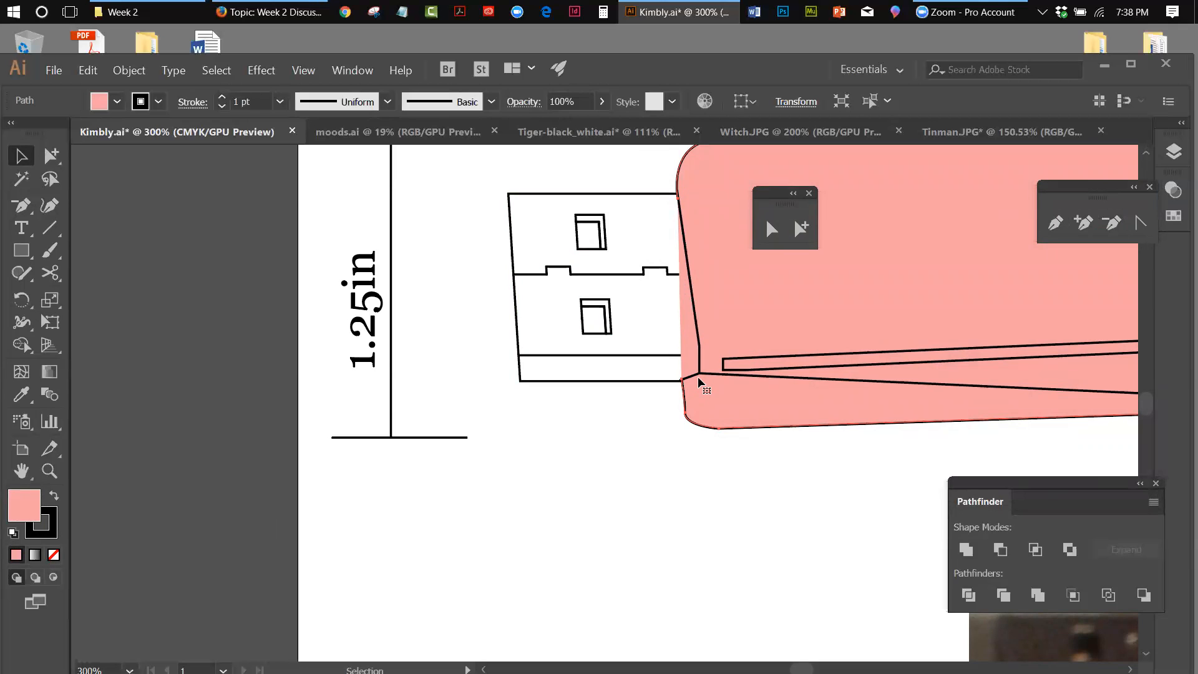
Move the slanted edge line at the body's connector end away from the drive, and undo the move.
click(713, 375)
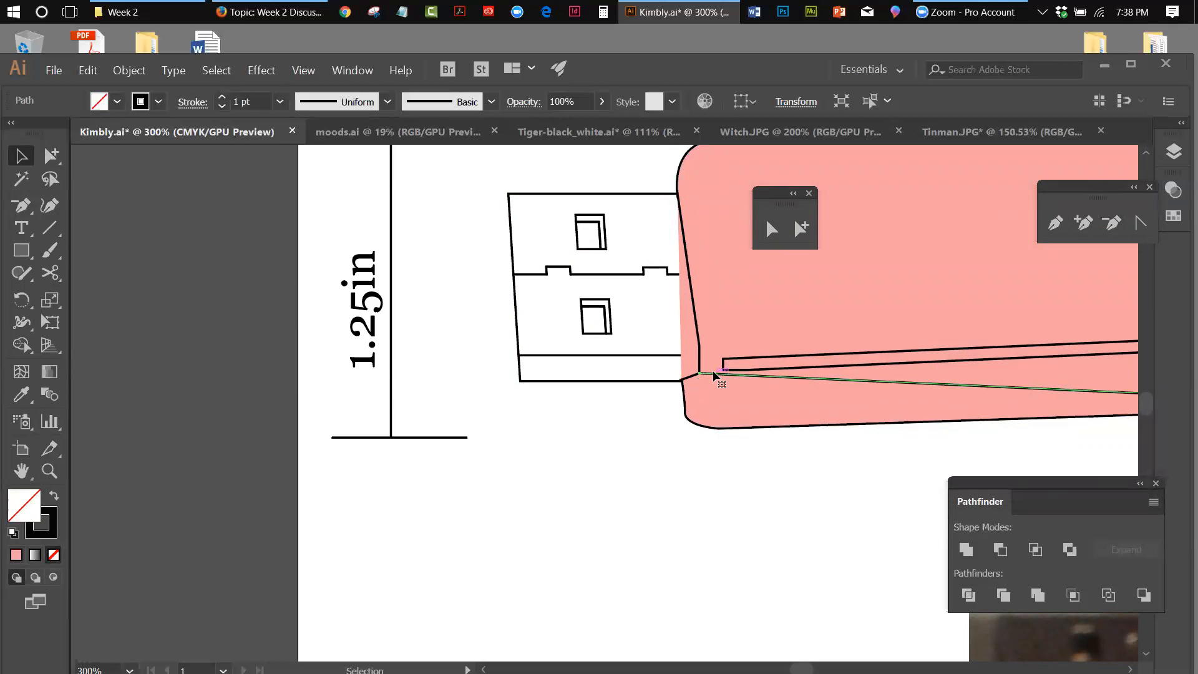
click(701, 353)
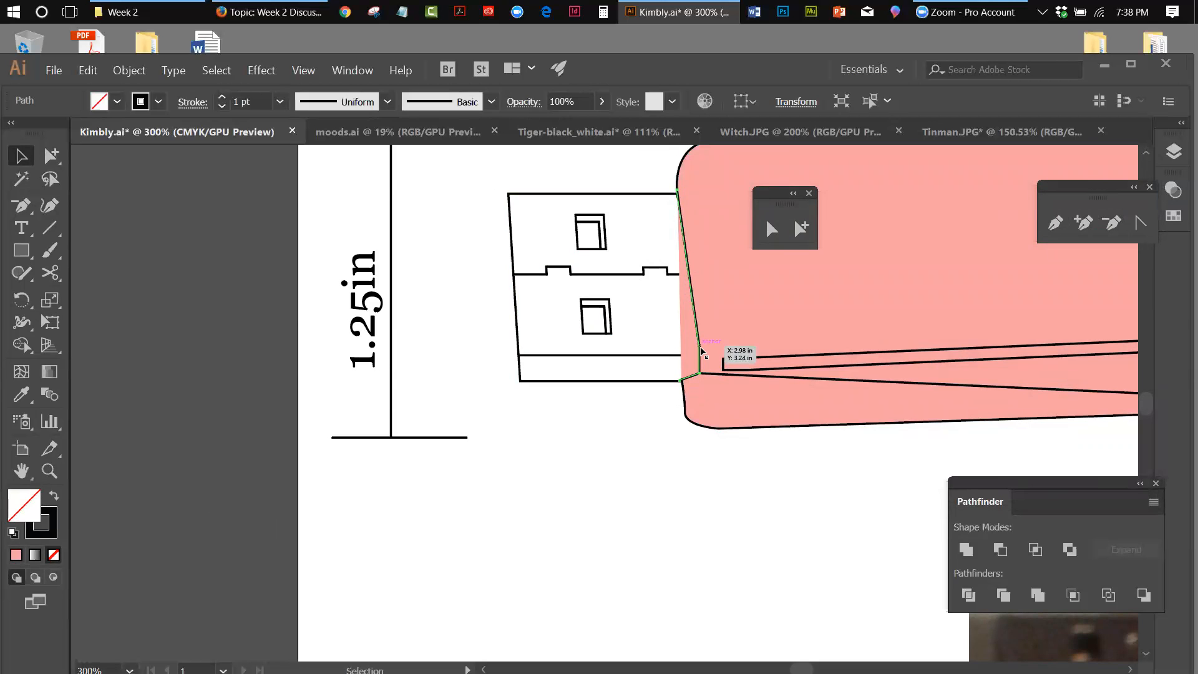
drag(699, 353, 488, 439)
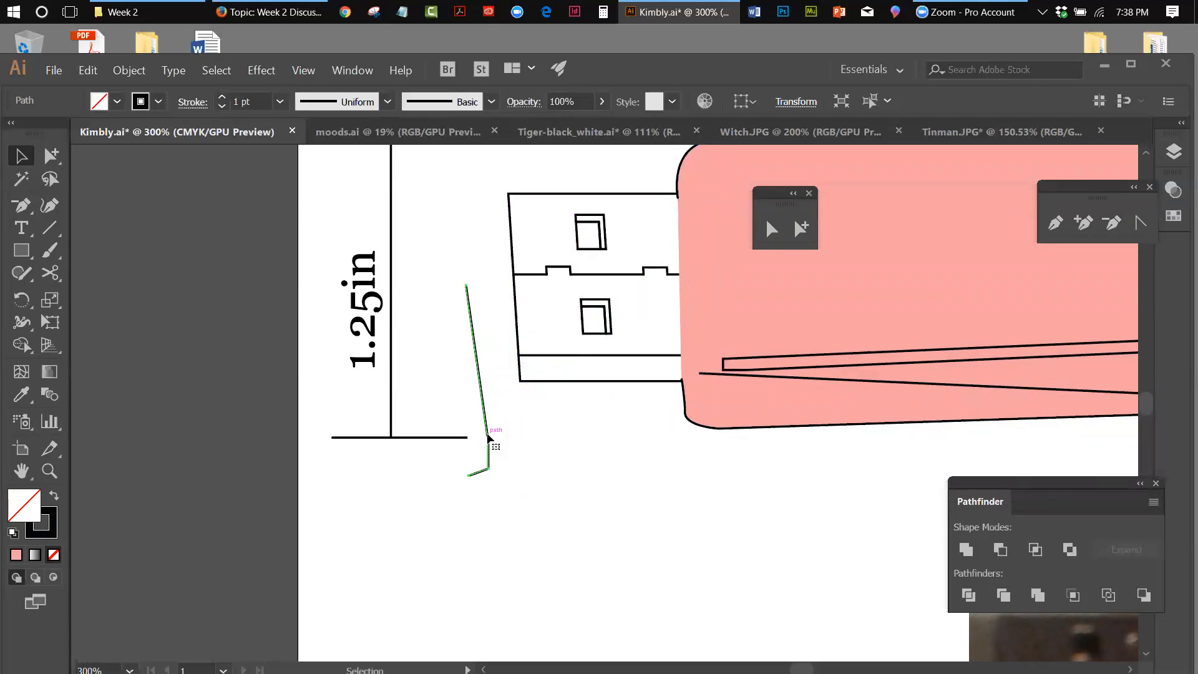
click(685, 393)
click(83, 76)
click(144, 88)
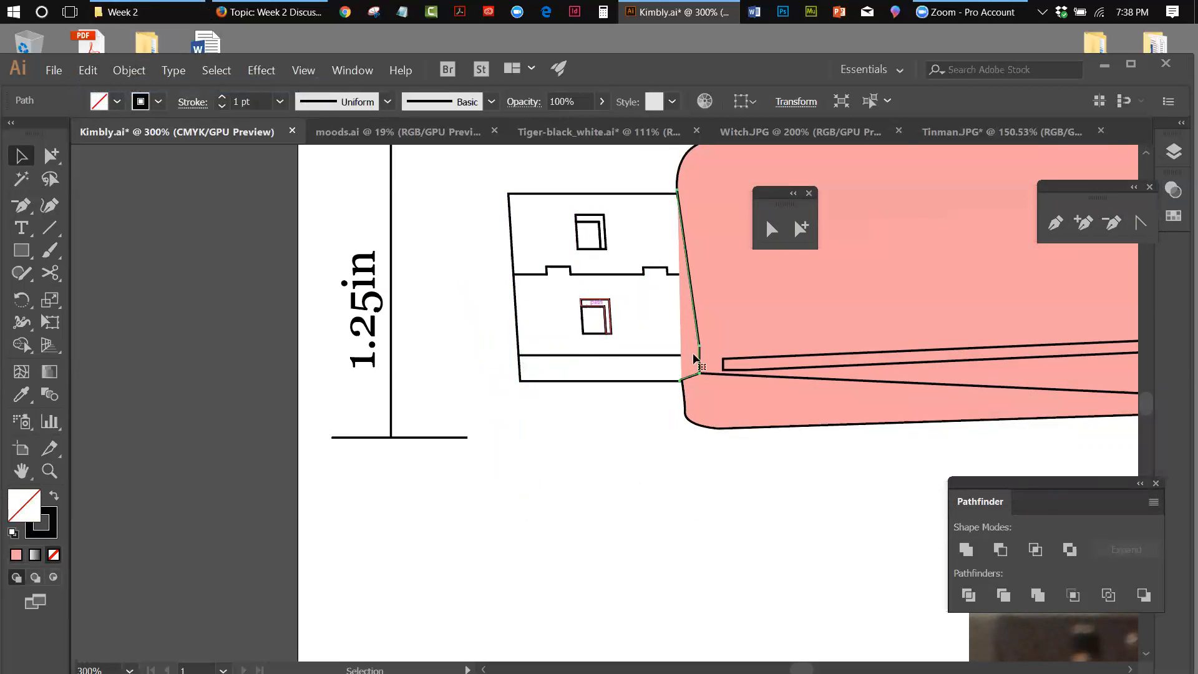
Move the slanted edge line's lower endpoint onto the body outline's open end at about X 2.85 in, Y 3.49 in.
click(50, 470)
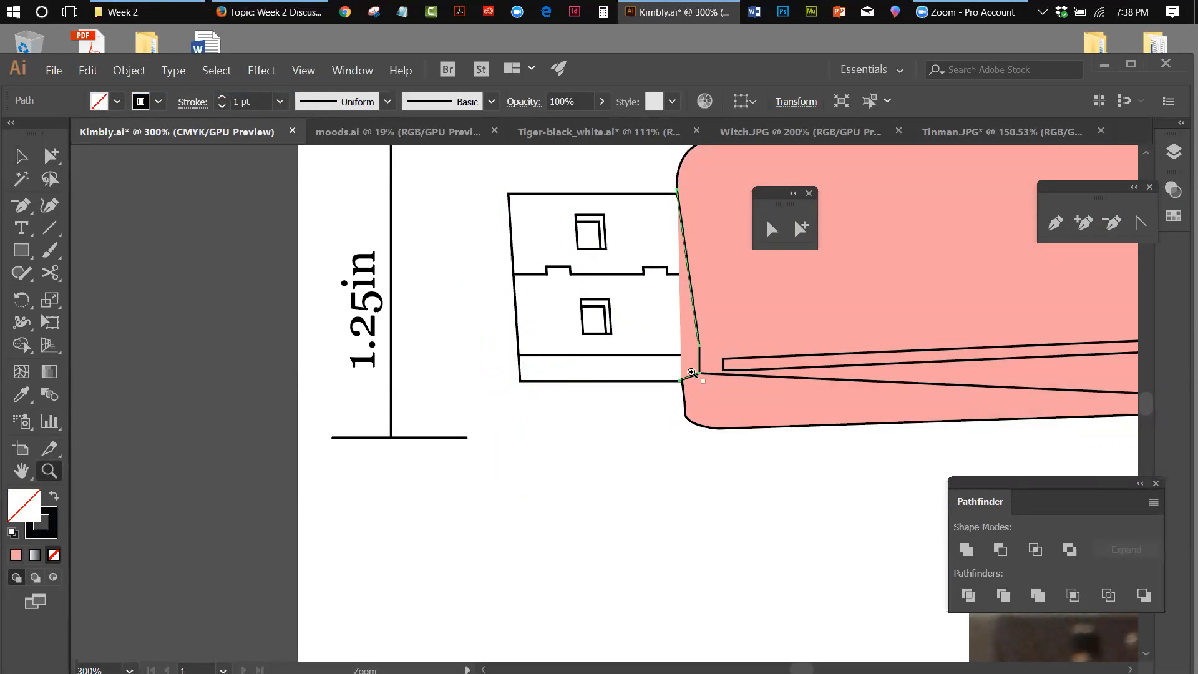
drag(656, 368, 701, 388)
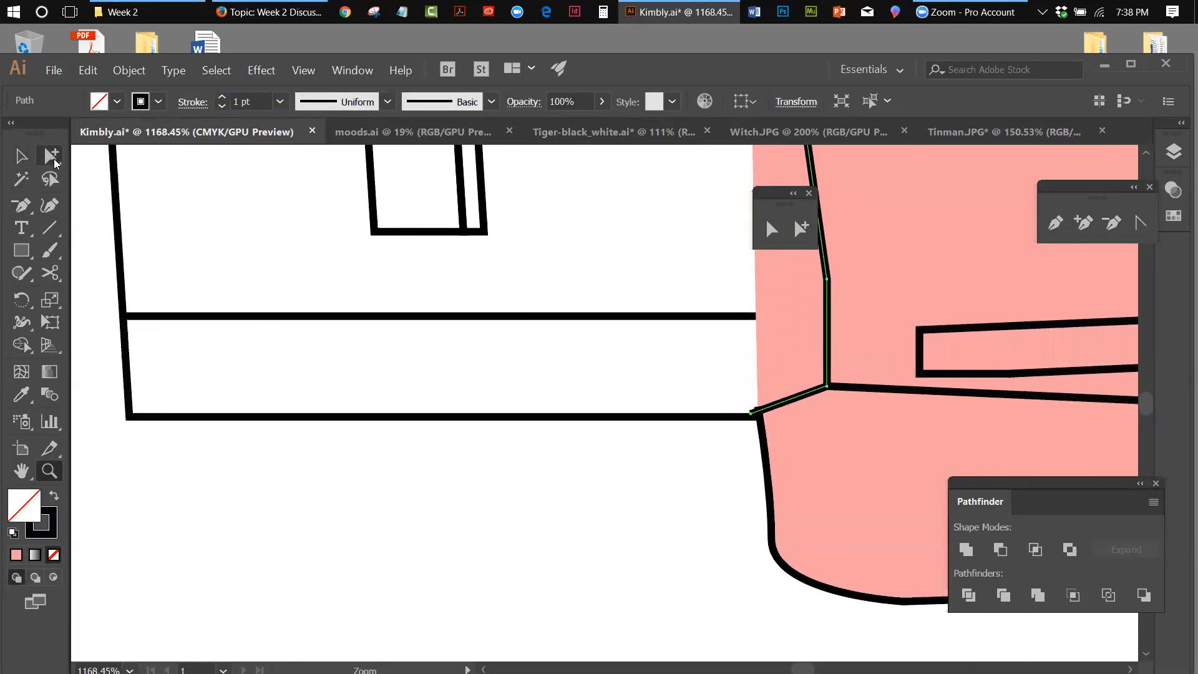
click(770, 231)
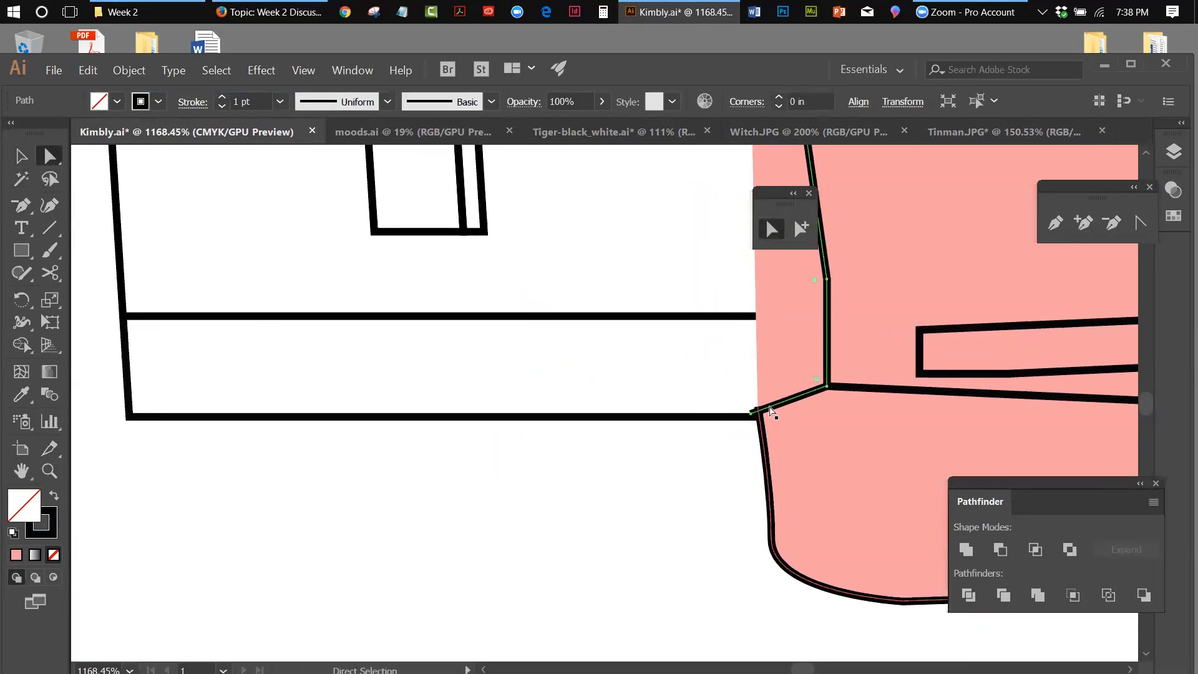
click(751, 415)
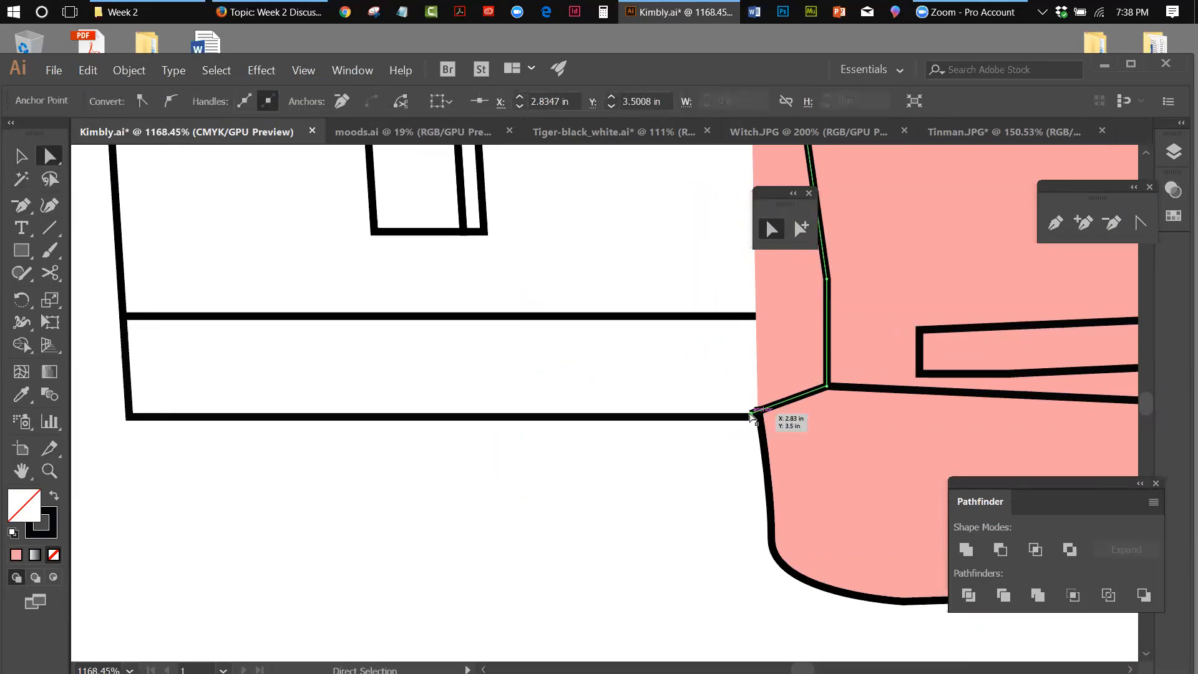
drag(751, 414, 751, 375)
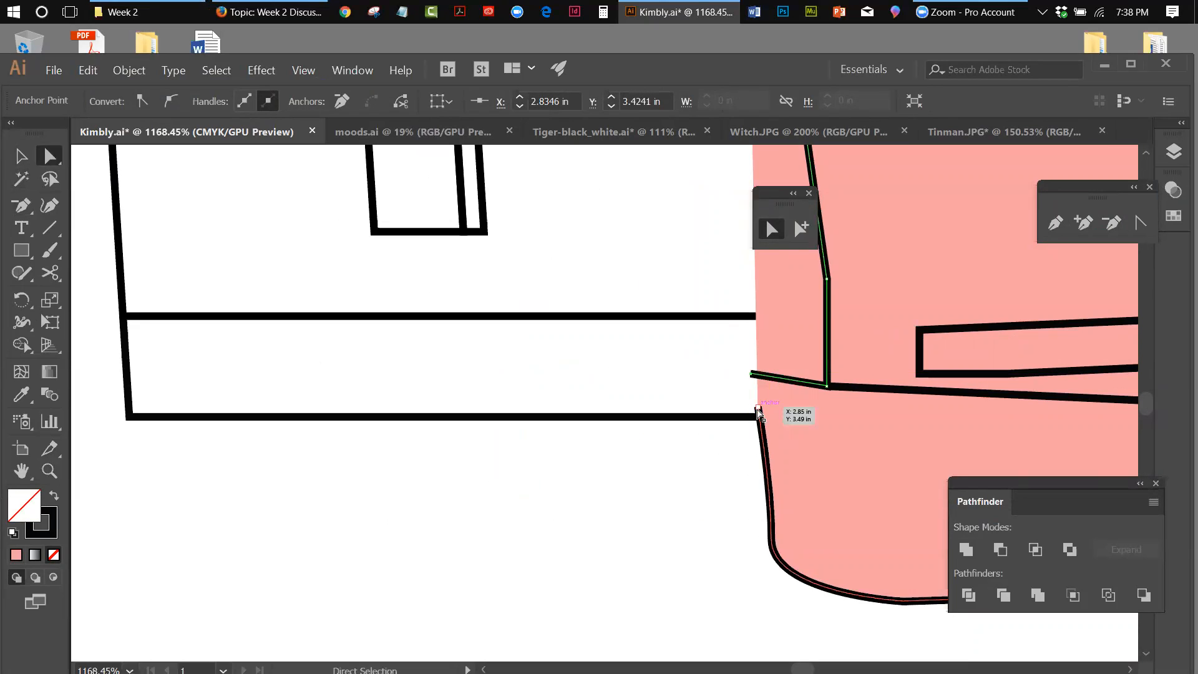
drag(751, 374, 758, 408)
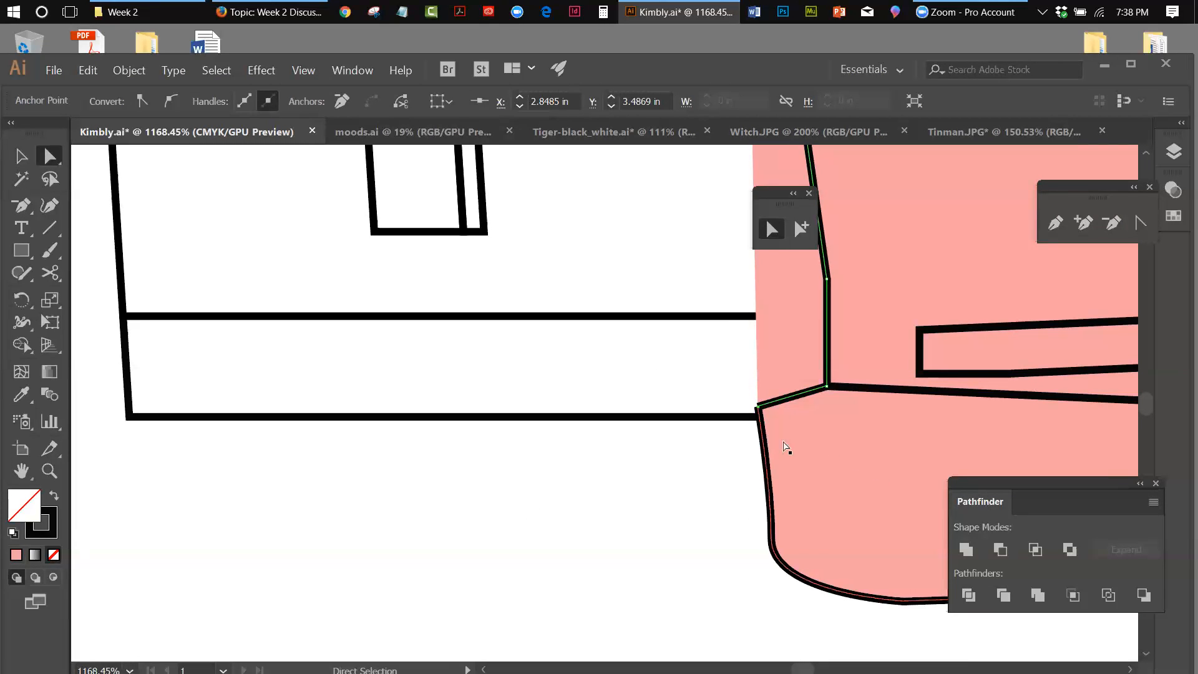
Try to join the slanted edge line to the body outline at their meeting endpoints.
click(757, 408)
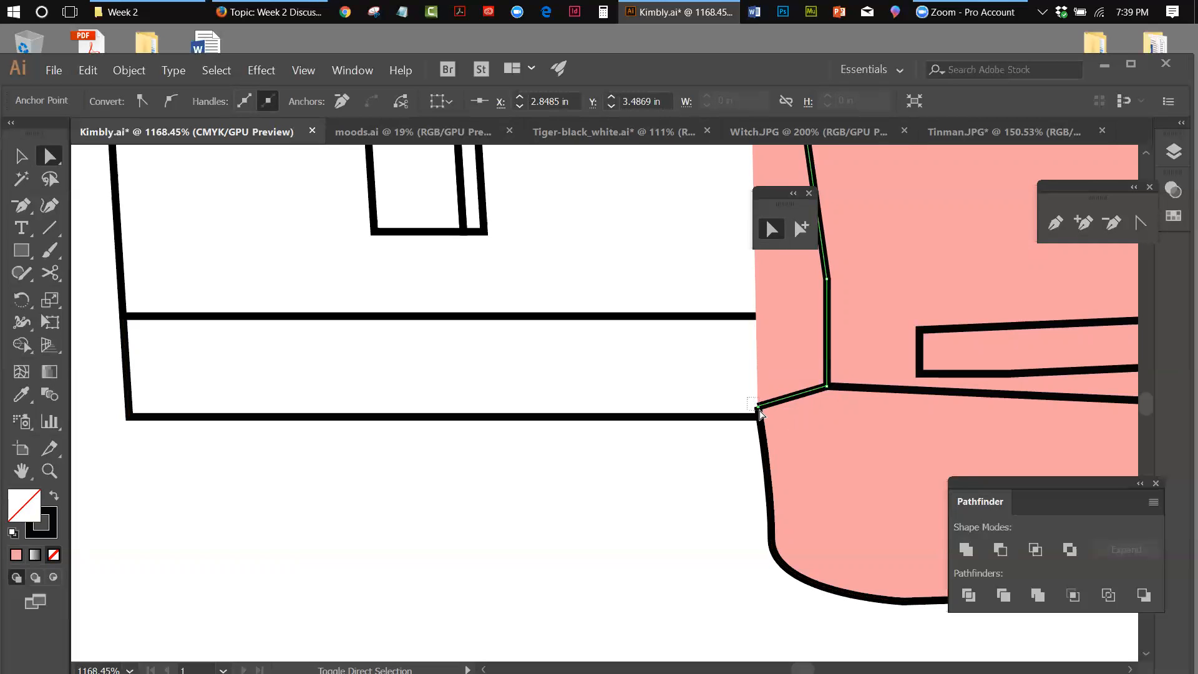
click(762, 409)
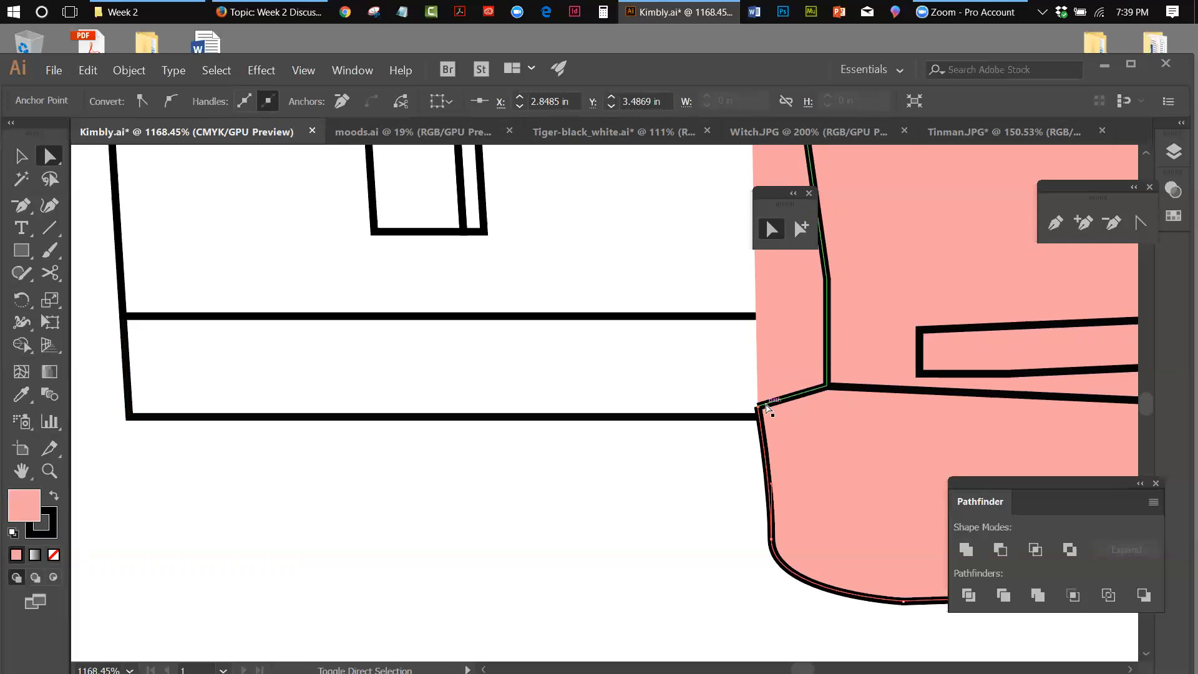
shift+click(767, 407)
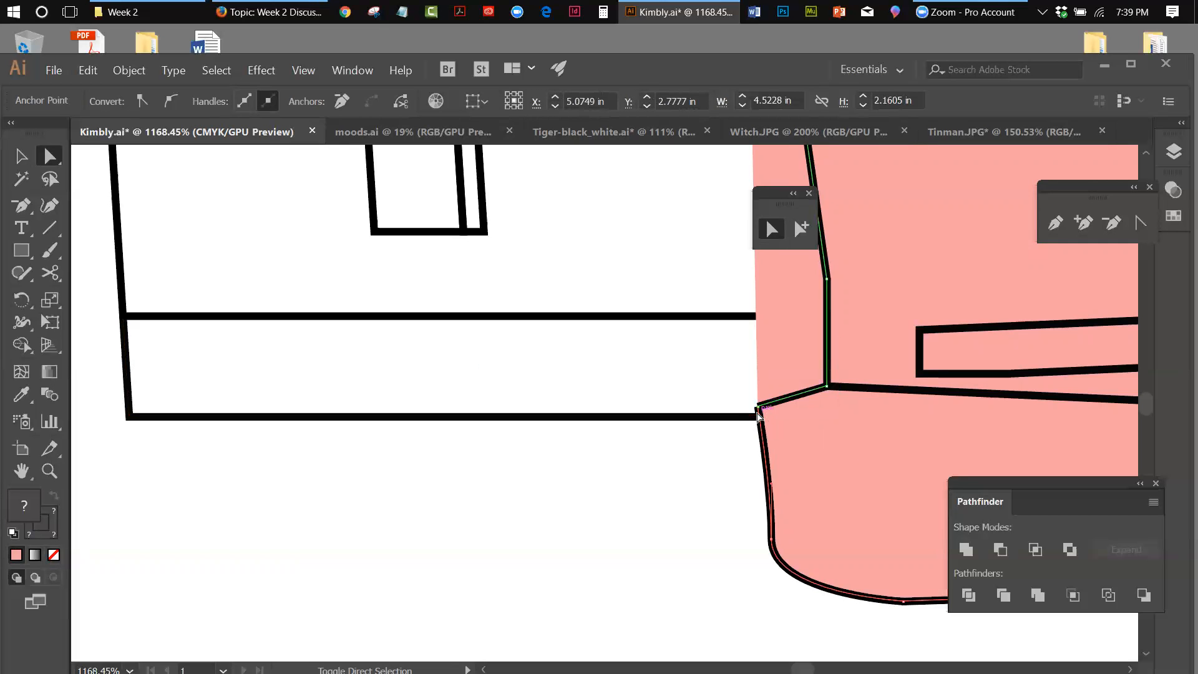
click(129, 70)
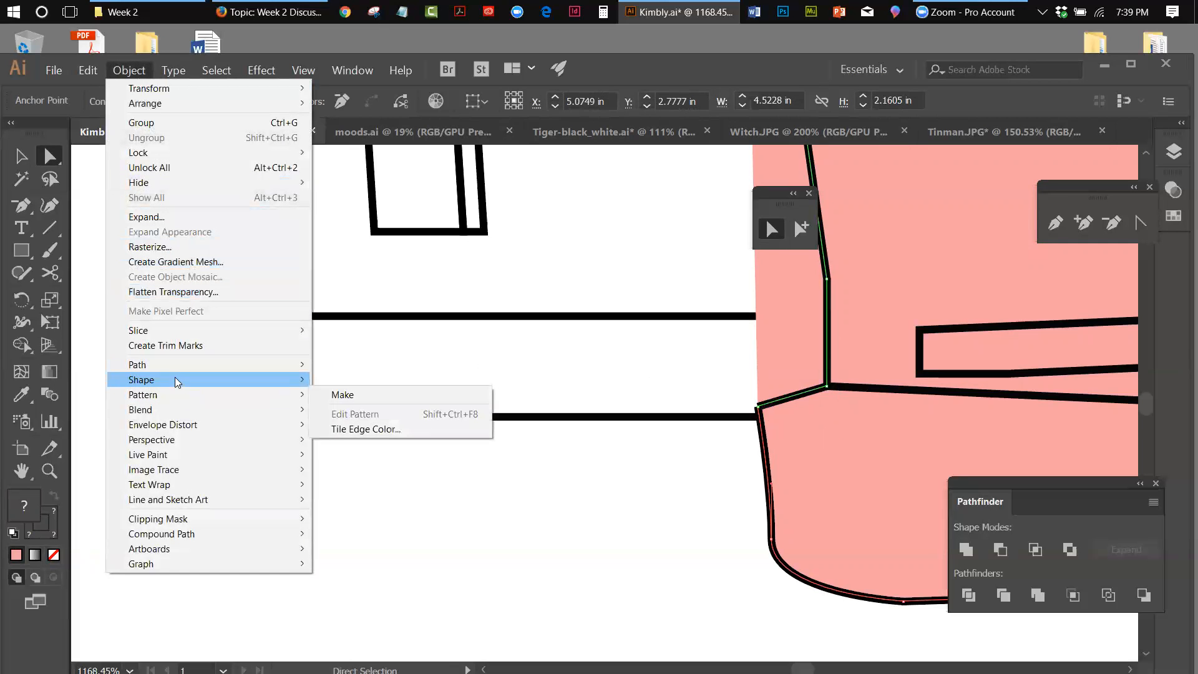
mouse_move(171, 369)
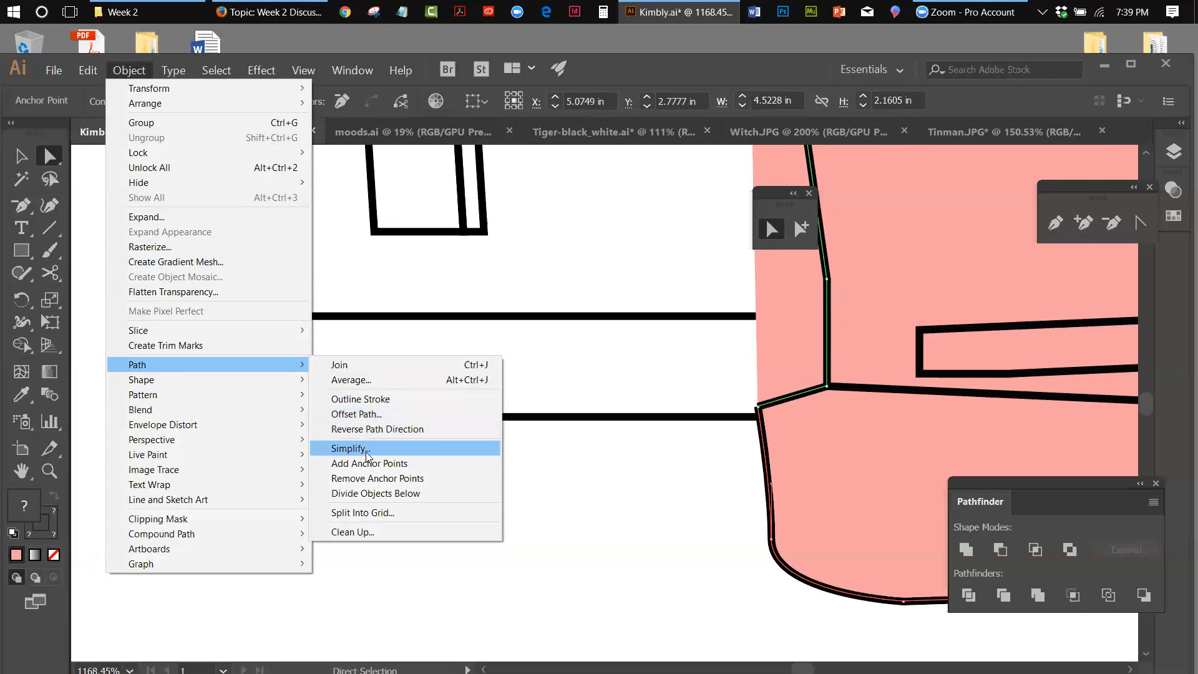
click(340, 365)
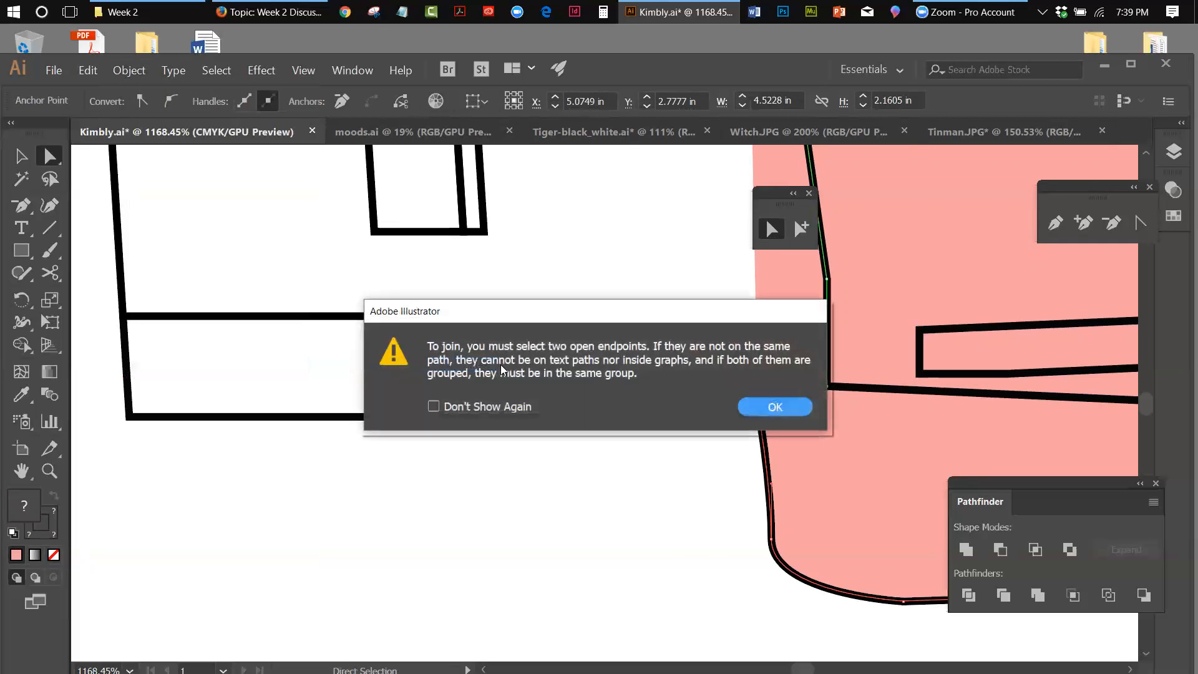
click(775, 407)
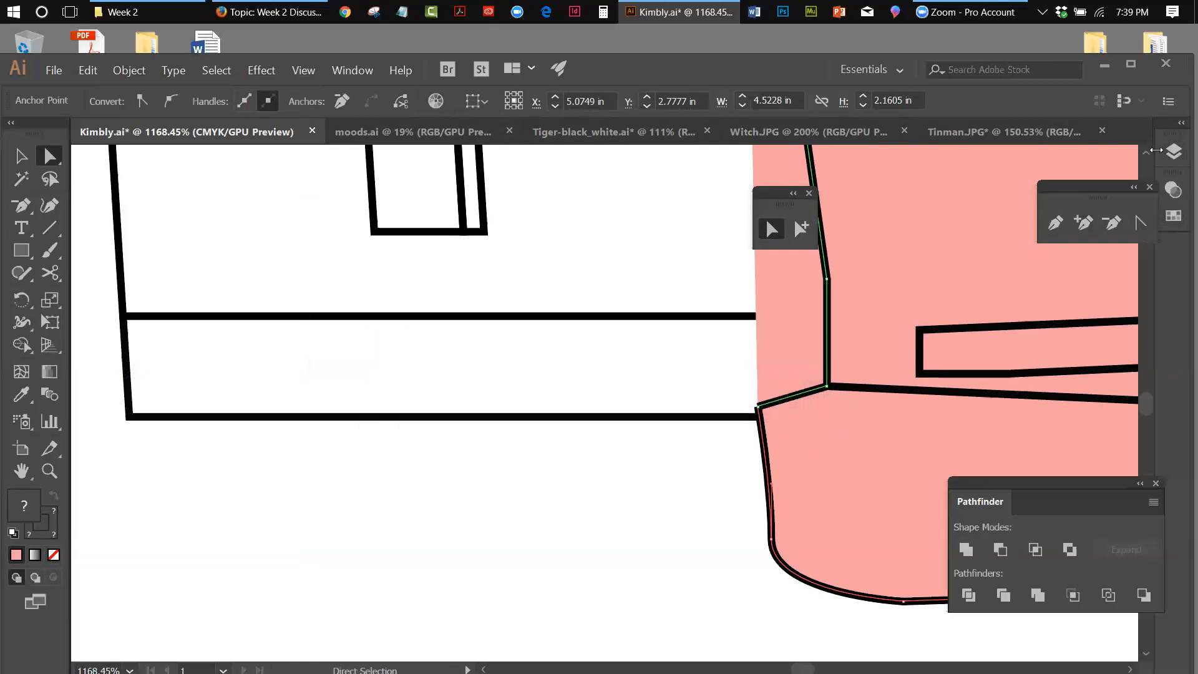
Move the slanted edge line from the upper edges layer to the outeredges layer, and select it together with the body outline.
click(1148, 153)
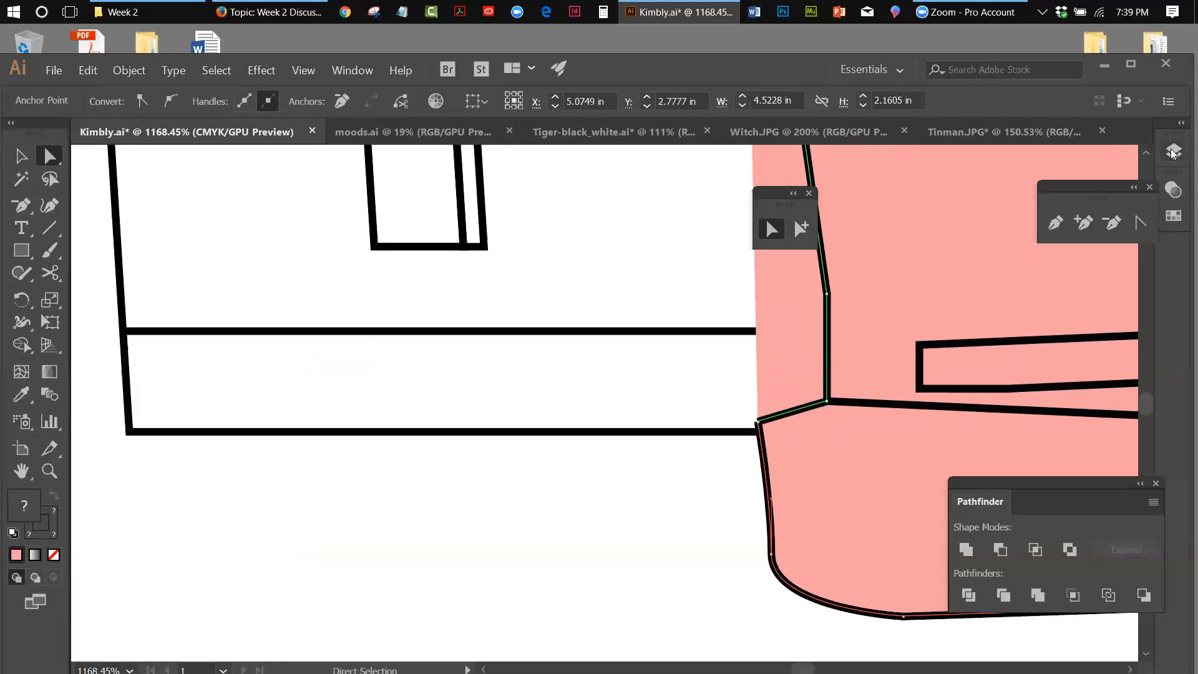
click(1174, 152)
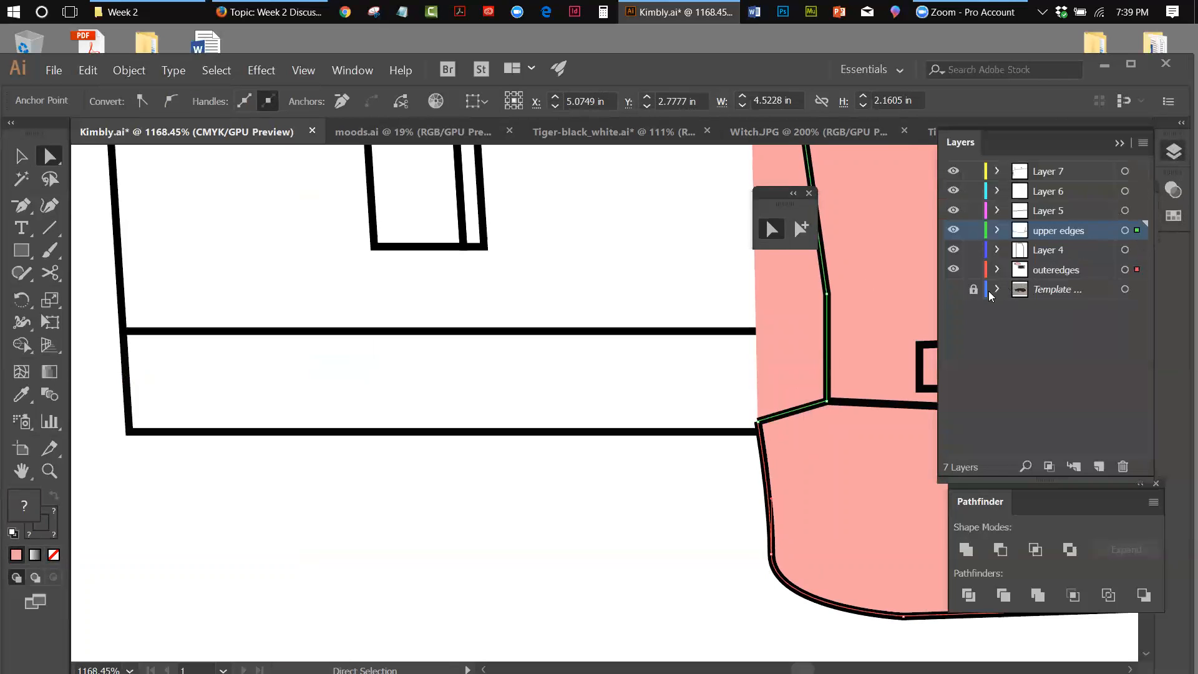
click(22, 156)
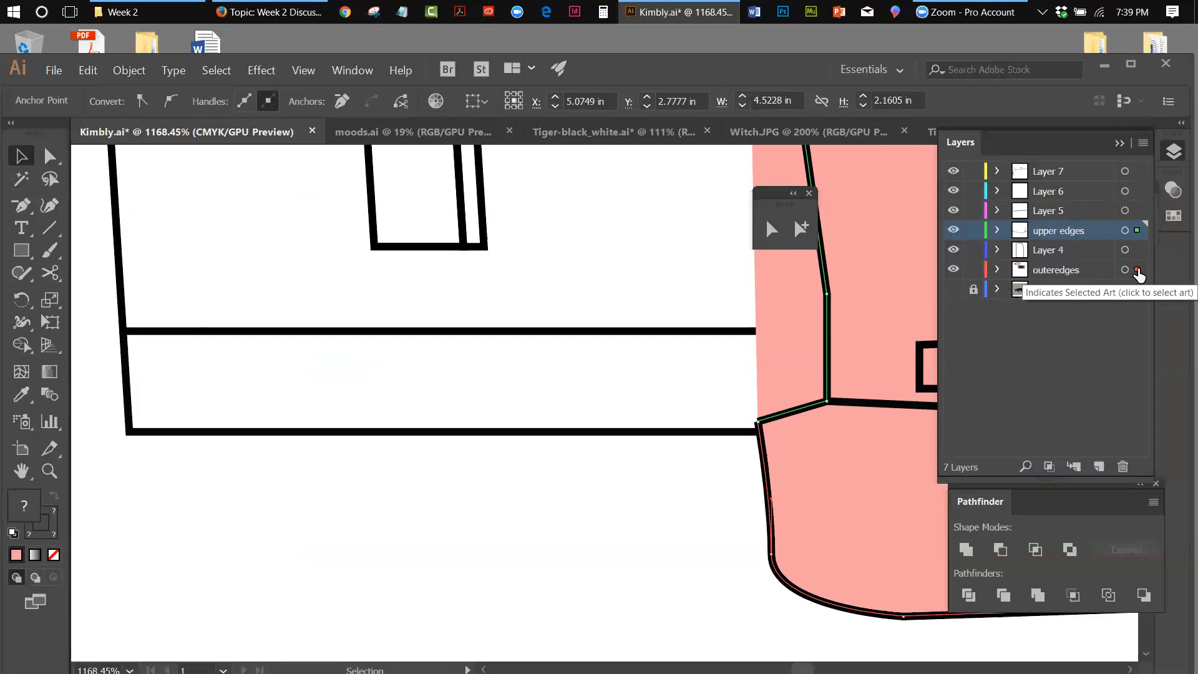
drag(1138, 270, 1138, 231)
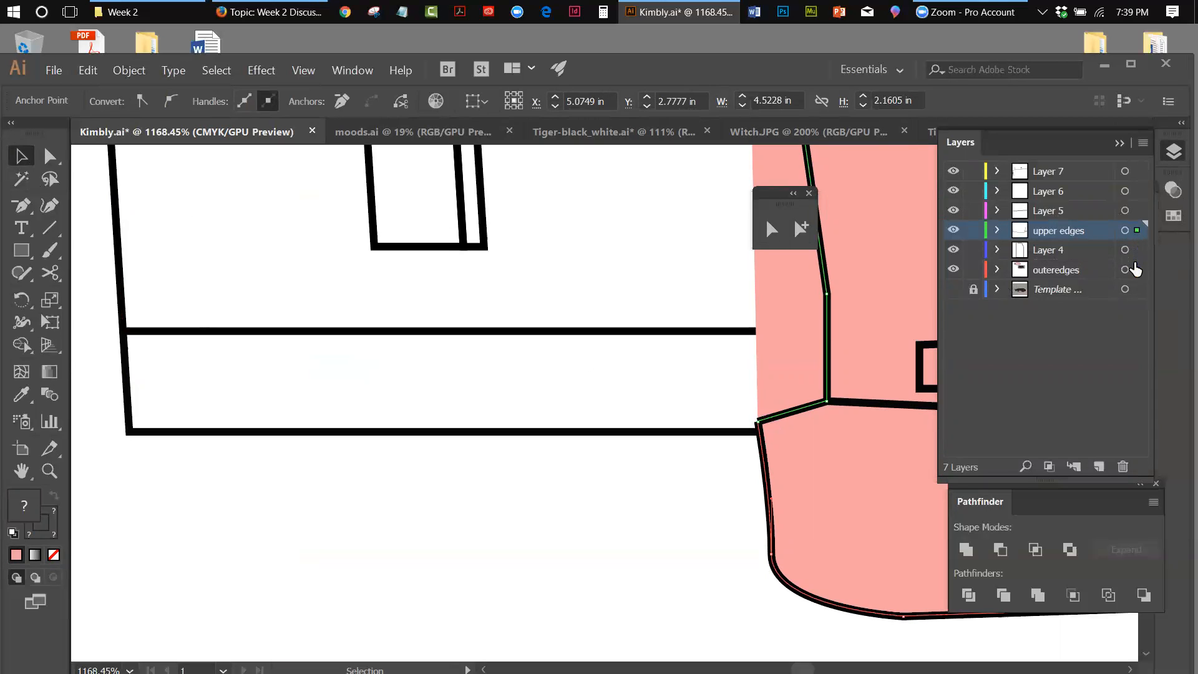
click(1133, 269)
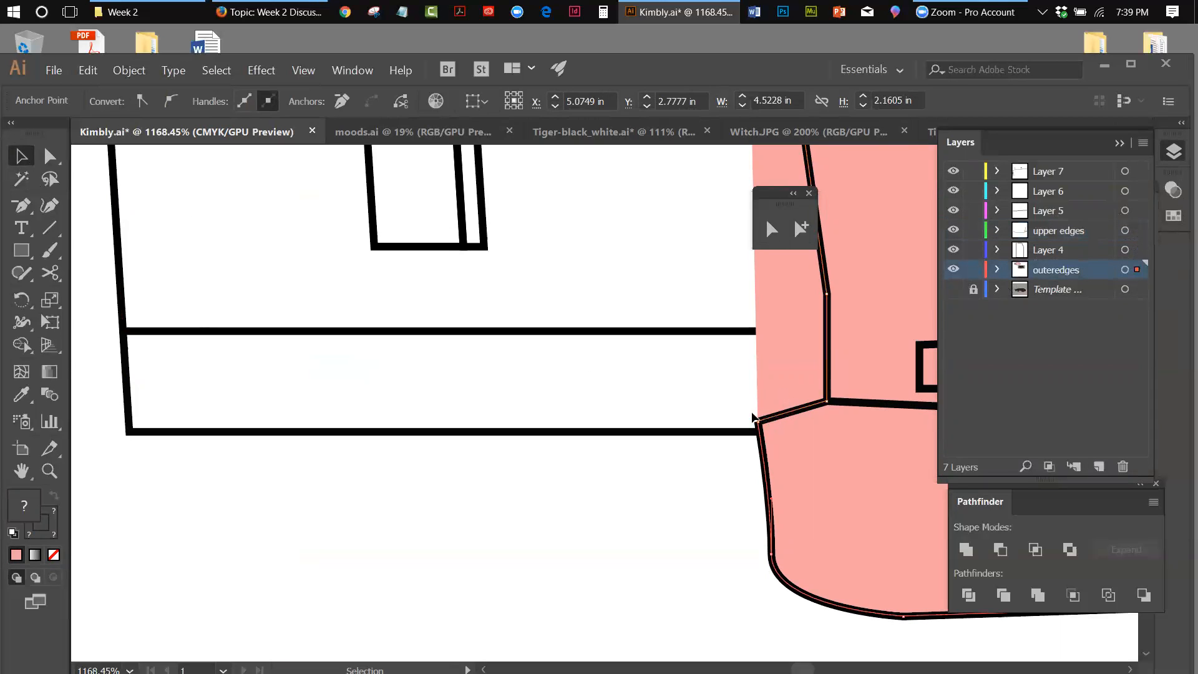
drag(745, 408, 762, 428)
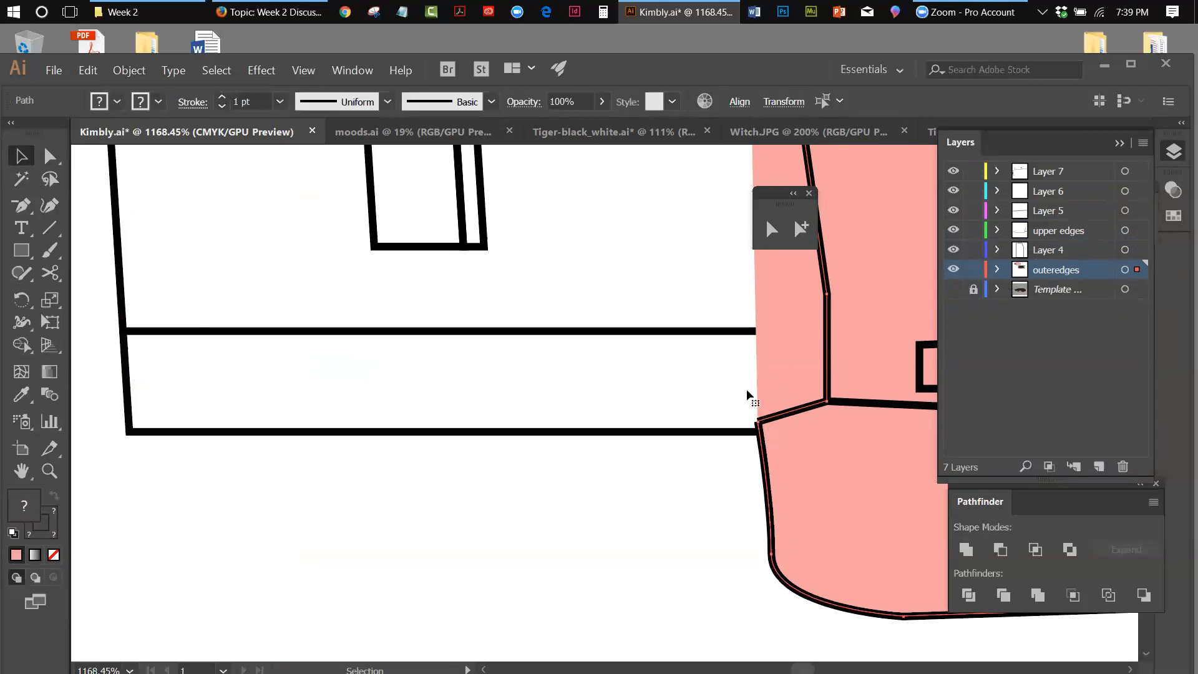
Join the slanted edge line to the body outline, and keep only the joined outline selected without the connector's lower strip.
click(129, 70)
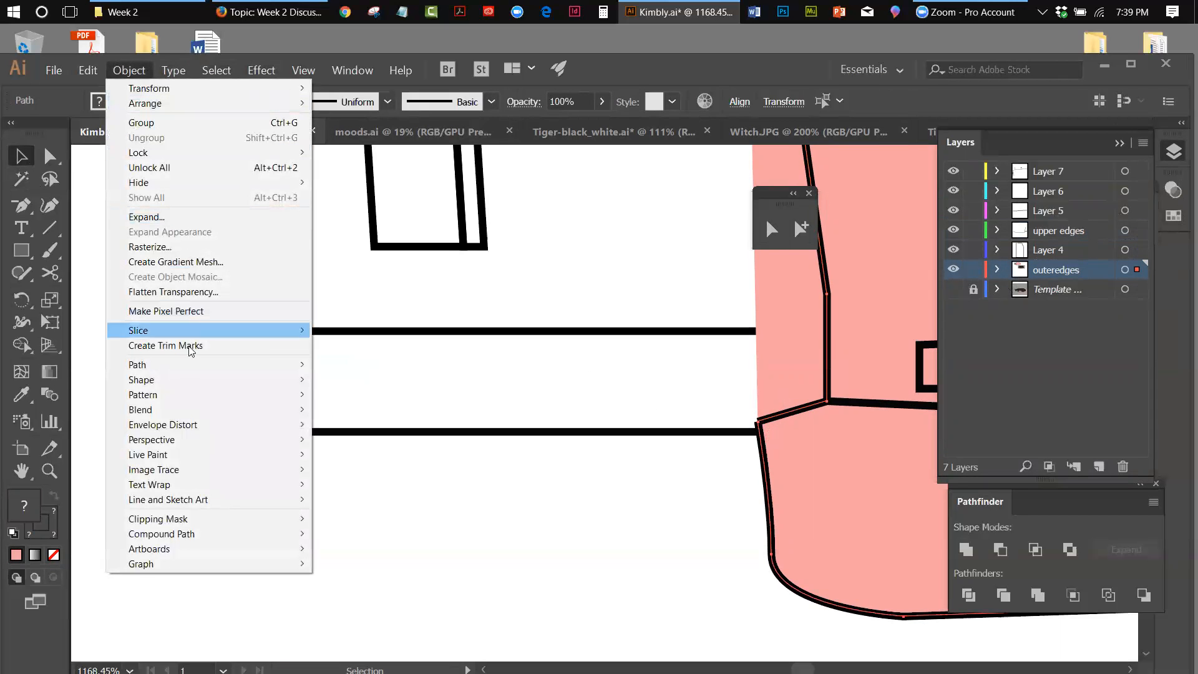
mouse_move(245, 364)
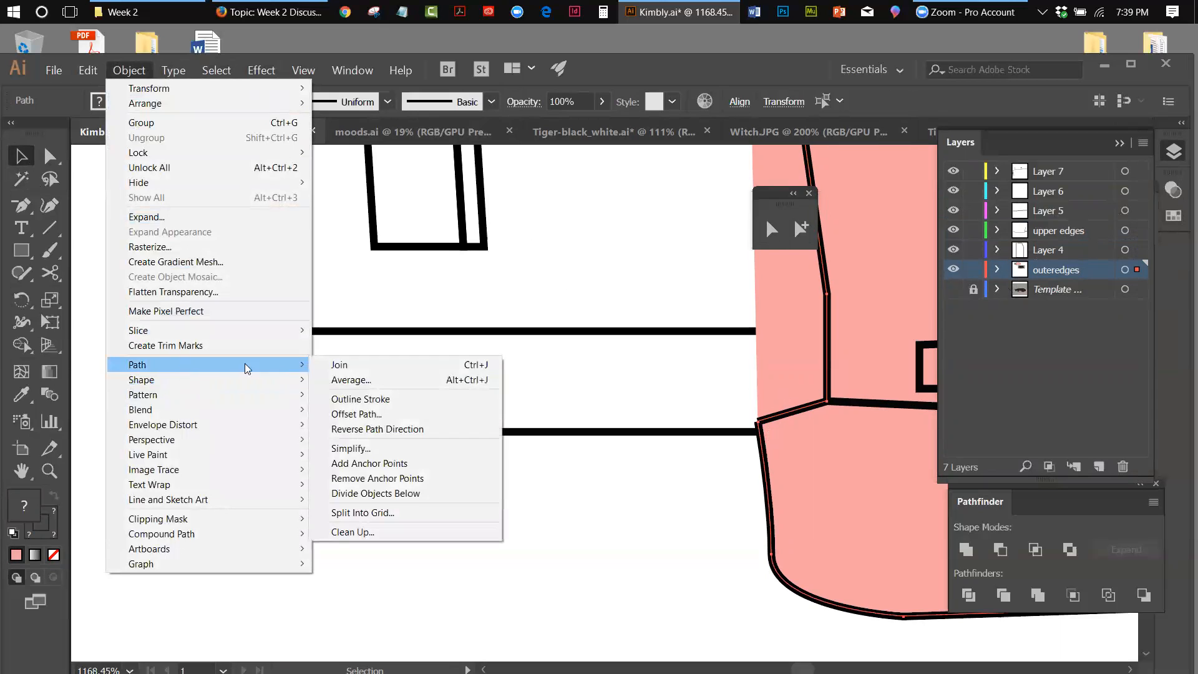
click(337, 365)
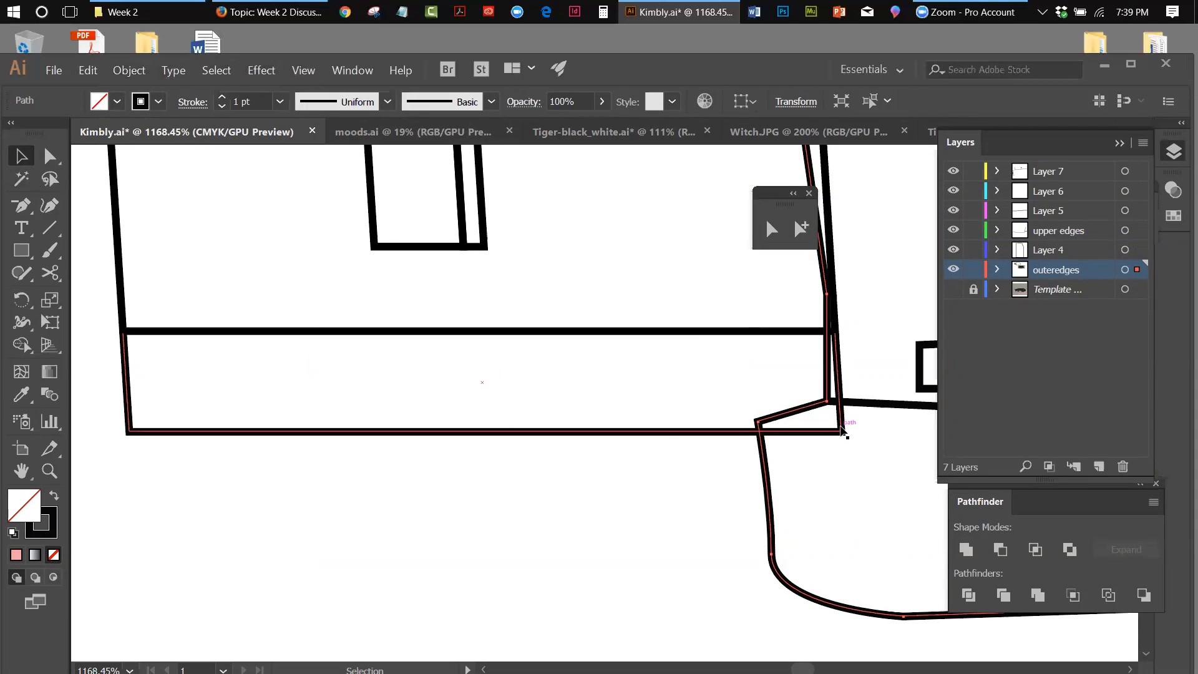
click(686, 431)
click(767, 473)
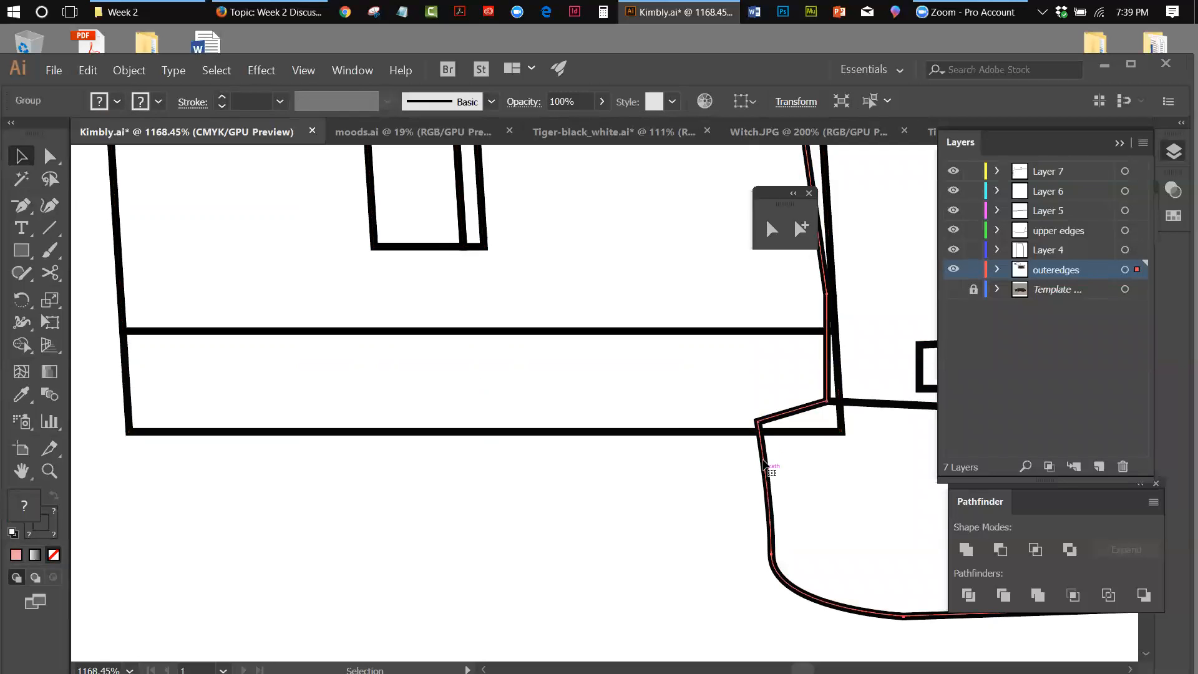
Collapse the layers list and fill the joined body outline with white so it covers the connector's overlapping end.
click(1119, 144)
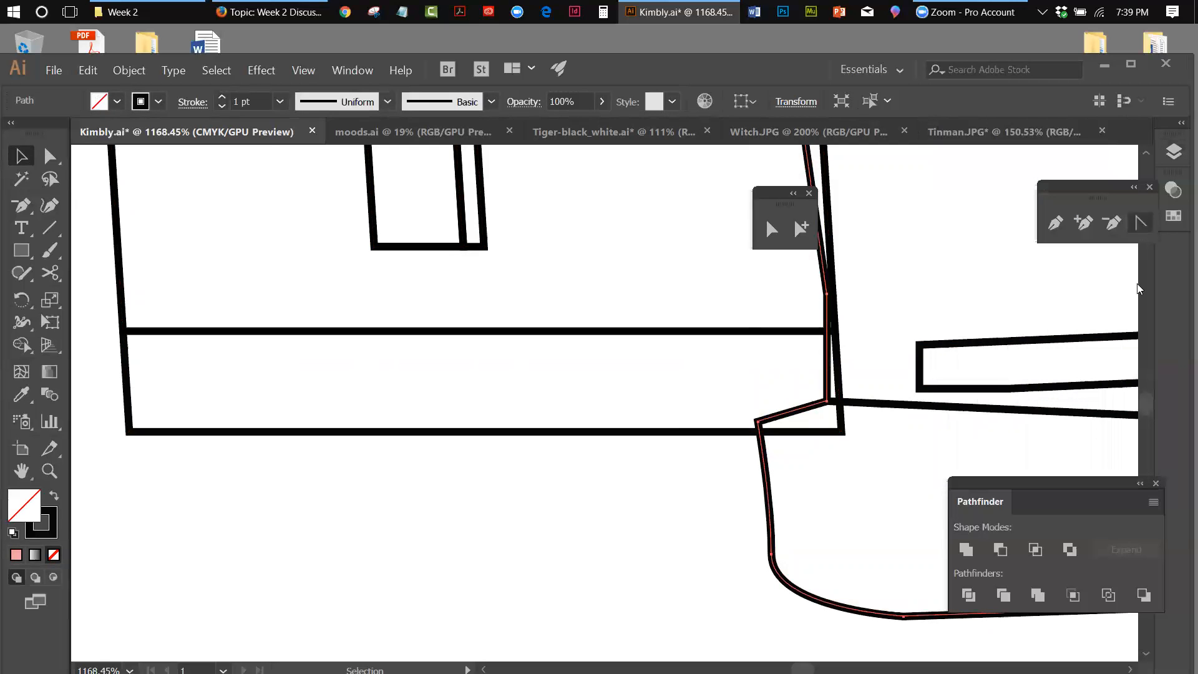
scroll(1148, 155, up, 10)
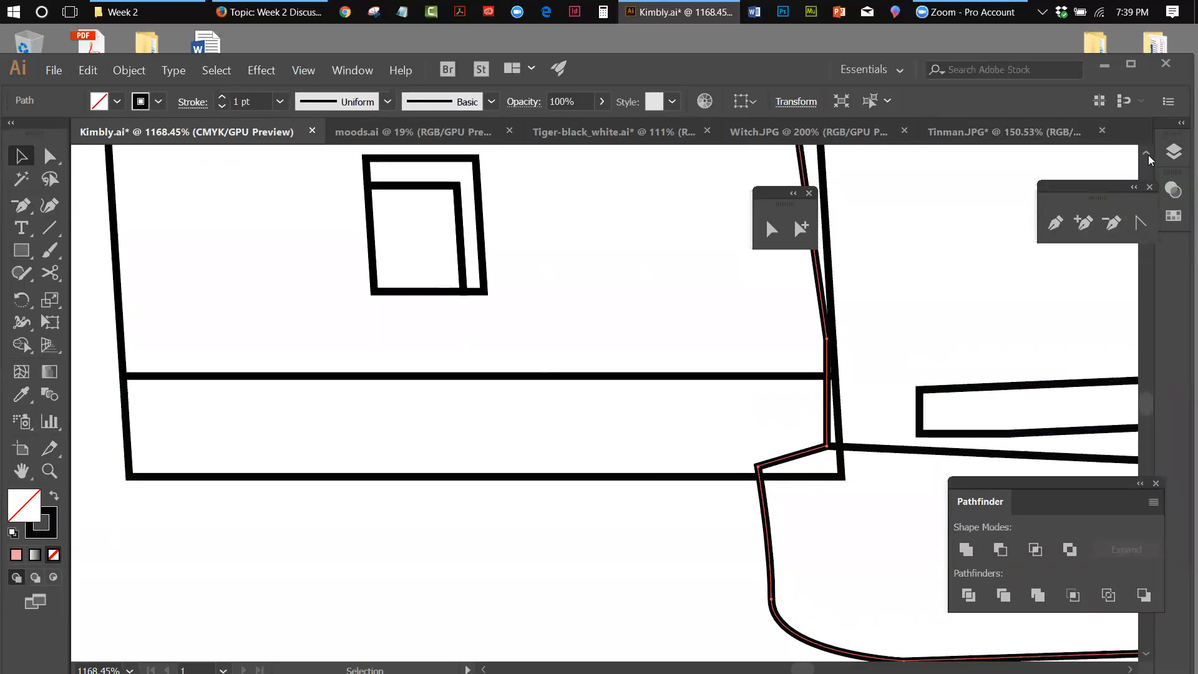
scroll(1149, 154, up, 17)
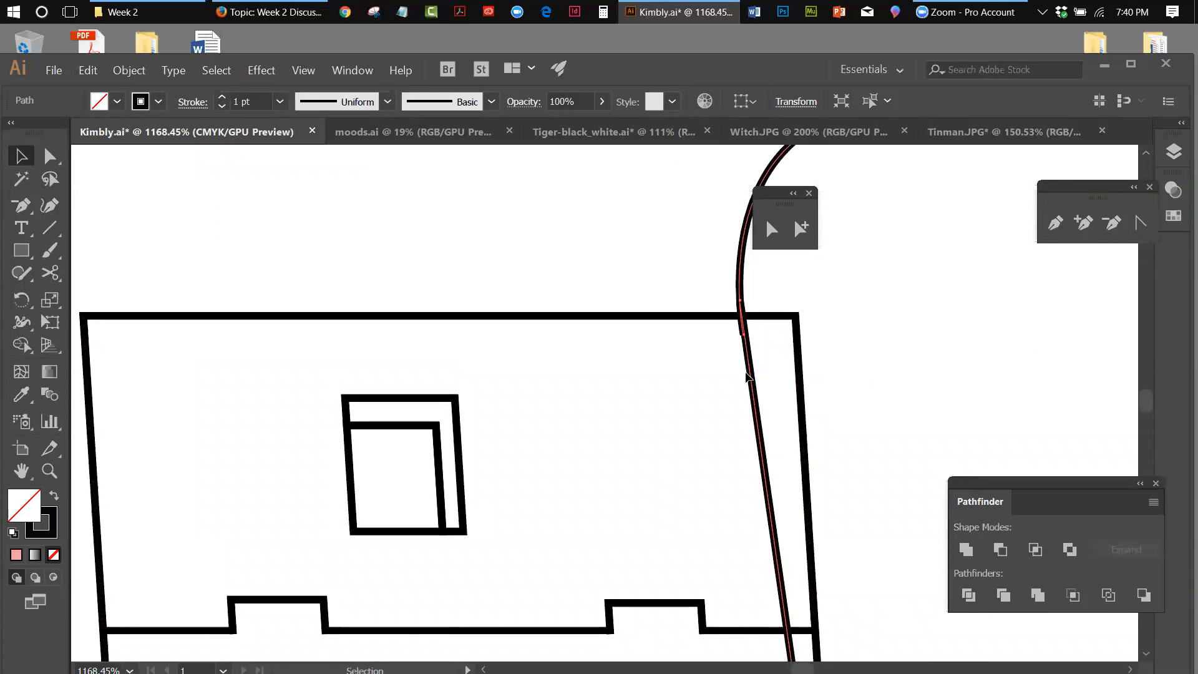
click(694, 365)
click(751, 361)
click(17, 554)
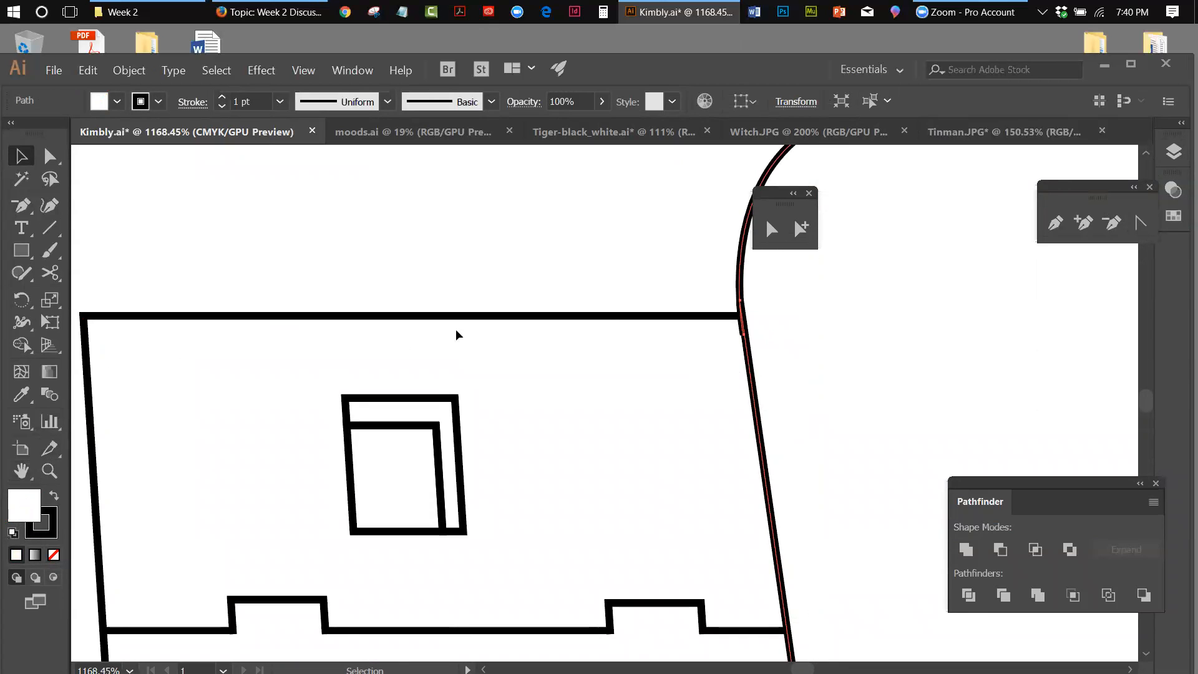
Zoom out to 400%, collapse the Pathfinder options, and examine the whole drive body together with its connector.
click(305, 70)
click(327, 206)
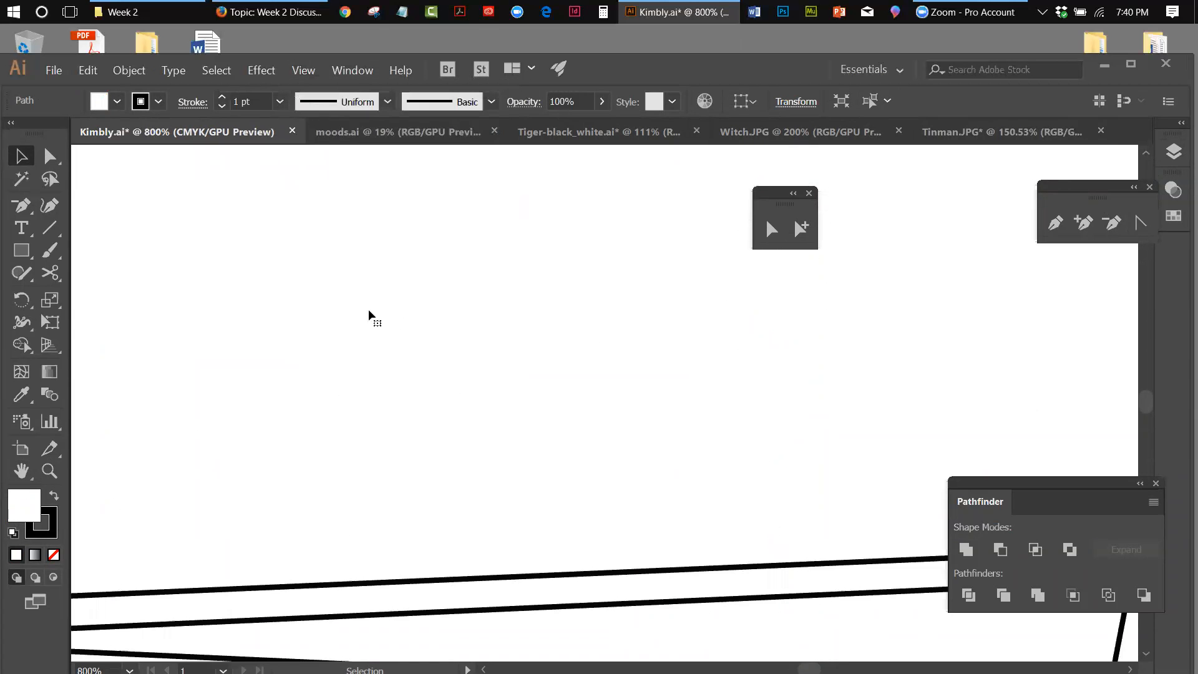
click(315, 69)
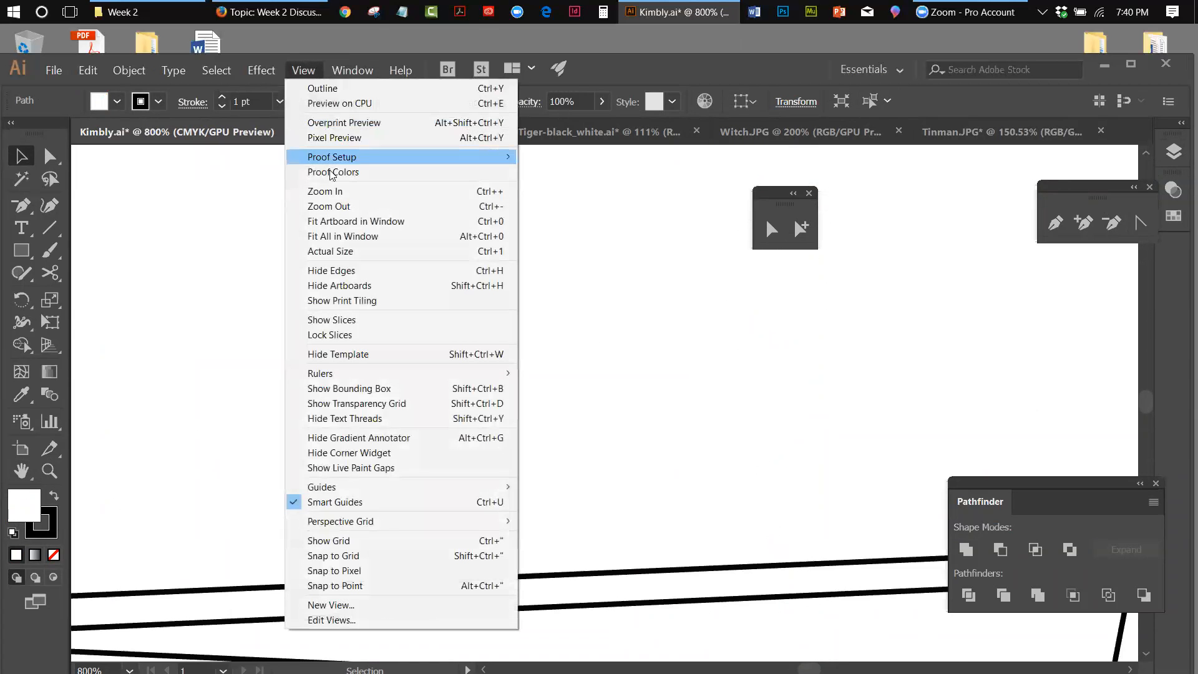
click(330, 207)
click(303, 71)
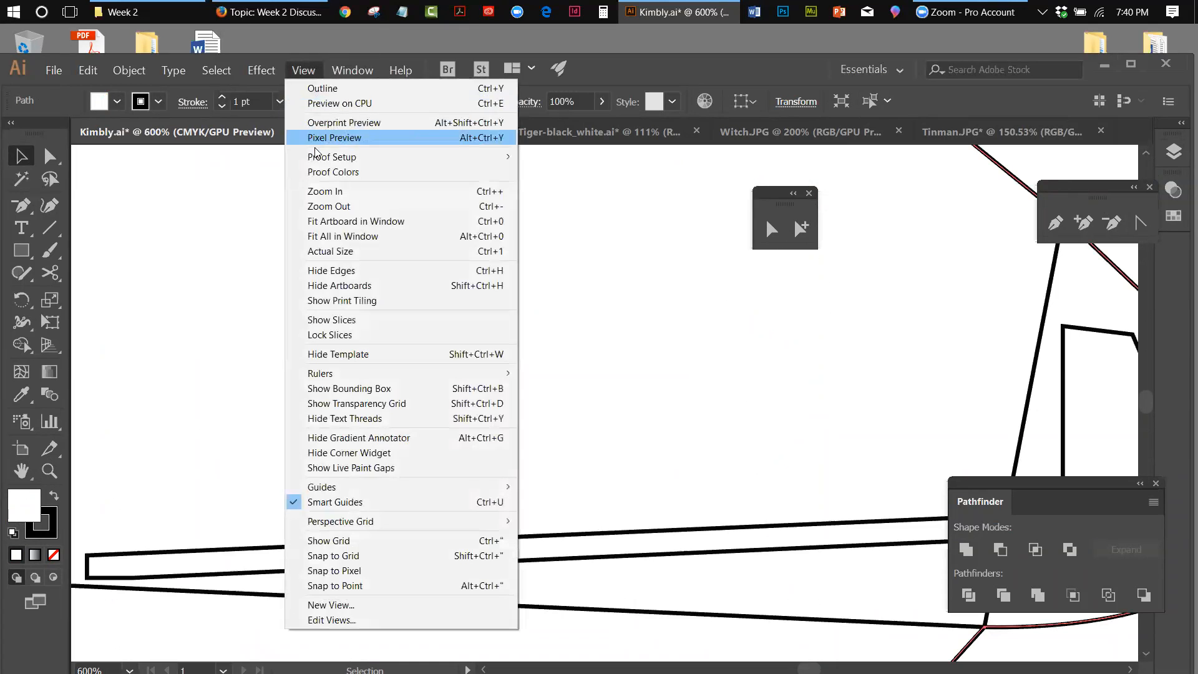
click(311, 208)
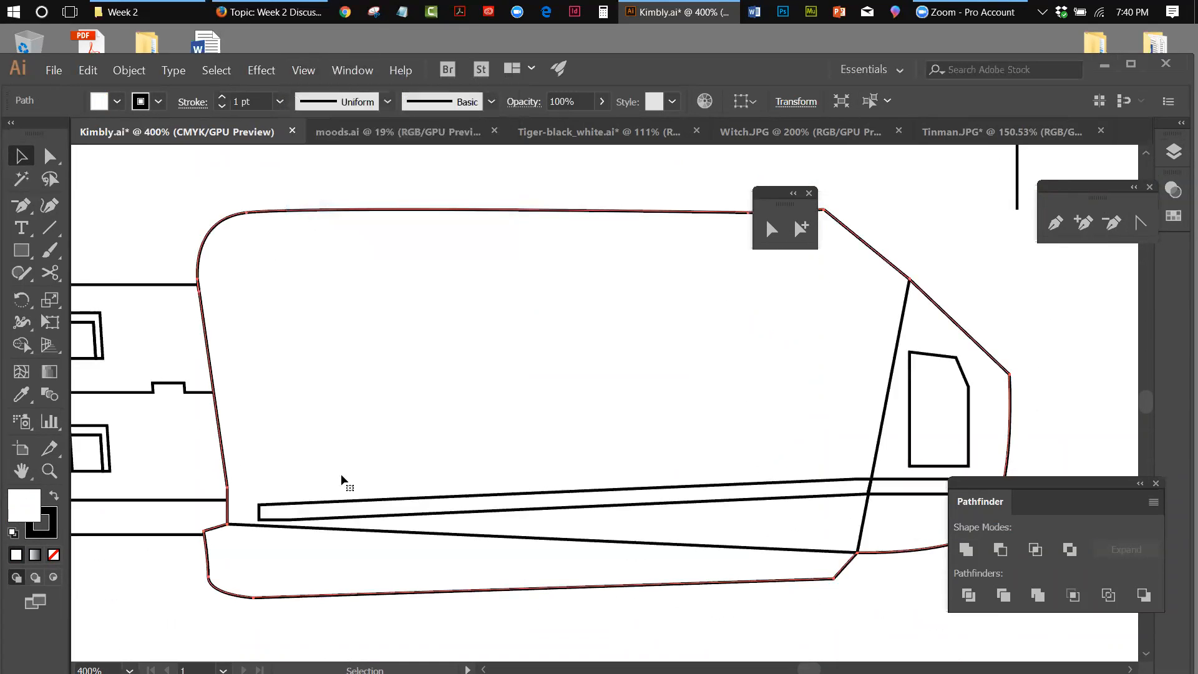
click(1139, 484)
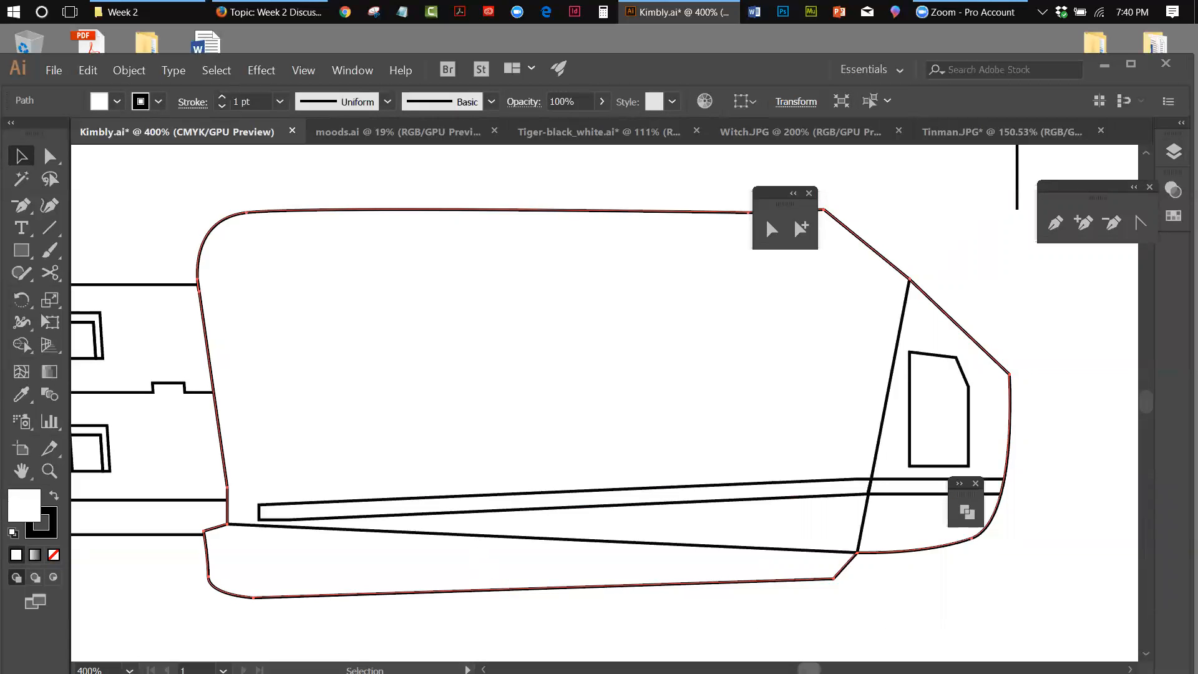
drag(809, 668, 807, 668)
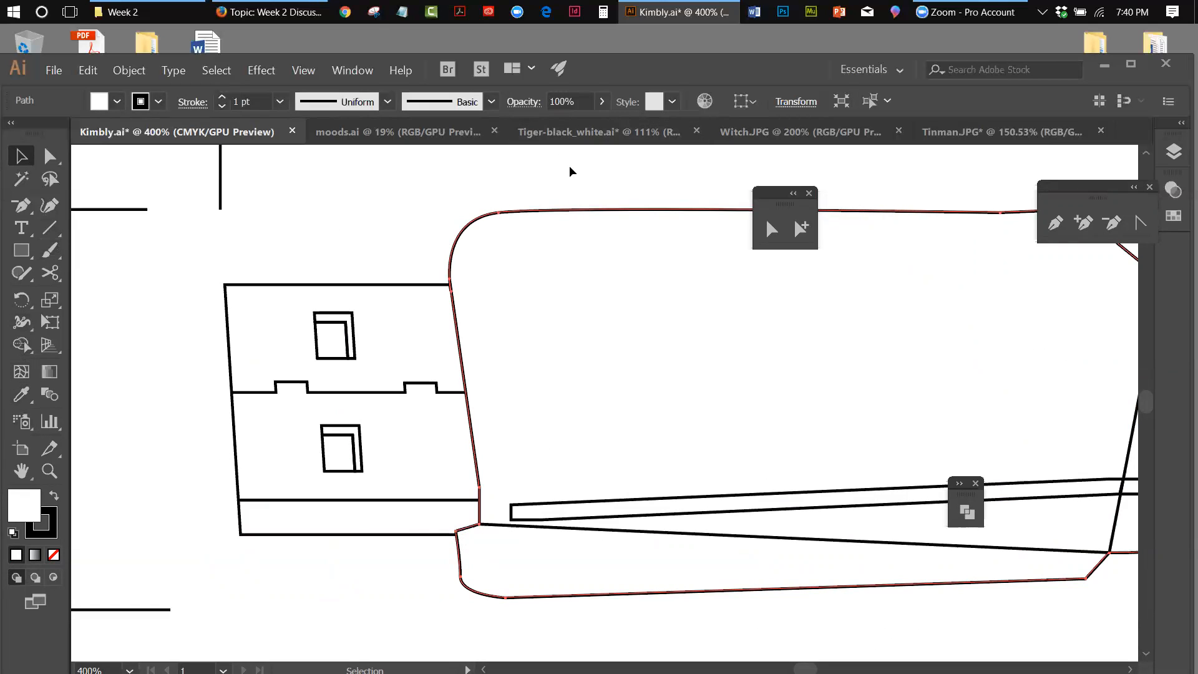
Nudge the body outline's corner anchor beside the connector's lower edge down to X 2.8485 in, Y 3.5008 in.
click(769, 229)
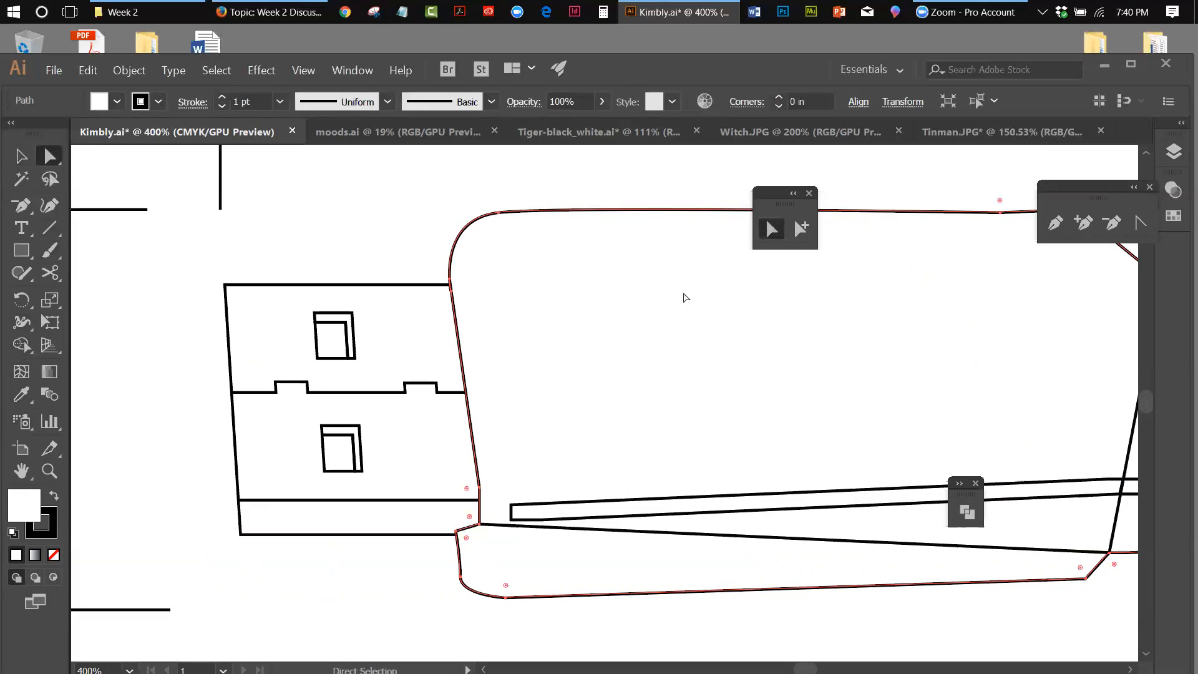
click(403, 572)
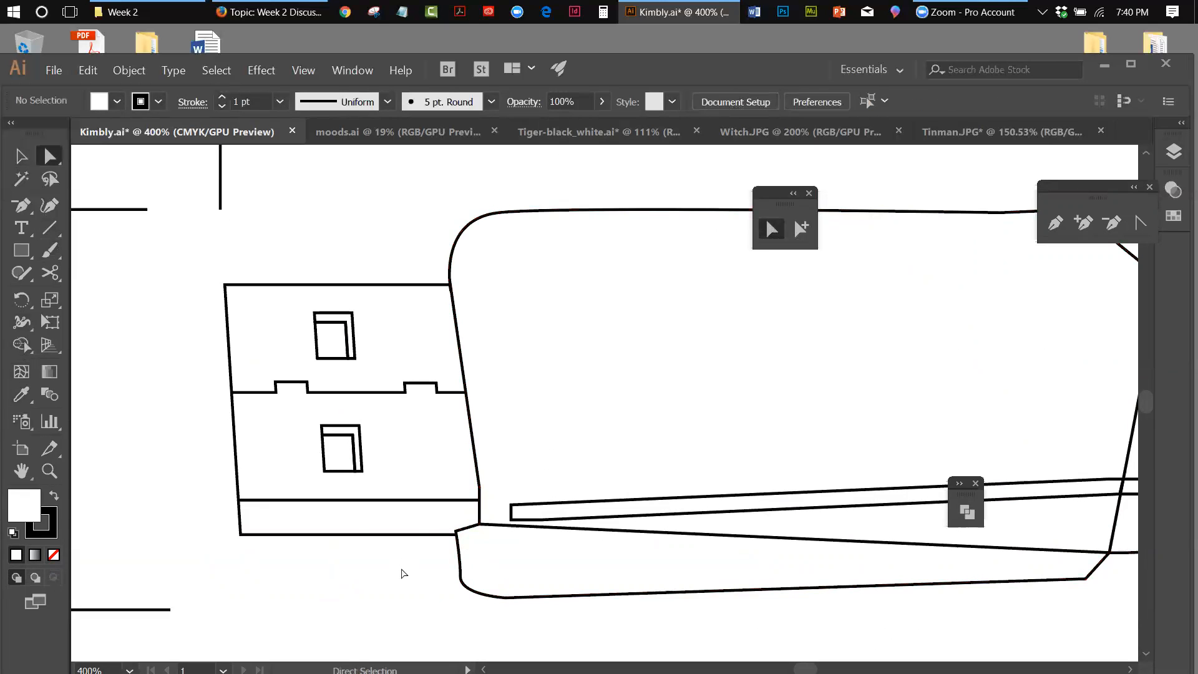
click(458, 535)
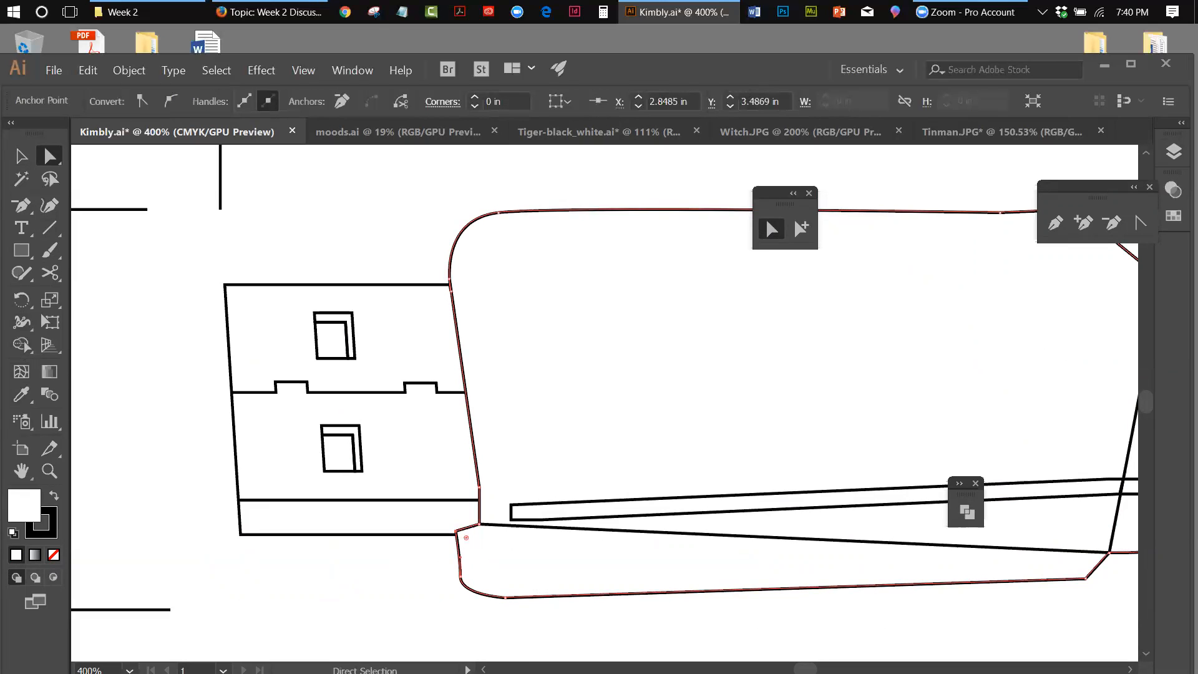
key(Down)
key(Right)
key(Right)
key(Down)
key(Down)
key(Up)
key(Up)
key(Left)
key(Left)
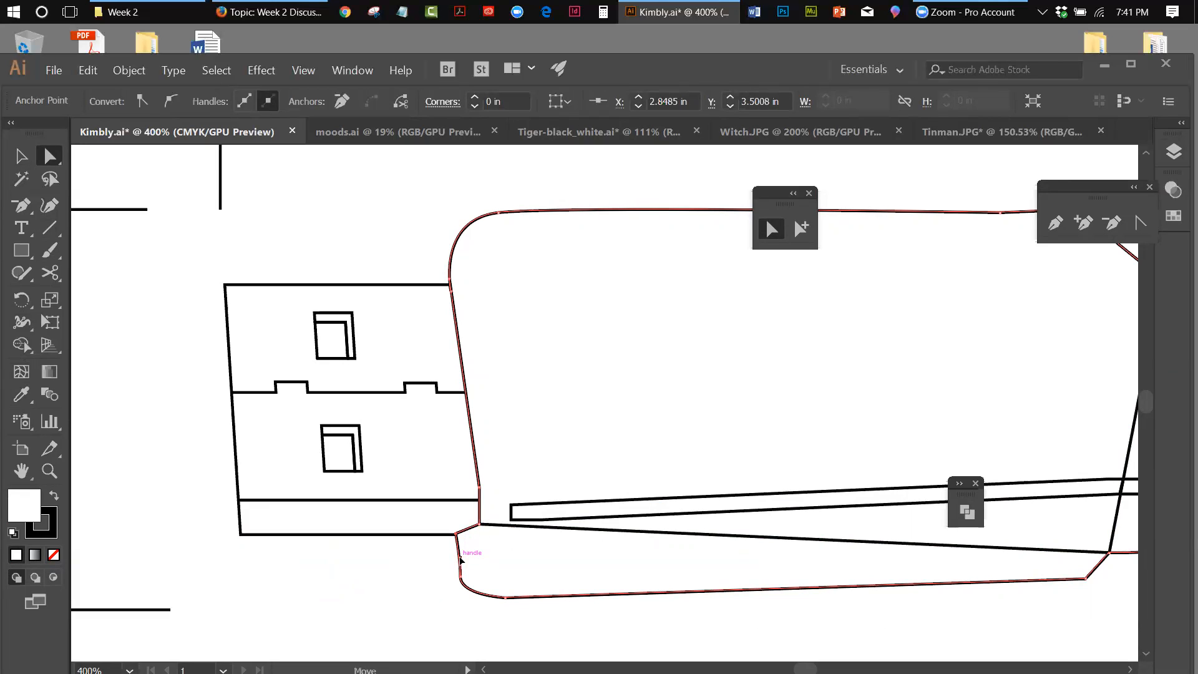
Smooth the body's lower rounded corner at the connector end by adjusting its curve handles and moving its anchor to X 2.8882 in.
drag(459, 560, 459, 569)
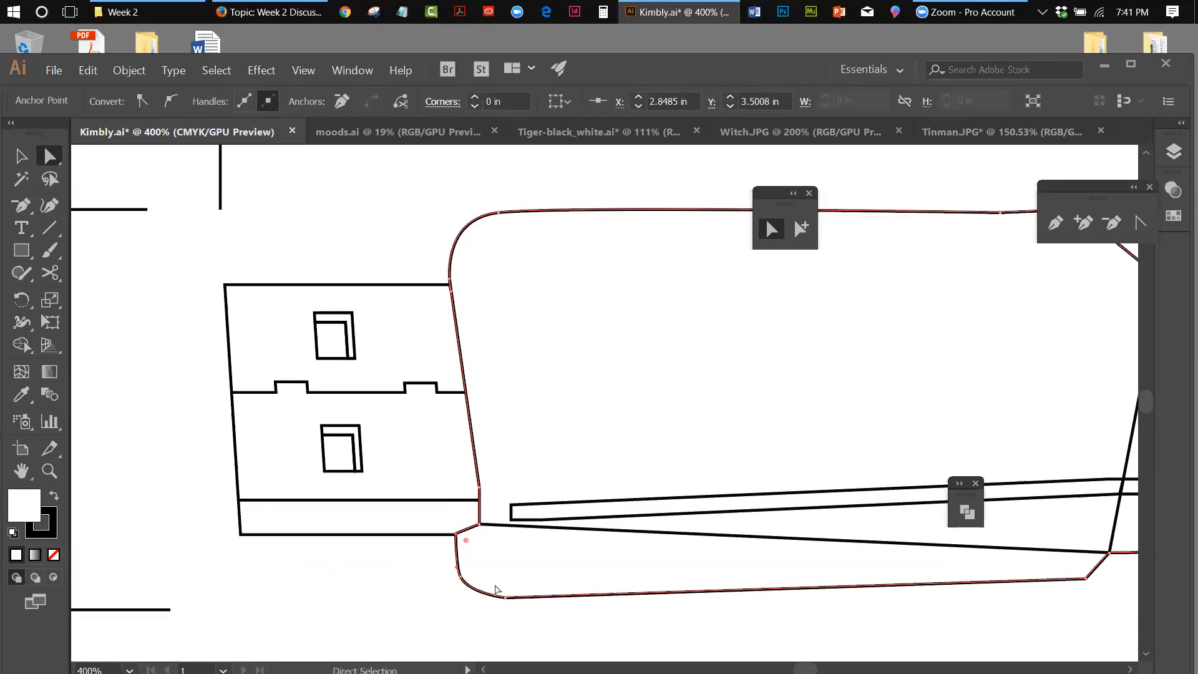
click(465, 582)
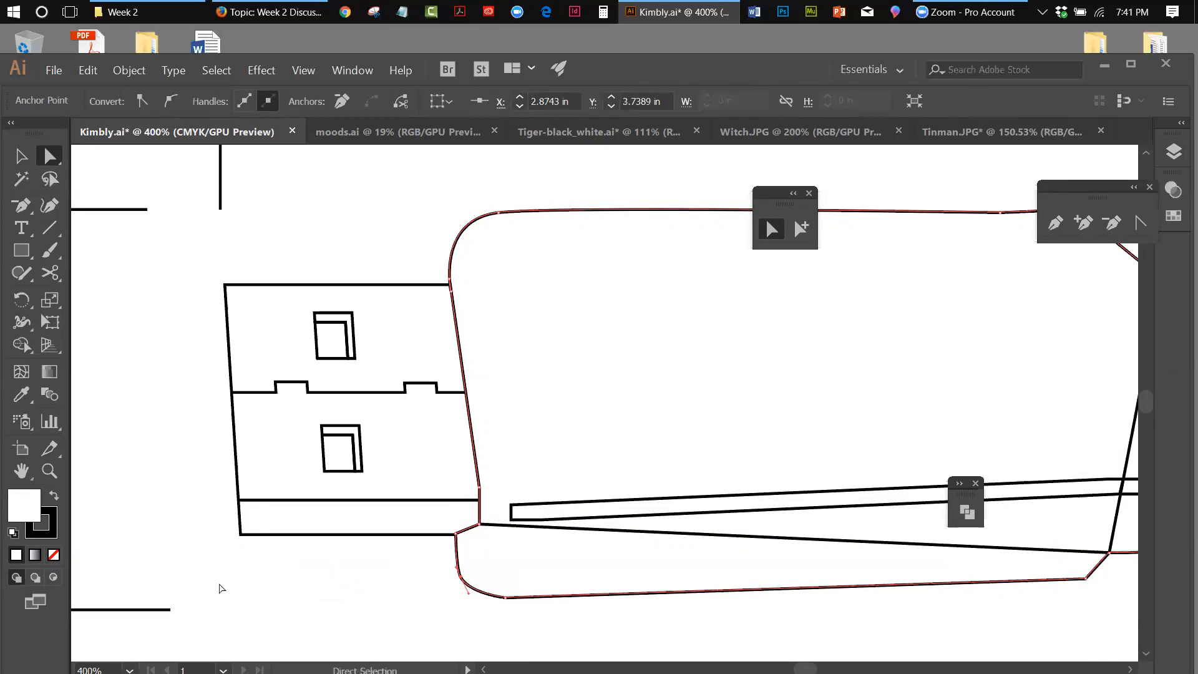
key(Right)
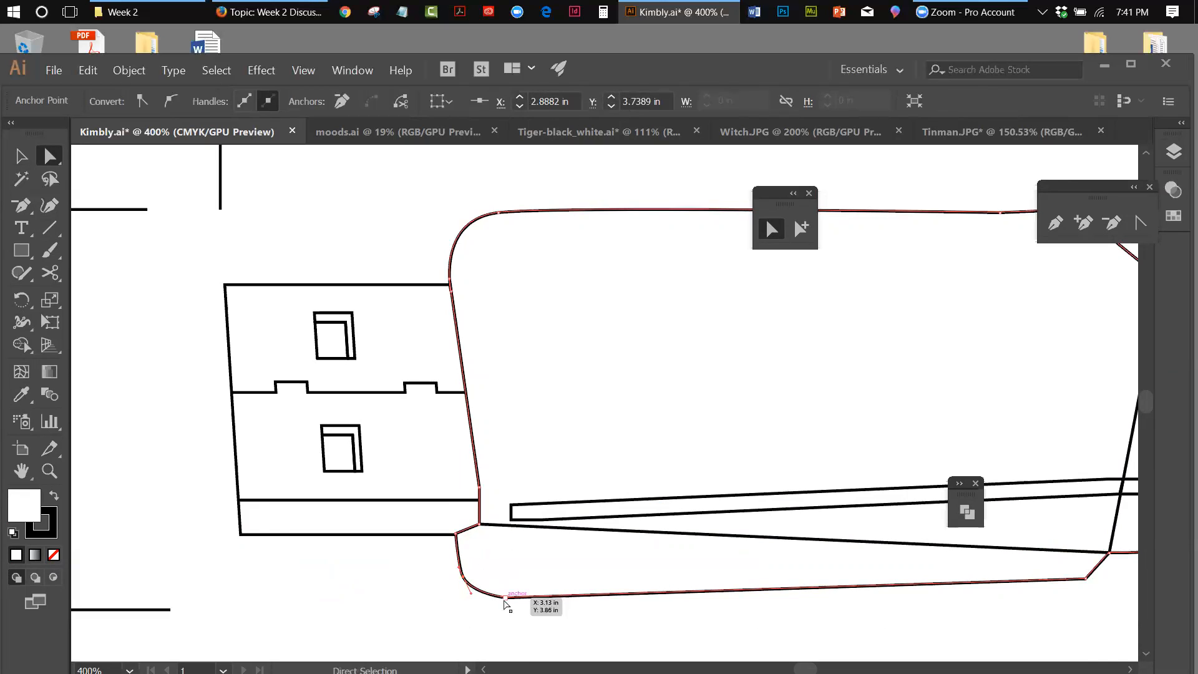
click(503, 600)
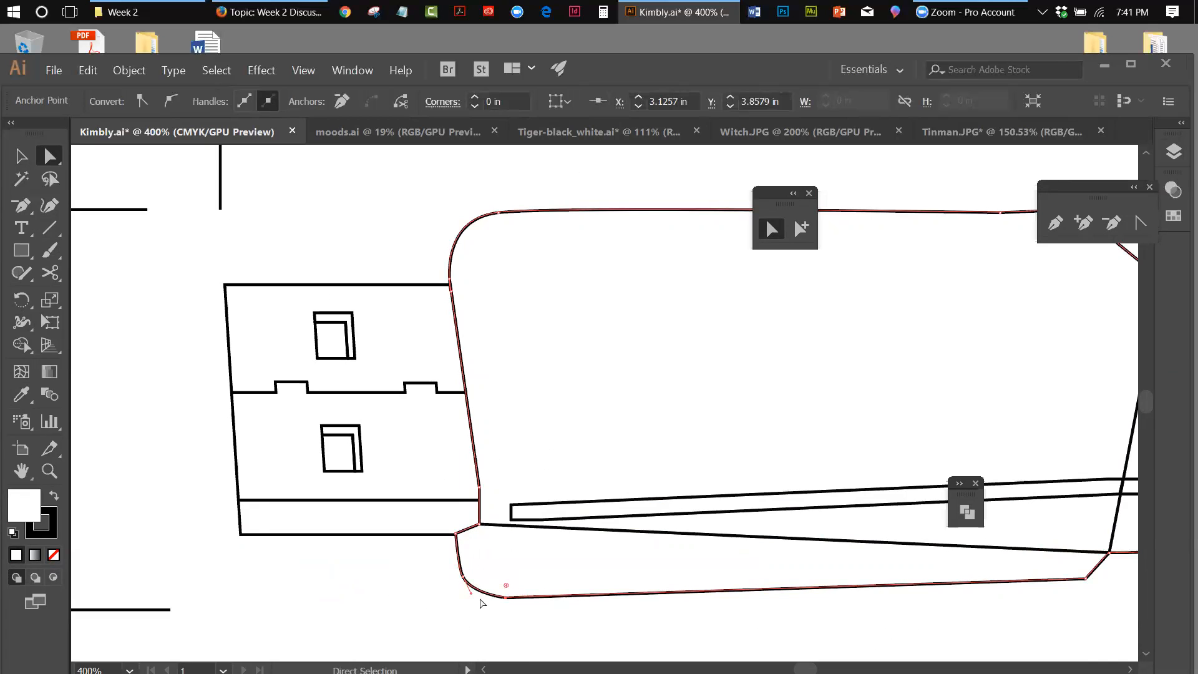
drag(470, 593, 468, 594)
click(594, 631)
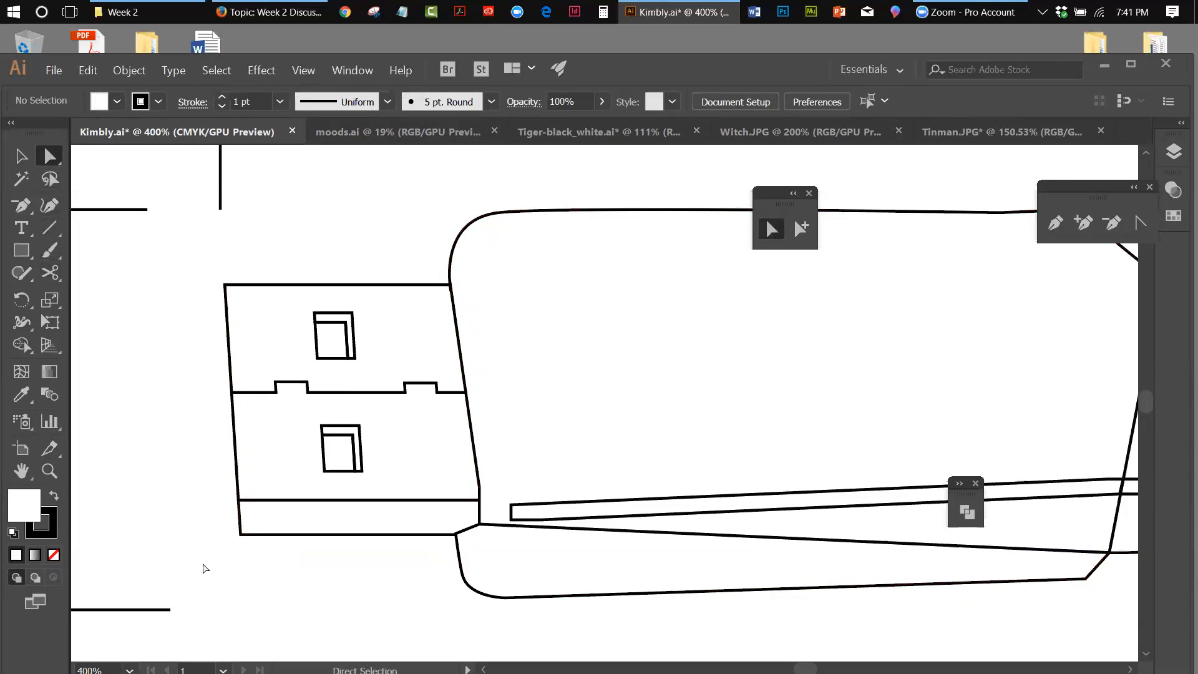
Nudge the outer lower corner of the connector's bottom strip outward to X 1.6094 in.
click(240, 535)
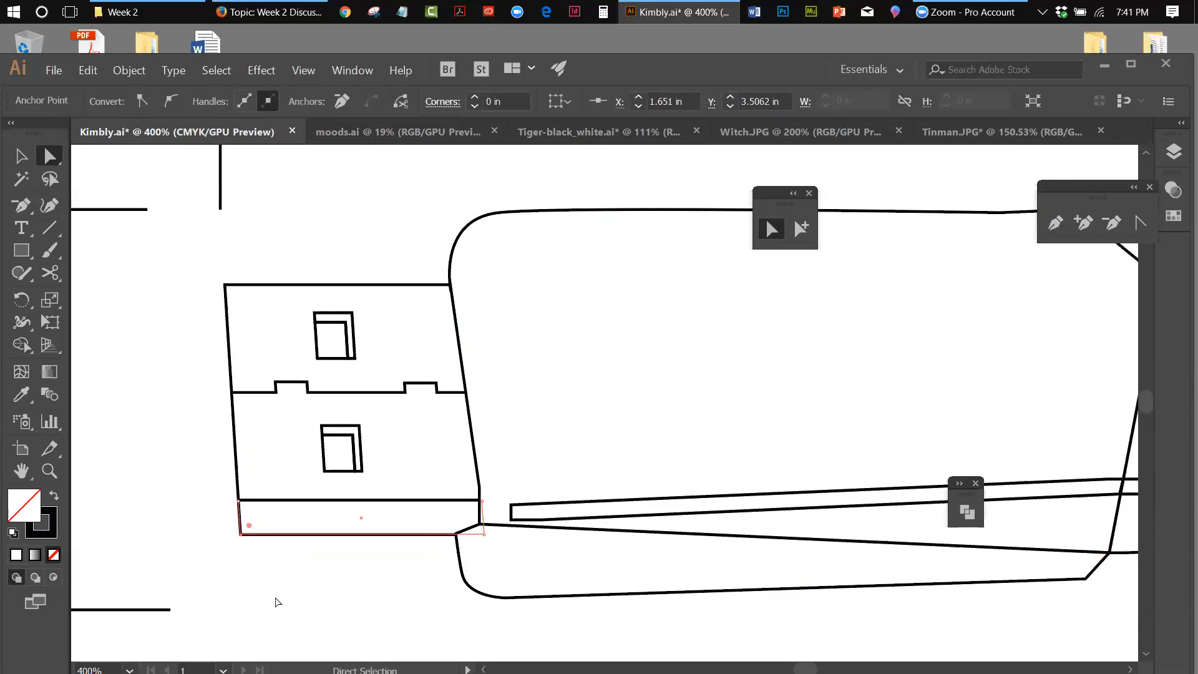
key(Left)
key(Left)
key(Left)
Bring the floating pen tools next to the connector, and lock all of the connector's paths.
drag(1058, 188, 324, 187)
click(320, 223)
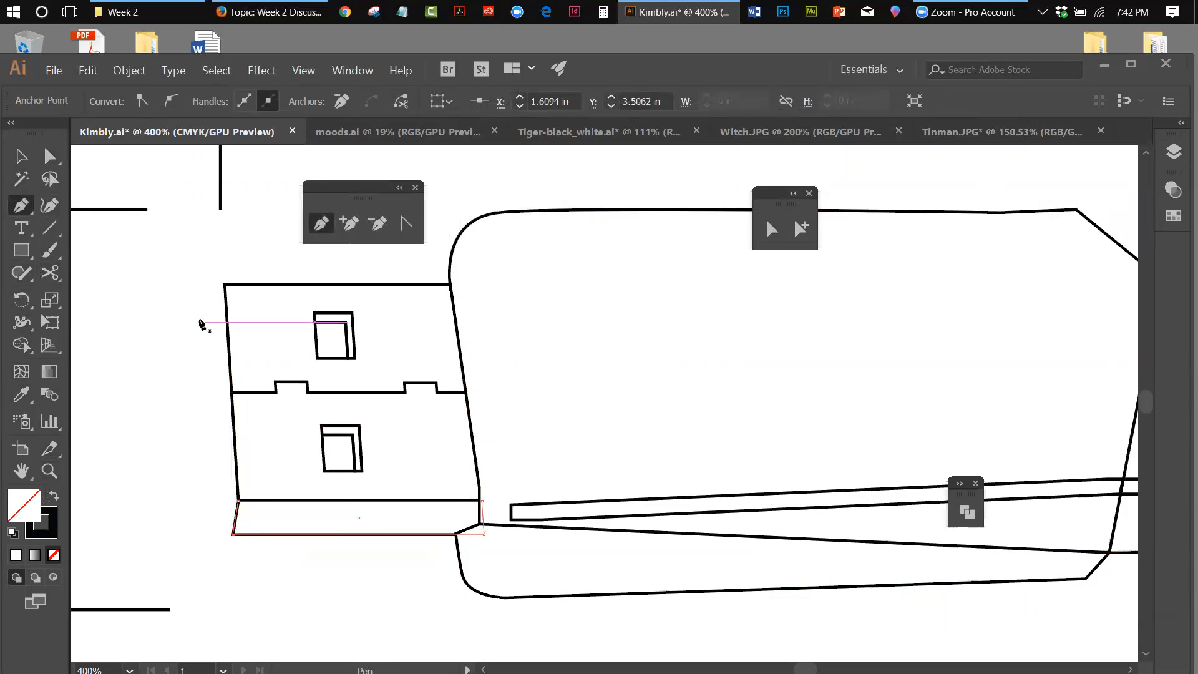
key(v)
drag(222, 269, 401, 537)
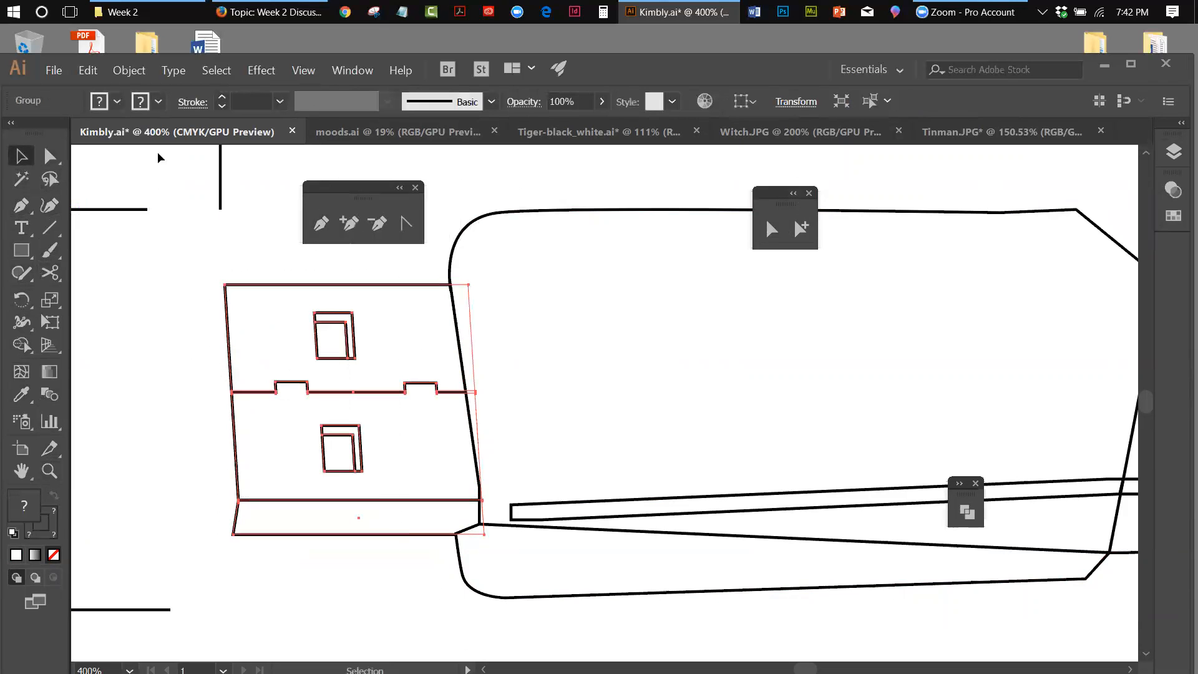
click(120, 74)
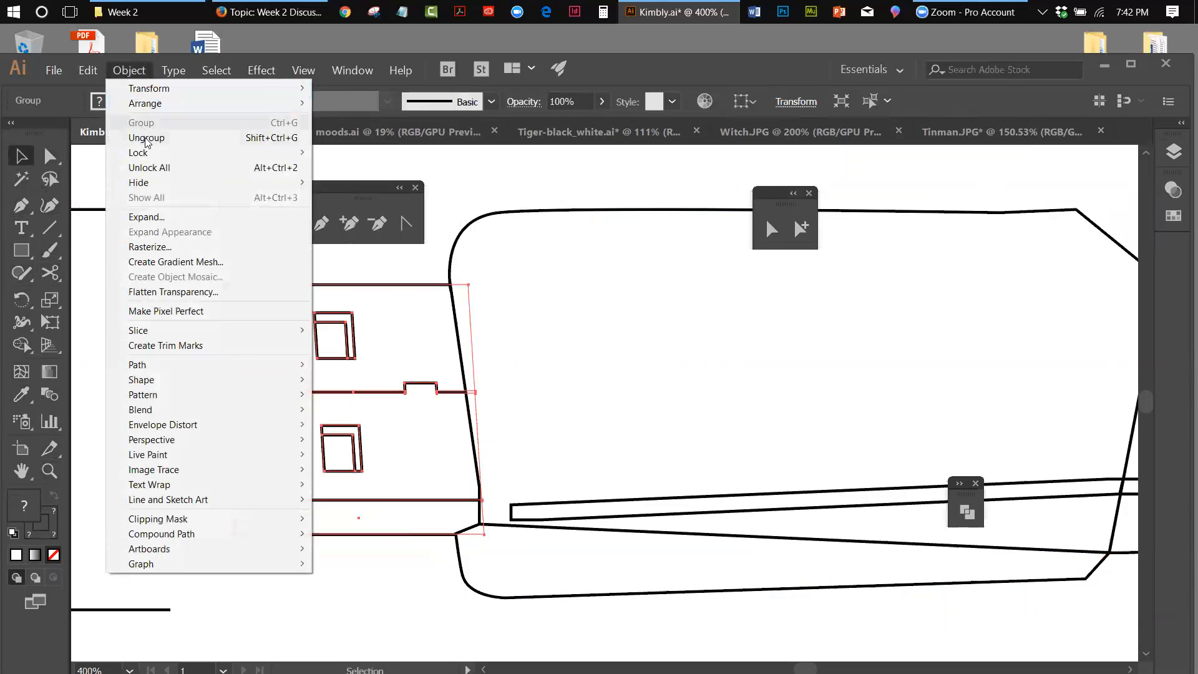
mouse_move(149, 156)
click(346, 153)
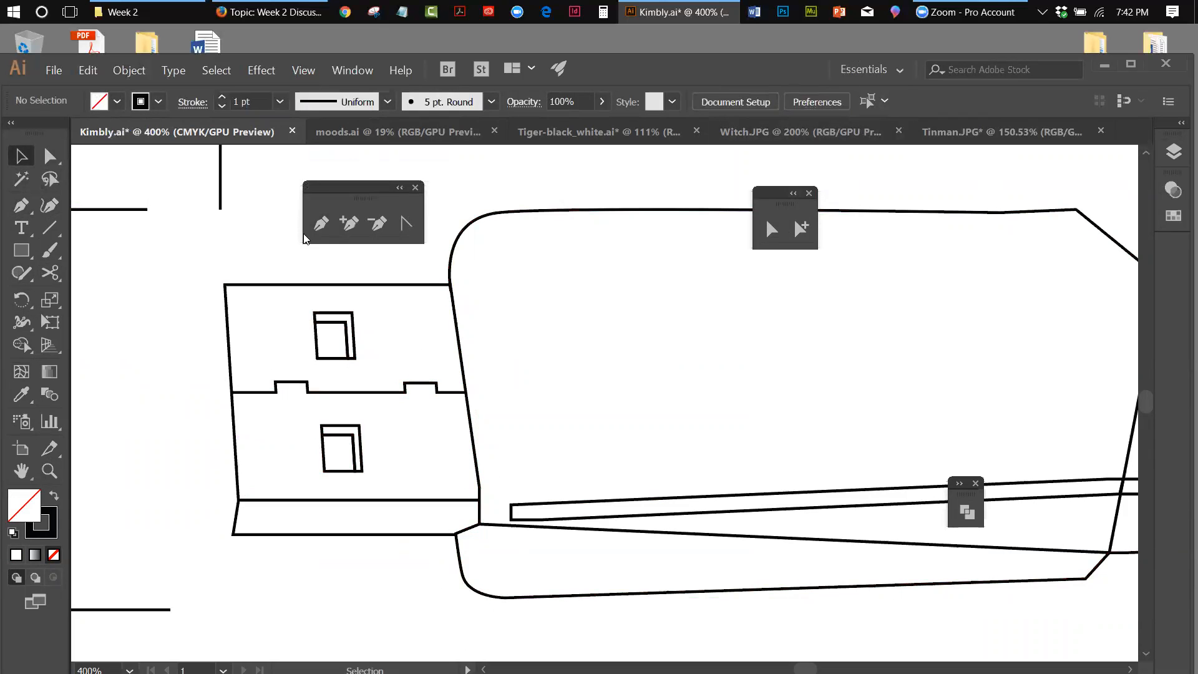
Draw a narrow closed side face along the connector's outer end with the Pen tool, its outer upper corner at about X 1.54 in, Y 2.43 in.
click(320, 223)
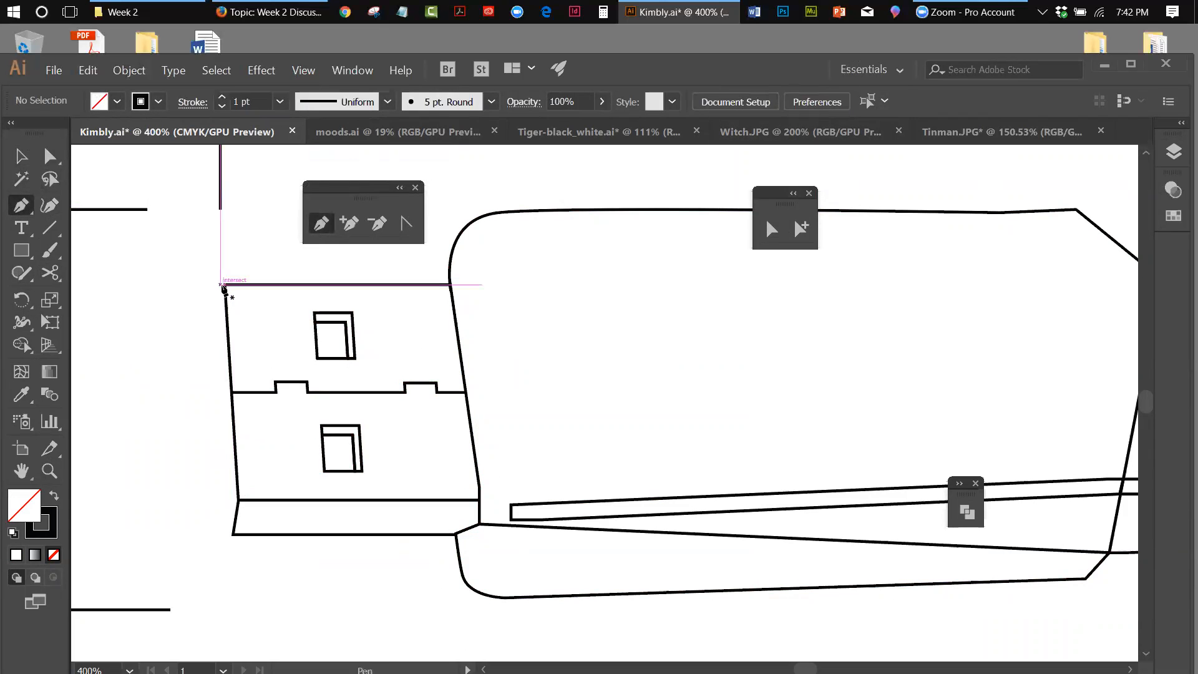
click(223, 286)
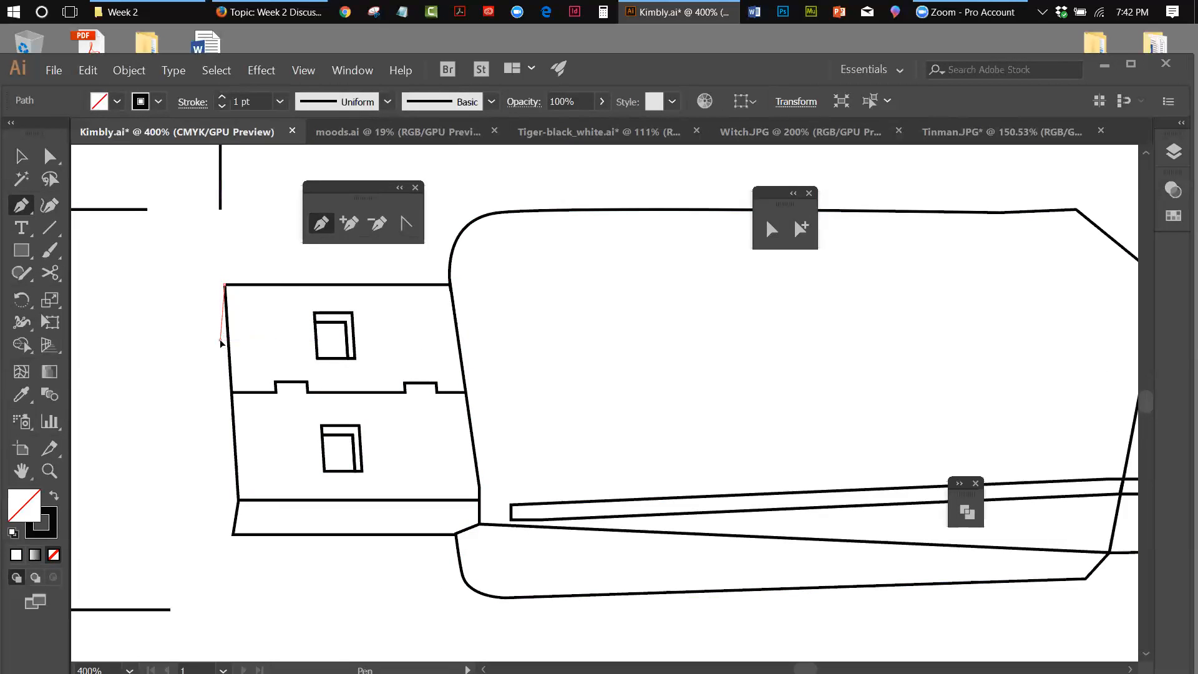
click(222, 341)
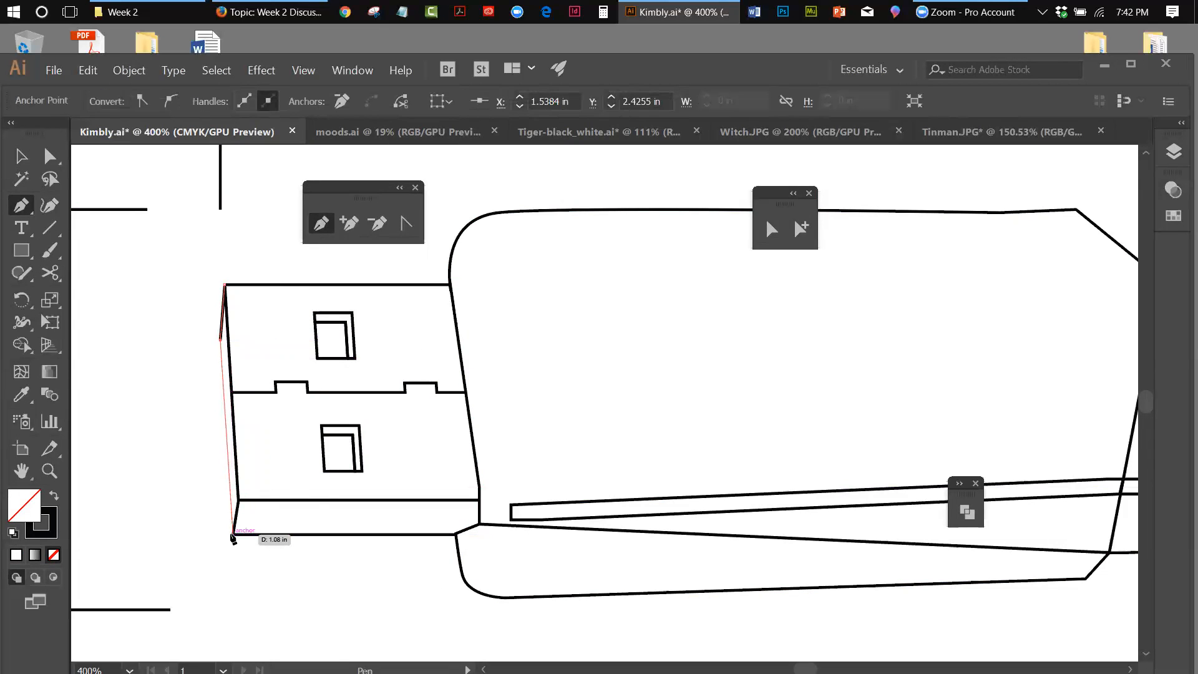
click(232, 535)
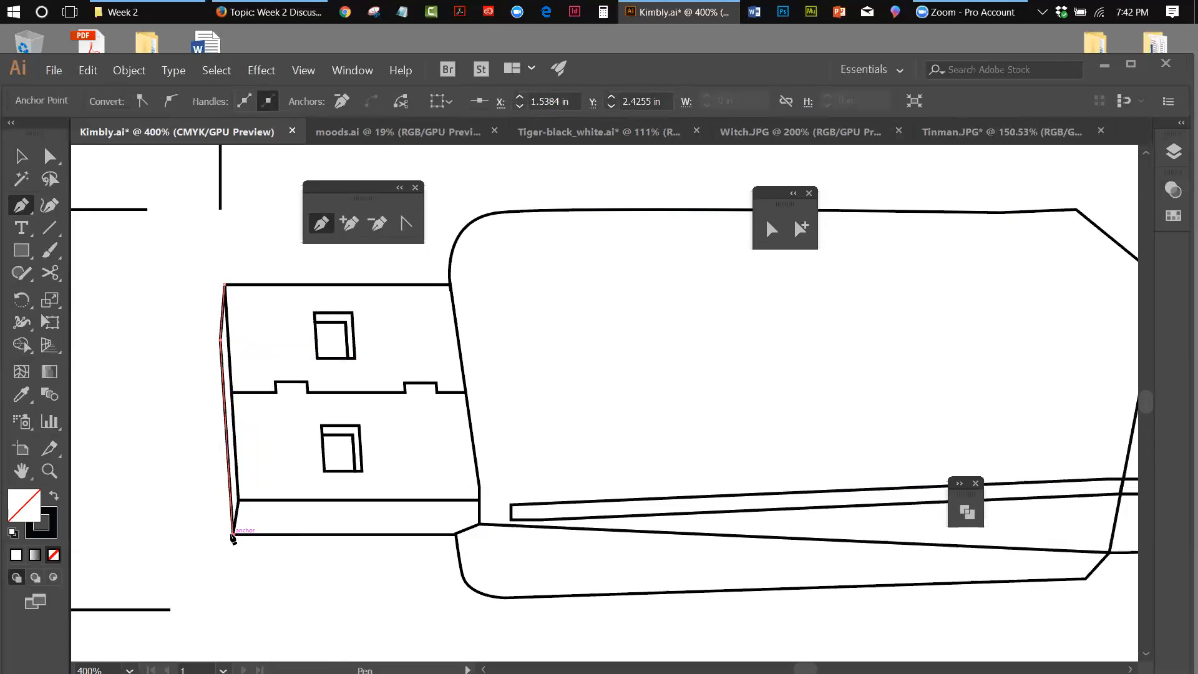
click(239, 500)
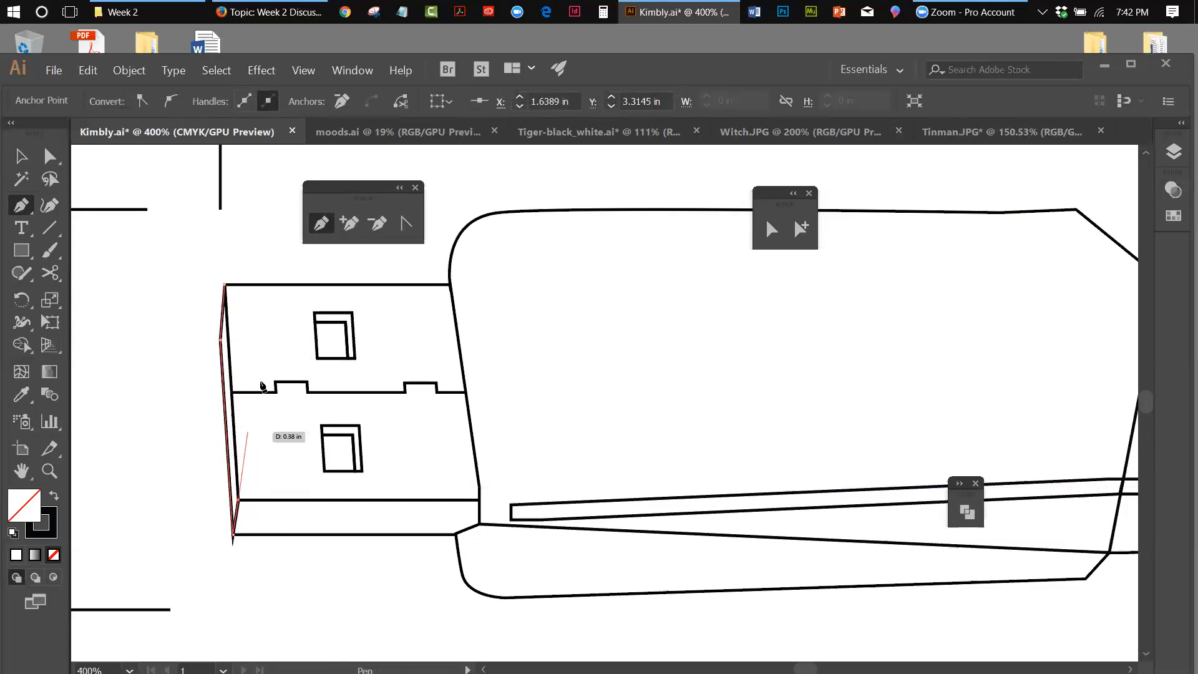
click(225, 286)
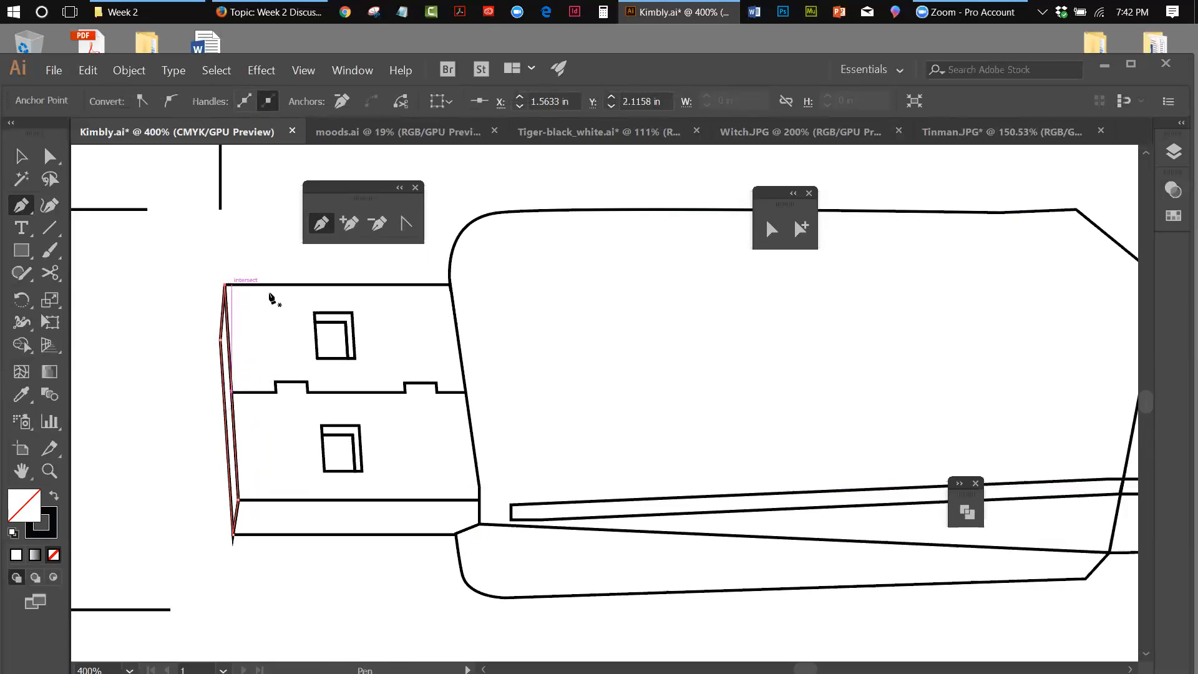
click(21, 156)
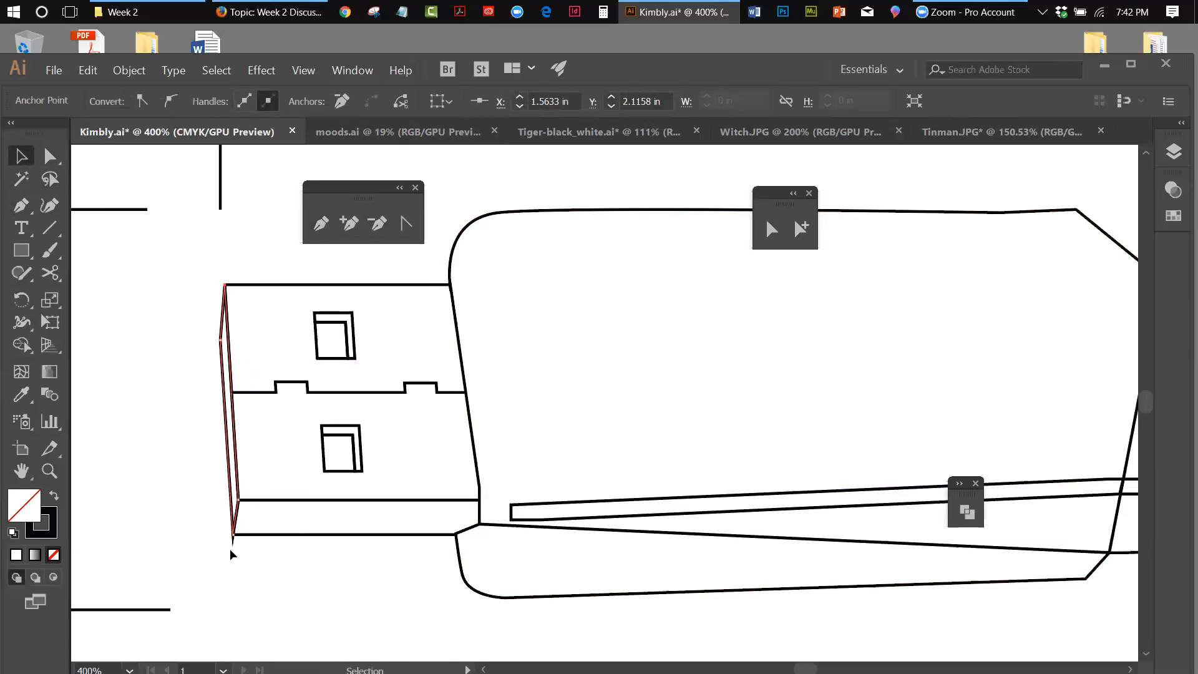
Give the connector's new side face a round join at its stroke corners, and deselect the path.
click(357, 71)
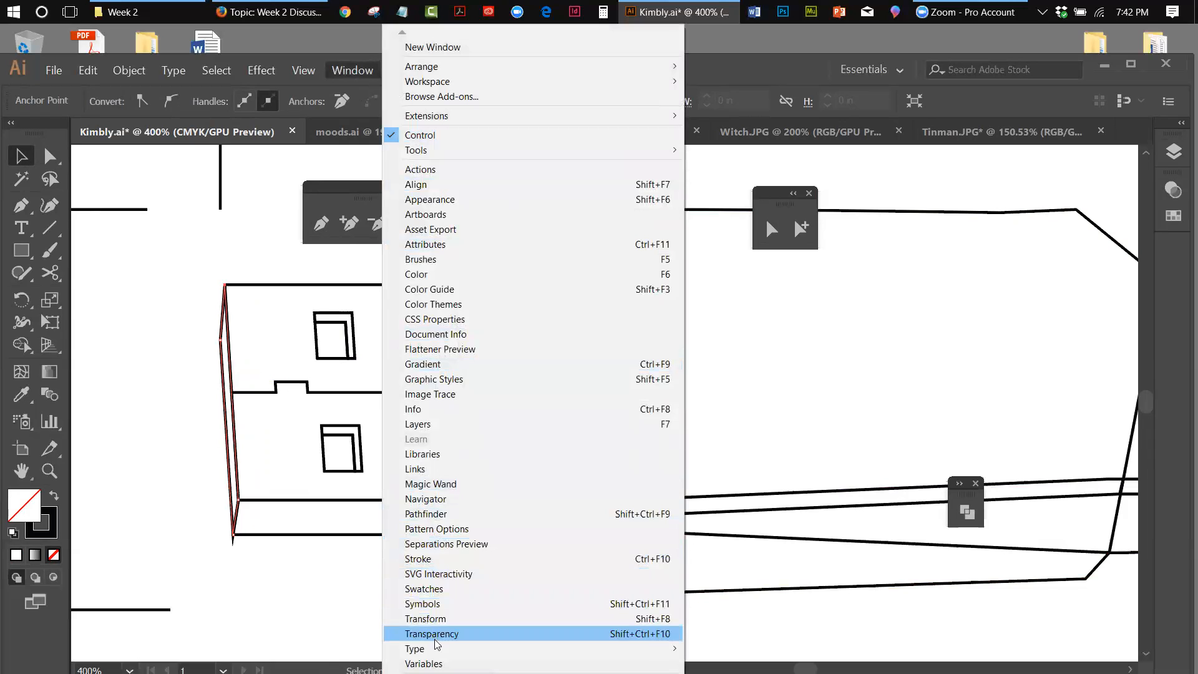
click(430, 558)
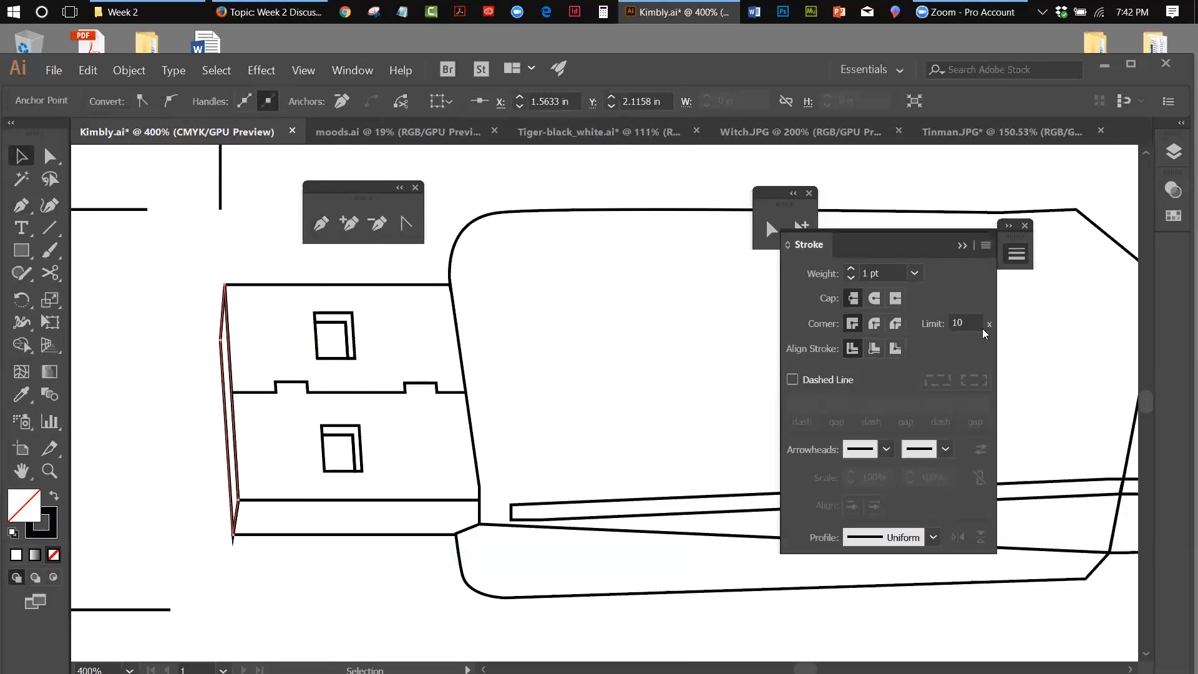
click(874, 324)
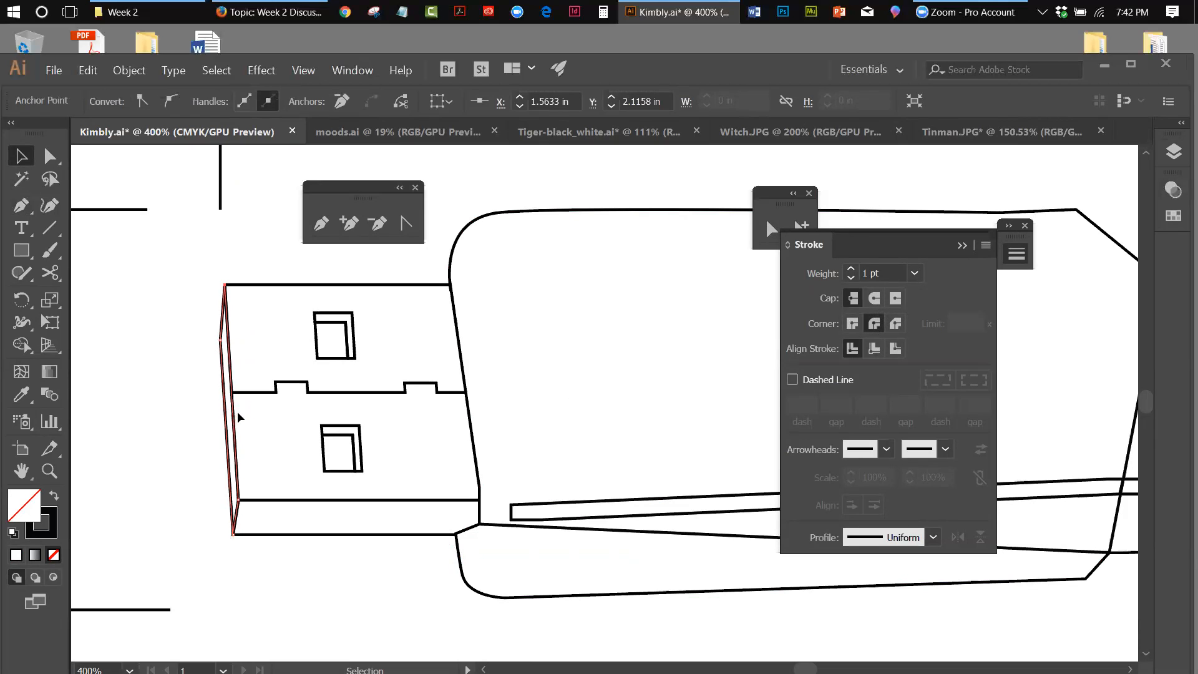
click(139, 313)
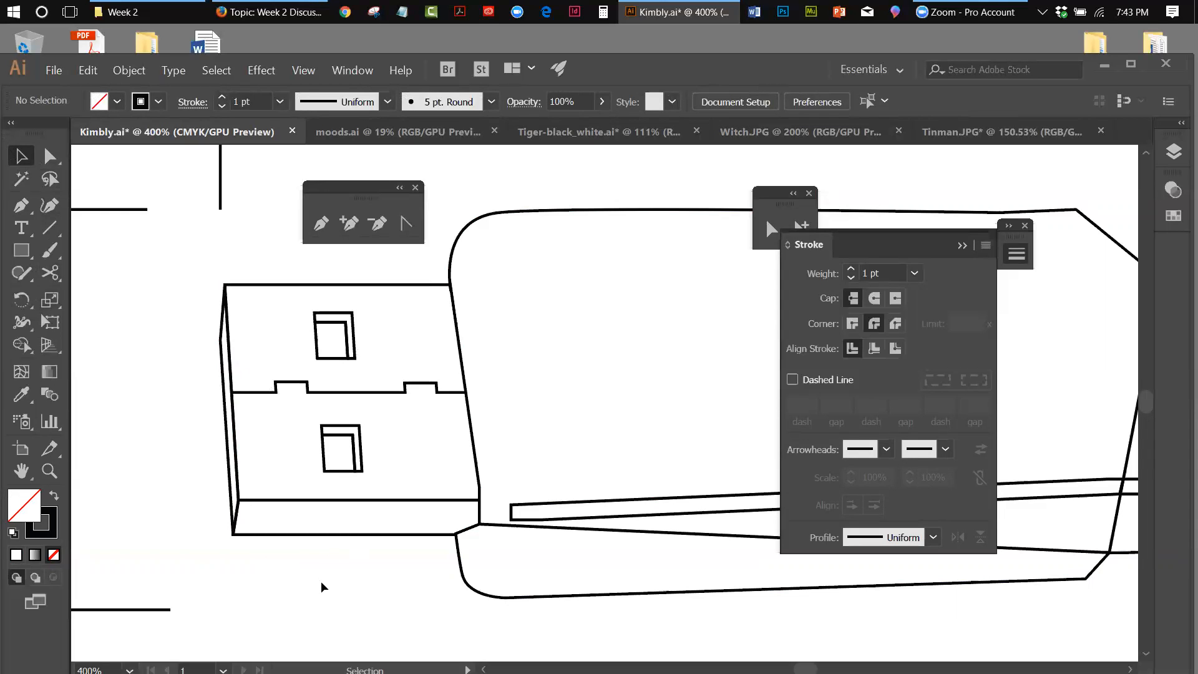
Inspect the drive's line drawing at 300%, from the connector across to the body's far end.
click(298, 72)
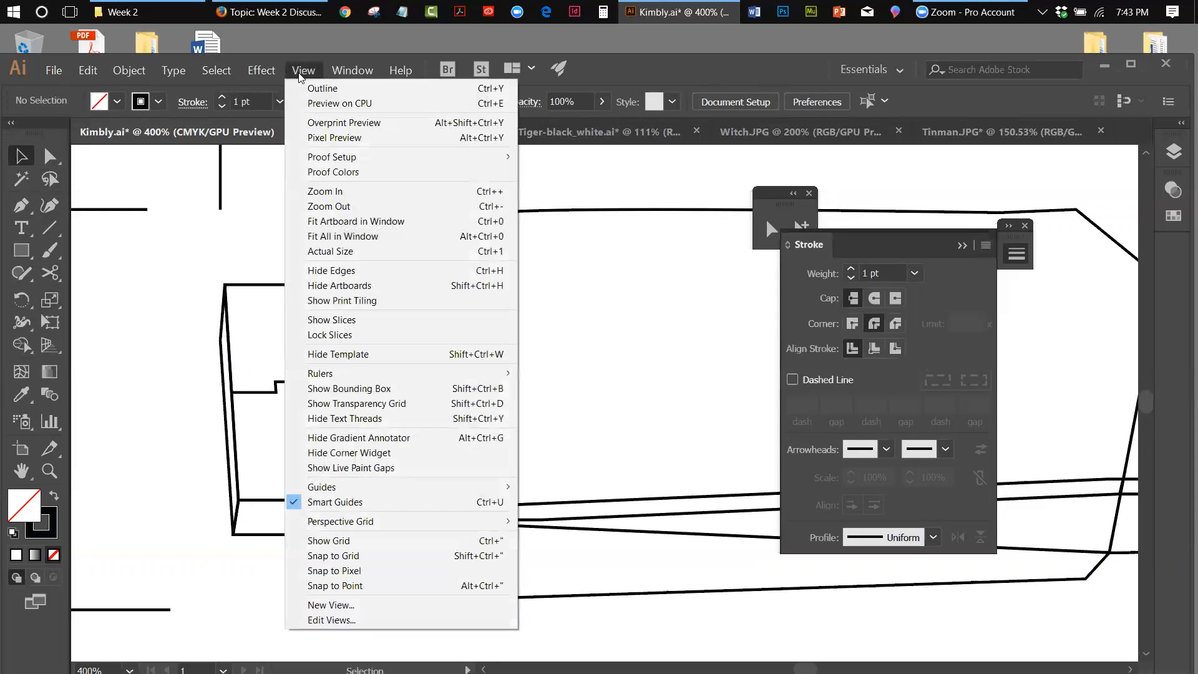
click(327, 206)
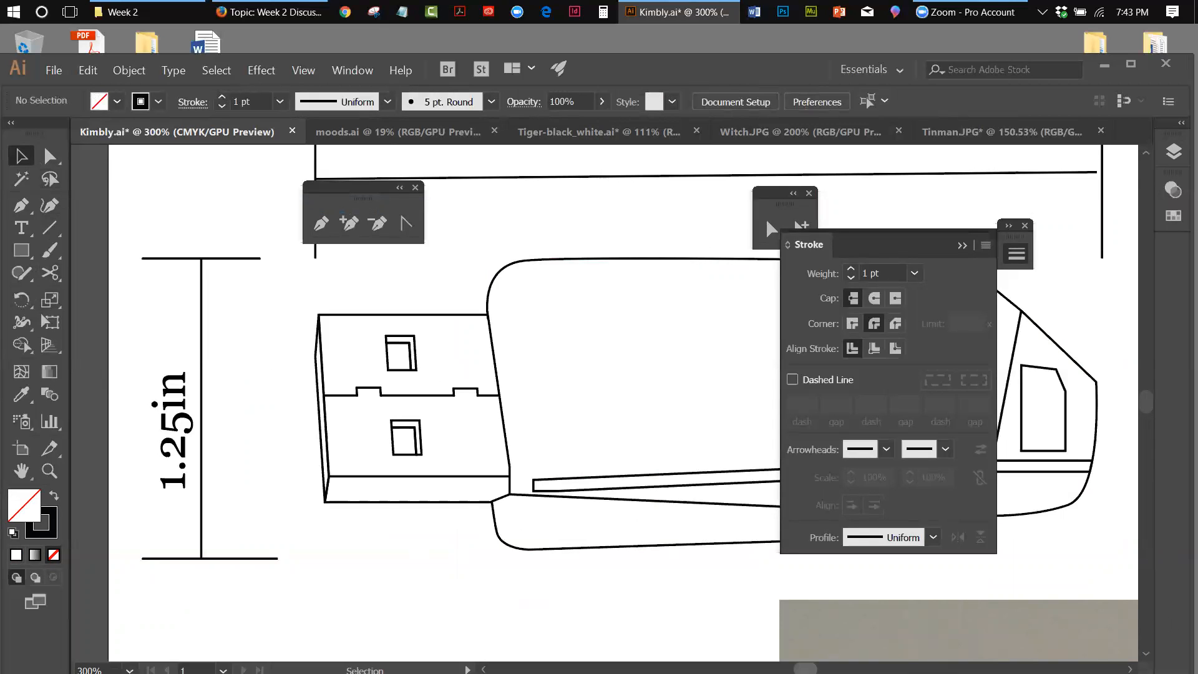
scroll(604, 406, right, 5)
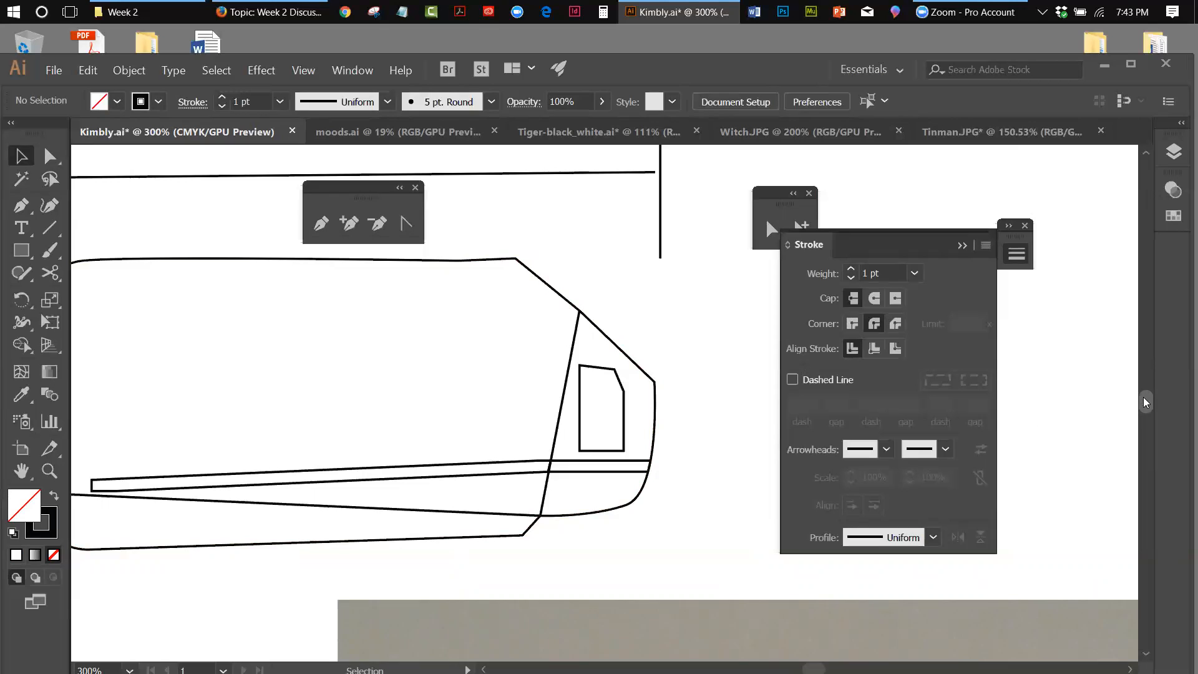
Collapse the Stroke panel and compare the drive outline's tapered end with the reference photo.
scroll(1144, 401, down, 5)
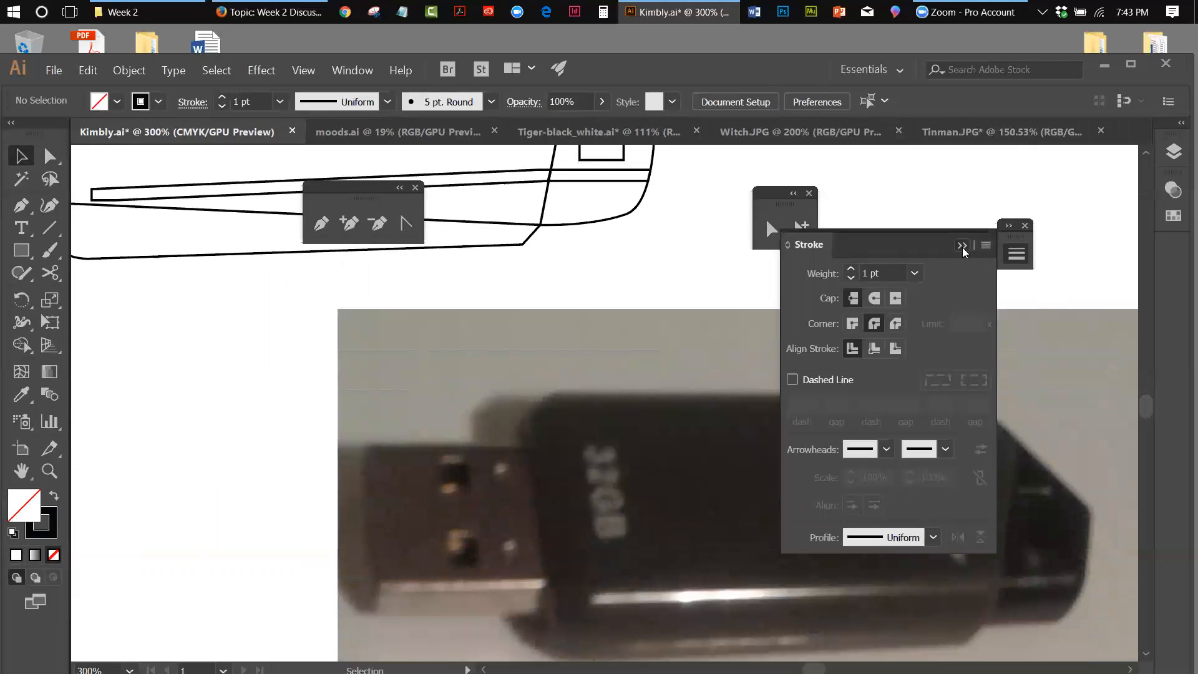
click(963, 246)
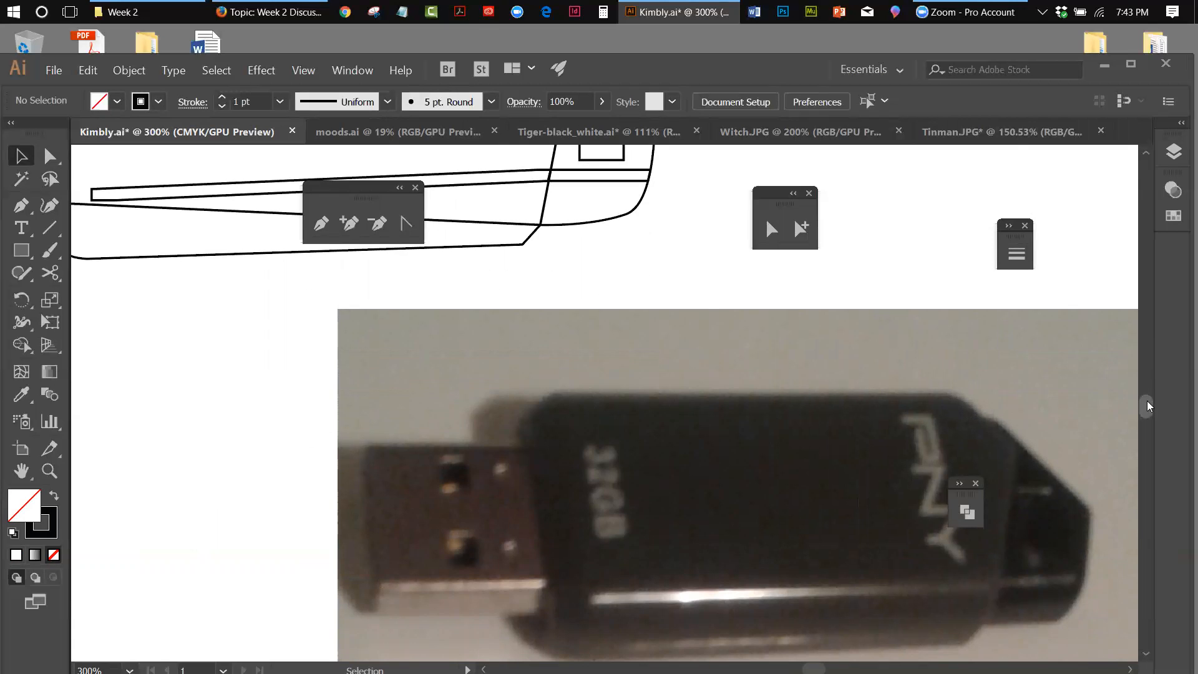
scroll(1148, 397, up, 5)
scroll(1149, 397, down, 1)
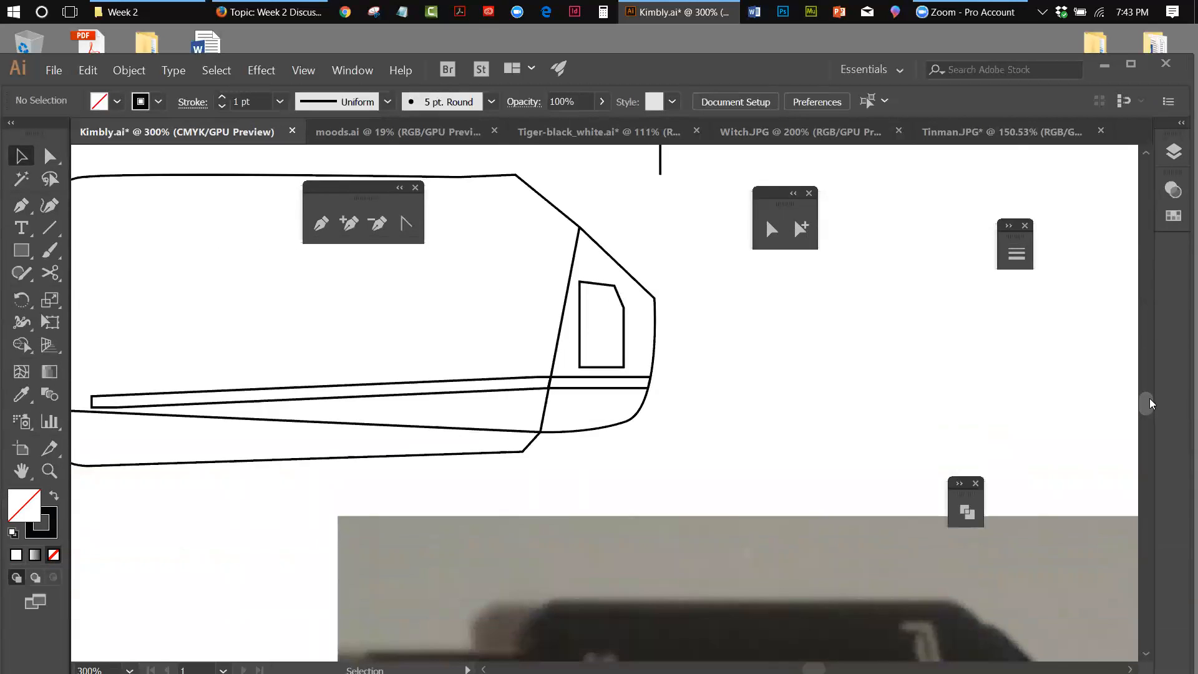
scroll(1149, 402, down, 4)
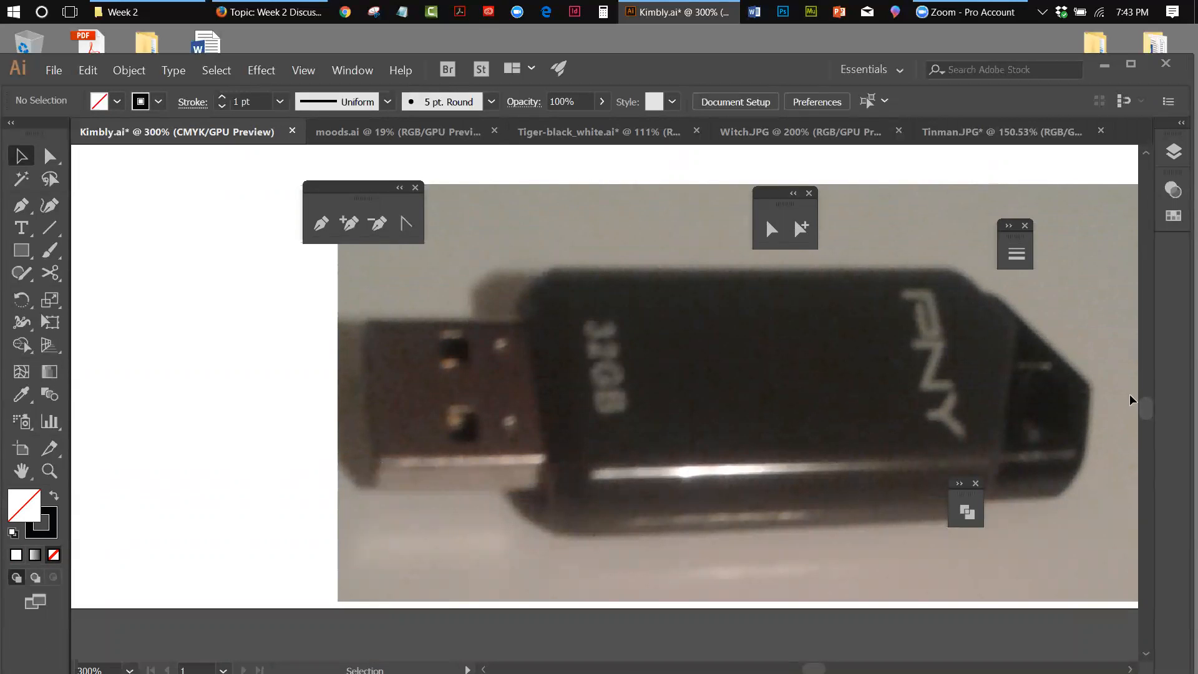
drag(1144, 407, 1144, 400)
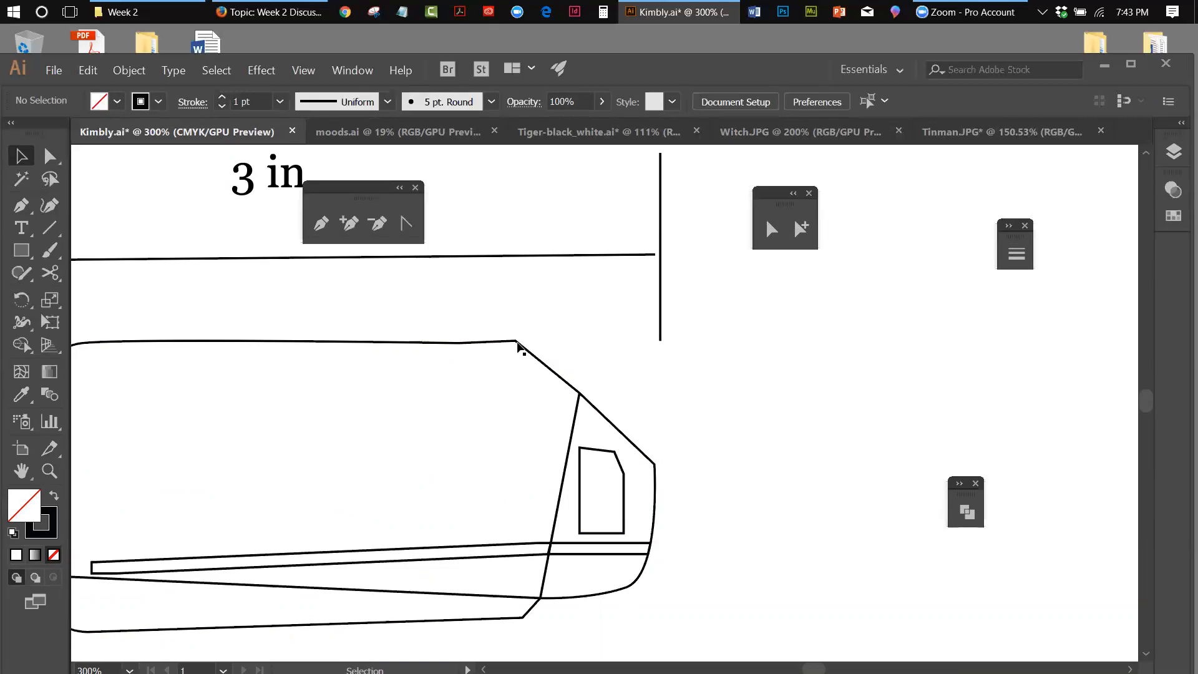
Try to round the upper corner at the tapered end with the Anchor Point tool, undoing each attempt.
click(780, 238)
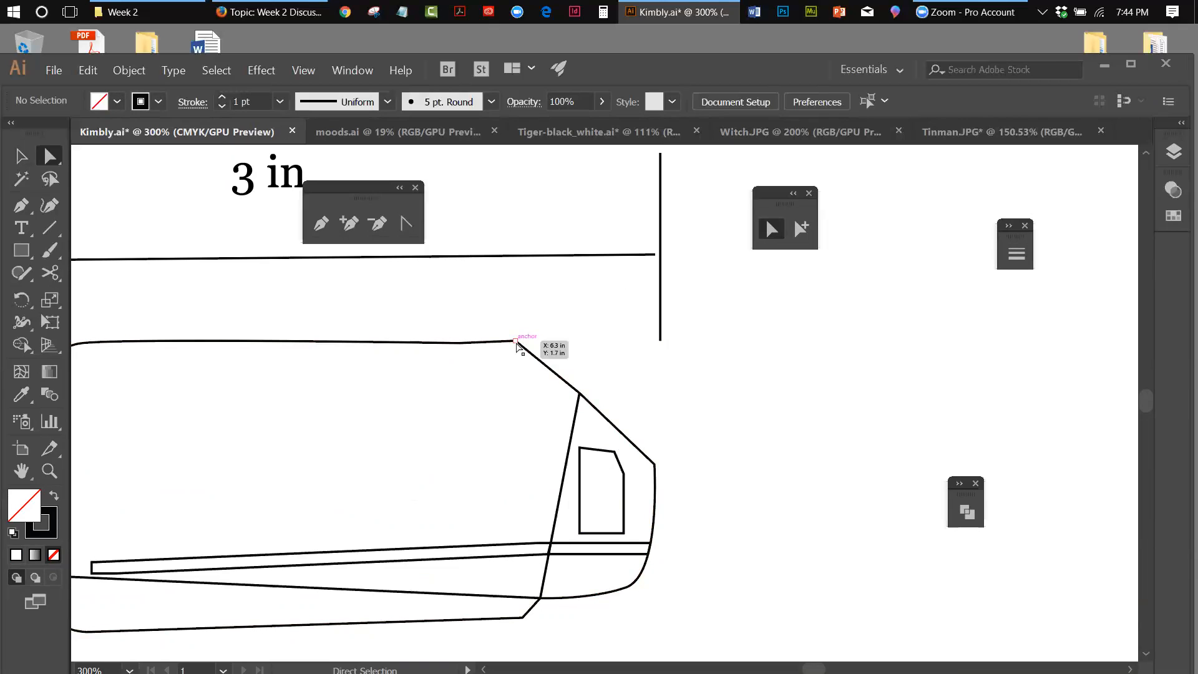
click(516, 342)
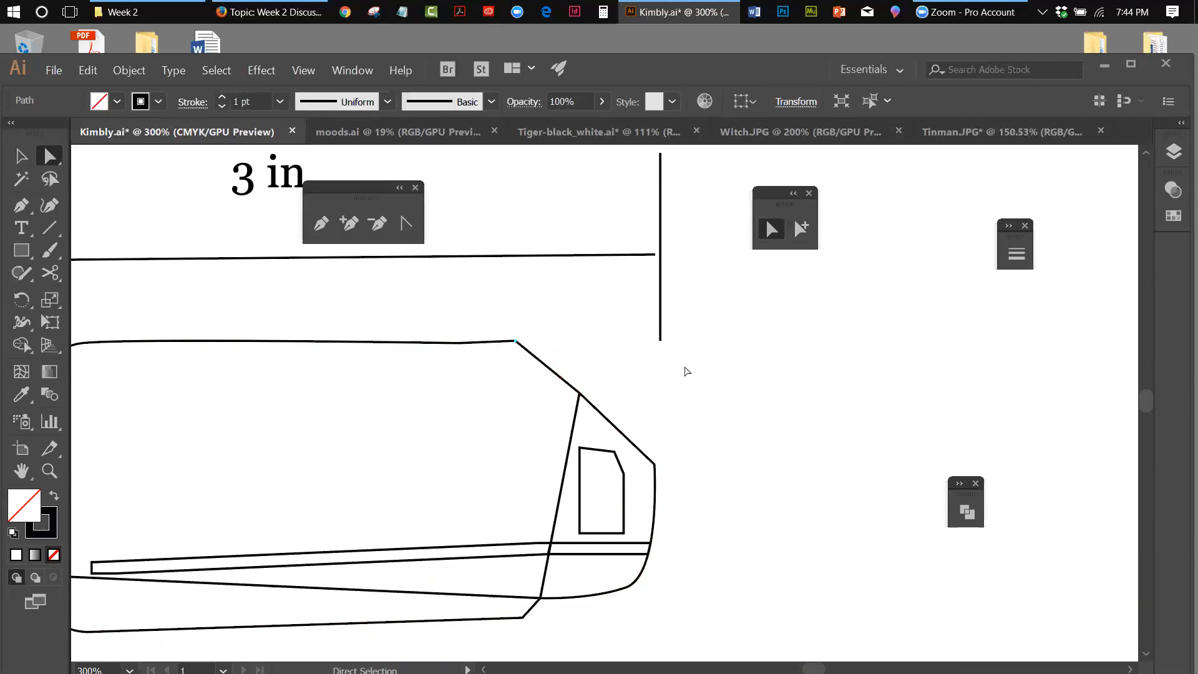
click(685, 369)
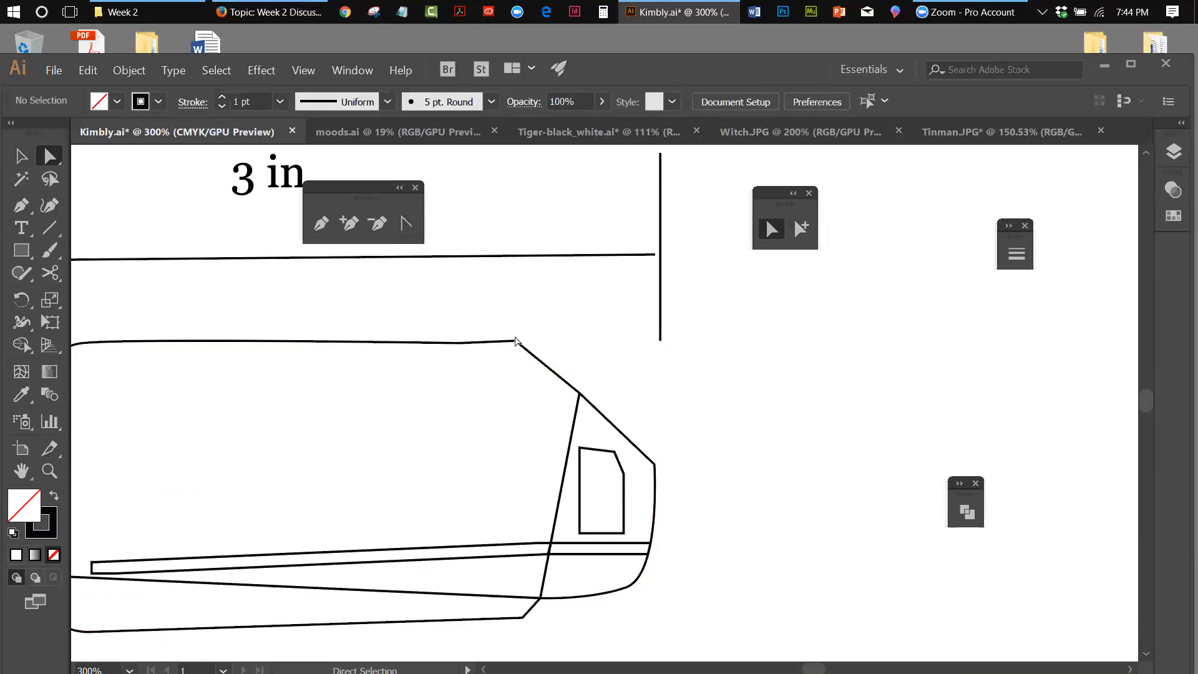
click(406, 224)
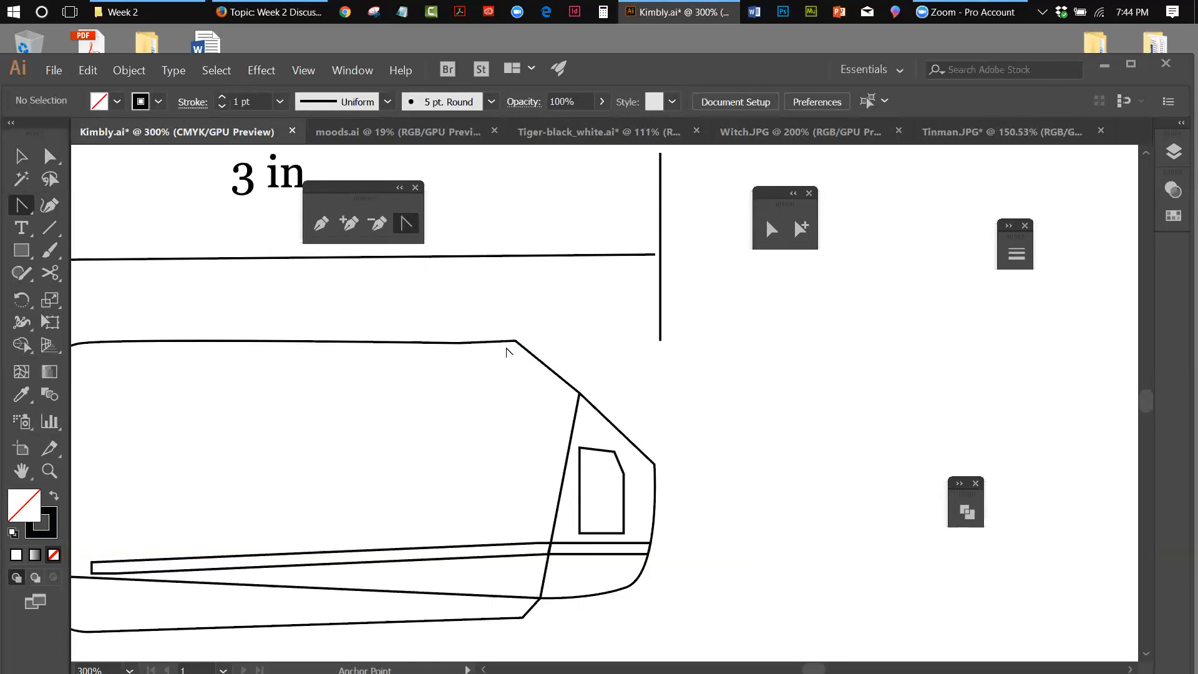
click(515, 343)
drag(516, 343, 552, 355)
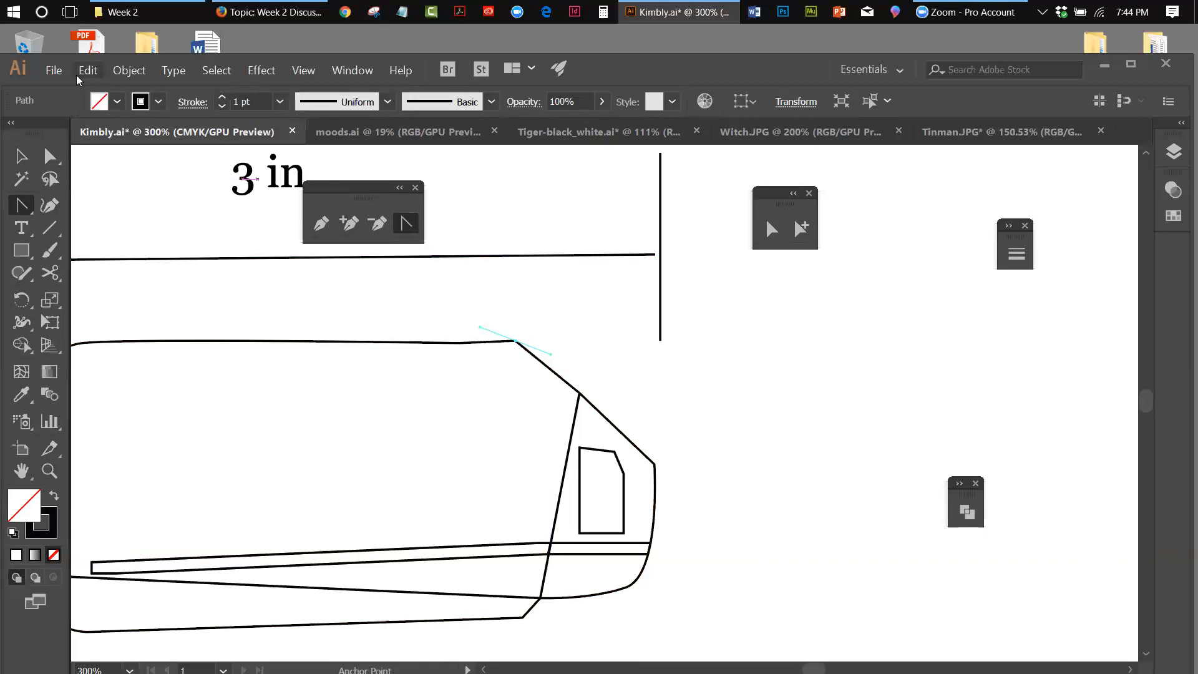
click(86, 70)
click(94, 88)
drag(515, 342, 569, 373)
click(20, 156)
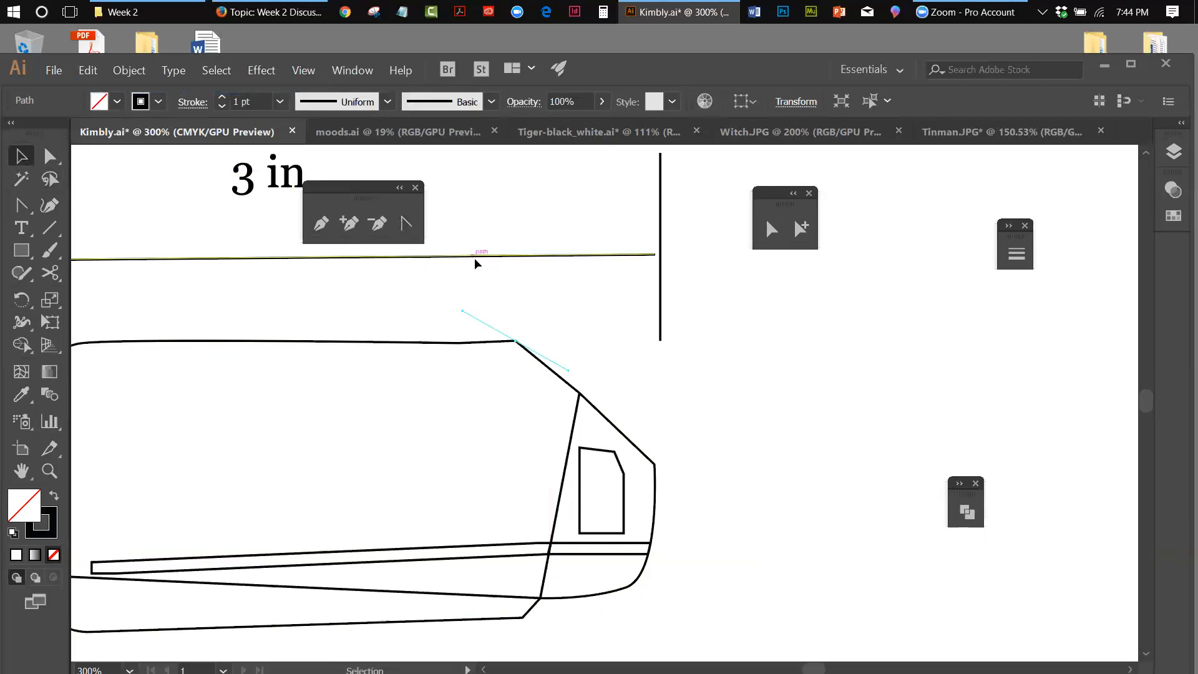
click(88, 70)
click(103, 88)
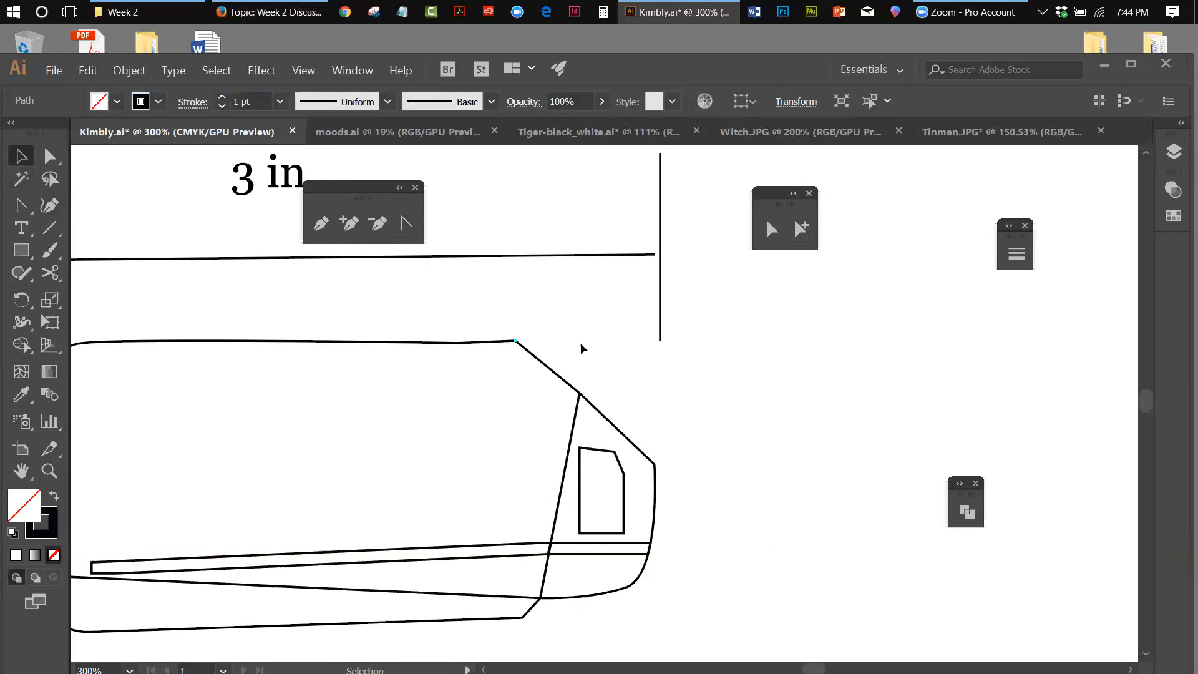
Convert the body outline's upper corner at the tapered end into a smooth curve with short direction handles.
click(562, 378)
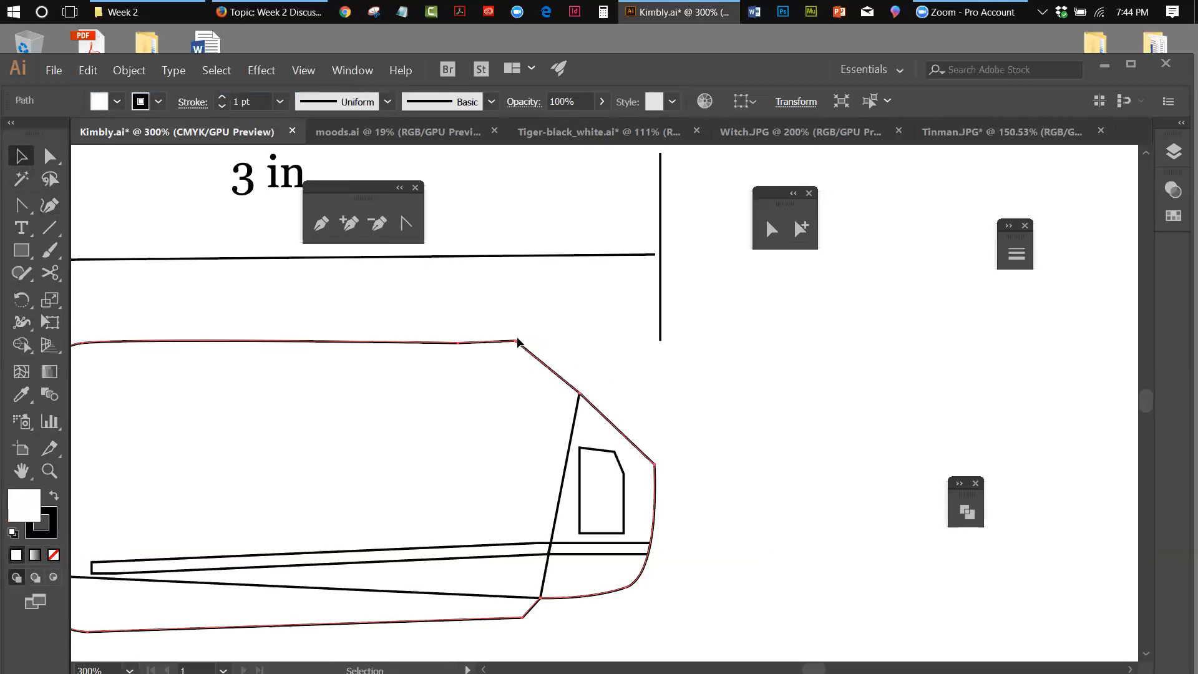
click(403, 223)
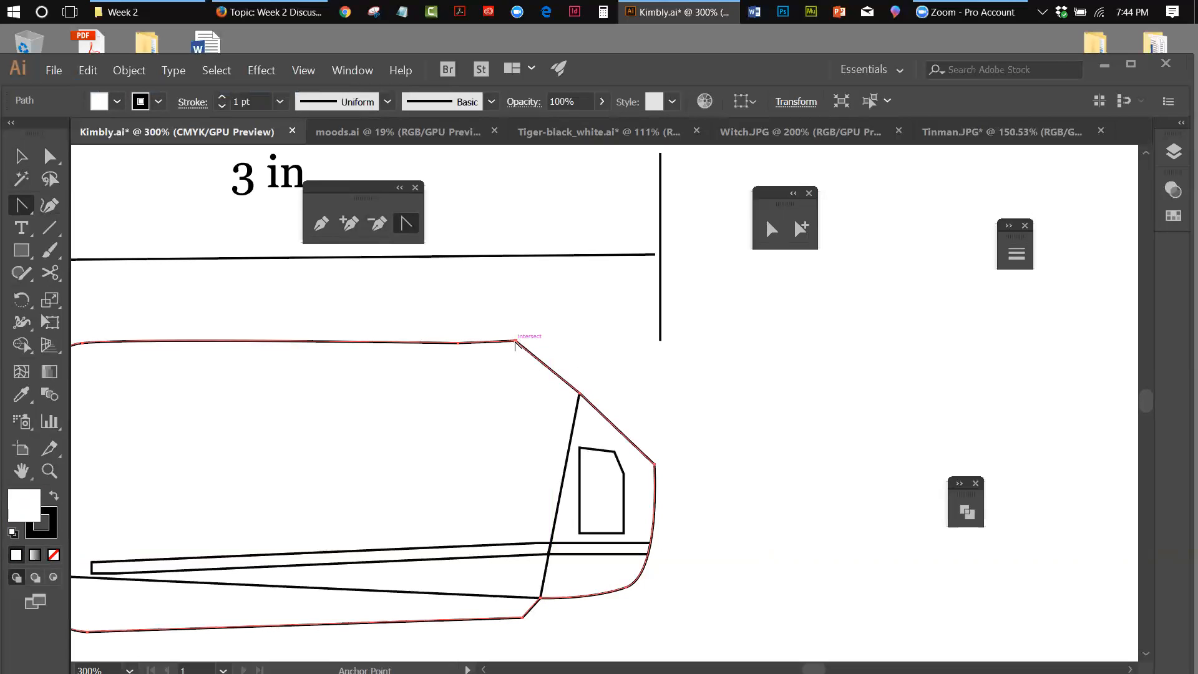
mouse_move(514, 341)
mouse_down()
mouse_move(572, 372)
mouse_move(488, 327)
mouse_move(502, 327)
mouse_move(495, 340)
mouse_up()
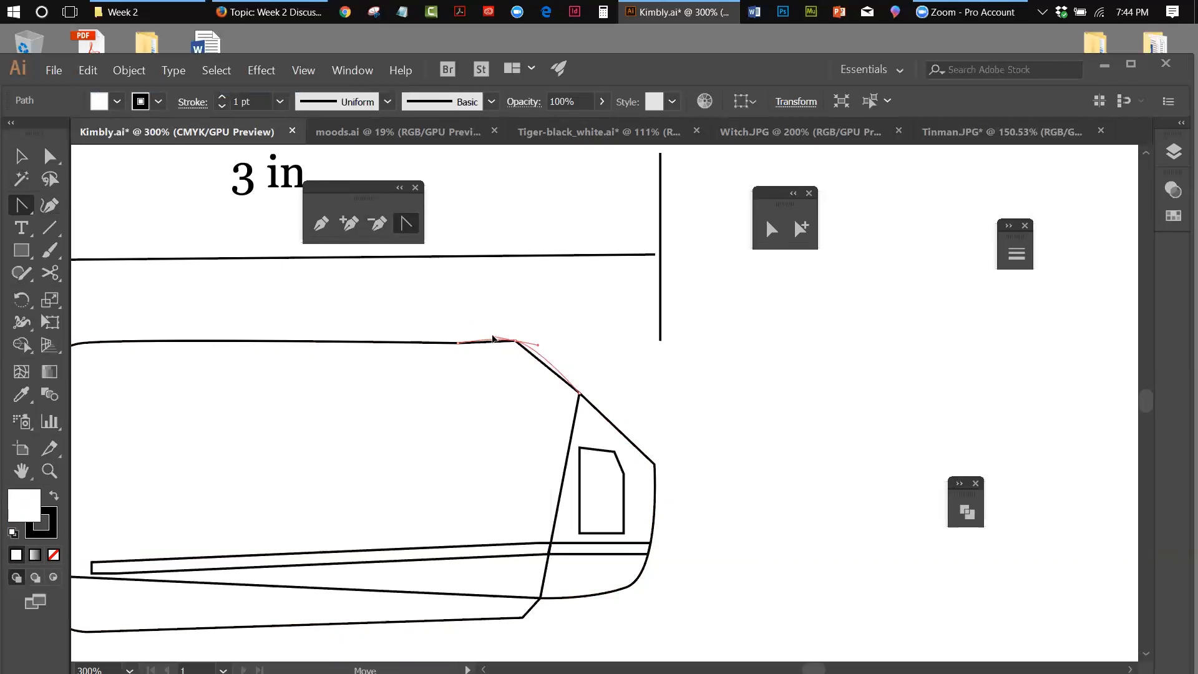
drag(493, 338, 493, 340)
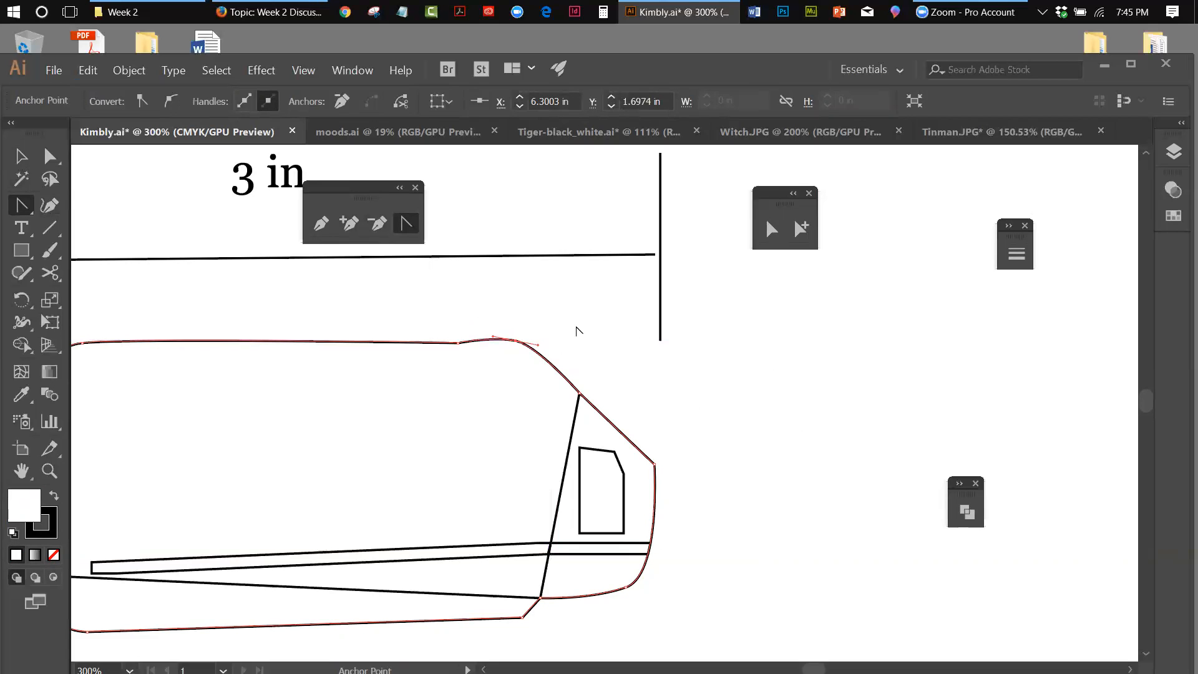
Nudge the rounded corner's anchor down to Y 1.7252 in and shorten its left handle so the curve flows from the top edge.
key(Down)
key(Down)
key(a)
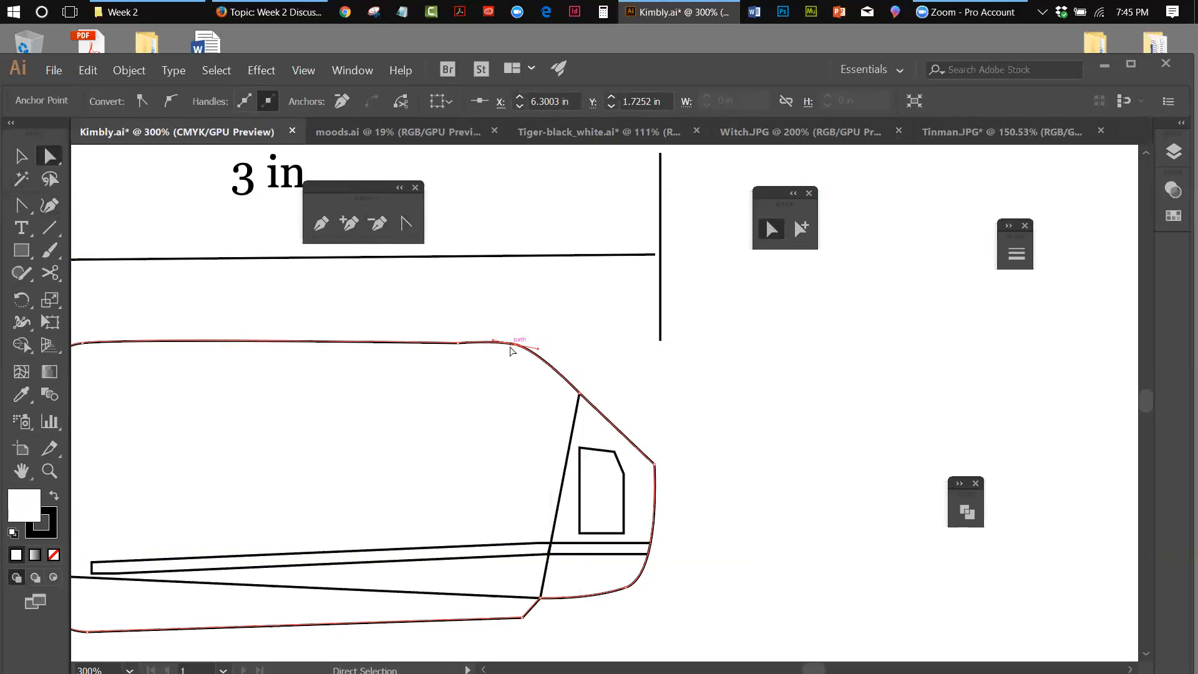
mouse_move(537, 350)
mouse_down()
mouse_move(554, 338)
mouse_move(556, 353)
mouse_move(538, 351)
mouse_up()
click(536, 355)
click(502, 345)
drag(494, 343, 506, 342)
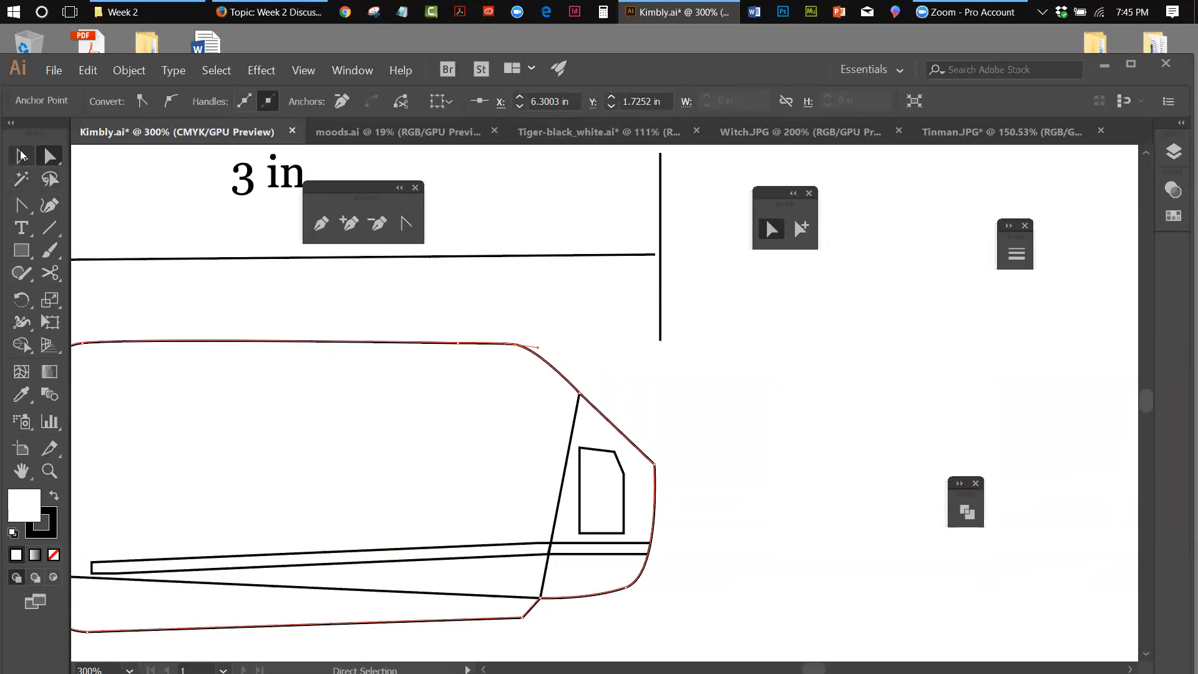
click(22, 157)
click(588, 364)
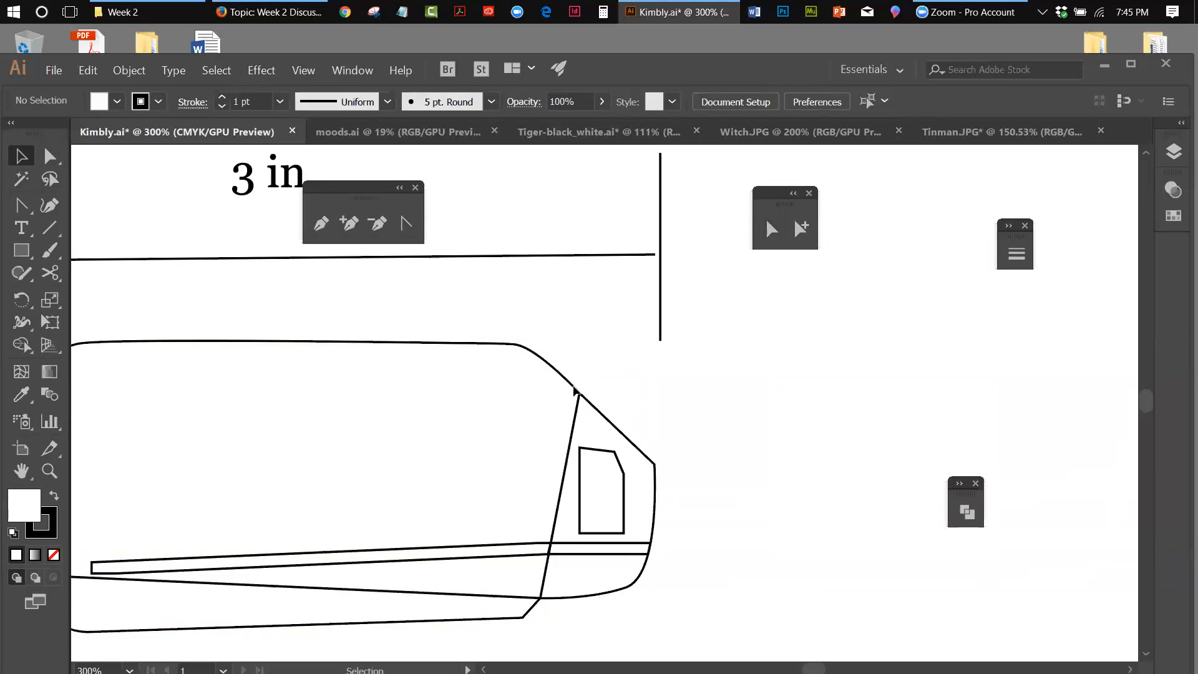
Draw an open inner contour with the Pen tool inside the end-cap opening, from its left side around to its bottom edge.
click(517, 345)
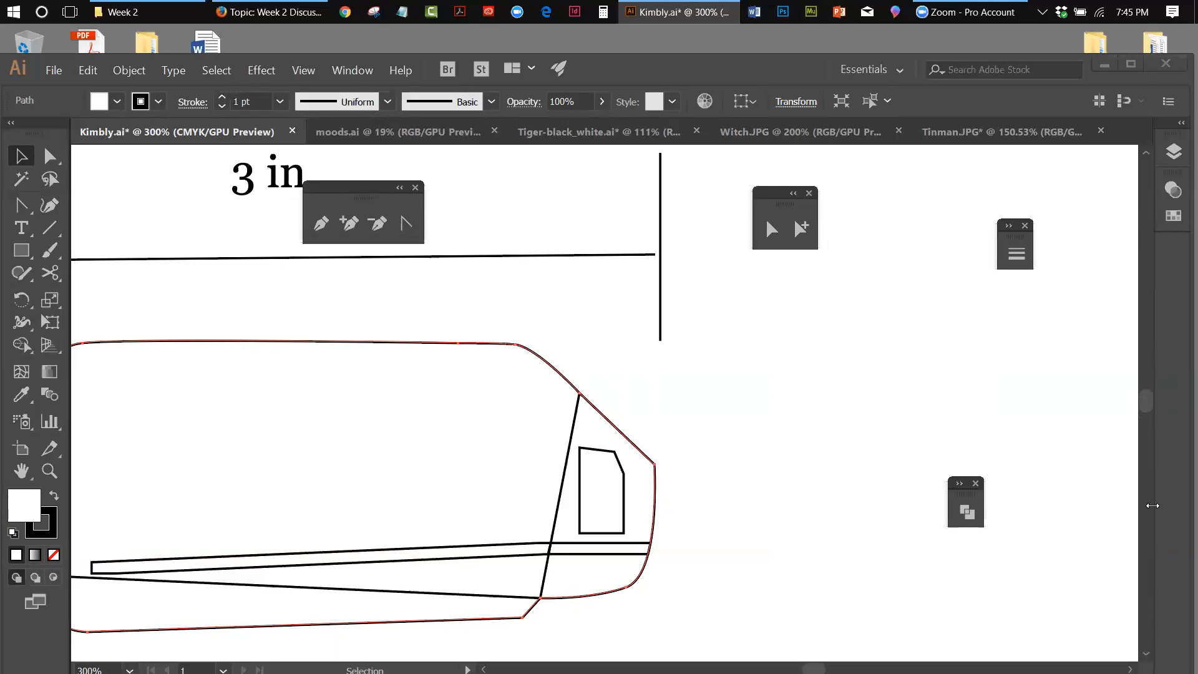
scroll(605, 403, down, 5)
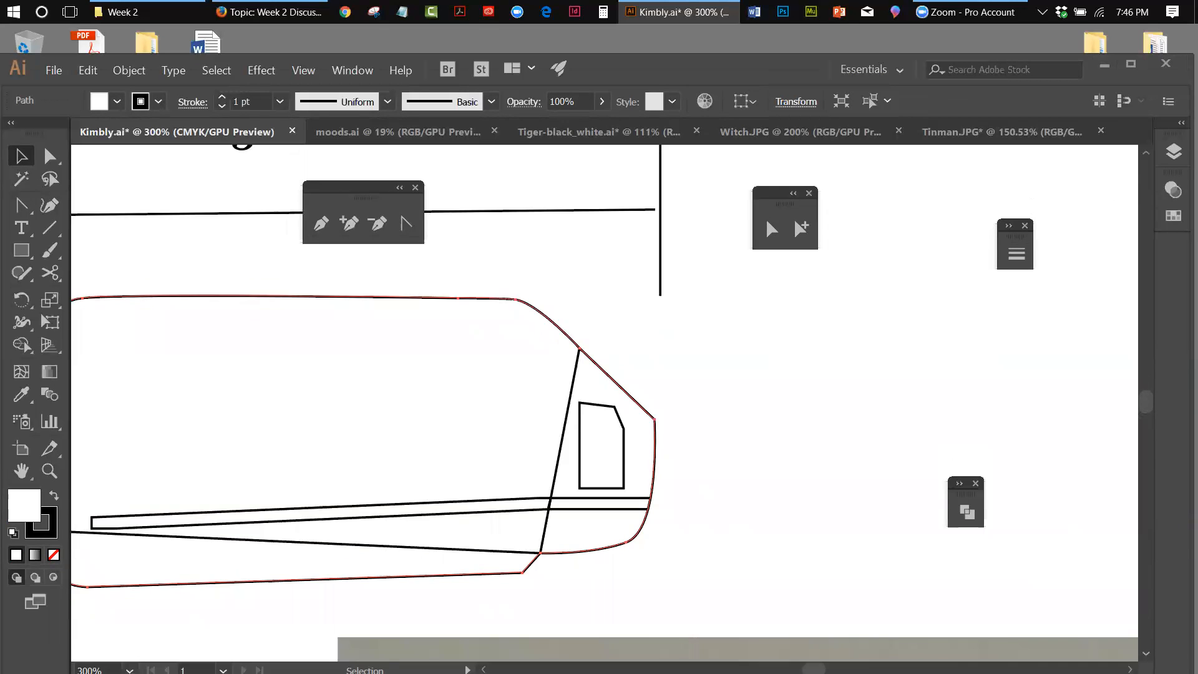
scroll(991, 632, down, 1)
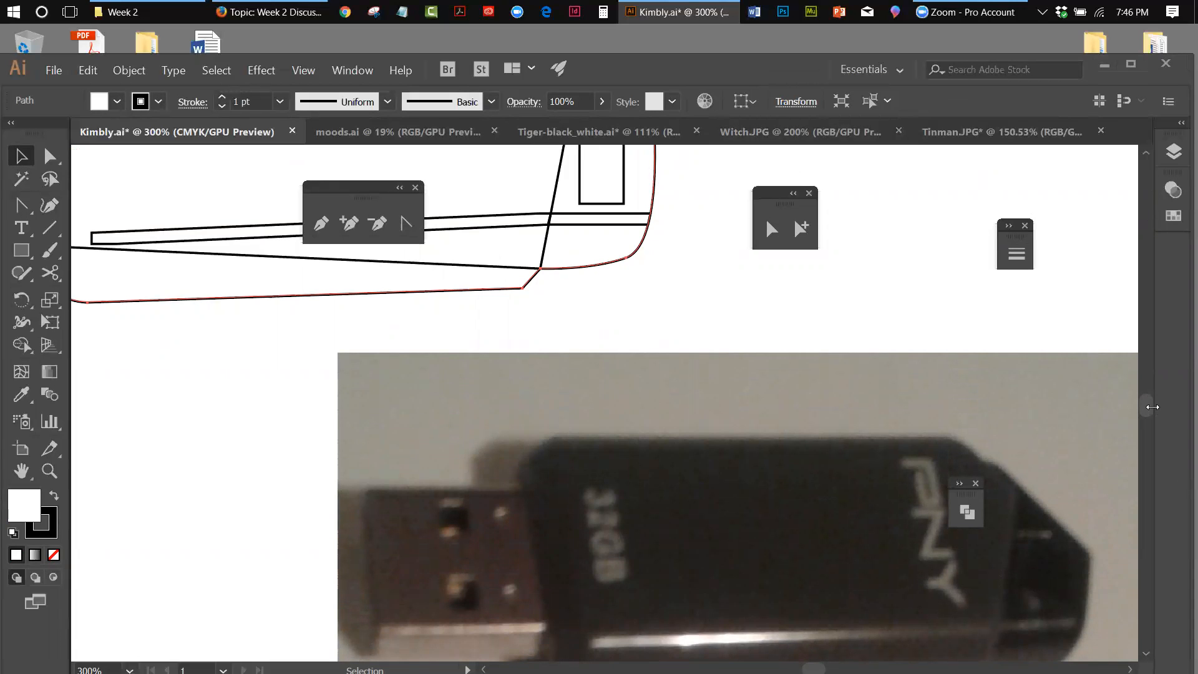
scroll(1149, 406, up, 2)
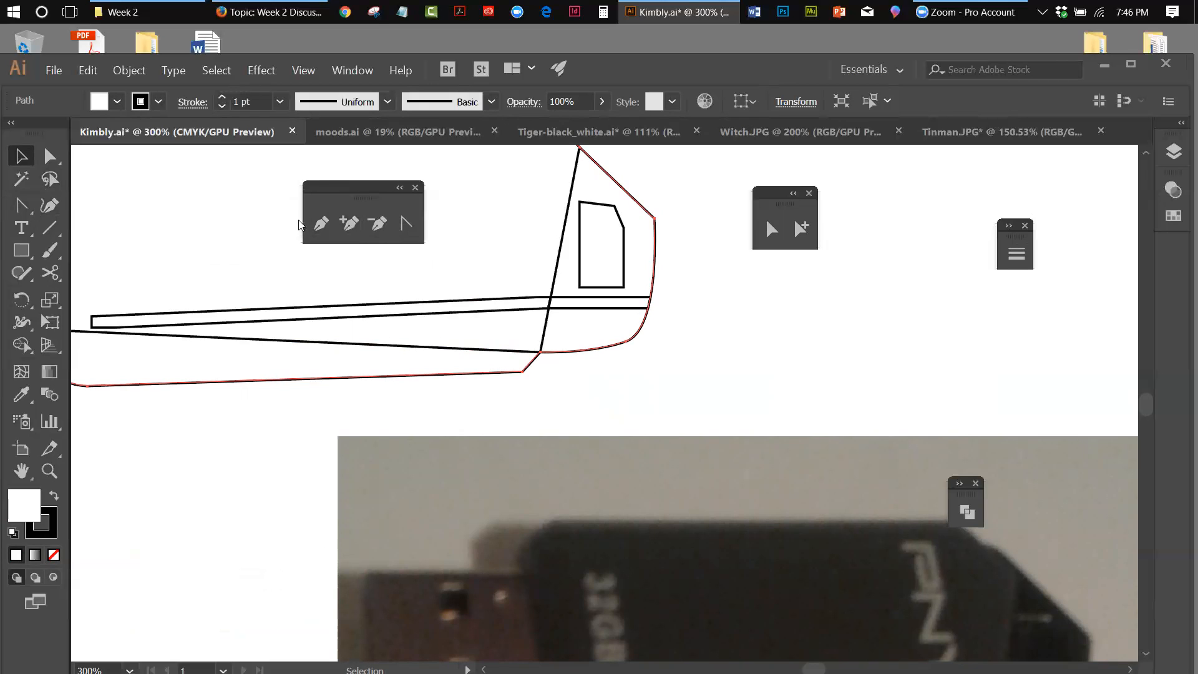
click(323, 224)
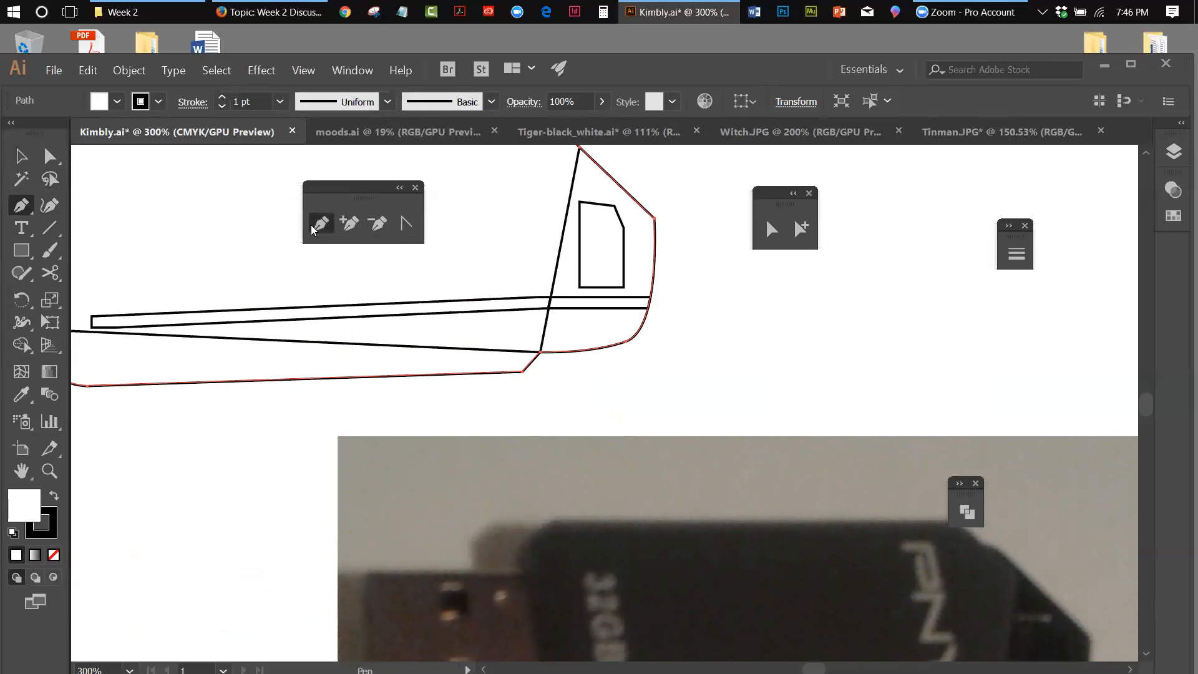
click(579, 225)
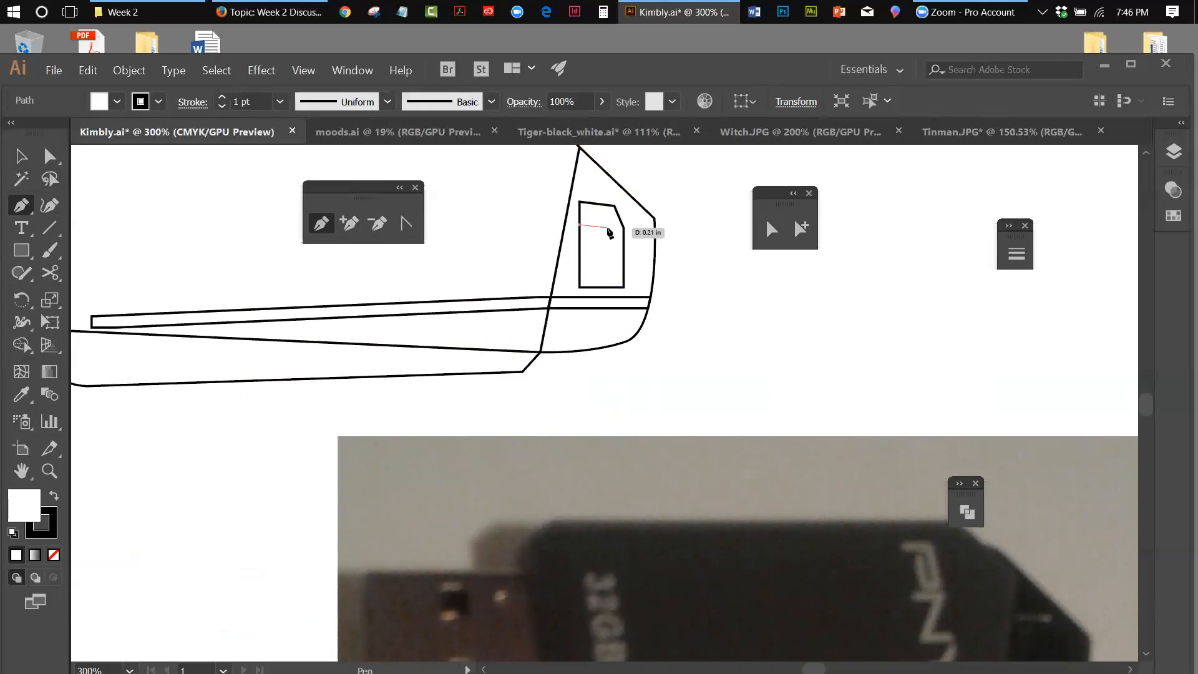
click(609, 228)
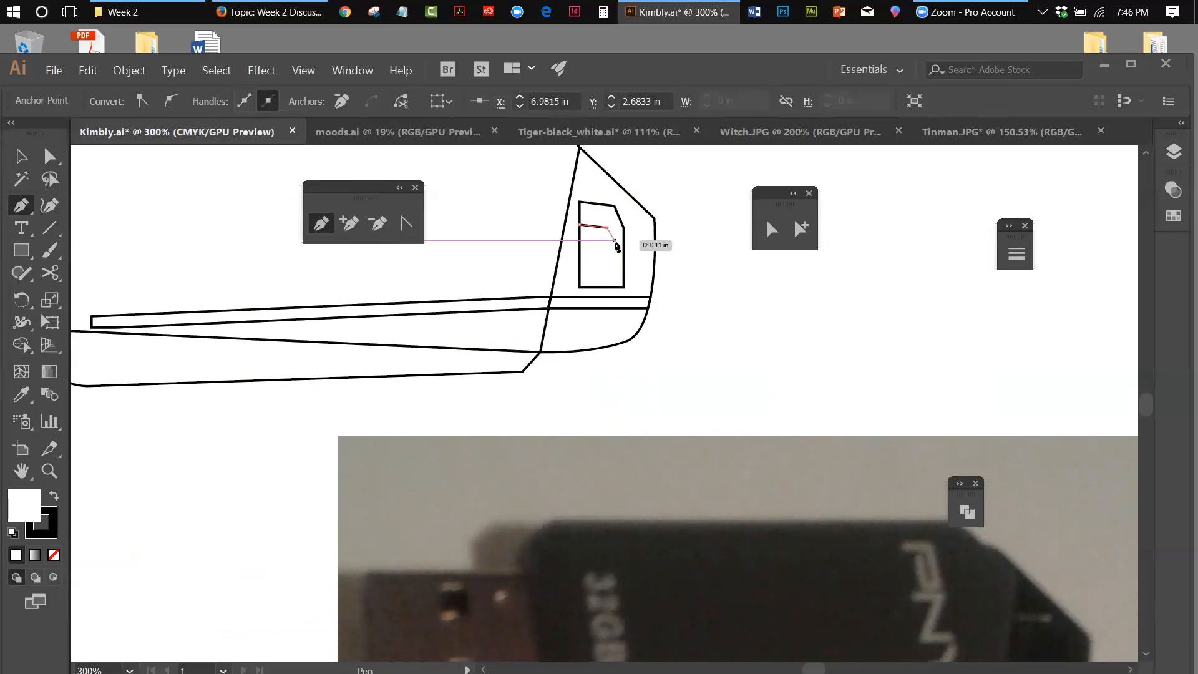
click(615, 241)
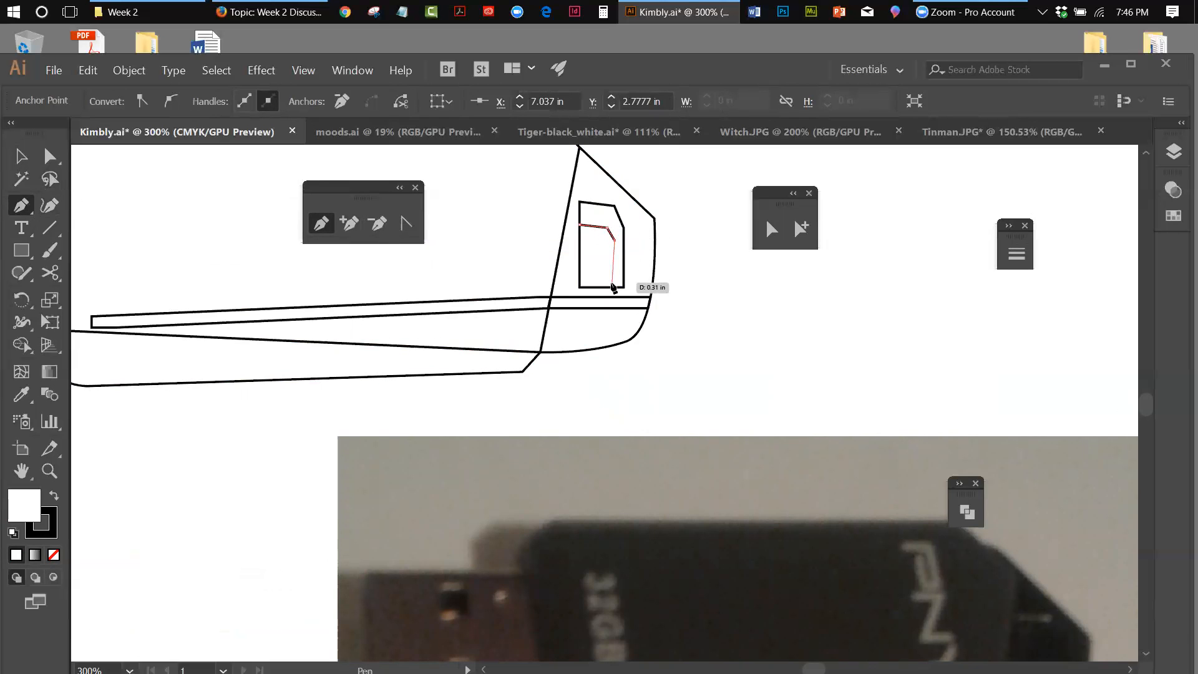
click(615, 288)
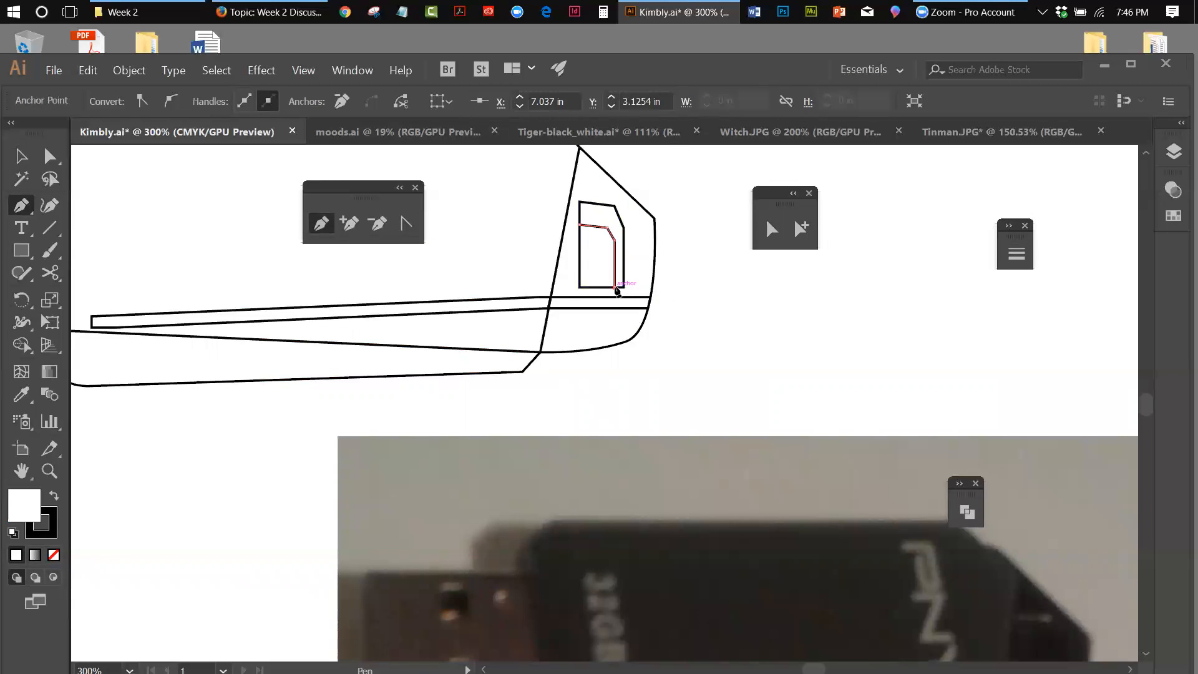
click(21, 157)
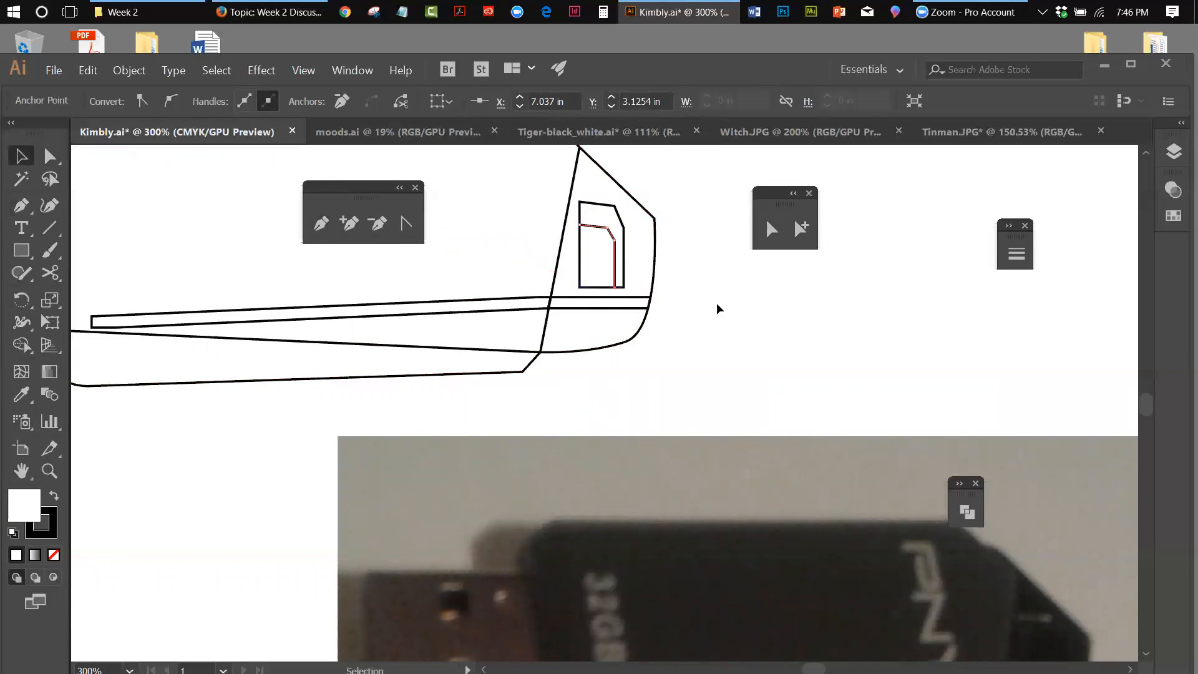
click(739, 327)
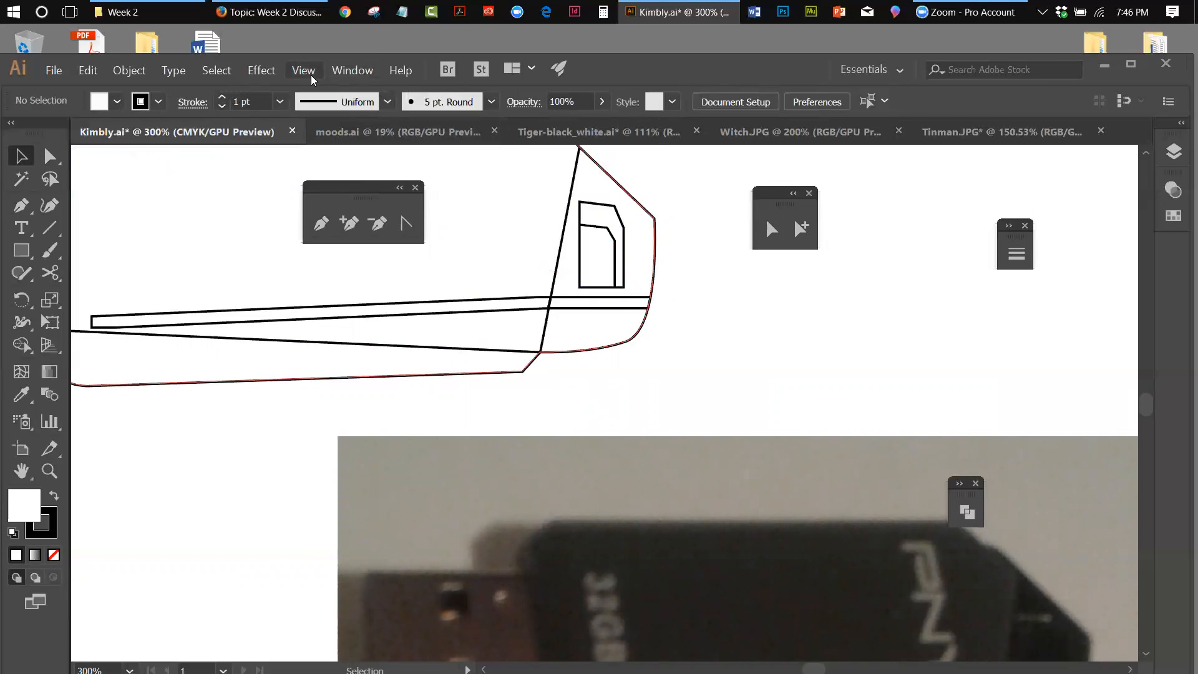
Nudge the body outline's anchor just above the notch beside the USB connector left to X 2.9524 in.
click(310, 74)
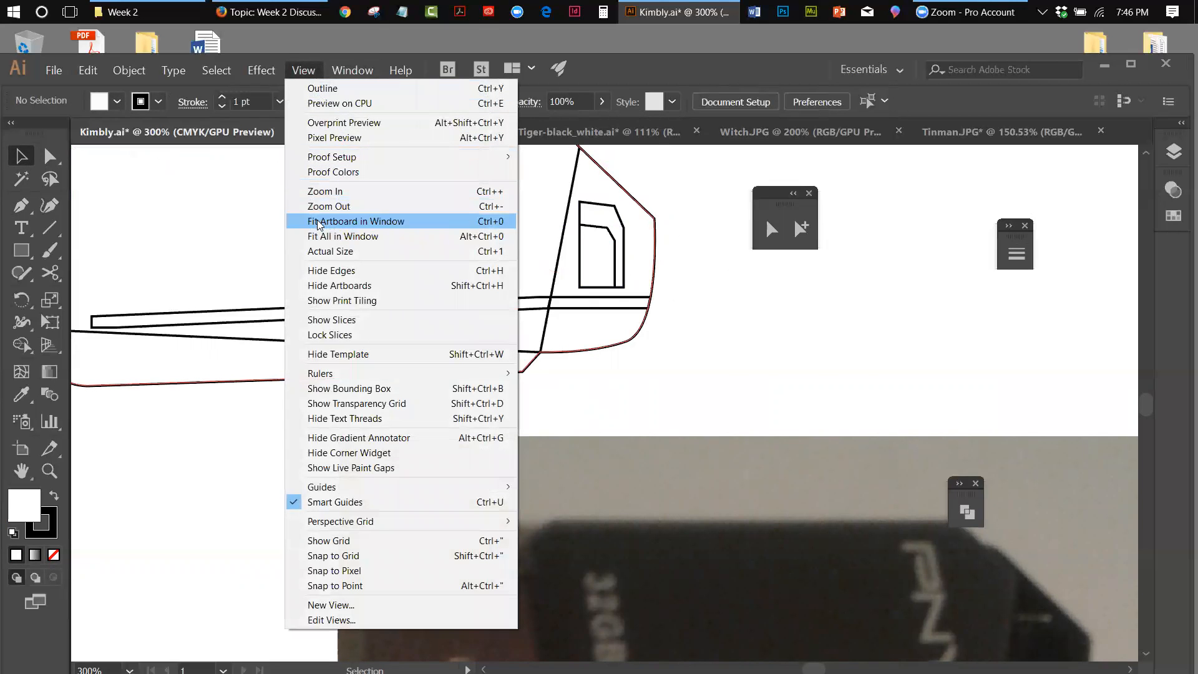
click(318, 236)
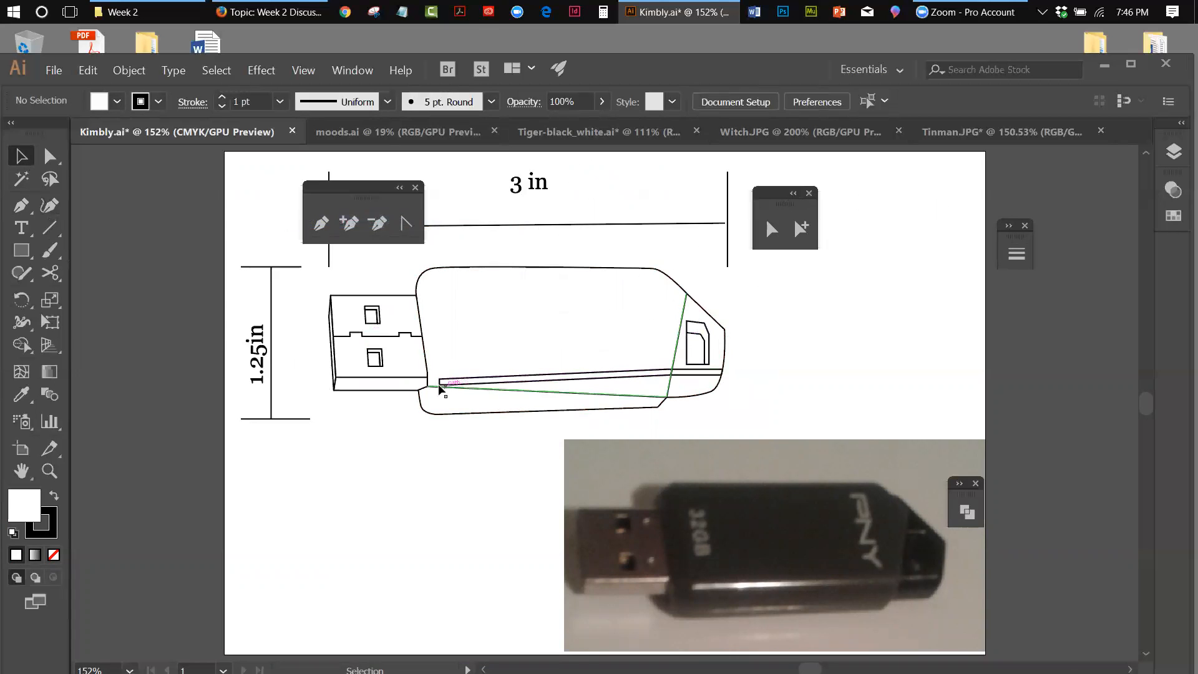
click(49, 471)
click(419, 362)
drag(418, 362, 446, 397)
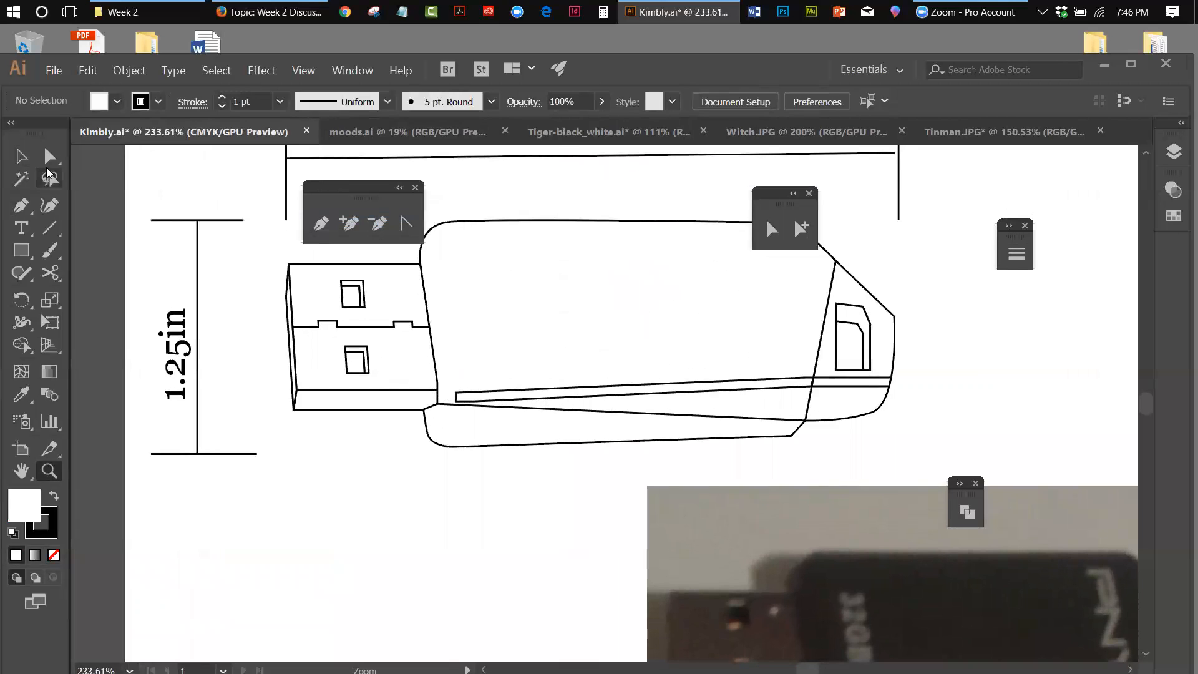
click(772, 238)
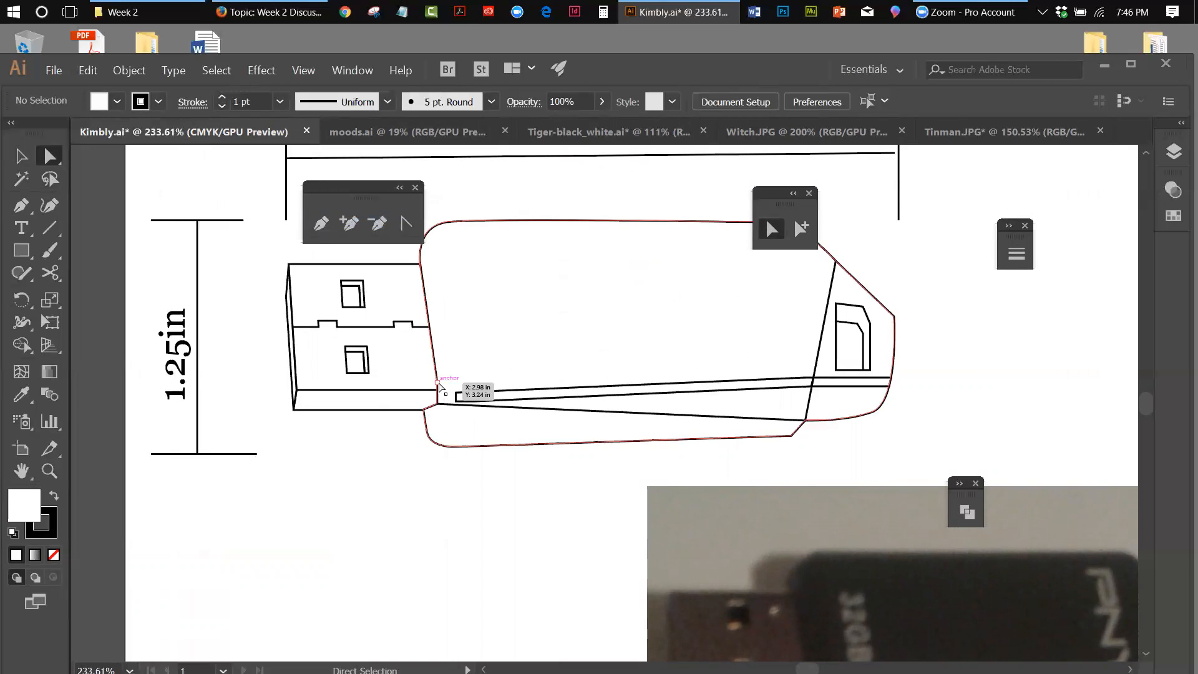
click(455, 407)
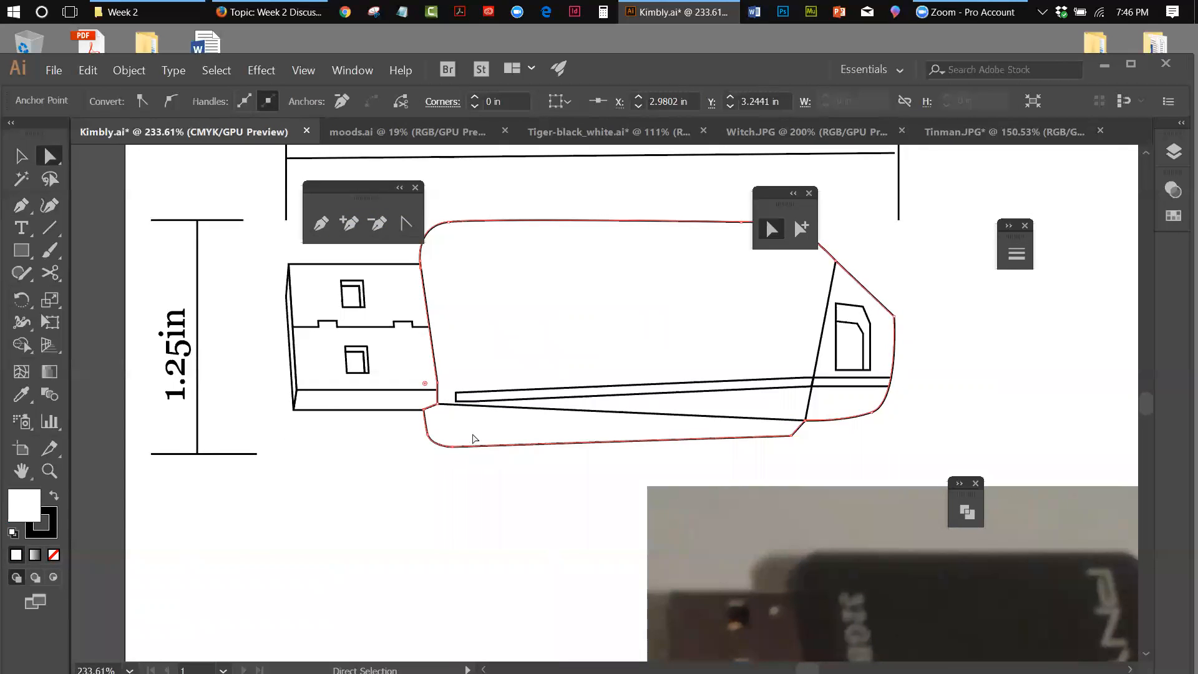
key(Left)
key(Left)
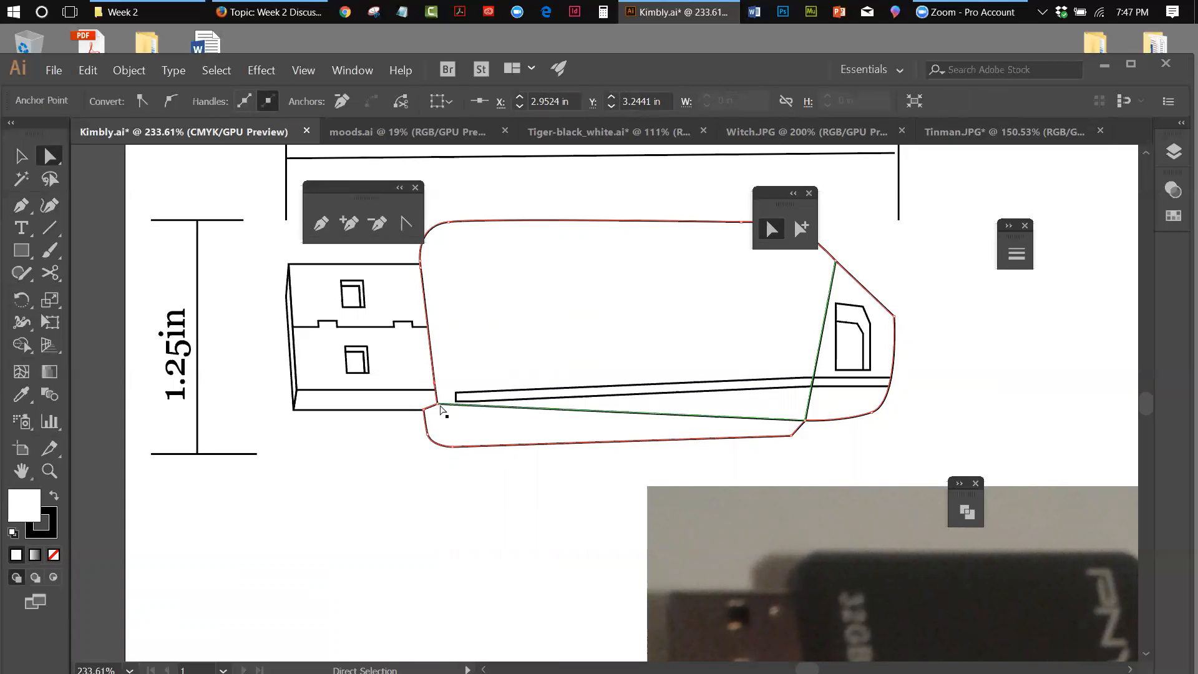
Move the body outline's innermost notch anchor beside the connector to X 2.8829 in, Y 3.434 in, and deselect the outline.
click(439, 407)
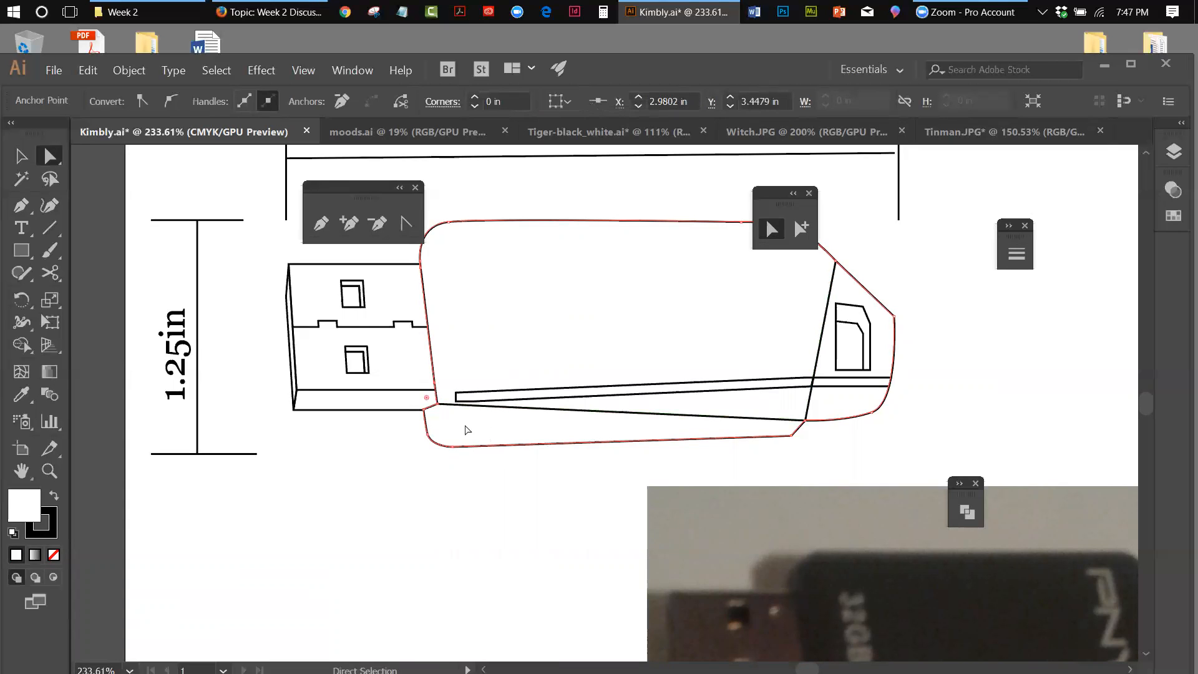
key(Up)
key(Left)
key(Left)
key(Left)
key(Left)
key(Left)
key(Left)
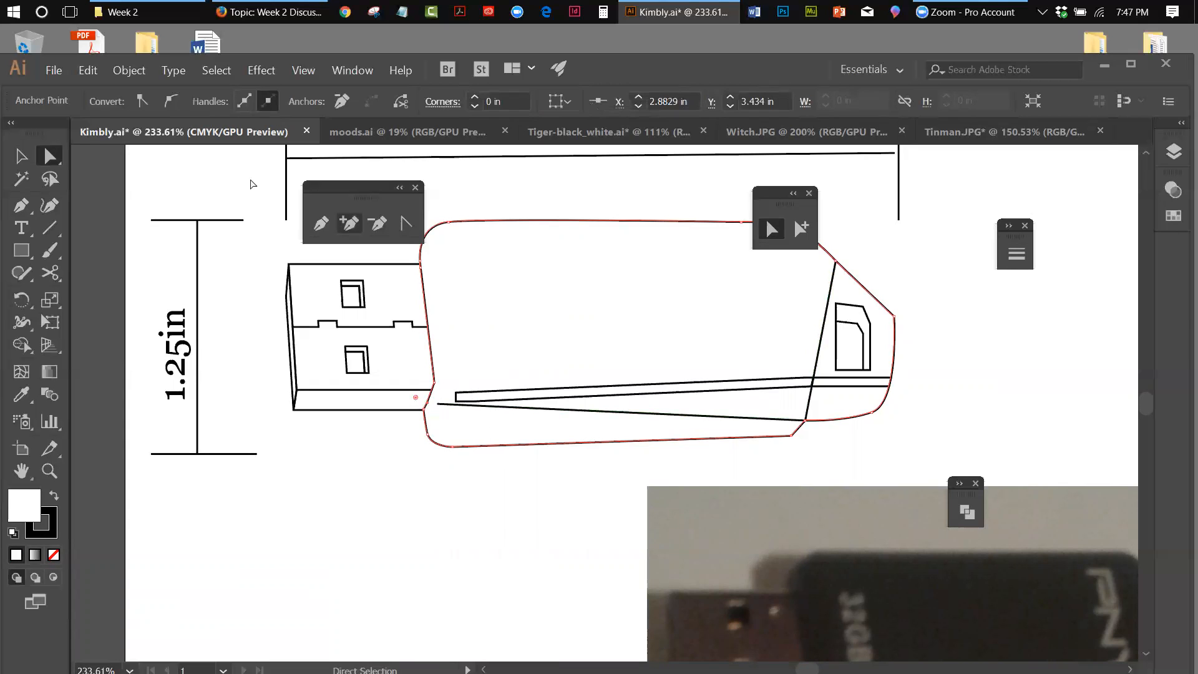
click(21, 156)
click(313, 468)
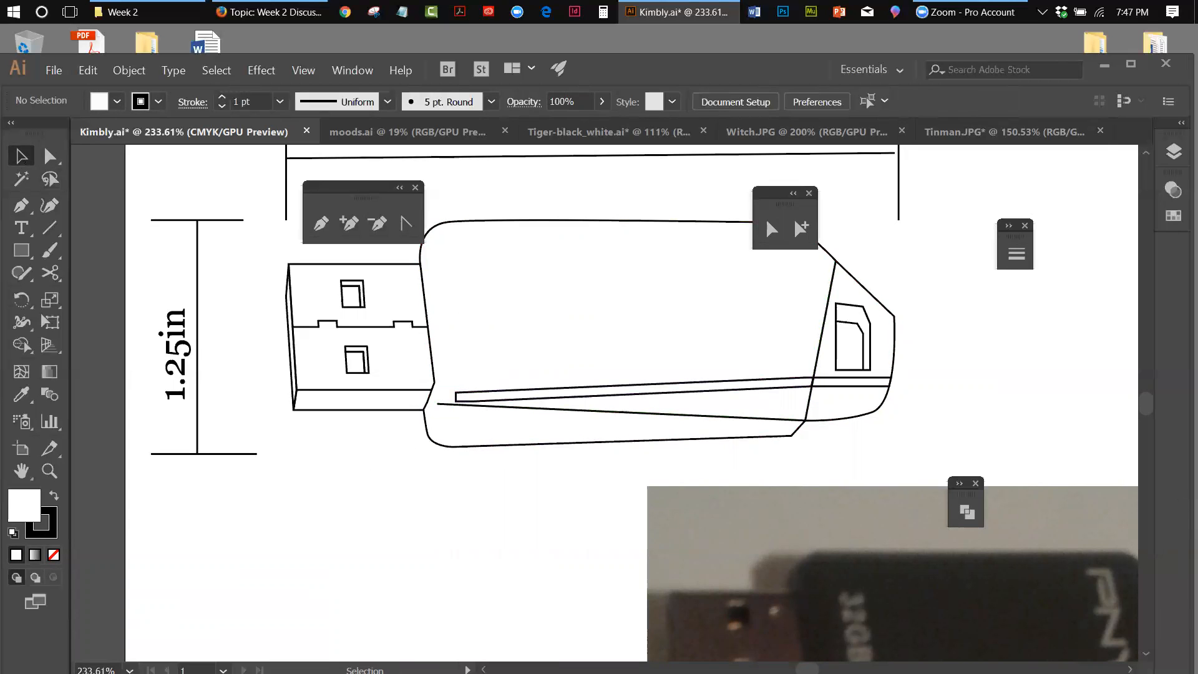
Move the lower seam line's connector-side end onto the body outline's corner at X 2.8485 in, Y 3.5008 in.
scroll(857, 576, down, 4)
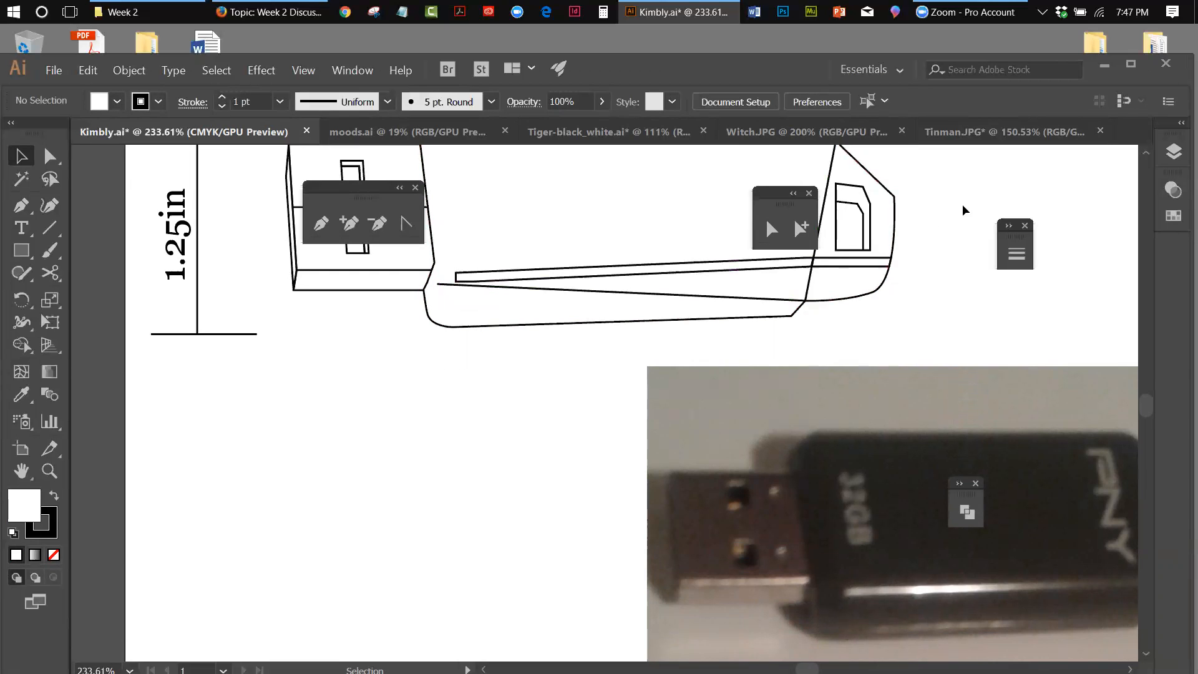
click(772, 229)
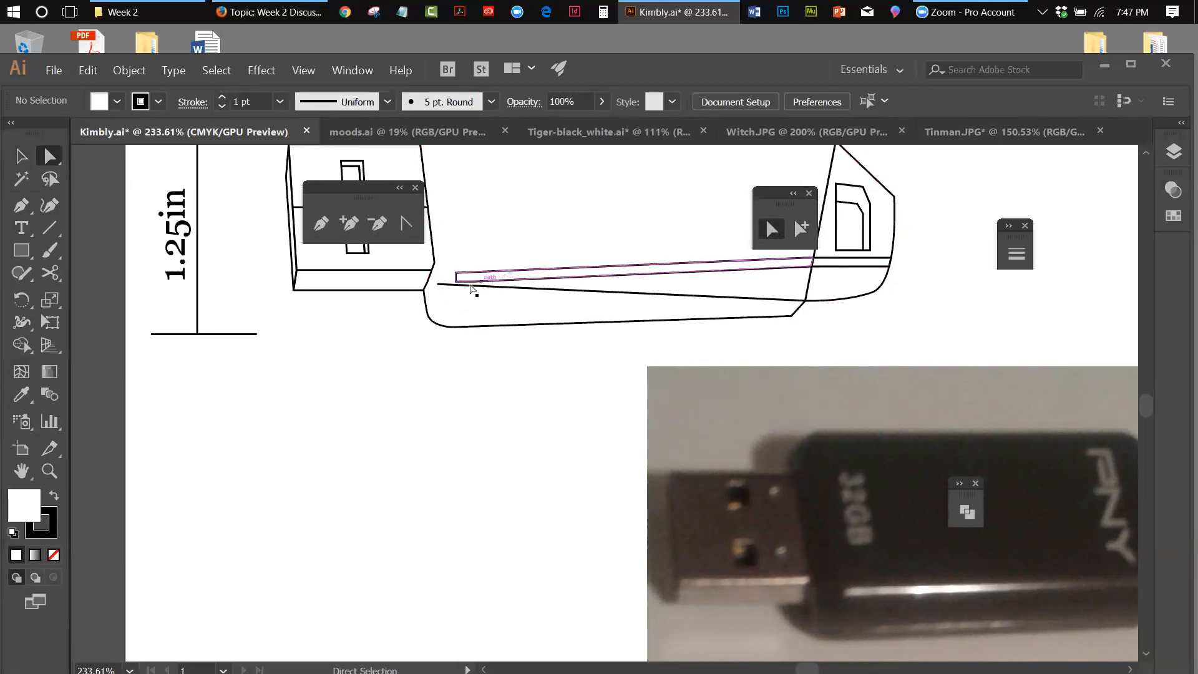
click(438, 288)
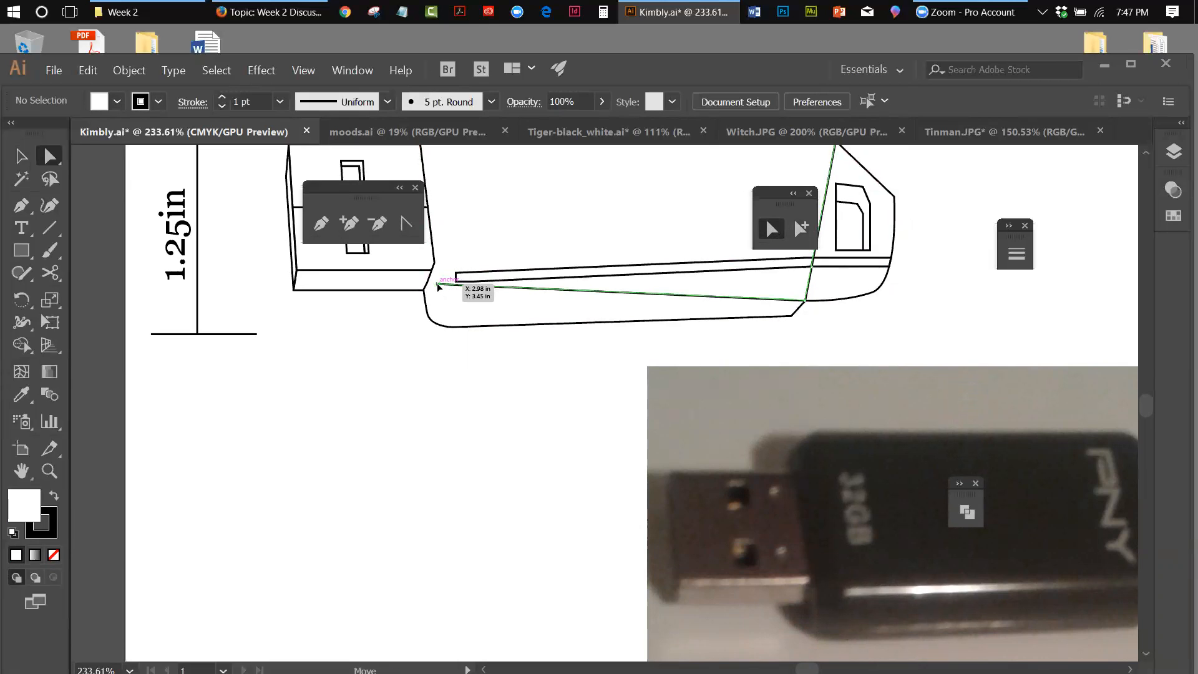
drag(439, 288, 424, 290)
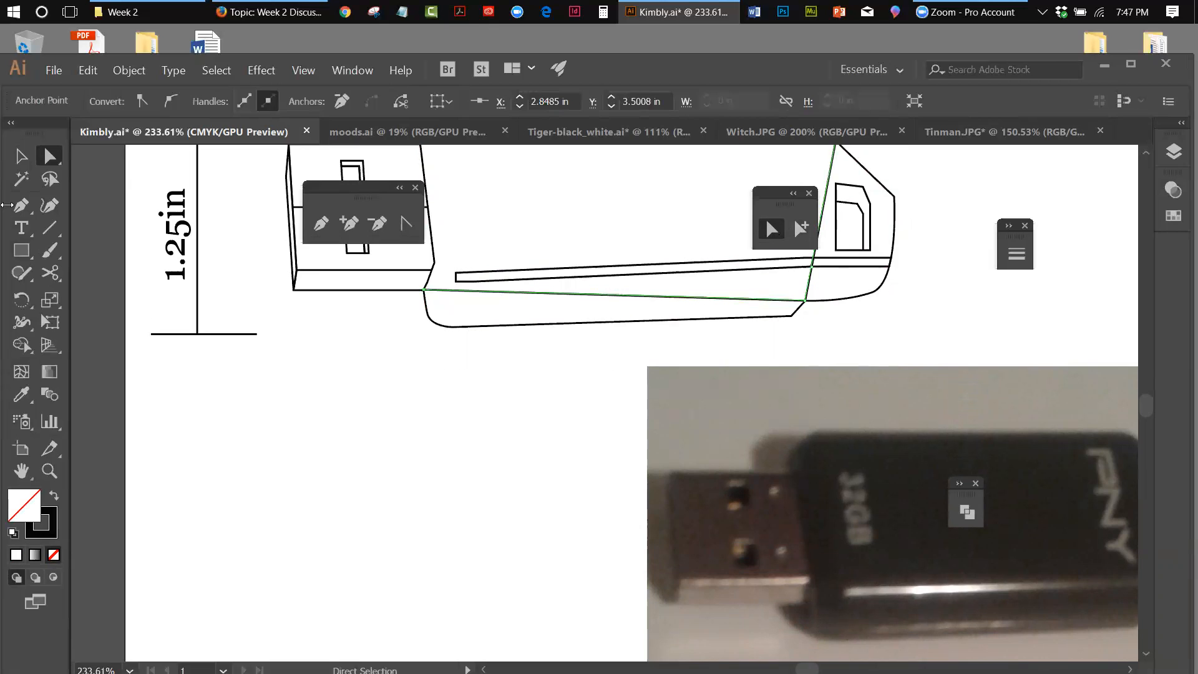
click(21, 156)
click(261, 384)
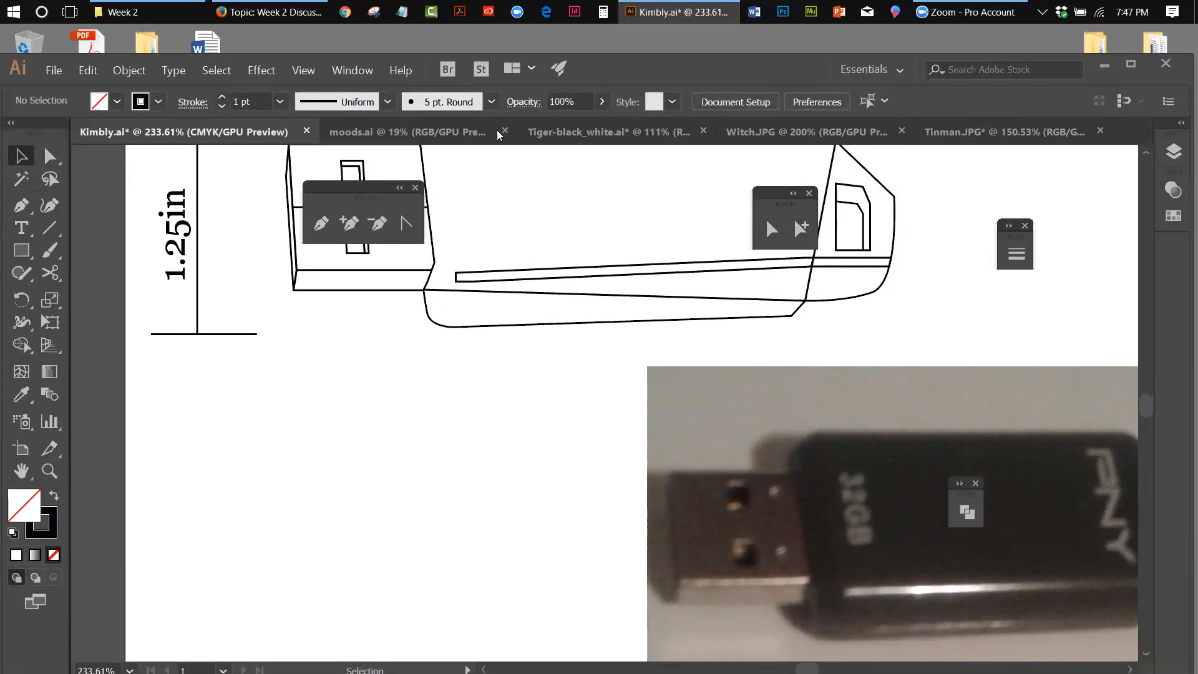
Nudge the lower anchor at the connector end of the long narrow groove left to slant that end.
click(303, 70)
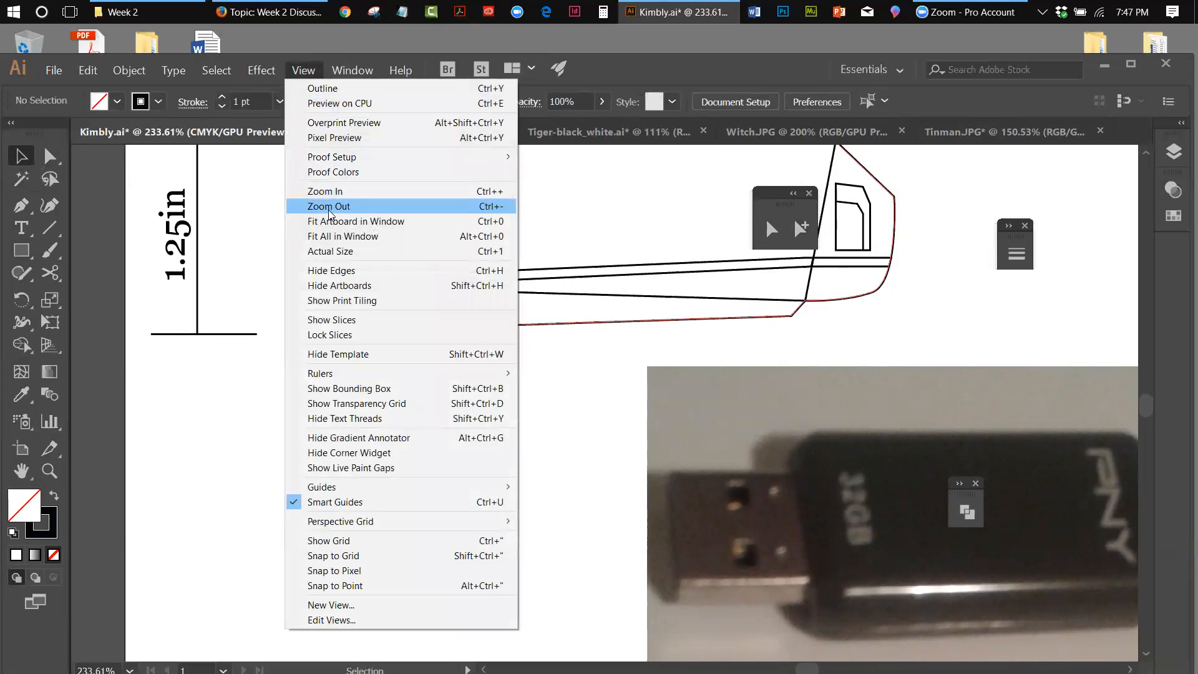
click(329, 236)
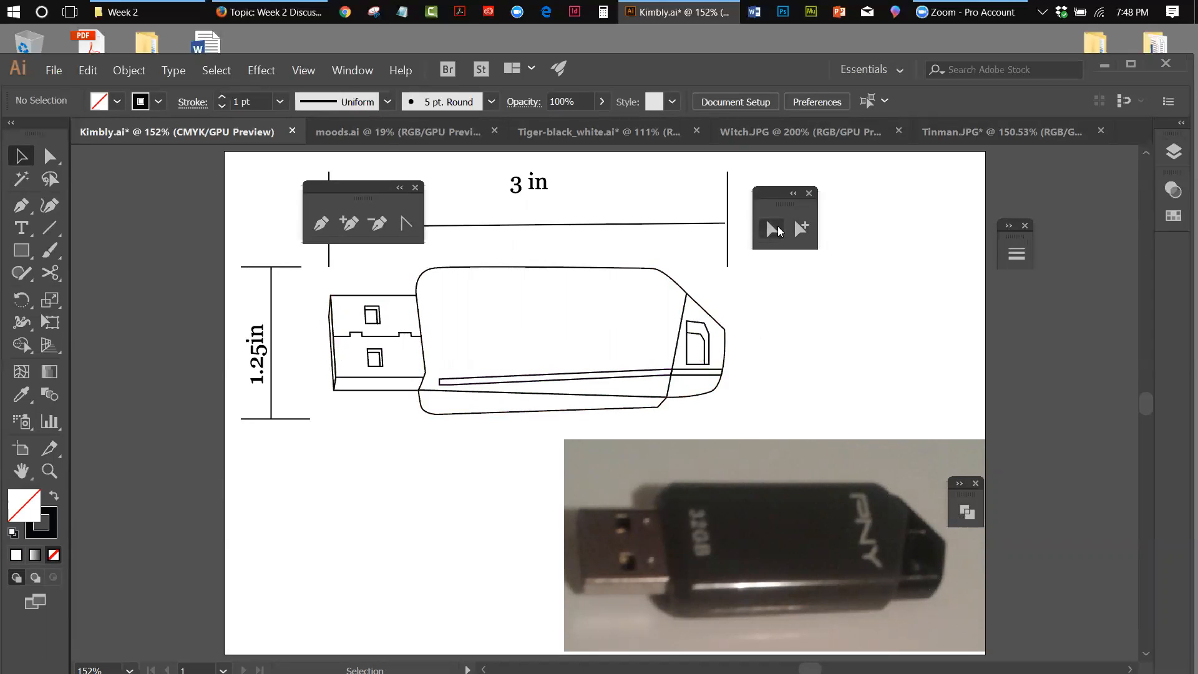
click(777, 229)
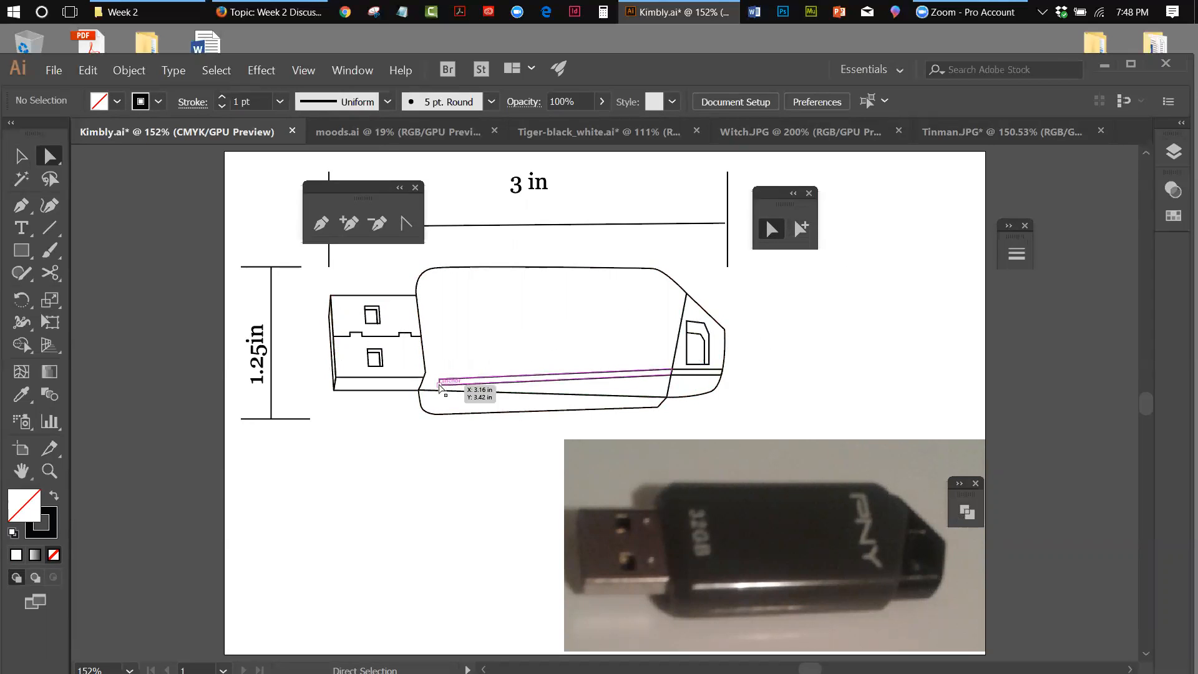
click(440, 387)
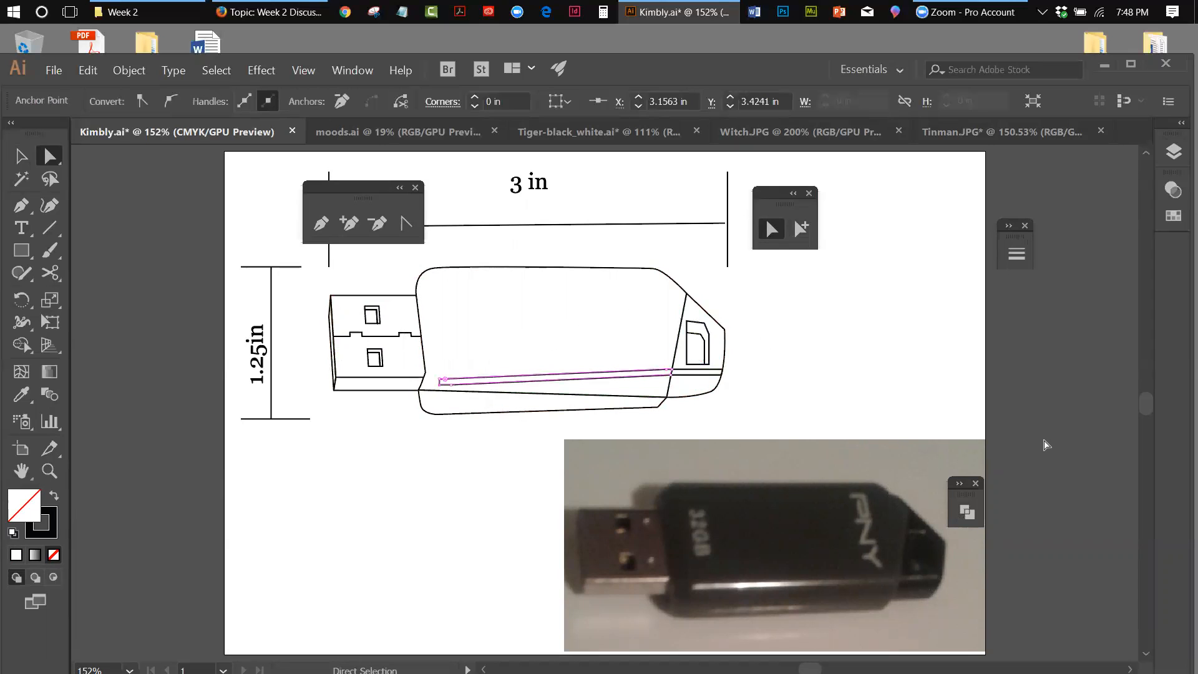
key(Left)
click(21, 156)
click(255, 207)
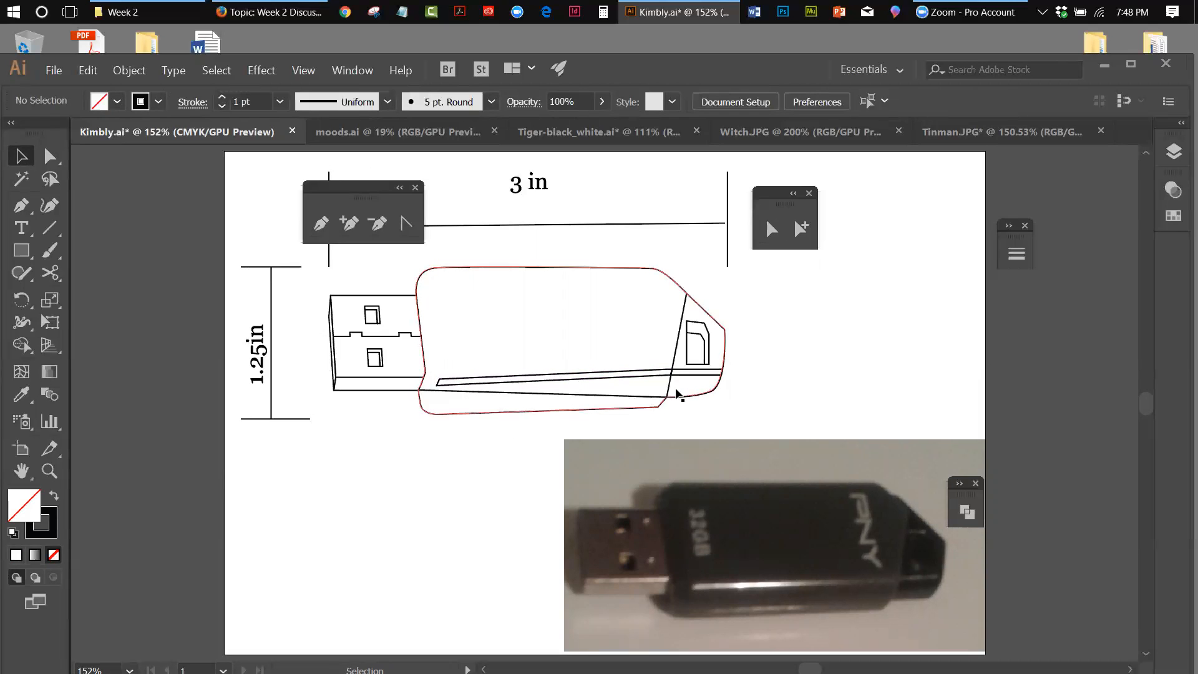
Examine how the body outline, groove lines and end-cap seam meet at the tapered end by selecting the paths individually.
click(706, 312)
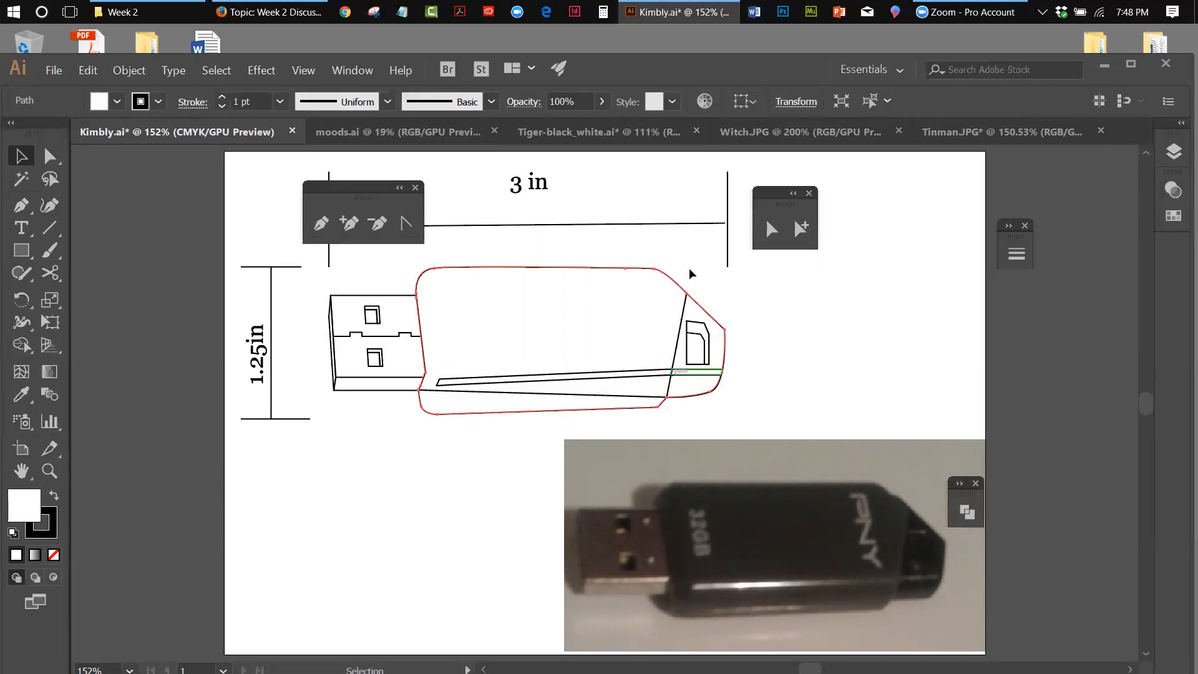
click(721, 292)
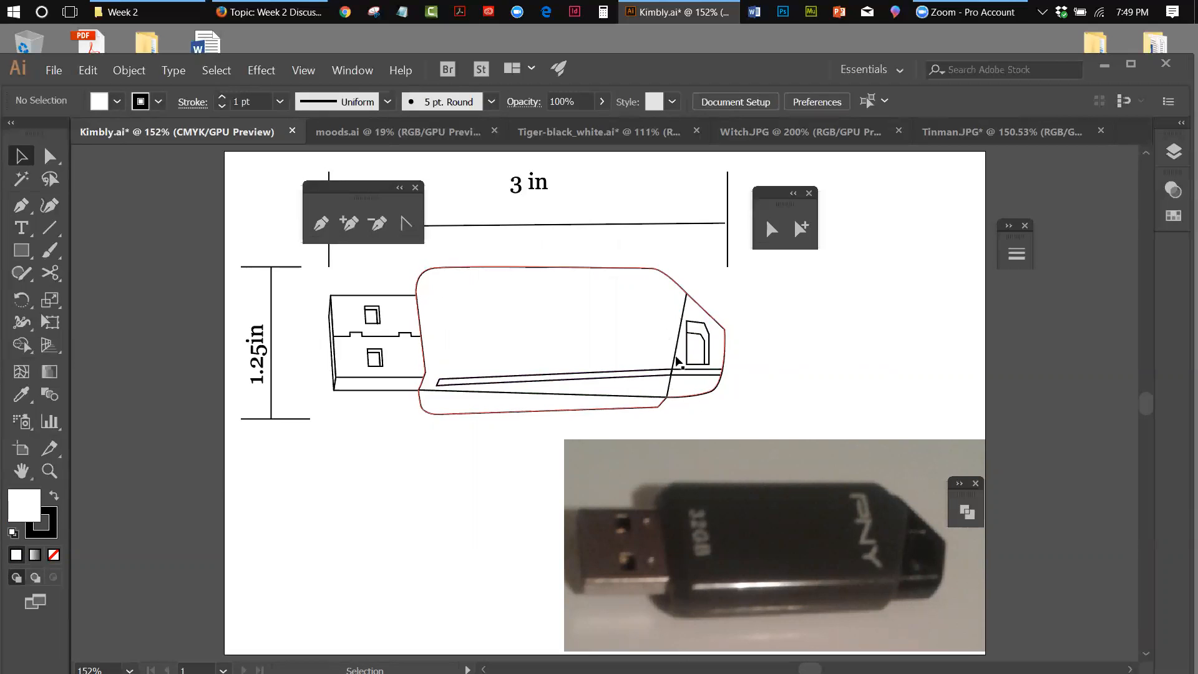
click(672, 385)
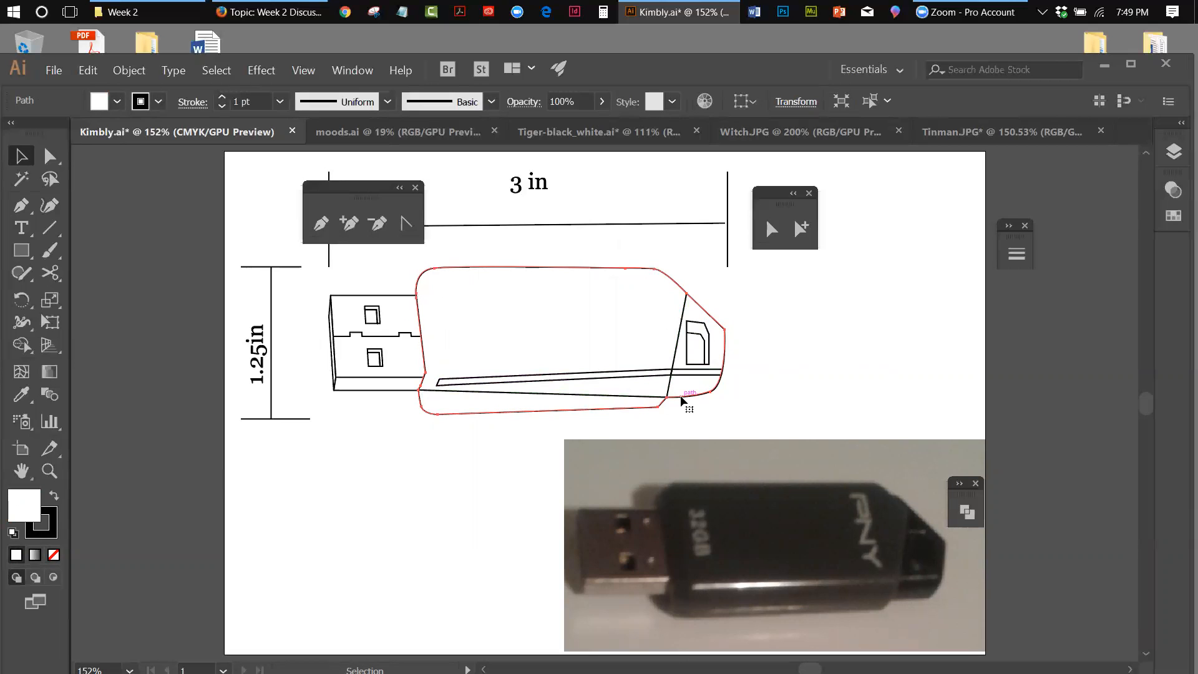
click(682, 336)
click(493, 393)
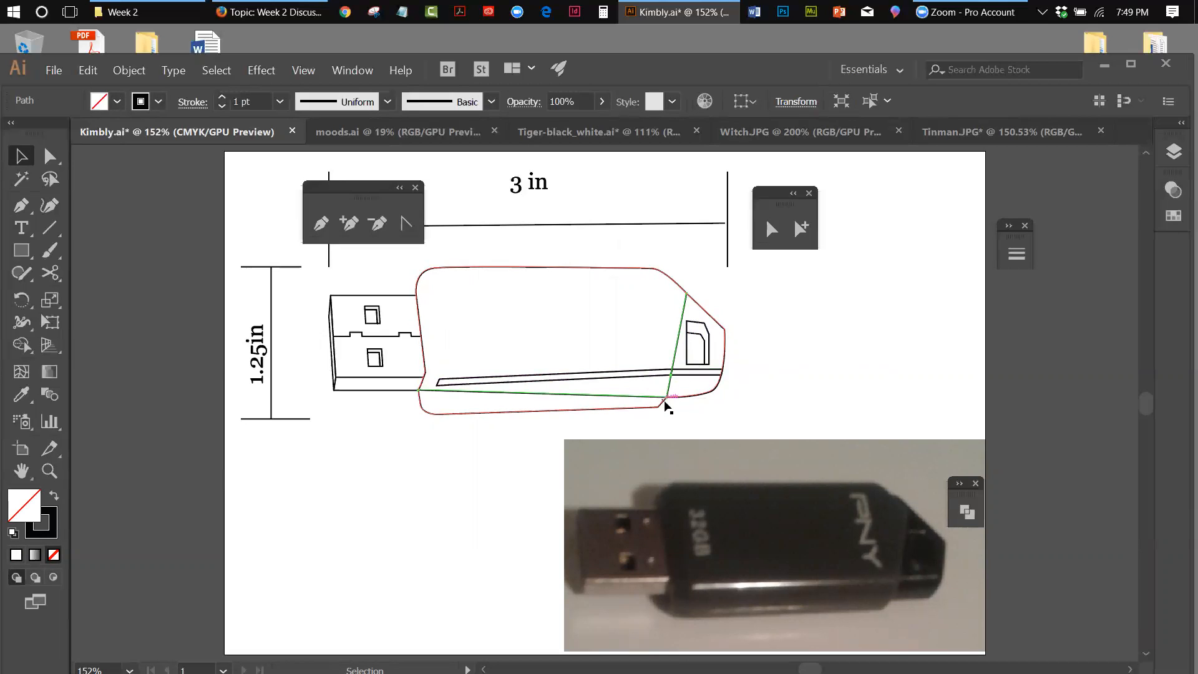
click(49, 471)
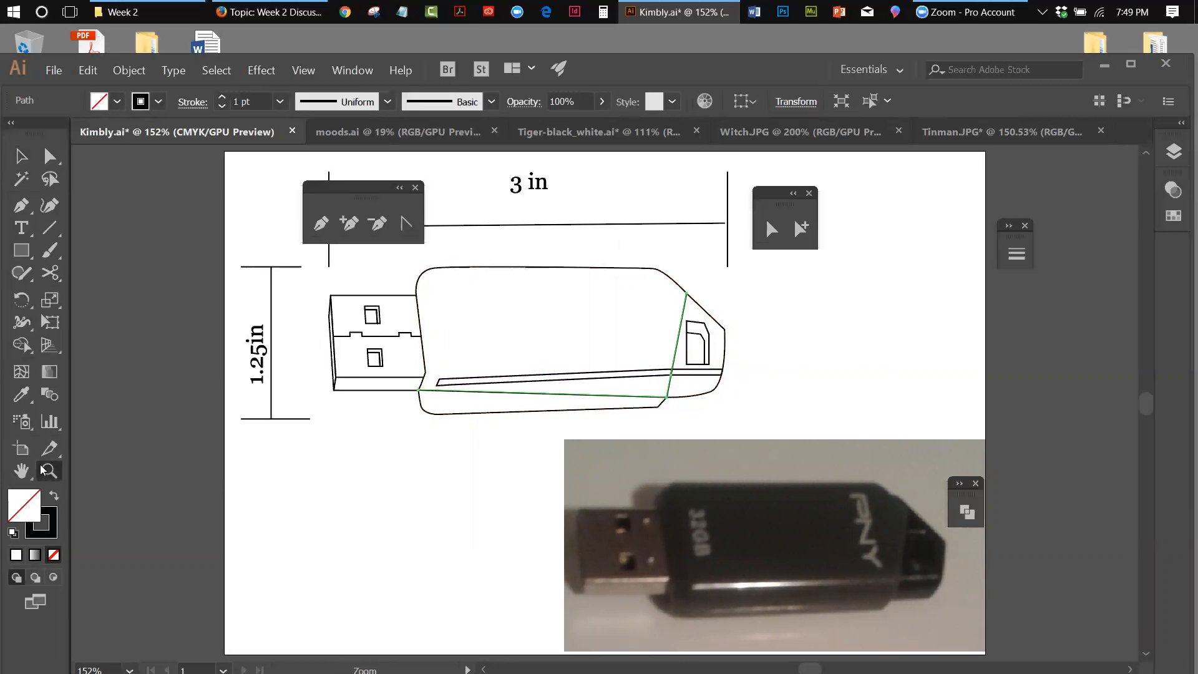
drag(623, 258, 751, 365)
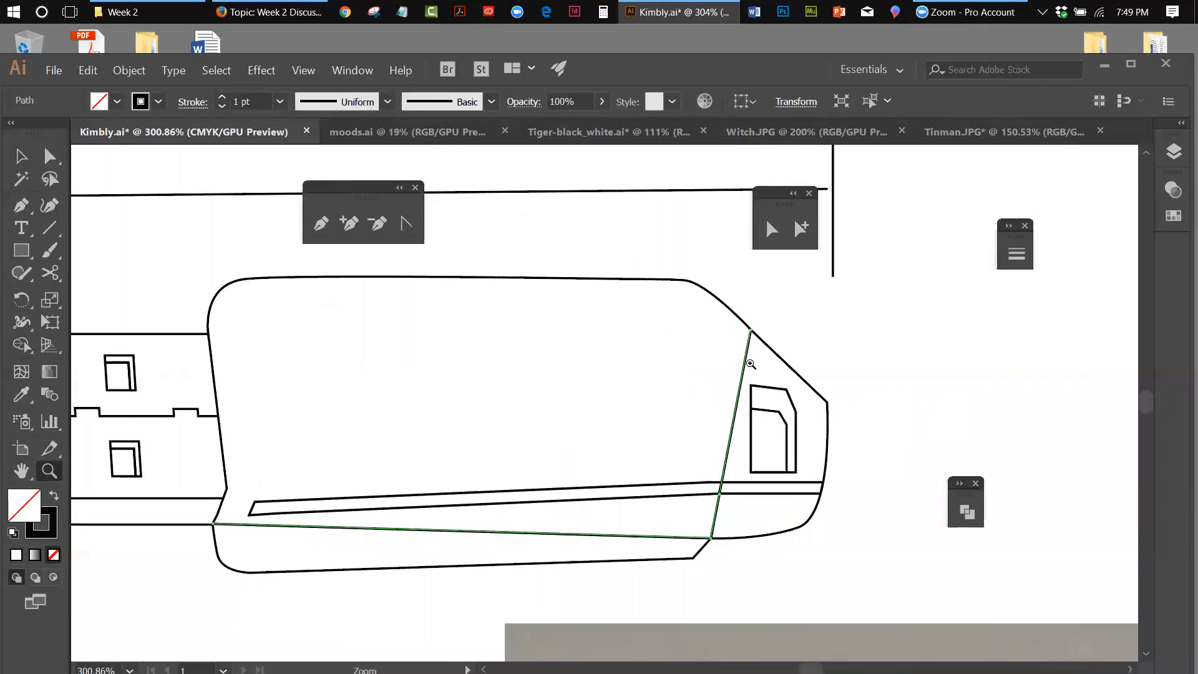
key(v)
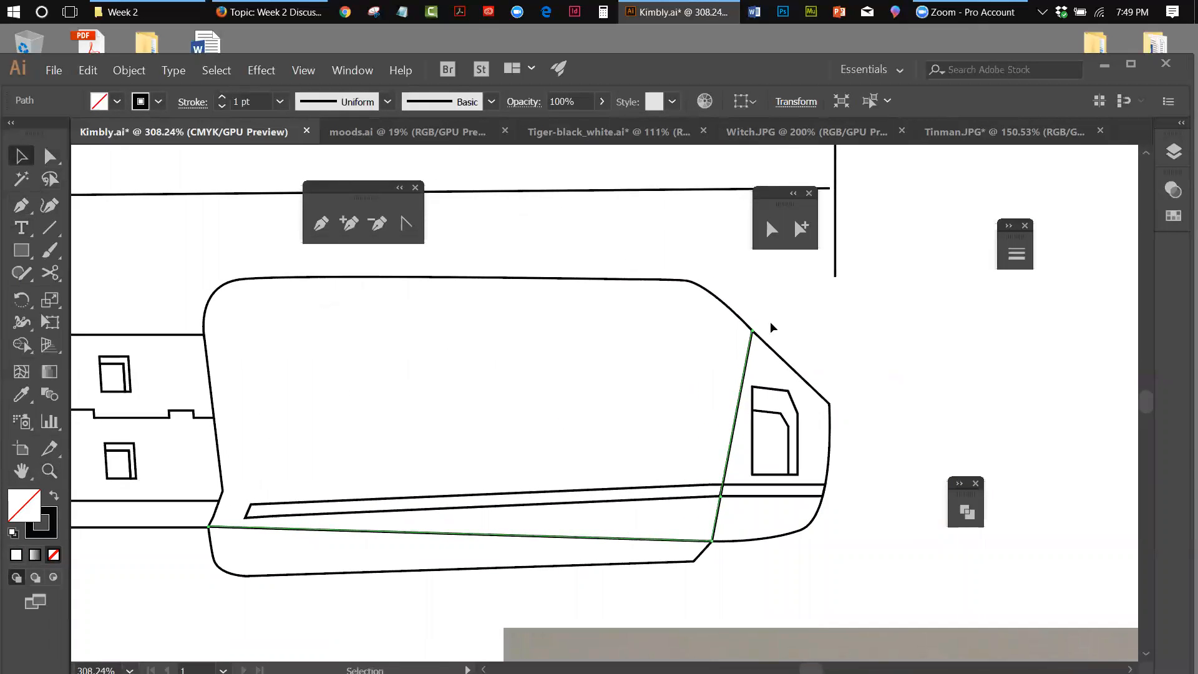
click(893, 353)
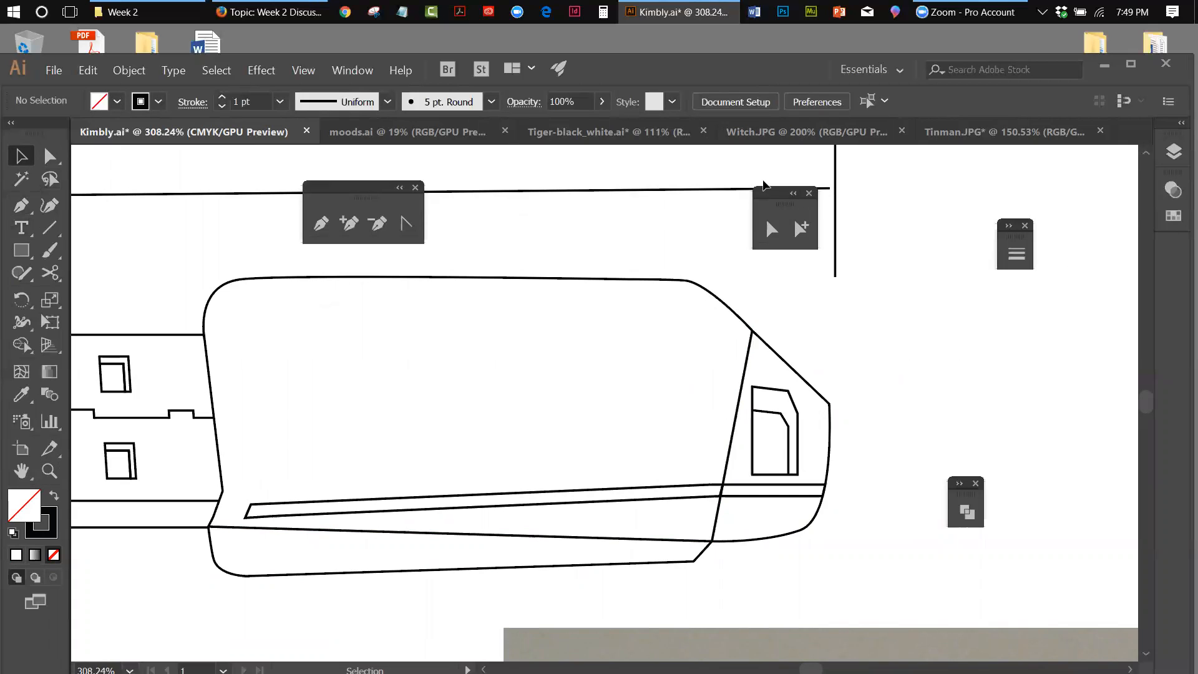
Reposition the floating pen and direct-selection tool sets above the drawing, and tear off the Eraser, Scissors and Knife tools beside them.
drag(764, 185, 775, 215)
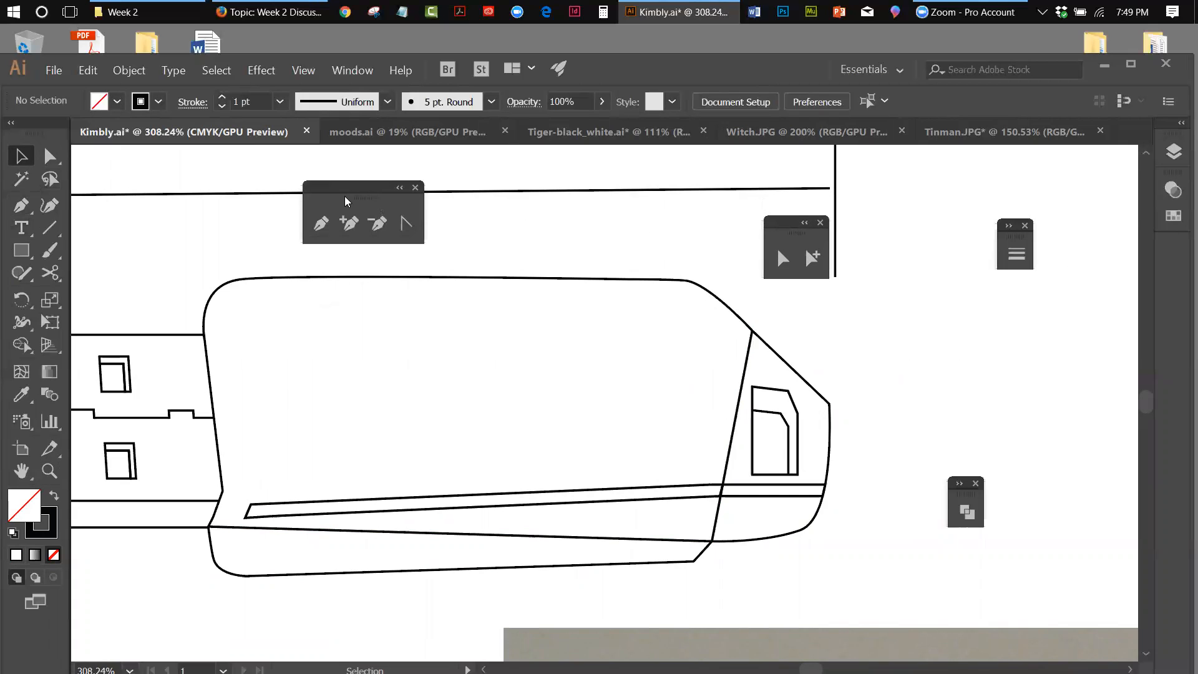
drag(346, 201, 642, 226)
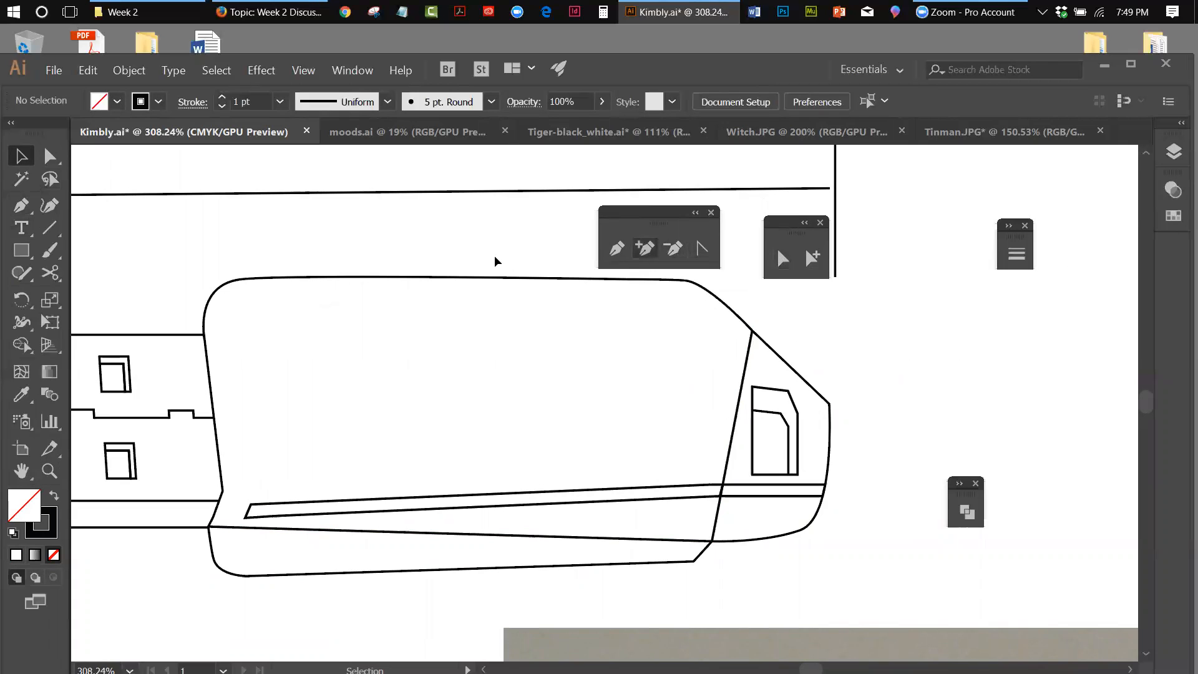
click(59, 276)
click(60, 279)
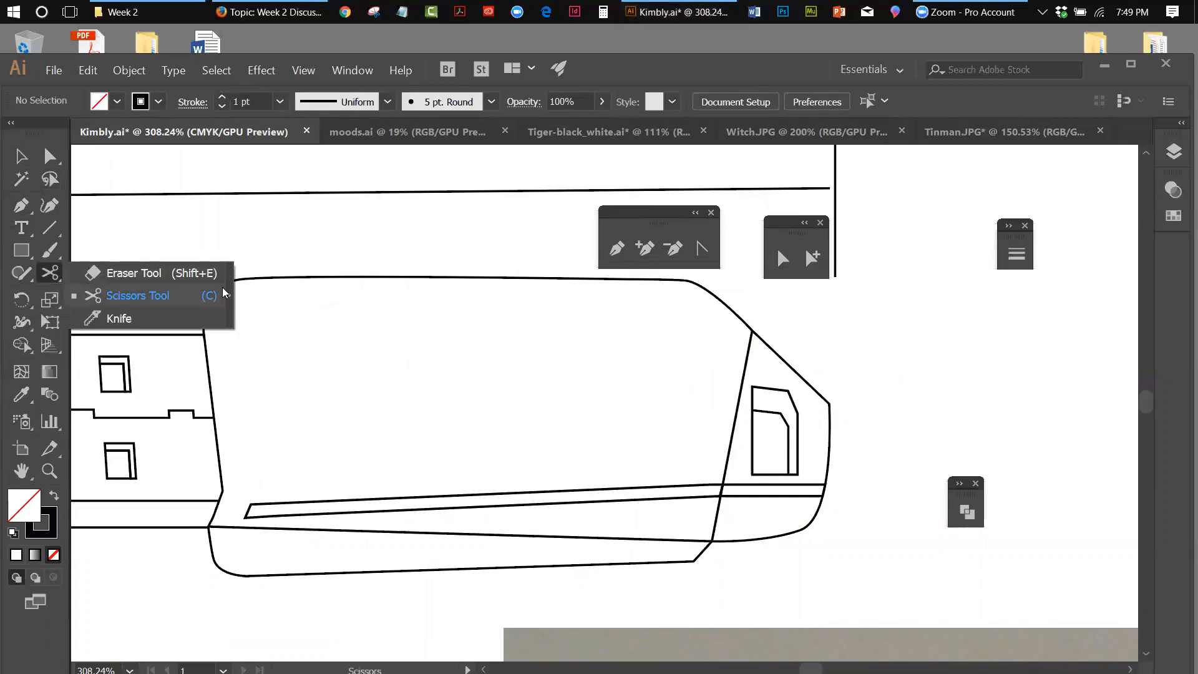
click(229, 297)
mouse_move(125, 286)
mouse_down()
mouse_move(687, 294)
mouse_move(910, 280)
mouse_move(938, 252)
mouse_up()
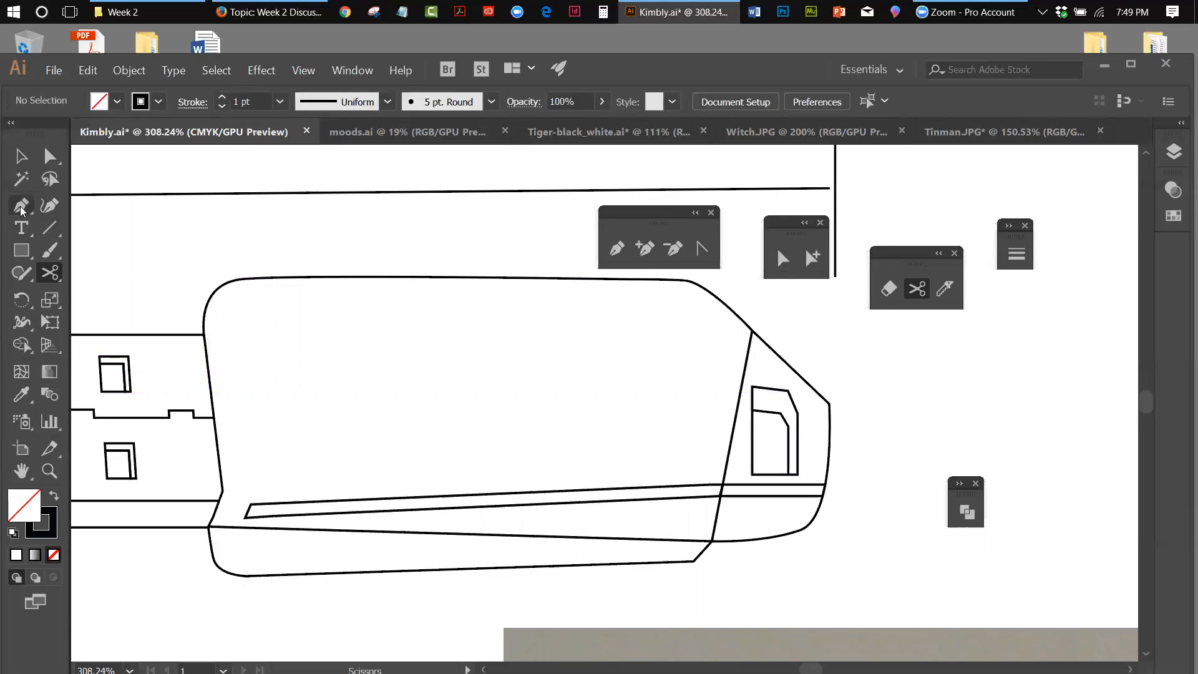
Lock the inner seam path that runs down the end cap's edge and along the lower body.
click(23, 155)
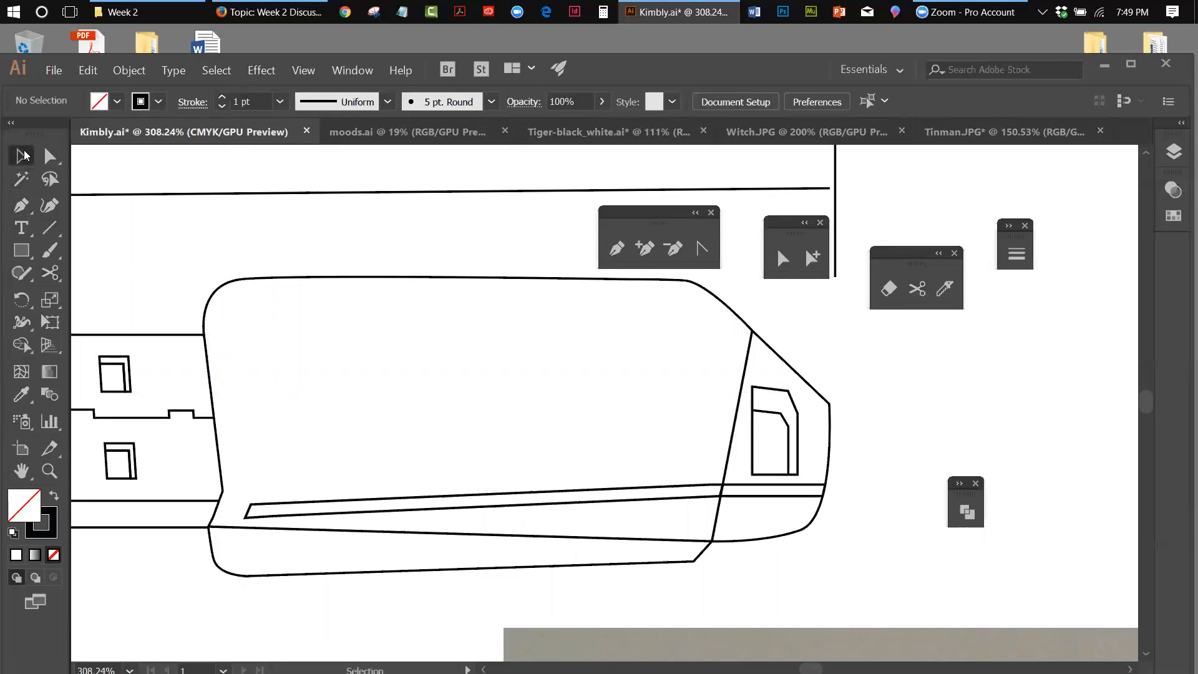
click(790, 368)
click(749, 350)
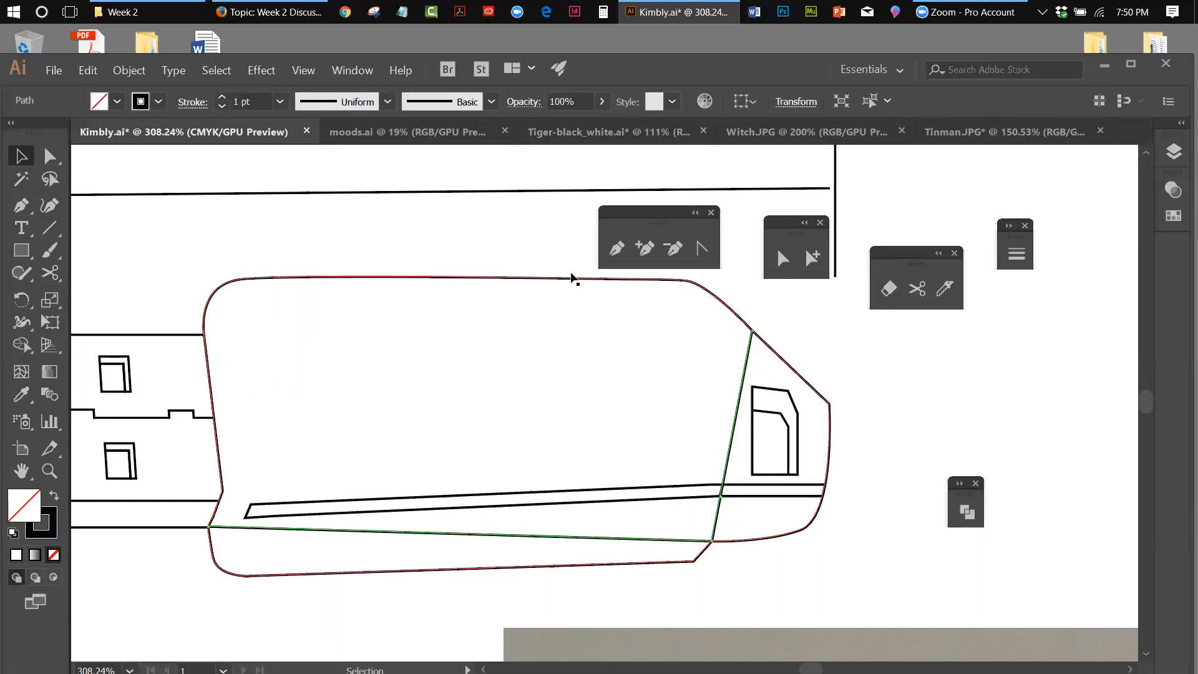
click(124, 70)
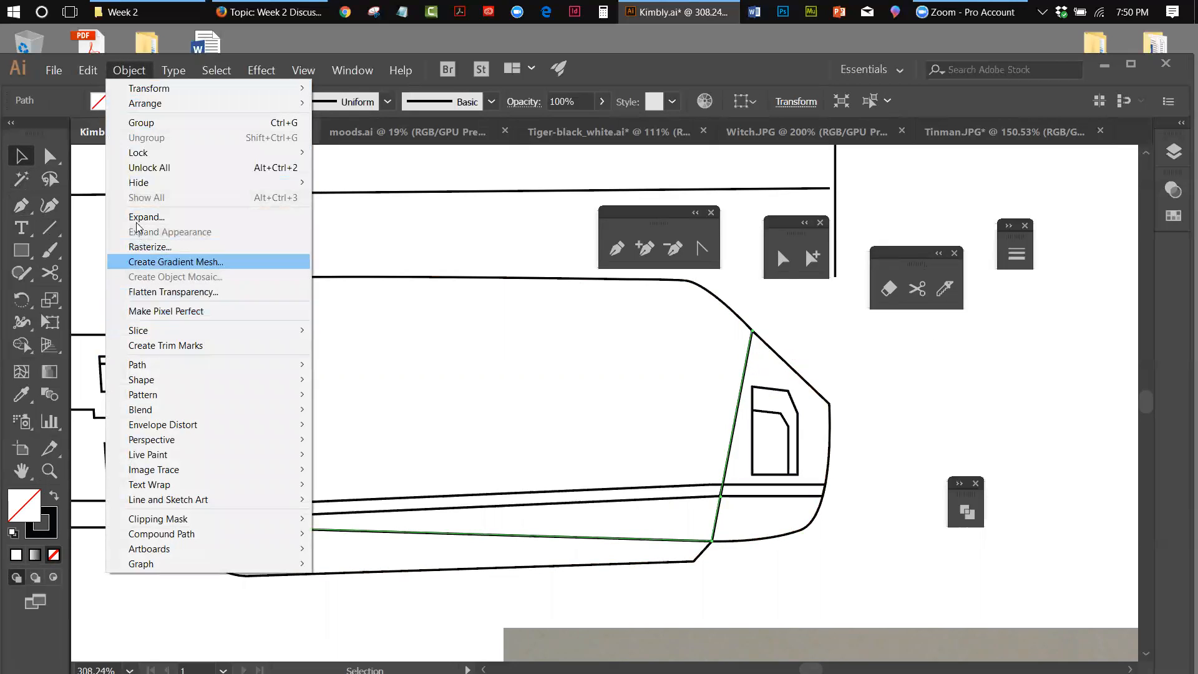
click(321, 153)
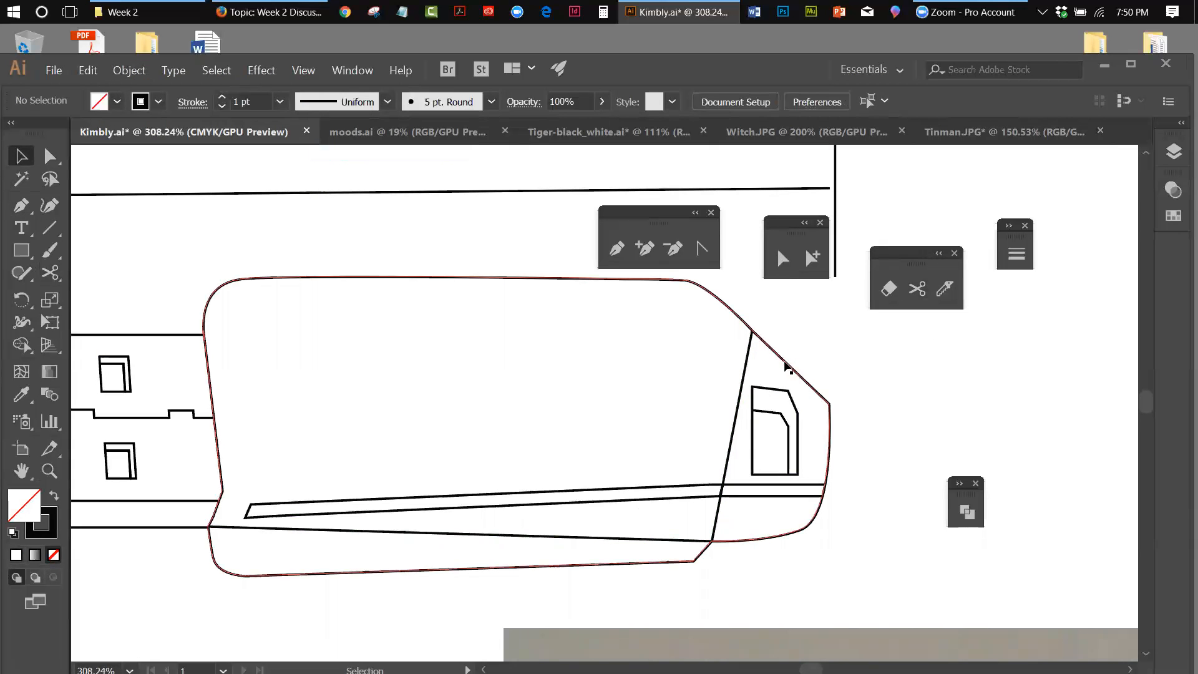
Cut the body outline with the Scissors where it meets the top of the end-cap seam, and select the severed end-cap portion.
click(796, 370)
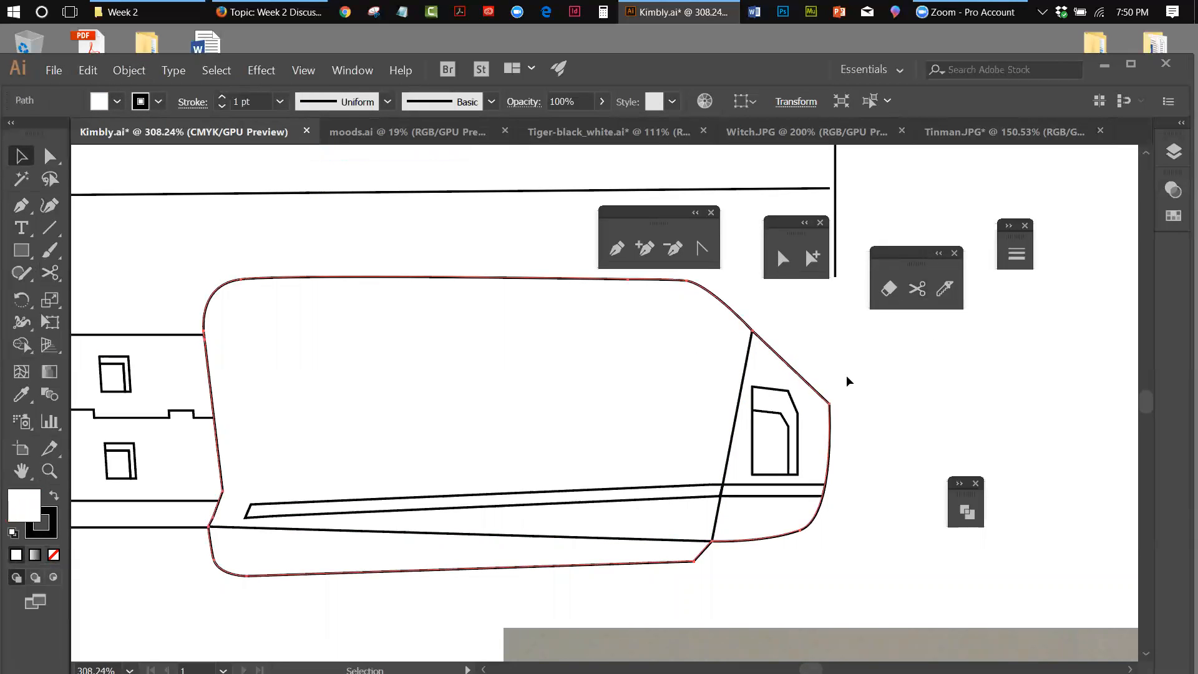
click(918, 289)
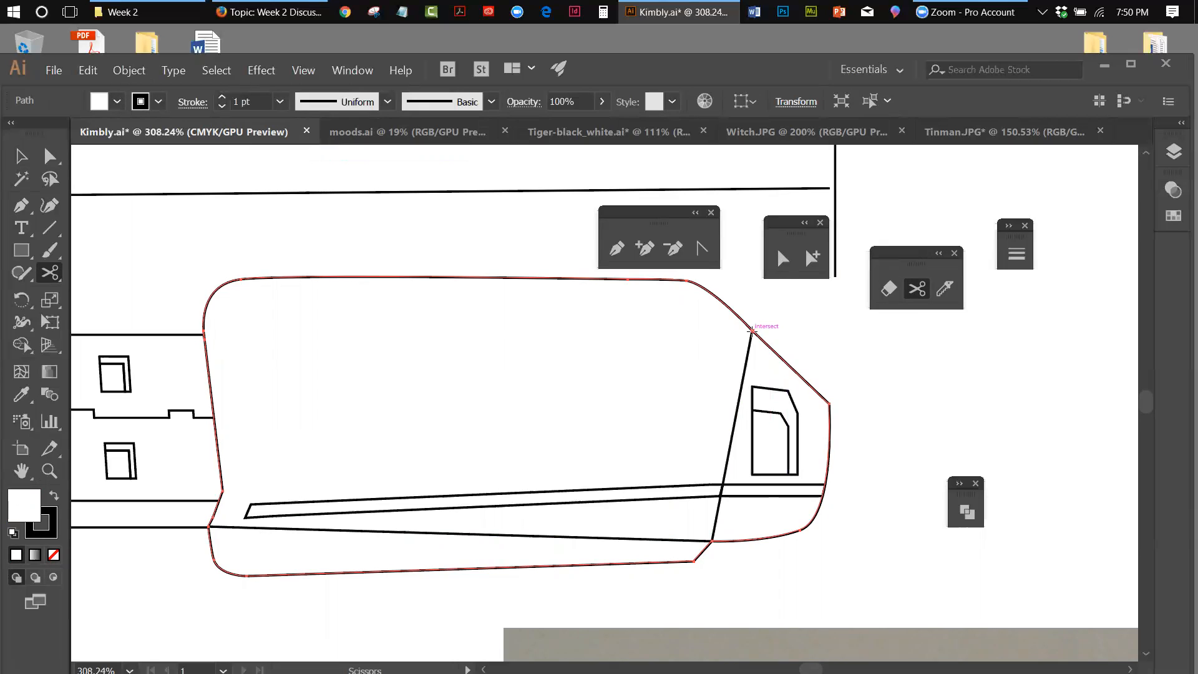
click(753, 331)
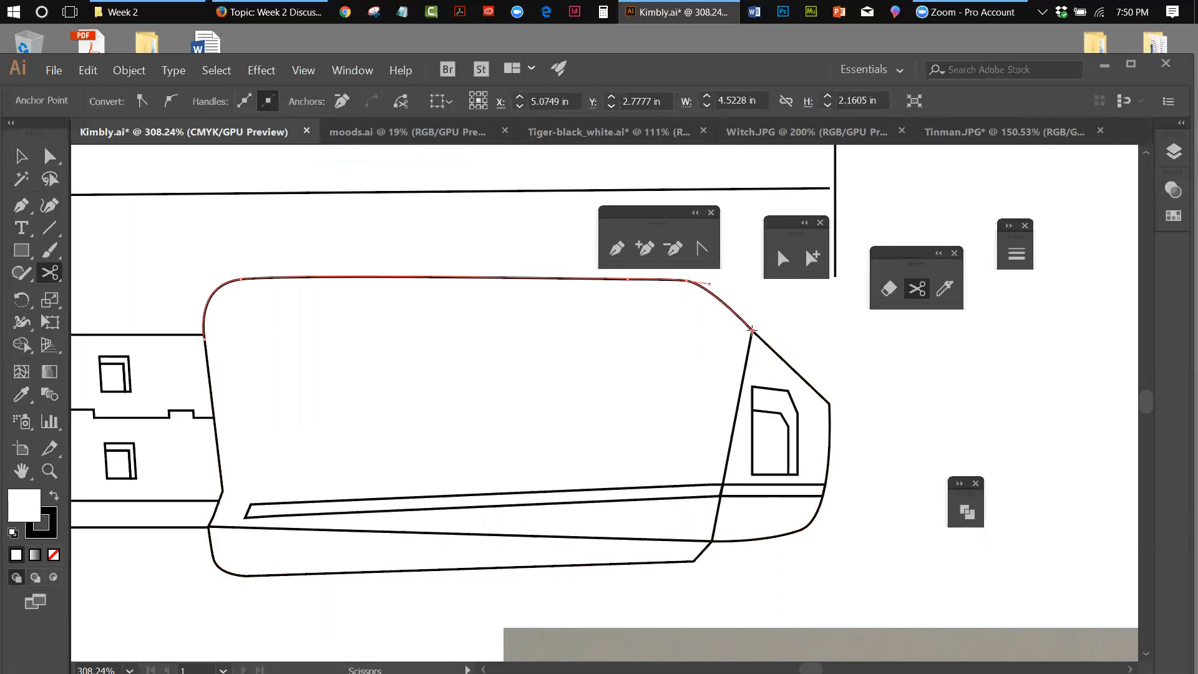
click(16, 155)
click(812, 347)
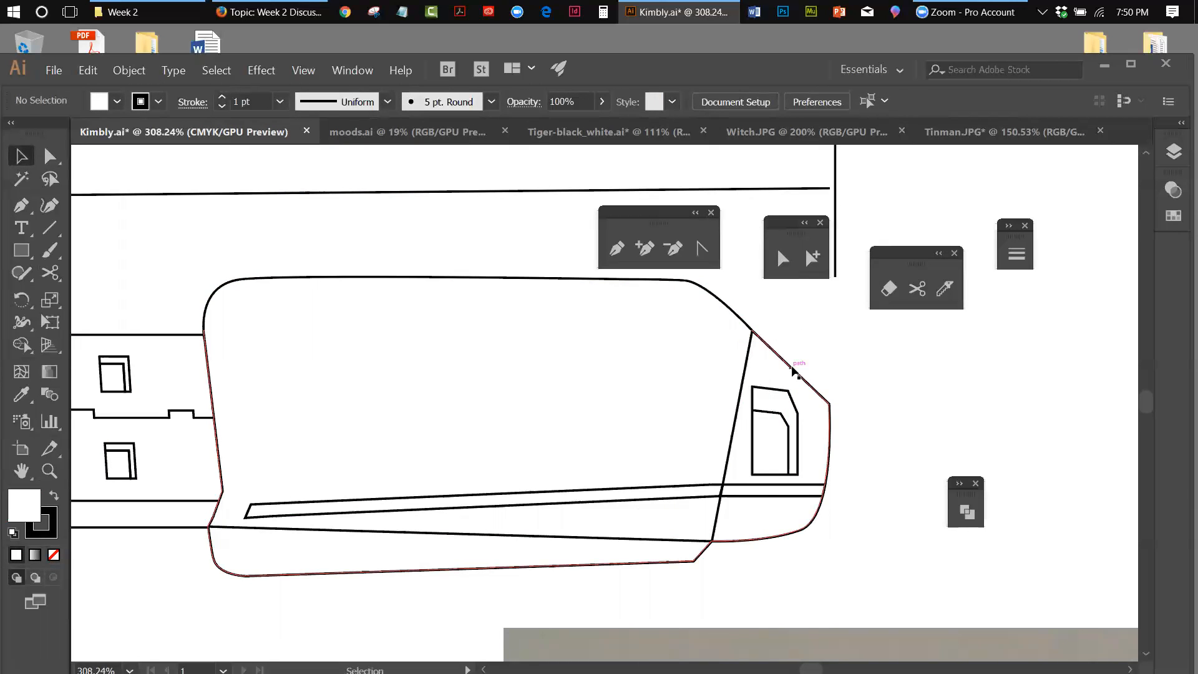
click(792, 368)
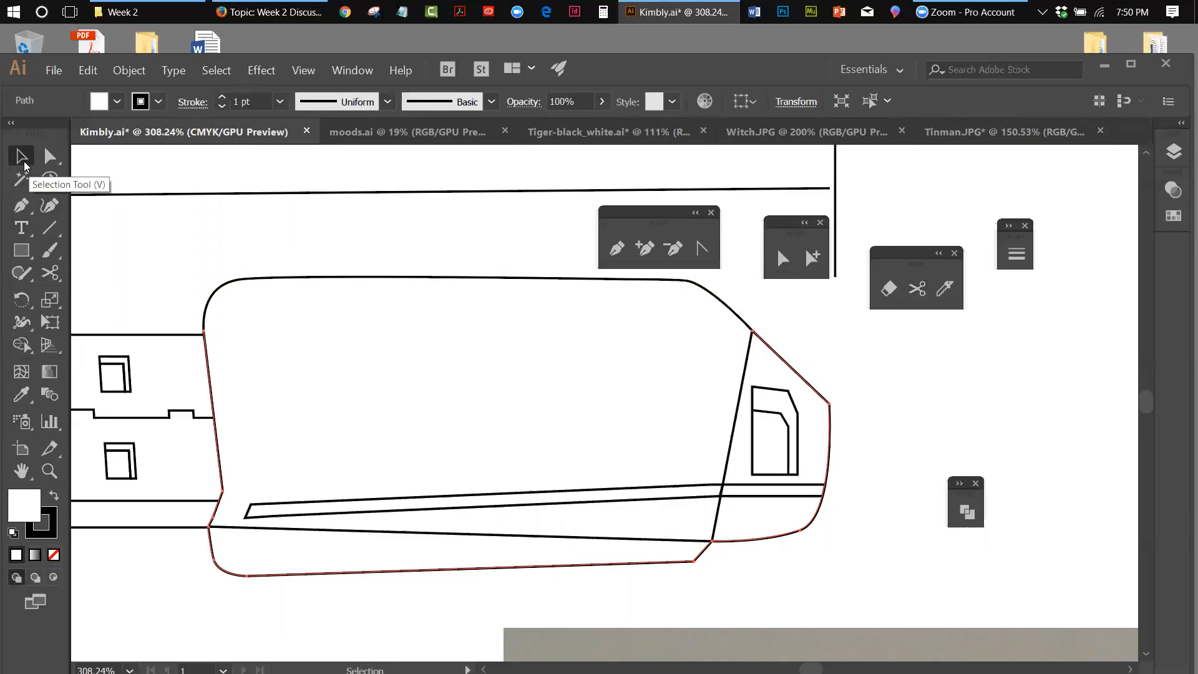
click(783, 258)
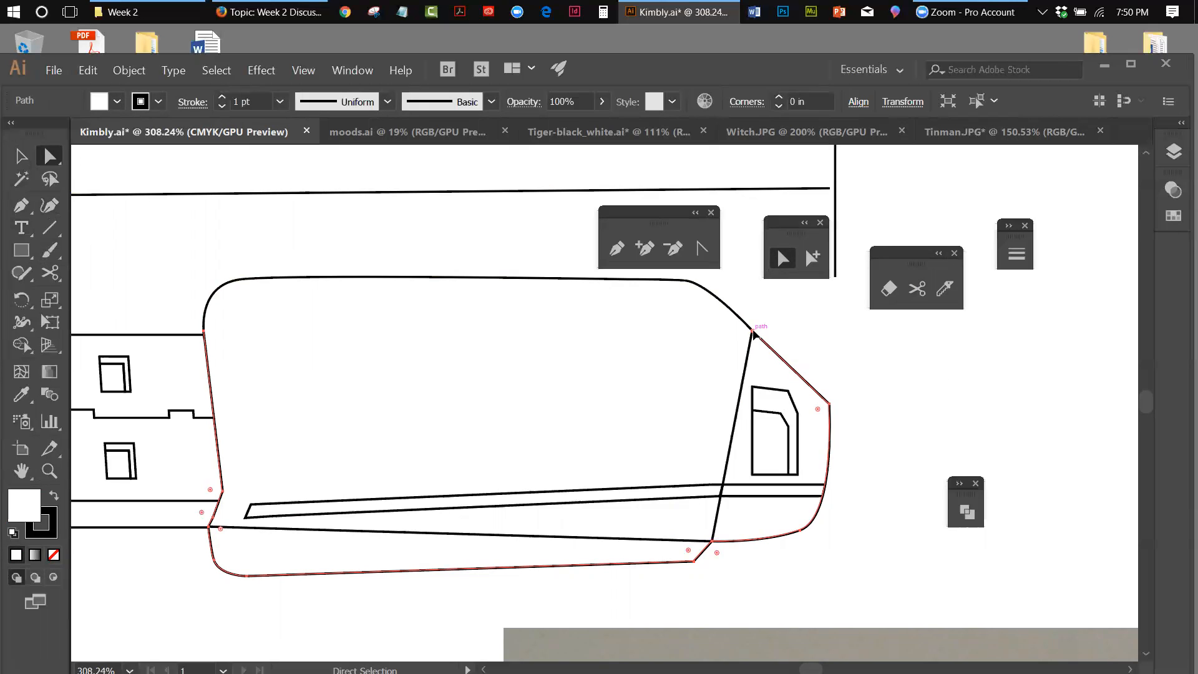
drag(755, 335, 759, 328)
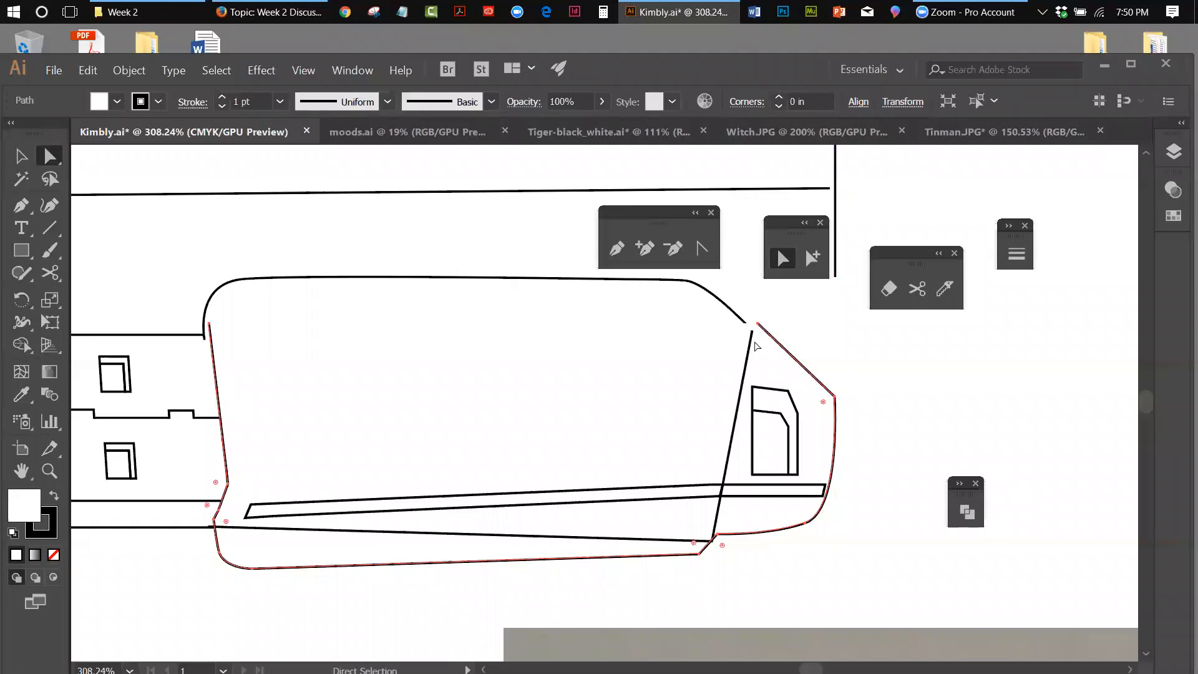
key(ctrl+z)
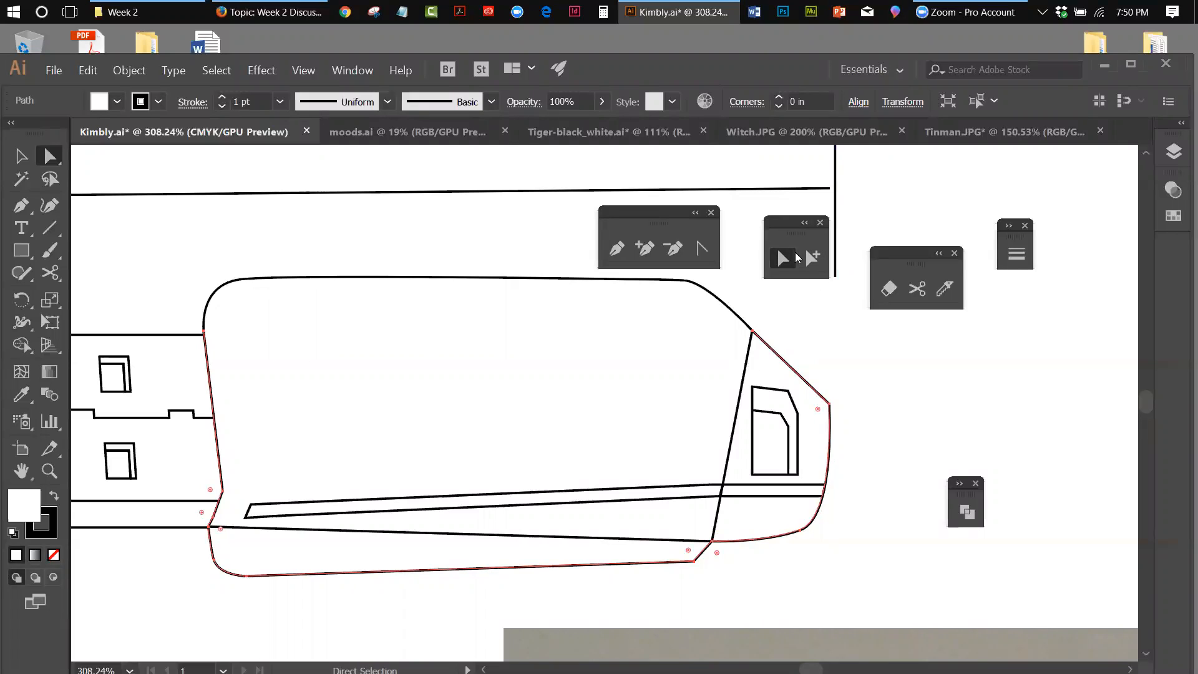
Pull the cut endpoint of the end-cap outline up and away from the seam's top corner.
click(795, 343)
click(784, 360)
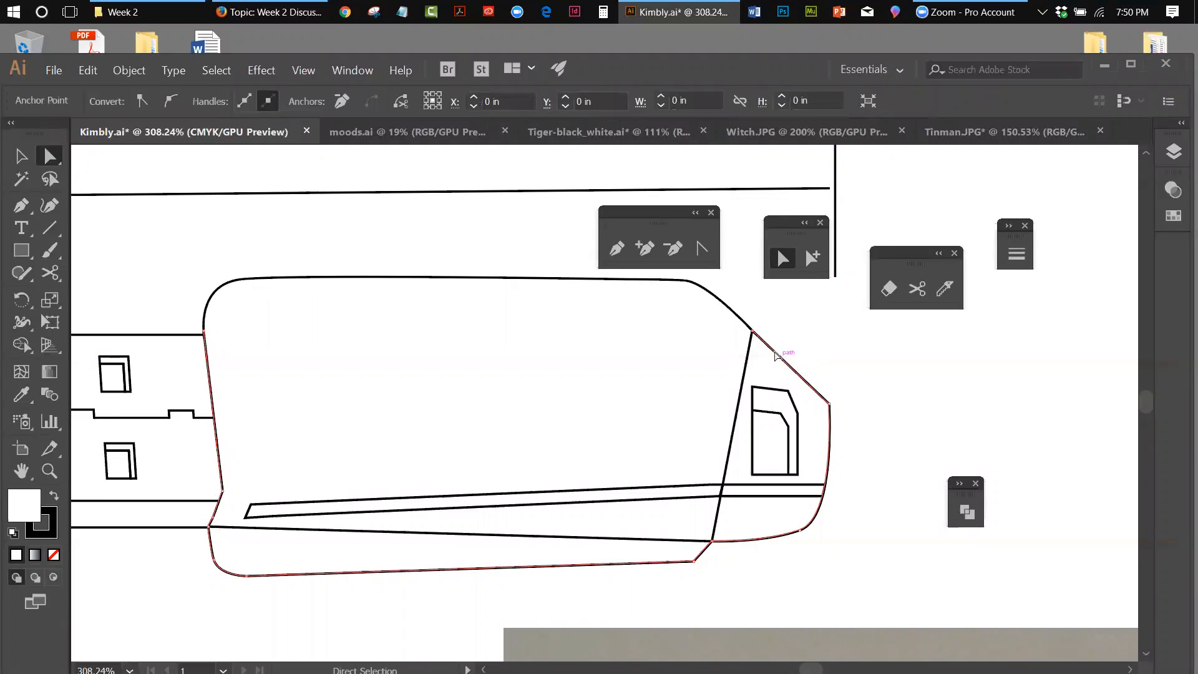
click(753, 332)
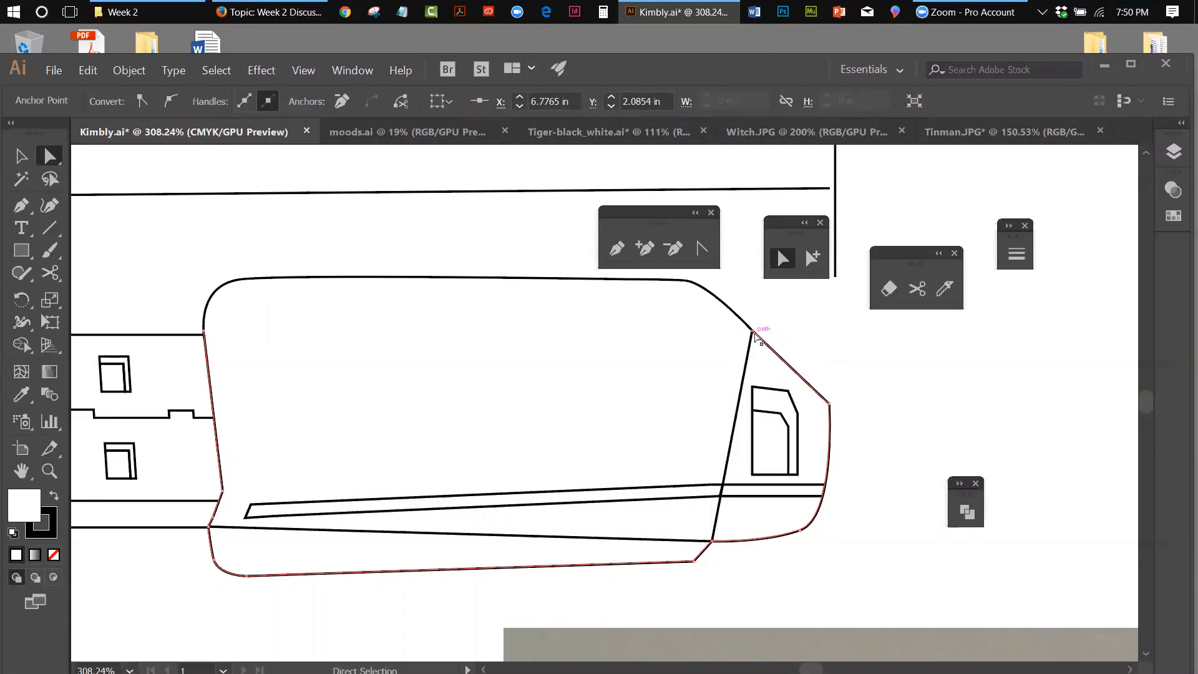
drag(753, 332, 774, 325)
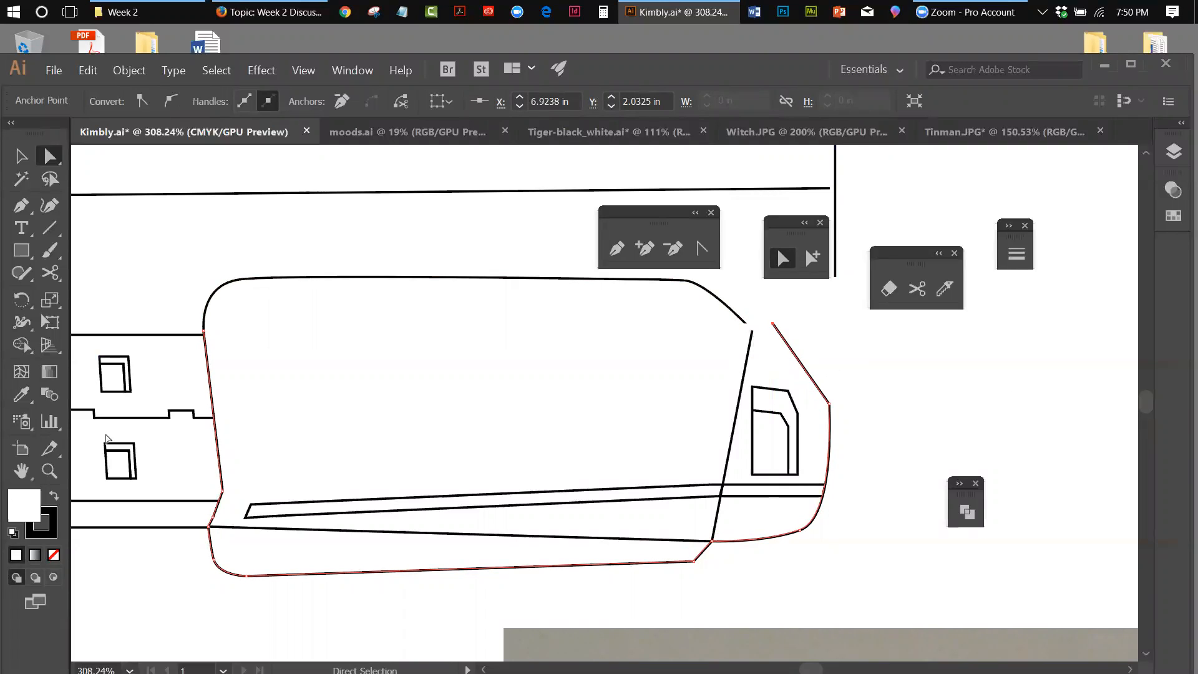
Try to connect the cut end of the upper body outline to the top of the seam with the Pen tool.
click(49, 470)
click(755, 323)
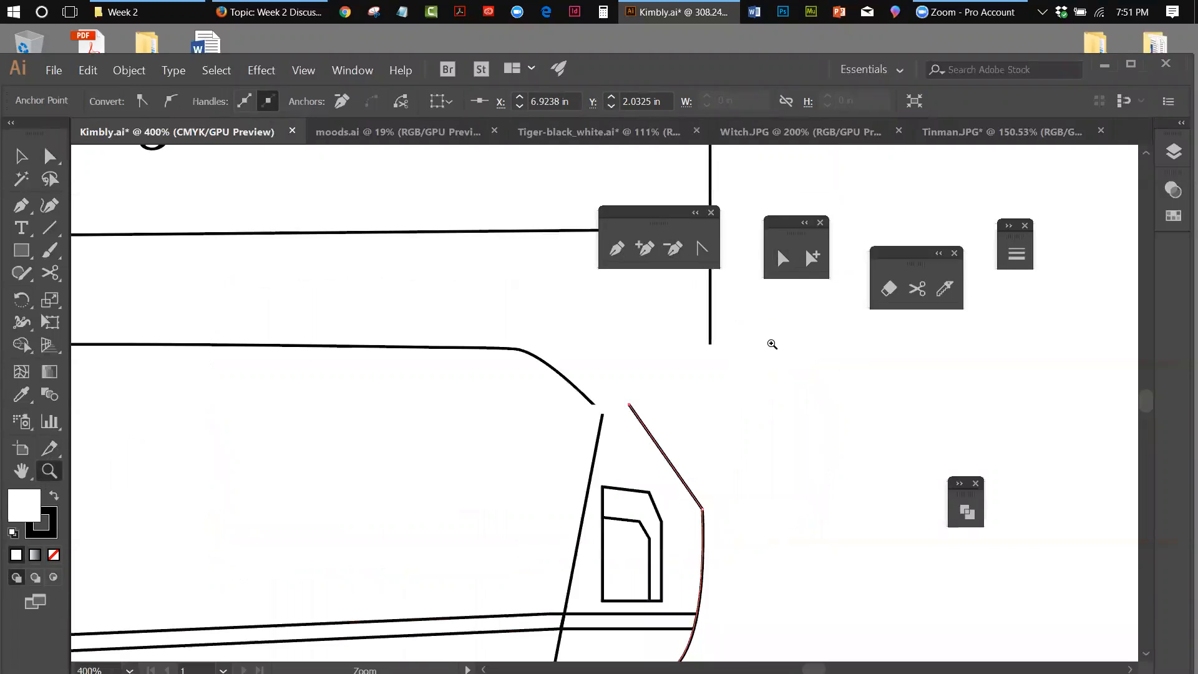
click(610, 445)
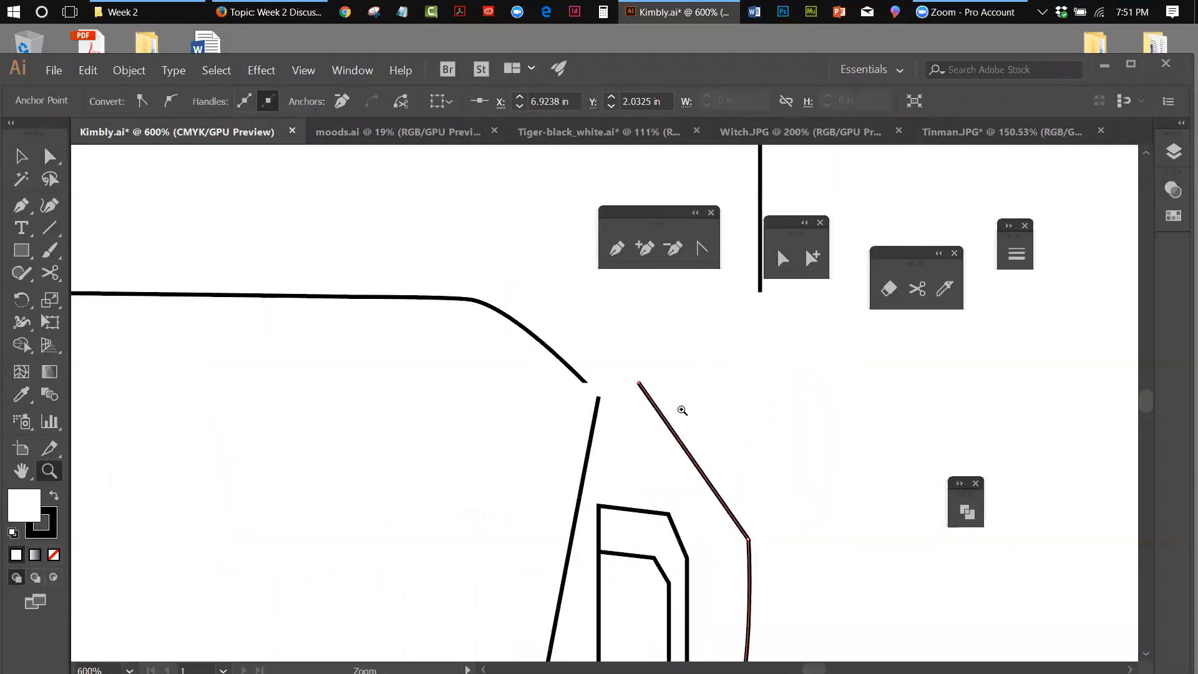
click(617, 249)
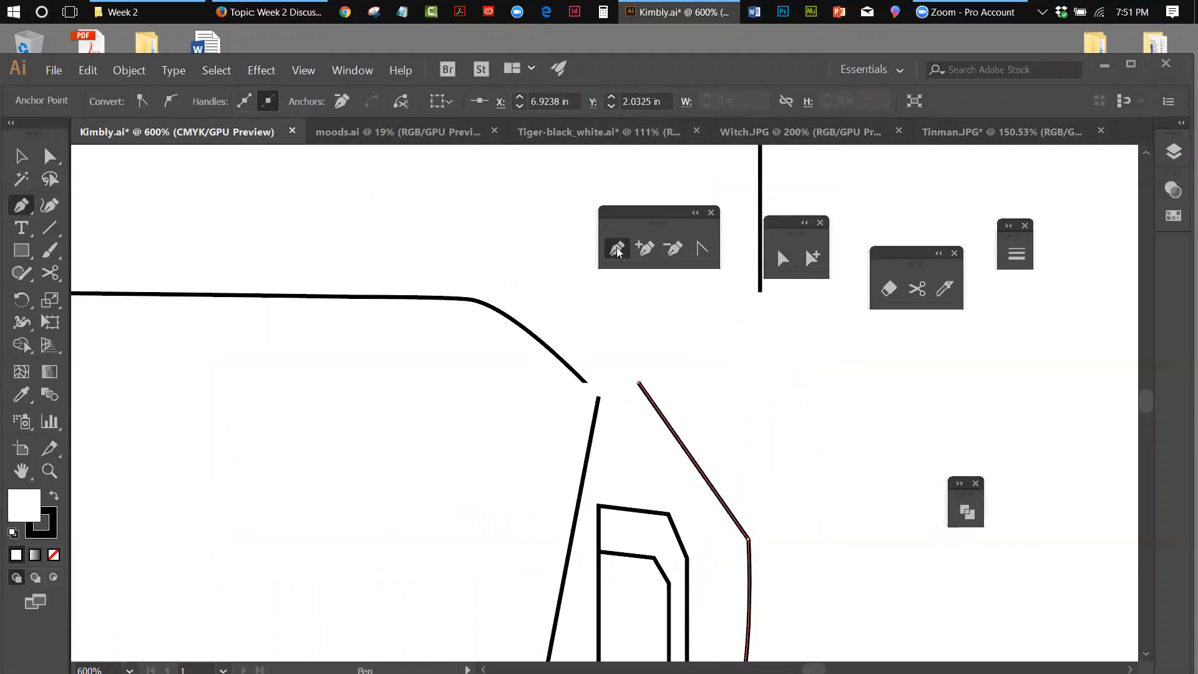
click(597, 398)
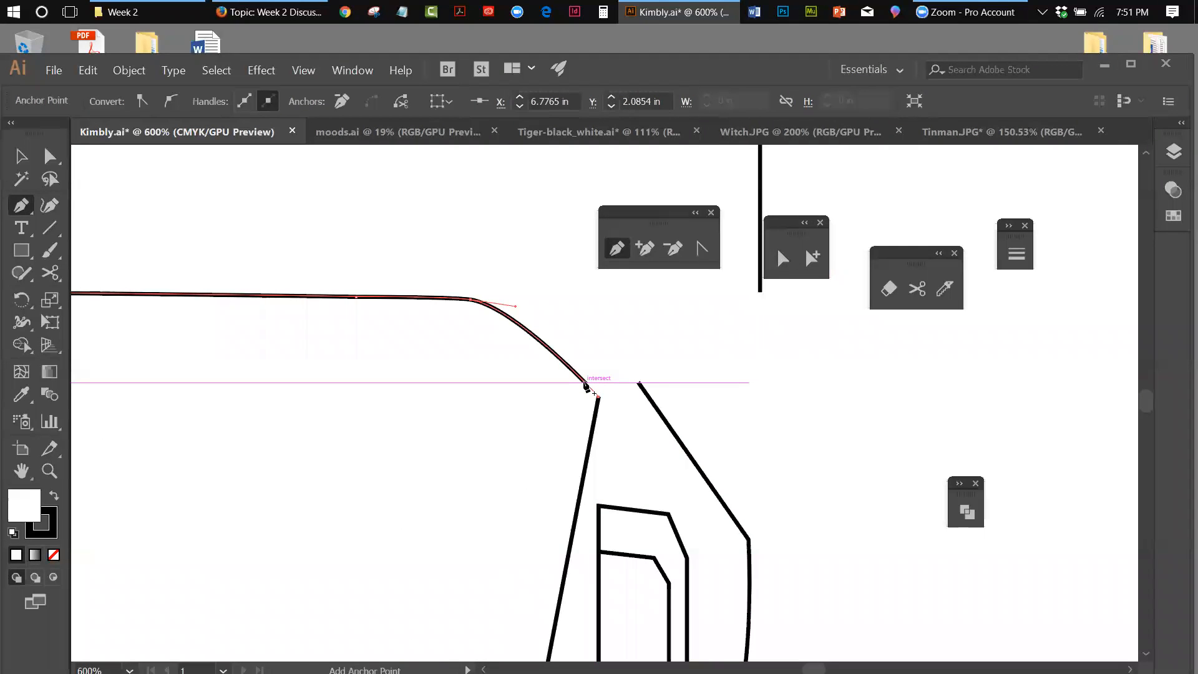
click(596, 395)
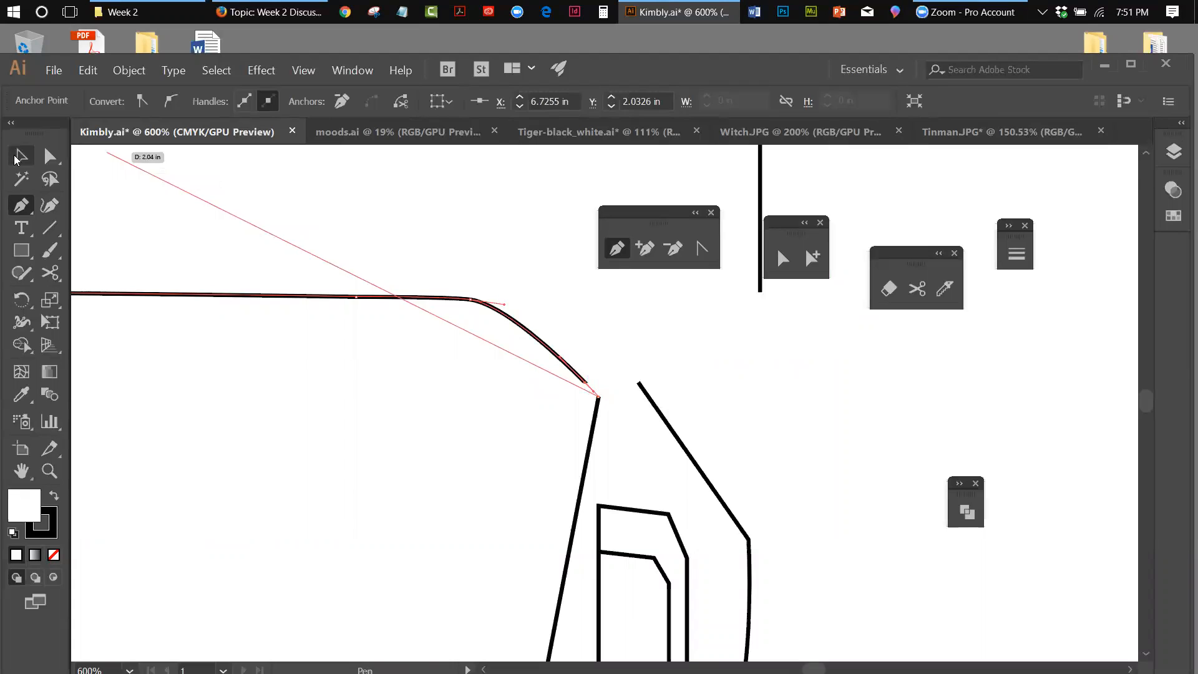
Unlock all objects so that the end-cap seam path is editable again.
click(18, 157)
click(637, 322)
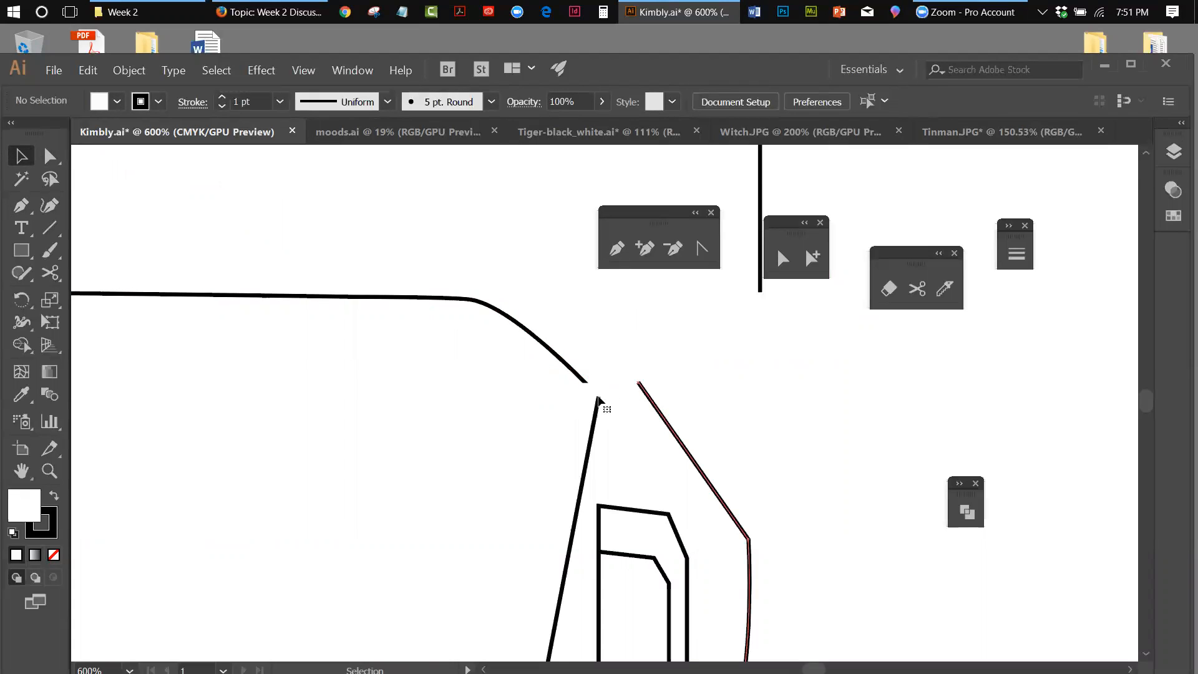
click(598, 400)
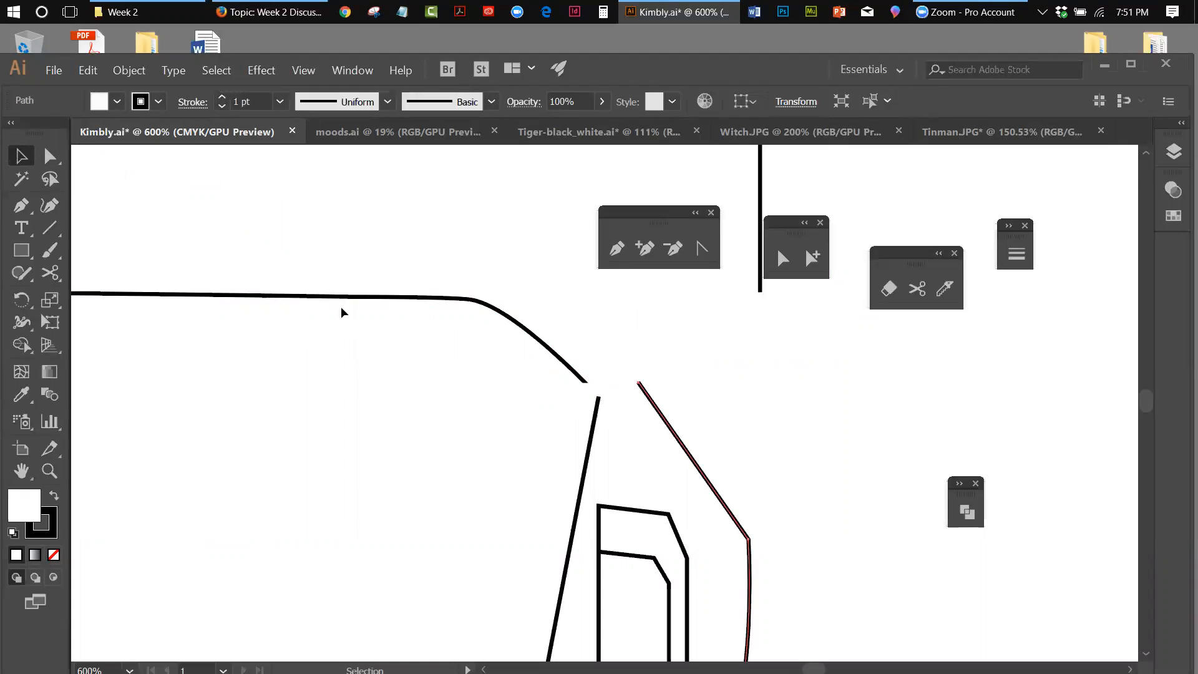
click(139, 71)
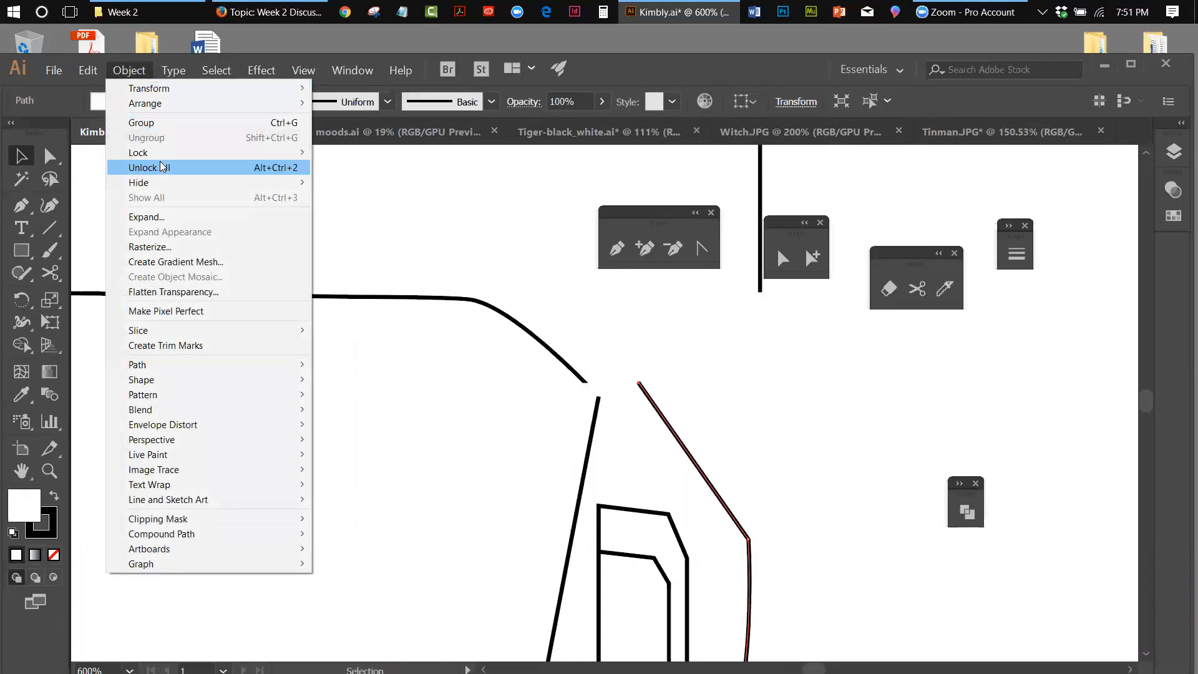
click(291, 173)
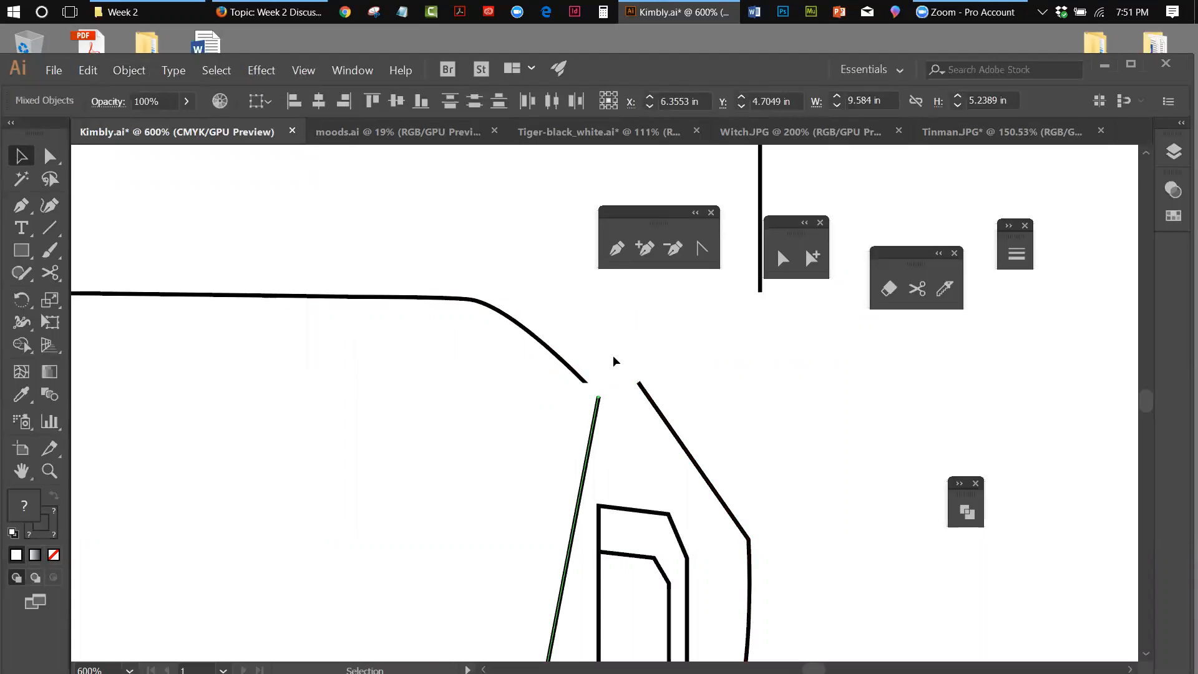
Extend the seam path from its top anchor to the cut end of the upper body outline with the Pen tool.
click(624, 247)
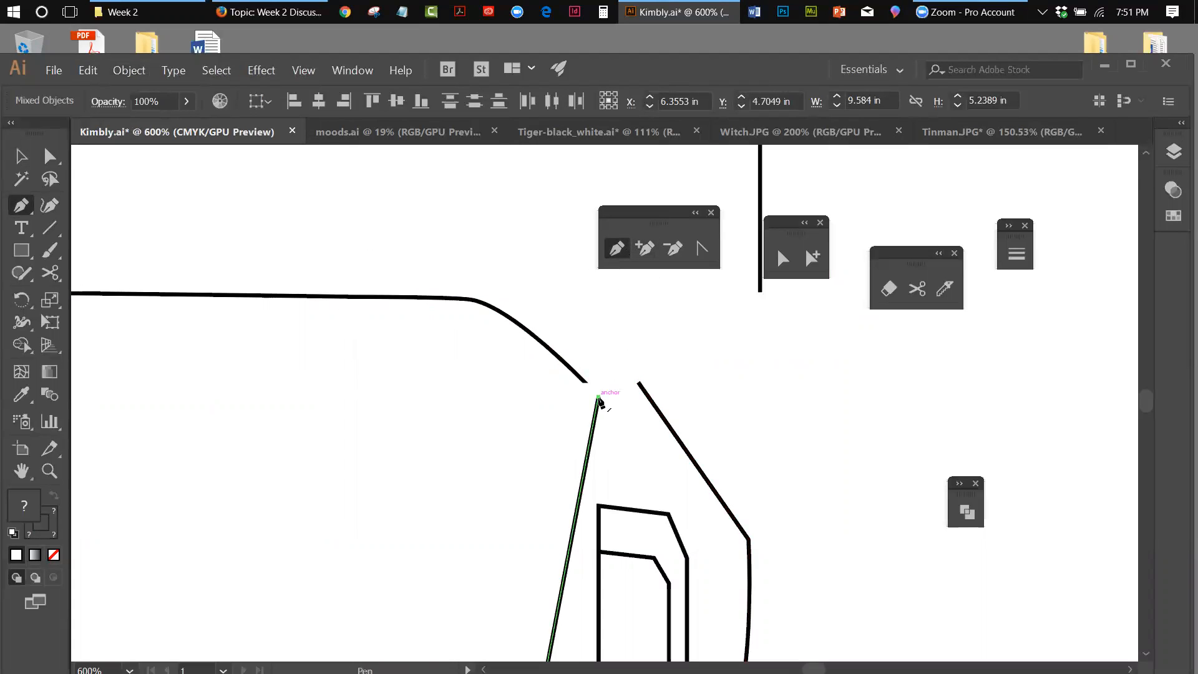
click(597, 399)
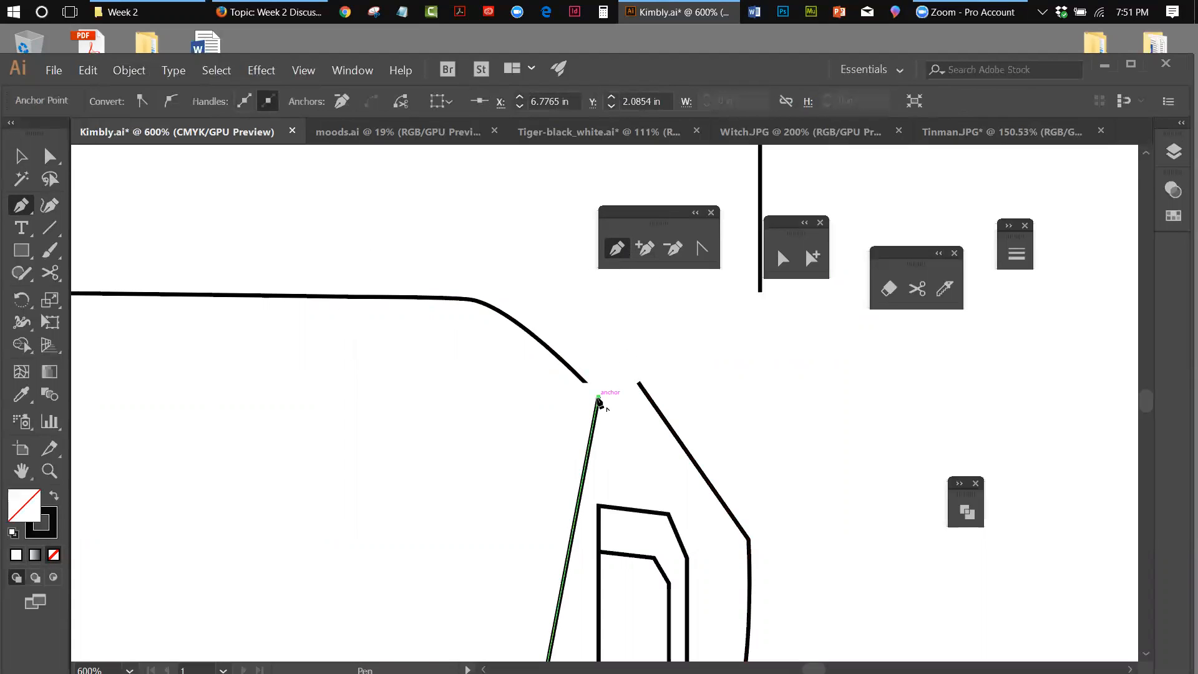
click(585, 383)
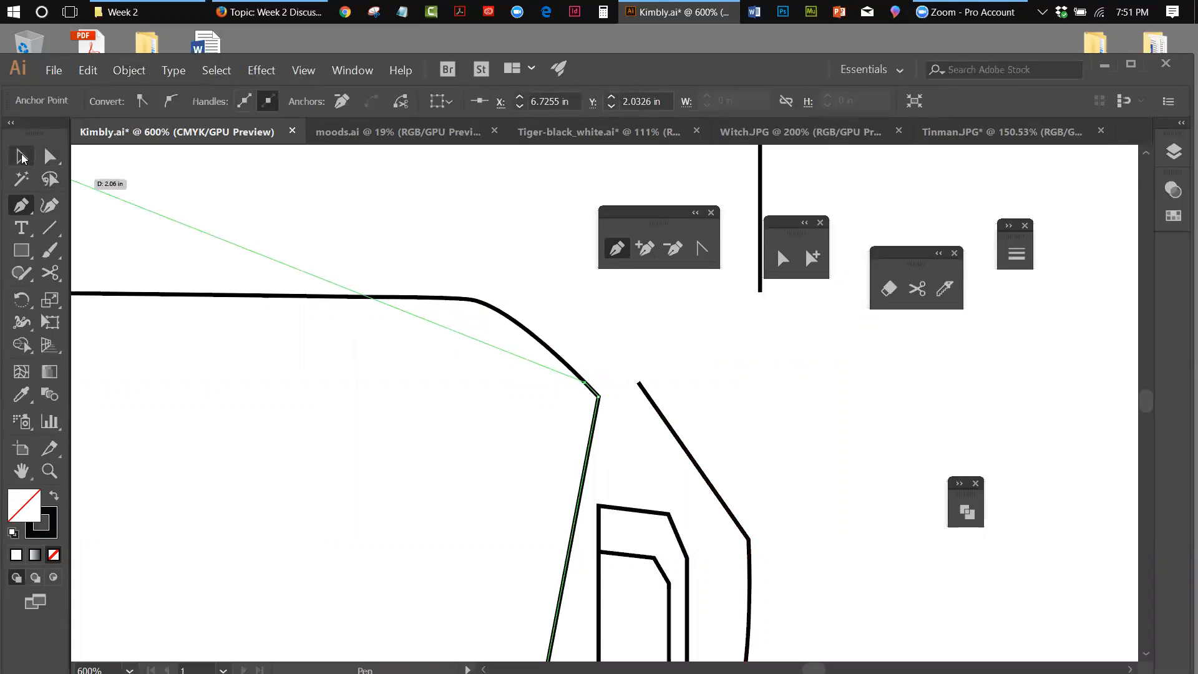
click(21, 157)
click(813, 379)
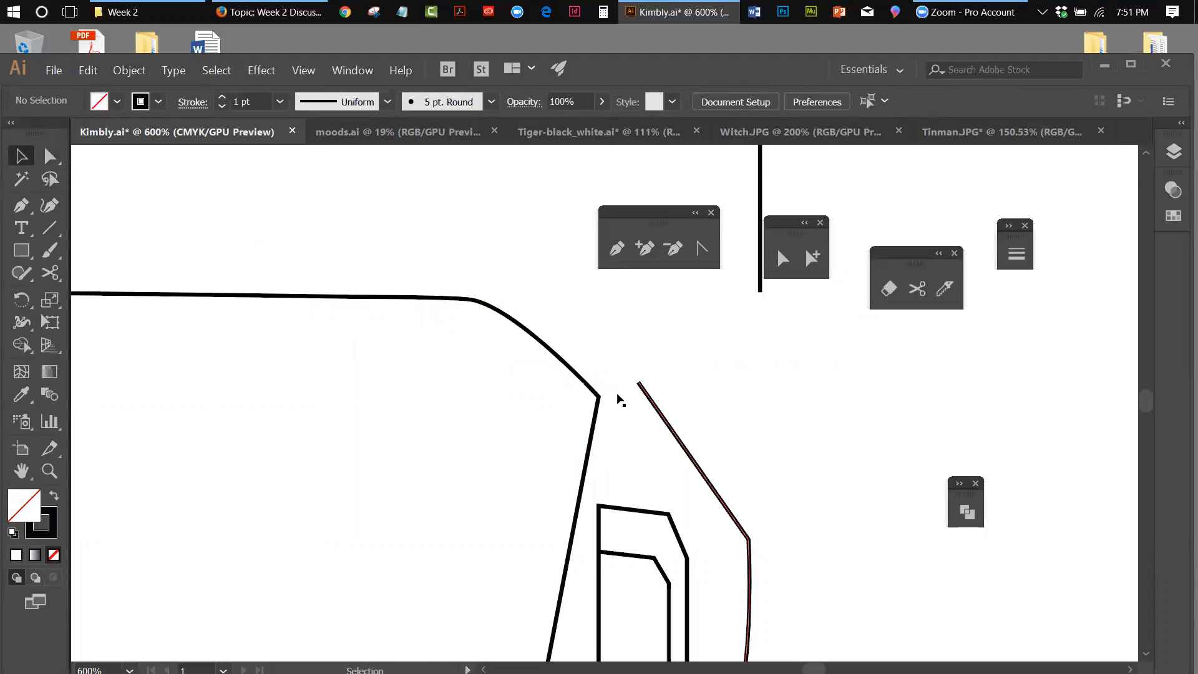
Move the floating pen tool set off the drawing to just above the Eraser, Scissors and Knife set.
click(294, 73)
click(350, 221)
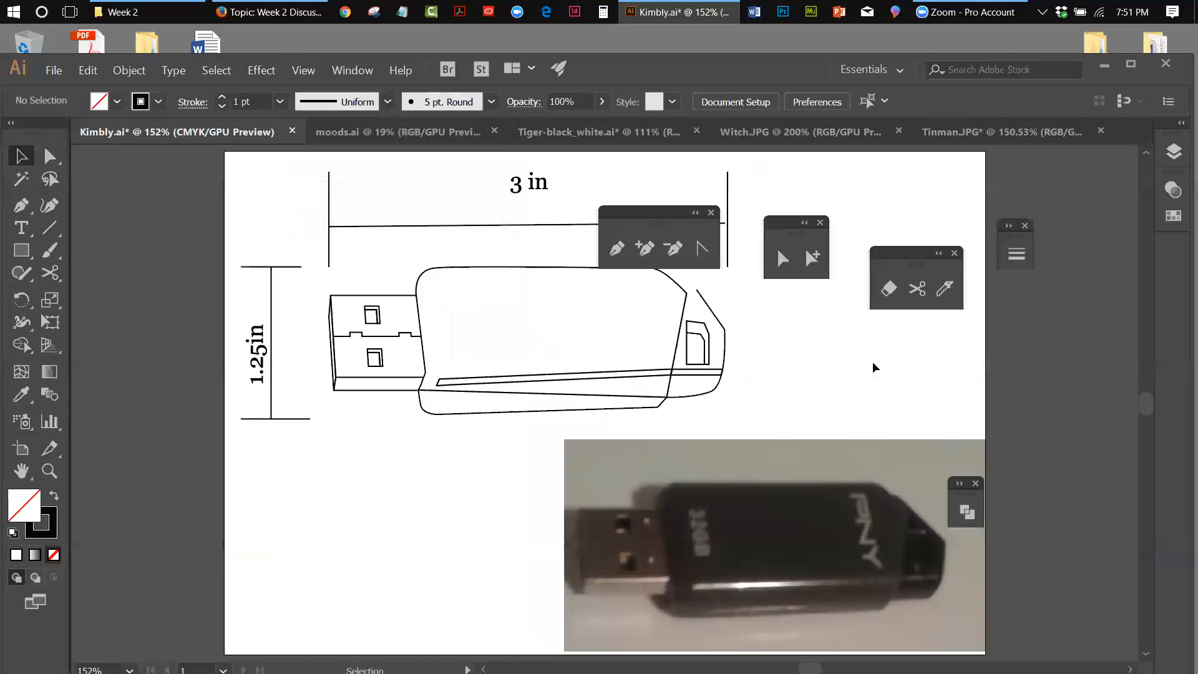
mouse_move(641, 215)
mouse_down()
mouse_move(709, 183)
mouse_move(878, 196)
mouse_up()
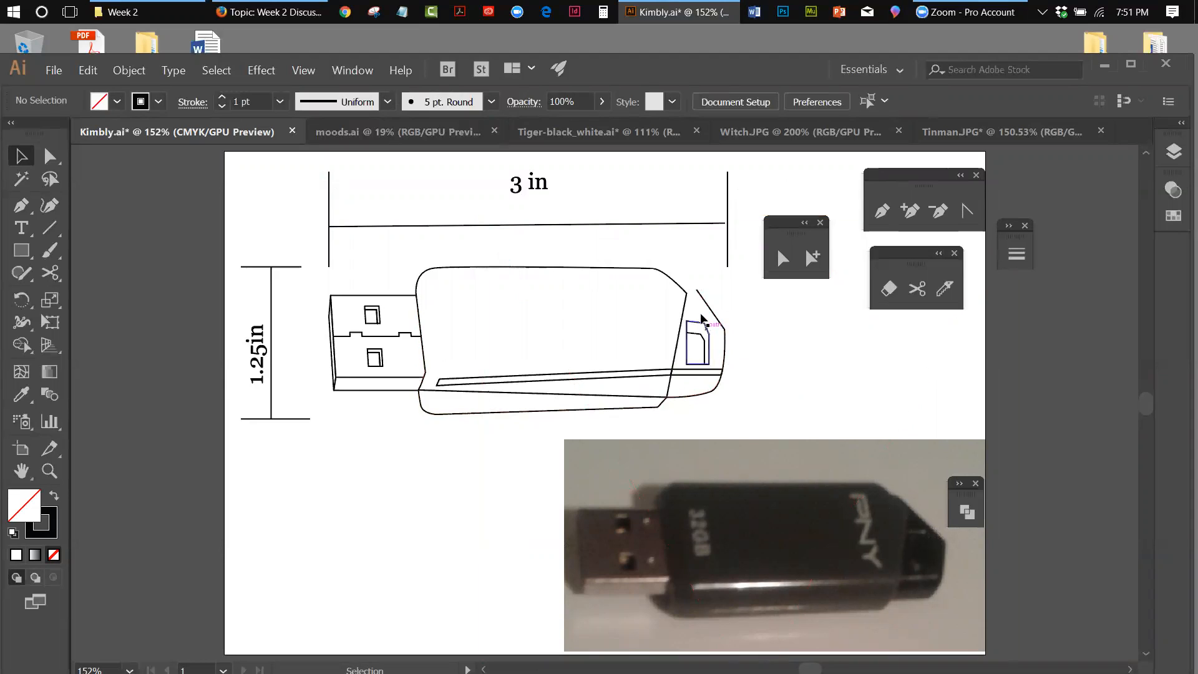
Move the loose top endpoint of the end-cap outline back toward the upper body outline, just above the seam's corner.
click(56, 471)
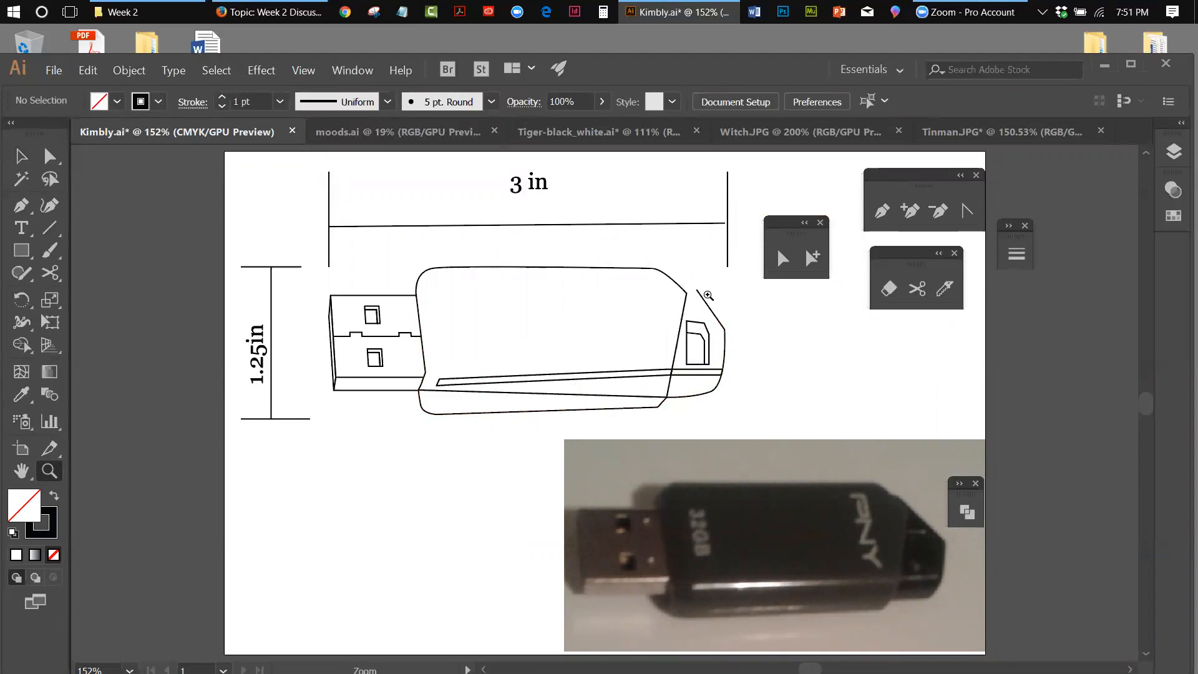
click(22, 159)
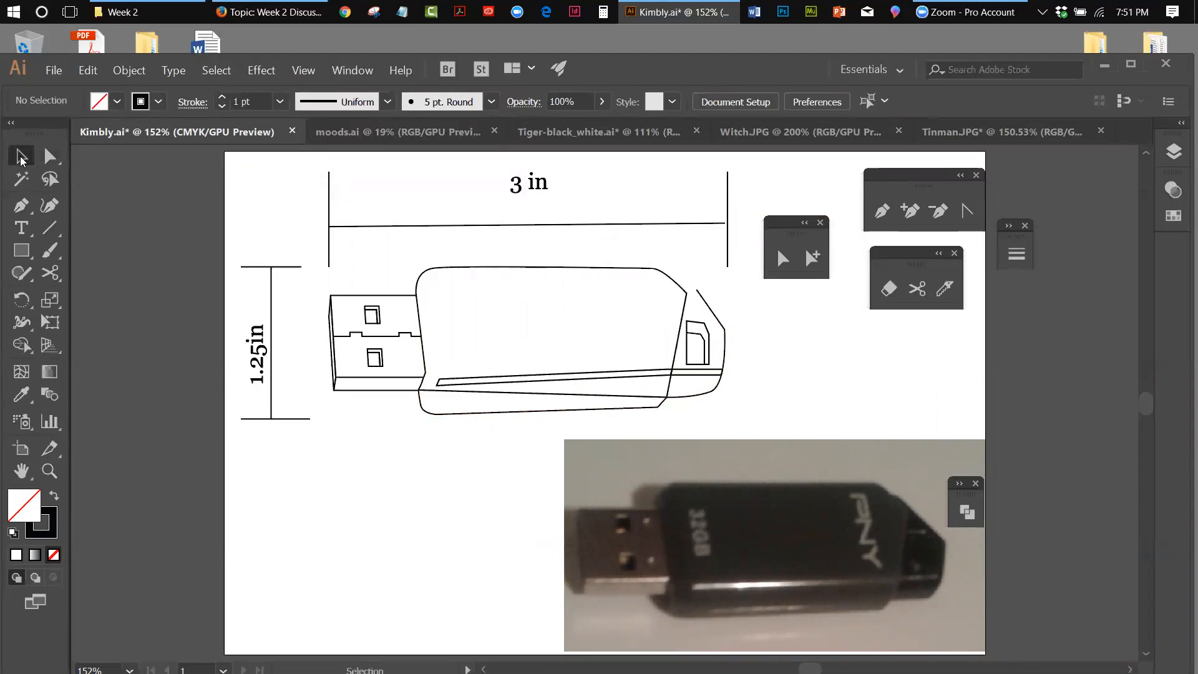
click(784, 259)
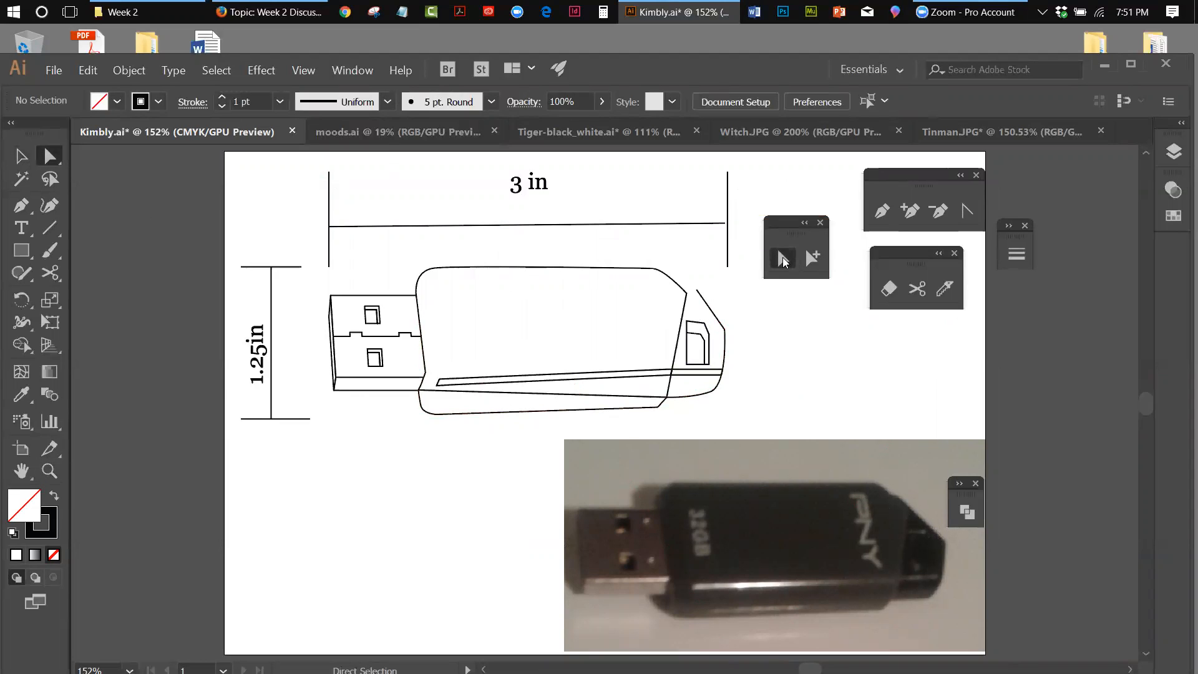
click(696, 292)
mouse_move(696, 292)
mouse_down()
mouse_move(698, 315)
mouse_move(682, 284)
mouse_up()
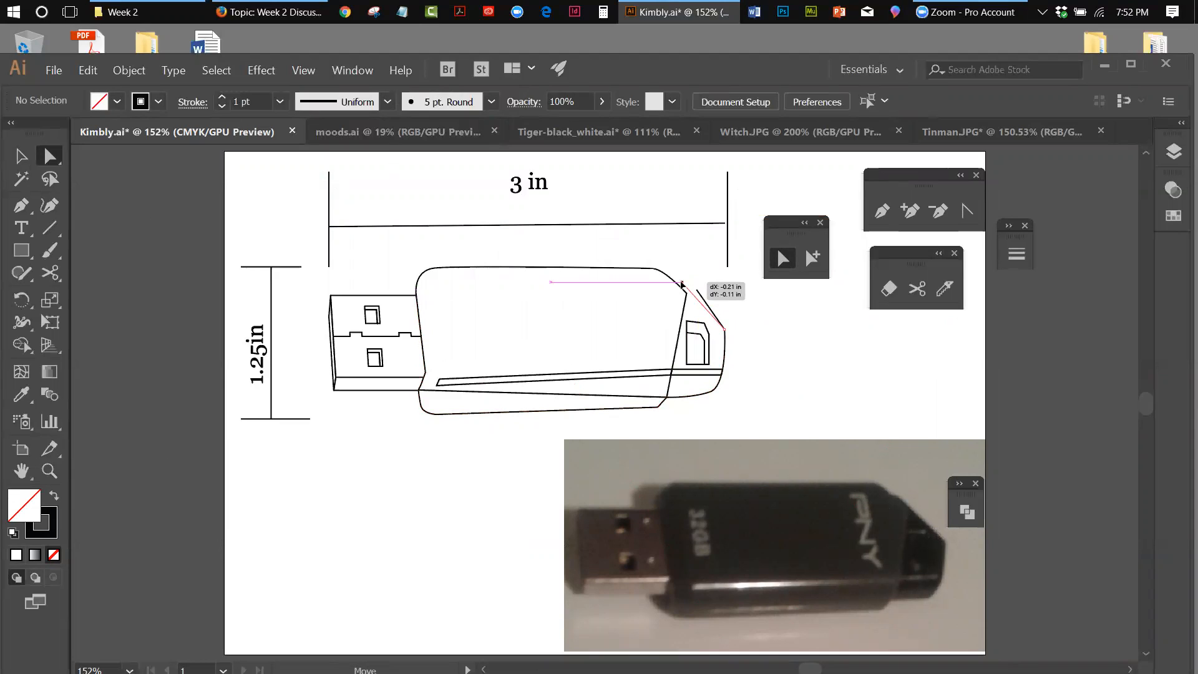
drag(683, 284, 683, 284)
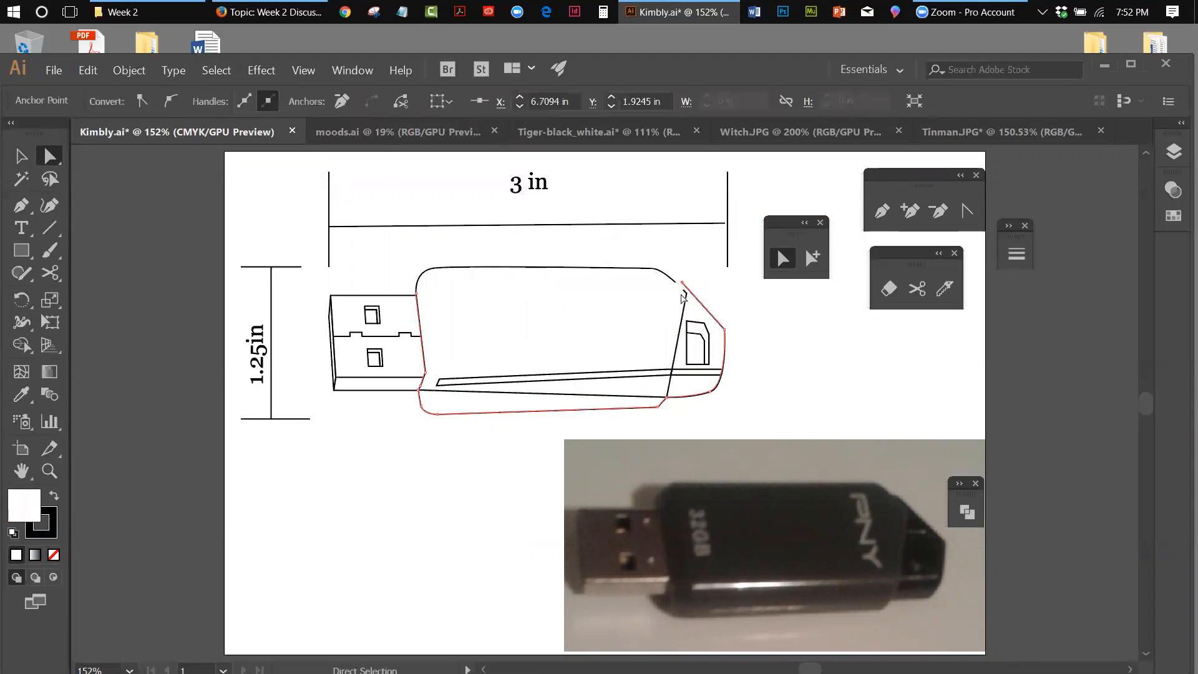
Connect the end-cap outline's loose top endpoint to the cut end of the upper body outline with the Pen tool.
click(20, 158)
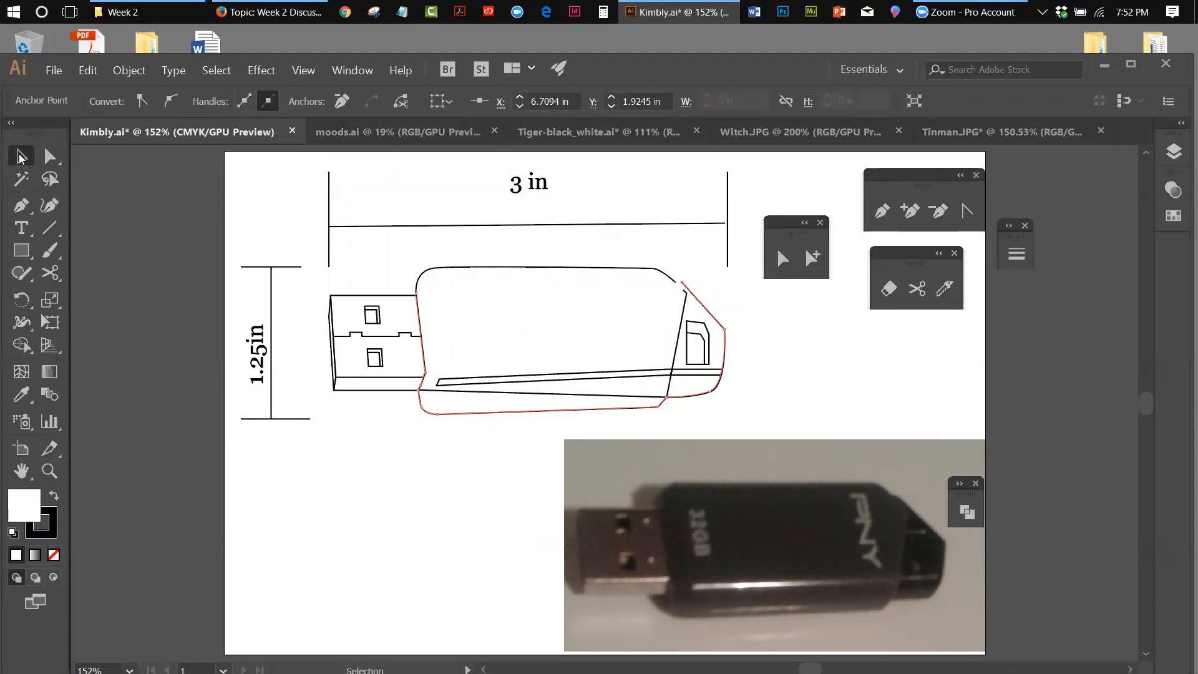
click(686, 302)
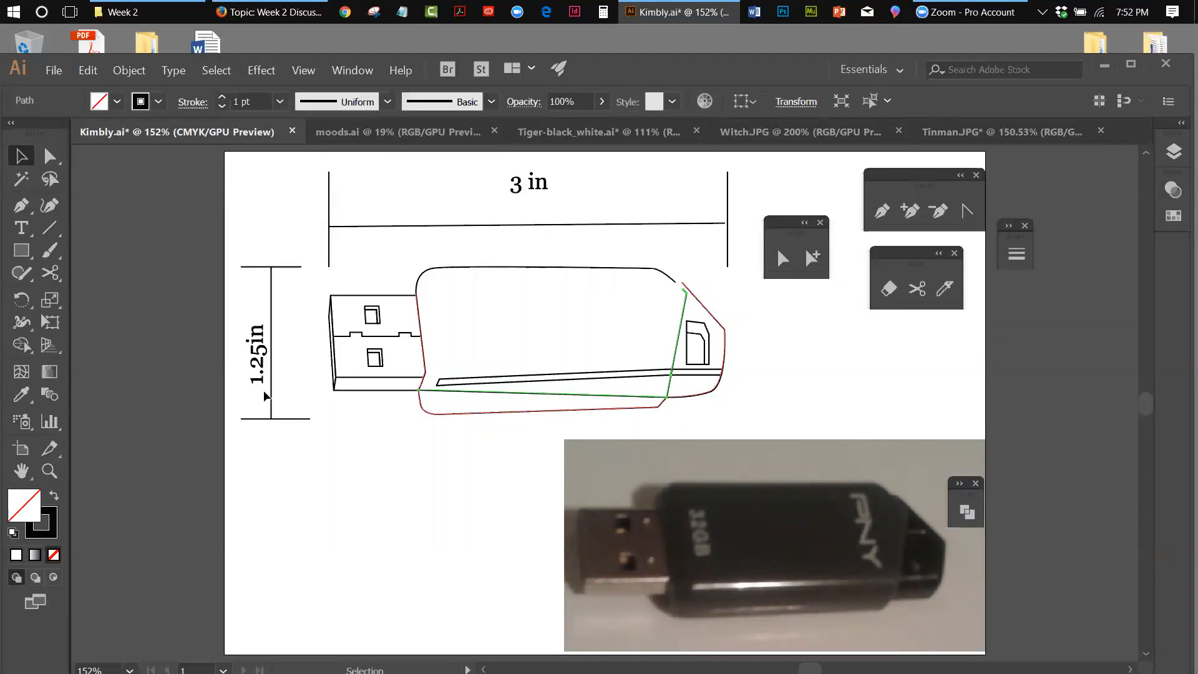
click(49, 473)
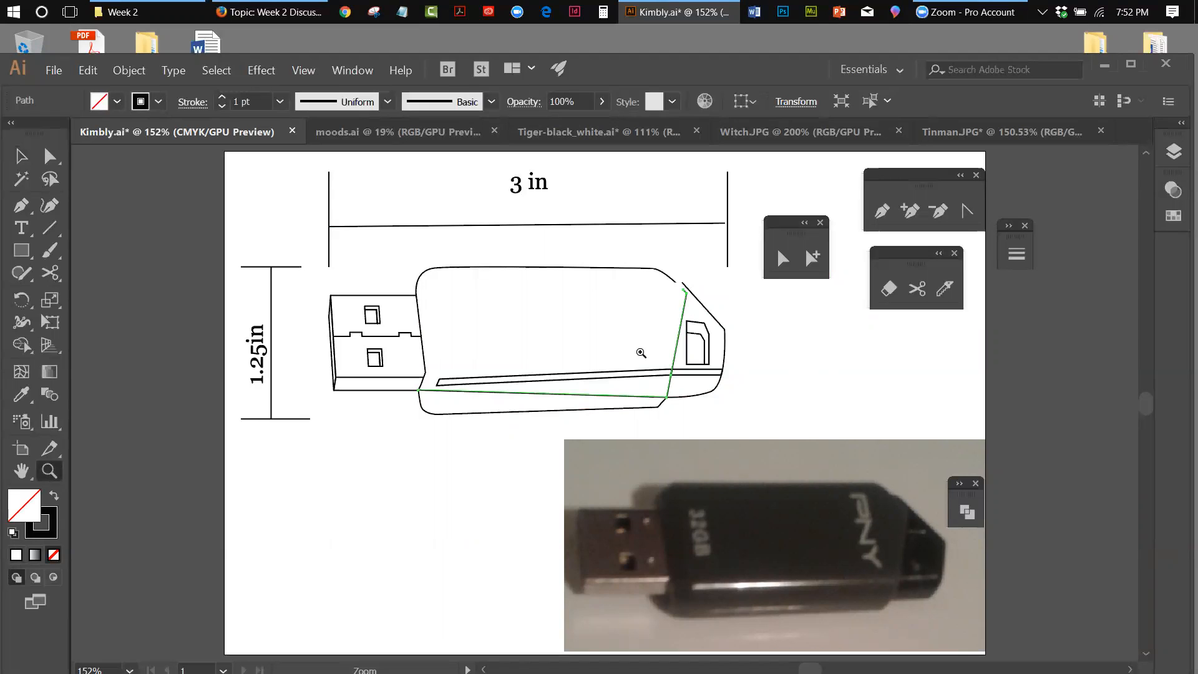
click(683, 298)
click(612, 407)
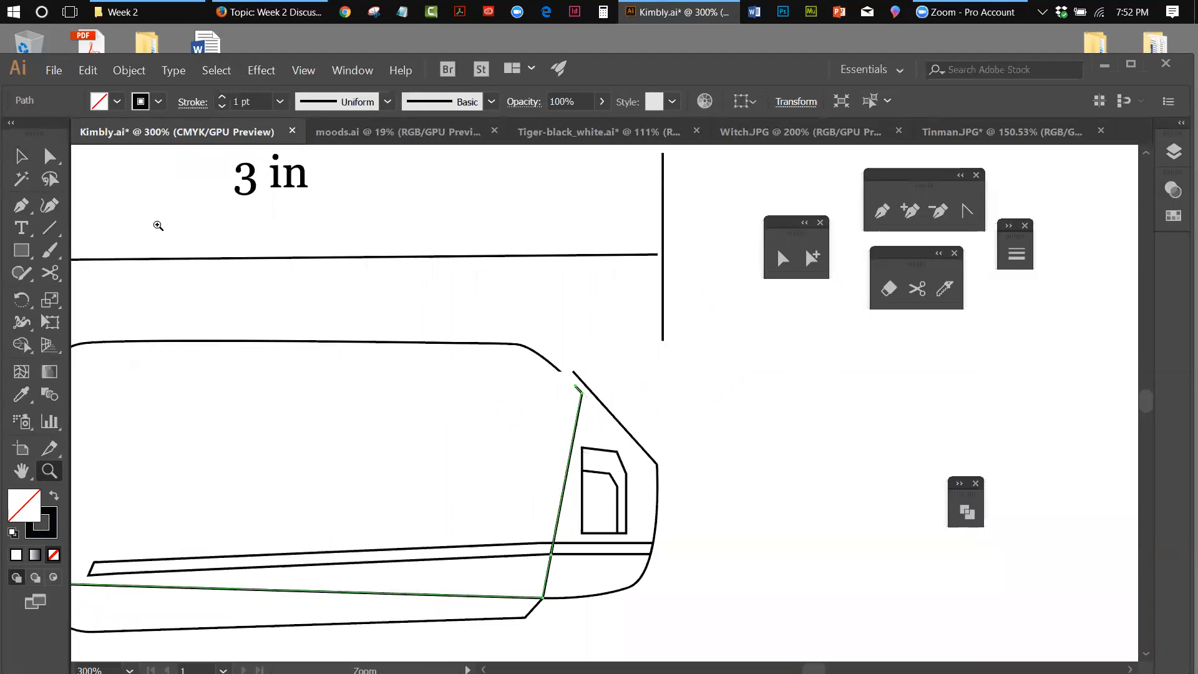
click(21, 156)
click(636, 448)
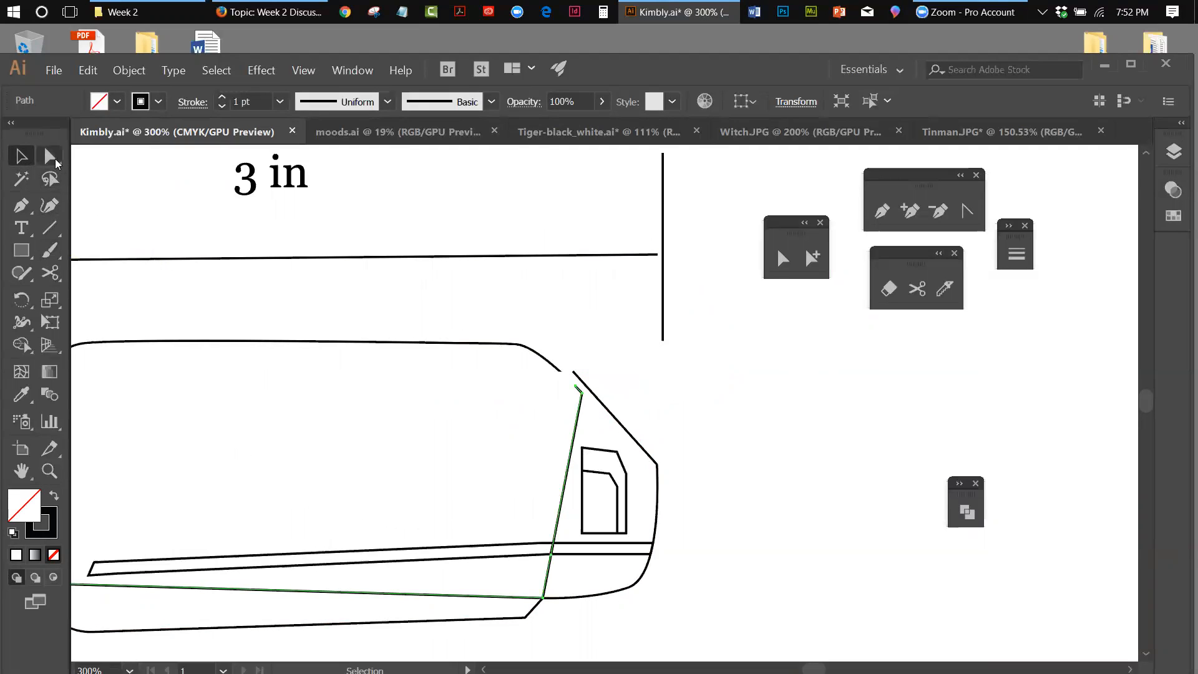
click(882, 216)
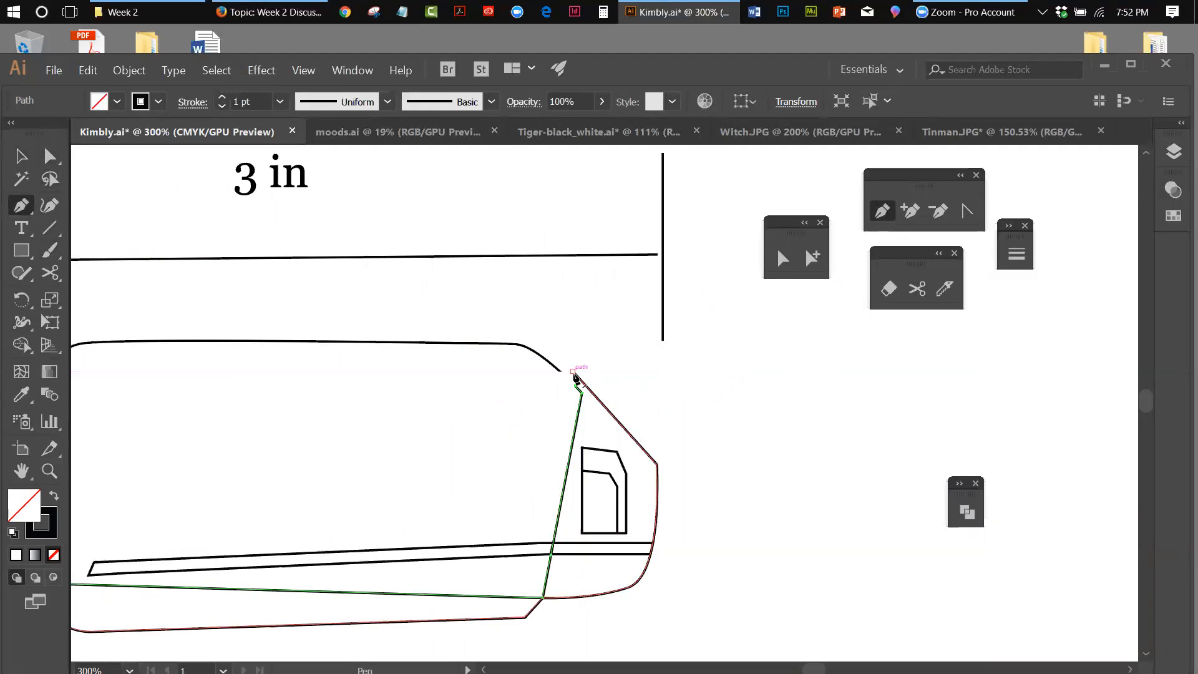
mouse_move(574, 376)
mouse_down()
mouse_move(562, 374)
mouse_move(582, 394)
mouse_up()
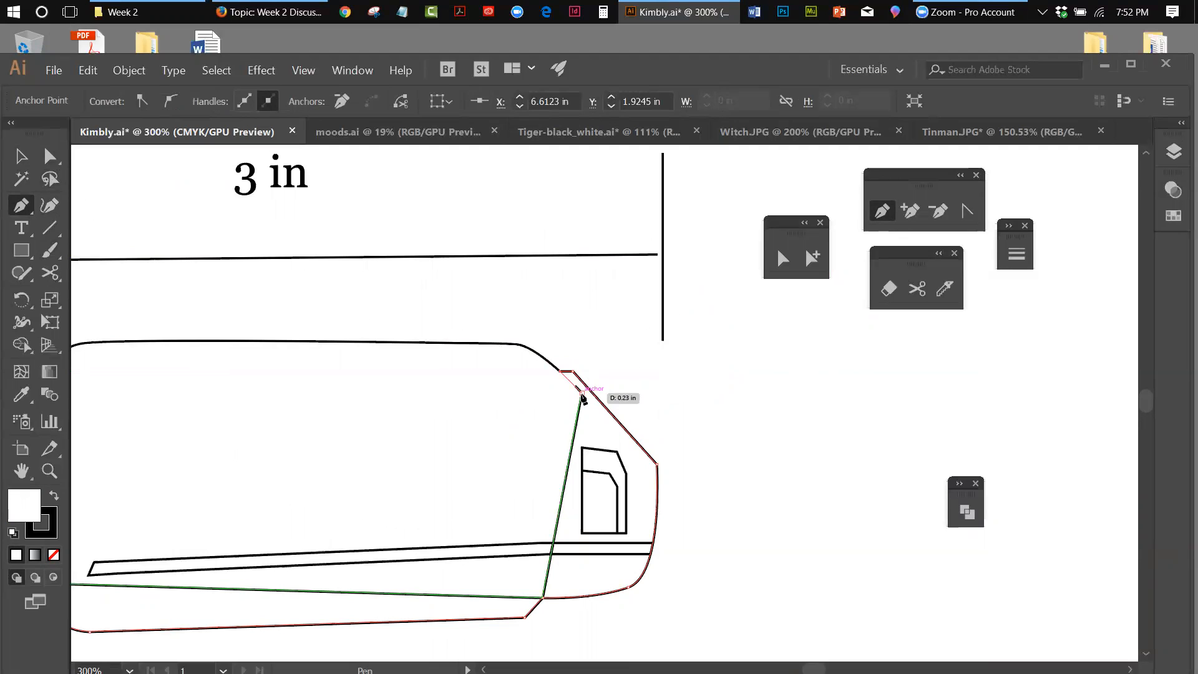
drag(583, 398, 582, 396)
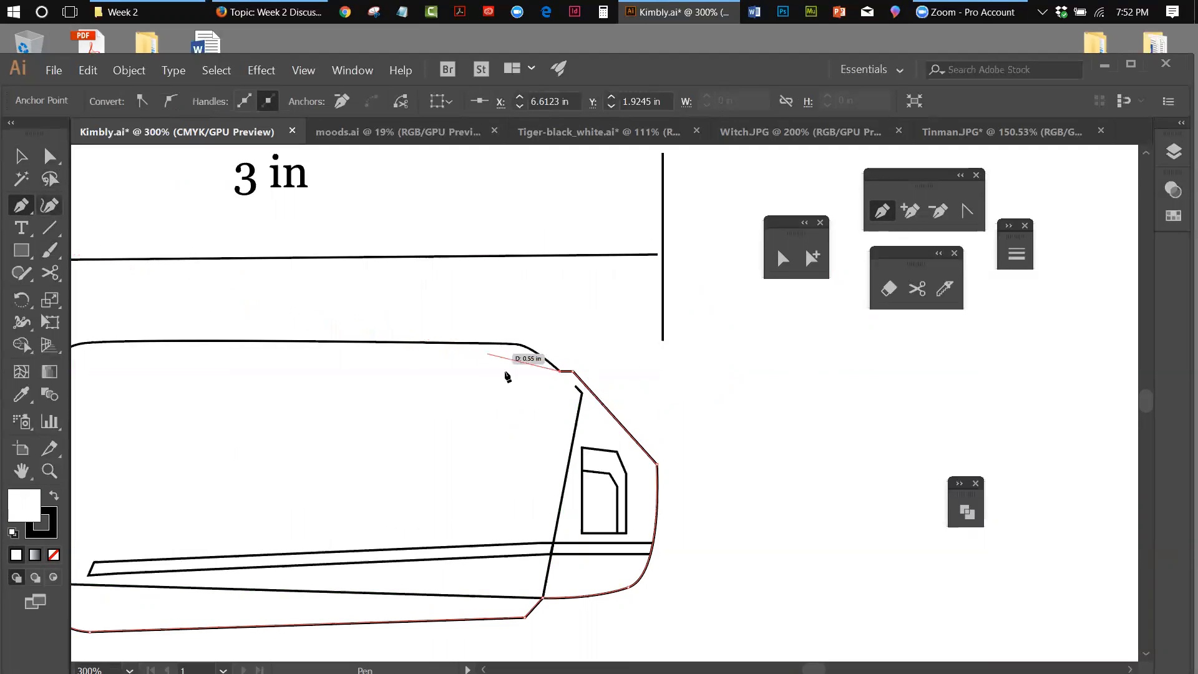
click(21, 158)
click(643, 361)
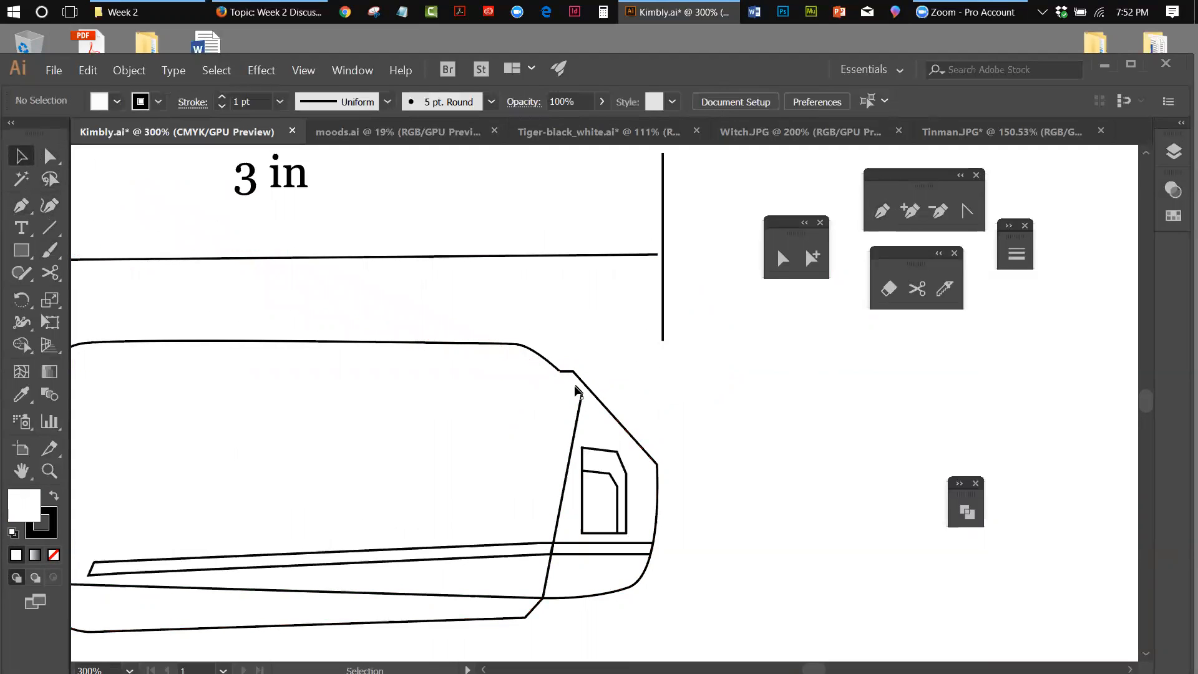
Extend the seam path from its top endpoint to the corner where the end-cap outline meets the upper body outline, then deselect.
click(579, 403)
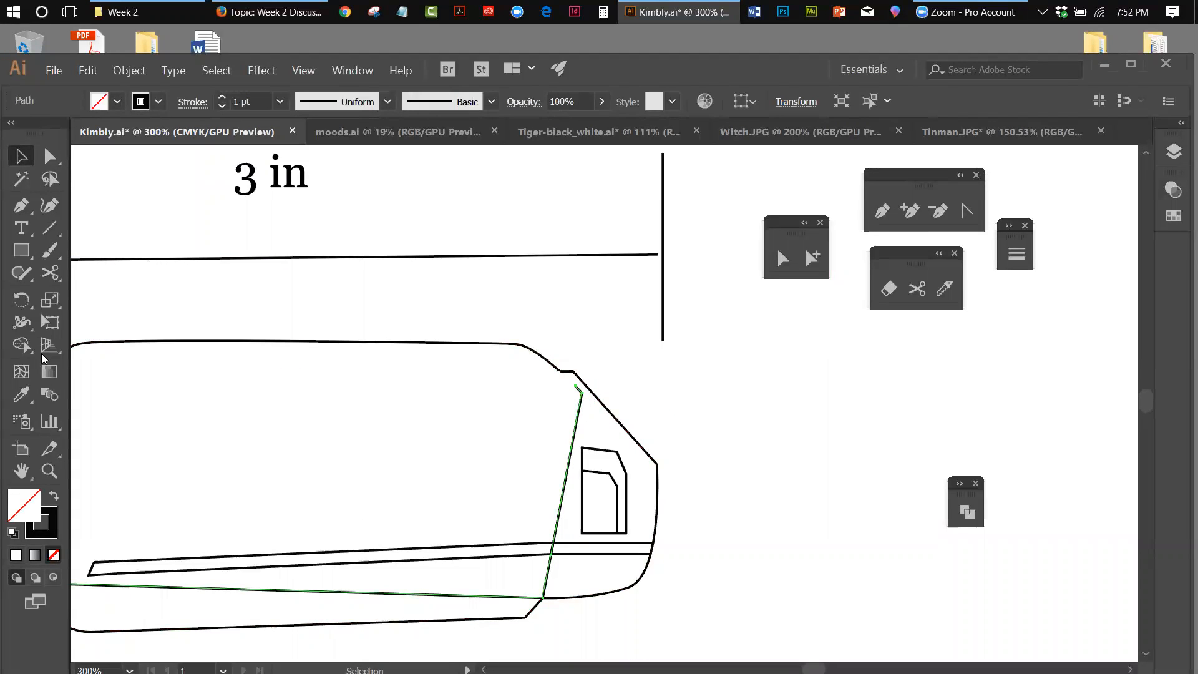
click(883, 212)
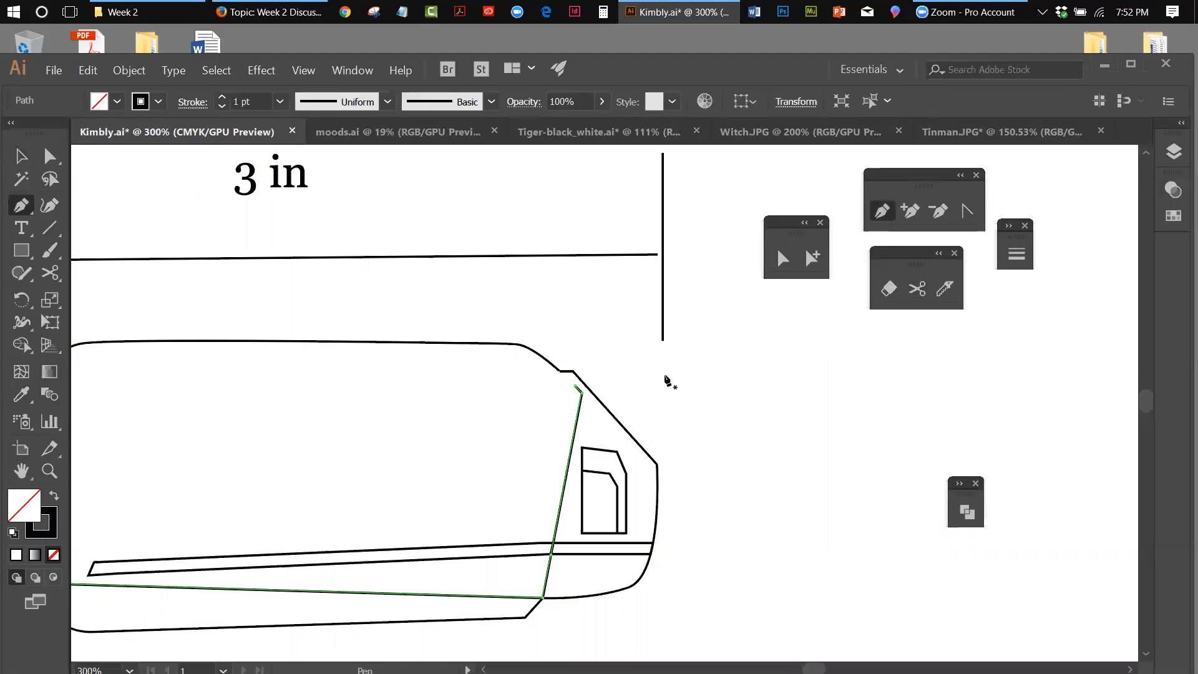
click(575, 387)
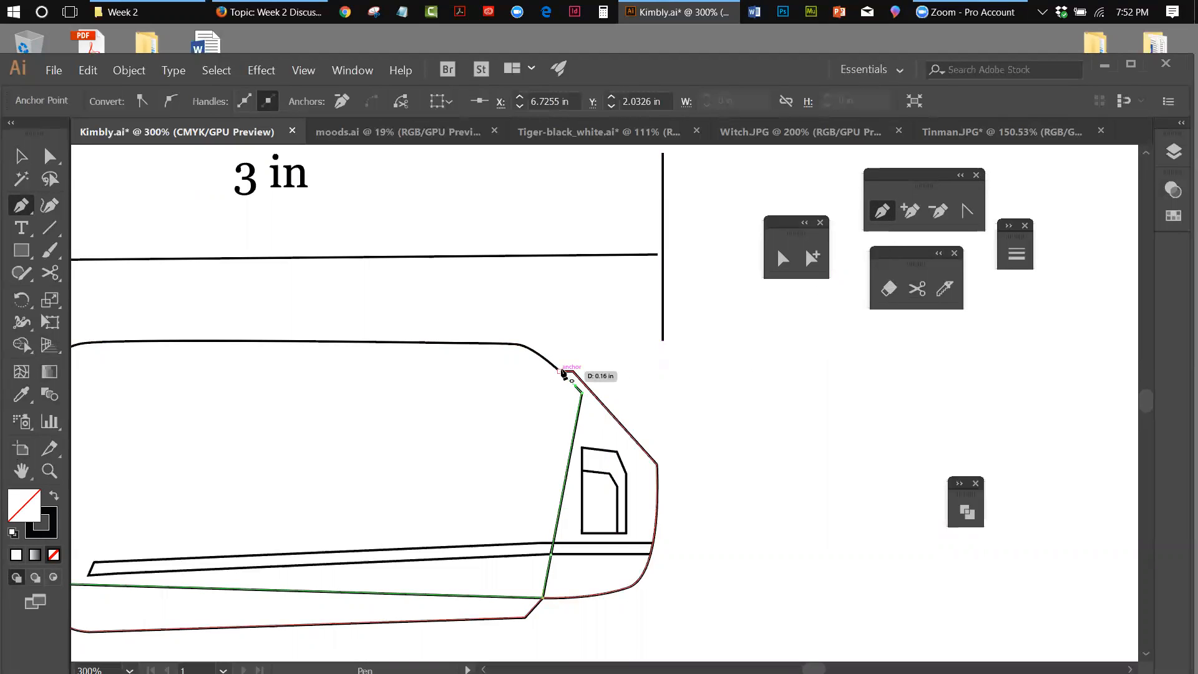
click(561, 373)
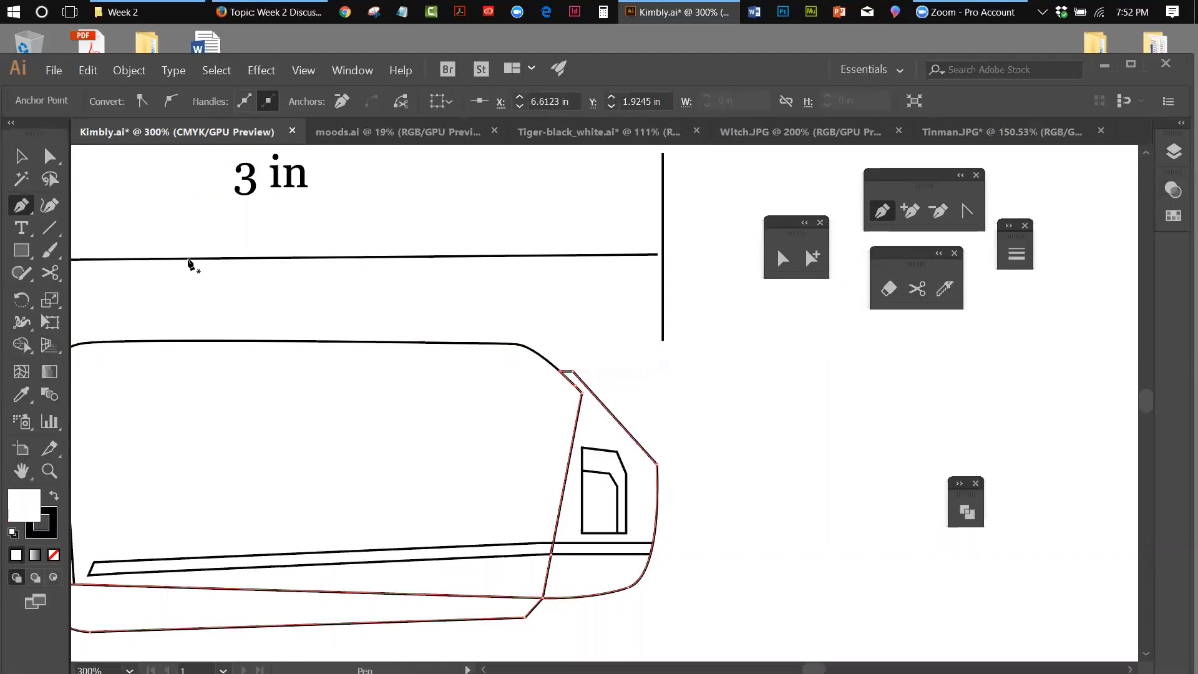
key(a)
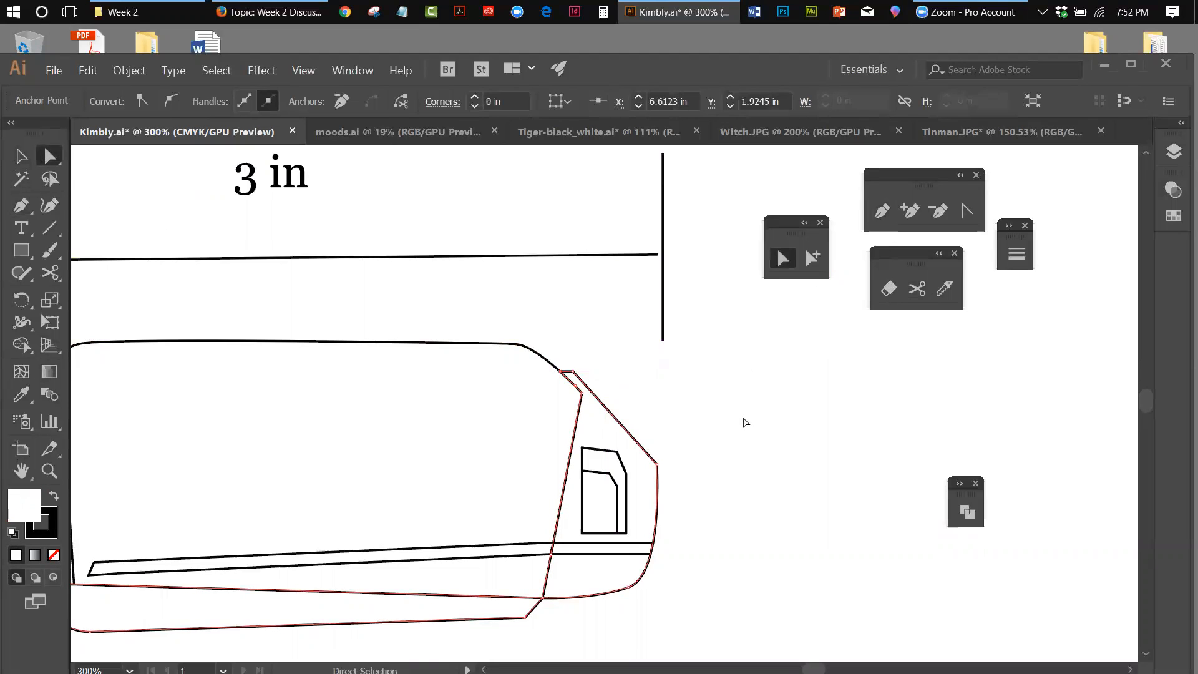
click(744, 423)
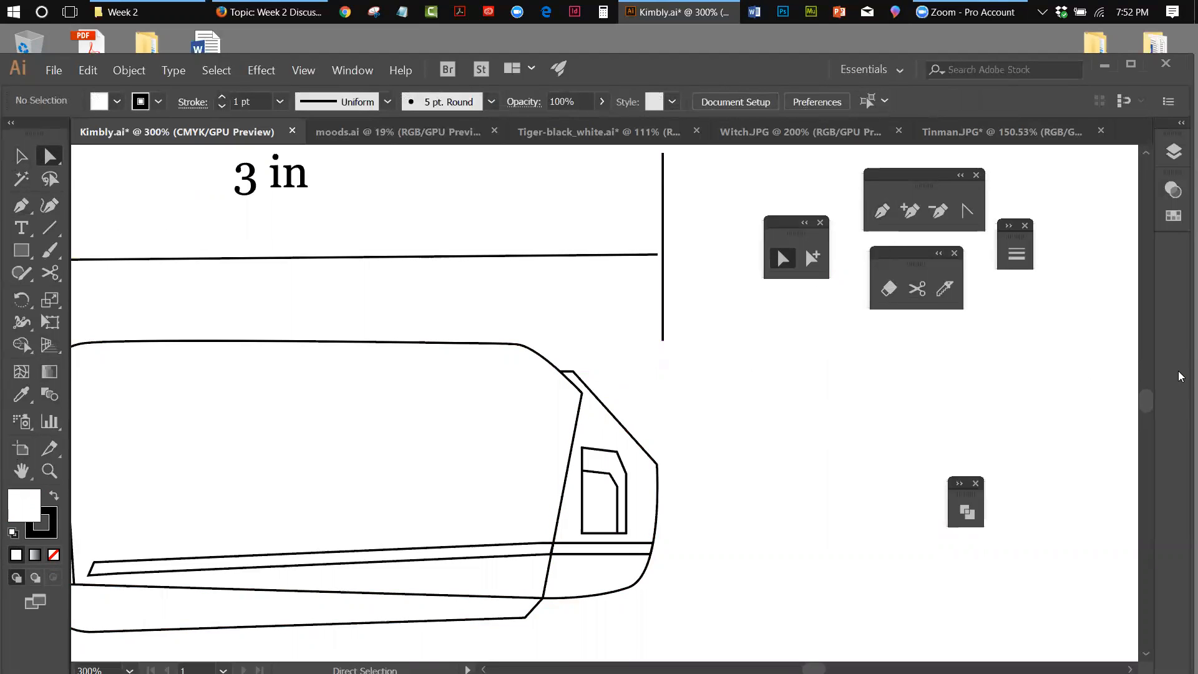
Fill the upper body outline with light pink fc9d9d.
click(307, 71)
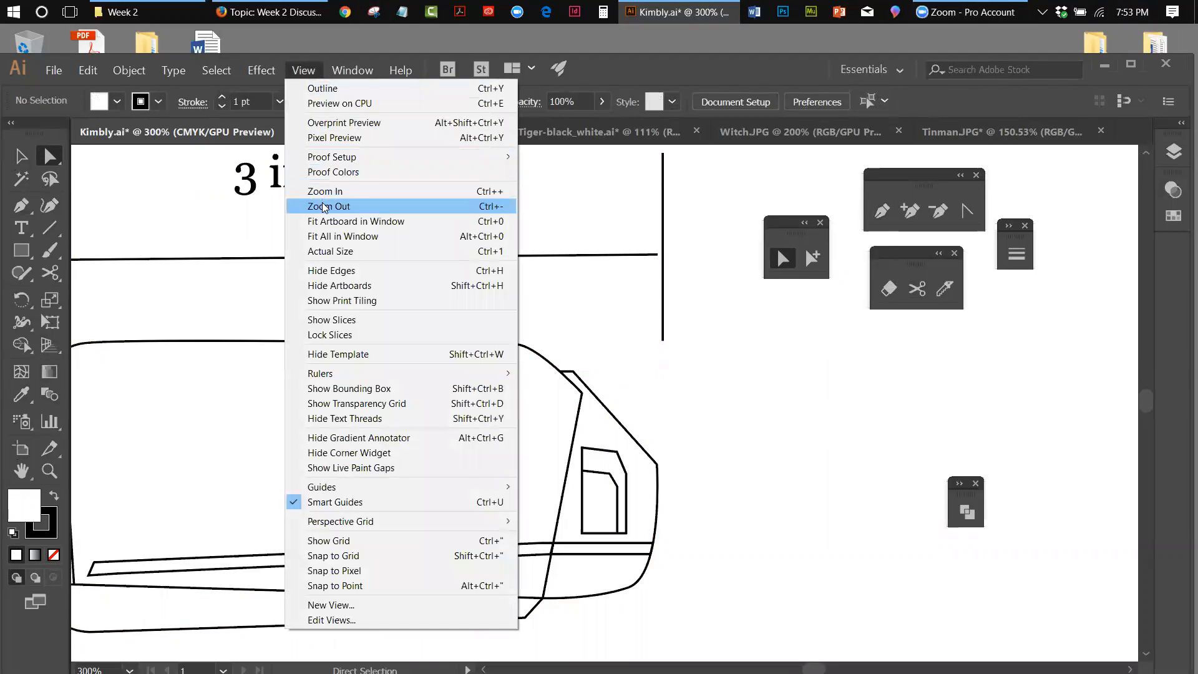
click(326, 221)
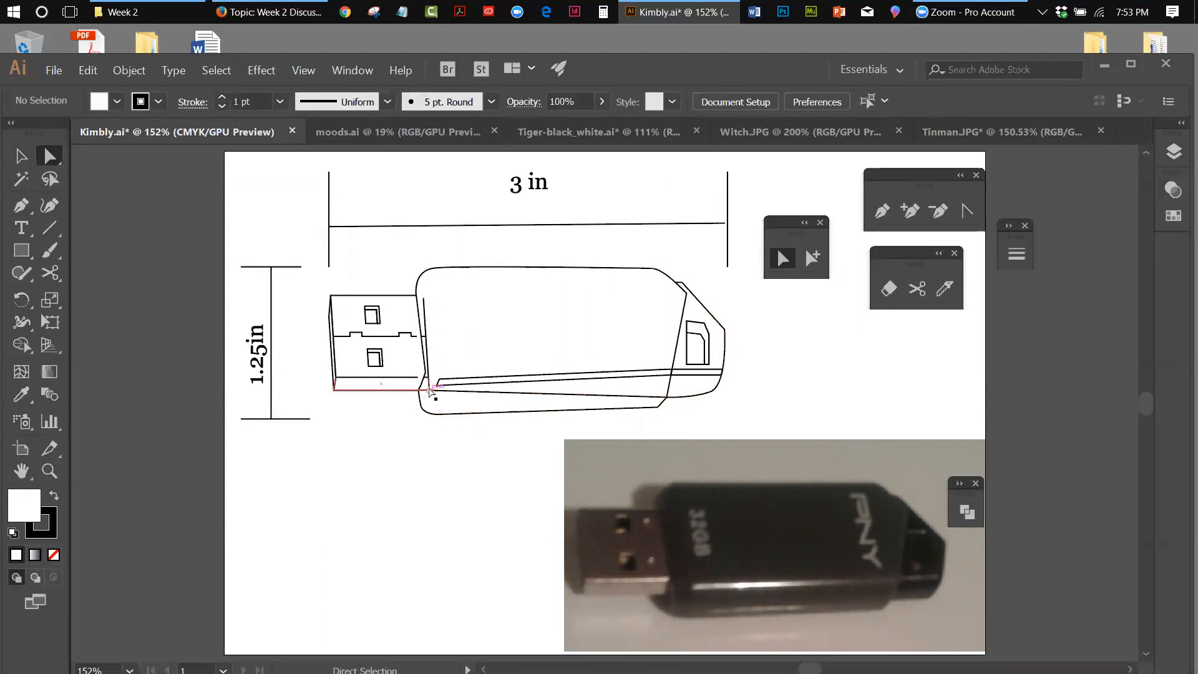
click(425, 305)
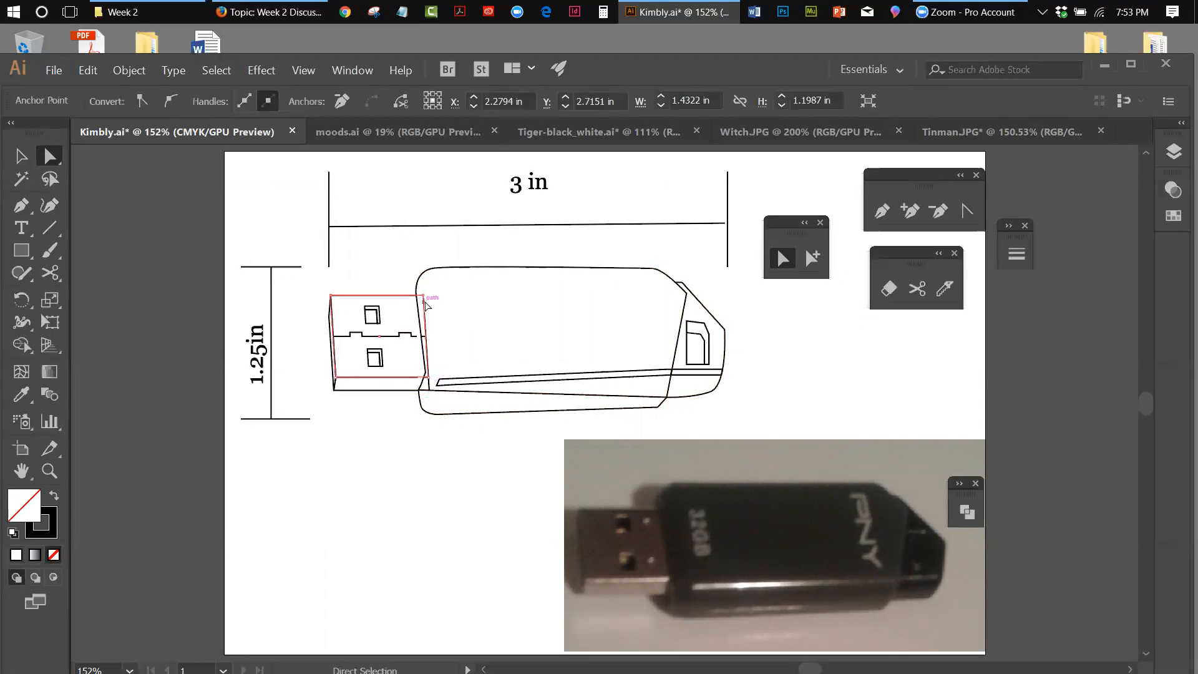
click(408, 274)
click(414, 289)
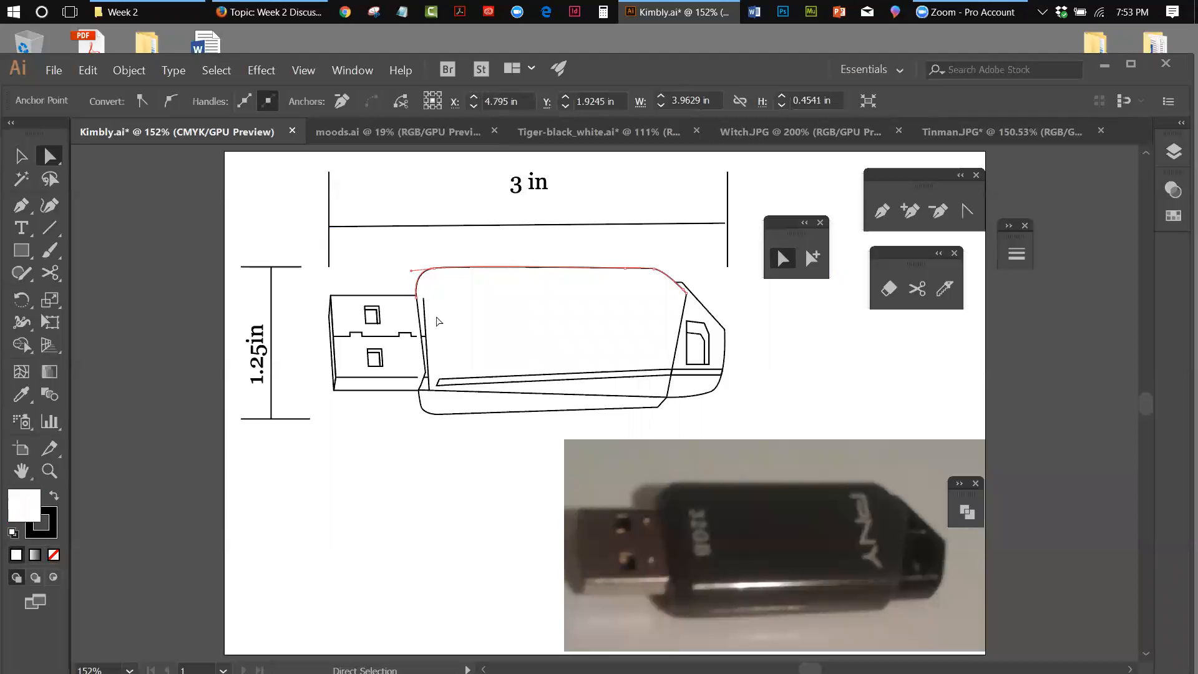
double_click(26, 513)
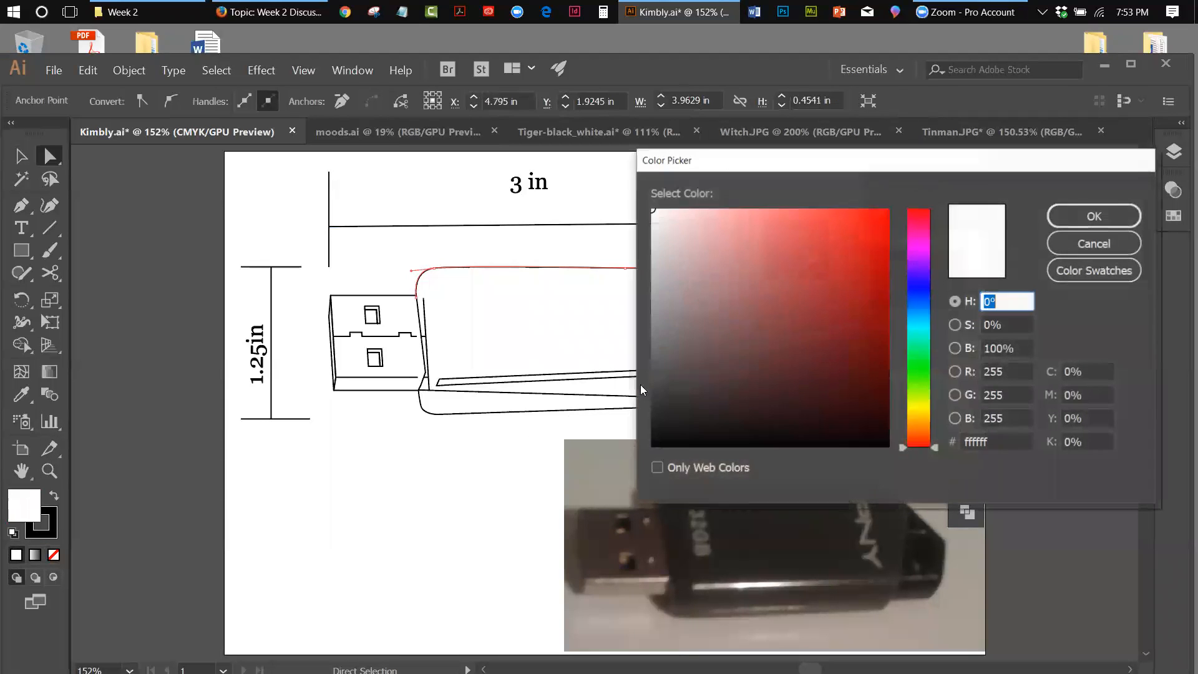
click(742, 208)
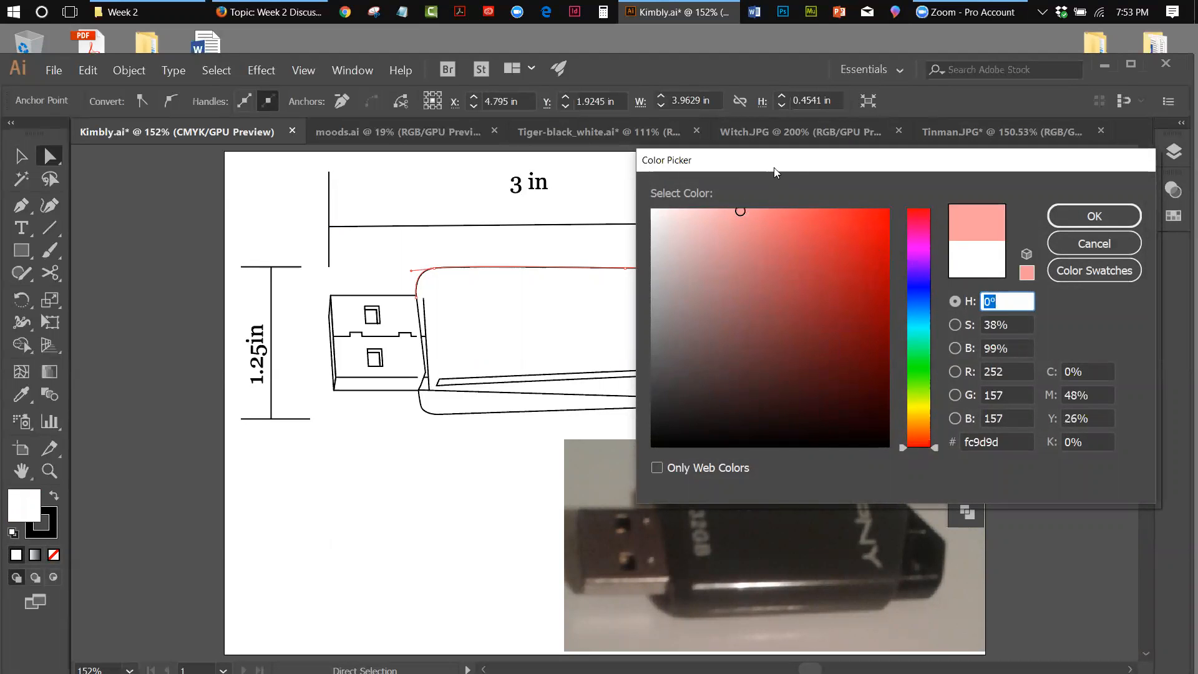
drag(766, 170, 569, 422)
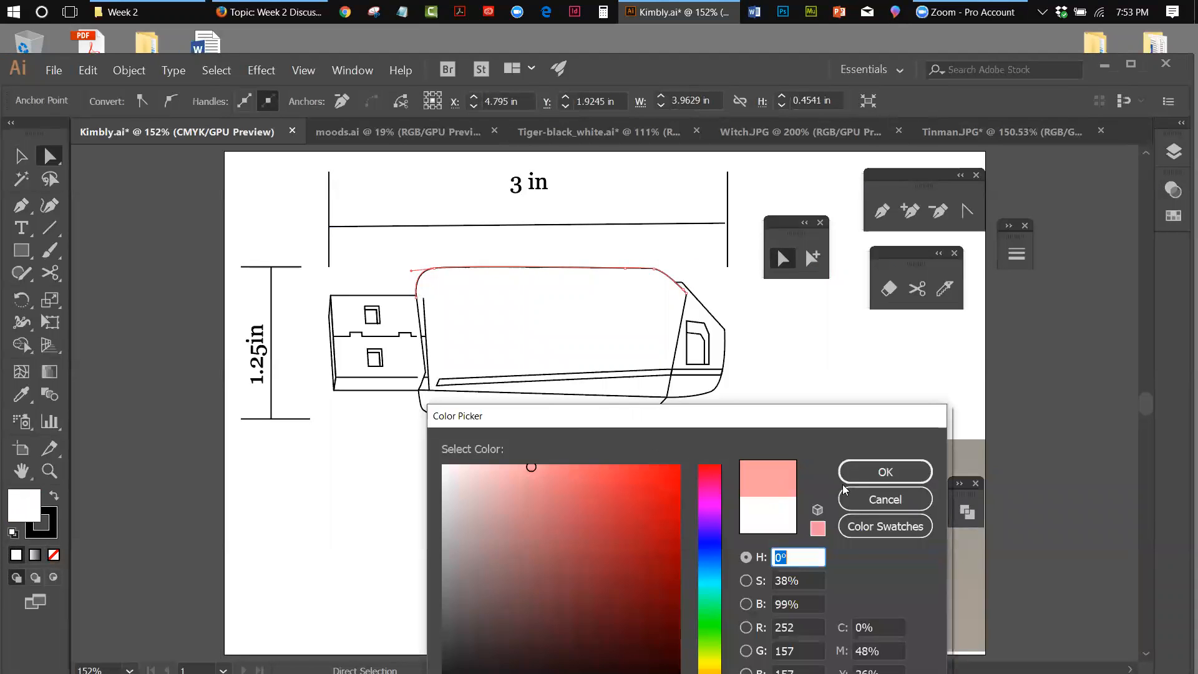
click(885, 474)
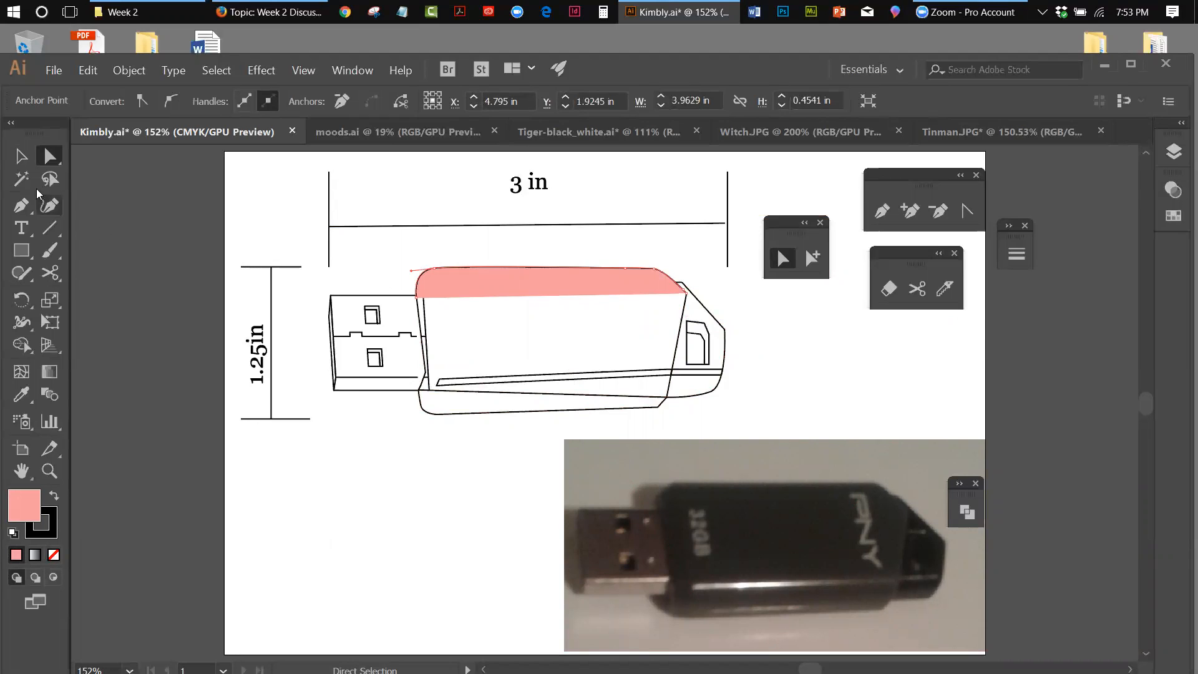
click(22, 160)
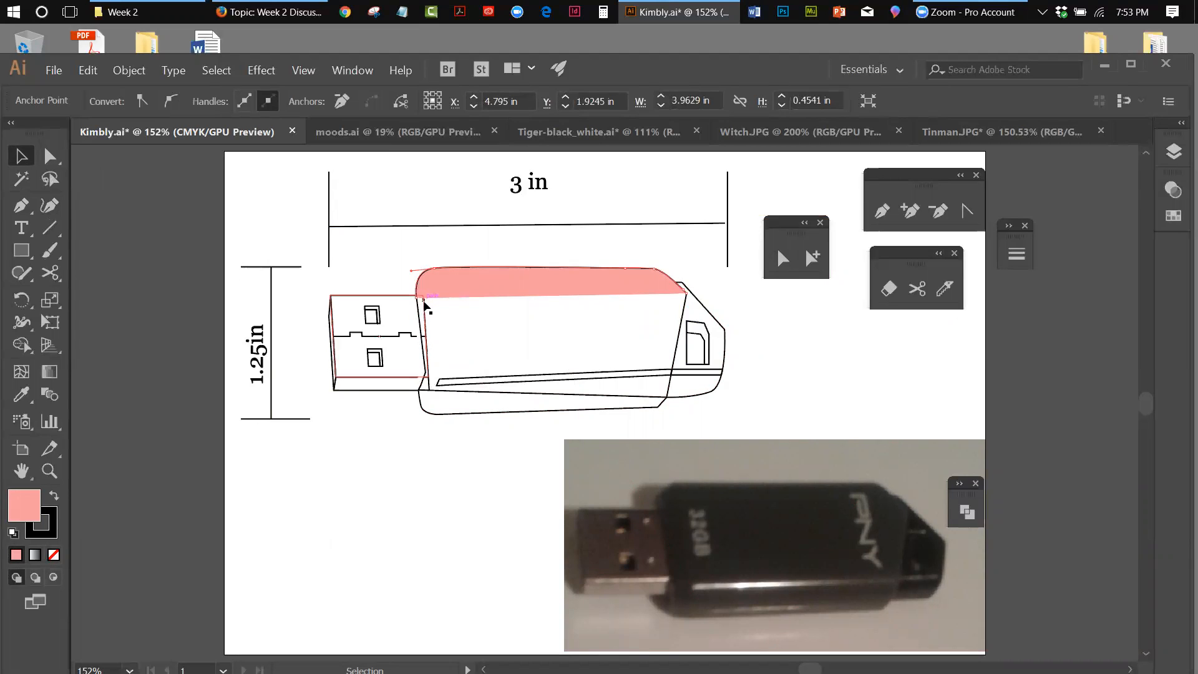
click(476, 321)
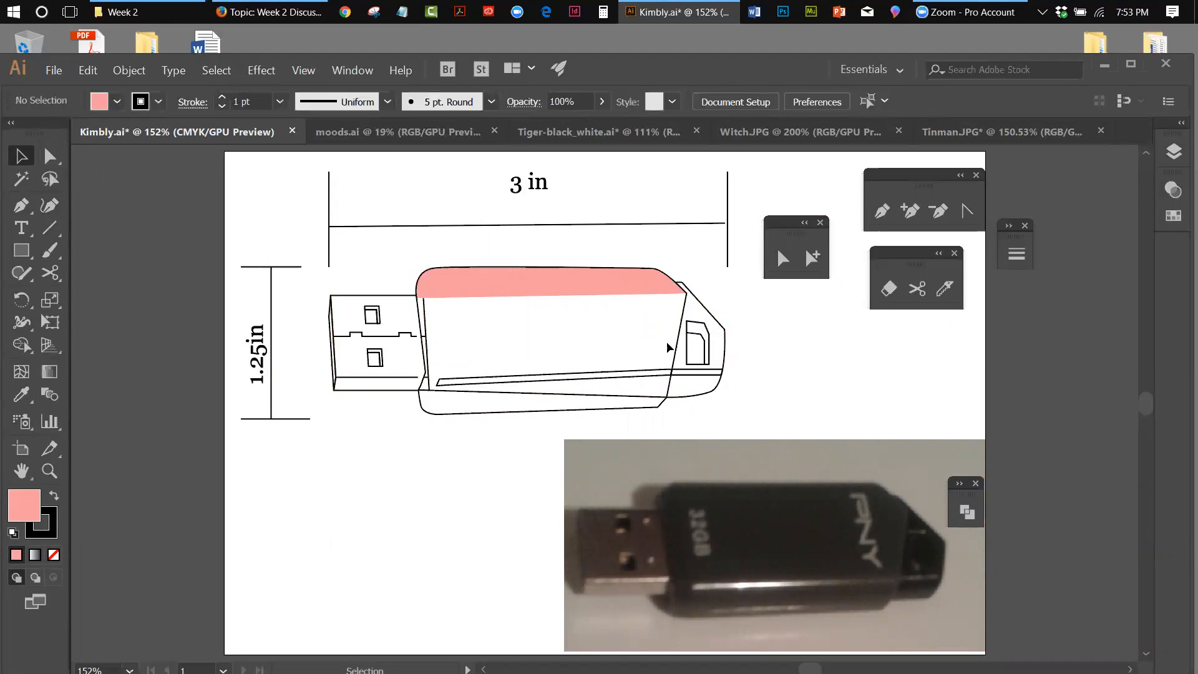
Reset the upper body outline to the default white fill and black stroke.
click(680, 340)
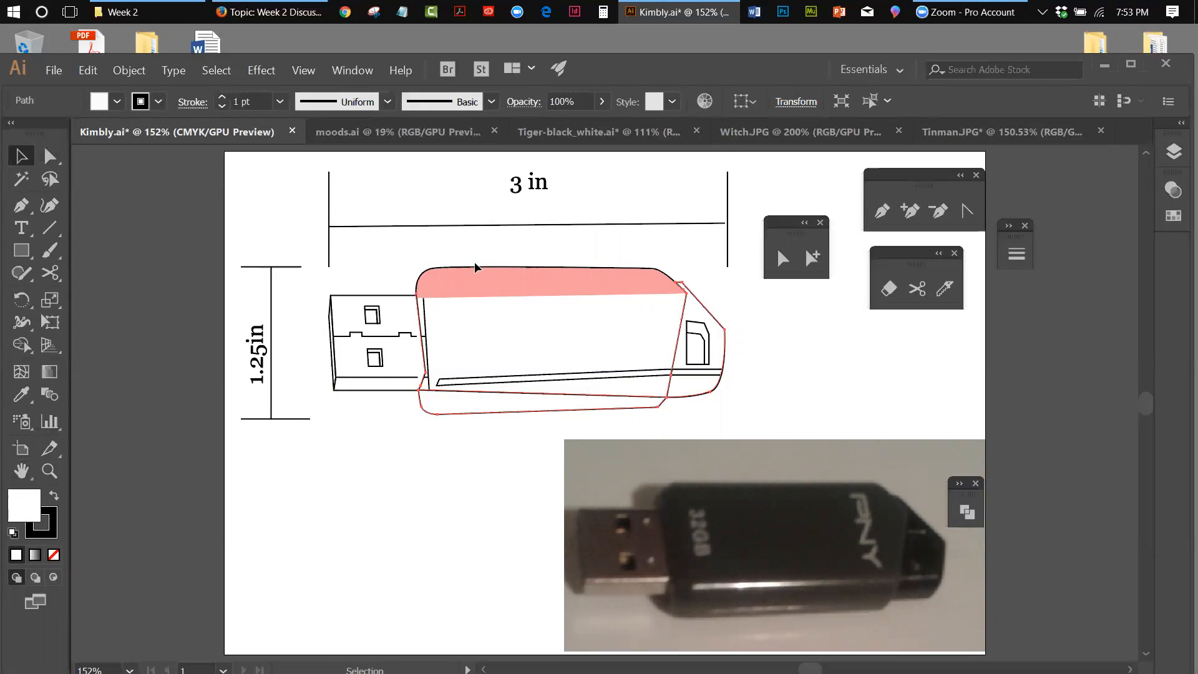
click(490, 269)
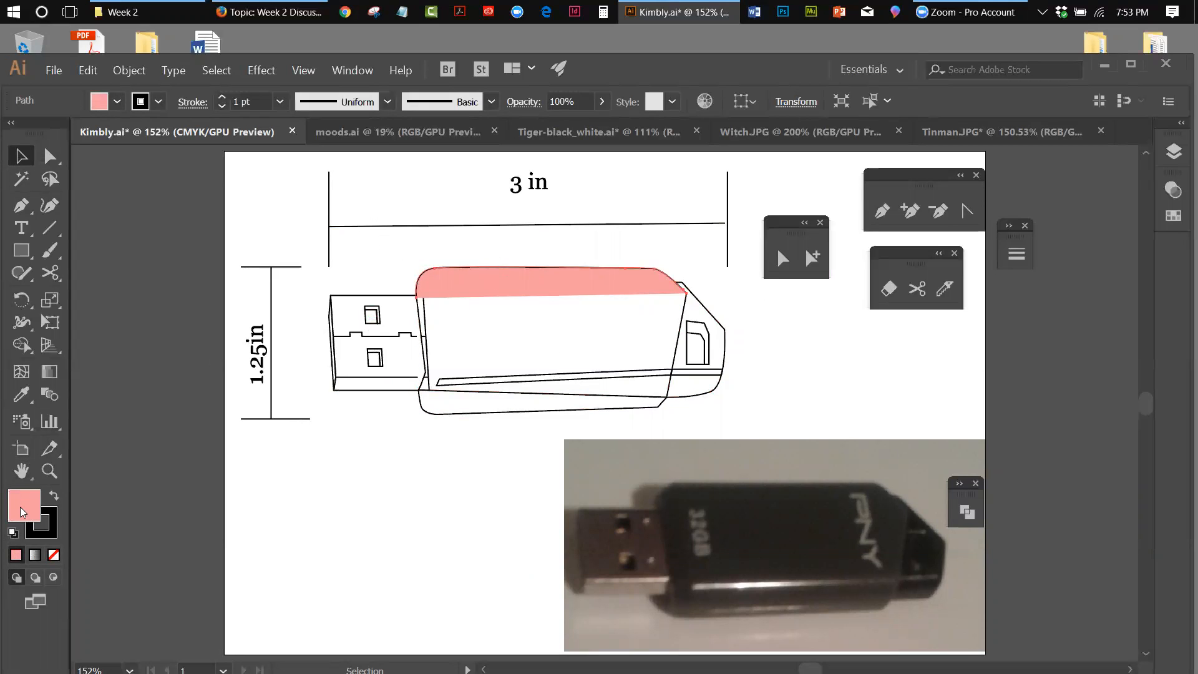
click(13, 533)
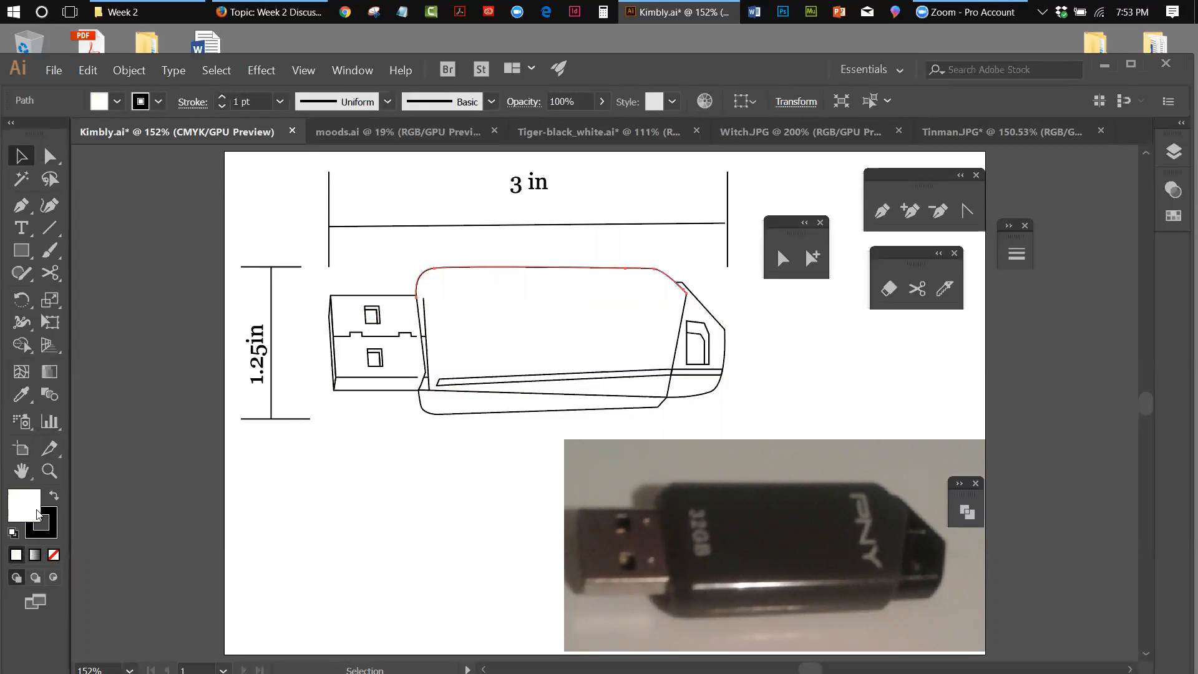
click(342, 477)
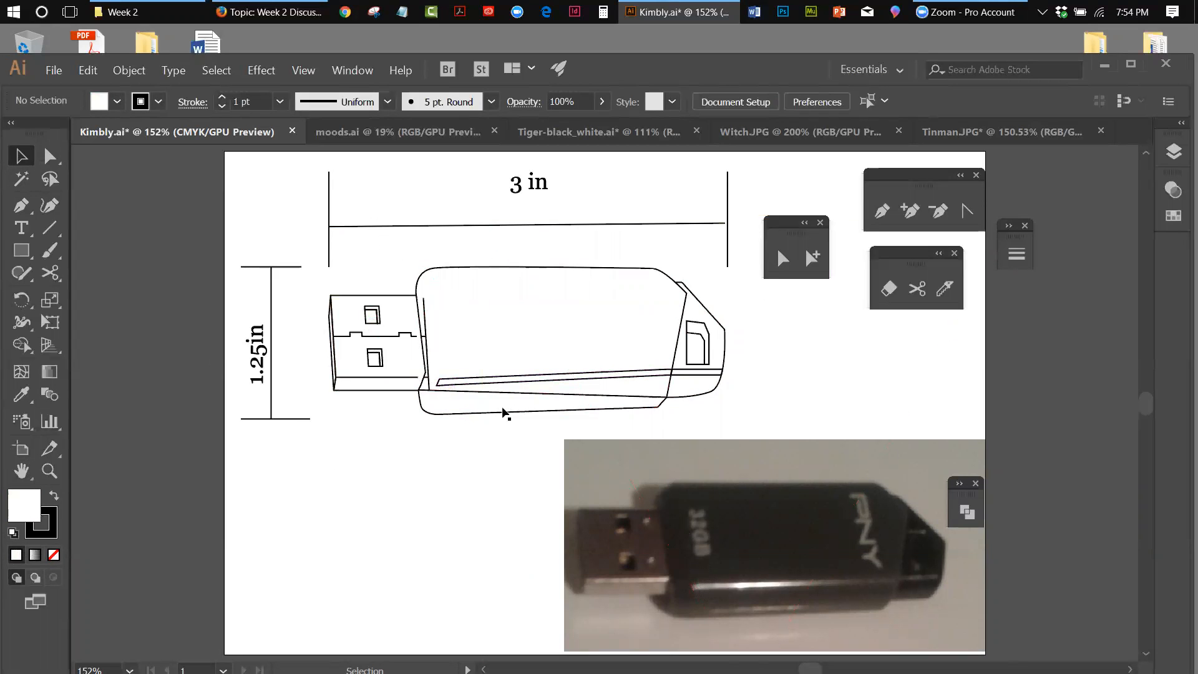
Select all the body and end-cap paths, leaving out the USB connector group, and bring them to the front.
click(430, 391)
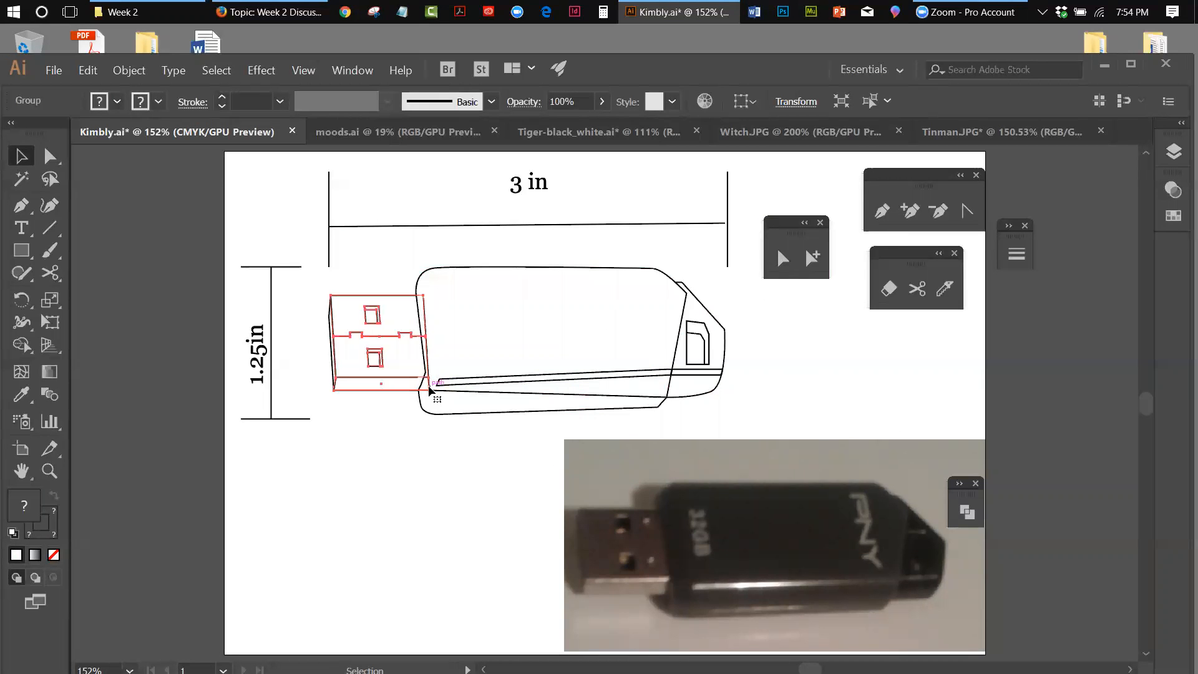
click(483, 342)
click(658, 335)
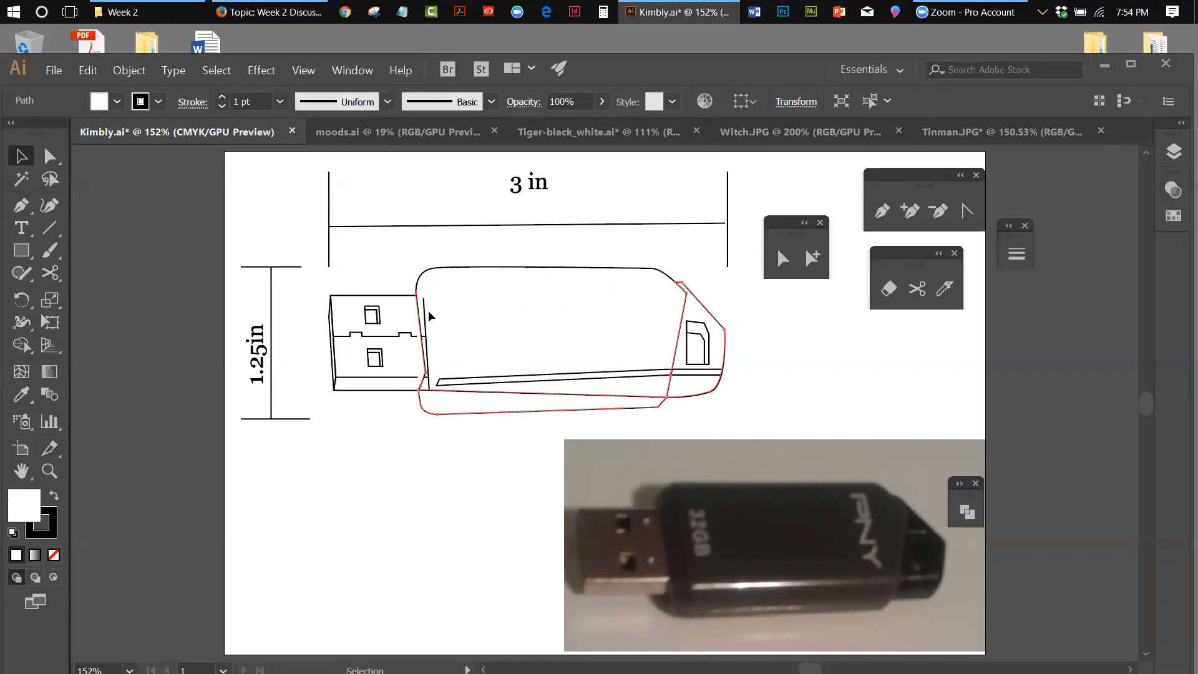
mouse_move(475, 242)
mouse_down()
mouse_move(528, 294)
mouse_move(559, 421)
mouse_up()
drag(489, 234, 721, 407)
click(129, 70)
mouse_move(250, 103)
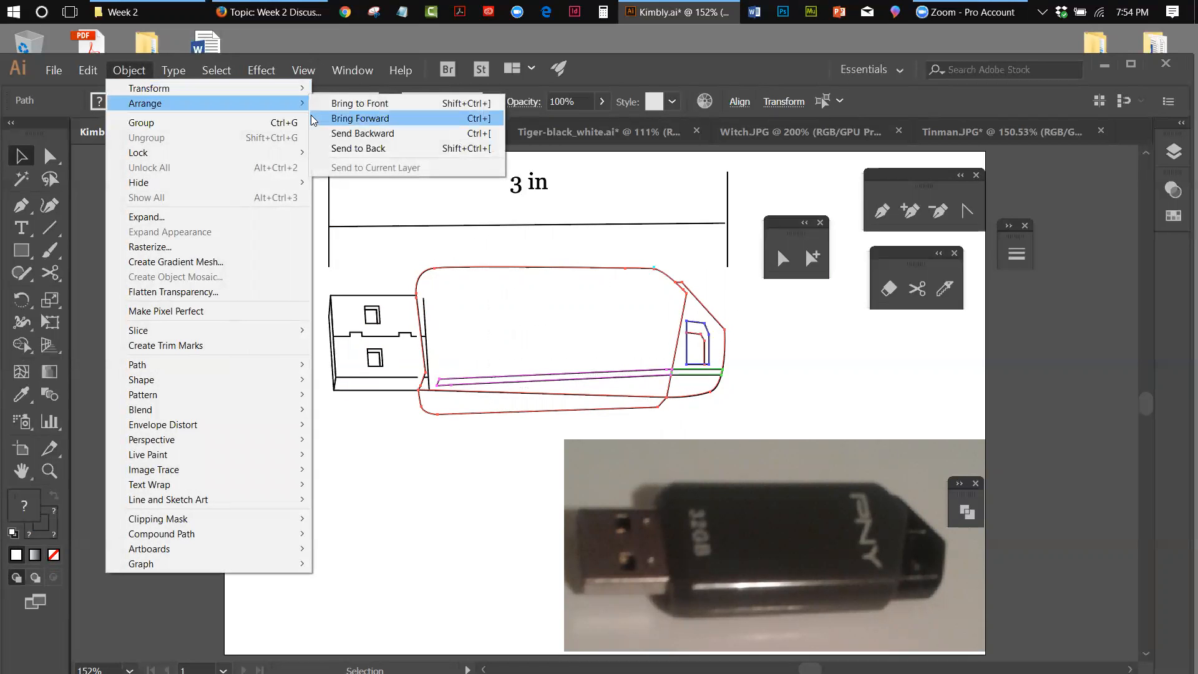
click(337, 103)
click(404, 247)
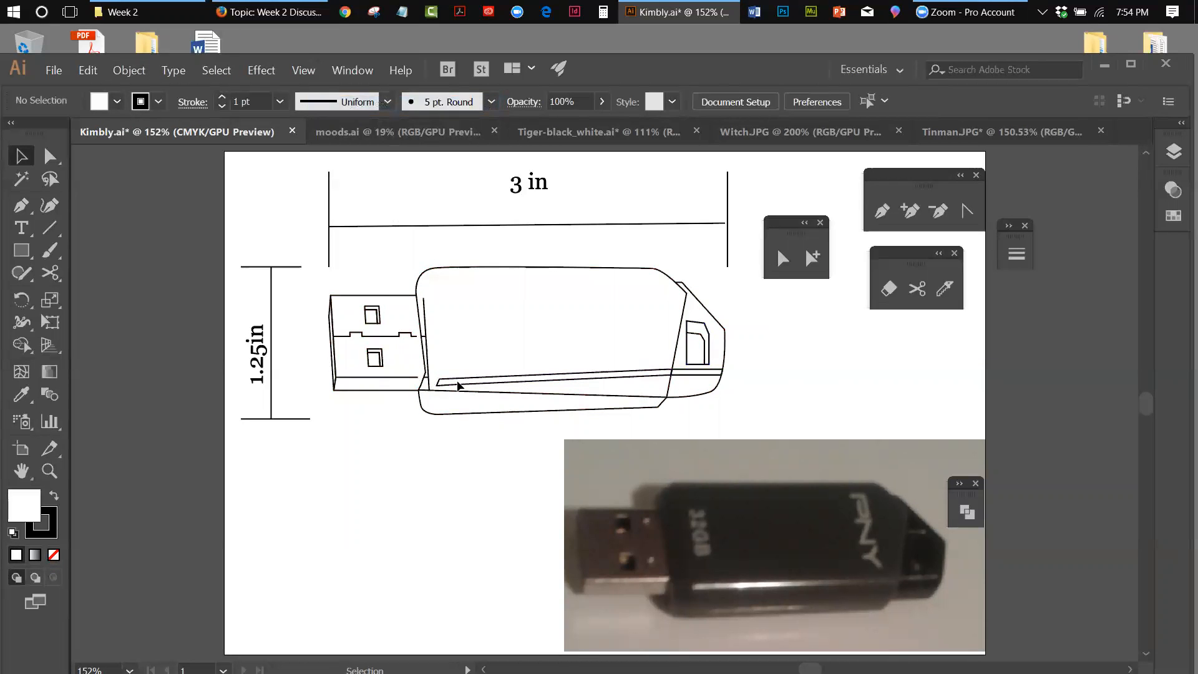
click(427, 351)
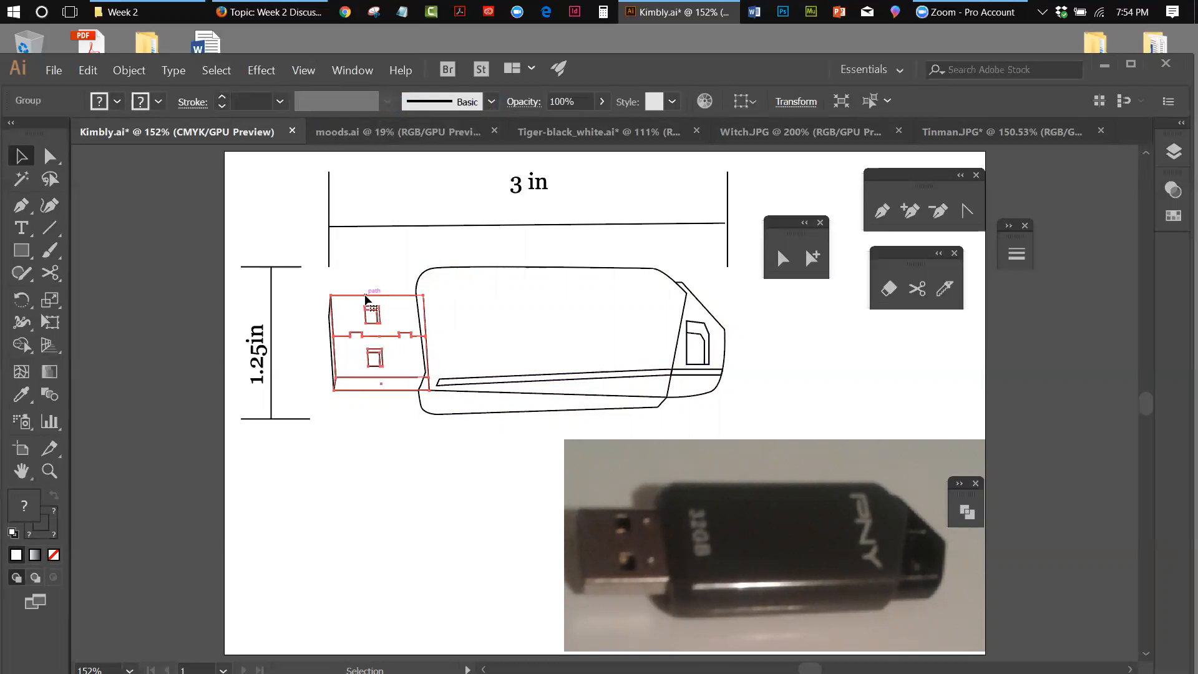
click(453, 371)
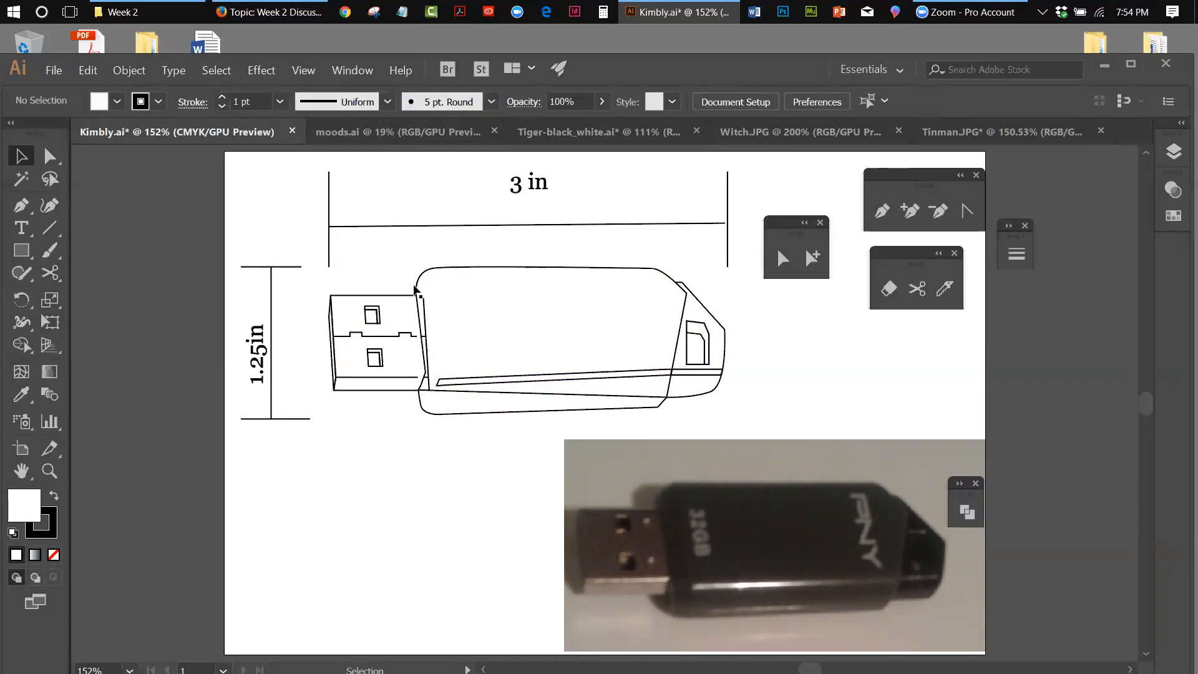
Draw a short straight segment from the lower end of the upper body's left edge to the left corner of the lower body outline.
click(417, 285)
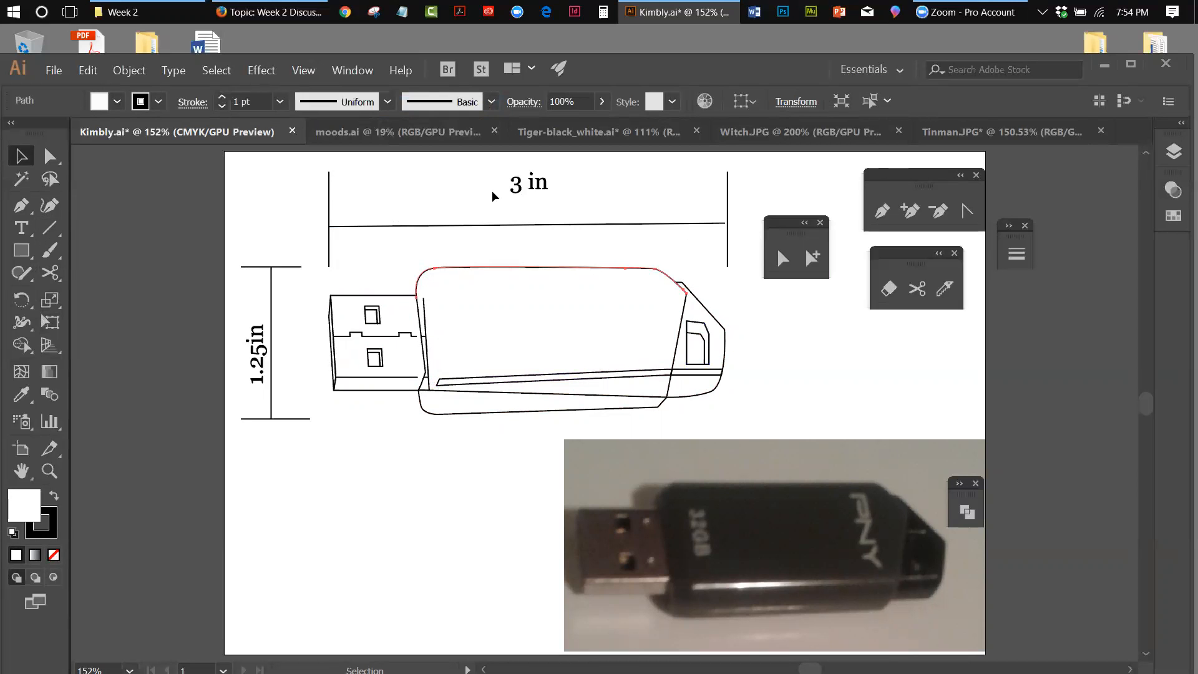
click(884, 211)
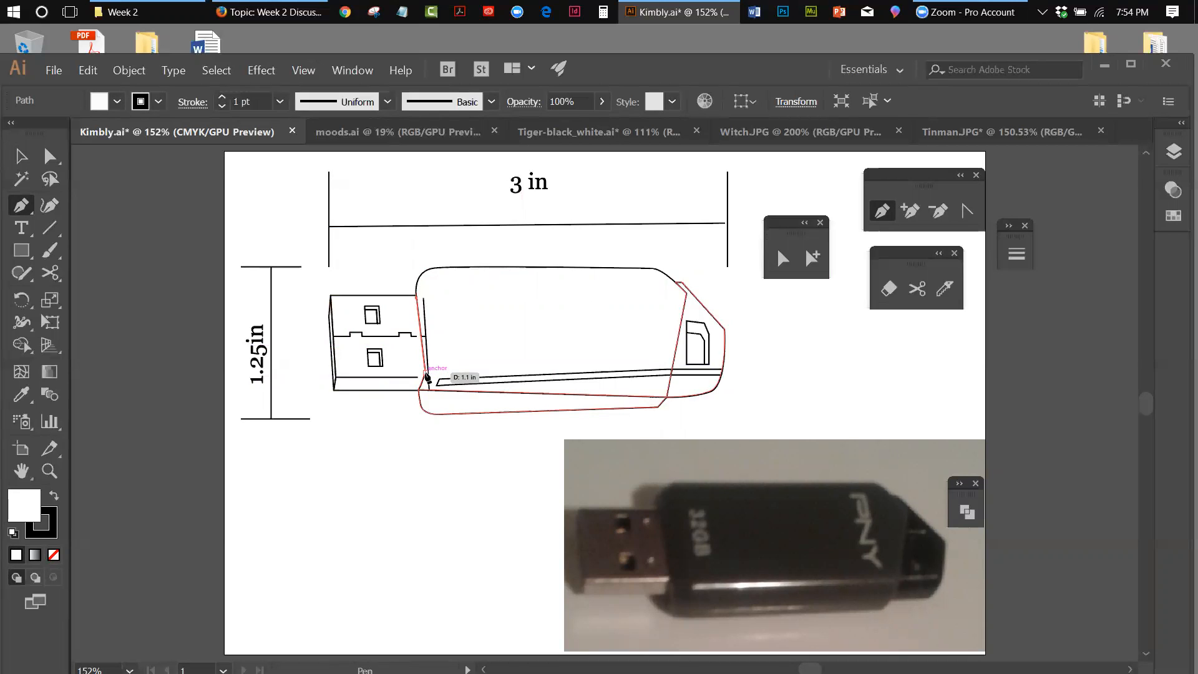
click(426, 376)
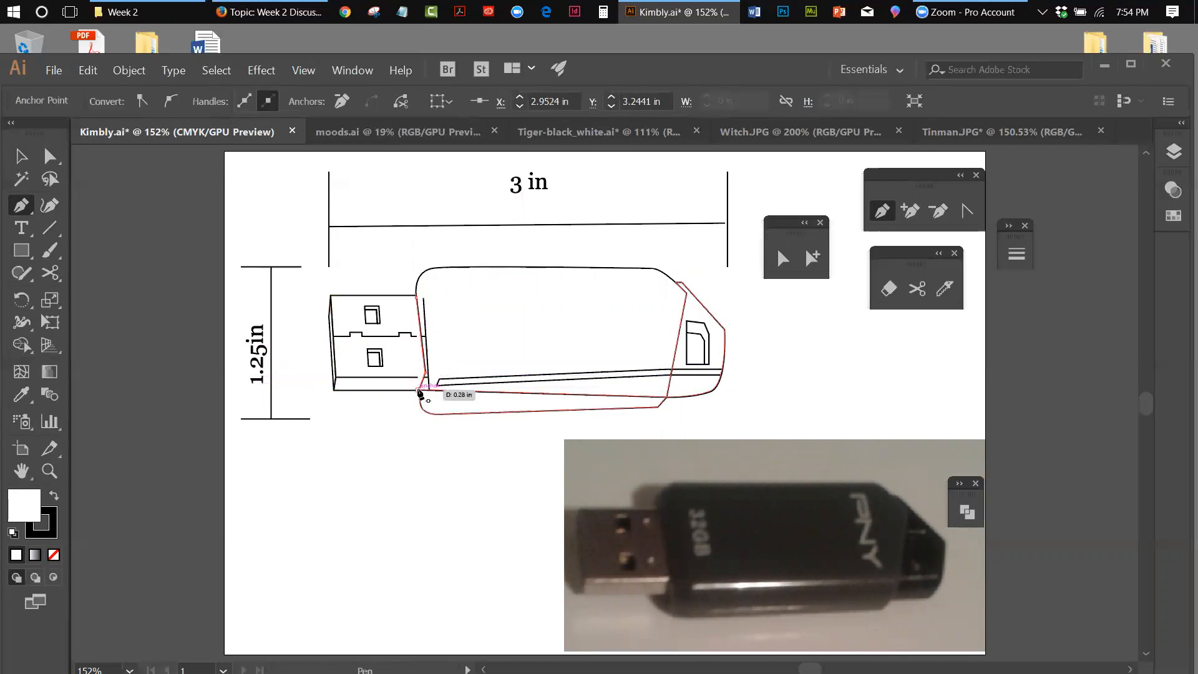
drag(419, 393, 419, 392)
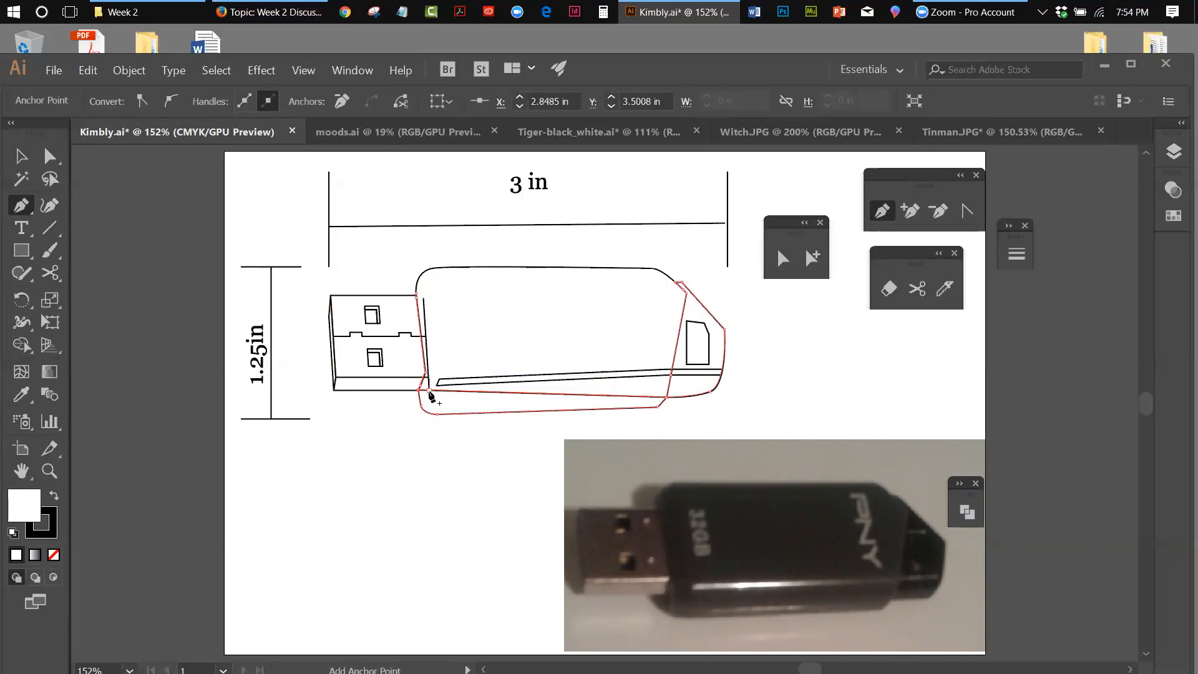
click(666, 397)
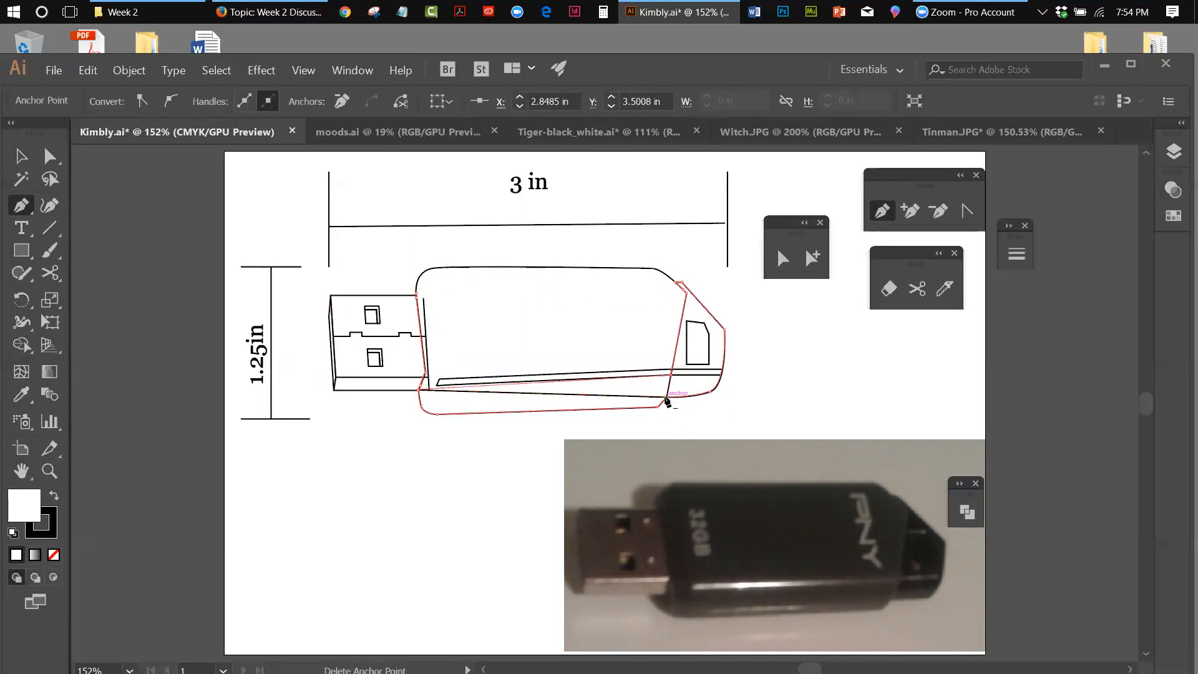
click(687, 296)
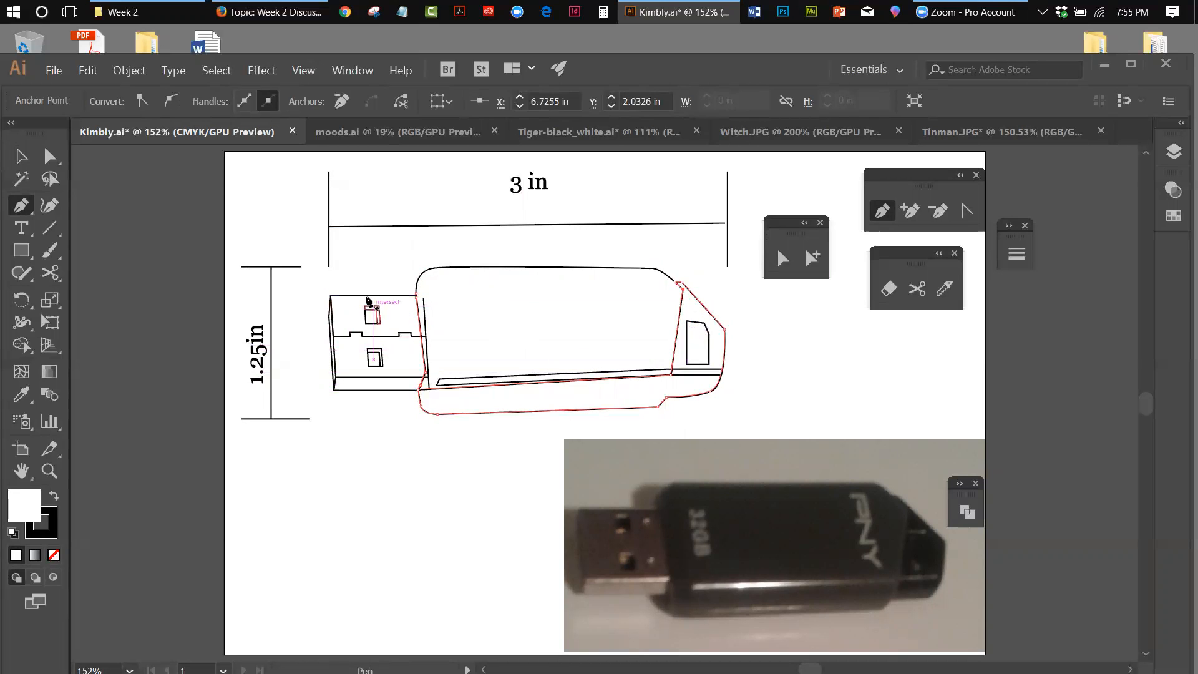
click(82, 71)
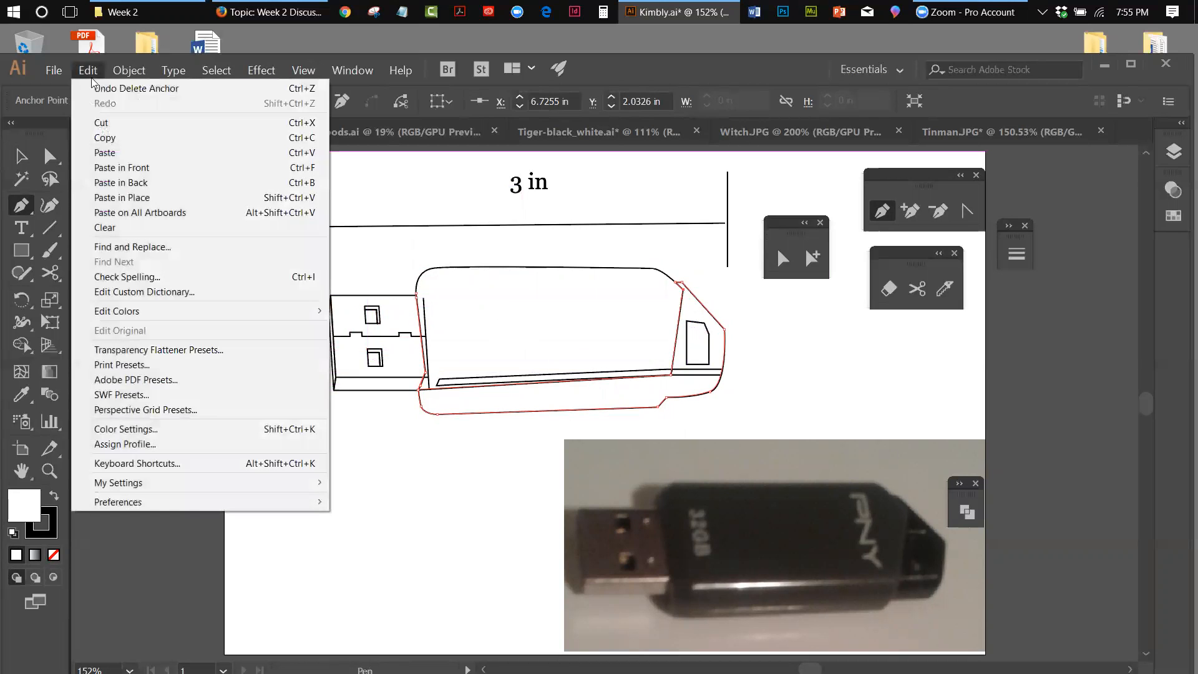
click(107, 88)
click(91, 79)
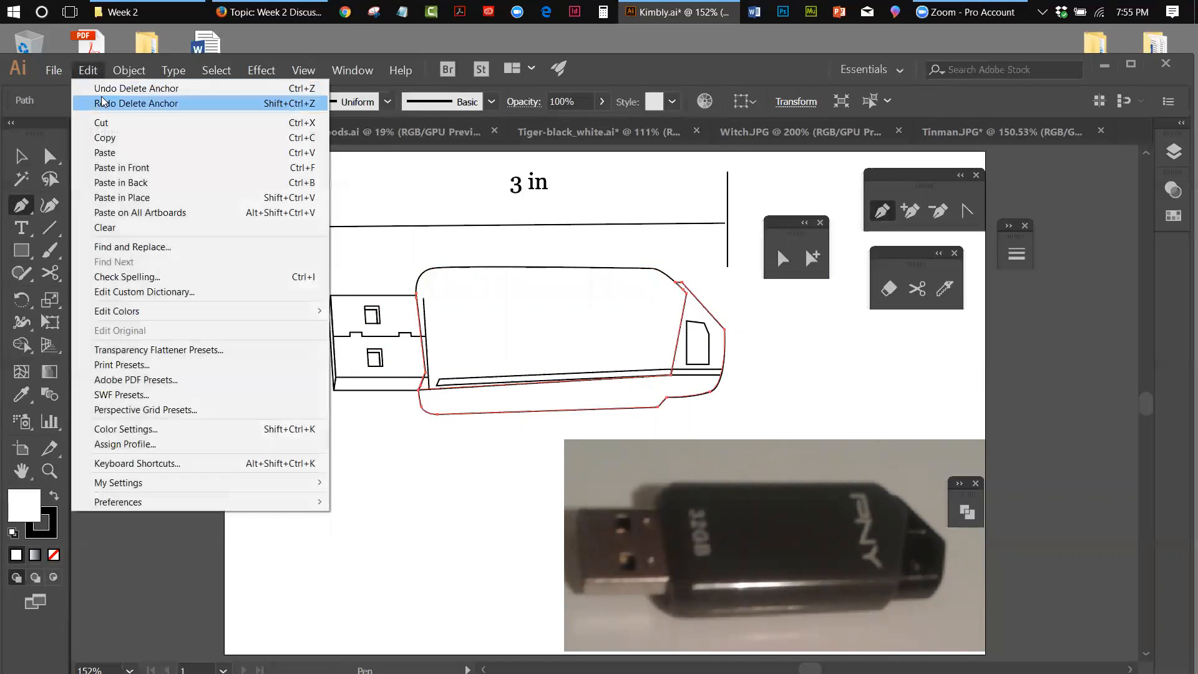
click(103, 89)
click(21, 156)
click(446, 430)
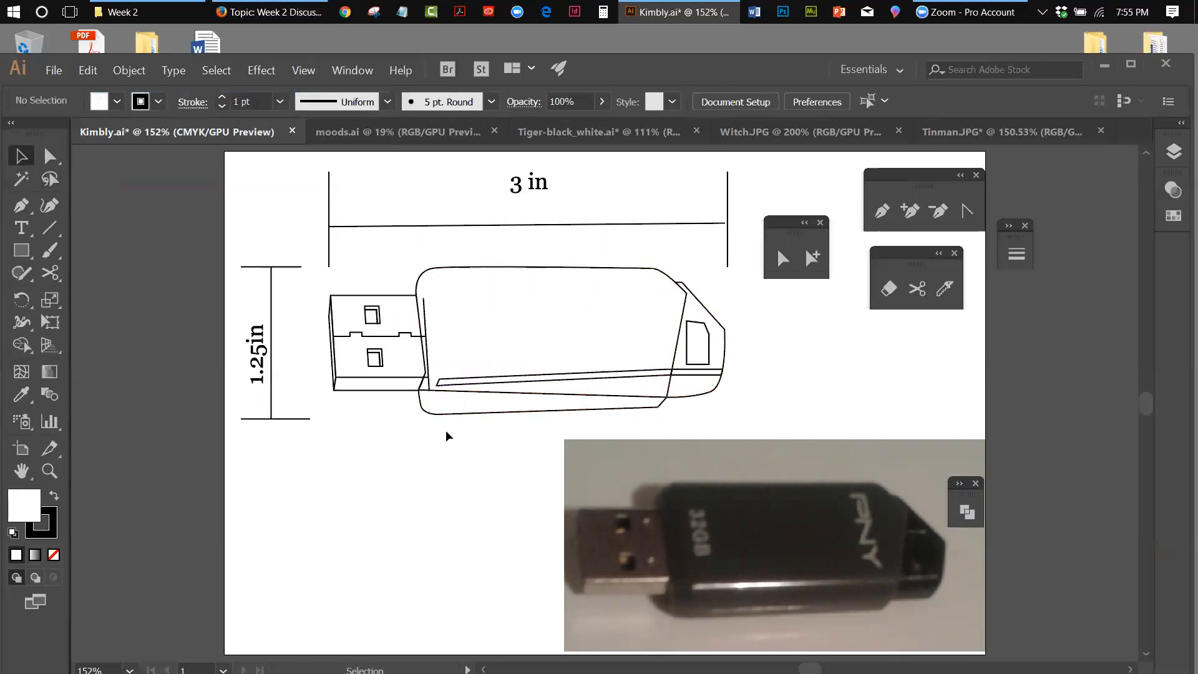
Select the lower body and end-cap outline with the seam strip and slot, bring them to the front, and deselect.
click(454, 415)
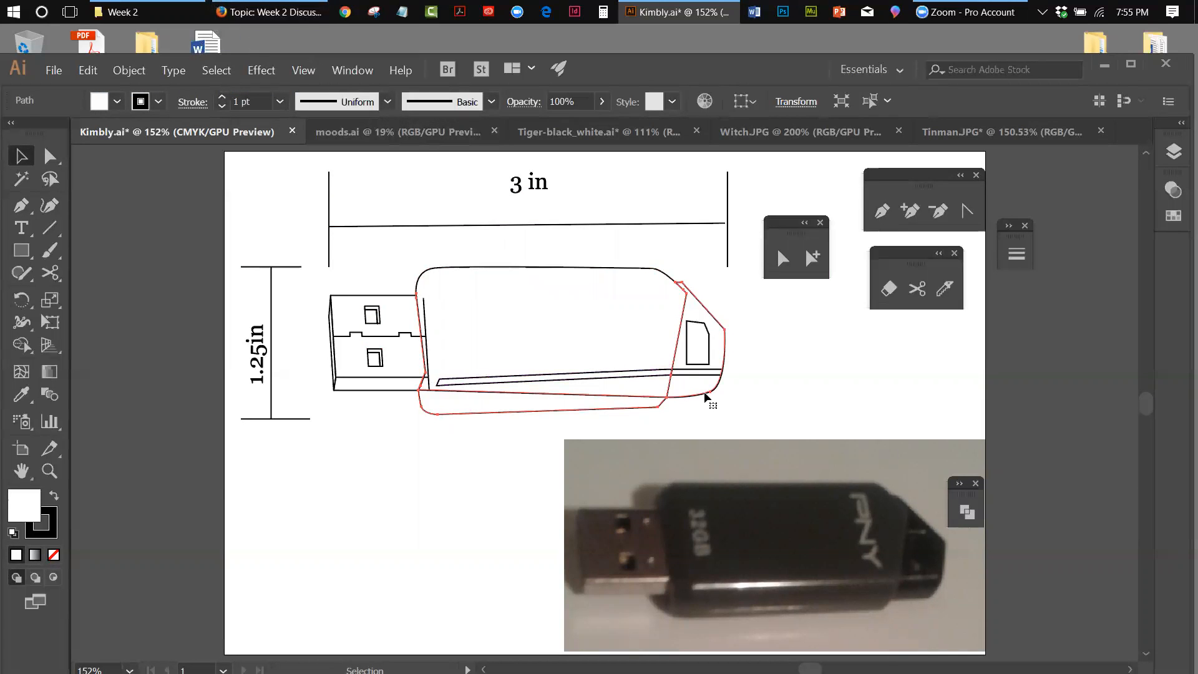
shift+click(697, 371)
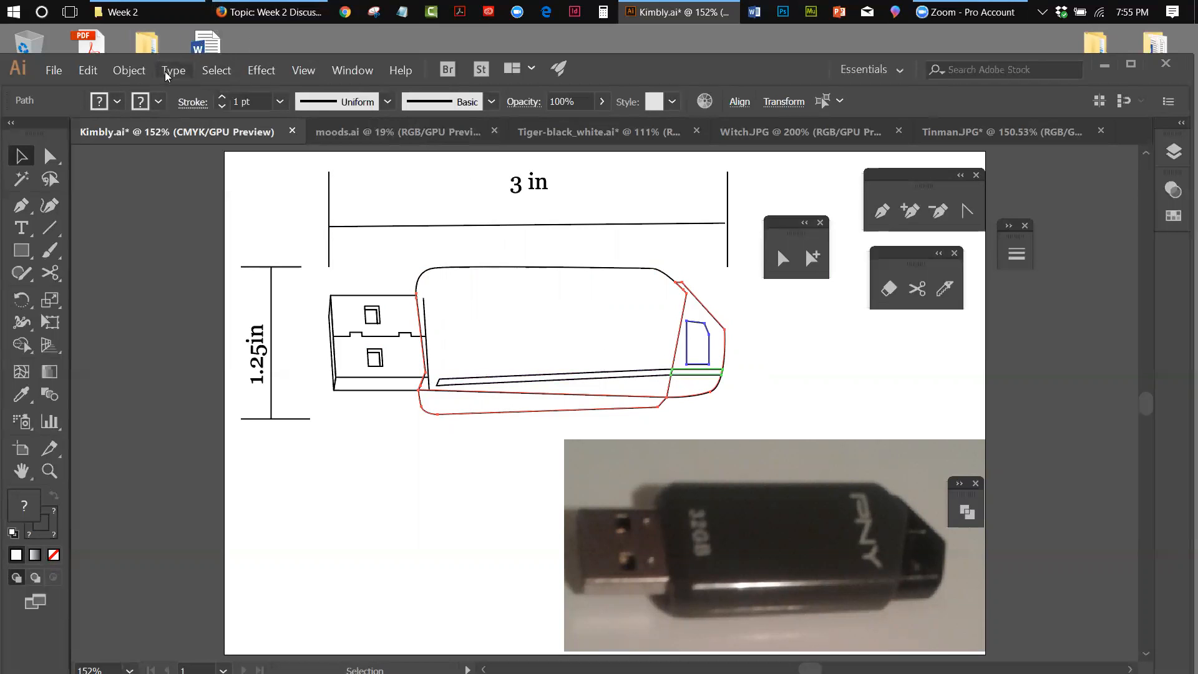
click(129, 70)
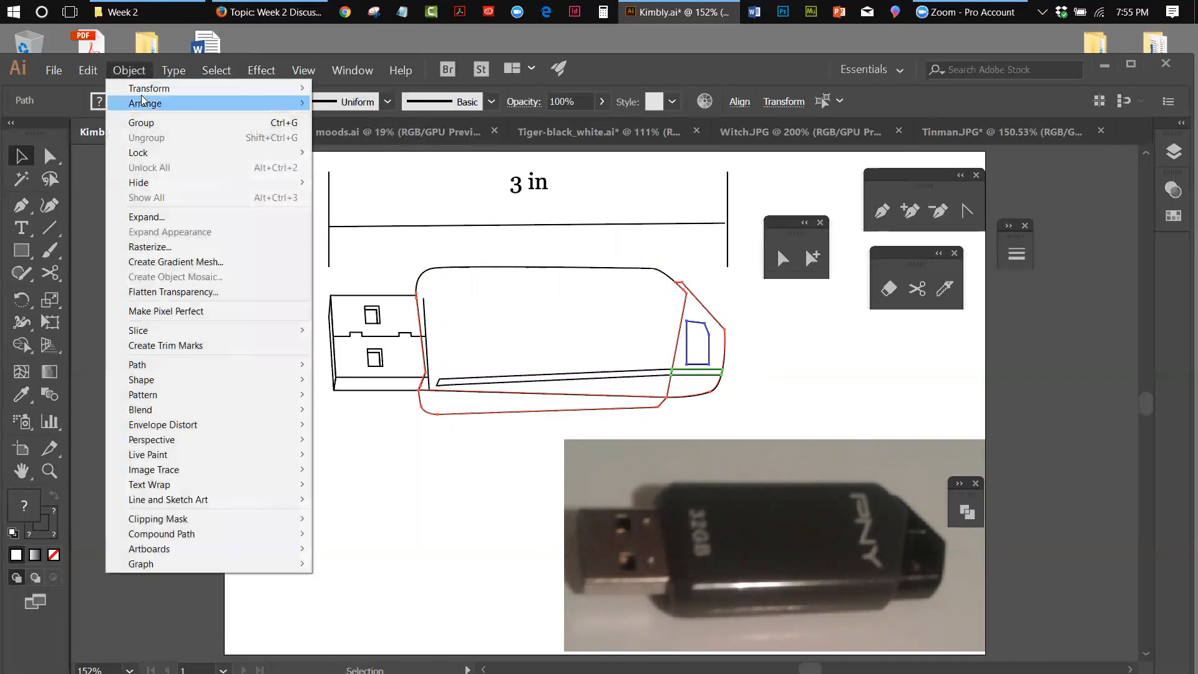
mouse_move(143, 100)
click(350, 103)
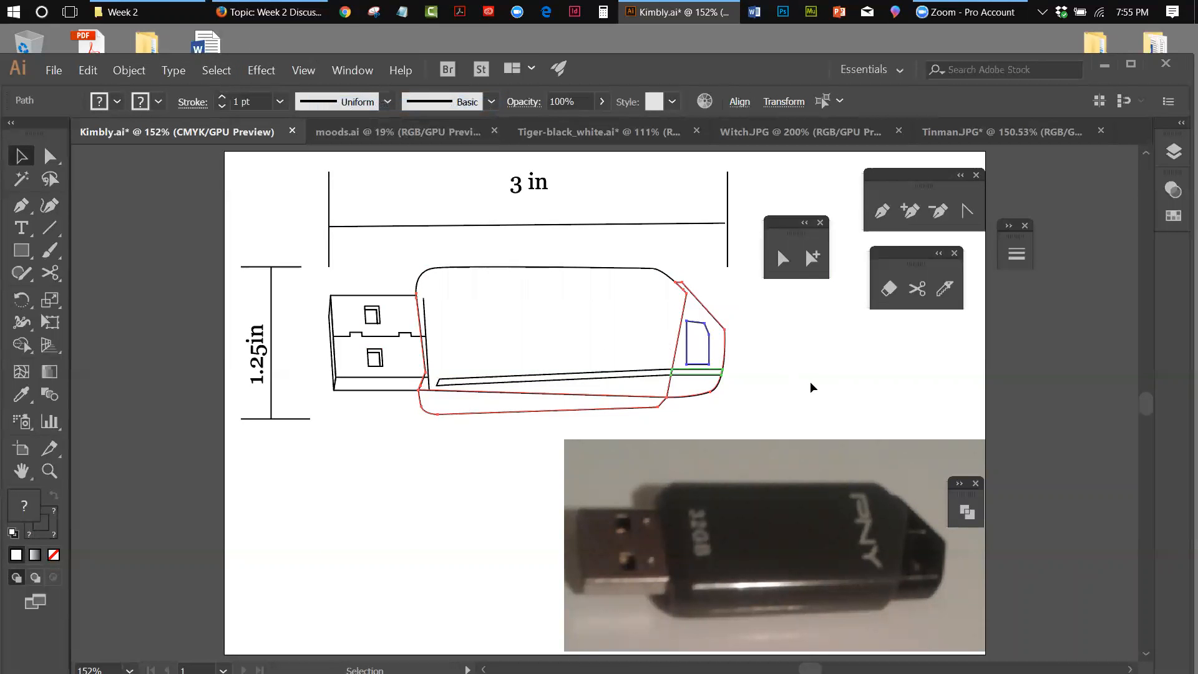
click(810, 383)
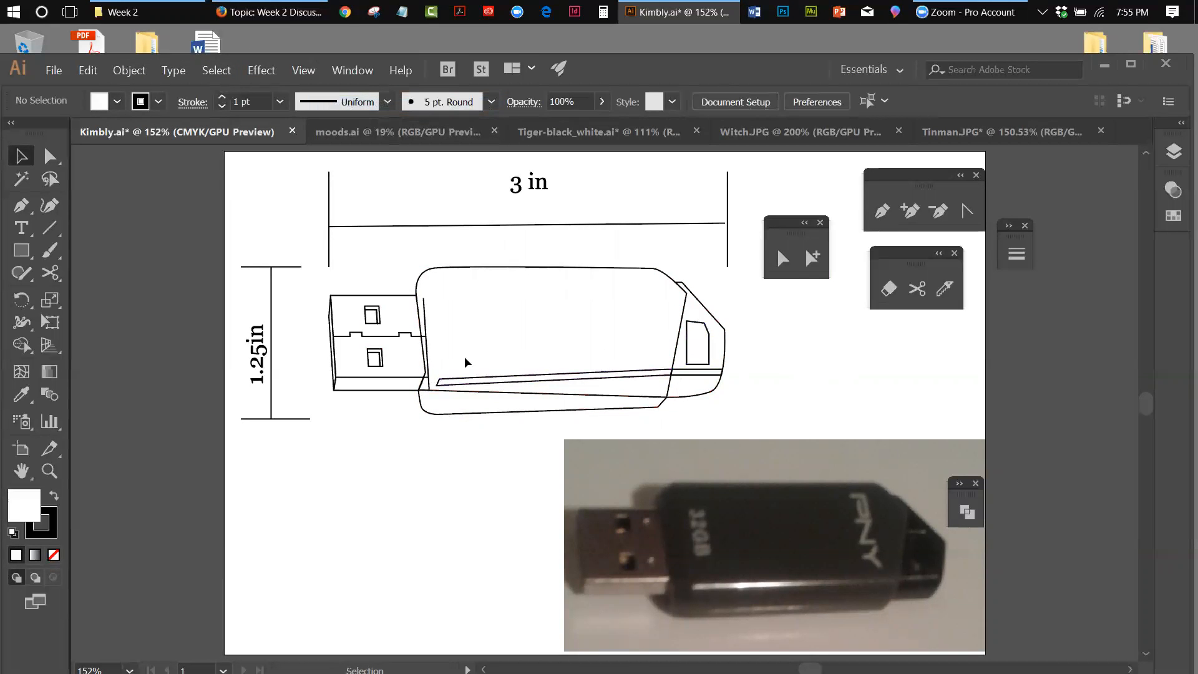
Send the USB connector group to the back and deselect it.
click(426, 303)
click(133, 70)
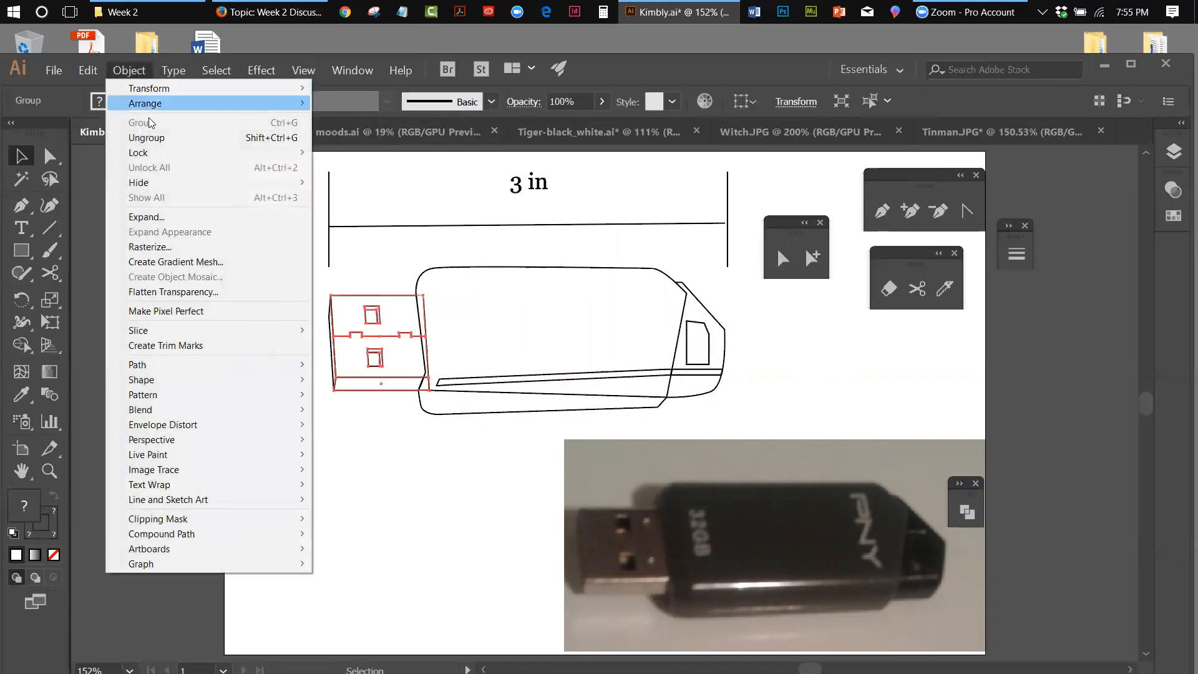
mouse_move(293, 104)
click(368, 149)
click(385, 240)
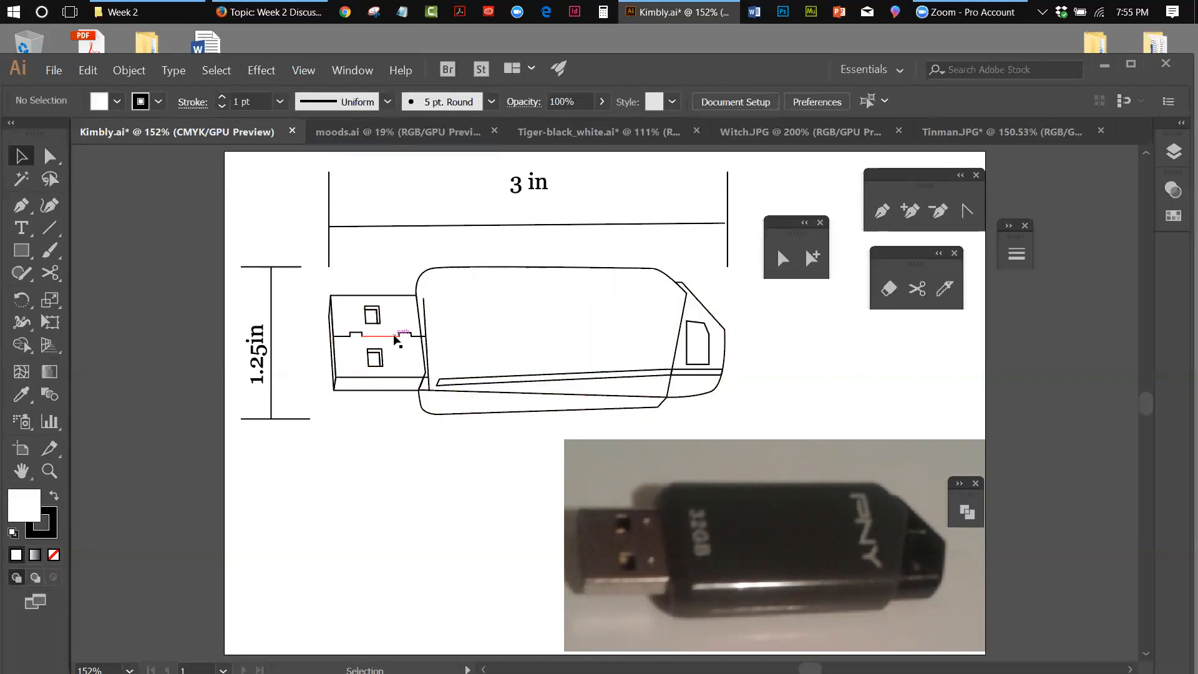
Select the lower body and end-cap outline, the seam strip and both slot paths, send them to the back, and deselect.
click(718, 331)
click(778, 362)
click(701, 389)
click(134, 70)
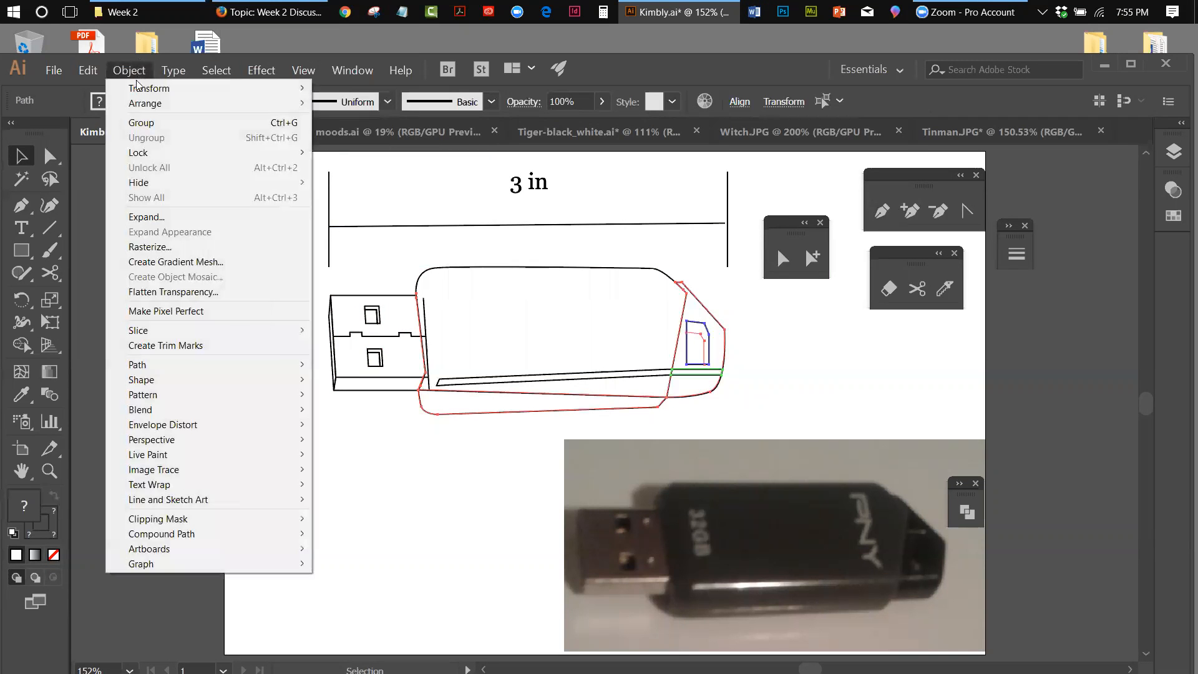
mouse_move(164, 103)
click(360, 149)
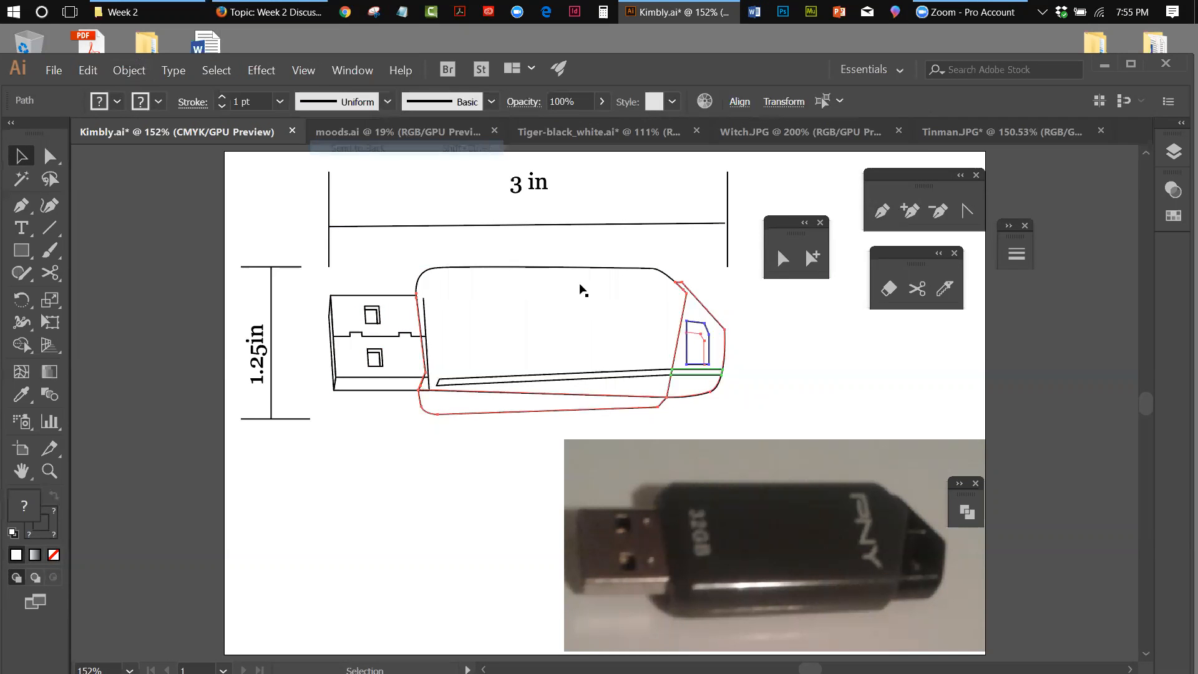
click(826, 375)
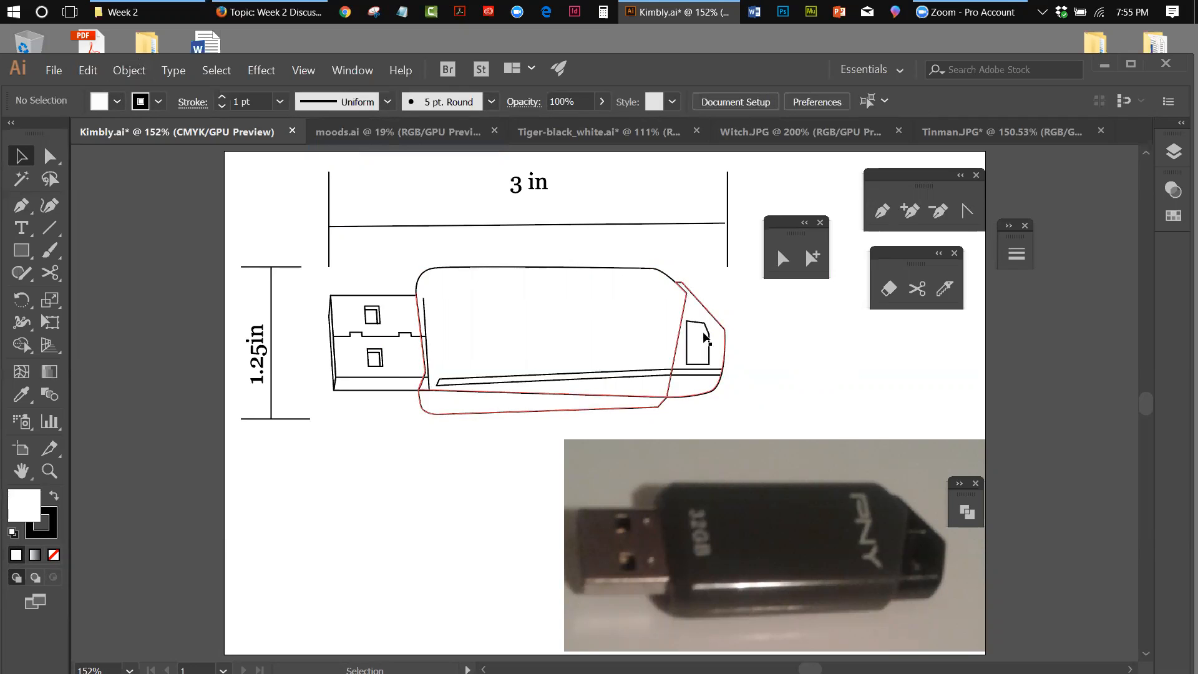
Remove the fill from the lower body and end-cap outline, and move the slot's inner corner line out to the blank area beside the end cap.
click(709, 340)
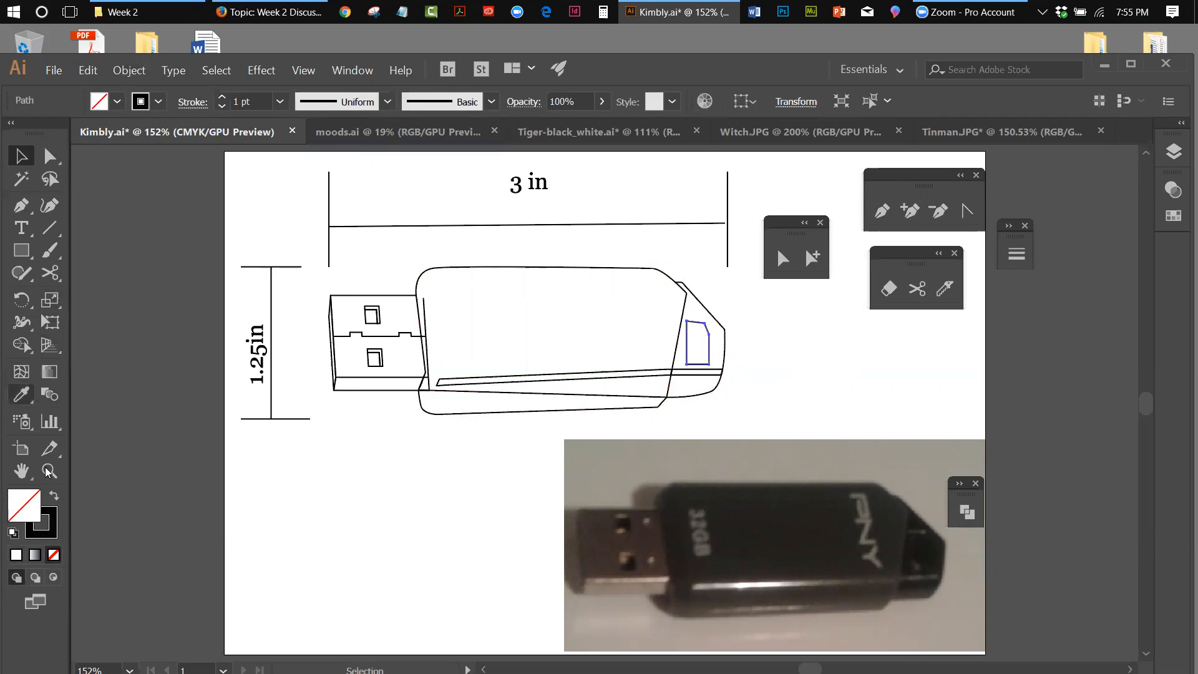
click(712, 349)
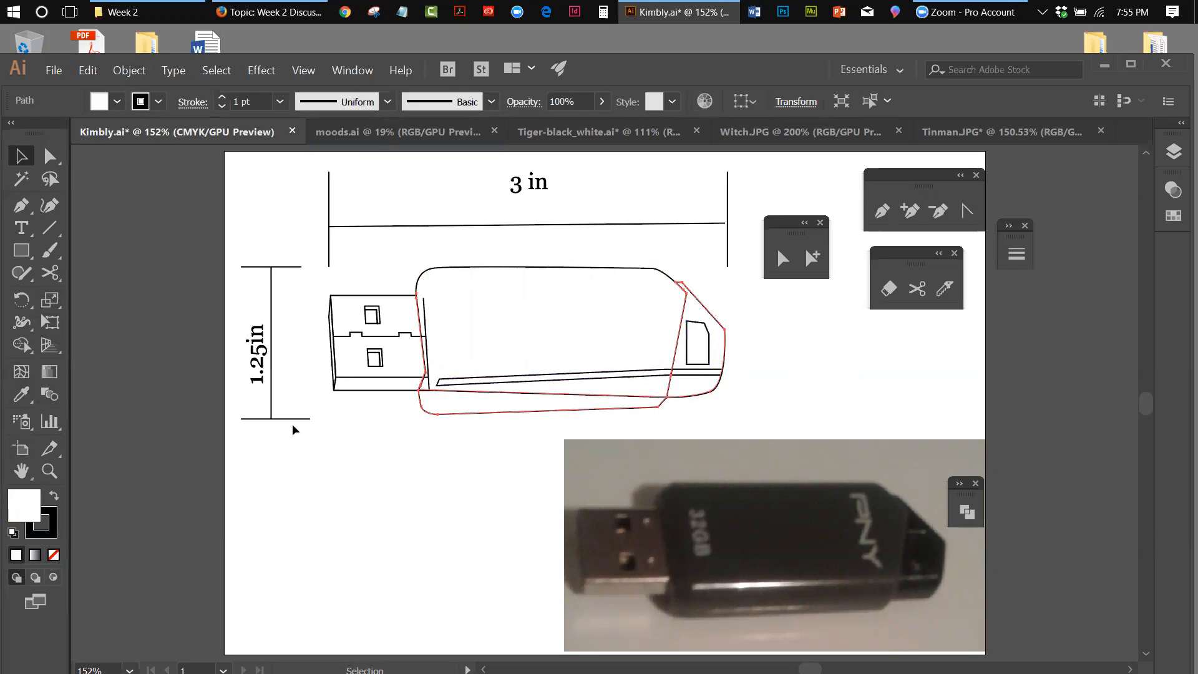
click(53, 557)
drag(702, 347, 790, 364)
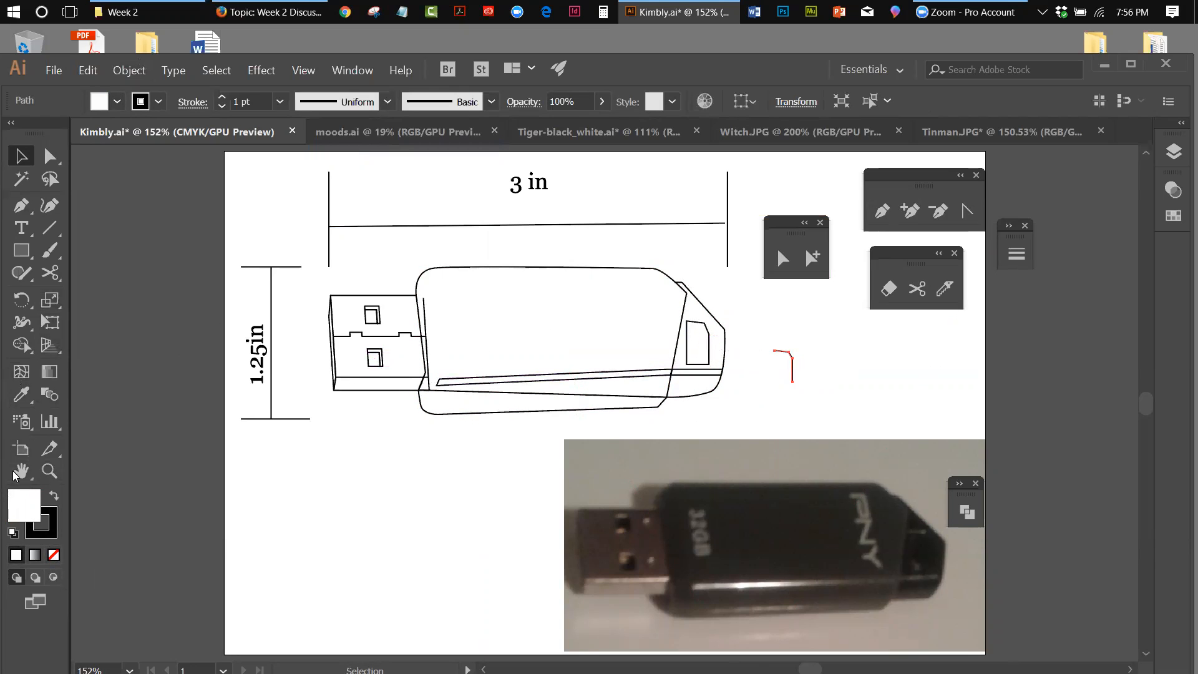
Set the stroke to none with a white fill for the Pen tool, and move the Color panel clear of the drawing.
click(44, 476)
click(438, 349)
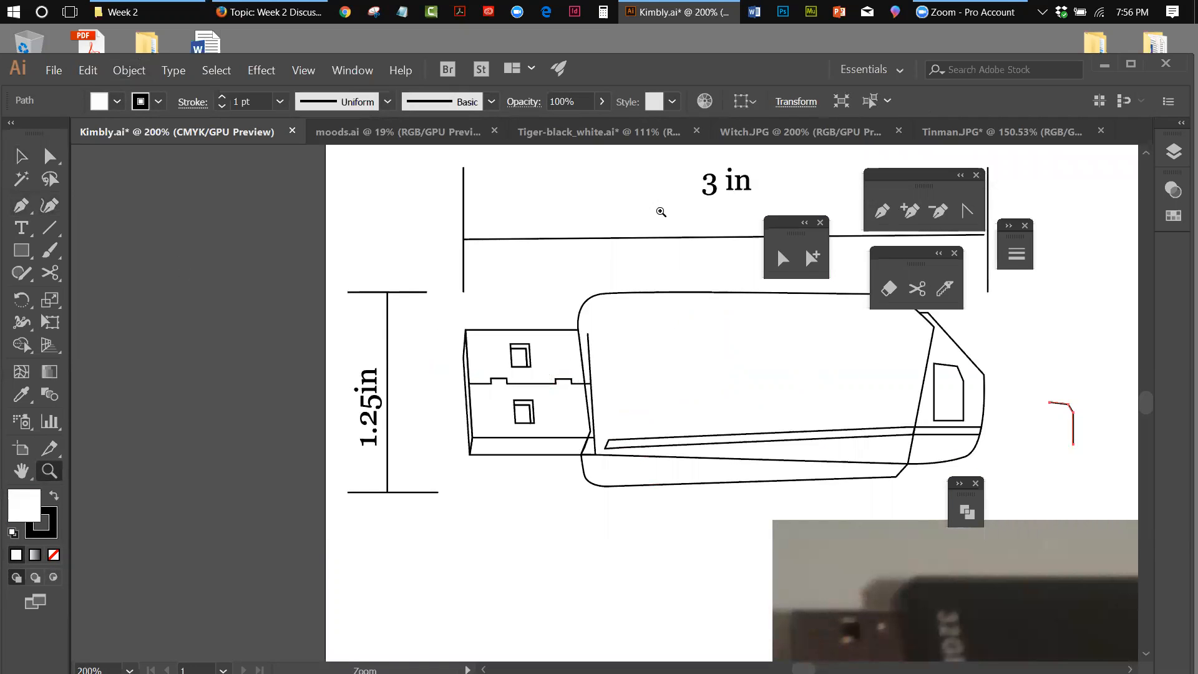
click(51, 533)
click(53, 555)
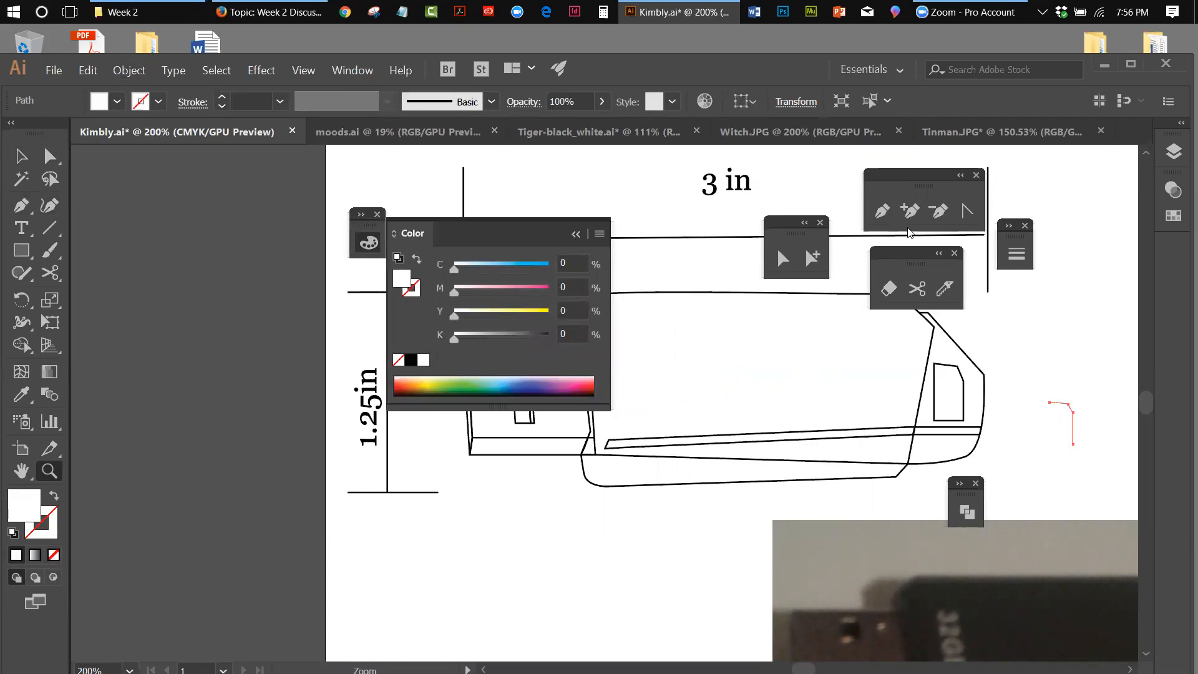
click(882, 211)
drag(427, 233, 225, 200)
Start a white, strokeless patch with the Pen tool, placing points from the top of the body's left edge down to its lower corner.
click(582, 322)
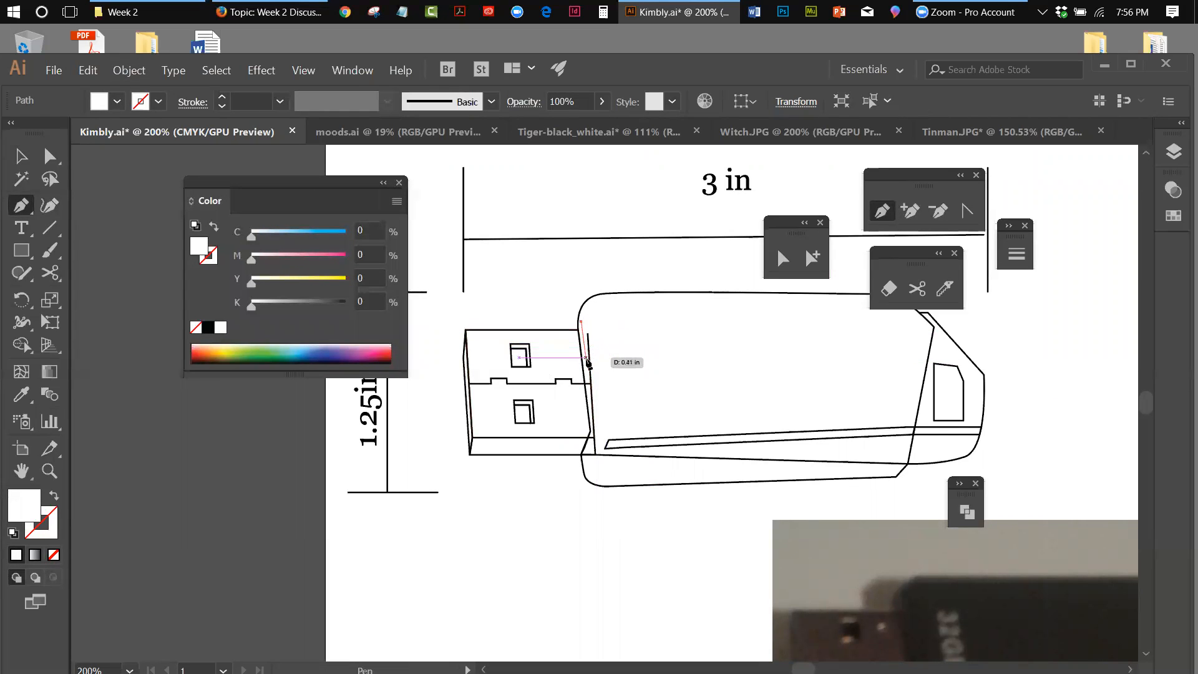
click(587, 361)
click(589, 388)
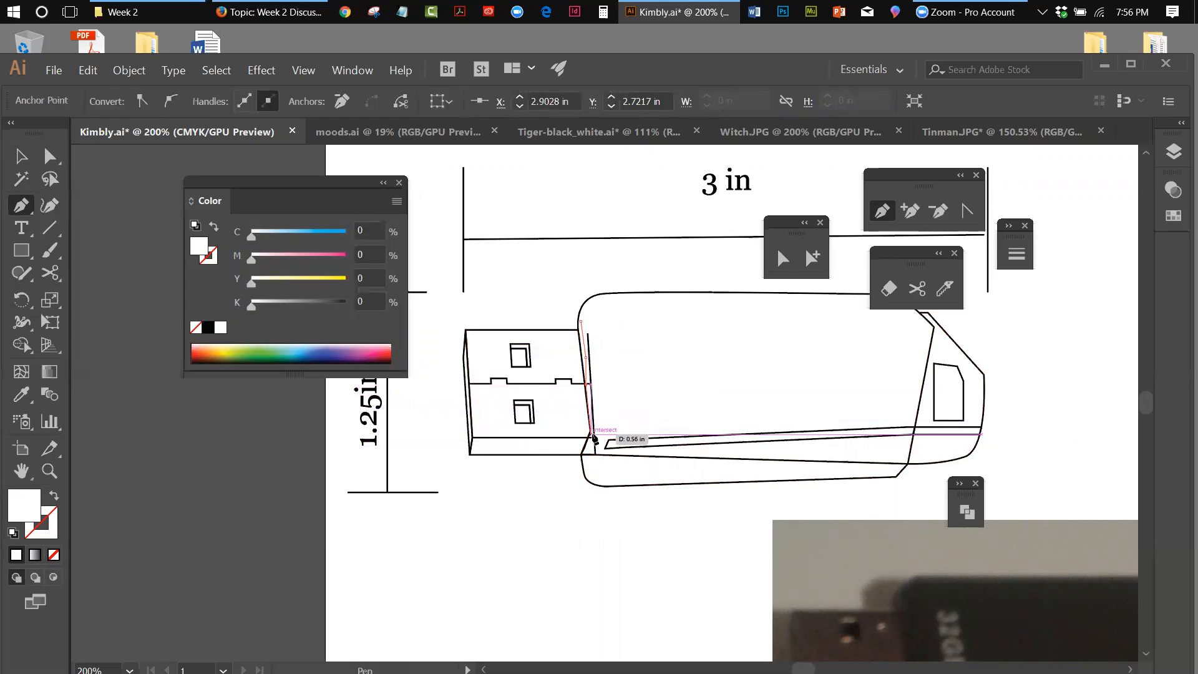
click(49, 471)
click(603, 406)
click(602, 409)
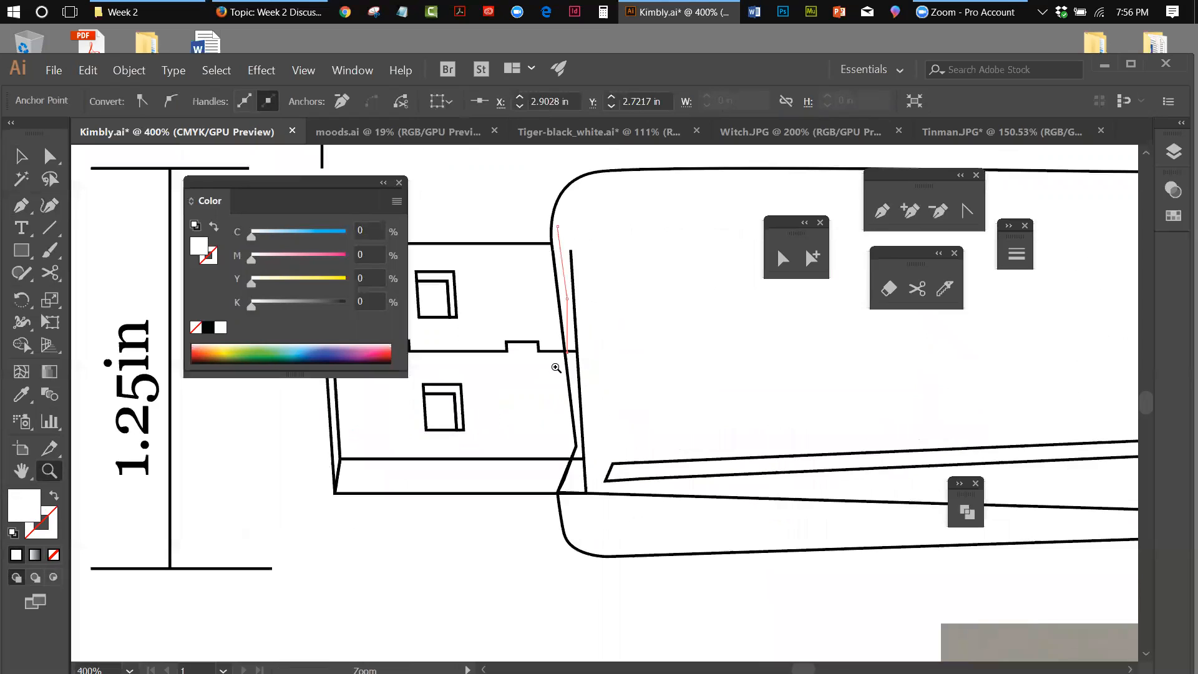
click(882, 211)
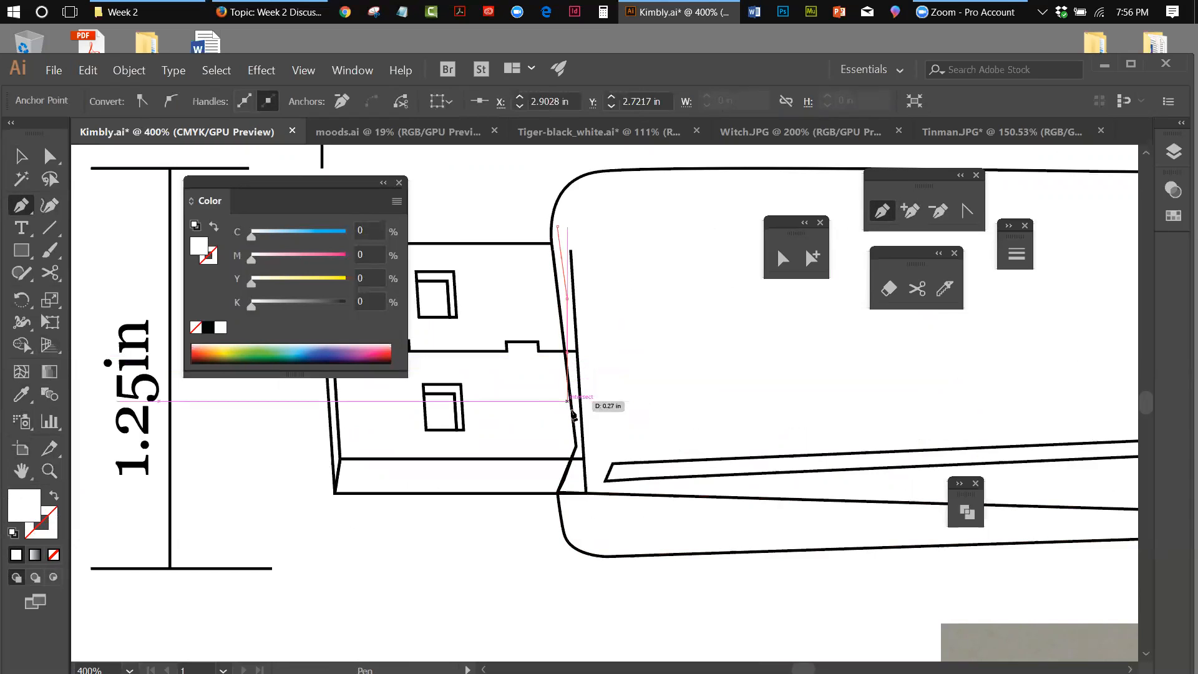
click(582, 451)
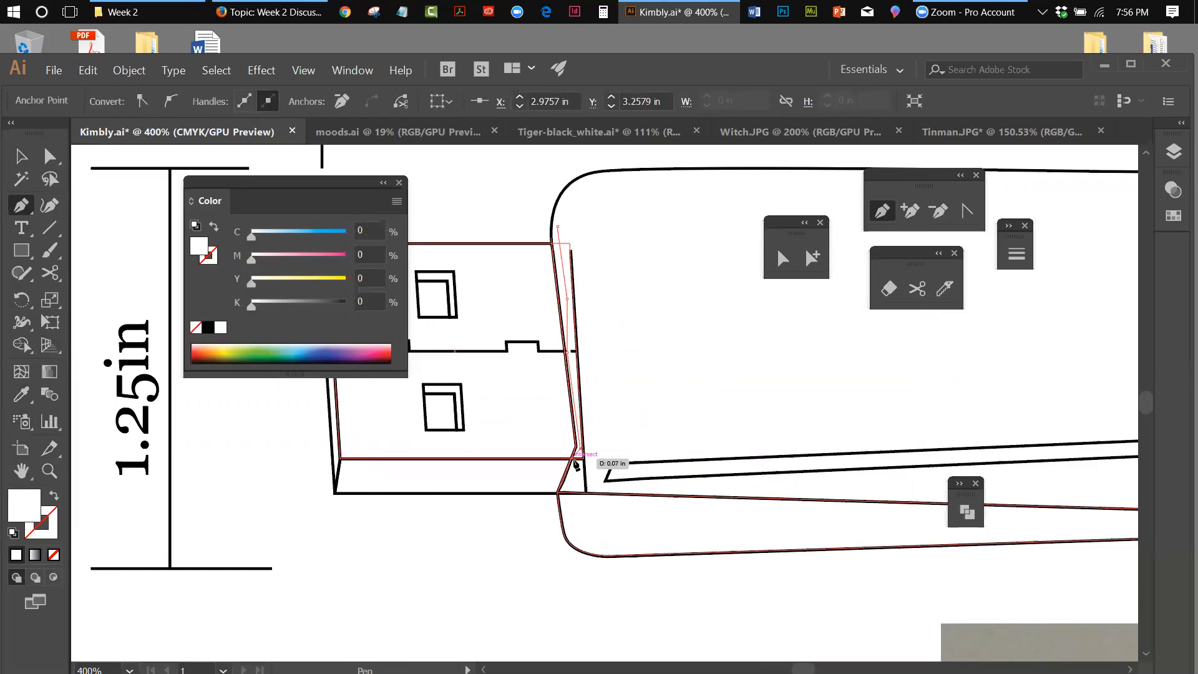
Continue the white patch around the lower end of the connector's overlapping edge, up its inner side, and back to the starting point.
click(573, 460)
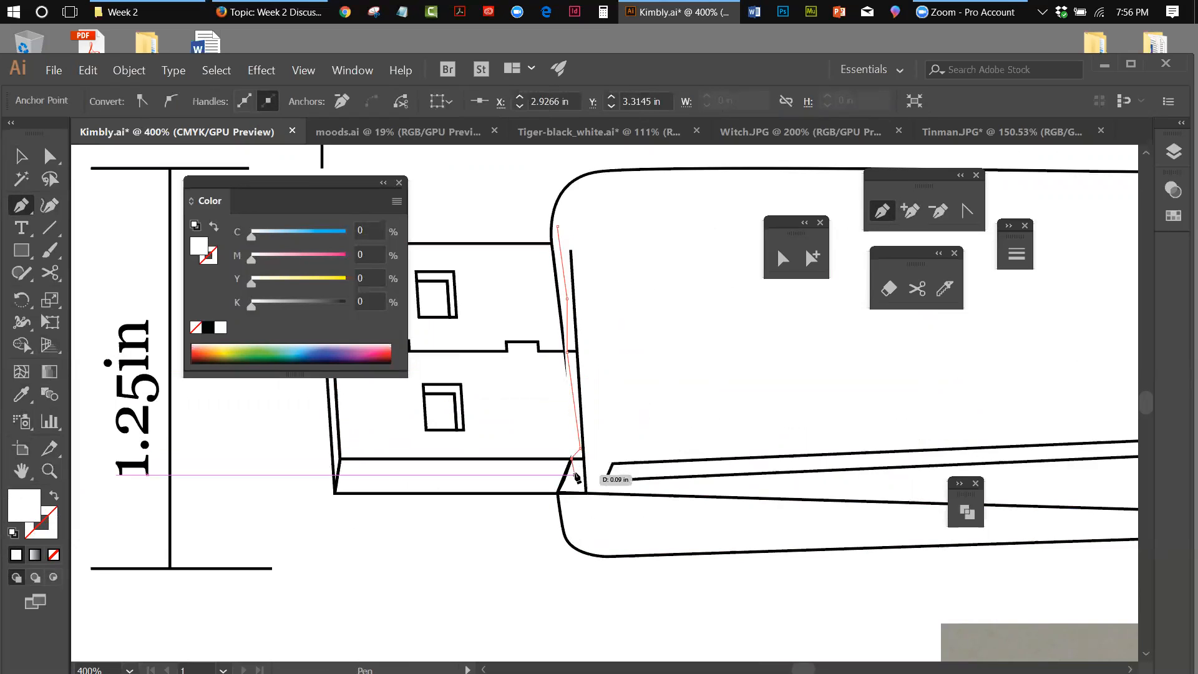
click(579, 486)
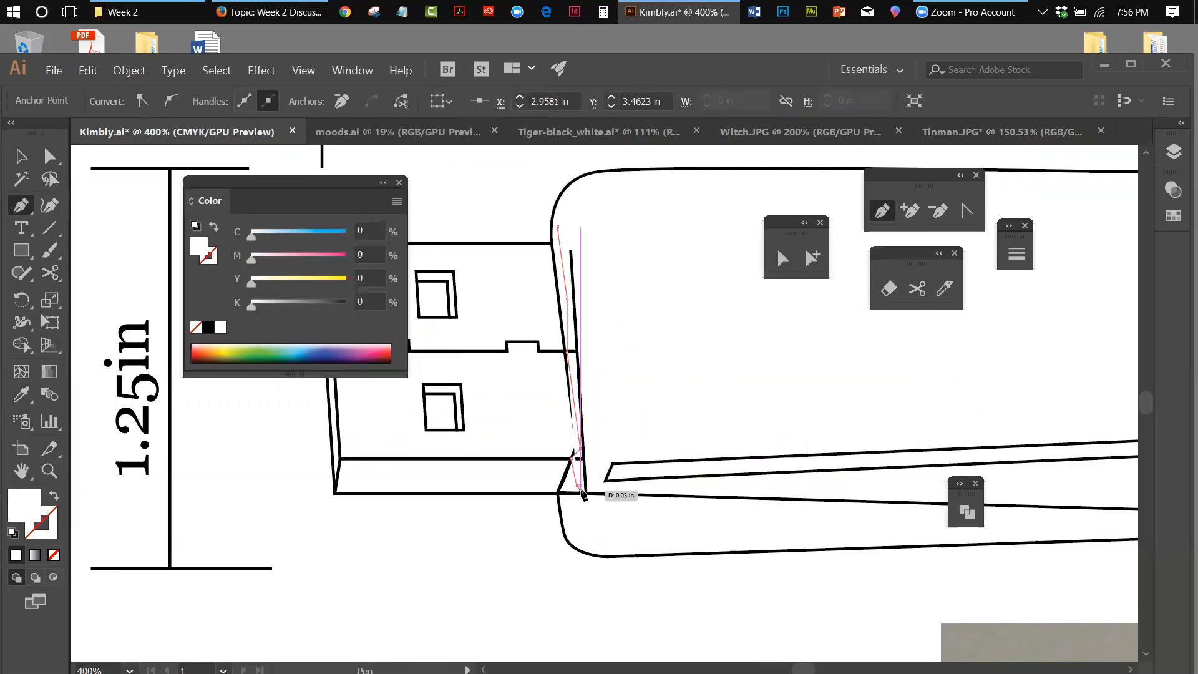
click(582, 494)
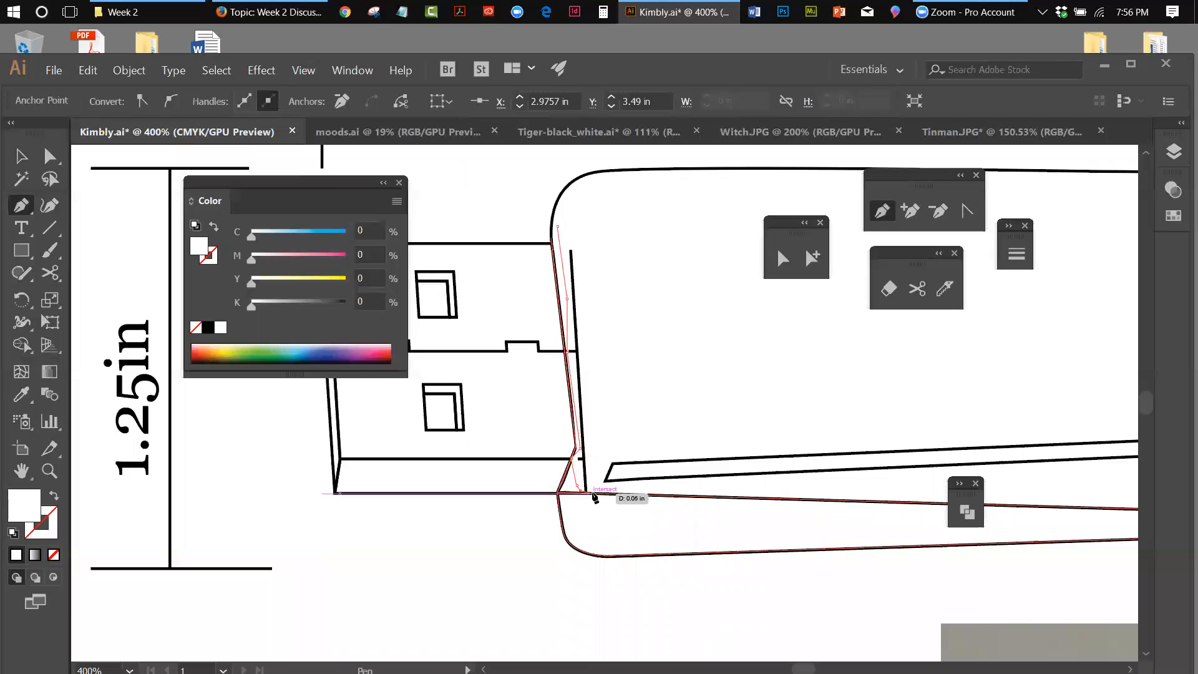
click(595, 495)
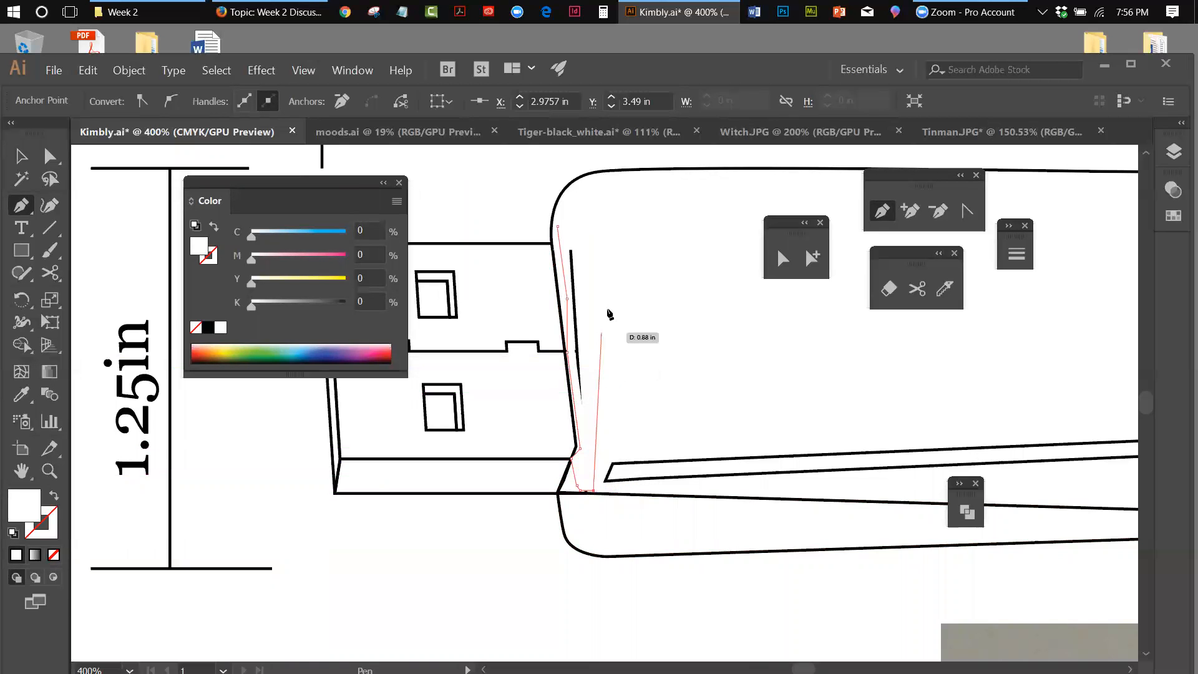
click(601, 309)
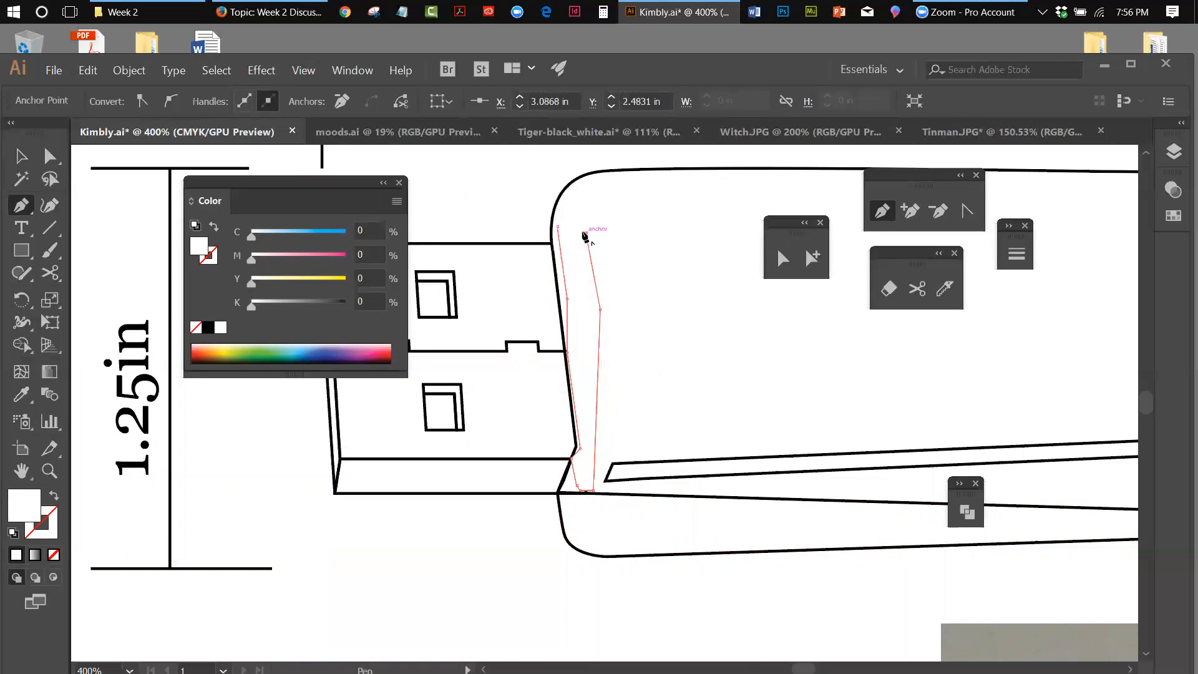
click(559, 227)
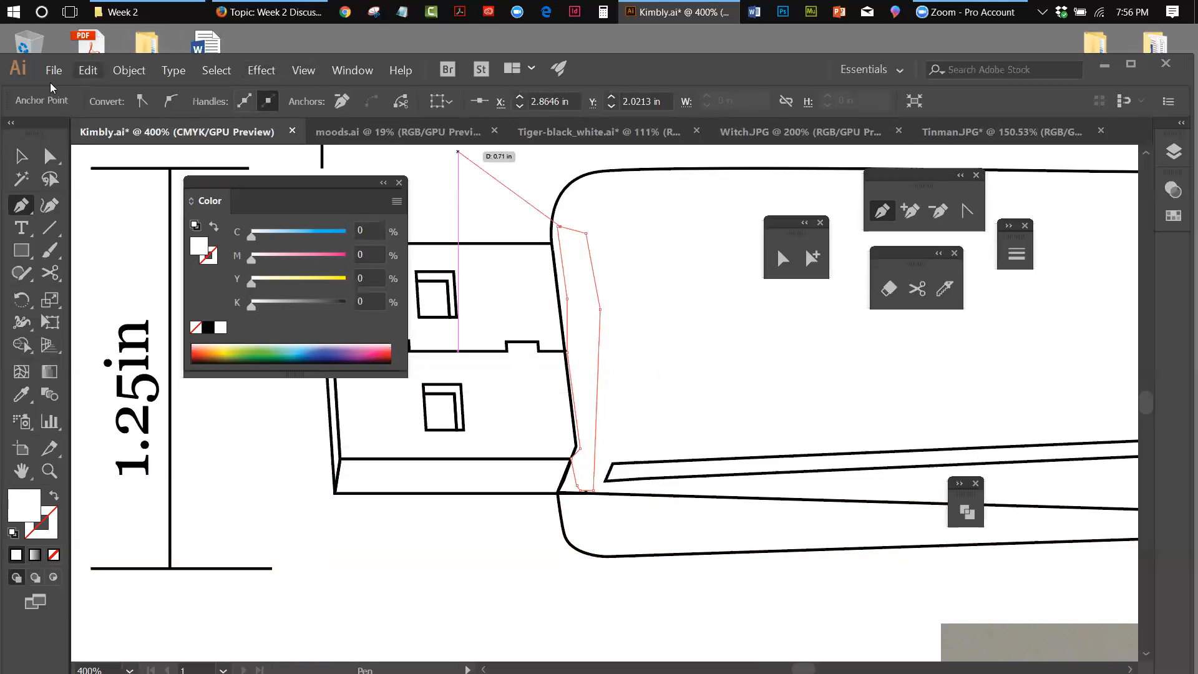
Leave the Pen tool, deselect the finished white patch, and fit the artboard in the window.
click(22, 156)
click(487, 181)
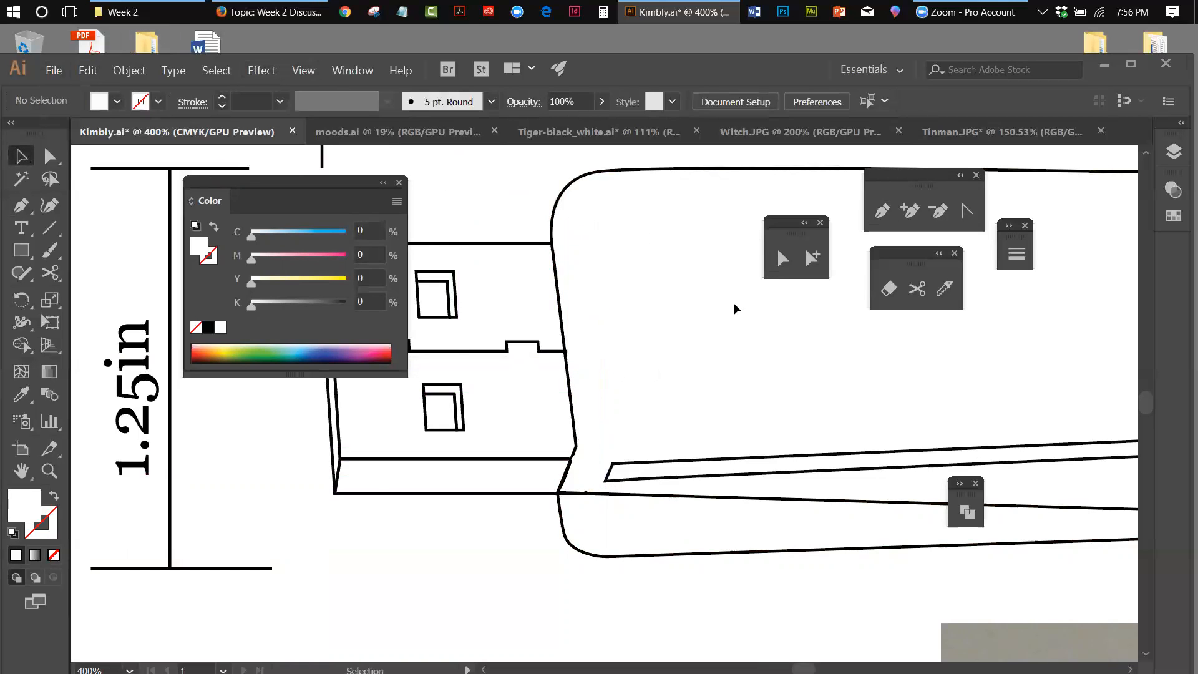
click(303, 72)
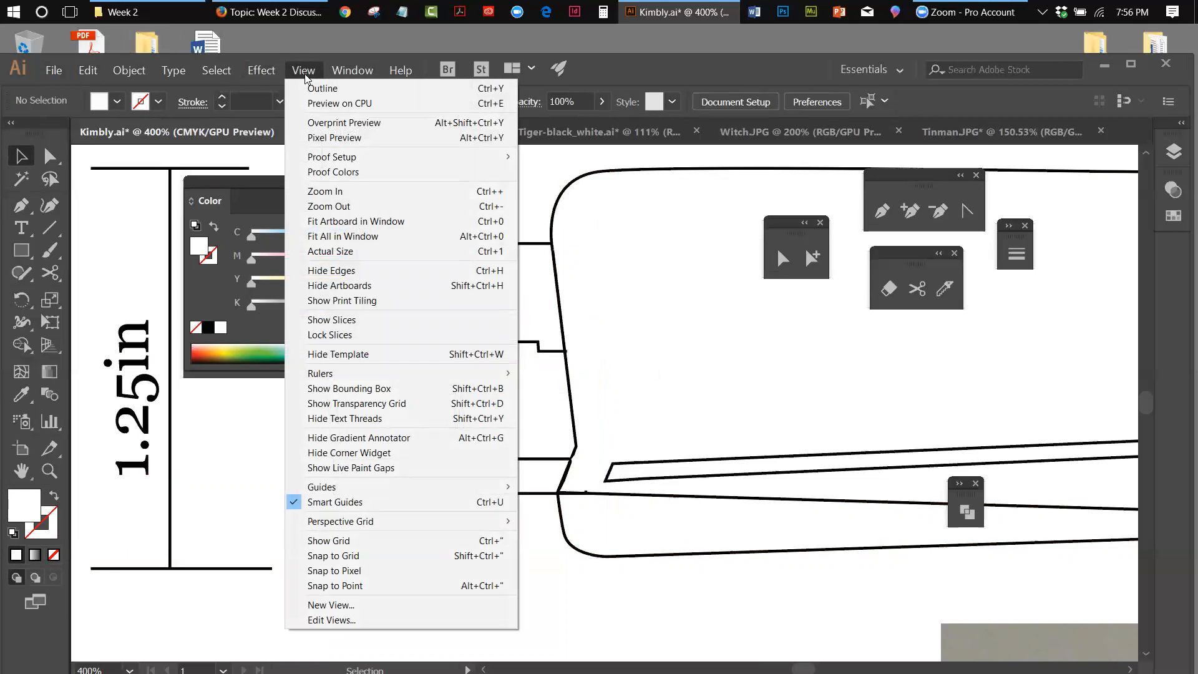
mouse_move(134, 71)
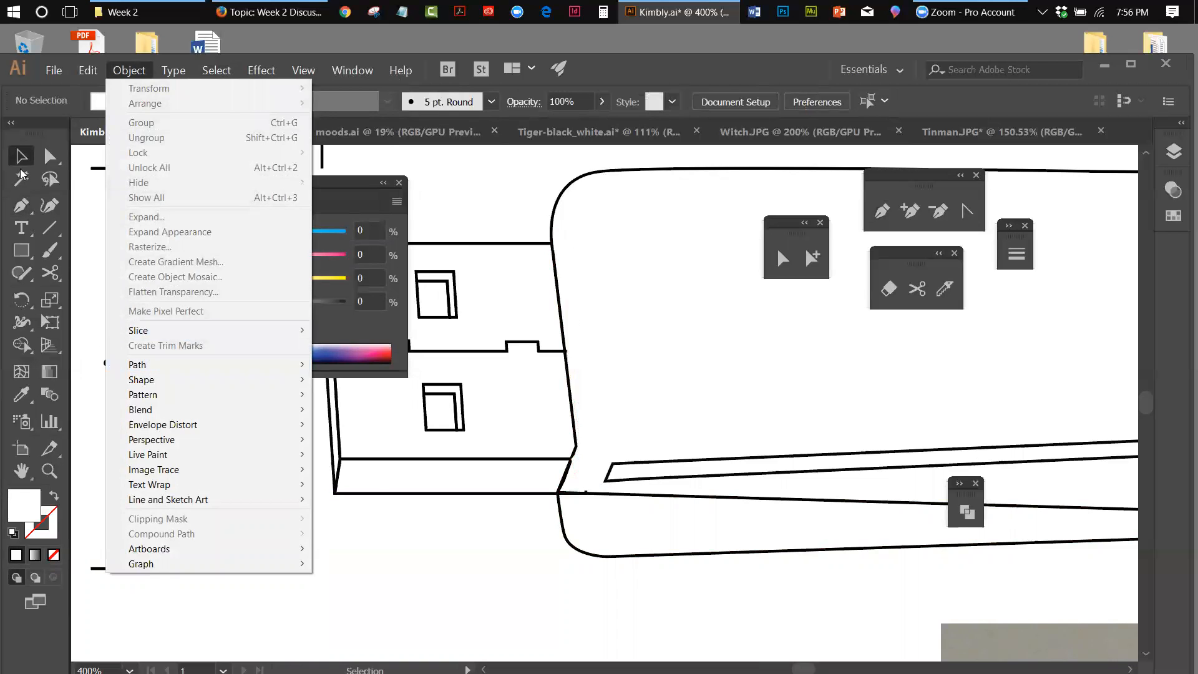
click(108, 137)
click(303, 71)
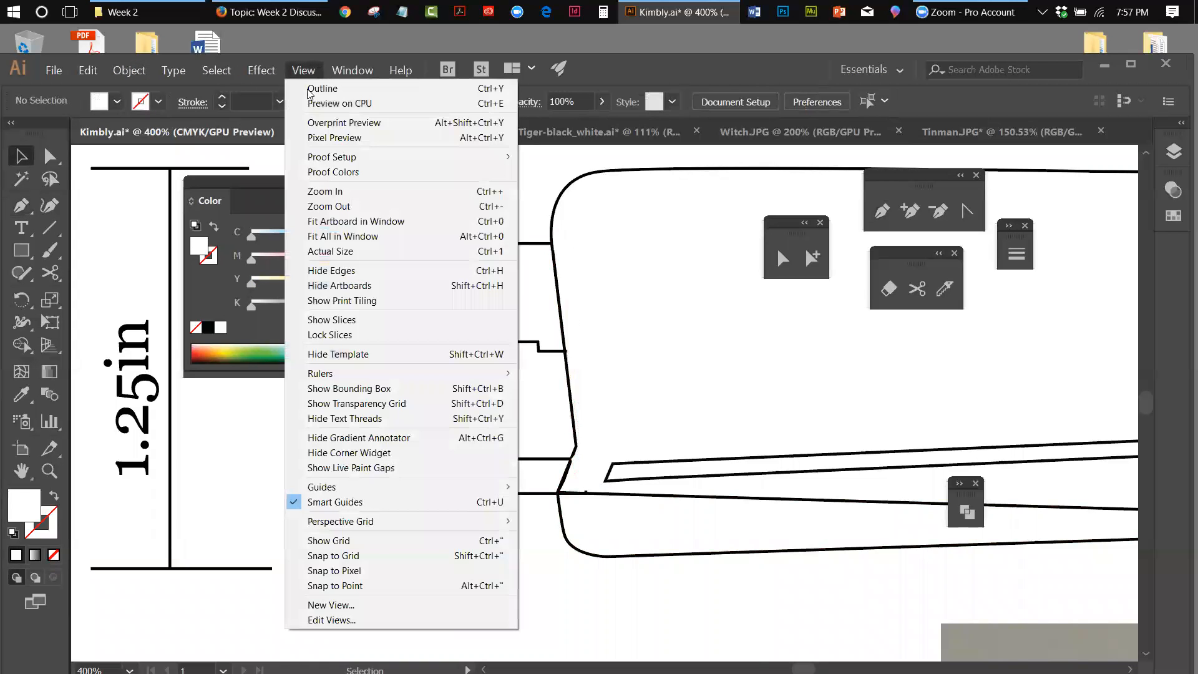
click(324, 222)
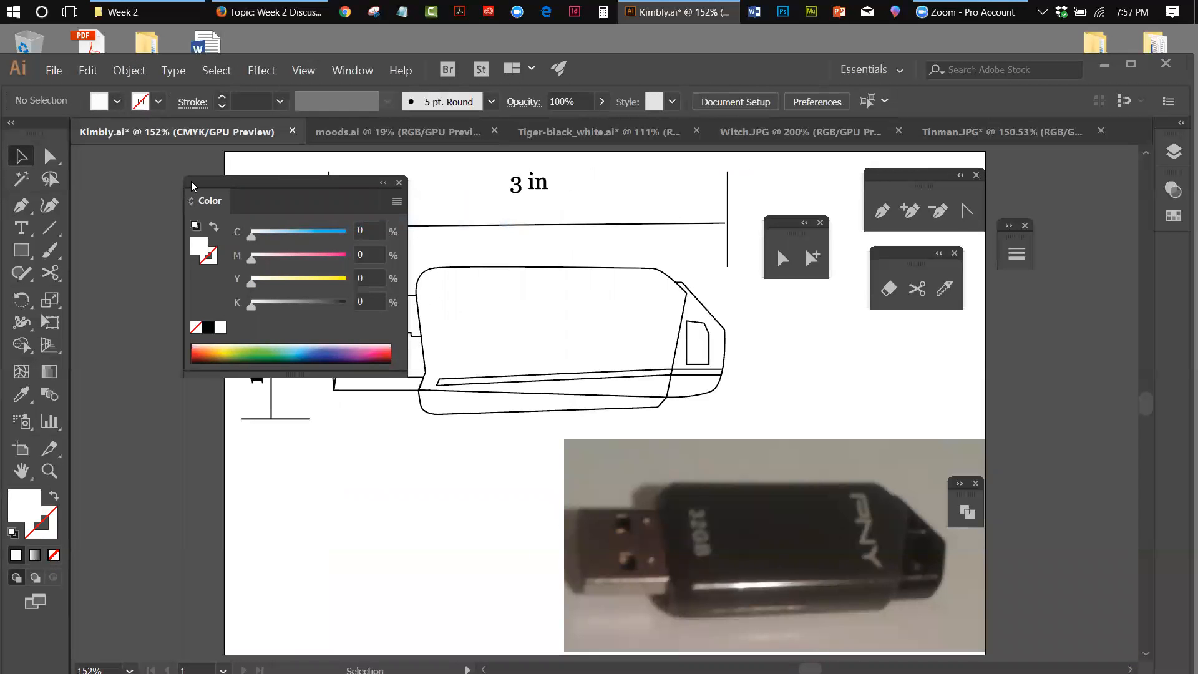
Give the loose slot corner line a black stroke and move it back inside the slot on the end cap.
drag(191, 182, 26, 209)
mouse_move(732, 306)
mouse_down()
mouse_move(806, 398)
mouse_move(791, 385)
mouse_up()
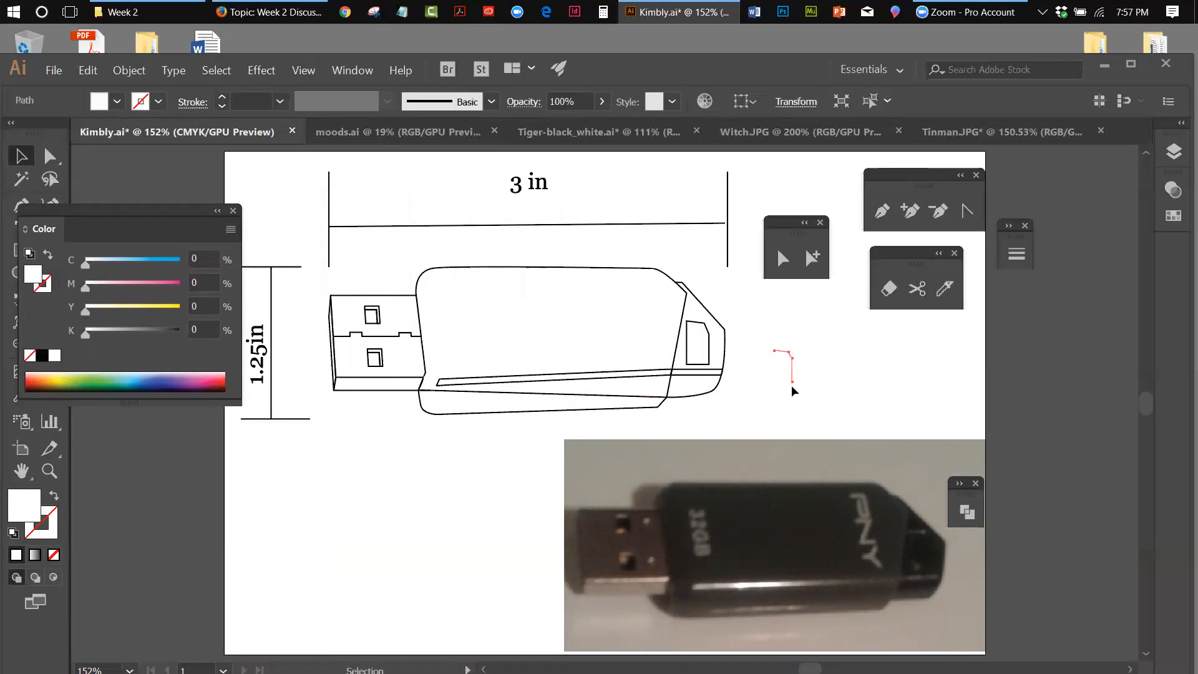
click(159, 103)
click(51, 133)
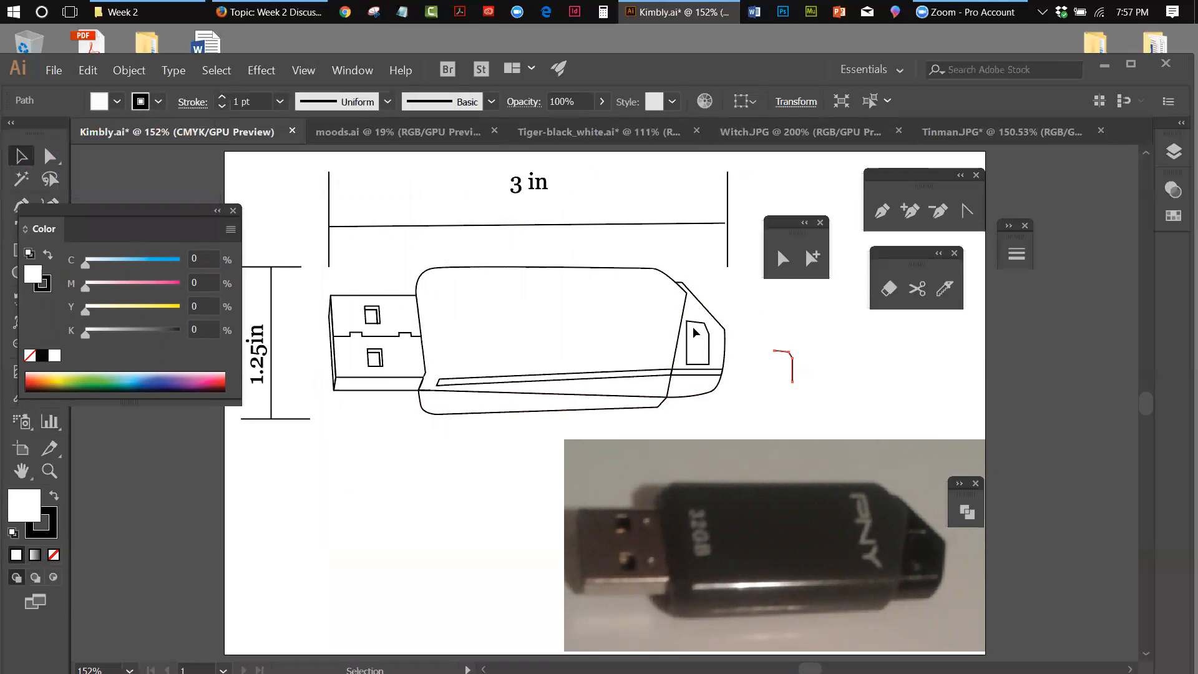
drag(781, 355, 693, 335)
click(1012, 448)
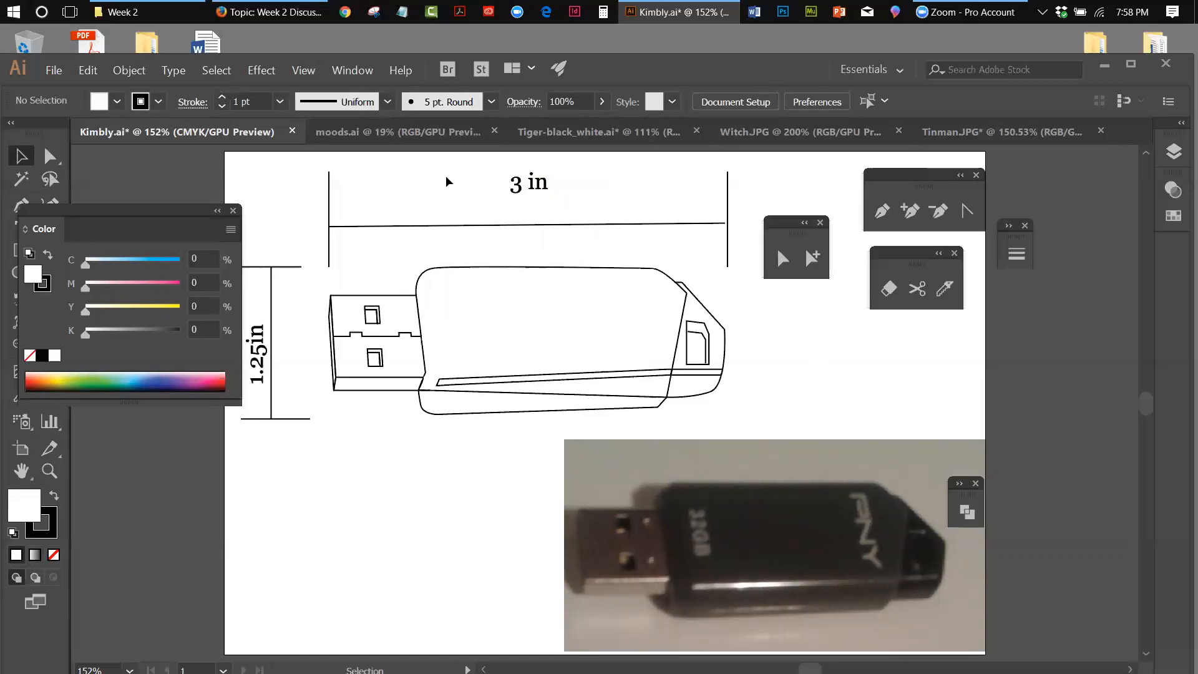
Switch to the moods.ai document and move the Color panel and floating tool panels clear of the mood artboards.
click(321, 133)
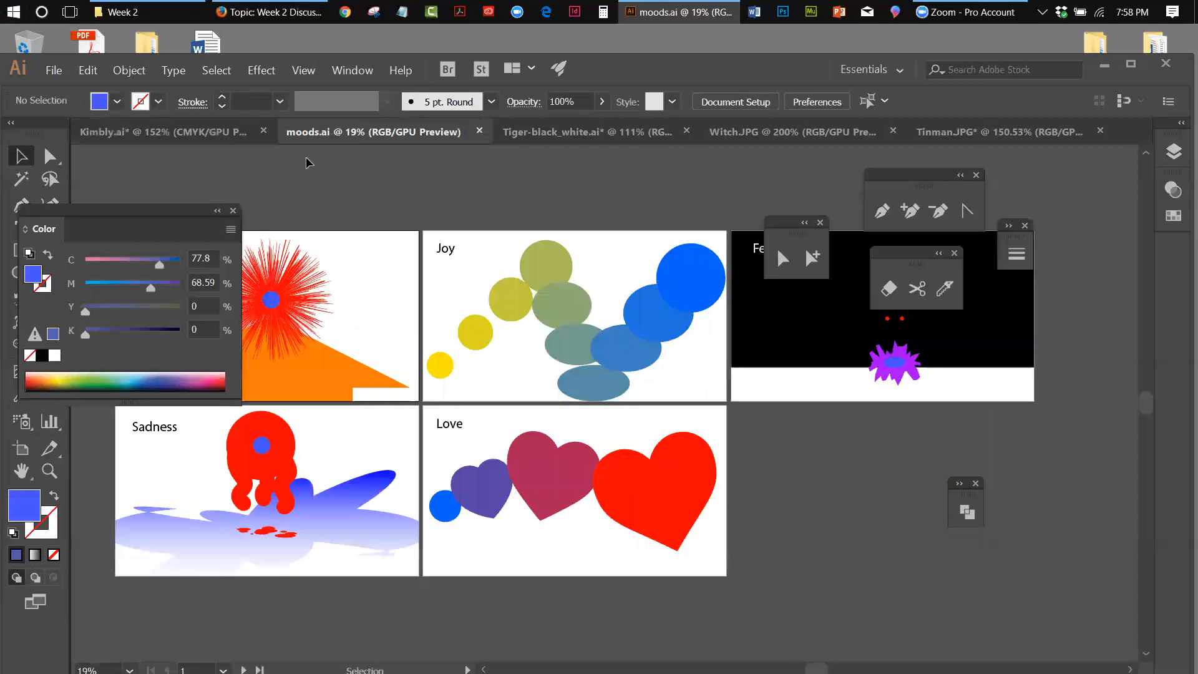
drag(185, 216, 1174, 505)
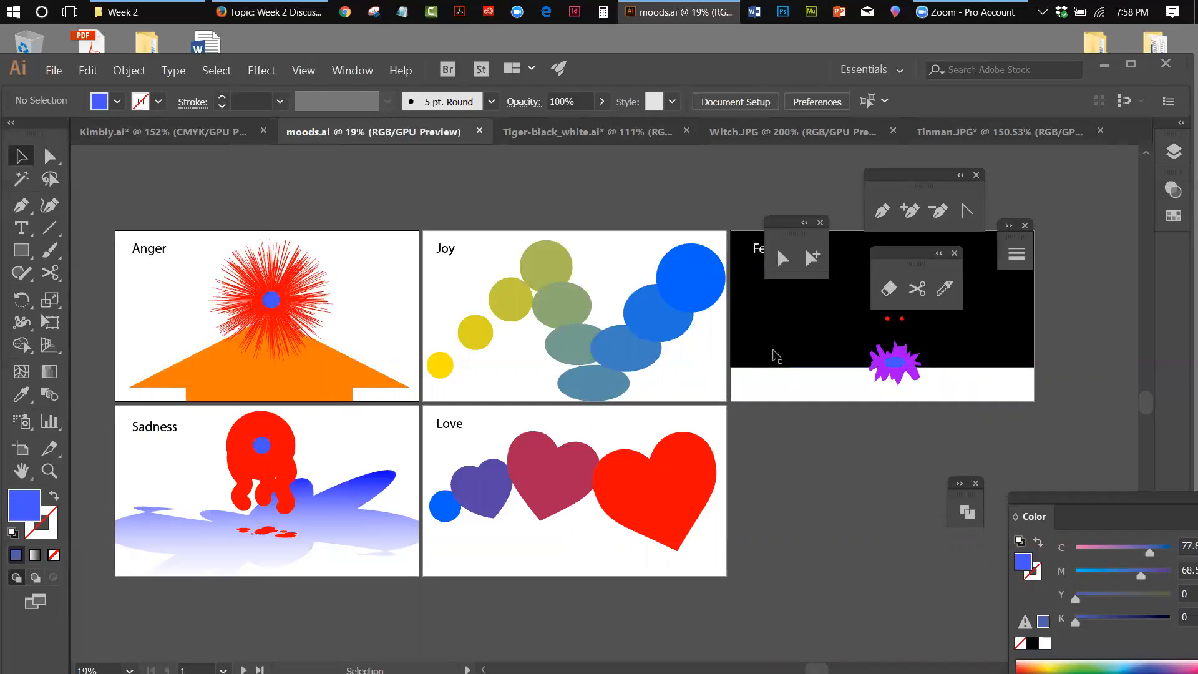
drag(797, 225, 770, 152)
drag(885, 176, 832, 161)
drag(897, 260, 1053, 346)
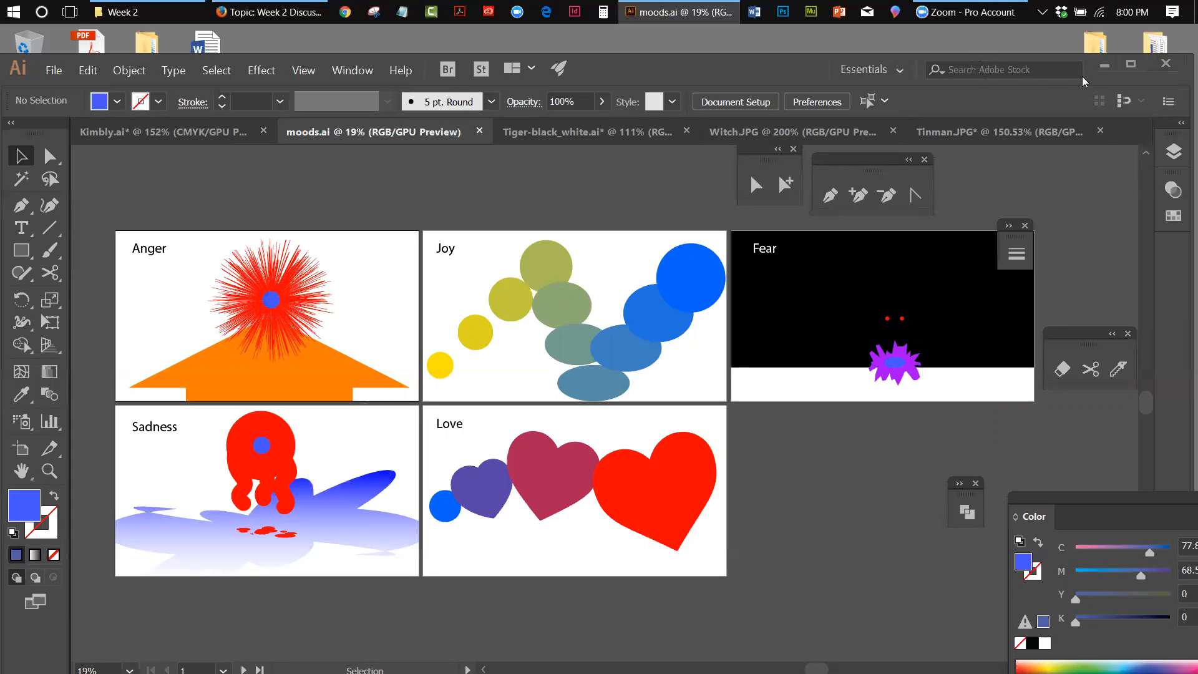
Select all artwork on Layer 1, group it, and deselect it.
click(1173, 152)
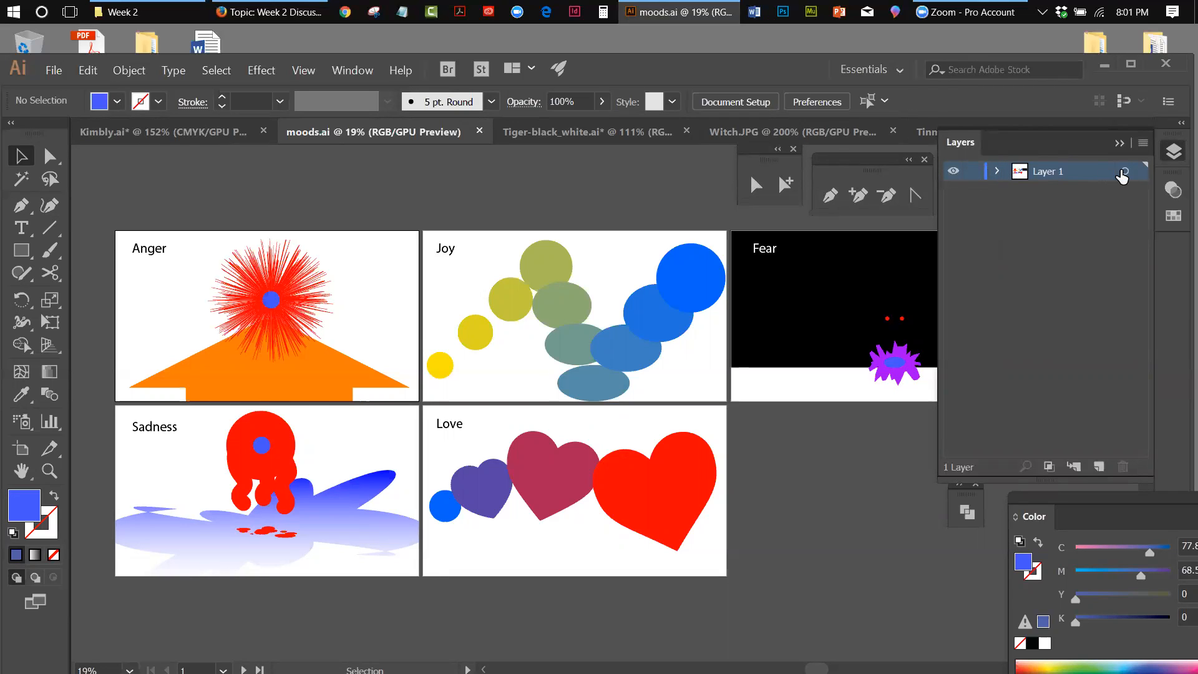
click(1125, 172)
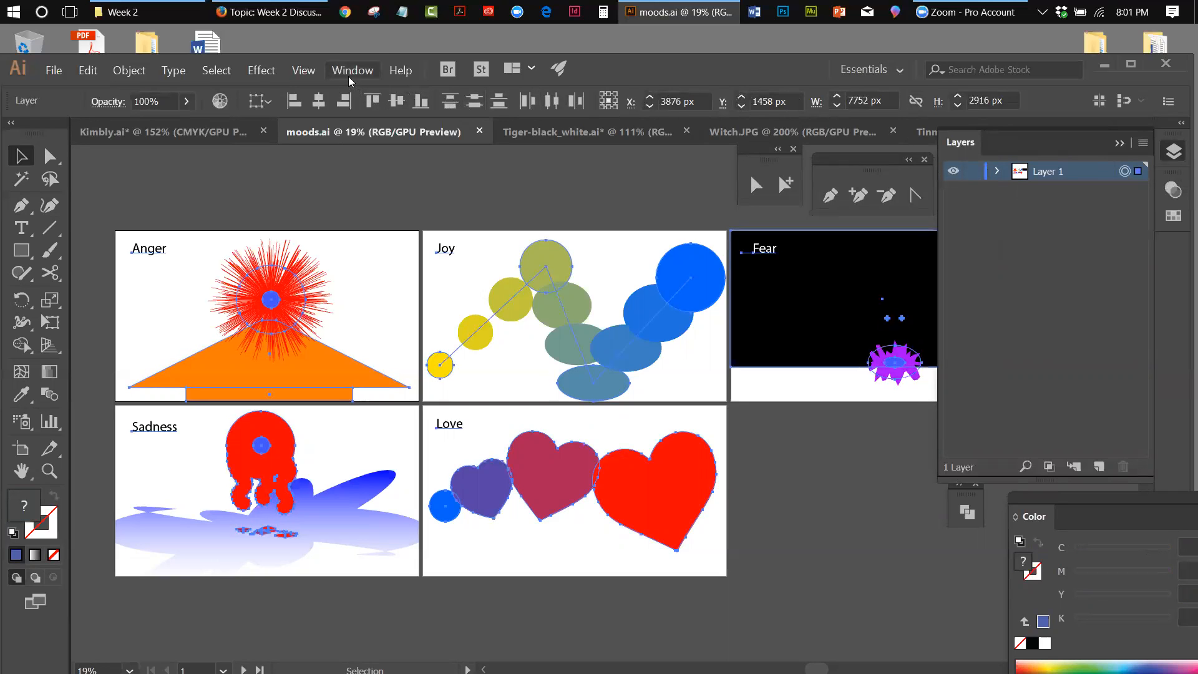
click(143, 73)
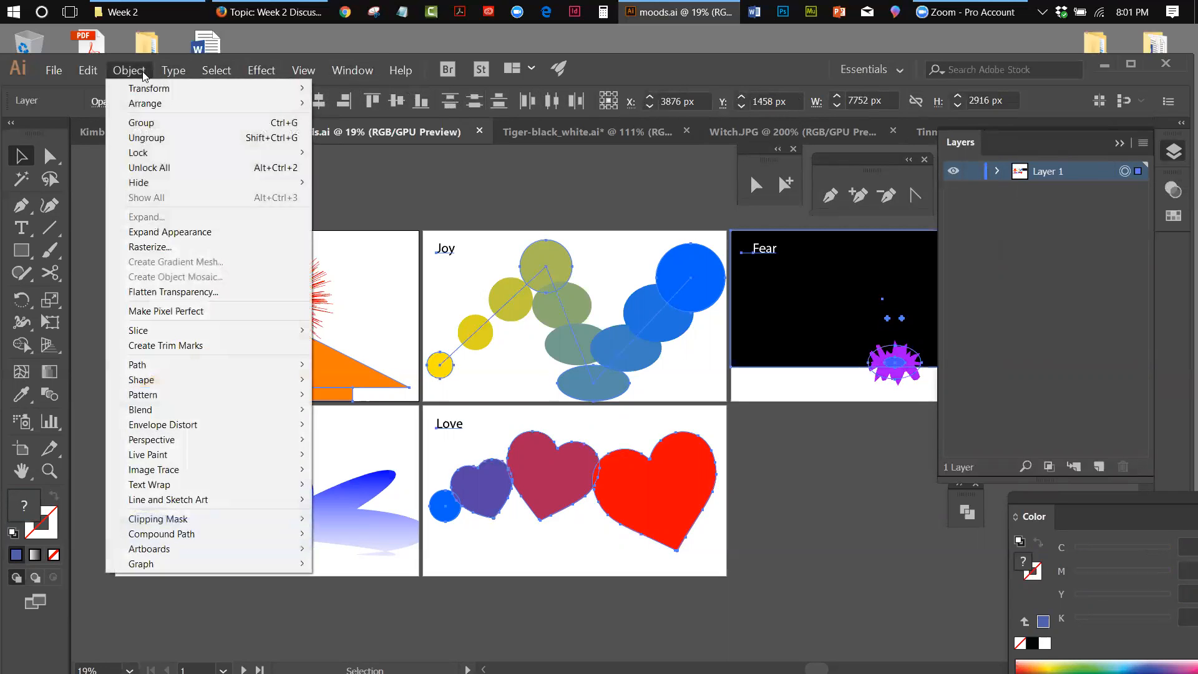
click(148, 123)
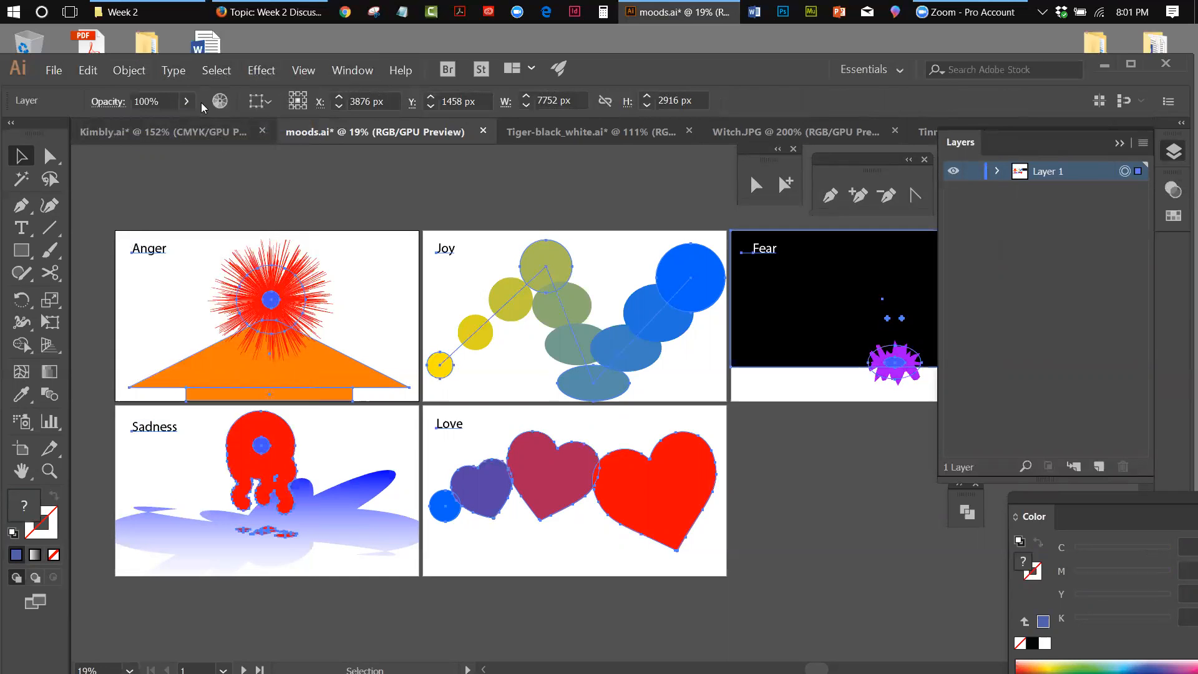
click(257, 73)
click(158, 173)
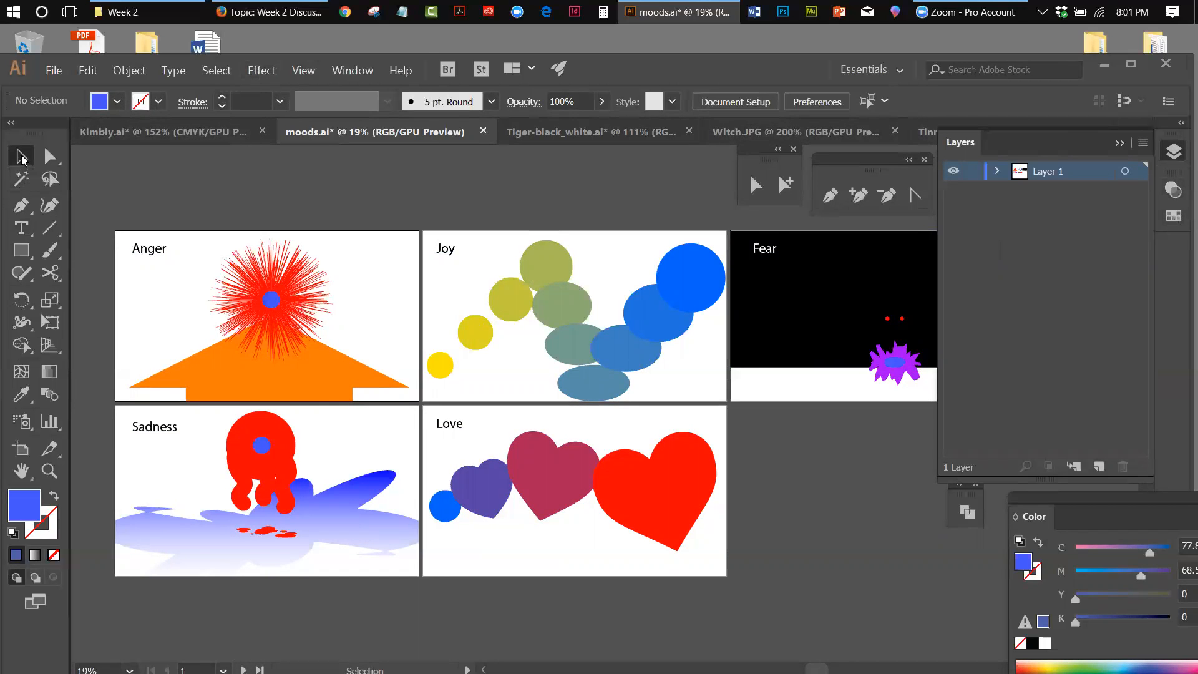
Detach the Swatches panel and place it in the empty space below the Fear artboard.
click(1173, 215)
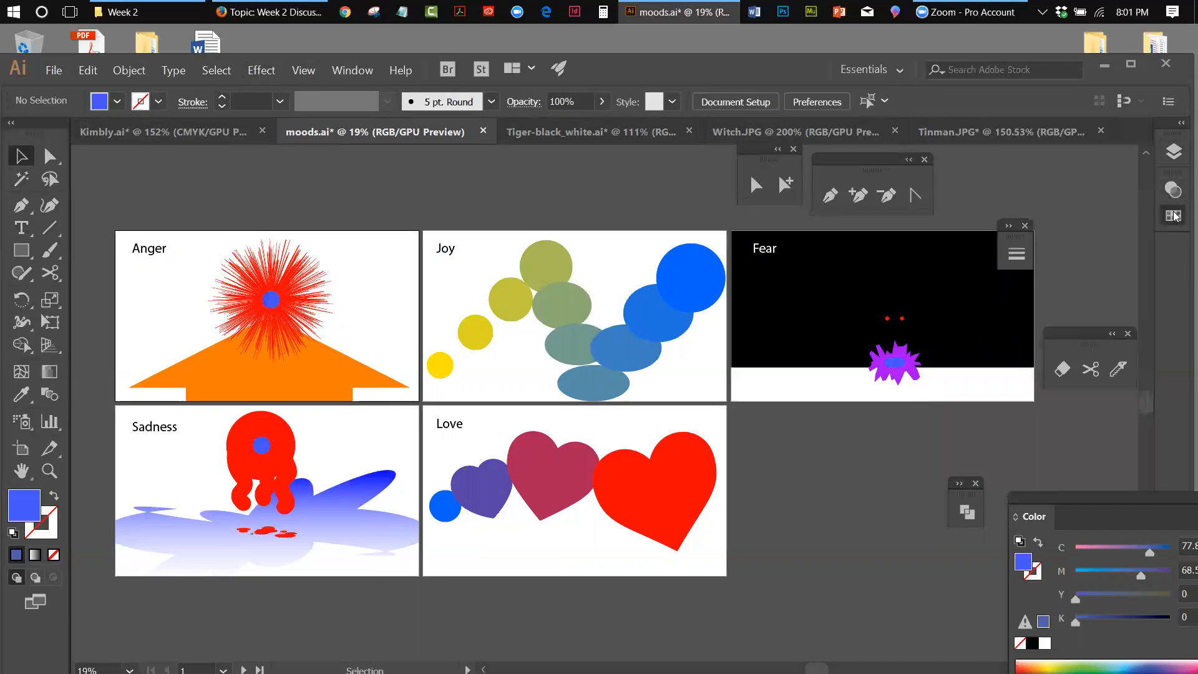
drag(1033, 181, 805, 440)
click(1125, 185)
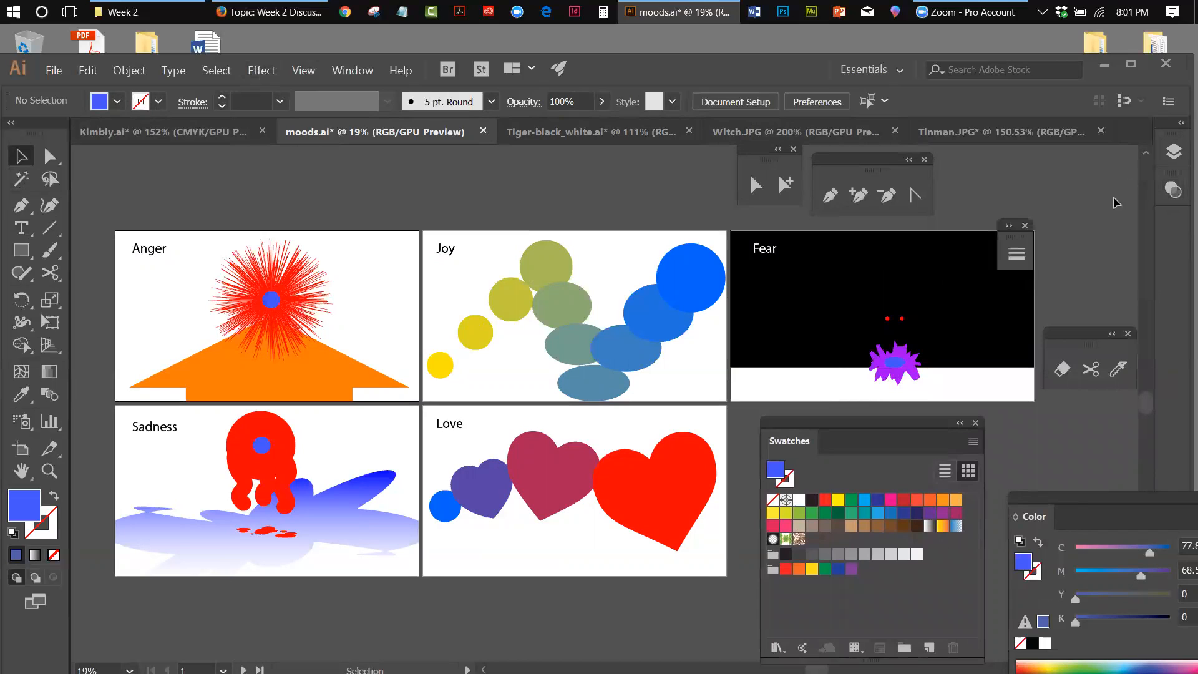
drag(876, 425, 860, 416)
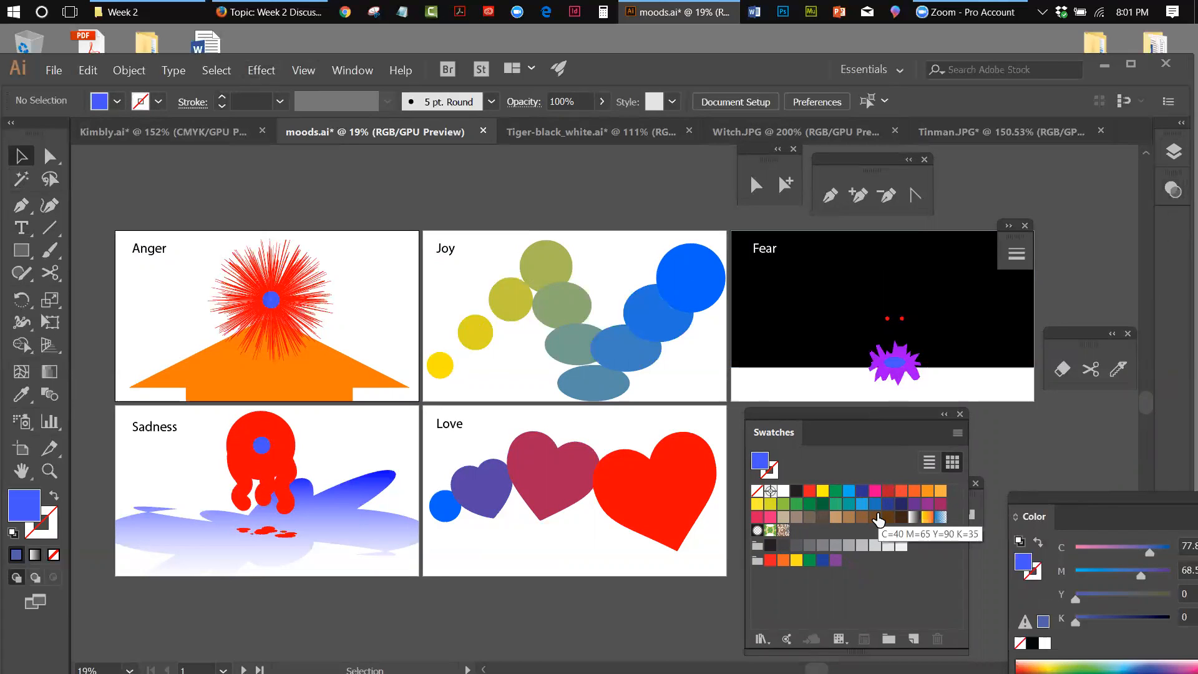
drag(831, 415, 833, 402)
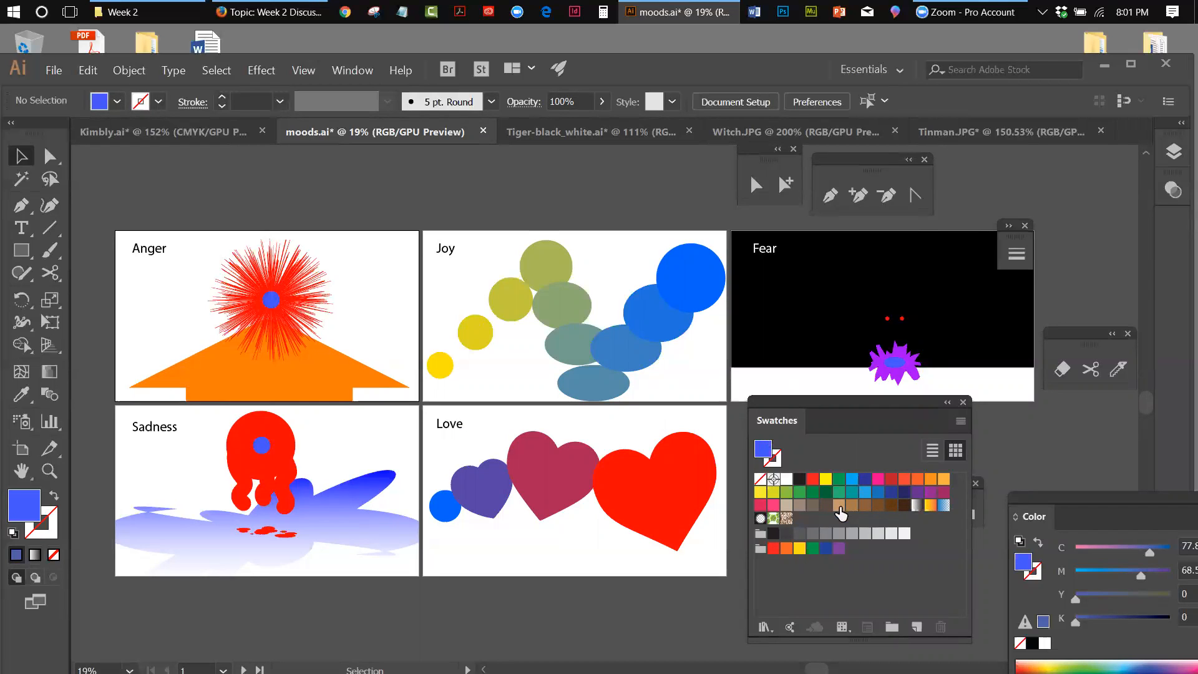
Delete all unused swatches along with the remaining color group from the document's swatches.
click(960, 422)
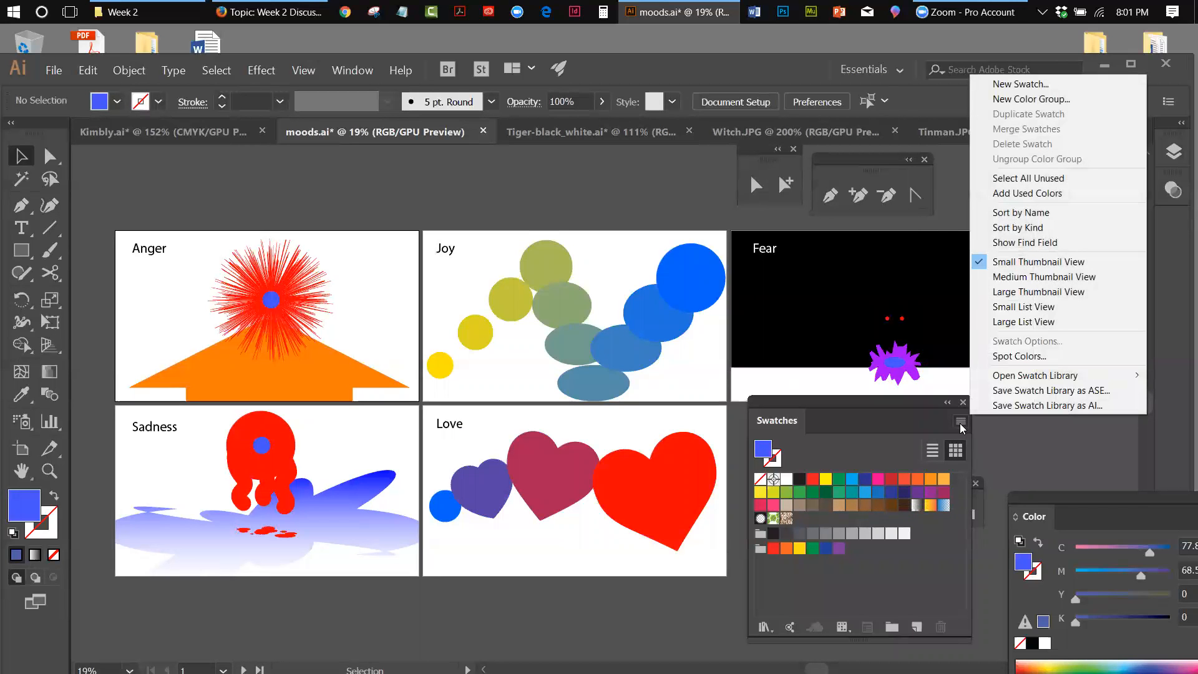
click(1071, 179)
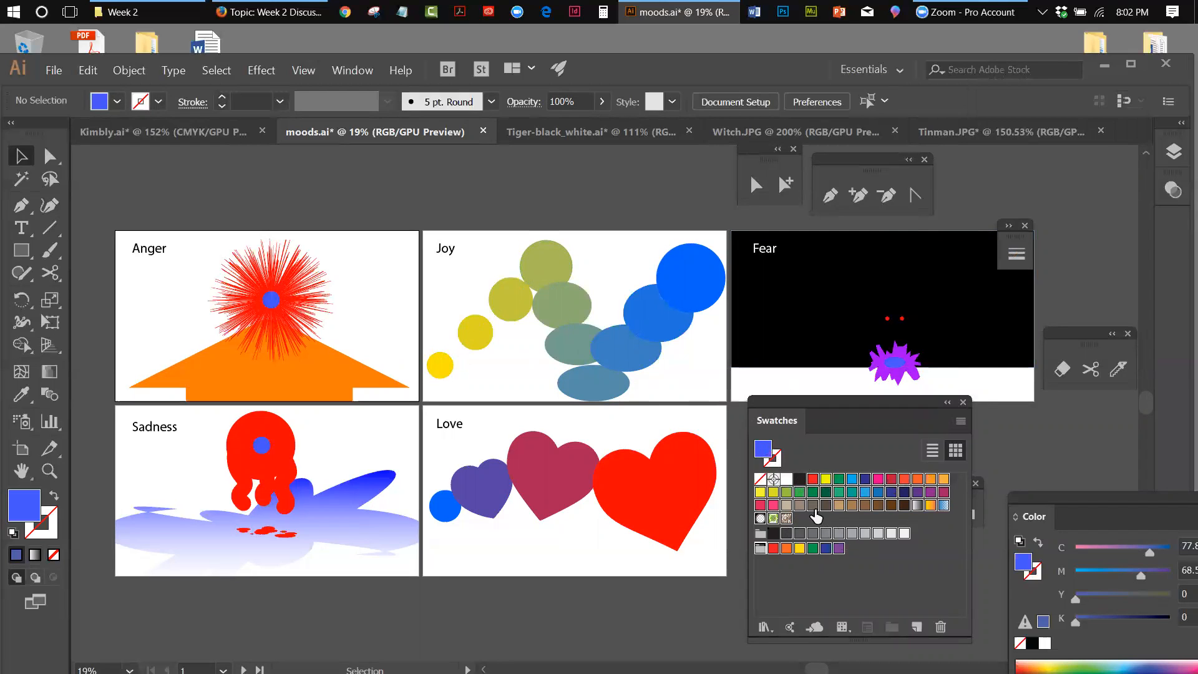
click(939, 629)
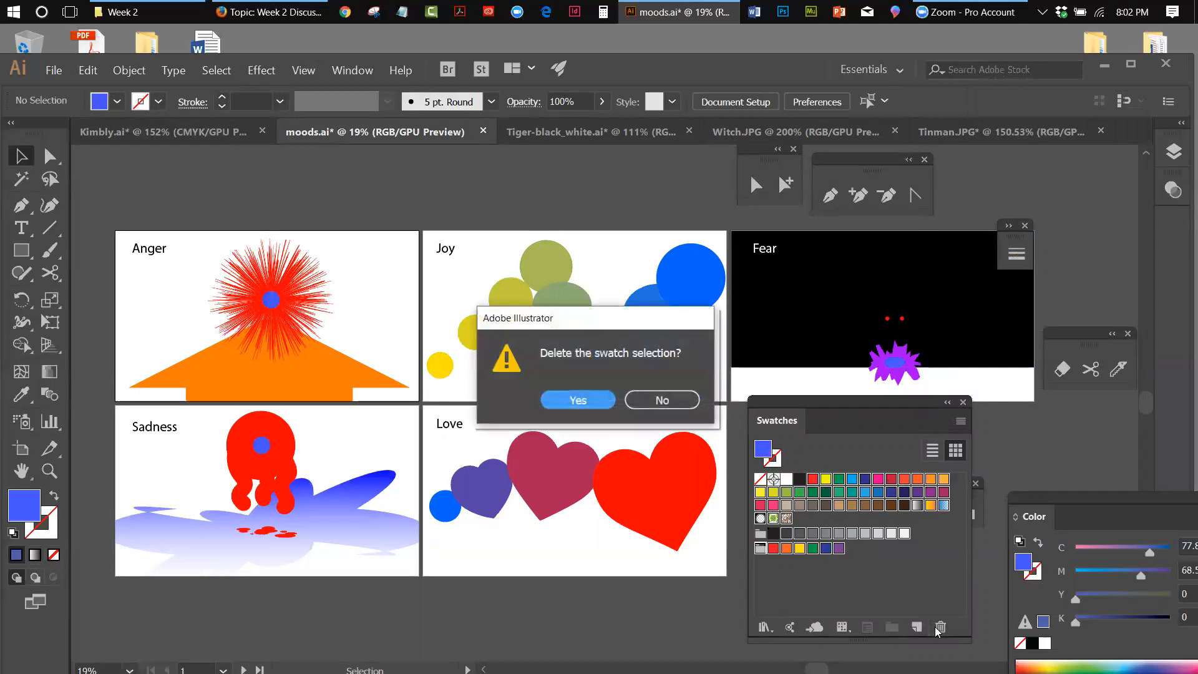
click(593, 401)
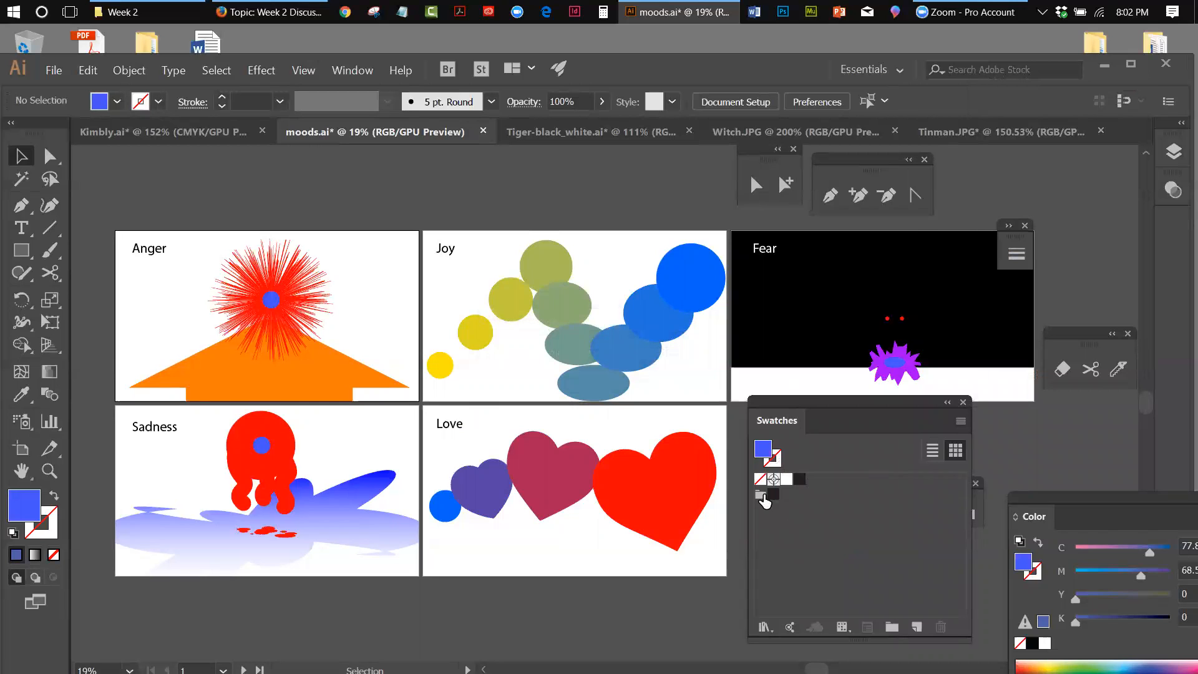
click(762, 497)
click(941, 627)
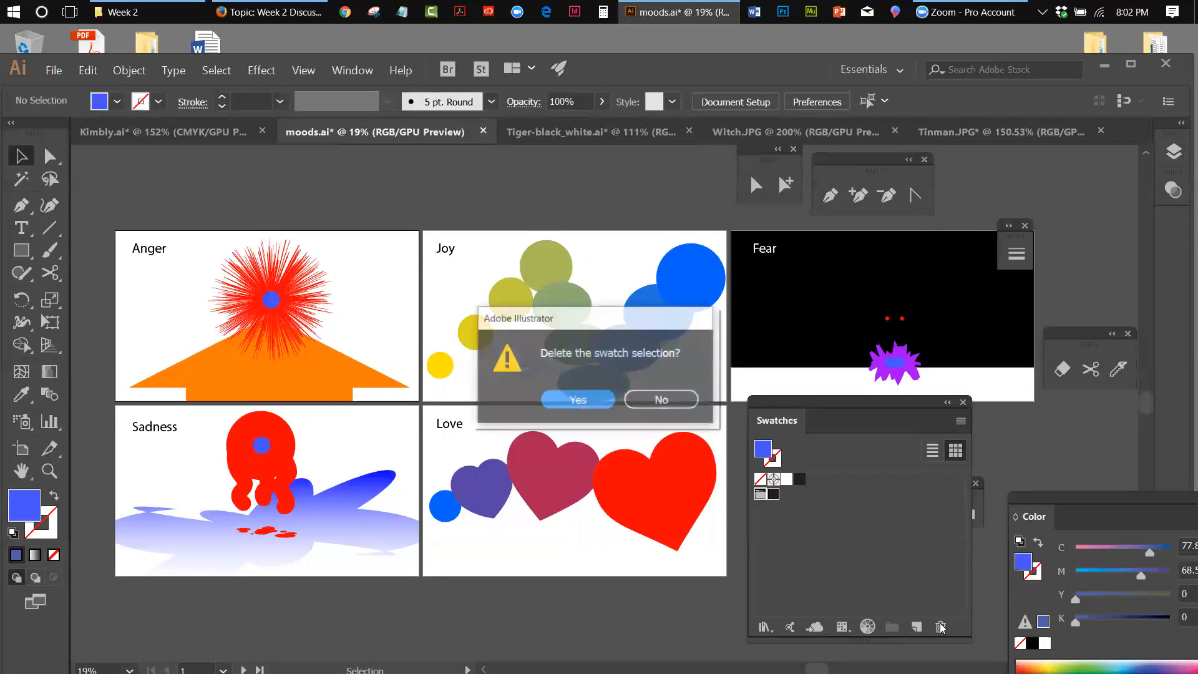
click(575, 403)
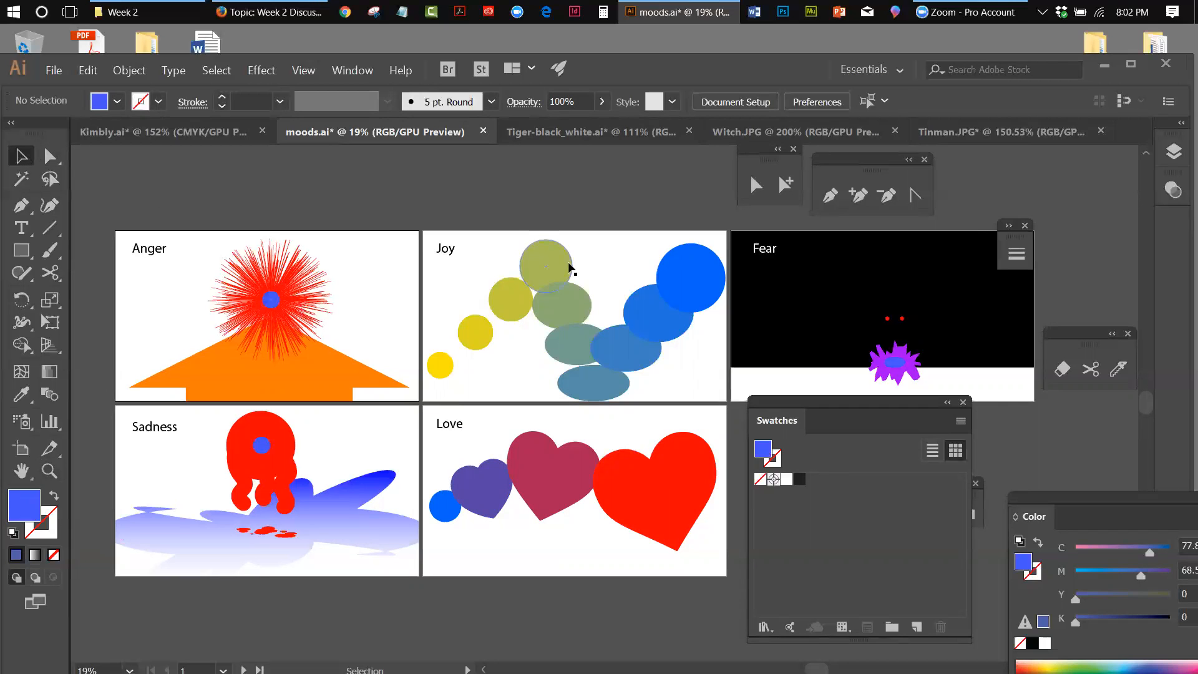
Select all the mood artwork, move the direct selection tools panel above the Anger and Joy artboards, and clear the selection.
key(ctrl+a)
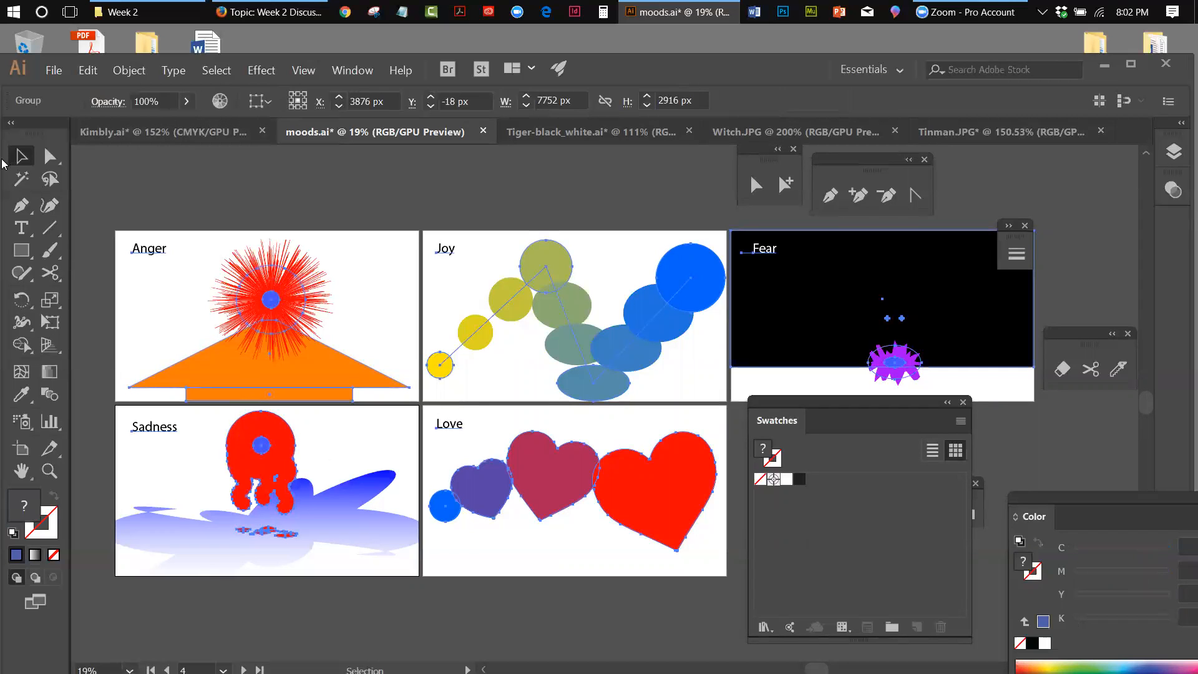
drag(752, 147, 384, 167)
click(539, 201)
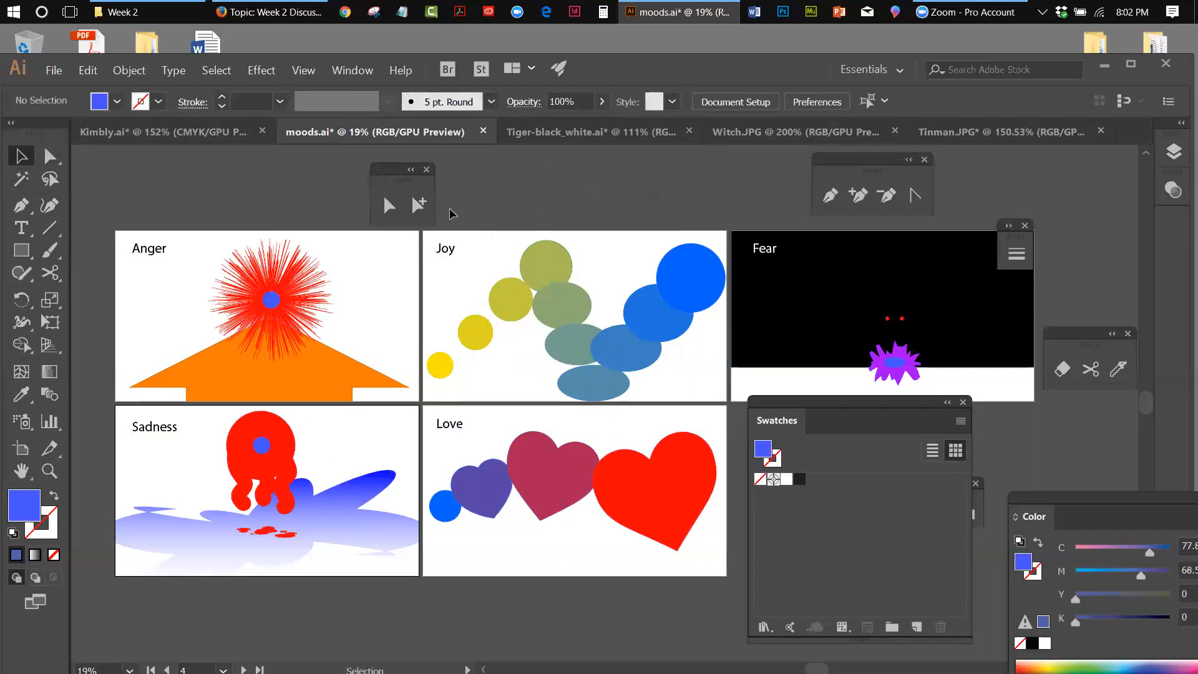
Use Group Selection on the blue circle in Anger's red burst and save its fill as process swatch R=70 G=84 B=249, added to a new library.
click(419, 205)
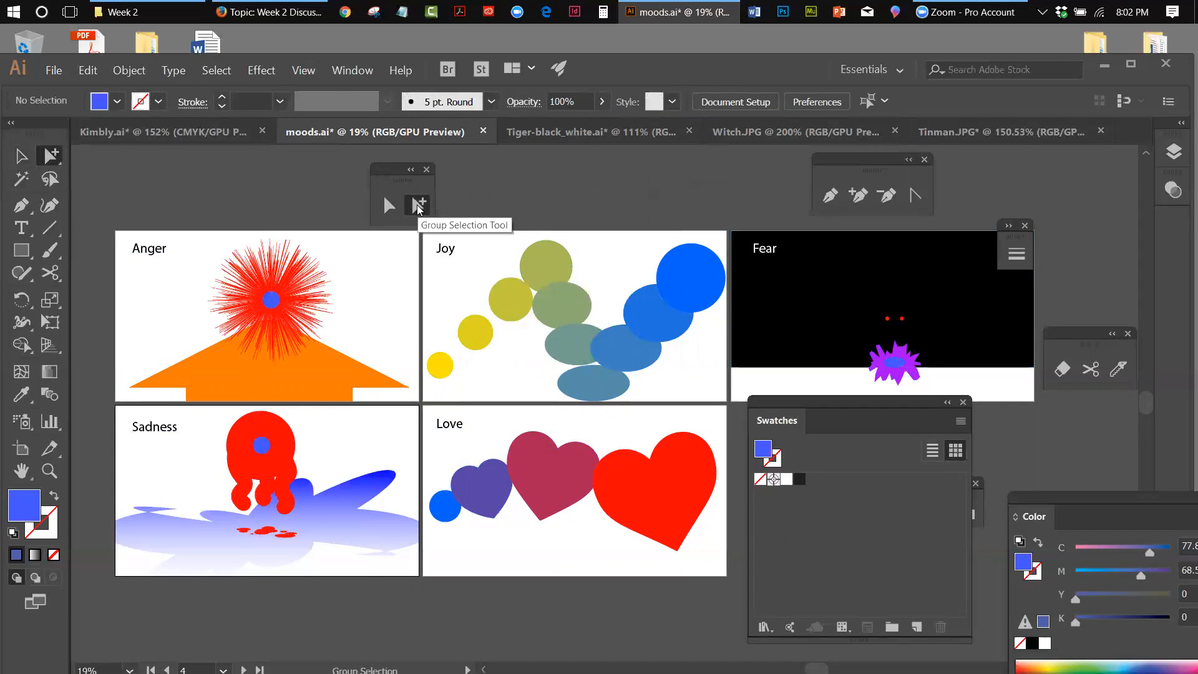
click(275, 303)
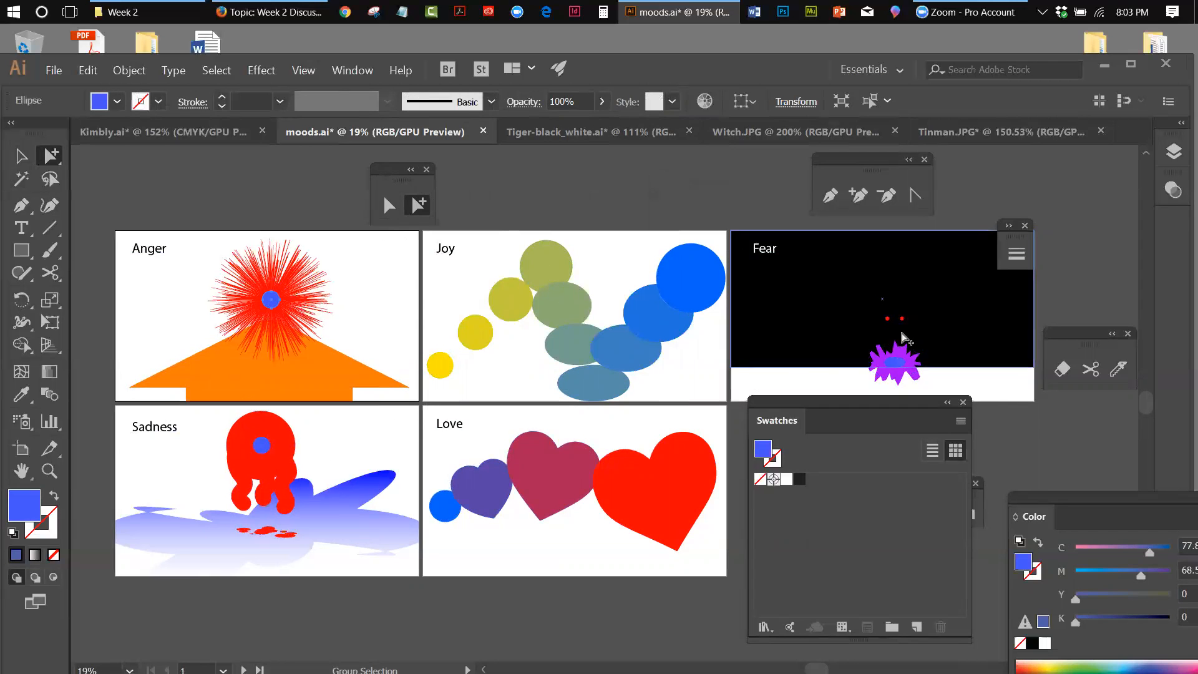
click(959, 423)
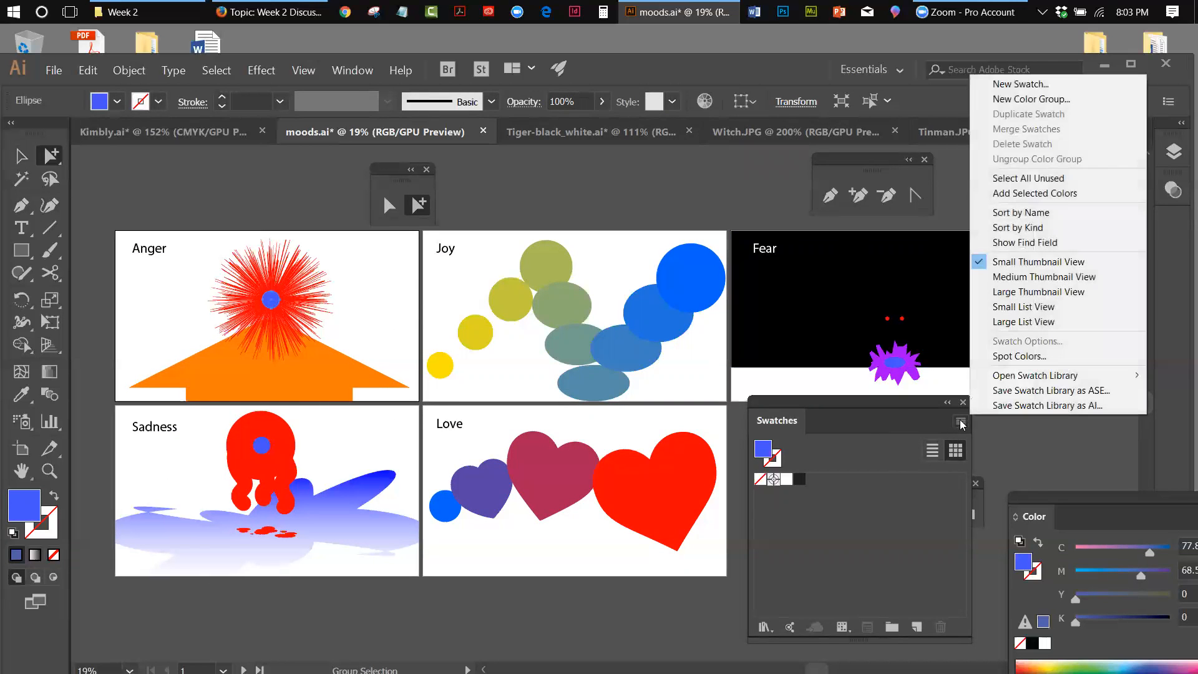
click(1025, 84)
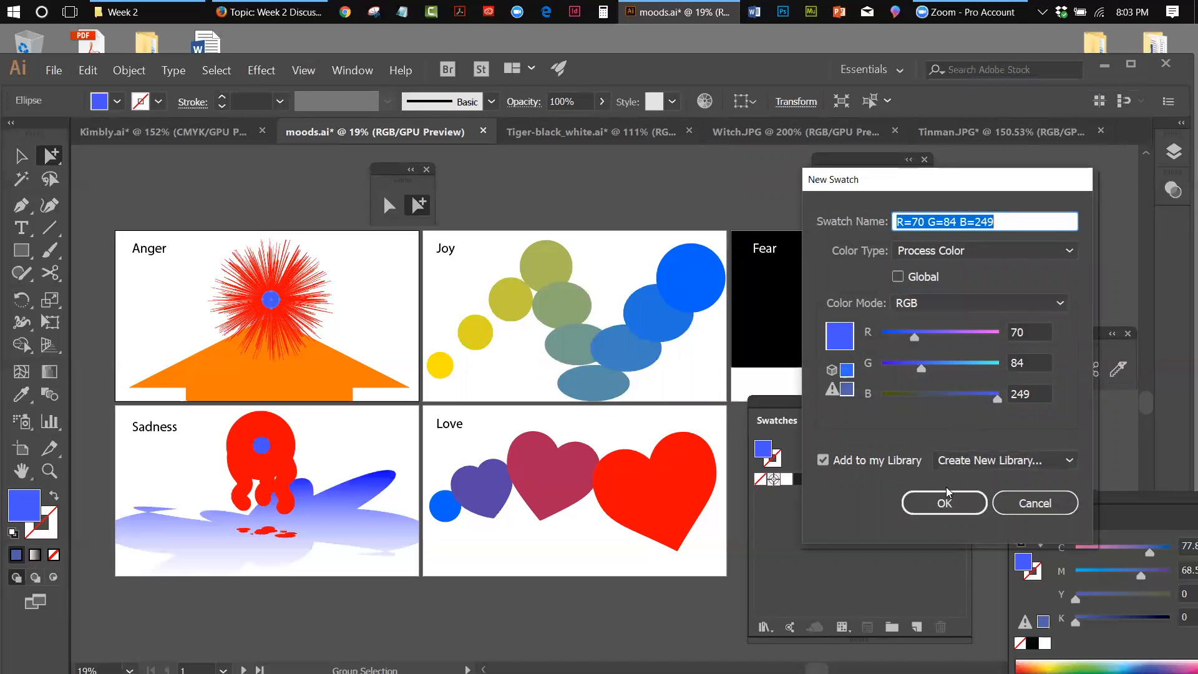
click(944, 503)
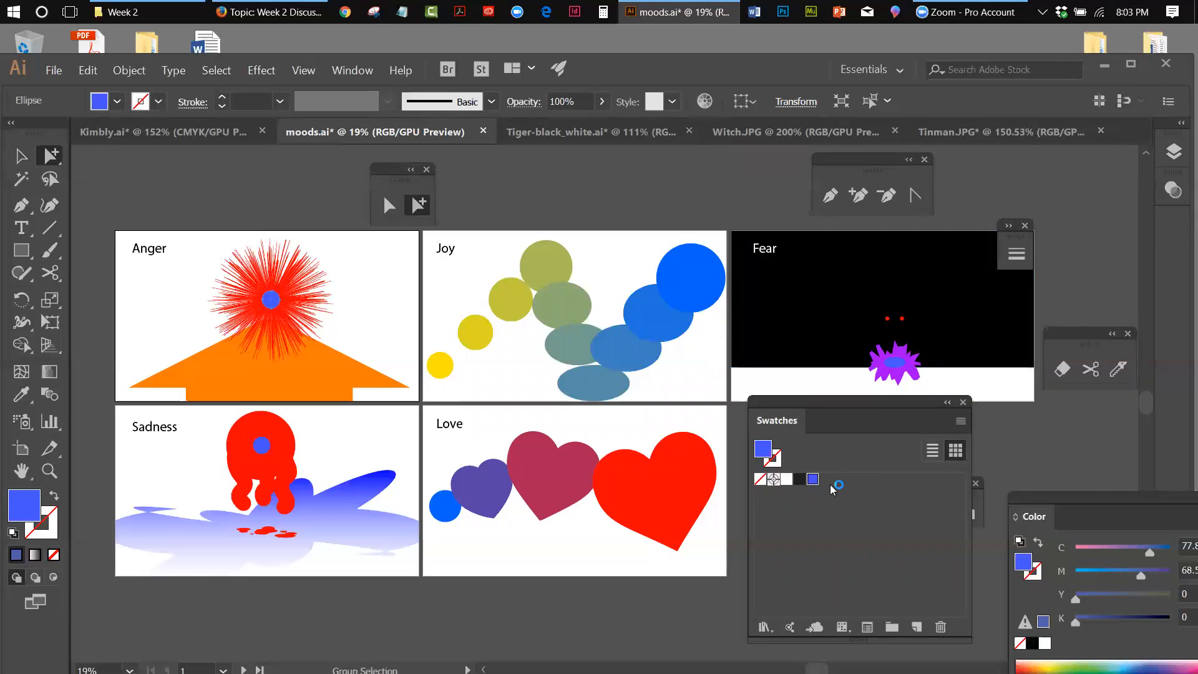
Select the large red heart in Love and save its fill as swatch R=252 G=3 B=3, also adding it to My Library.
key(v)
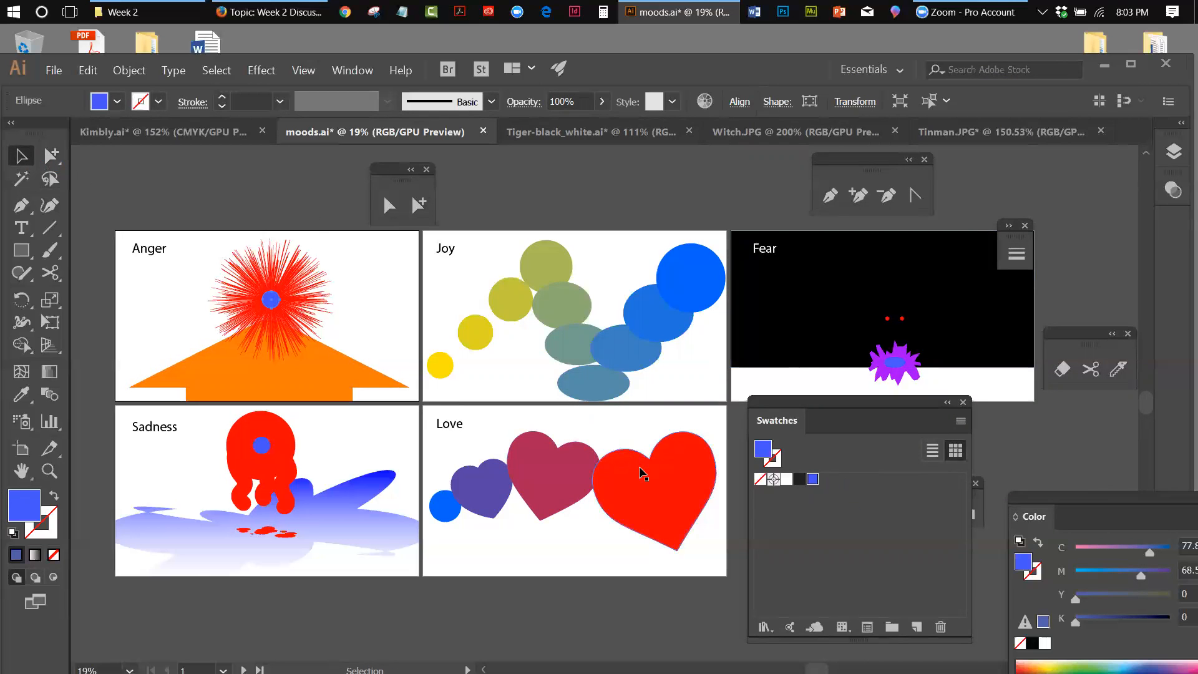
click(418, 204)
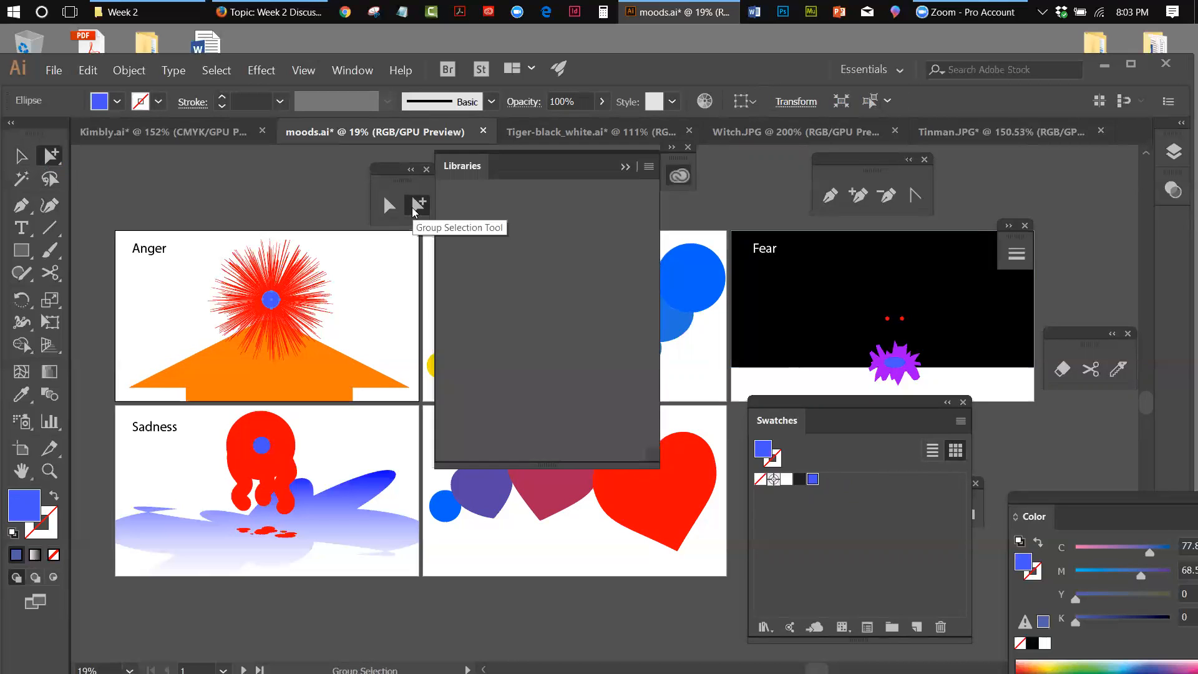
click(688, 148)
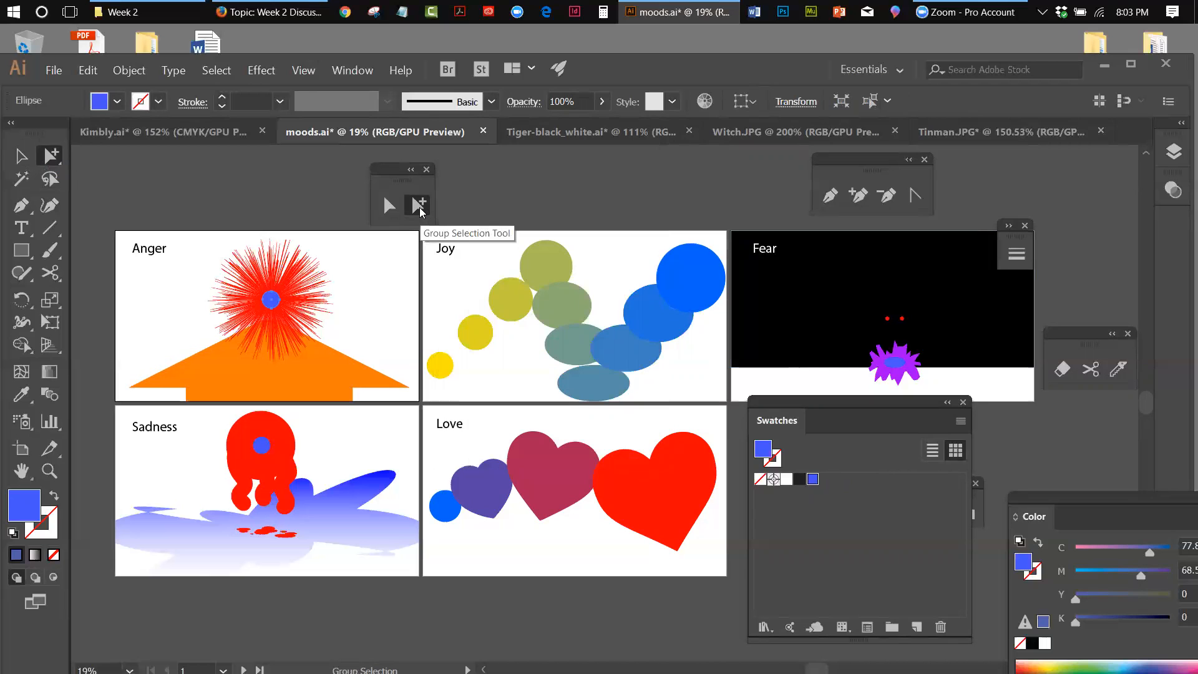
click(666, 455)
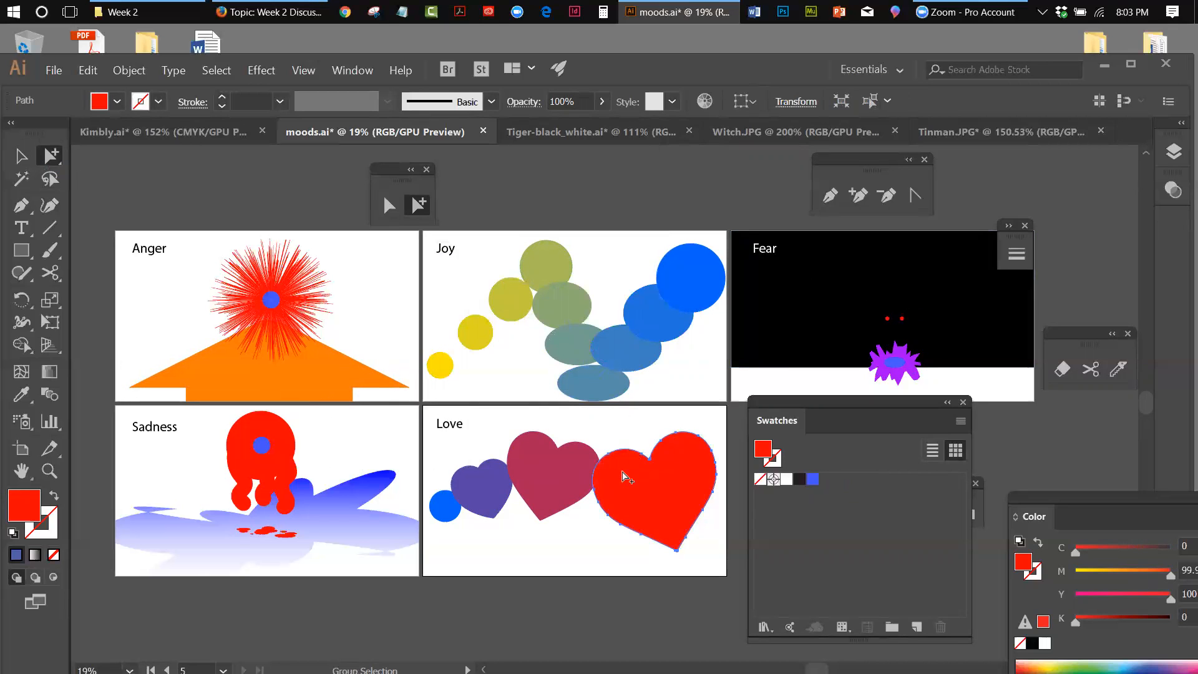
drag(810, 405, 822, 411)
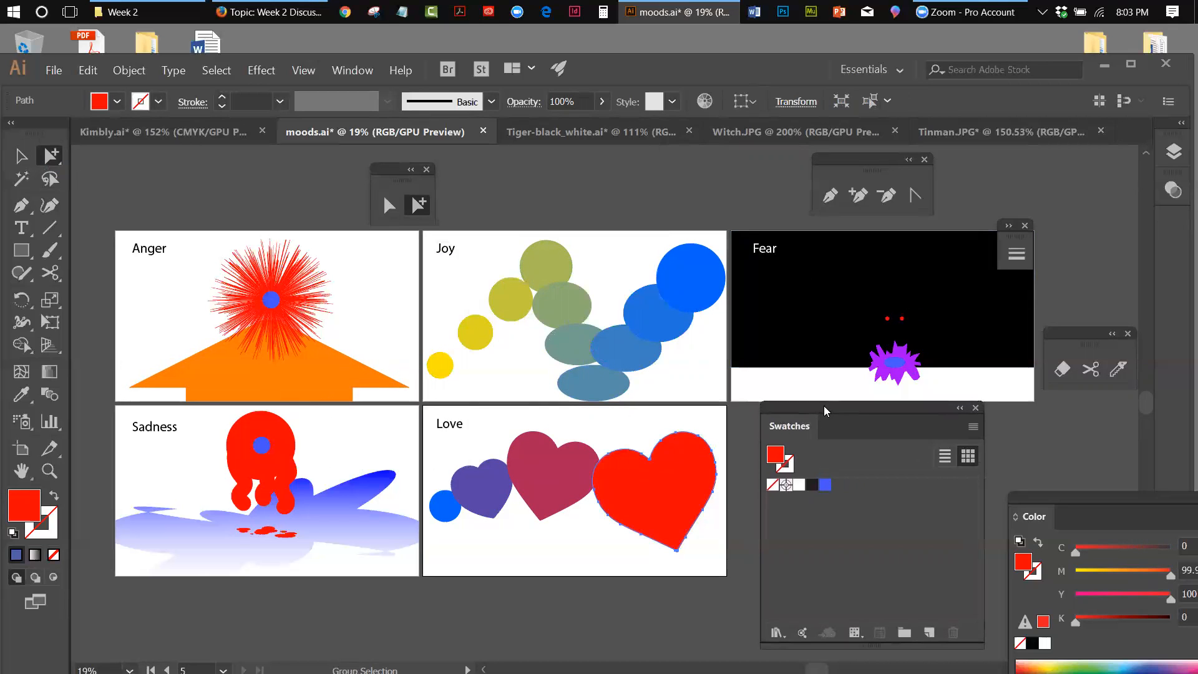
click(972, 429)
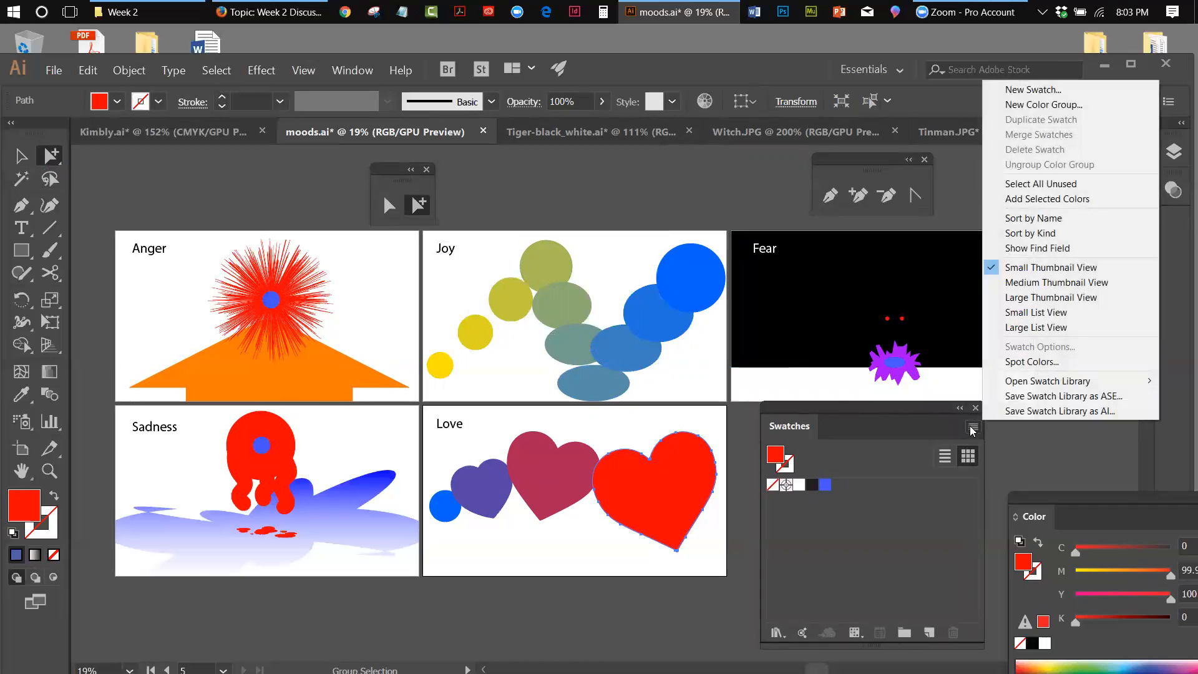
click(1033, 91)
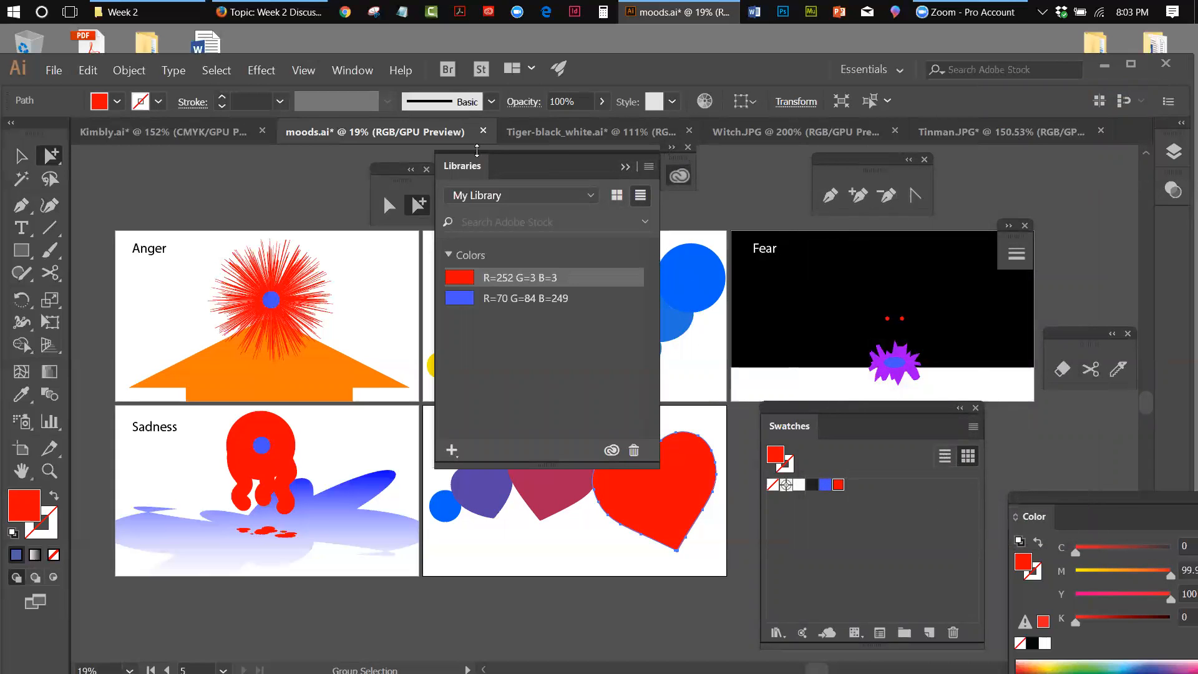
click(689, 149)
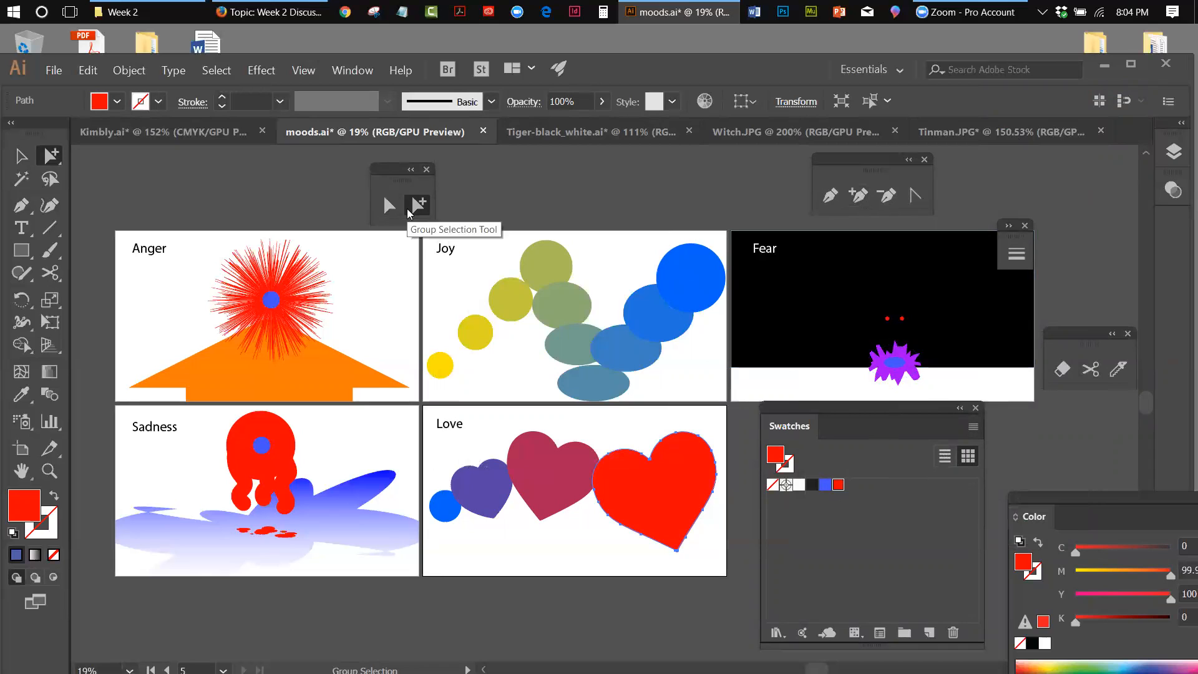
Save the purple fill of Fear's spiky shape as process swatch R=165 G=8 B=247, also adding it to My Library.
click(873, 376)
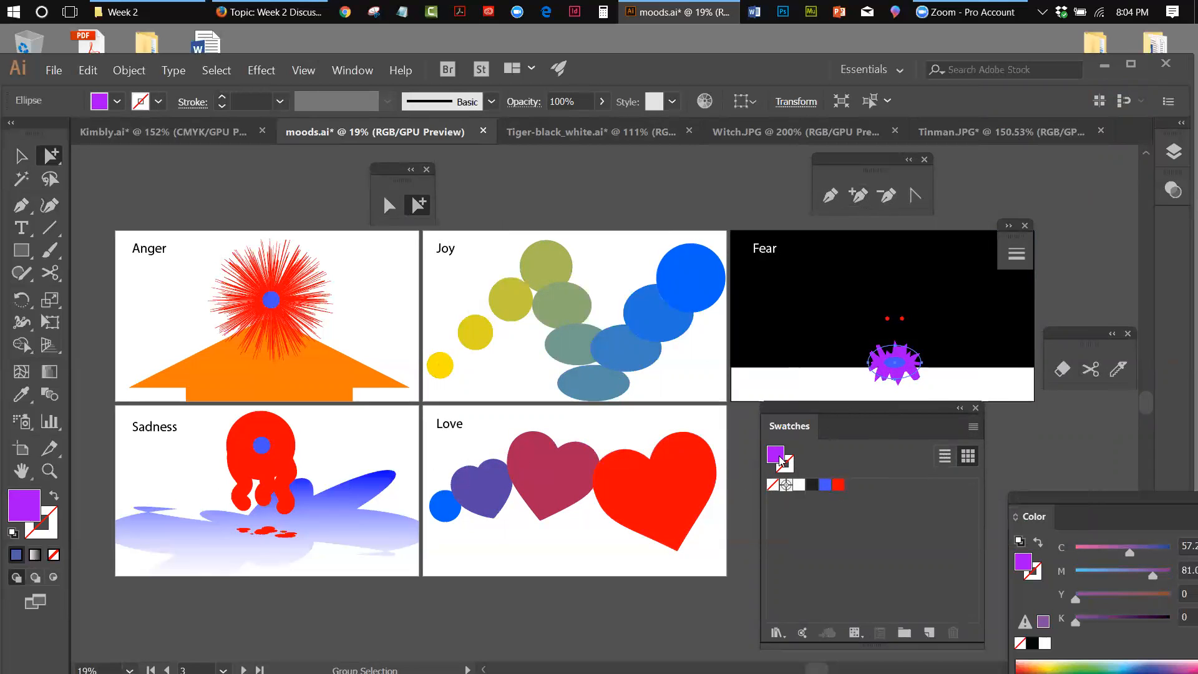
click(973, 428)
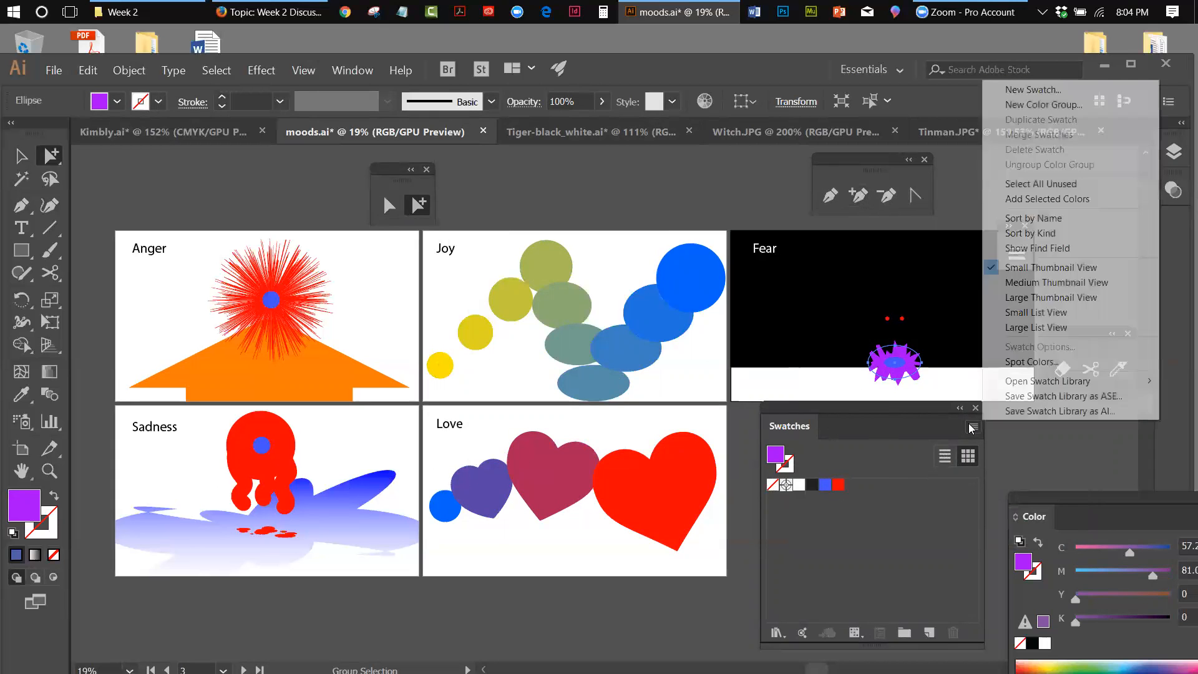
click(1041, 91)
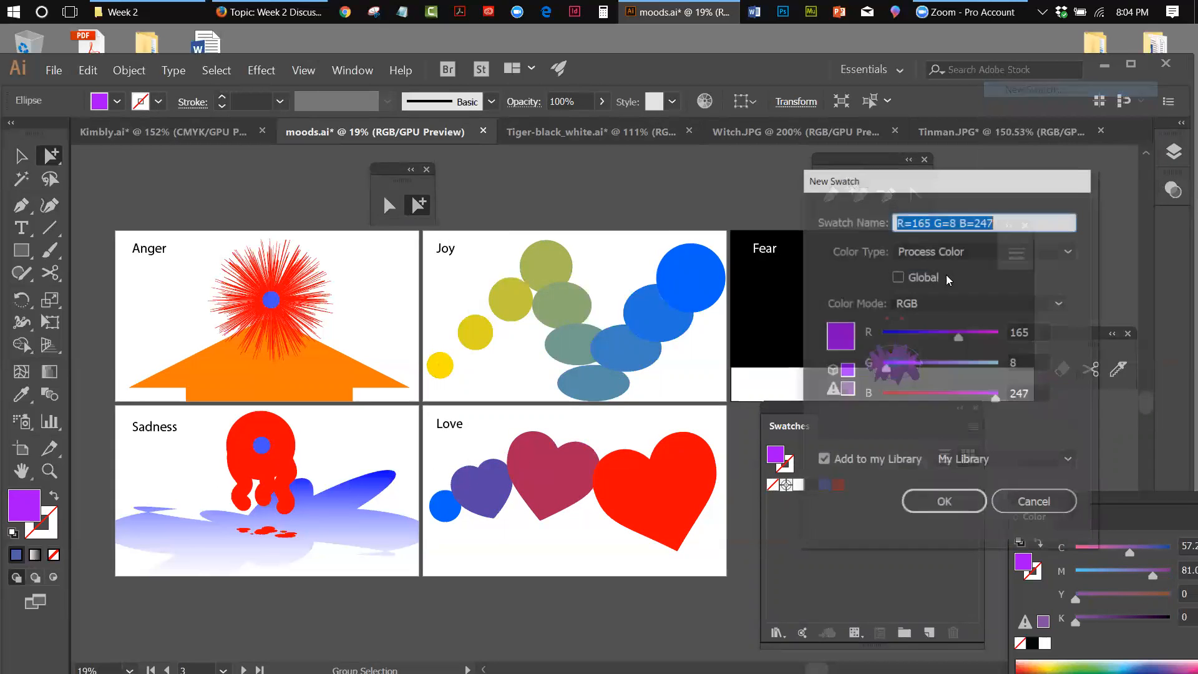
click(947, 503)
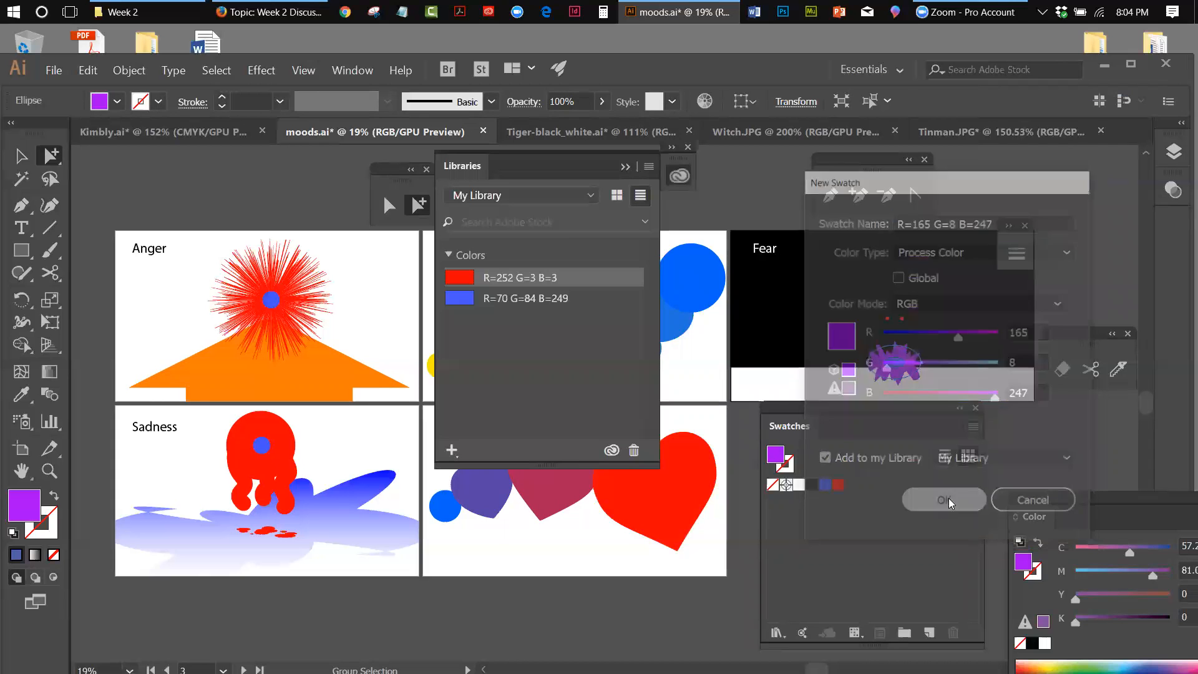
click(688, 147)
click(859, 595)
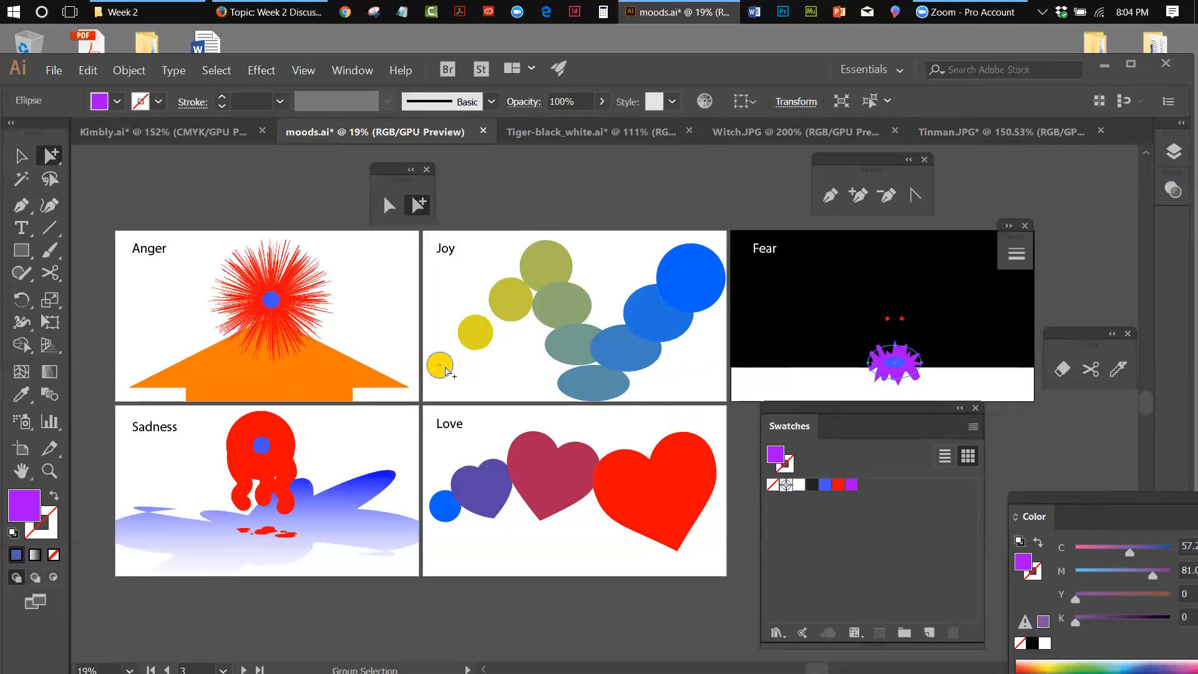
Save the fill of Joy's small yellow circle as process swatch R=249 G=226 B=6, also adding it to My Library.
click(445, 369)
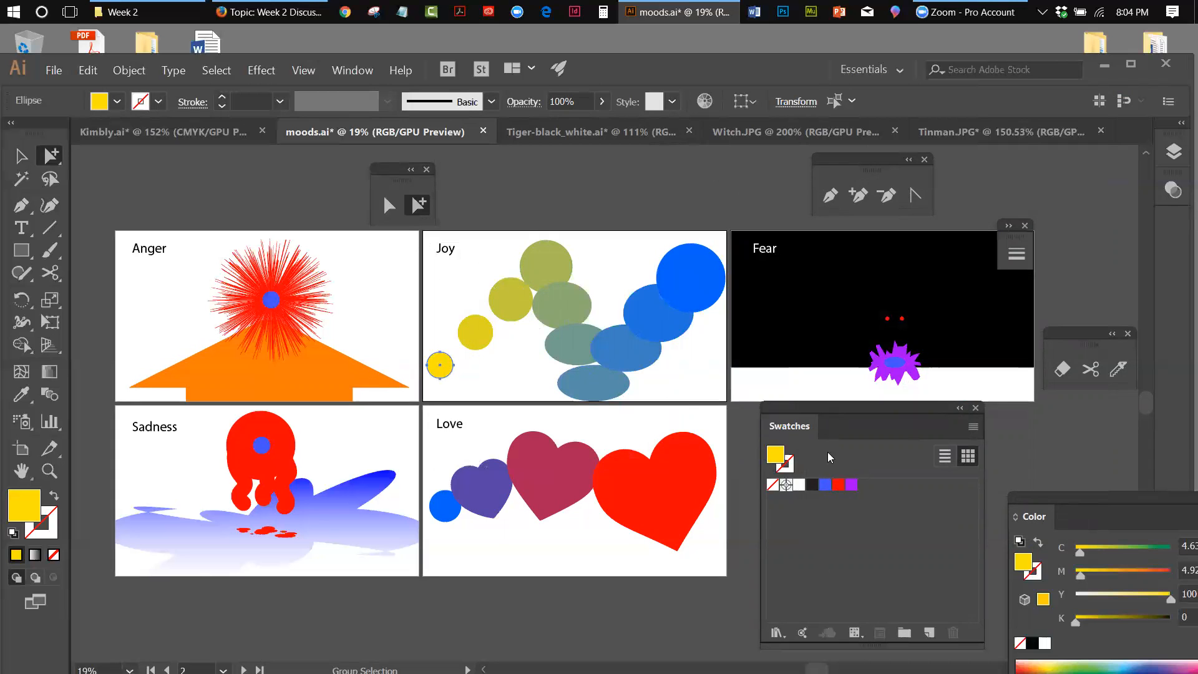
click(973, 426)
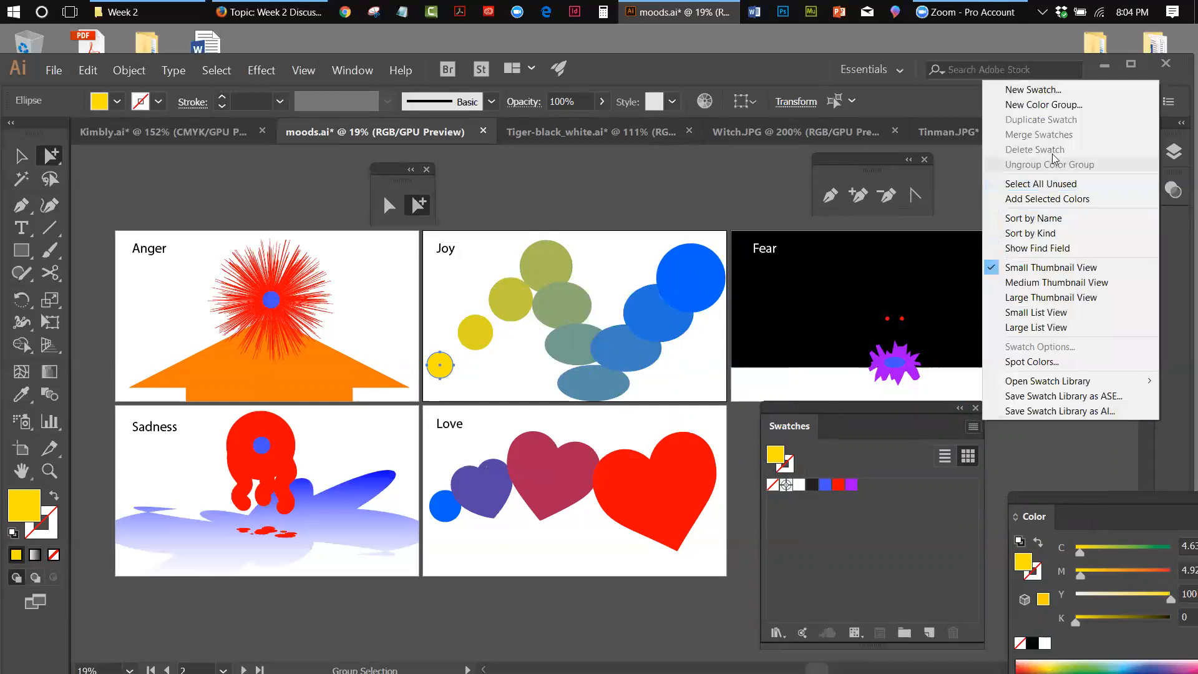
click(1047, 91)
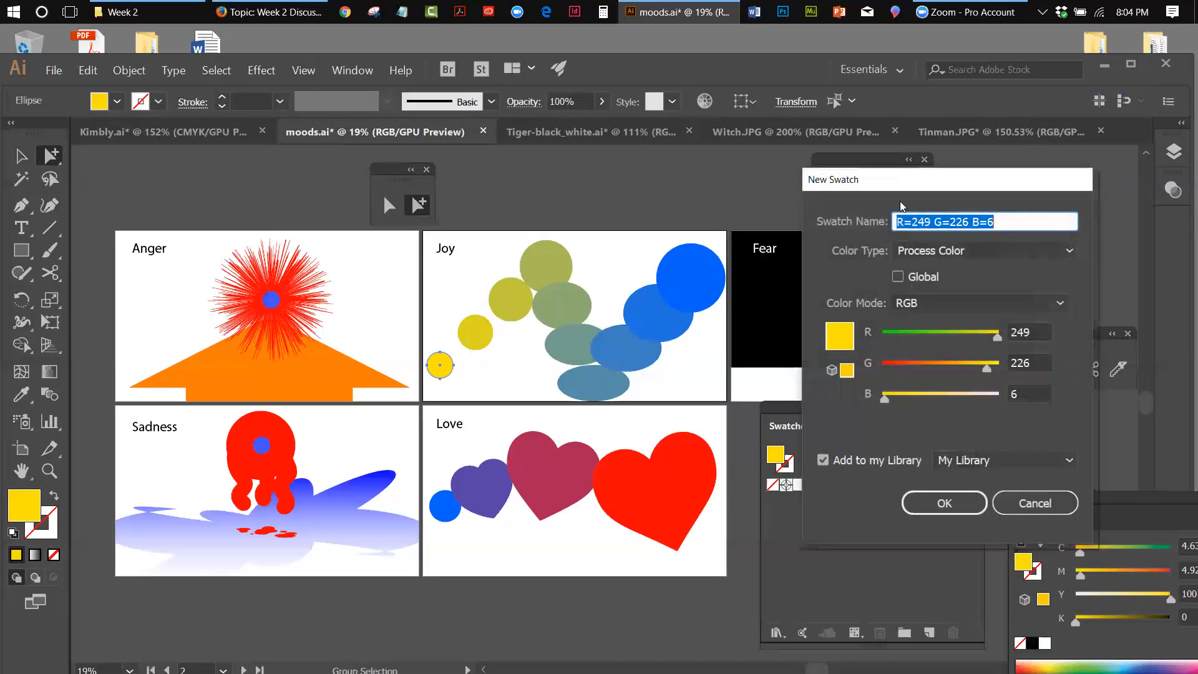
click(945, 503)
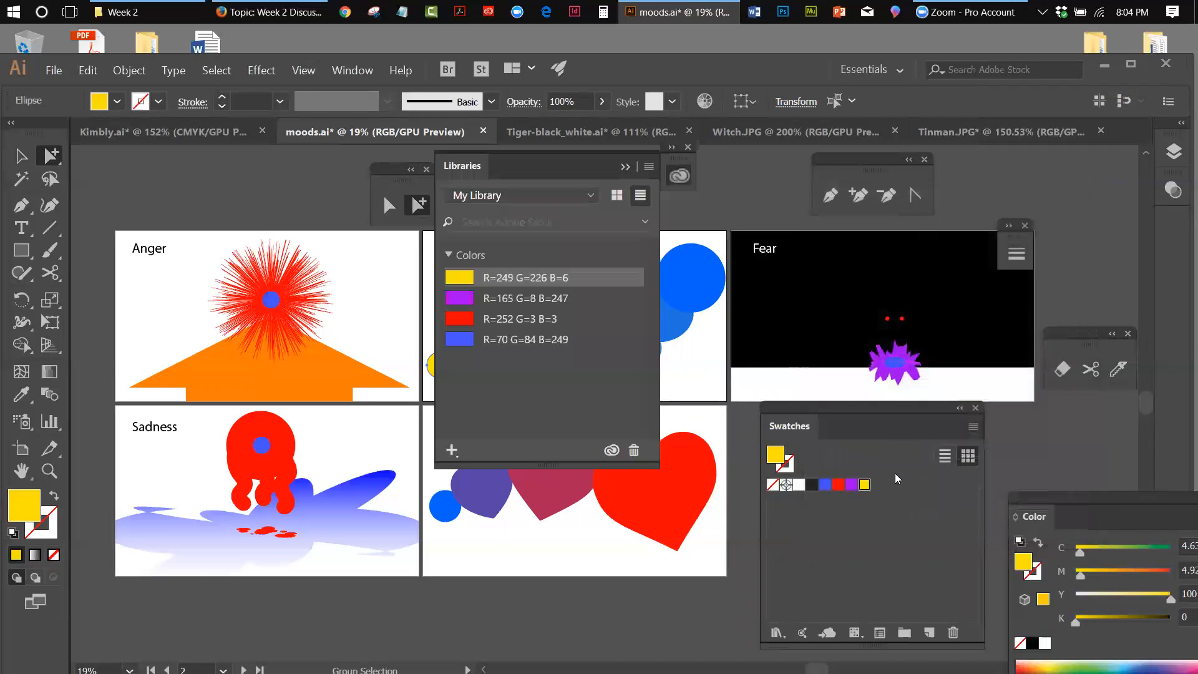
click(688, 148)
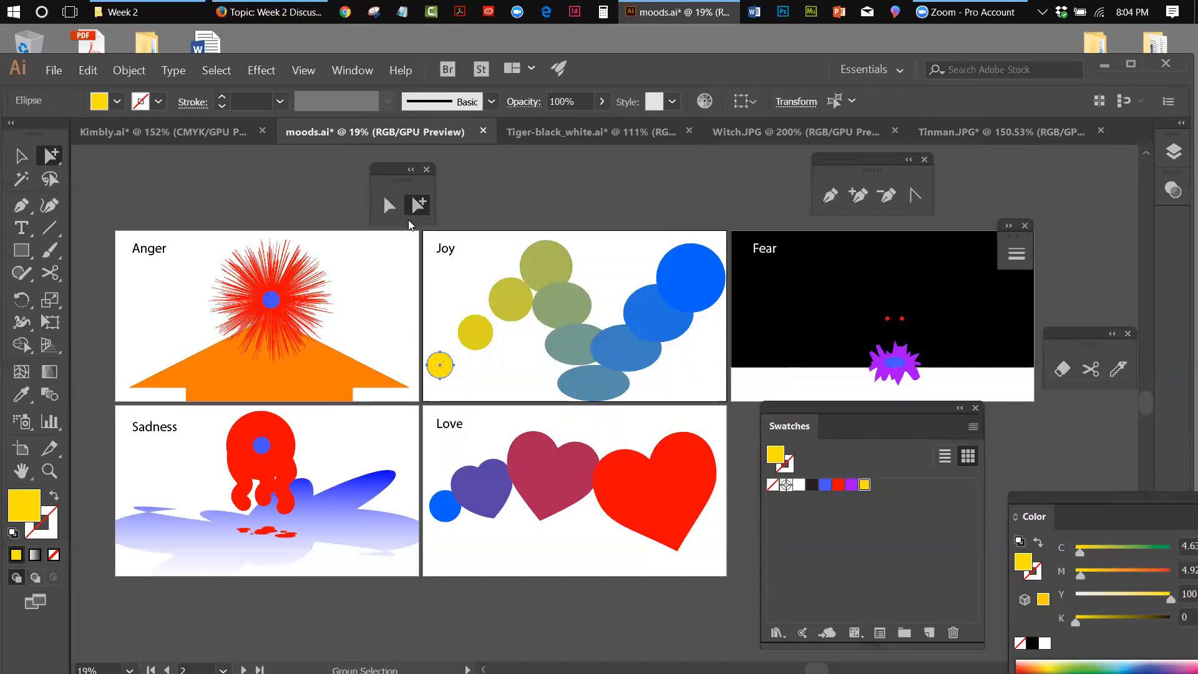
Save the fill of Anger's orange triangle as process swatch R=252 G=123 B=6, also adding it to My Library.
click(341, 375)
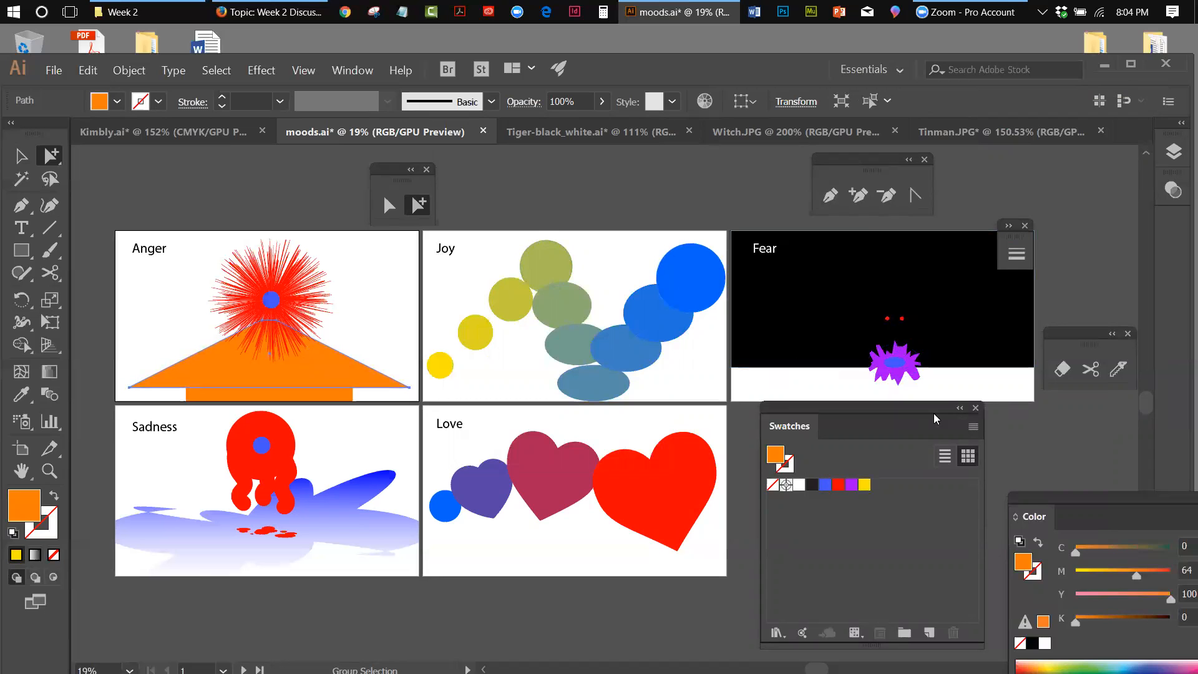
click(973, 427)
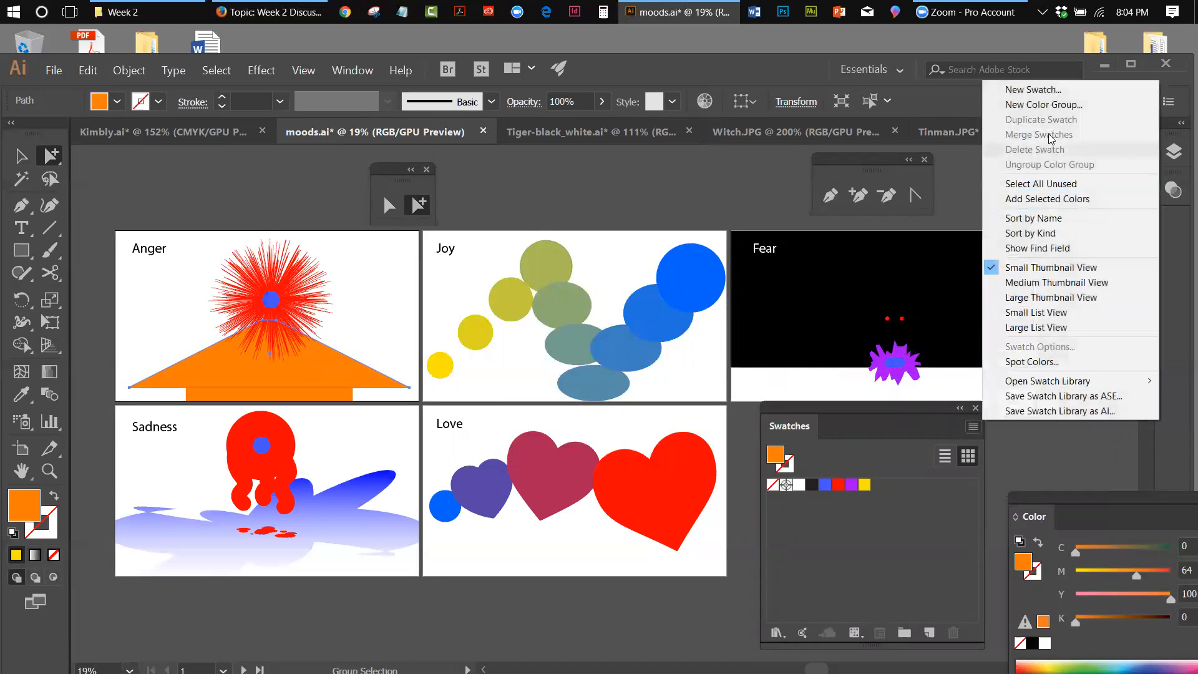
click(1028, 90)
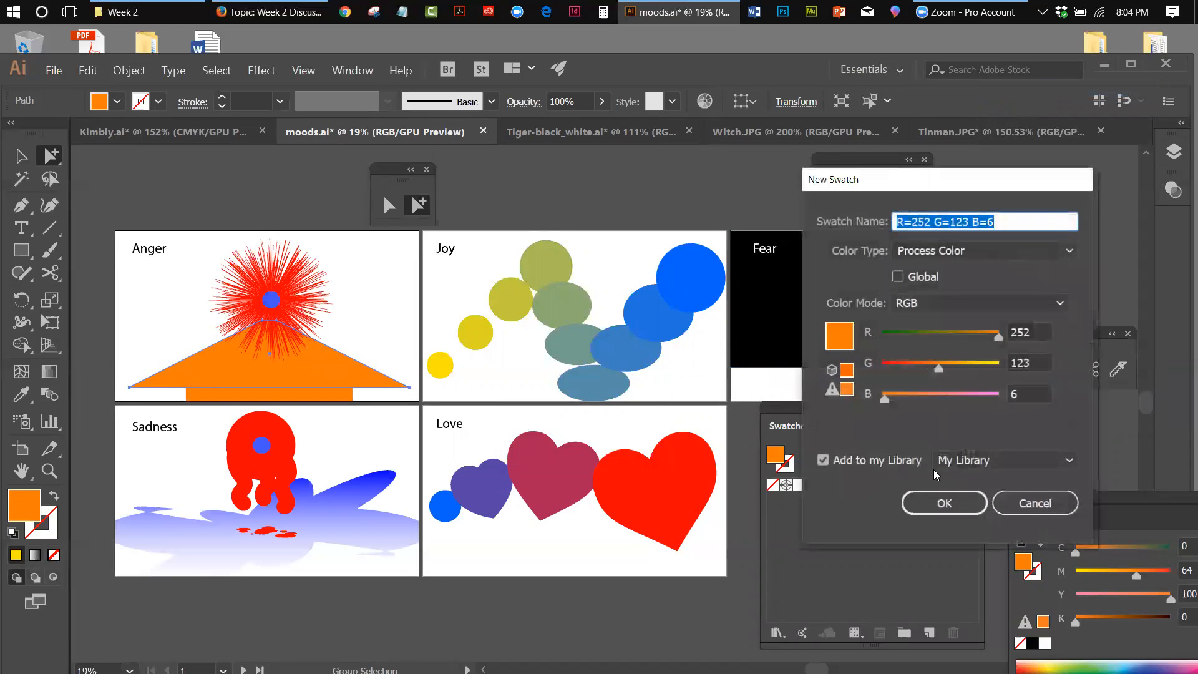
click(943, 505)
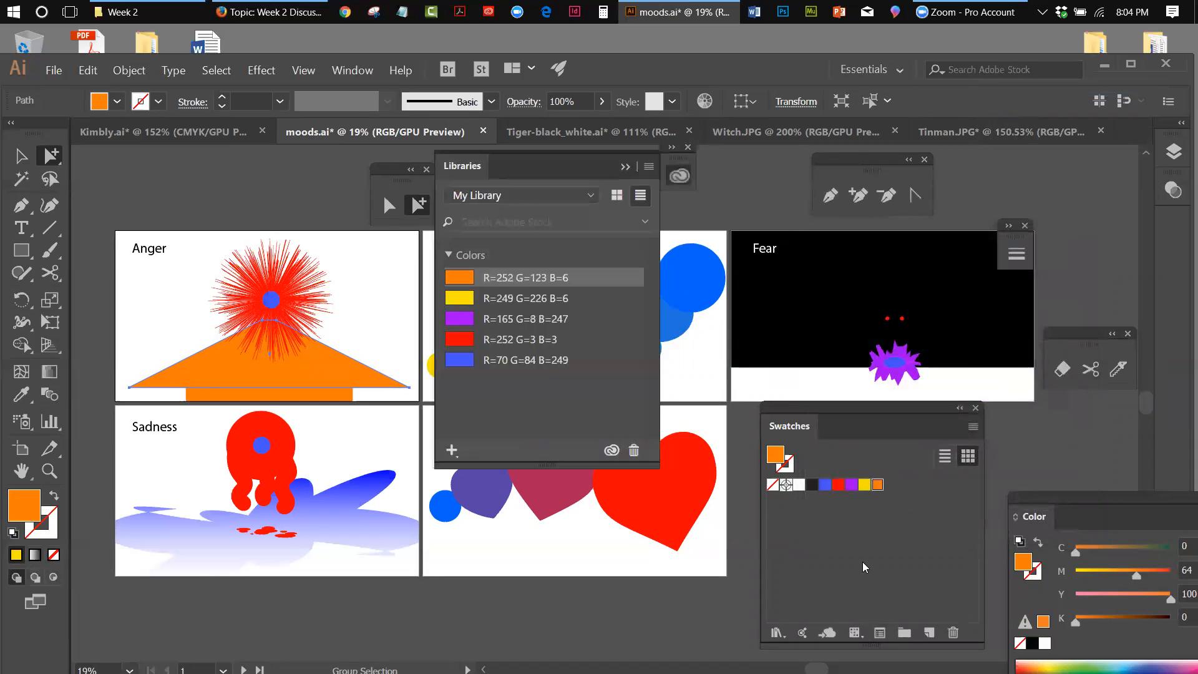
click(688, 147)
Close the floating eraser tools and Stroke panels, and move the Swatches, pen and direct selection panels clear of the artboards.
drag(873, 160, 718, 165)
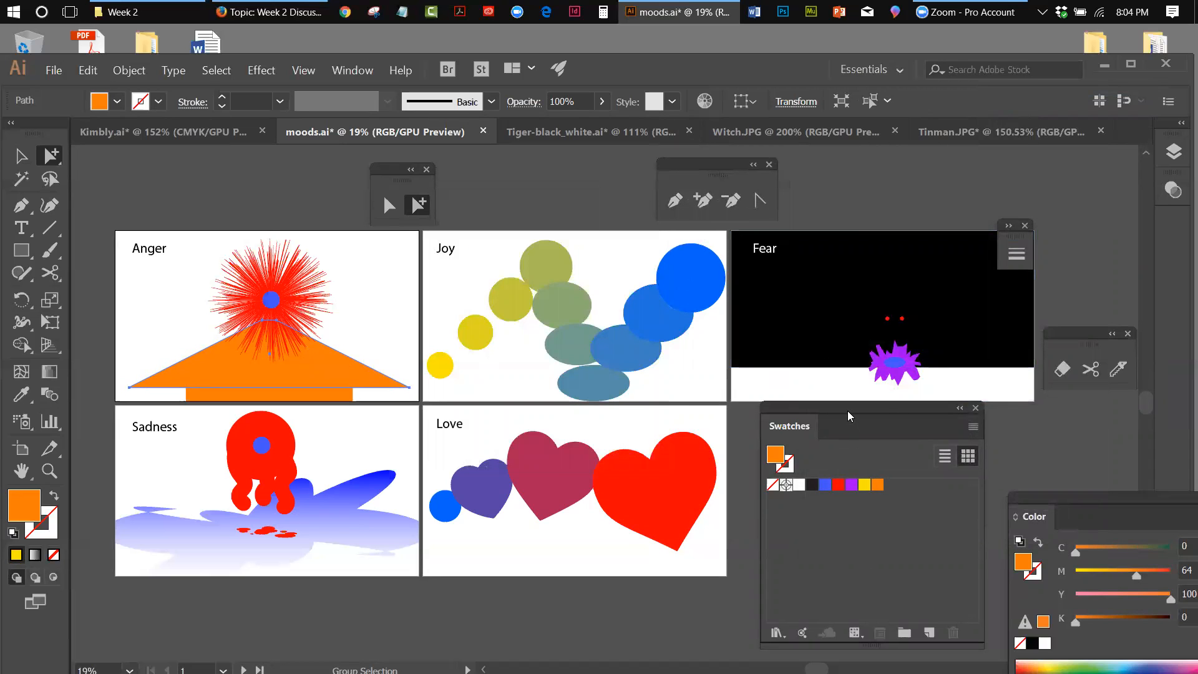
click(1127, 334)
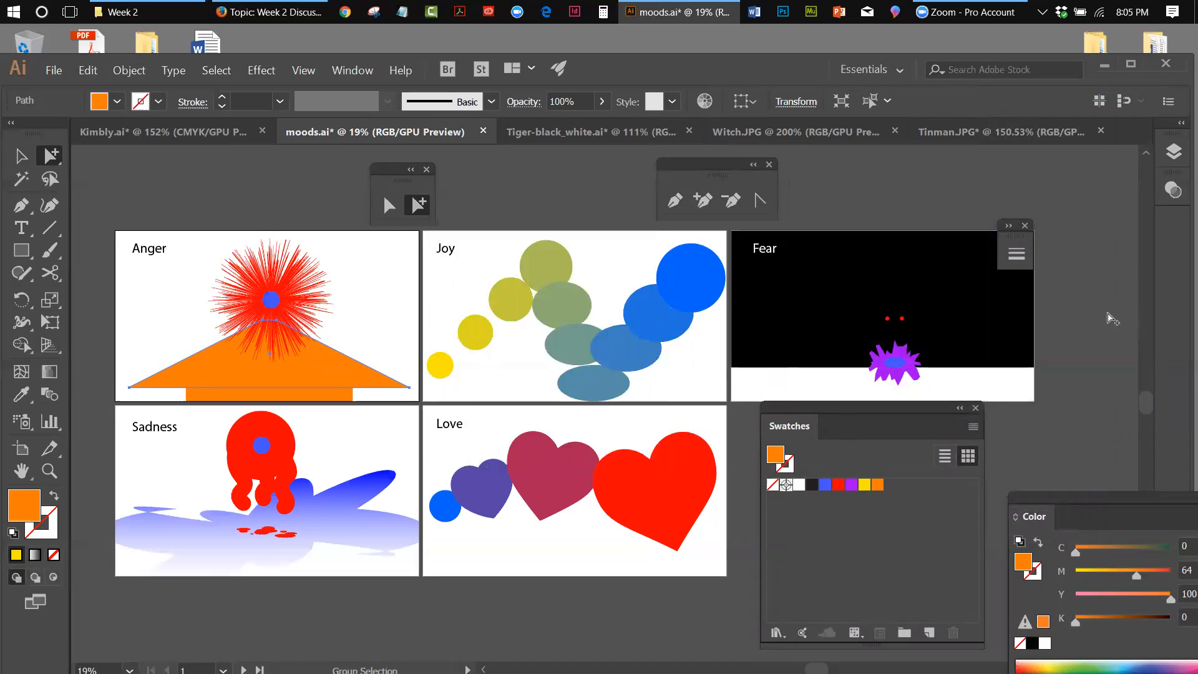
click(1026, 225)
drag(805, 412, 813, 453)
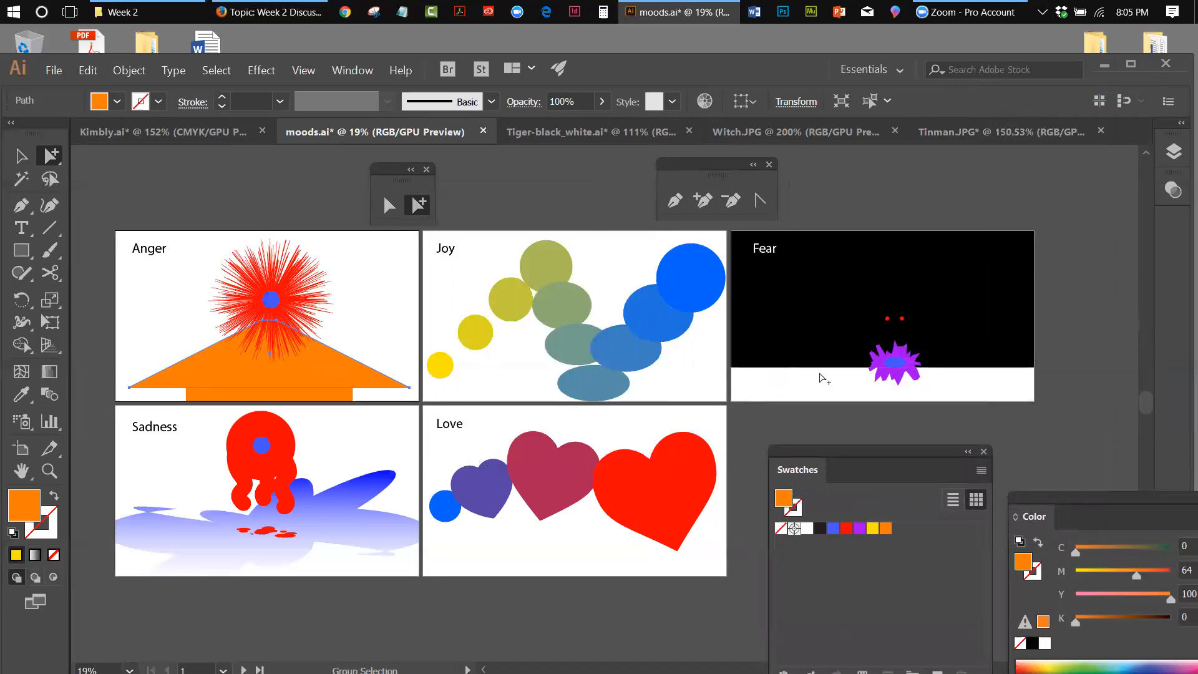
drag(714, 161, 538, 161)
drag(382, 170, 371, 166)
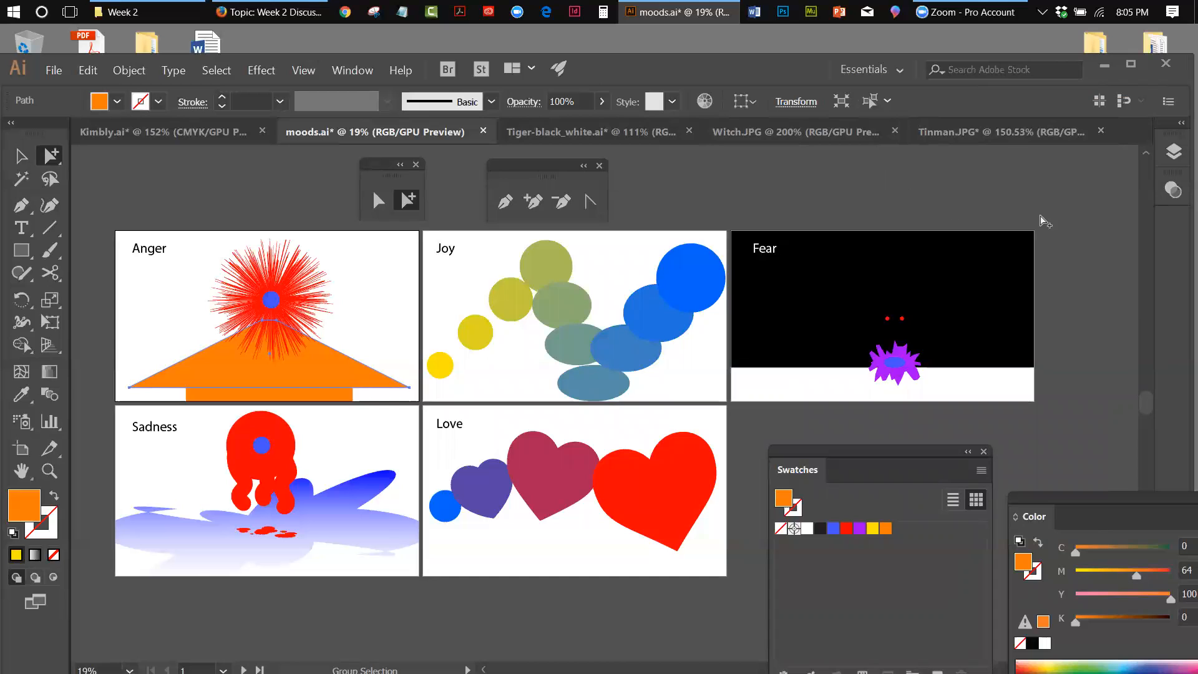
Create a new layer above Layer 1 and name it "New Work".
click(1174, 152)
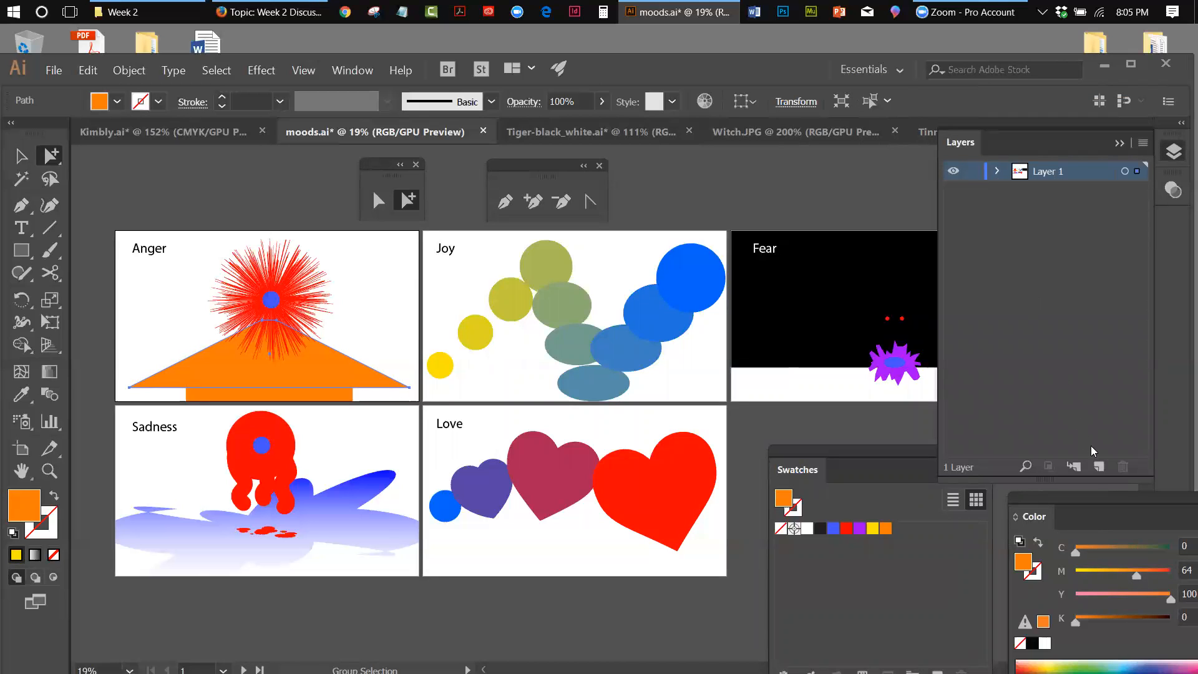
click(1098, 466)
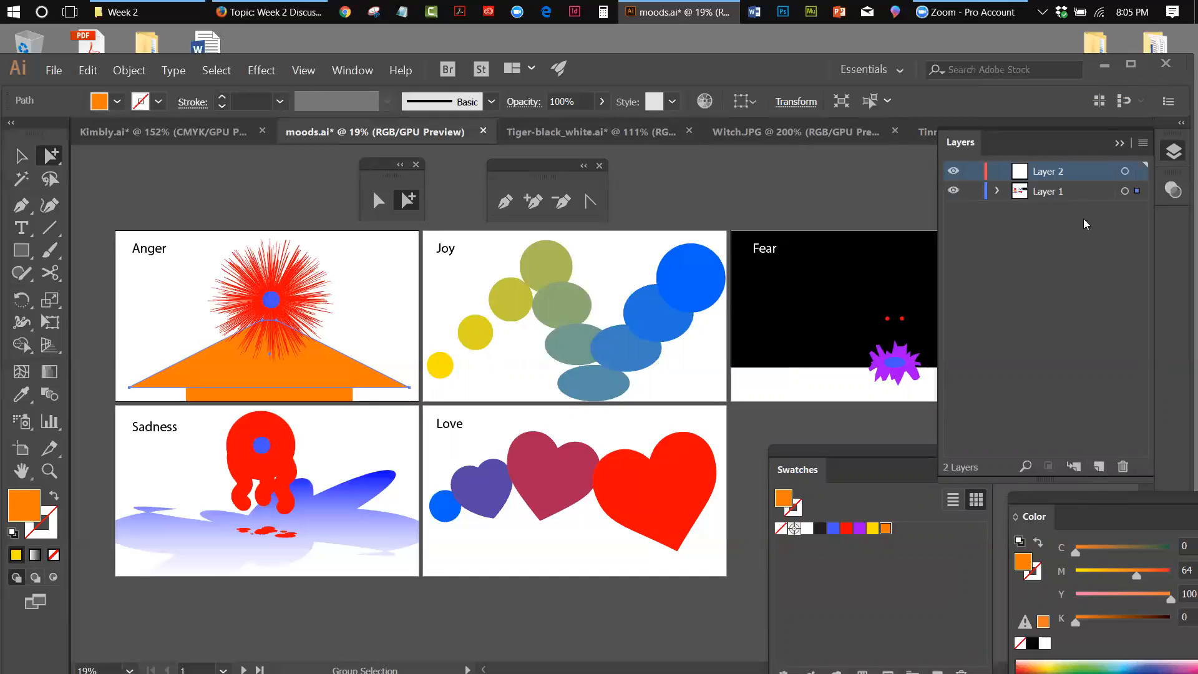
double_click(1046, 175)
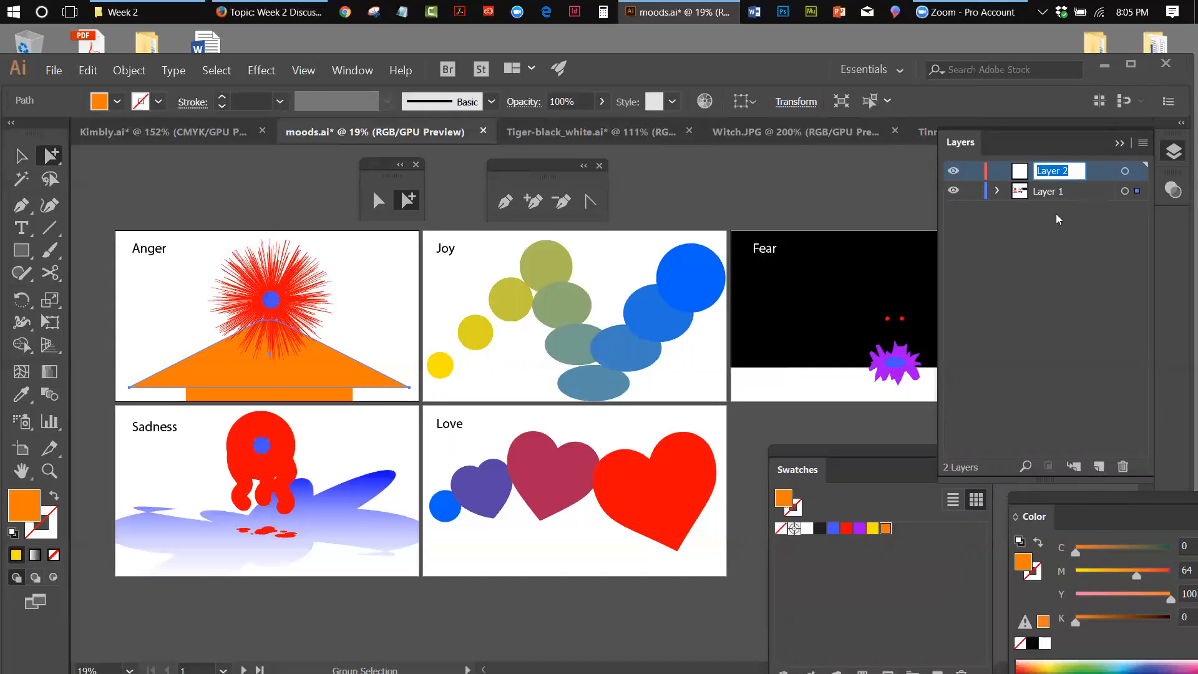
text(New Work)
click(1061, 214)
Rename Layer 1, which holds the mood artwork, as "old sample".
double_click(1049, 193)
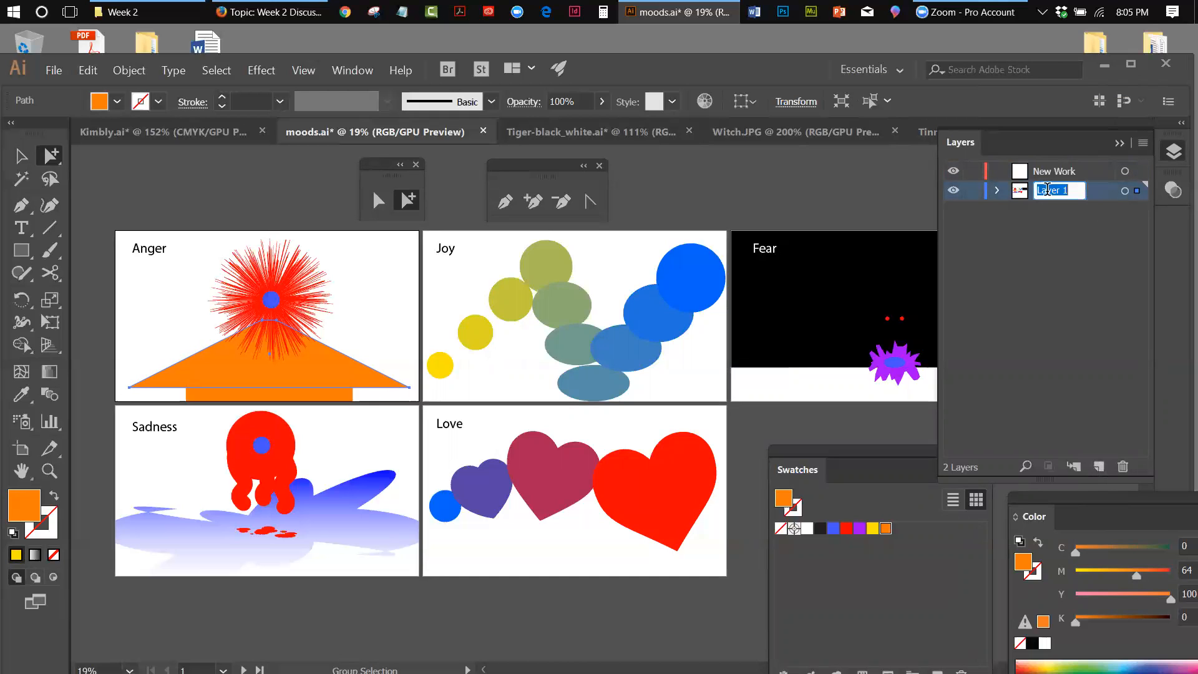
text(old sample)
click(1068, 266)
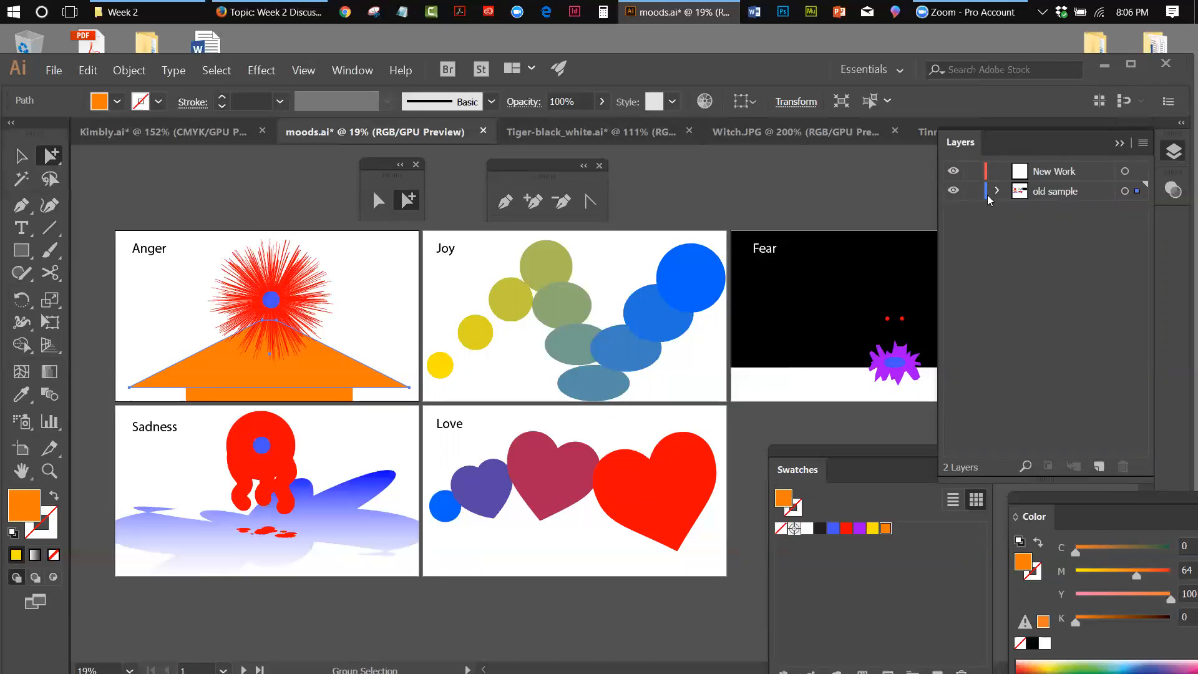
Target all the artwork on the old sample layer, reduce its opacity to 25%, and deselect it.
click(1138, 192)
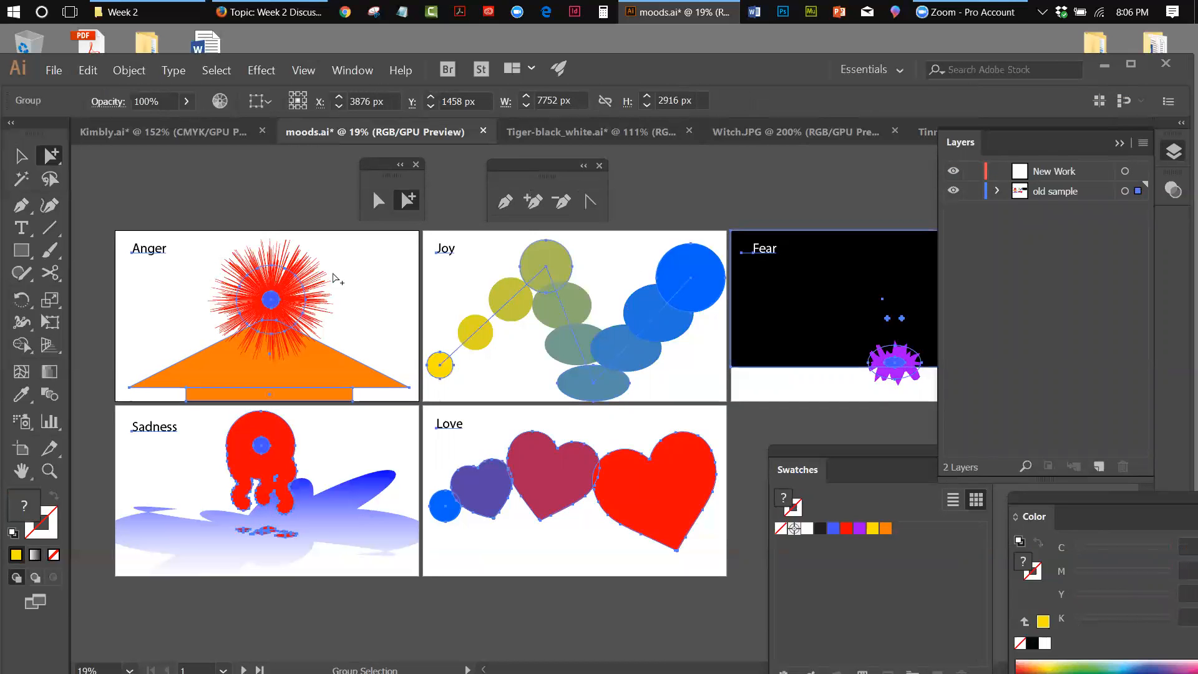
click(129, 70)
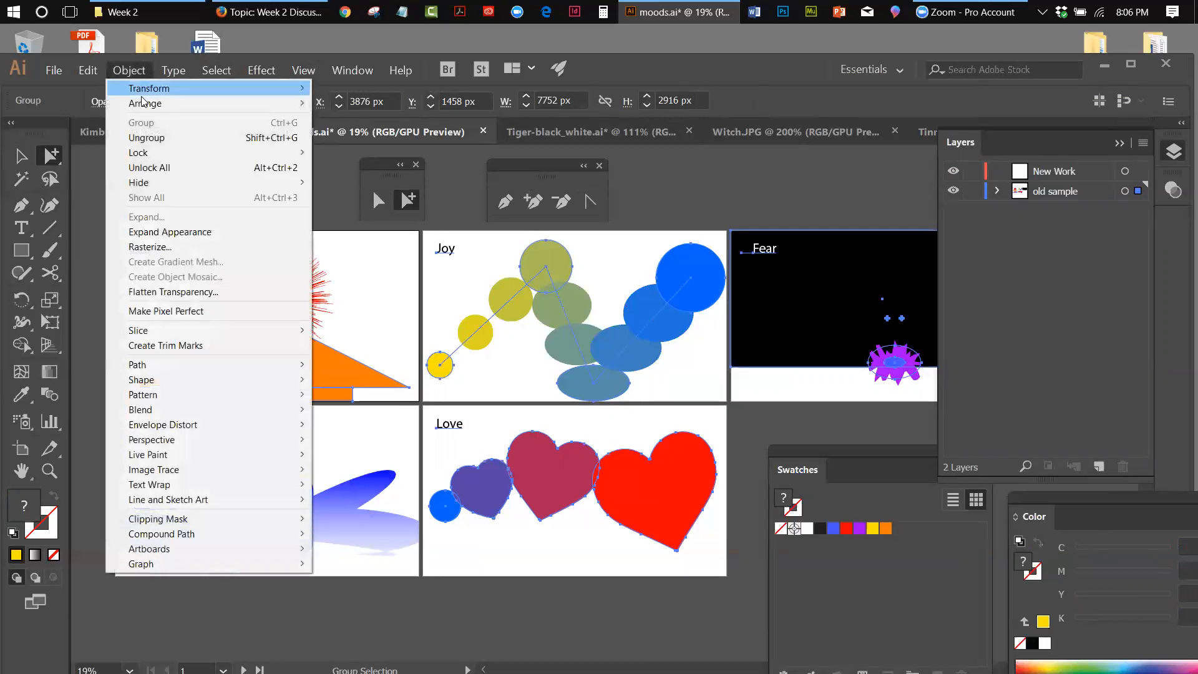
click(72, 165)
click(1125, 192)
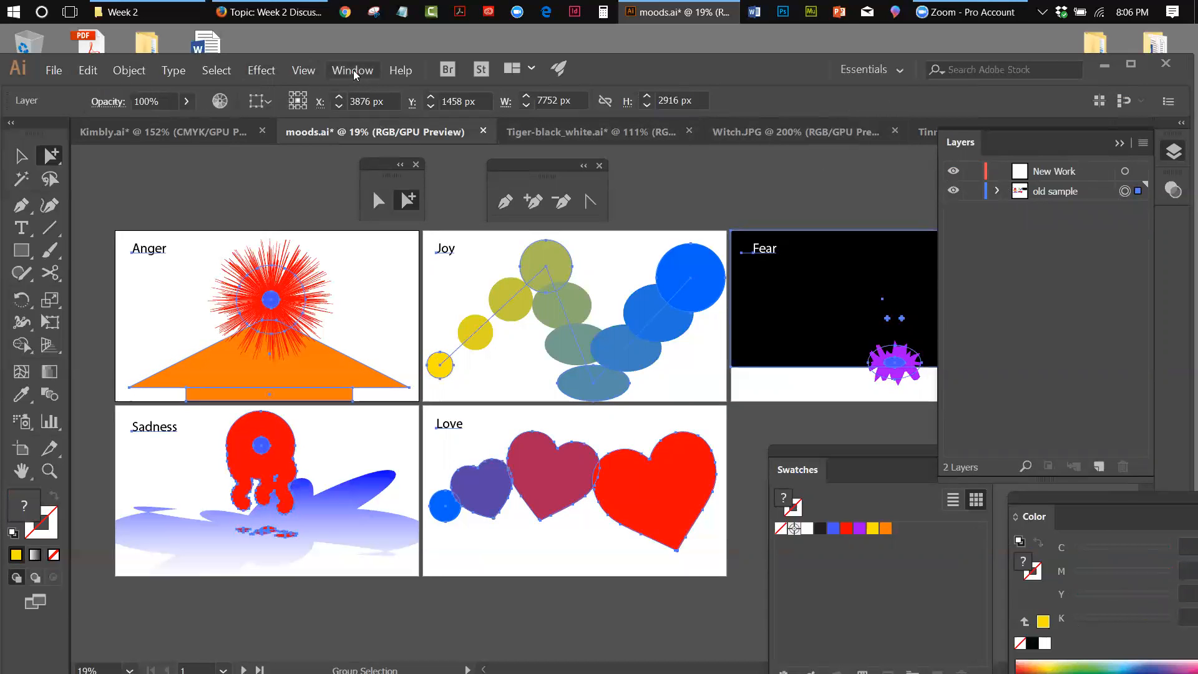
click(353, 71)
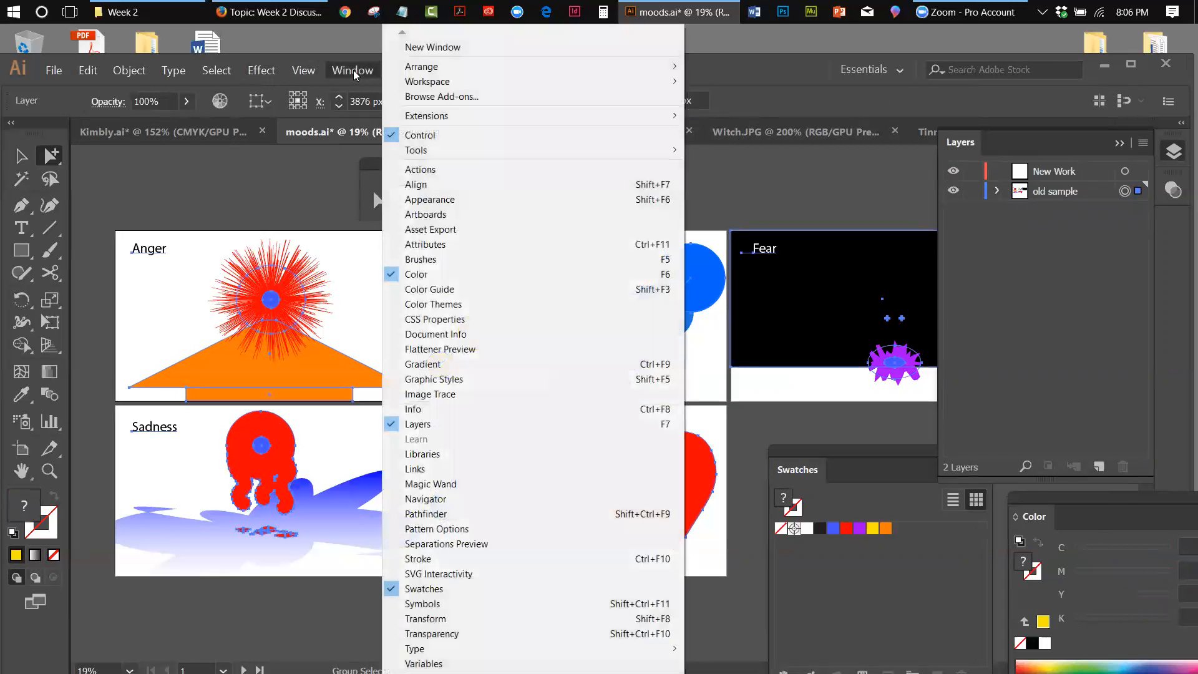
click(465, 641)
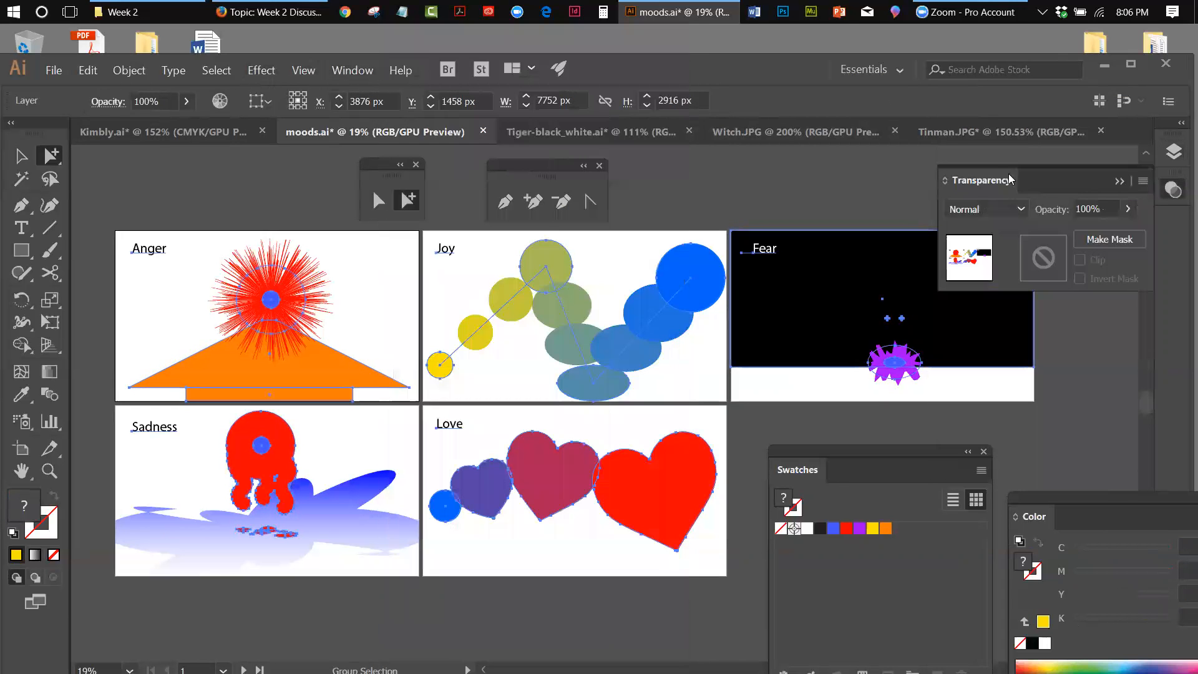
click(1129, 209)
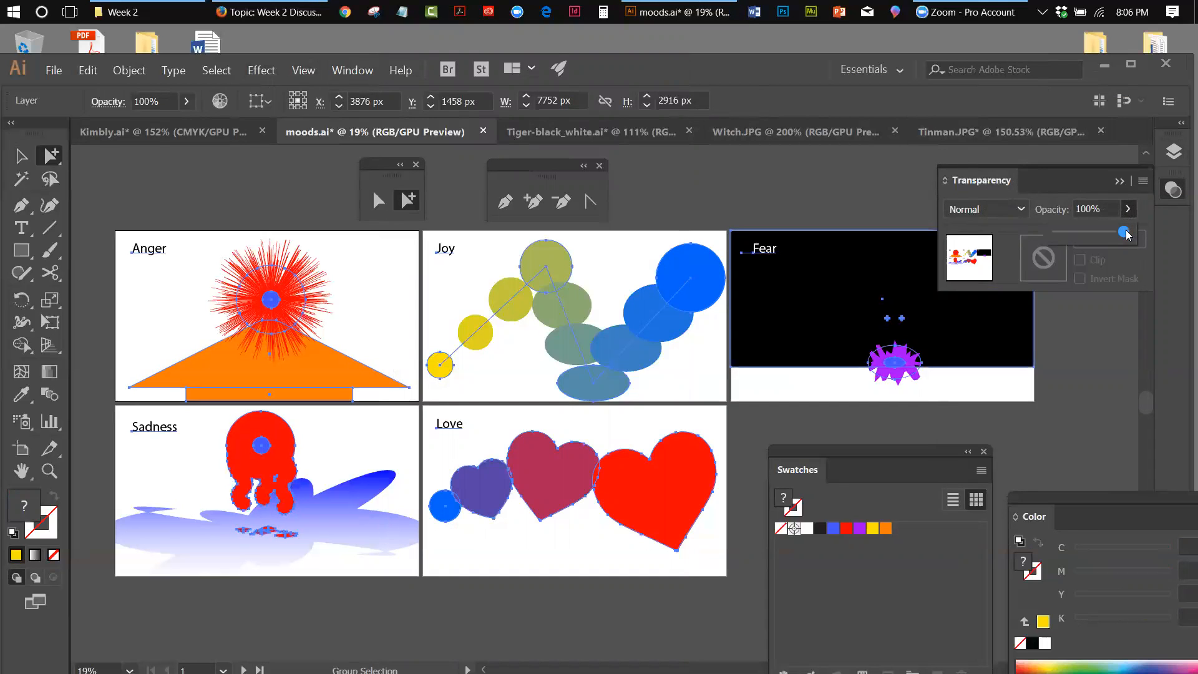
drag(1127, 234, 1069, 242)
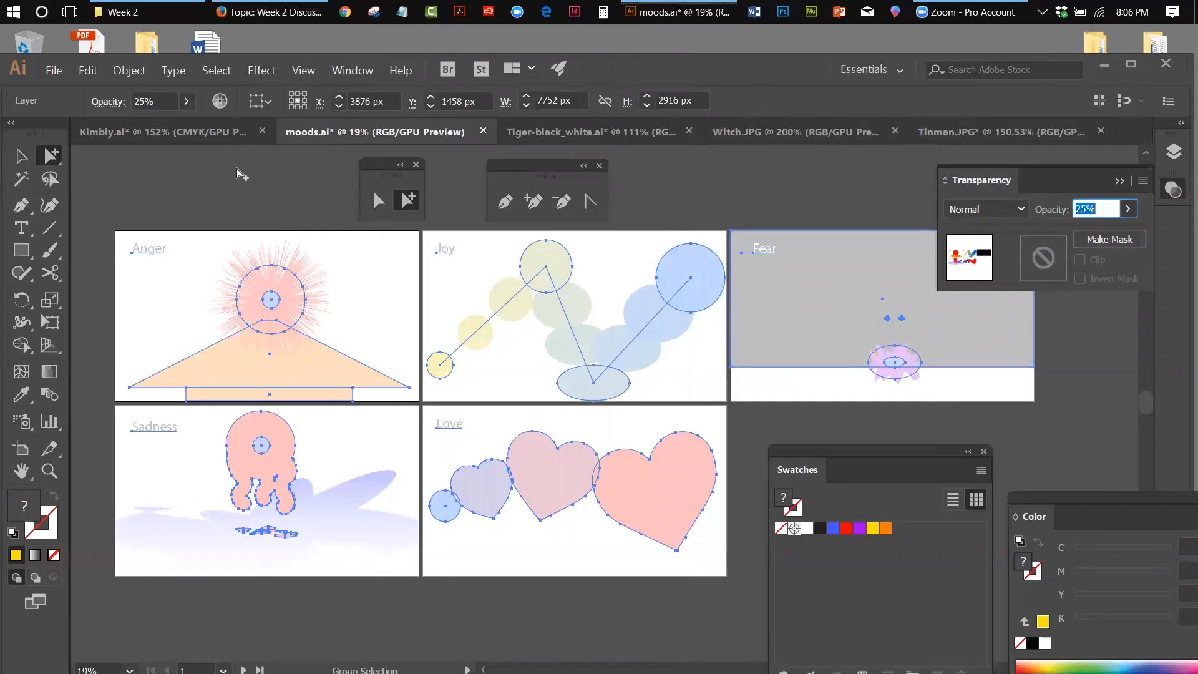
click(1123, 348)
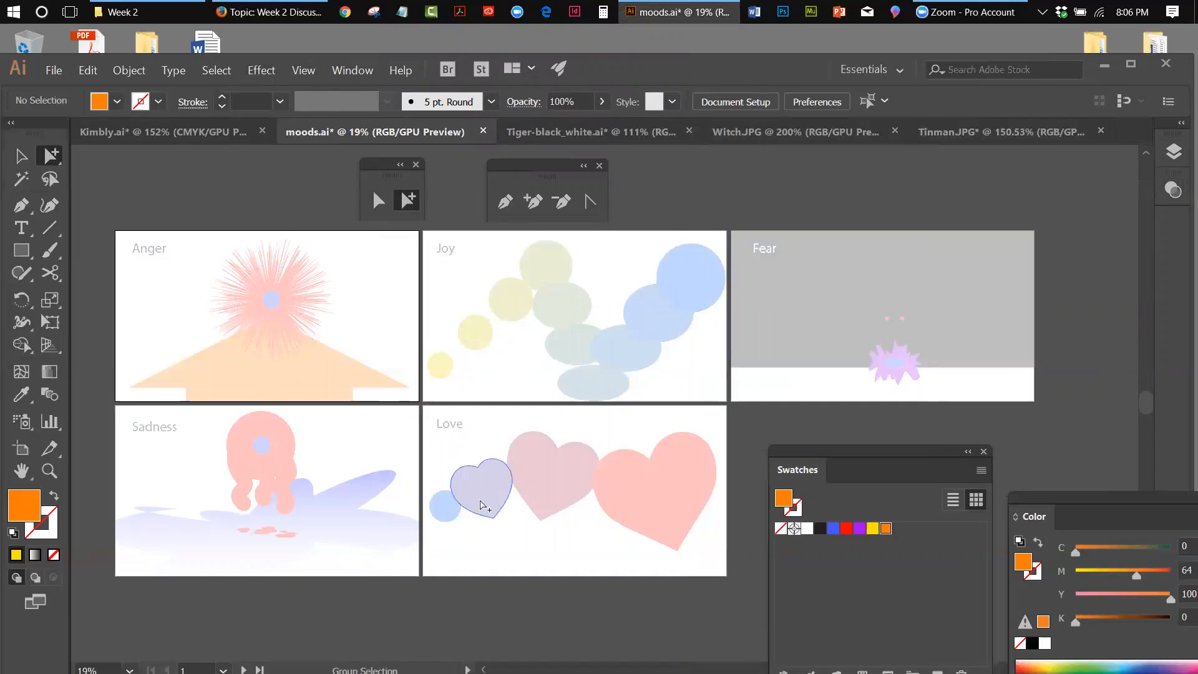
Select Anger's red spiky circle, open the Appearance panel for it and dock that panel below the collapsed Layers and Transparency panels.
drag(858, 450, 836, 438)
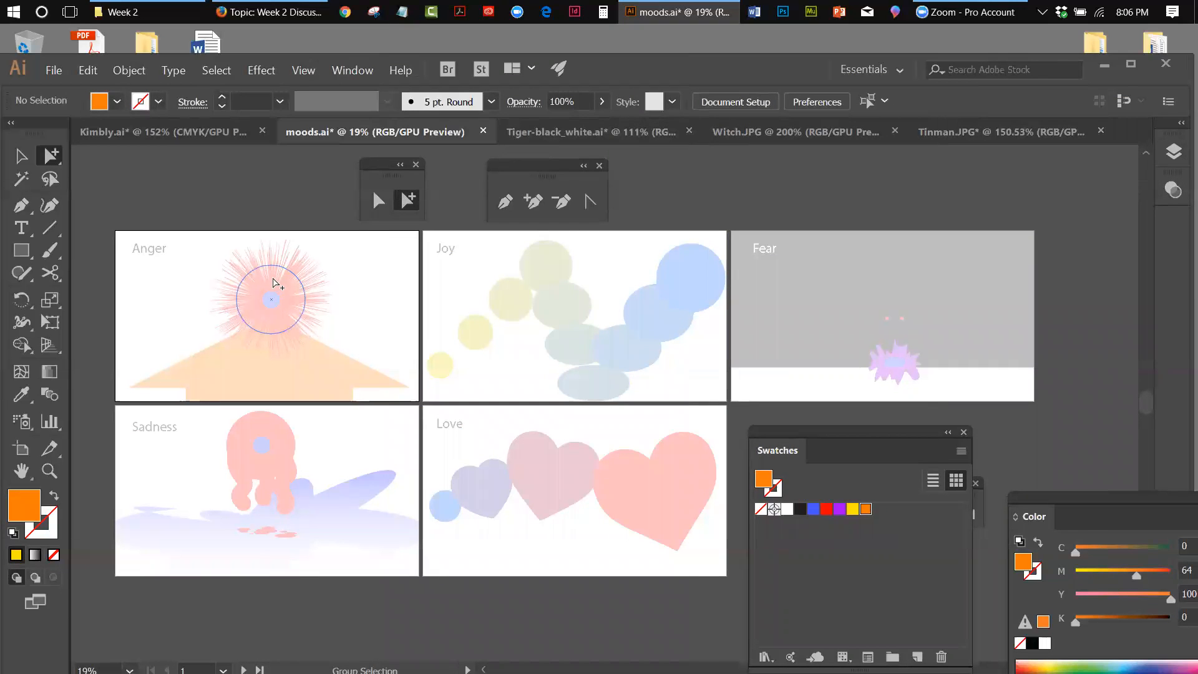
click(274, 279)
click(366, 76)
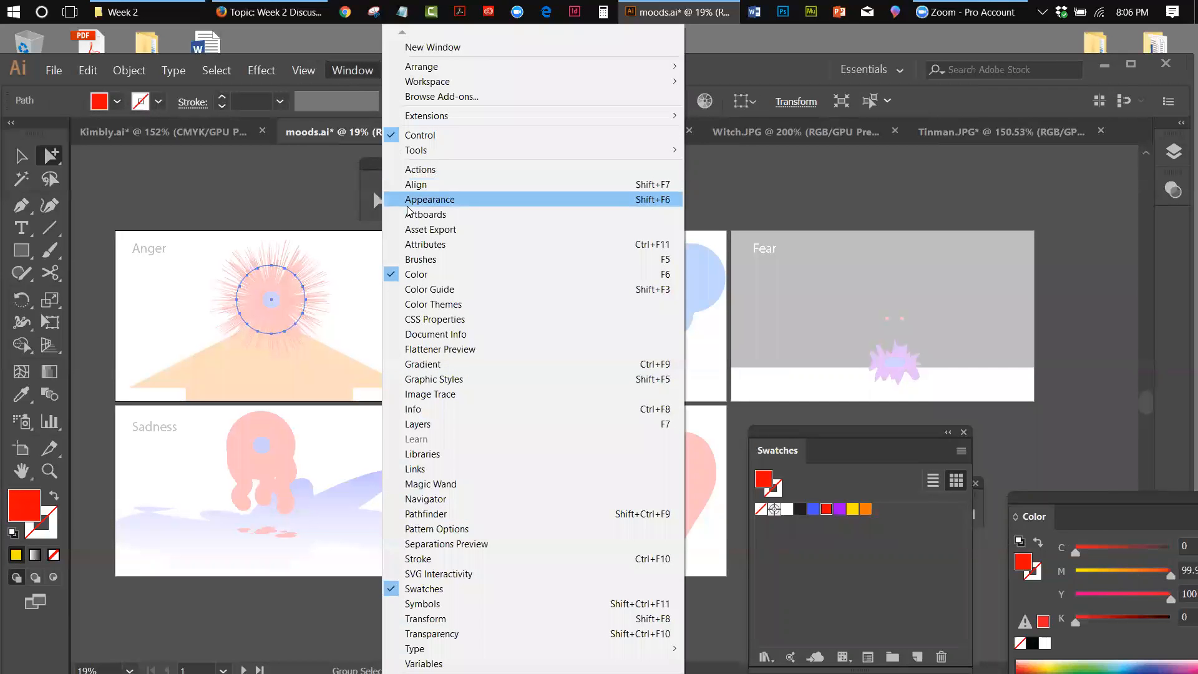
click(408, 200)
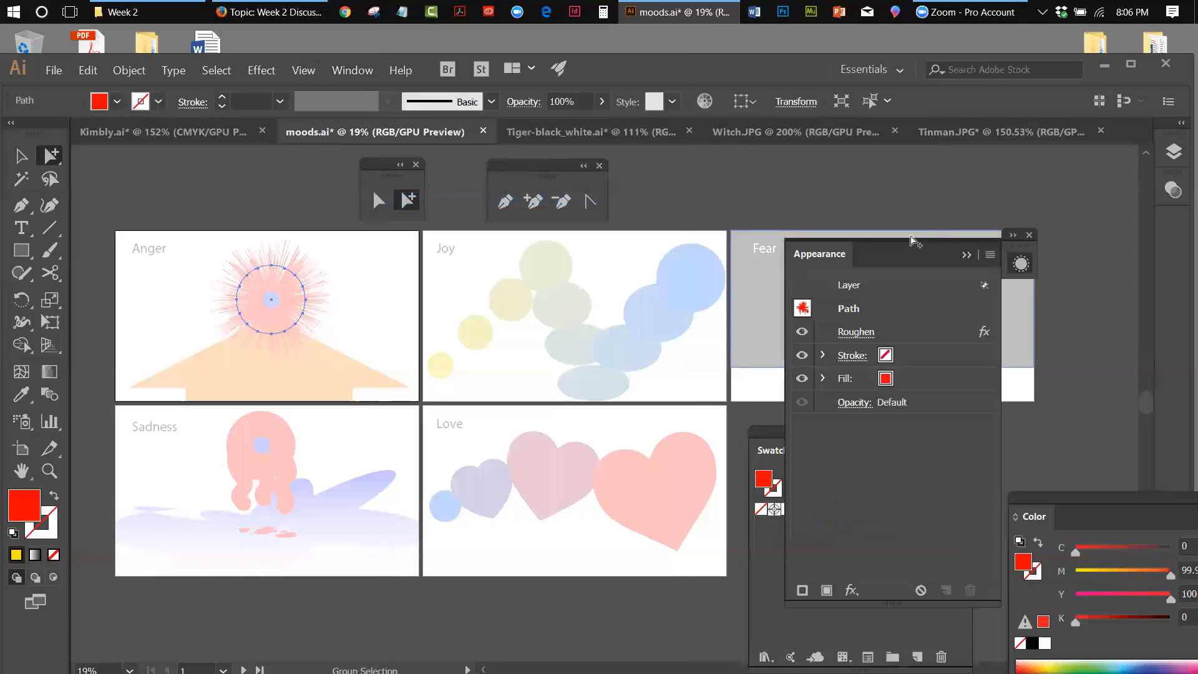
drag(831, 255, 1174, 228)
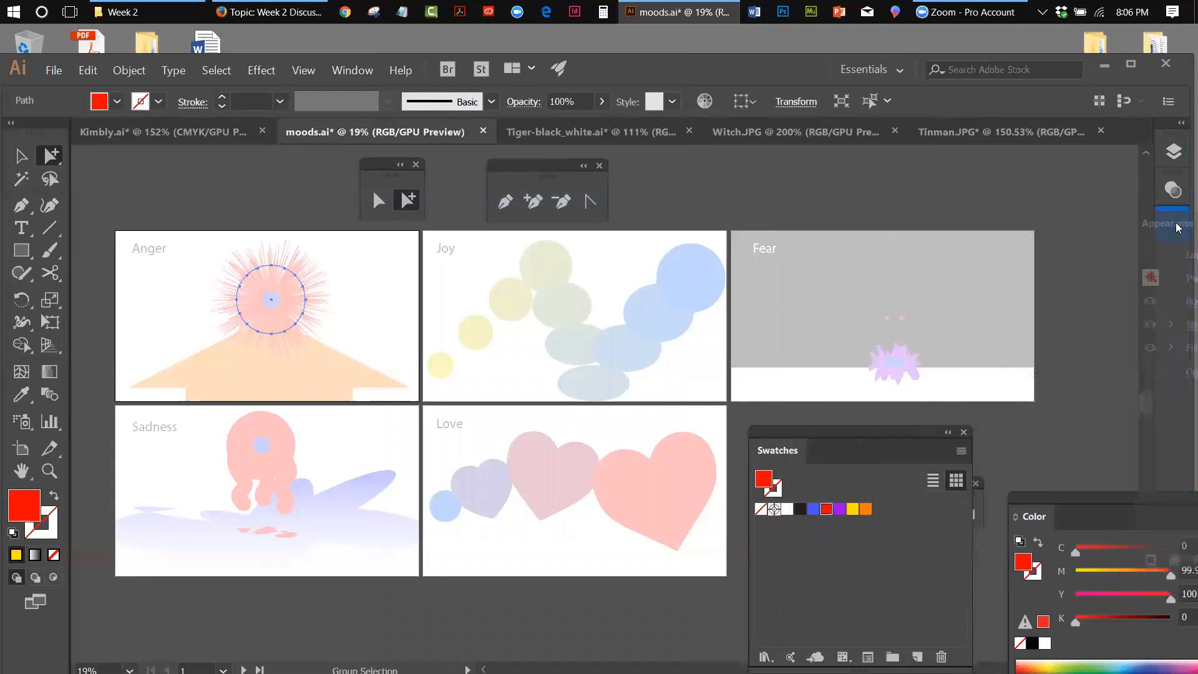
click(1174, 228)
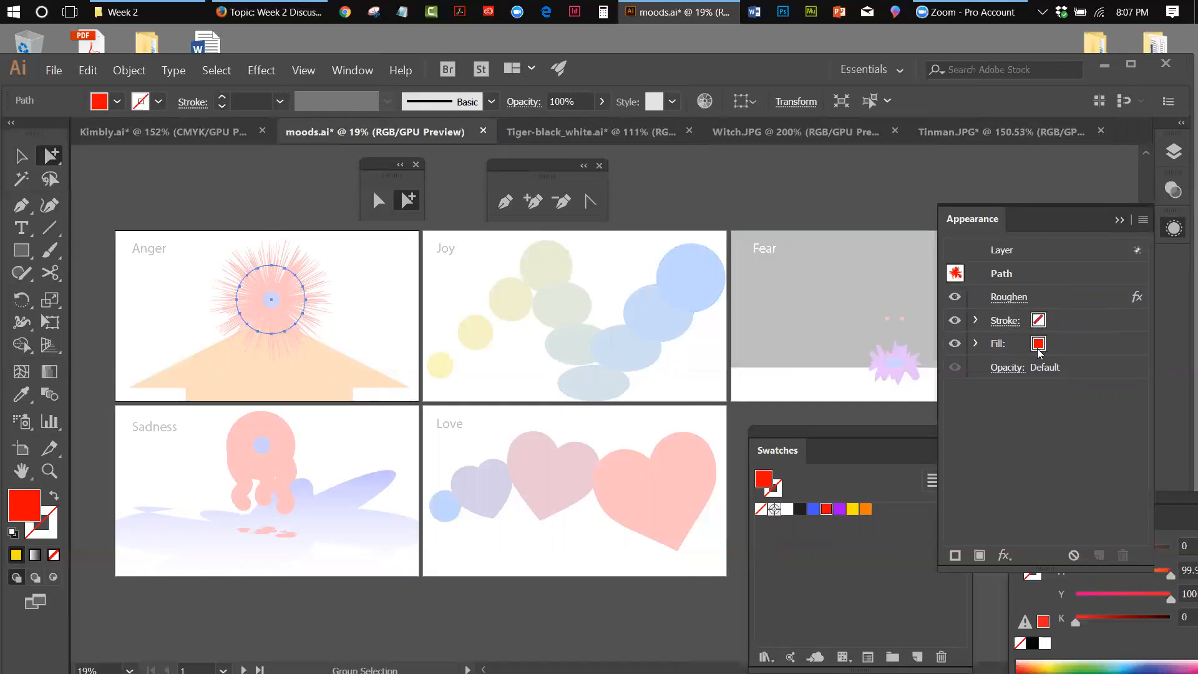
Examine the appearance attributes of Joy's large blue circle and Fear's purple spiky ellipse, and collapse the Appearance panel.
click(620, 324)
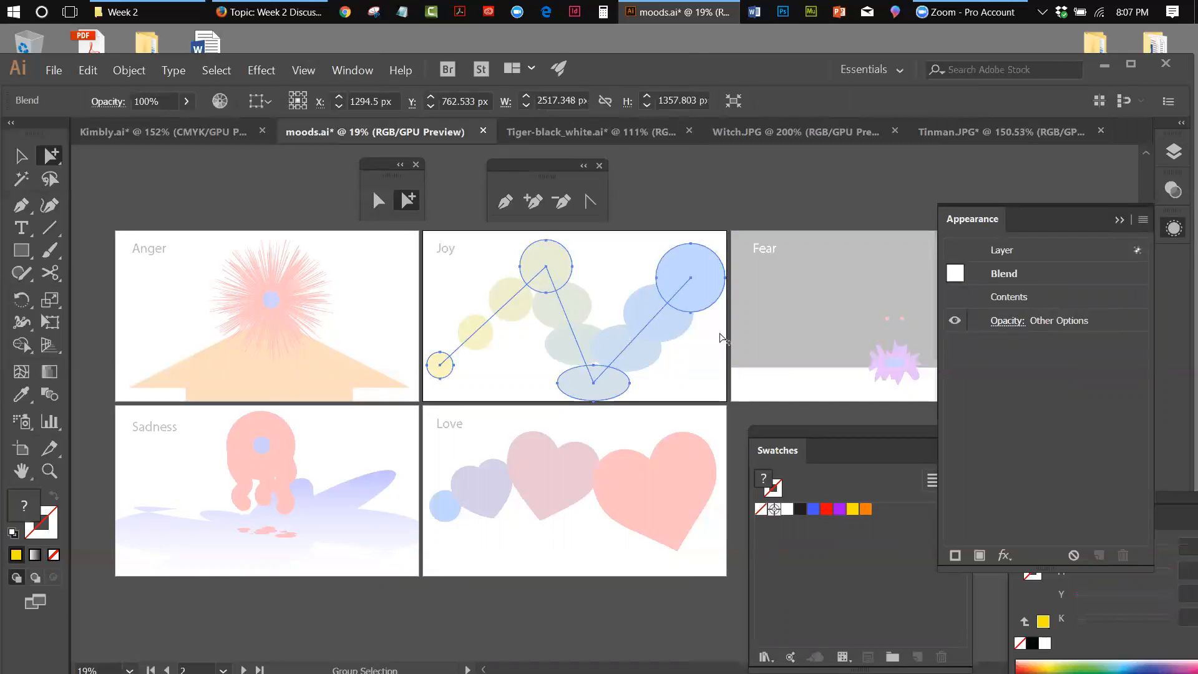
click(714, 297)
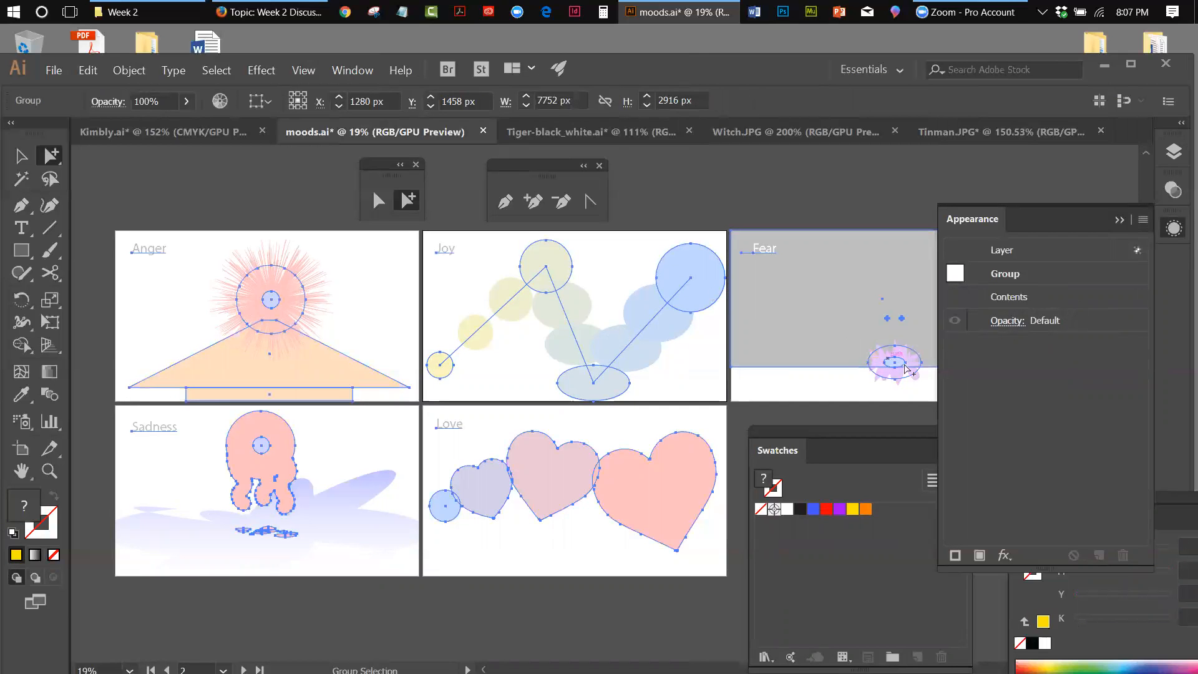
click(714, 200)
click(691, 271)
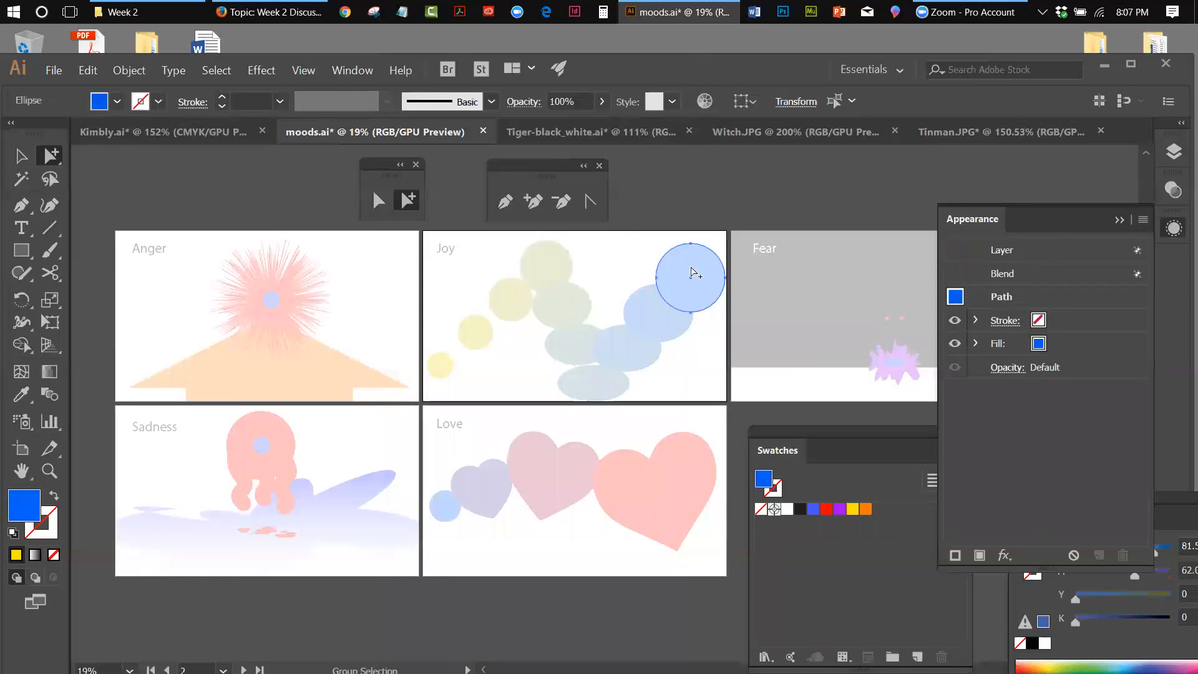
shift+click(901, 379)
click(899, 373)
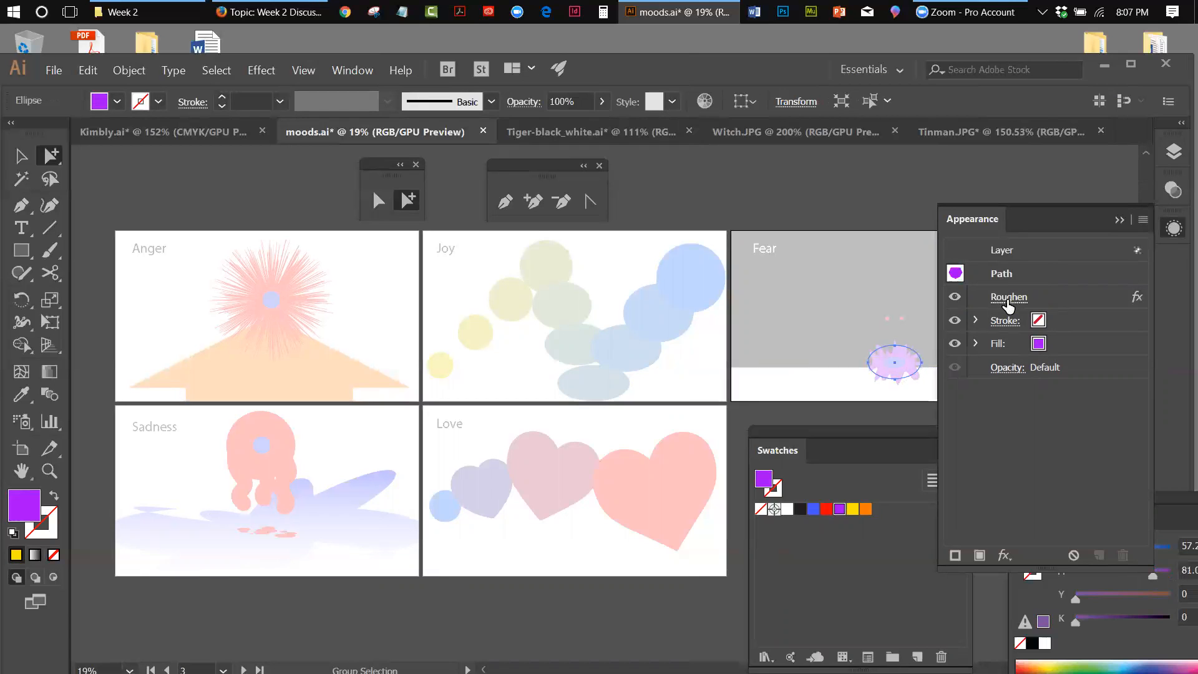
click(789, 169)
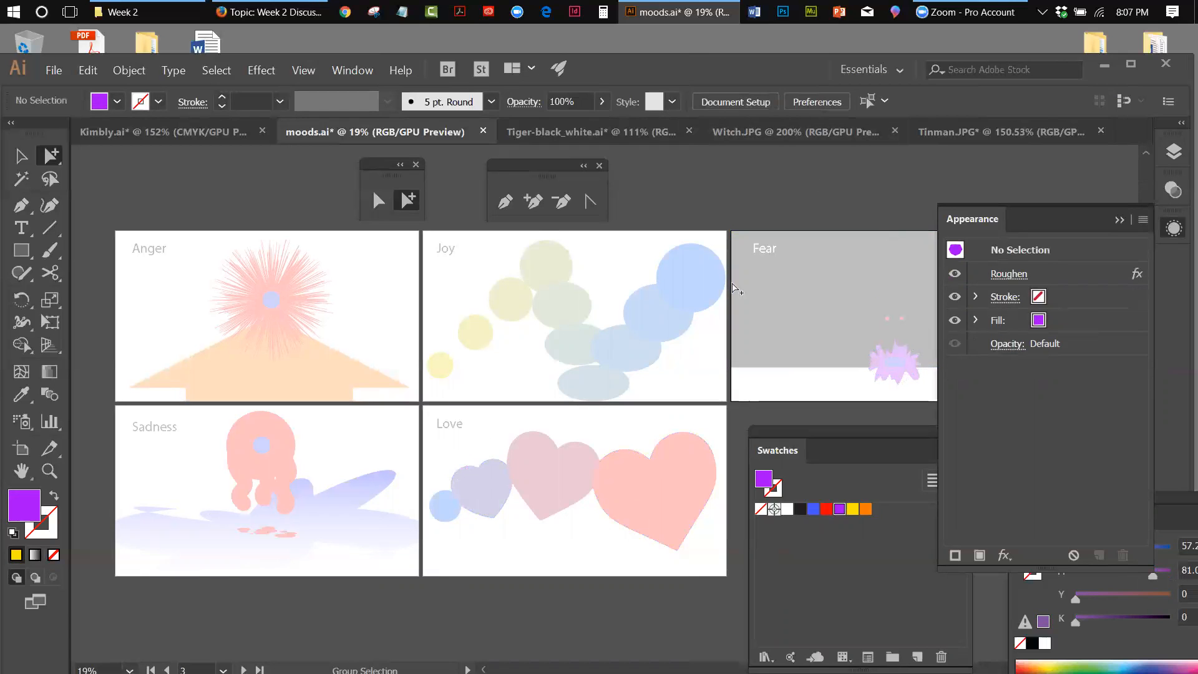
click(1117, 222)
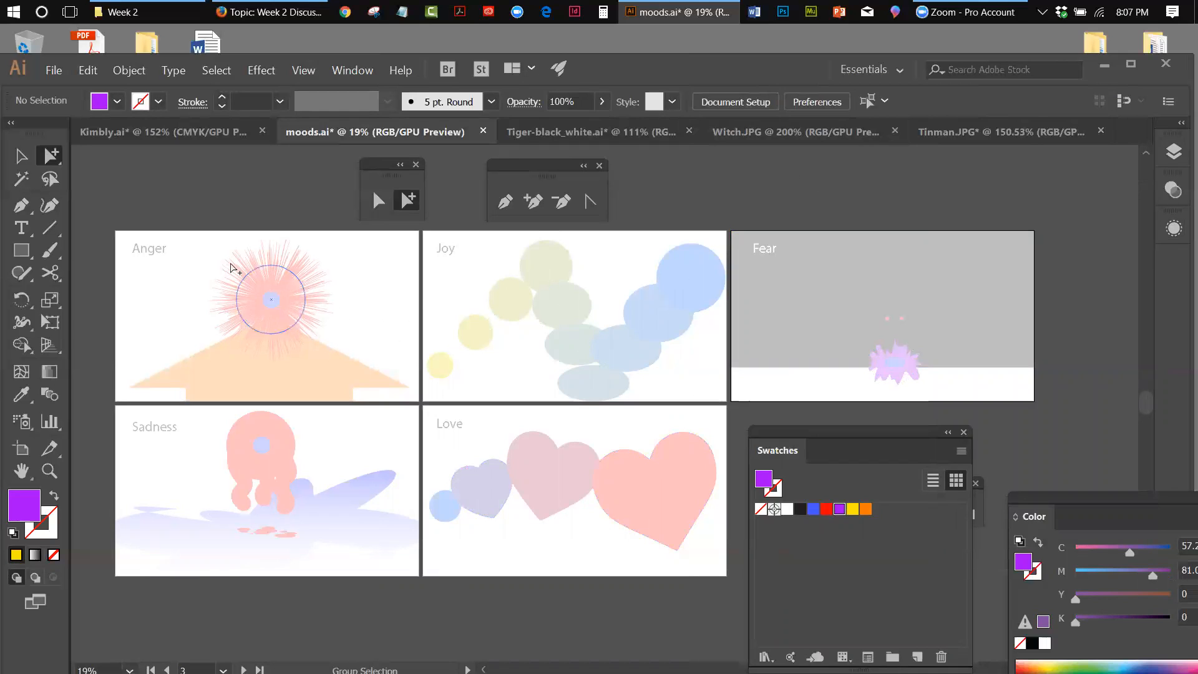
Lock the old sample layer, collapse the Layers panel and shift the Swatches panel away from the Love artboard.
click(1174, 152)
click(976, 191)
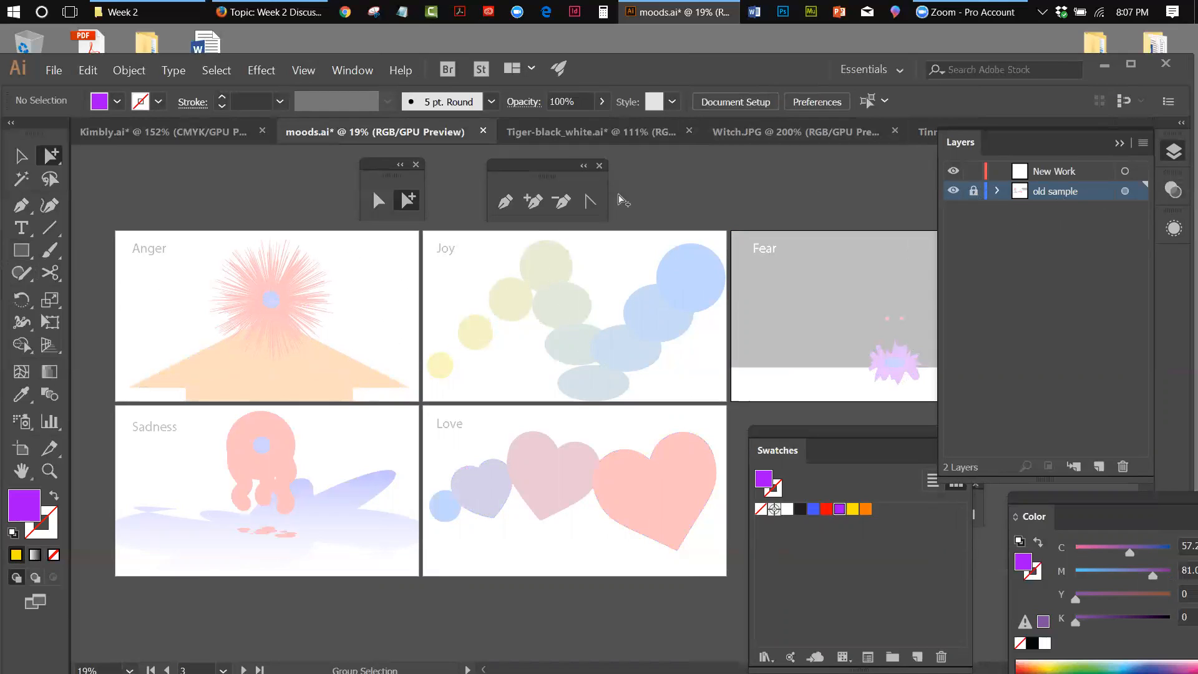
click(1120, 143)
drag(765, 429, 800, 420)
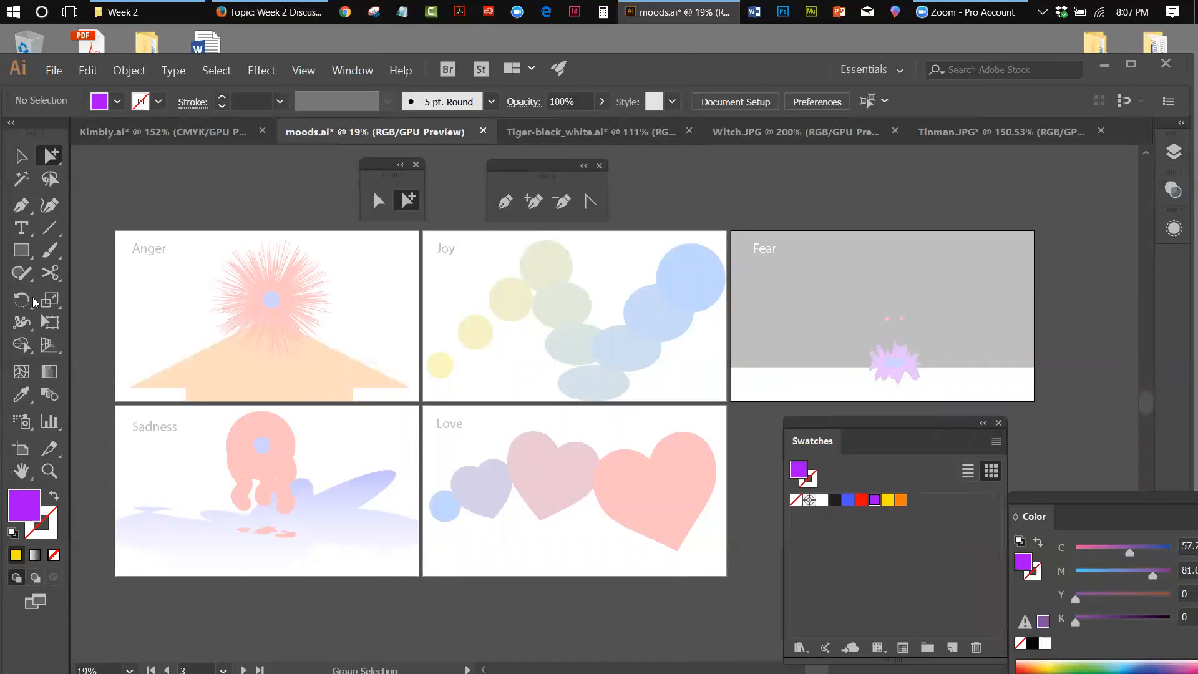
On the New Work layer, draw a rectangle matching the width and height of Anger's faded triangle and fill it with the orange swatch.
click(27, 249)
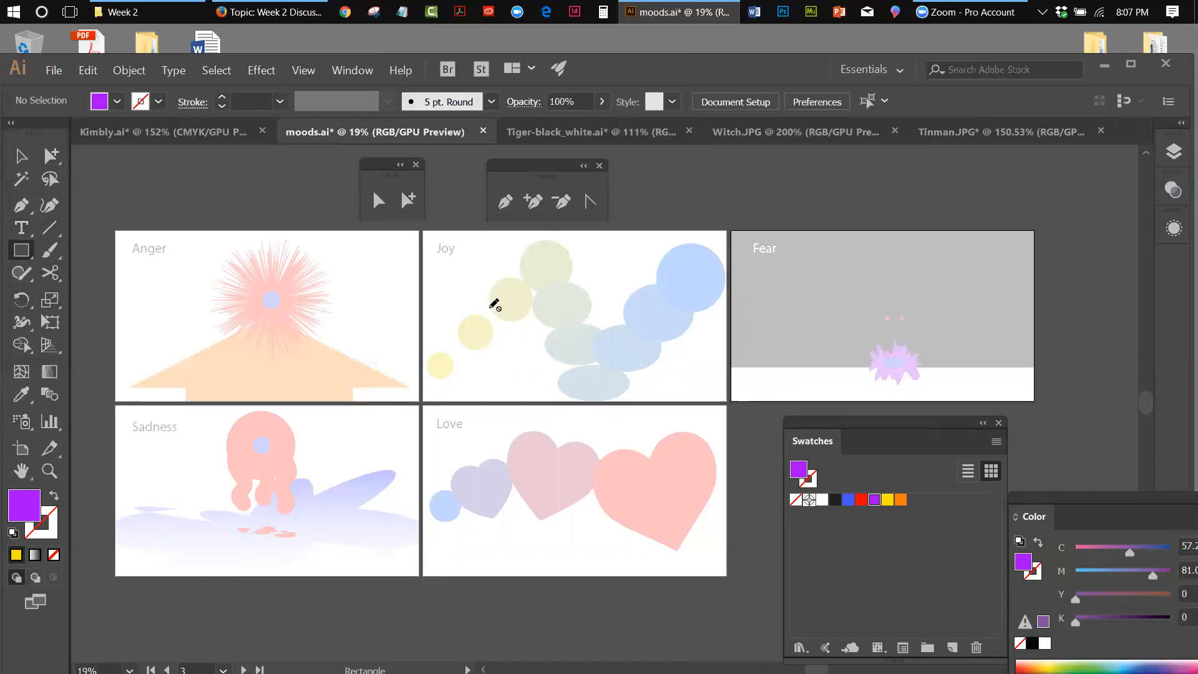
click(1174, 152)
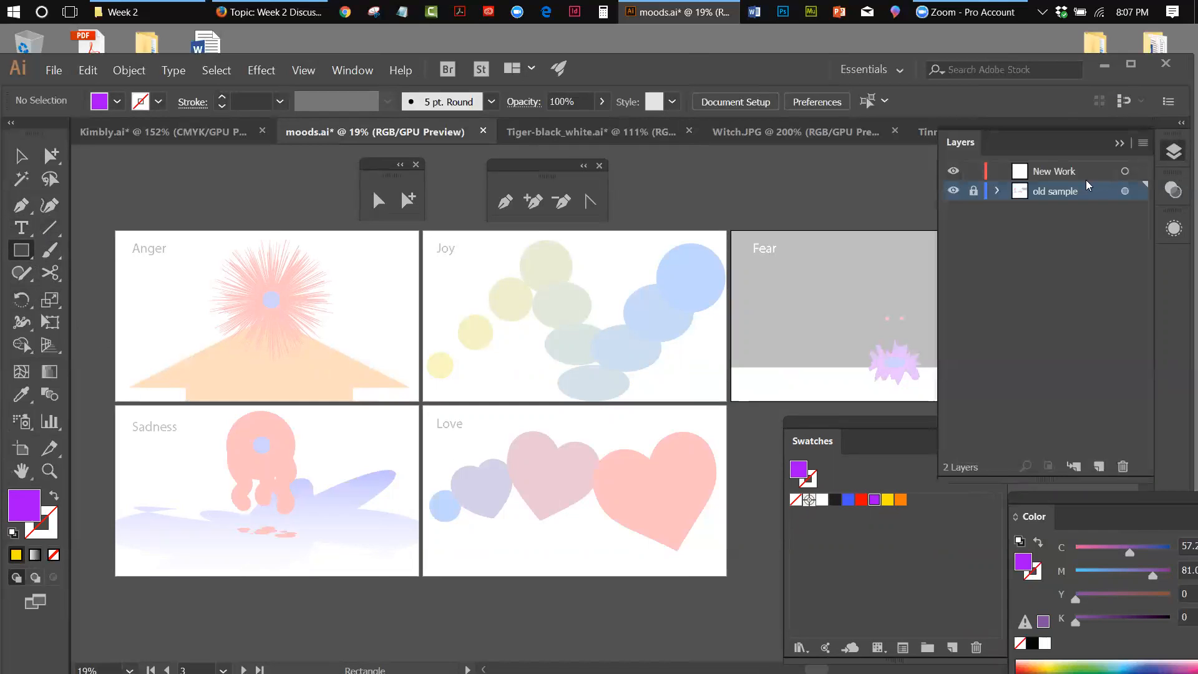
click(1079, 178)
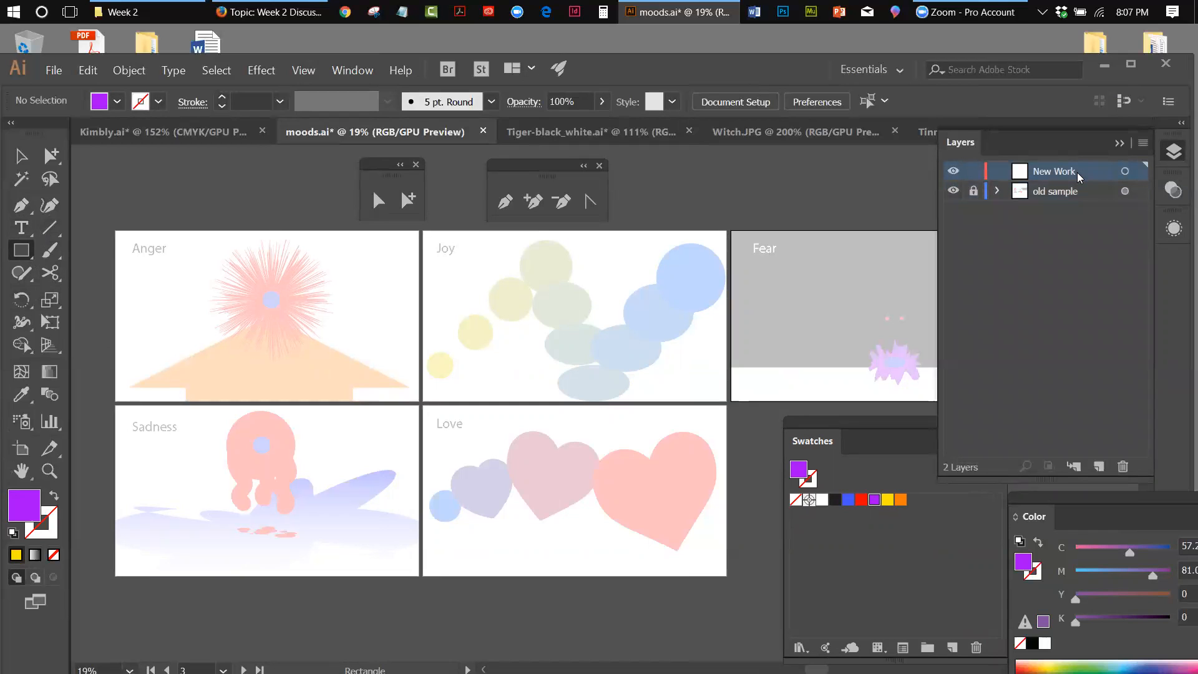
click(1063, 195)
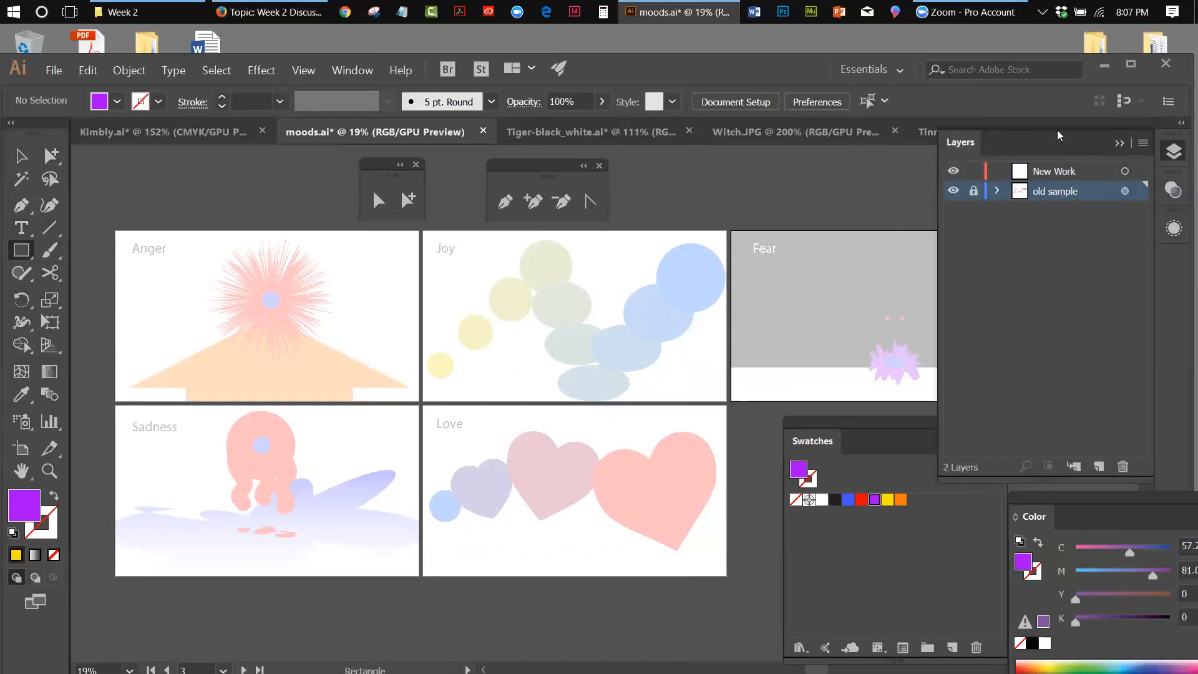
click(1062, 174)
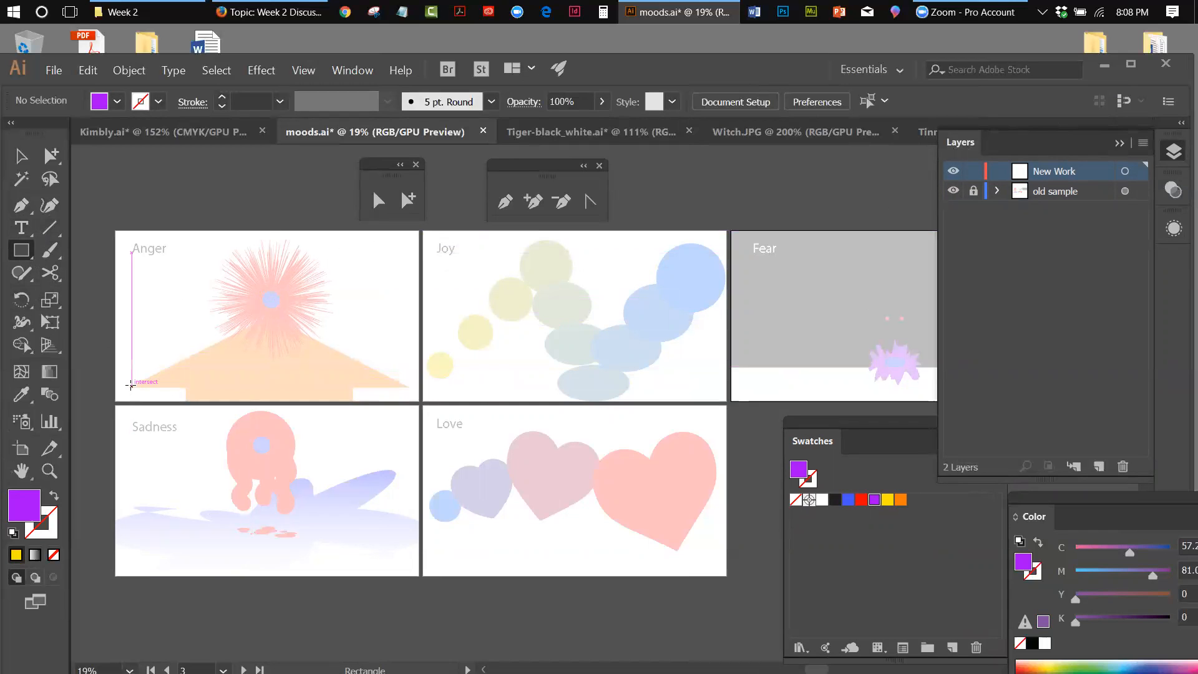
drag(130, 385, 410, 318)
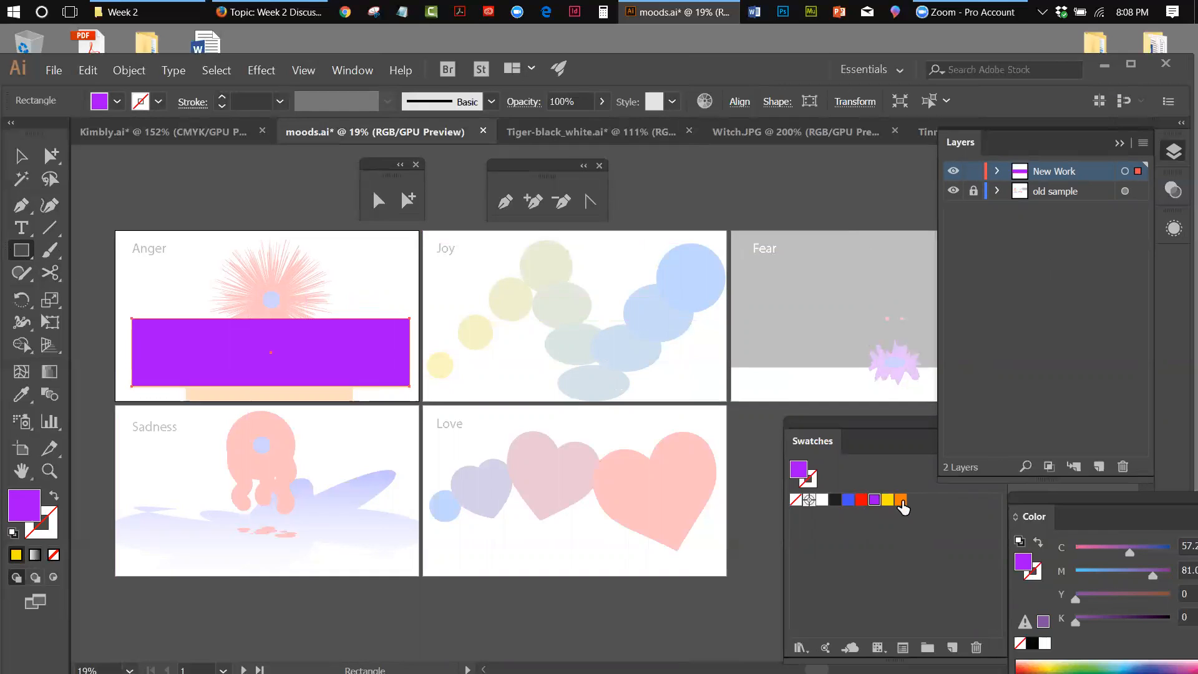
click(900, 500)
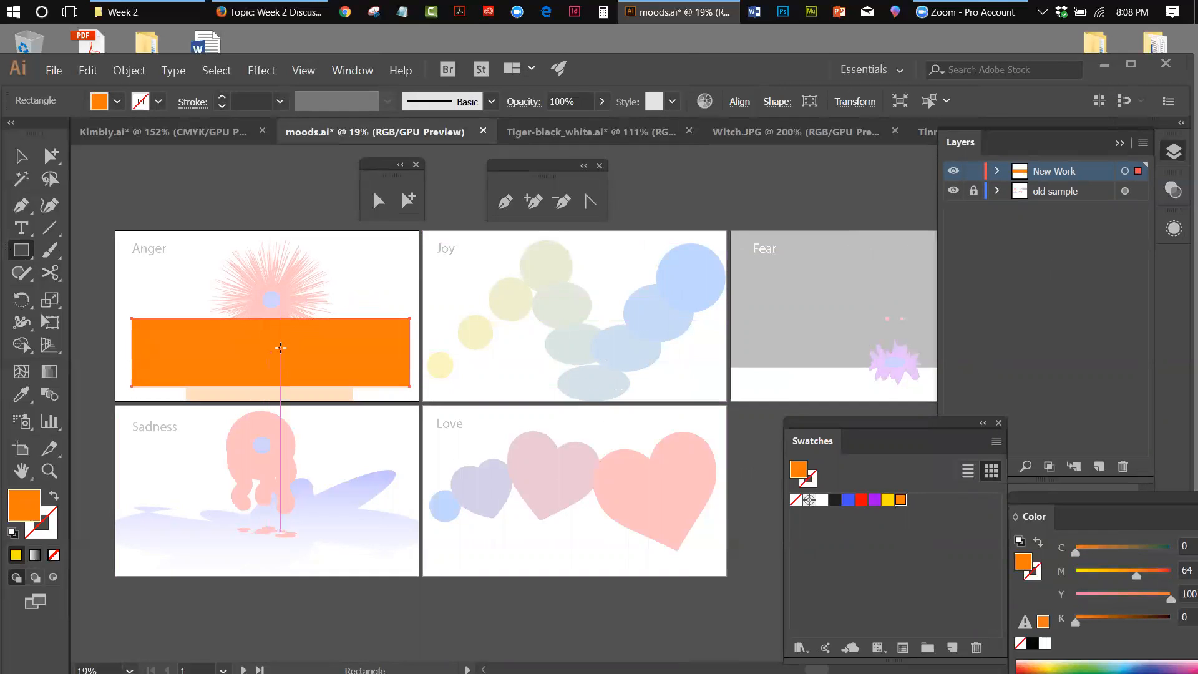
Use Free Transform's Perspective Distort to pull the orange rectangle's upper corners together into a near-triangle over the faded one, and deselect it.
click(20, 159)
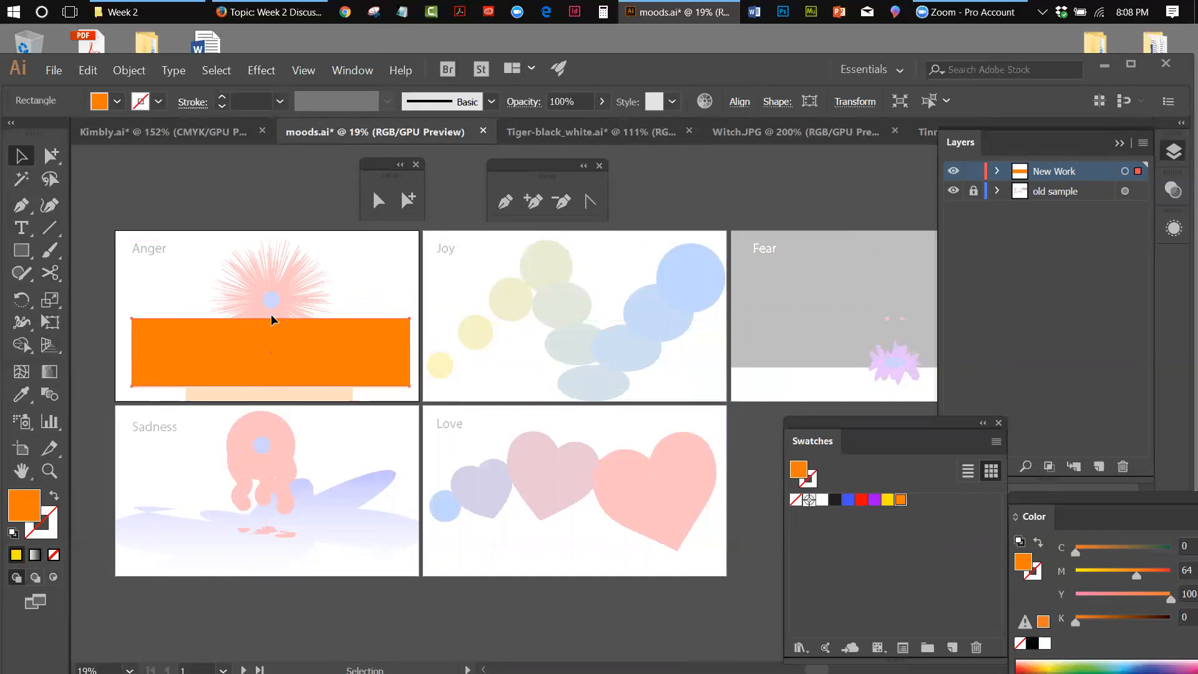
click(51, 323)
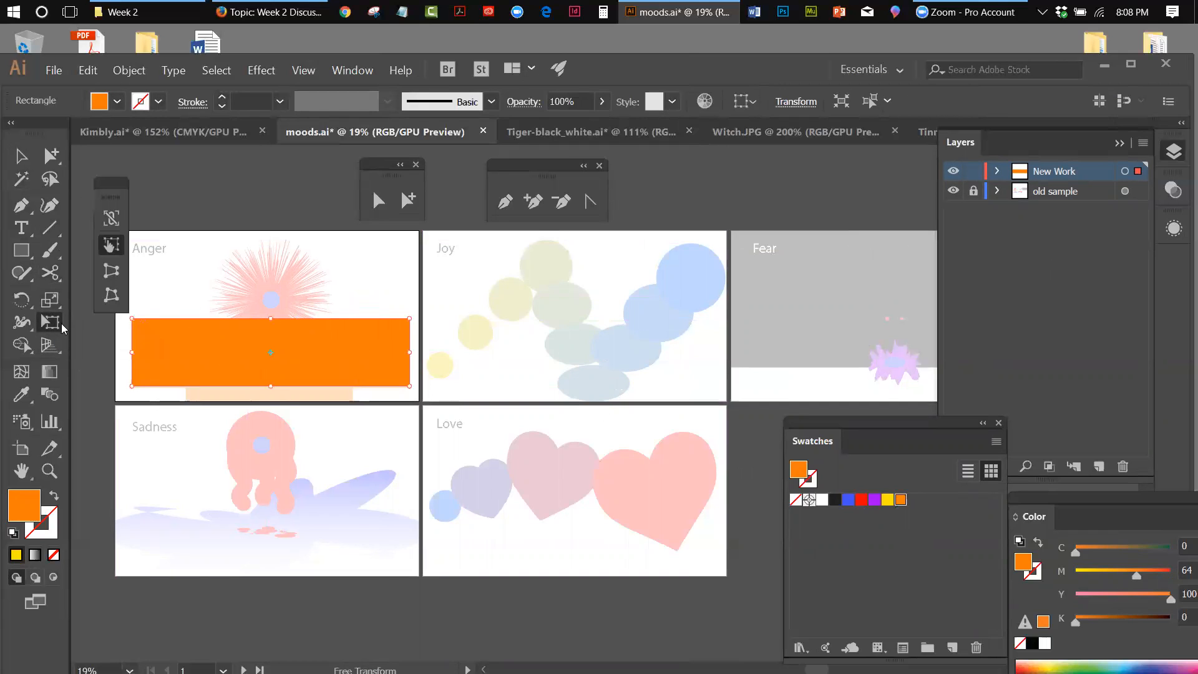
drag(105, 192, 529, 252)
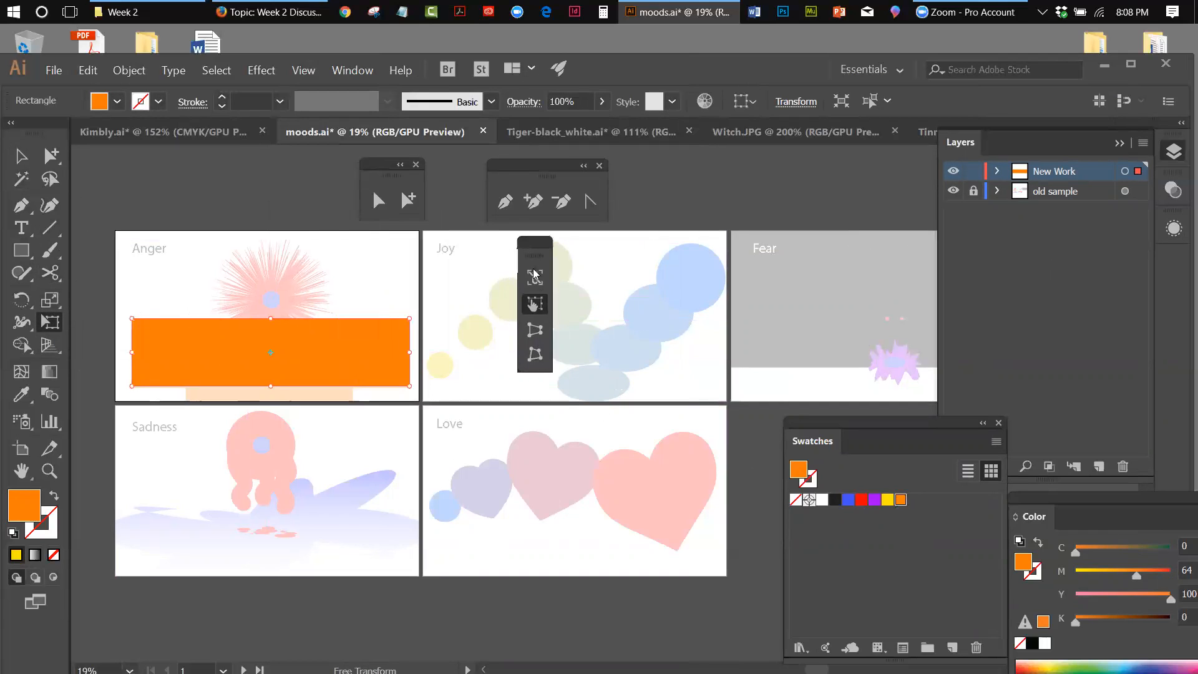
click(536, 334)
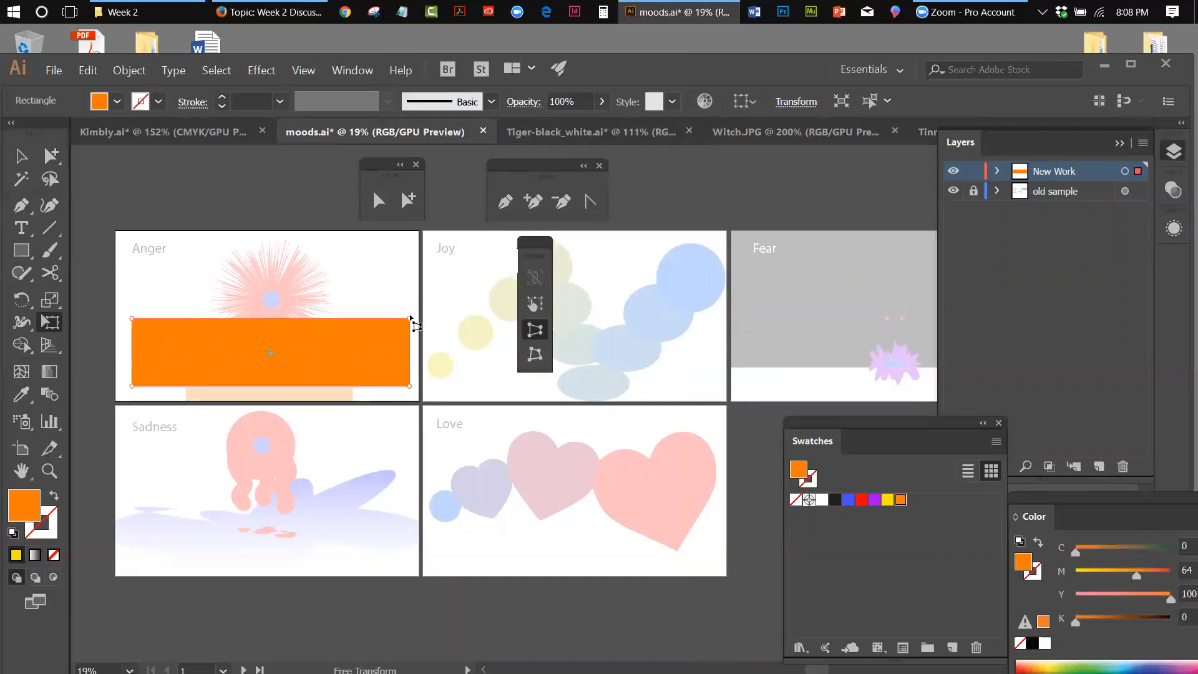
click(412, 324)
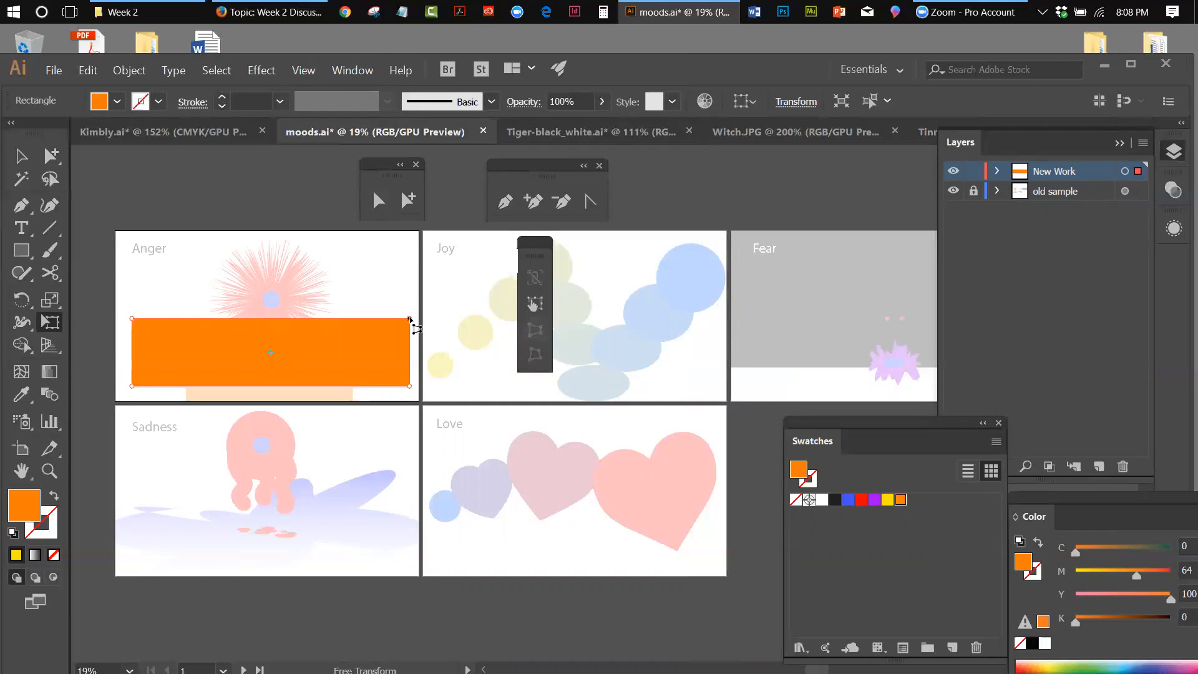
drag(409, 323, 271, 318)
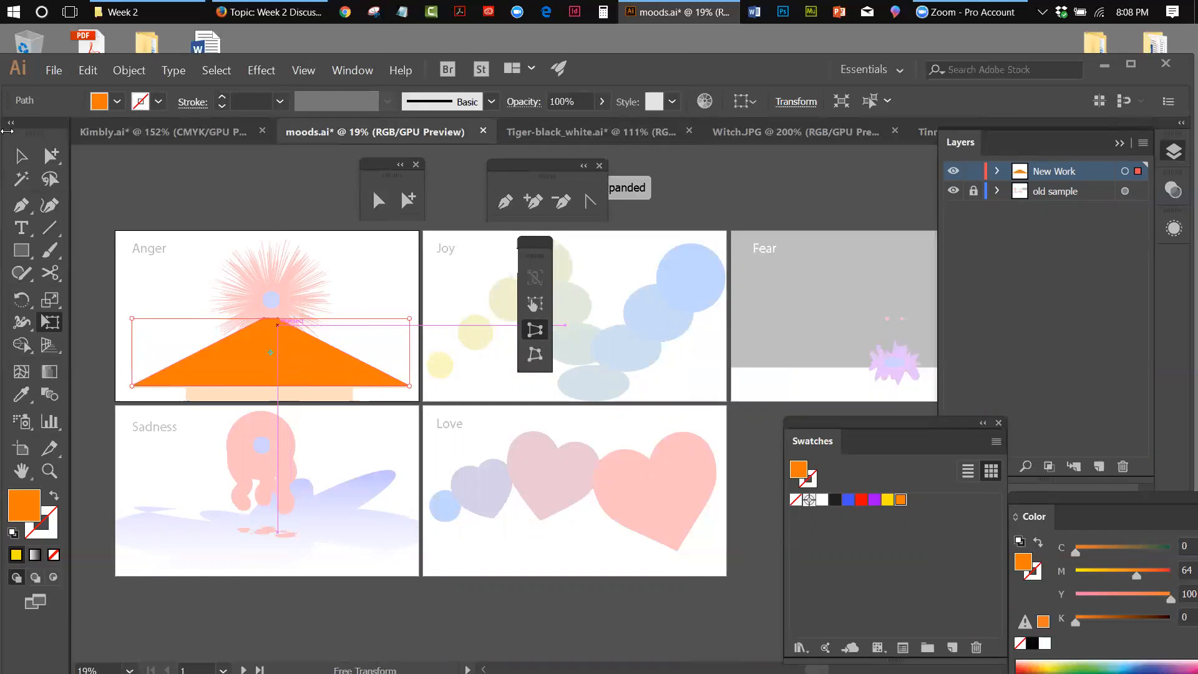
key(v)
click(217, 178)
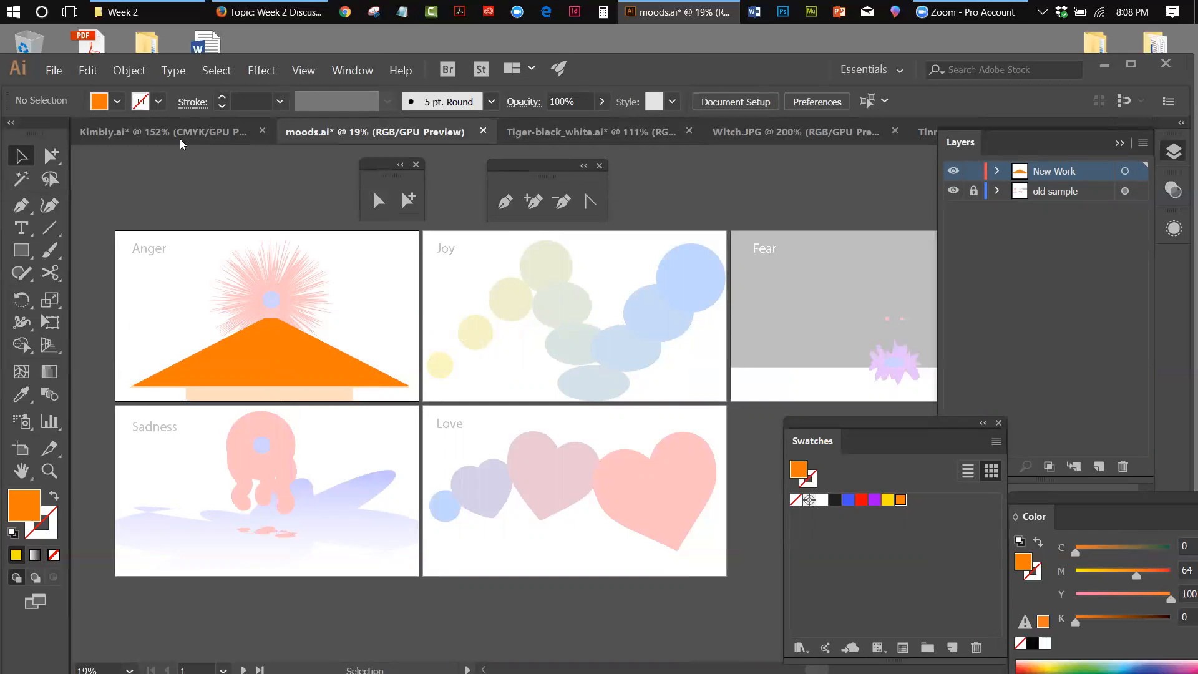
Undo the perspective distortion of the orange rectangle, and place a vertical ruler guide through the centre of Anger's starburst.
click(88, 70)
click(94, 89)
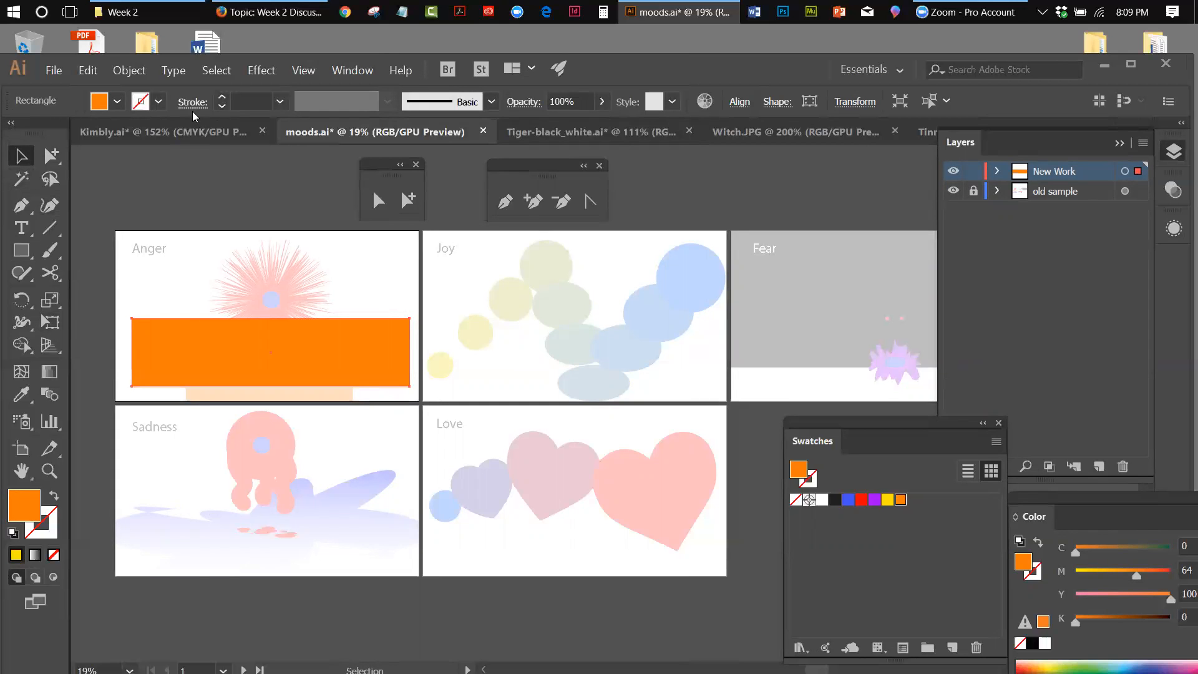
click(302, 71)
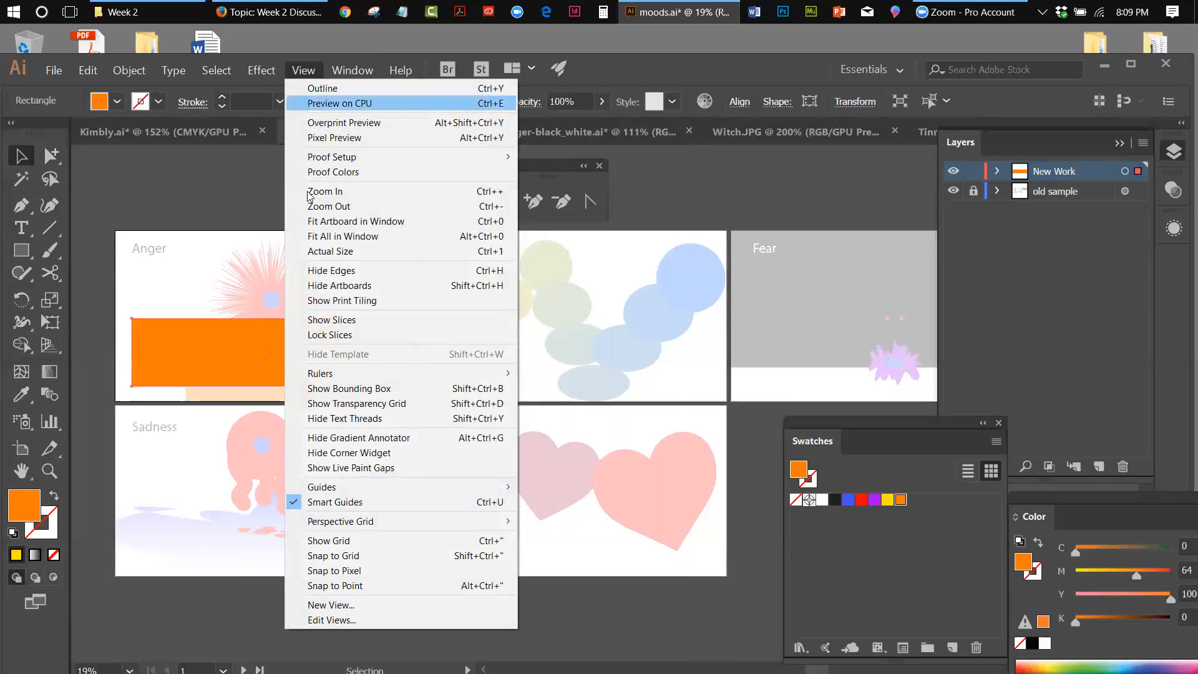
mouse_move(315, 374)
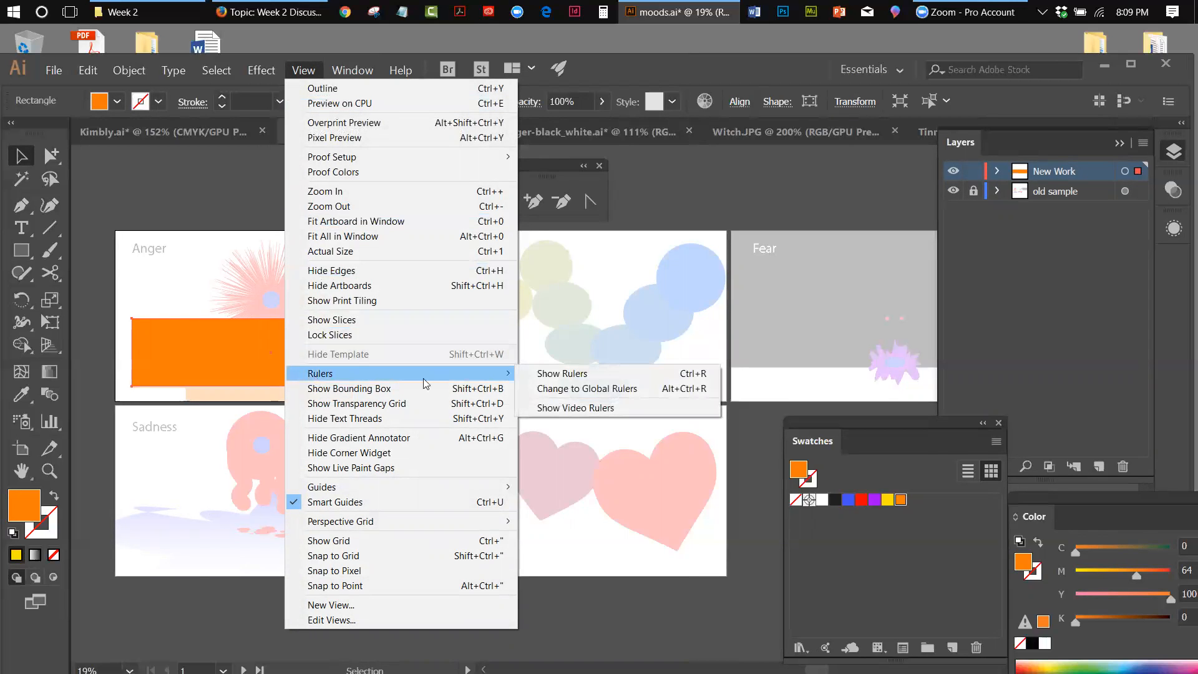
click(540, 375)
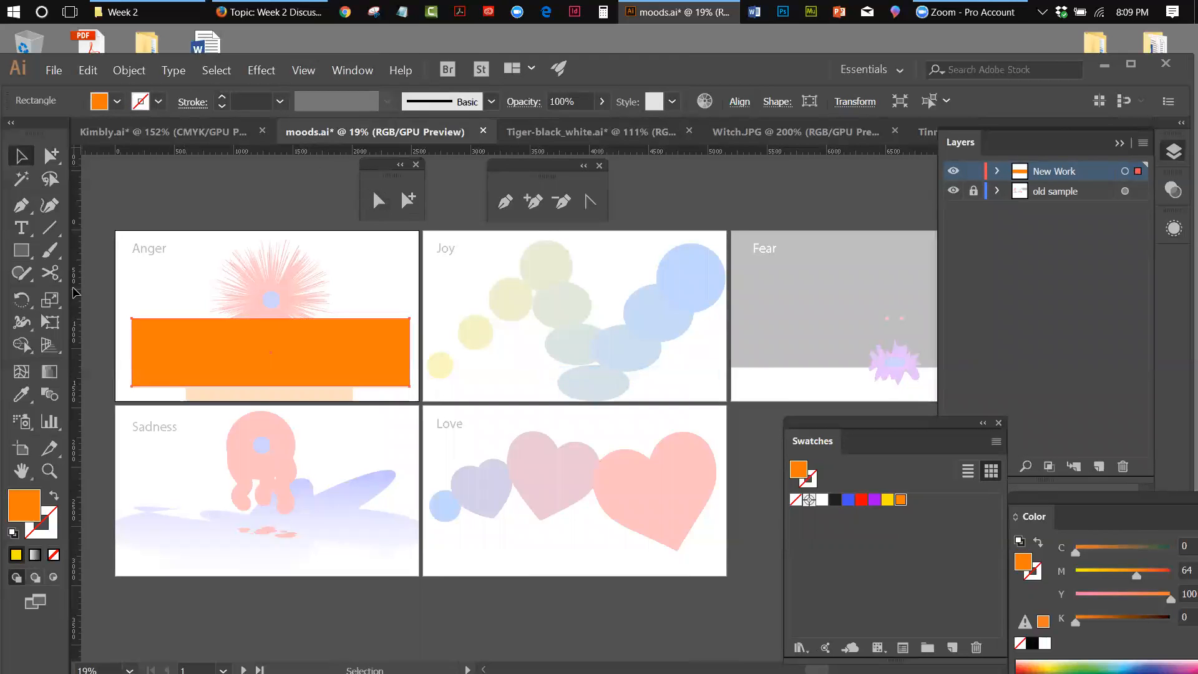
drag(76, 310, 272, 397)
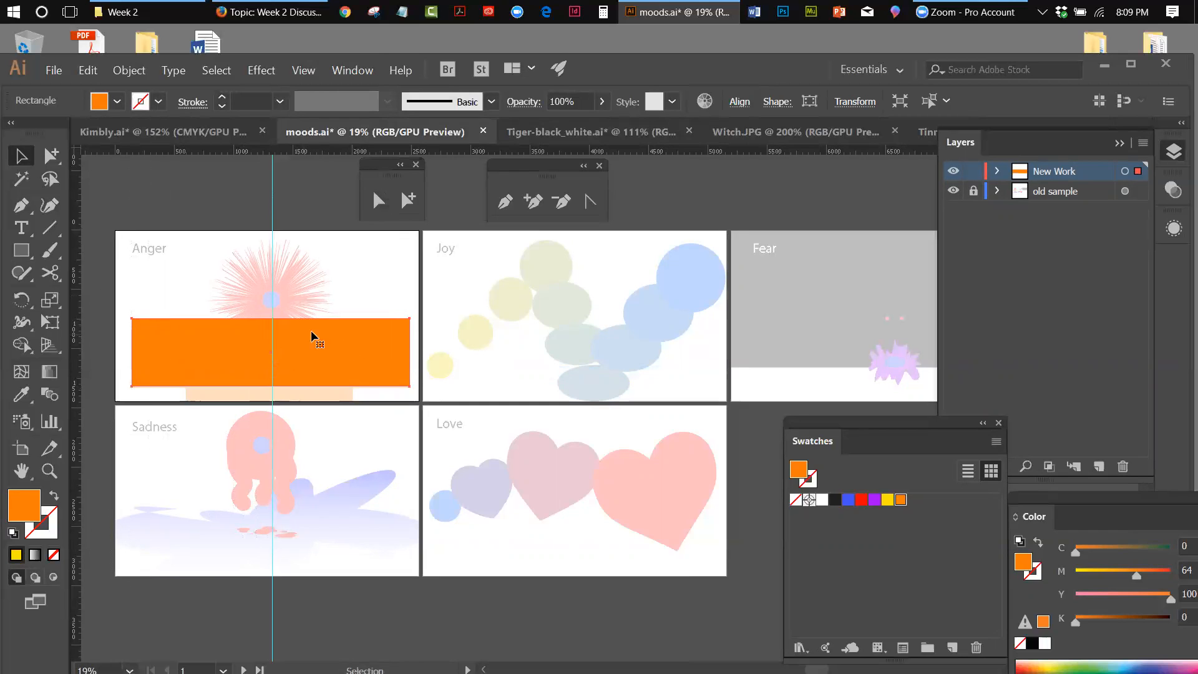
Add two anchor points on the orange rectangle's upper edge, one close to each side of the vertical guide.
click(533, 201)
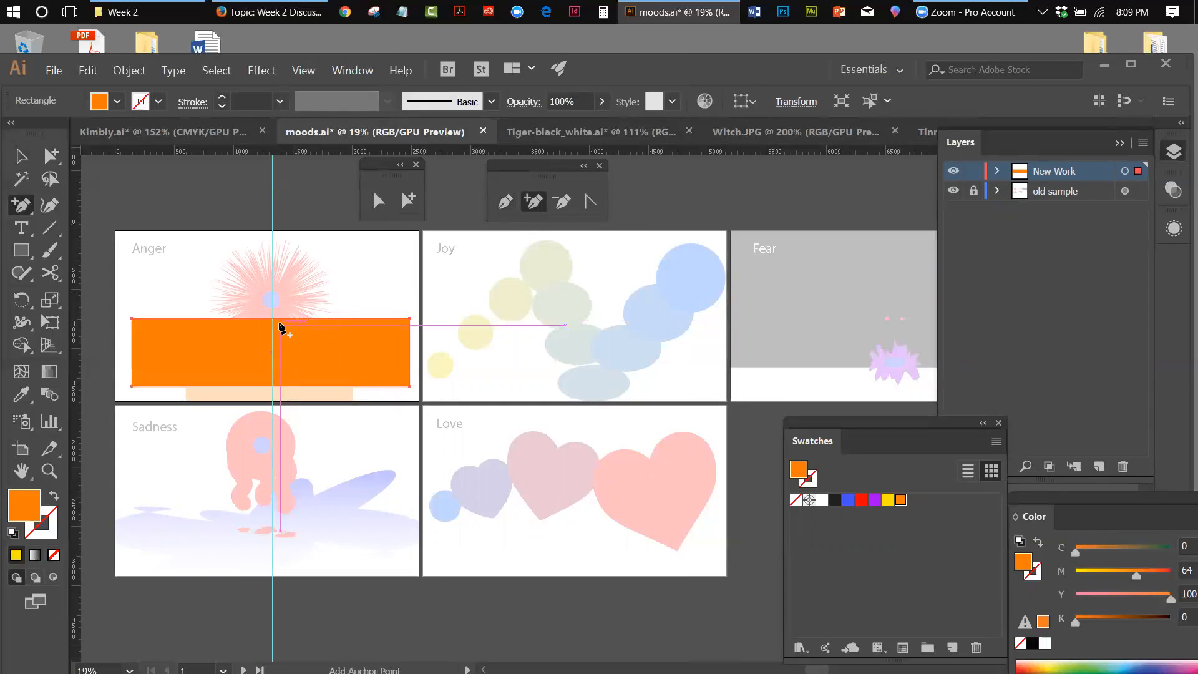
click(281, 324)
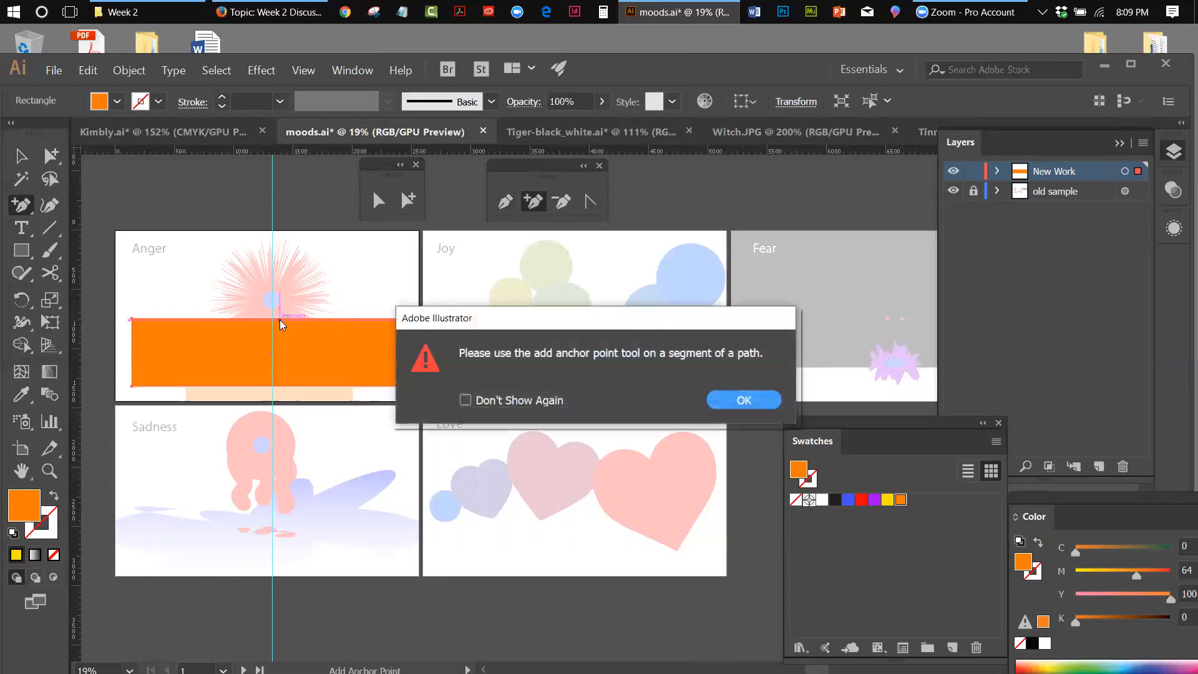
click(741, 400)
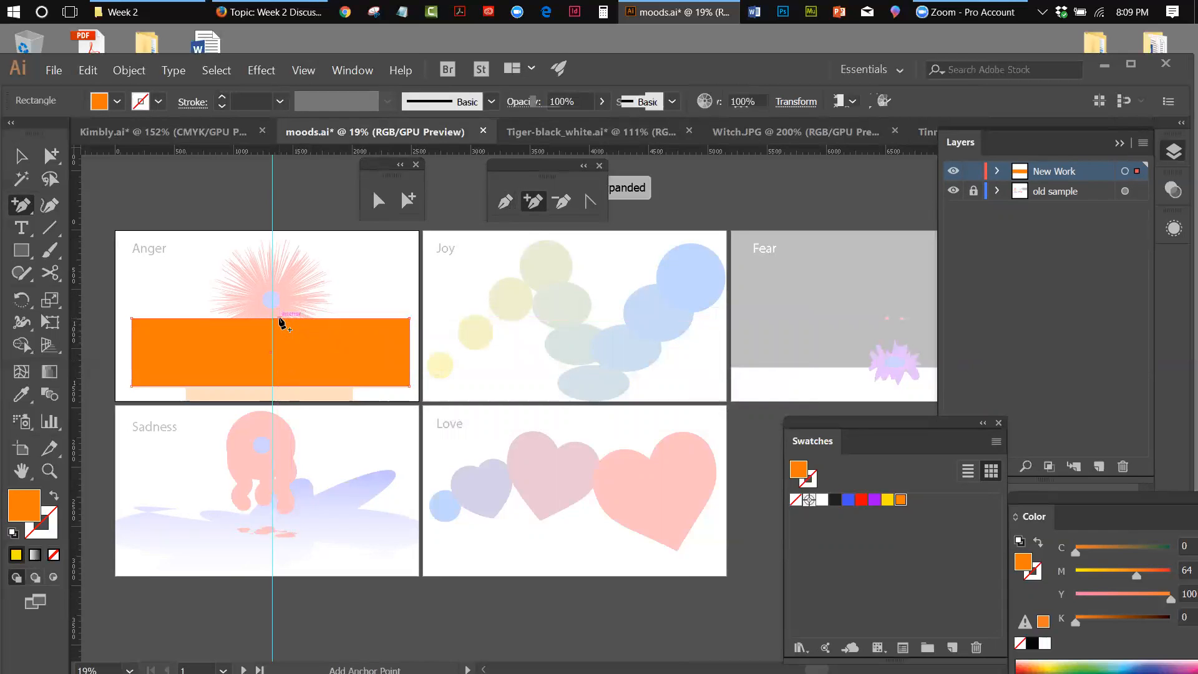
click(279, 320)
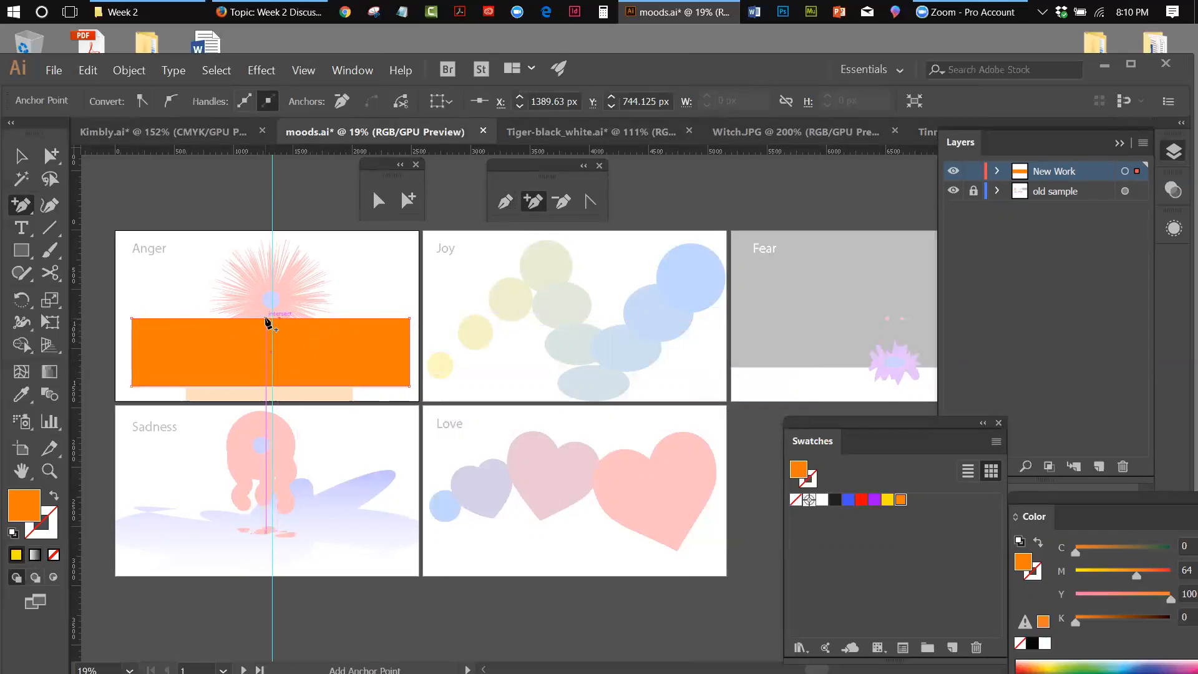
click(267, 320)
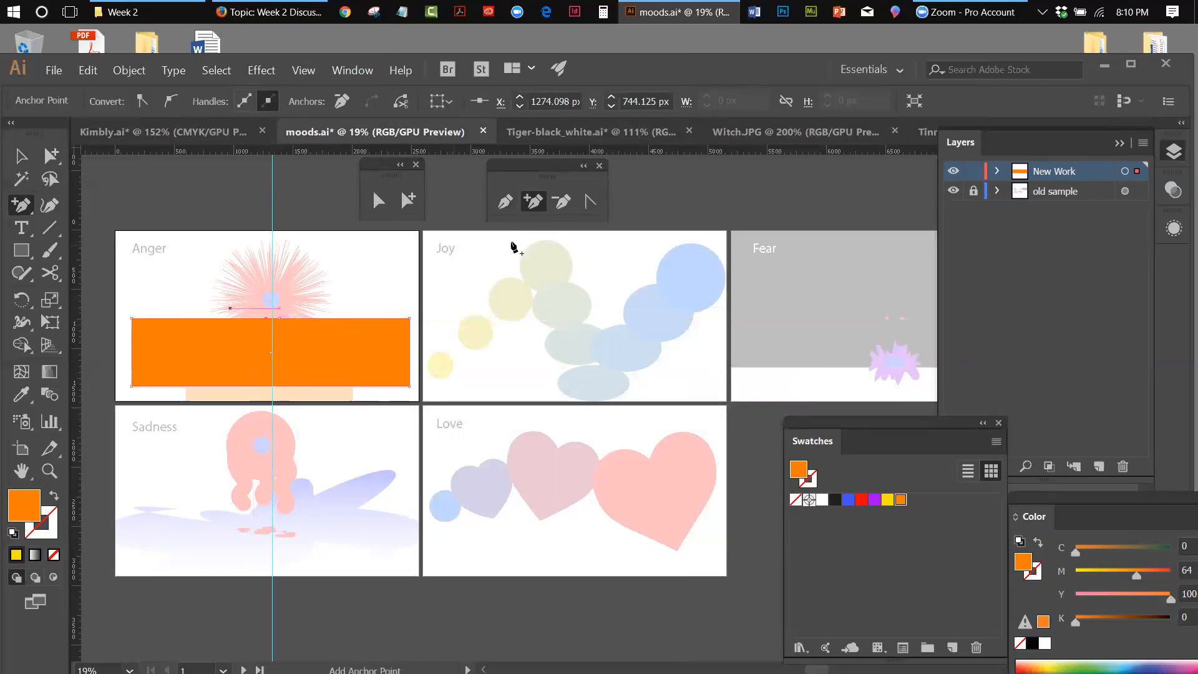
Delete the orange rectangle's two upper corner anchor points to form a near-triangle, and deselect it.
click(562, 203)
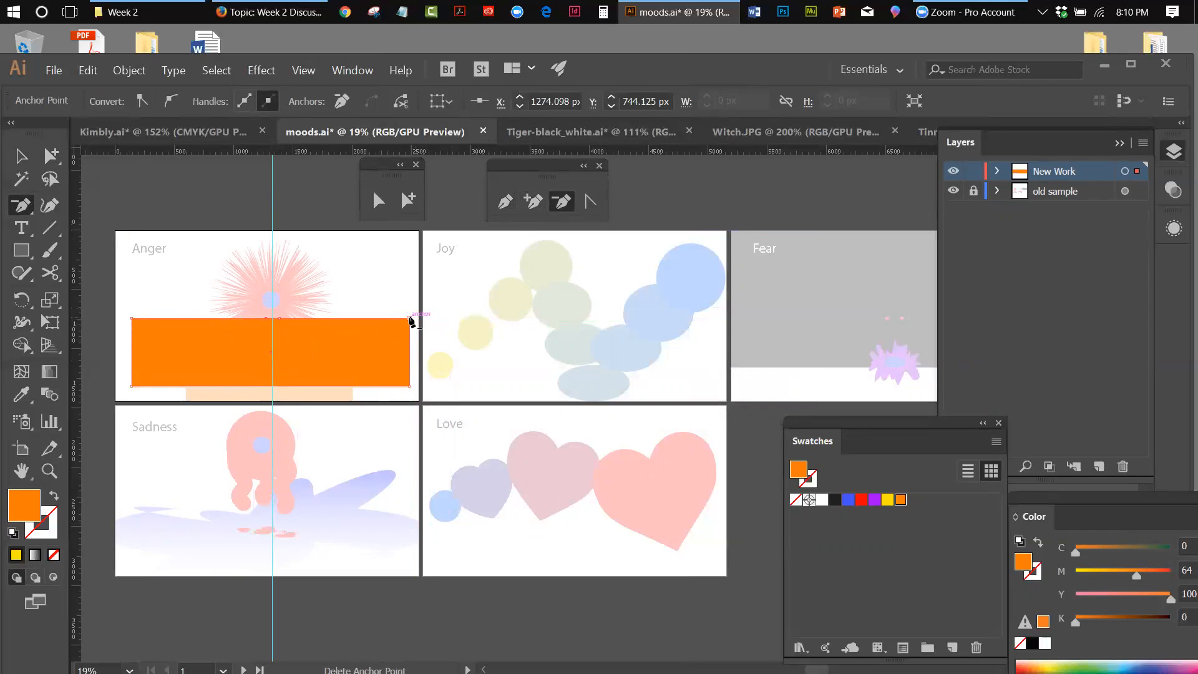
click(410, 319)
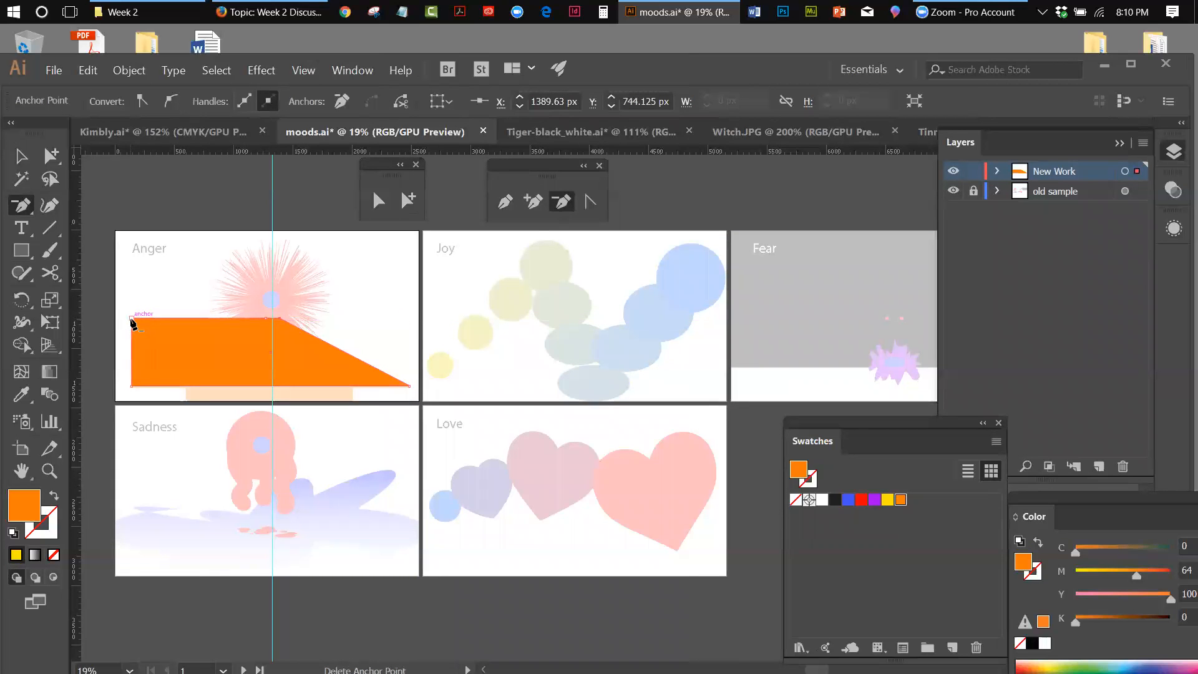
click(130, 320)
click(21, 155)
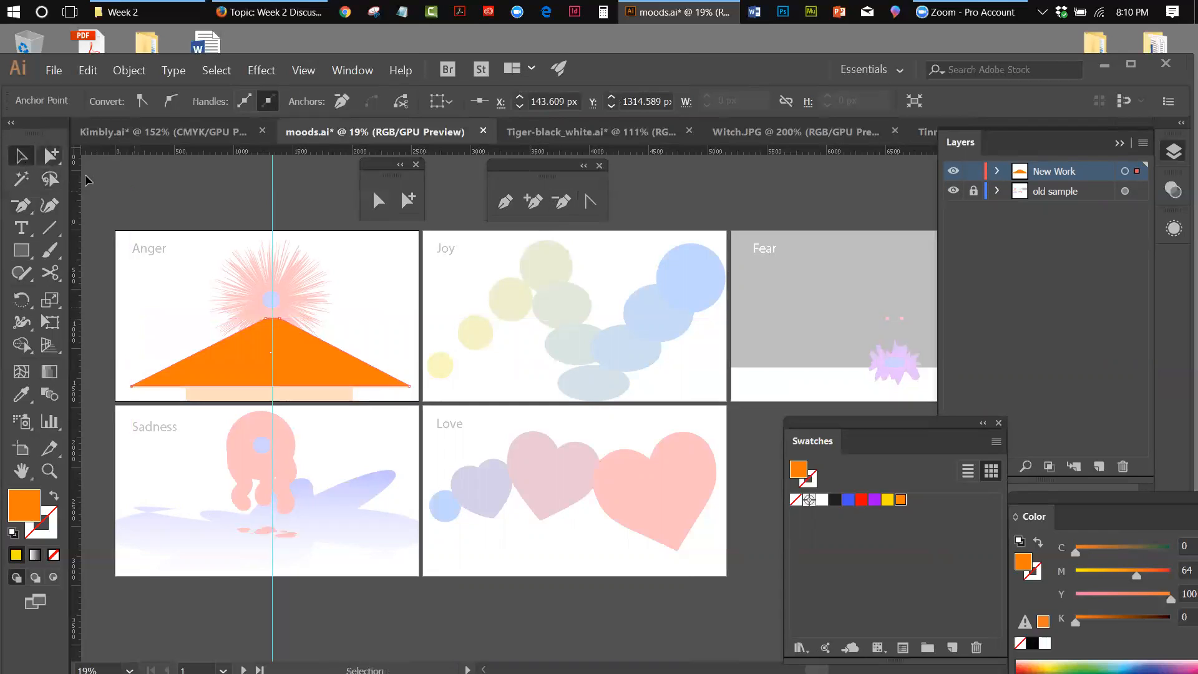
click(212, 214)
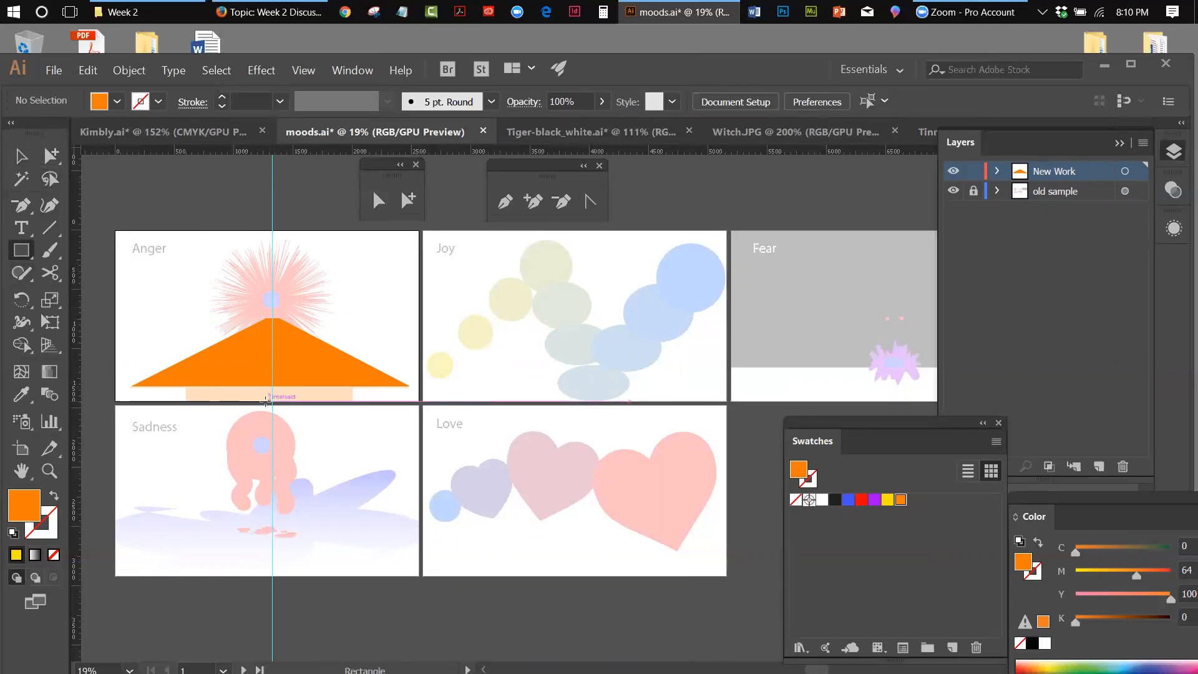
Draw an orange rectangle over the faded base below Anger's triangle and align its lower edge with the artboard's bottom.
drag(185, 382, 354, 405)
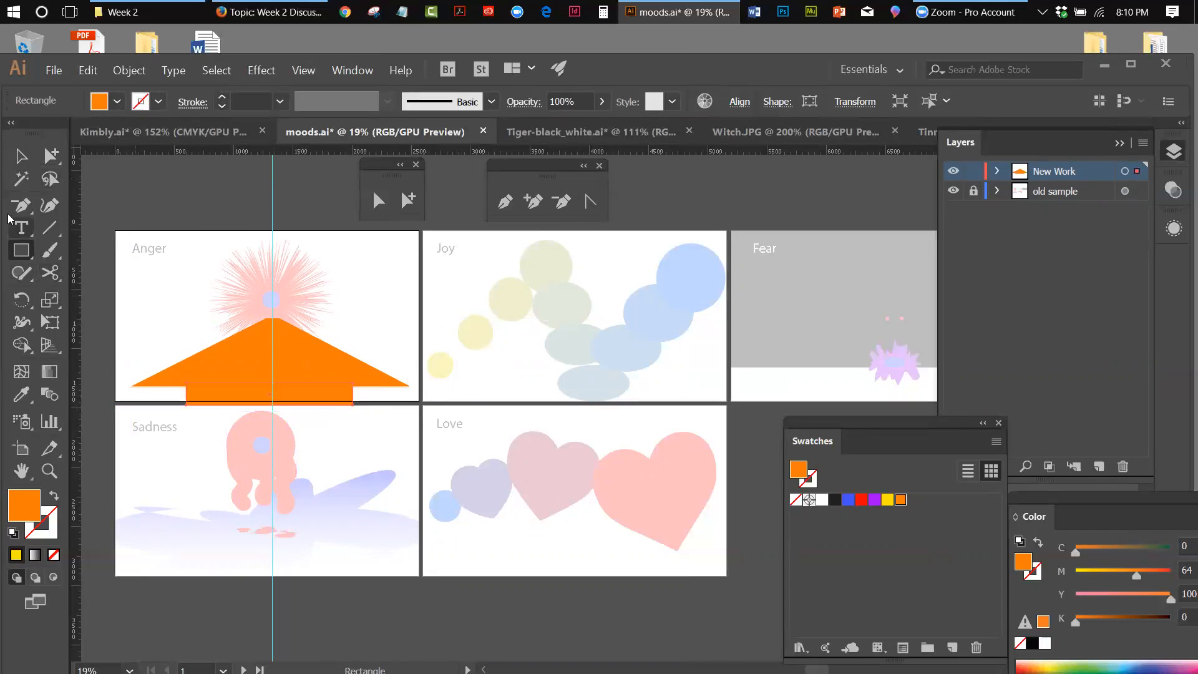
click(21, 156)
click(331, 325)
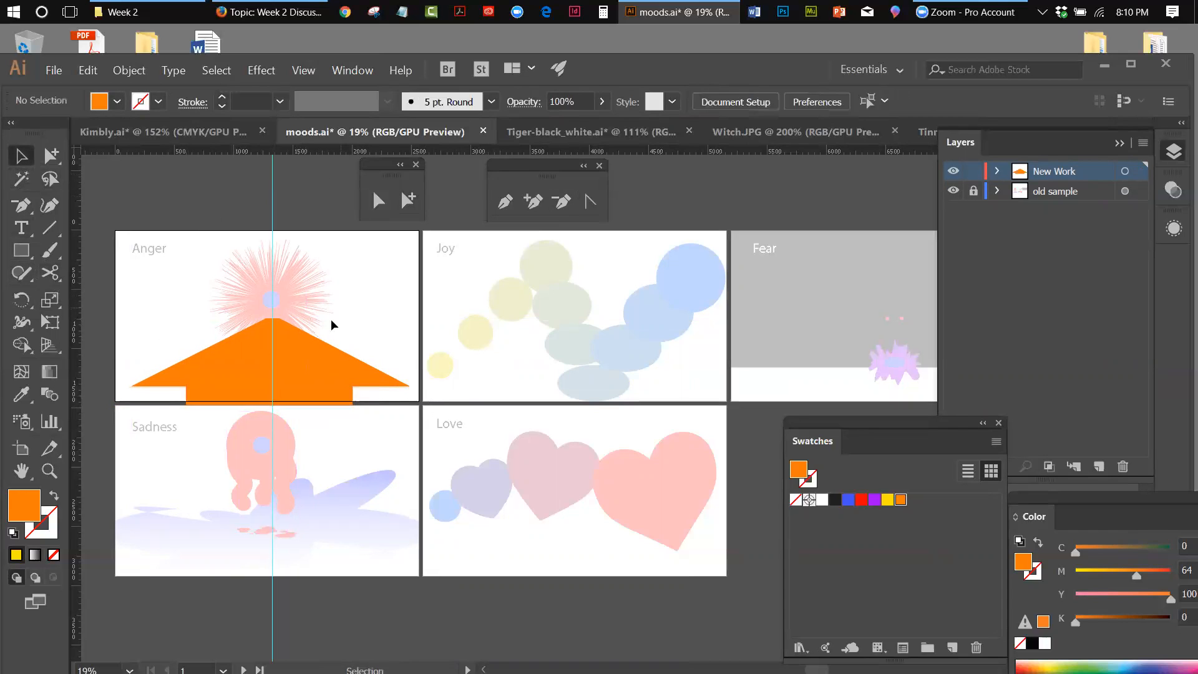
click(317, 388)
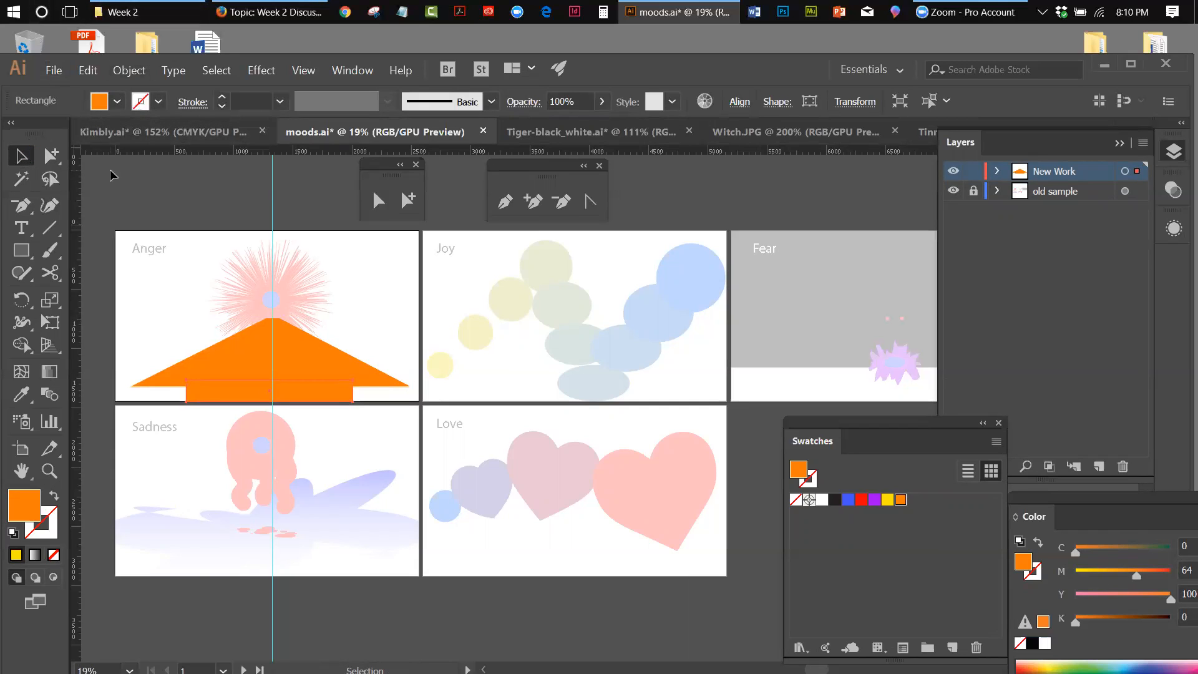
click(123, 187)
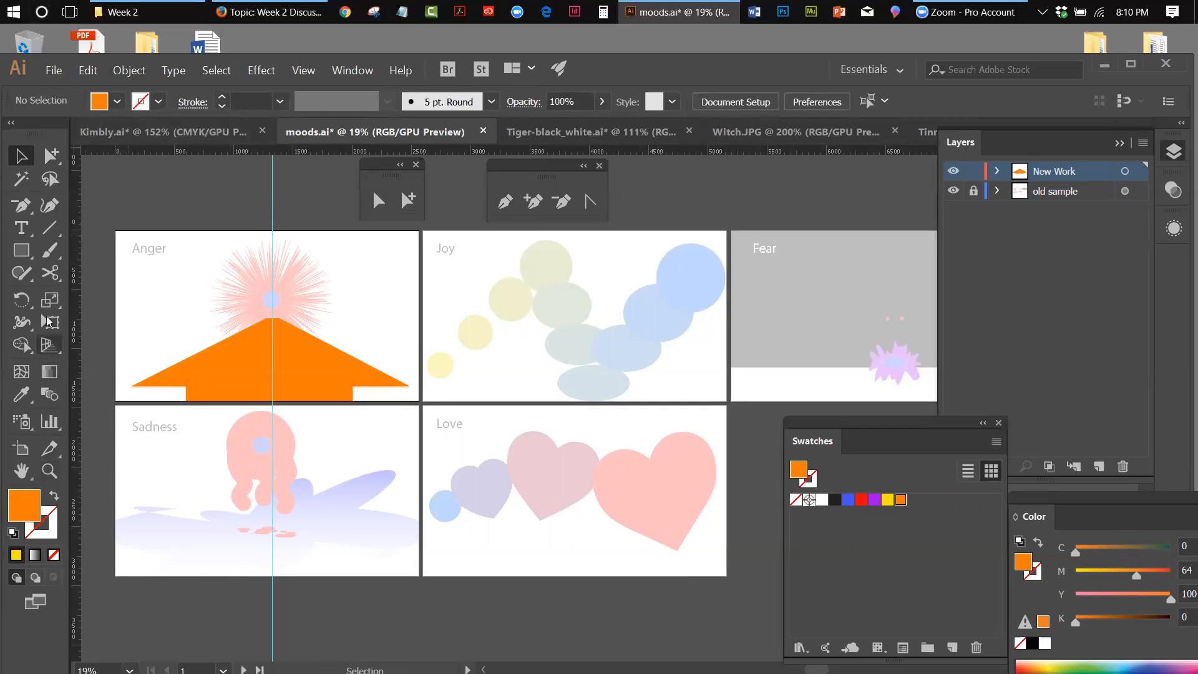
Draw a circle about 149 px in diameter over the small faded blue circle in Anger's starburst.
click(27, 253)
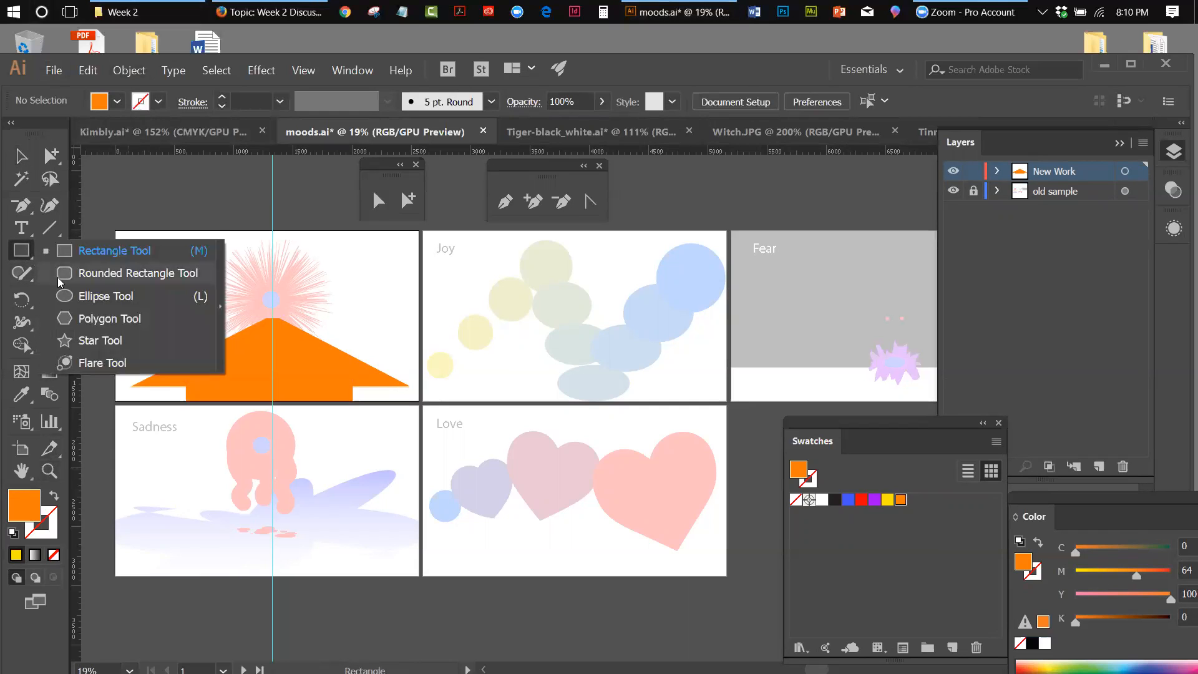
click(66, 298)
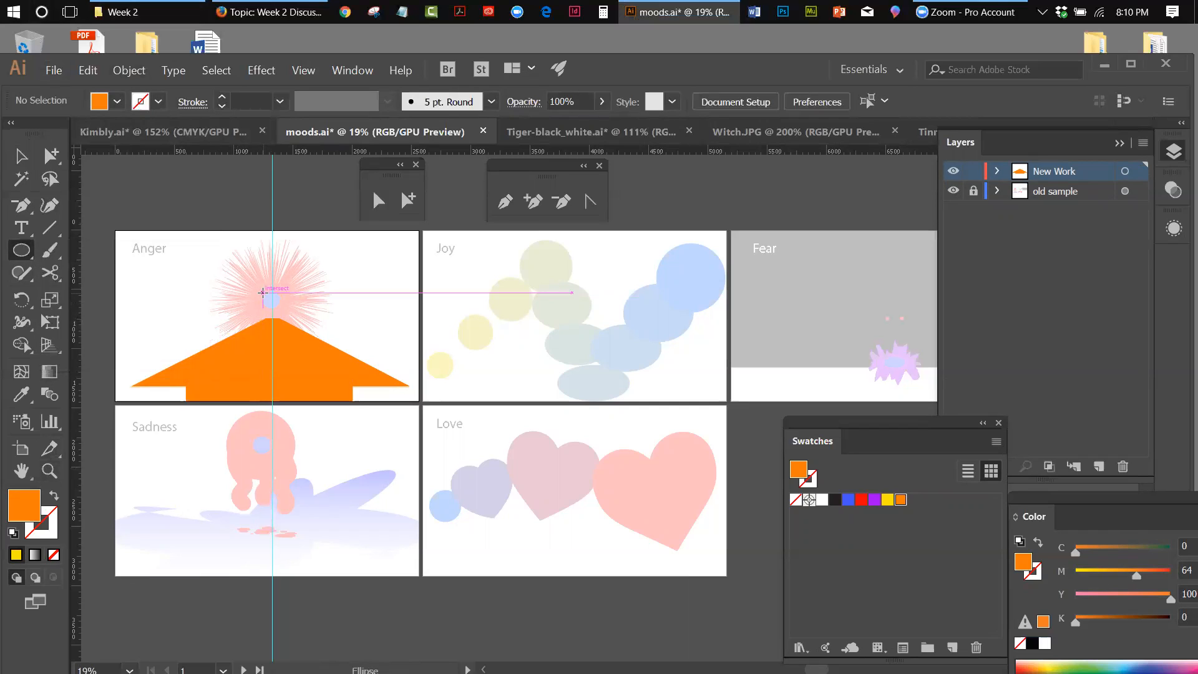
drag(263, 293, 280, 311)
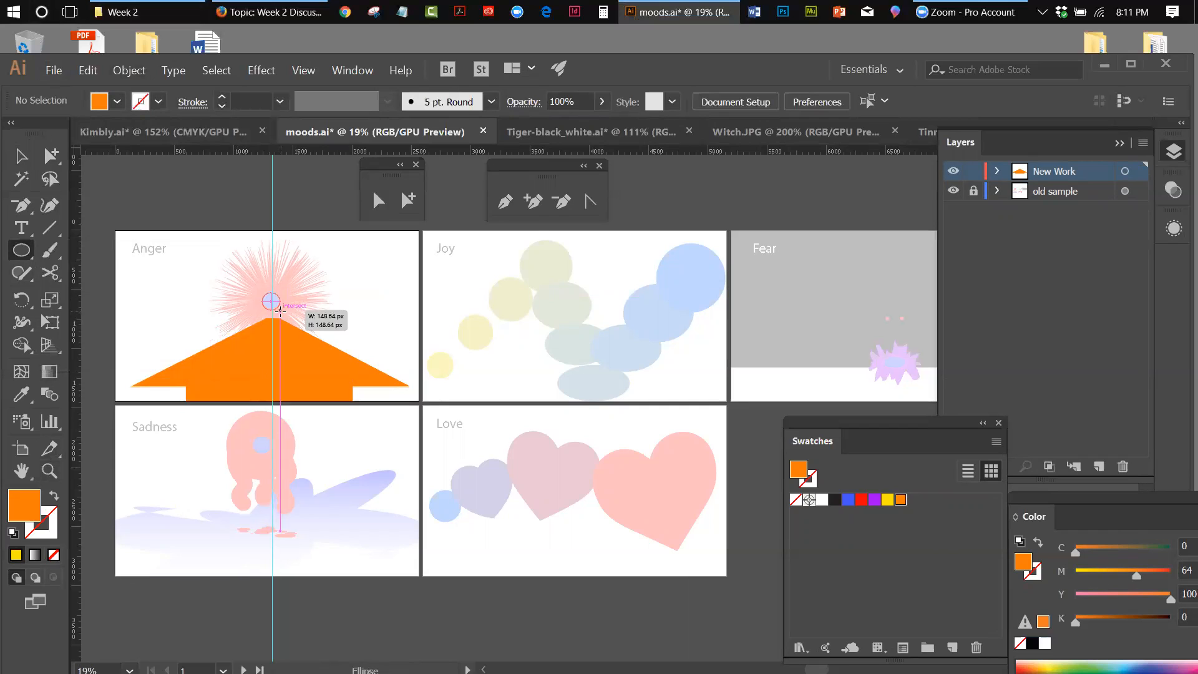
drag(280, 310, 280, 310)
Move the new circle out to the right of Anger's starburst and fill it with the blue swatch.
click(20, 156)
drag(285, 297, 413, 294)
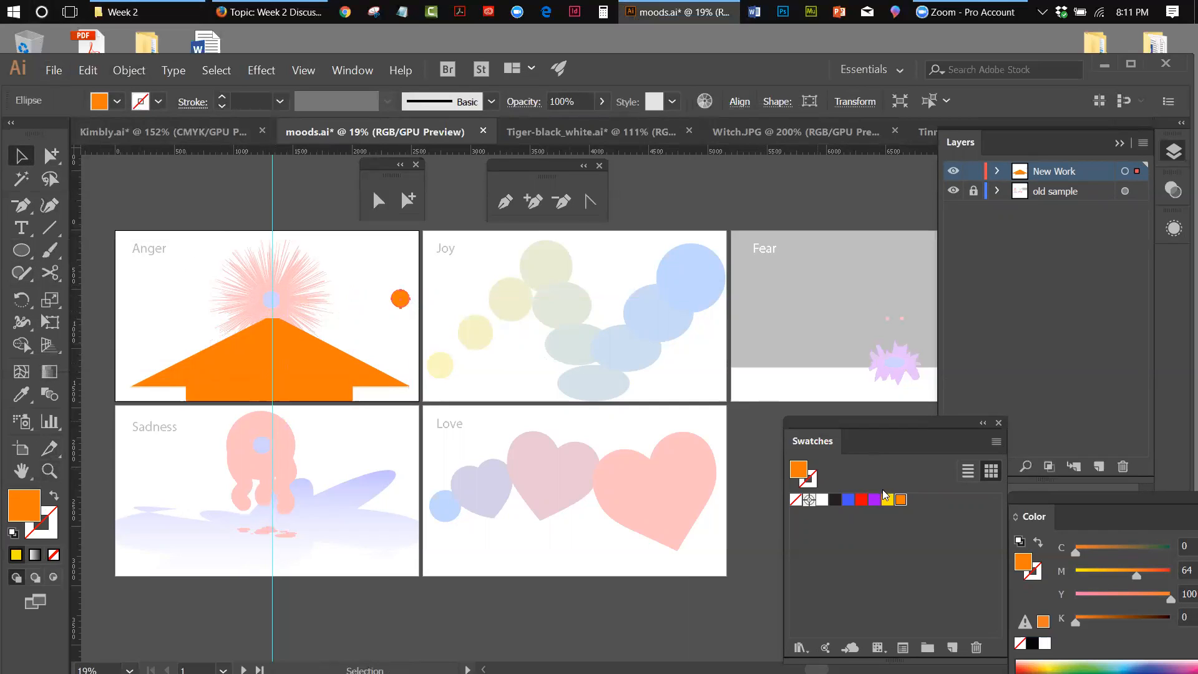
click(848, 499)
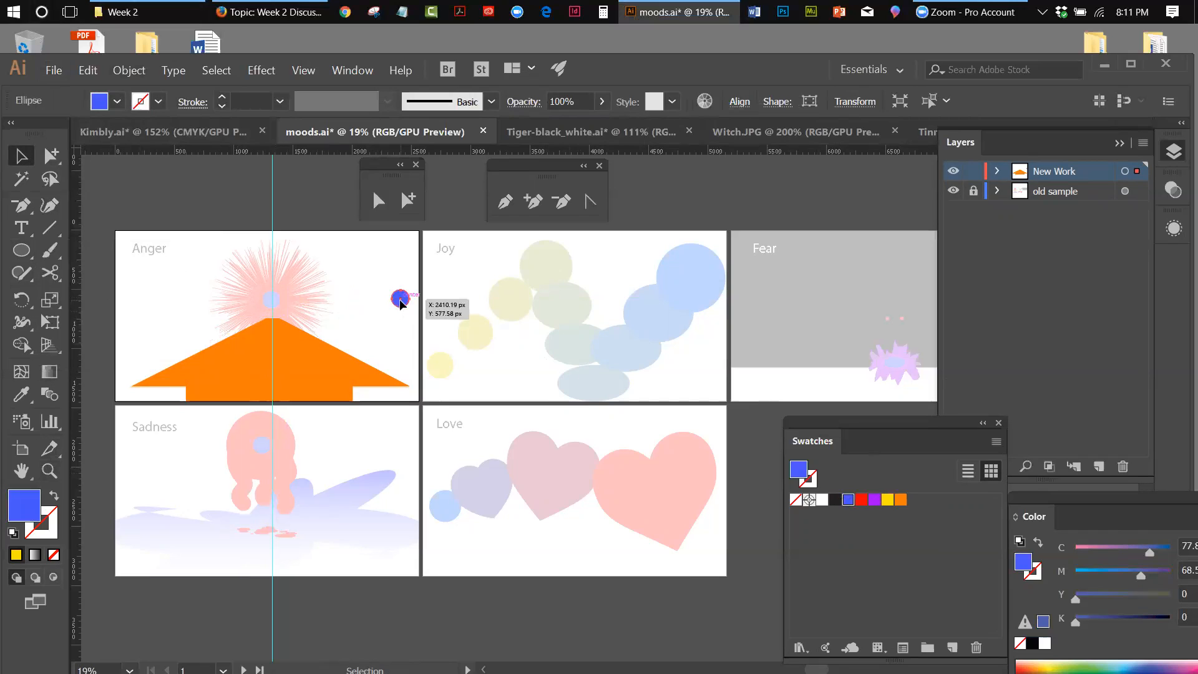
drag(402, 303, 350, 302)
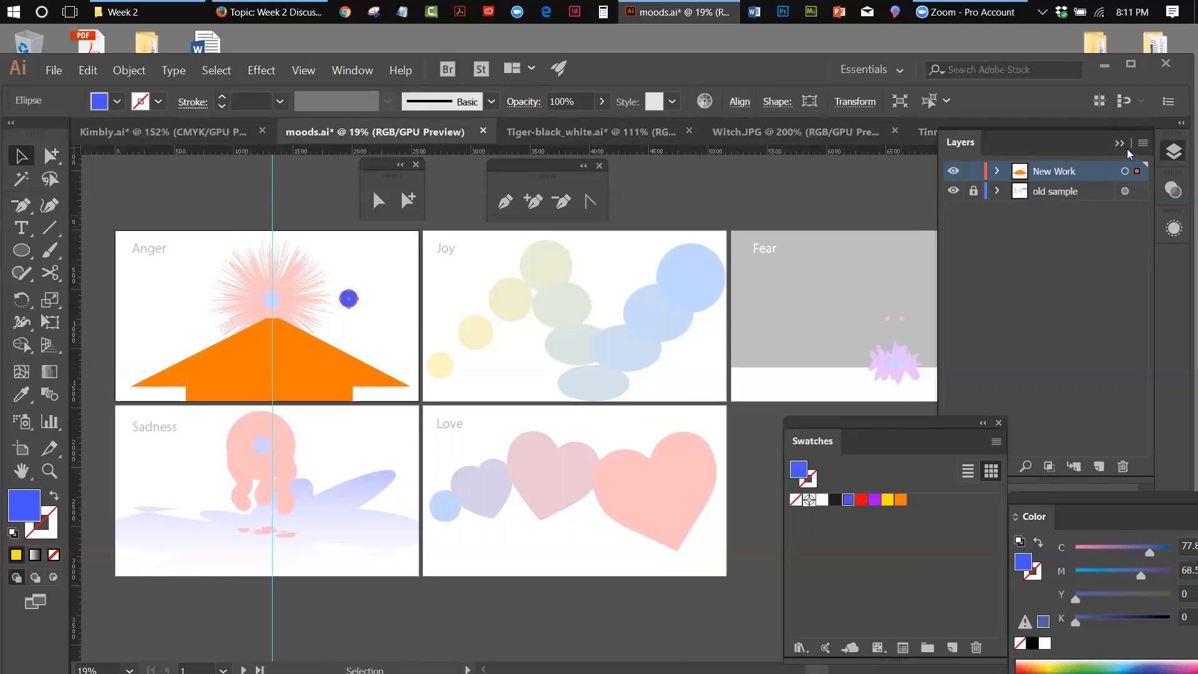
Unlock the old sample layer and select only Anger's faded starburst circle to show its appearance attributes.
click(974, 191)
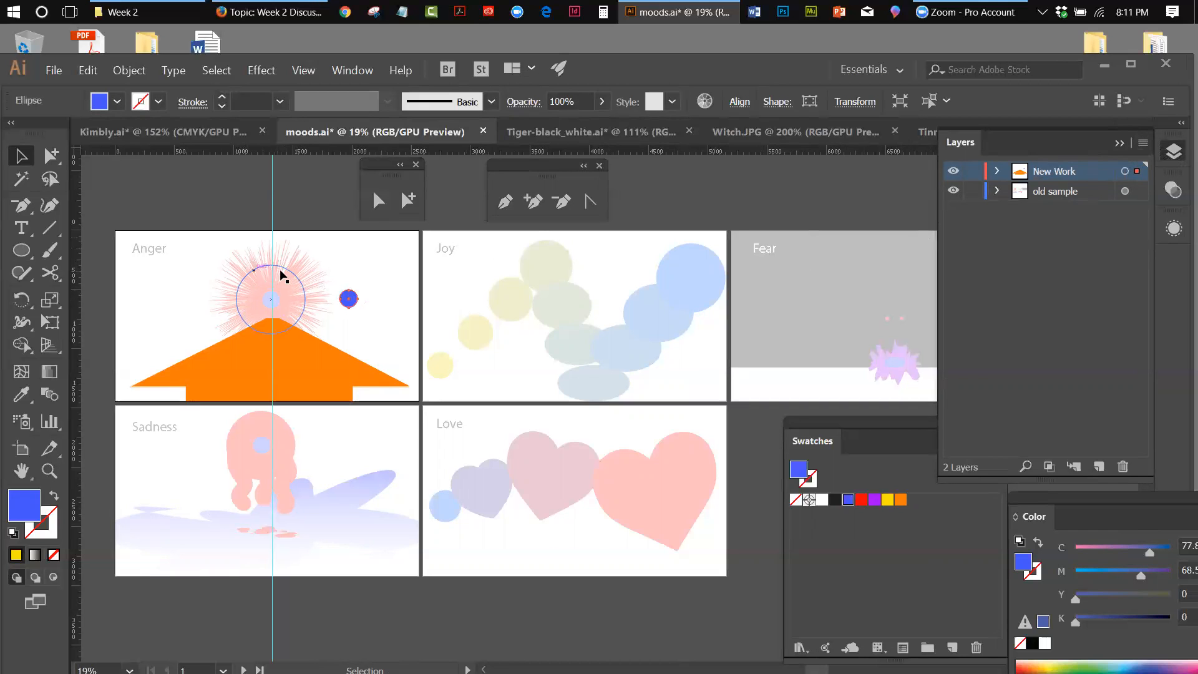
click(302, 287)
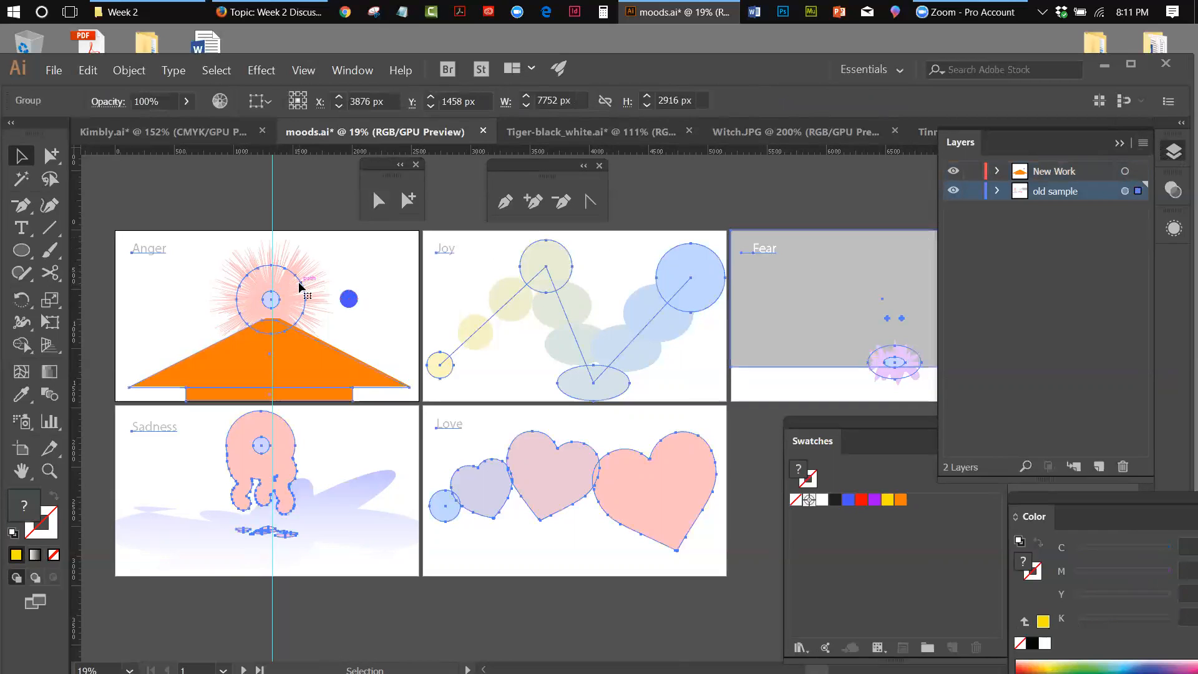
click(408, 200)
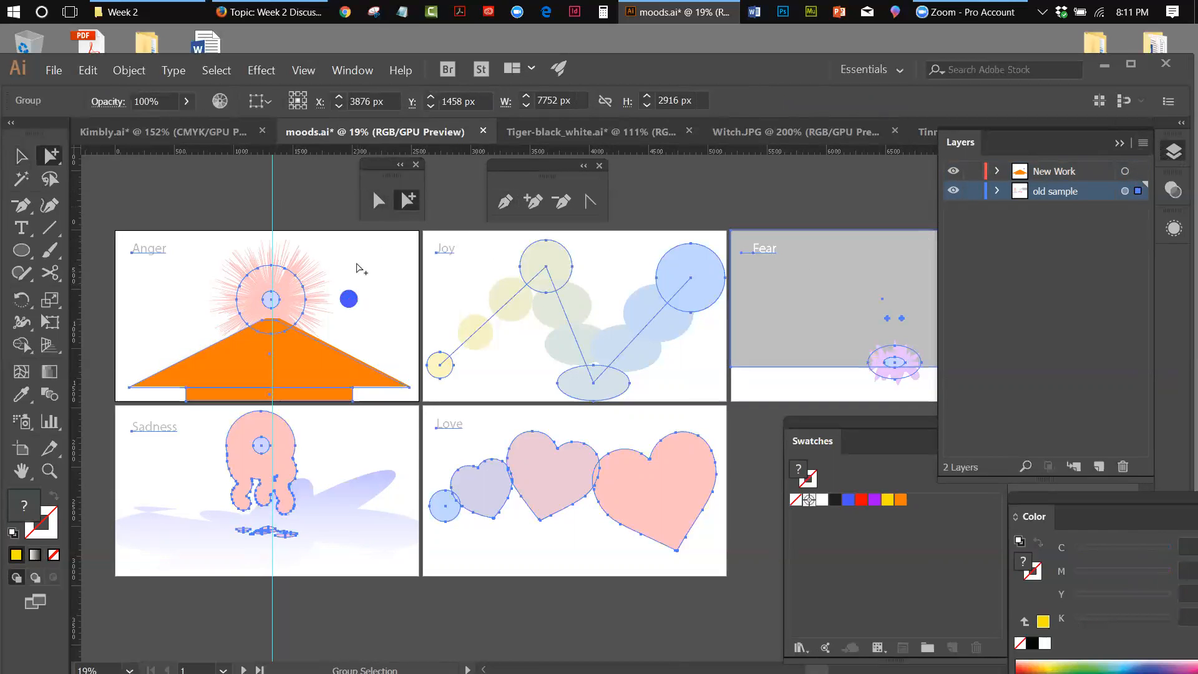
key(ctrl+shift+a)
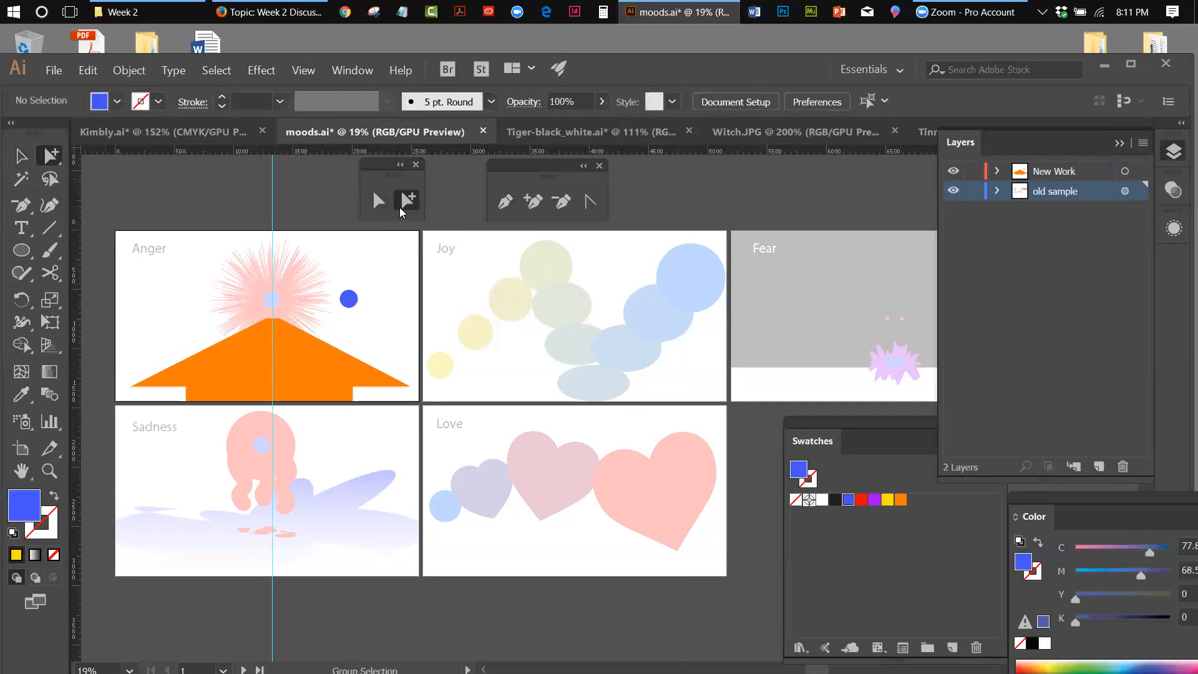
click(301, 286)
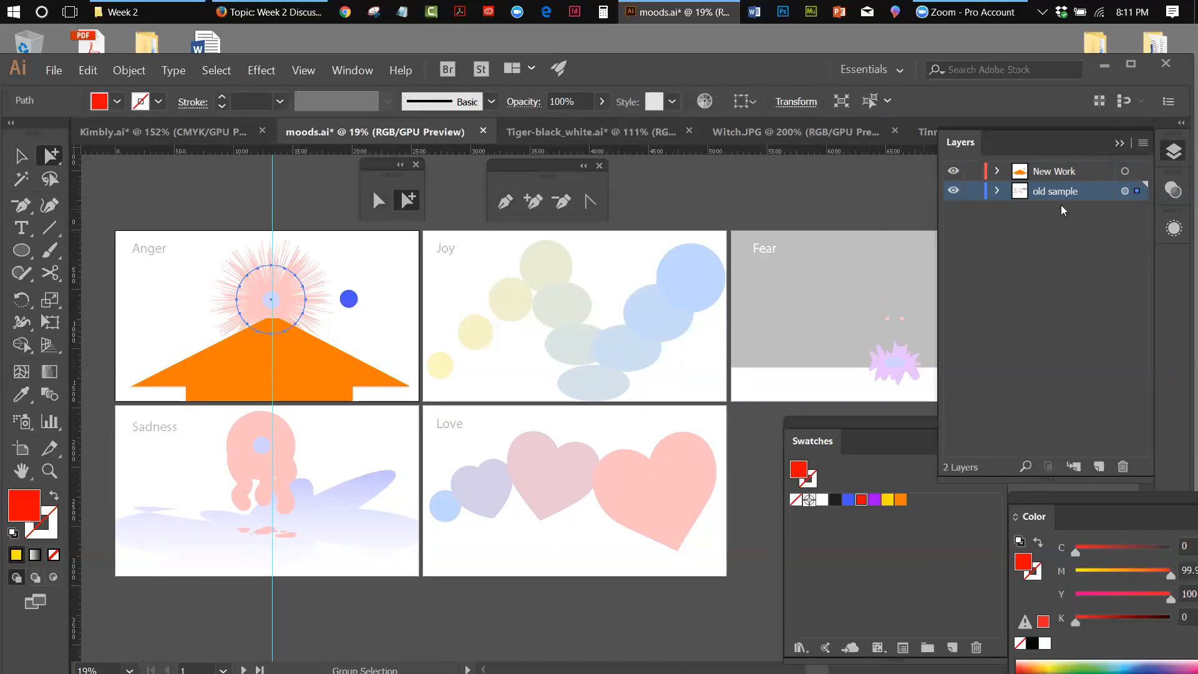
click(1171, 228)
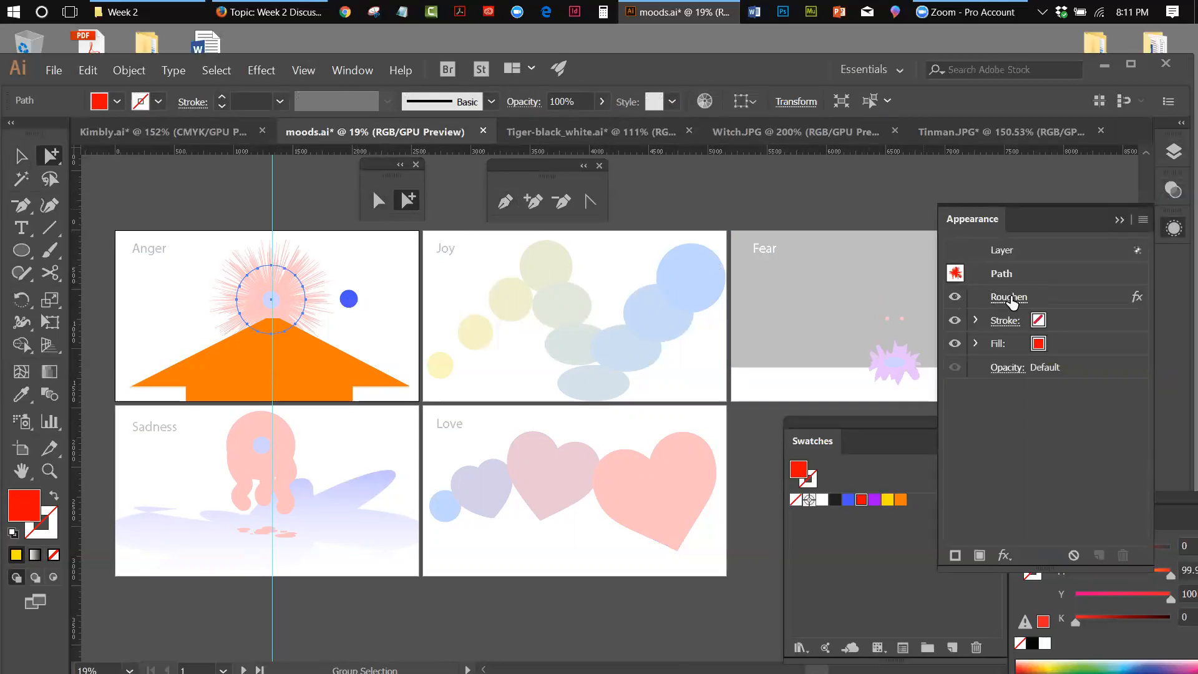
Toggle the starburst's Roughen effect off and on, comparing its appearance with the new blue circle's, and collapse the Appearance panel.
click(955, 298)
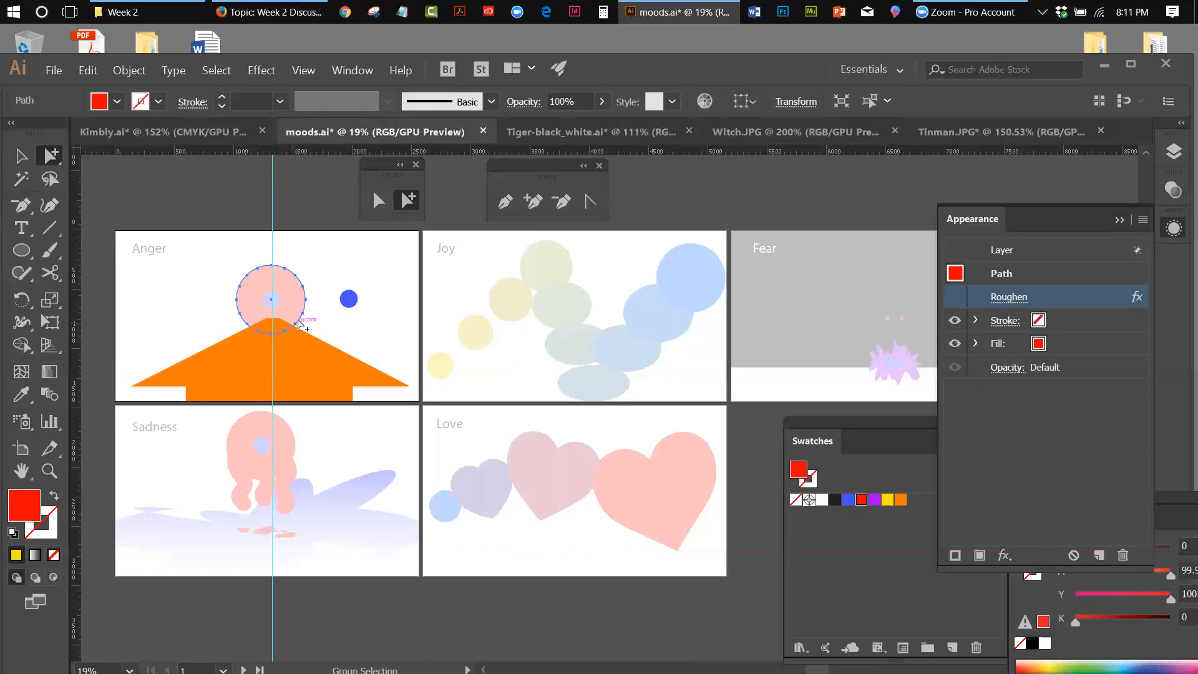
click(348, 300)
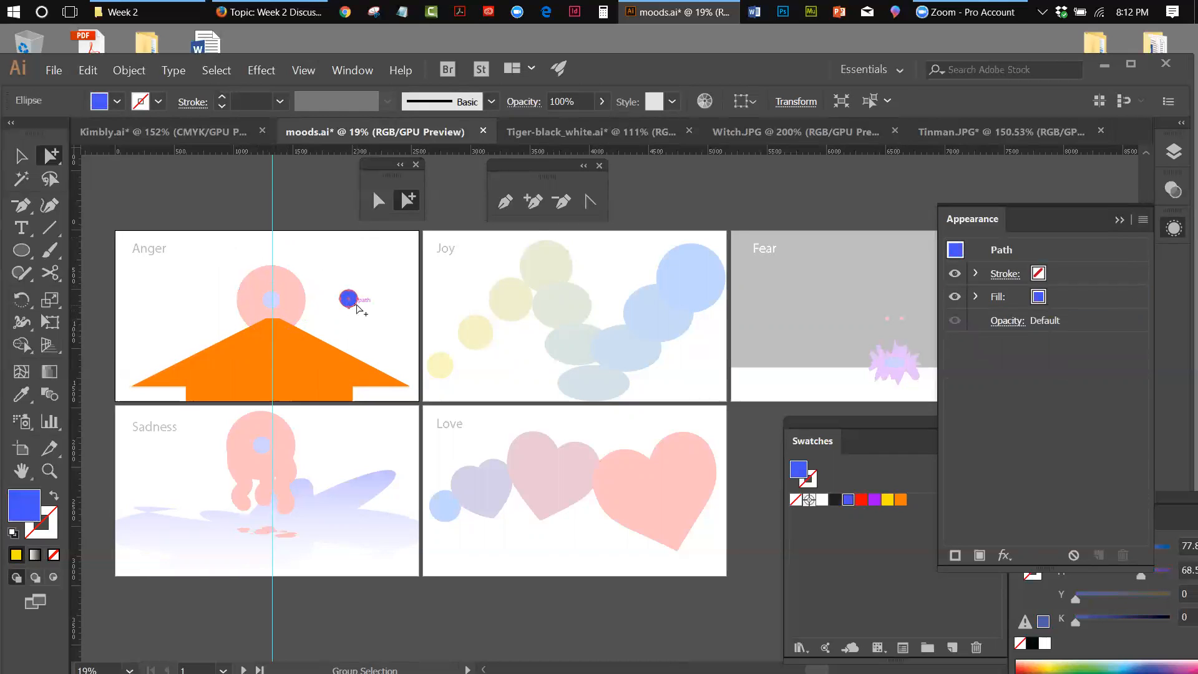
click(306, 308)
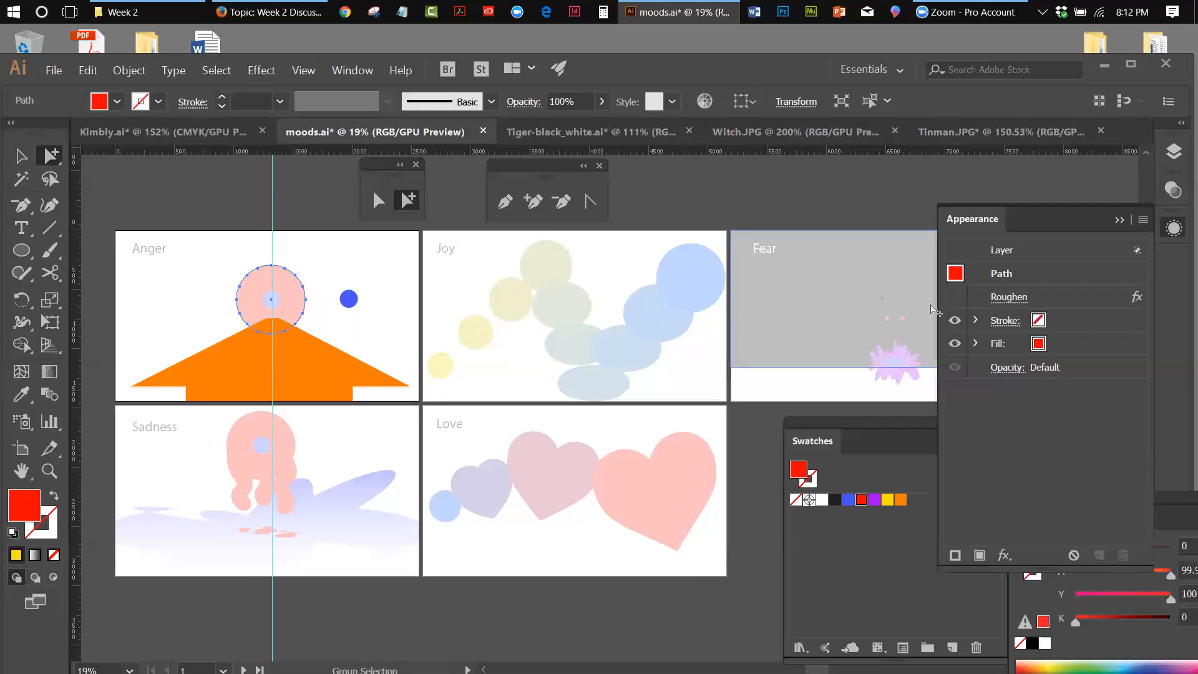
click(956, 297)
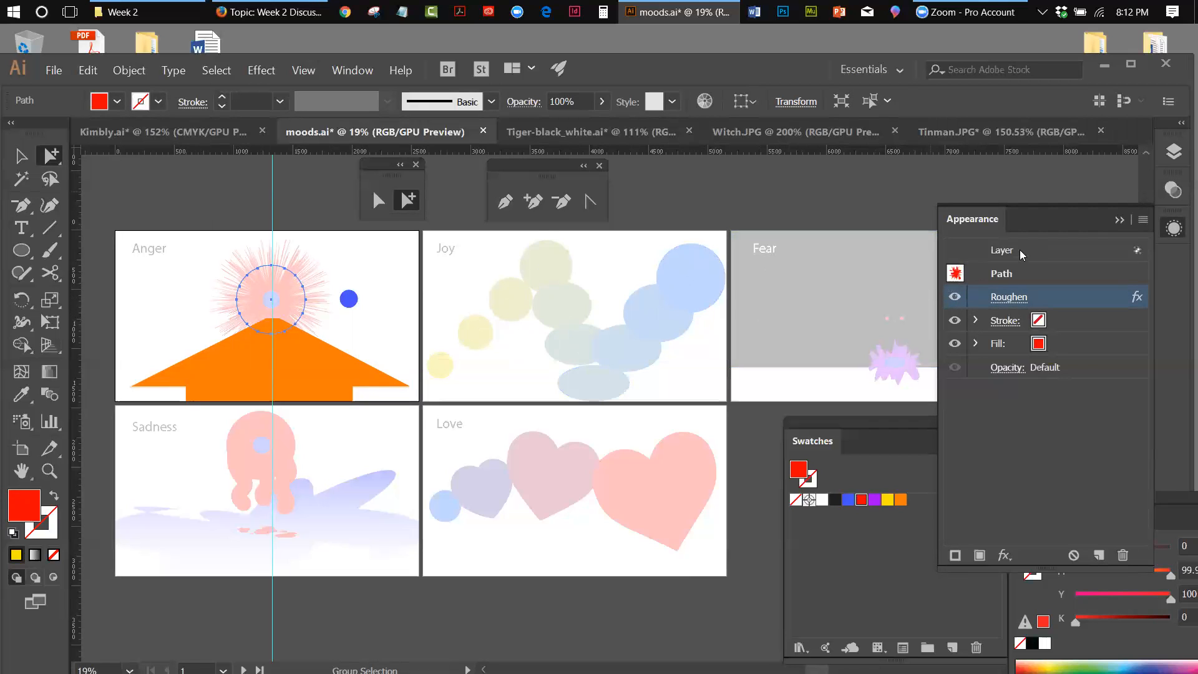
click(1118, 220)
click(1173, 153)
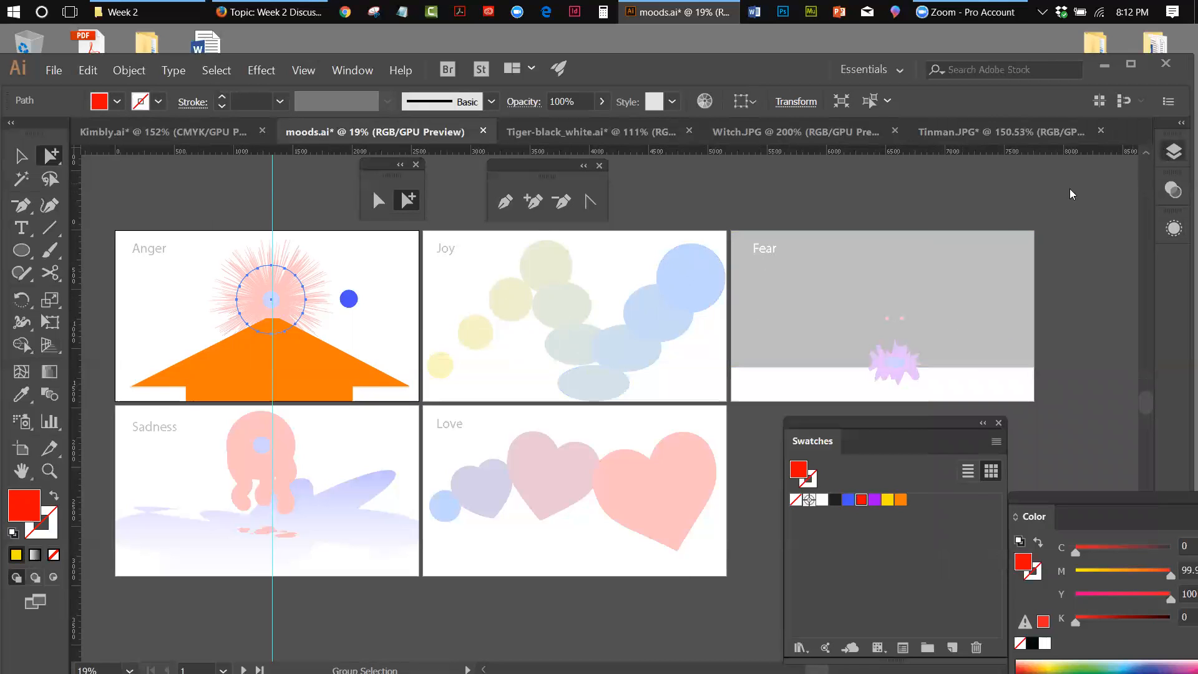
Draw a large red circle on the New Work layer, centred on the guide over Anger's faded starburst.
click(972, 191)
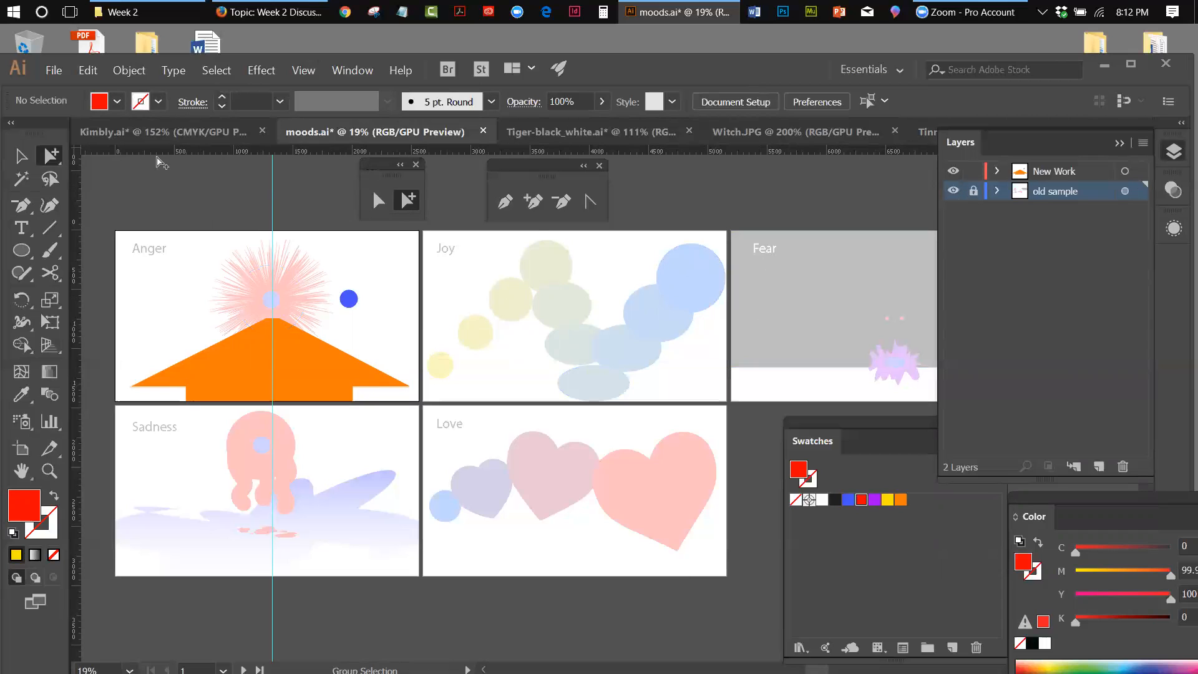
click(21, 250)
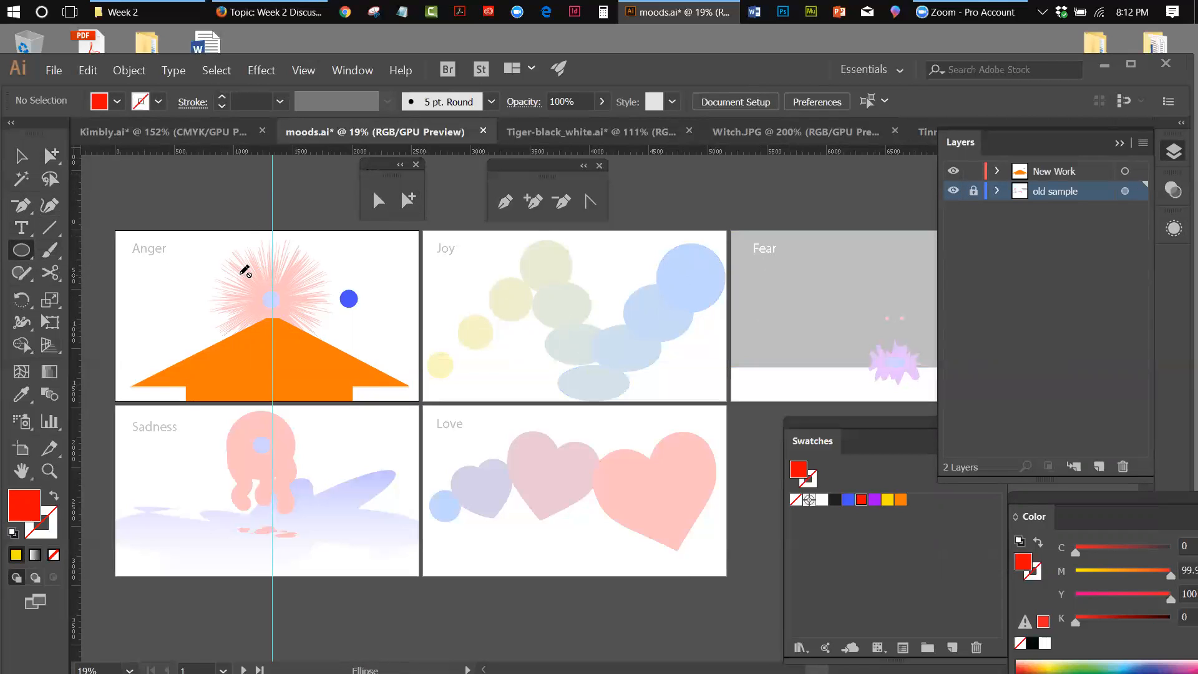
click(1076, 177)
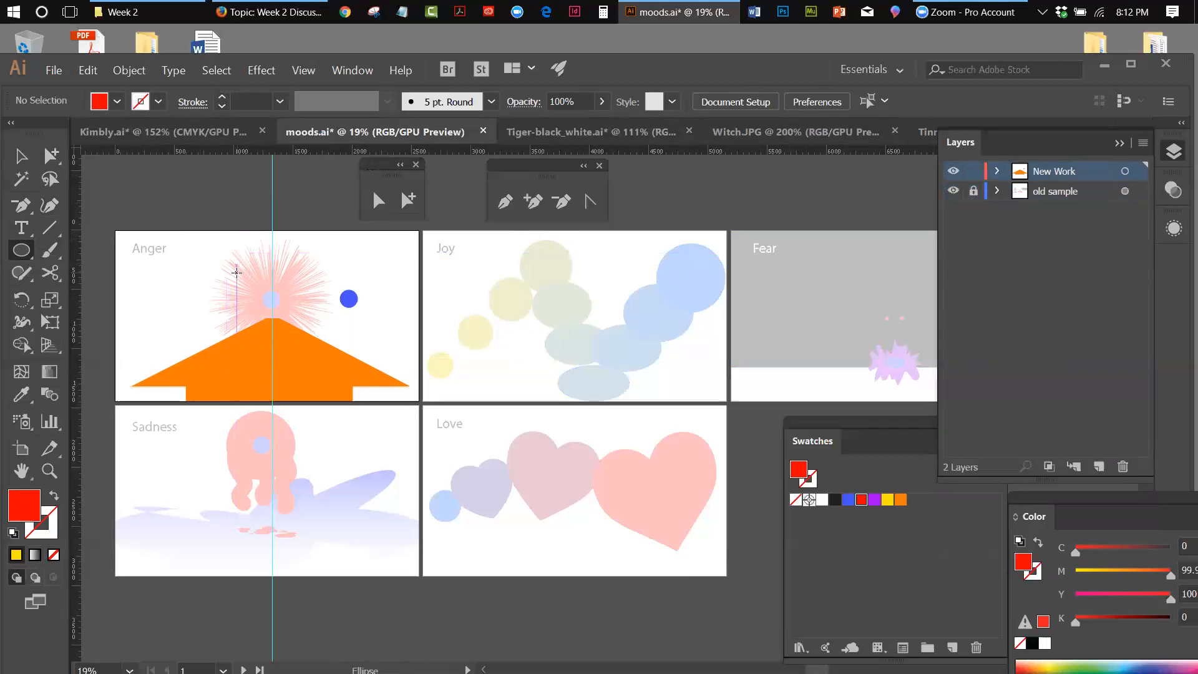
drag(245, 277, 284, 299)
click(21, 156)
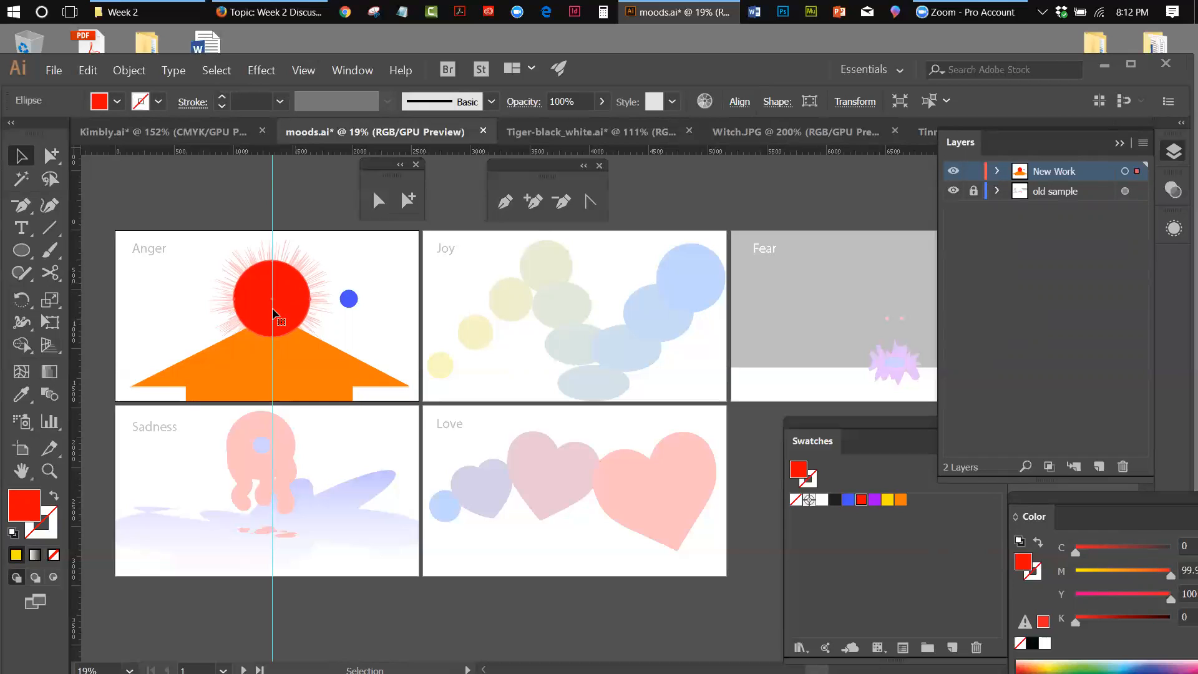
click(283, 197)
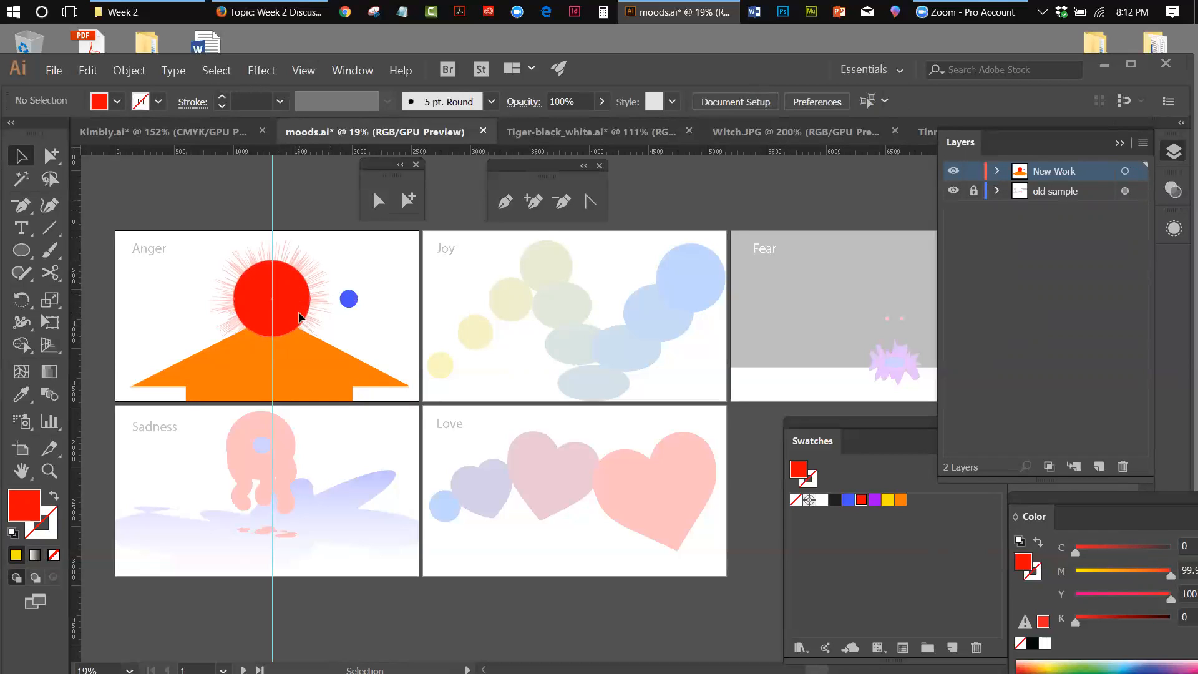
Select all artwork on the New Work layer and open that layer's options.
click(313, 305)
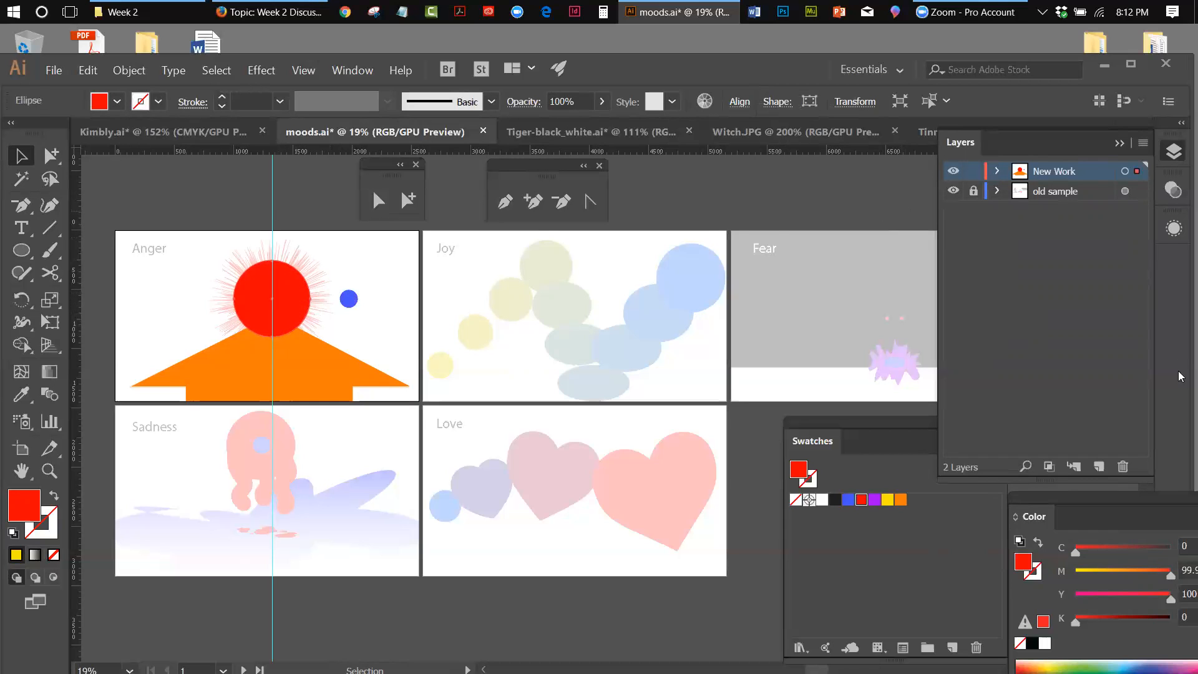
click(1137, 172)
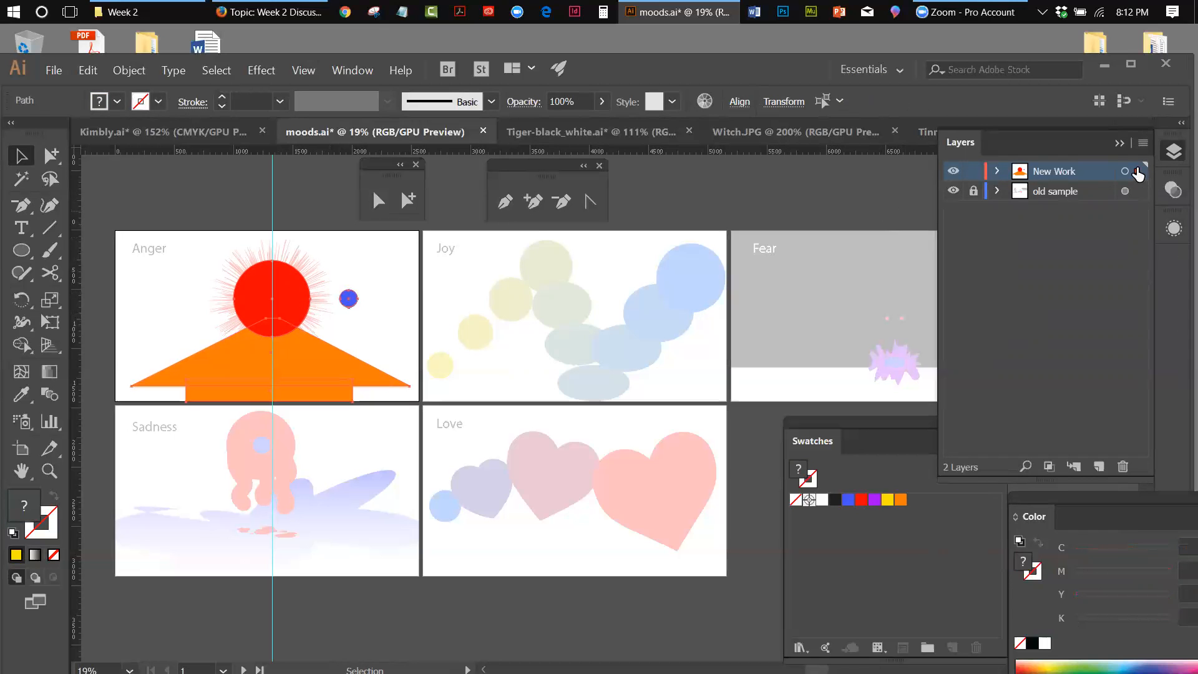
double_click(1100, 170)
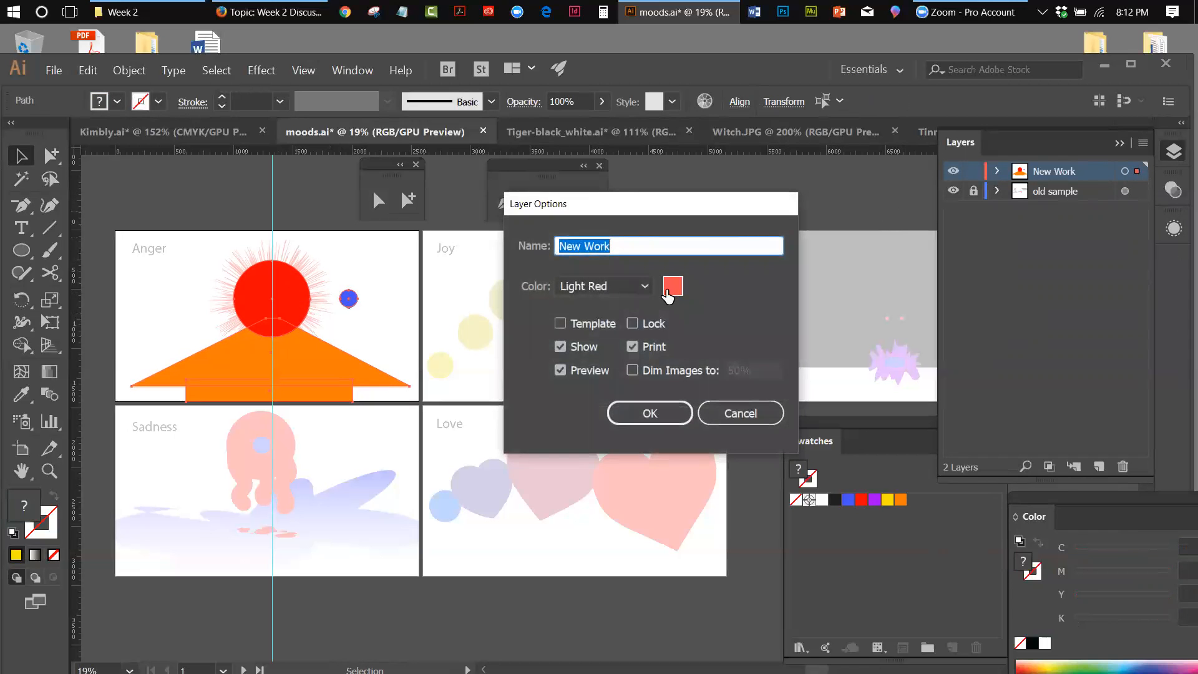
click(666, 291)
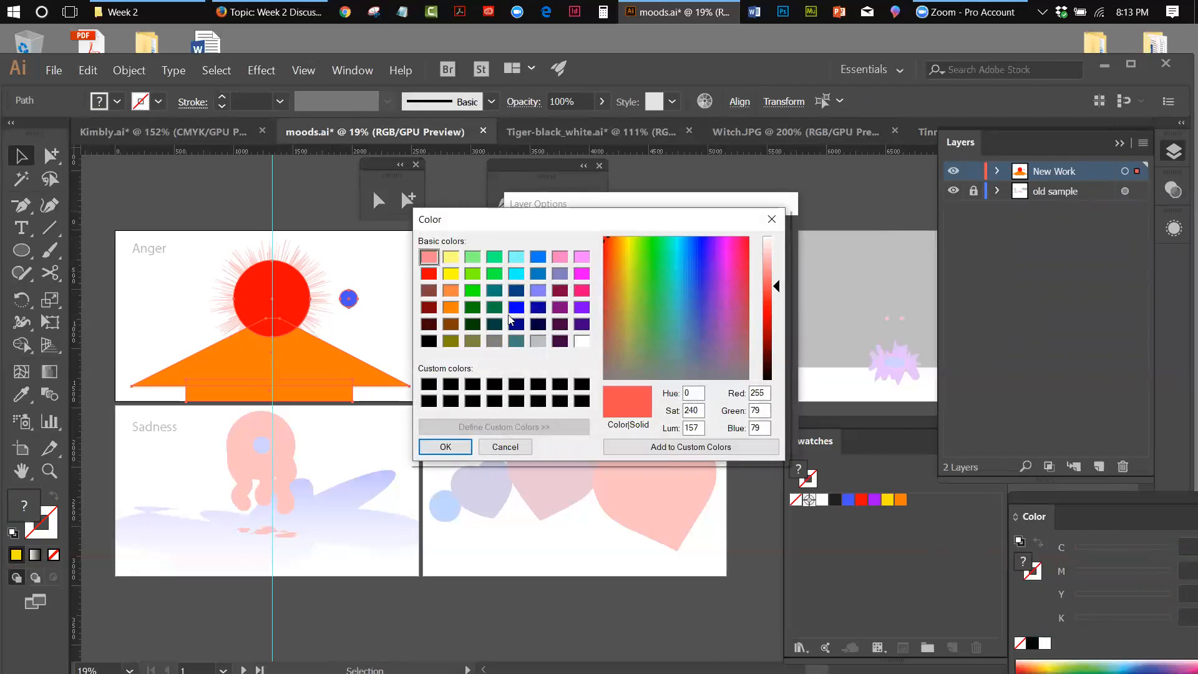
click(521, 314)
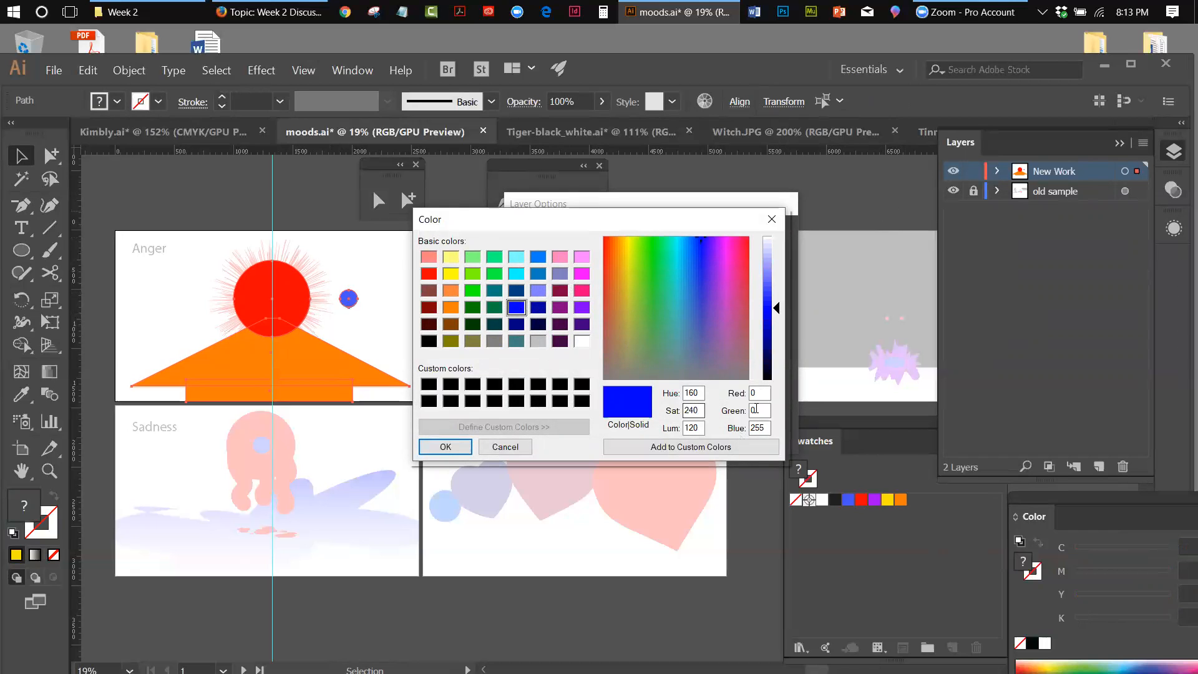
click(772, 218)
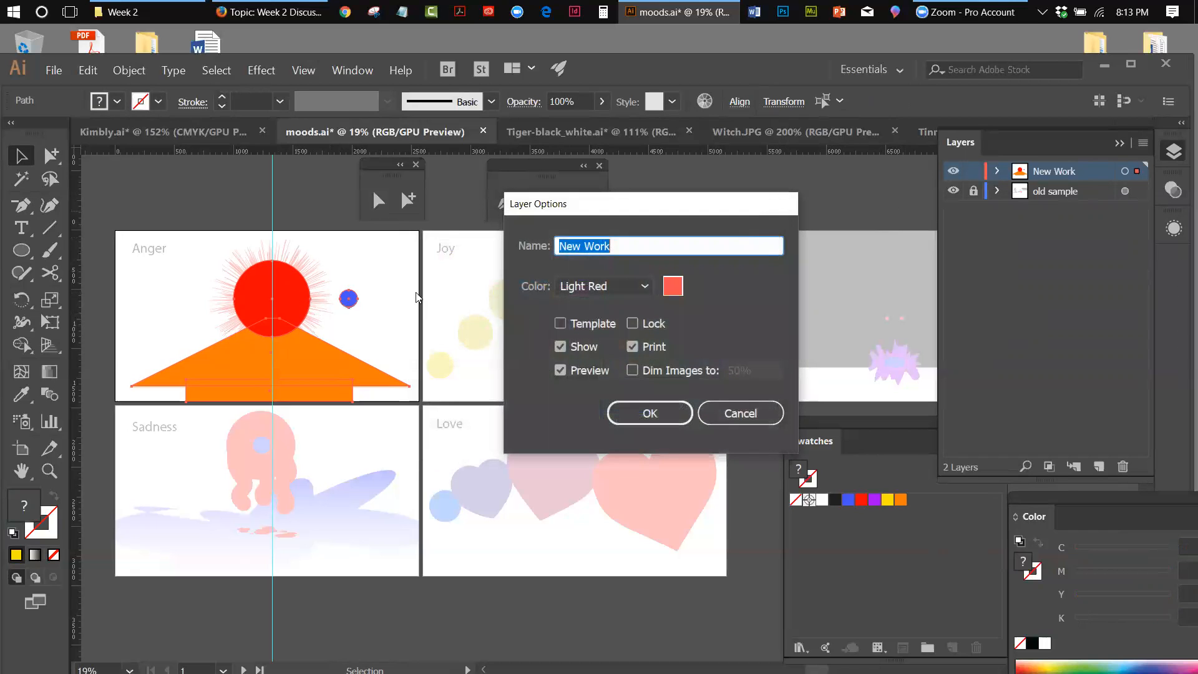
click(639, 417)
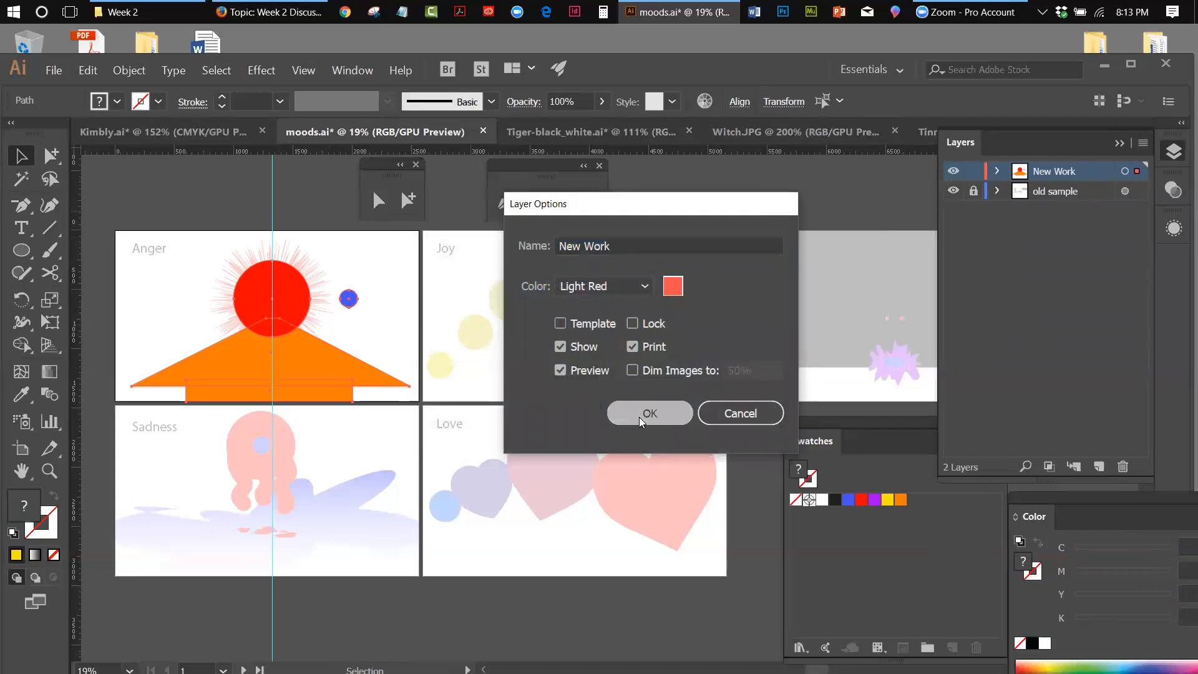
Set the New Work layer's highlight color to pure blue (RGB 0, 0, 255) and deselect the artwork.
click(674, 286)
click(516, 307)
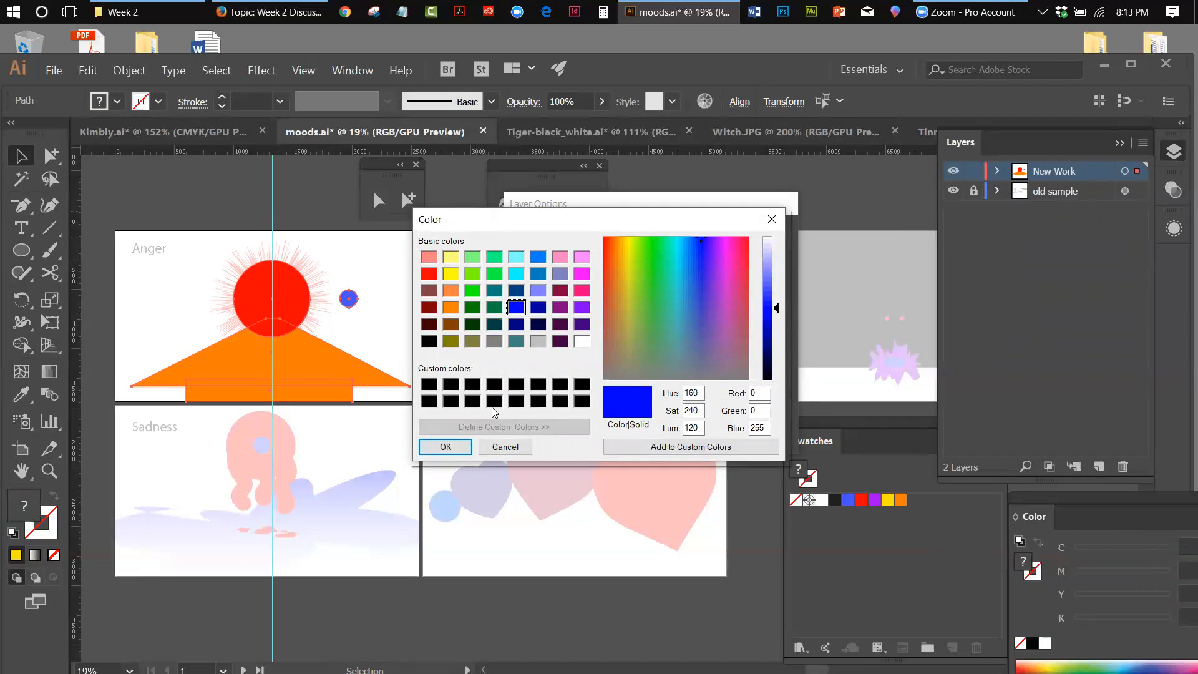
click(445, 447)
click(671, 412)
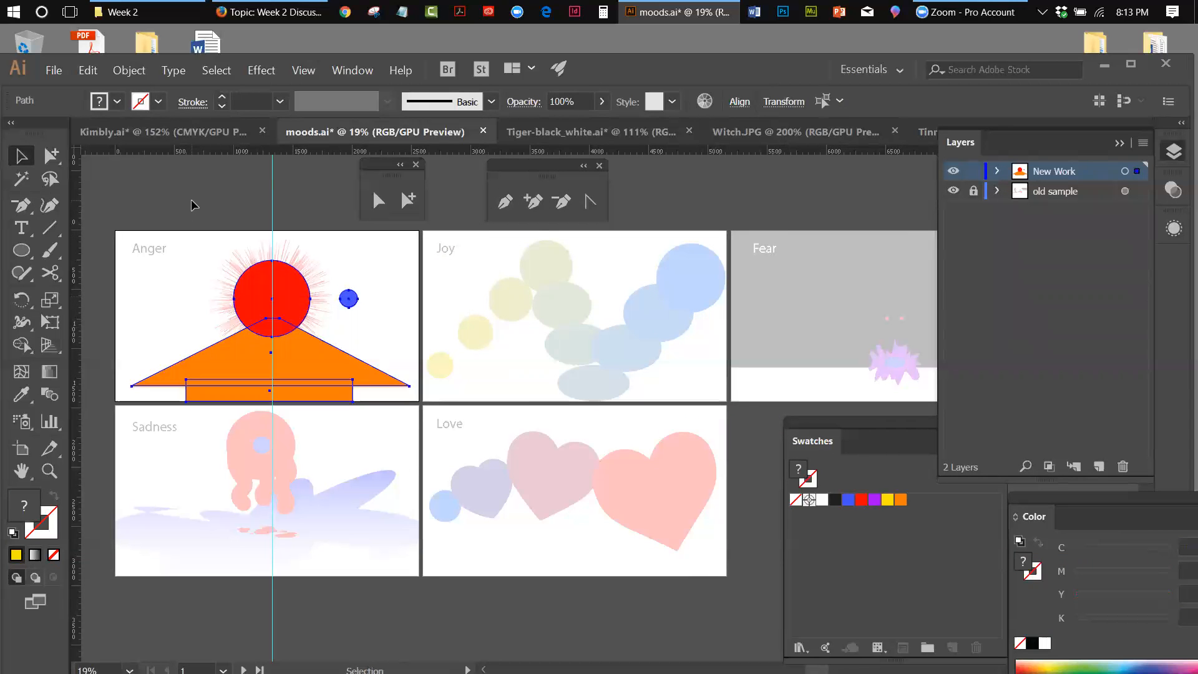
click(193, 205)
Apply Add Anchor Points three times to Anger's large red circle, keeping only that circle selected.
click(244, 274)
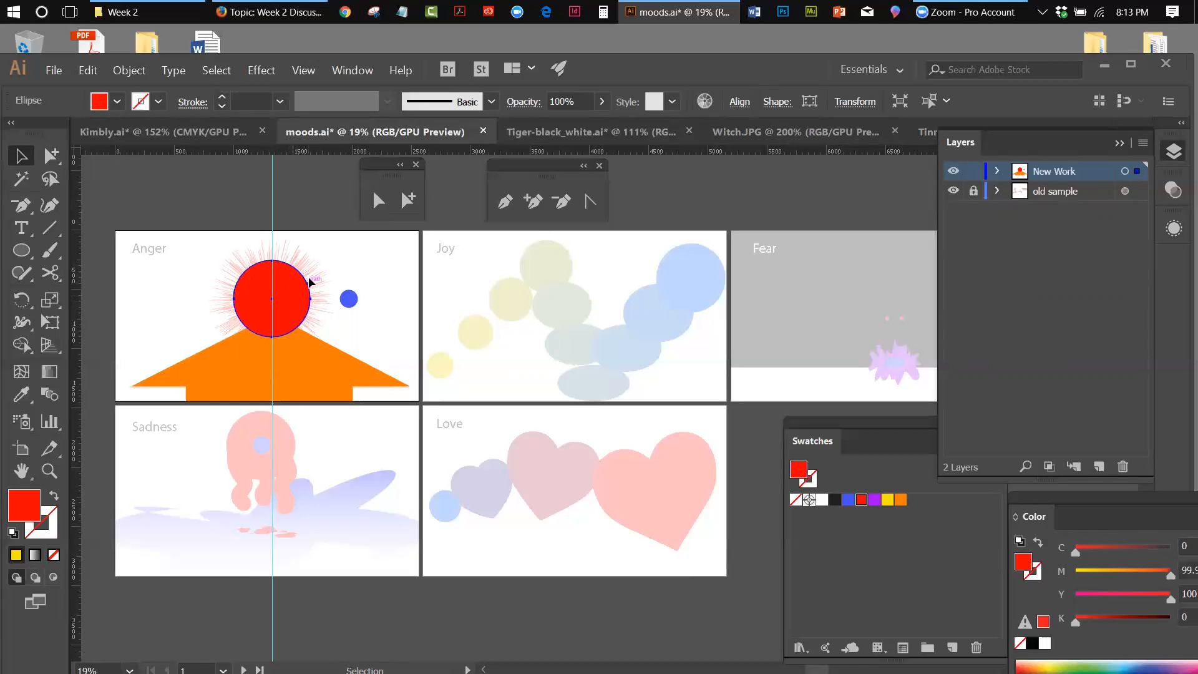
click(137, 72)
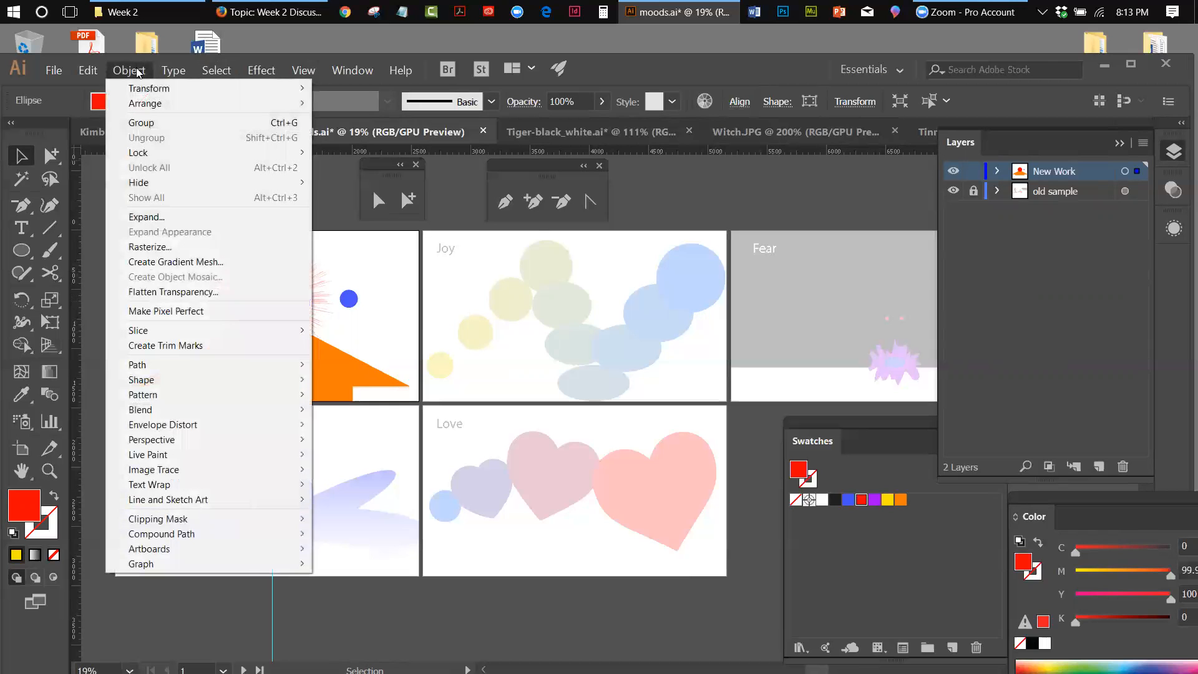
mouse_move(192, 365)
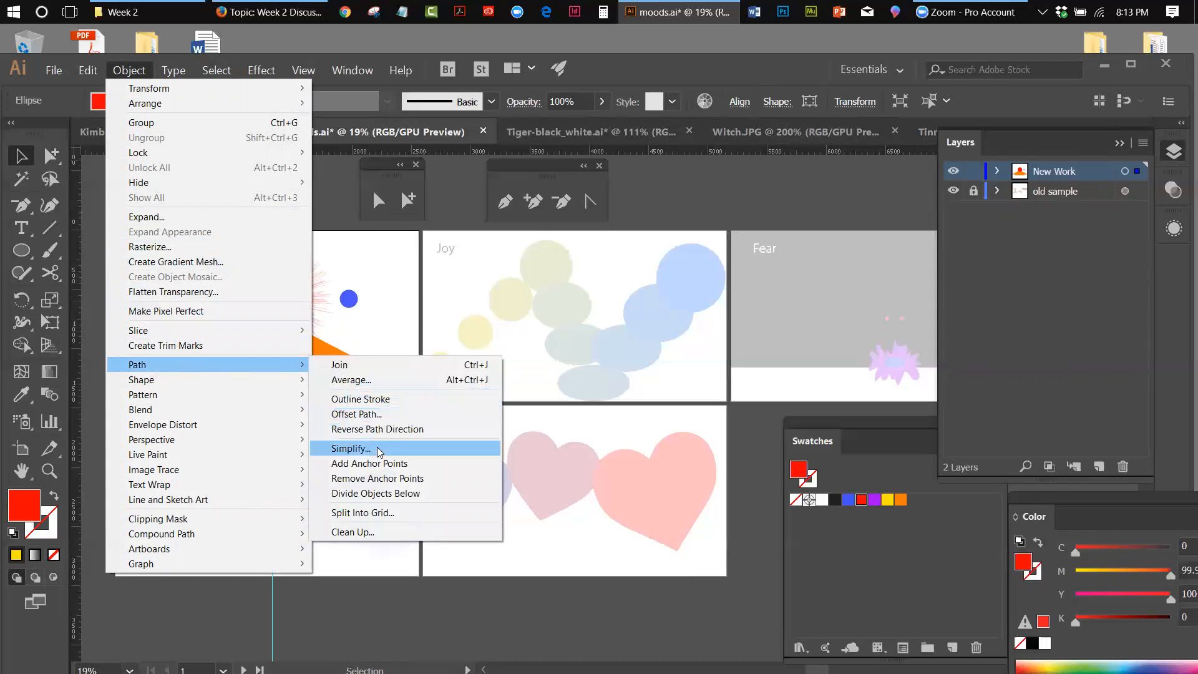
click(374, 463)
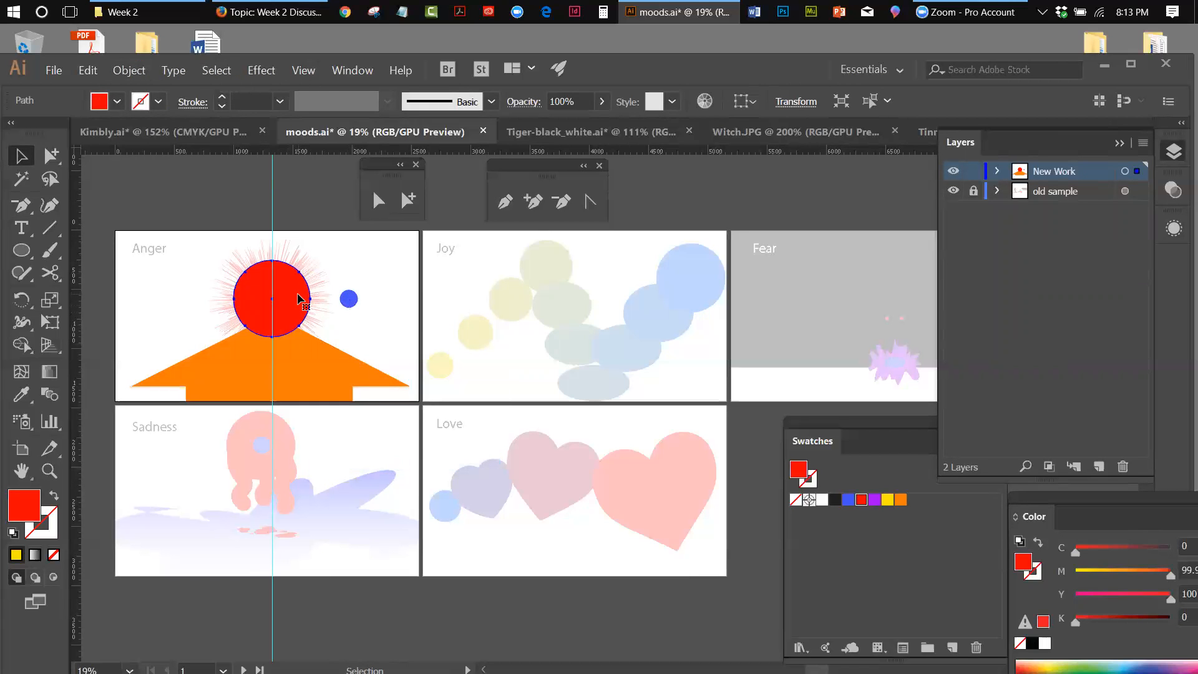
click(131, 71)
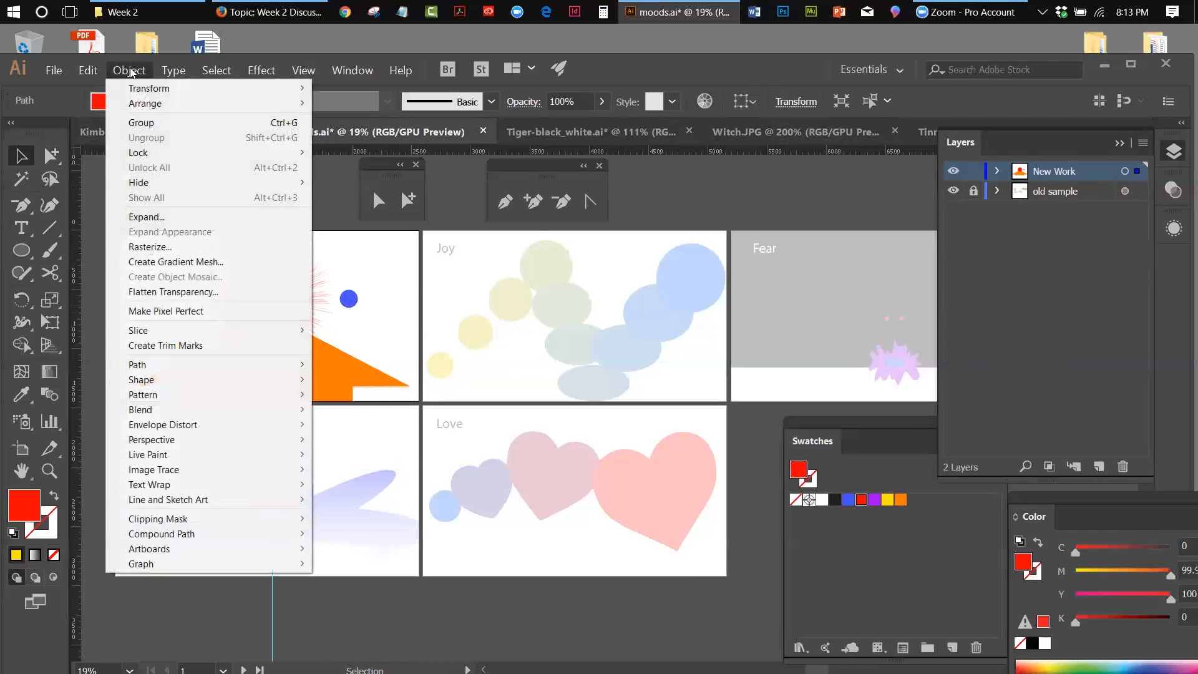
mouse_move(164, 398)
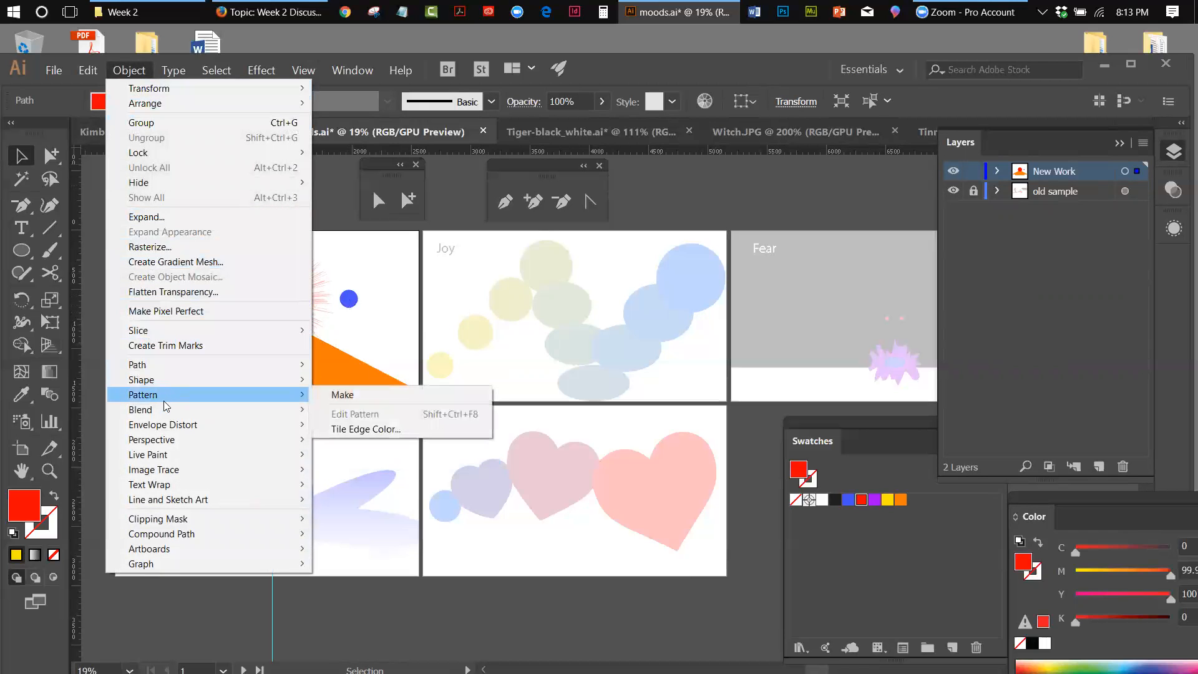
mouse_move(156, 369)
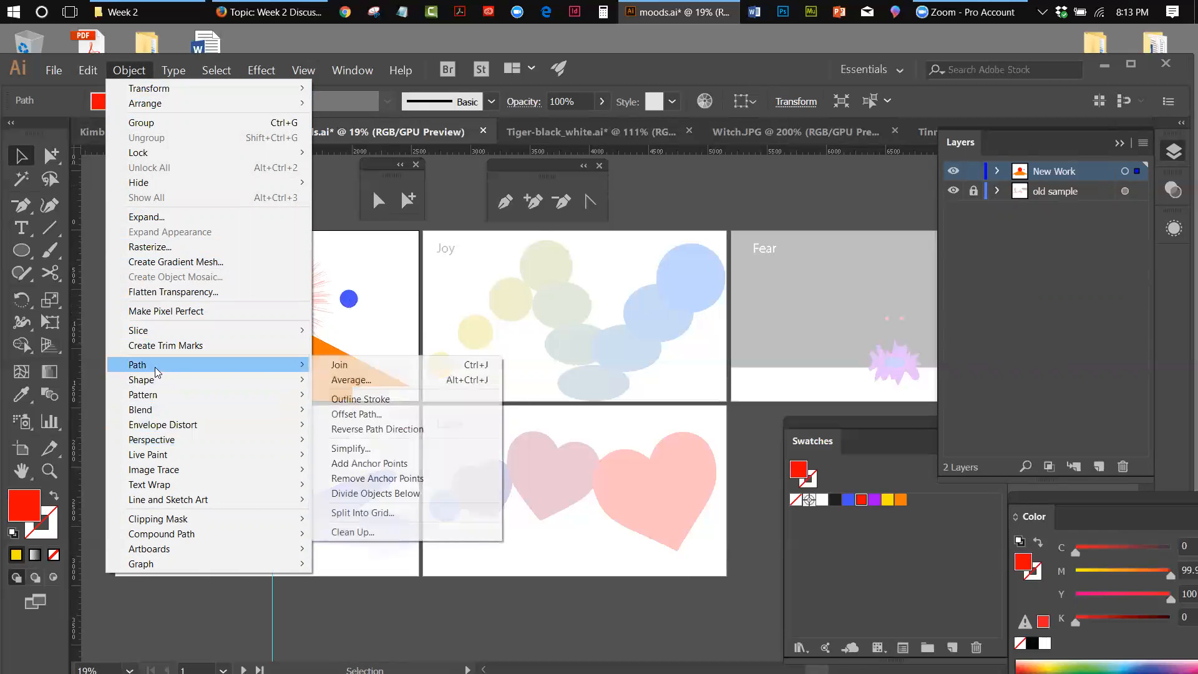
click(360, 462)
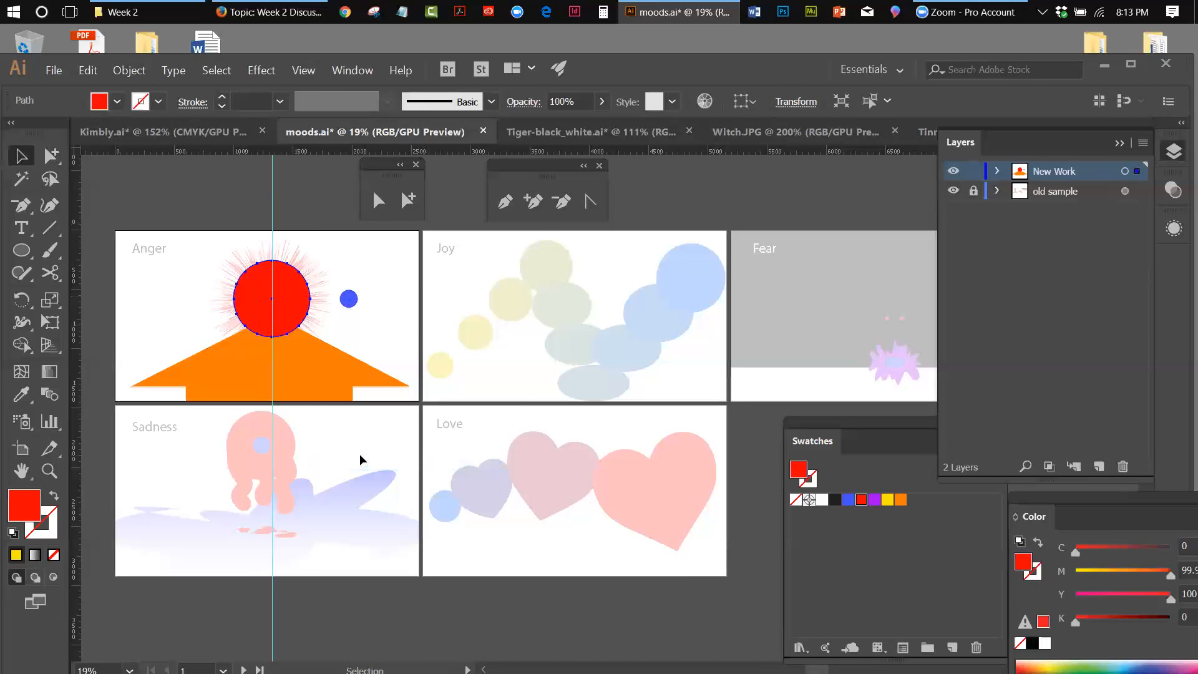
click(124, 70)
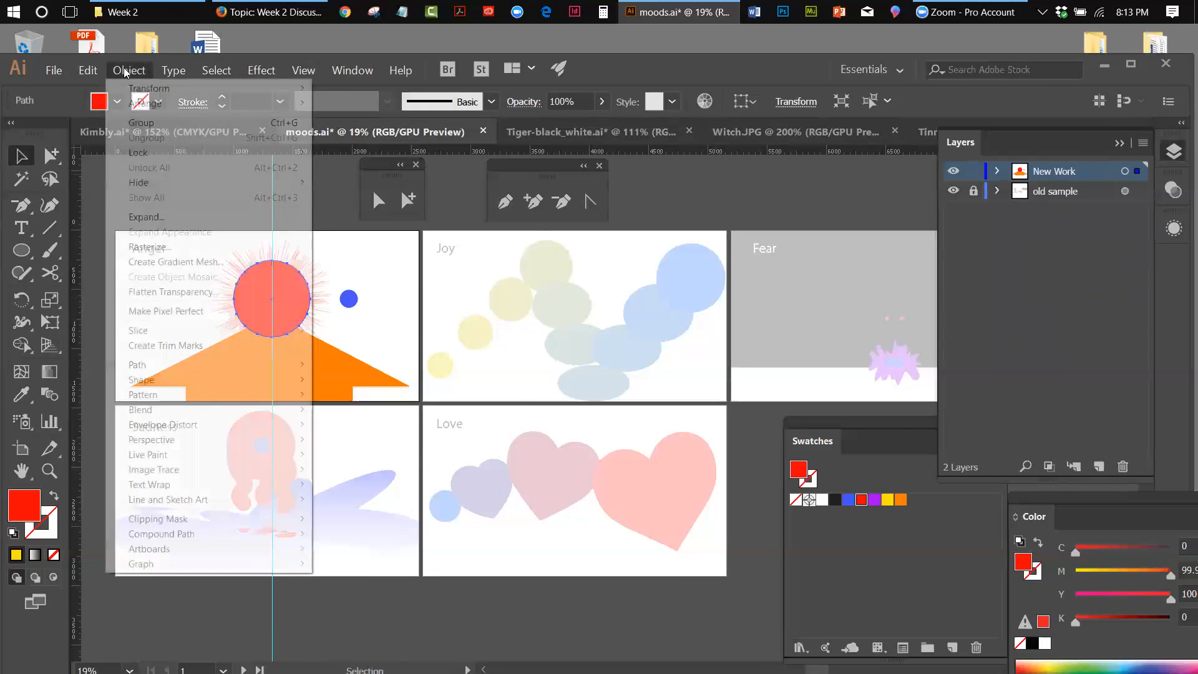
mouse_move(170, 367)
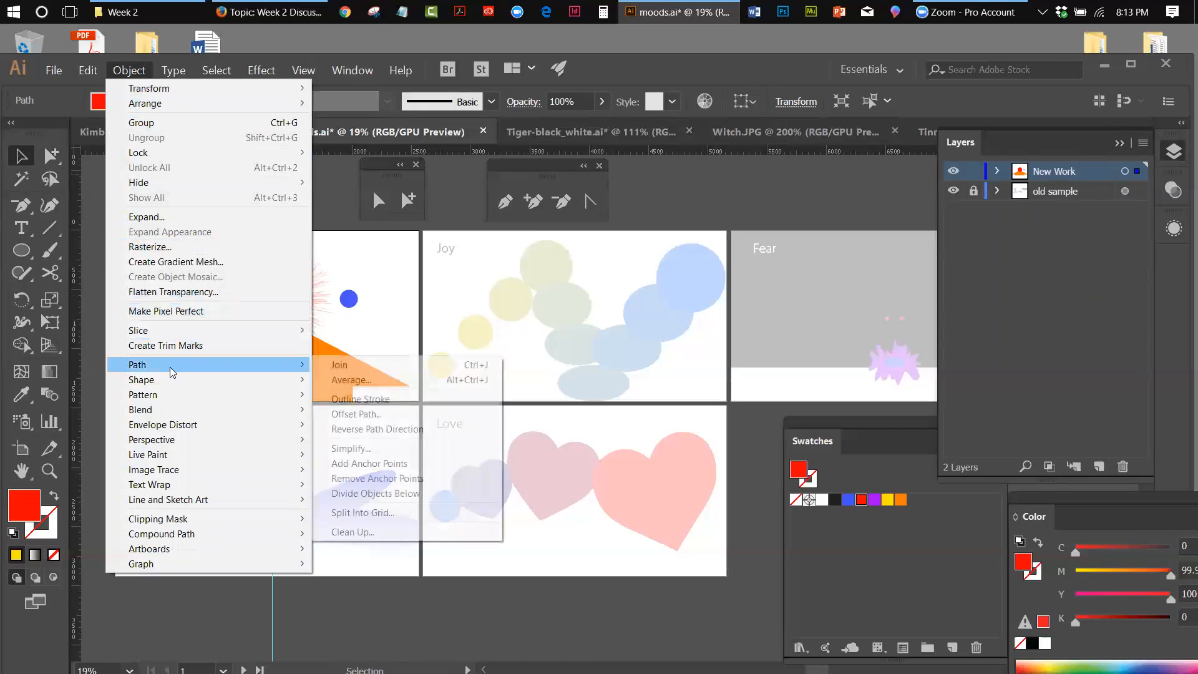
click(371, 465)
shift+click(314, 347)
shift+click(315, 341)
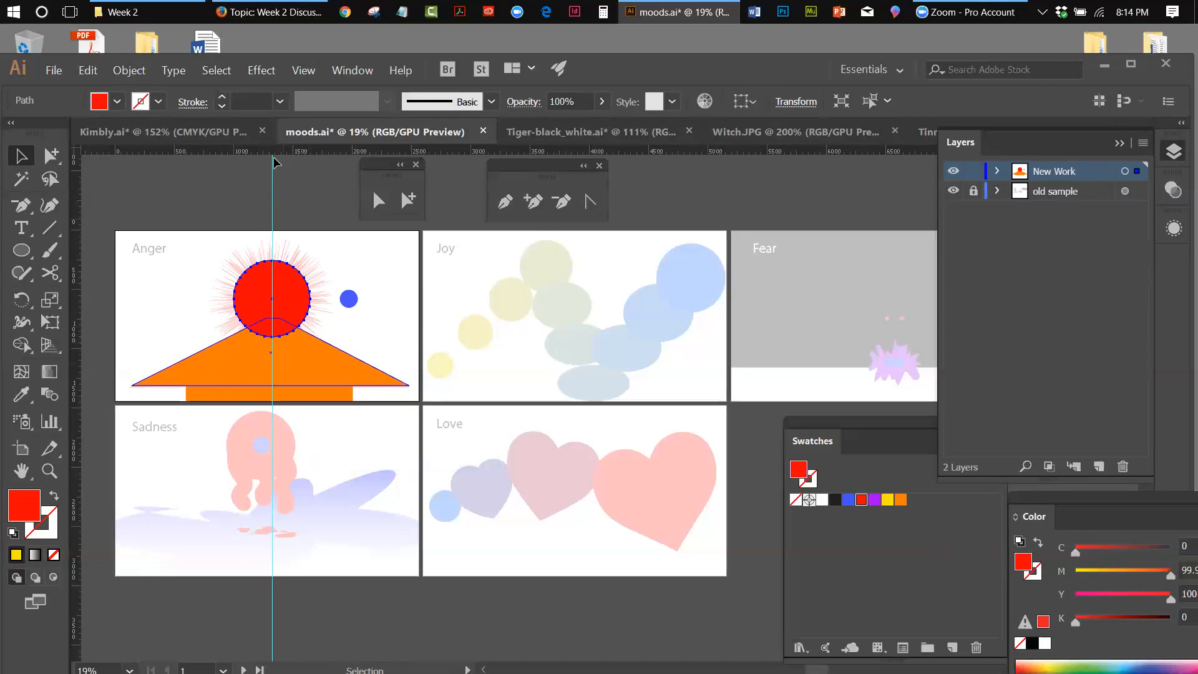
Start a Roughen effect on the red circle with preview on, relative size 33%, detail 12/in and corner points.
click(266, 72)
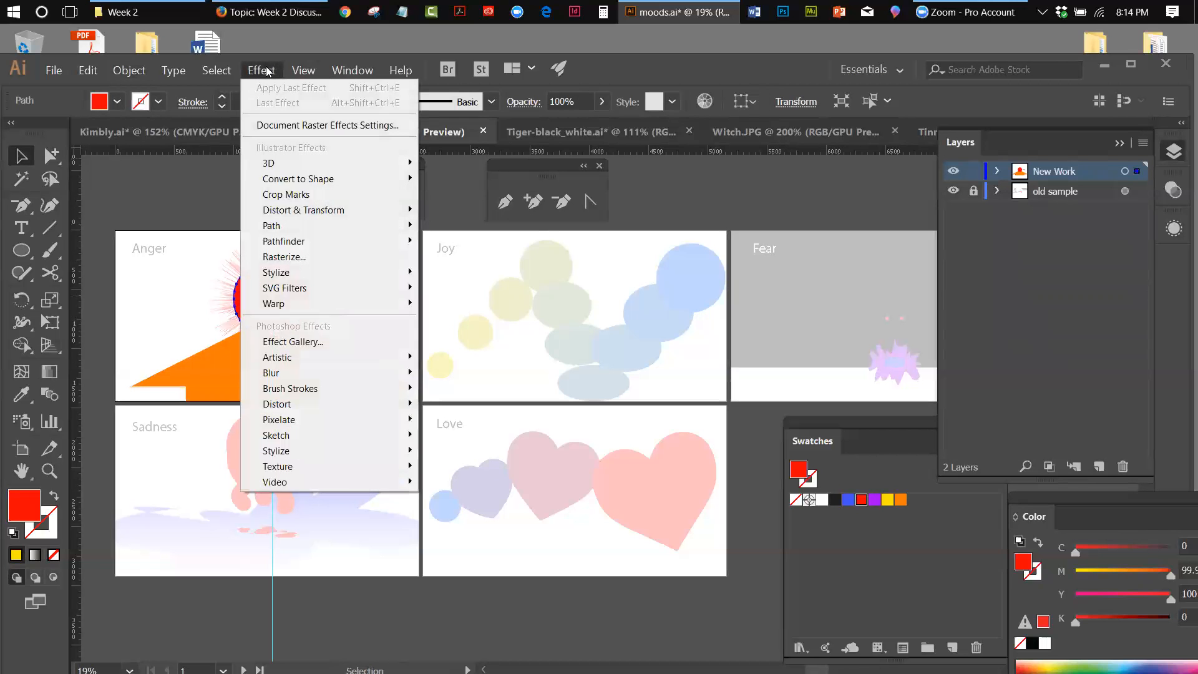
mouse_move(322, 212)
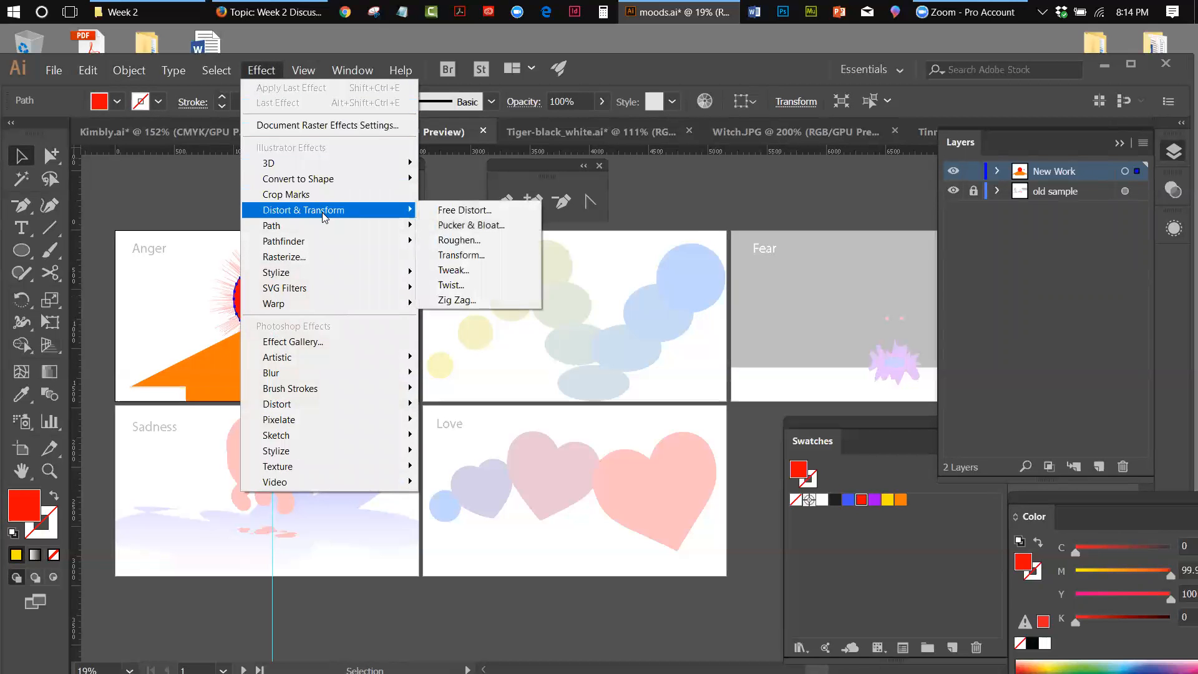
click(459, 239)
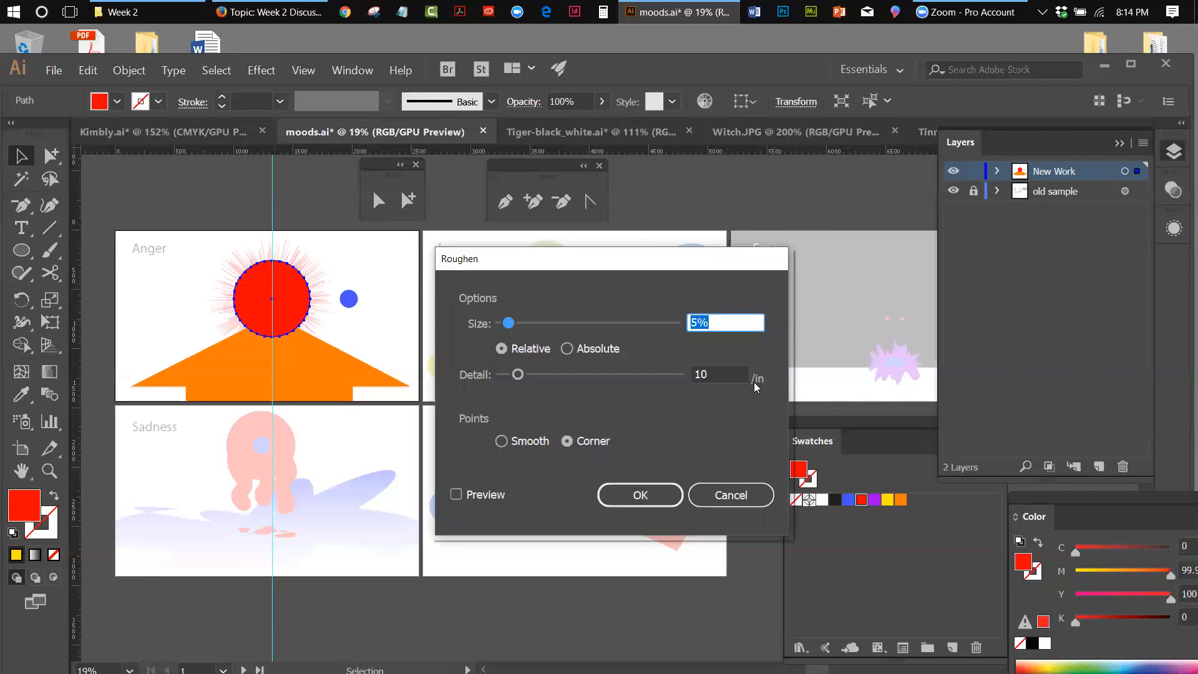
click(457, 494)
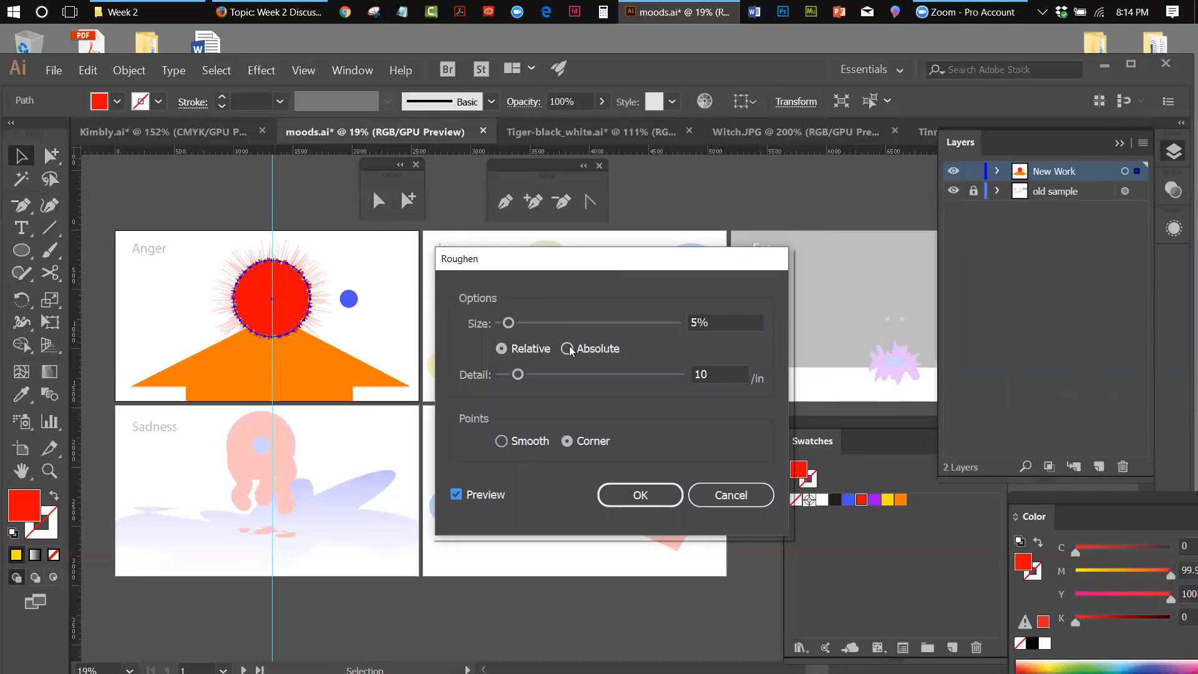
drag(521, 378, 548, 380)
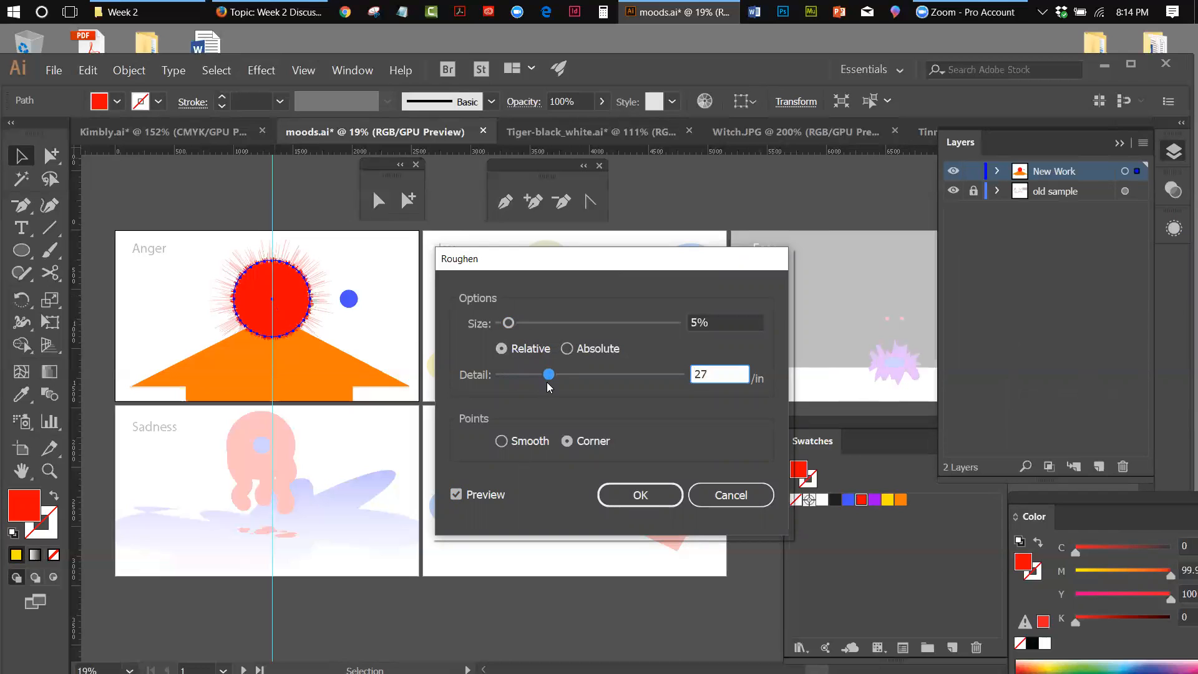
drag(509, 323, 558, 334)
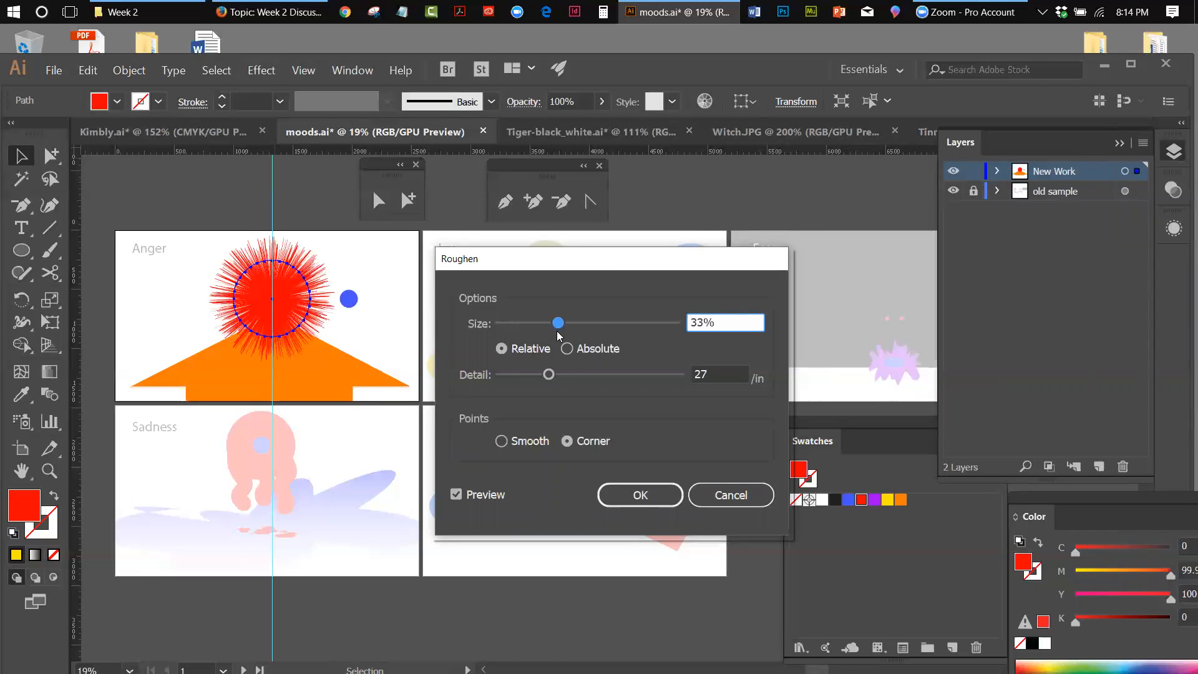
drag(550, 378, 522, 376)
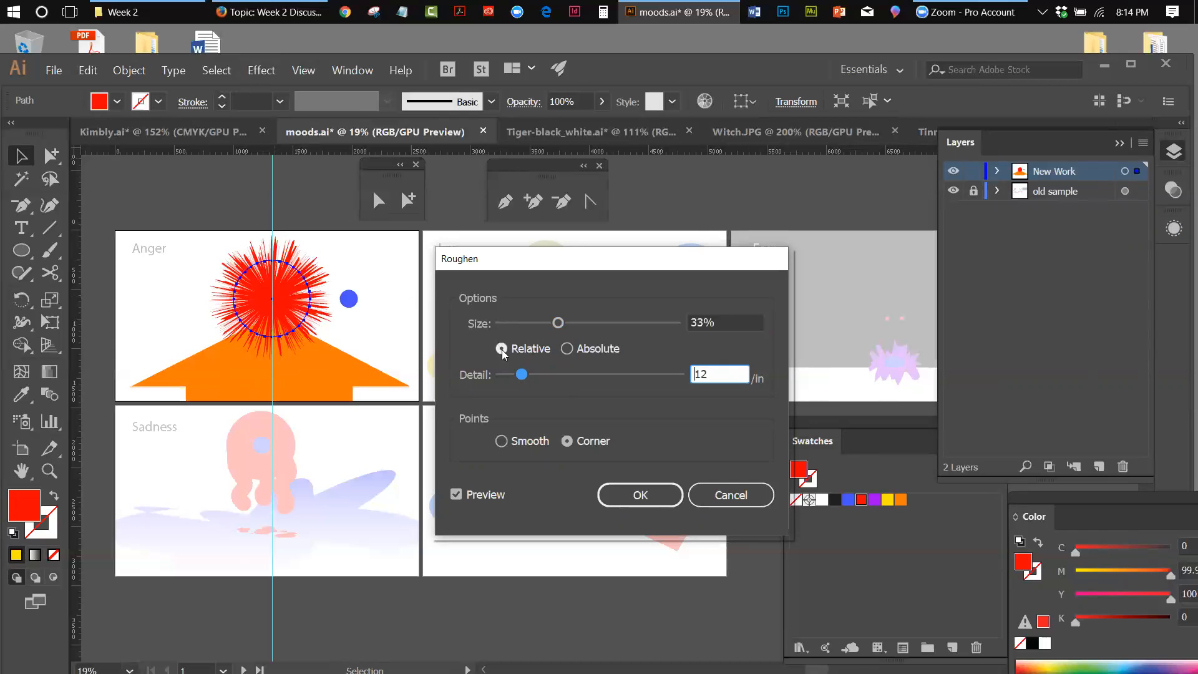
Roughen Anger's red circle with a relative size of 37%, detail of 21/in and smooth points, trying absolute size along the way.
click(568, 349)
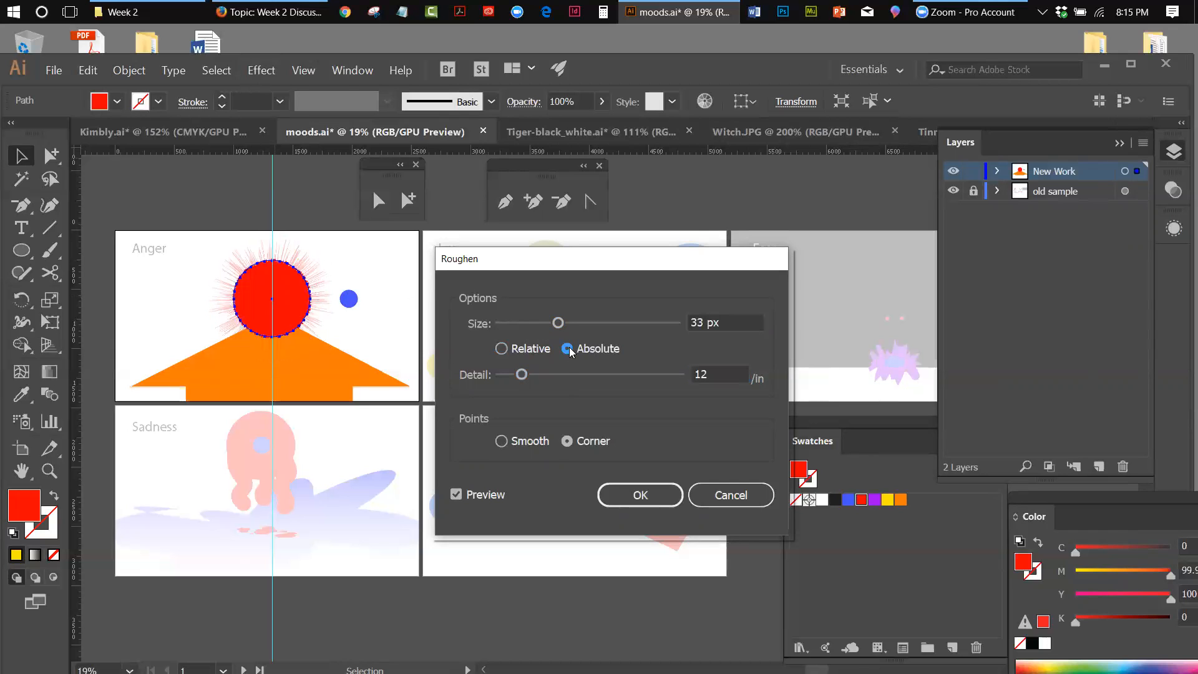
mouse_move(559, 330)
mouse_down()
mouse_move(664, 326)
mouse_move(556, 324)
mouse_up()
click(500, 350)
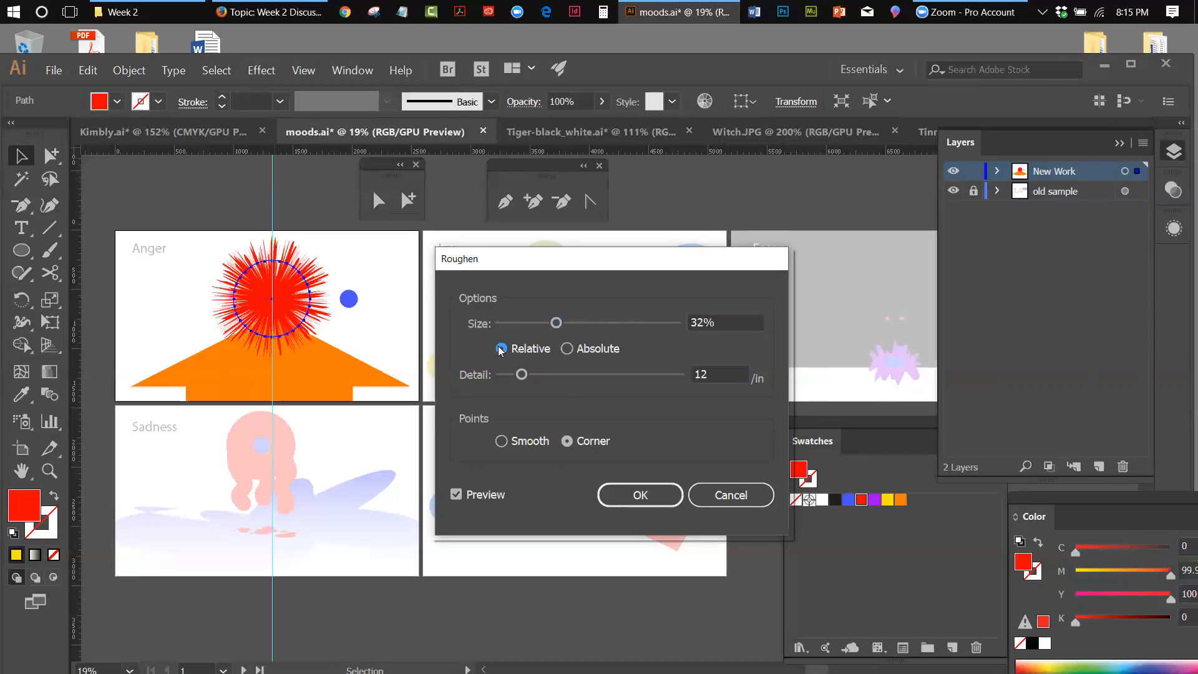
drag(556, 323, 566, 324)
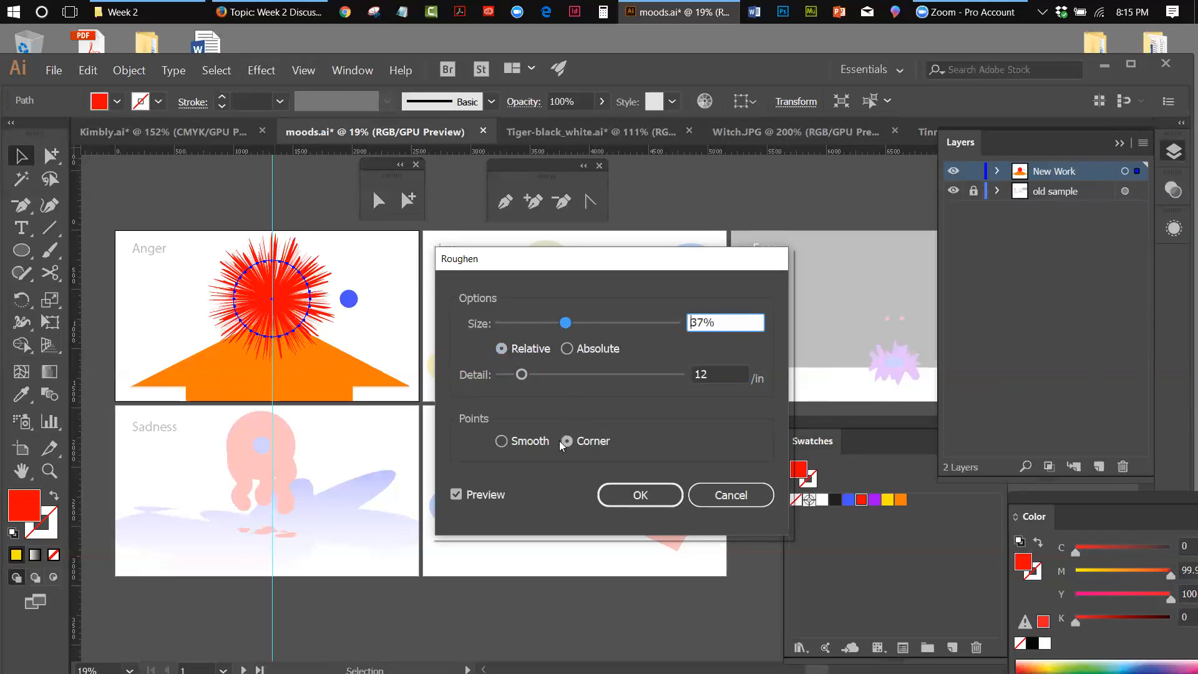
click(501, 442)
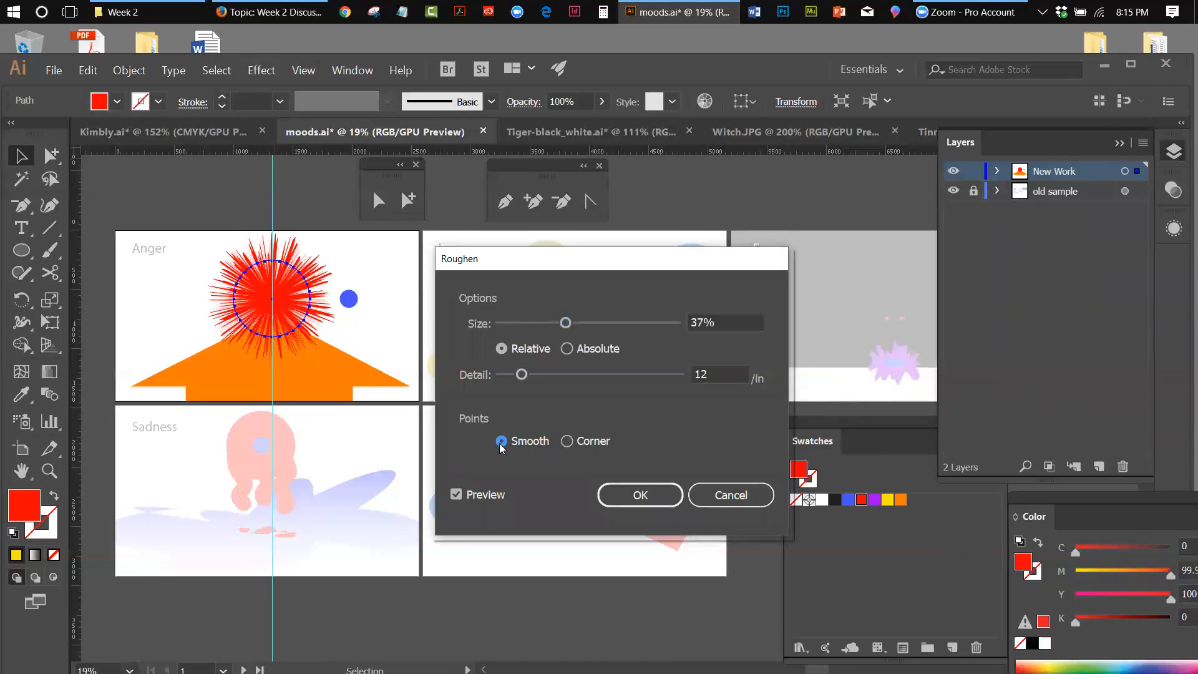
drag(523, 374, 539, 377)
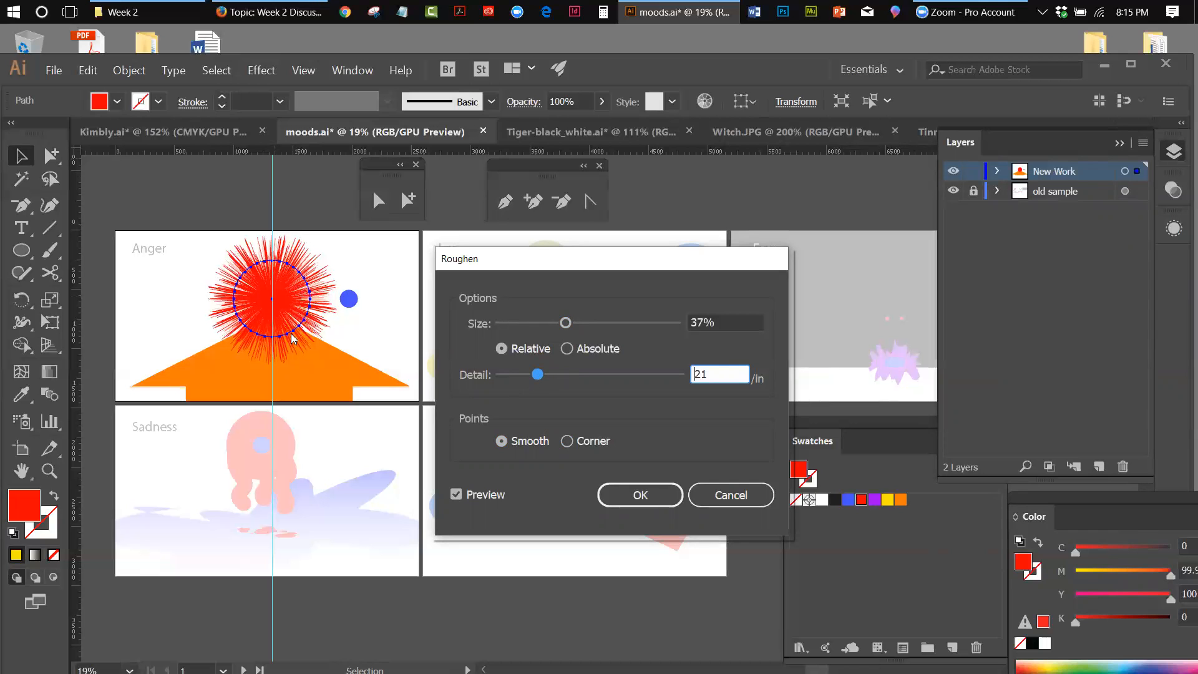
click(568, 441)
click(529, 442)
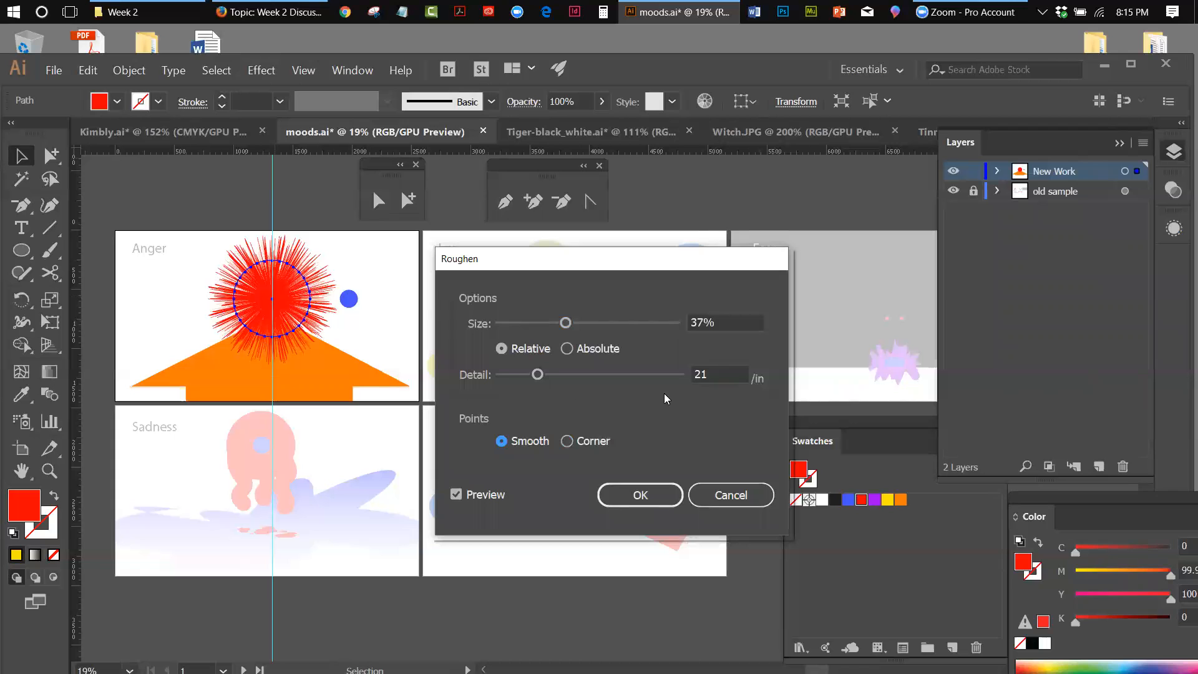
click(649, 495)
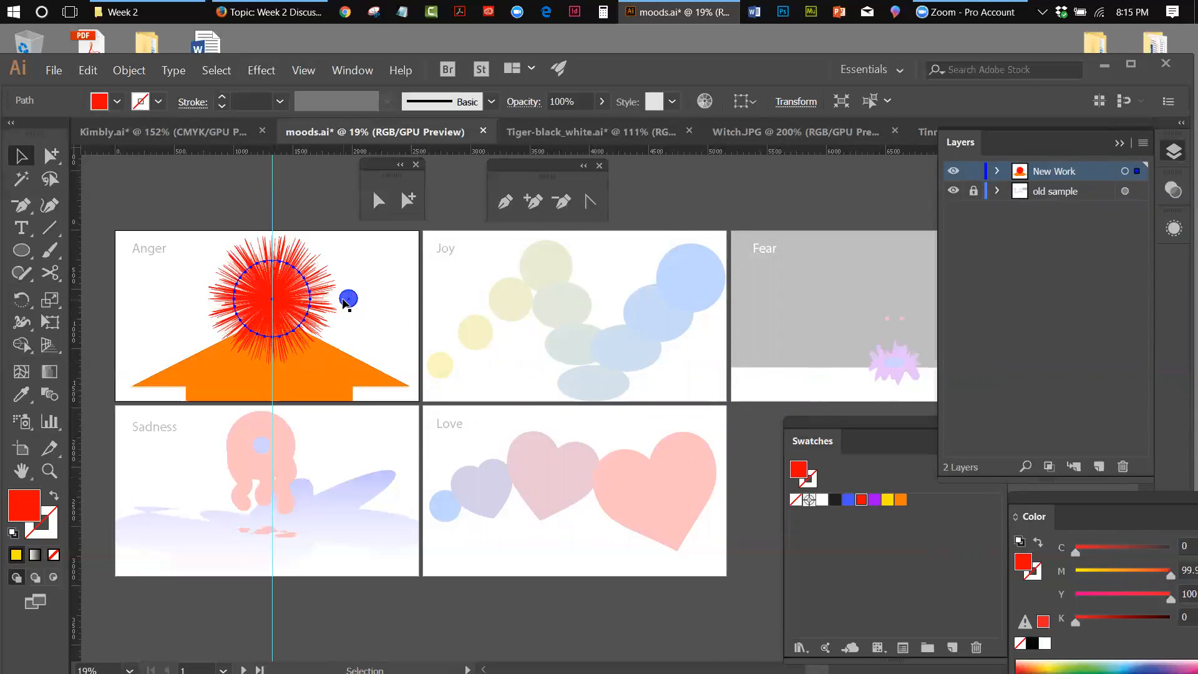
Move the small blue circle to the starburst's center and send the red starburst and orange triangle to the back.
drag(350, 302, 273, 300)
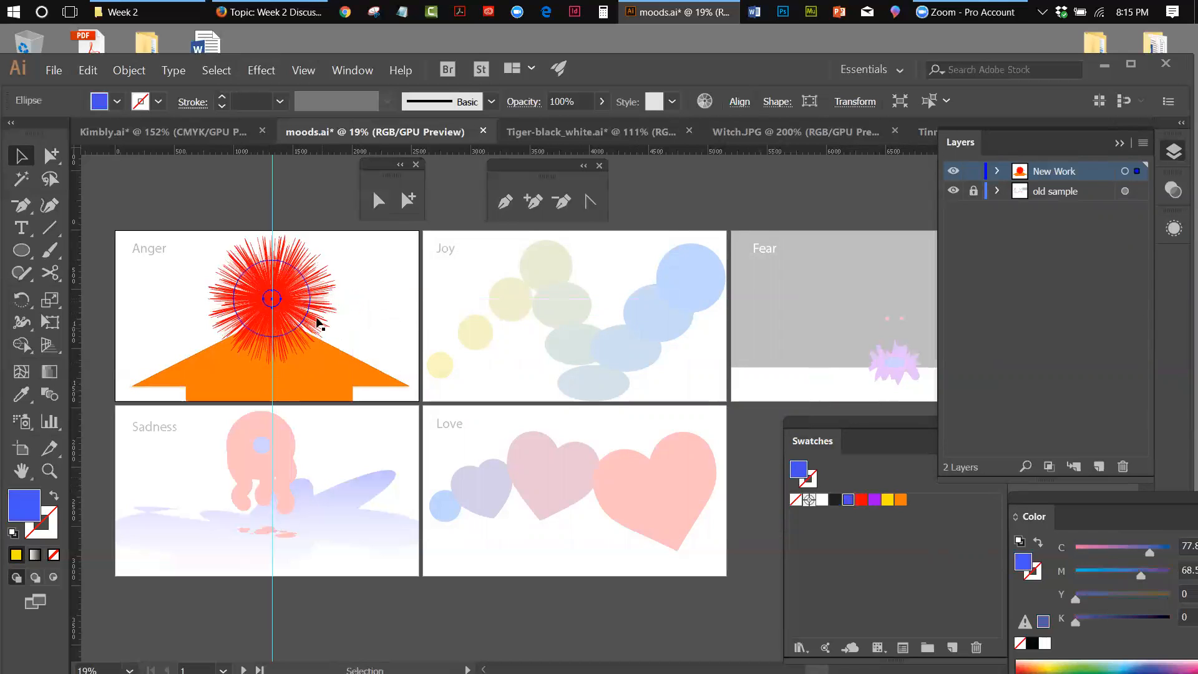
click(163, 269)
click(308, 308)
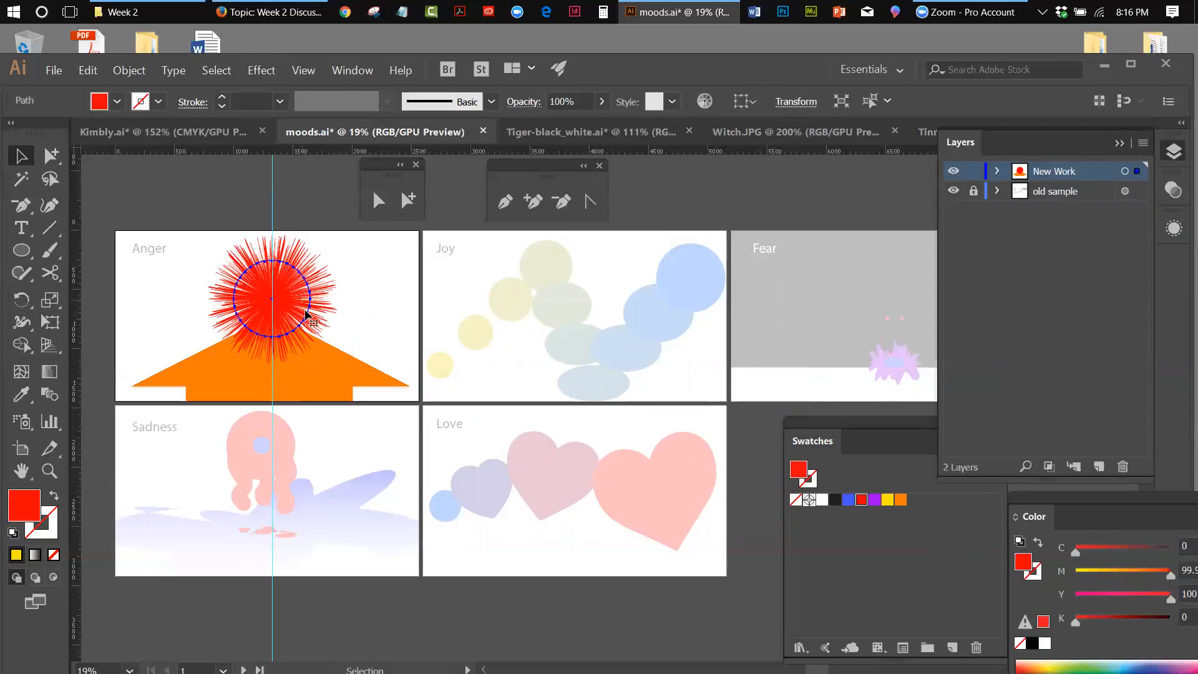
shift+click(333, 372)
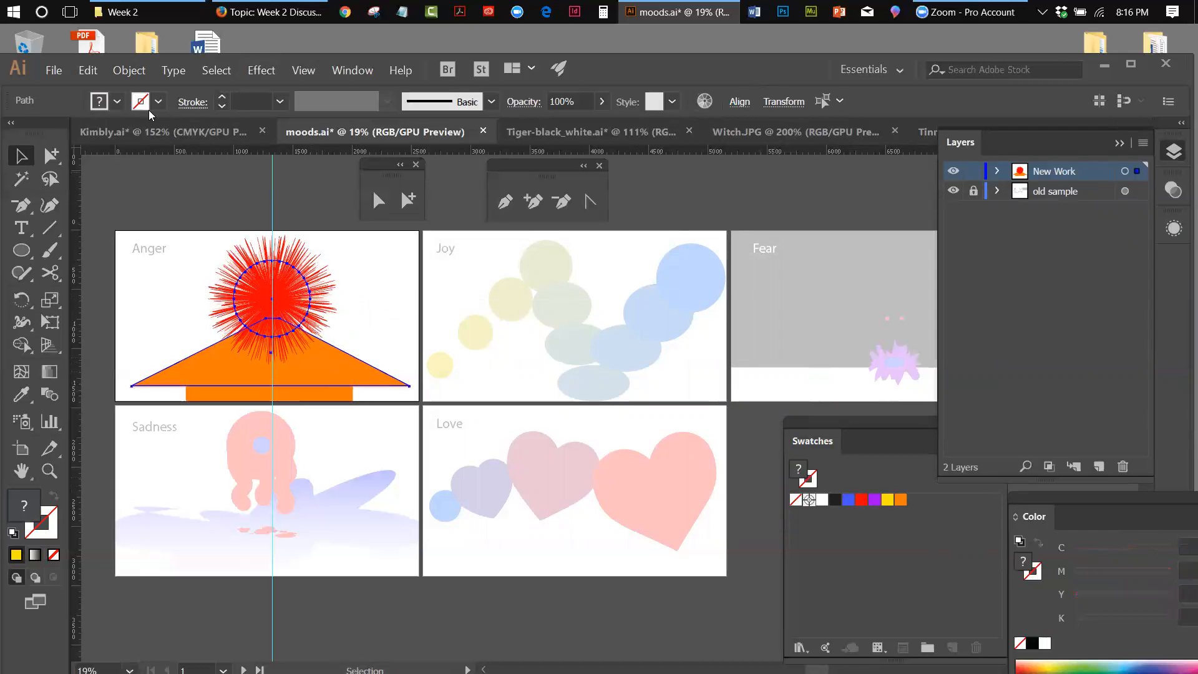
click(138, 71)
mouse_move(152, 103)
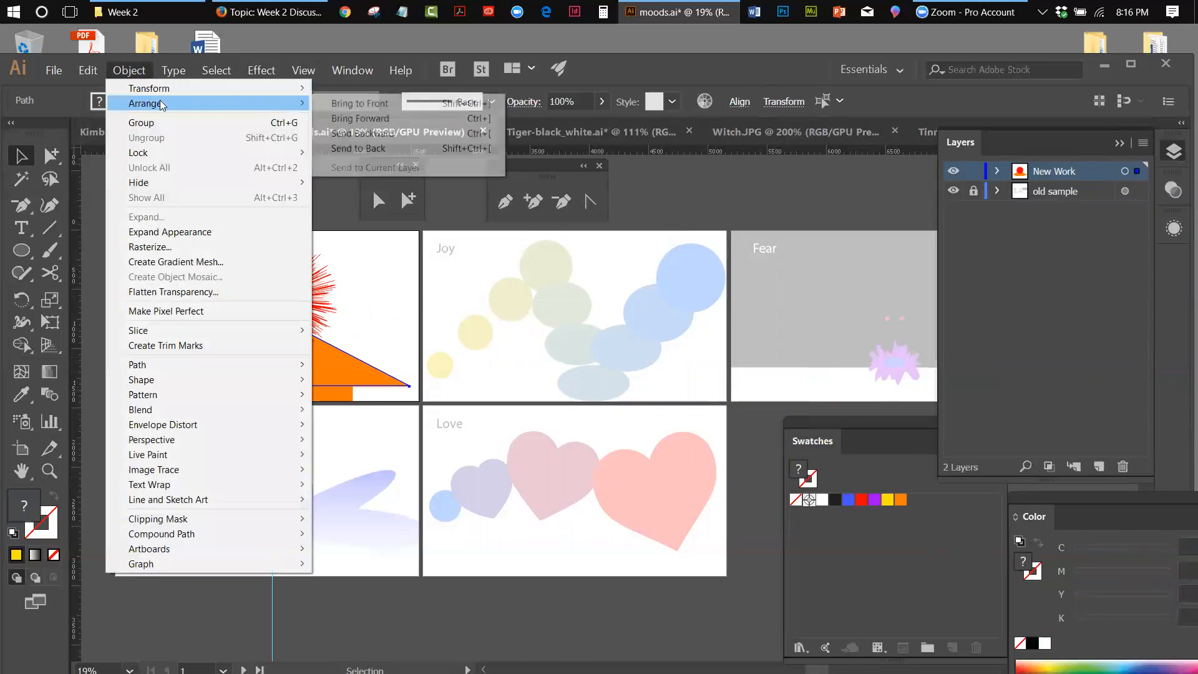
click(358, 148)
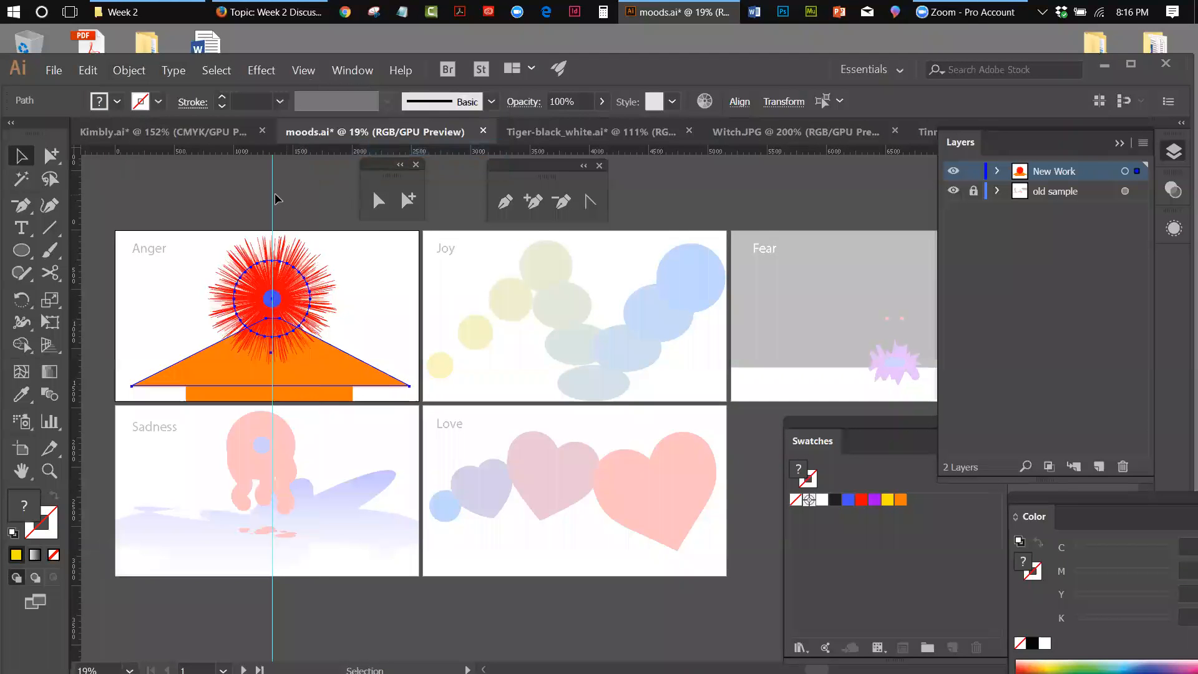
click(203, 196)
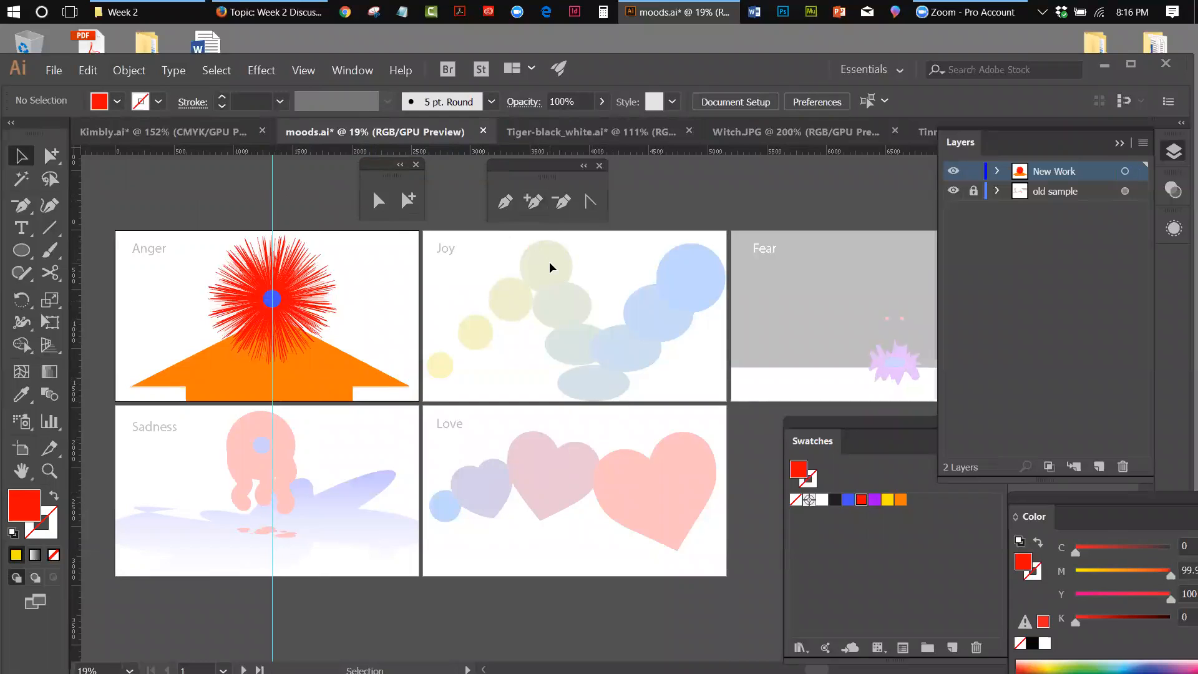
Unlock the old sample layer, select its grouped artwork and examine the group's appearance and transparency settings.
click(974, 192)
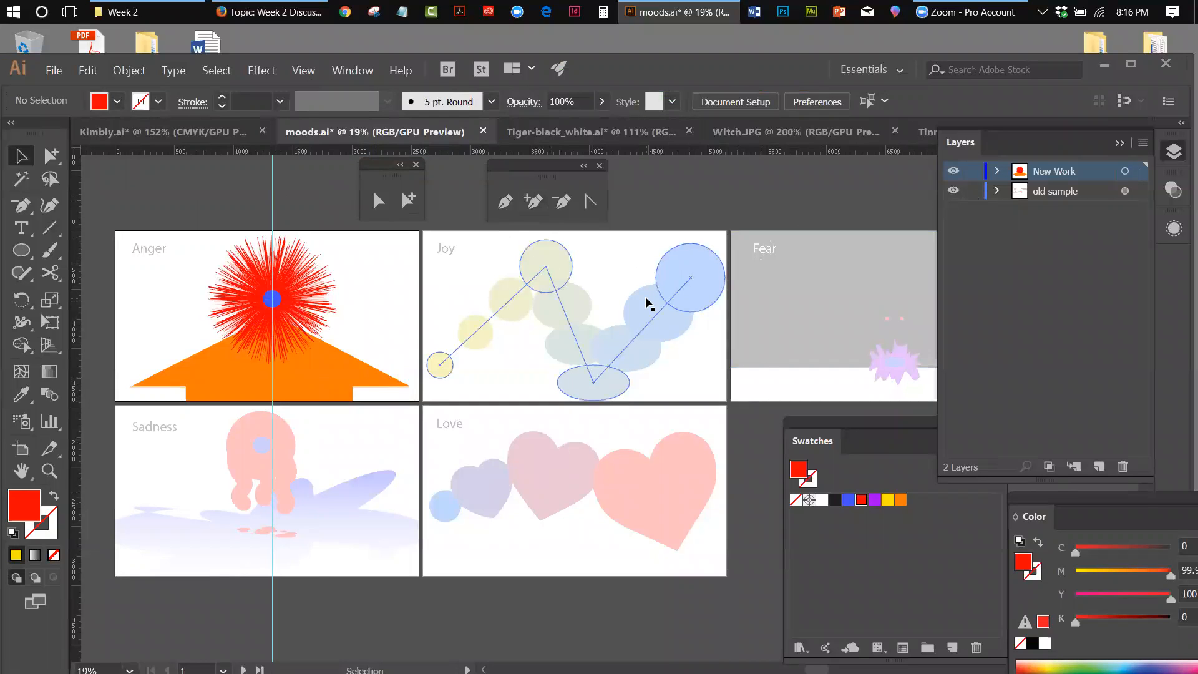
key(ctrl+a)
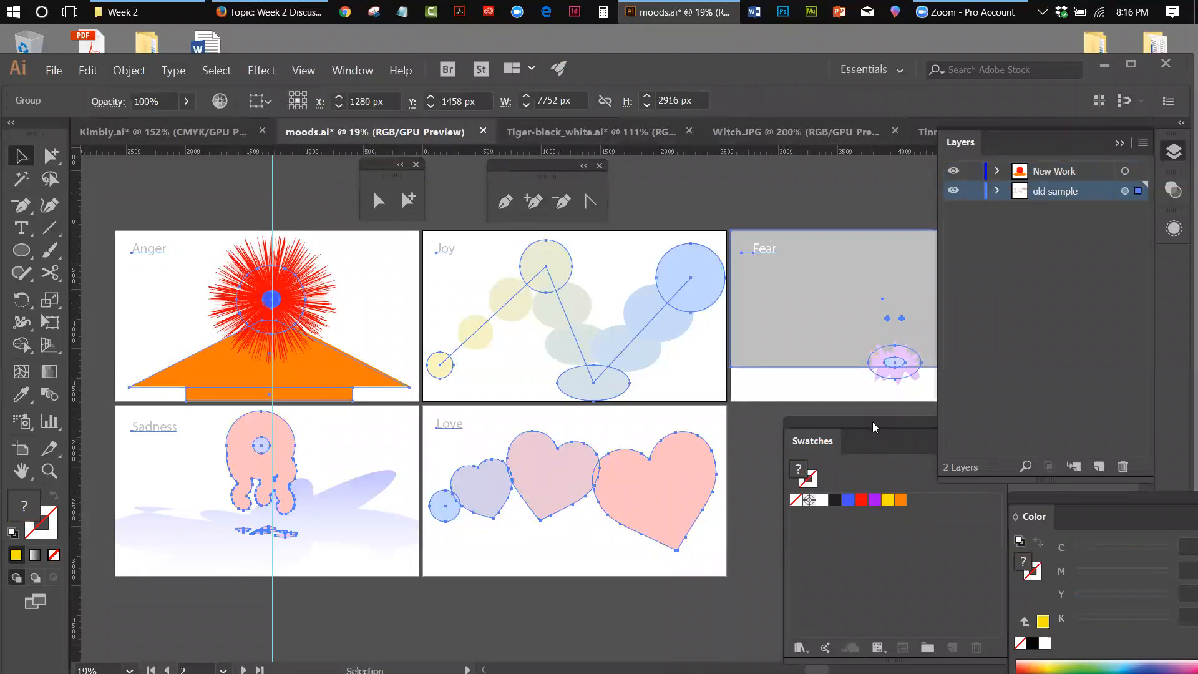
click(1174, 228)
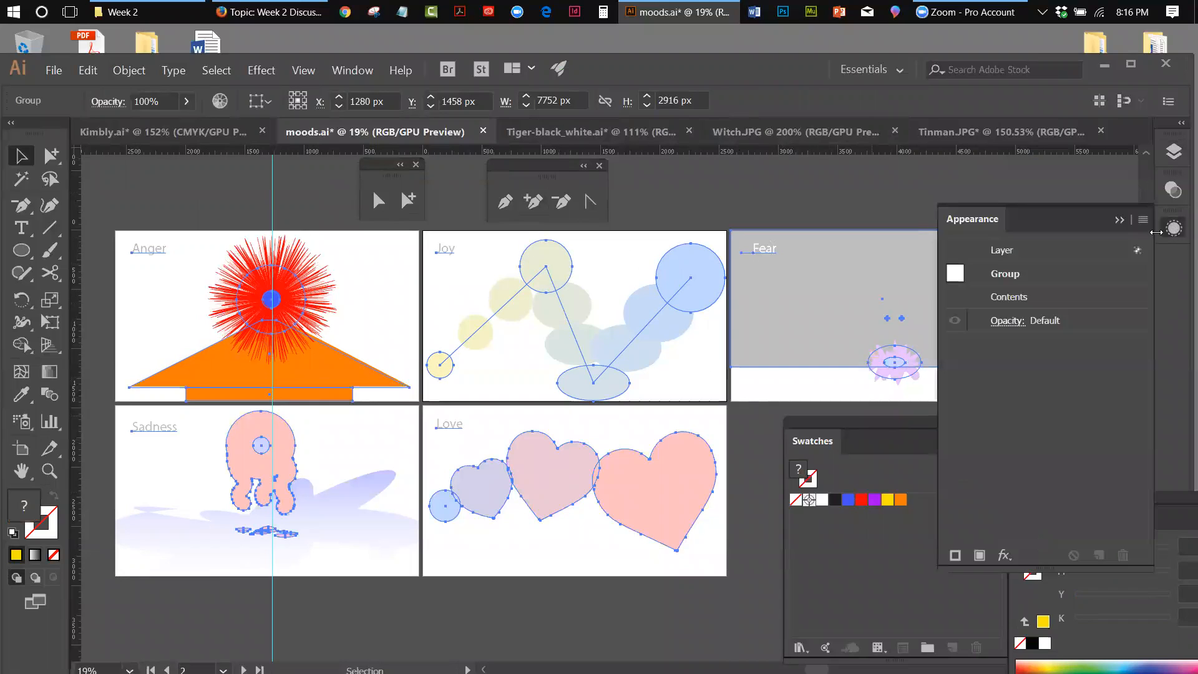
click(1177, 229)
click(1174, 189)
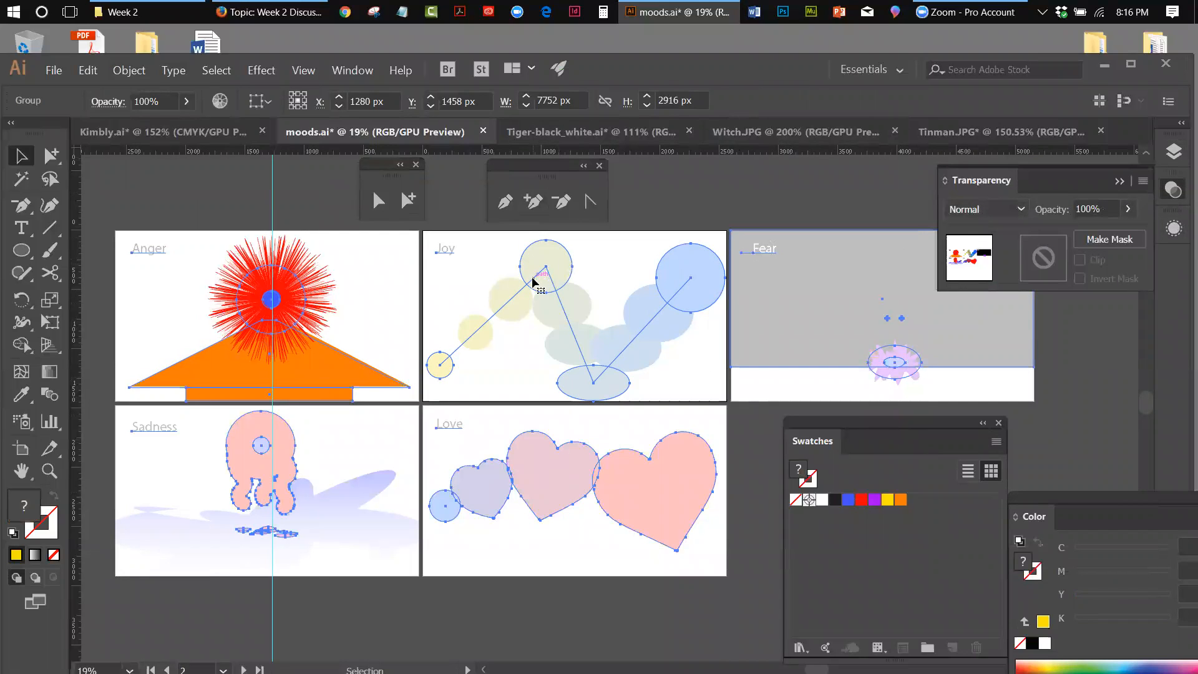
click(794, 192)
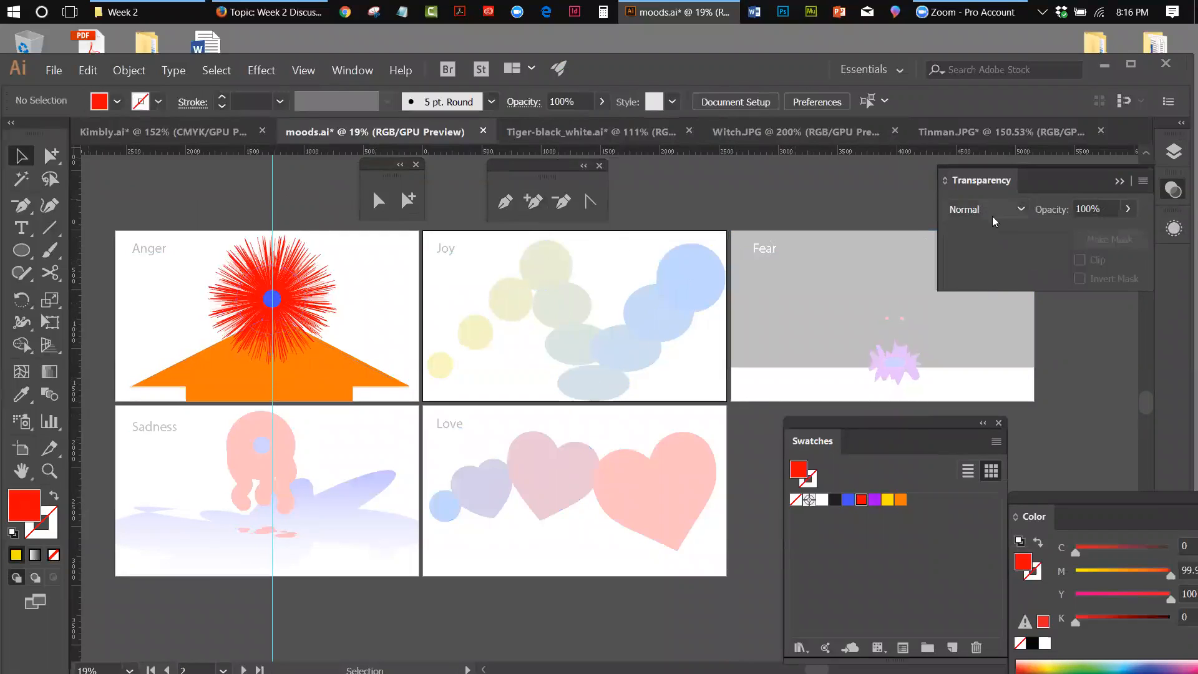
click(669, 287)
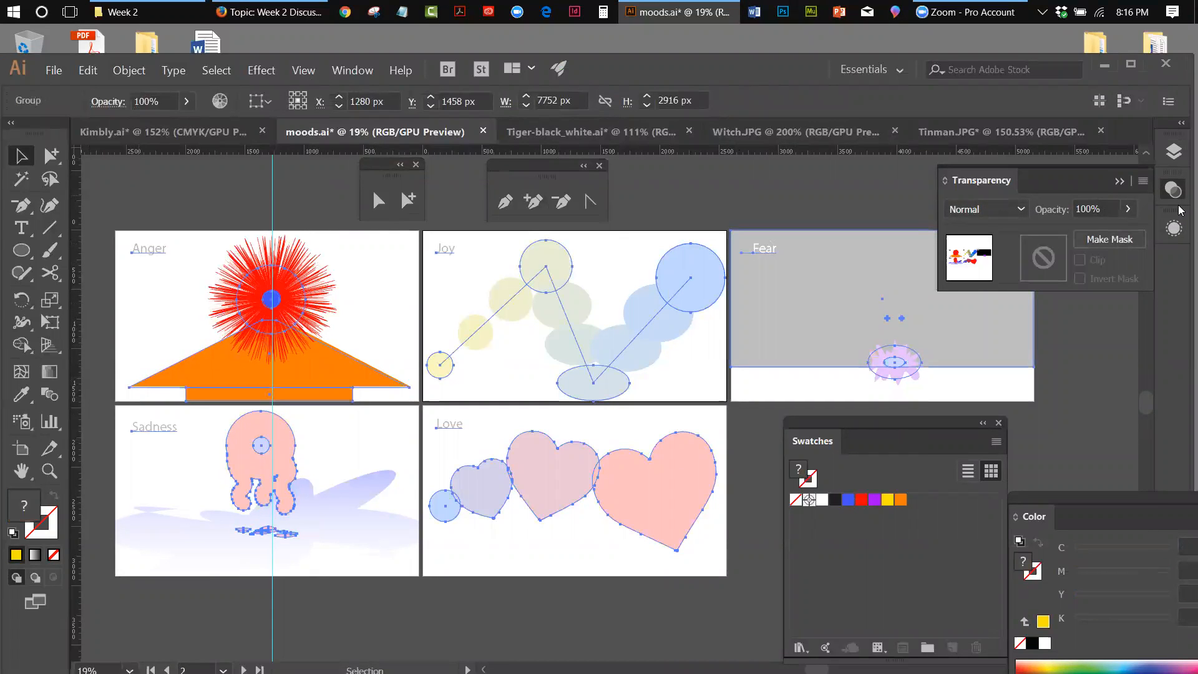
click(1174, 151)
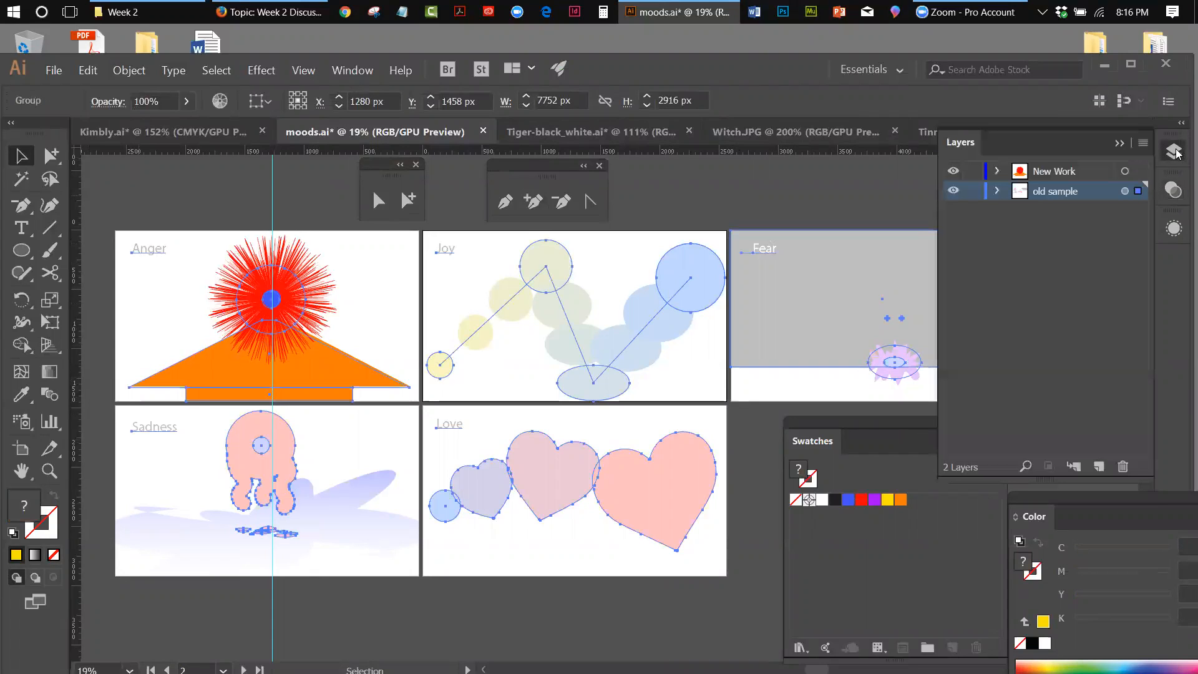
click(1138, 191)
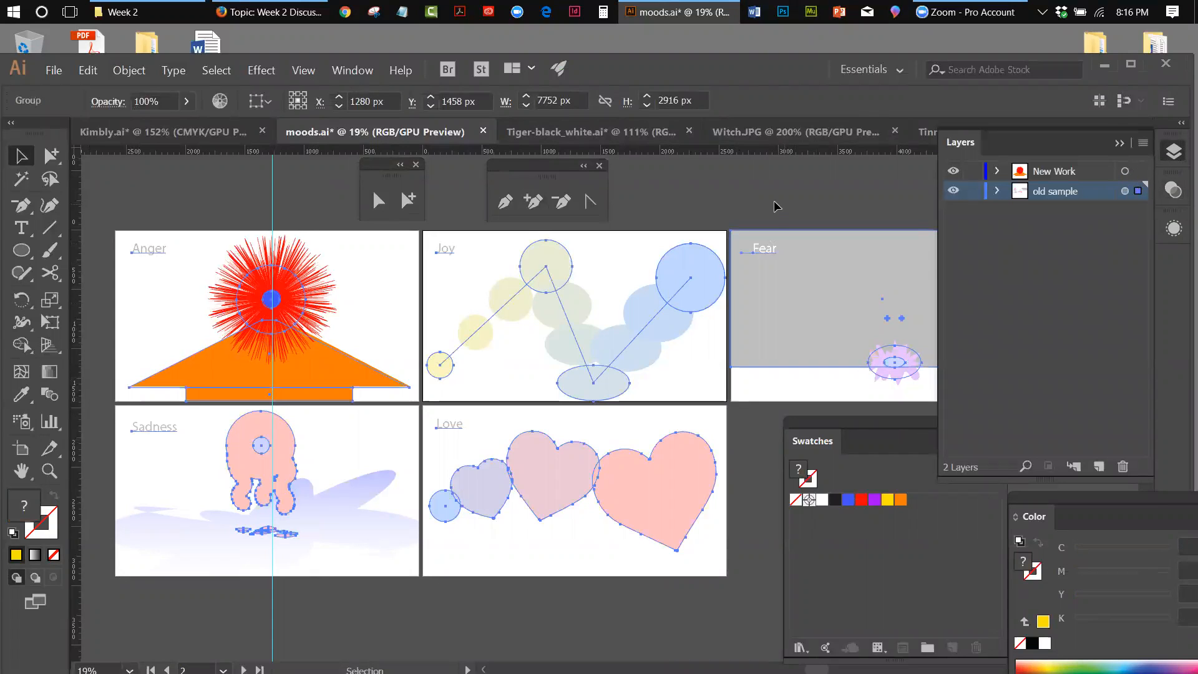
click(727, 192)
click(556, 318)
click(21, 394)
click(21, 156)
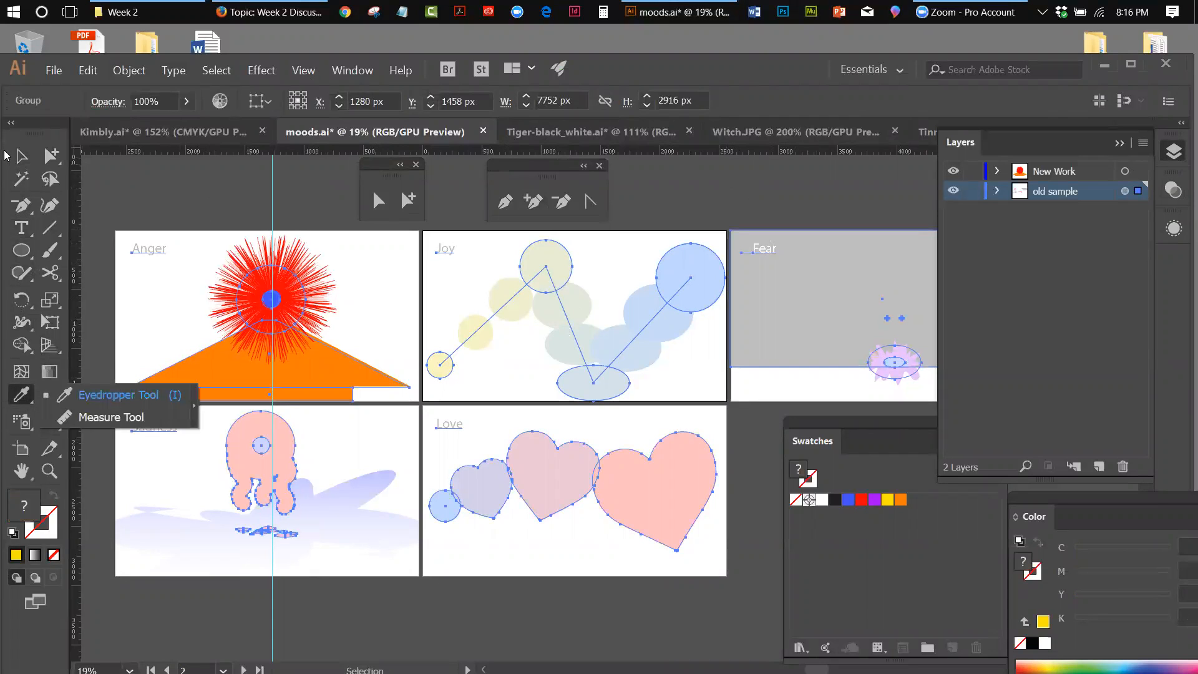
click(342, 171)
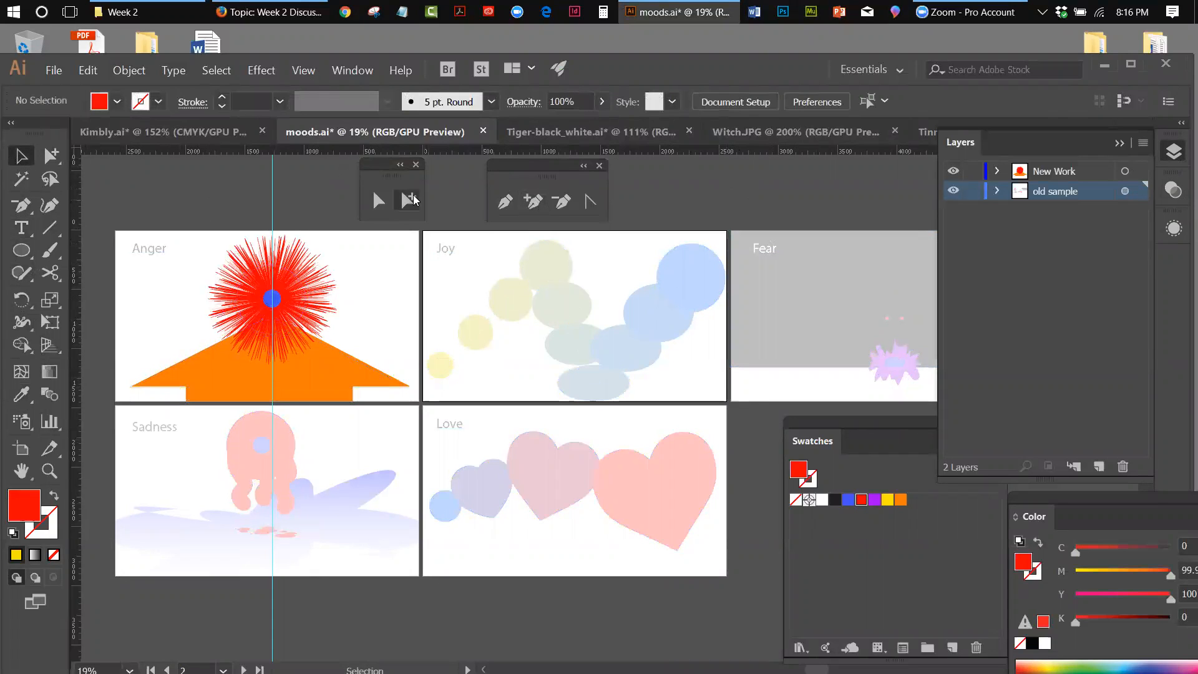
Save the fill of Joy's uppermost green circle (RGB 168, 184, 87) as a swatch, including in My Library, and relock the old sample layer.
click(409, 200)
click(547, 262)
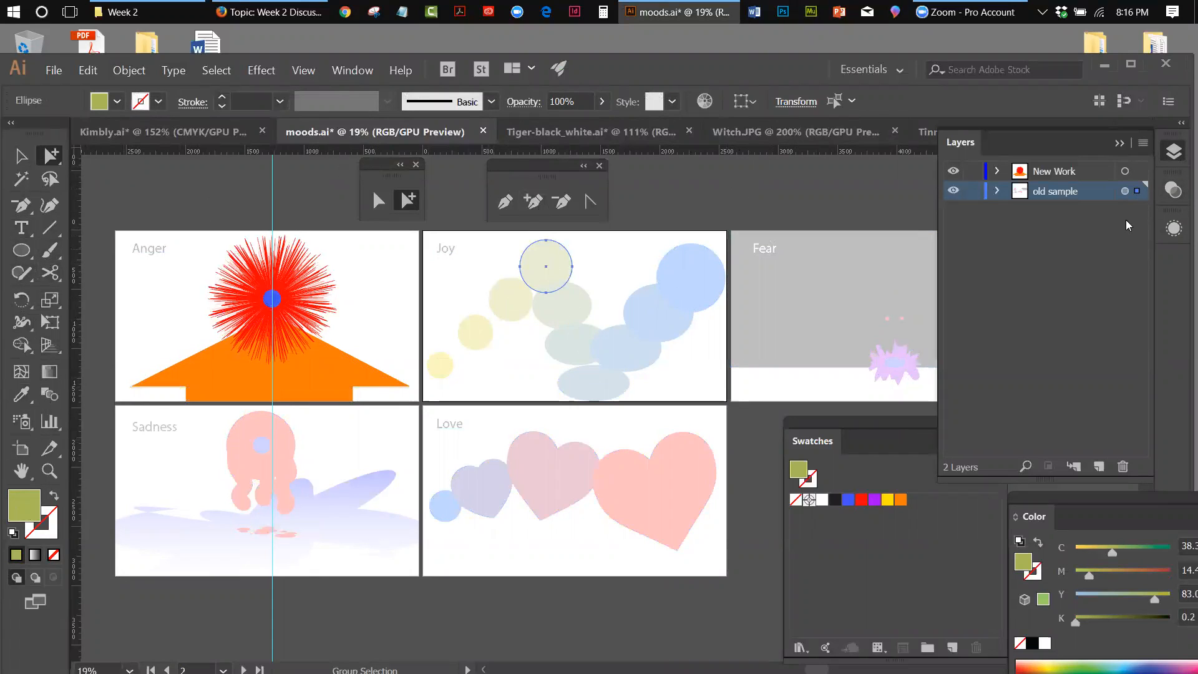
drag(845, 422, 742, 431)
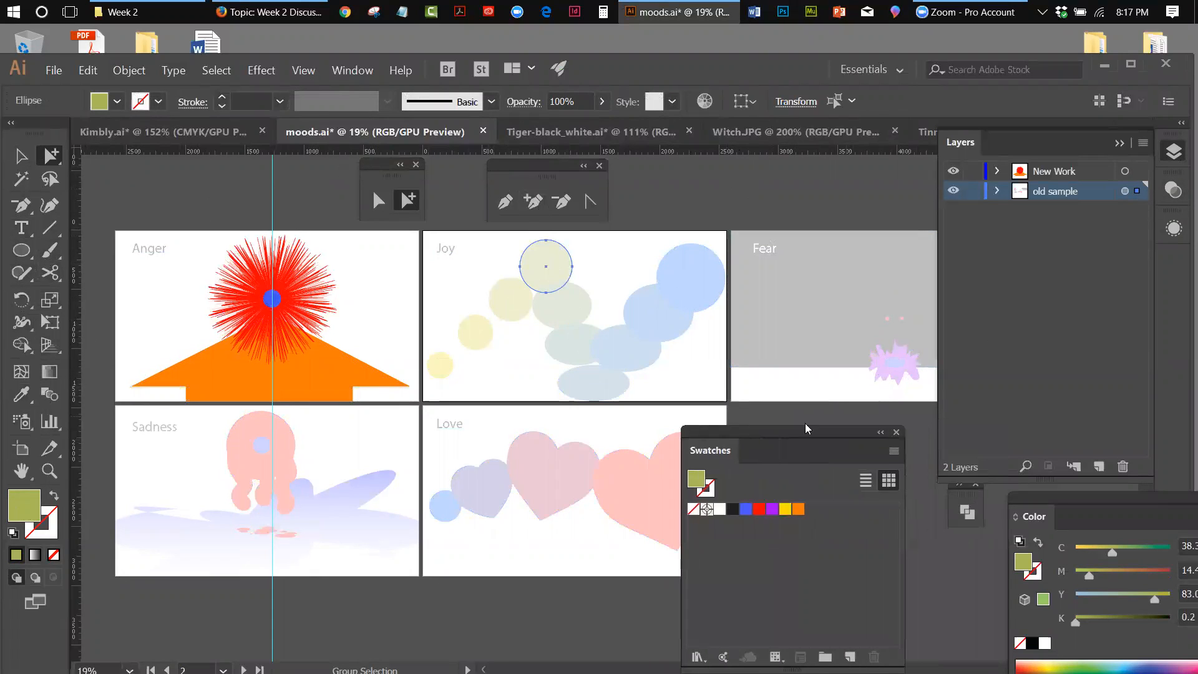
click(894, 451)
click(954, 114)
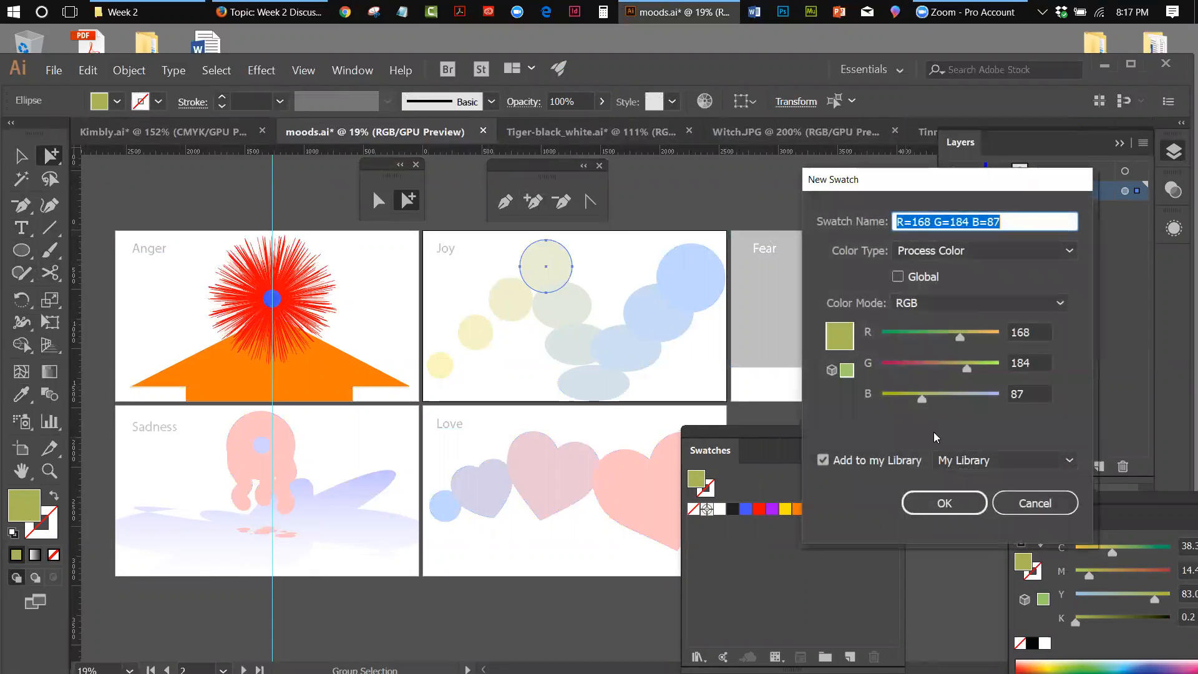
click(969, 496)
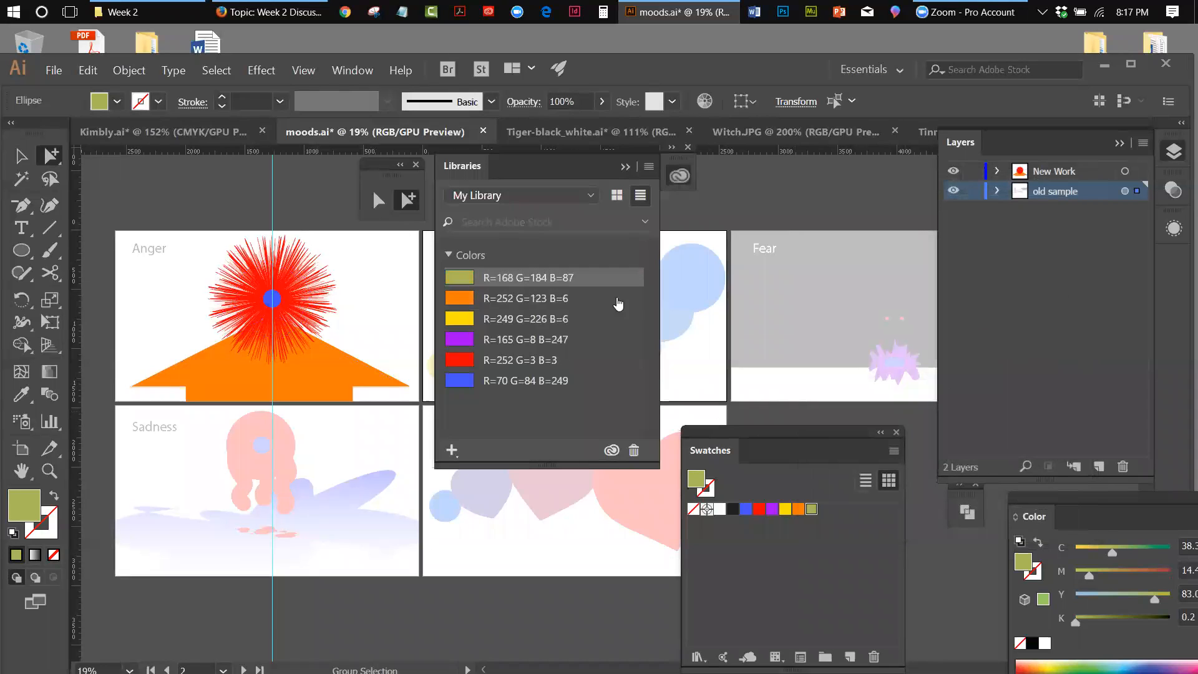
drag(799, 430, 1036, 431)
click(664, 225)
click(975, 192)
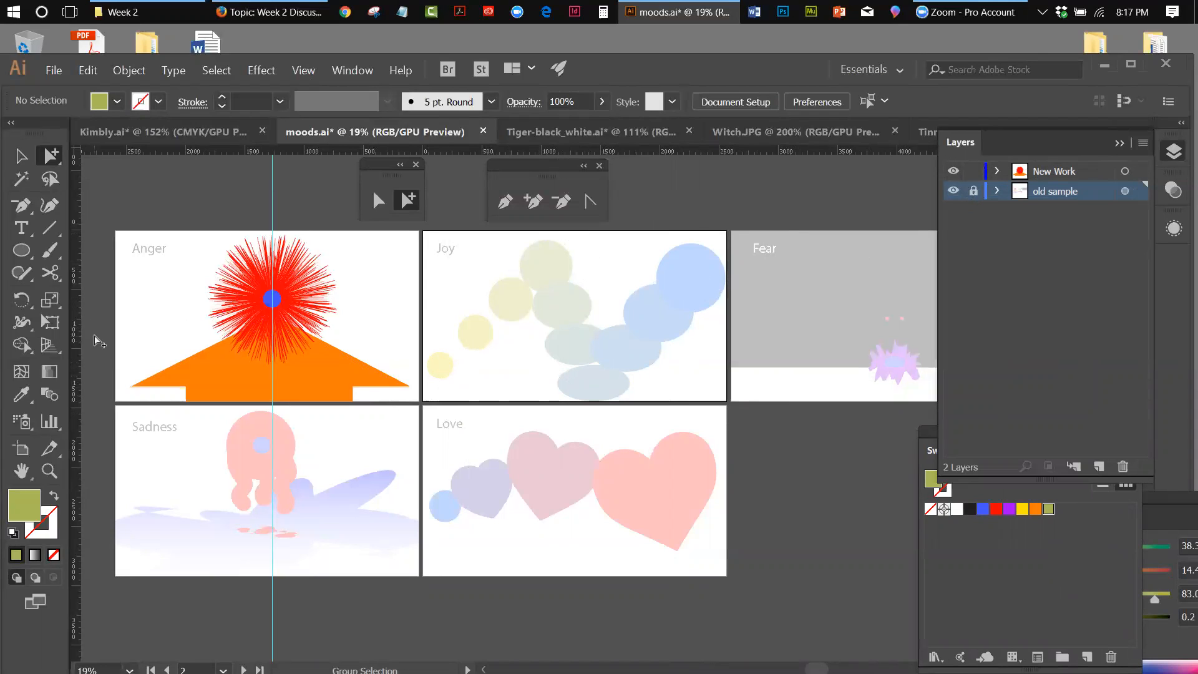
On the New Work layer, draw a circle over Joy's small lower-left sample circle and fill it with the yellow swatch.
click(21, 250)
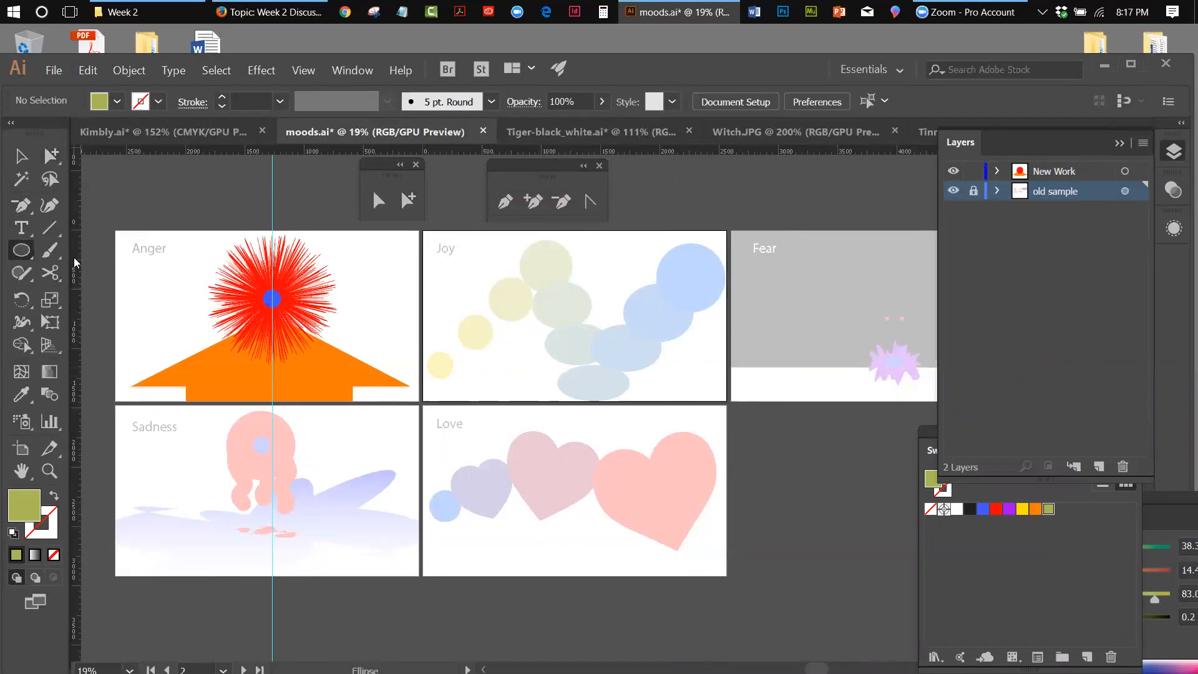
click(1049, 176)
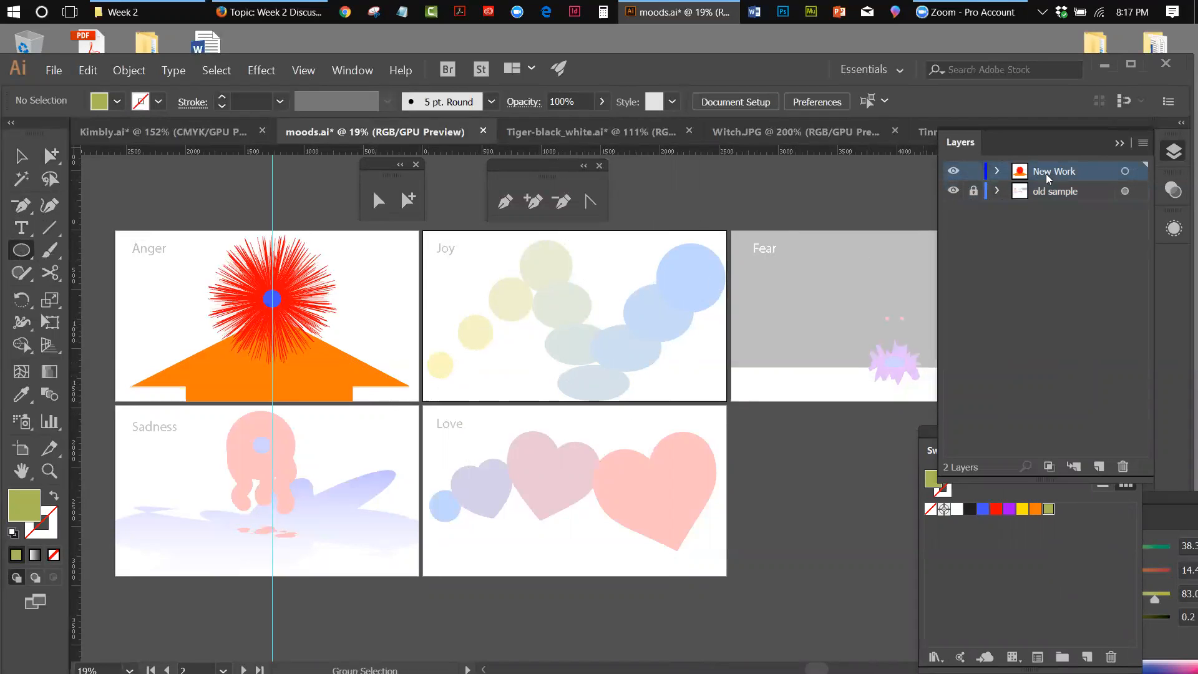
drag(430, 353, 456, 380)
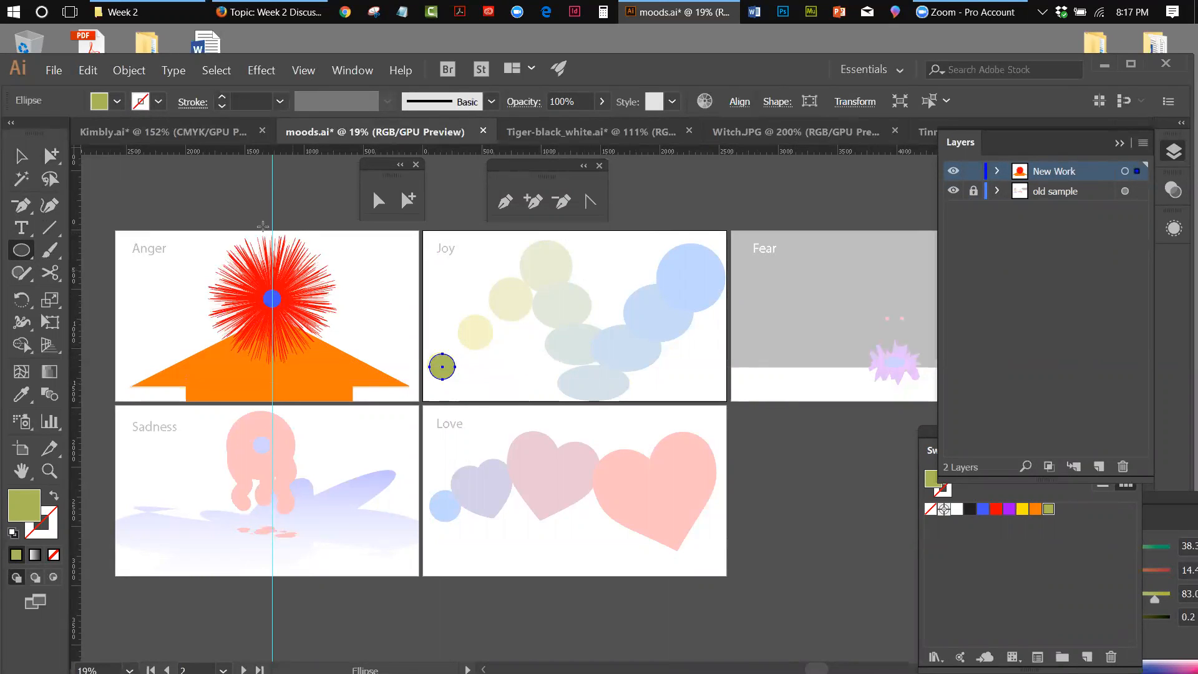
click(21, 156)
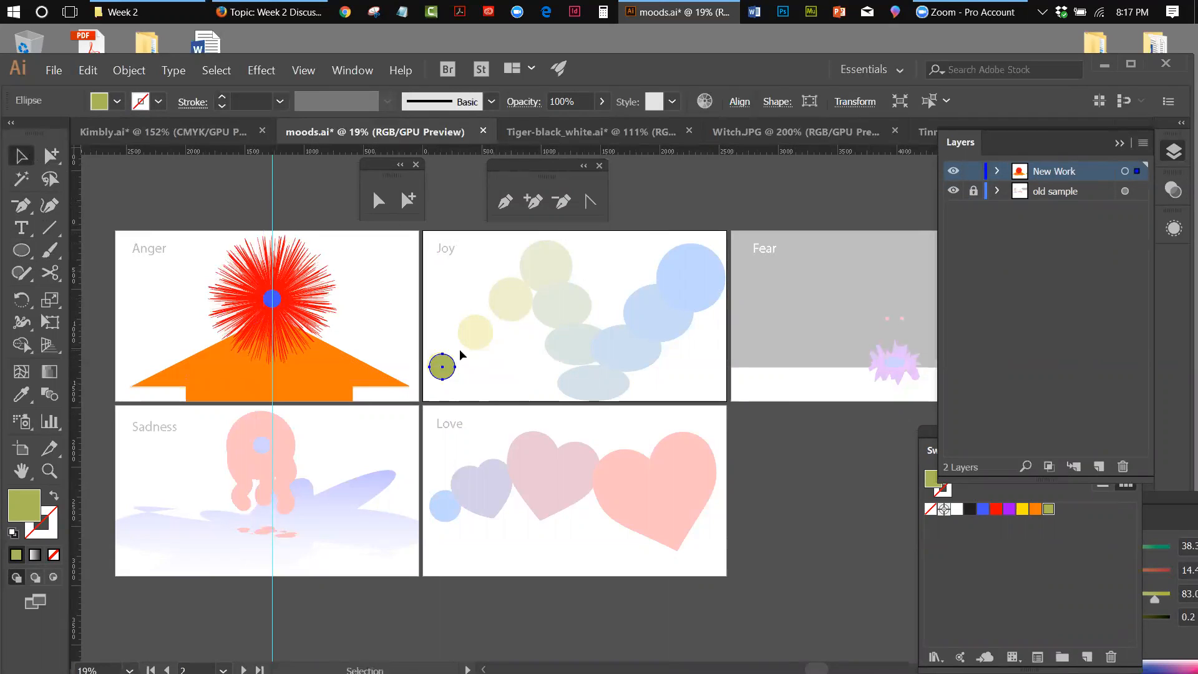
click(1024, 513)
click(1024, 513)
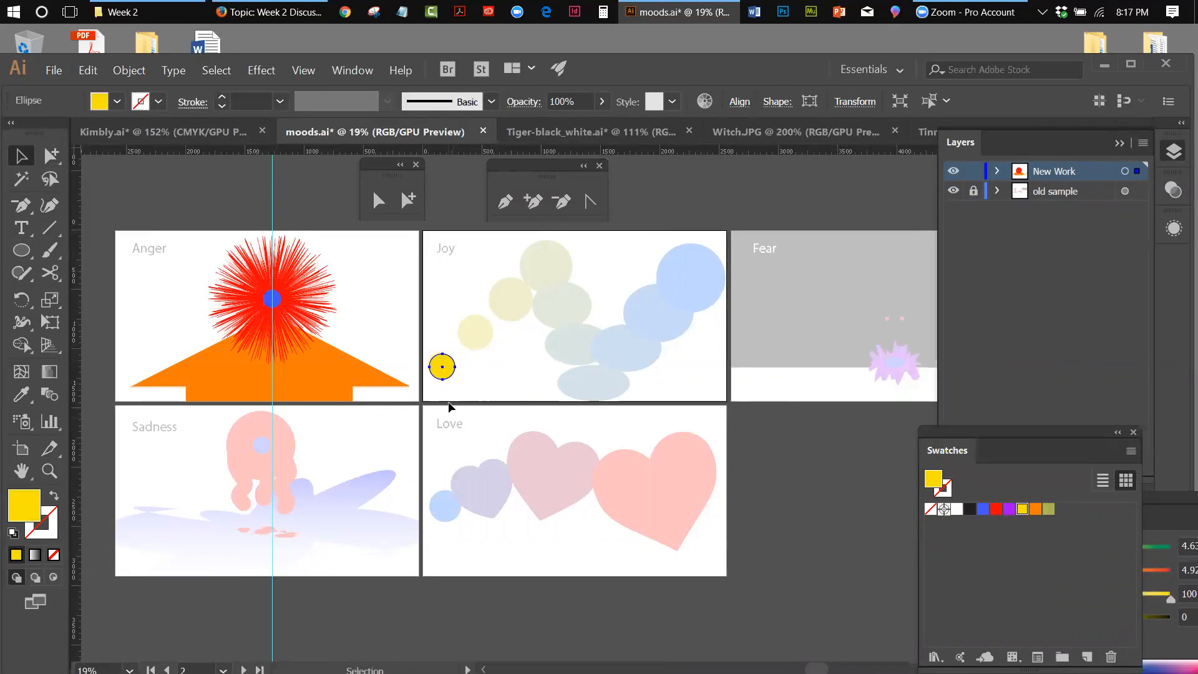
Copy Joy's yellow circle and paste the duplicate in place.
click(88, 70)
click(88, 70)
click(88, 69)
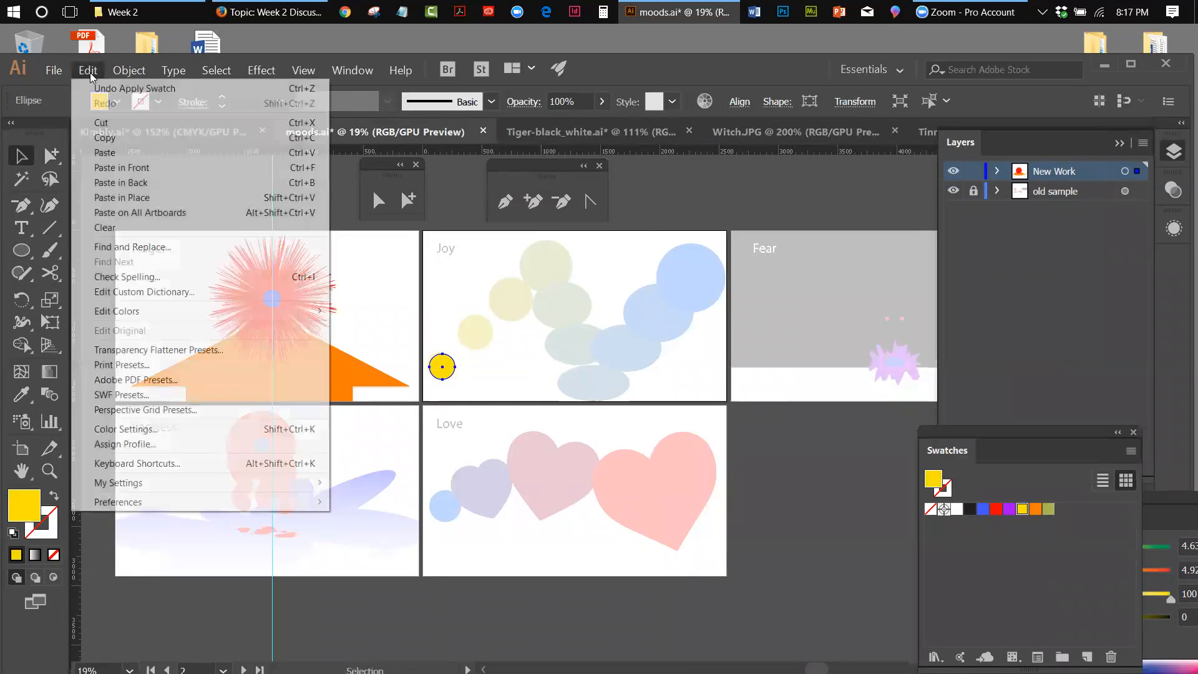
click(122, 197)
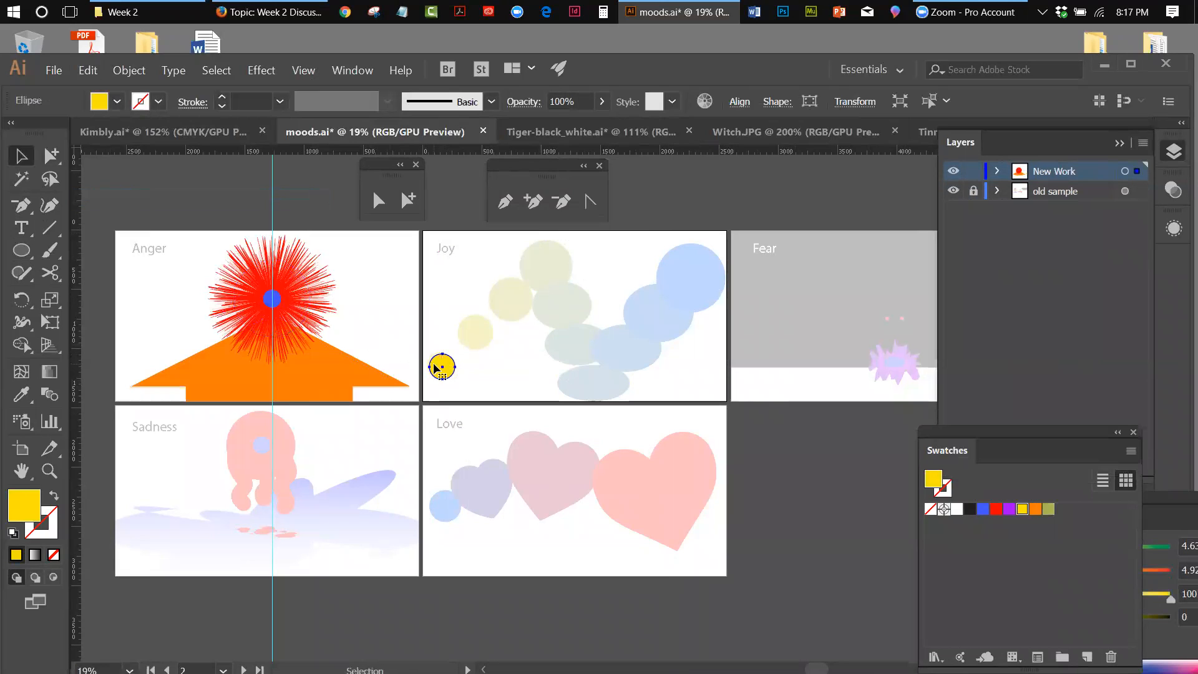
Move the duplicate circle onto Joy's uppermost sample circle, enlarge it to match and fill it with the olive green swatch.
drag(435, 369, 538, 268)
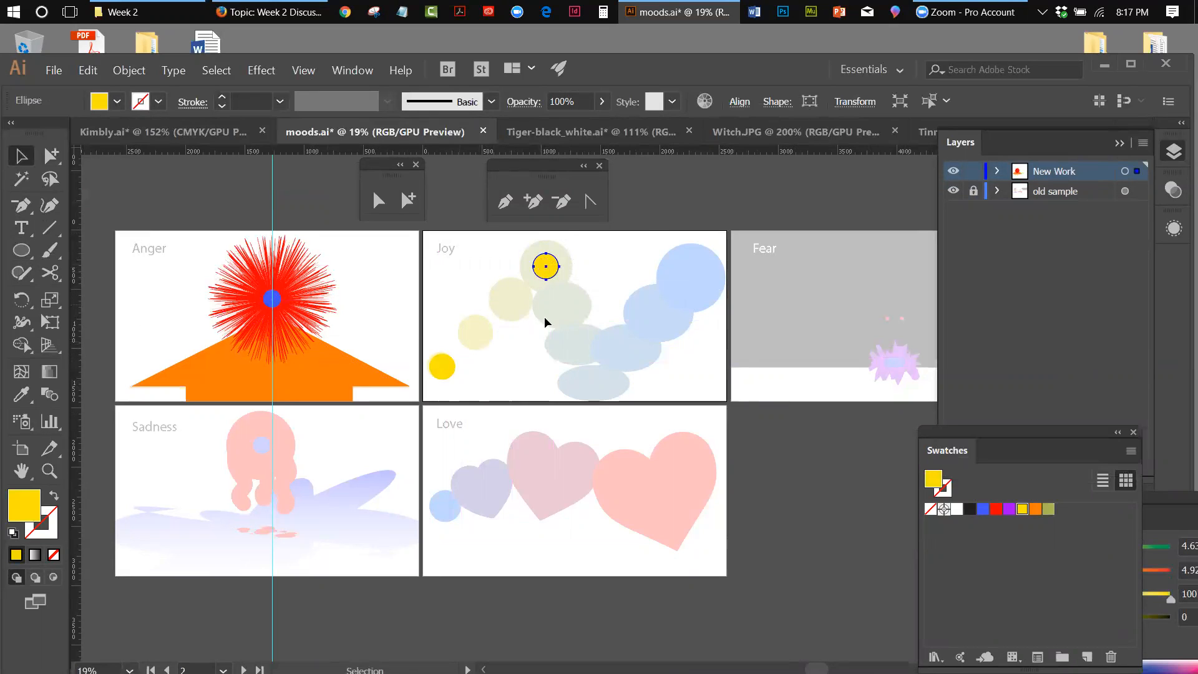
click(50, 322)
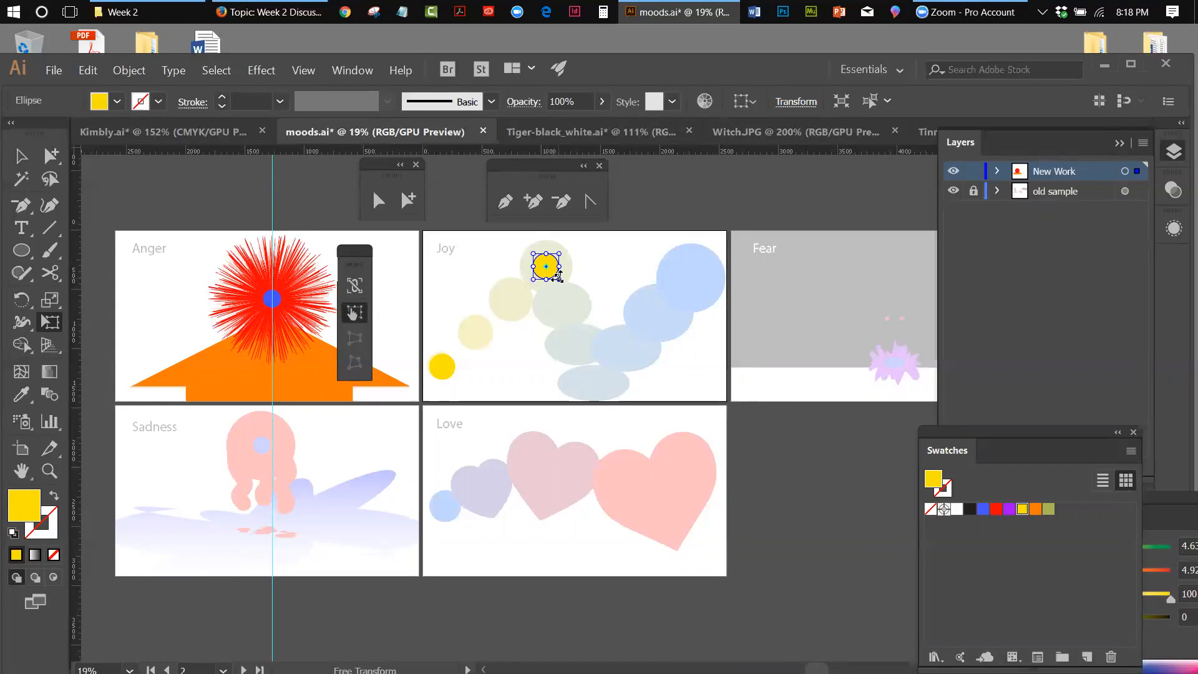
drag(557, 277, 569, 291)
key(v)
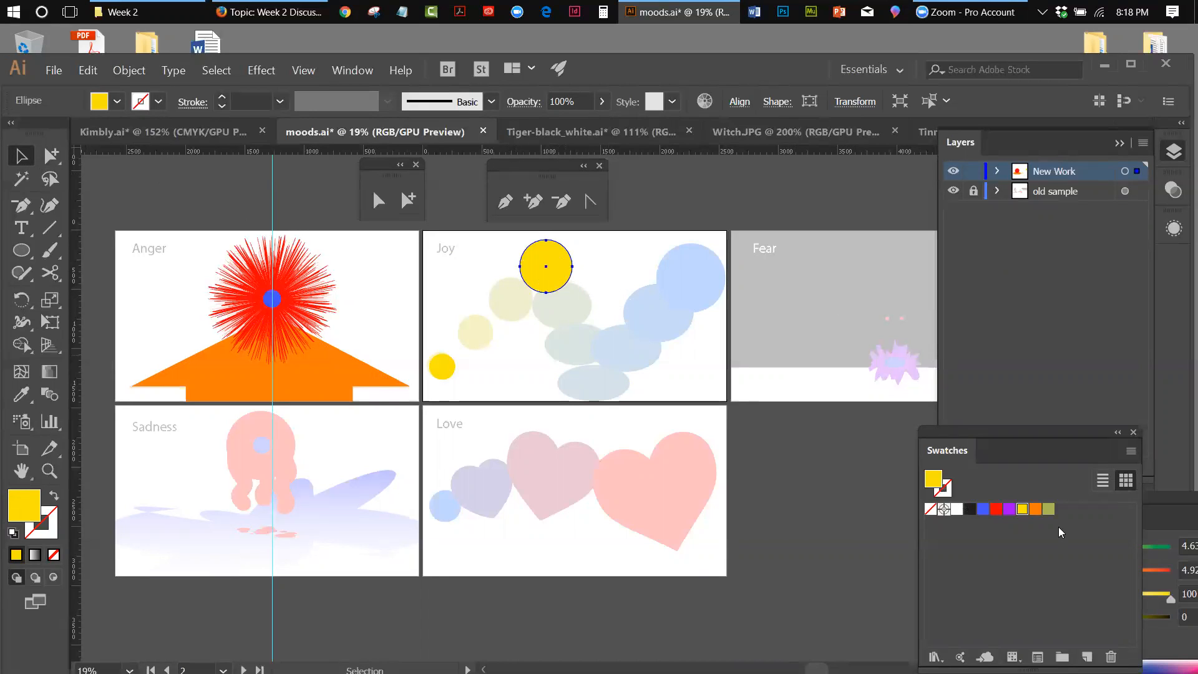
click(1049, 509)
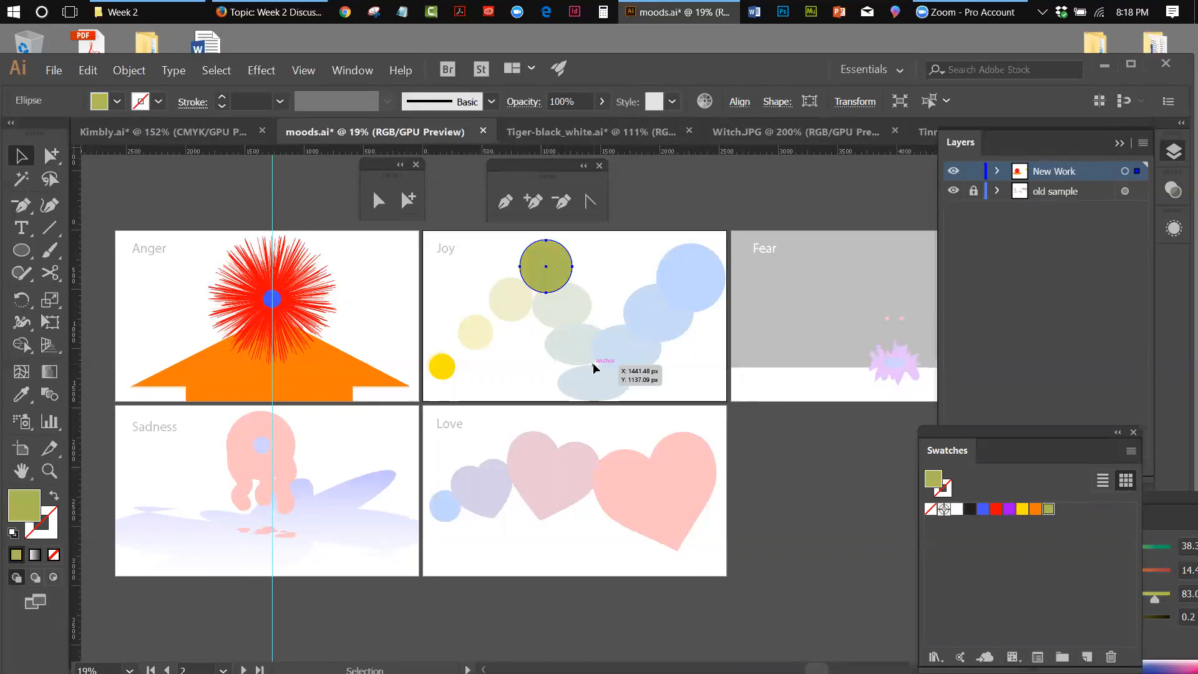
Paste another copy of the yellow circle in place, fit it over Joy's large upper-right sample circle and fill it with the blue swatch.
click(88, 70)
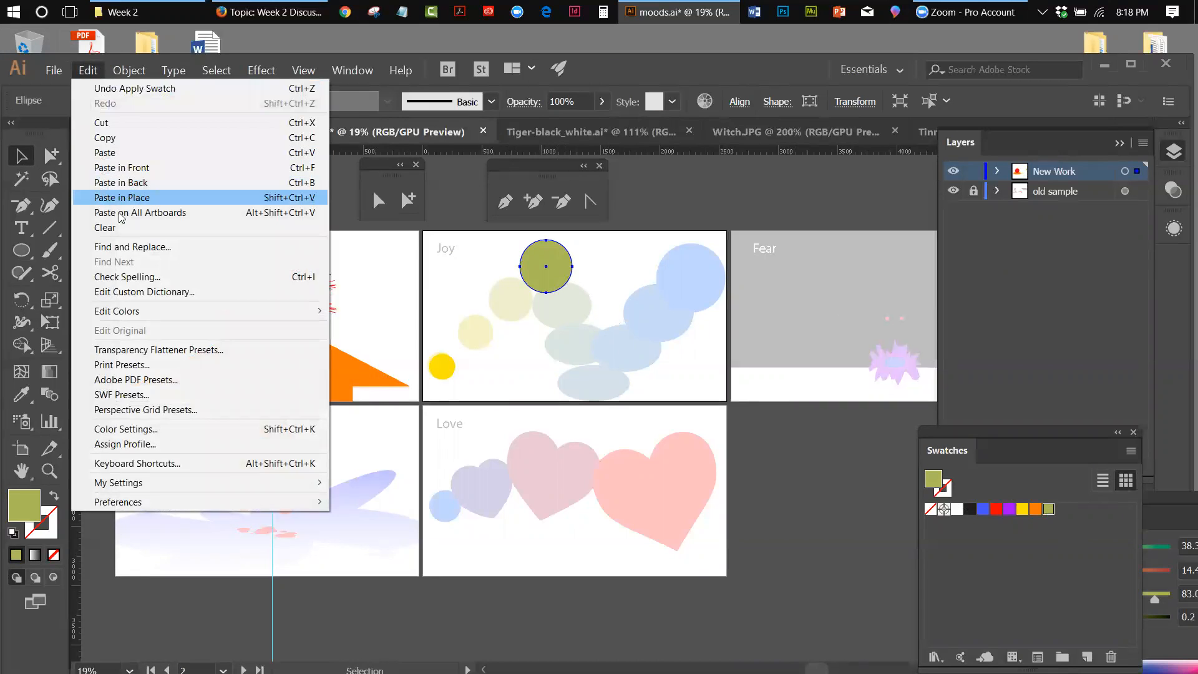
click(455, 367)
drag(454, 365, 694, 274)
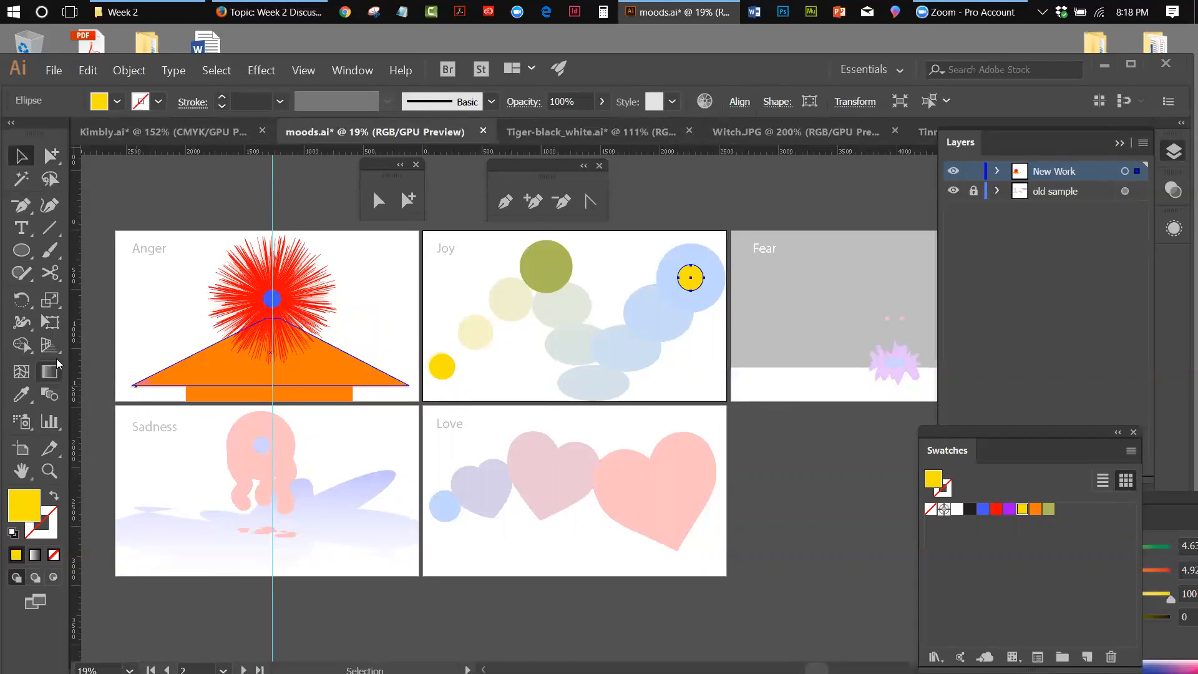
click(57, 330)
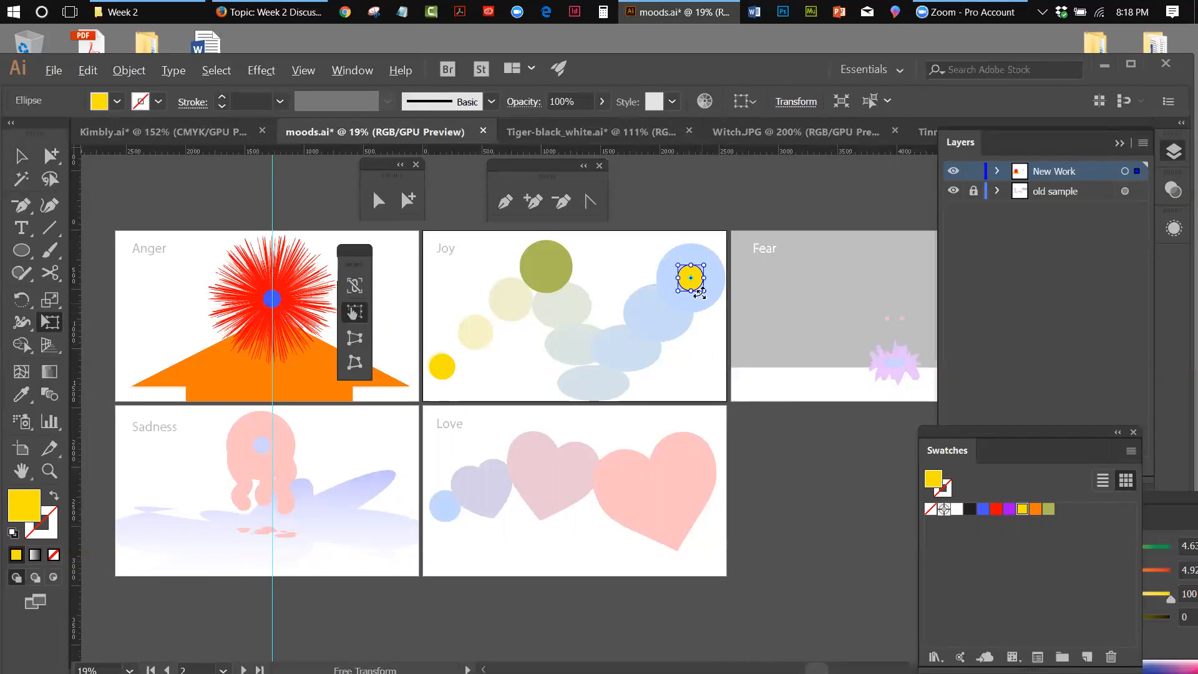
drag(701, 288, 726, 312)
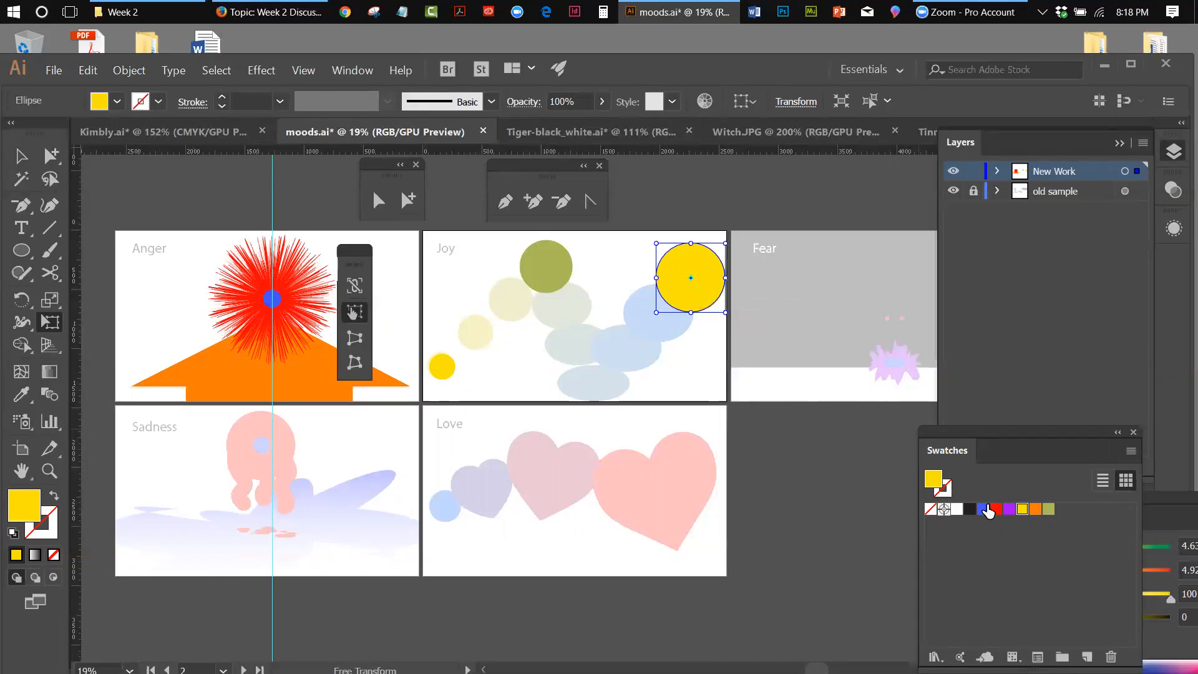
click(984, 509)
click(21, 156)
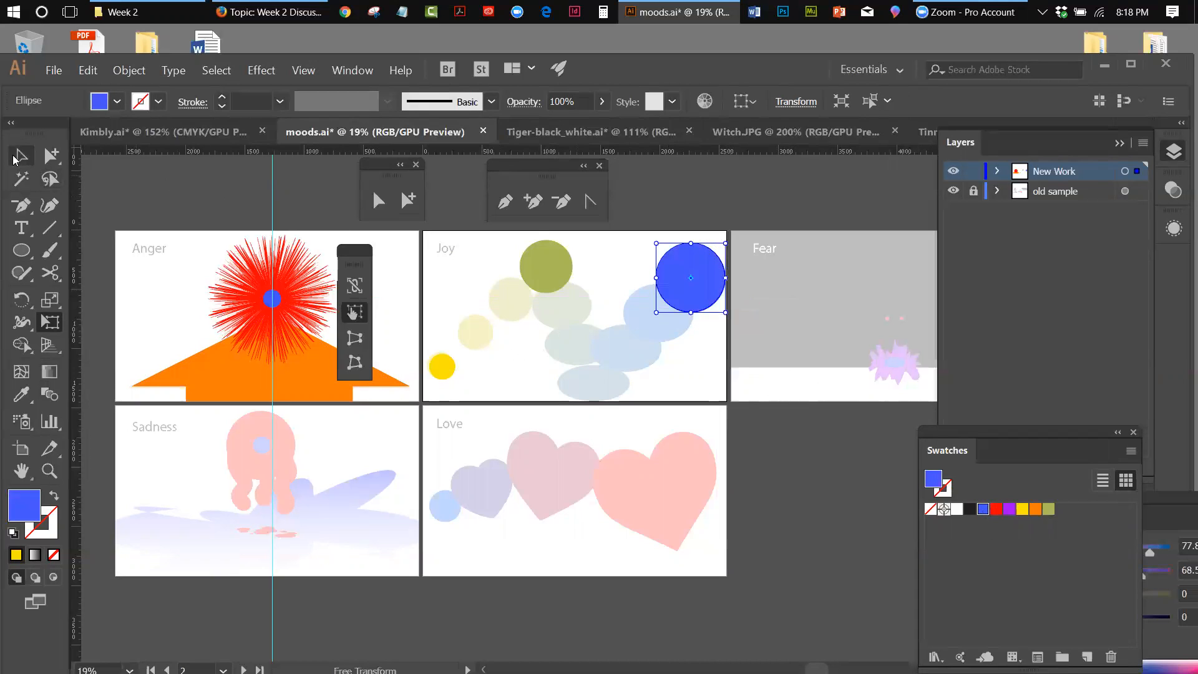
click(154, 181)
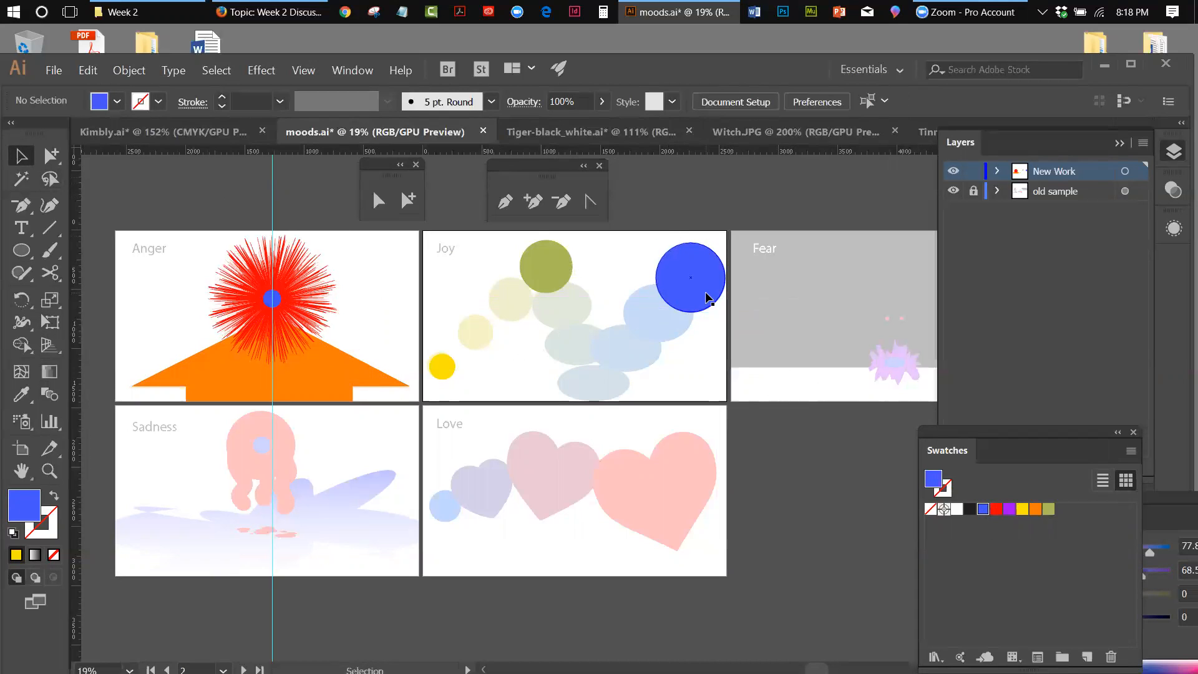
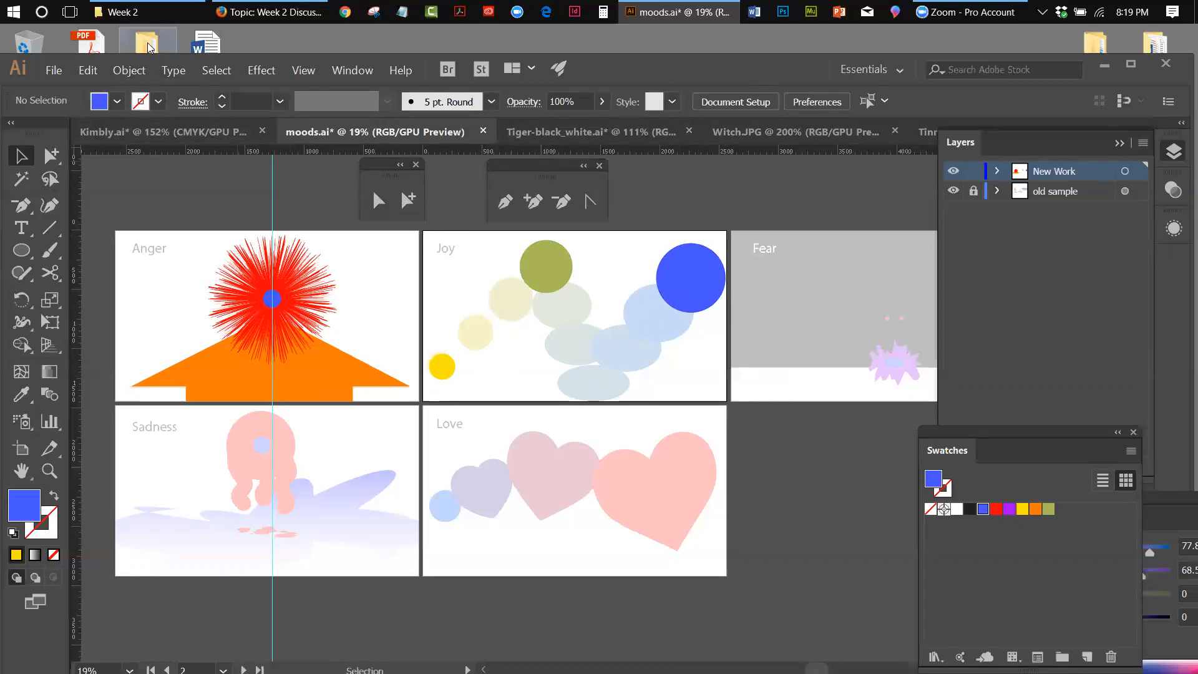
Set the blend options' spacing to Specified Steps.
click(129, 70)
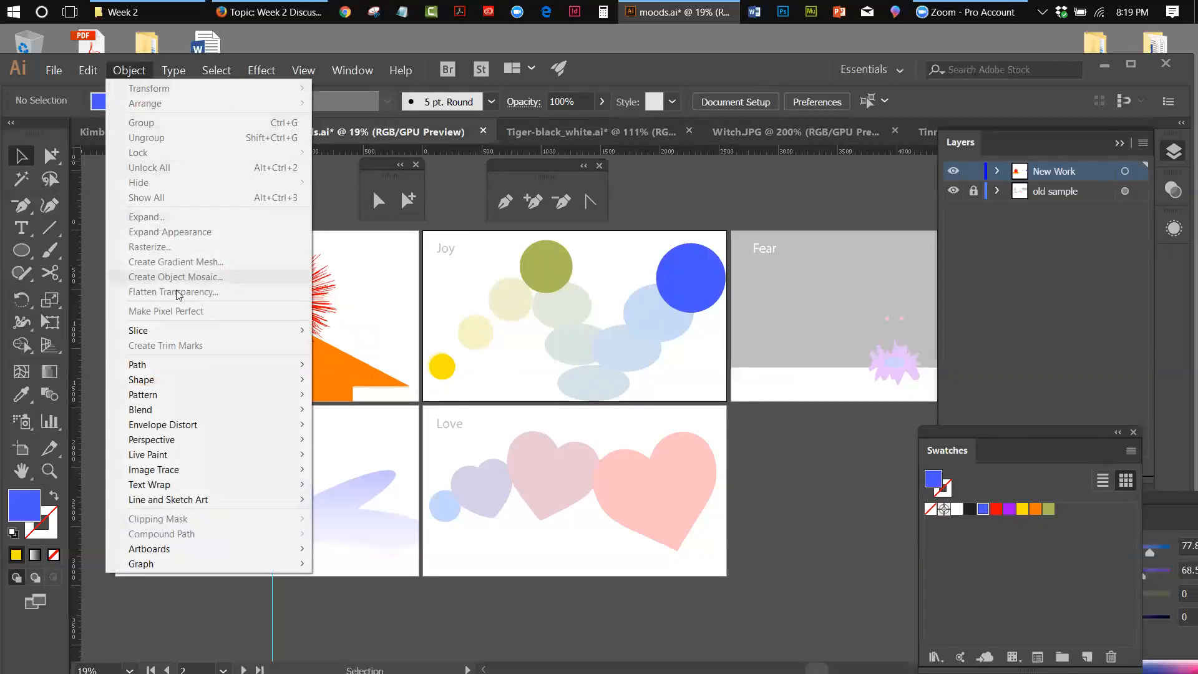
mouse_move(177, 414)
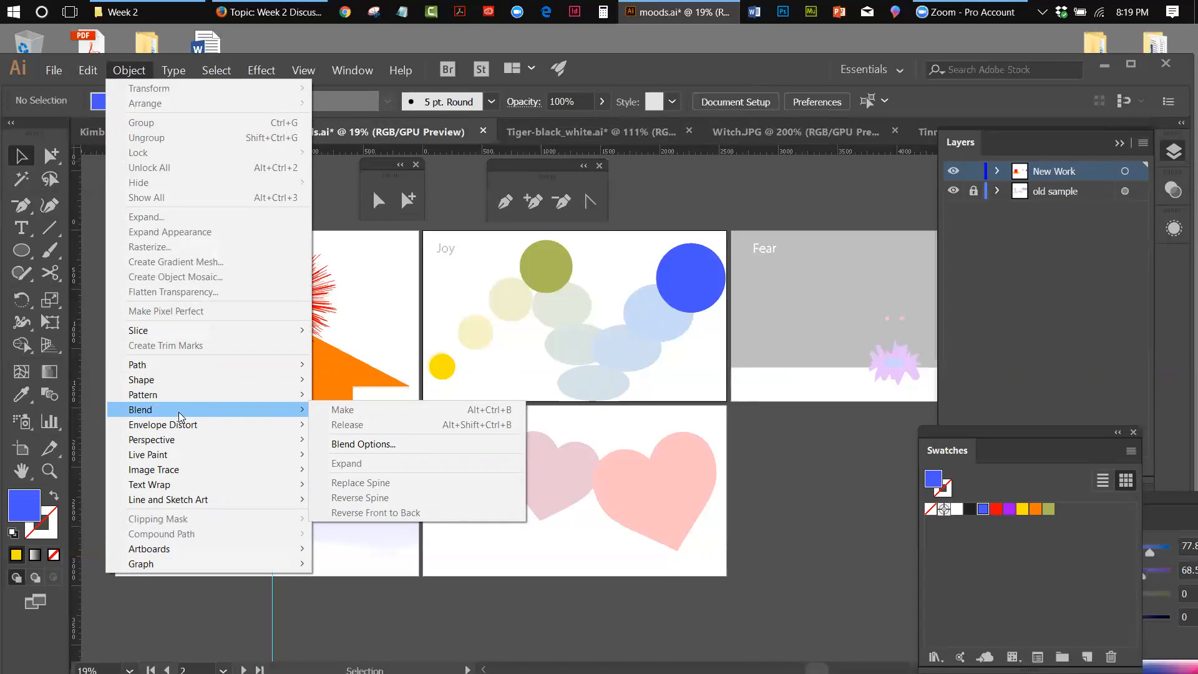
click(369, 445)
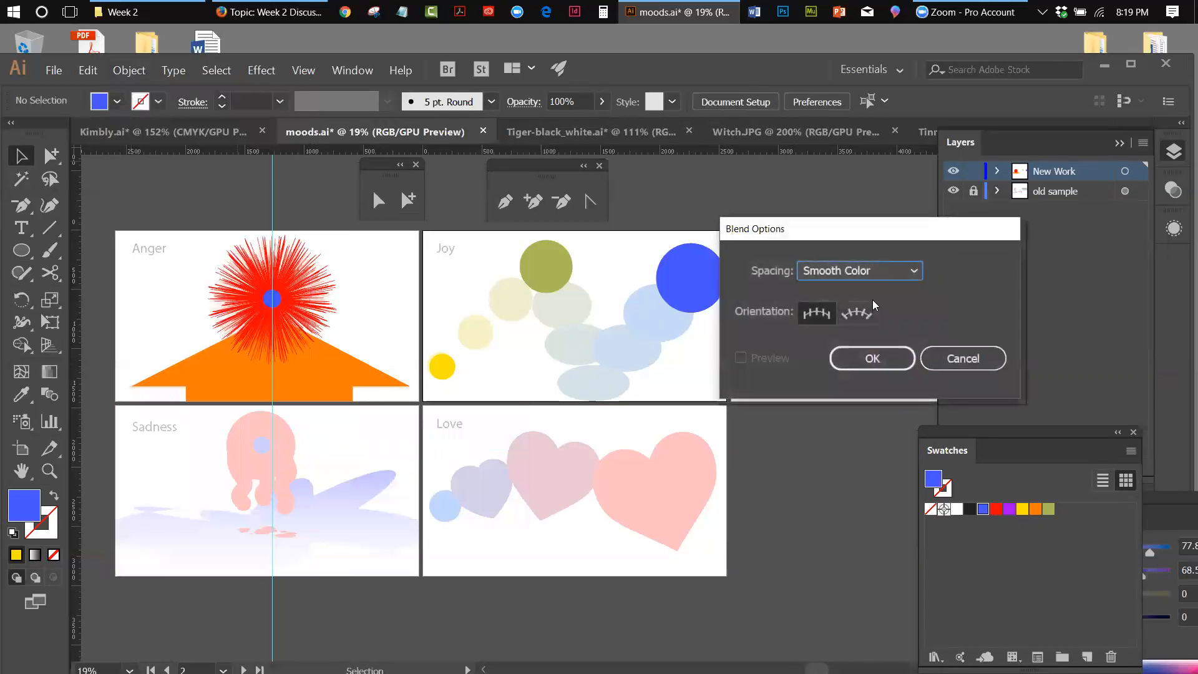
click(884, 271)
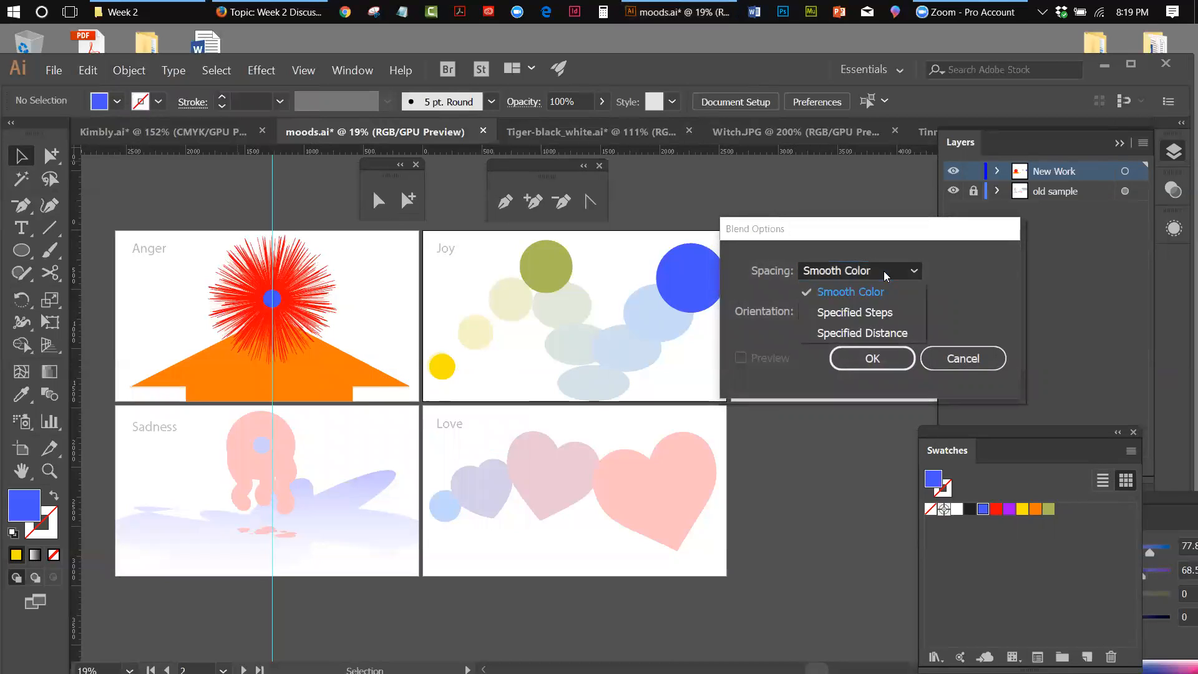
click(877, 309)
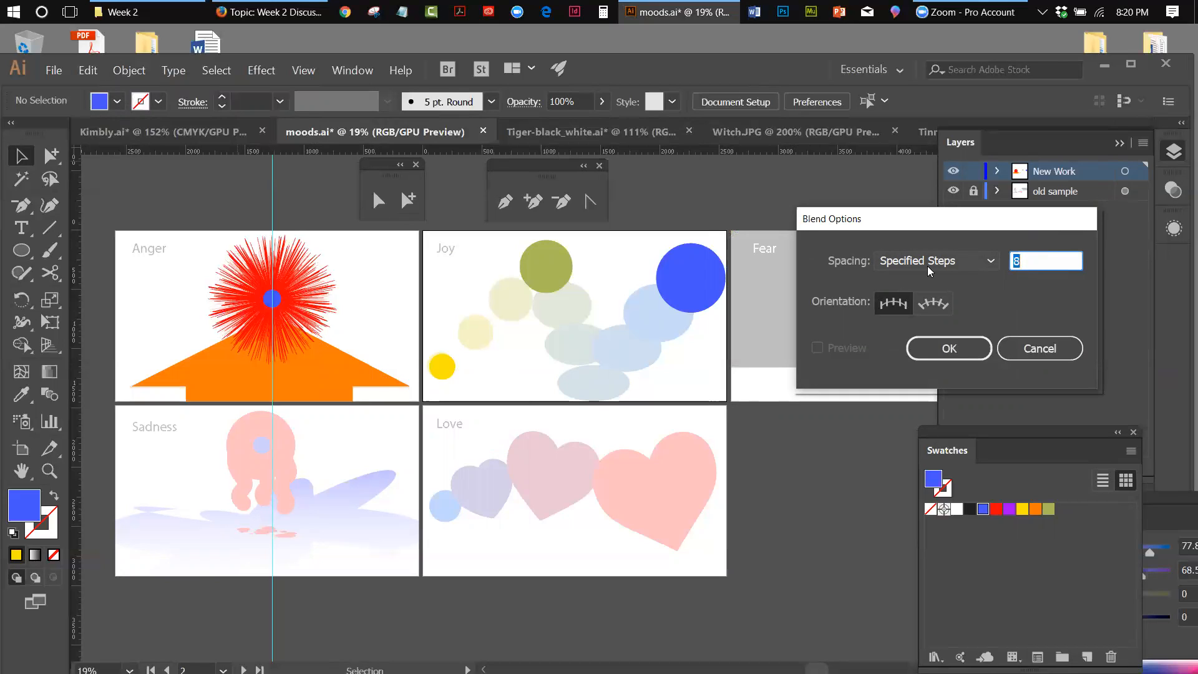
click(968, 348)
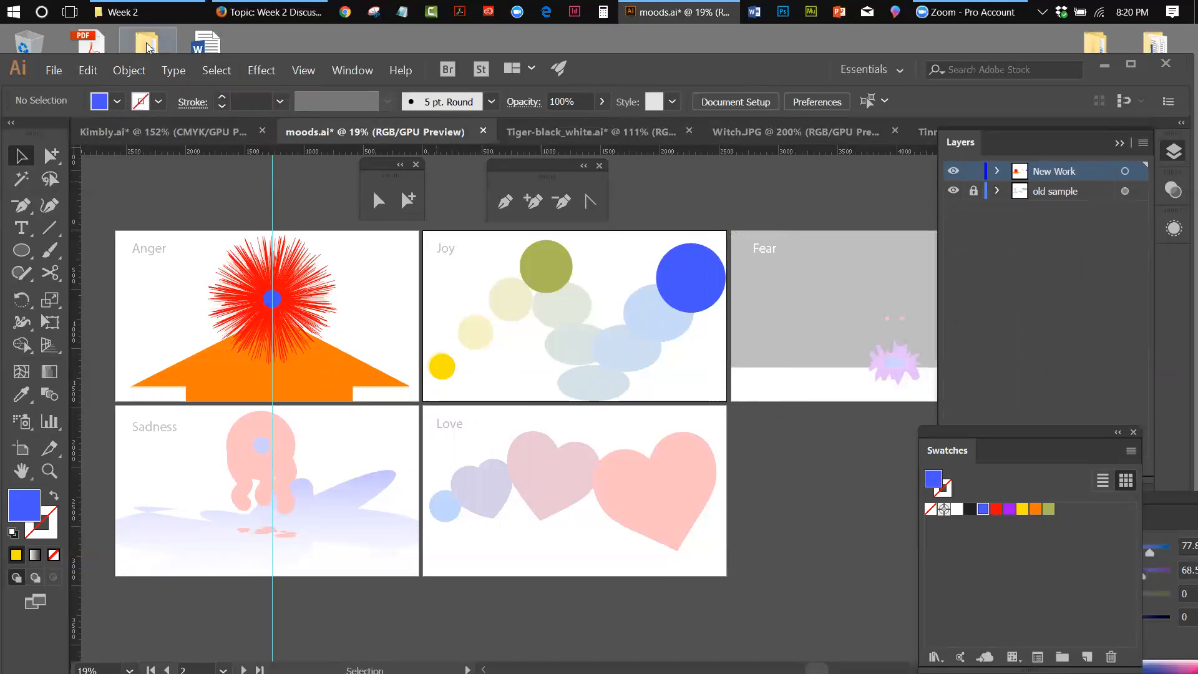
Select Joy's yellow, green and blue circles together for blending.
drag(422, 225, 689, 363)
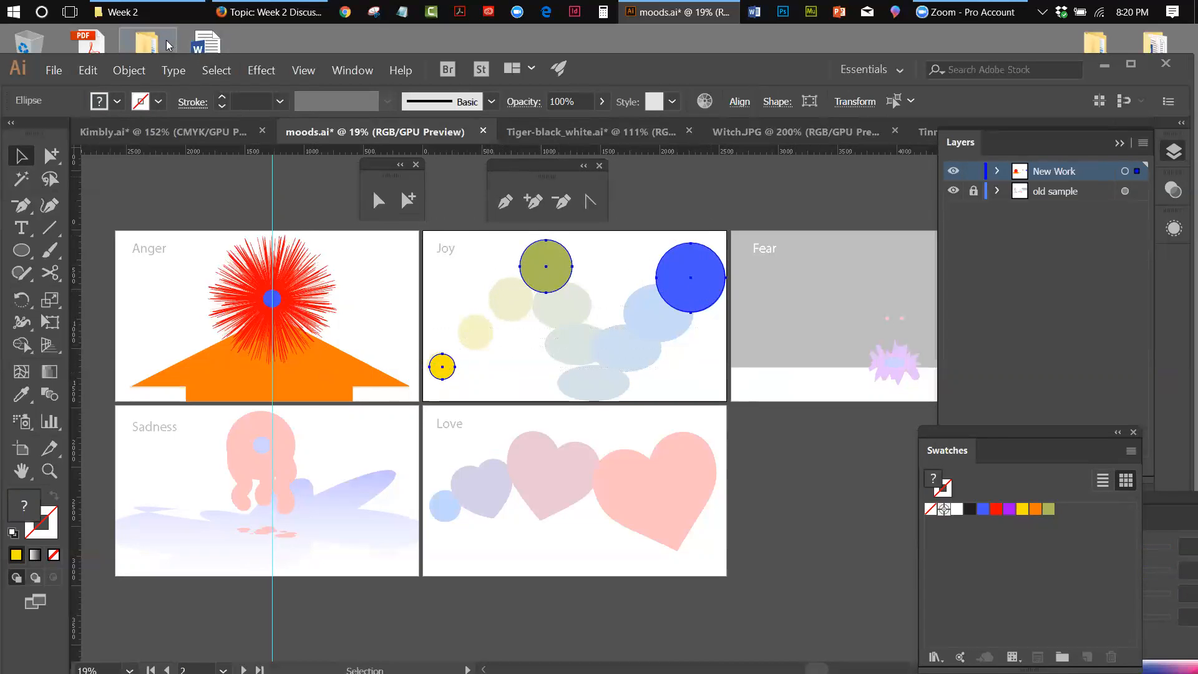
Try a blend of the yellow, olive and blue circles on the Joy artboard, and undo it.
click(129, 71)
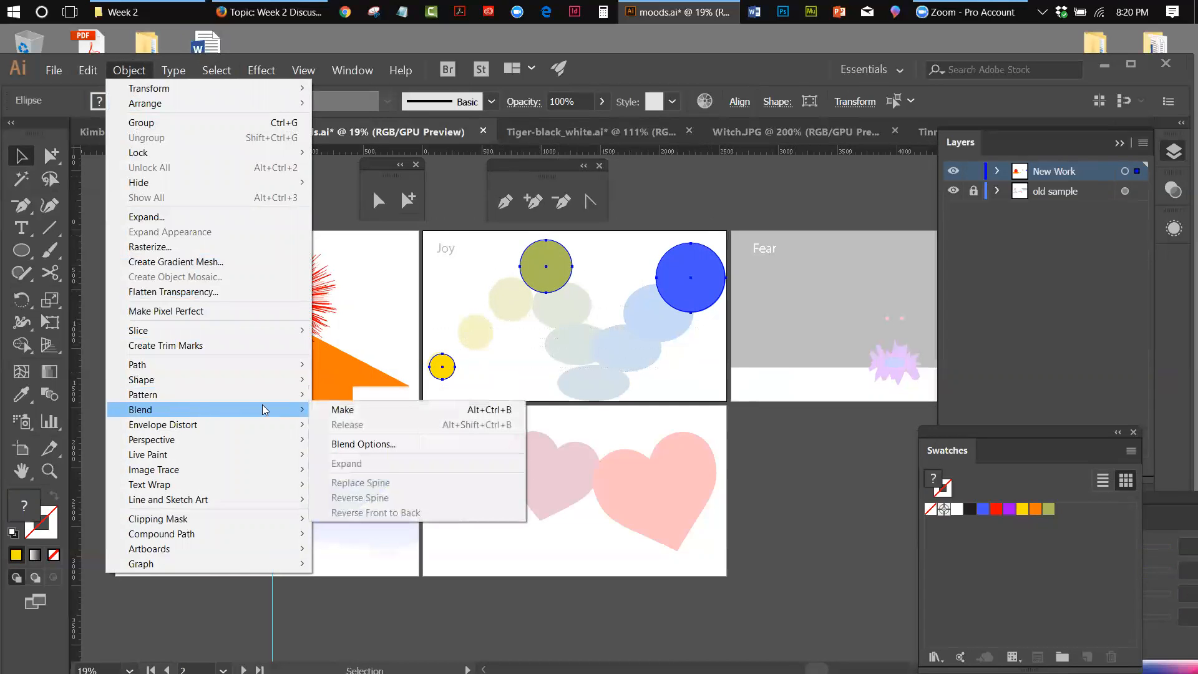
click(342, 407)
click(585, 241)
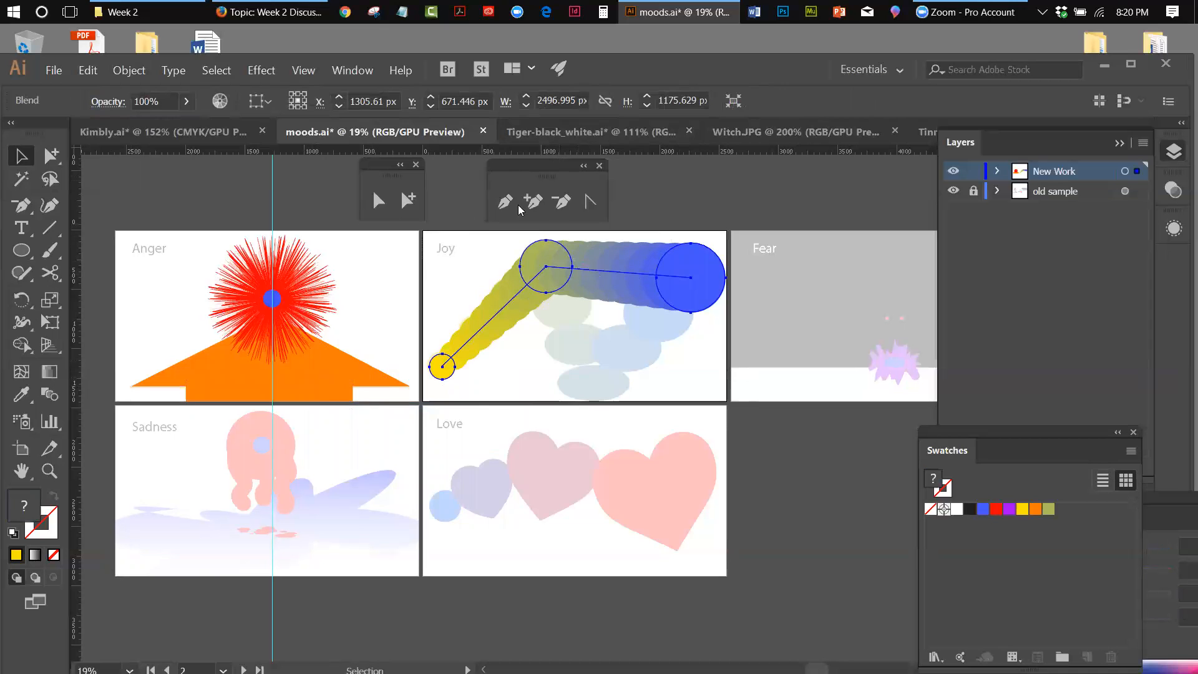
click(88, 70)
click(103, 87)
click(665, 230)
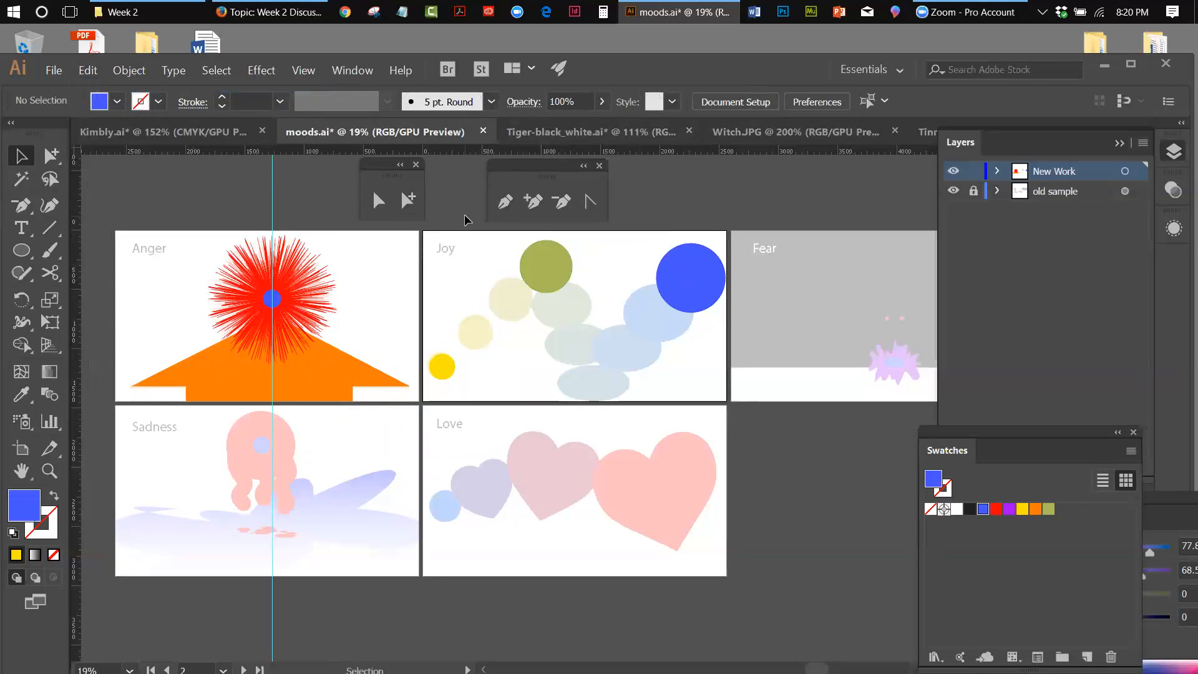
Unlock the old sample layer and select only the lowest ellipse of the Joy sample with Group Selection.
click(529, 252)
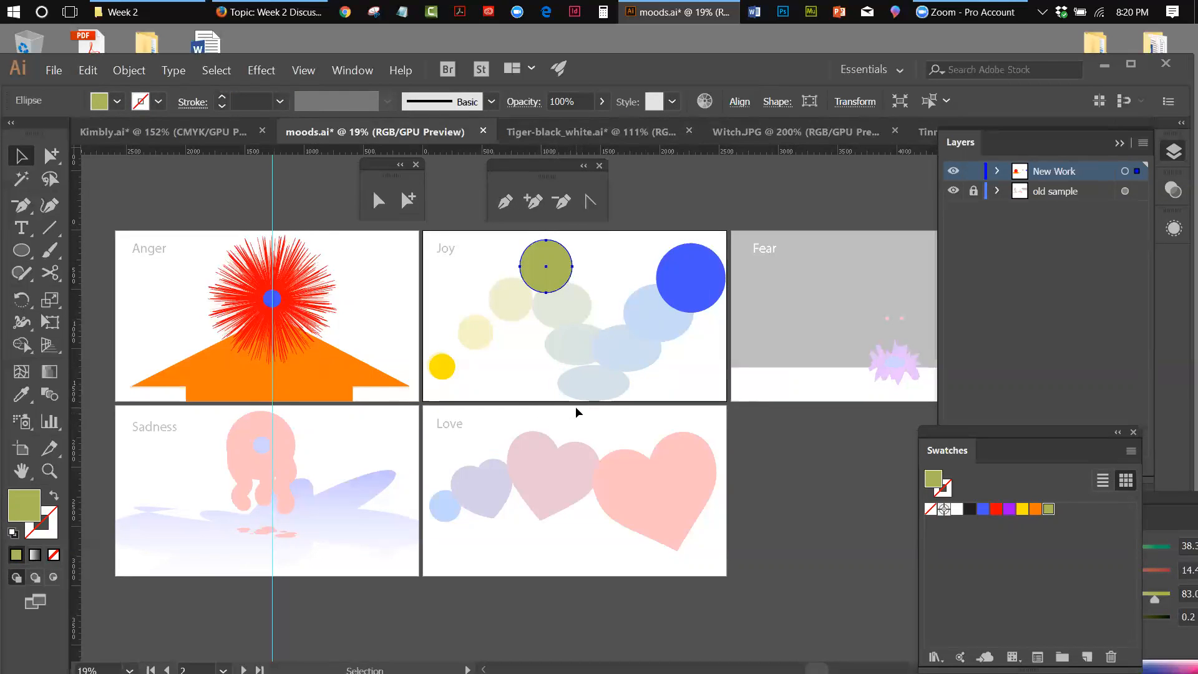
shift+click(720, 290)
click(974, 191)
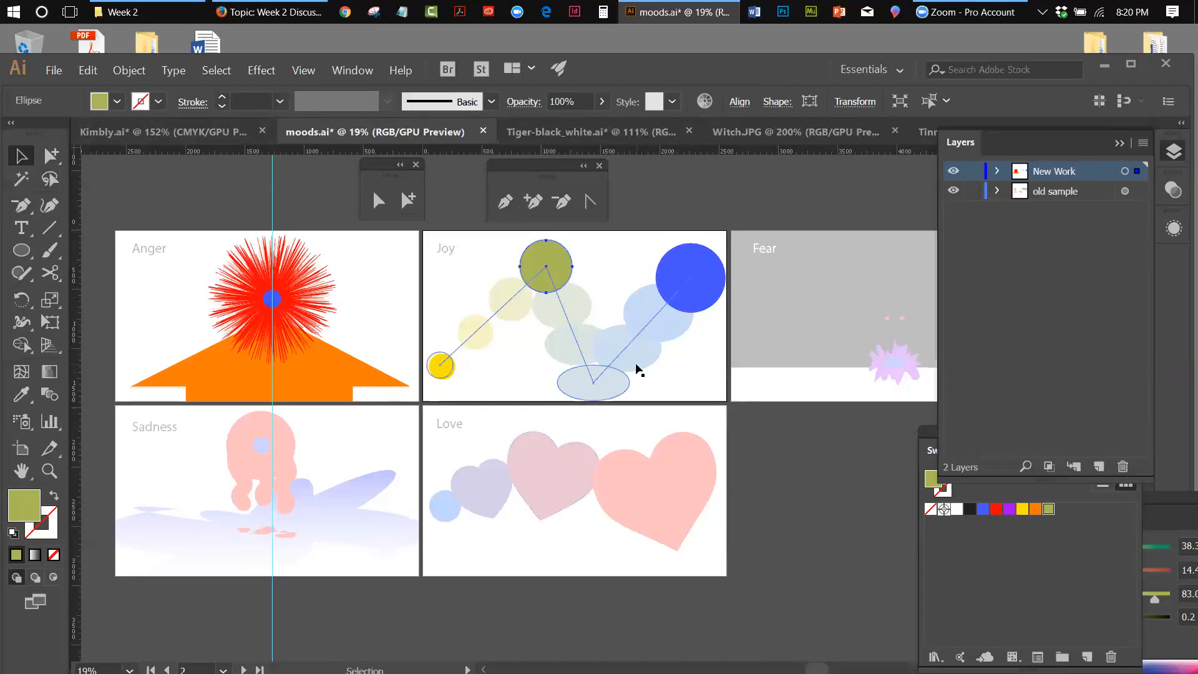
click(592, 385)
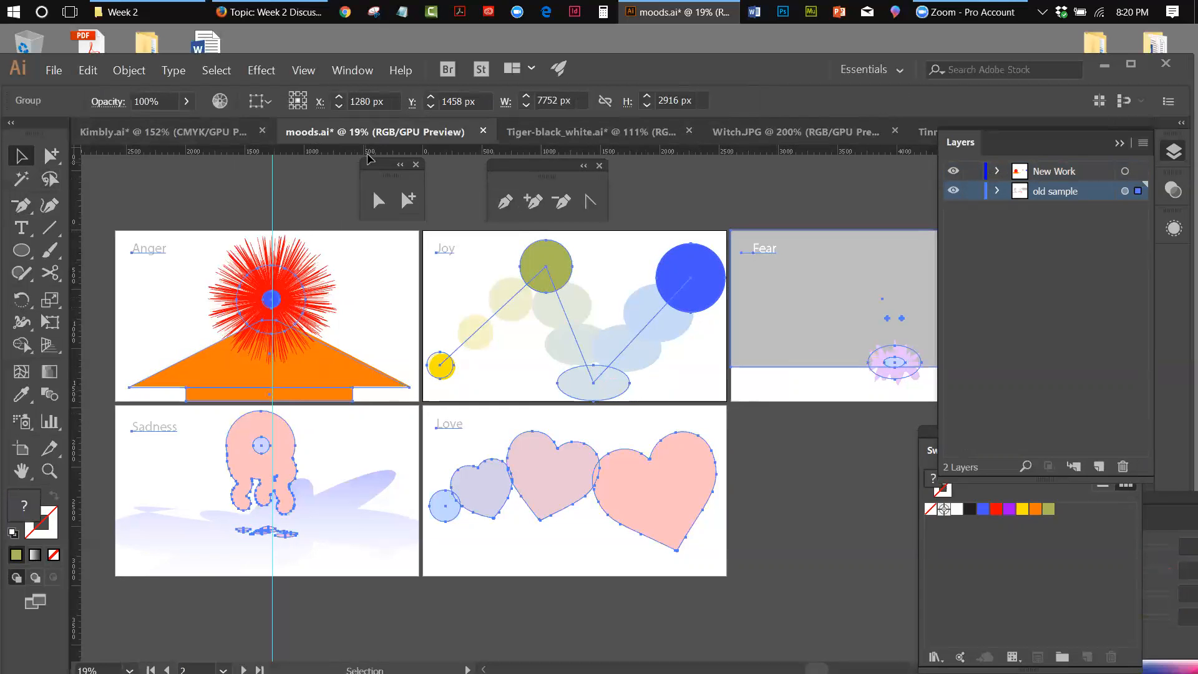
click(408, 200)
click(683, 390)
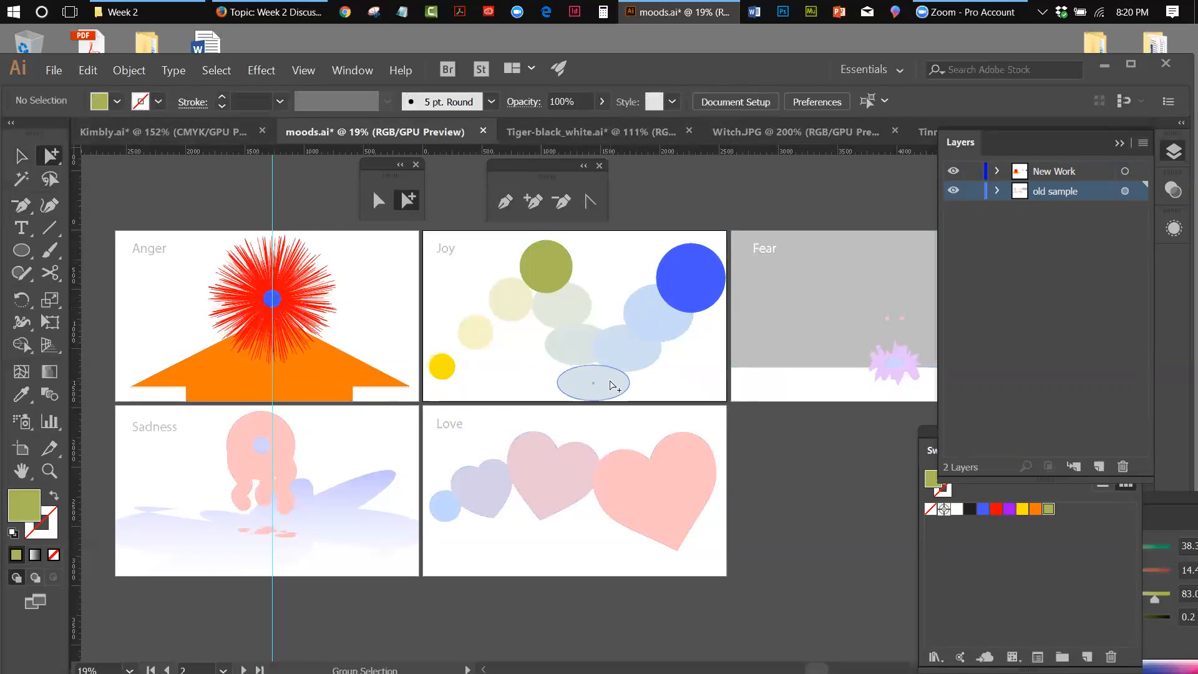
click(577, 393)
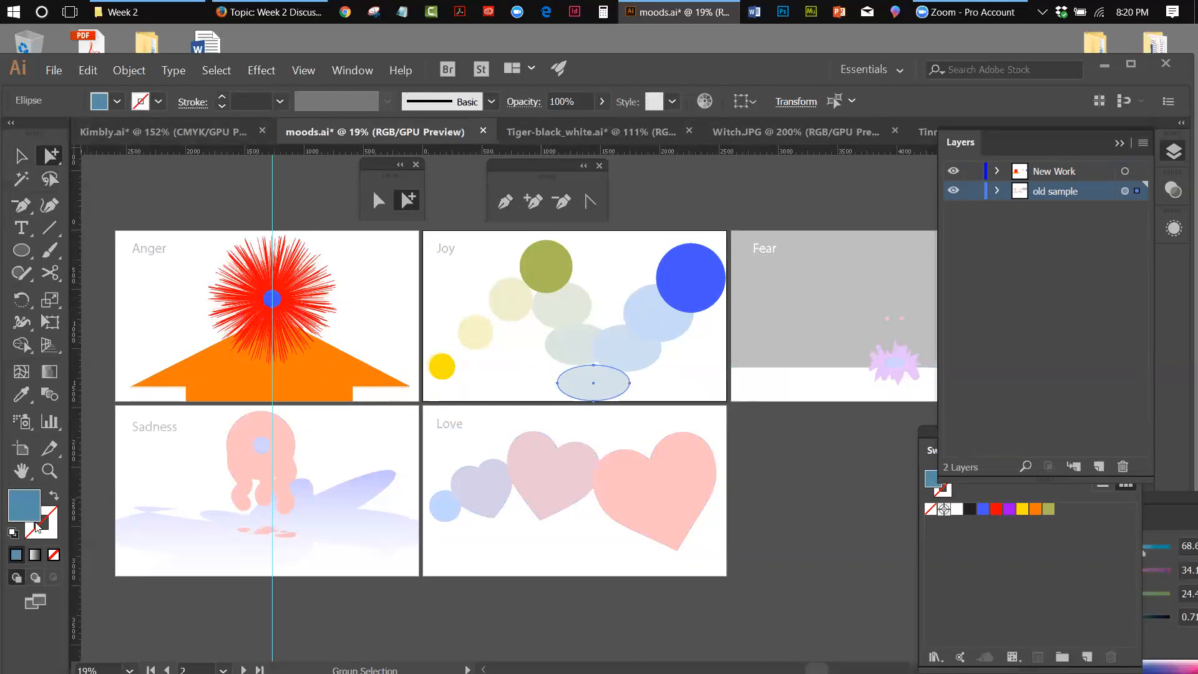
Save the selected ellipse's fill R=87 G=142 B=168 as a new swatch, also adding it to My Library.
click(928, 432)
drag(927, 435, 749, 403)
click(950, 418)
click(1002, 82)
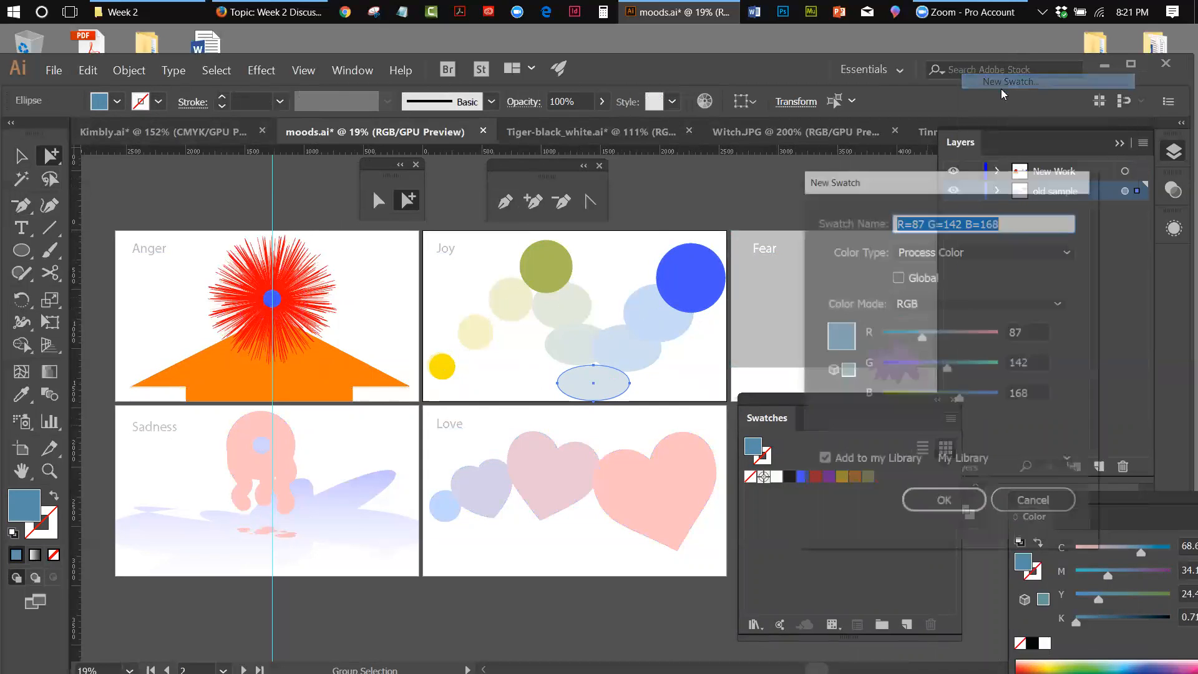
click(972, 503)
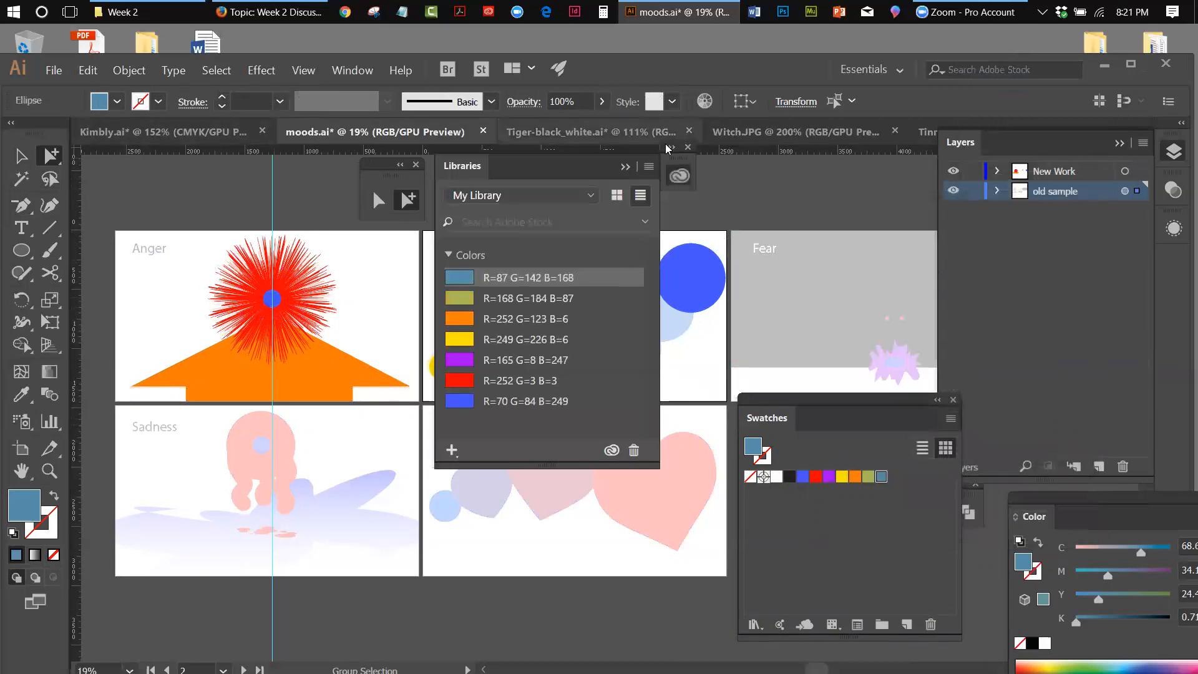
click(686, 148)
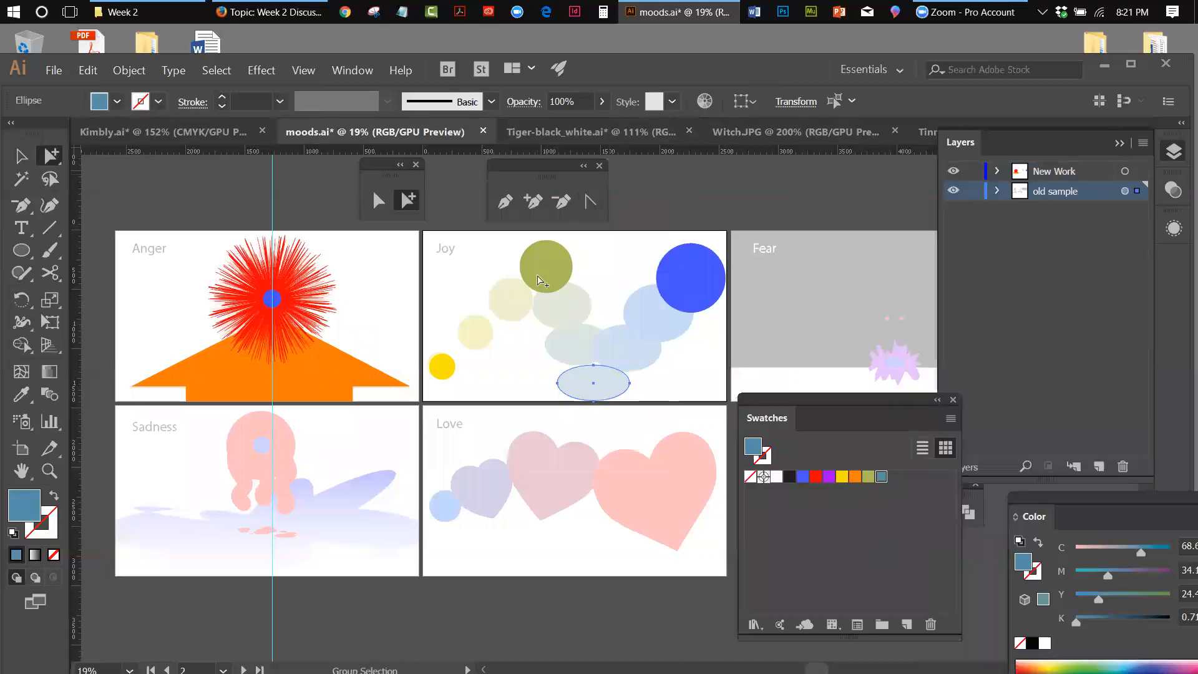
Lock the old sample layer again and make New Work the active layer for drawing with the Ellipse tool.
click(15, 252)
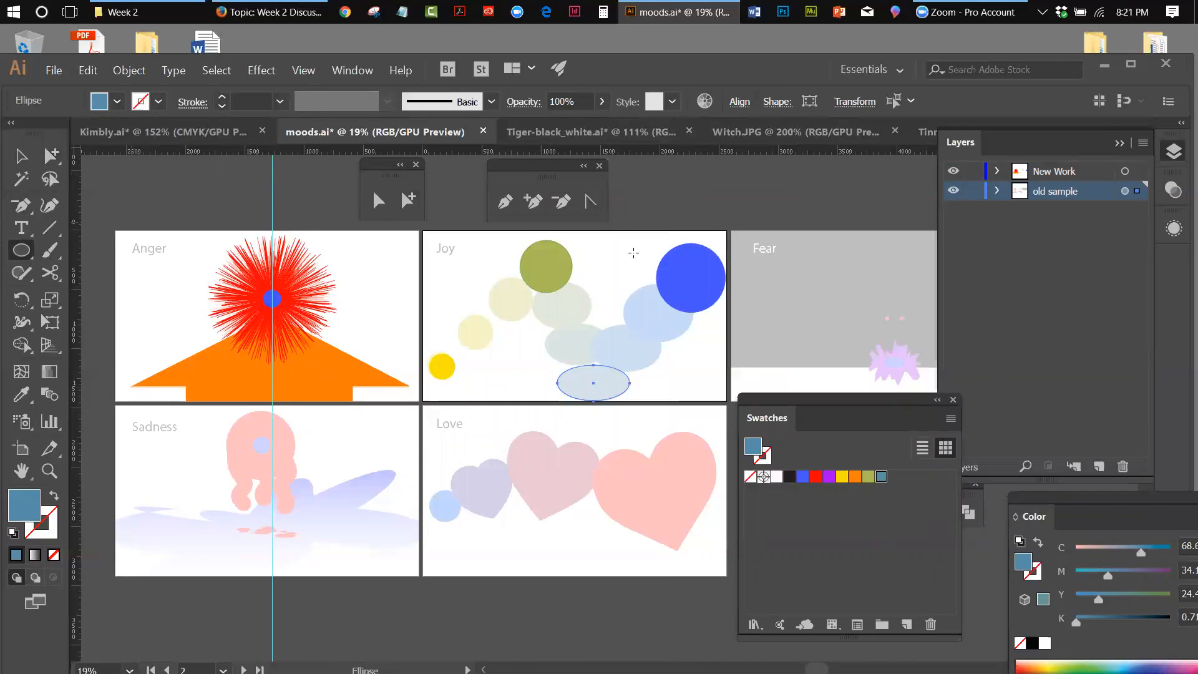
click(973, 191)
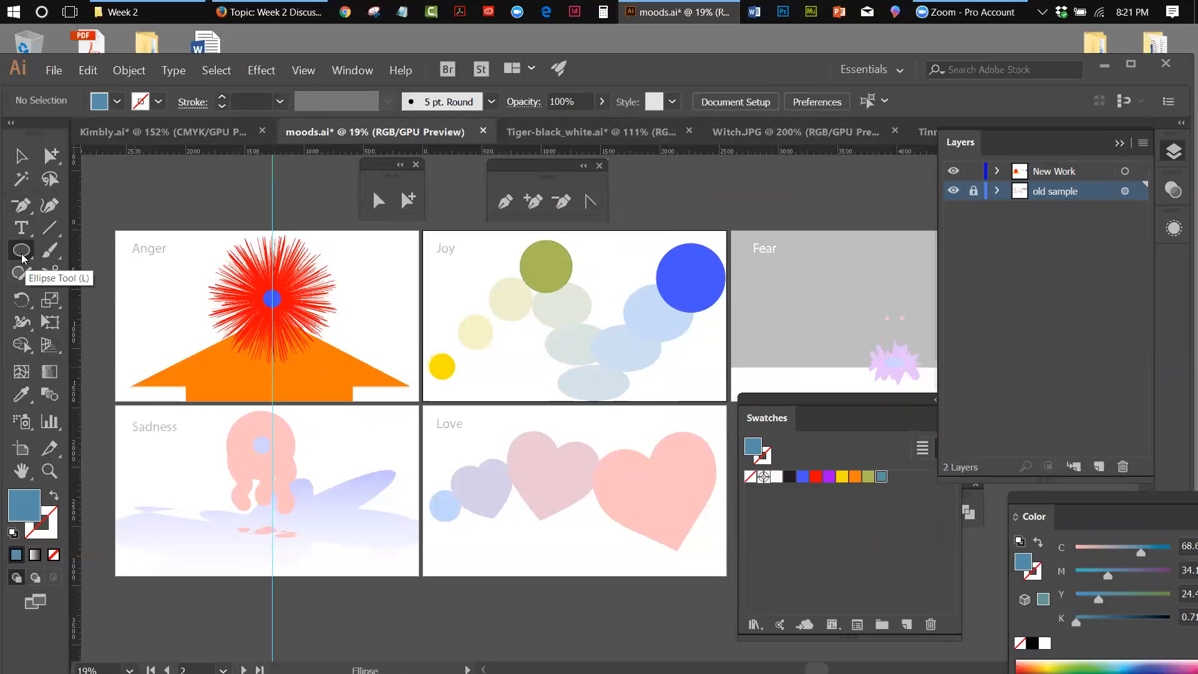
click(1071, 172)
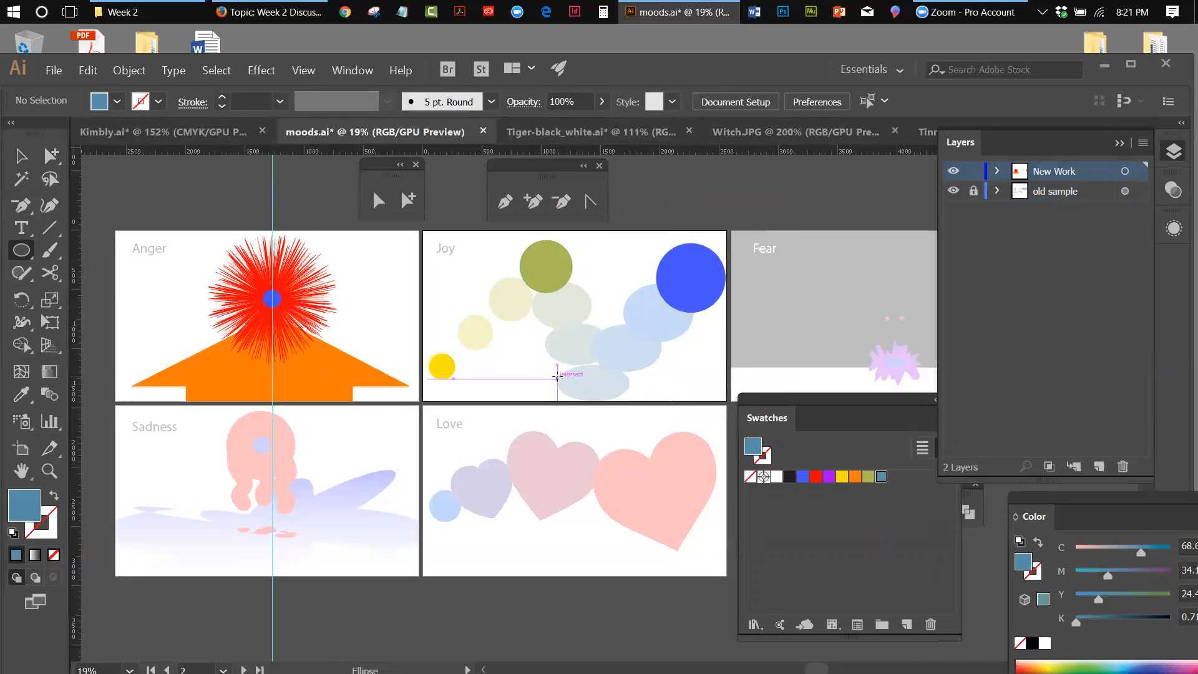
Draw a teal ellipse over the lowest sample ellipse on the Joy artboard.
drag(558, 373, 631, 403)
click(21, 156)
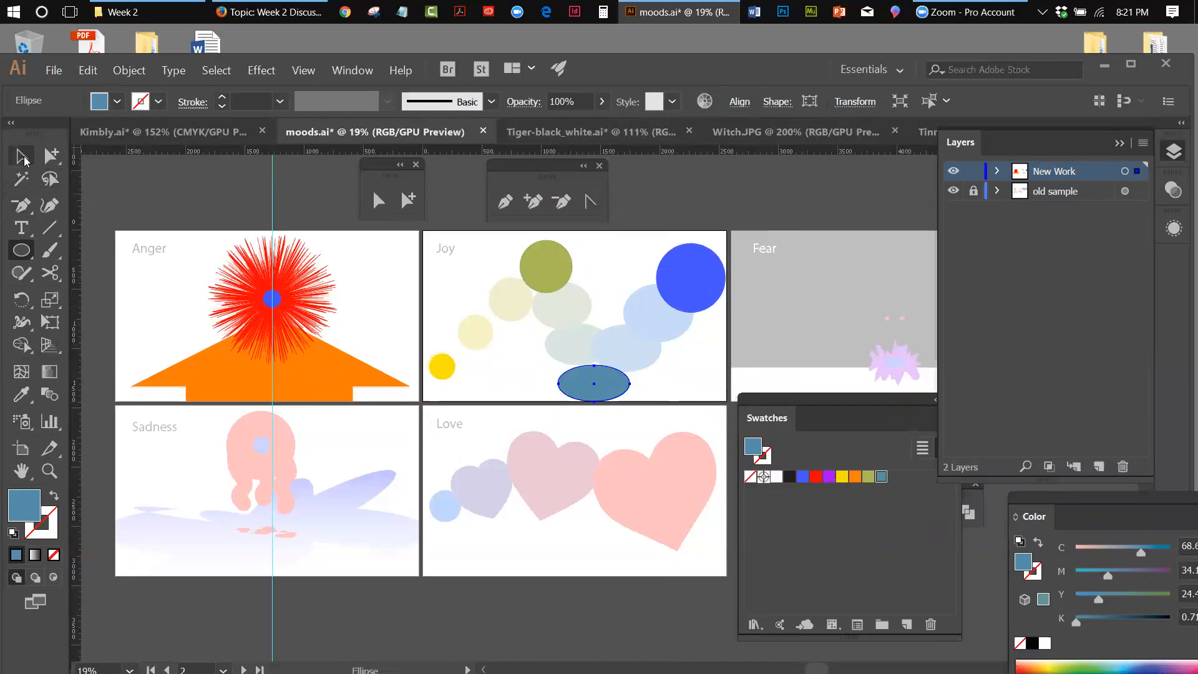
click(448, 190)
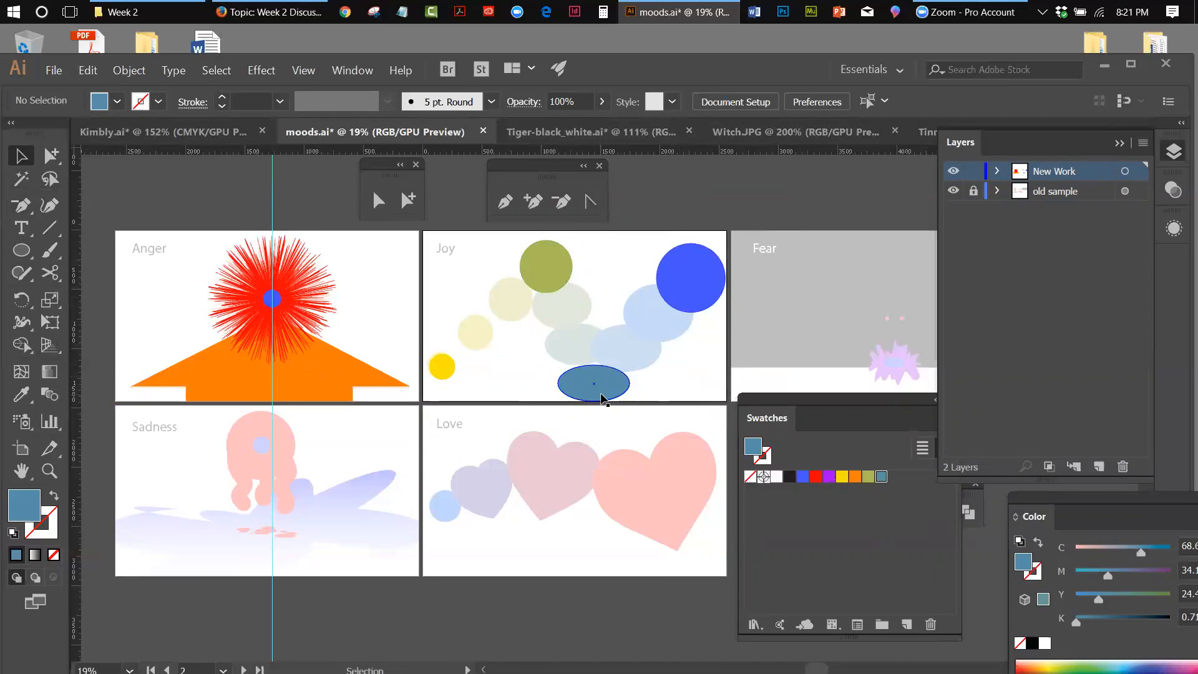
Select the yellow, olive and blue circles with the teal ellipse, and set the blend spacing to 2 specified steps.
click(445, 376)
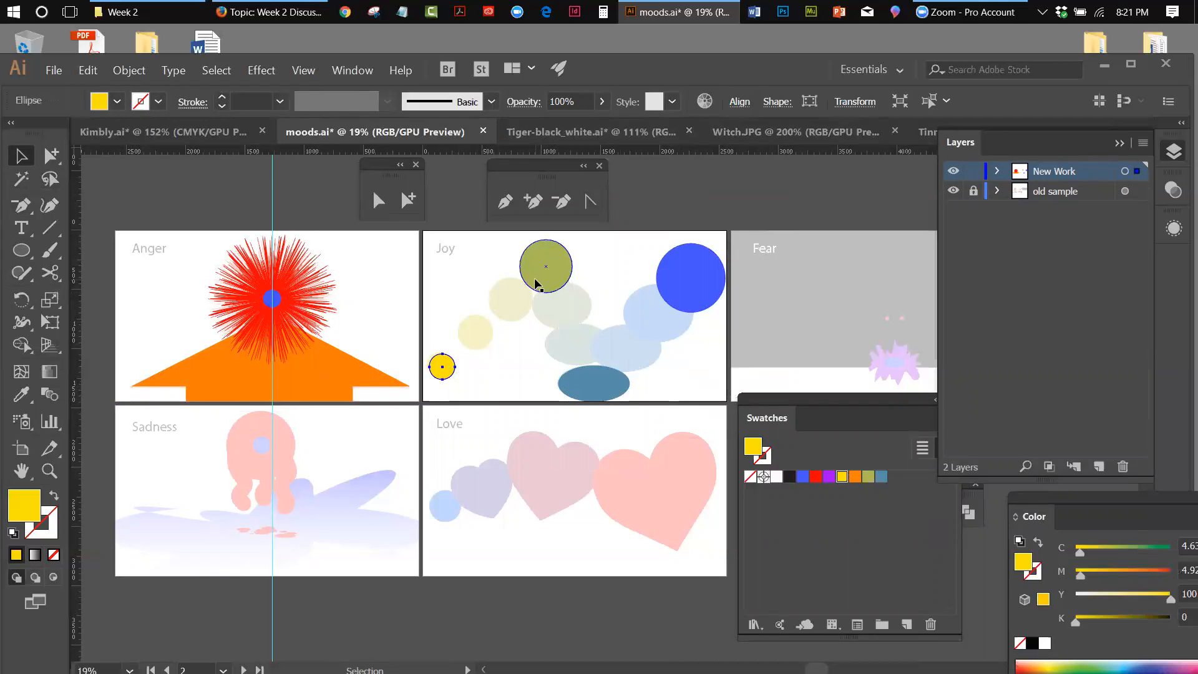
shift+click(550, 291)
shift+click(672, 279)
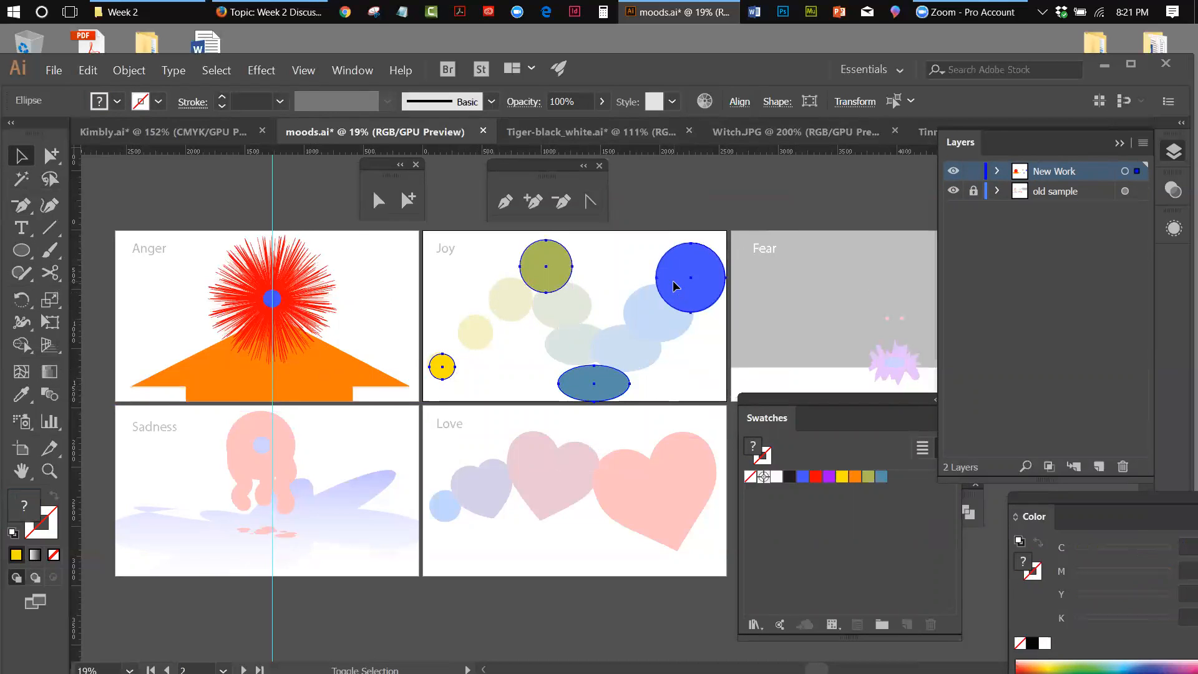
click(133, 73)
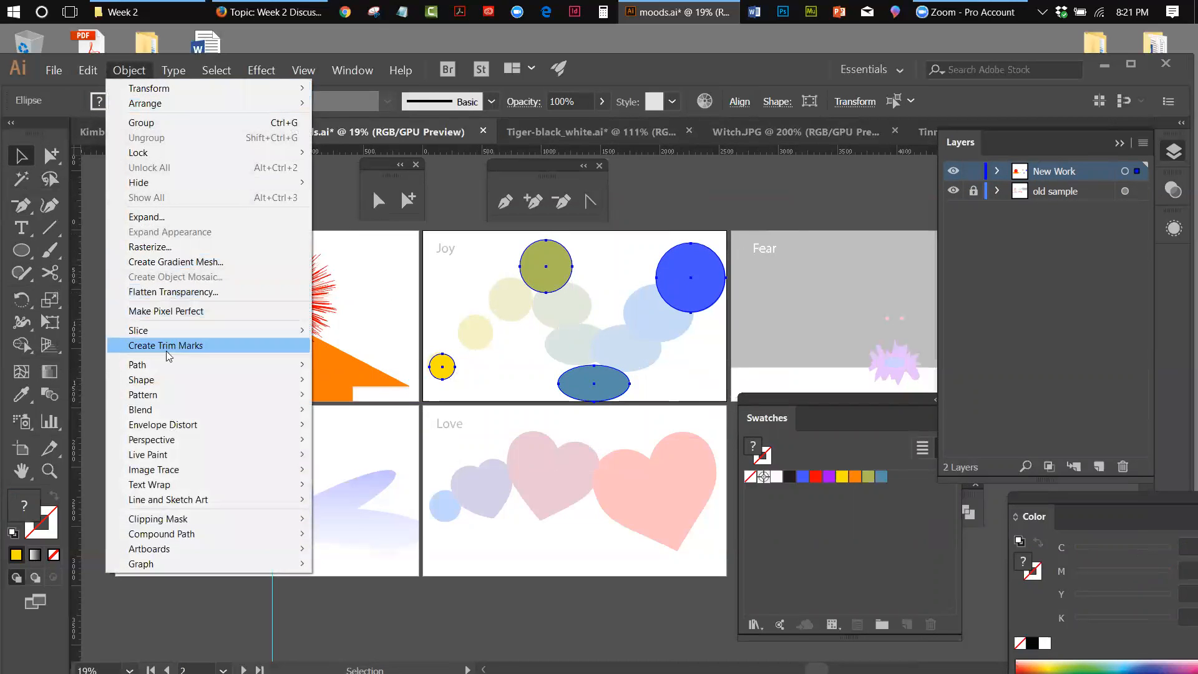
mouse_move(163, 409)
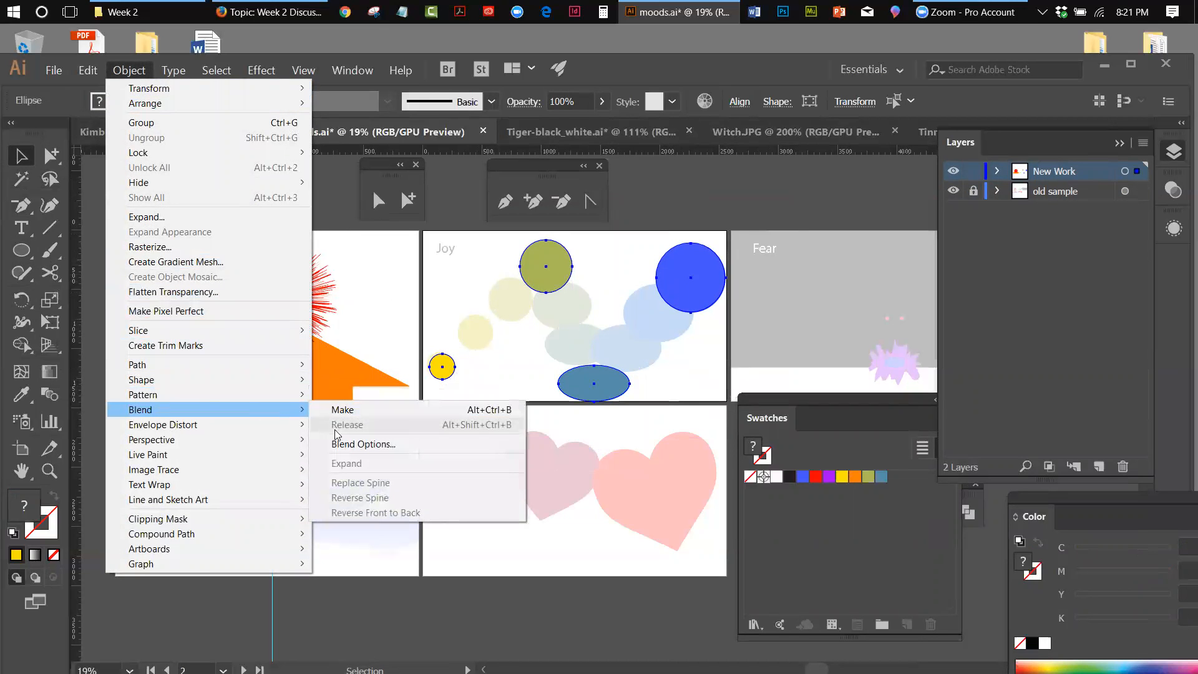
click(355, 444)
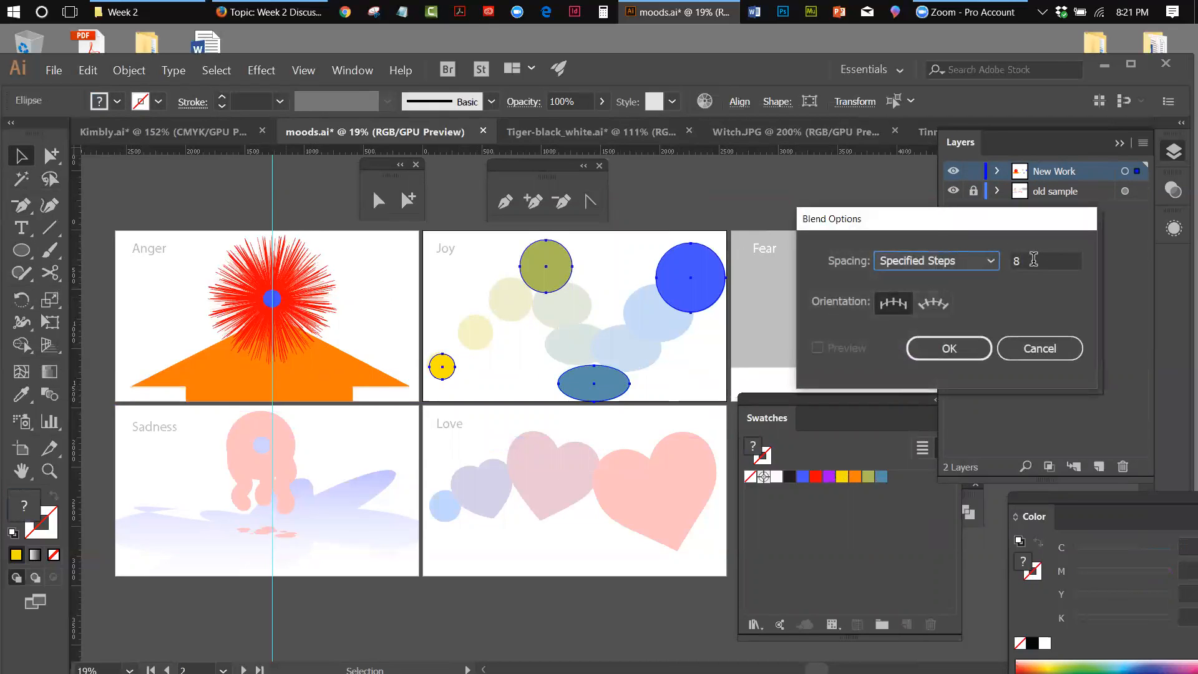
click(1018, 260)
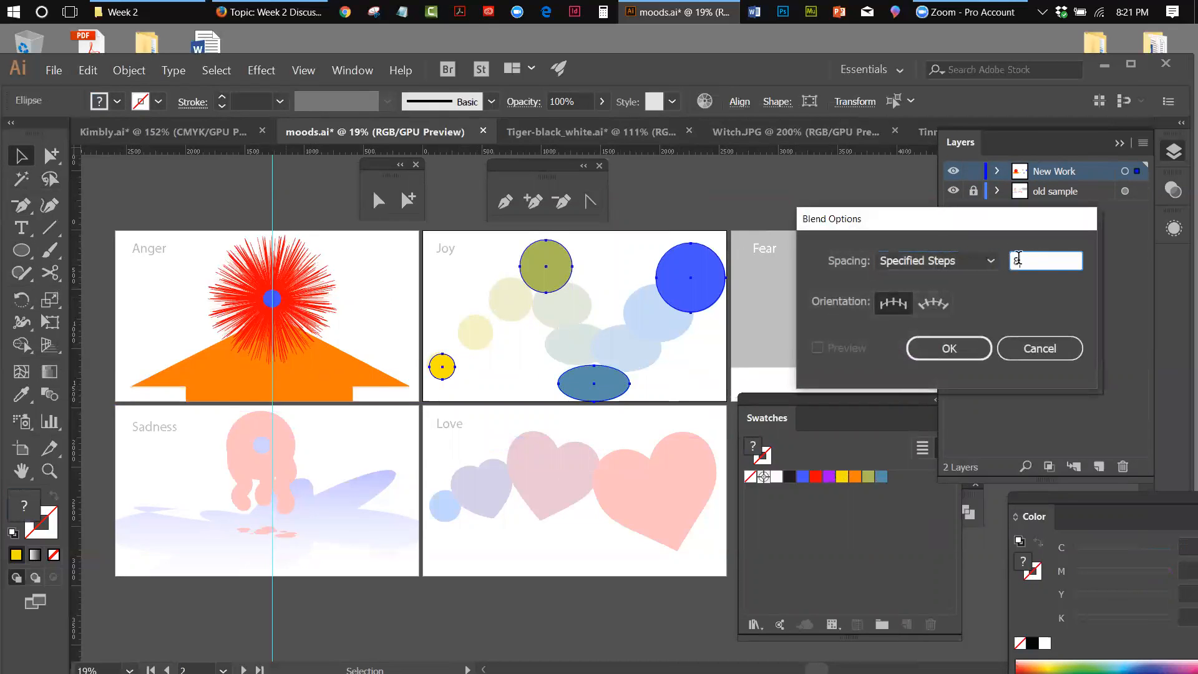
click(970, 350)
Try blending the four selected Joy shapes with the specified steps, and undo the blend.
click(129, 70)
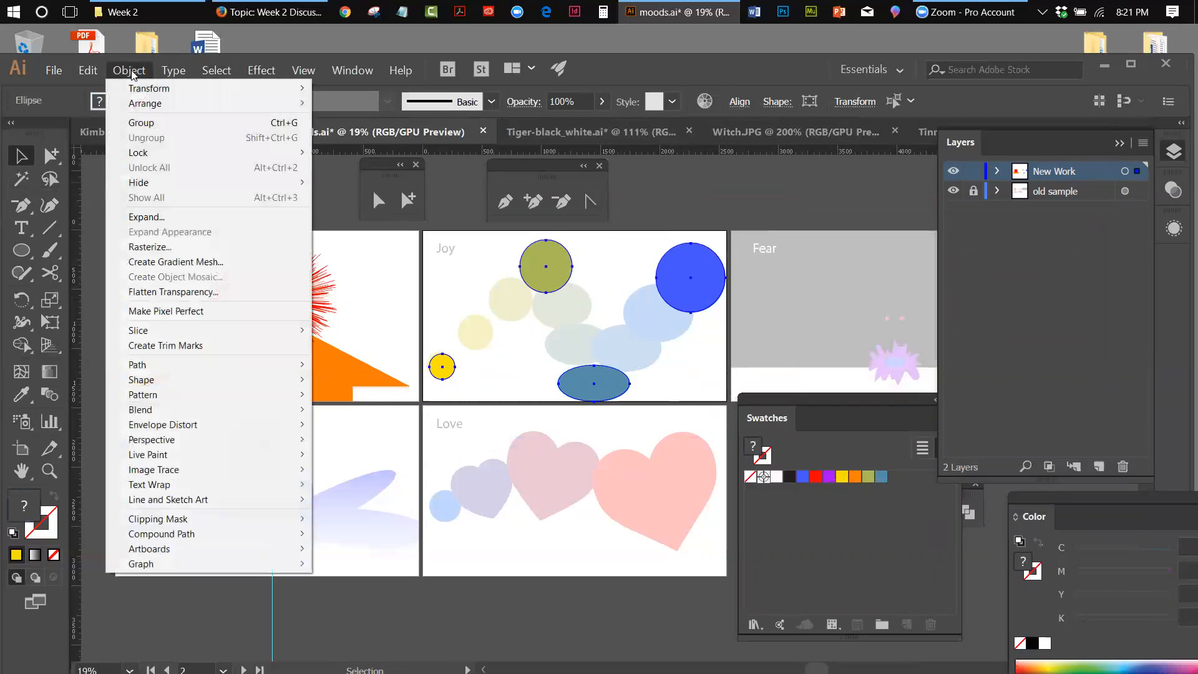
mouse_move(156, 409)
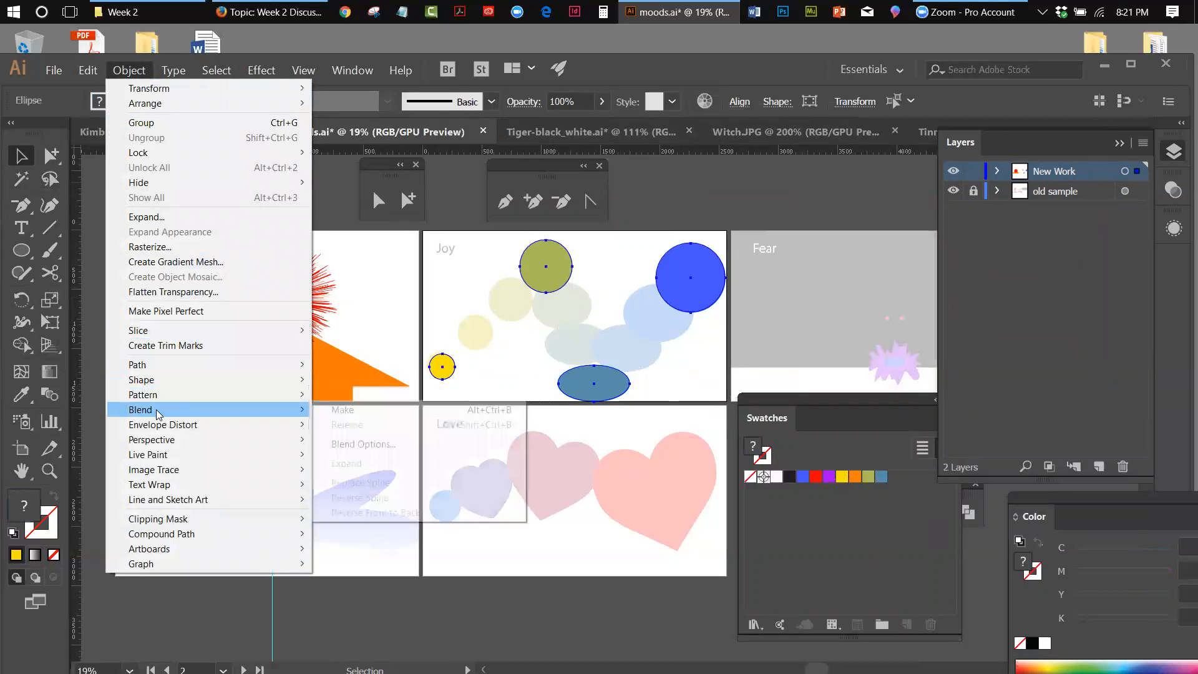
click(342, 409)
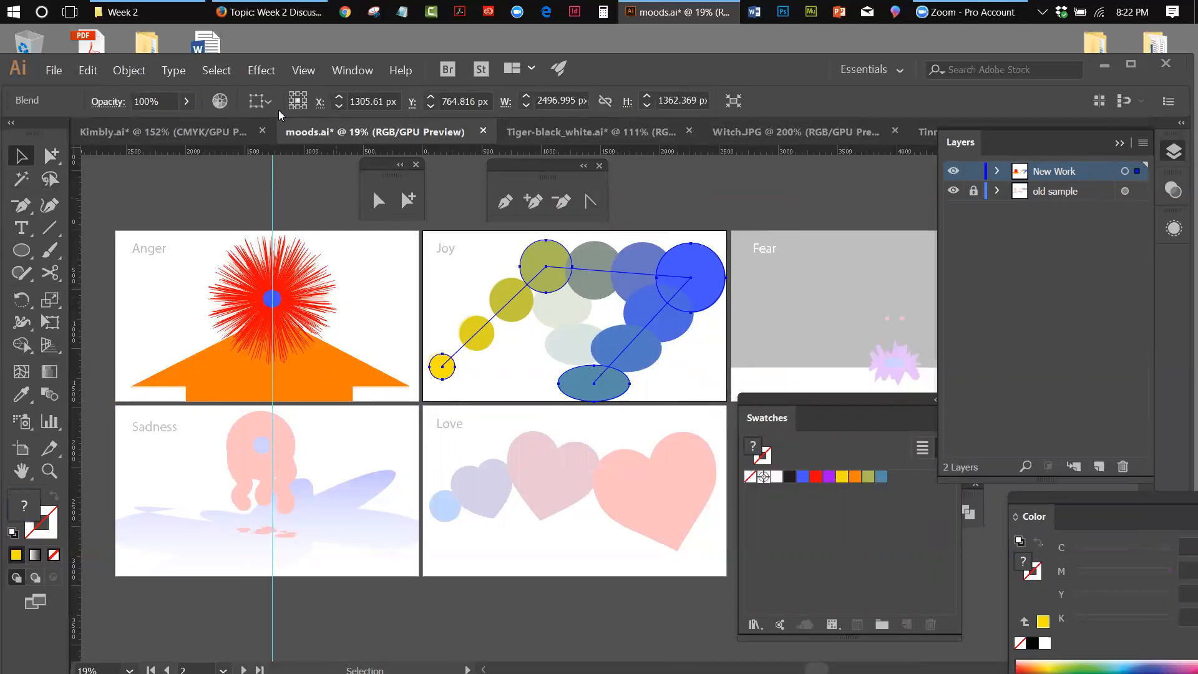
click(87, 72)
click(124, 88)
click(676, 174)
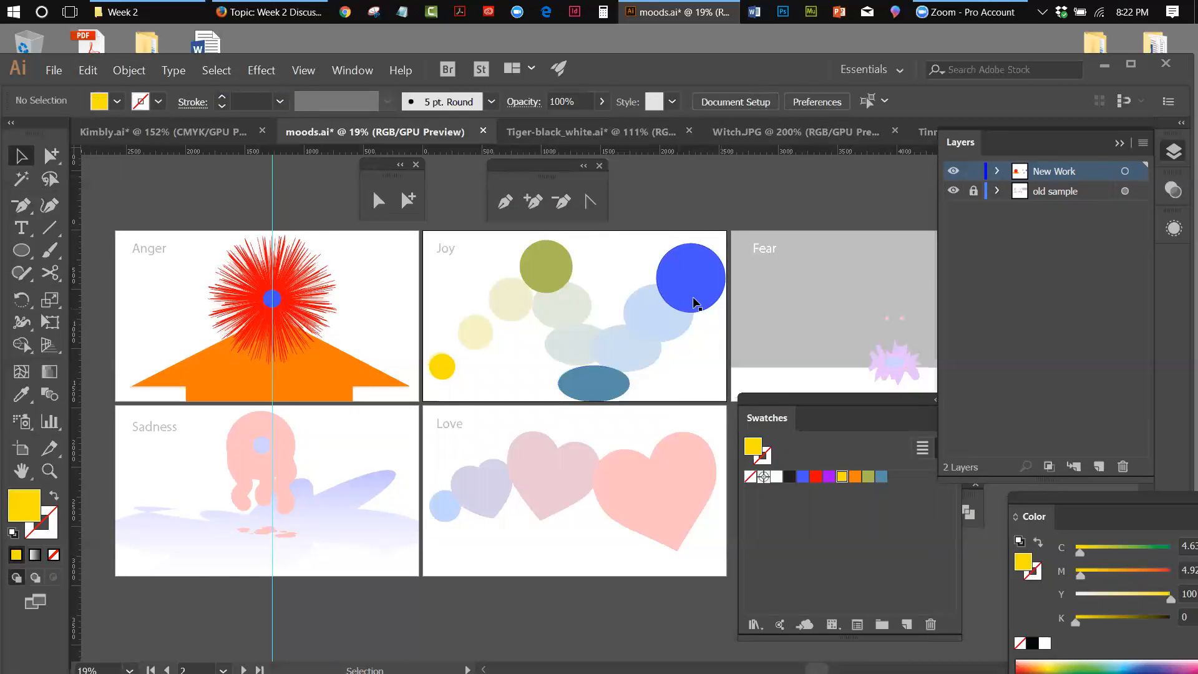
Delete the blue circle, the olive circle and the teal ellipse from the Joy artboard, keeping the small yellow circle.
click(681, 283)
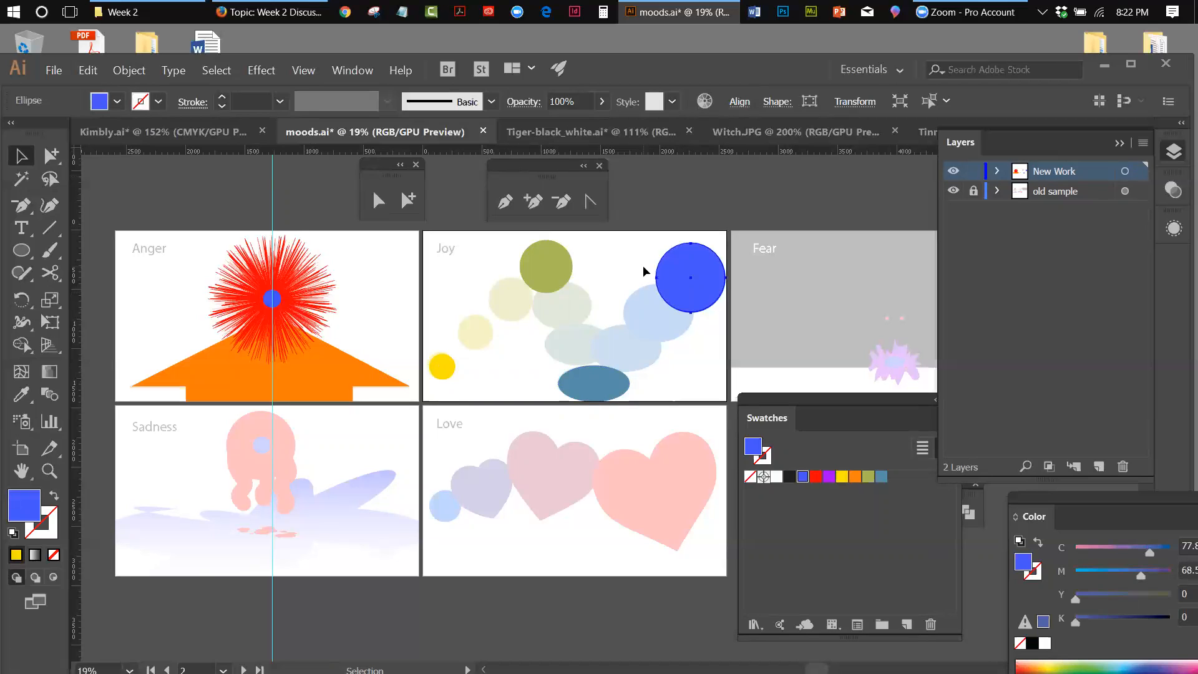
key(Delete)
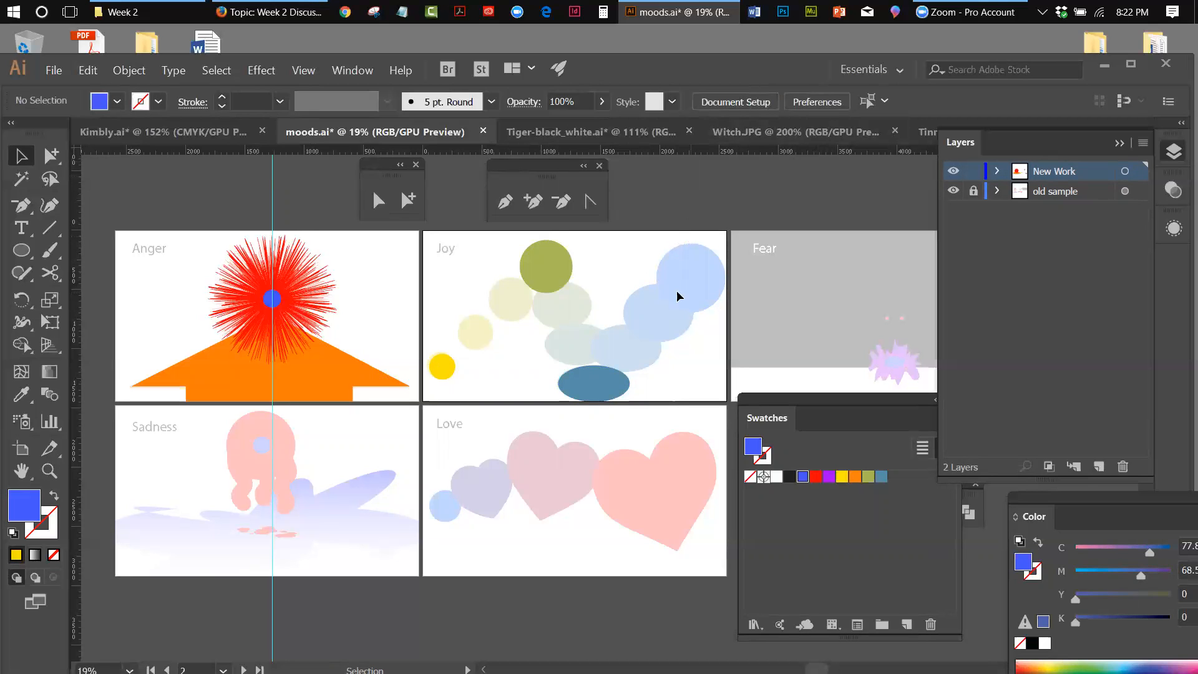
click(550, 282)
key(Delete)
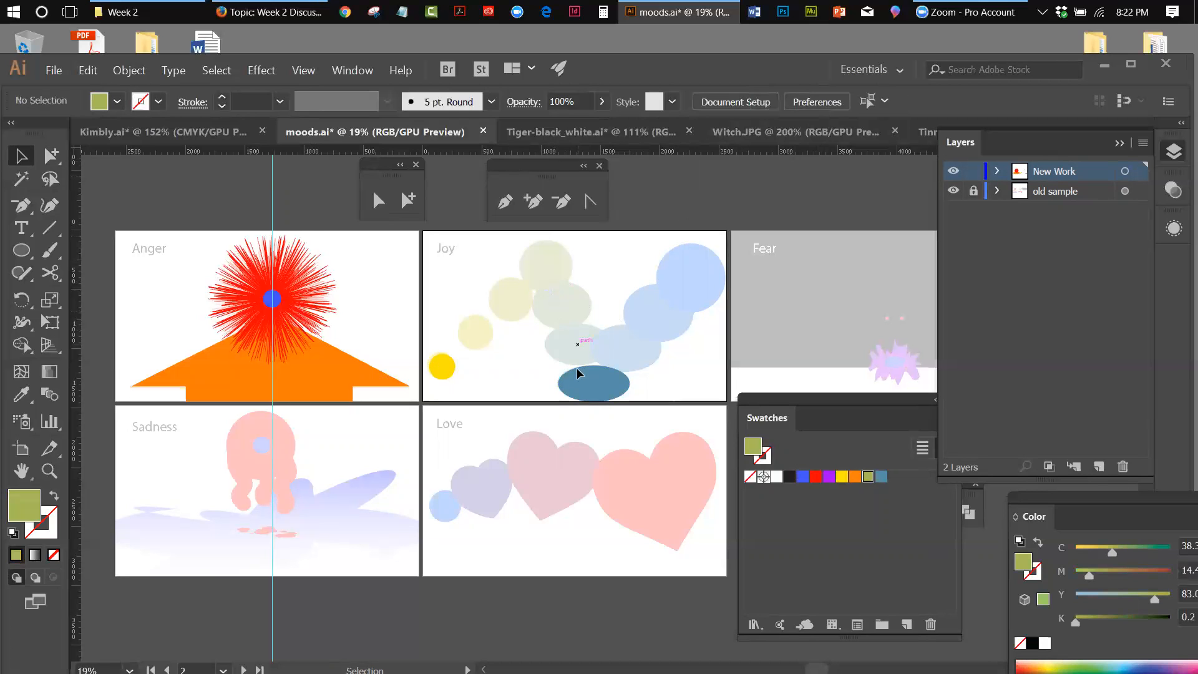
click(572, 398)
key(Delete)
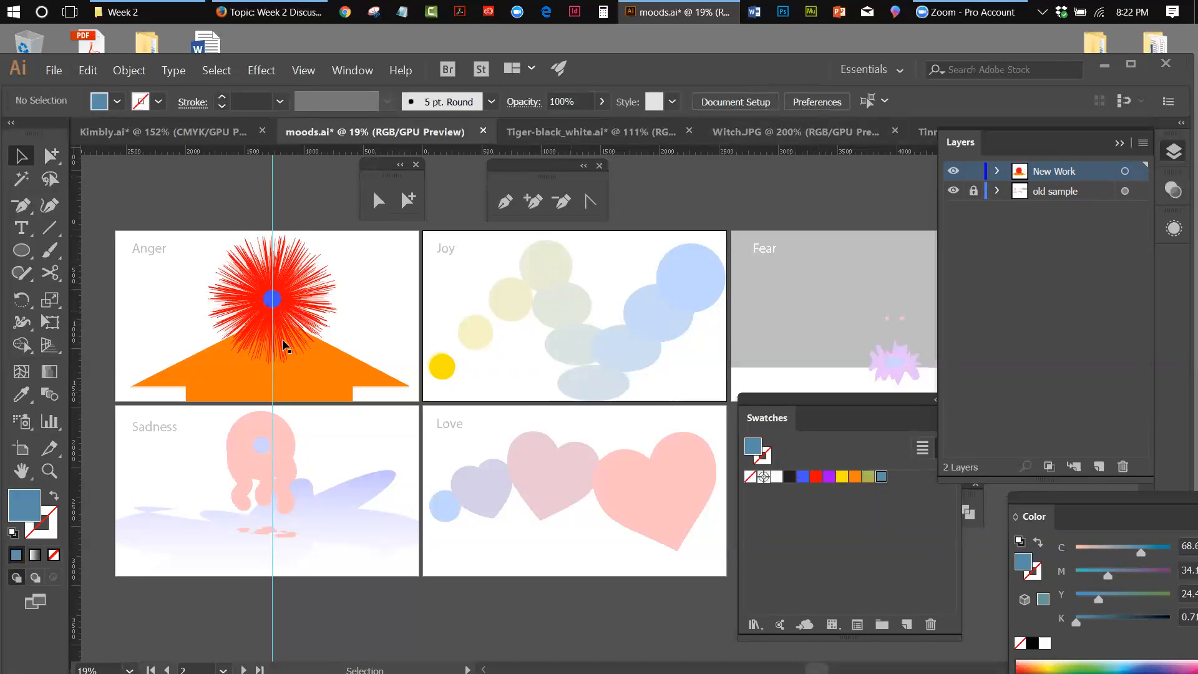
Using the small yellow circle's fill, draw a circle over the upper olive sample, an ellipse over the lowest one and a circle over the large blue one.
click(444, 367)
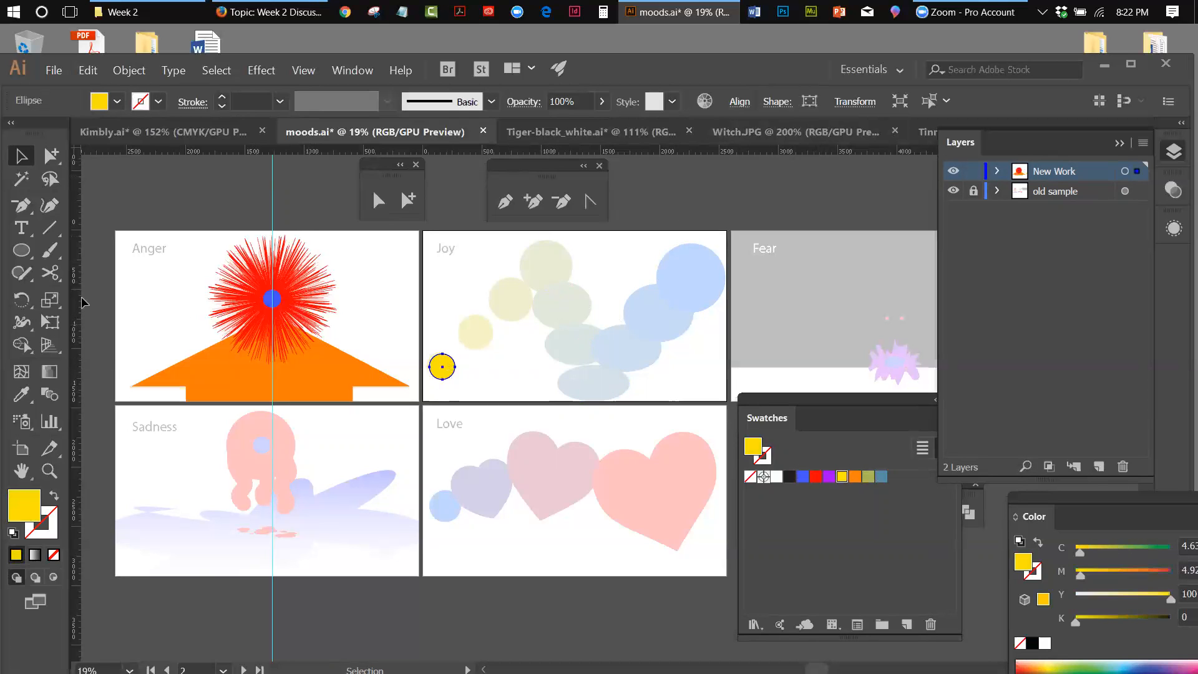
click(21, 250)
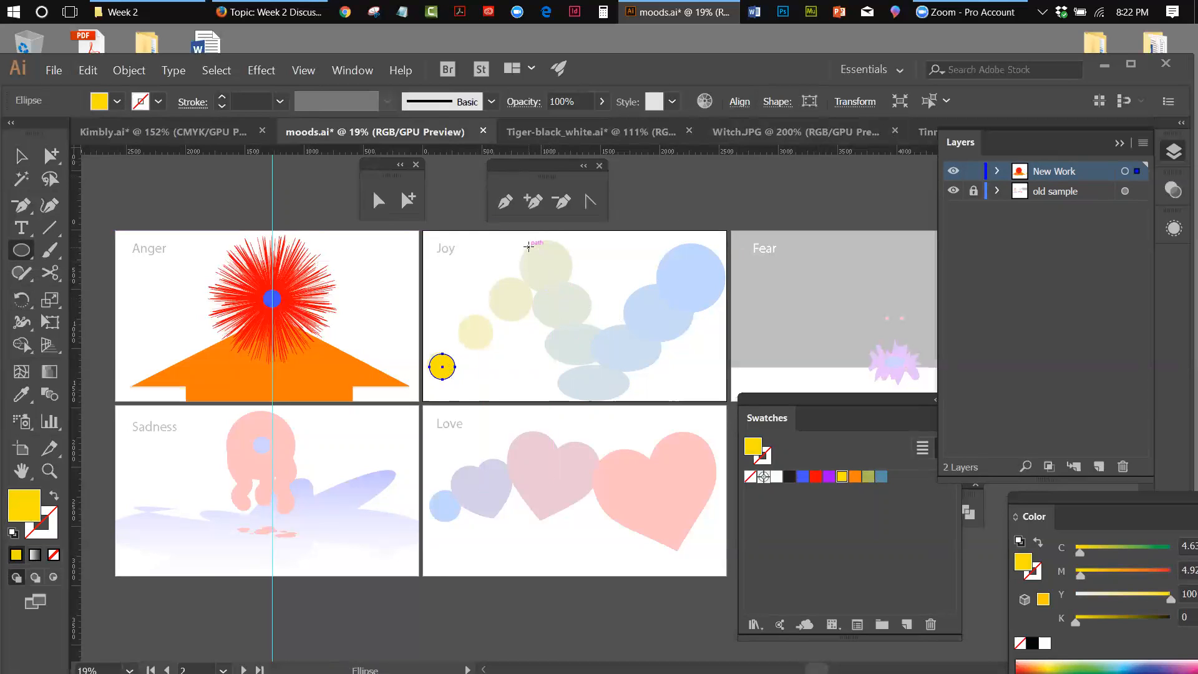
mouse_move(529, 247)
mouse_down()
mouse_move(580, 281)
mouse_move(565, 275)
mouse_up()
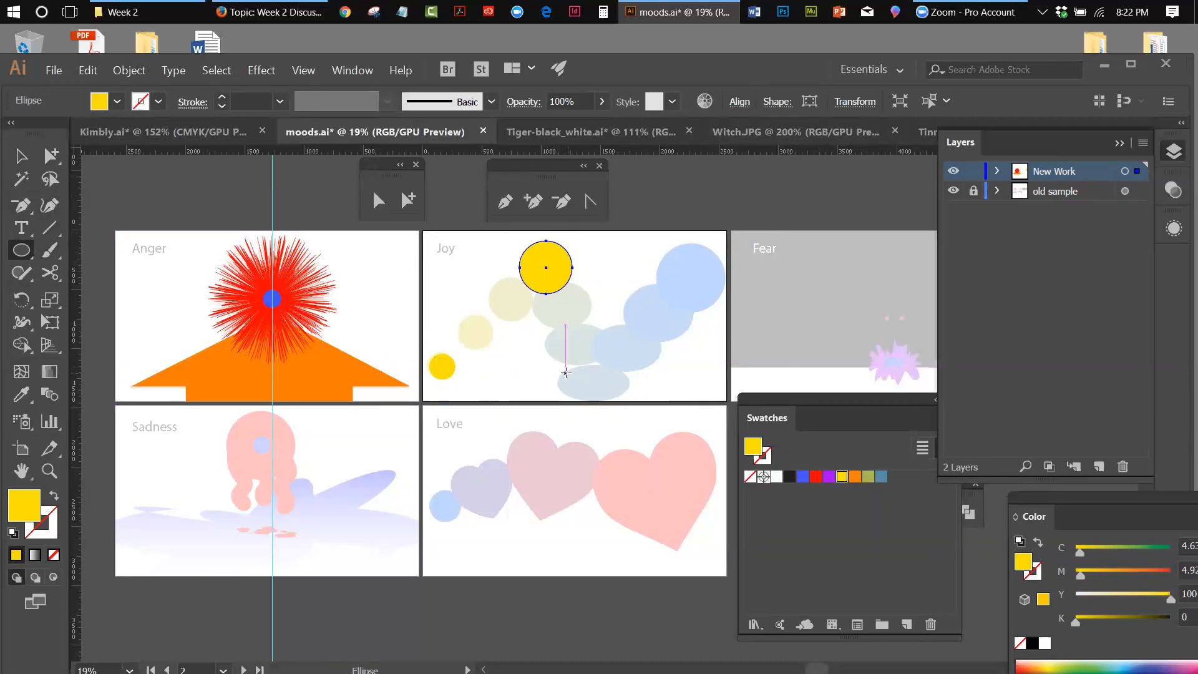
drag(562, 372, 631, 402)
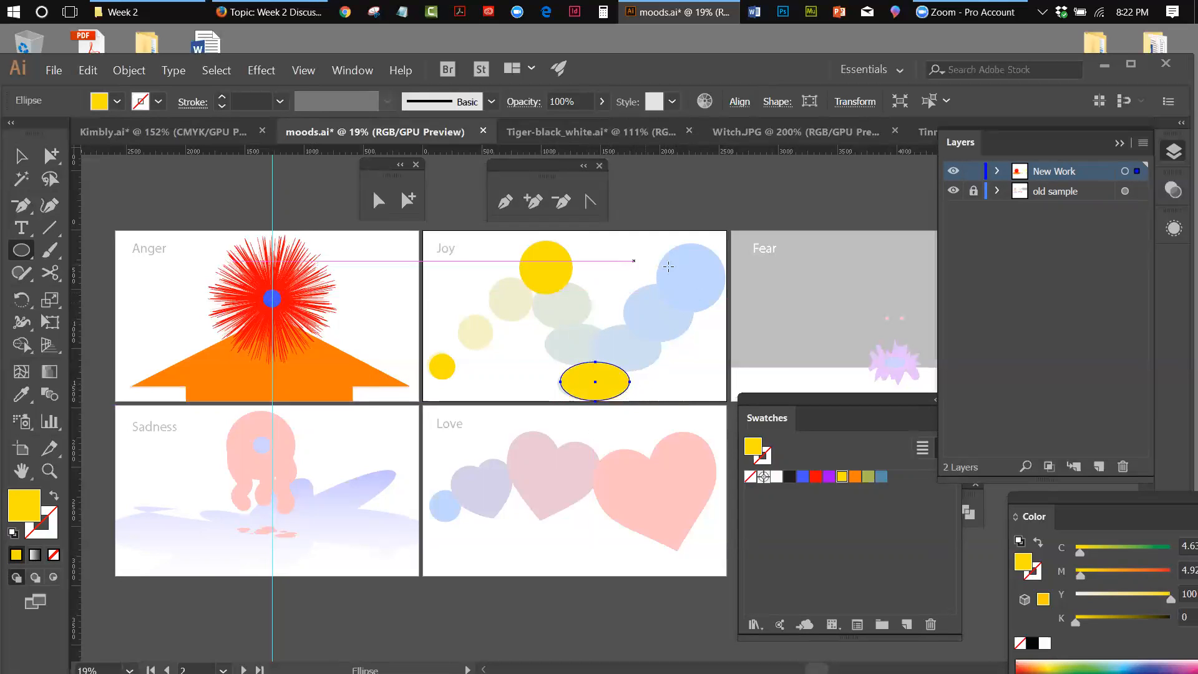
drag(670, 252, 732, 314)
key(v)
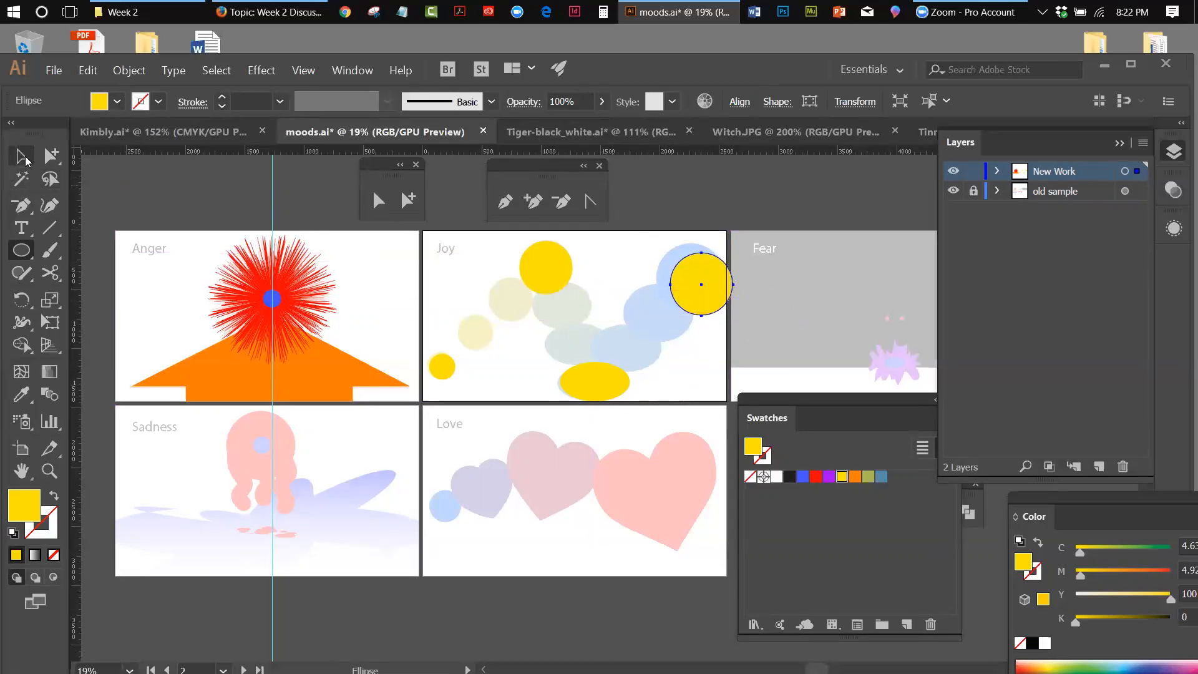
Move the large yellow circle onto the large blue sample, and fill the upper circle olive, the lowest ellipse teal and the large circle blue.
drag(720, 301, 703, 291)
click(552, 291)
click(868, 477)
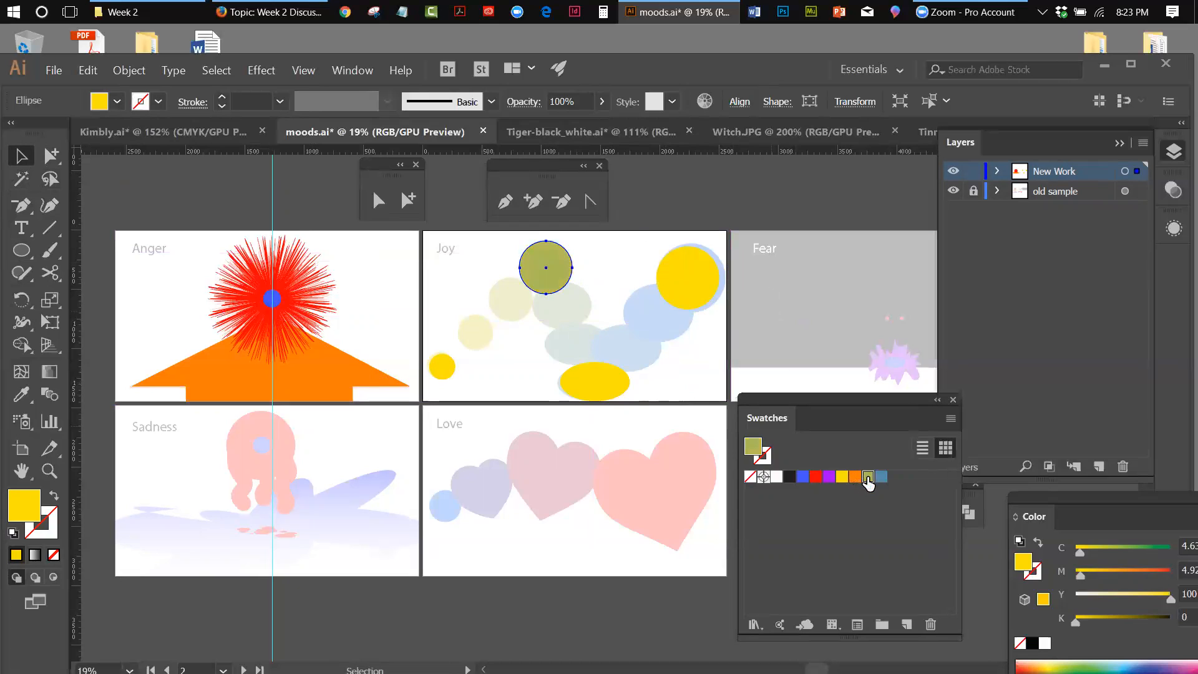
click(594, 379)
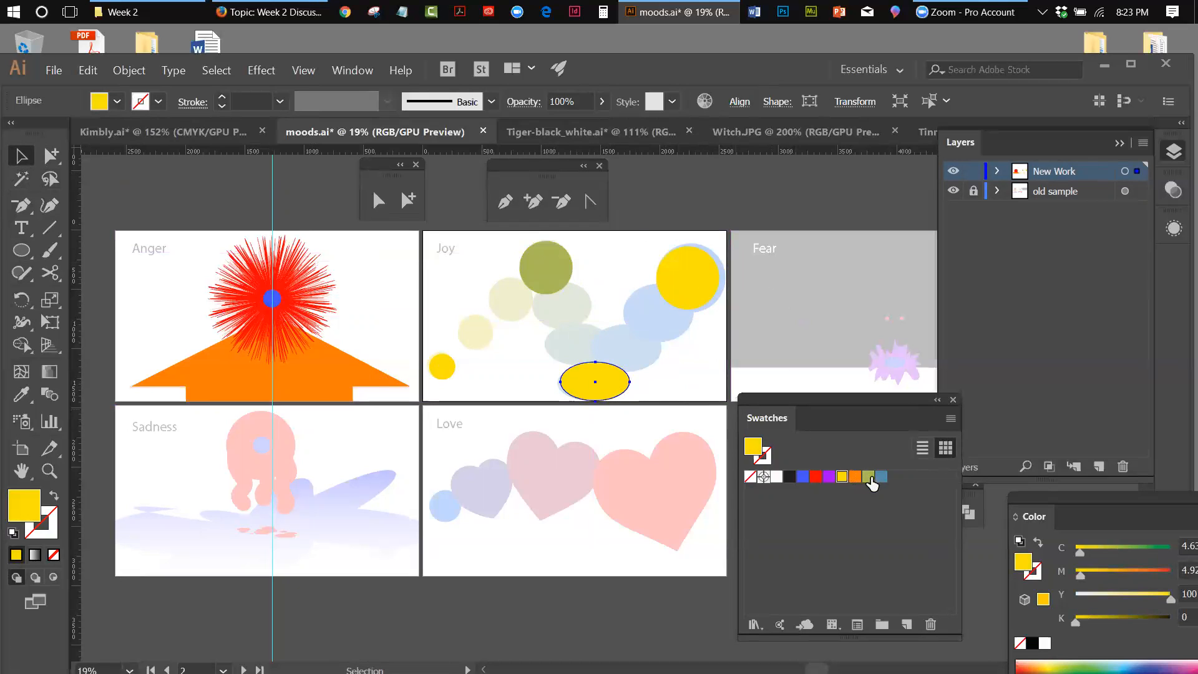
click(882, 477)
click(696, 305)
click(802, 477)
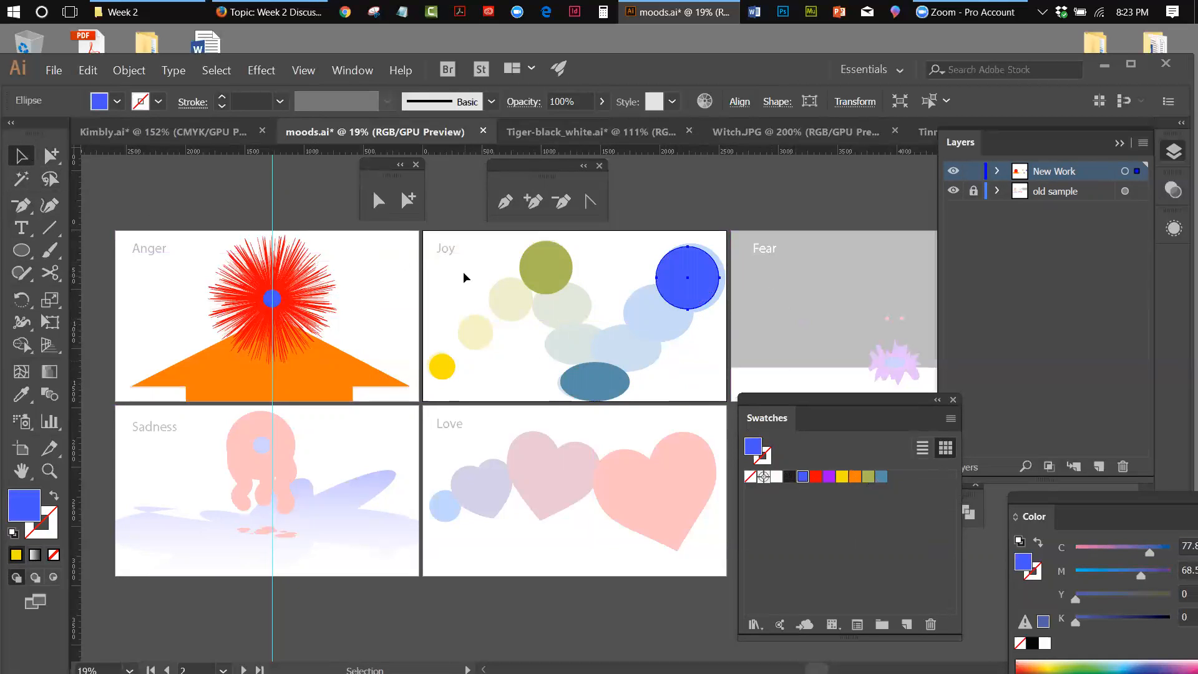
Blend the yellow circle, olive circle, teal ellipse and blue circle on the Joy artboard, and deselect the blend.
drag(431, 235, 716, 382)
click(129, 70)
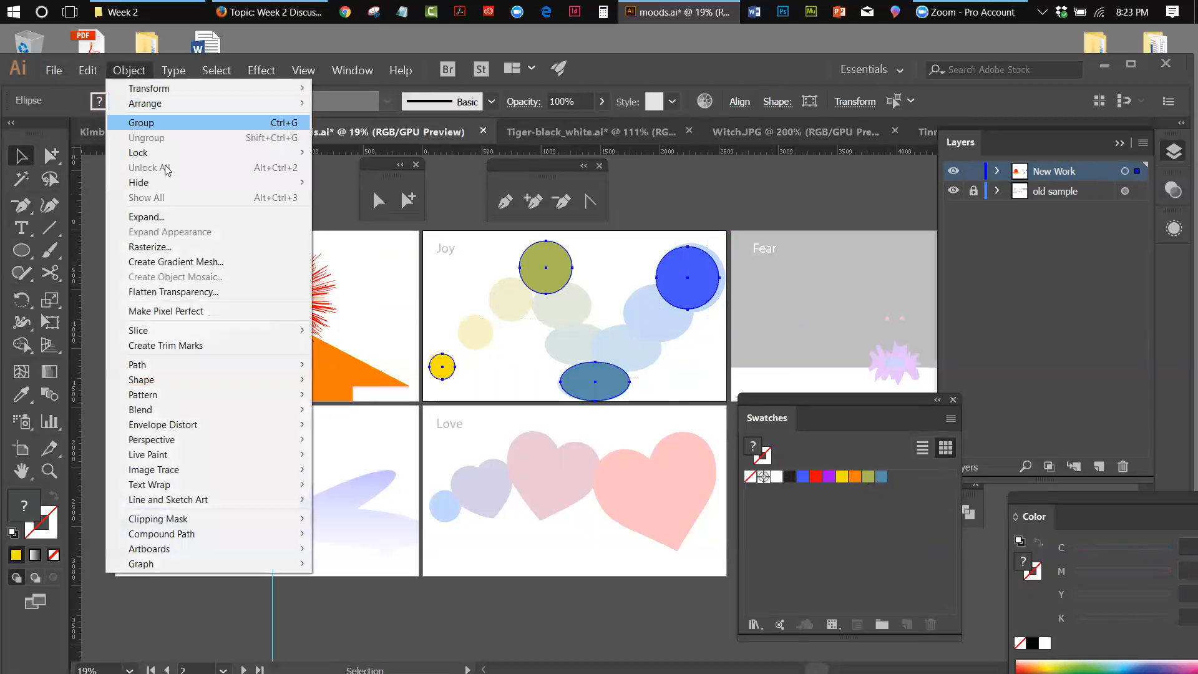
mouse_move(169, 409)
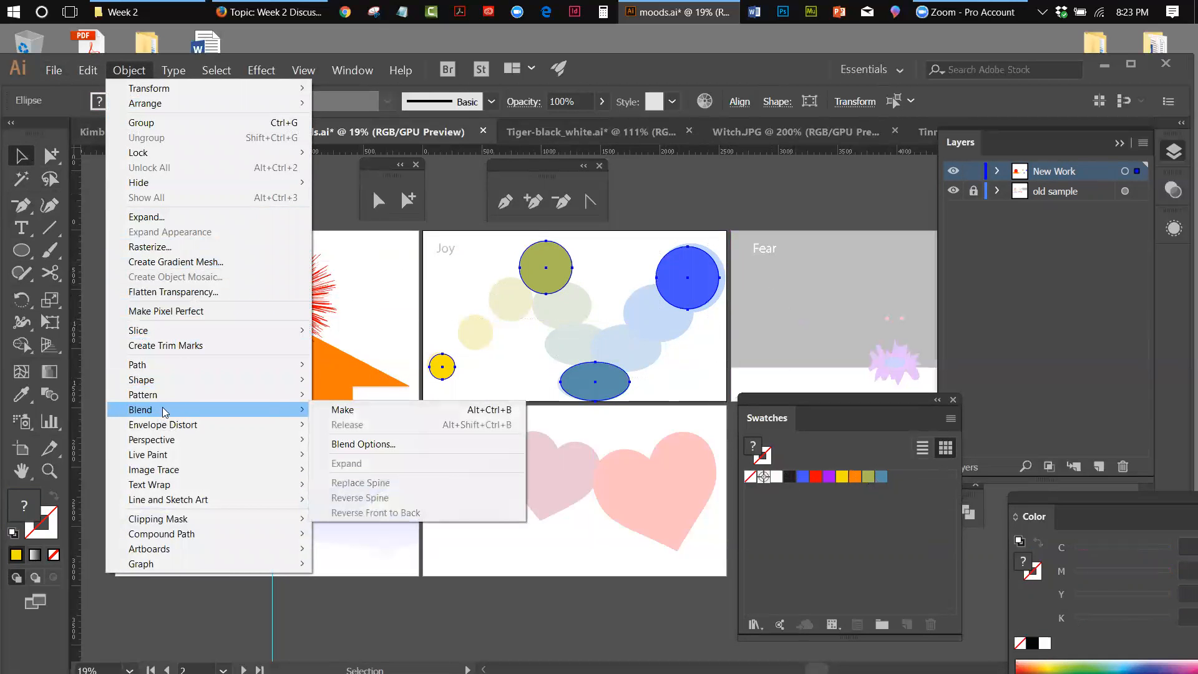
click(331, 410)
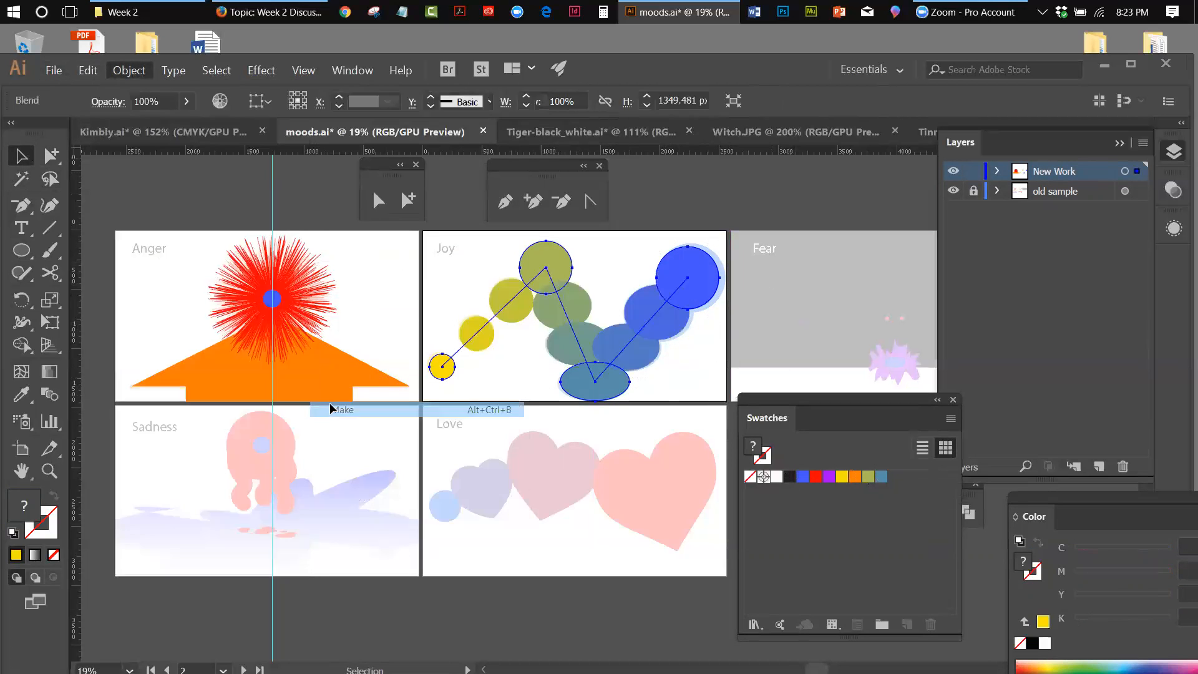
click(693, 182)
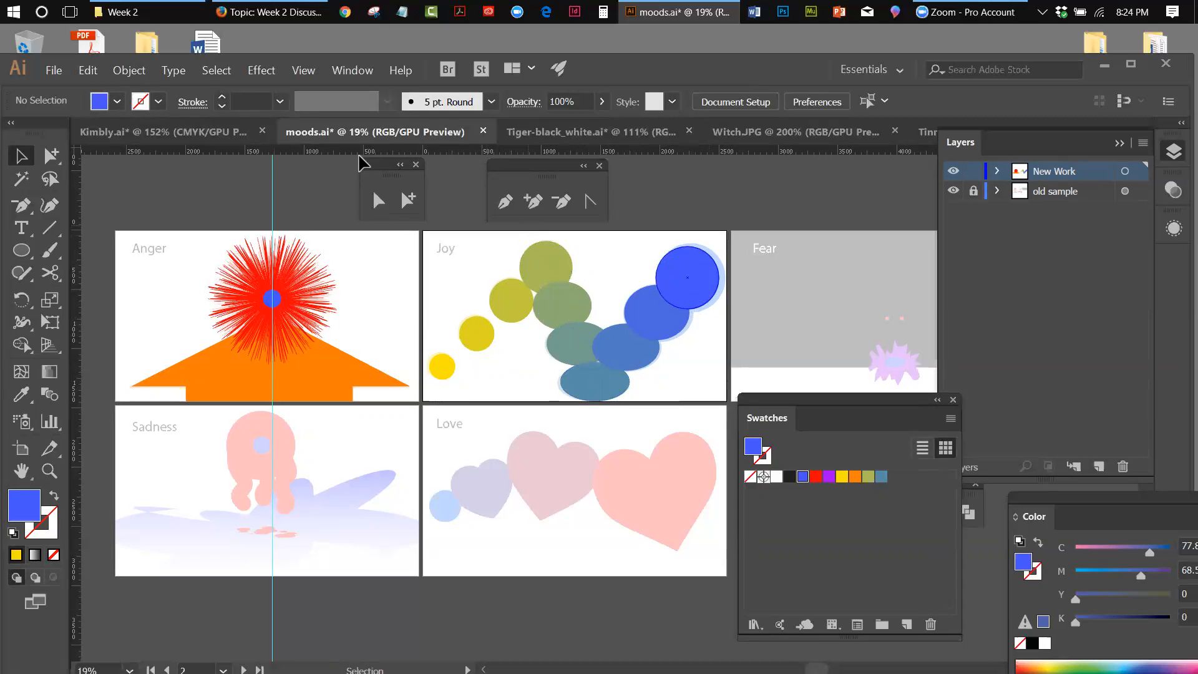
Set the default blend spacing to Smooth Color with nothing selected.
click(135, 78)
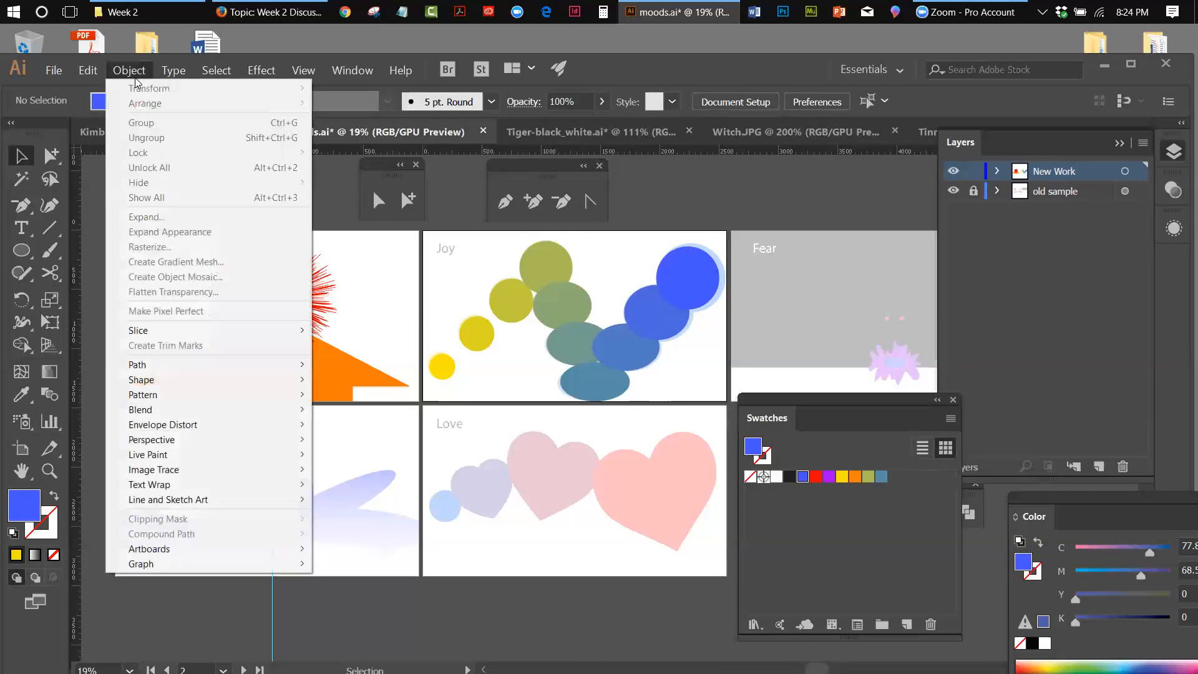
mouse_move(239, 407)
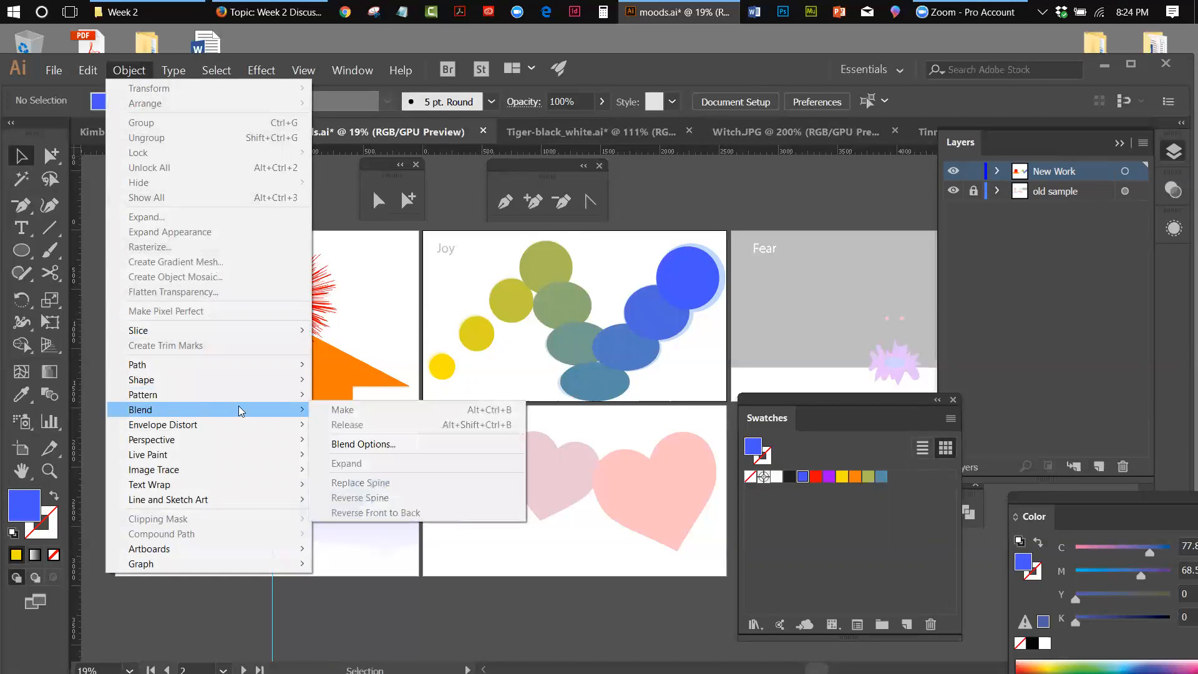
click(349, 444)
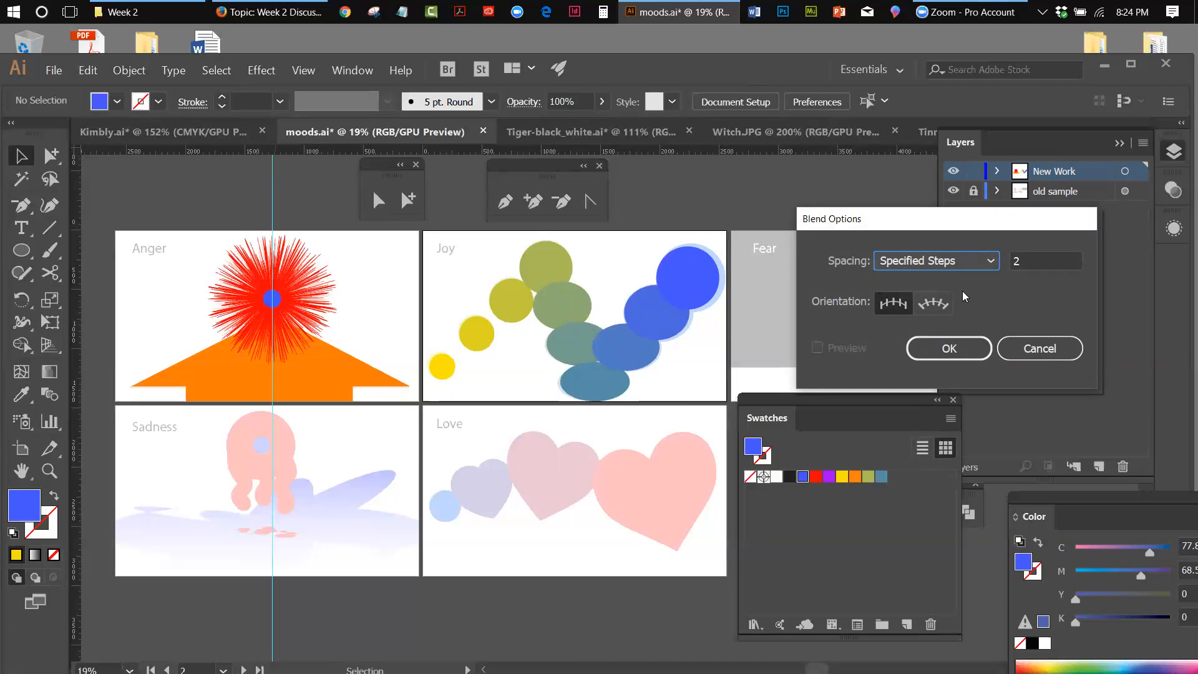
click(991, 262)
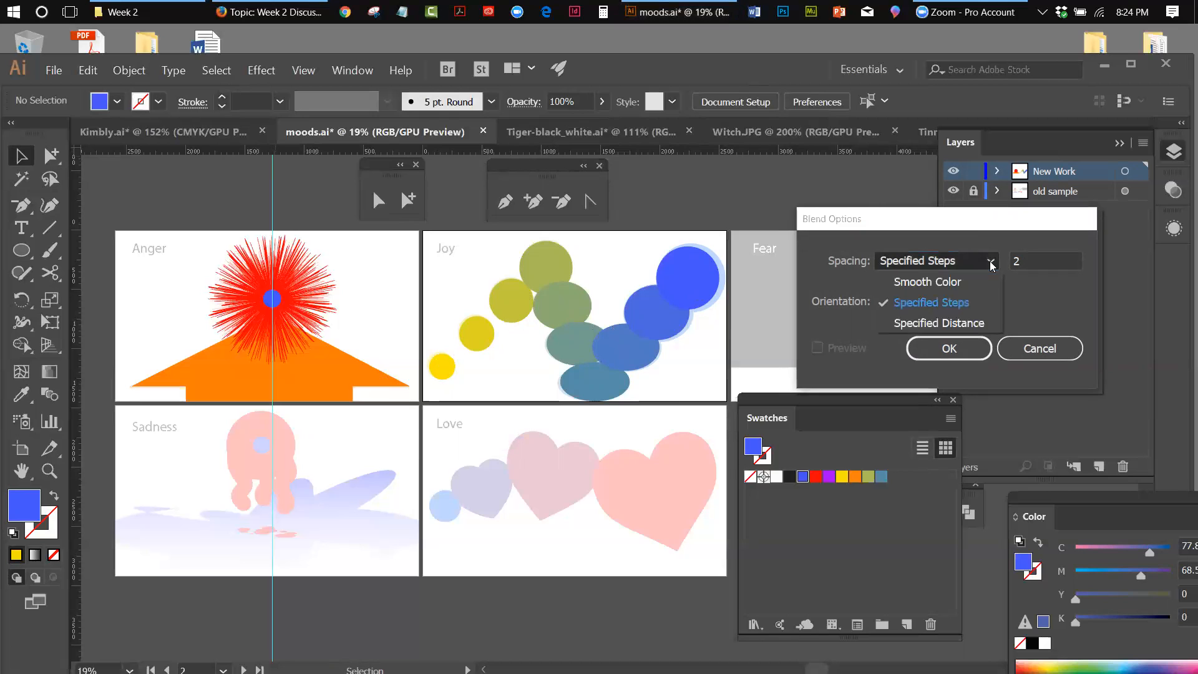
click(960, 278)
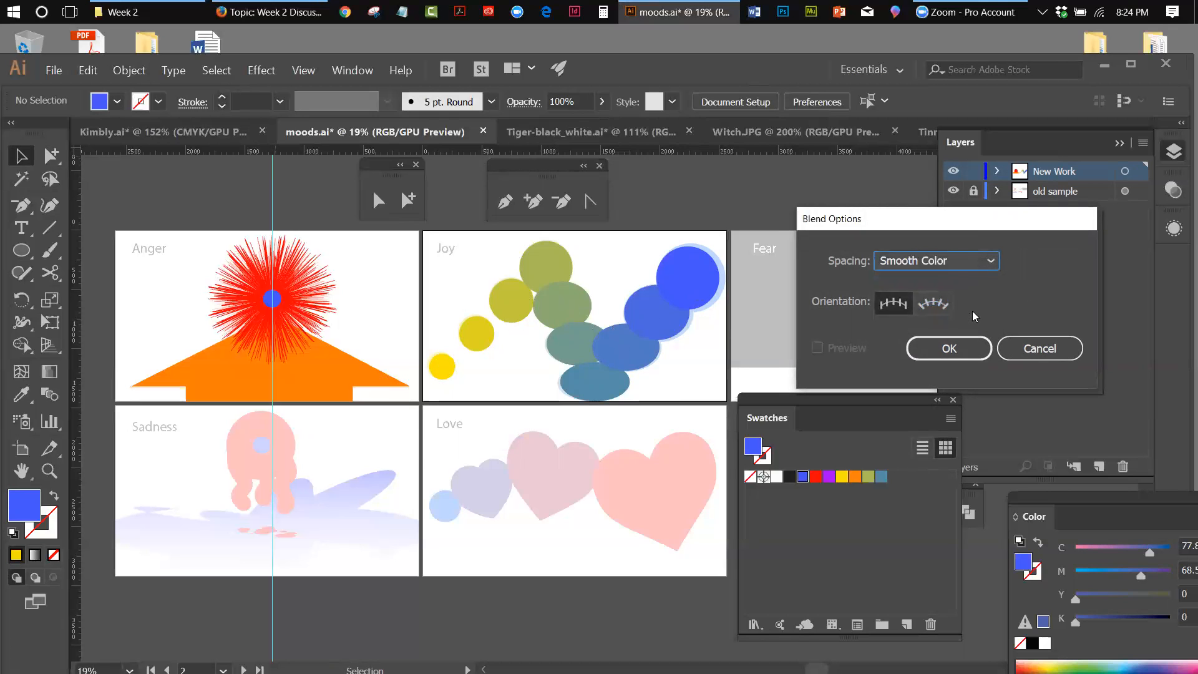
click(949, 348)
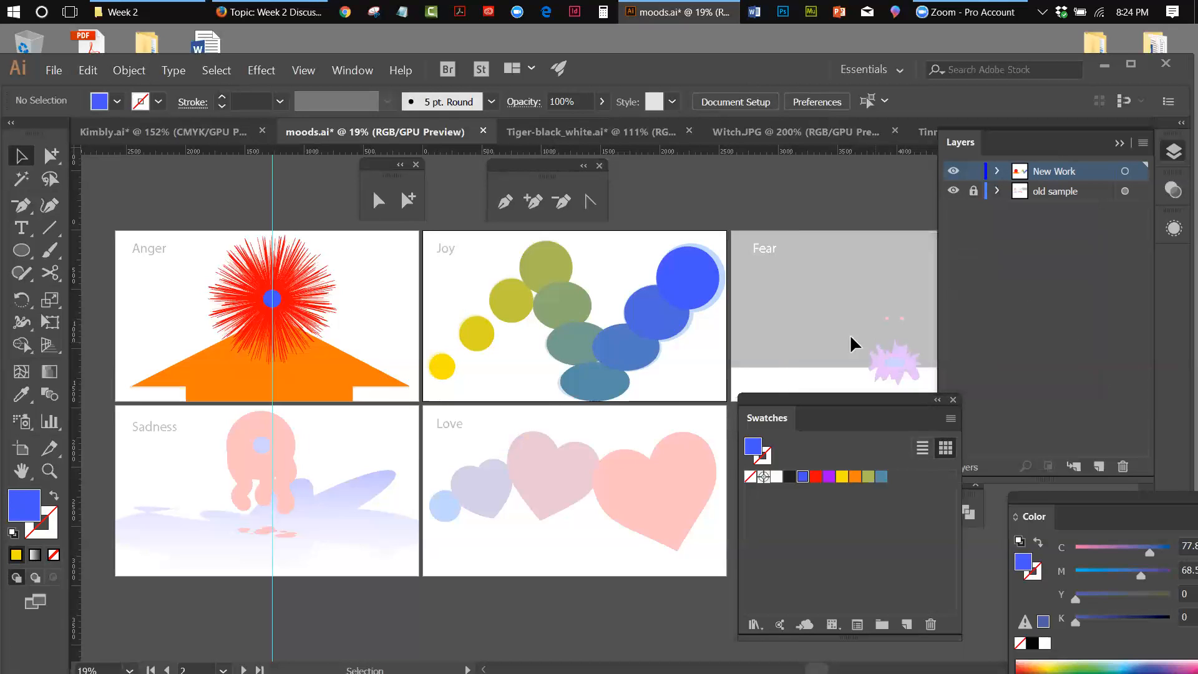
Release the Joy blend and blend its four shapes again with smooth color spacing.
click(693, 276)
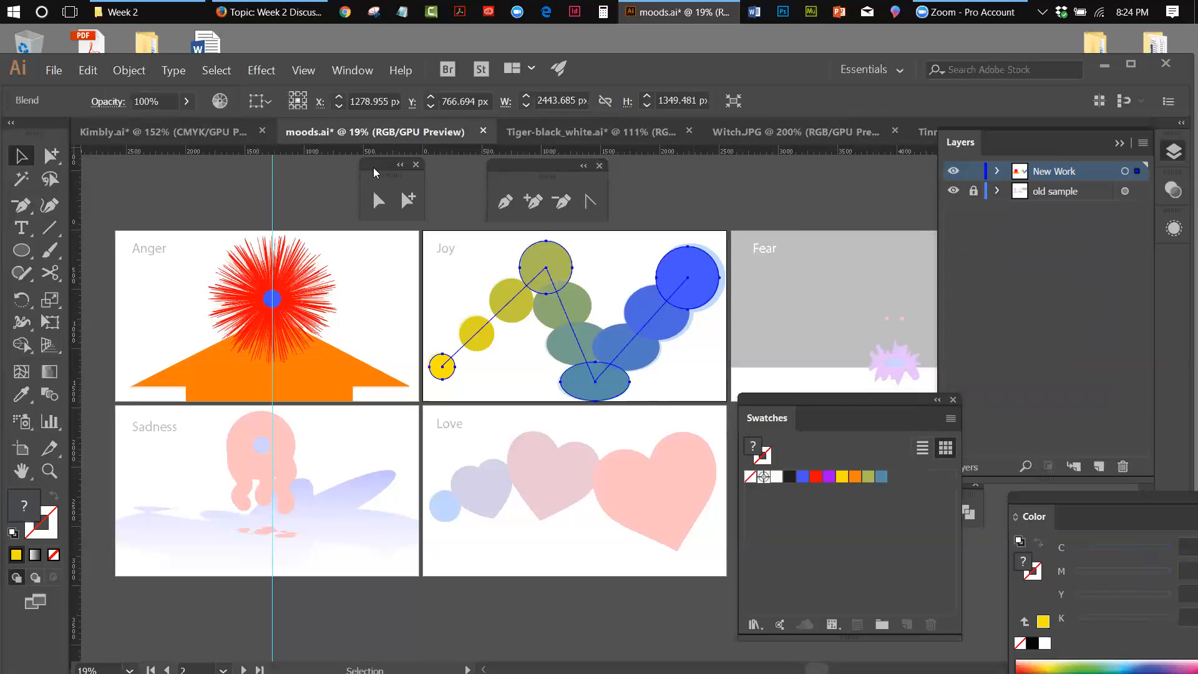
click(120, 72)
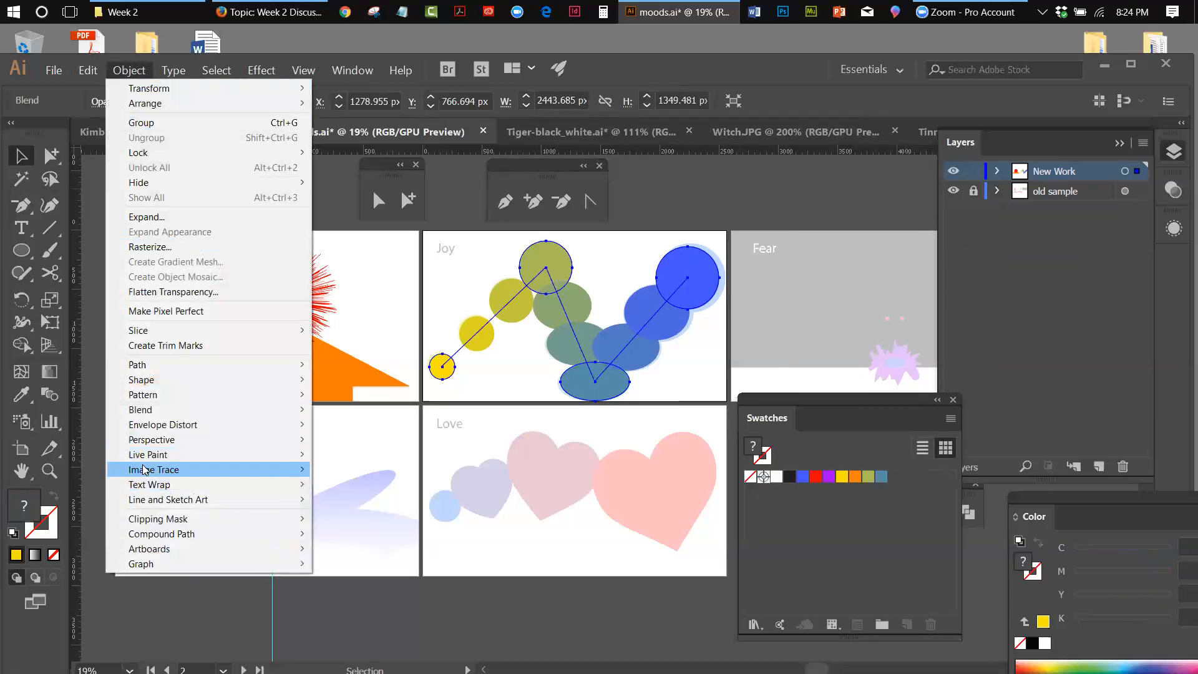
mouse_move(237, 412)
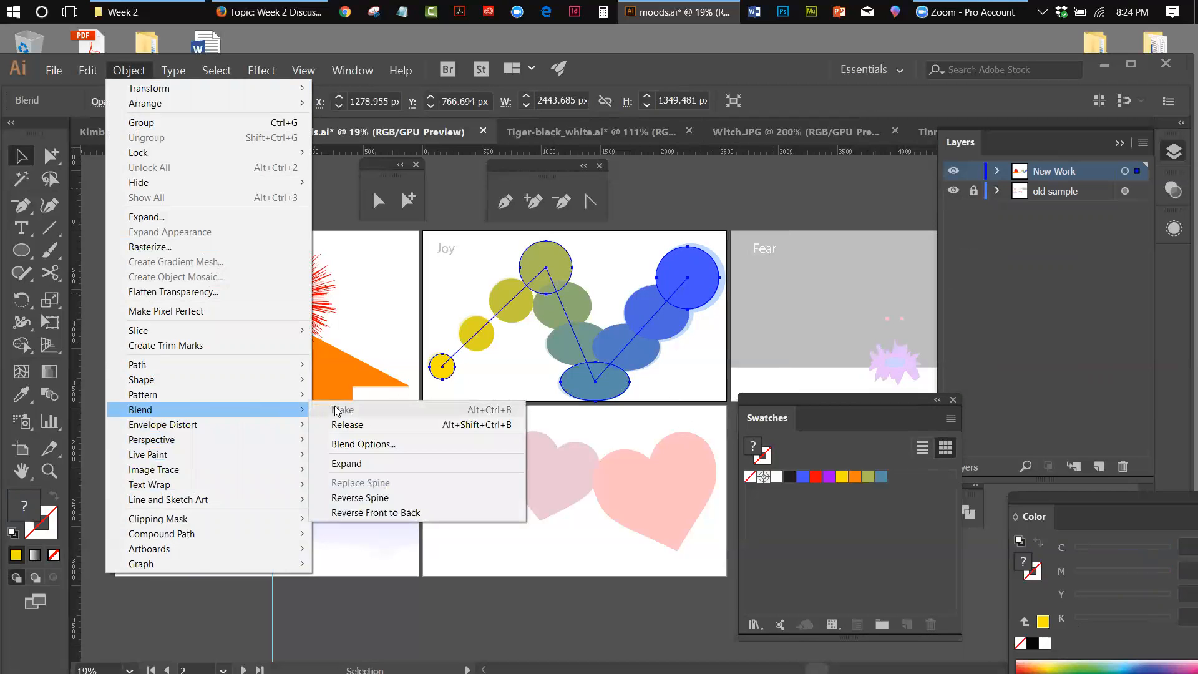
click(337, 423)
click(129, 70)
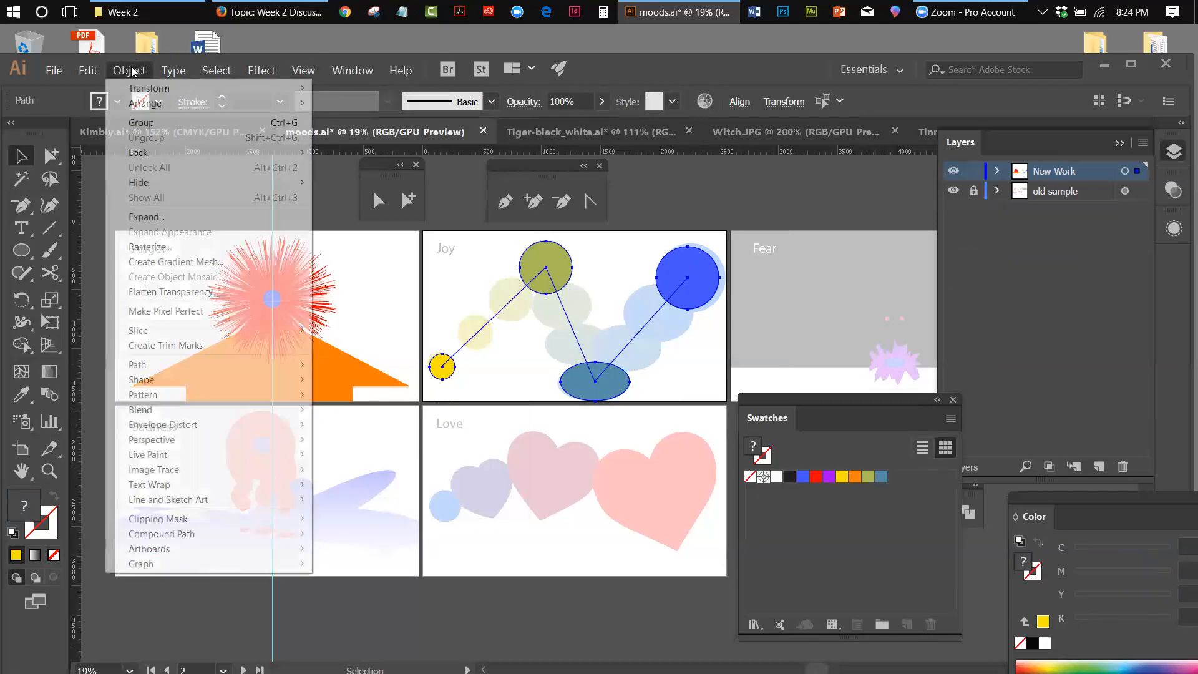
mouse_move(165, 415)
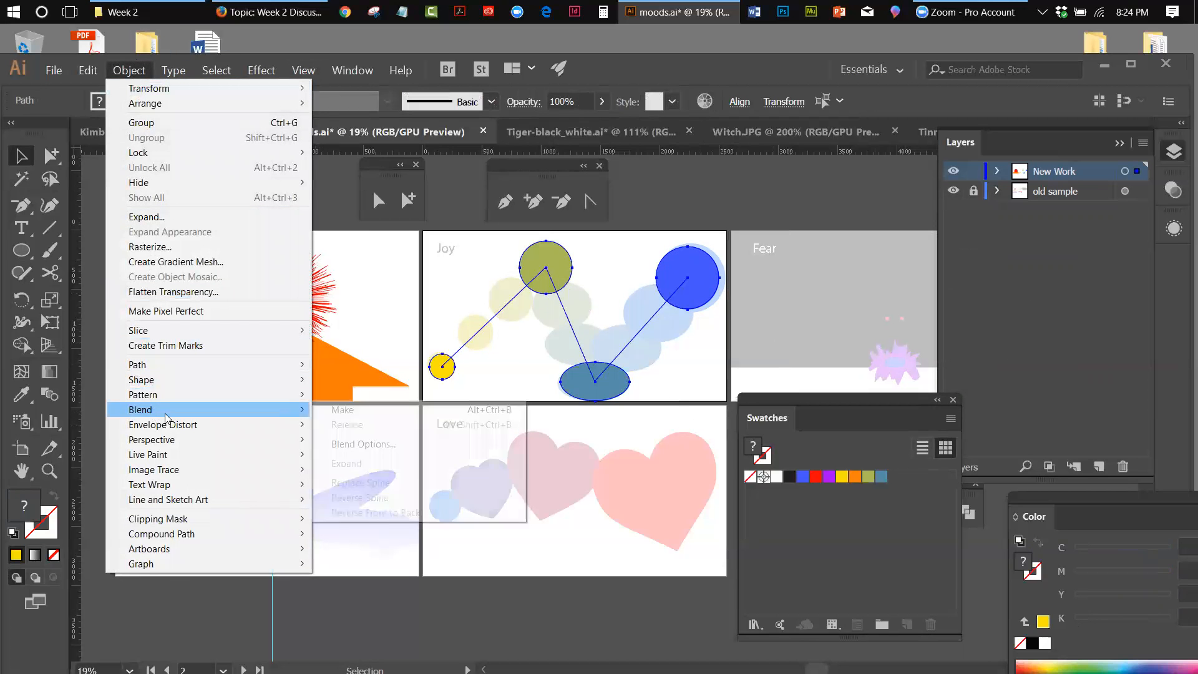
click(343, 411)
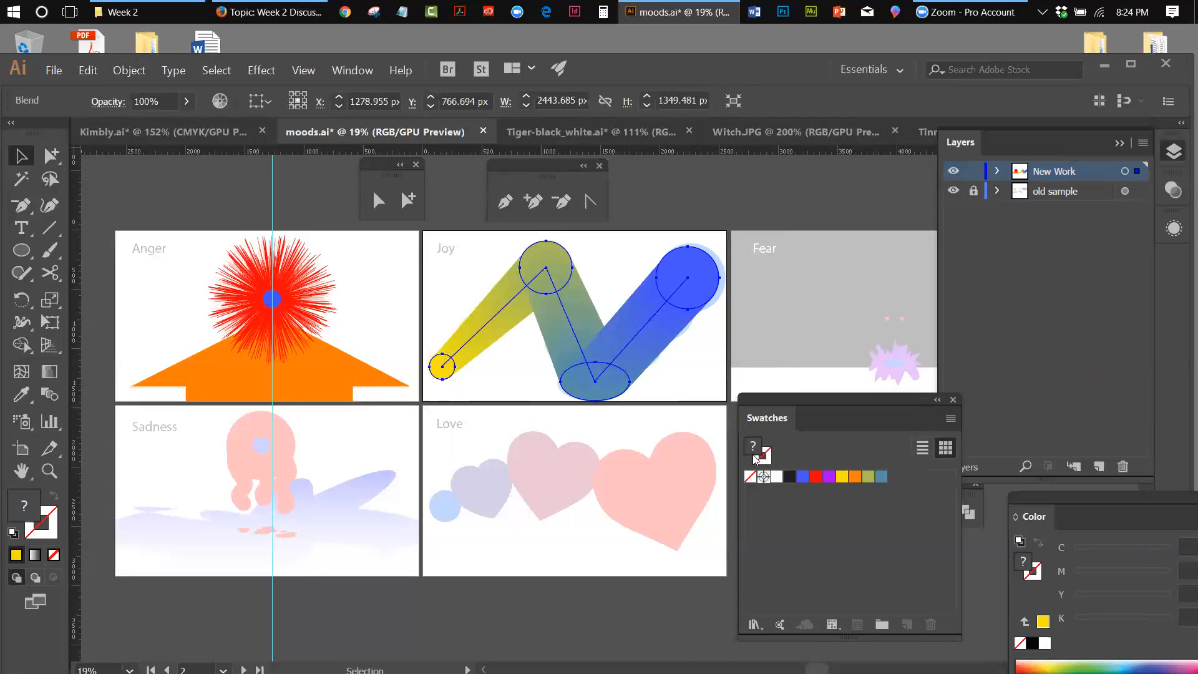
click(660, 182)
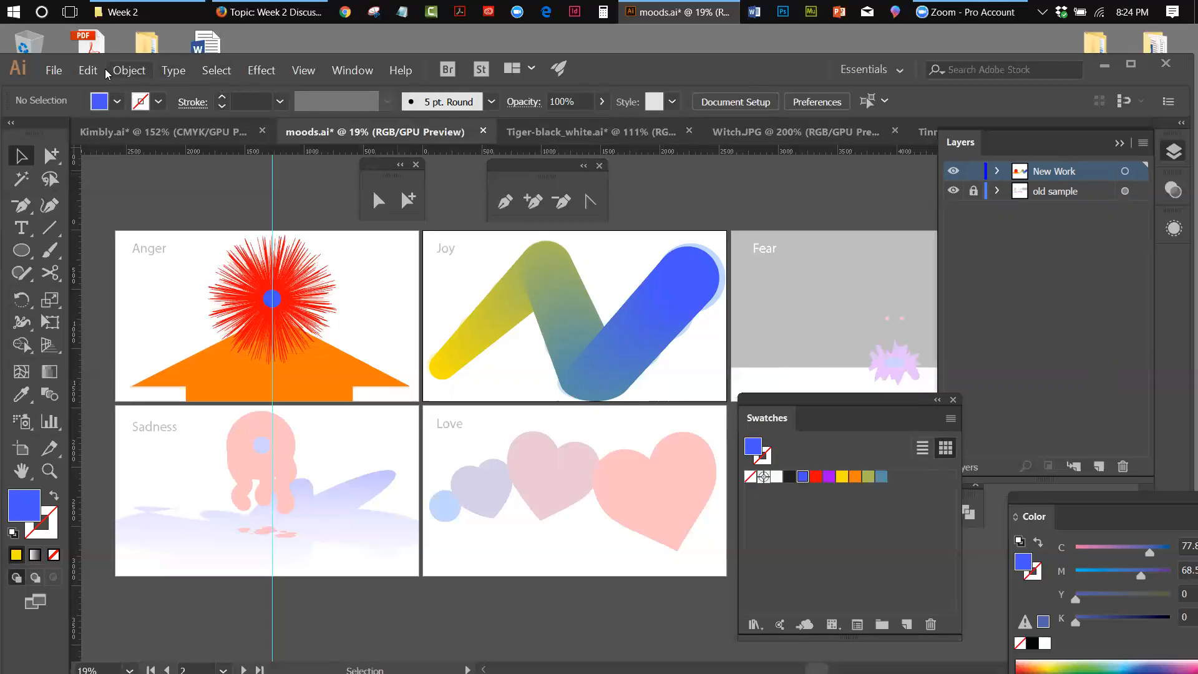
Set the default blend spacing to 2 specified steps with nothing selected.
click(120, 72)
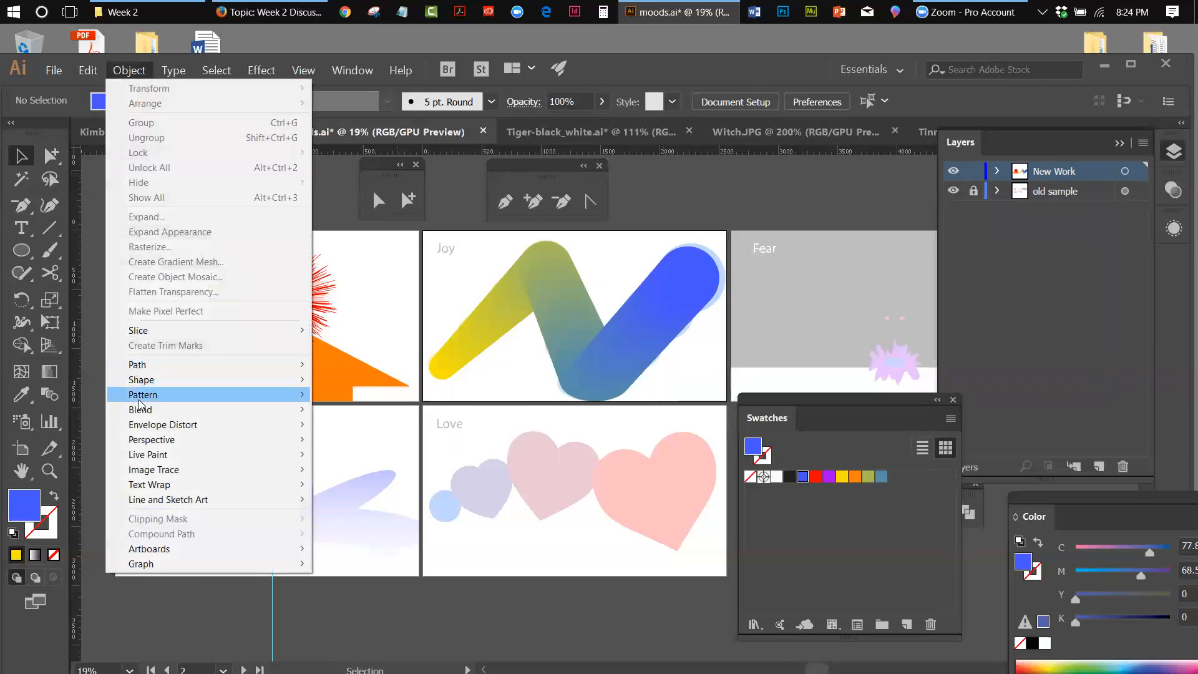
mouse_move(140, 410)
click(387, 444)
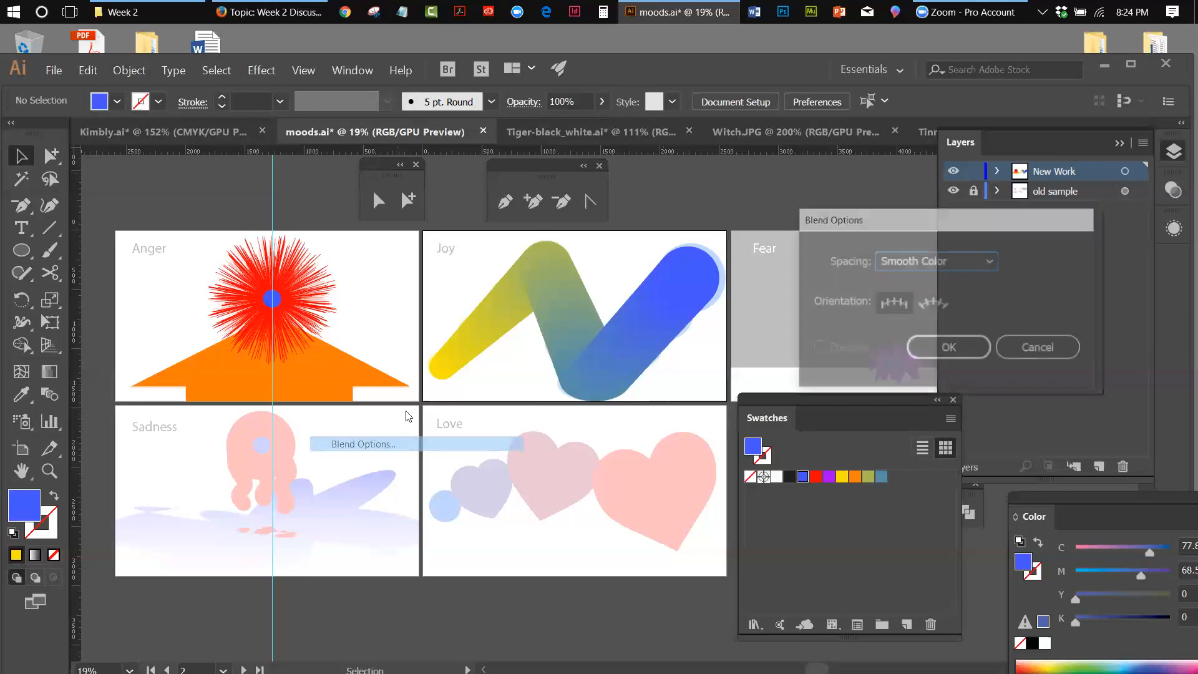
click(993, 261)
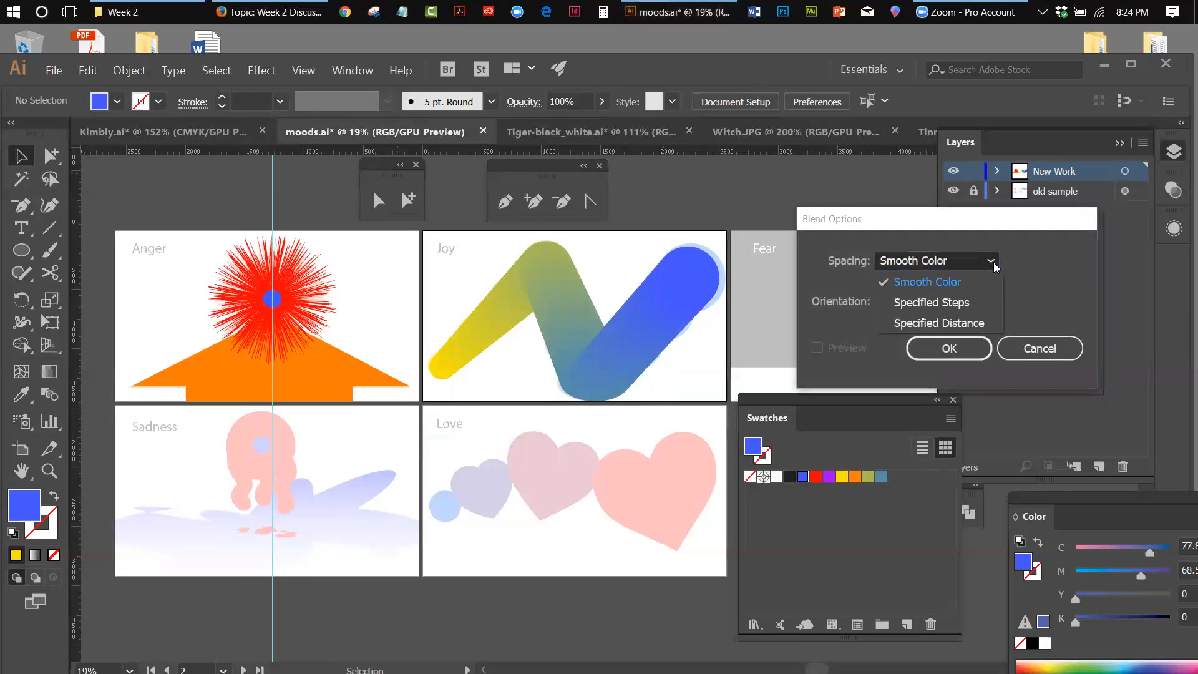
click(941, 302)
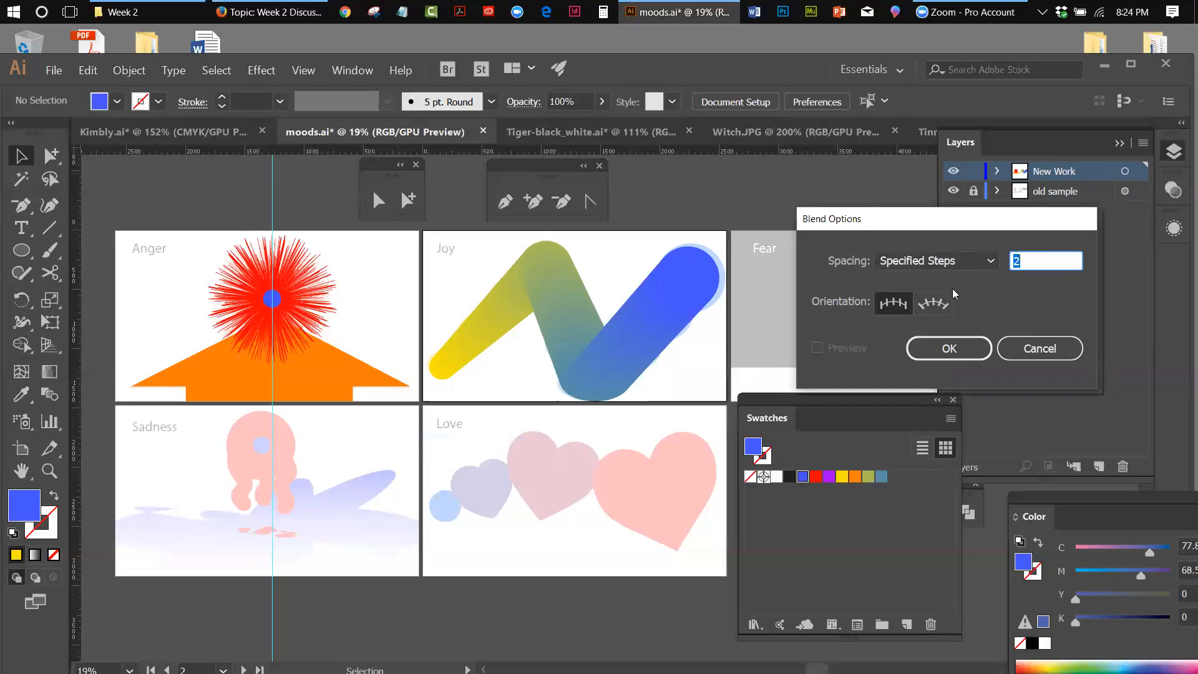
click(960, 353)
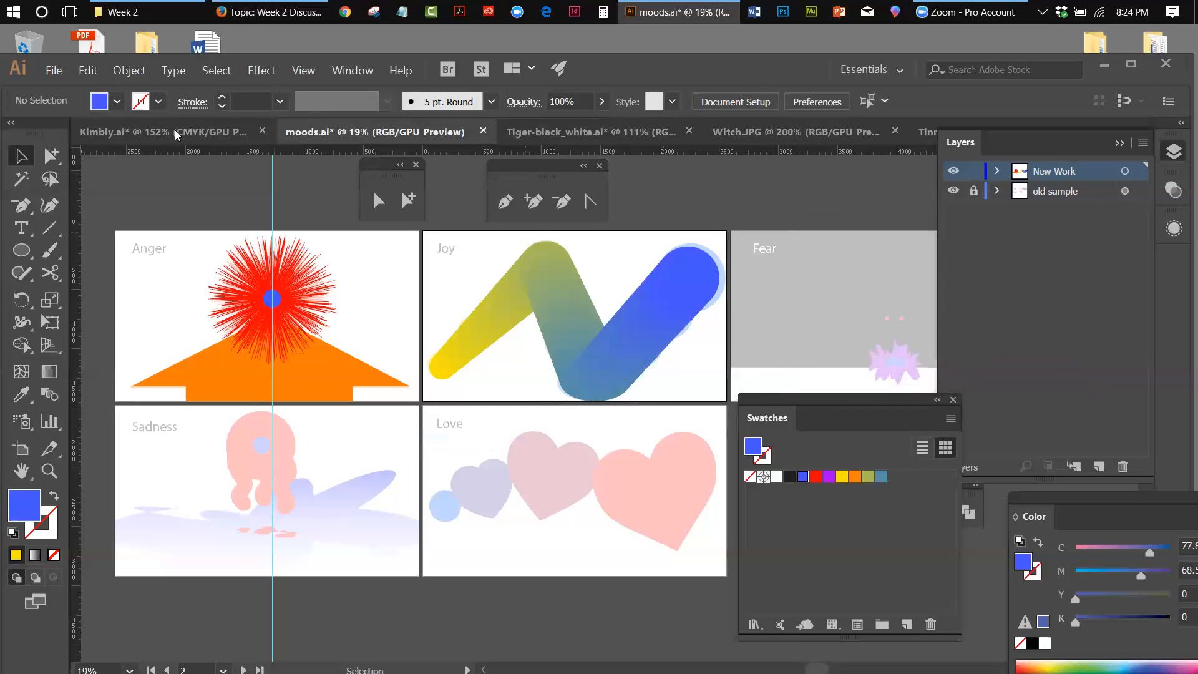
Release the smooth Joy blend and remake it from the four shapes with the specified steps spacing.
click(528, 253)
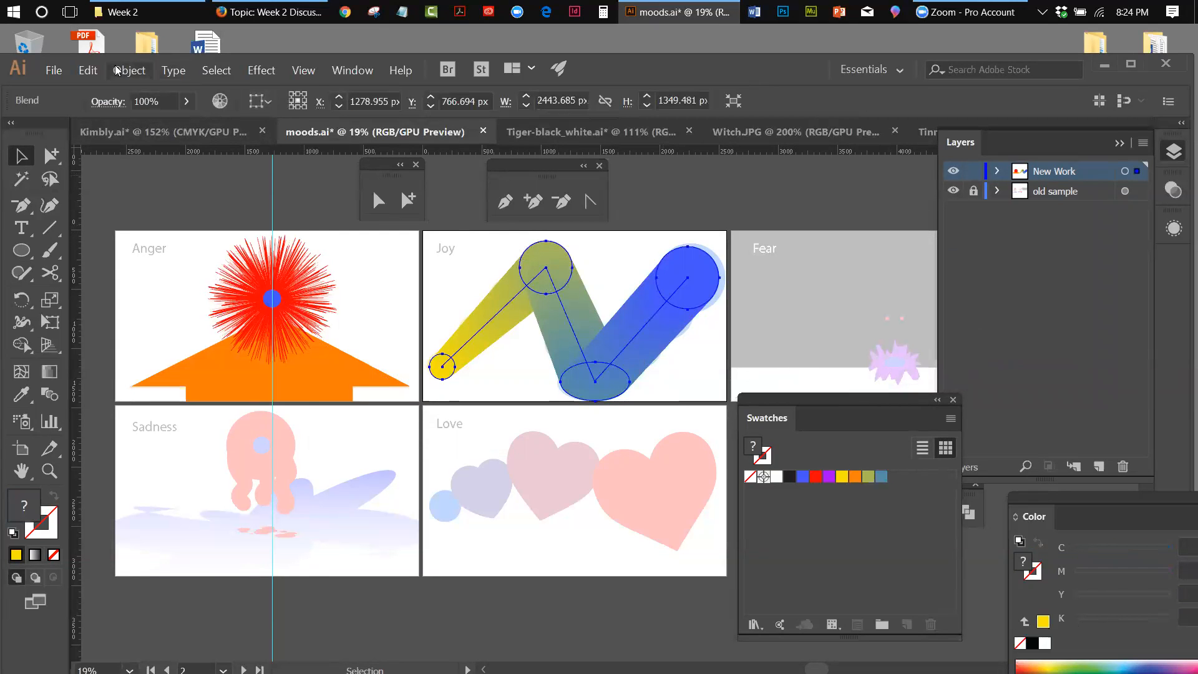
click(129, 70)
mouse_move(247, 412)
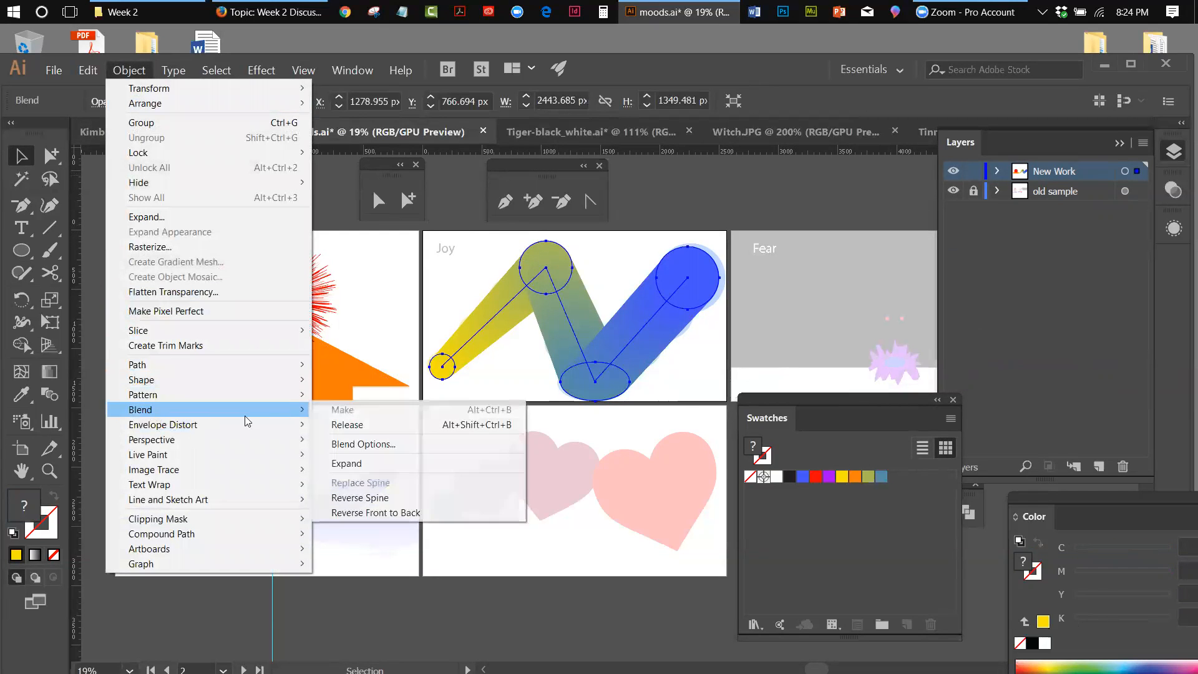
click(328, 426)
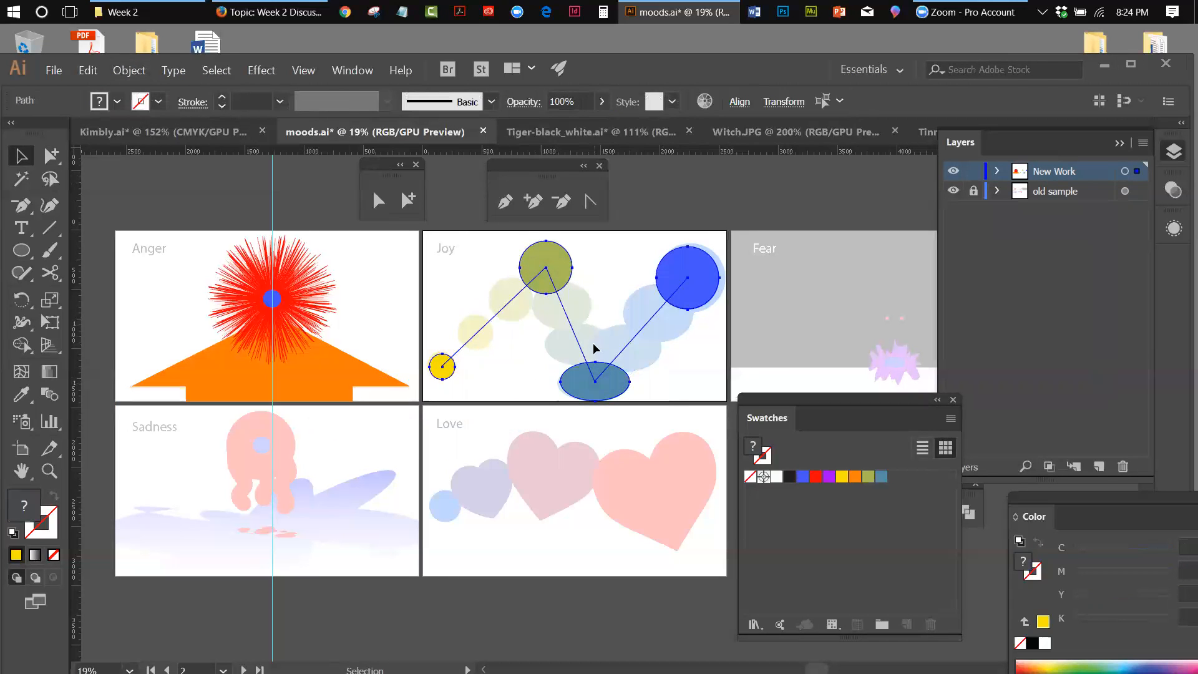
click(130, 74)
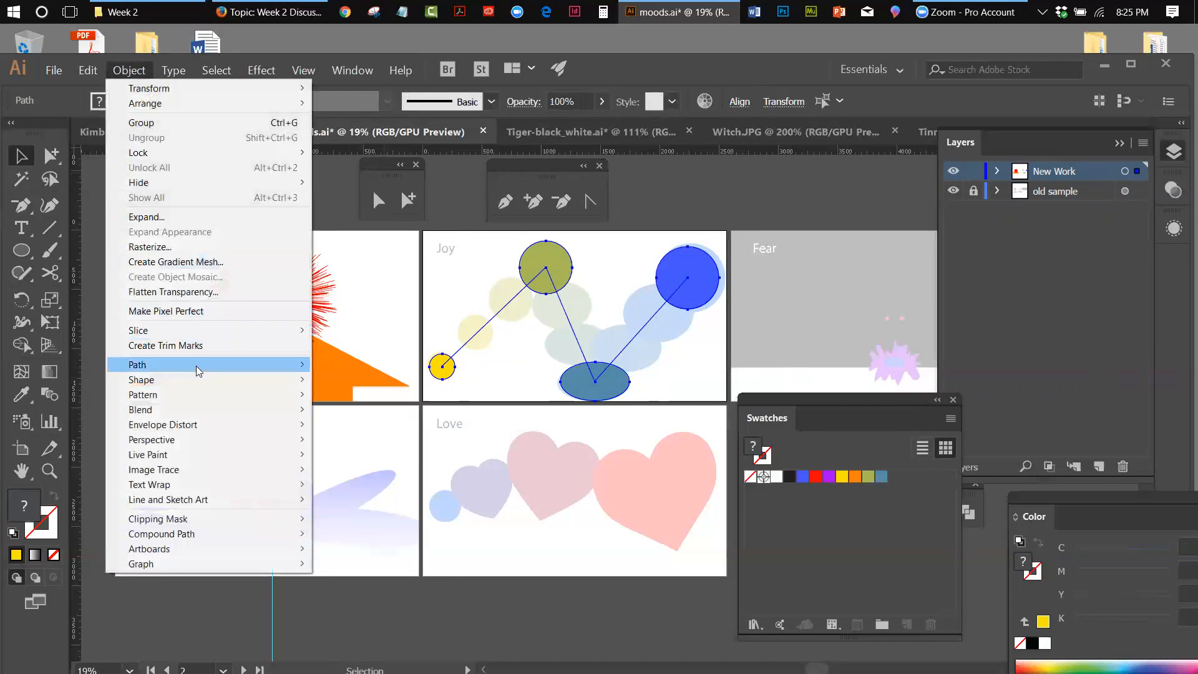
mouse_move(197, 410)
click(316, 413)
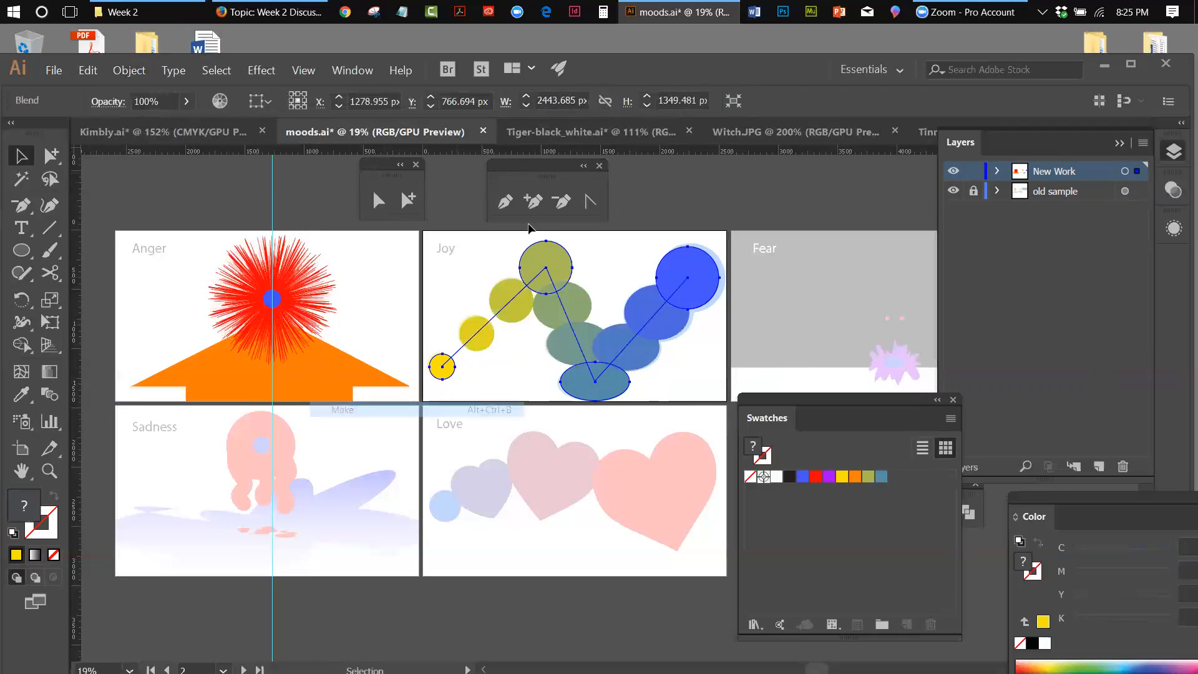
click(652, 196)
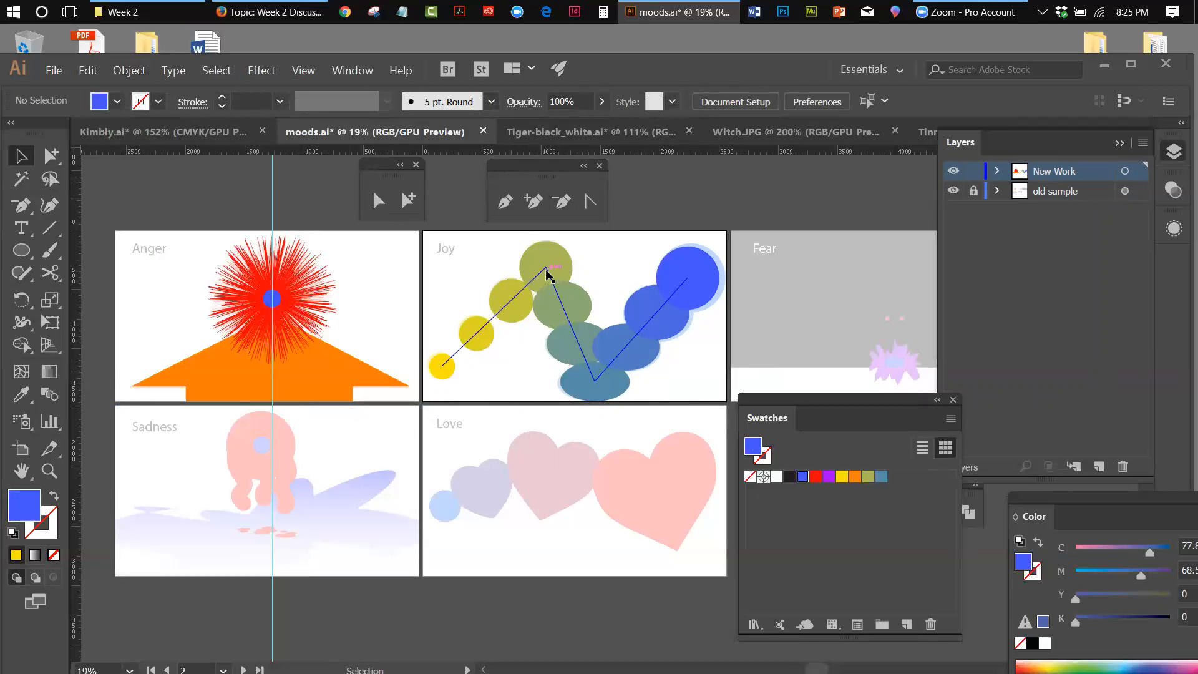
Curve the Joy blend's spine at the olive circle and at the teal ellipse with the Anchor Point tool, and deselect it.
drag(567, 163, 743, 170)
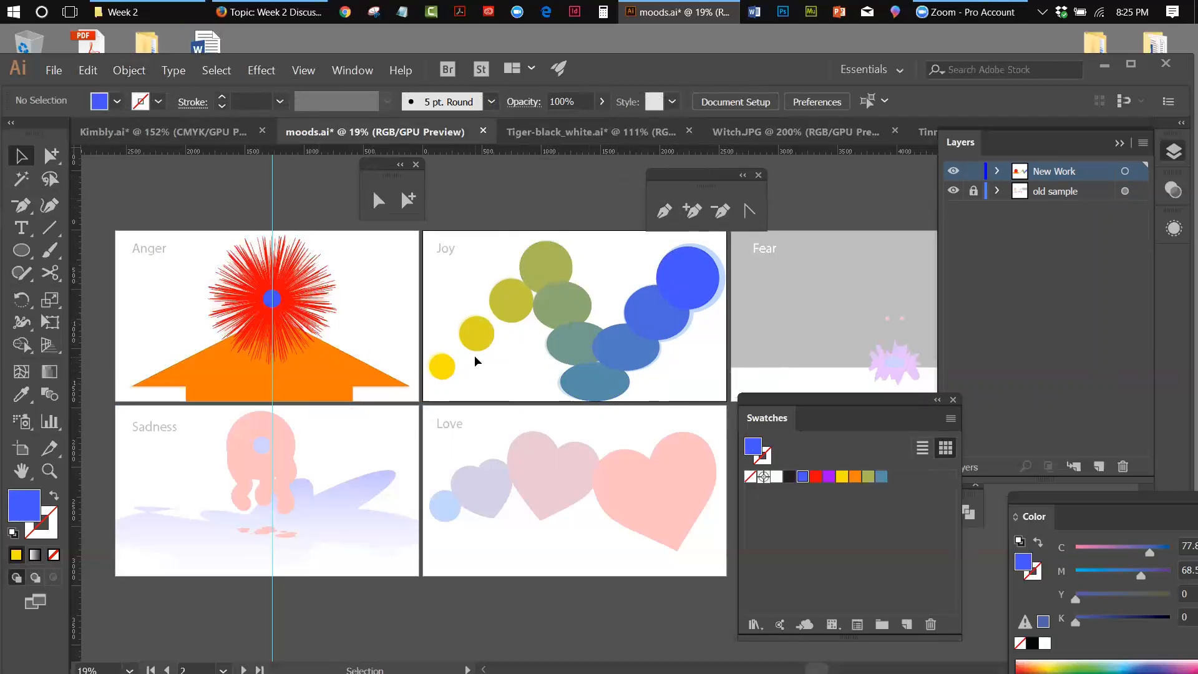
click(442, 367)
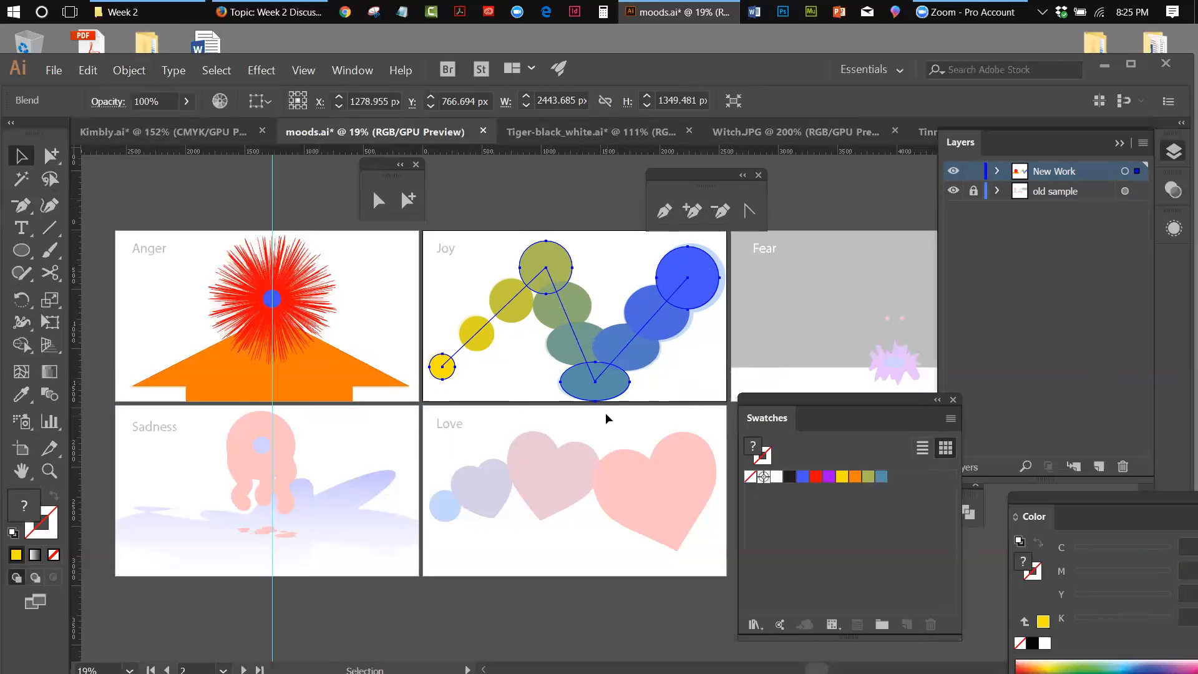
click(748, 212)
click(546, 269)
drag(546, 268, 493, 247)
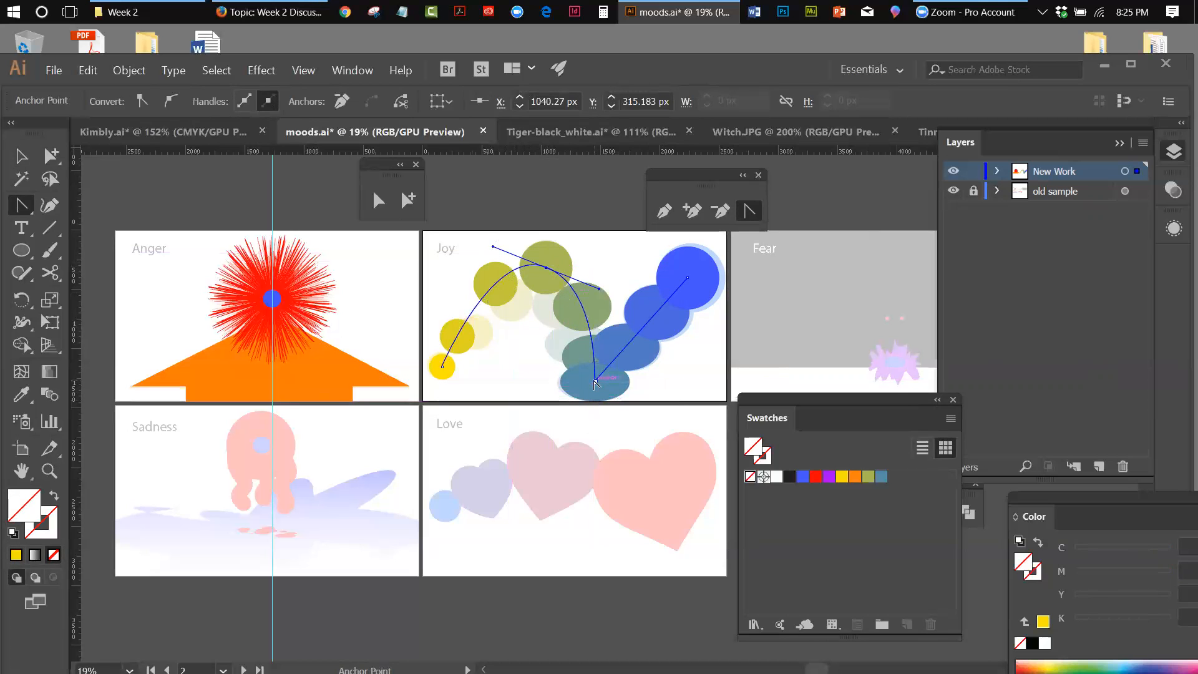
click(596, 382)
drag(591, 387, 526, 367)
click(20, 156)
click(549, 208)
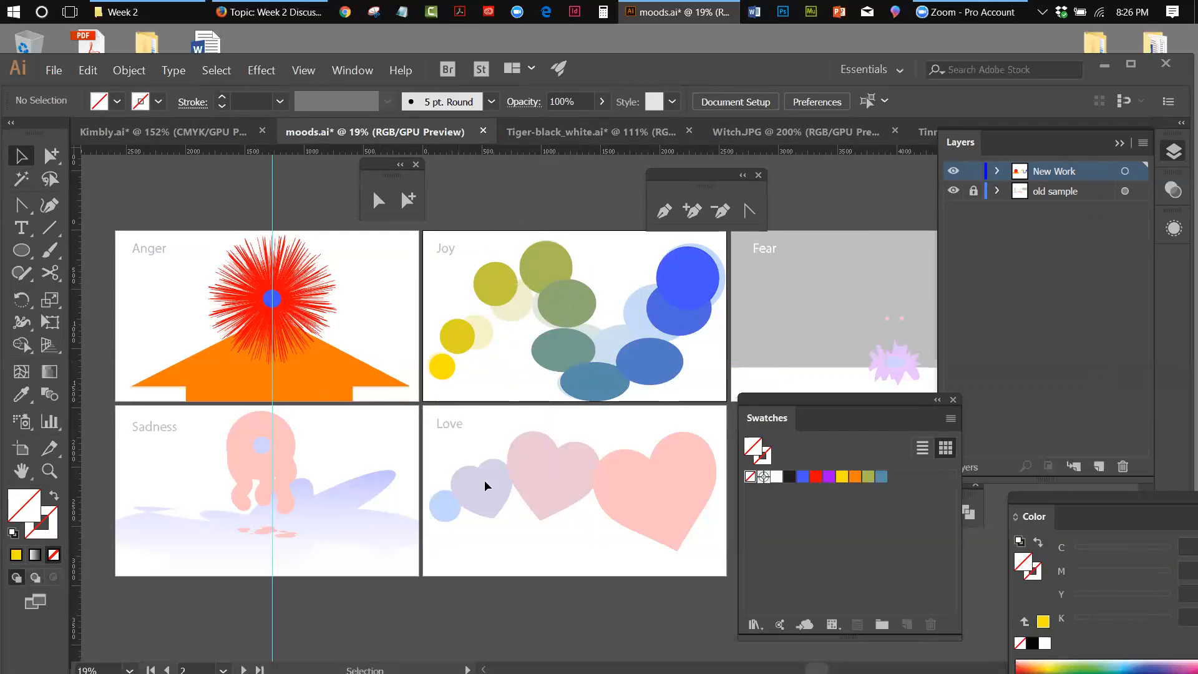
Convert the Joy blend spine's anchors at the olive circle and the teal ellipse to corners with the Anchor Point tool.
click(580, 287)
click(747, 211)
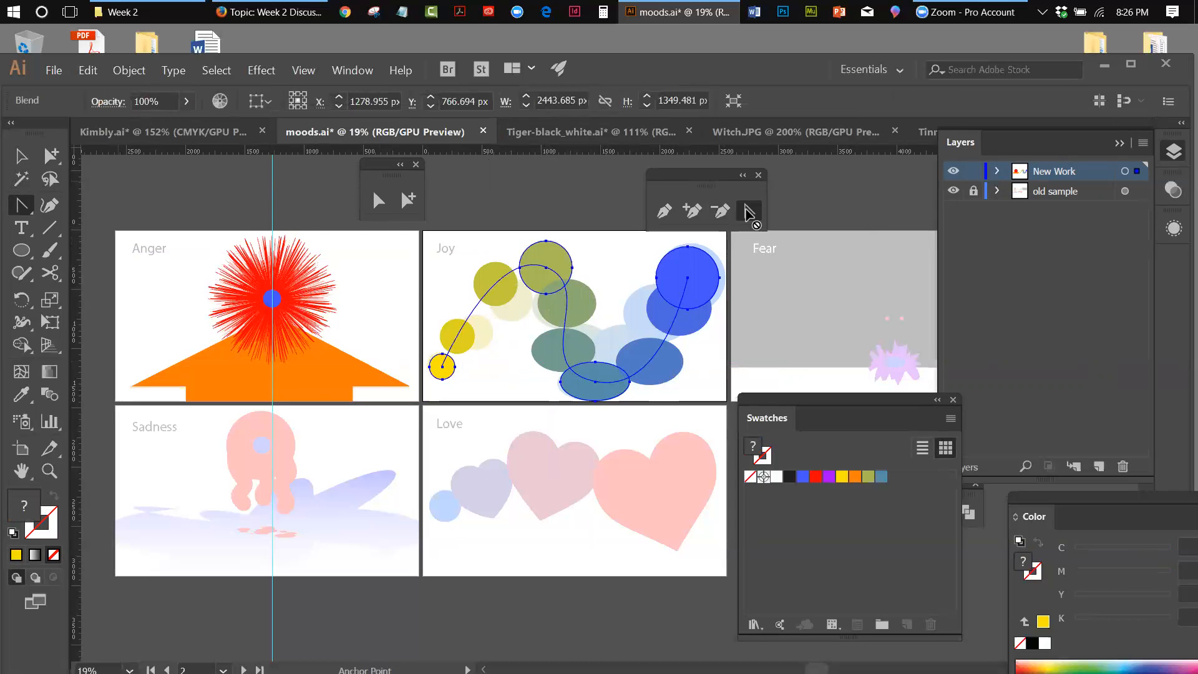
click(546, 268)
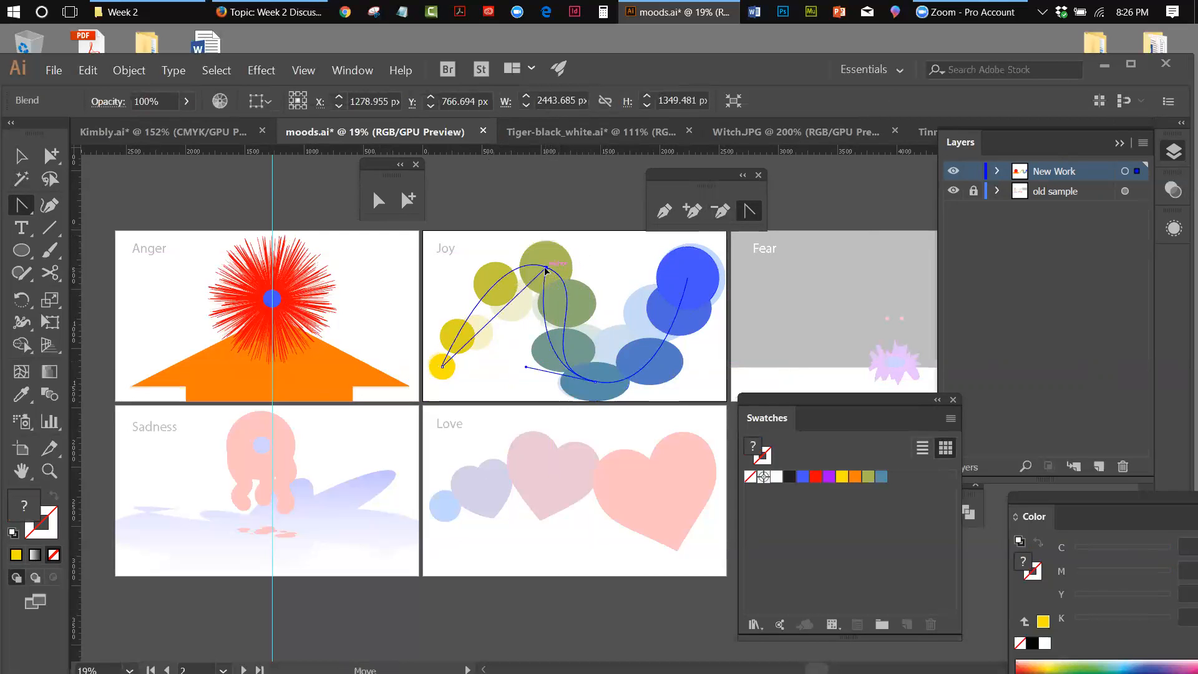
click(595, 382)
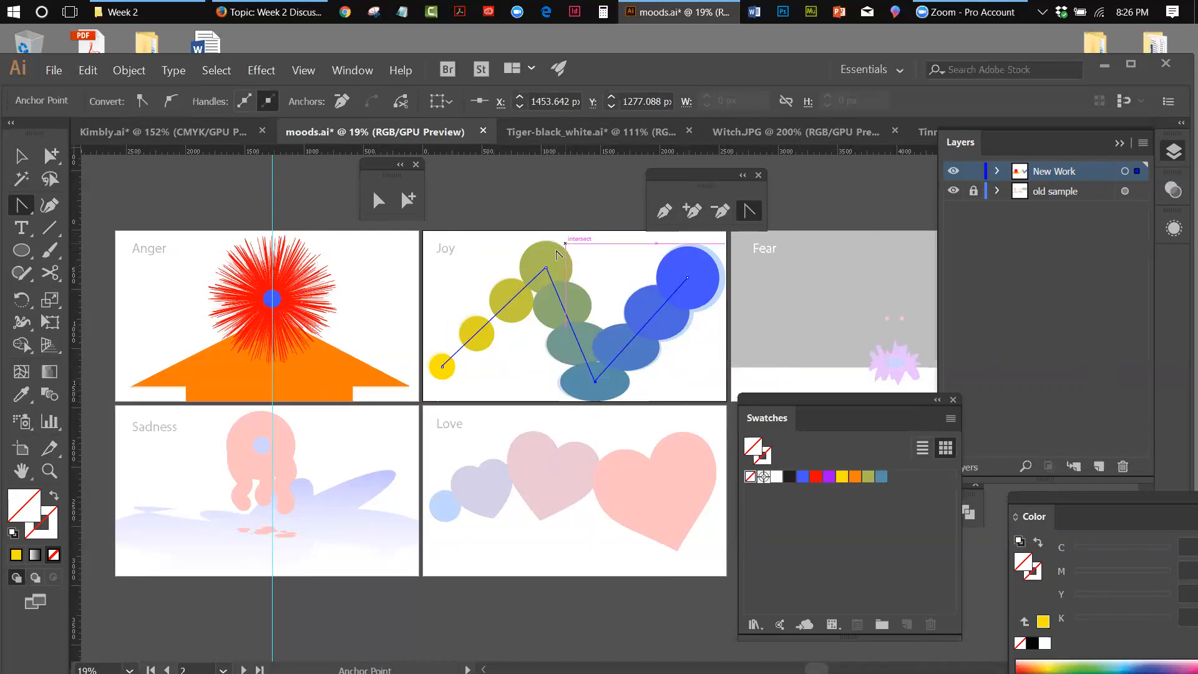
Pull curve handles from the Joy spine's anchors at the olive circle and the teal ellipse, and deselect the blend.
drag(546, 268, 493, 245)
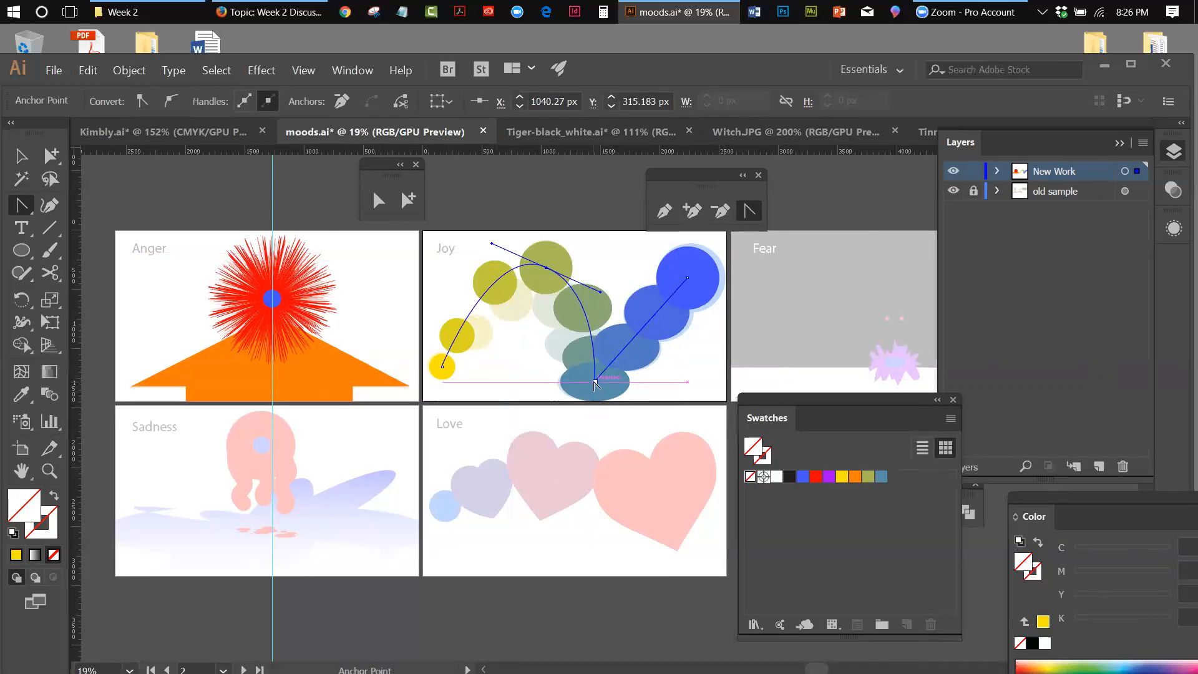
drag(594, 383, 535, 368)
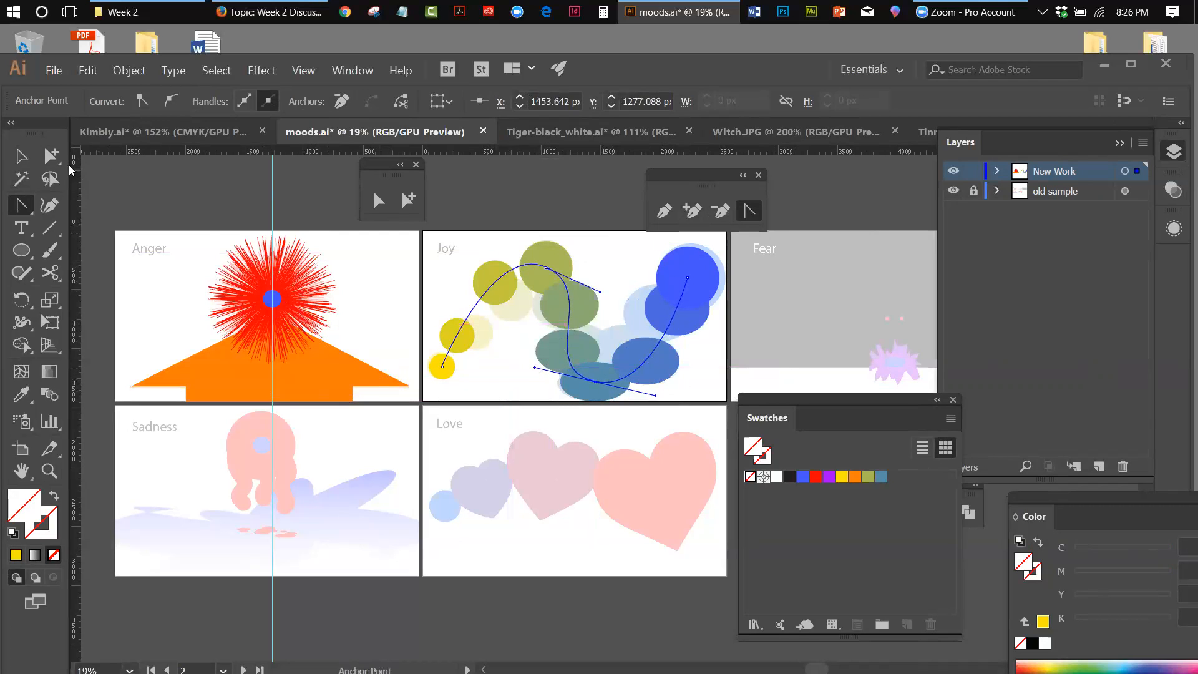
click(21, 155)
click(518, 190)
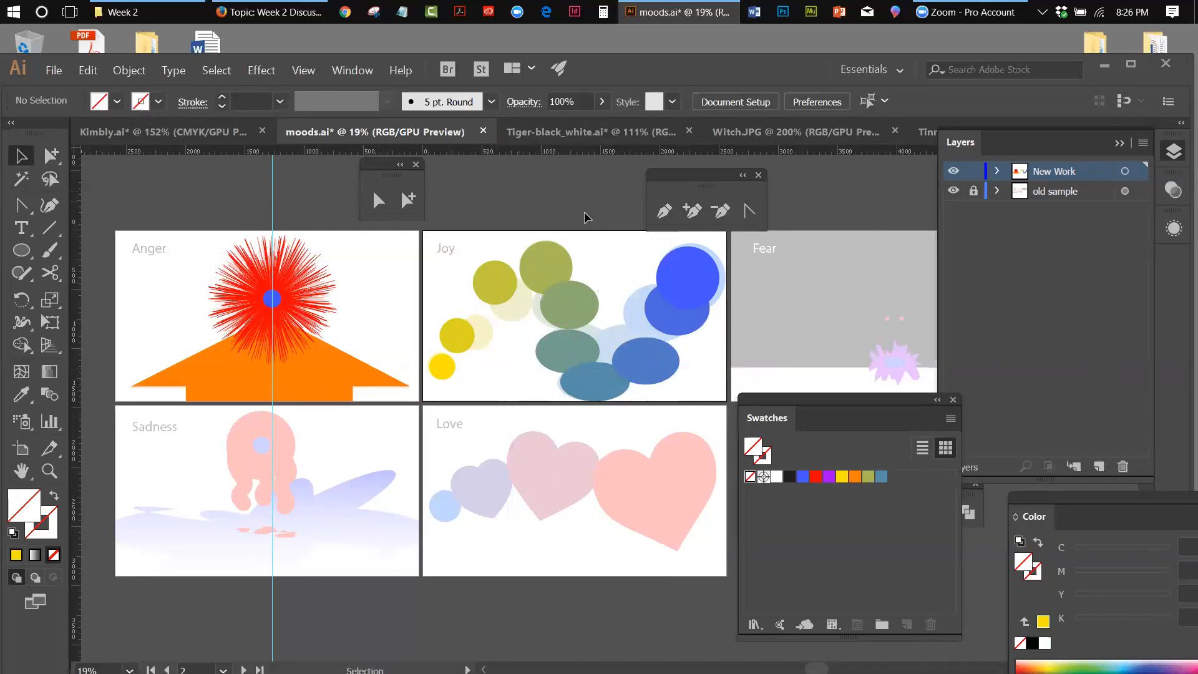
Hide the old sample layer to examine the new artwork on its own, and show the layer again.
click(954, 192)
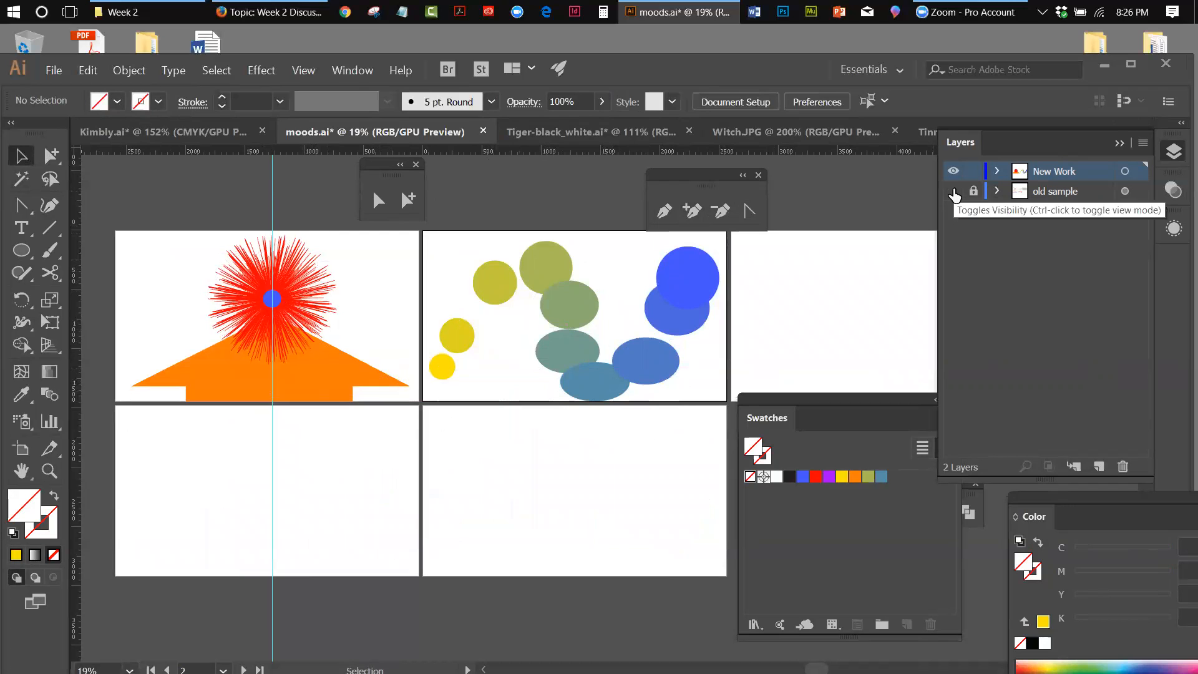
click(953, 192)
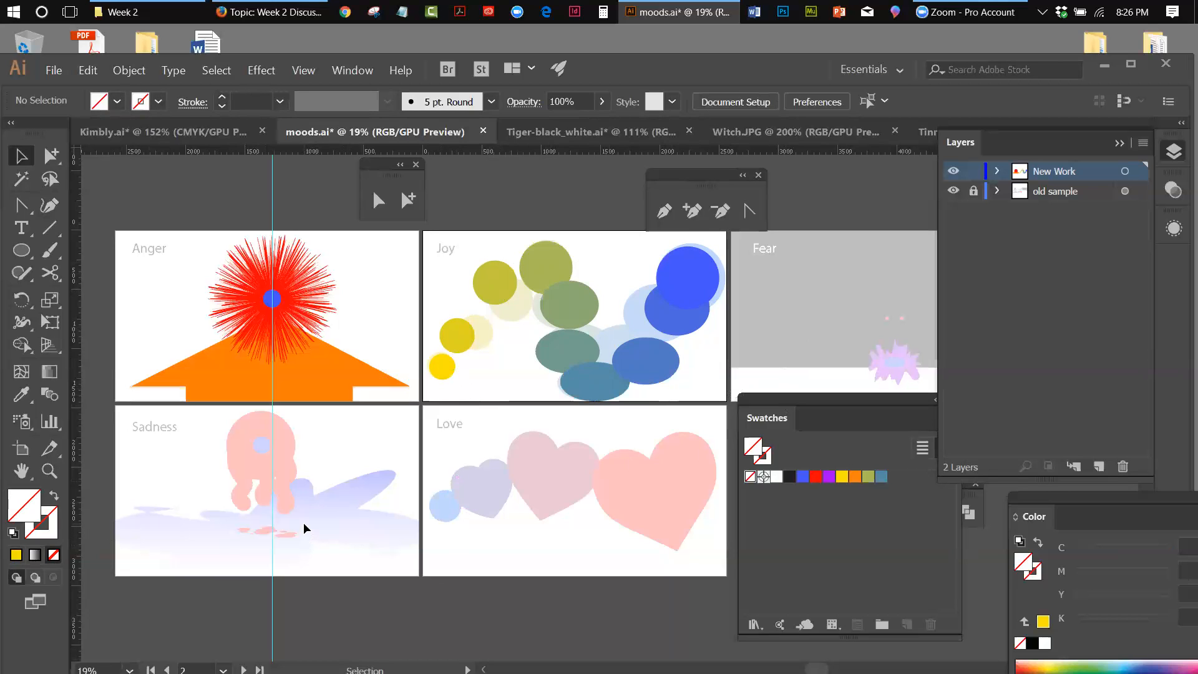
click(131, 385)
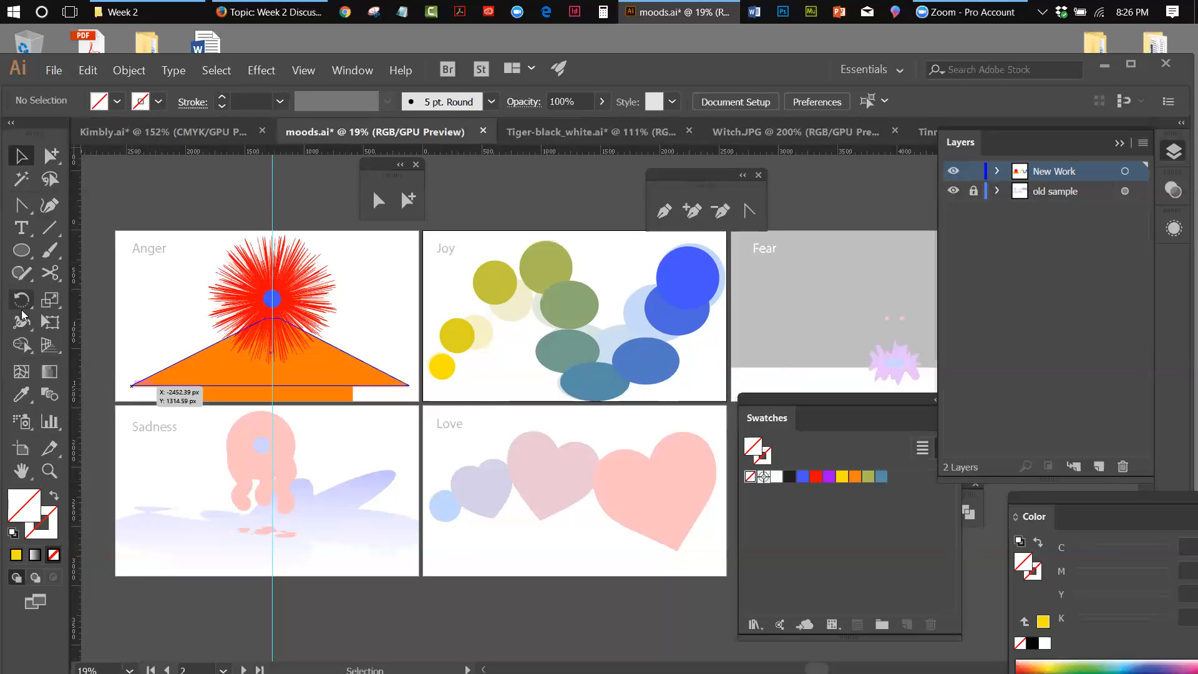
Draw a wide flat ellipse over the Sadness puddle, center it on the vertical guide and fill it with the blue swatch.
key(l)
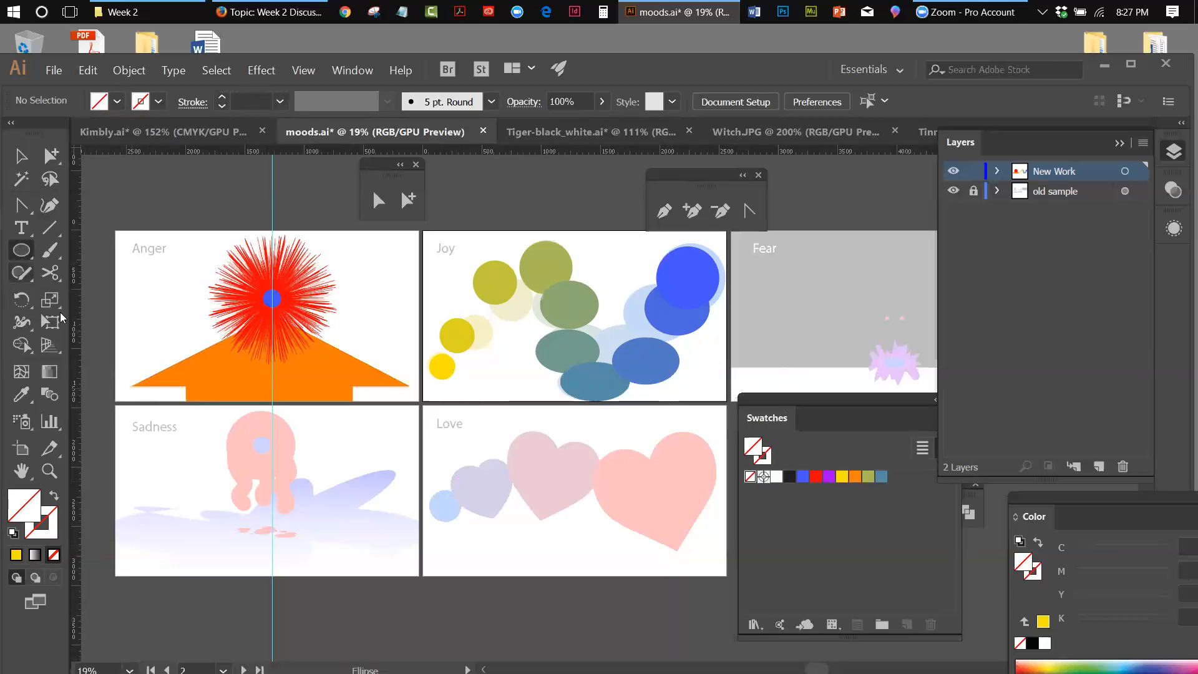
drag(178, 506, 400, 551)
key(v)
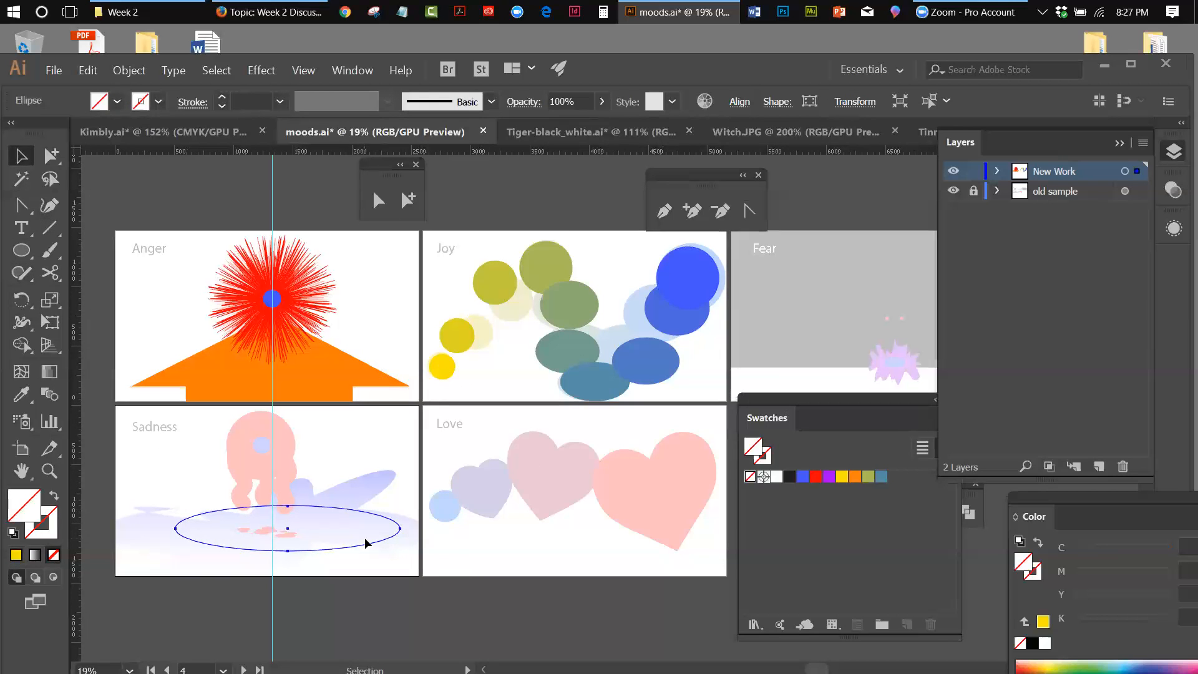
drag(371, 516, 354, 523)
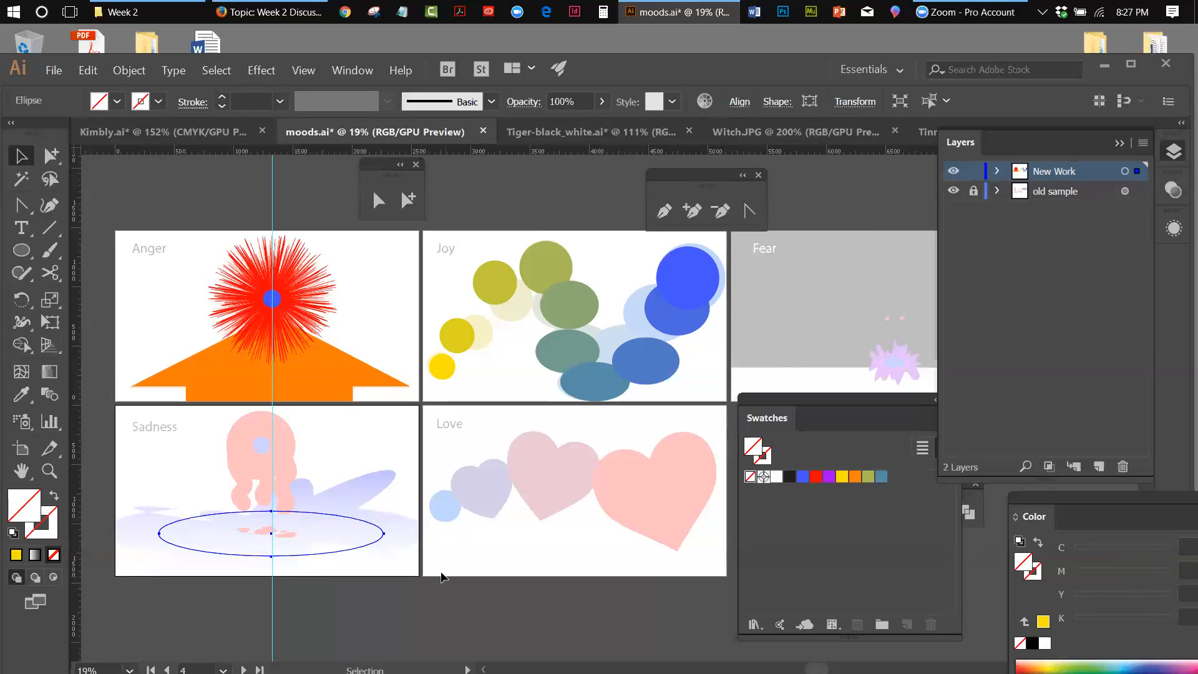
click(804, 478)
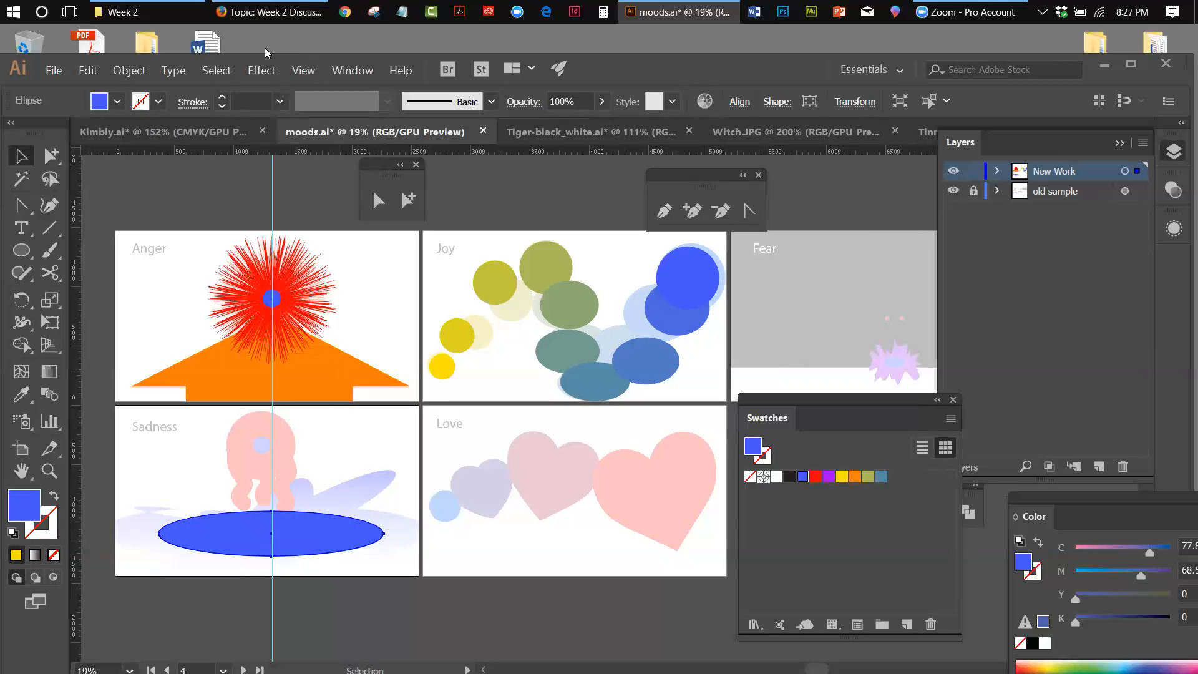
Try the Roughen effect on the Sadness ellipse with 5% relative size, 10/in detail and corner points.
click(261, 70)
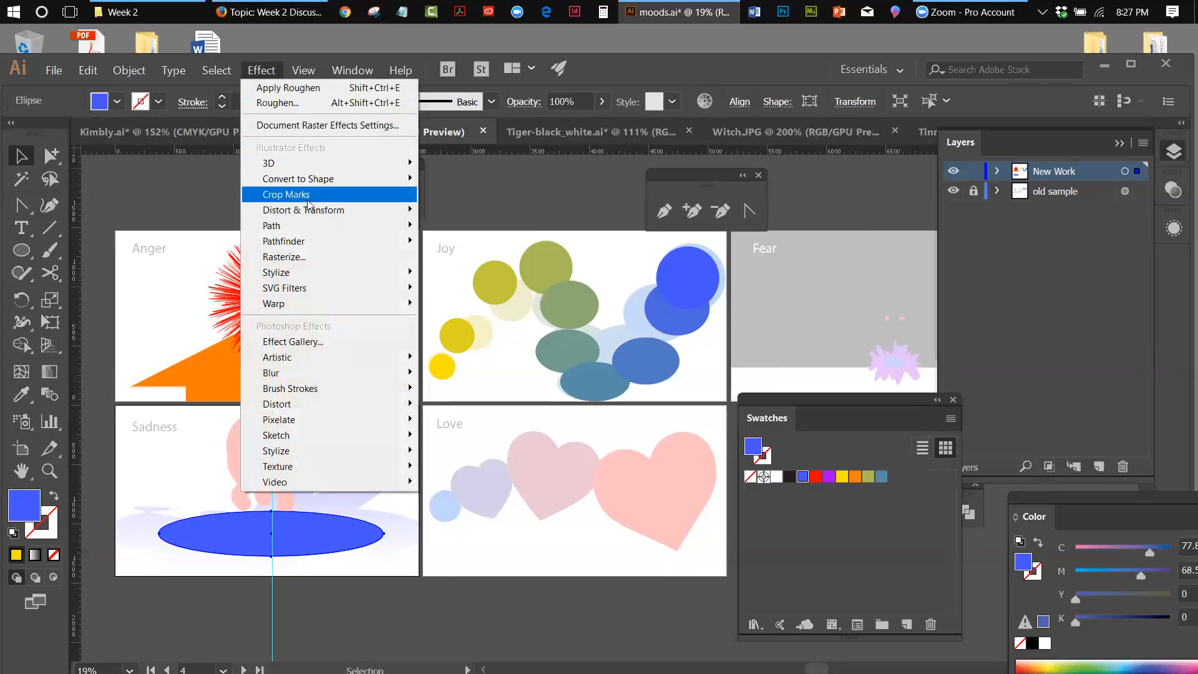
mouse_move(312, 209)
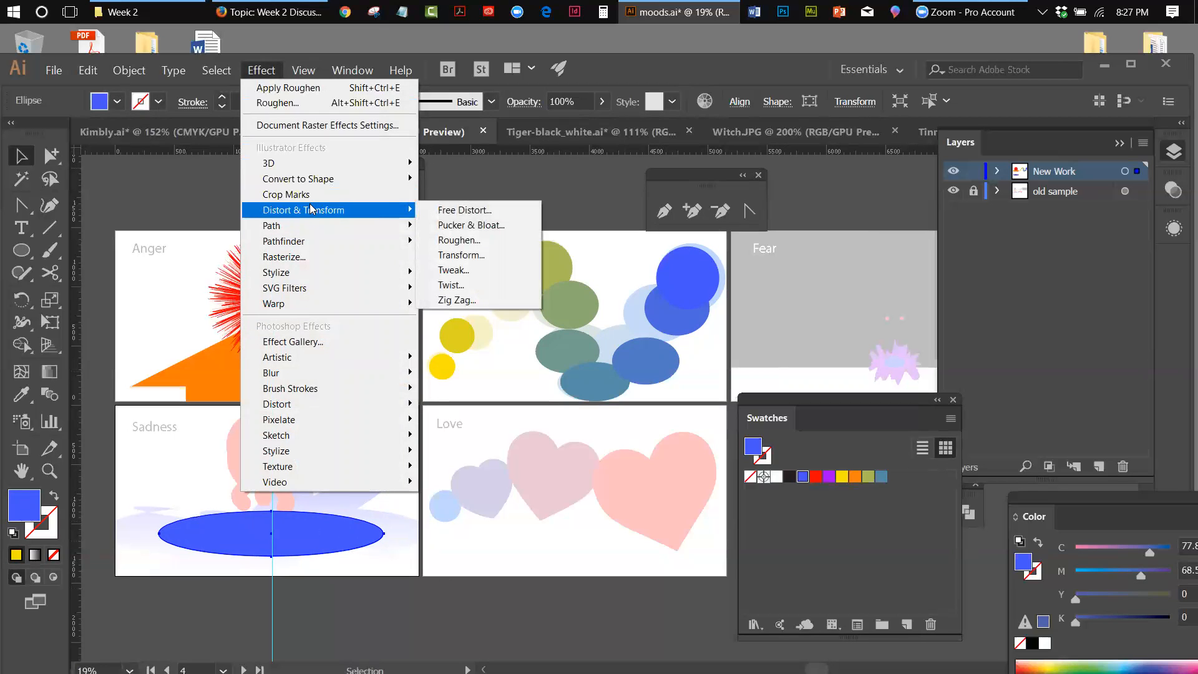
click(459, 239)
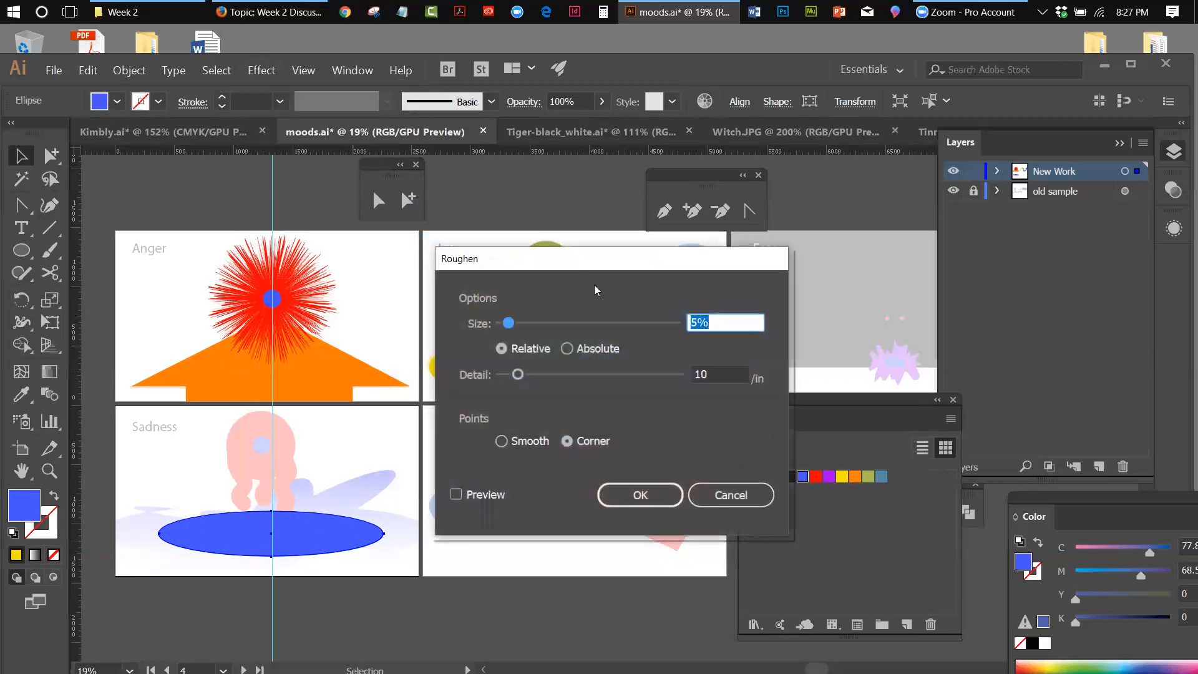
drag(559, 259, 777, 271)
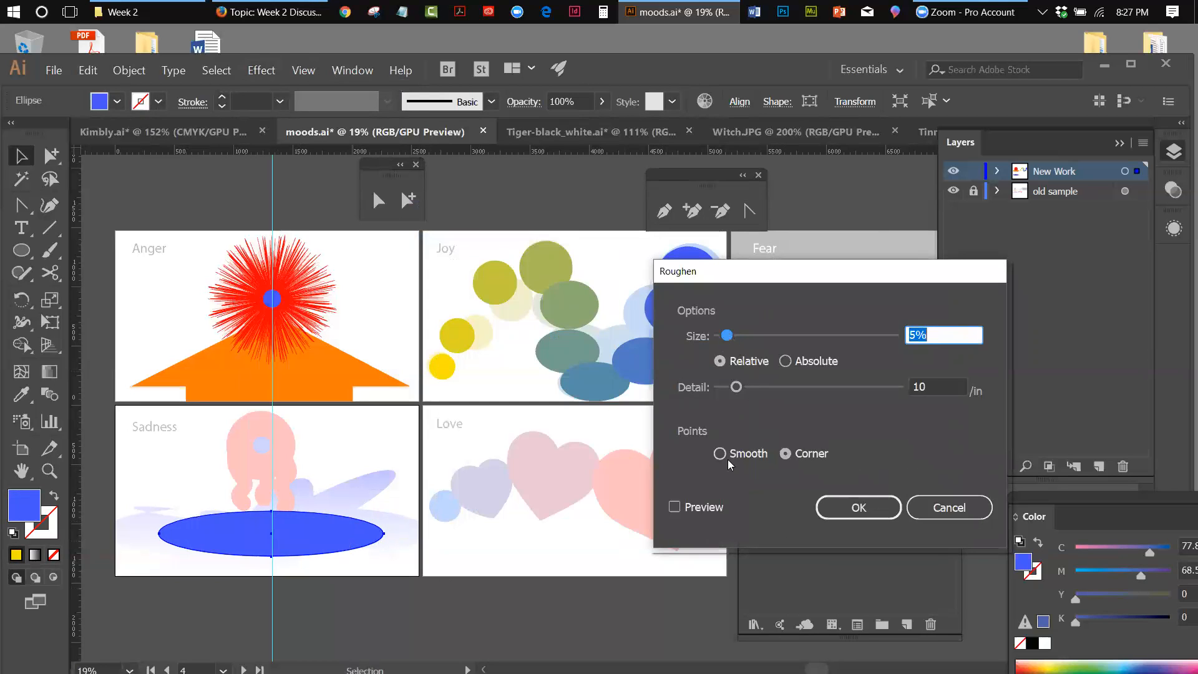
click(677, 507)
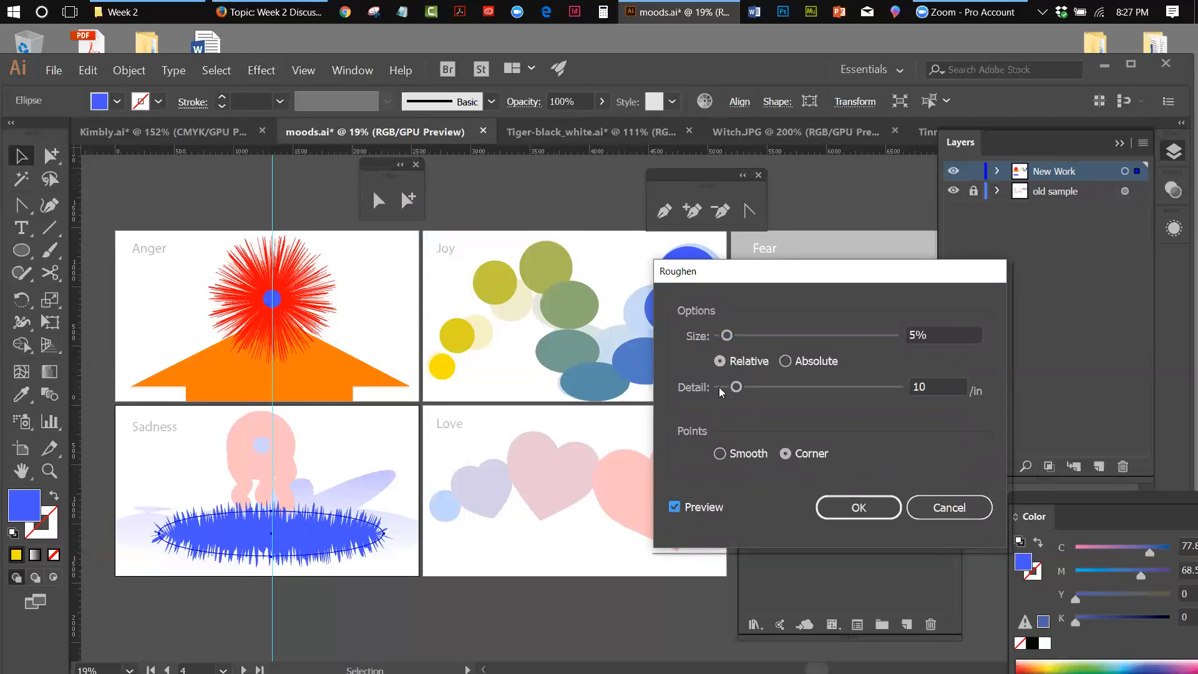
click(945, 506)
Try the Pucker & Bloat effect on the Sadness ellipse with 44% bloat.
click(252, 72)
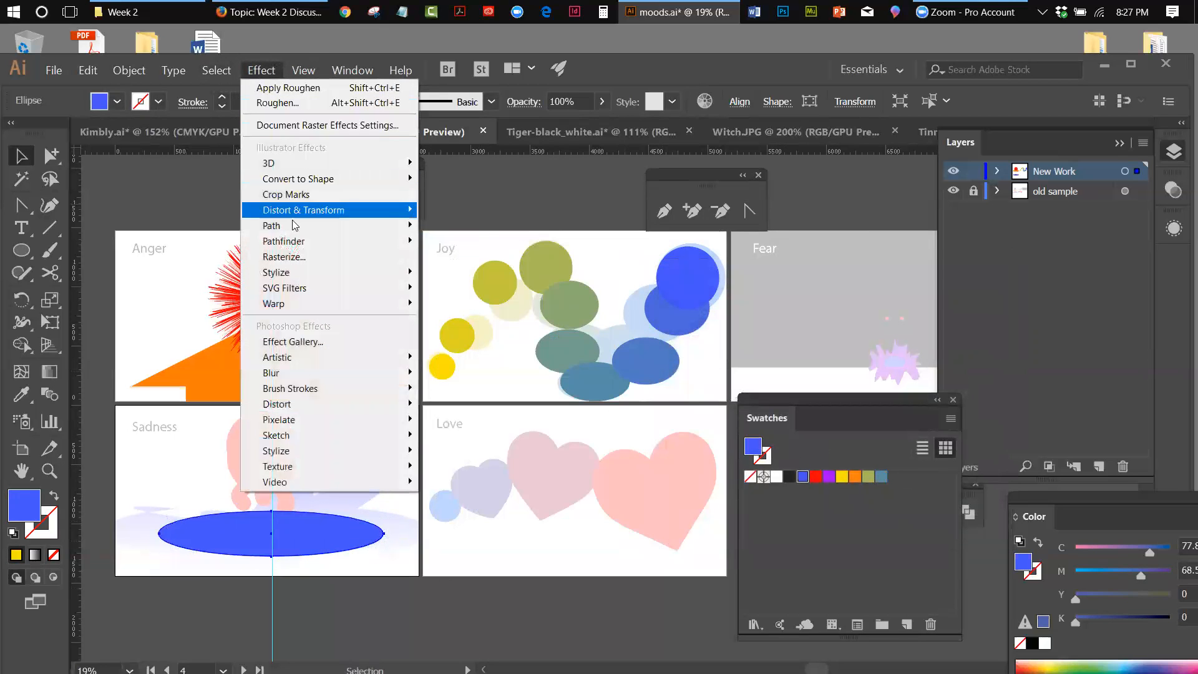
mouse_move(298, 211)
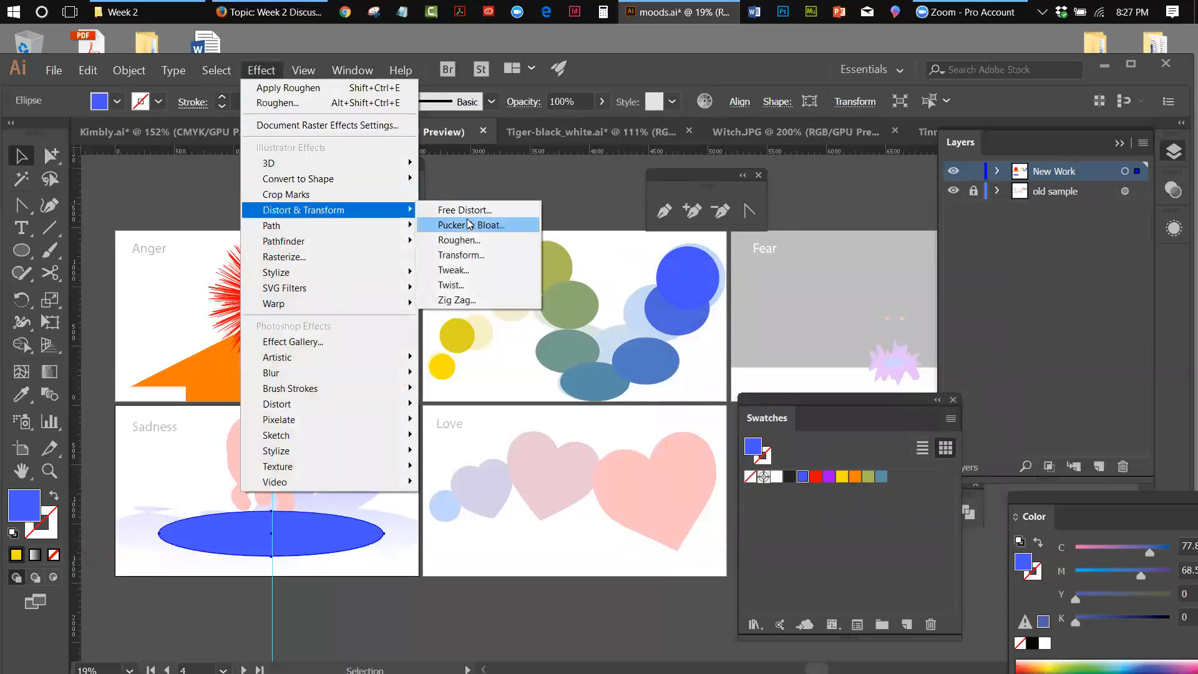
click(471, 225)
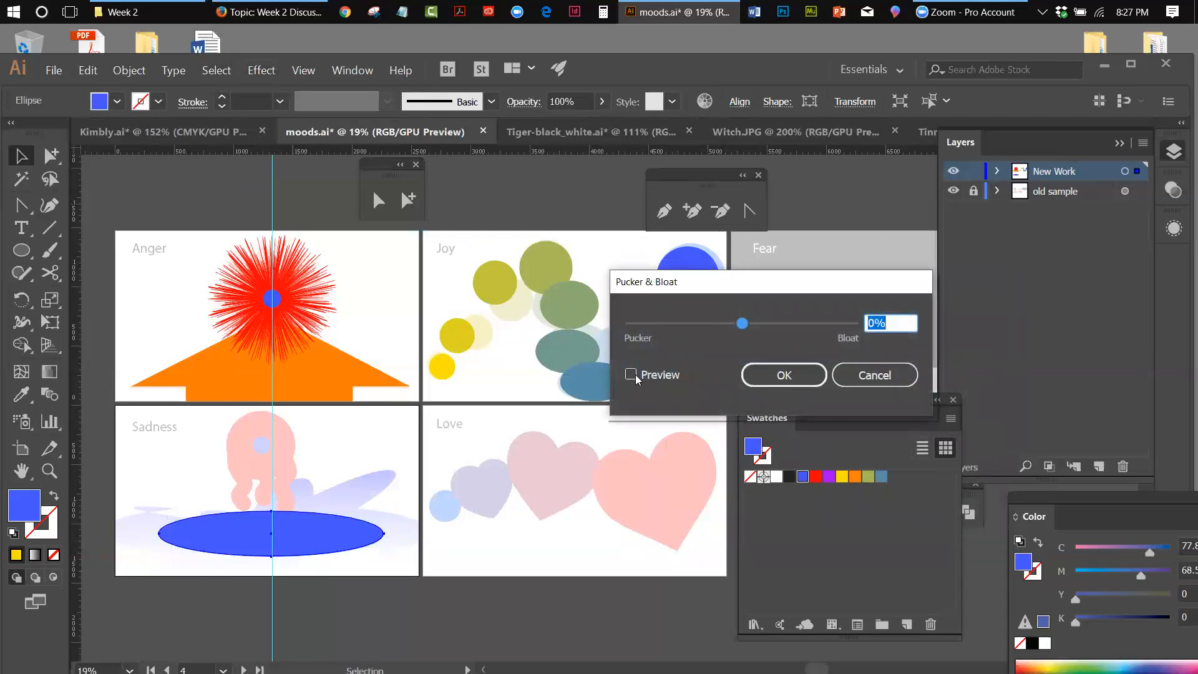
click(632, 376)
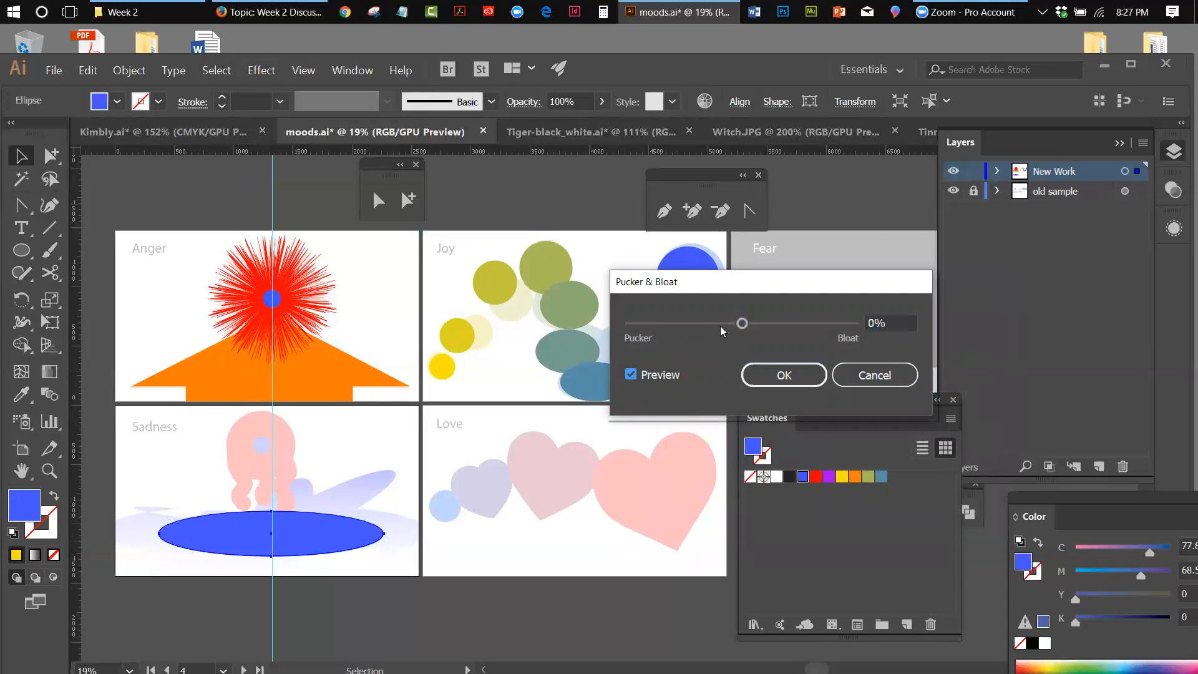
drag(742, 323, 767, 323)
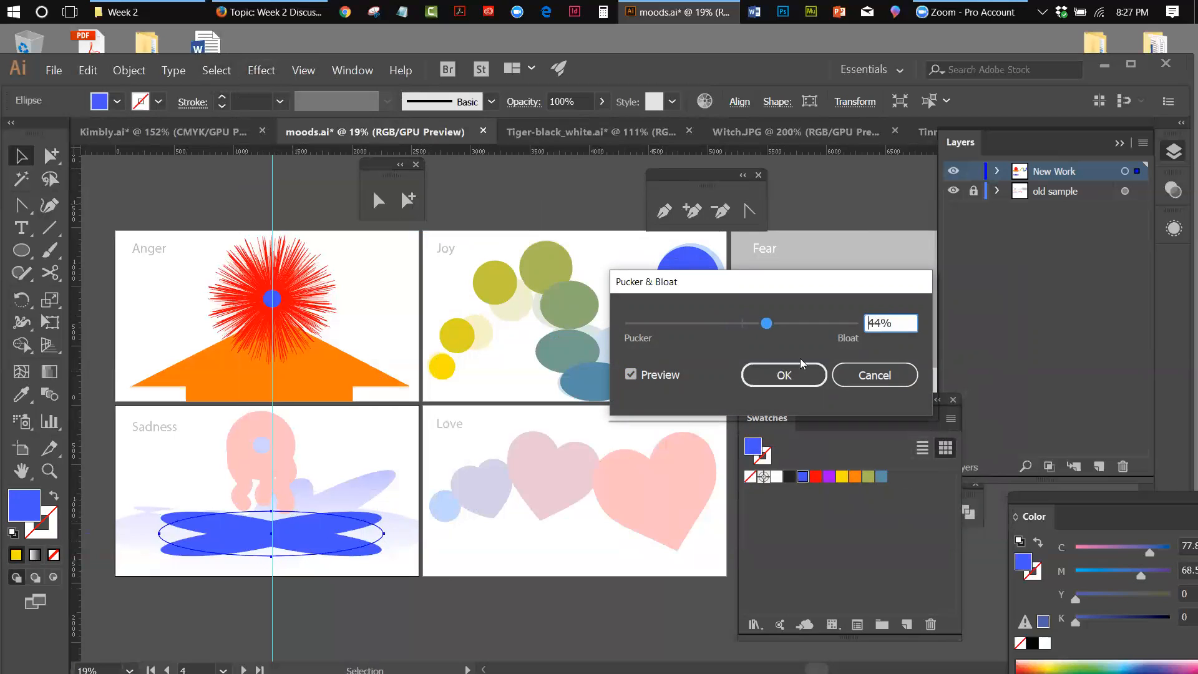
click(848, 375)
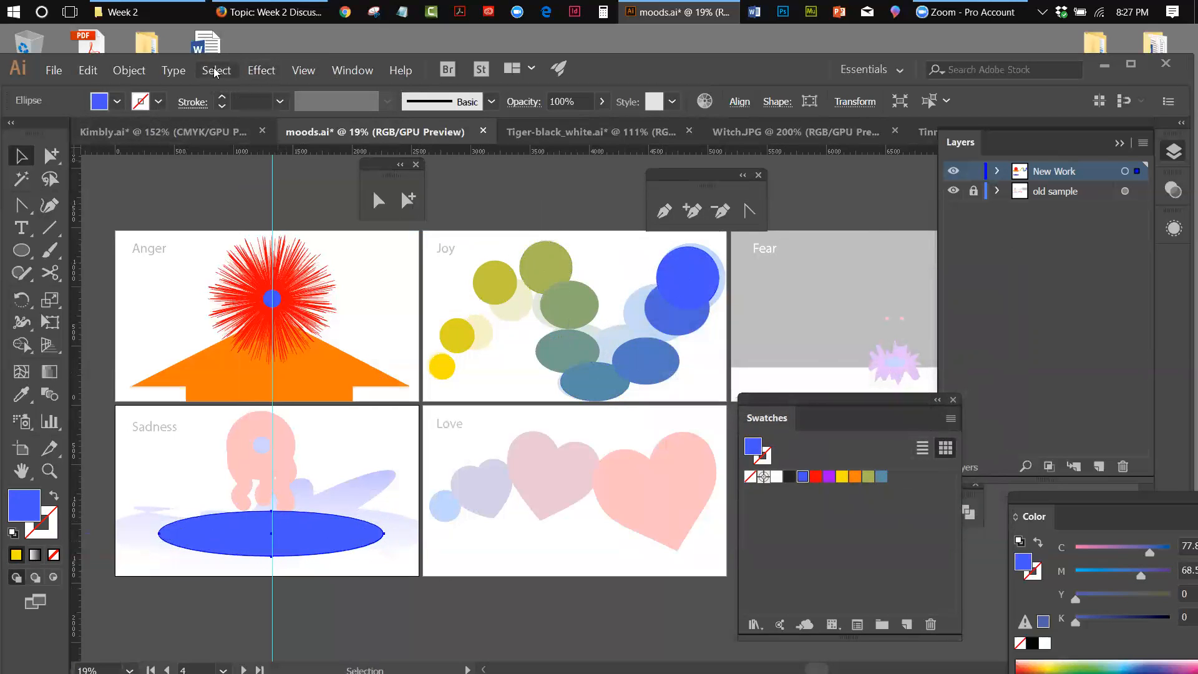
click(129, 69)
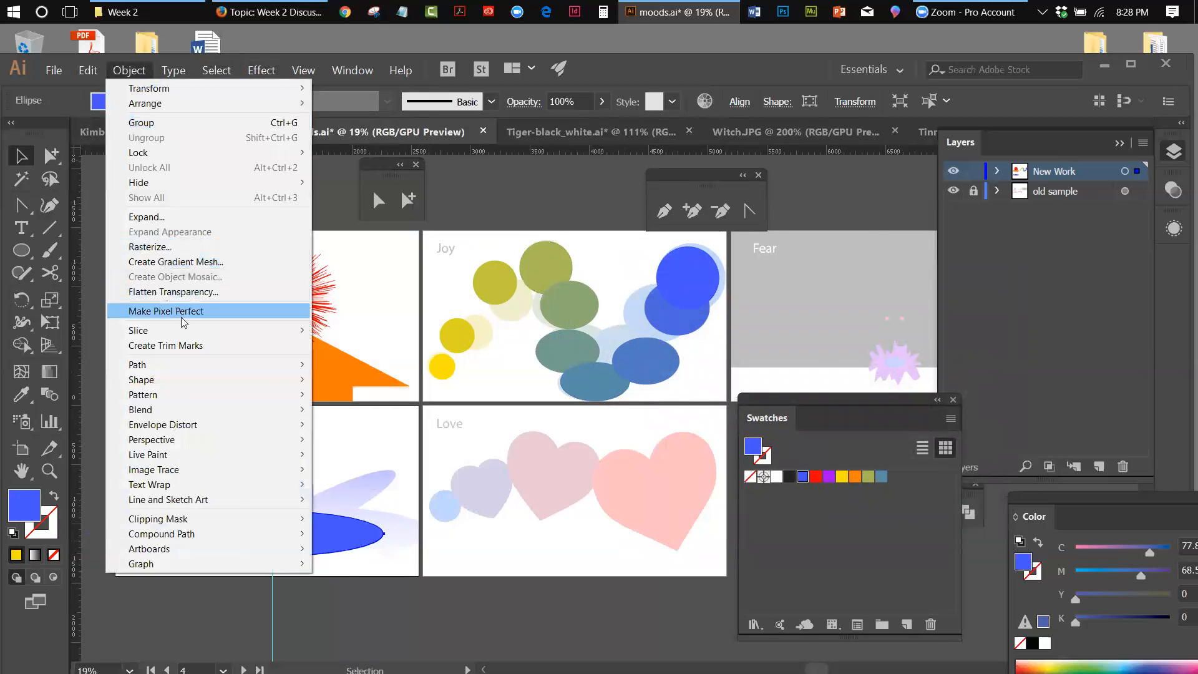
mouse_move(181, 364)
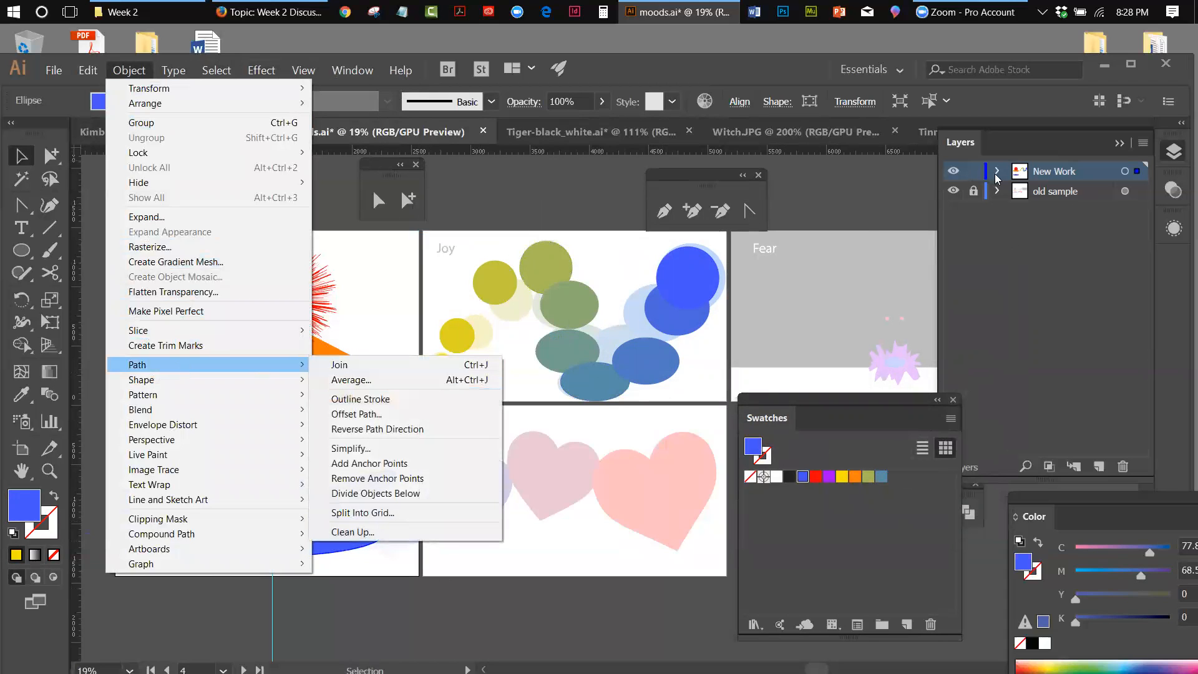
click(1063, 271)
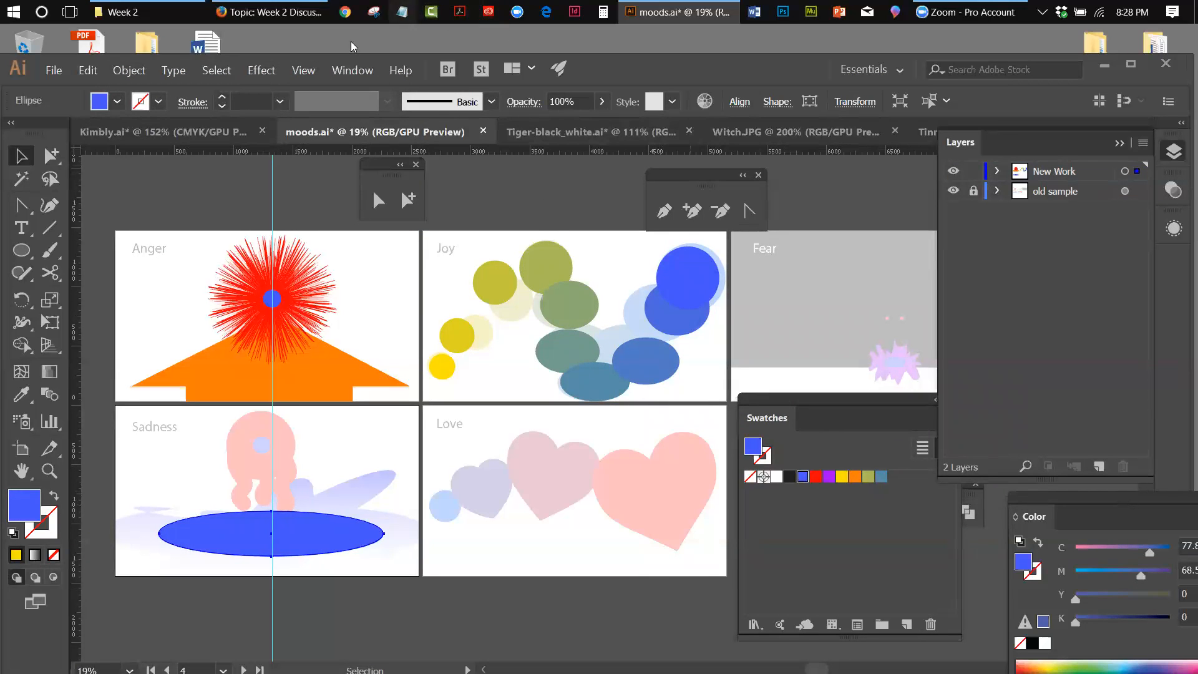
Display the blue Sadness ellipse's appearance attributes and delete the ellipse.
click(352, 69)
click(419, 199)
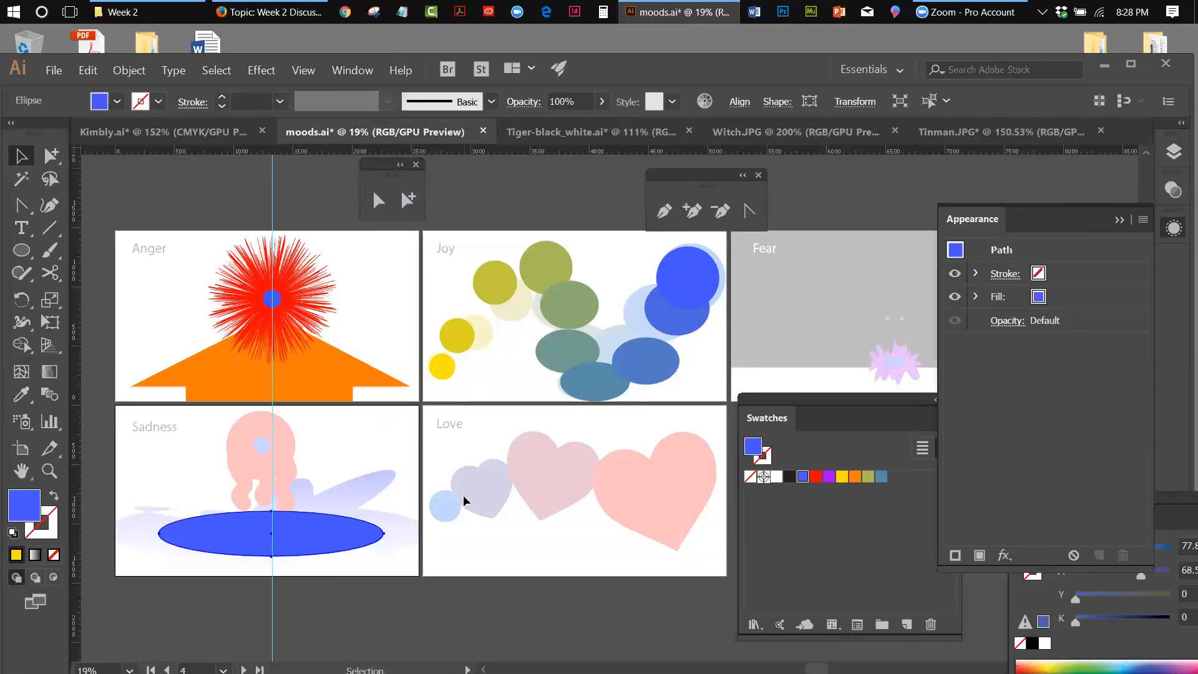
key(Delete)
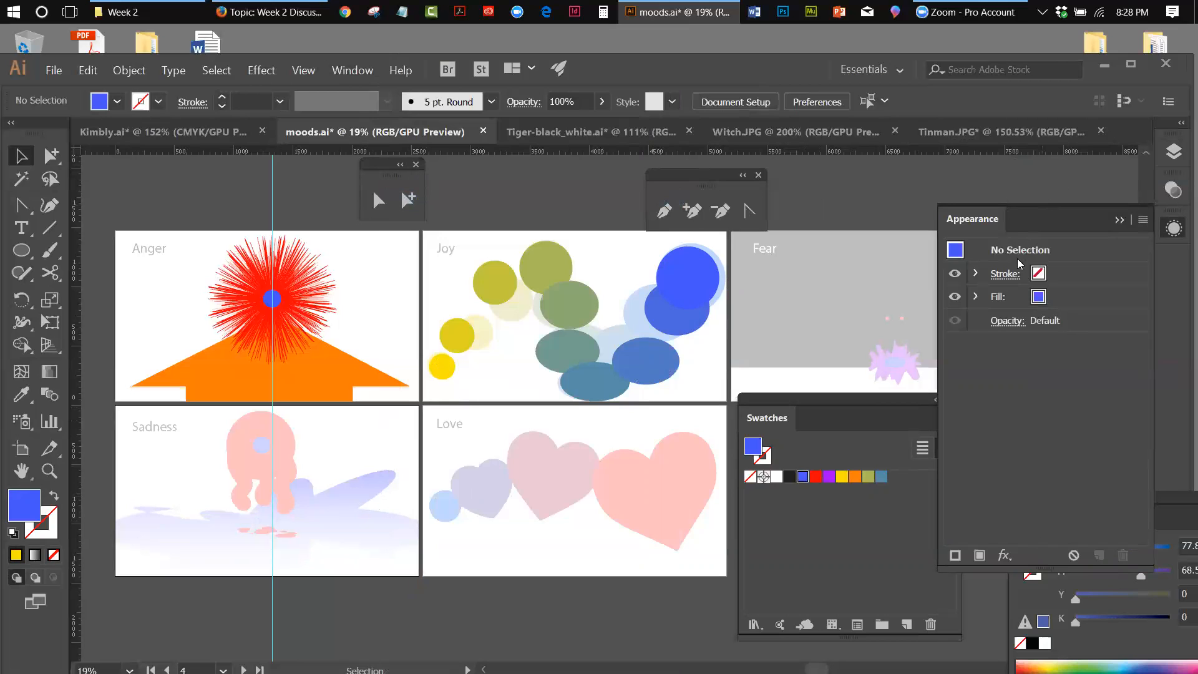
Unlock the old sample layer and all individually locked objects in it, and clear the selection.
click(1174, 152)
click(973, 191)
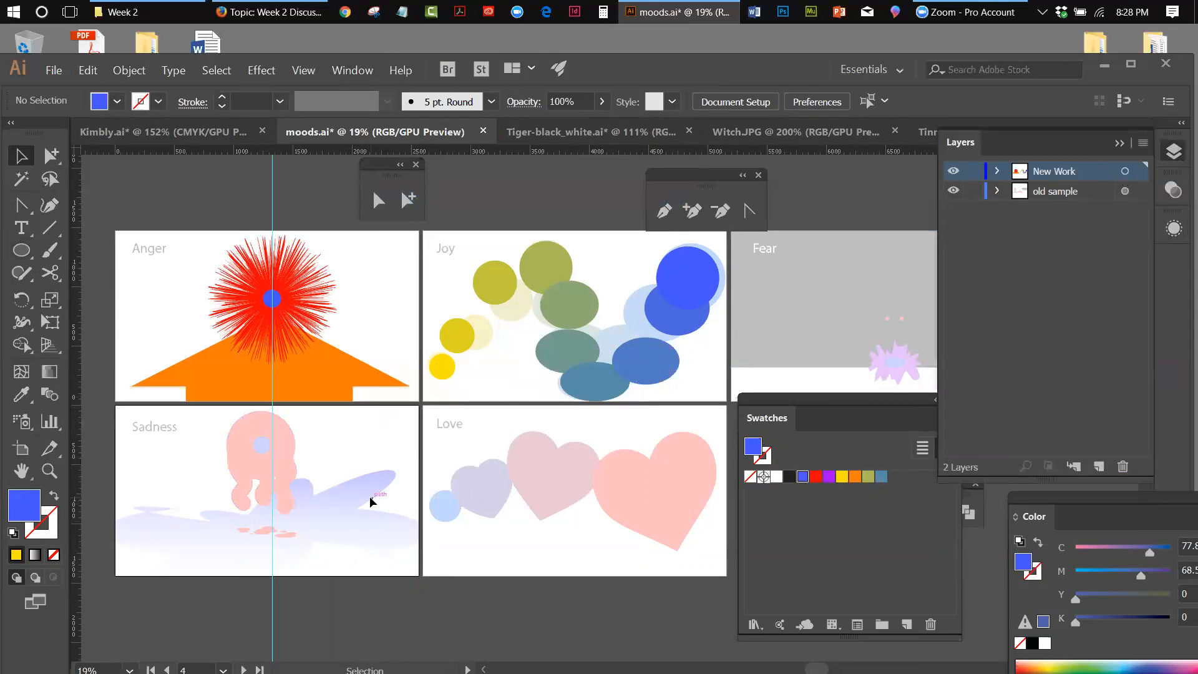
drag(356, 554, 317, 533)
drag(138, 488, 210, 557)
click(119, 68)
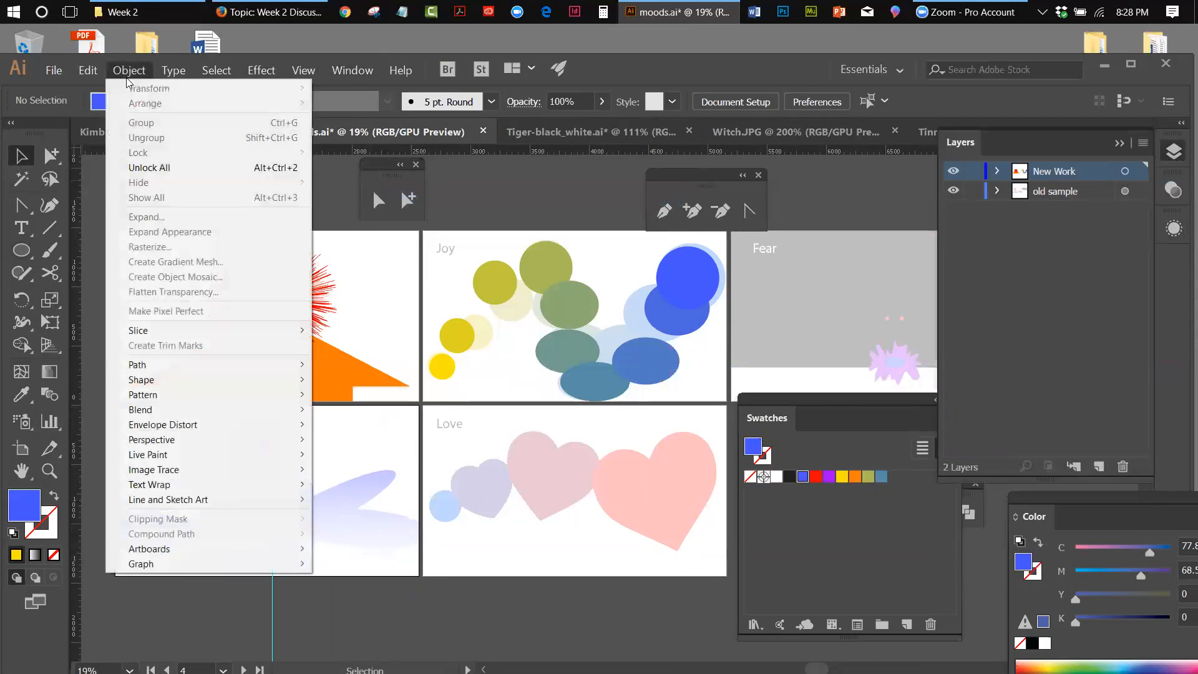
click(159, 171)
click(160, 305)
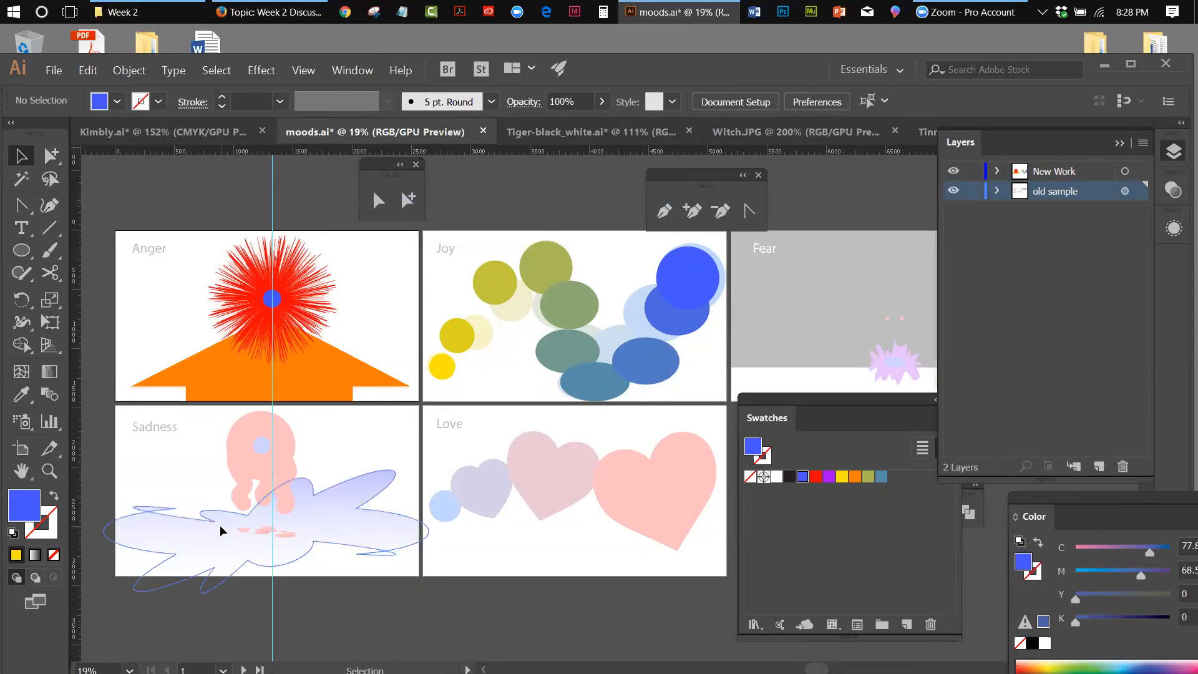
Select only the gradient puddle shape of the Sadness sample with the Group Selection tool.
click(220, 526)
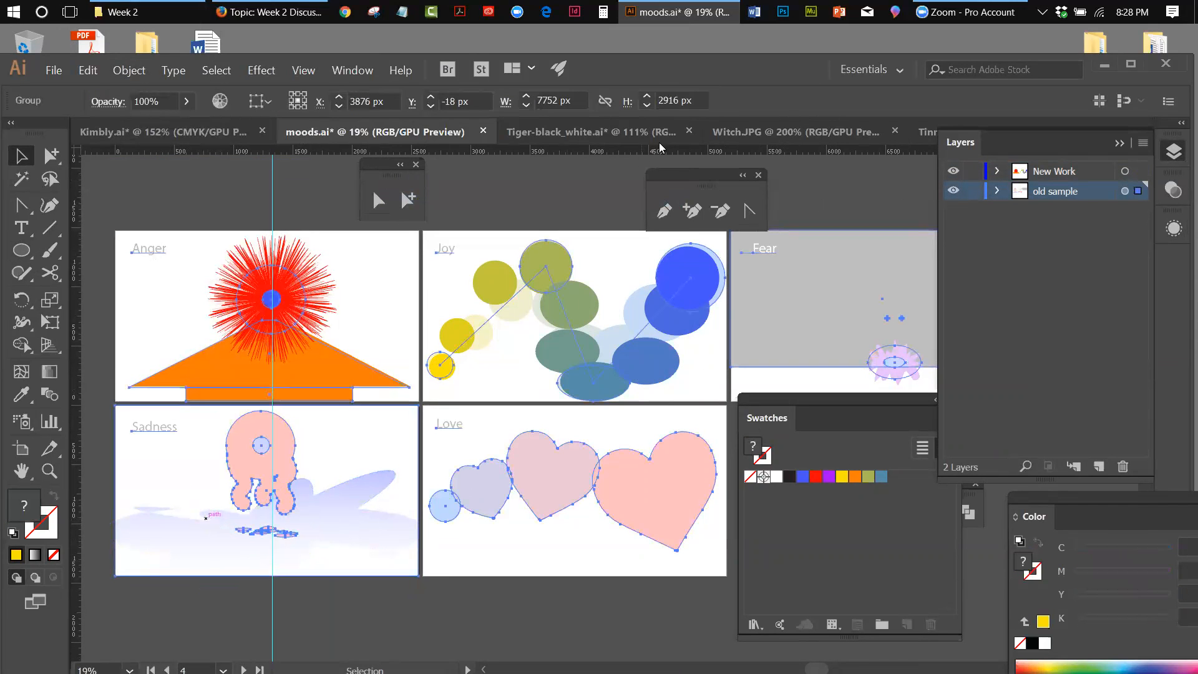
click(408, 200)
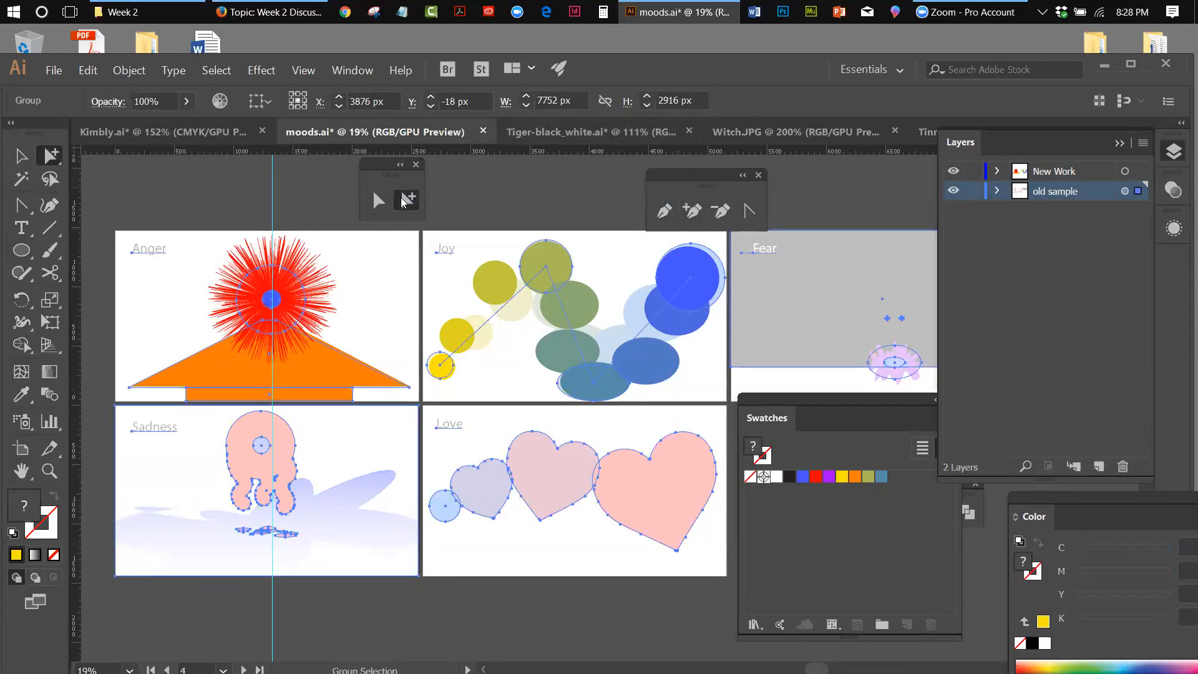
click(99, 465)
click(124, 519)
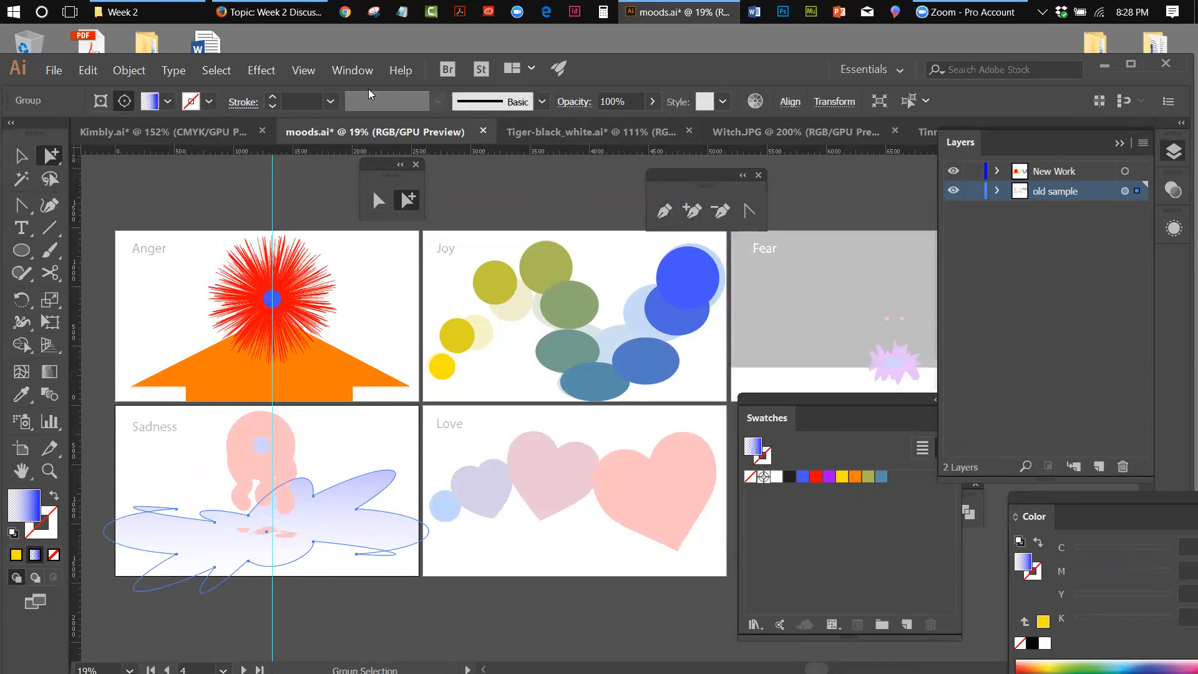
Examine the appearance attributes of the selected gradient puddle group in the Sadness sample.
click(355, 73)
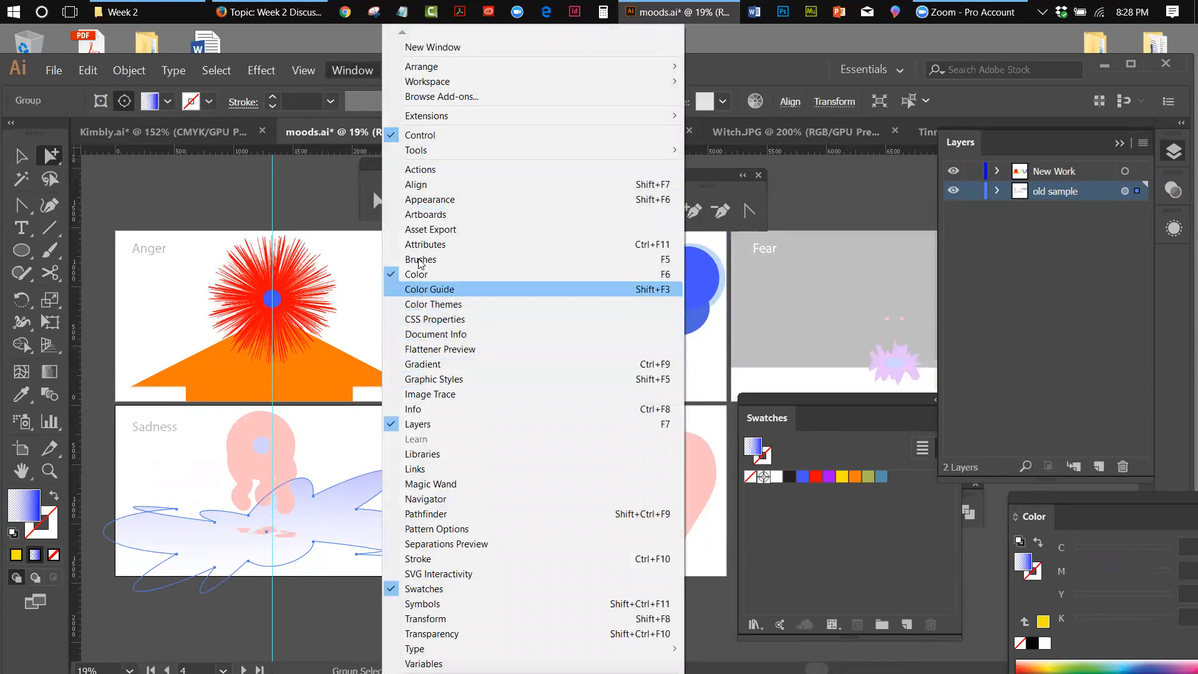
click(416, 201)
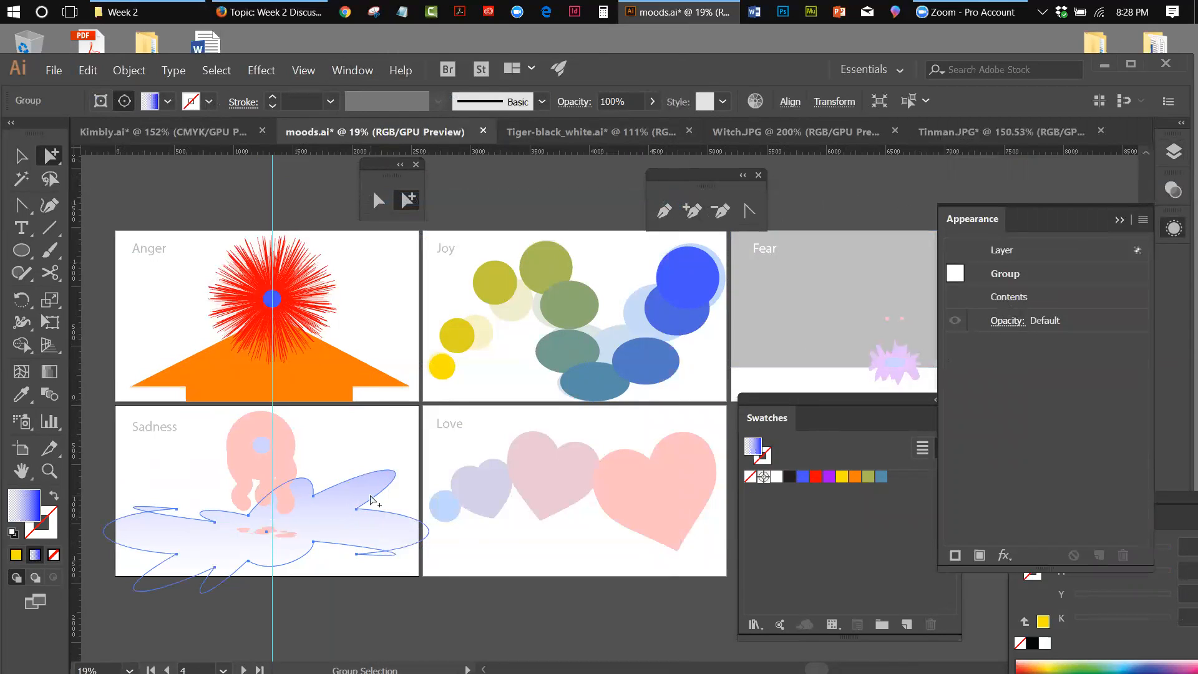
click(1129, 218)
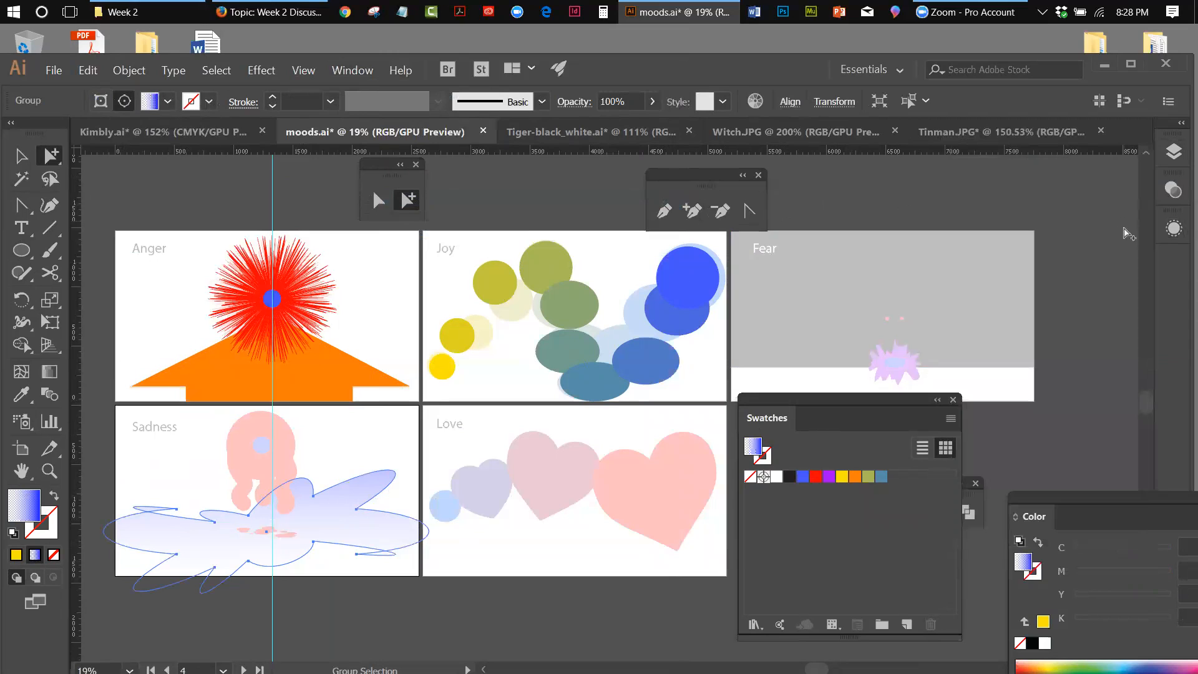
Lock the old sample layer and make New Work the active layer.
click(1173, 151)
click(972, 189)
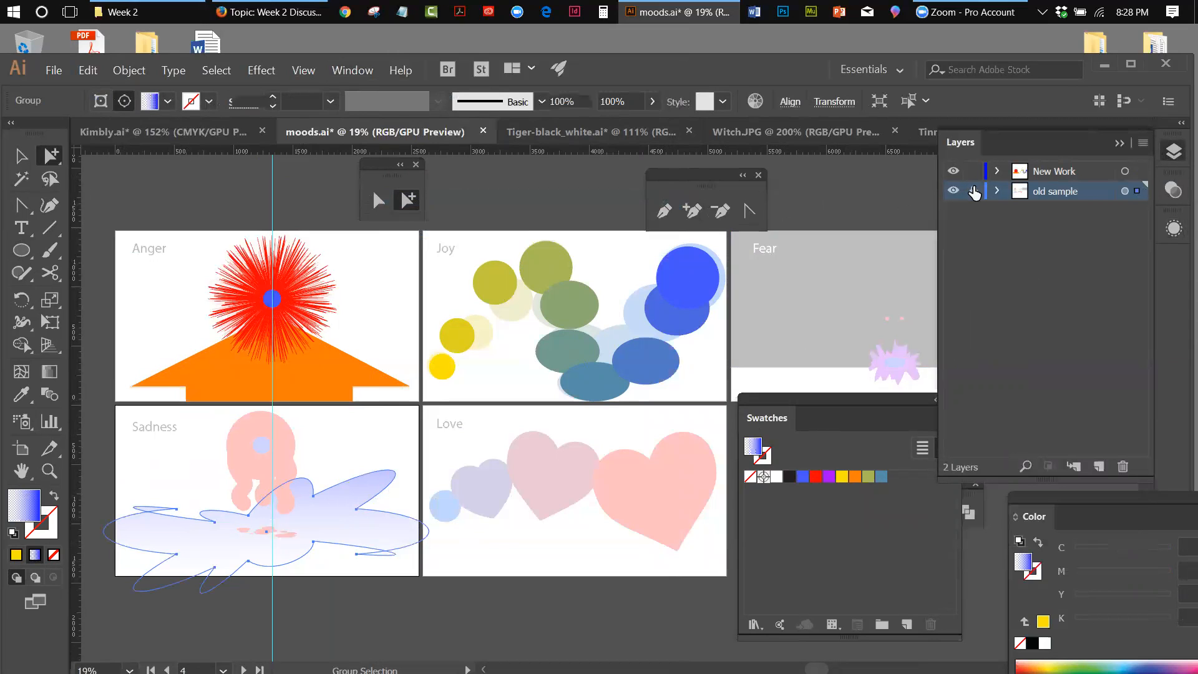
click(15, 251)
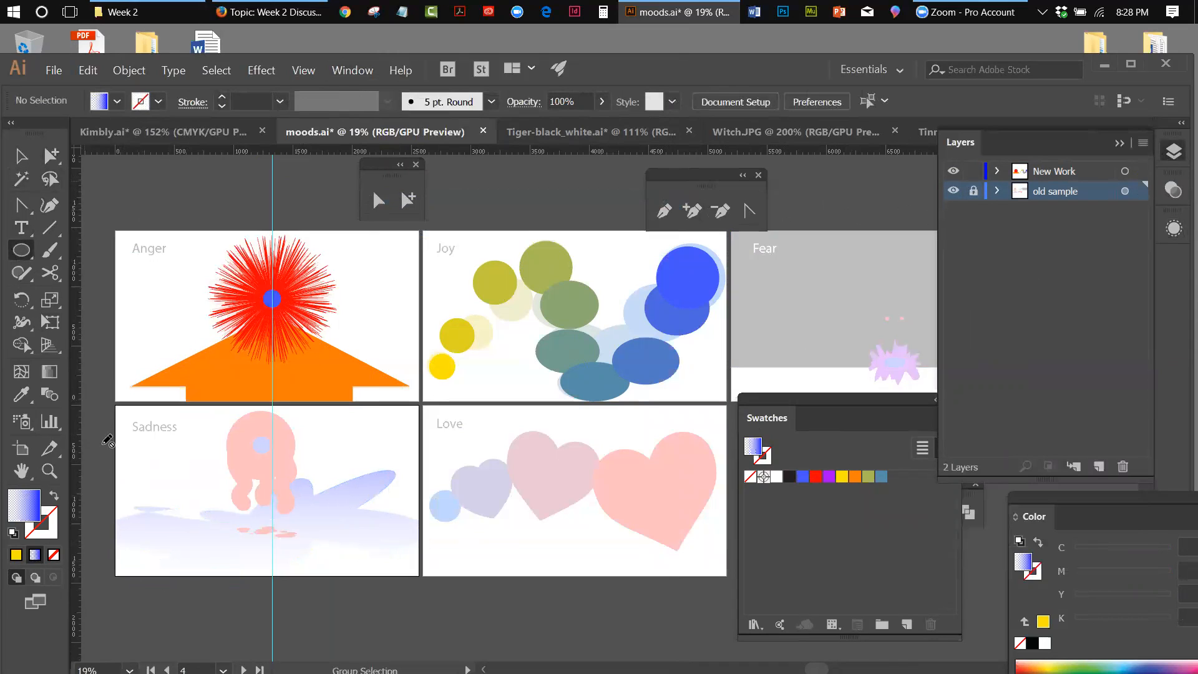
click(1036, 176)
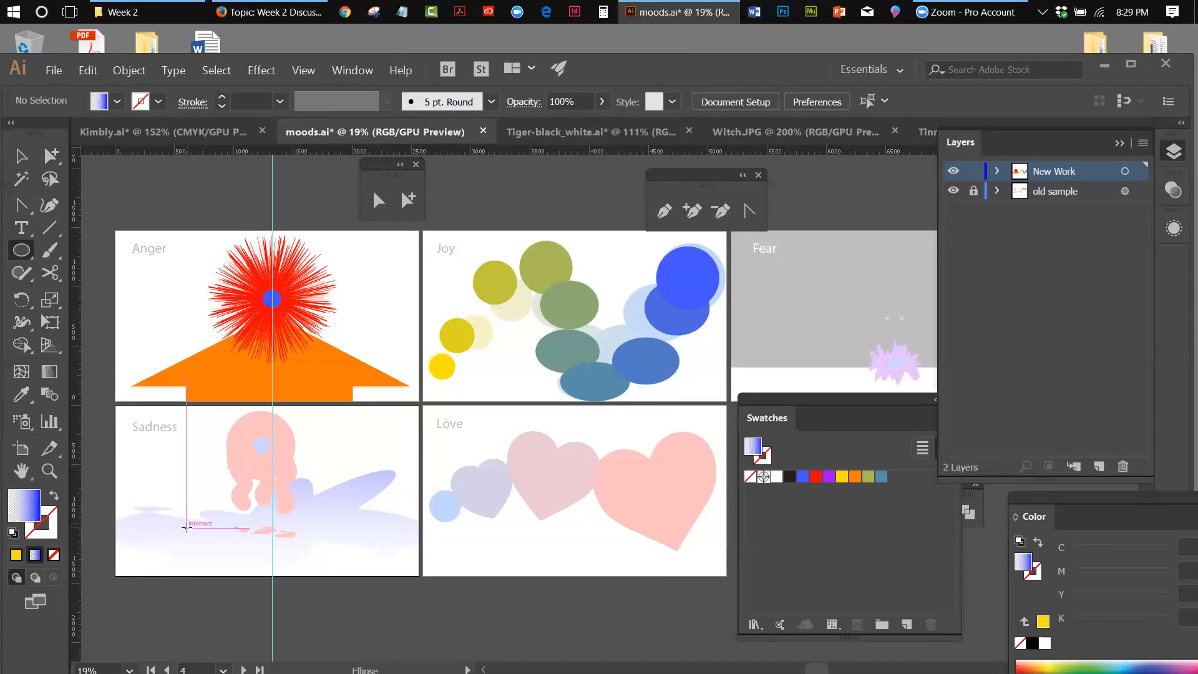
Draw a wide, flat blue-gradient ellipse on the Sadness artboard and centre it beneath the pink dripping figure.
drag(182, 519, 414, 568)
click(21, 155)
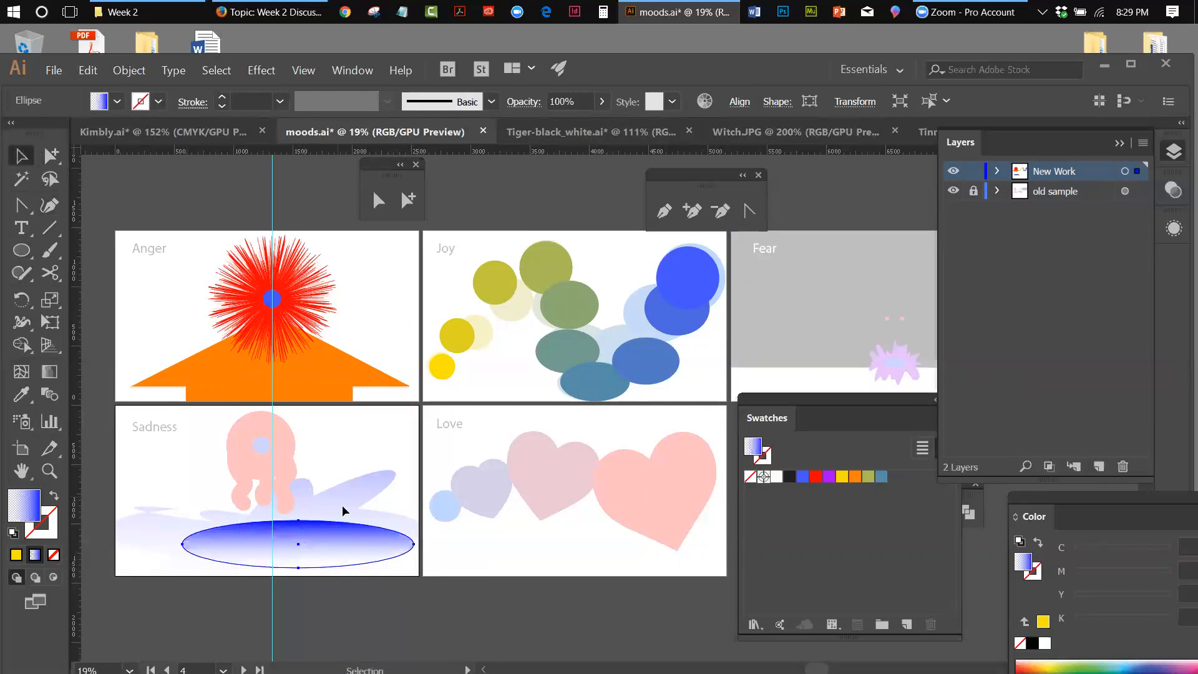
drag(348, 527, 311, 517)
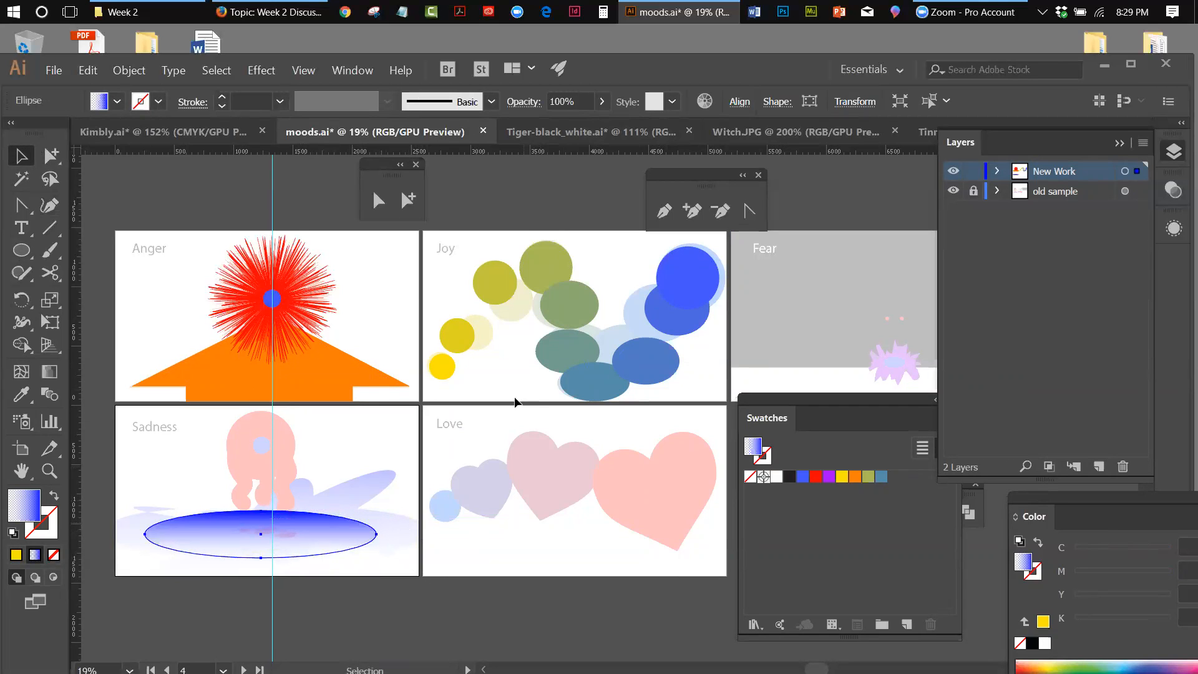
Add anchor points between the existing points of the Sadness ellipse.
click(136, 74)
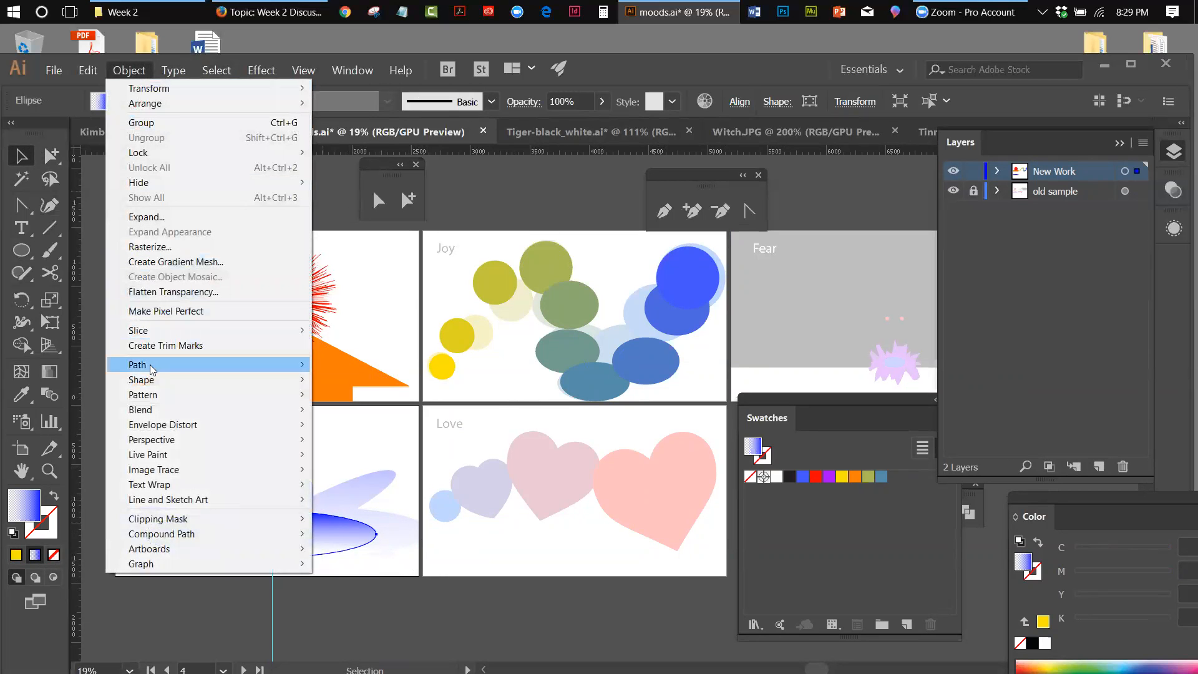
mouse_move(151, 368)
click(347, 463)
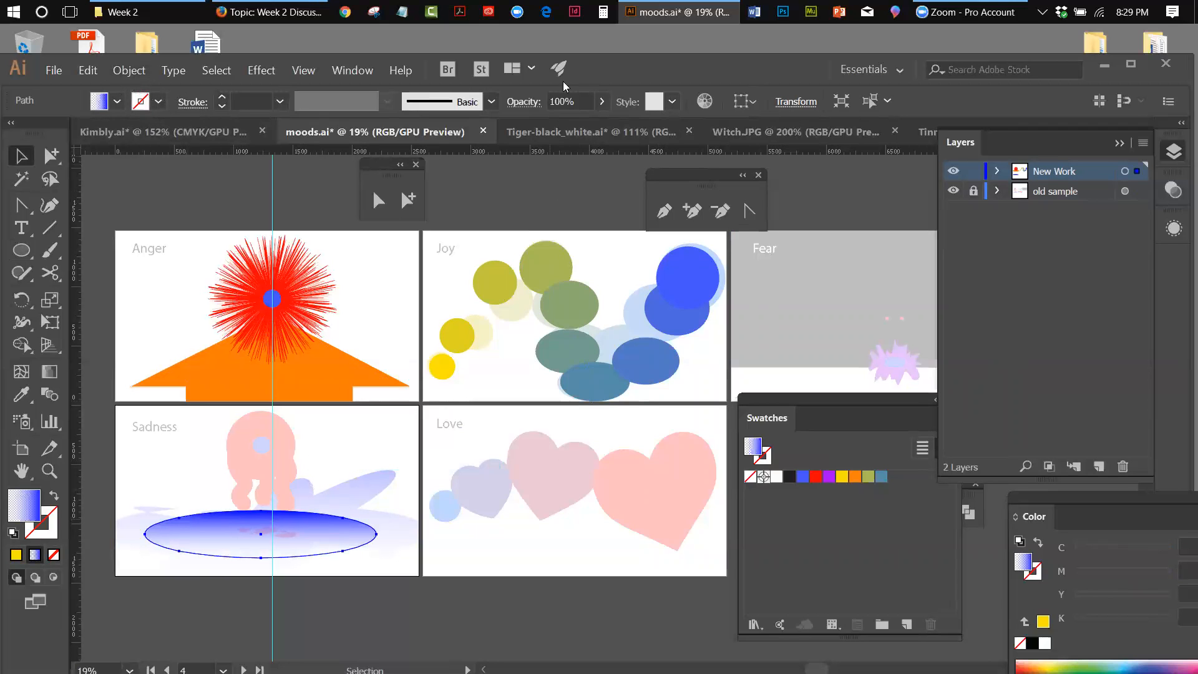
Try the Pucker & Bloat effect on the Sadness ellipse with 59% bloat, previewing it on the artboard.
click(262, 71)
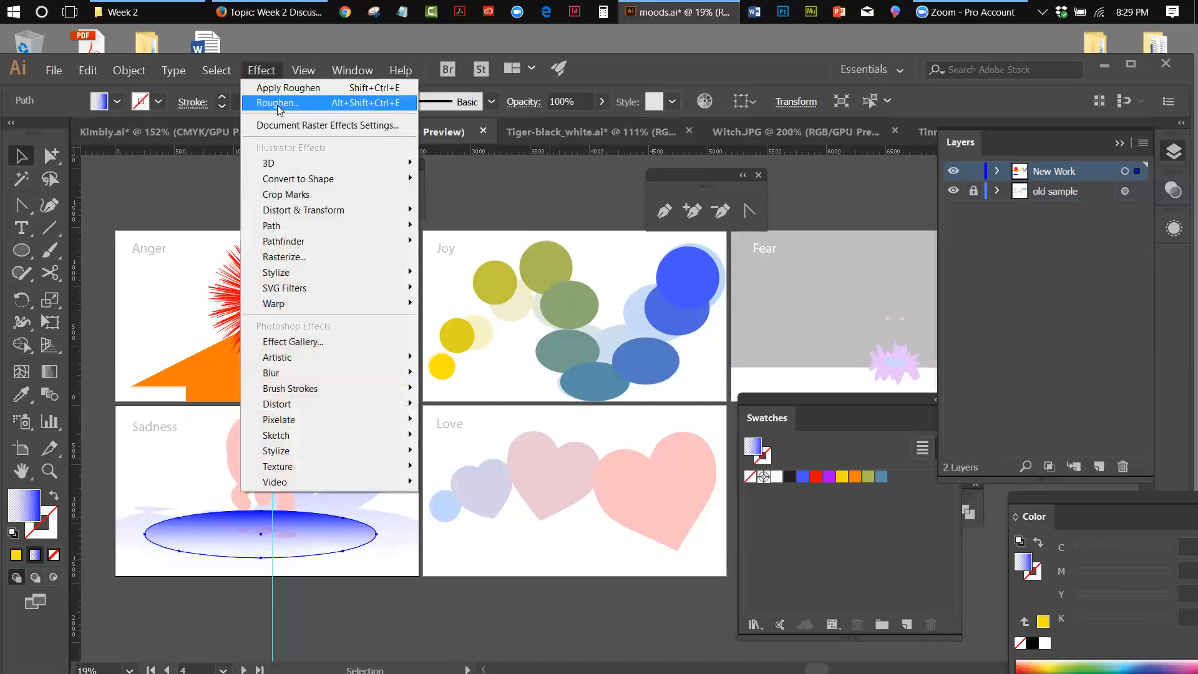
mouse_move(377, 218)
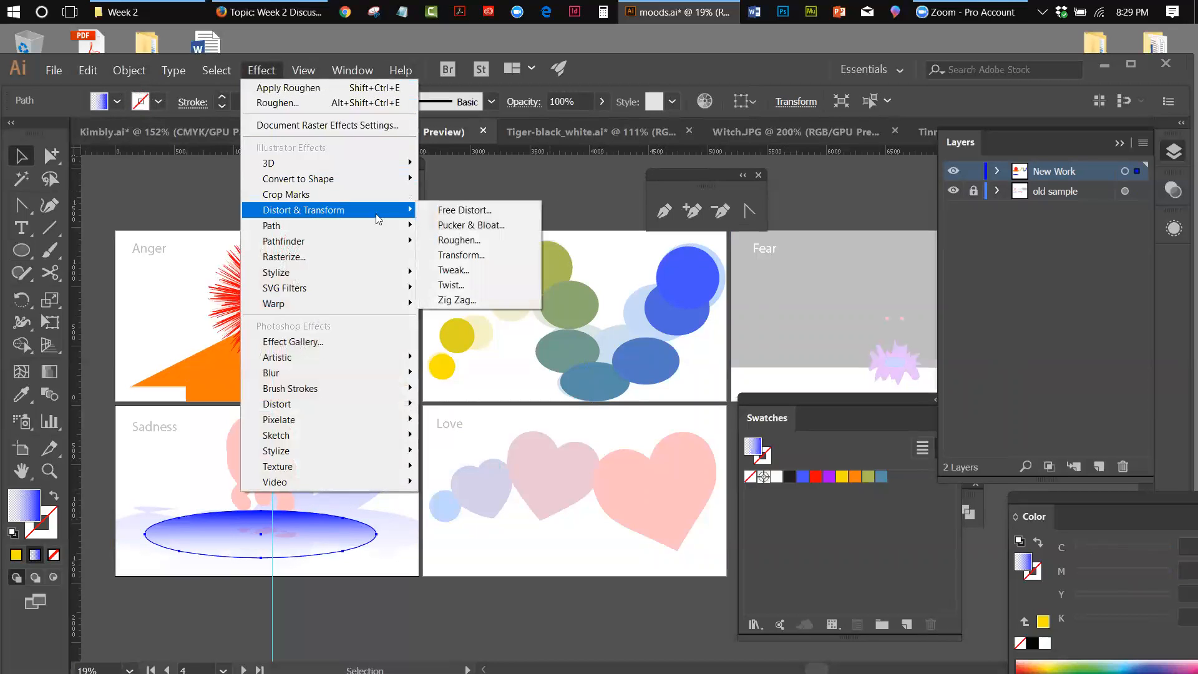
click(462, 226)
drag(742, 327, 763, 327)
click(631, 374)
mouse_move(767, 328)
mouse_down()
mouse_move(796, 333)
mouse_move(777, 329)
mouse_up()
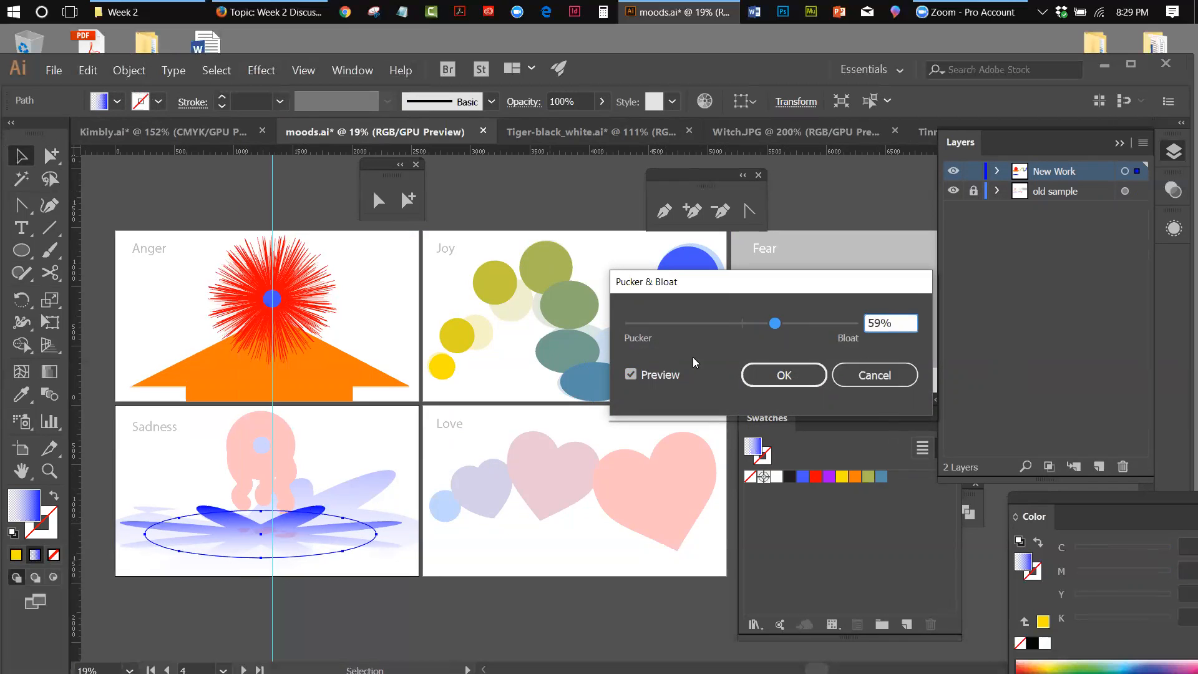
click(874, 375)
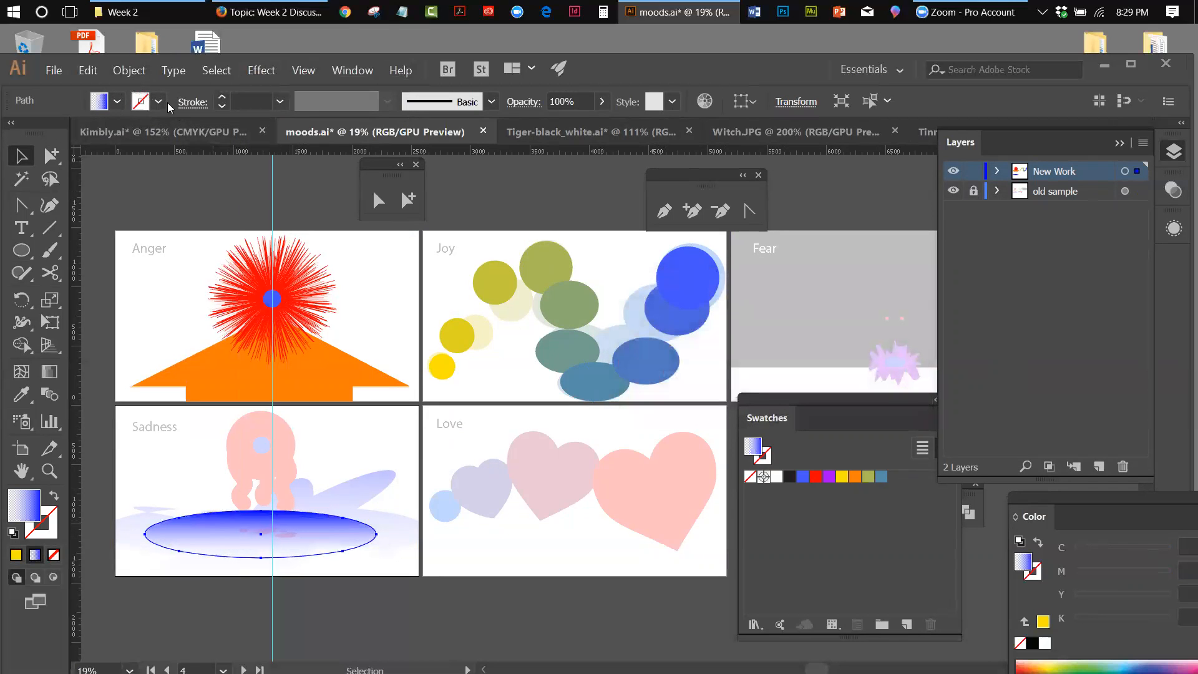
Add a second round of anchor points to the Sadness ellipse.
click(129, 70)
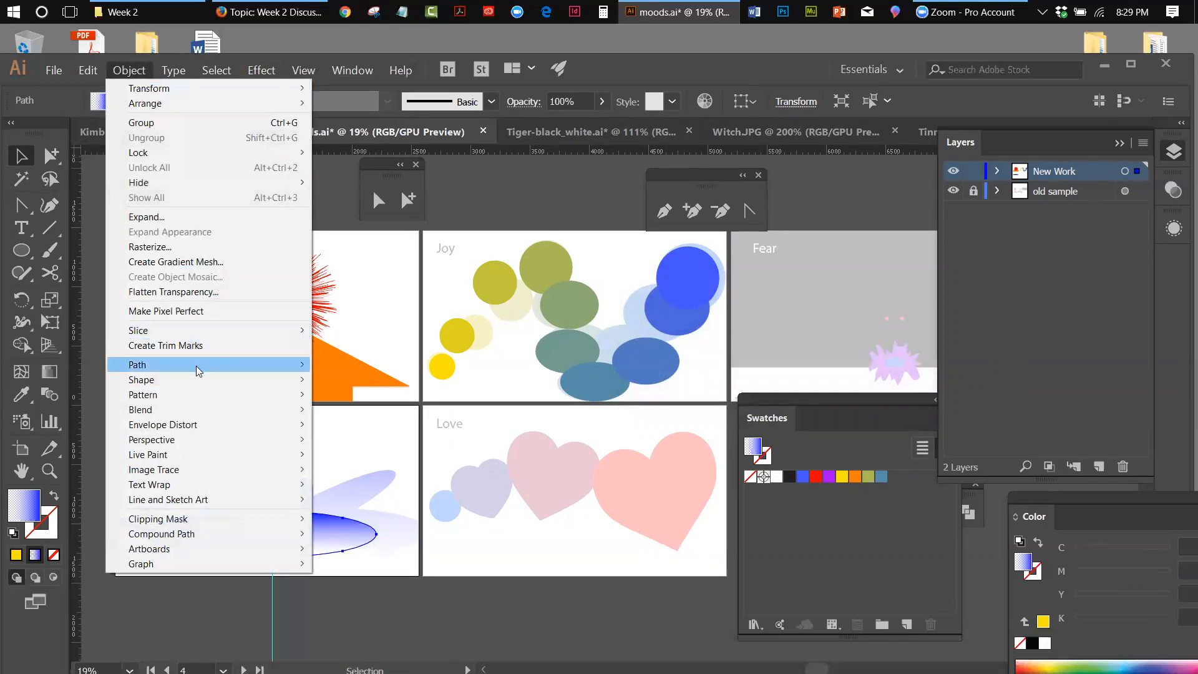
mouse_move(199, 371)
click(381, 460)
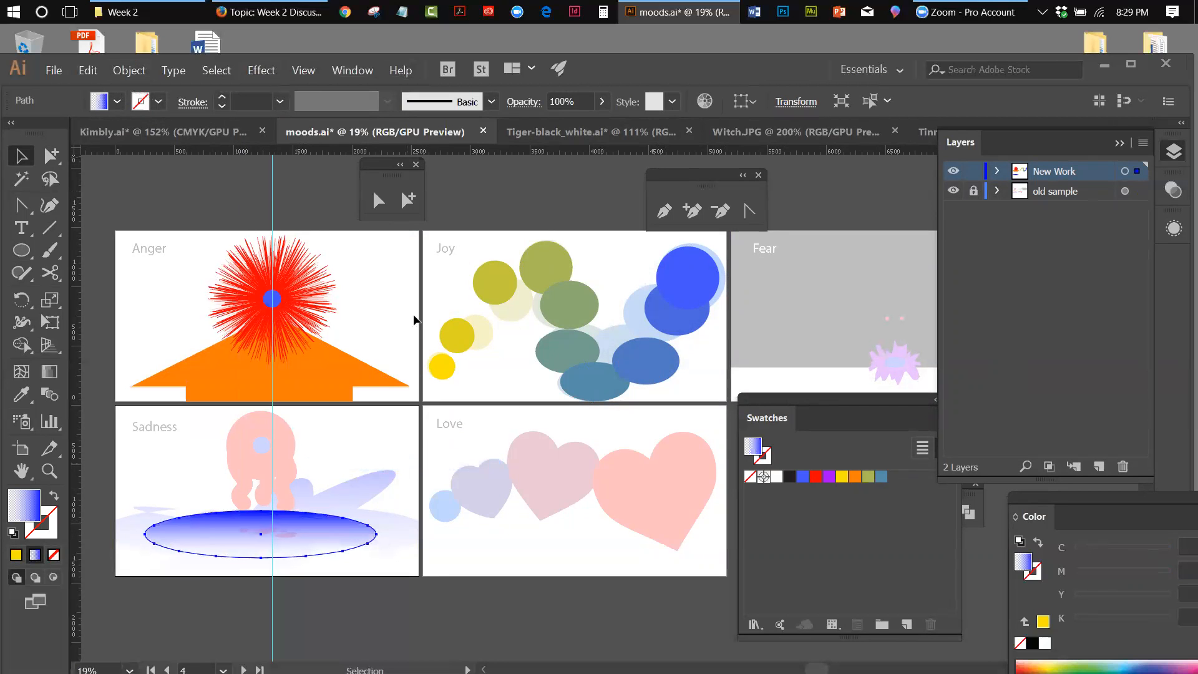
Try the Pucker & Bloat effect on the denser ellipse path with 49% bloat.
click(261, 70)
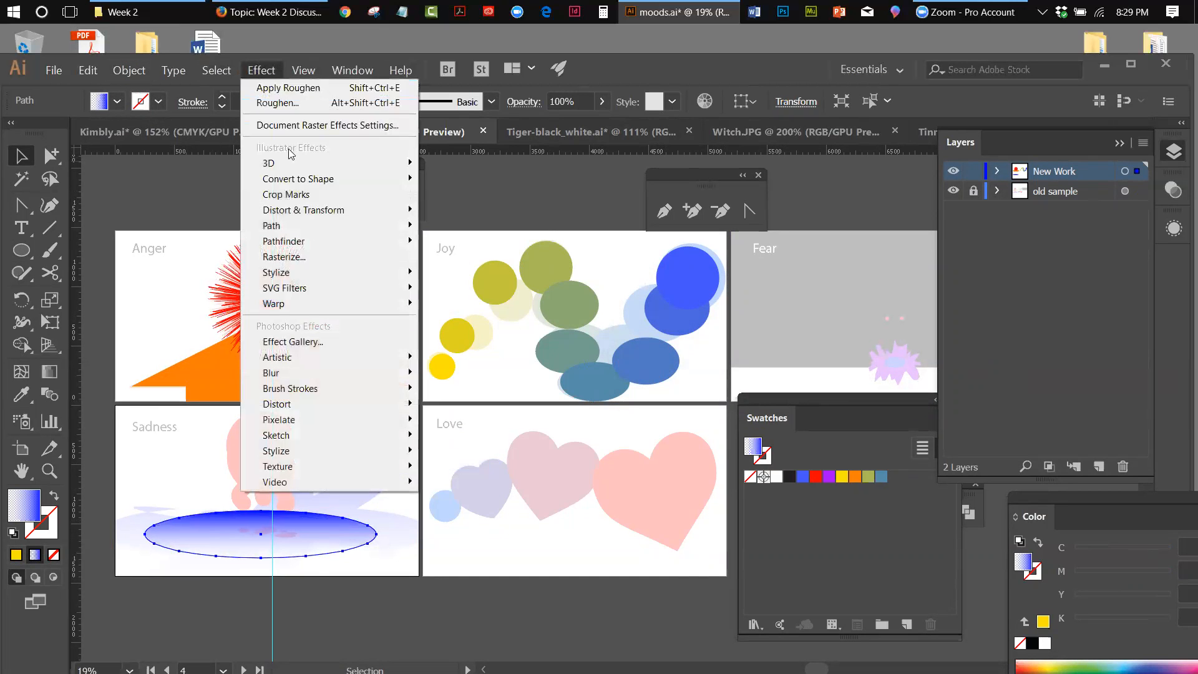
mouse_move(293, 211)
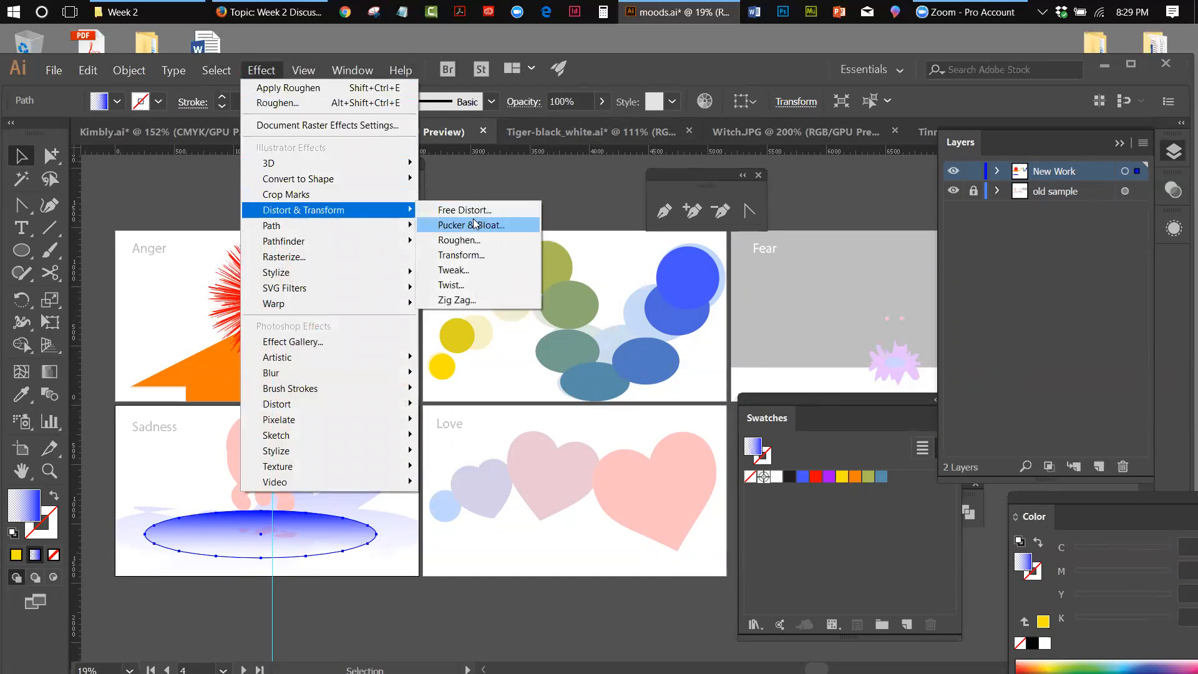
click(475, 224)
click(632, 375)
mouse_move(743, 323)
mouse_down()
mouse_move(777, 330)
mouse_move(764, 331)
mouse_up()
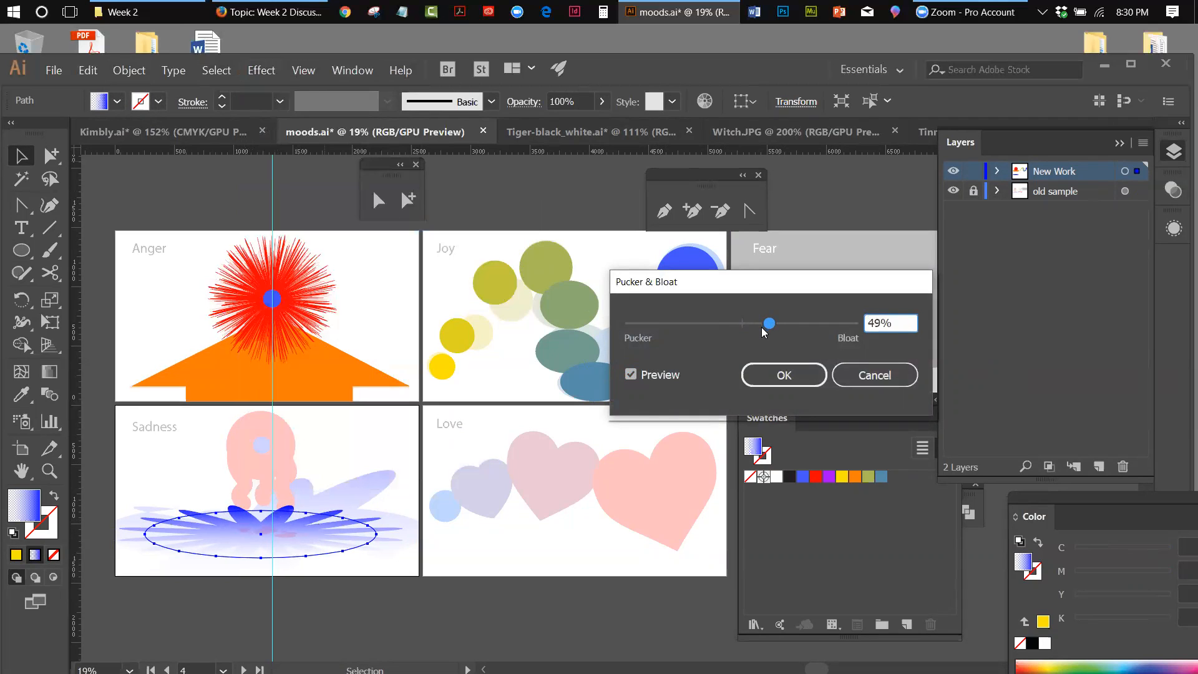
click(855, 375)
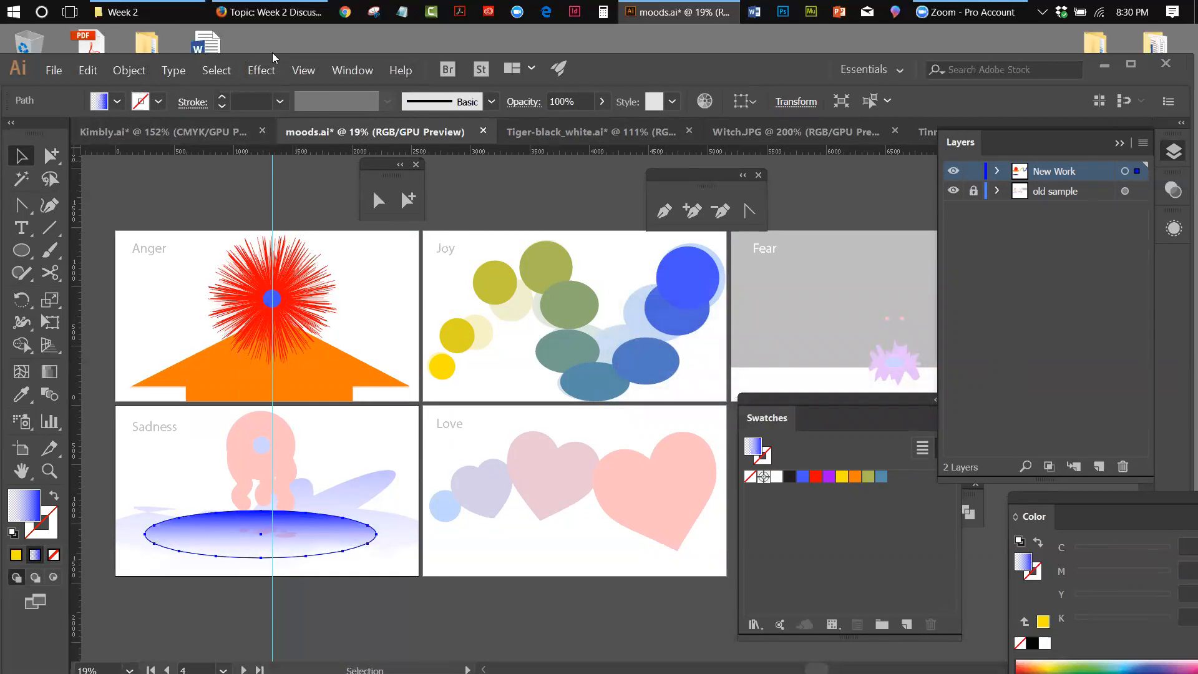
Try the Roughen effect on the Sadness ellipse with 15% relative size, a detail of 17 per inch and corner points.
click(261, 71)
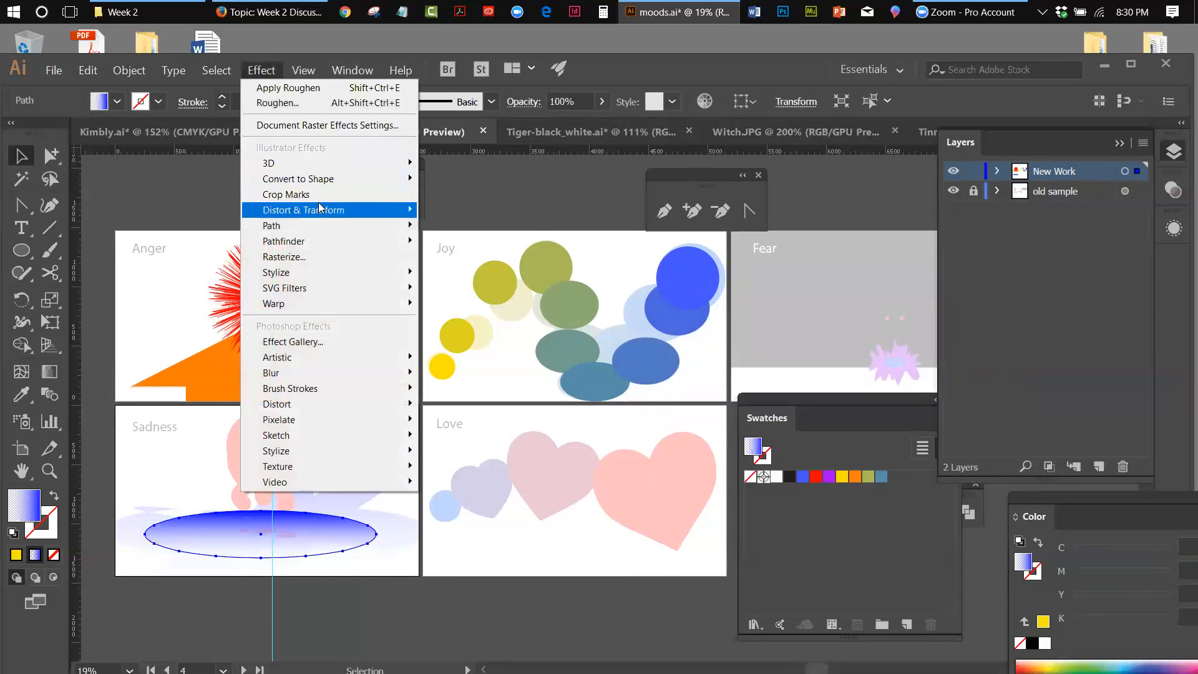
mouse_move(317, 211)
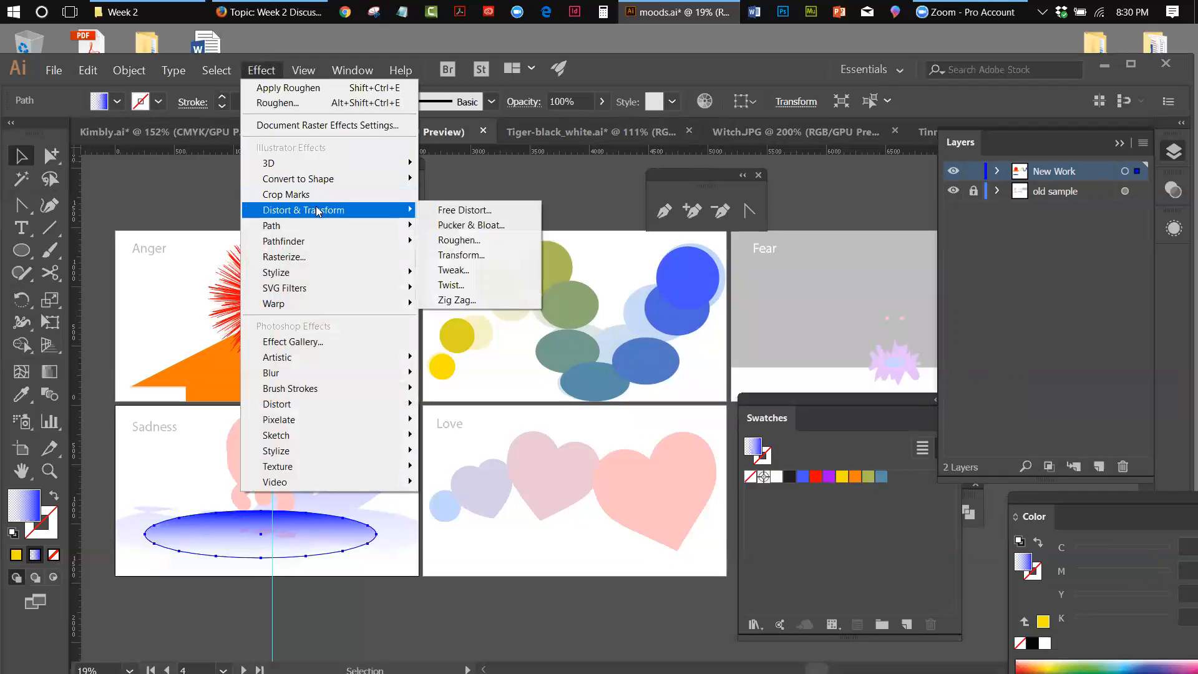
click(470, 240)
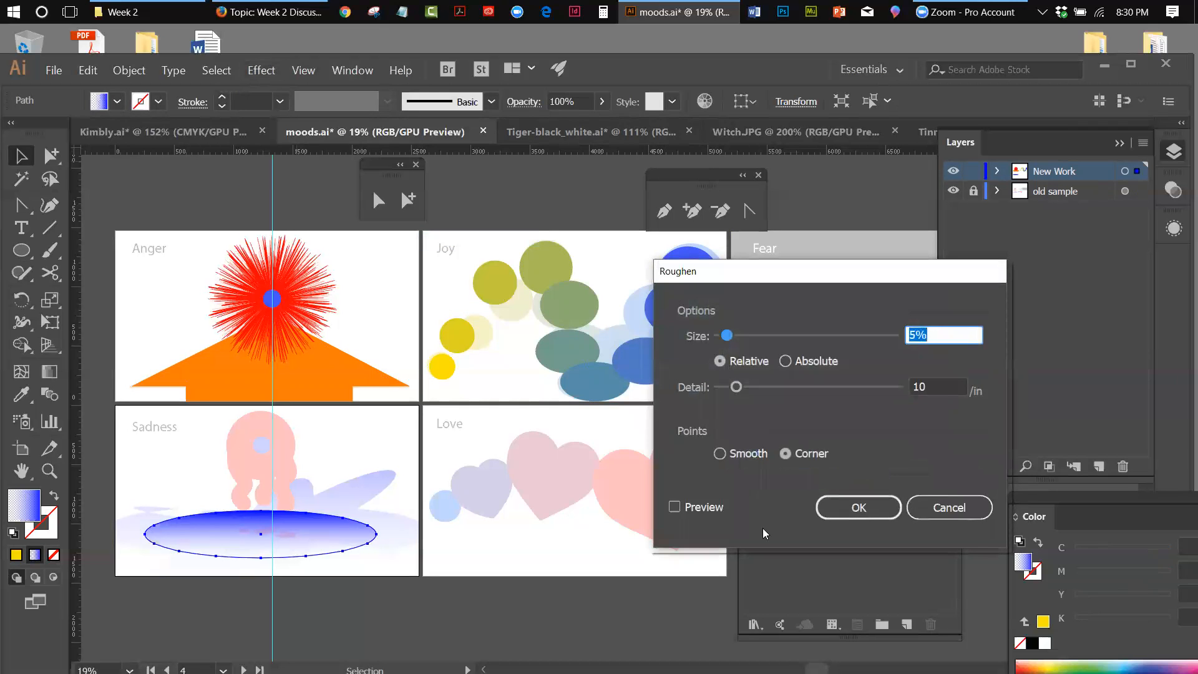
click(675, 508)
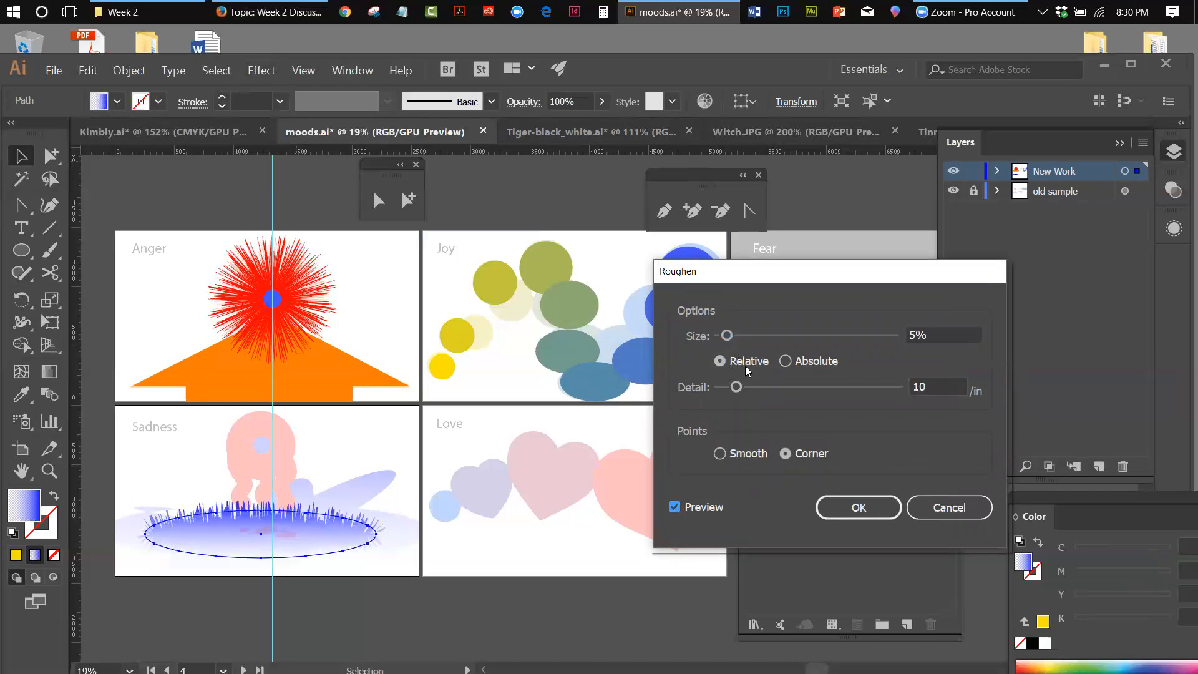
drag(736, 387, 727, 391)
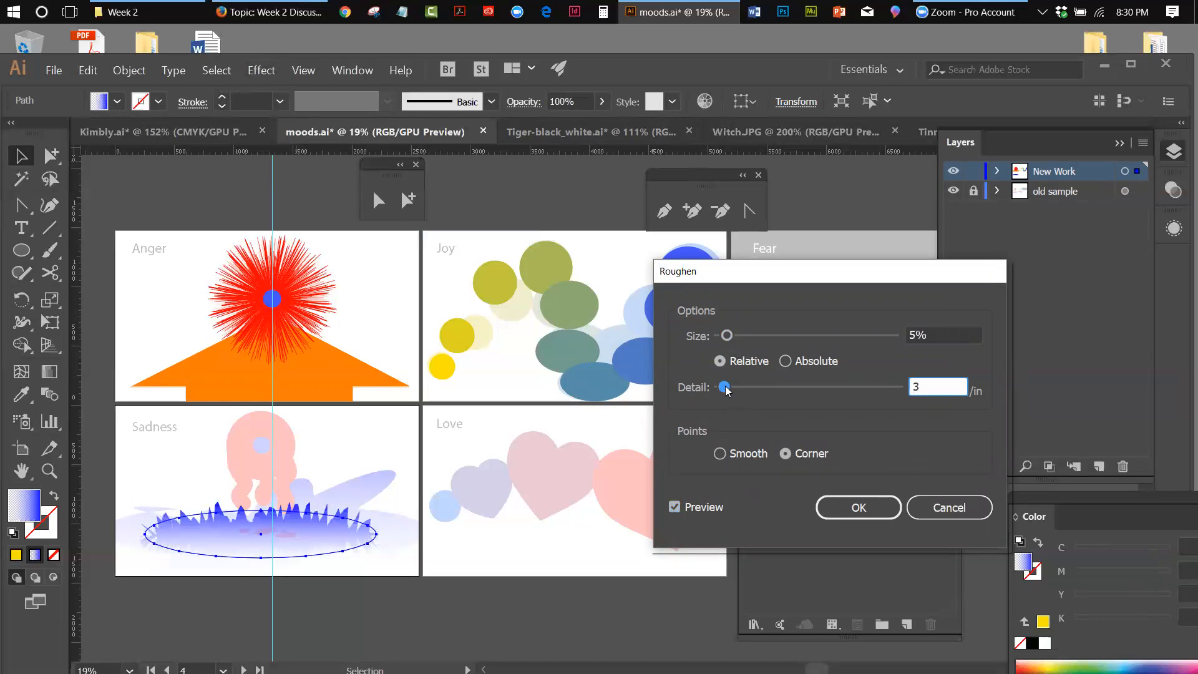
mouse_move(727, 335)
mouse_down()
mouse_move(807, 353)
mouse_move(744, 337)
mouse_up()
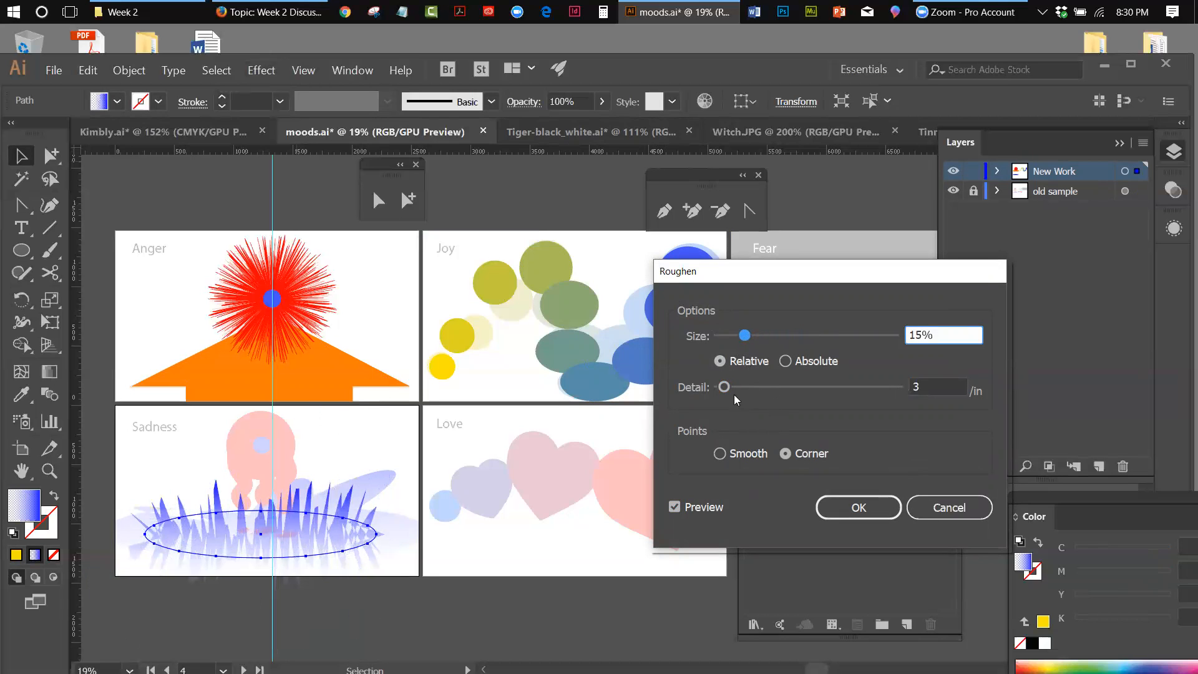
drag(724, 388, 751, 390)
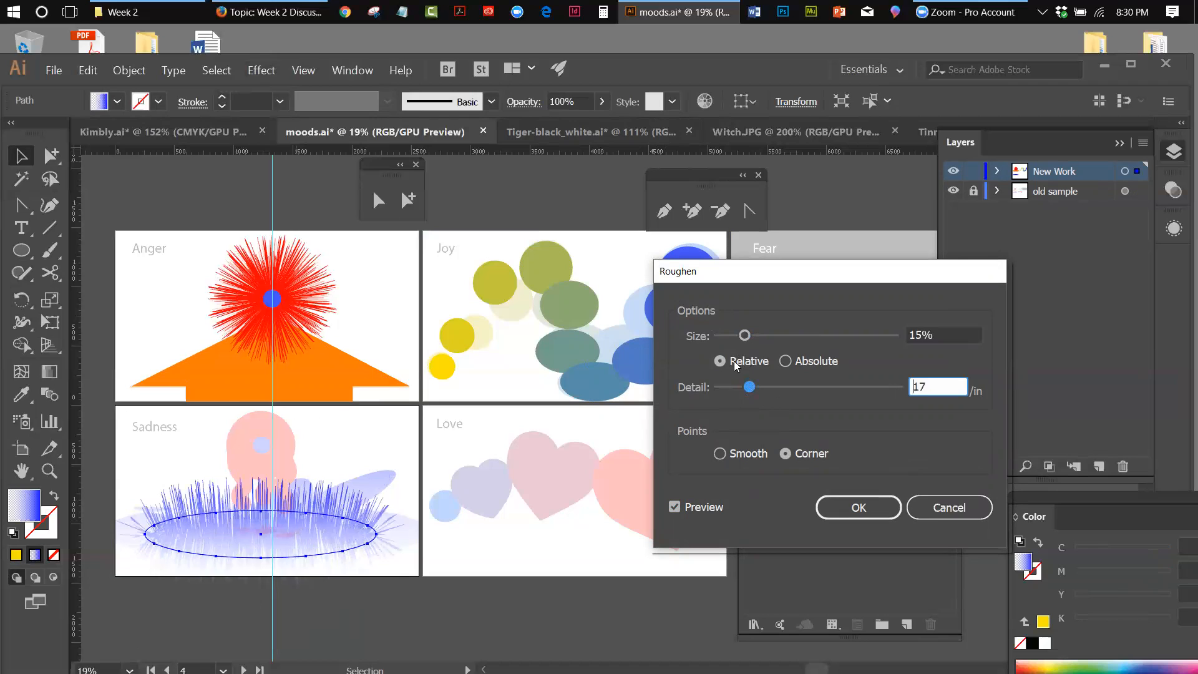
Try Roughen with an absolute size of 12 px, smooth points and a detail of 66 per inch, then test corner points and cancel the effect.
click(786, 361)
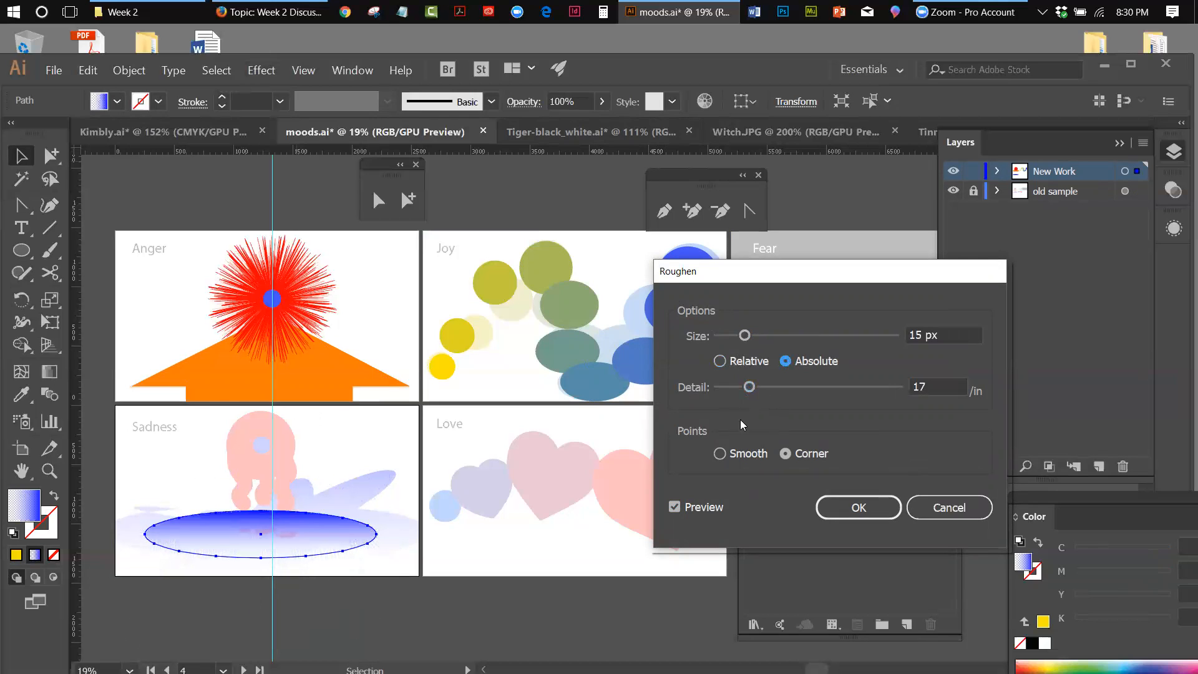
drag(749, 387, 780, 387)
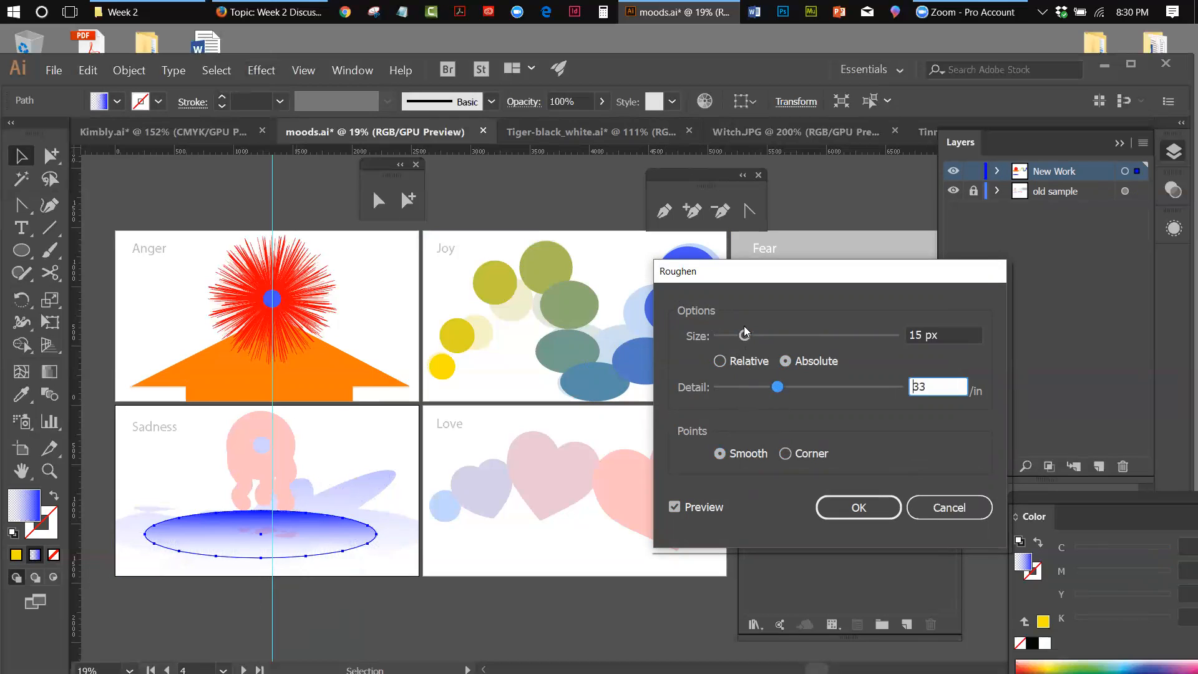
mouse_move(744, 331)
mouse_down()
mouse_move(811, 339)
mouse_move(740, 336)
mouse_up()
drag(779, 388, 838, 390)
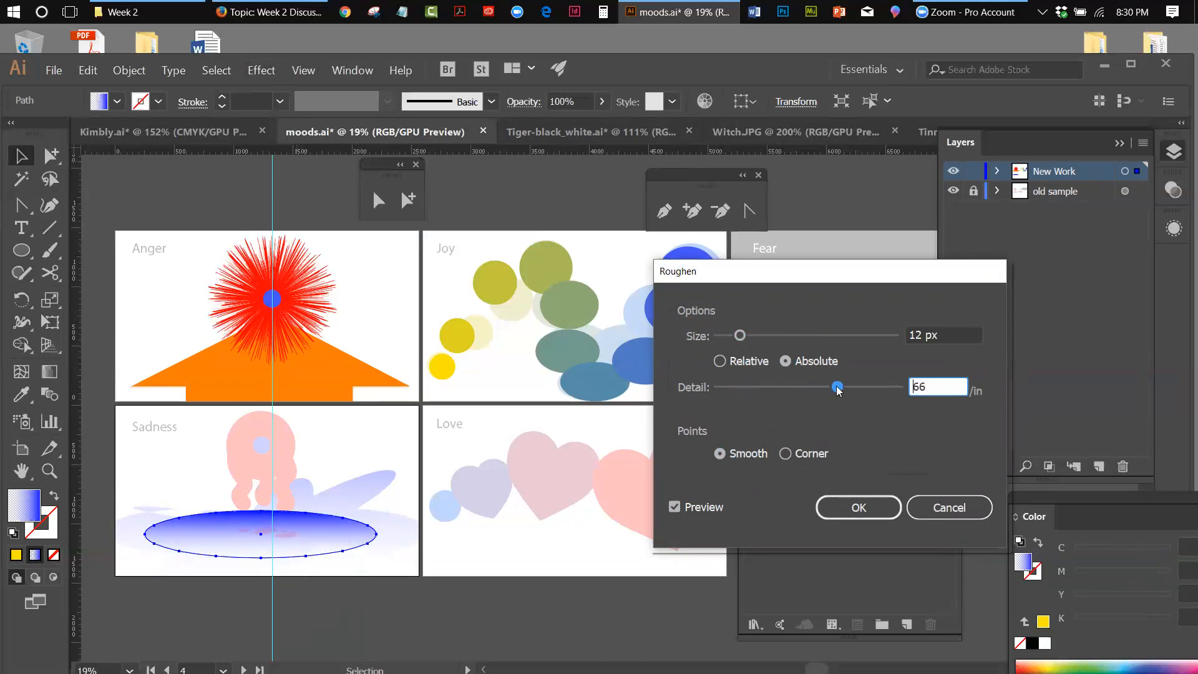
click(784, 454)
drag(838, 387, 747, 388)
click(923, 504)
Apply the Pucker & Bloat effect to the Sadness ellipse with 46% bloat.
click(260, 69)
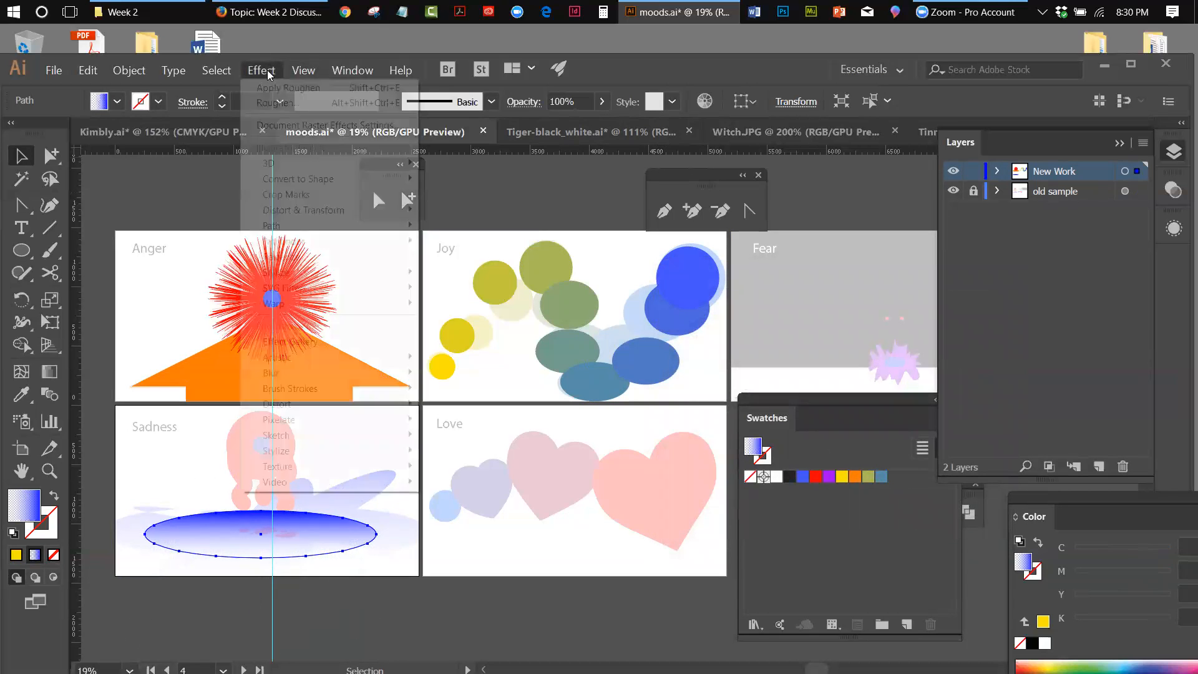
mouse_move(293, 210)
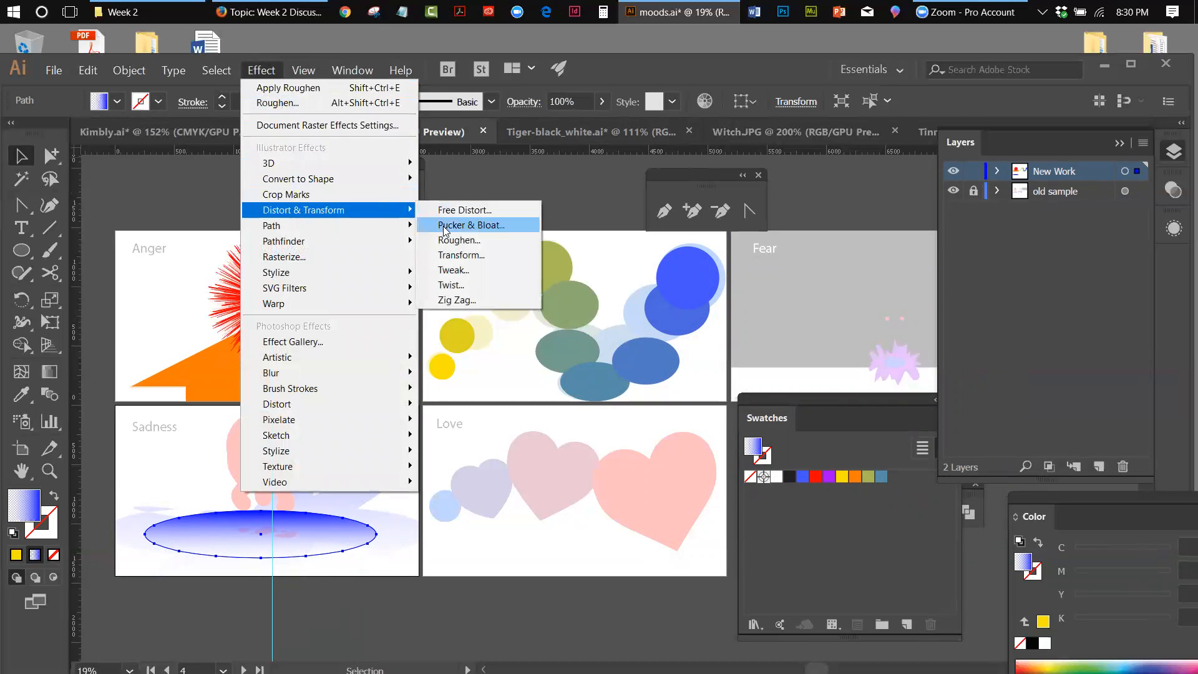
click(477, 225)
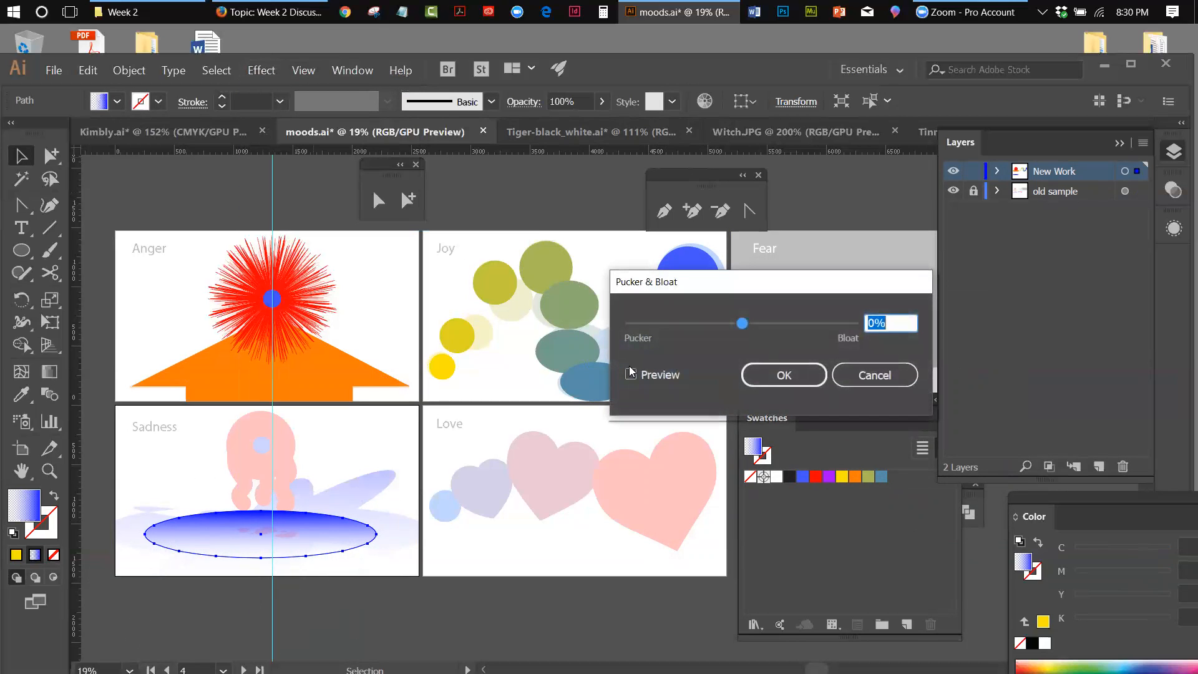
click(630, 373)
drag(745, 323, 771, 325)
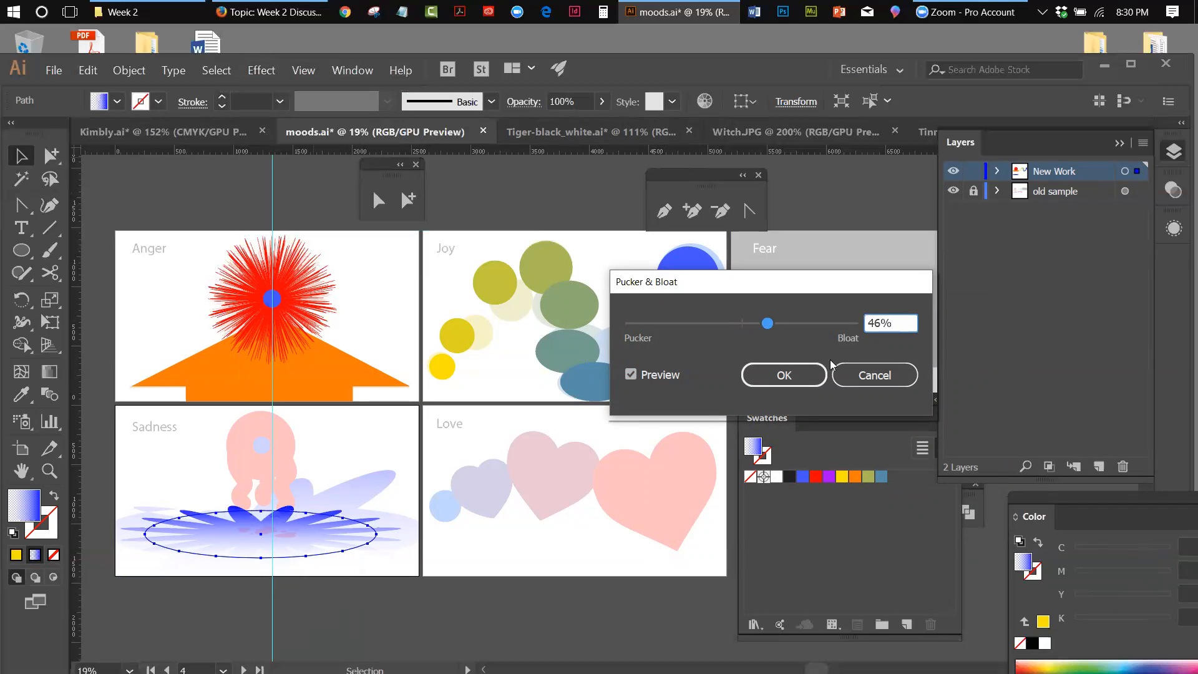
click(784, 375)
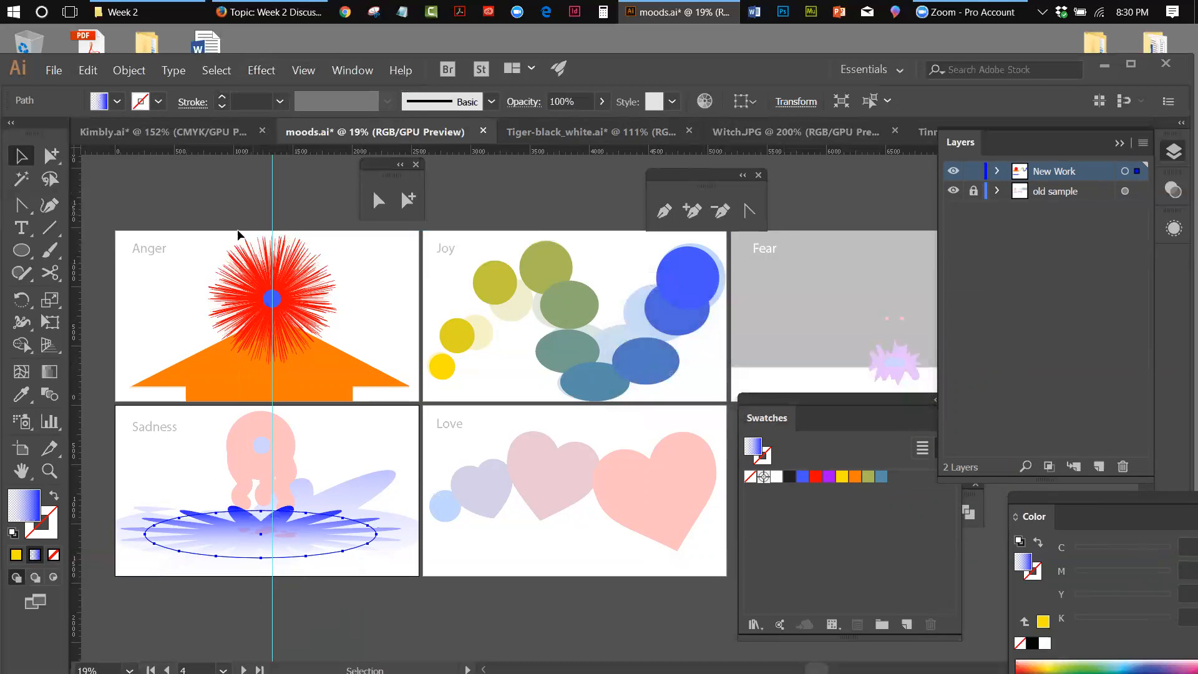
Draw a circle over the head of the faded Sadness figure, align it with the sample and fill it red.
click(271, 563)
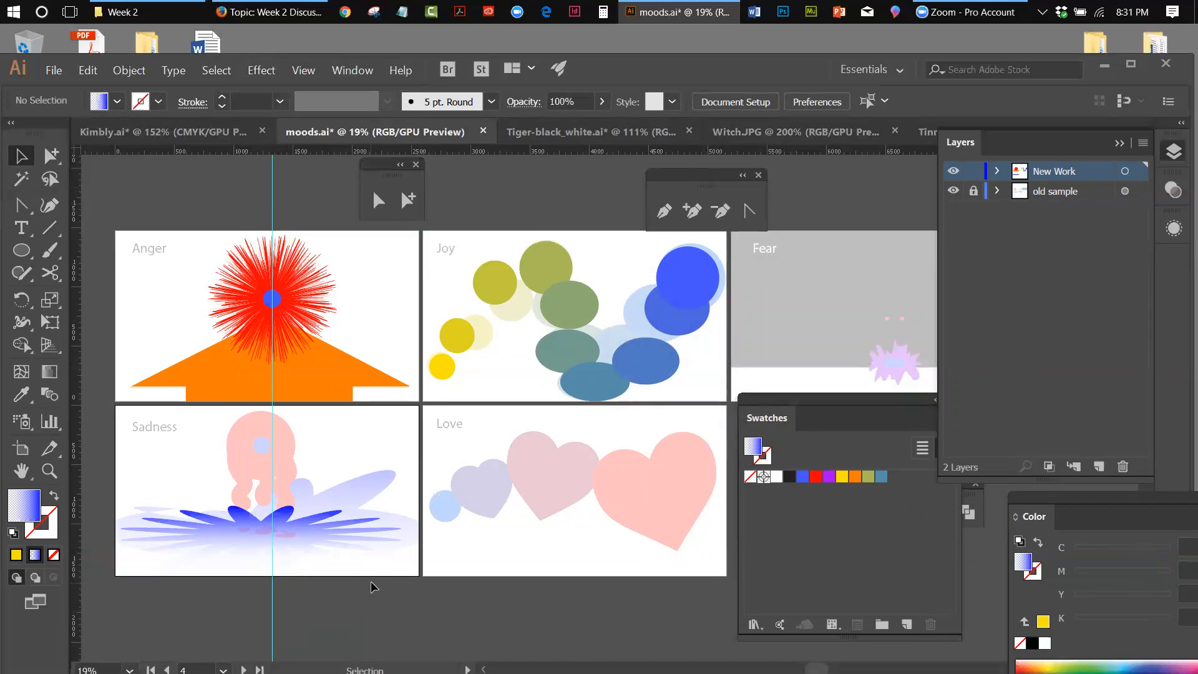
click(12, 251)
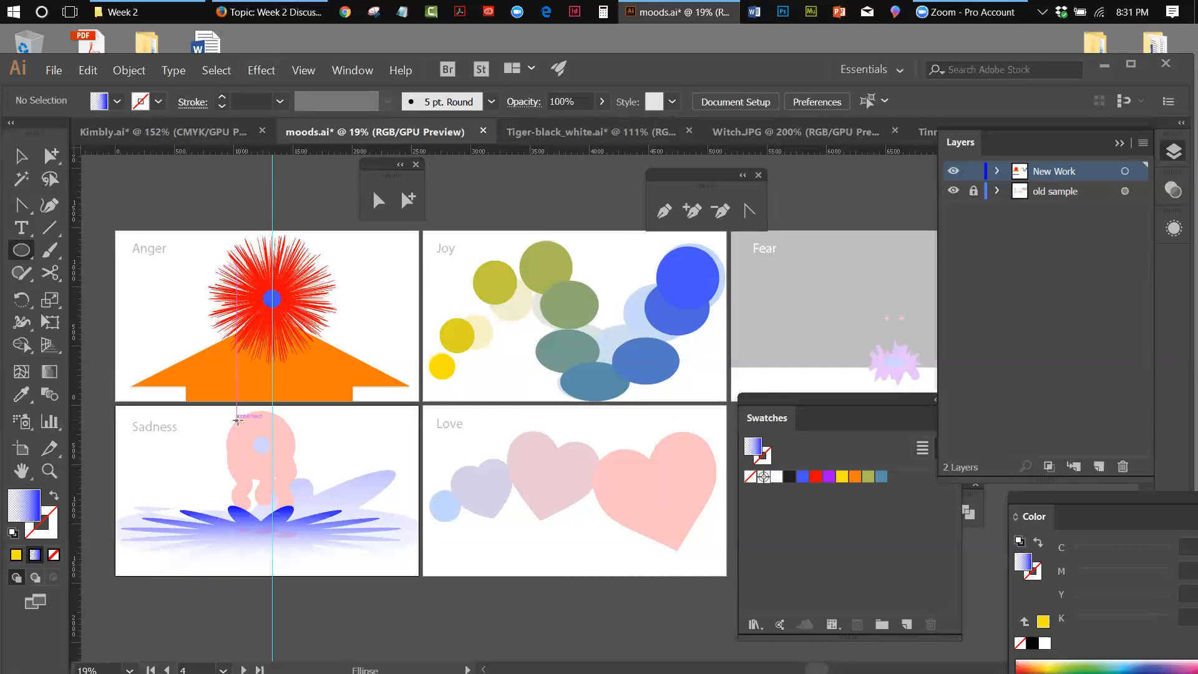
drag(237, 421, 306, 489)
key(v)
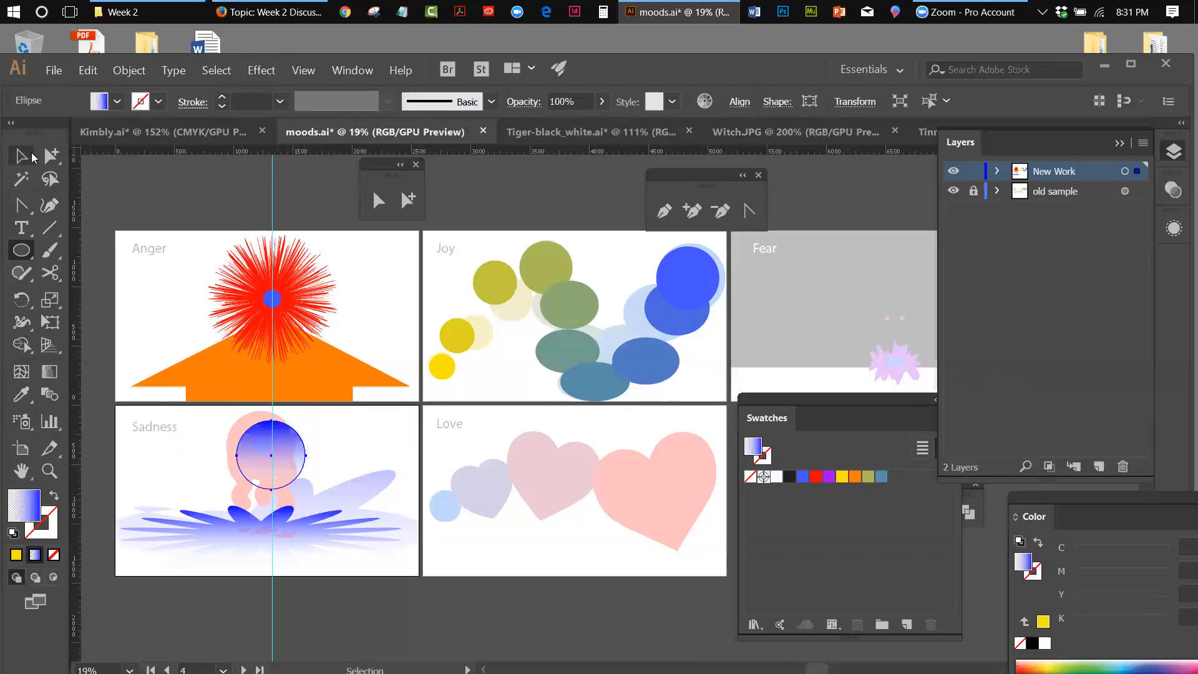
drag(300, 433, 292, 427)
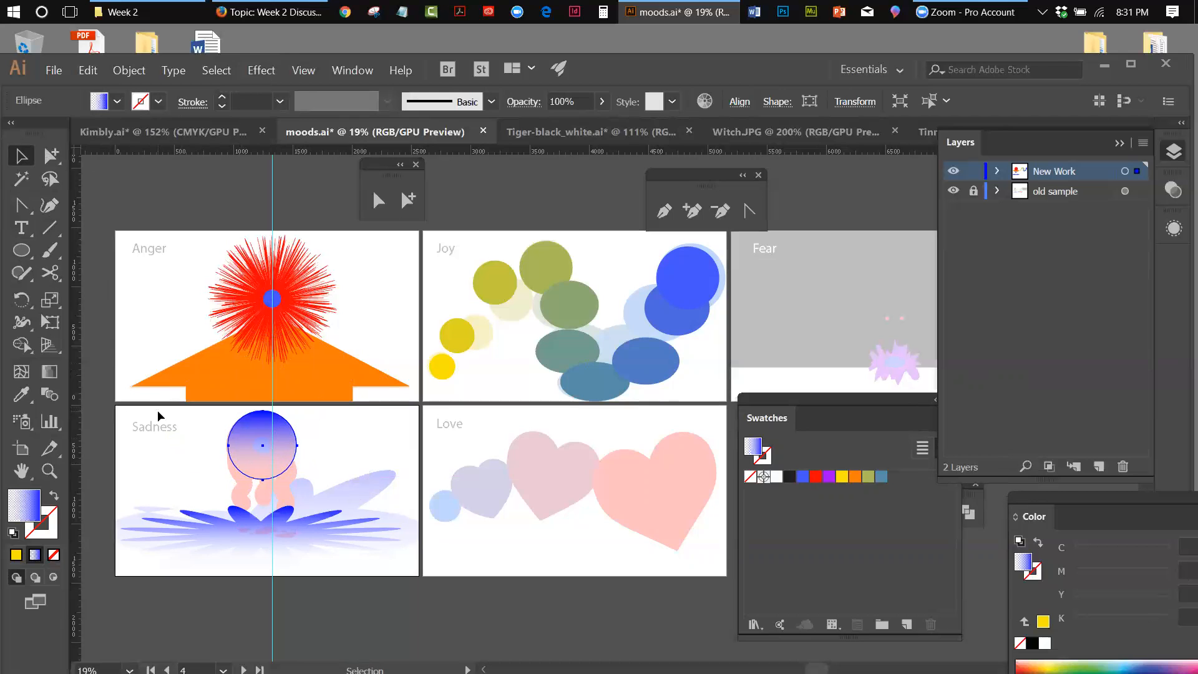
click(816, 477)
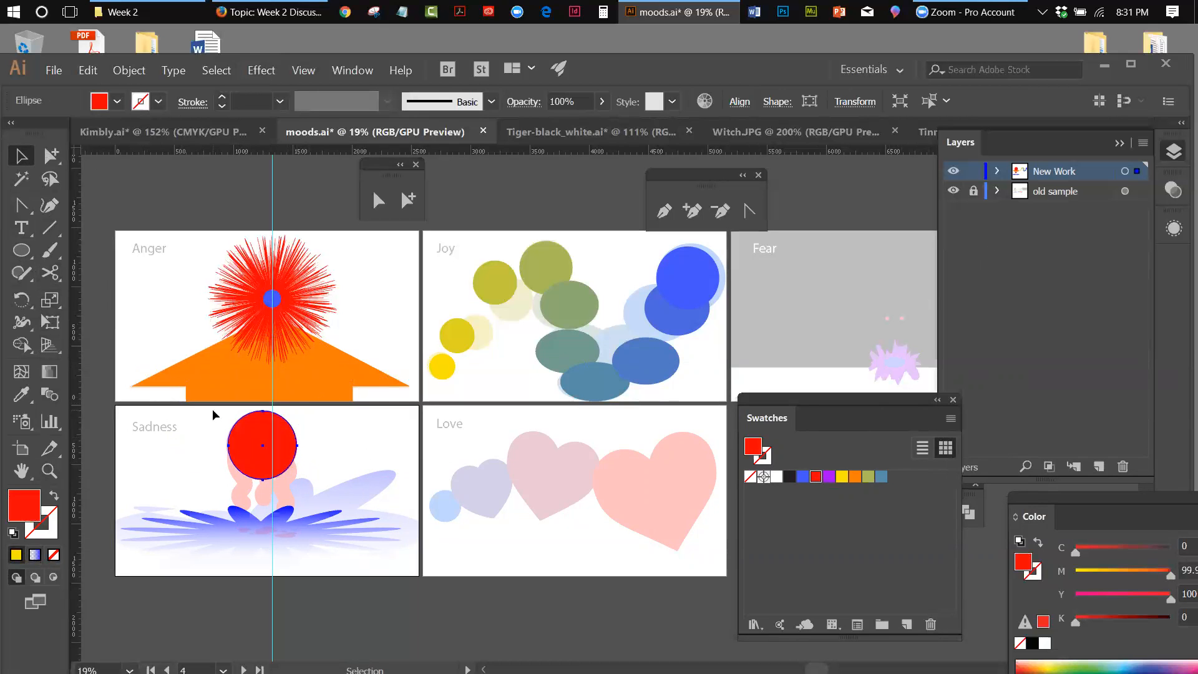
Paint three red drips hanging down from Sadness's red circle with the Blob Brush, roughly following the faded sample.
click(49, 471)
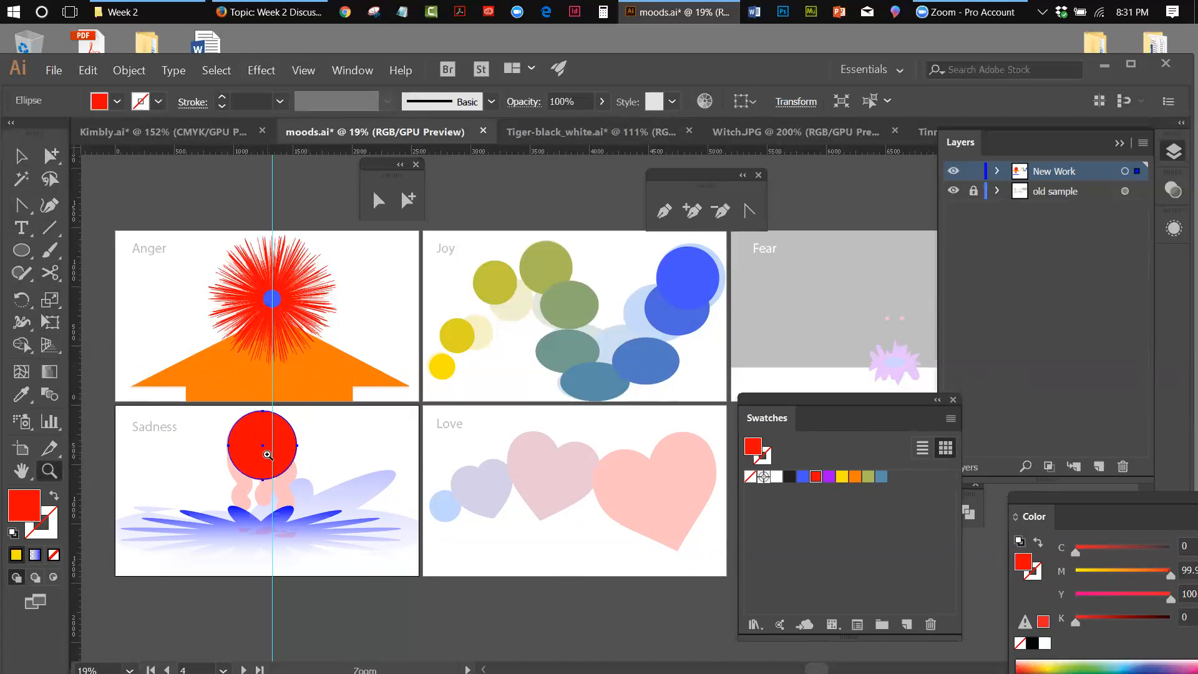
click(268, 455)
click(630, 399)
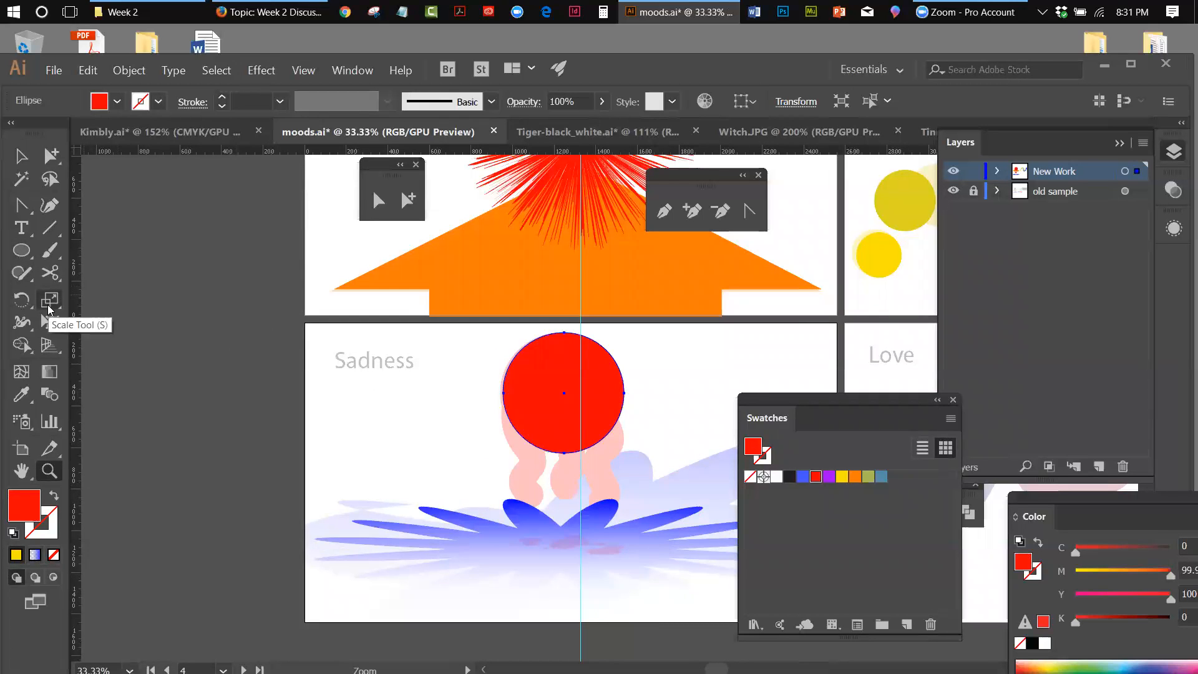
click(49, 250)
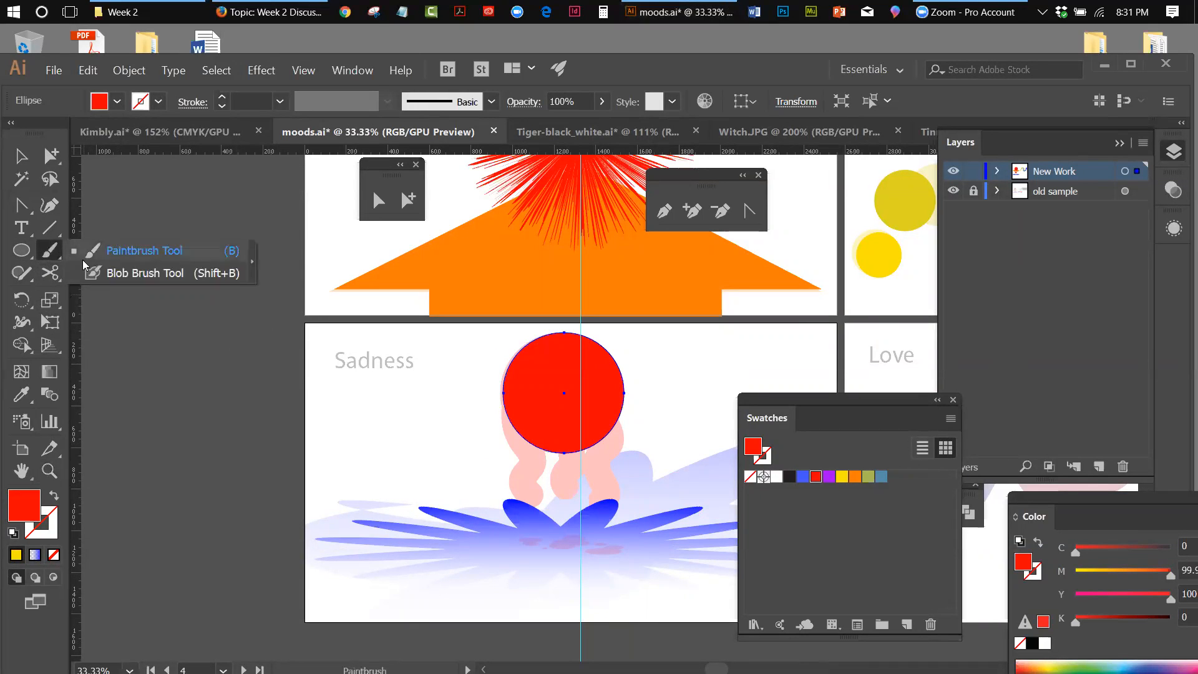
click(104, 273)
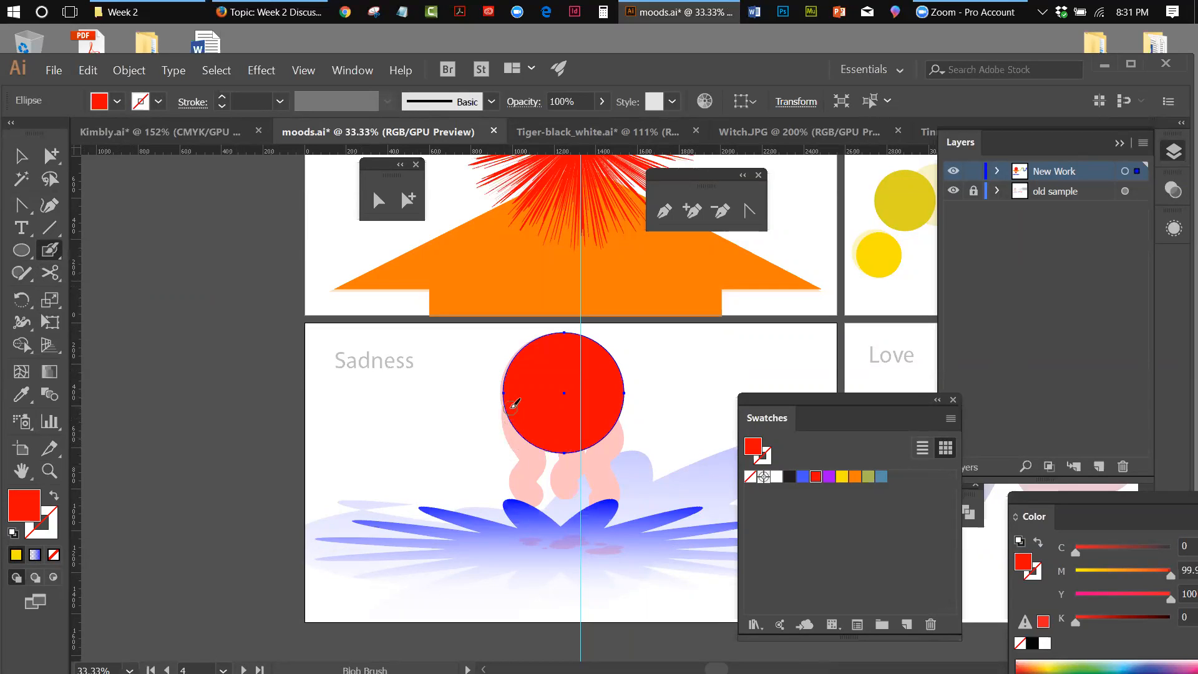
drag(516, 411, 528, 525)
drag(535, 463, 537, 534)
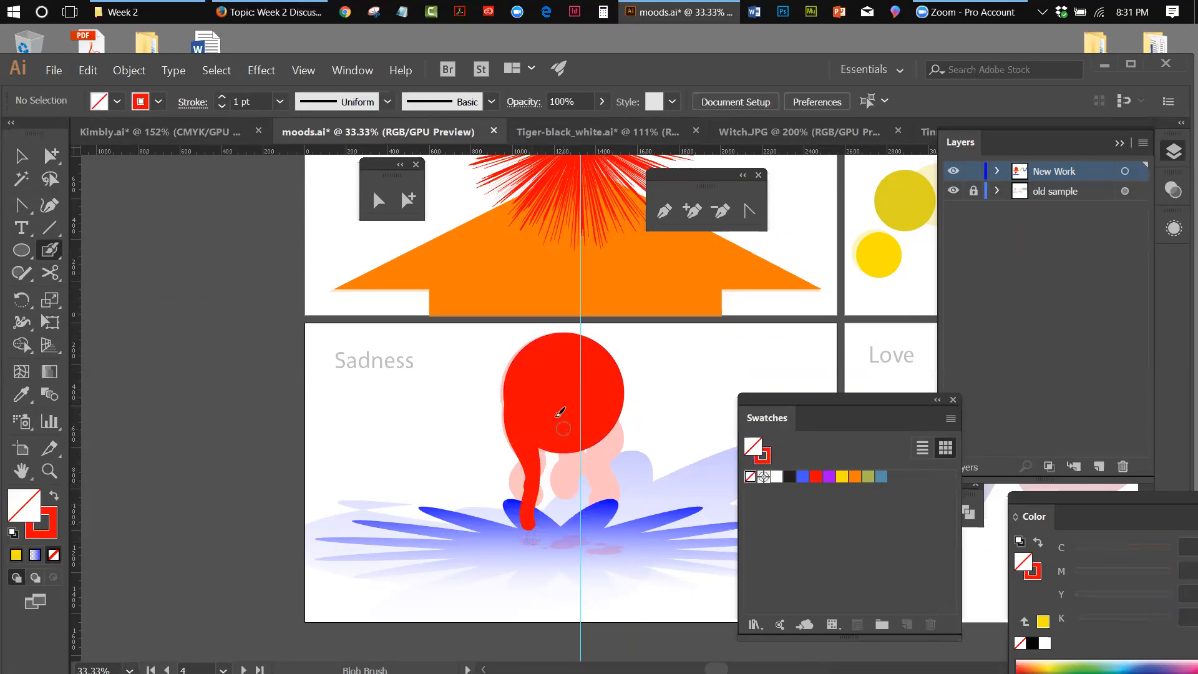
drag(568, 441, 564, 503)
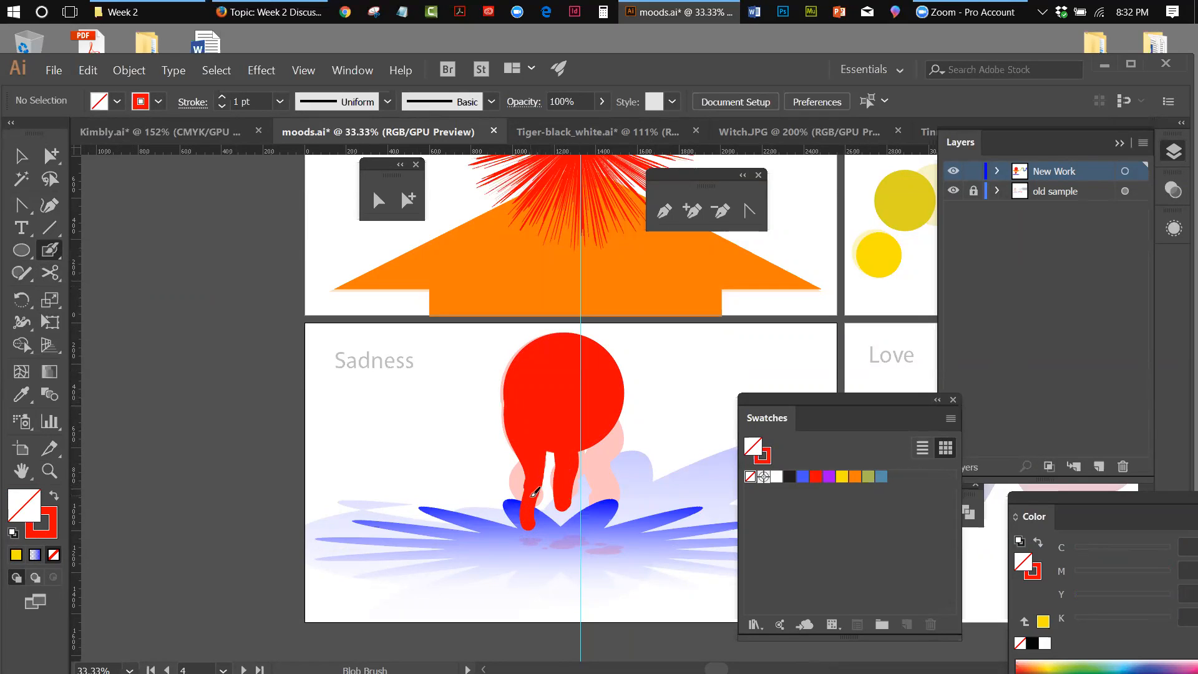
drag(606, 415, 607, 507)
drag(584, 425, 610, 491)
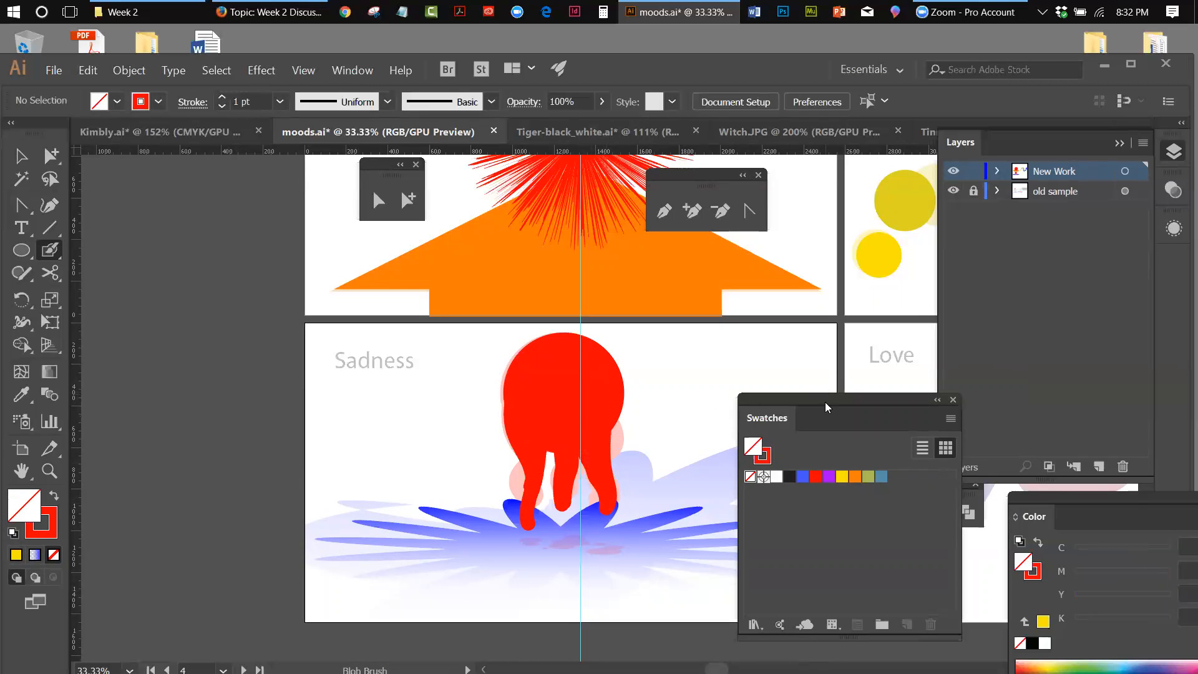
Draw small flat ellipses with red fill and no stroke over the faded drops in the centre of Sadness's puddle.
drag(826, 403, 1000, 394)
click(28, 165)
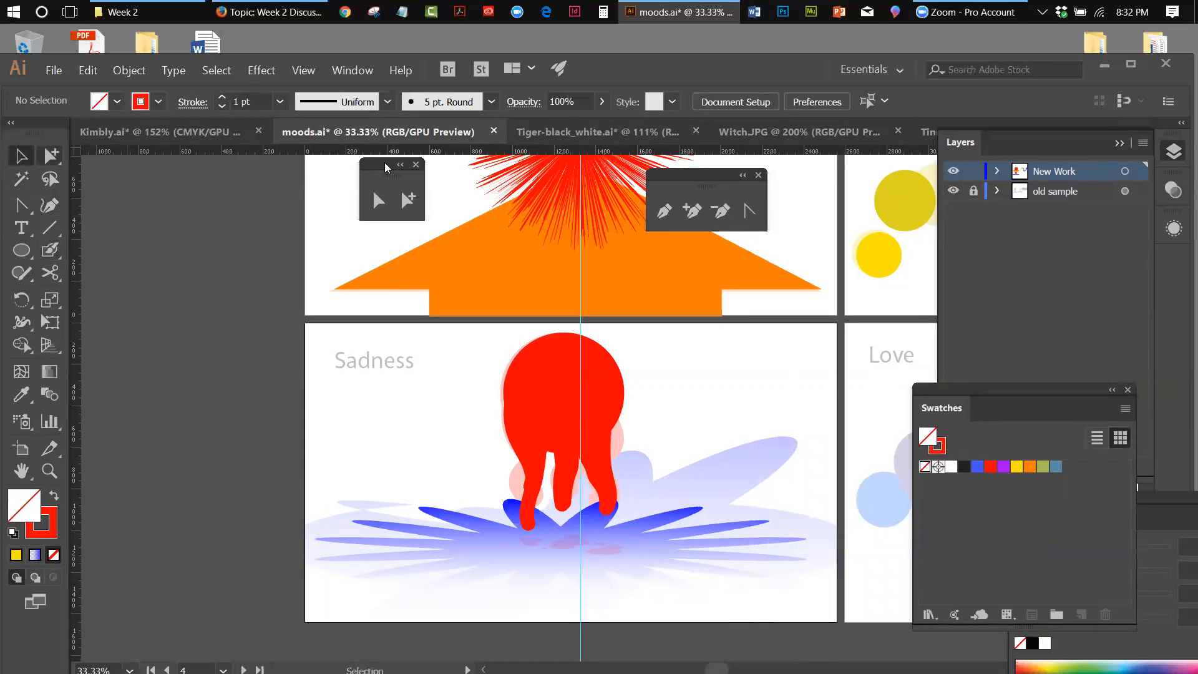
click(300, 78)
mouse_move(275, 79)
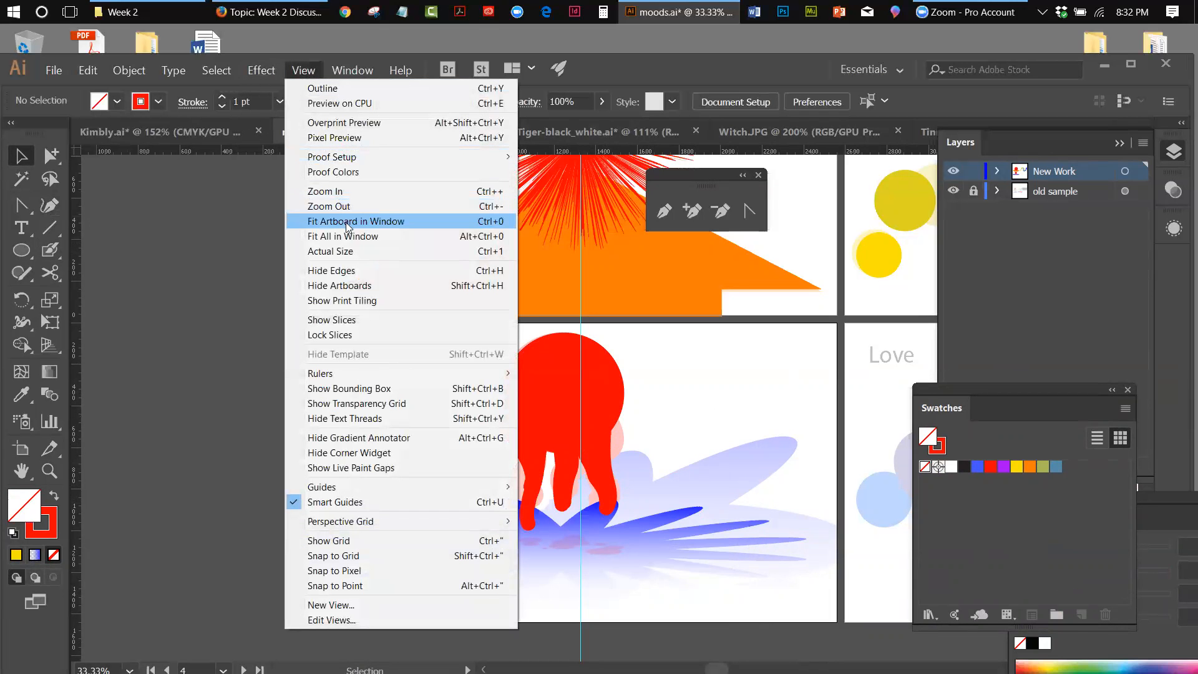
click(348, 236)
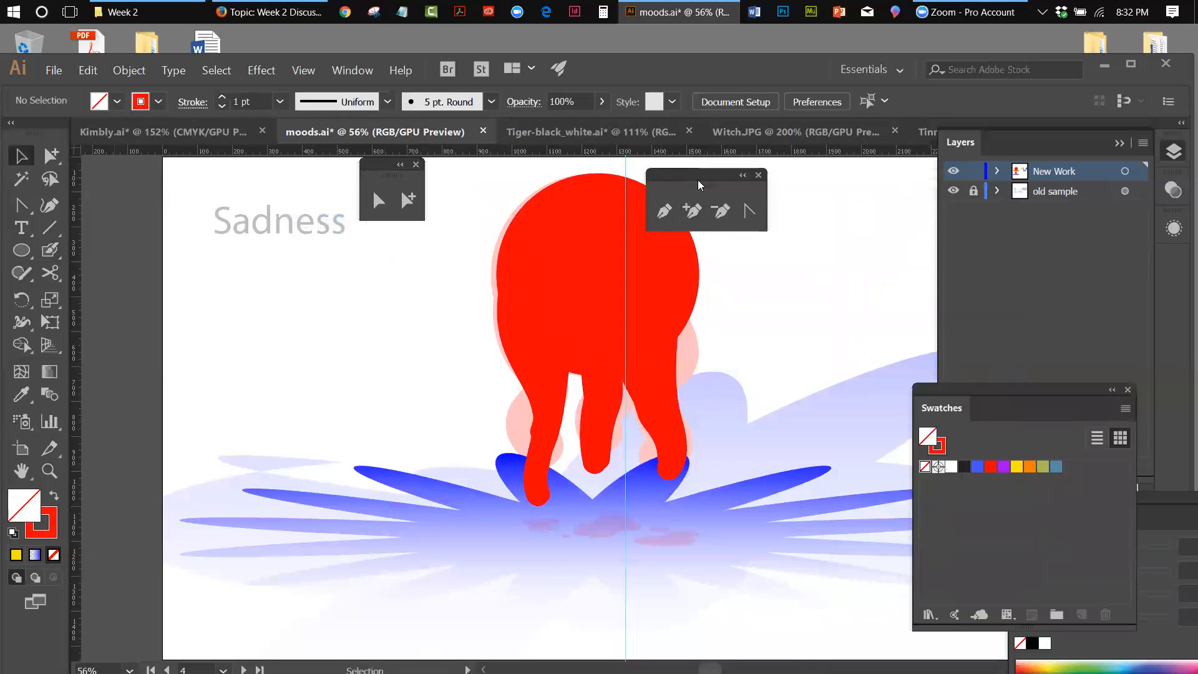
drag(699, 186, 972, 184)
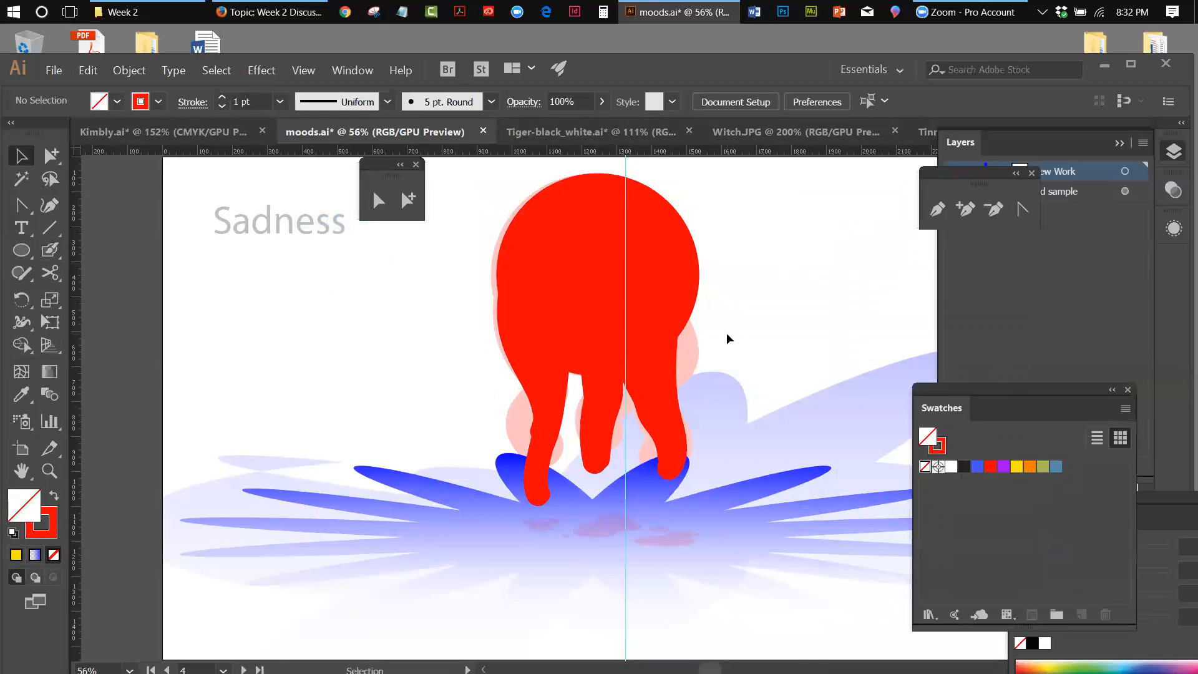
click(21, 250)
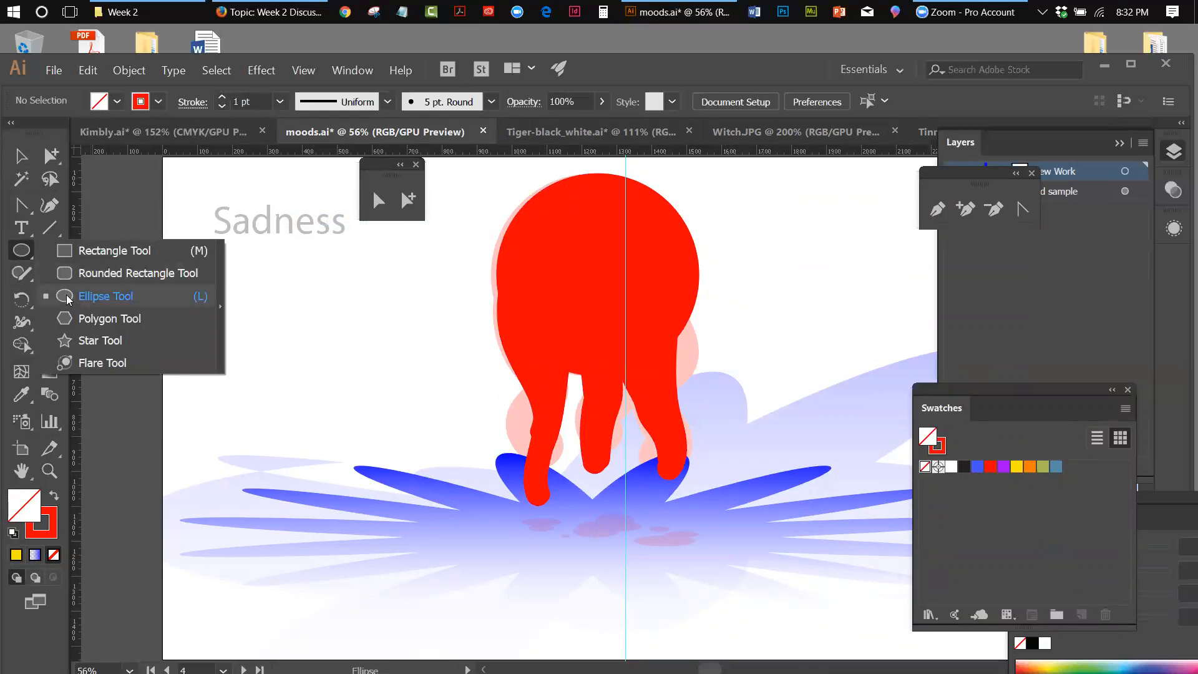
click(54, 496)
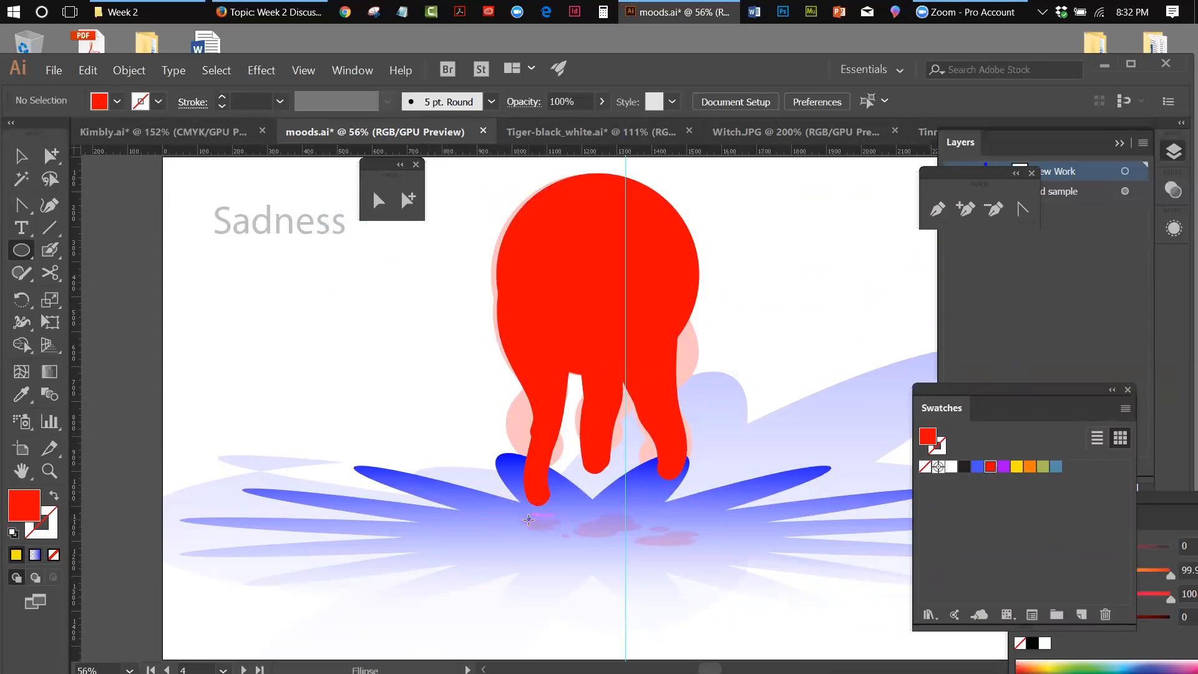
mouse_move(523, 520)
mouse_down()
mouse_move(570, 538)
mouse_move(641, 532)
mouse_move(609, 523)
mouse_move(627, 526)
mouse_move(598, 531)
mouse_move(692, 531)
mouse_move(642, 542)
mouse_move(694, 548)
mouse_up()
click(24, 157)
click(781, 270)
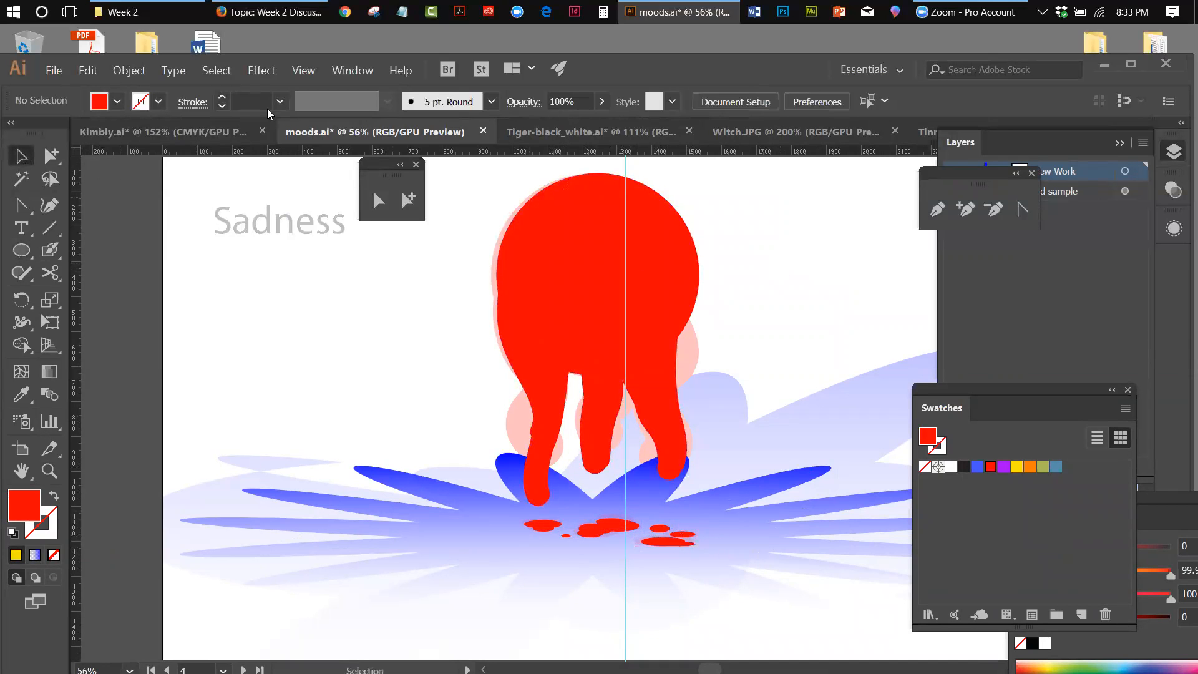
Select the blue circle in the Anger artwork and paste the clipboard contents over the artboards.
click(300, 76)
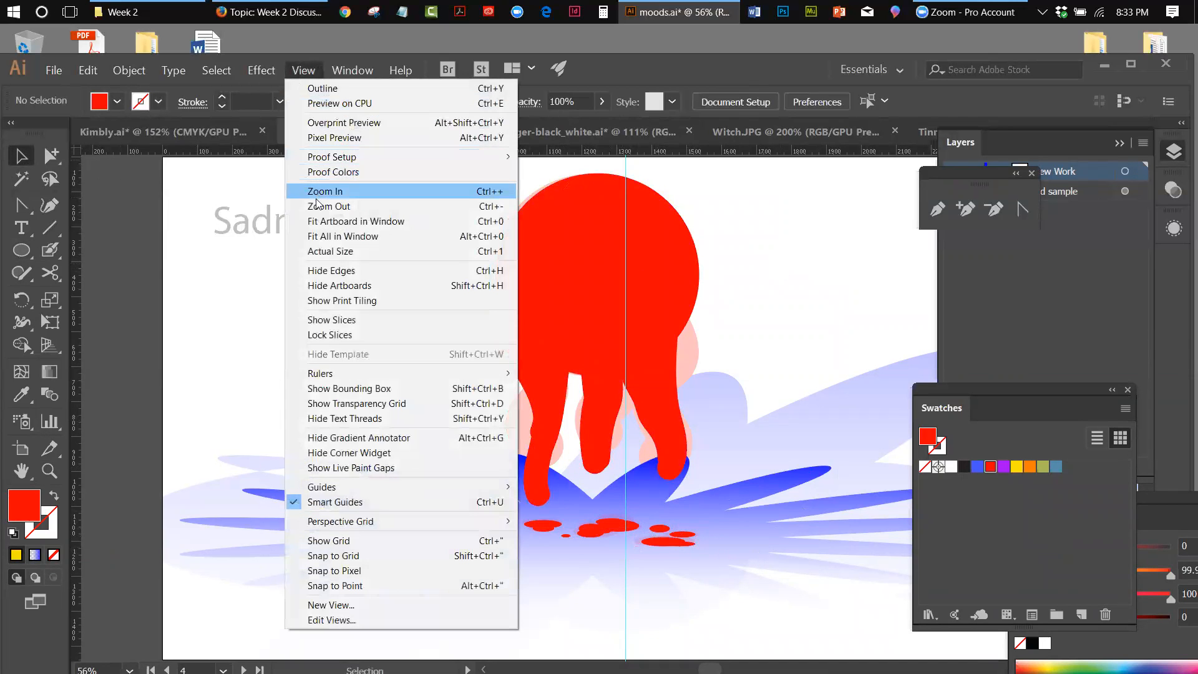
click(306, 222)
click(303, 70)
click(337, 237)
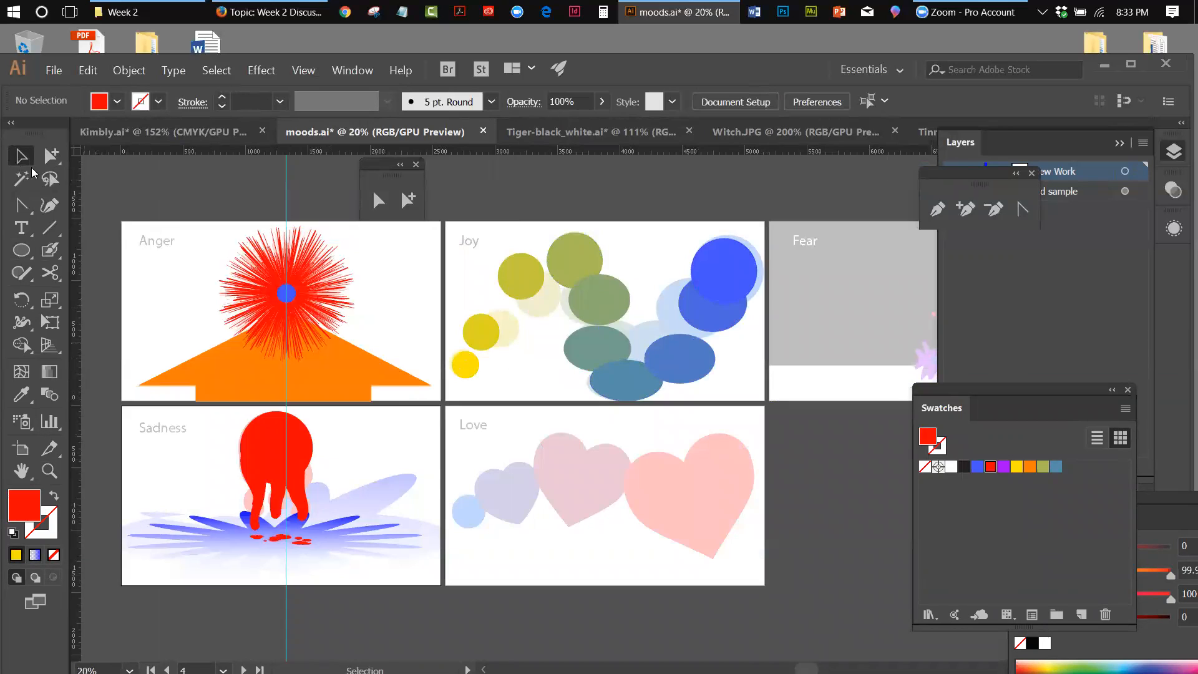
click(287, 292)
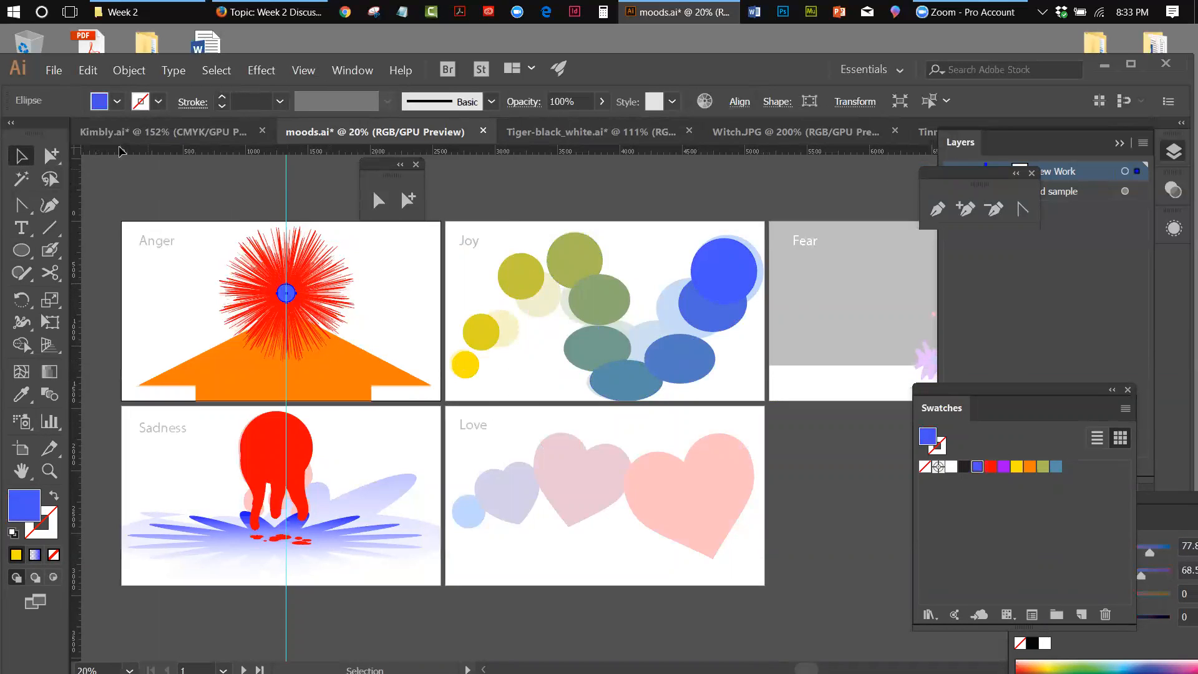
click(83, 70)
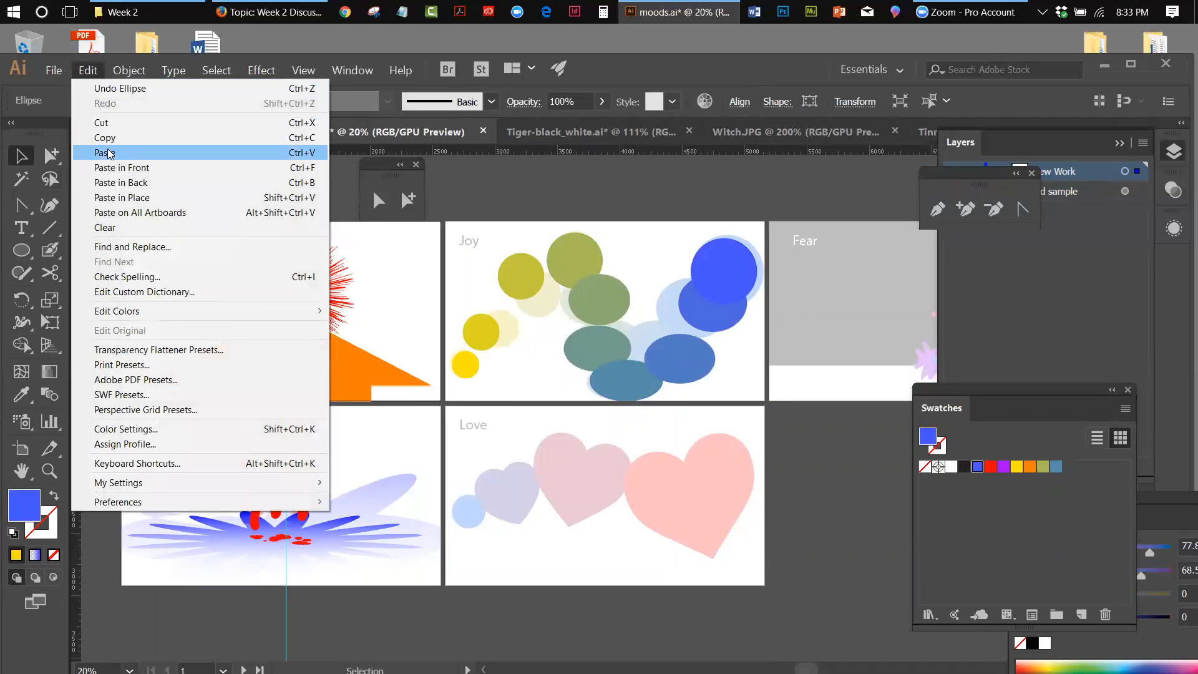
click(155, 153)
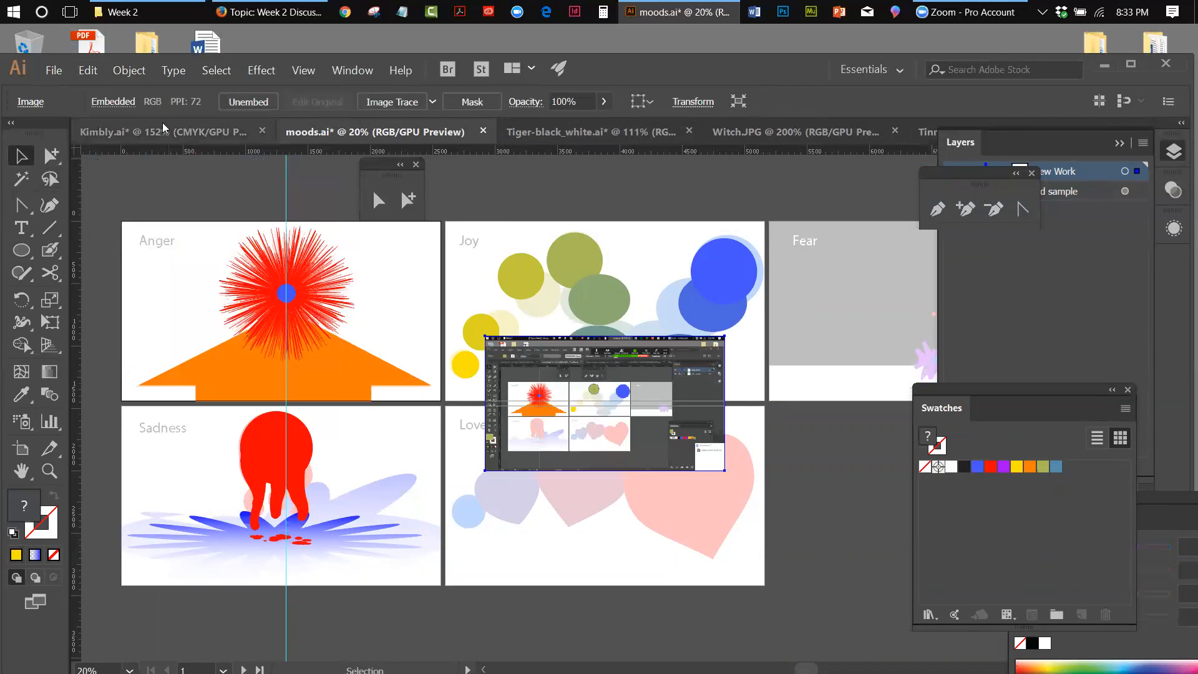
Copy and paste Anger's blue circle, and move the original onto the red head in the Sadness artboard.
click(284, 303)
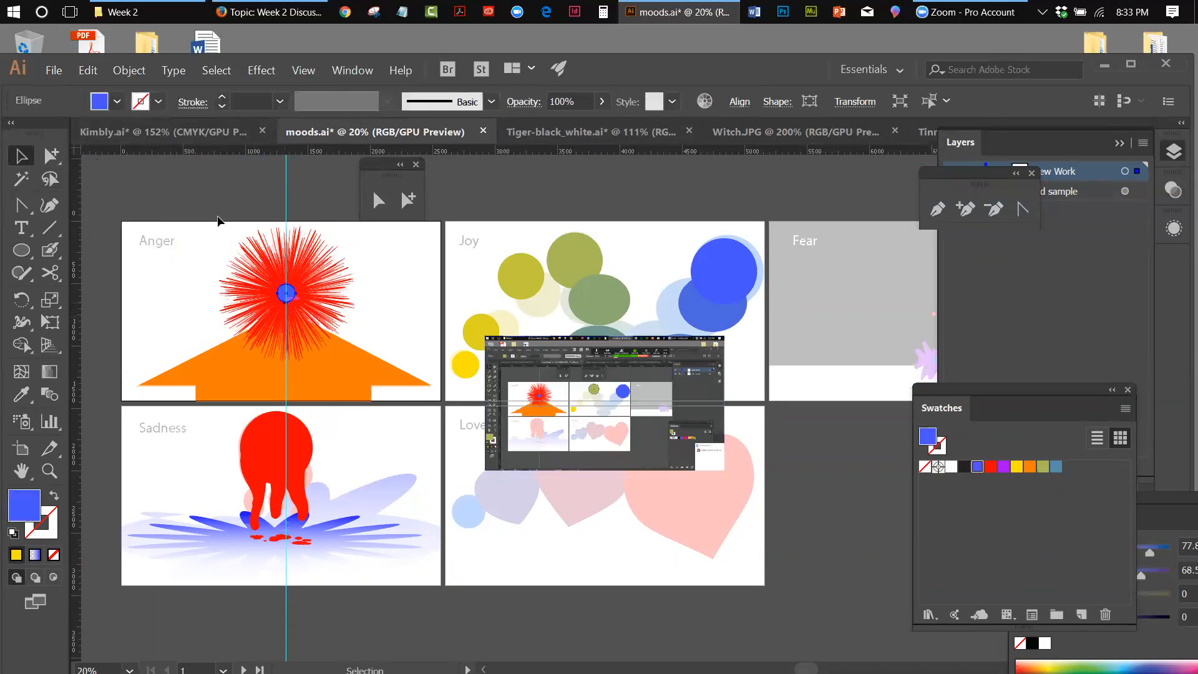
click(88, 70)
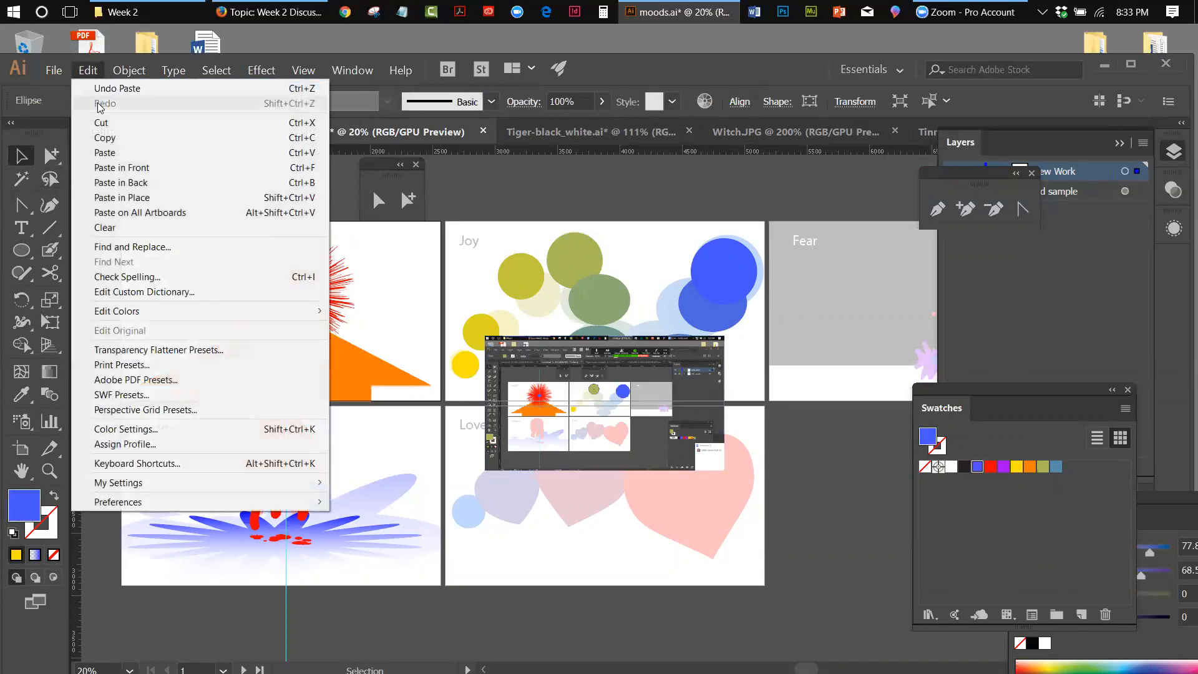
click(102, 138)
click(88, 70)
click(123, 152)
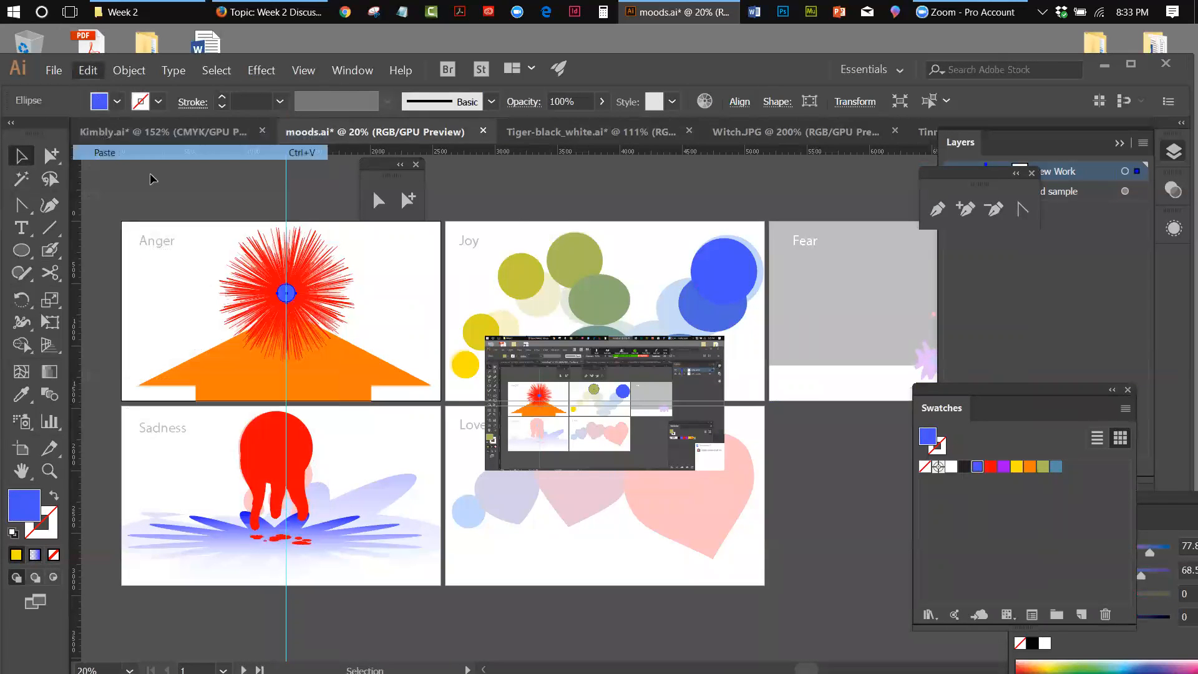
drag(287, 298, 282, 451)
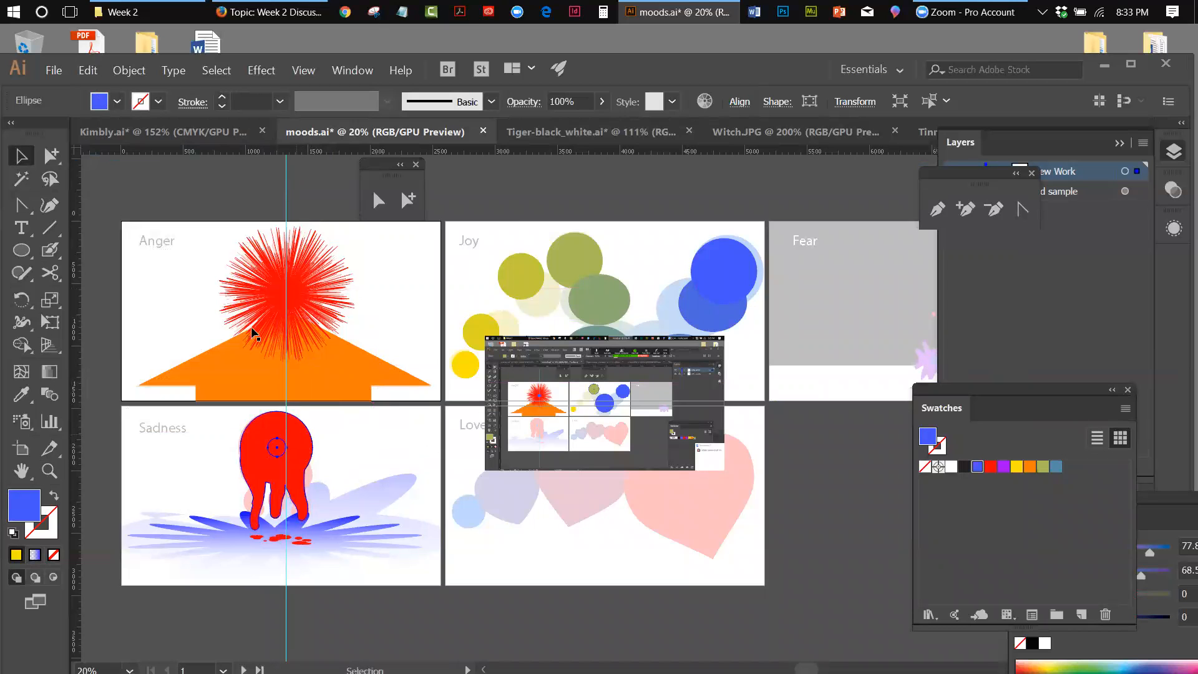
Bring the blue circle in front of Sadness's red head and enlarge it evenly around its centre.
click(128, 70)
mouse_move(304, 106)
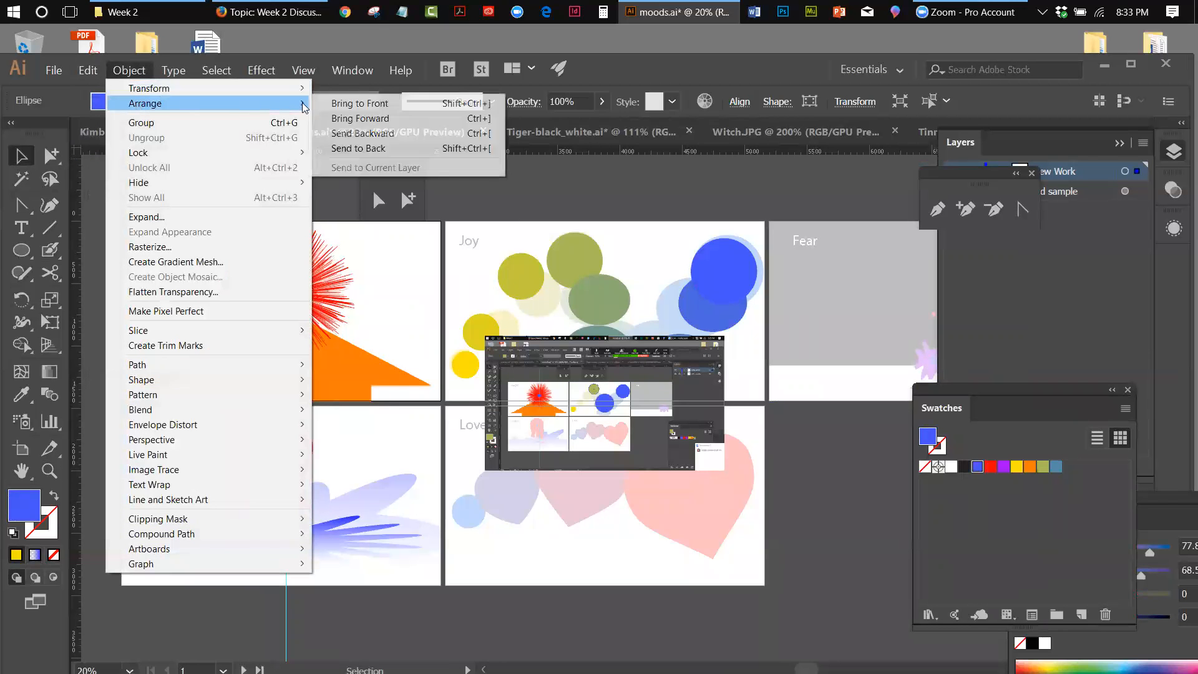
click(359, 103)
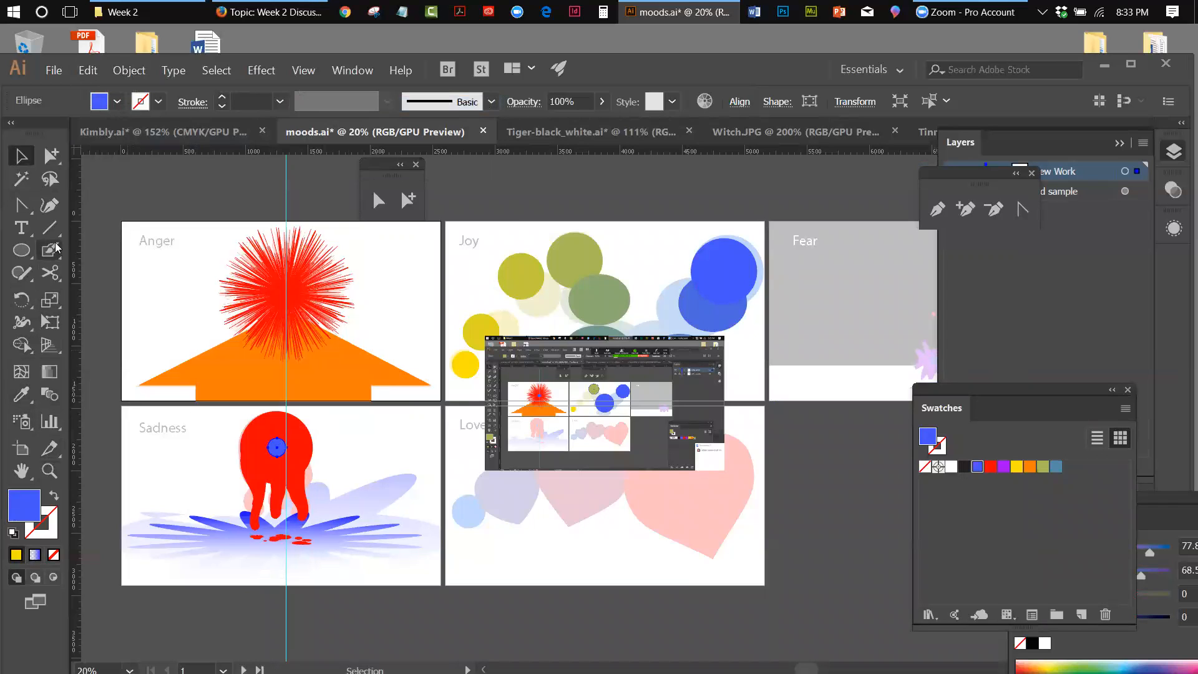
click(55, 320)
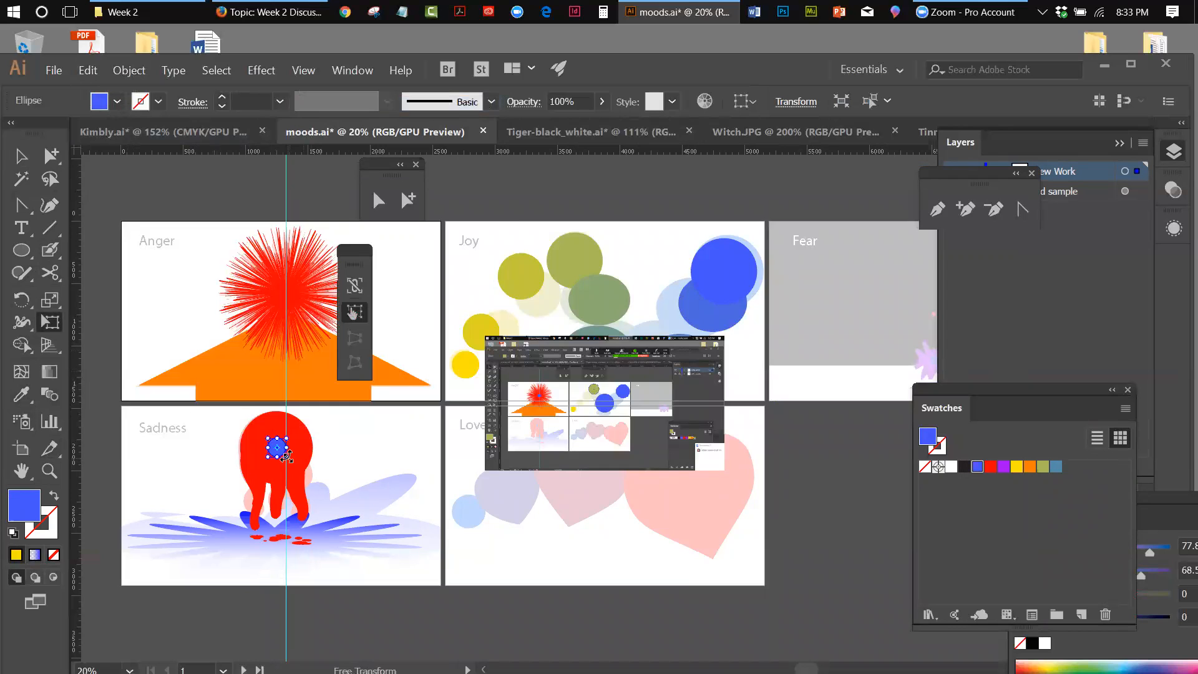
drag(287, 457, 293, 461)
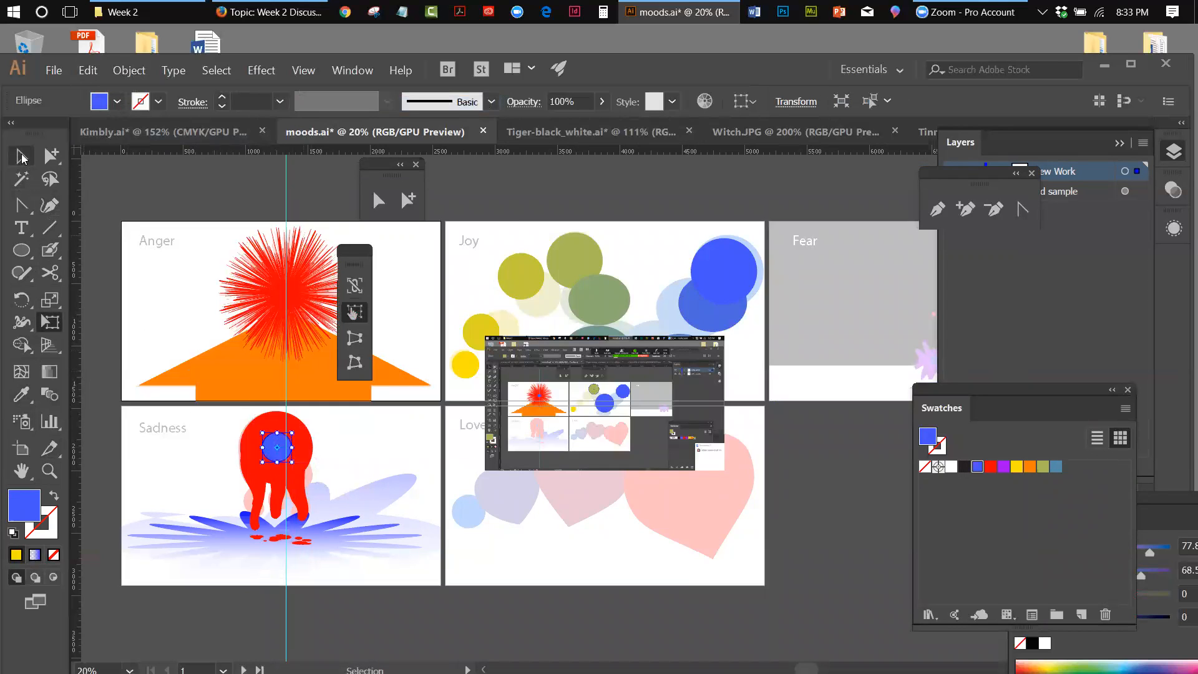
click(22, 157)
click(127, 159)
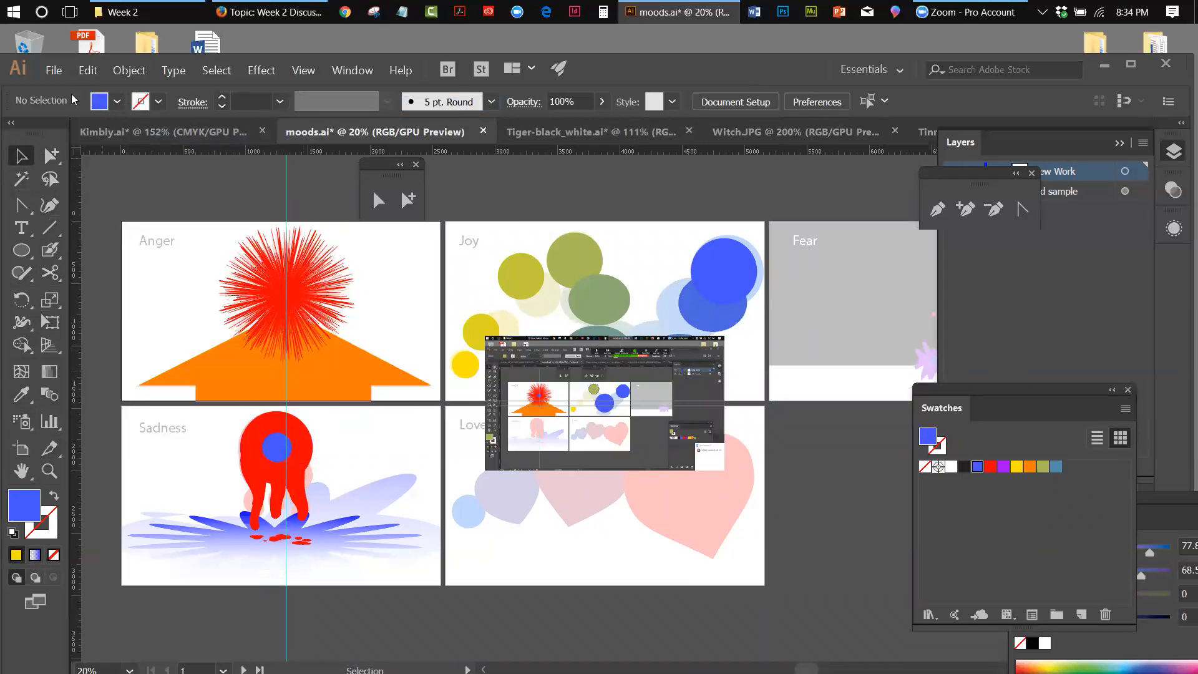
Paste another copy of the blue circle and centre it on the red spiky burst in the Anger artboard.
click(83, 72)
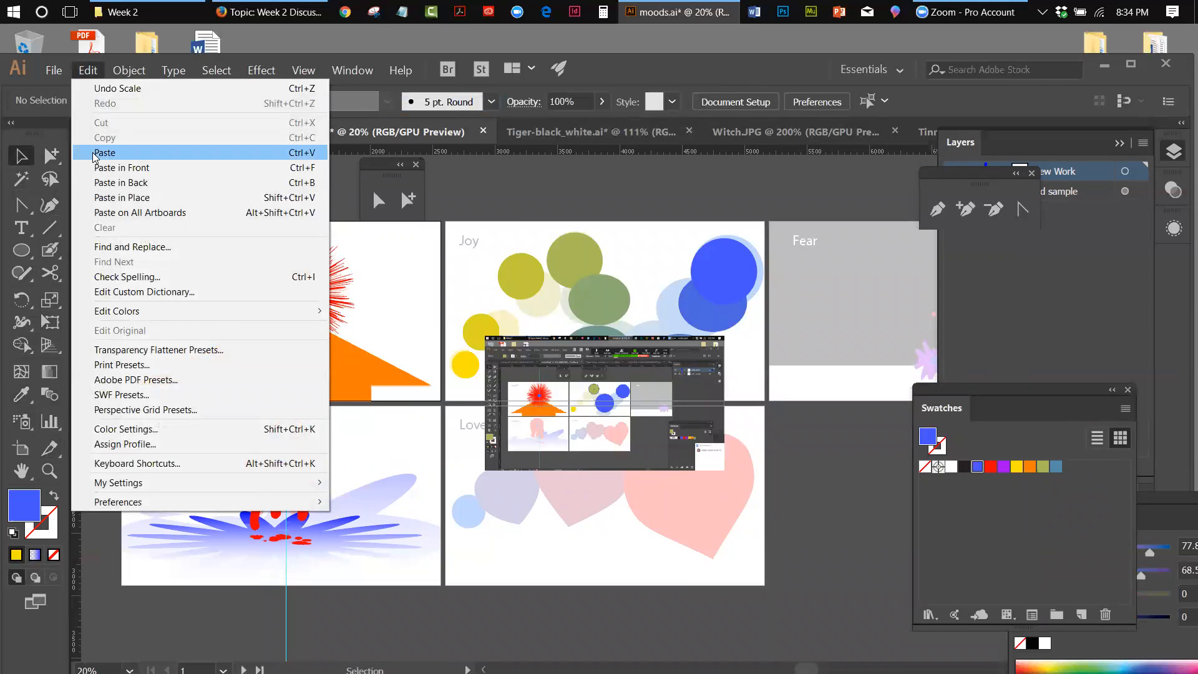
click(92, 151)
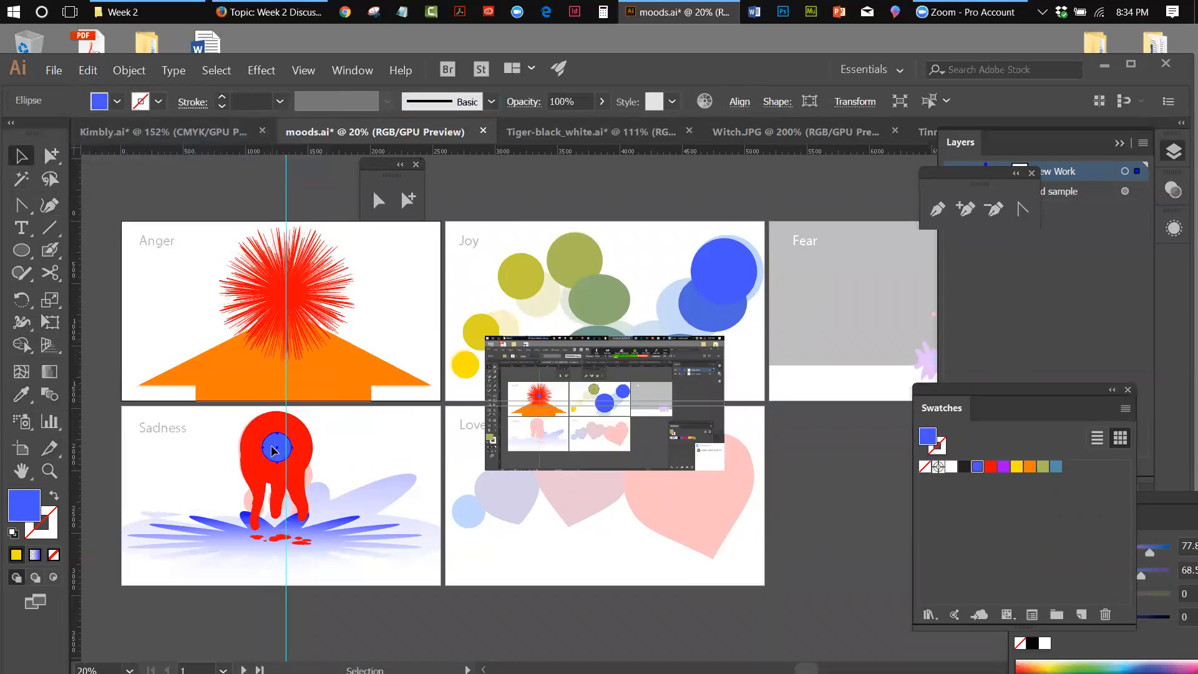
drag(274, 450, 284, 294)
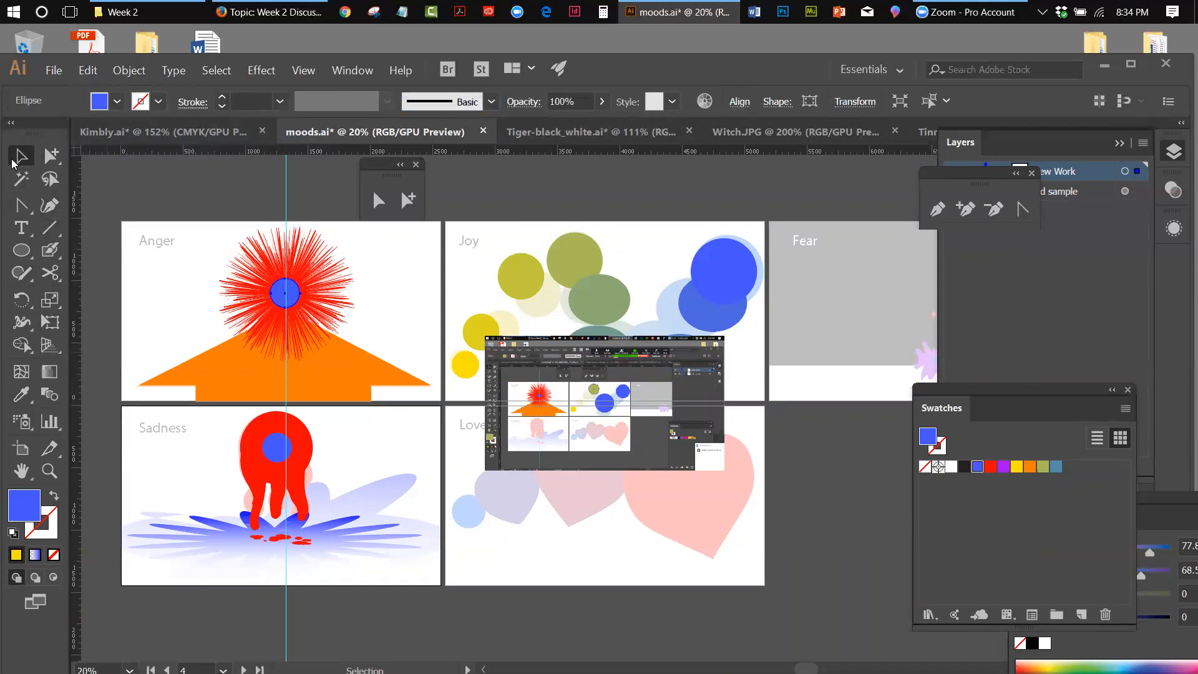
click(141, 163)
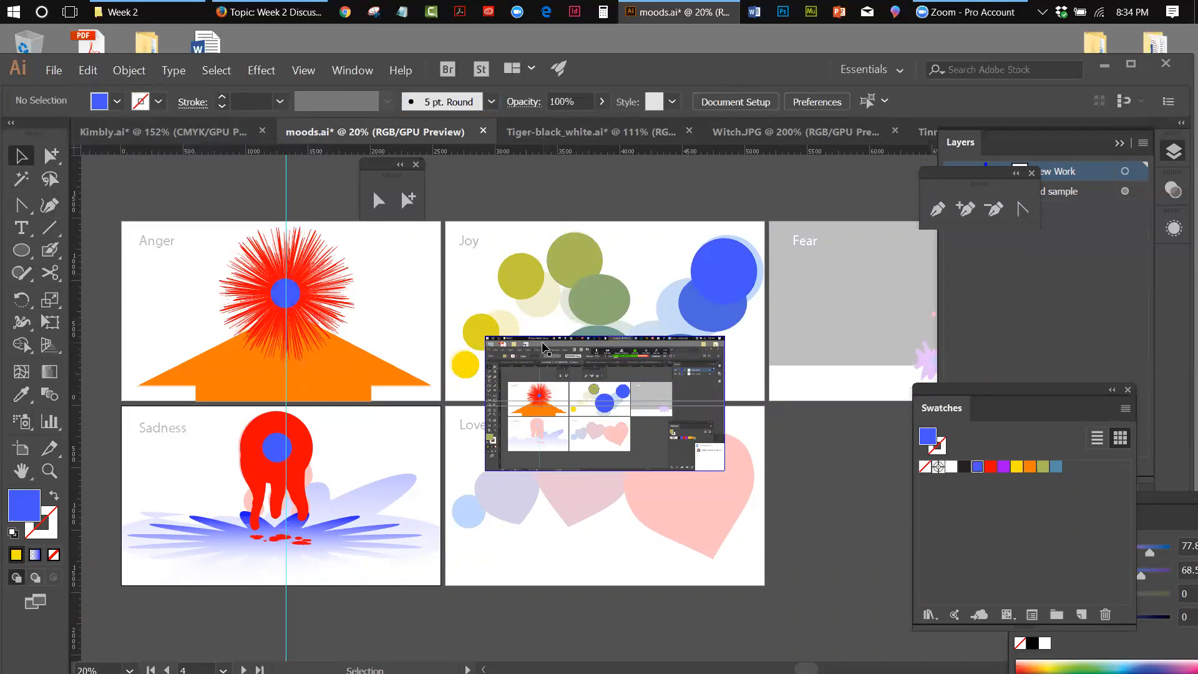
Delete the pasted screenshot image and the stray blue circle between the Joy and Love artboards.
drag(666, 341, 811, 594)
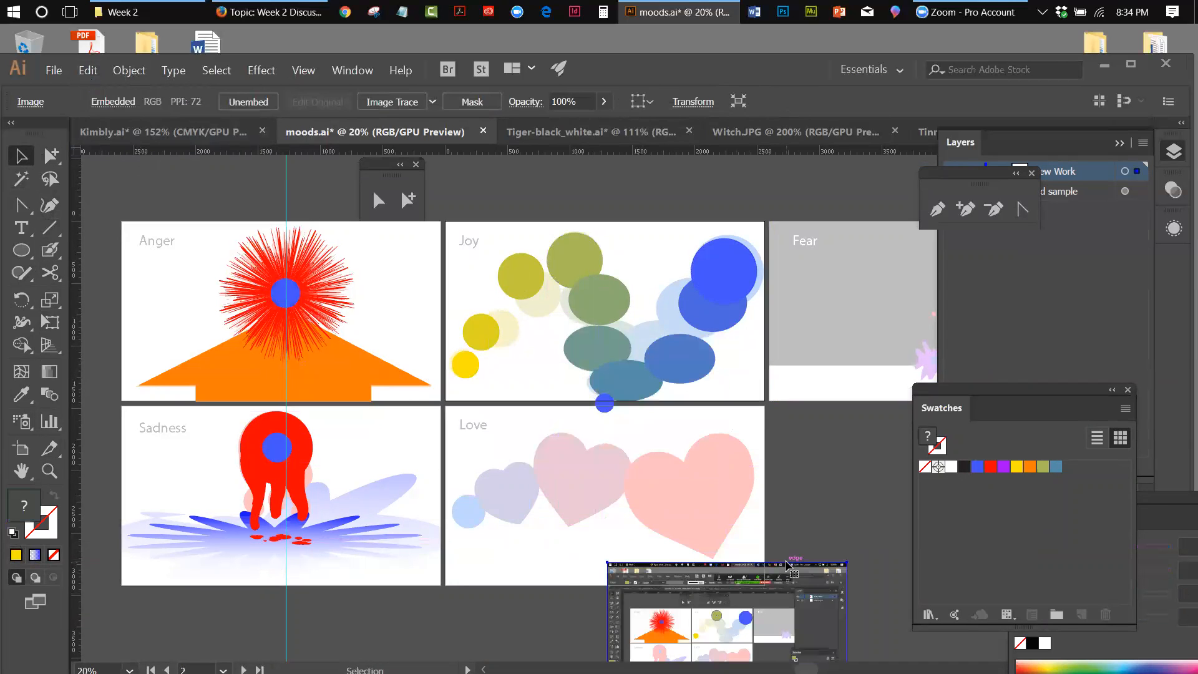
drag(715, 571, 817, 566)
key(Delete)
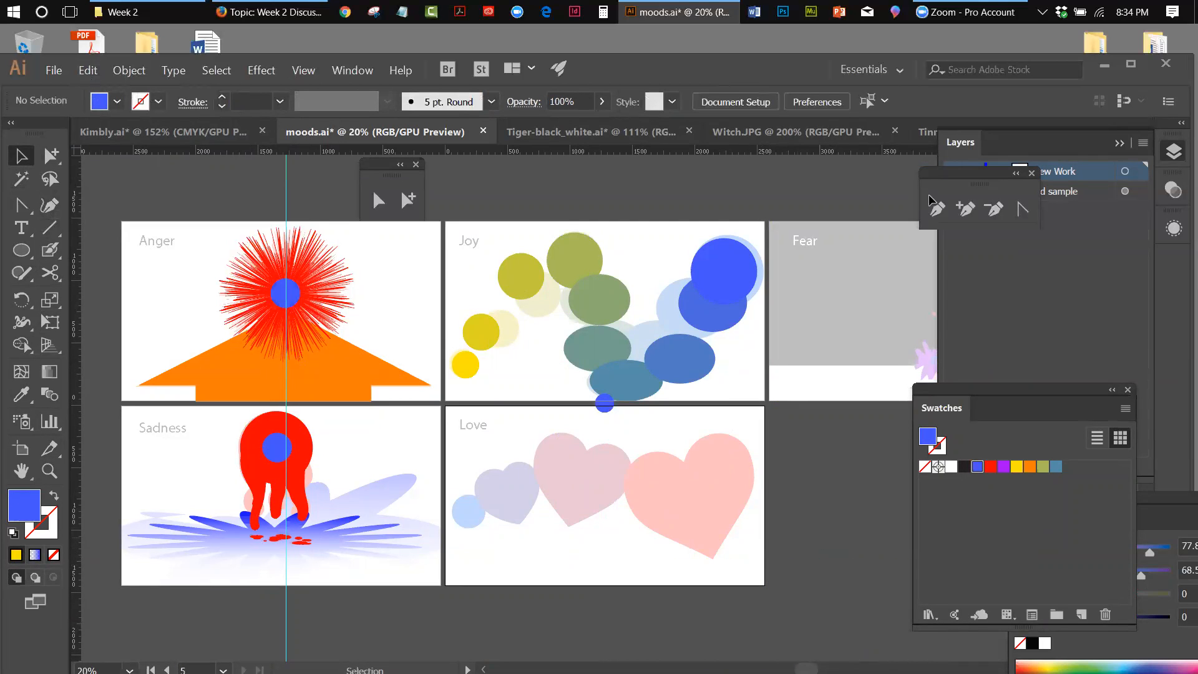
click(609, 405)
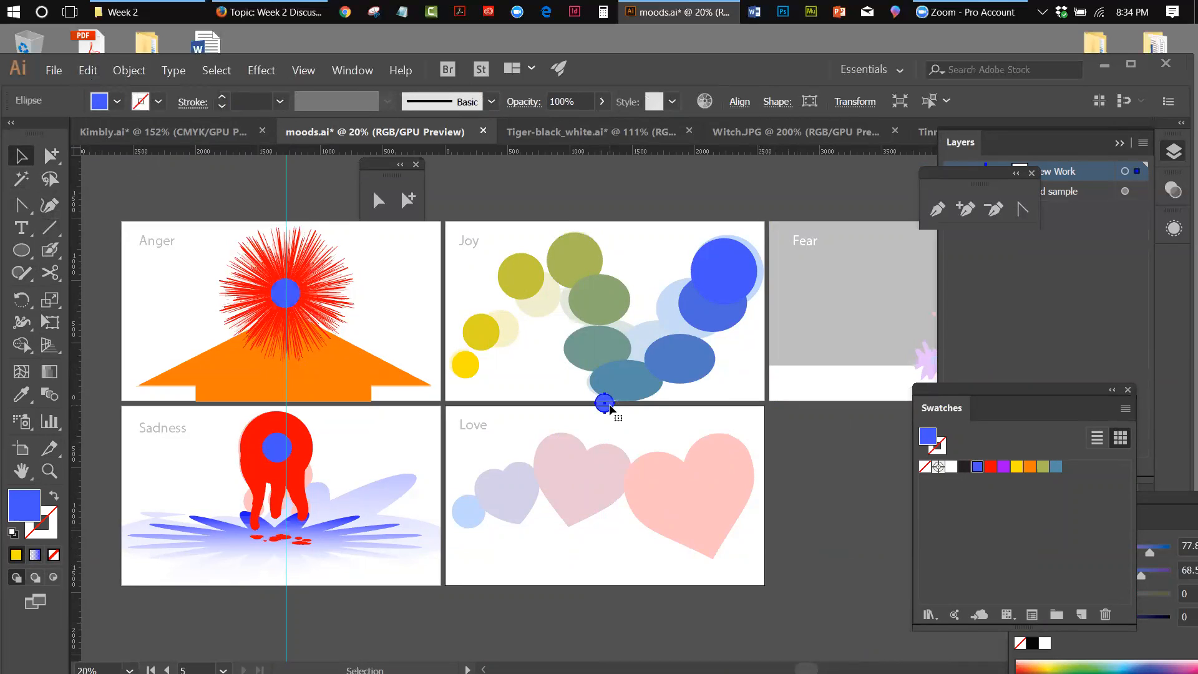
key(ctrl+shift+a)
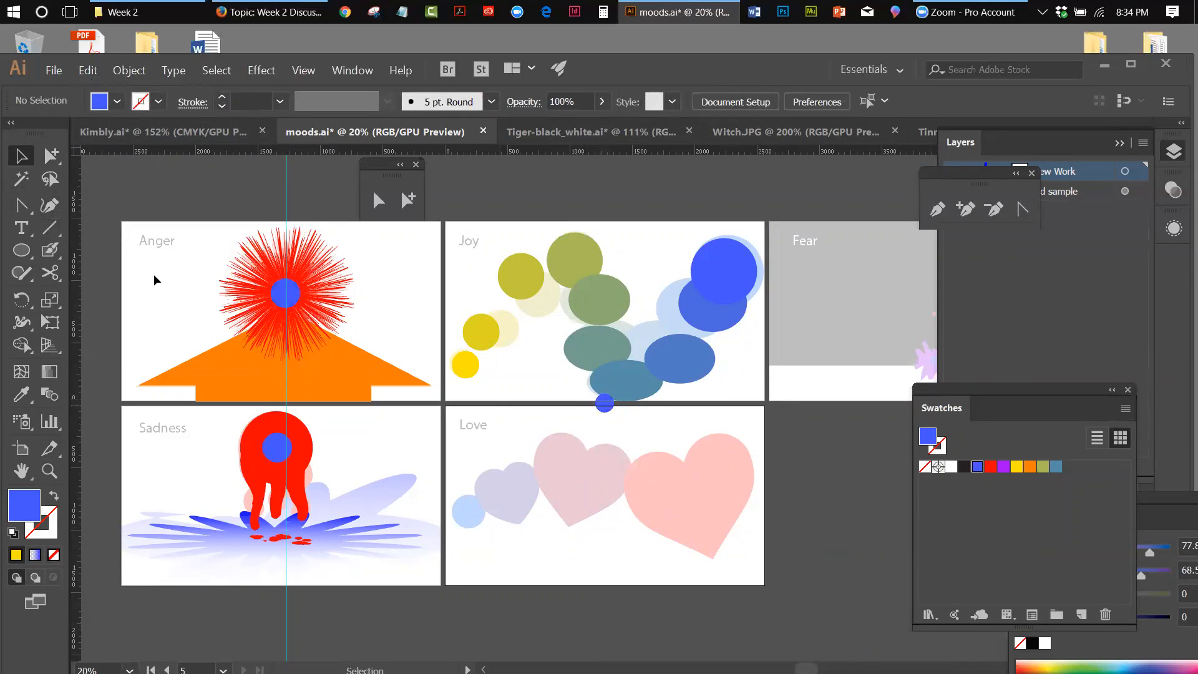
click(604, 407)
key(Delete)
Draw a blue circle with the Ellipse tool over the faded light-blue circle beside Love's smallest heart.
click(22, 250)
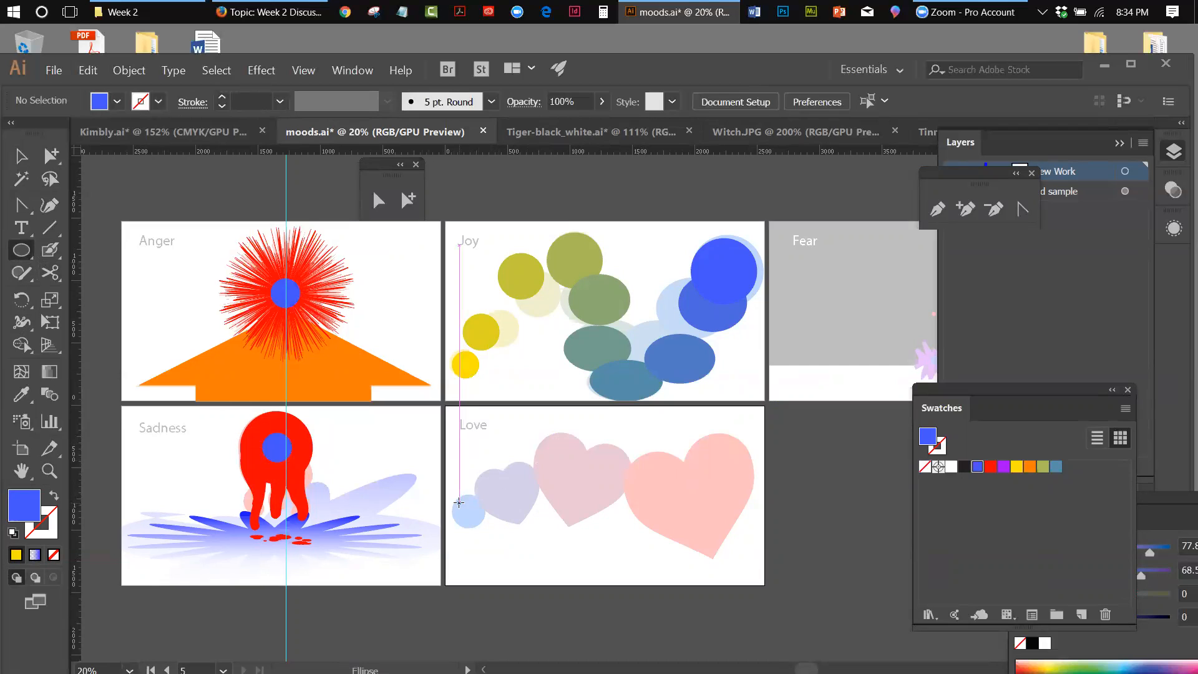
mouse_move(458, 499)
mouse_down()
mouse_move(489, 533)
mouse_move(467, 505)
mouse_up()
click(20, 155)
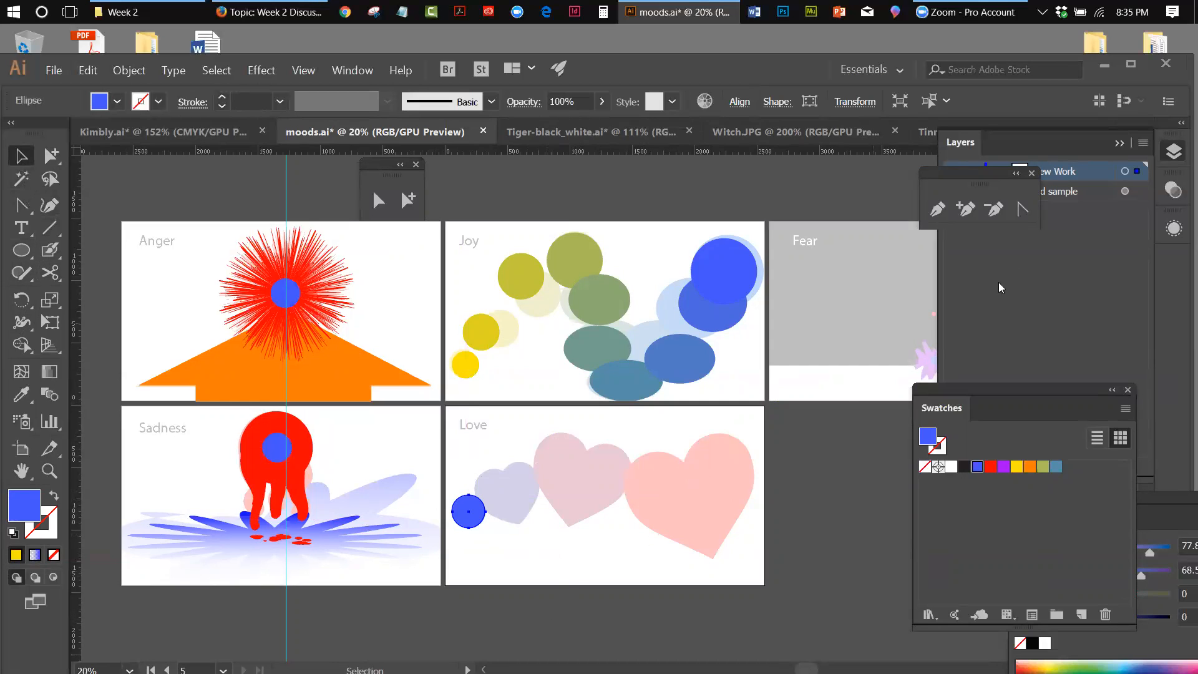
Hide the old sample layer and place a vertical guide near the middle of the Love artboard.
drag(981, 173, 1112, 307)
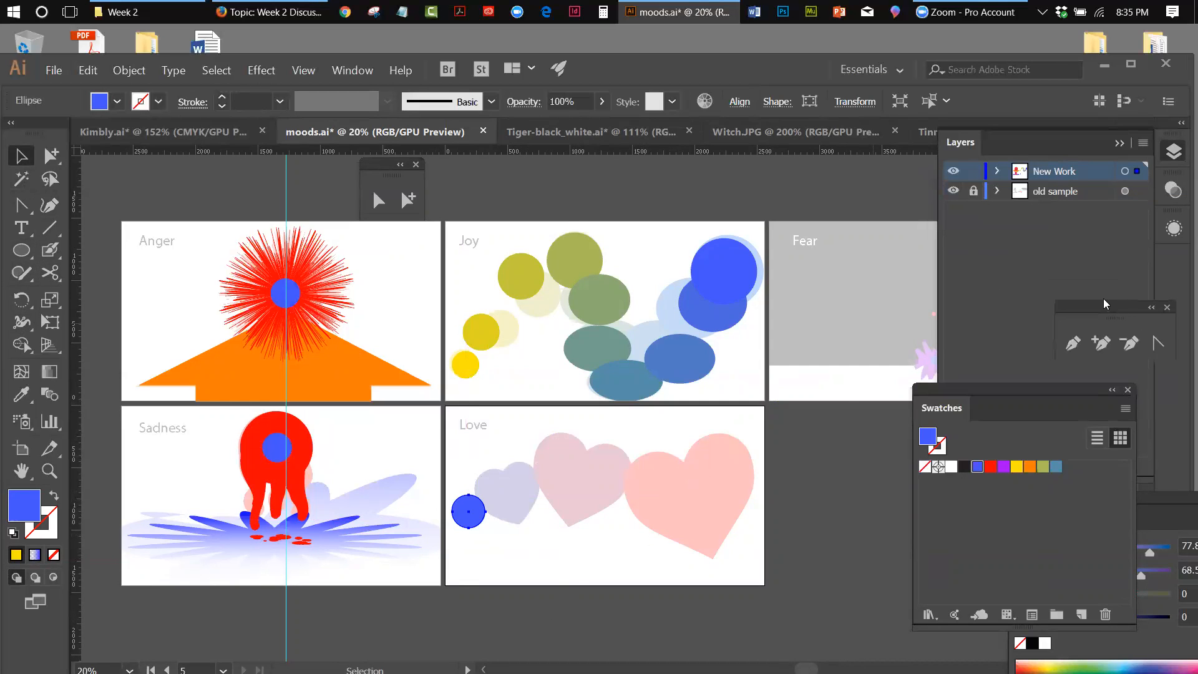
click(955, 193)
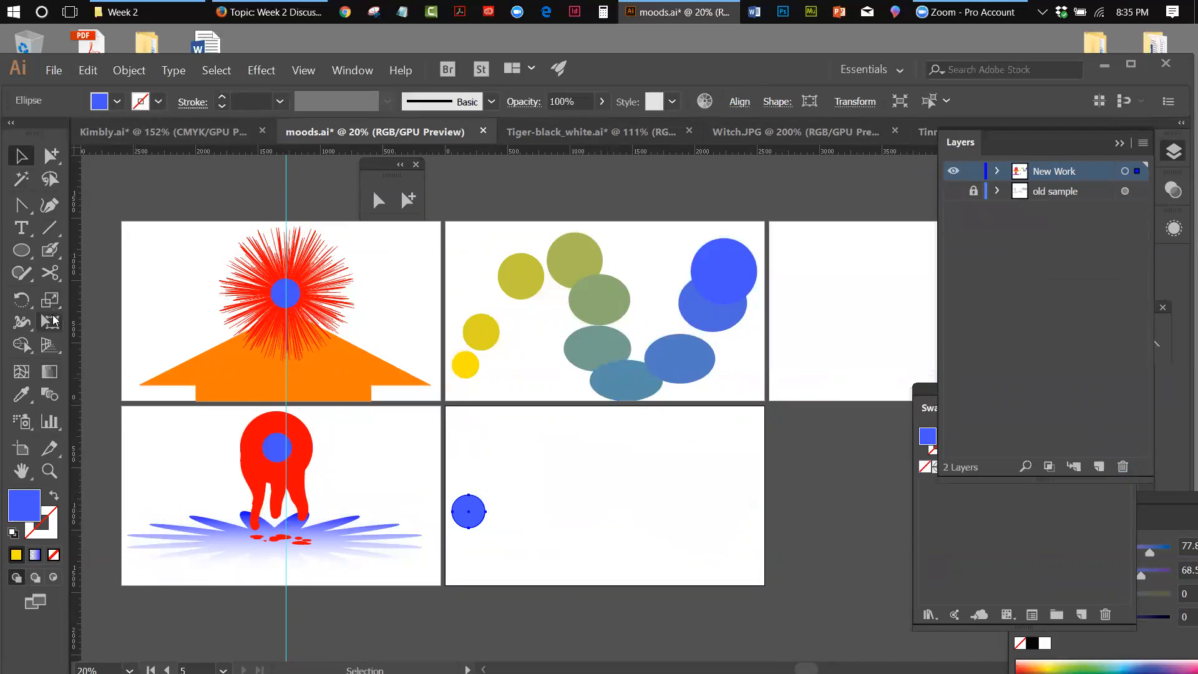
drag(78, 337, 599, 489)
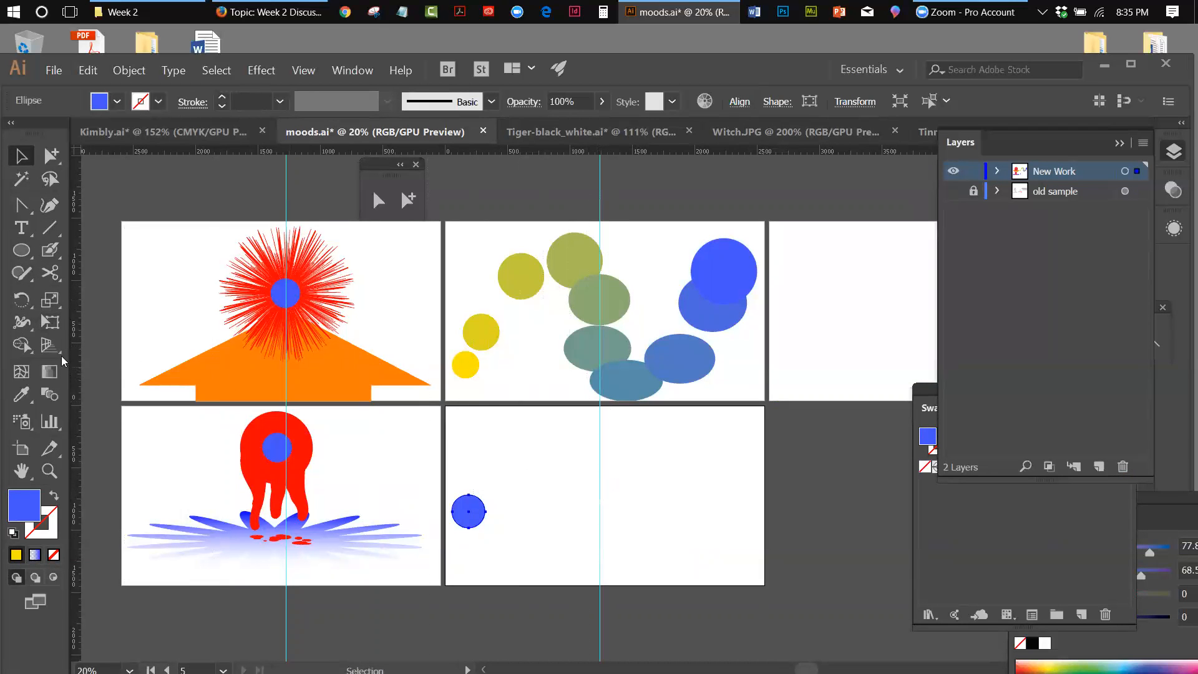
Draw a large blue circle in the Love artboard and move it up so its left edge slightly overlaps the vertical guide.
click(21, 251)
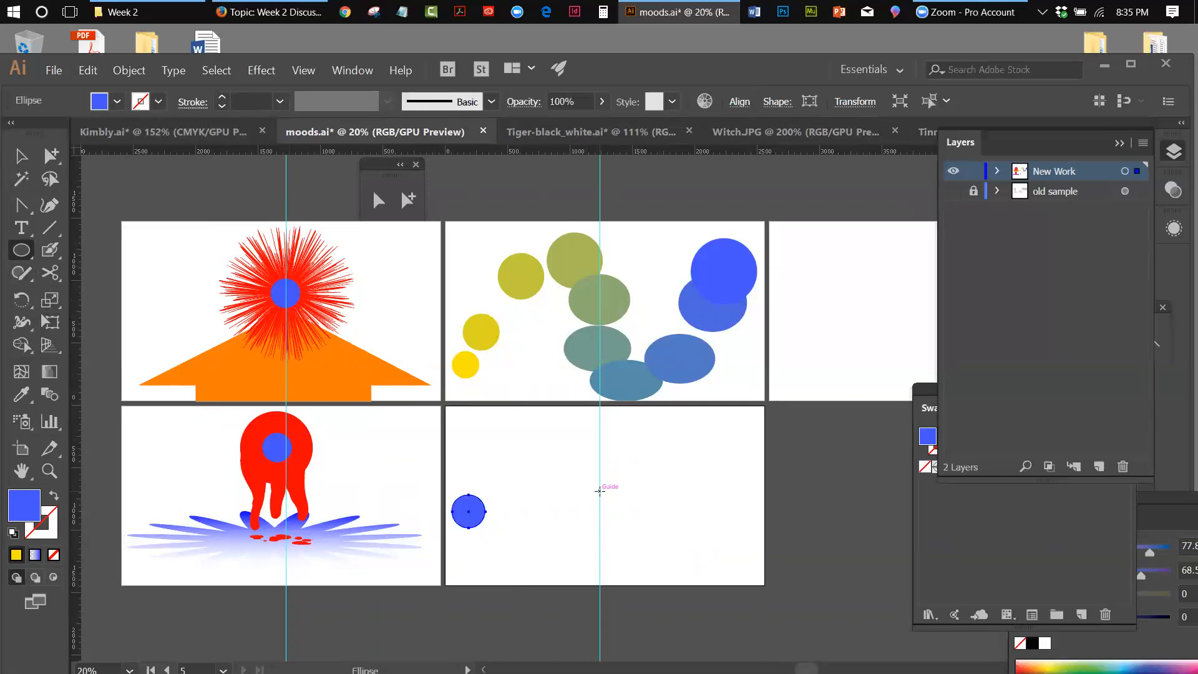
drag(600, 491, 680, 571)
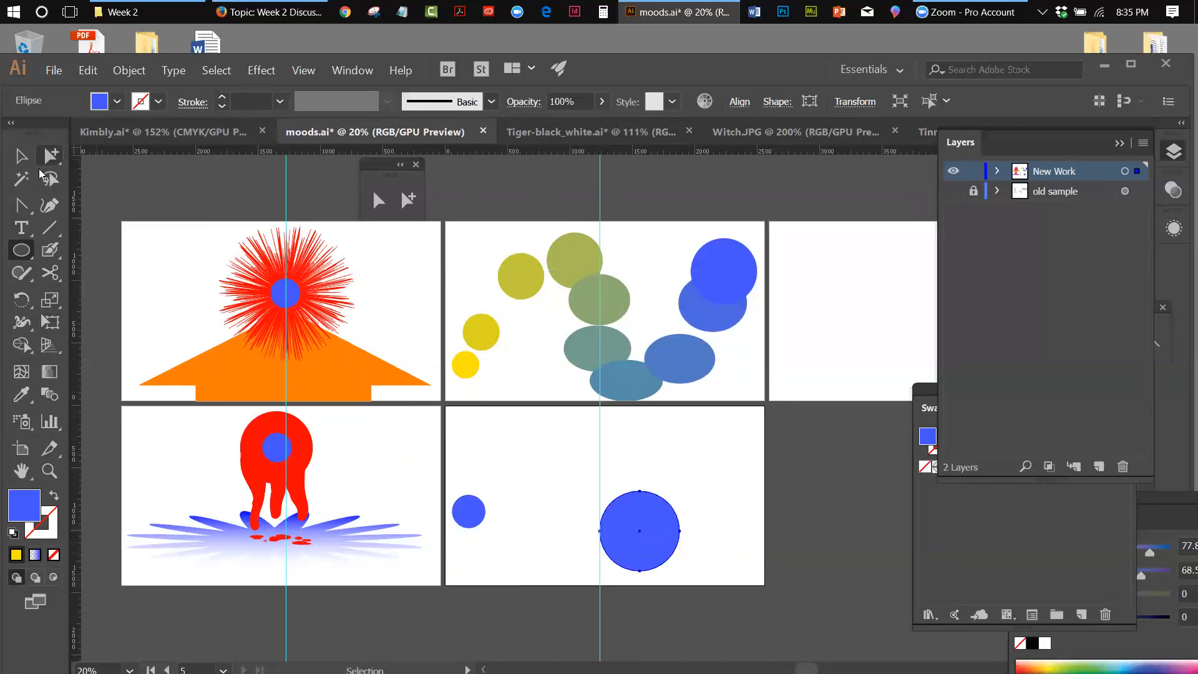
click(21, 155)
drag(646, 523, 655, 475)
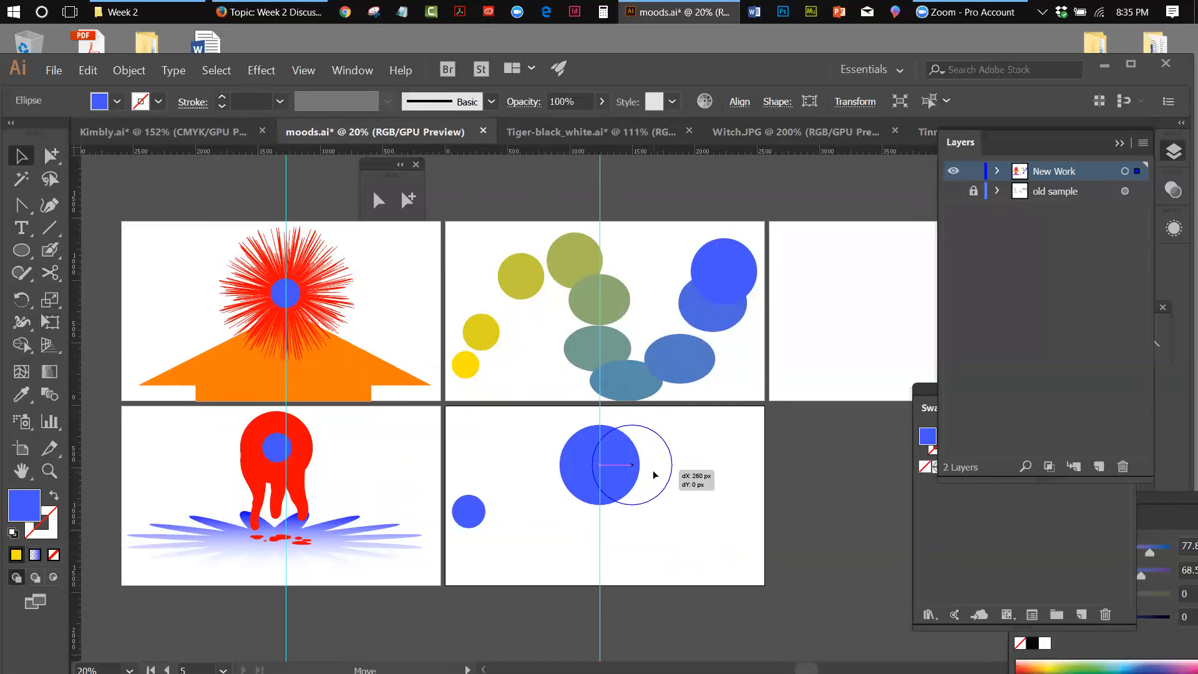
drag(655, 476, 655, 475)
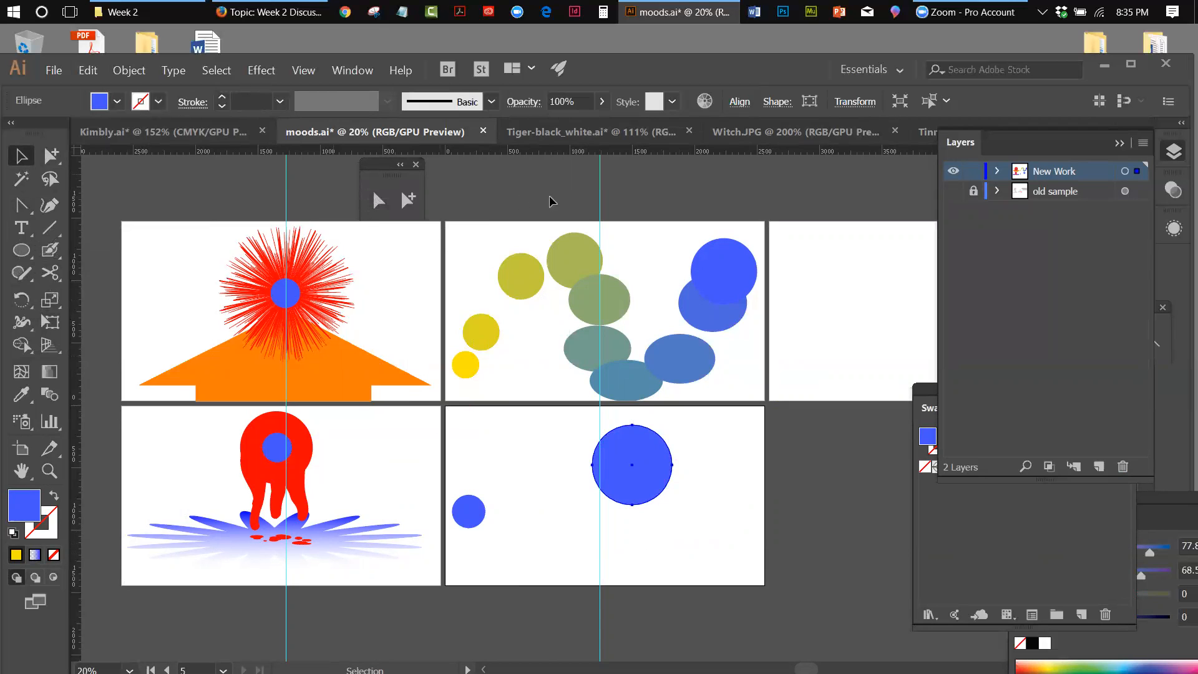
Collapse the layer list, bring the floating Pen tools beside the Love artwork and lock the large blue circle.
click(1119, 143)
drag(1083, 304, 748, 389)
click(734, 427)
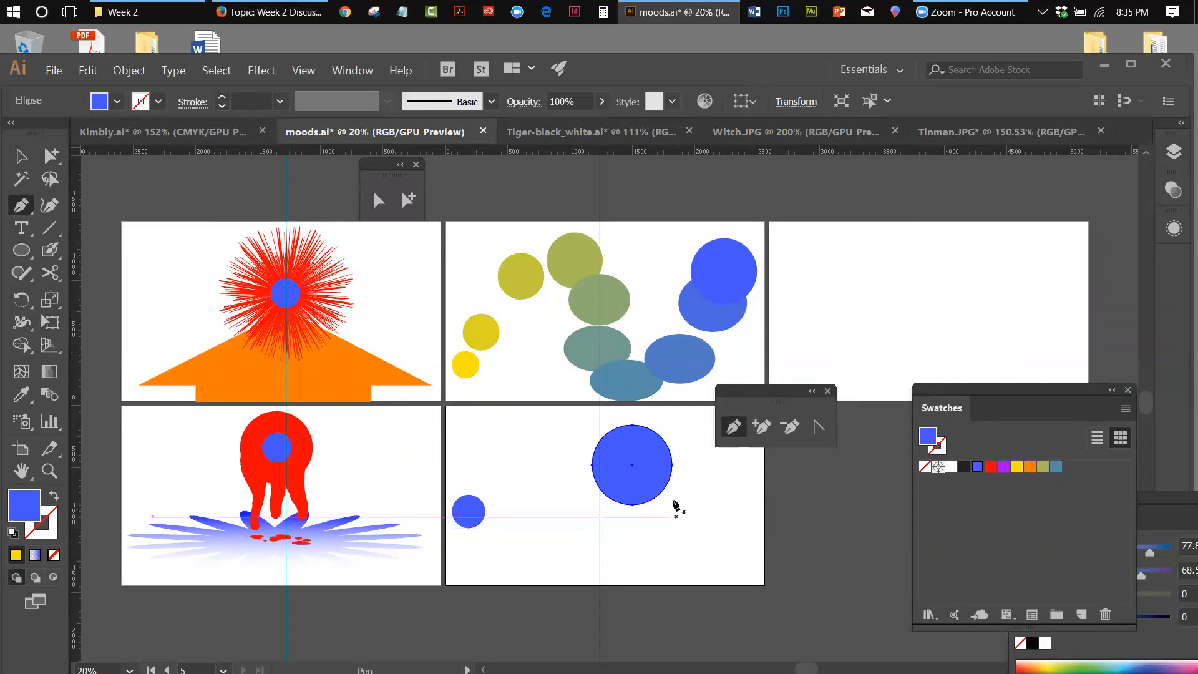
click(21, 156)
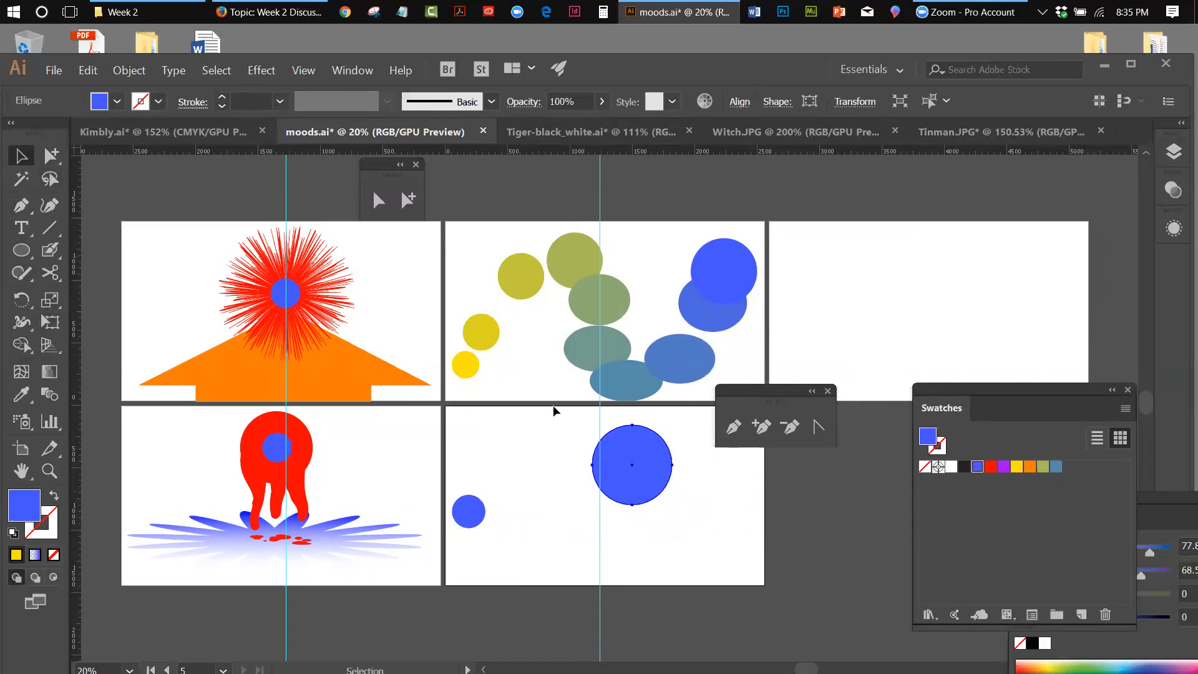
click(129, 69)
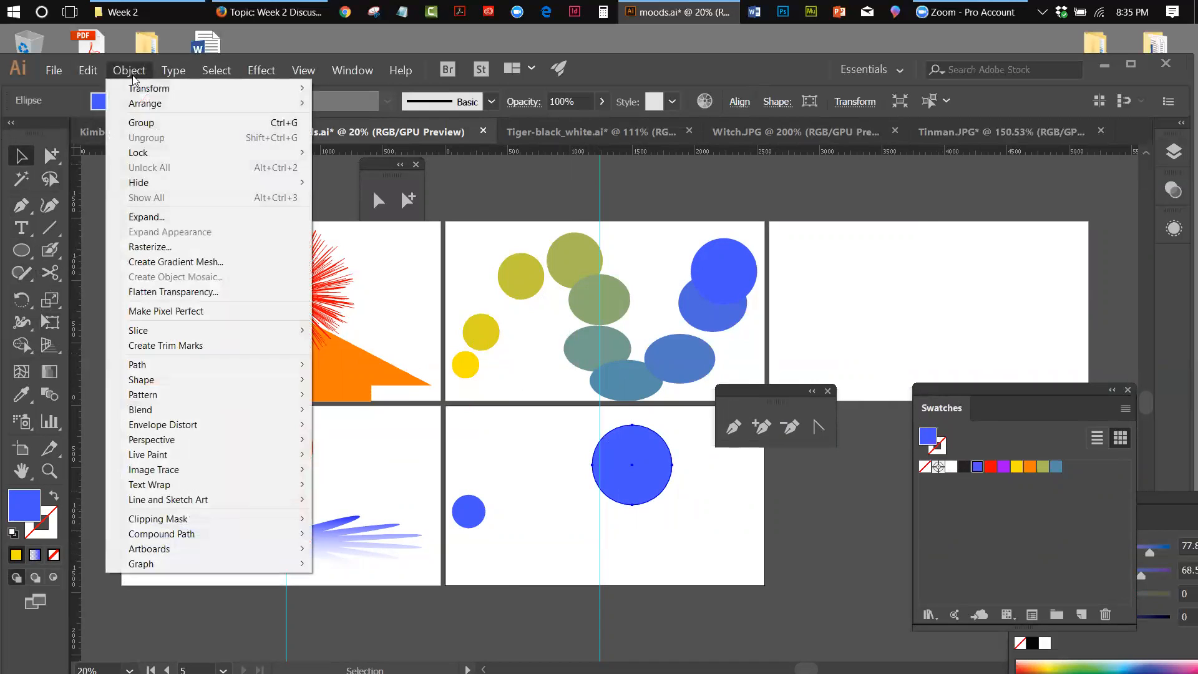
mouse_move(142, 153)
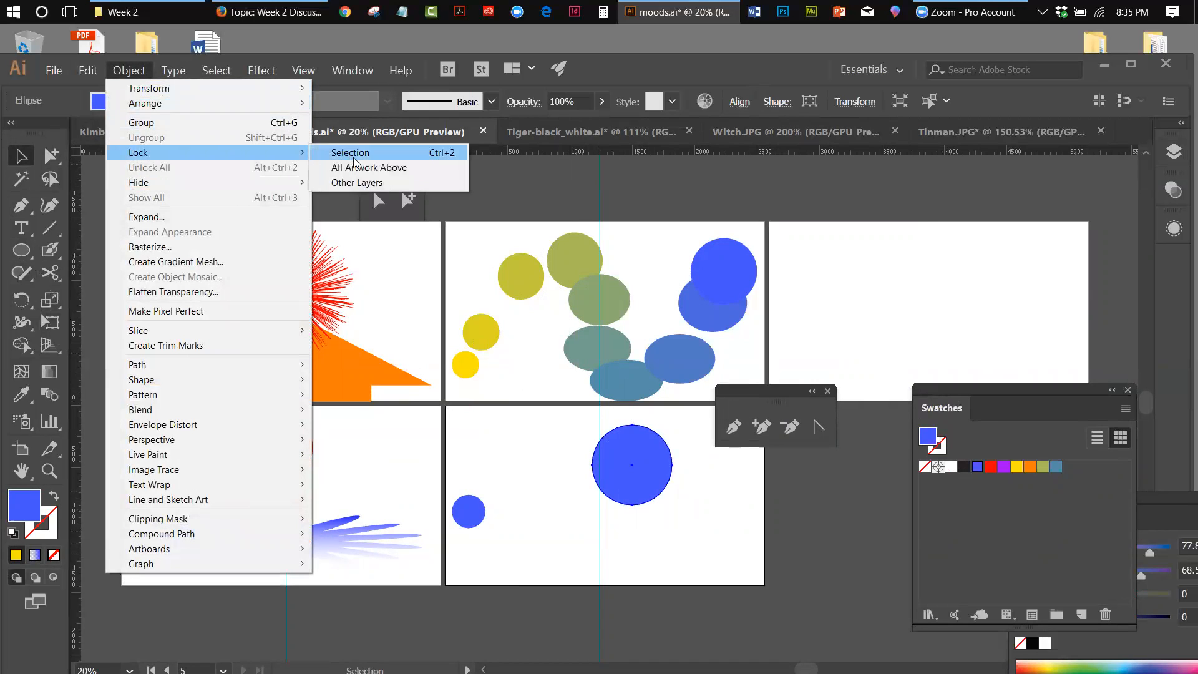
click(352, 153)
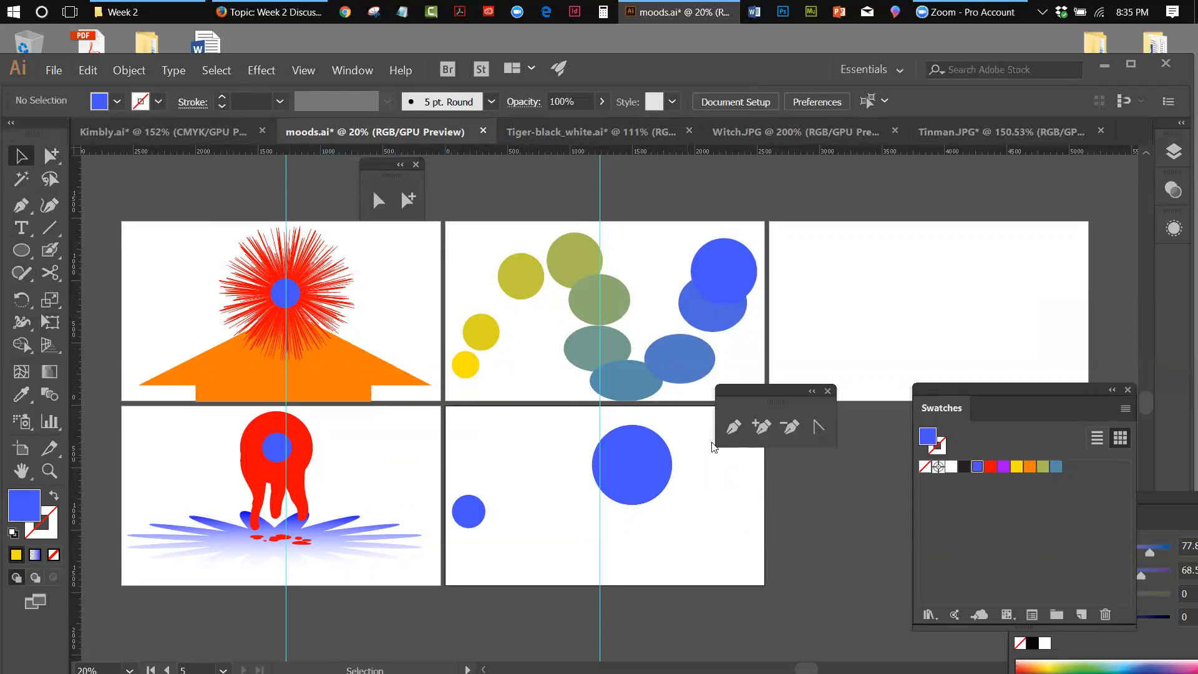
Draw a curved Pen path from the large circle's right edge down to a point on the guide at about X 1240, Y 1288 px.
click(734, 427)
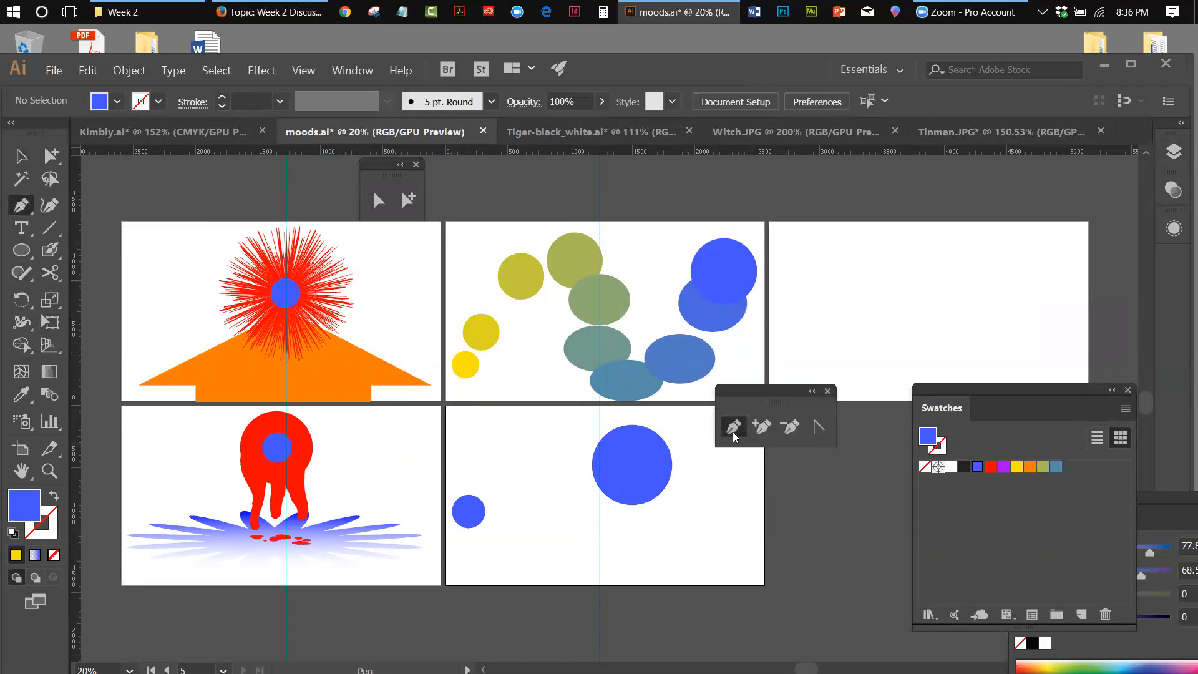
click(672, 464)
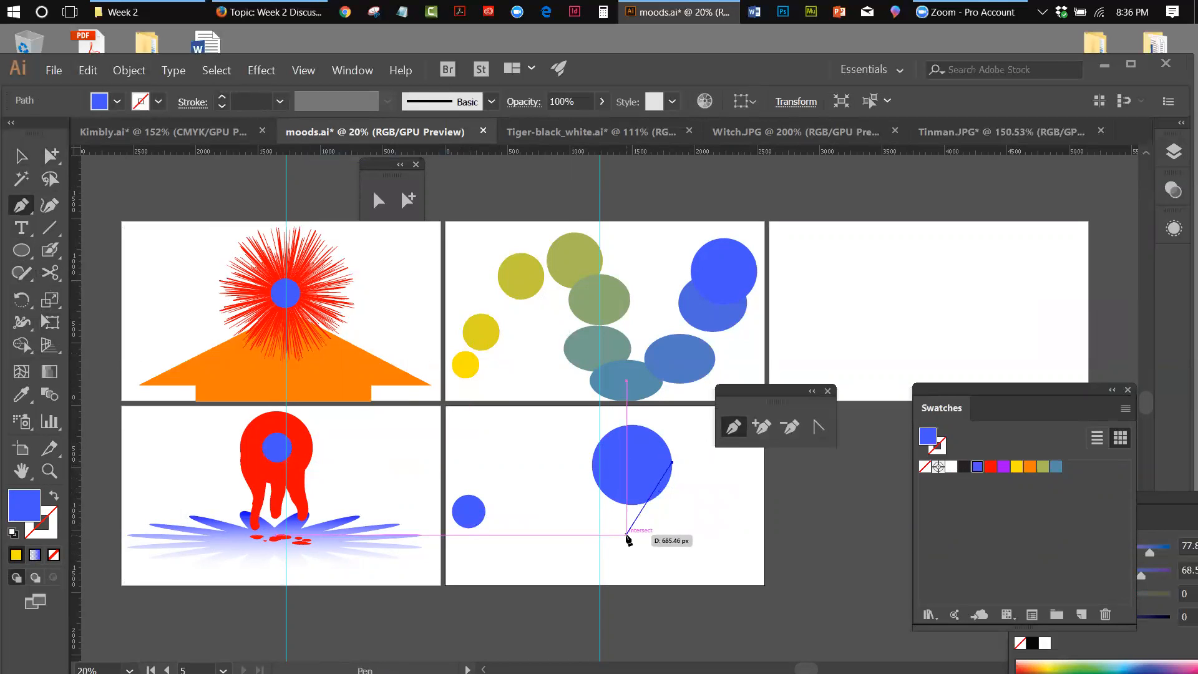
drag(627, 536, 576, 567)
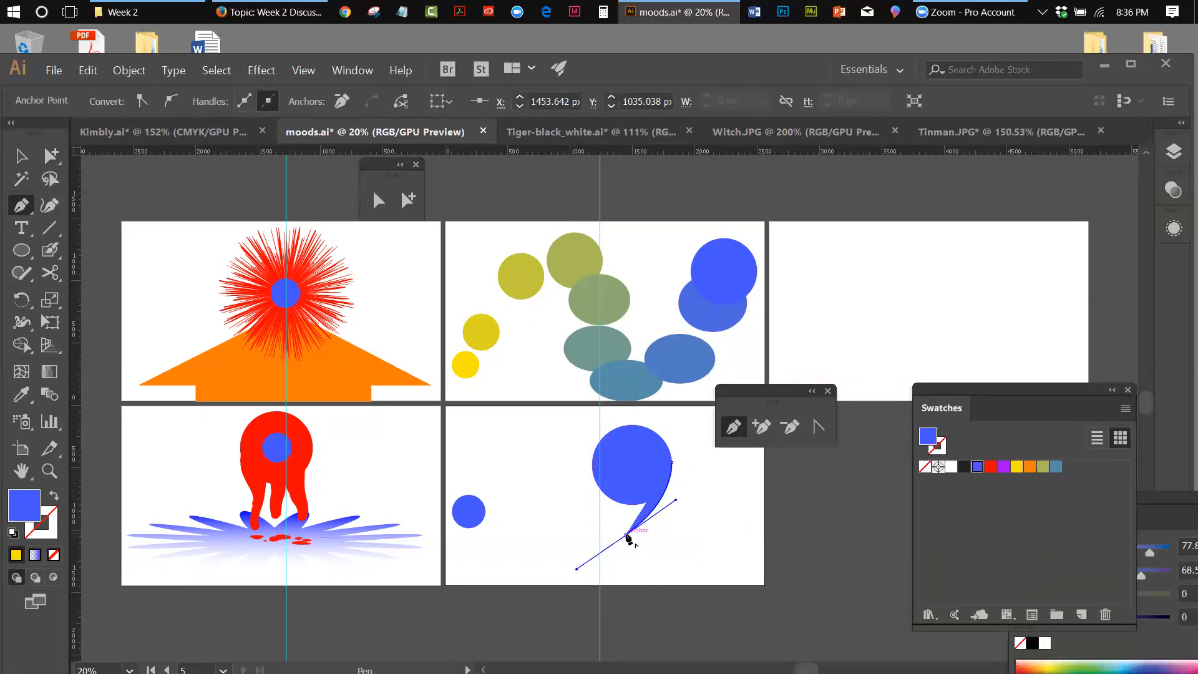
drag(626, 535, 596, 584)
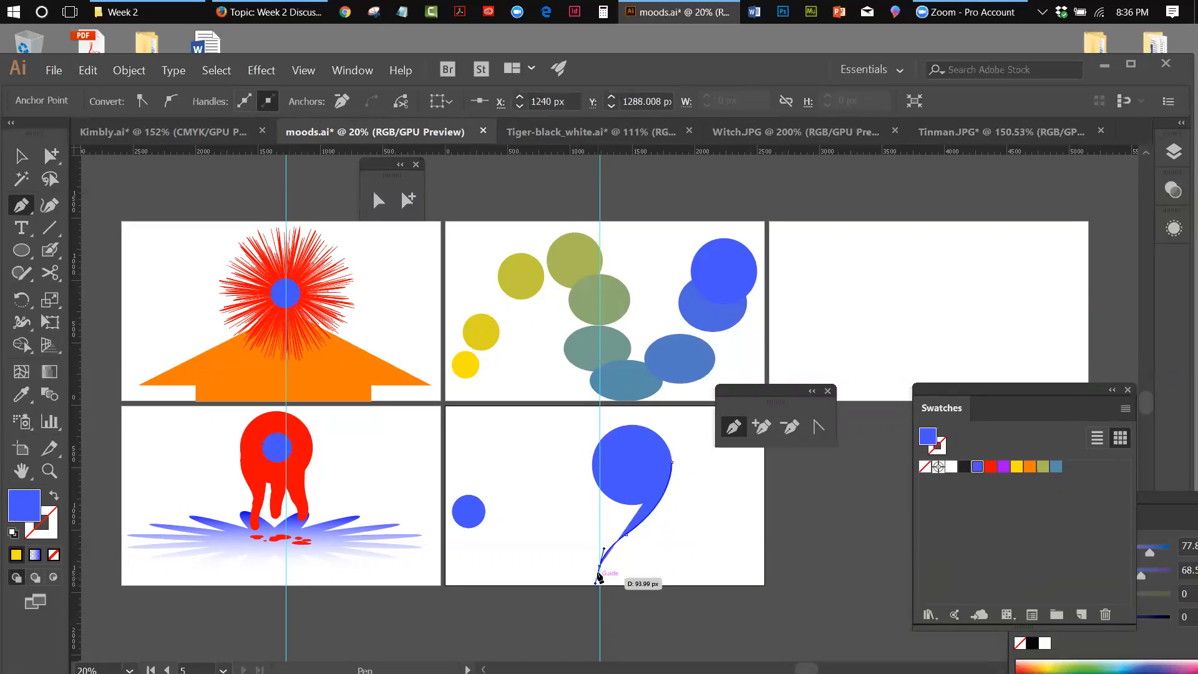
click(599, 566)
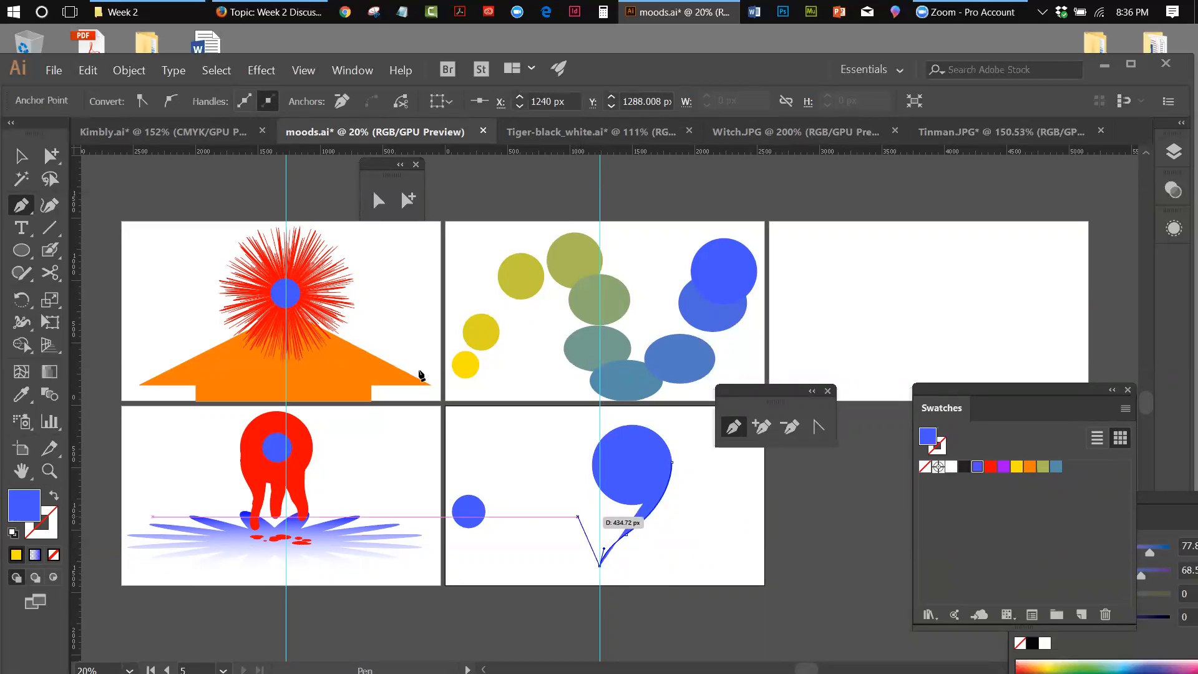
click(18, 156)
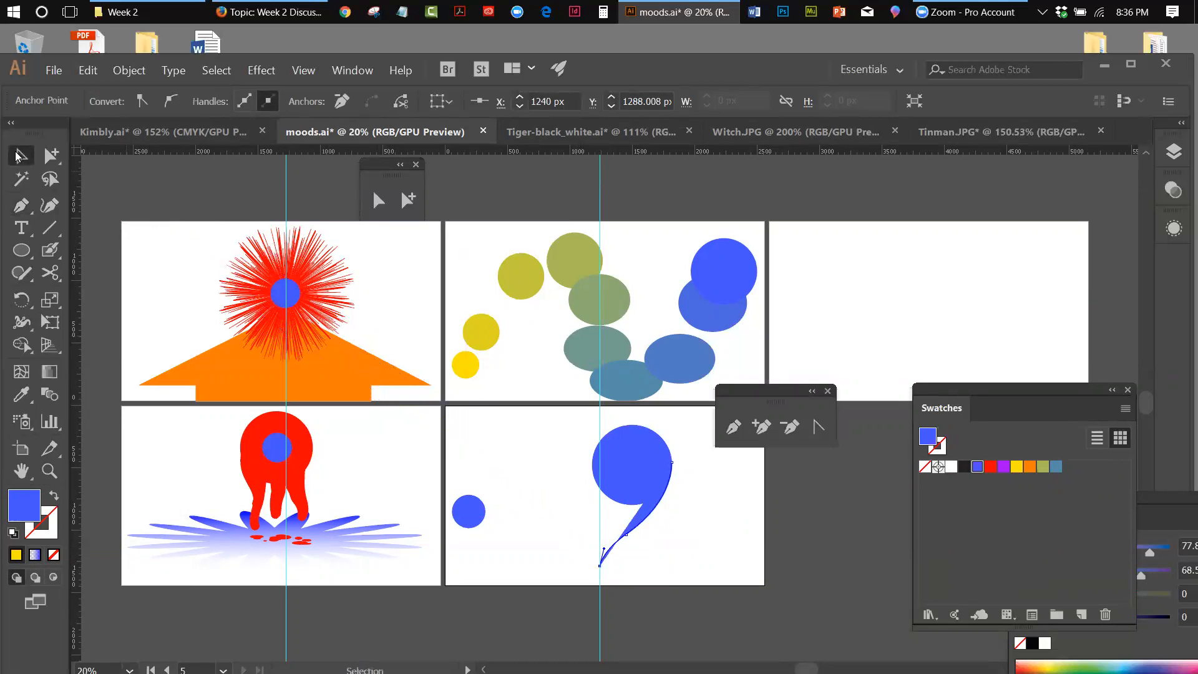
click(737, 477)
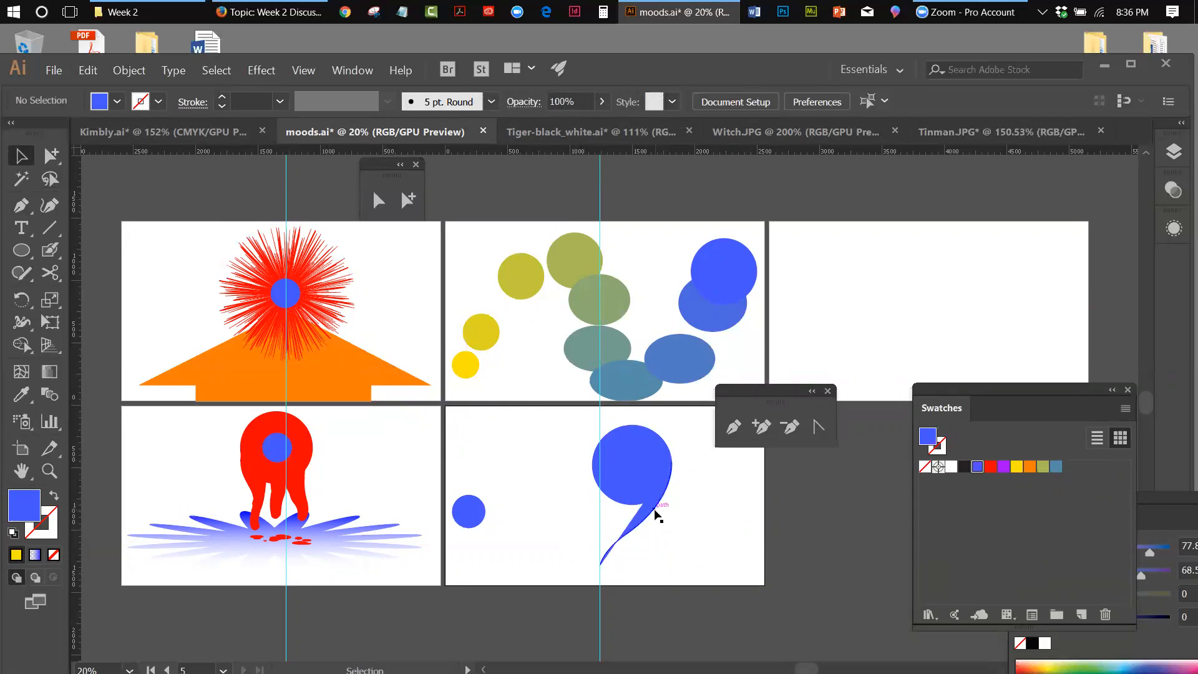
Continue the path from its upper end across to the guide at about Y 455 px and close it at the lower tip, forming half a heart.
click(655, 513)
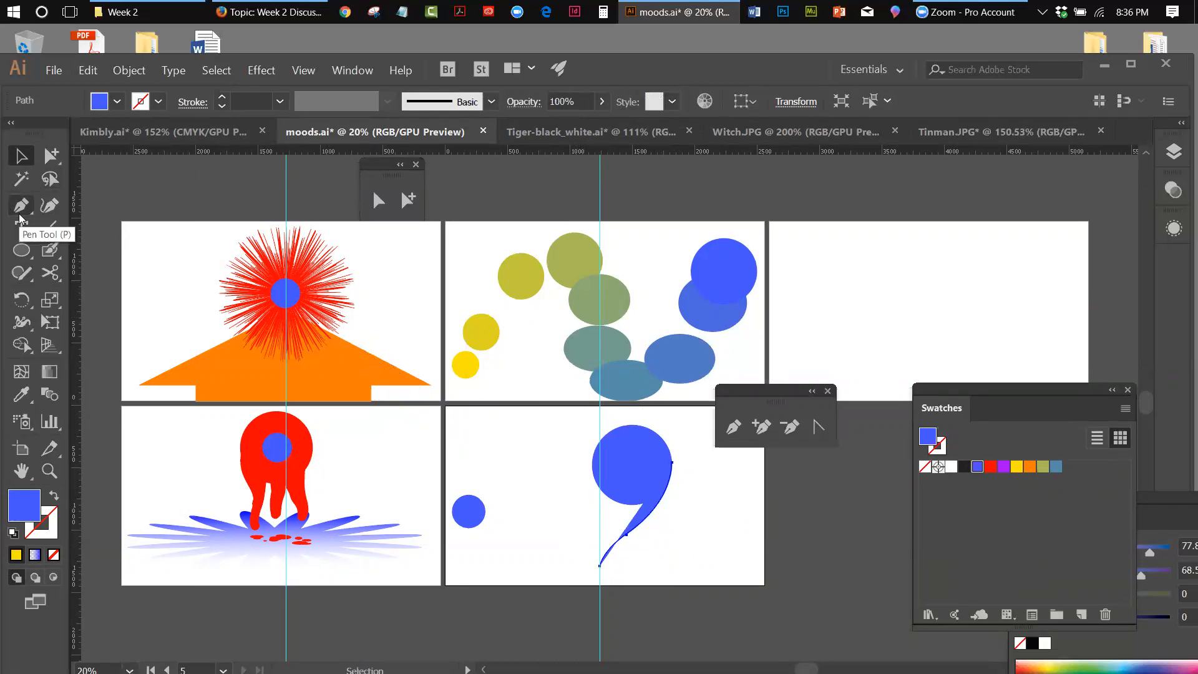
click(734, 427)
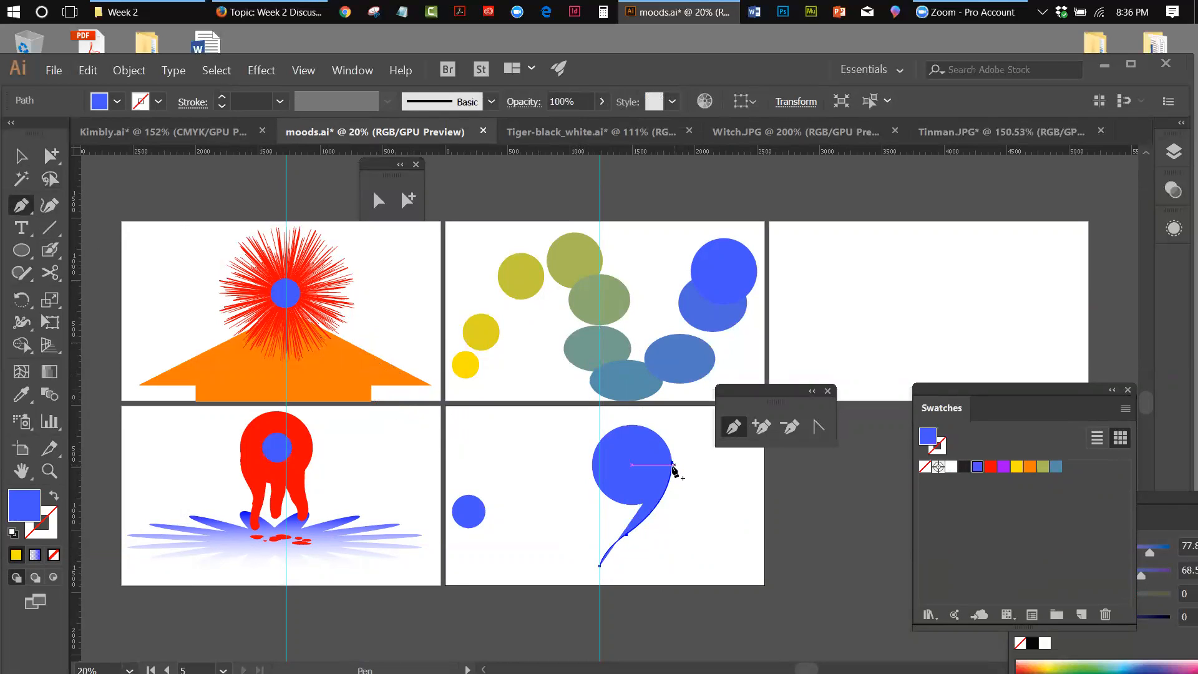
click(672, 464)
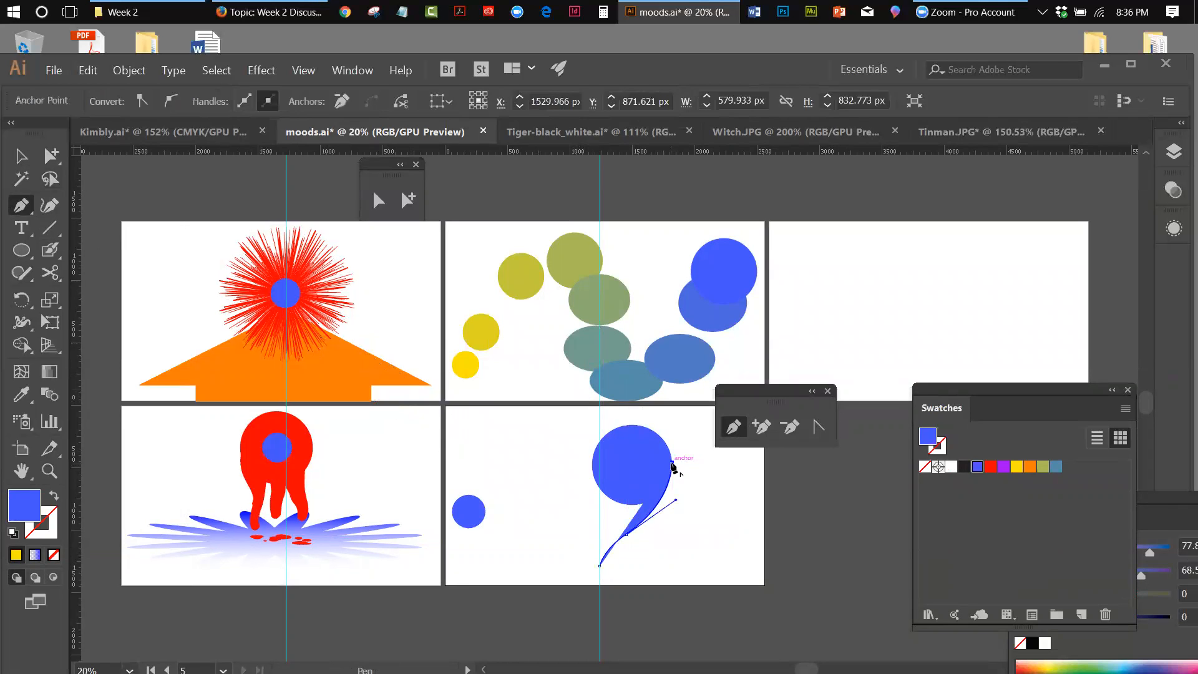
click(599, 463)
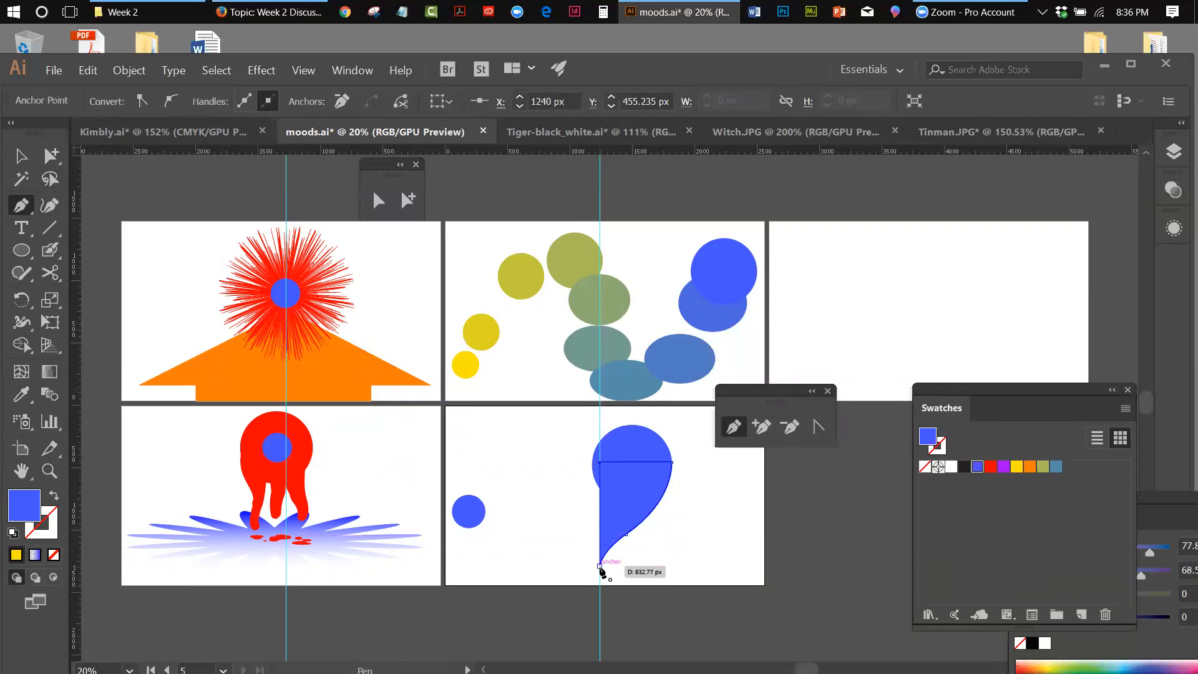
click(599, 566)
click(21, 156)
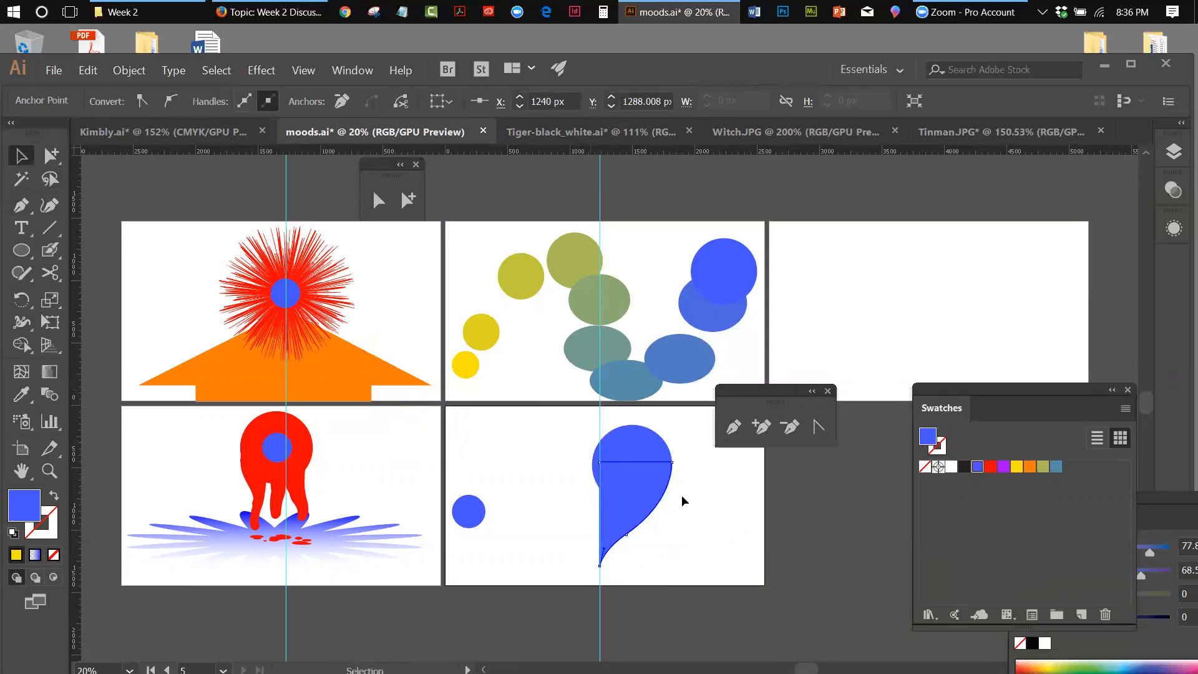
click(689, 504)
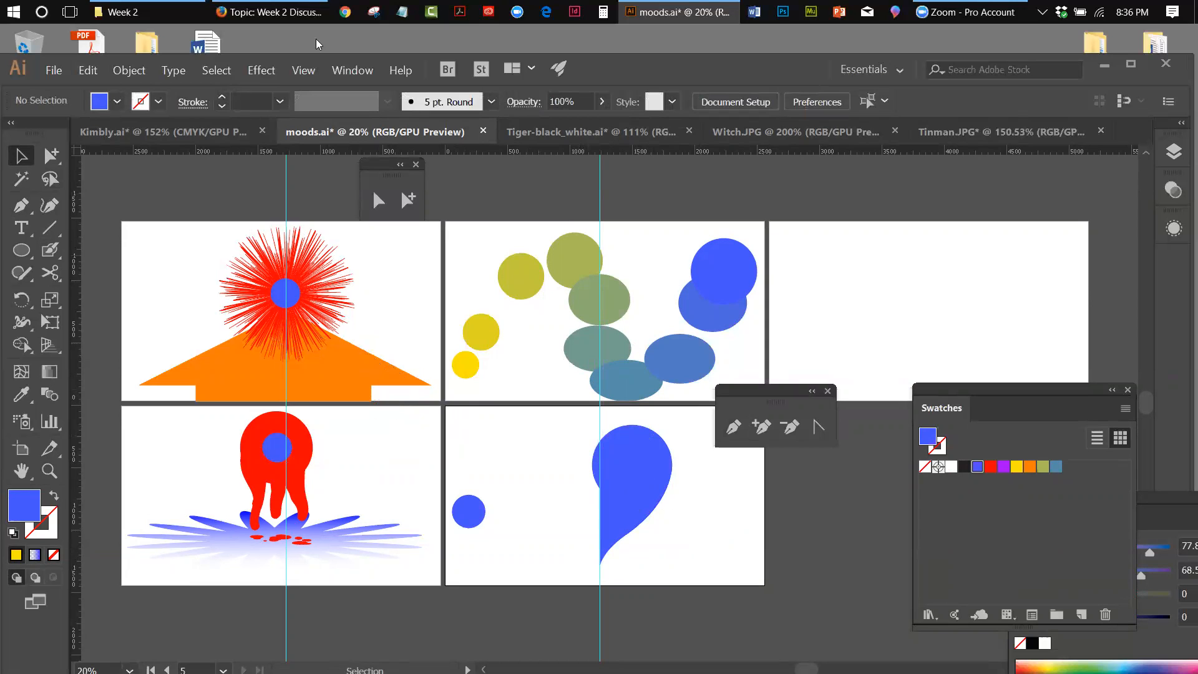
Unlock all objects and select both the large blue circle and the pointed half-heart path in the Love artboard.
click(128, 70)
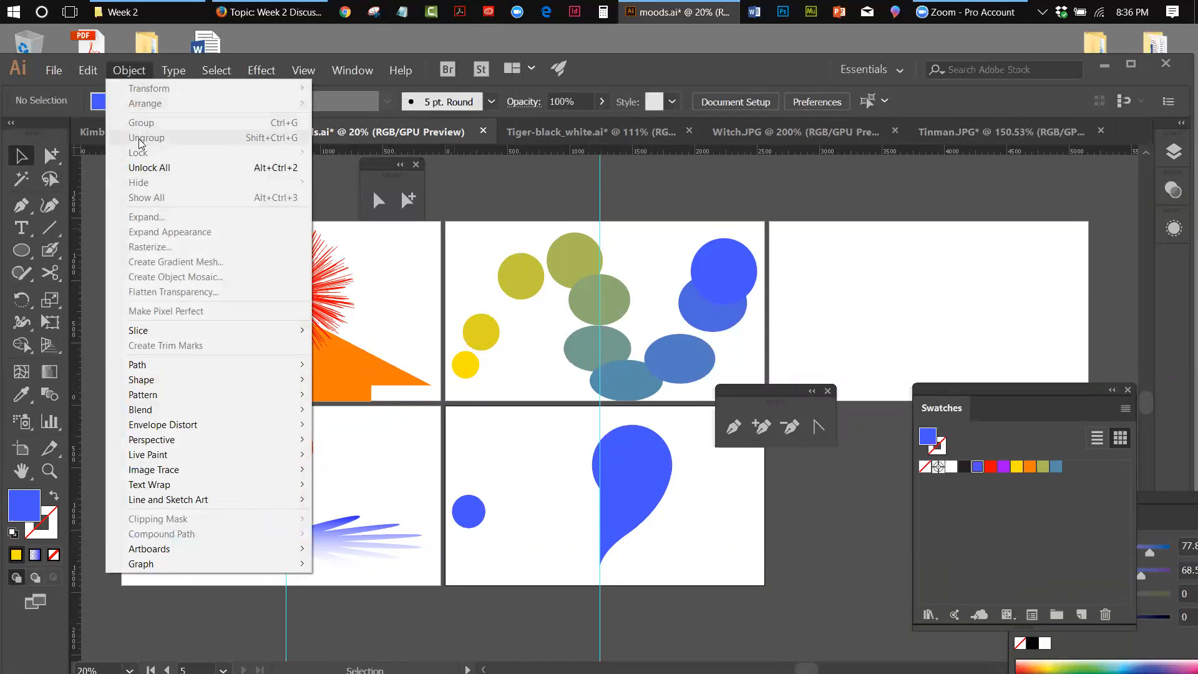
click(144, 166)
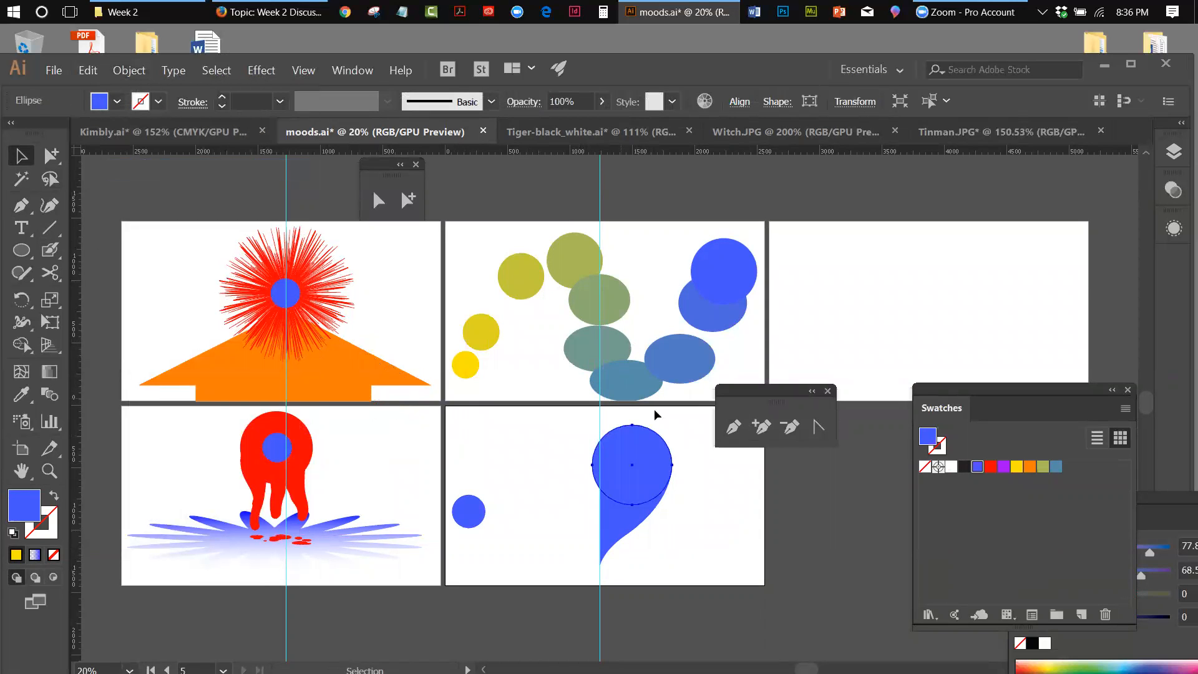
click(715, 462)
click(636, 474)
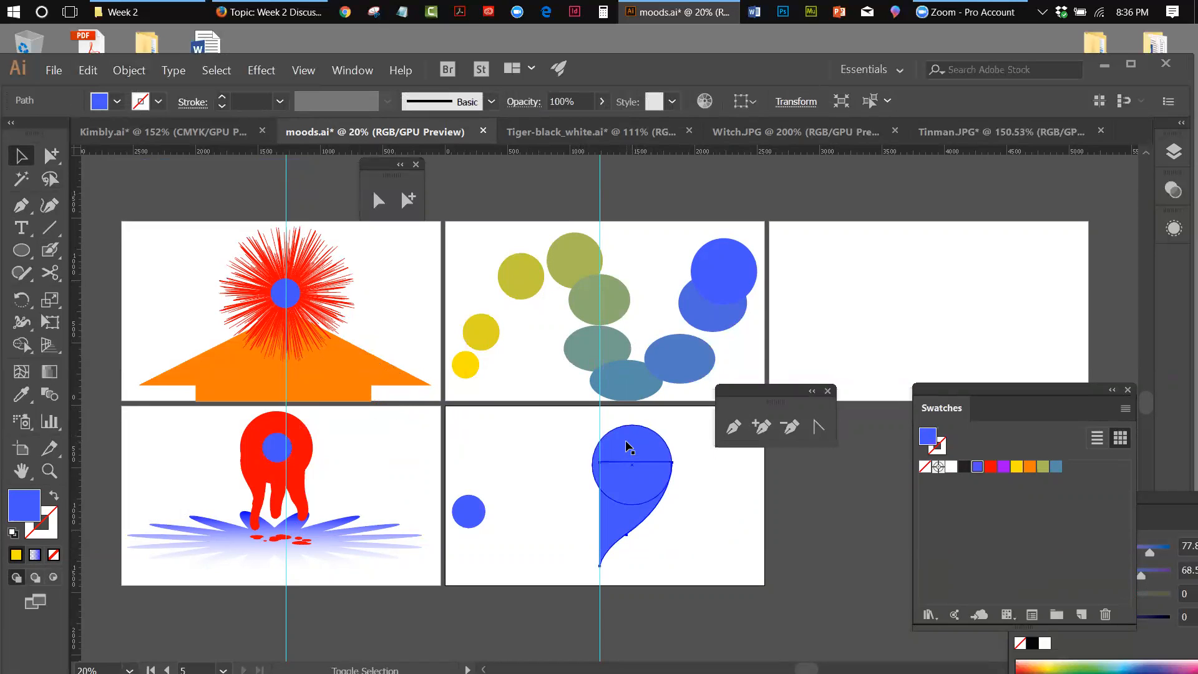
shift+click(626, 441)
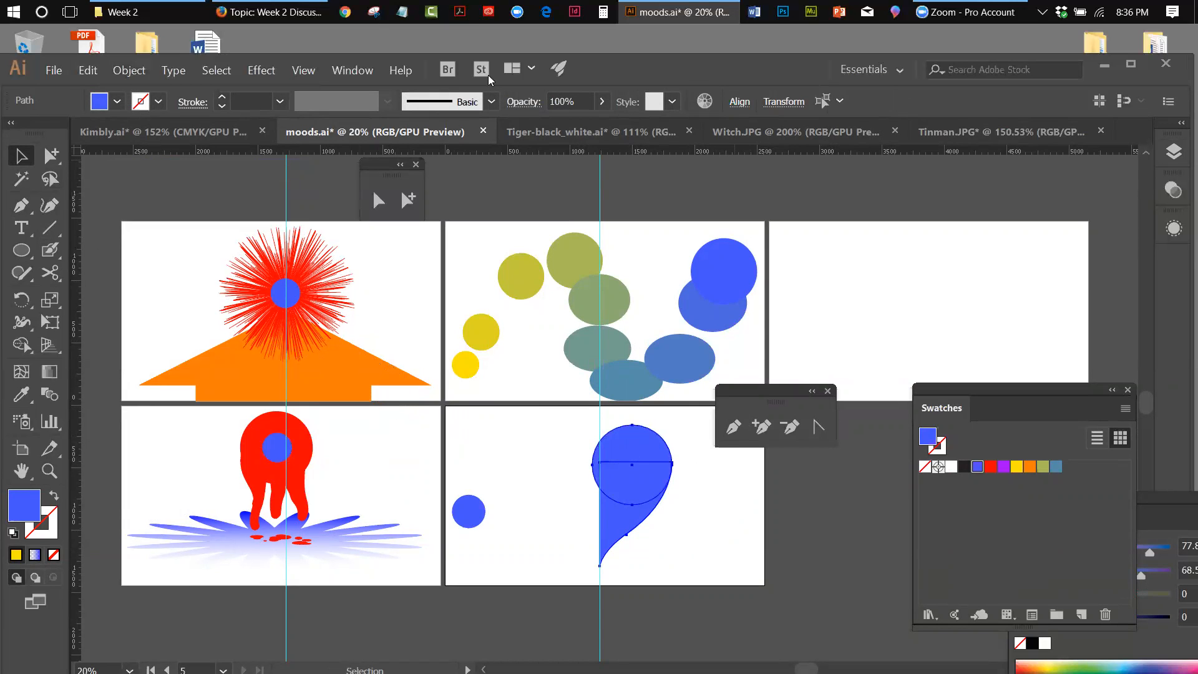
Open the Pathfinder panel and dock it with the collapsed panels.
click(357, 74)
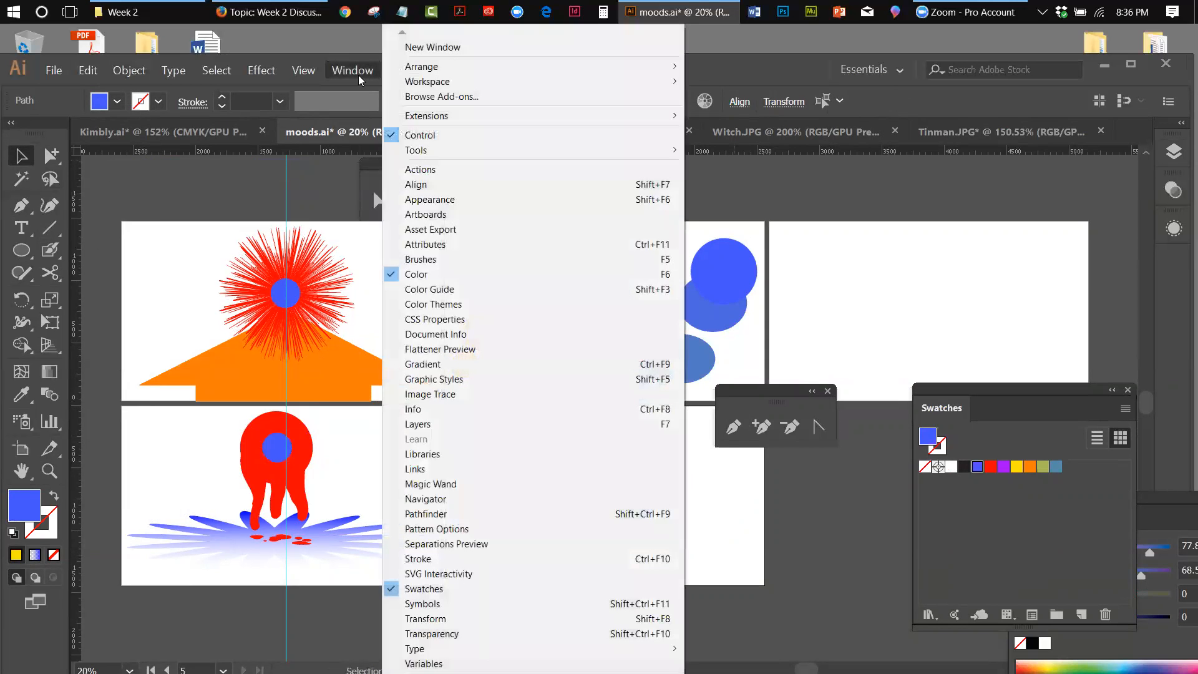
click(437, 514)
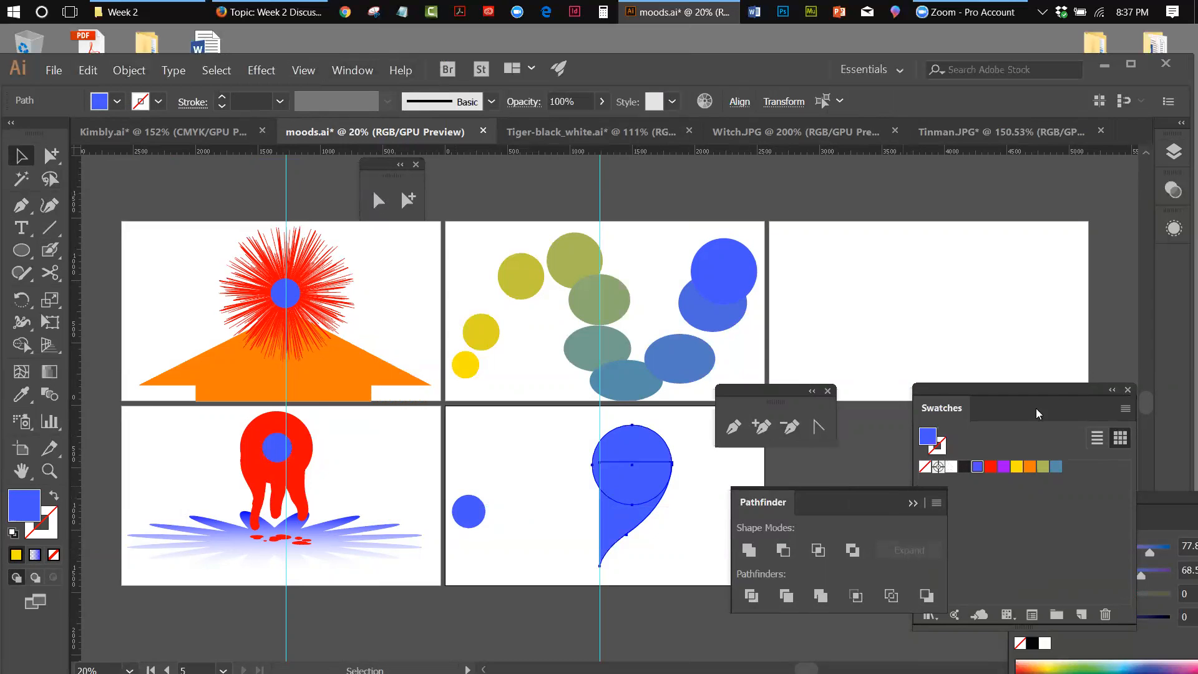
drag(762, 510, 1164, 258)
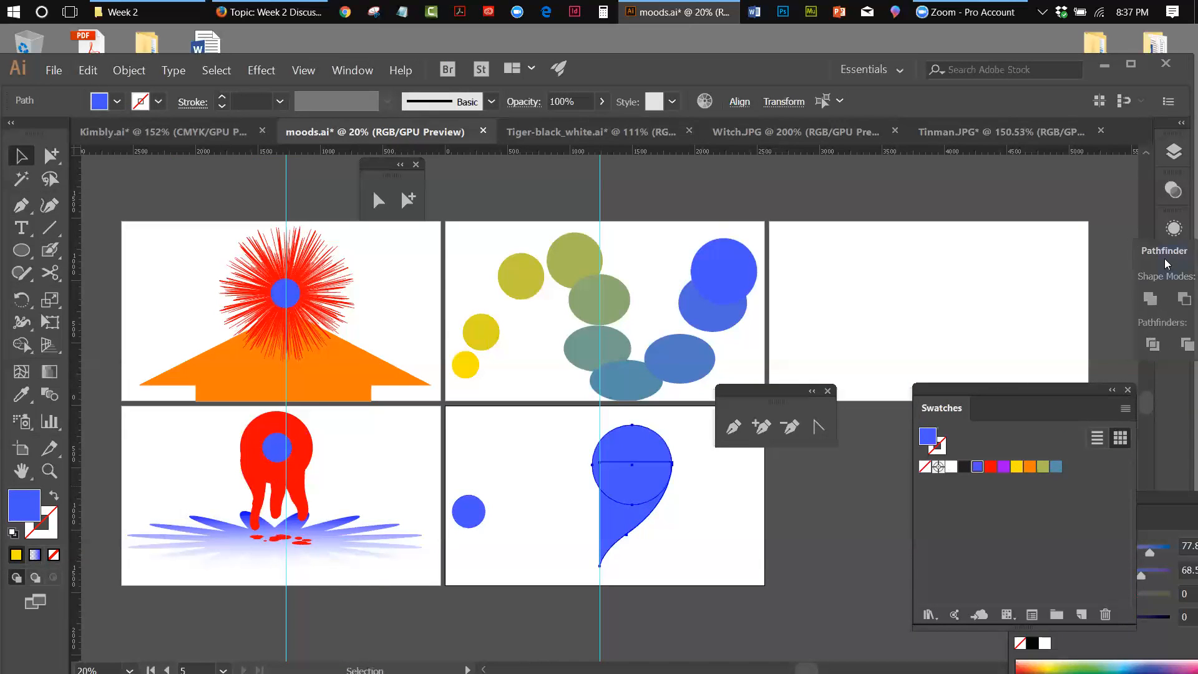
Try merging the circle and path with Shape Builder and moving the merged shape aside, and undo both changes.
click(17, 352)
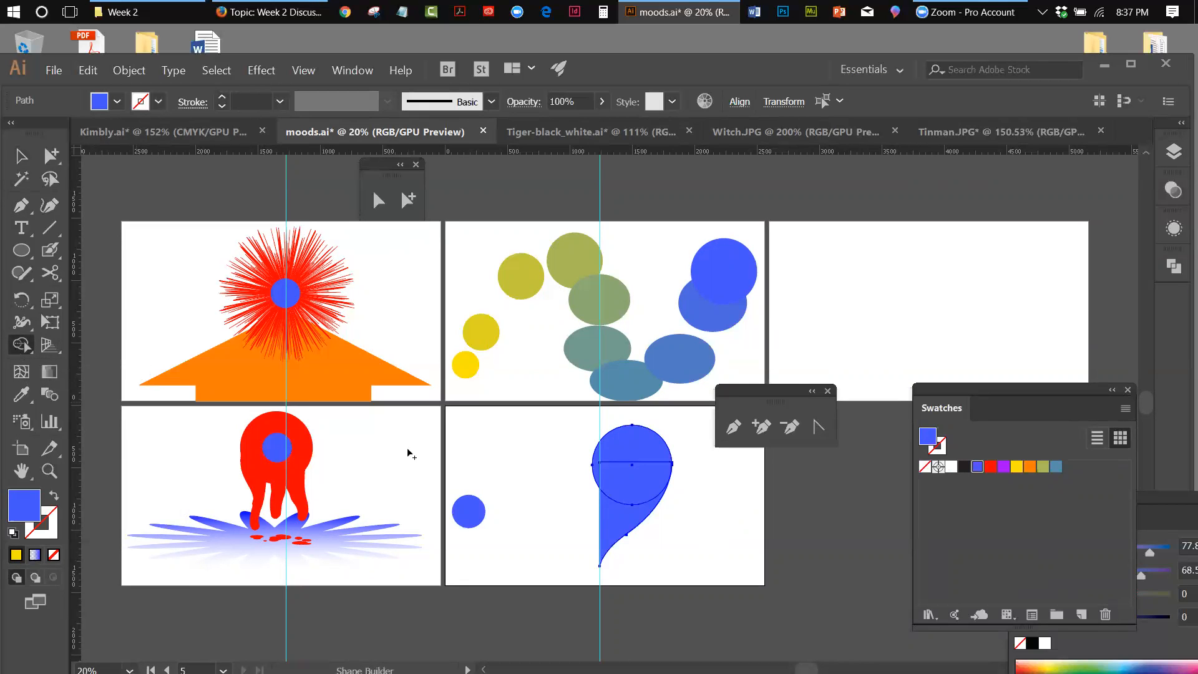
drag(622, 530, 633, 458)
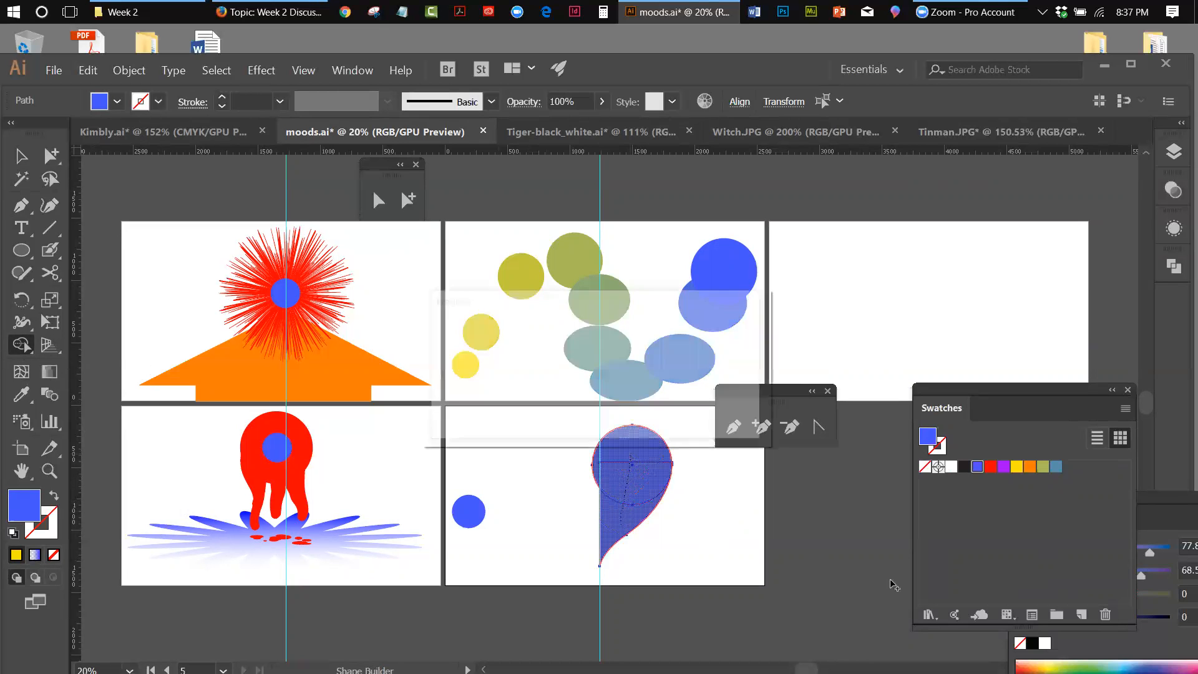
key(v)
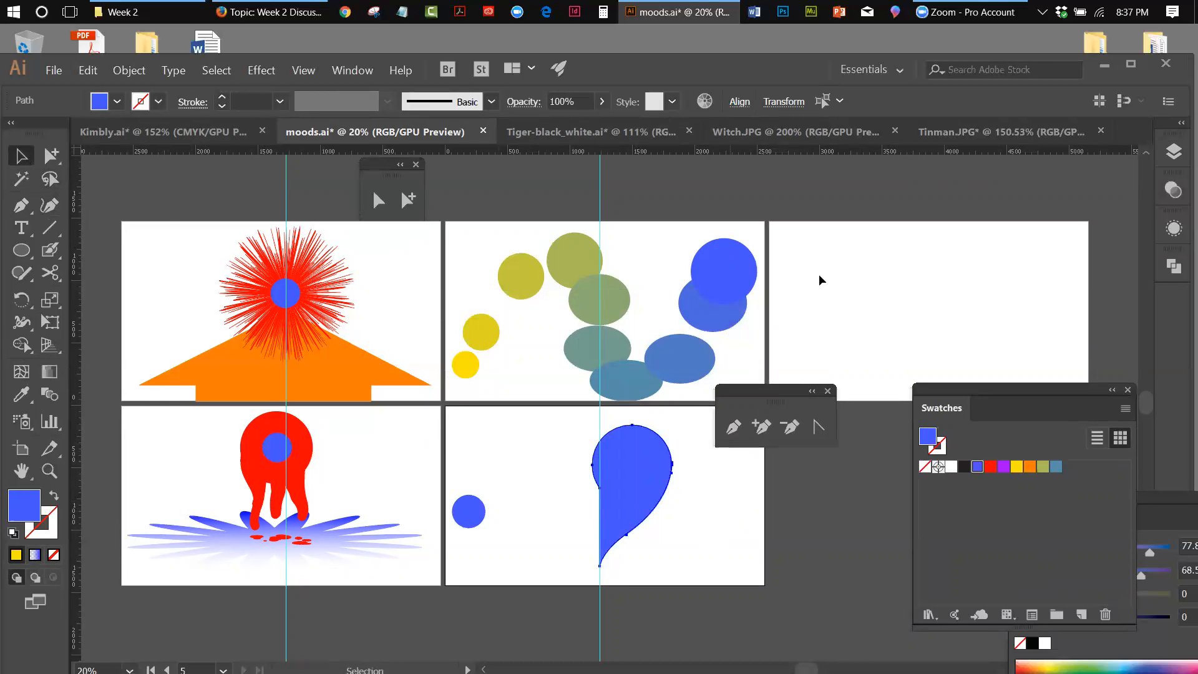
drag(659, 455, 718, 474)
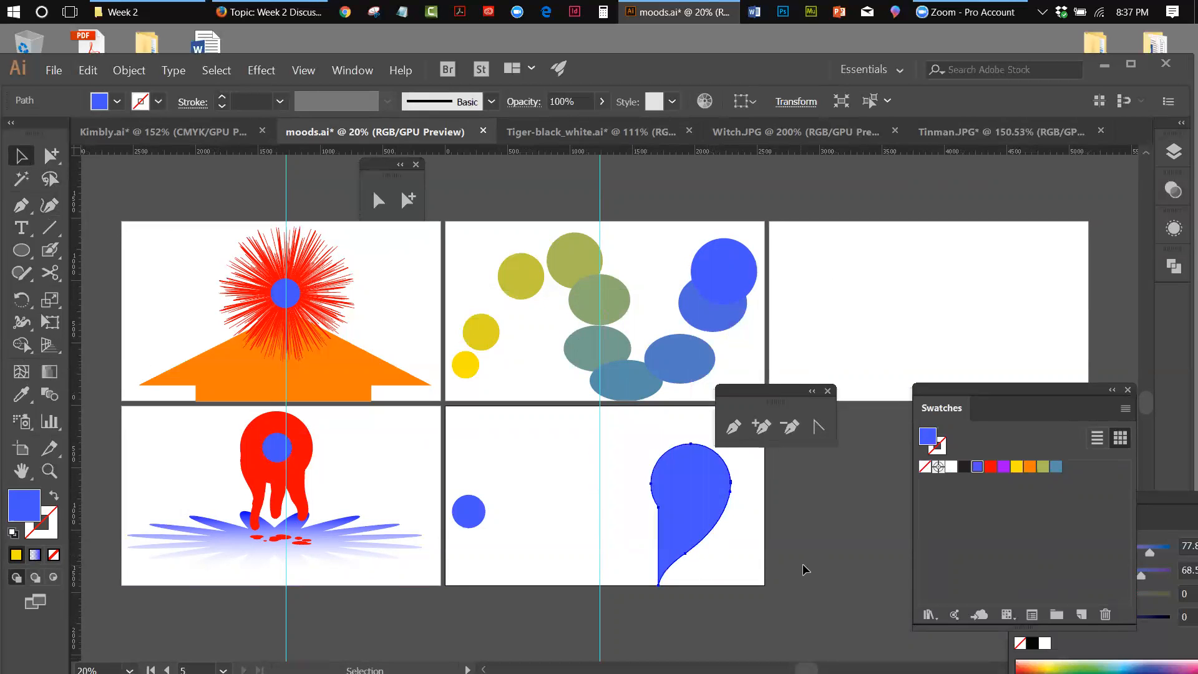
key(ctrl+z)
key(ctrl+z)
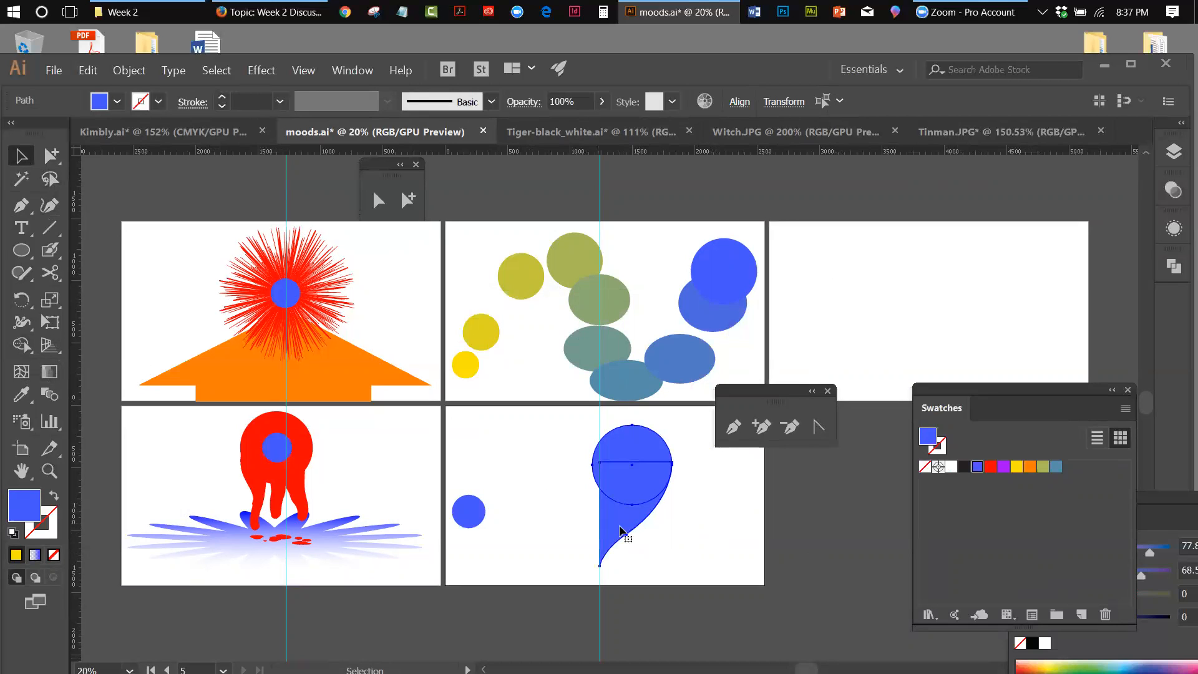
Merge the selected circle and pointed path into one half-heart shape with Shape Builder.
click(20, 343)
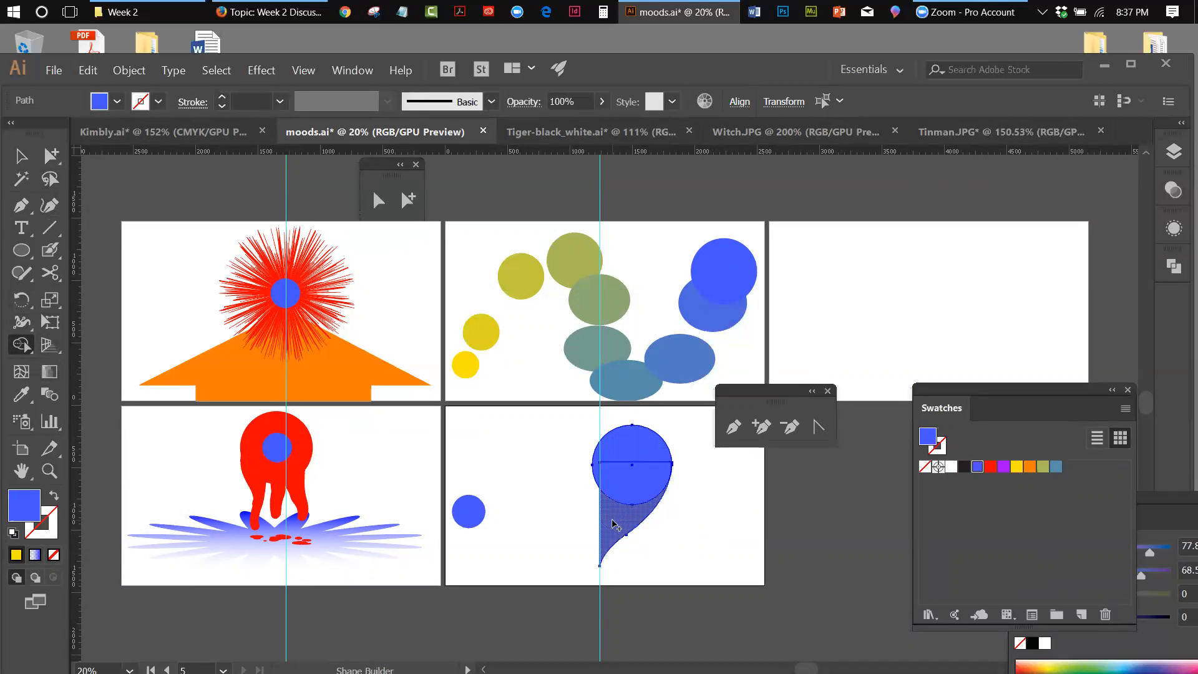
drag(613, 523, 636, 468)
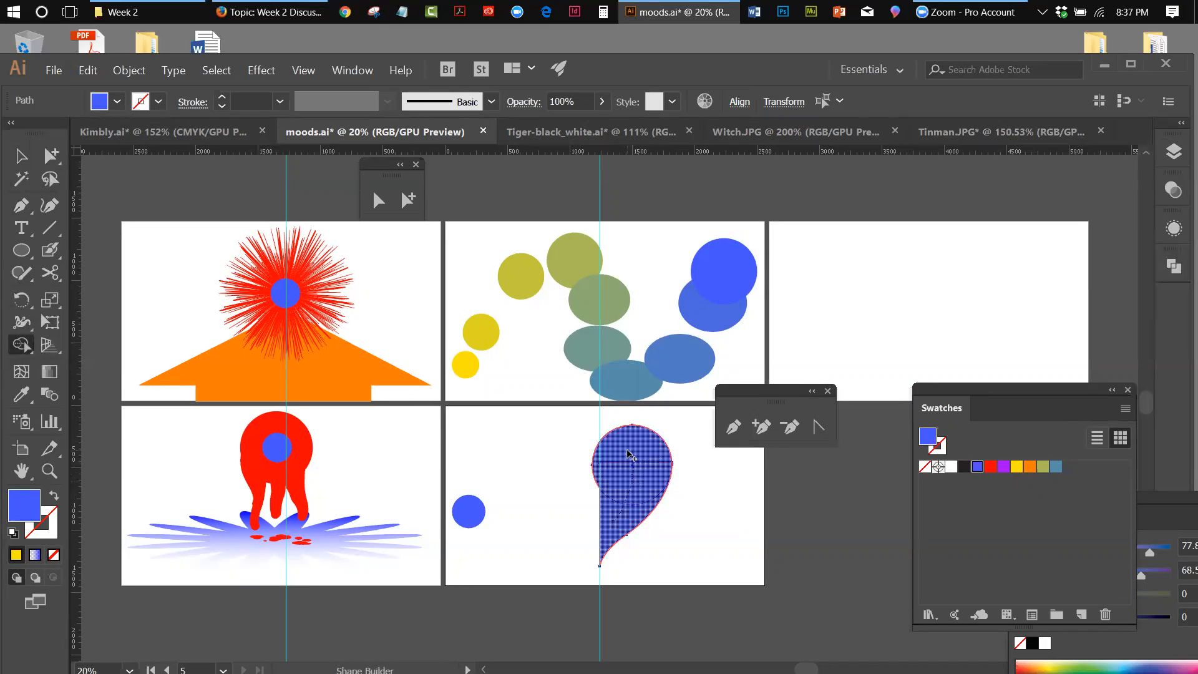
click(22, 156)
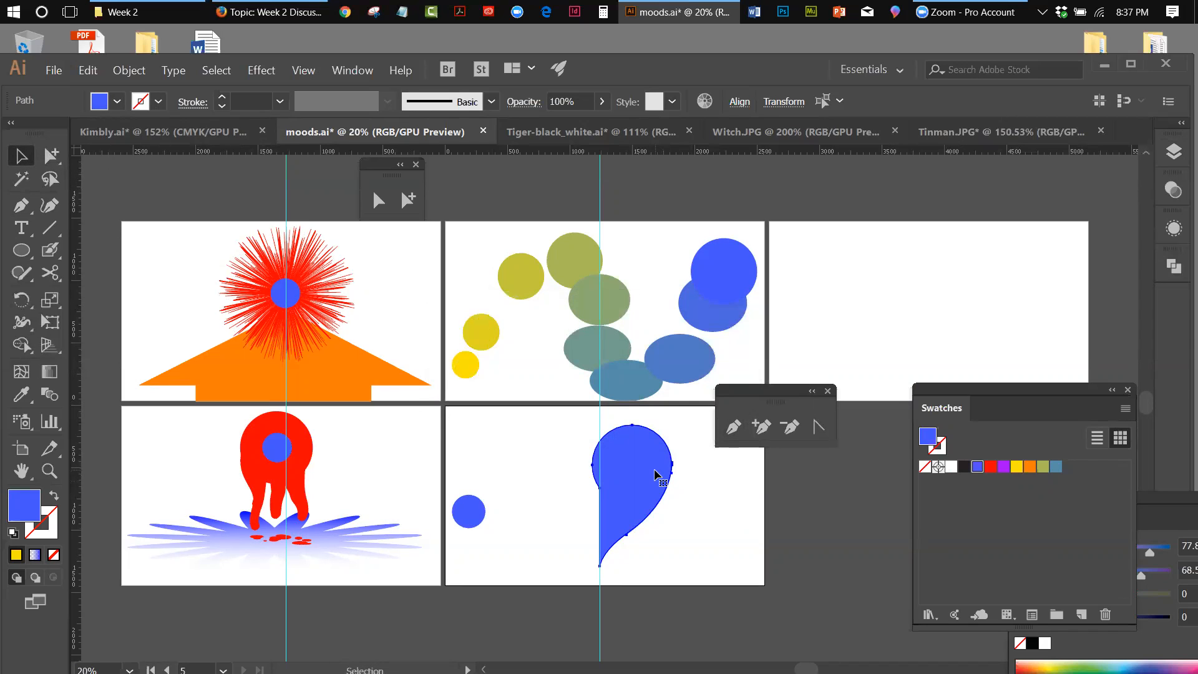
Create a mirrored copy of the half-heart with Reflect, using the vertical axis at 90° and preview on.
drag(27, 304, 61, 319)
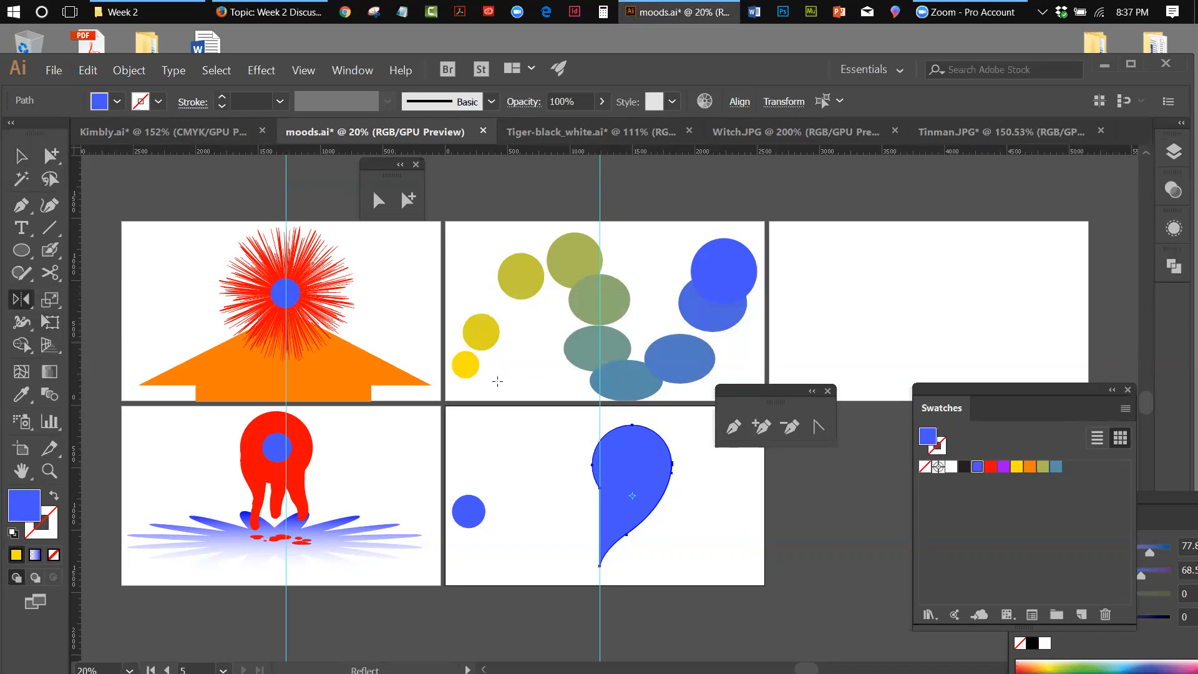
double_click(23, 300)
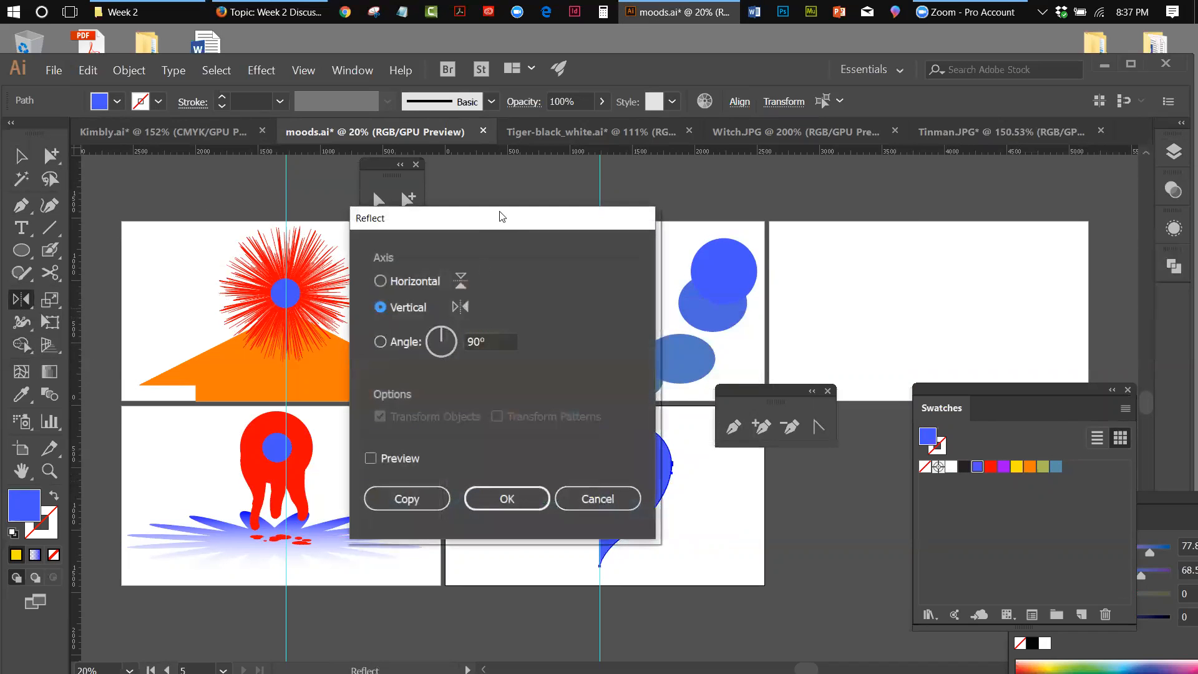
drag(500, 215, 858, 278)
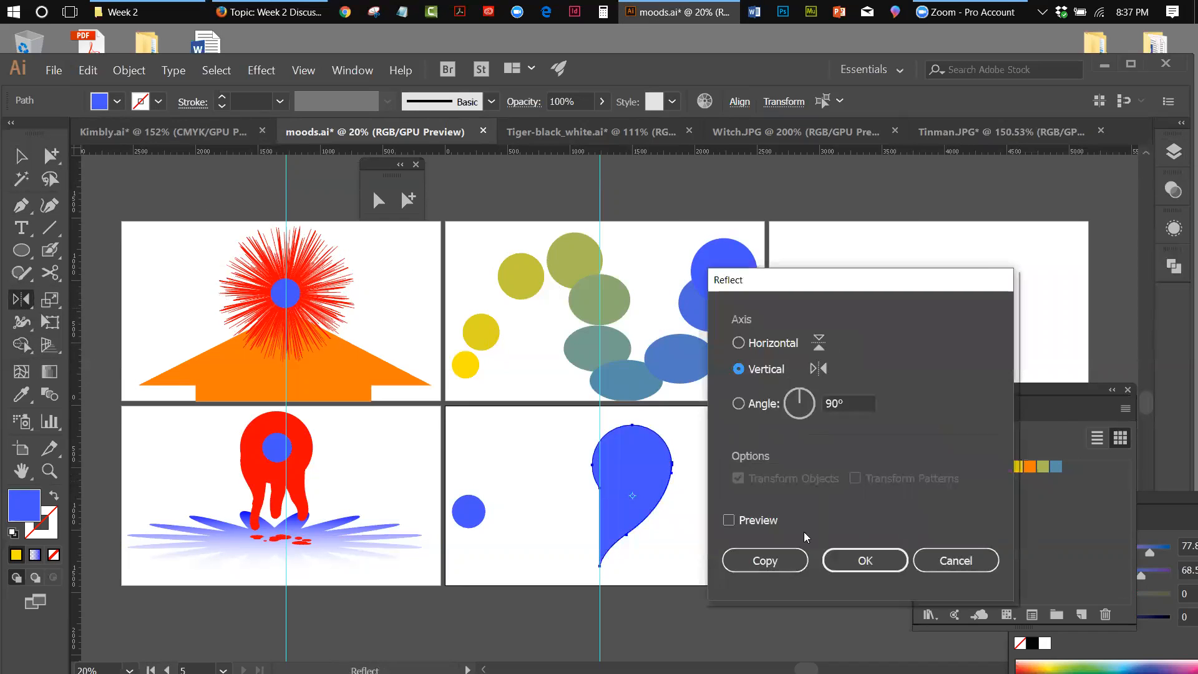
click(729, 522)
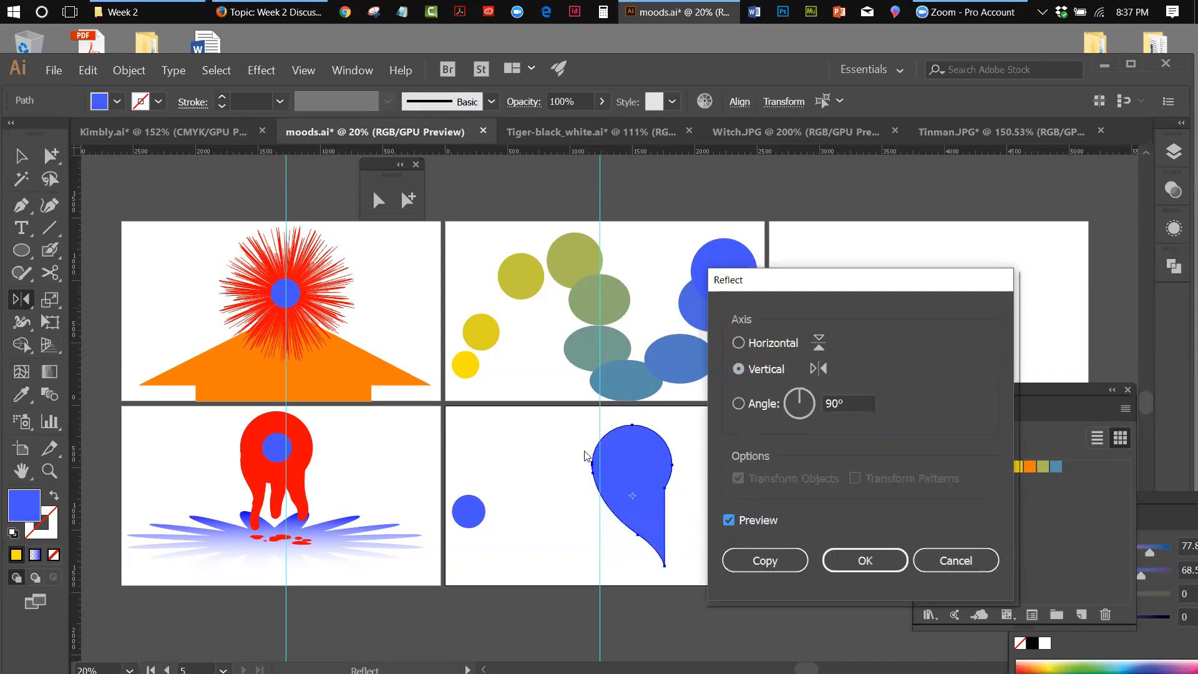
click(794, 561)
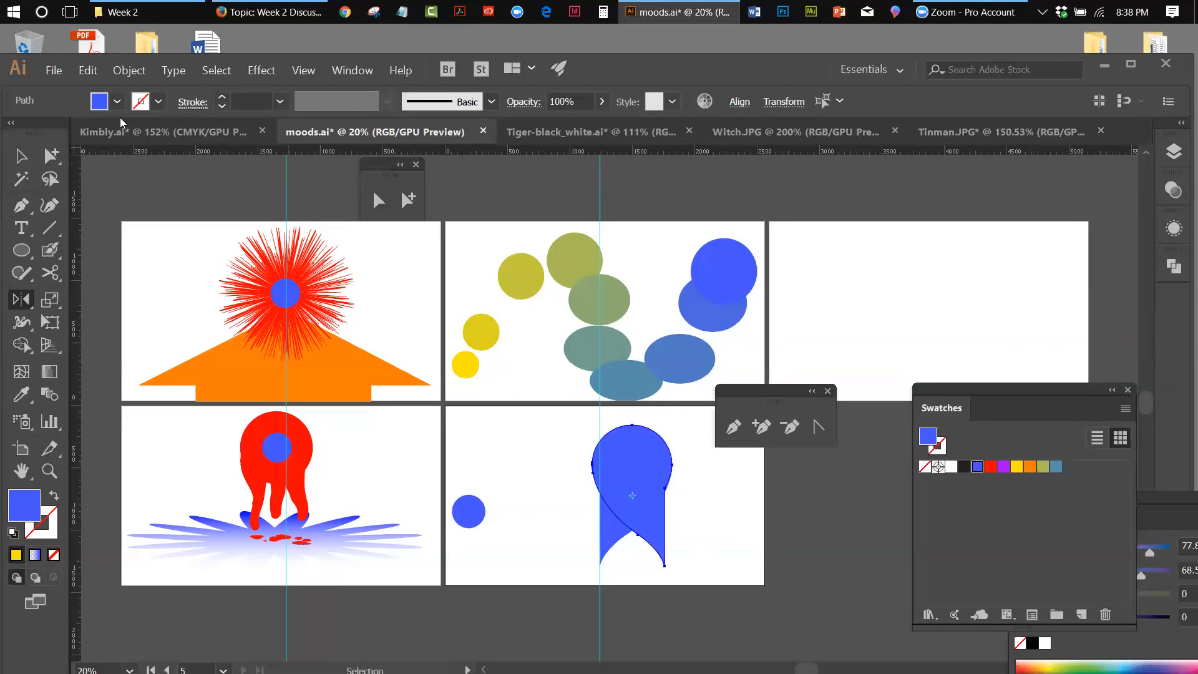
Select the mirrored copy and move it horizontally until its straight edge meets the original's on the guide, completing the heart.
click(22, 157)
click(697, 504)
click(617, 481)
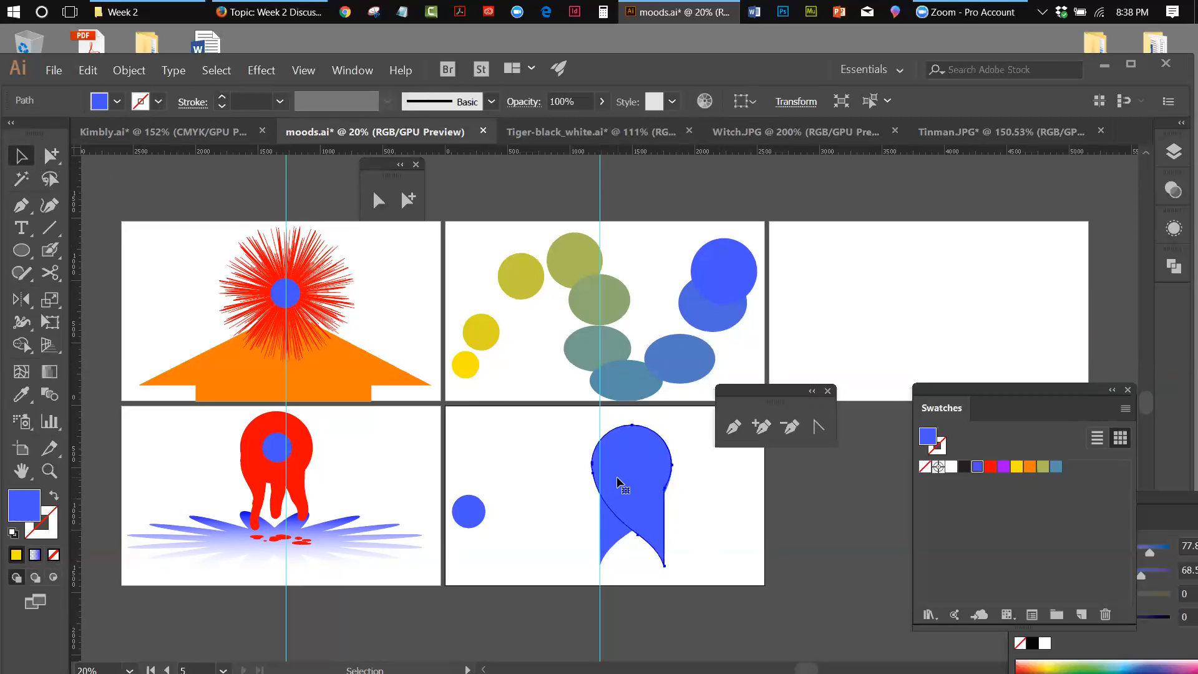
drag(616, 481, 617, 478)
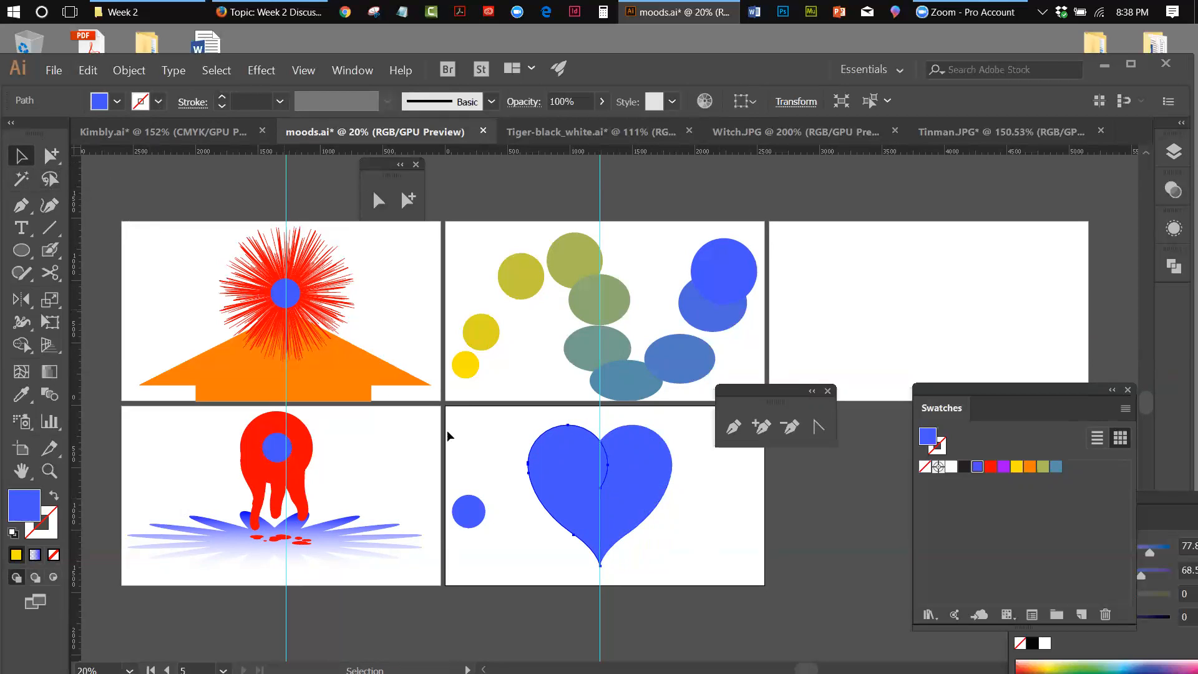
Hide the guides and select both halves of the heart.
click(303, 69)
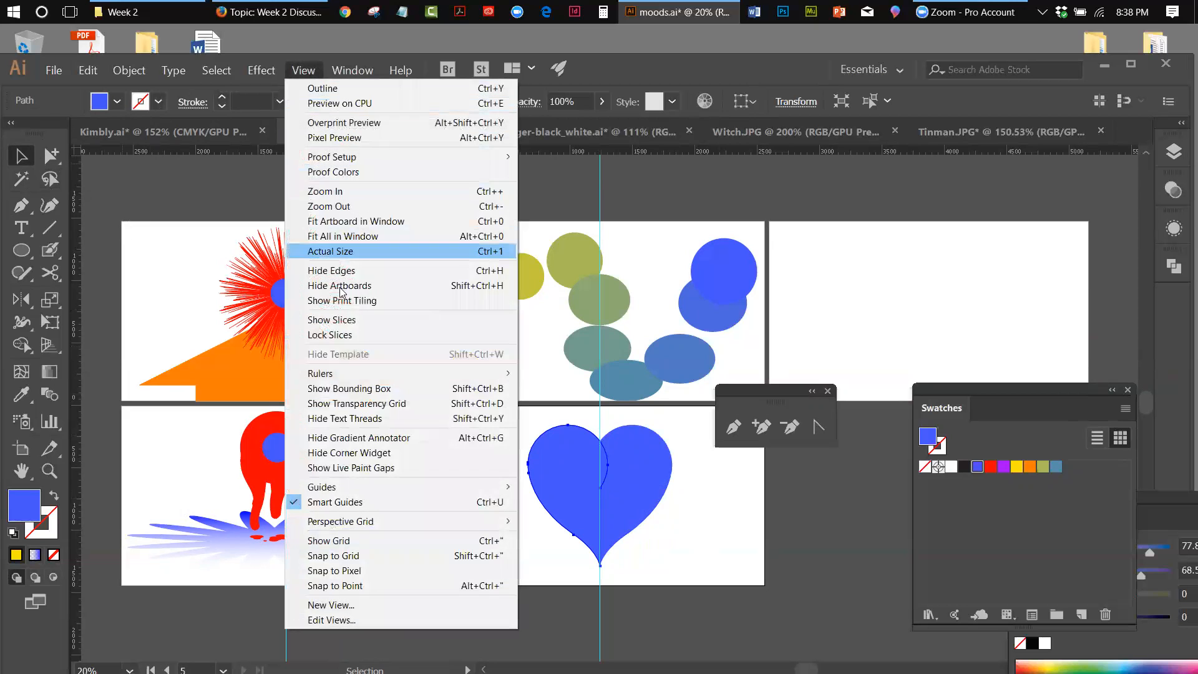
mouse_move(337, 487)
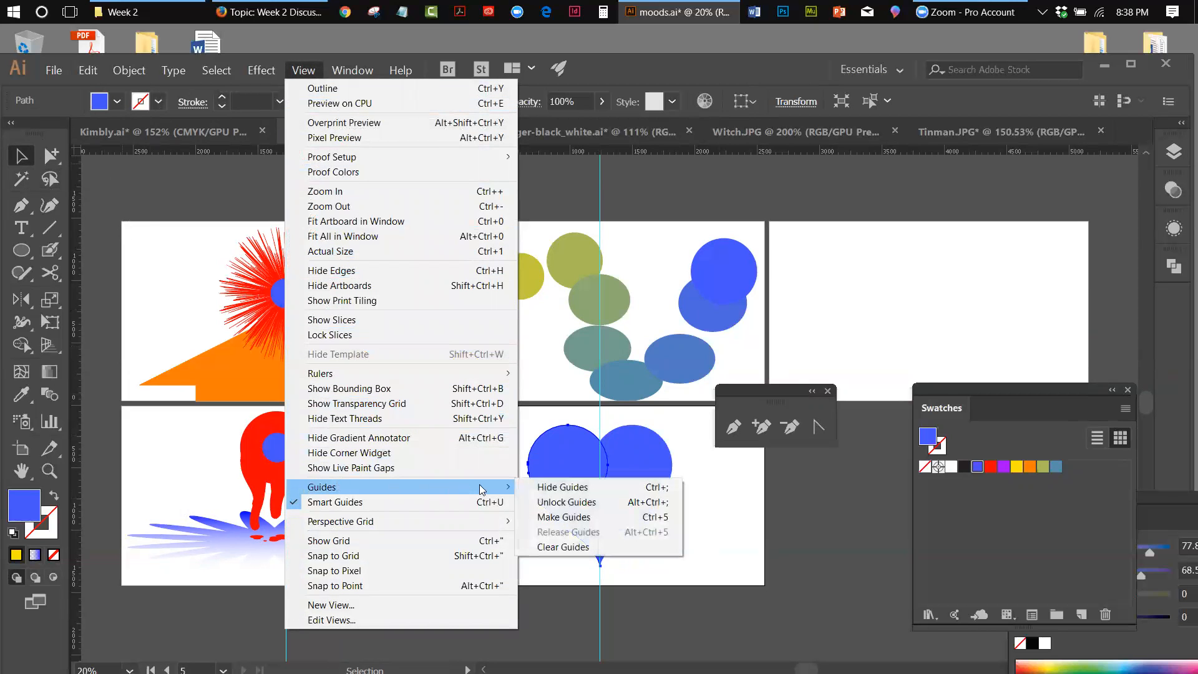
click(565, 487)
click(725, 542)
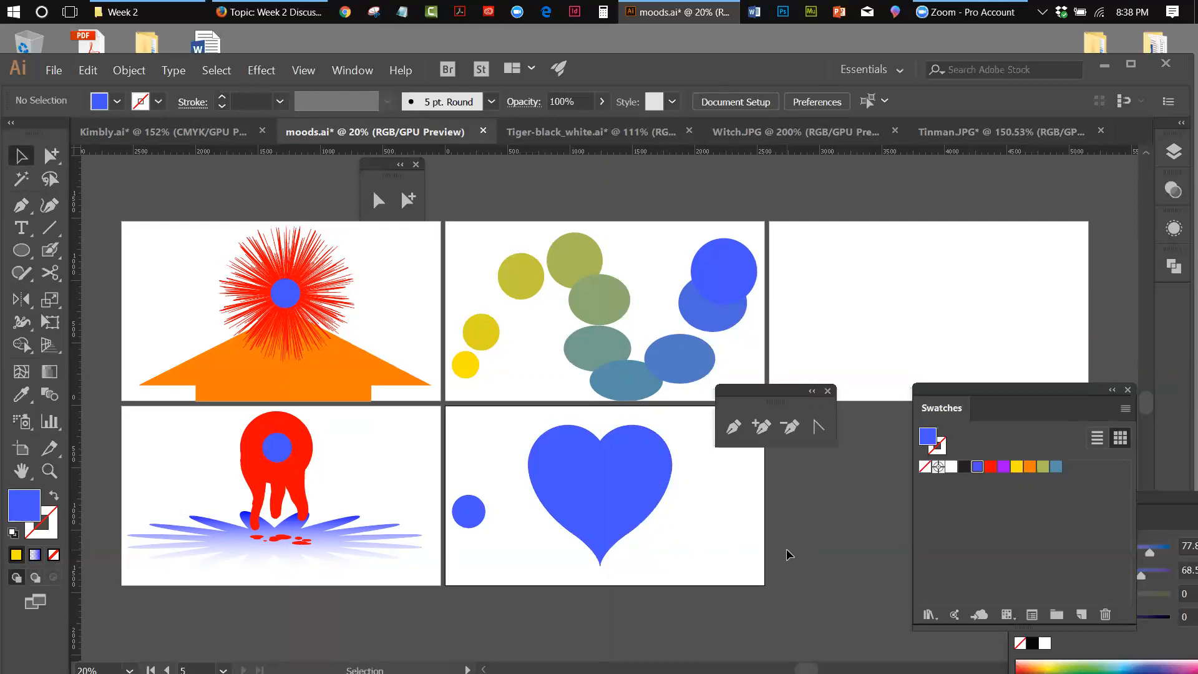
drag(510, 429, 655, 511)
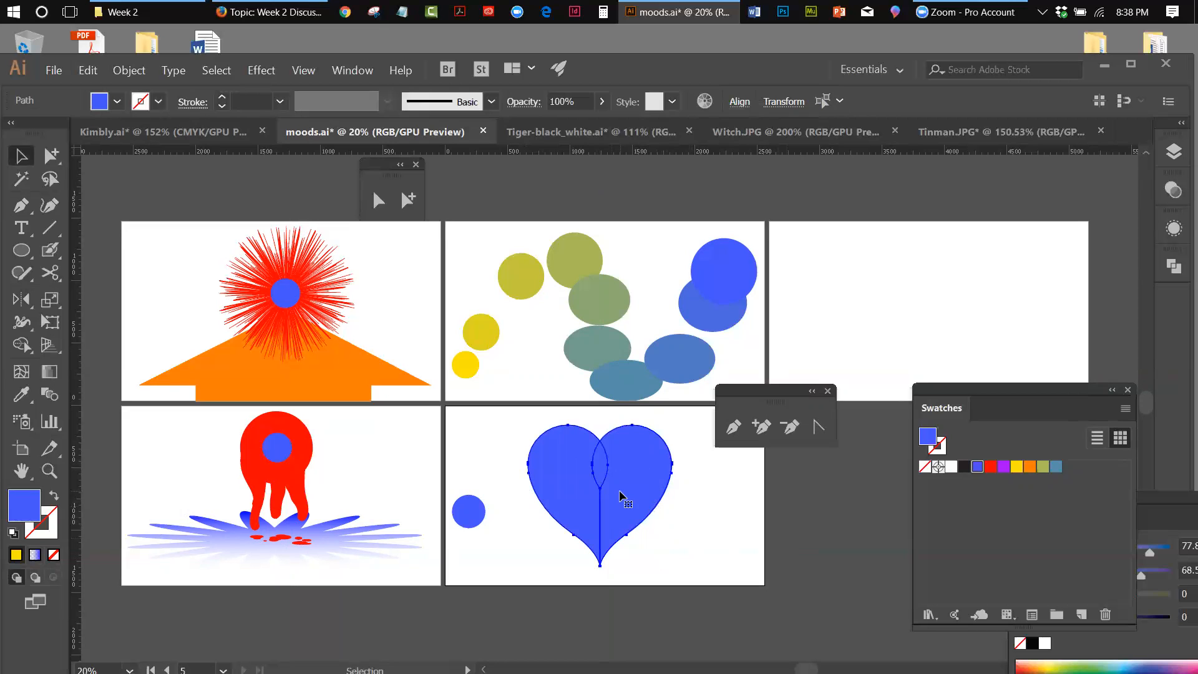
Try uniting the two heart halves with the Pathfinder Unite mode, check the shape, and undo the union.
click(1174, 266)
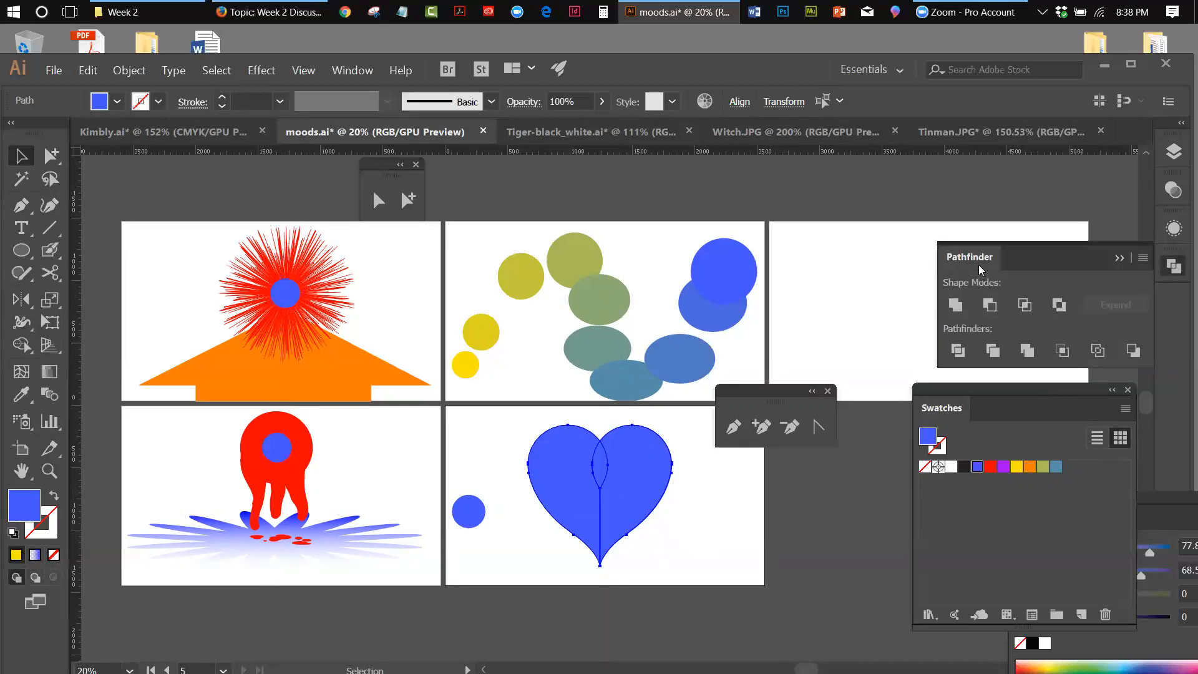
click(965, 306)
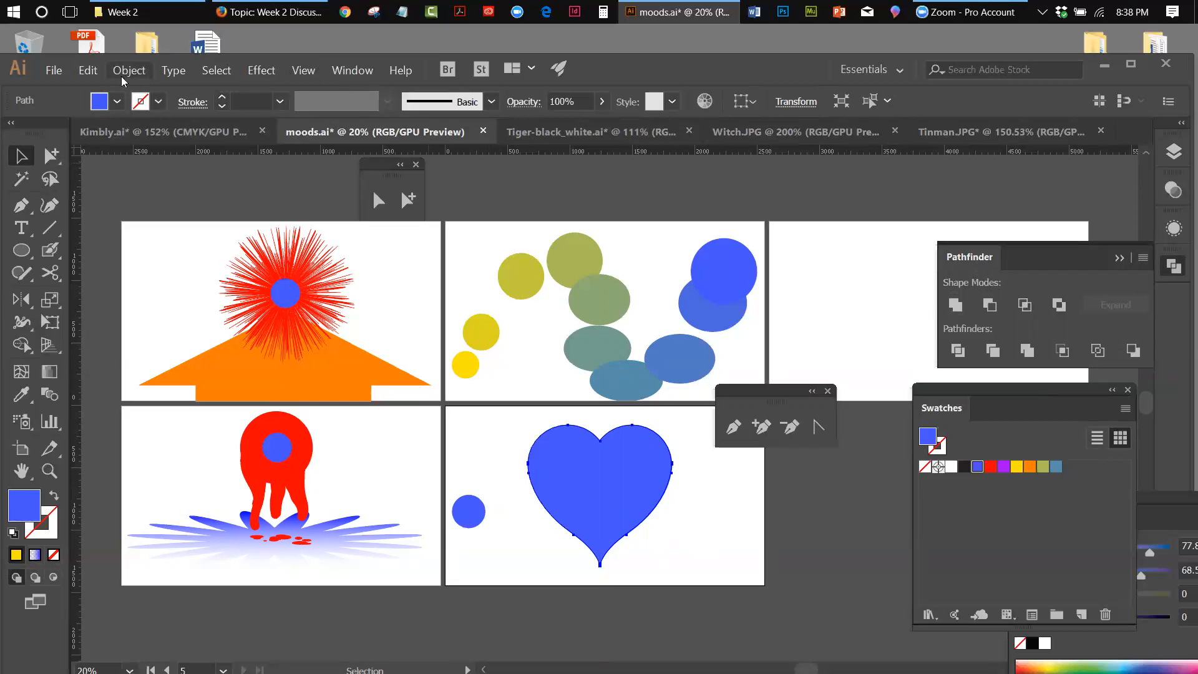
click(686, 513)
click(643, 495)
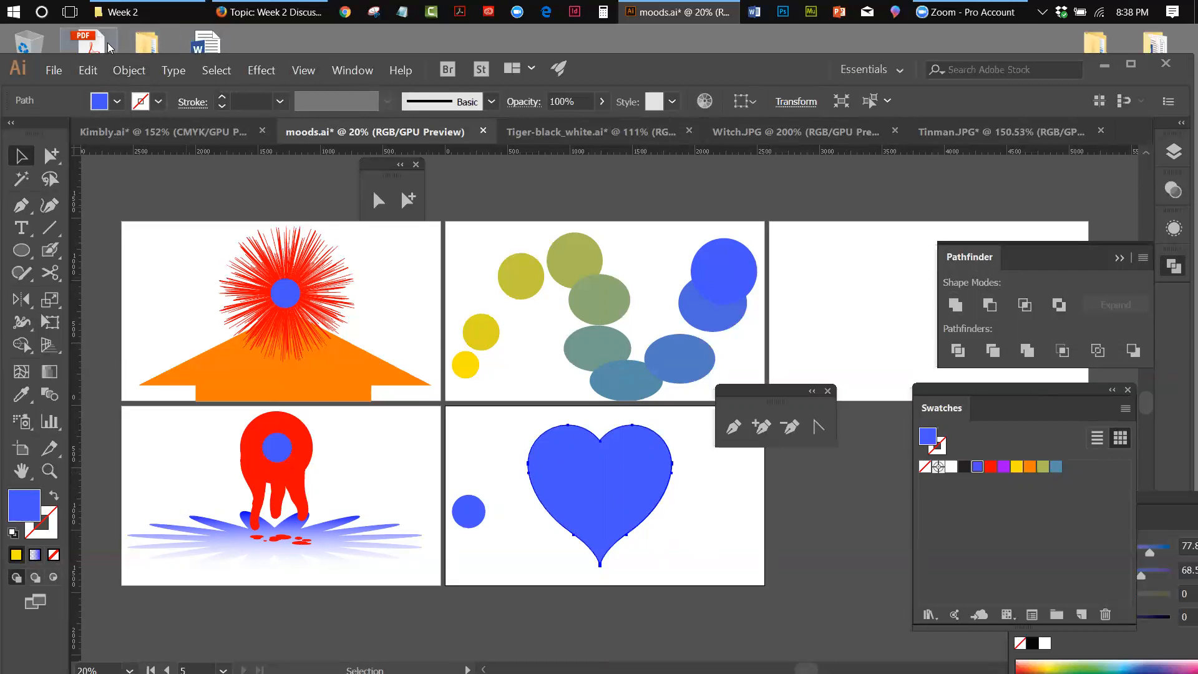
click(88, 69)
click(100, 88)
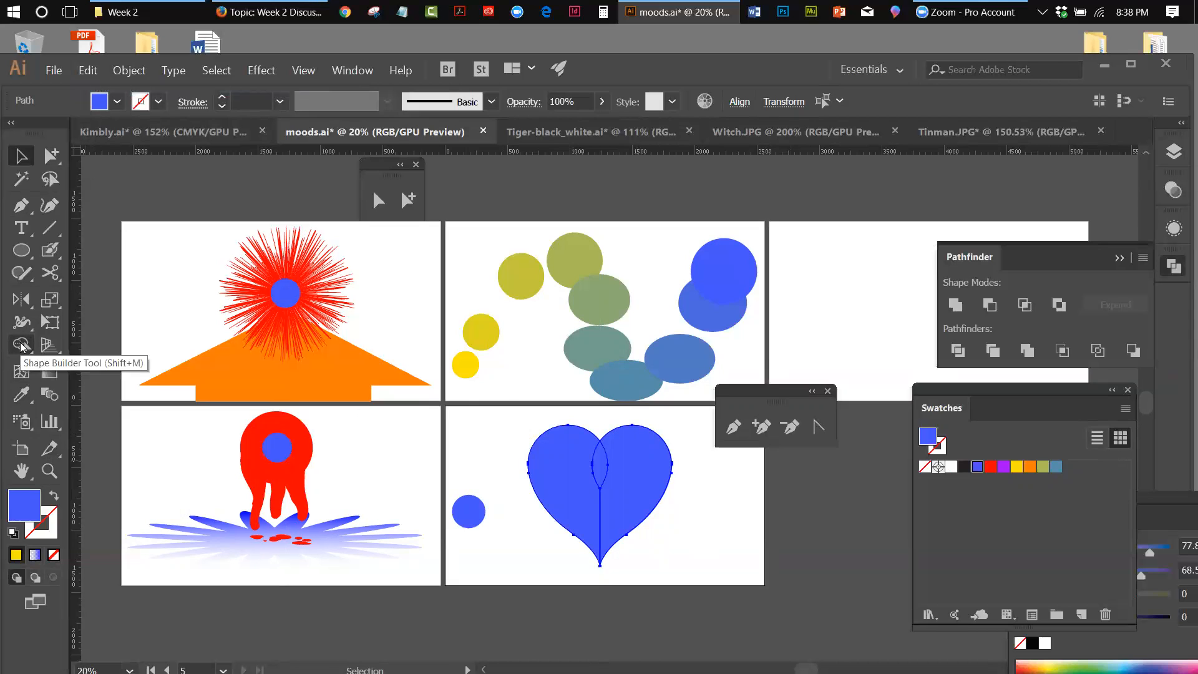
Merge the two heart halves into one shape with Shape Builder and move the floating Pen tools off the Love artboard.
click(21, 345)
drag(568, 455, 634, 488)
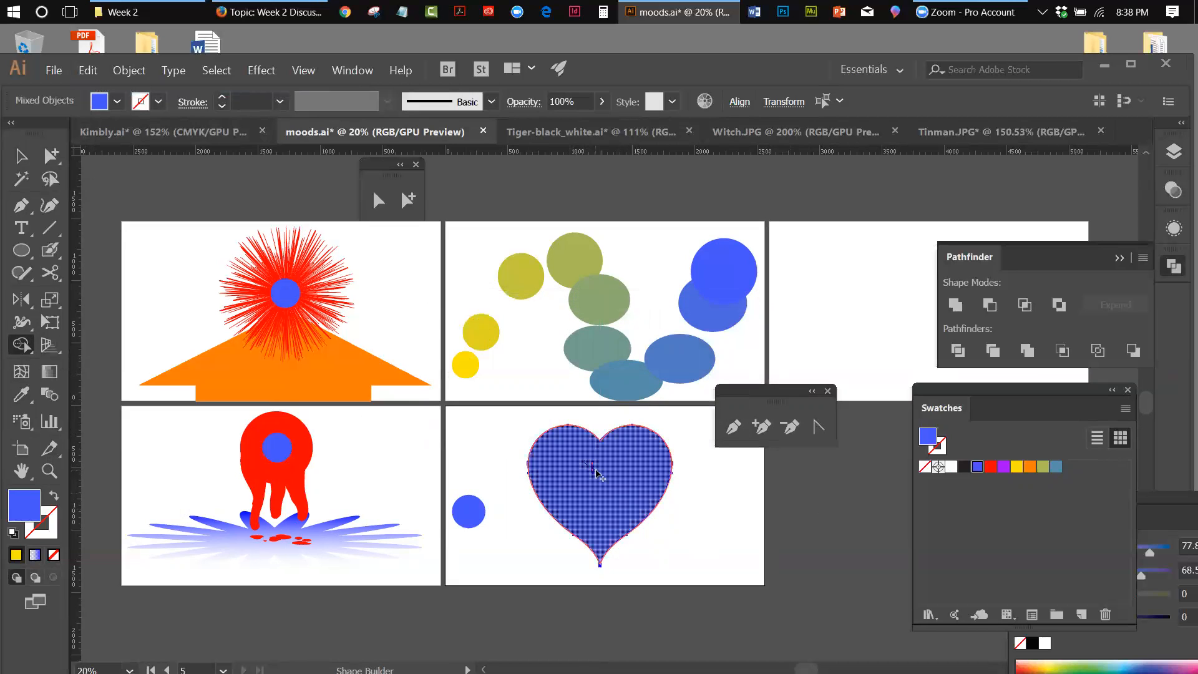
drag(572, 455, 598, 470)
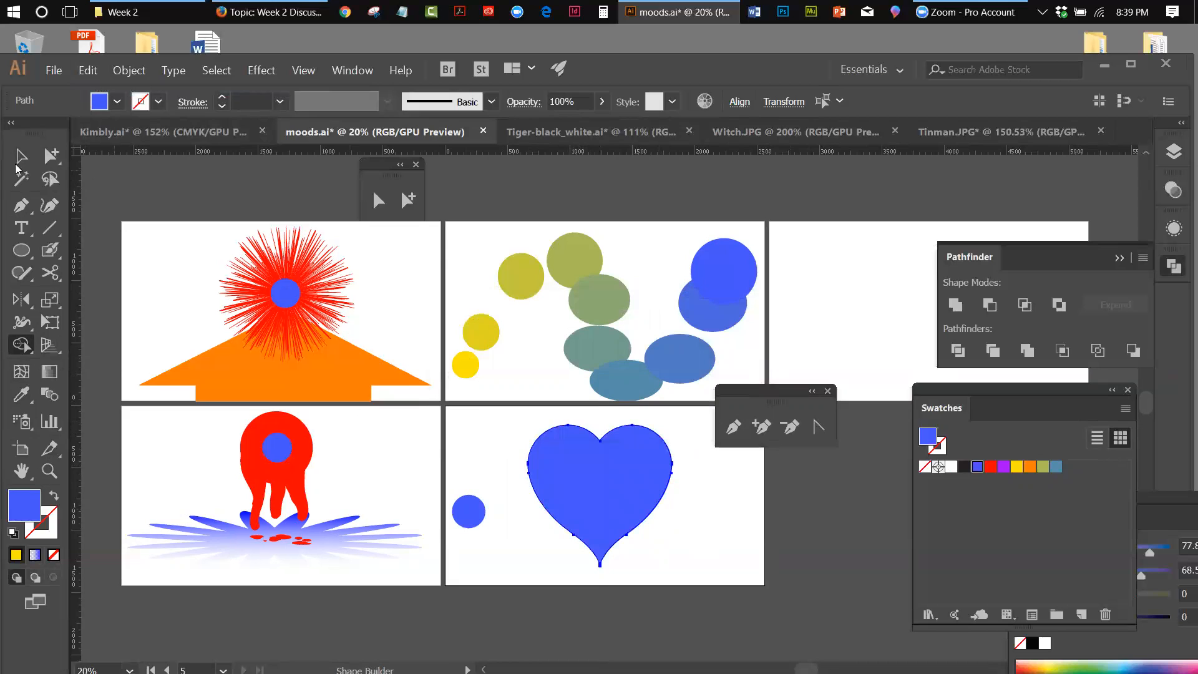
click(20, 156)
drag(761, 390, 830, 467)
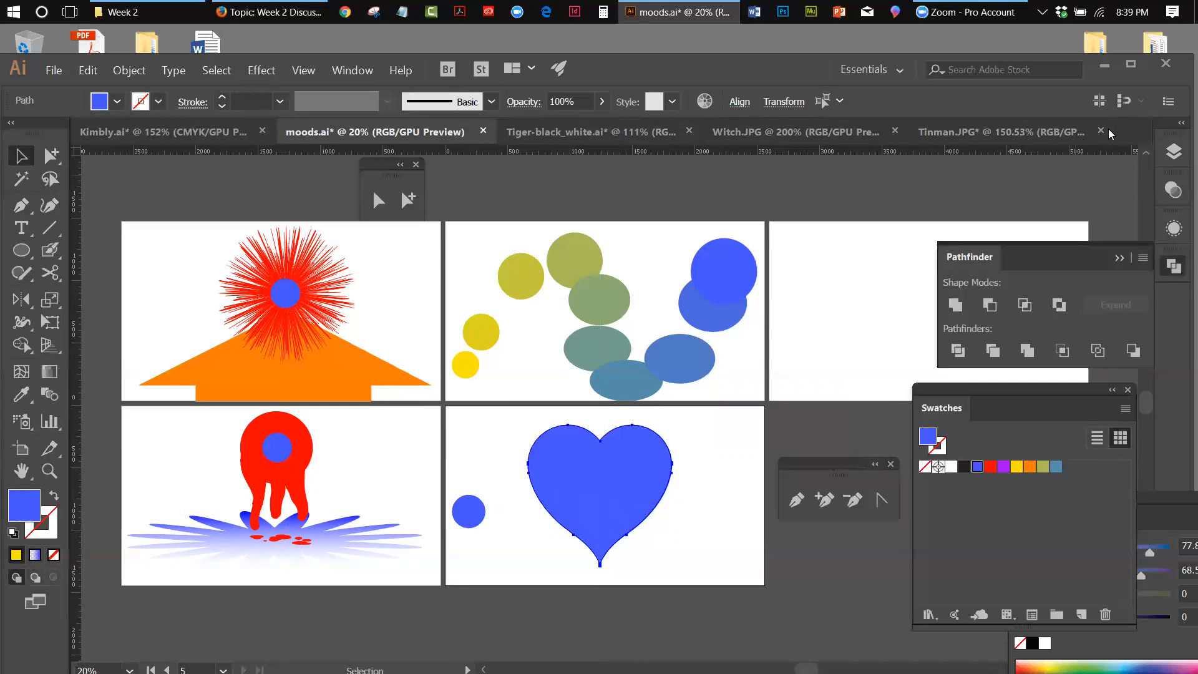
Show the old sample layer, then use Free Transform to tilt and shrink Love's heart and move it over the sample's largest heart.
click(1172, 151)
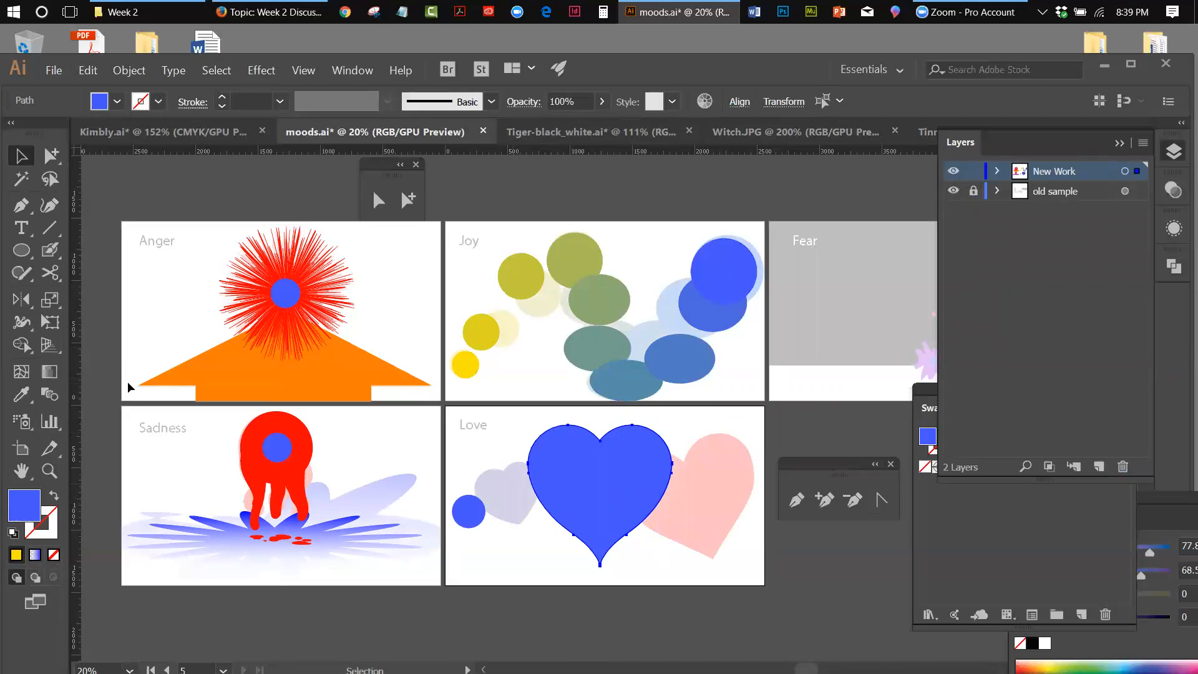
click(50, 322)
drag(680, 581, 682, 528)
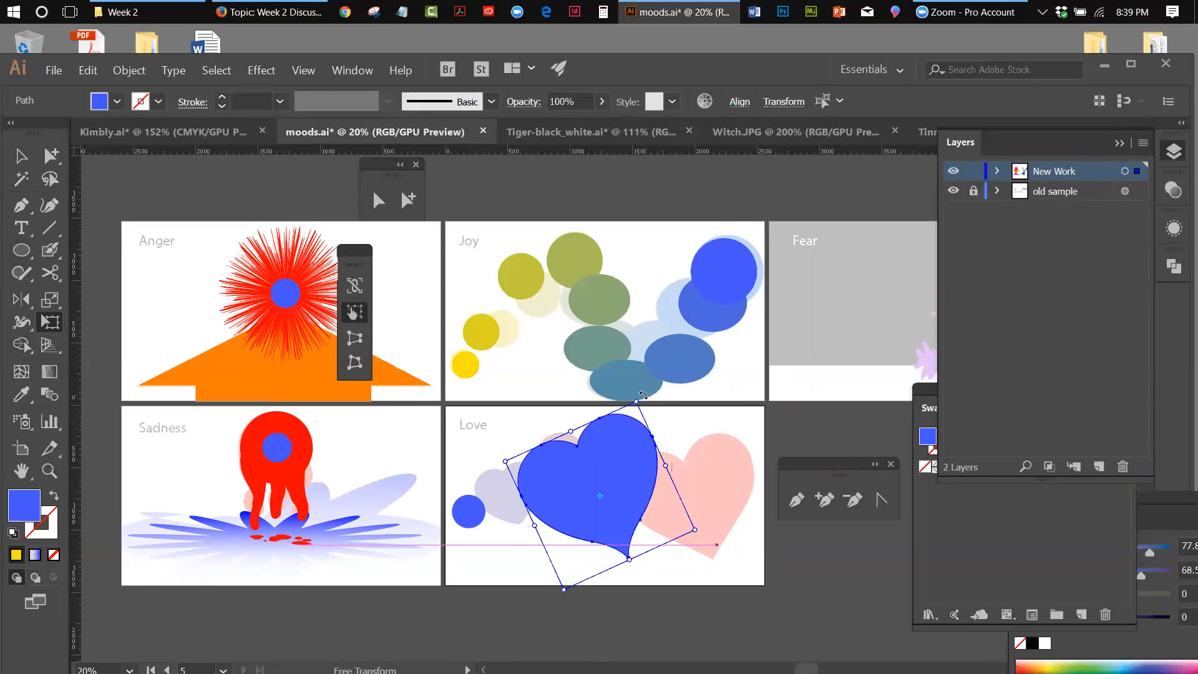
drag(635, 402, 624, 457)
drag(598, 523, 691, 499)
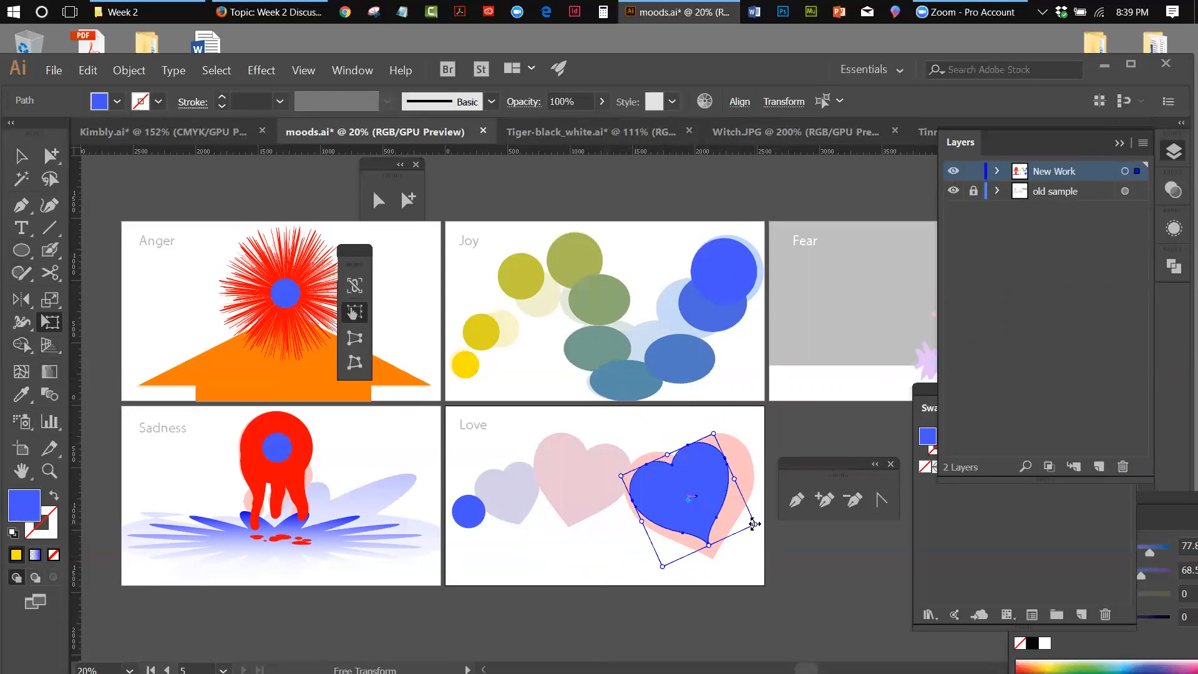
Enlarge the heart slightly, reduce its tilt and nudge it to match the largest sample heart.
drag(754, 525, 780, 533)
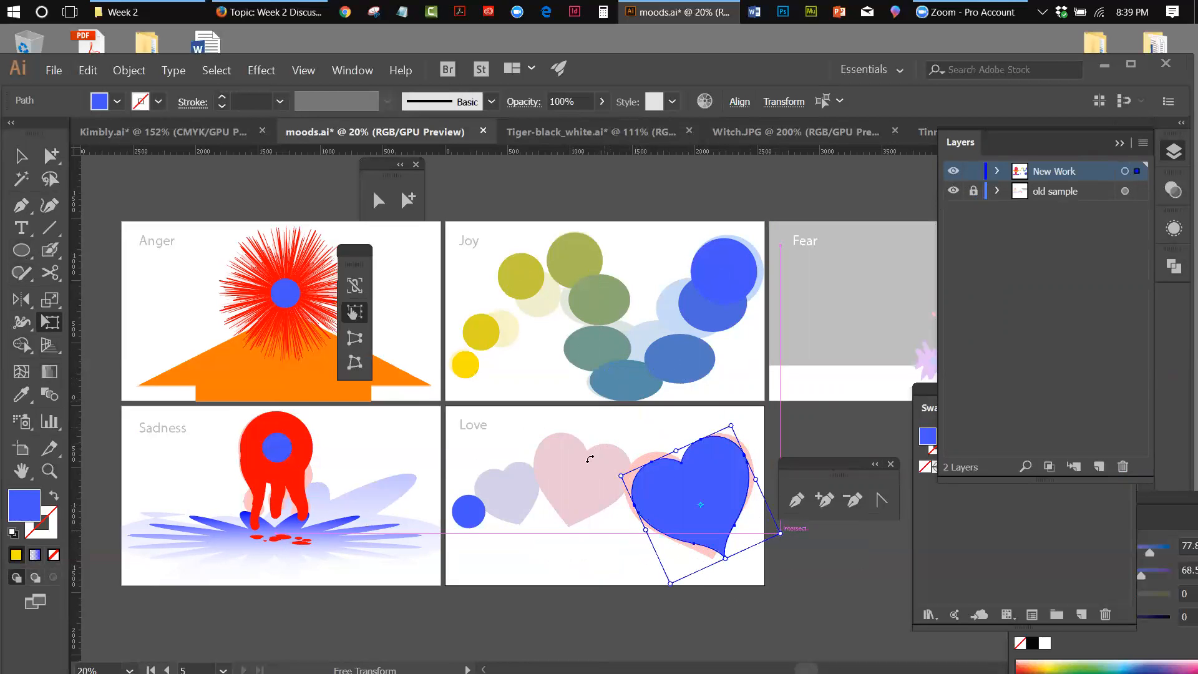
drag(601, 468, 636, 463)
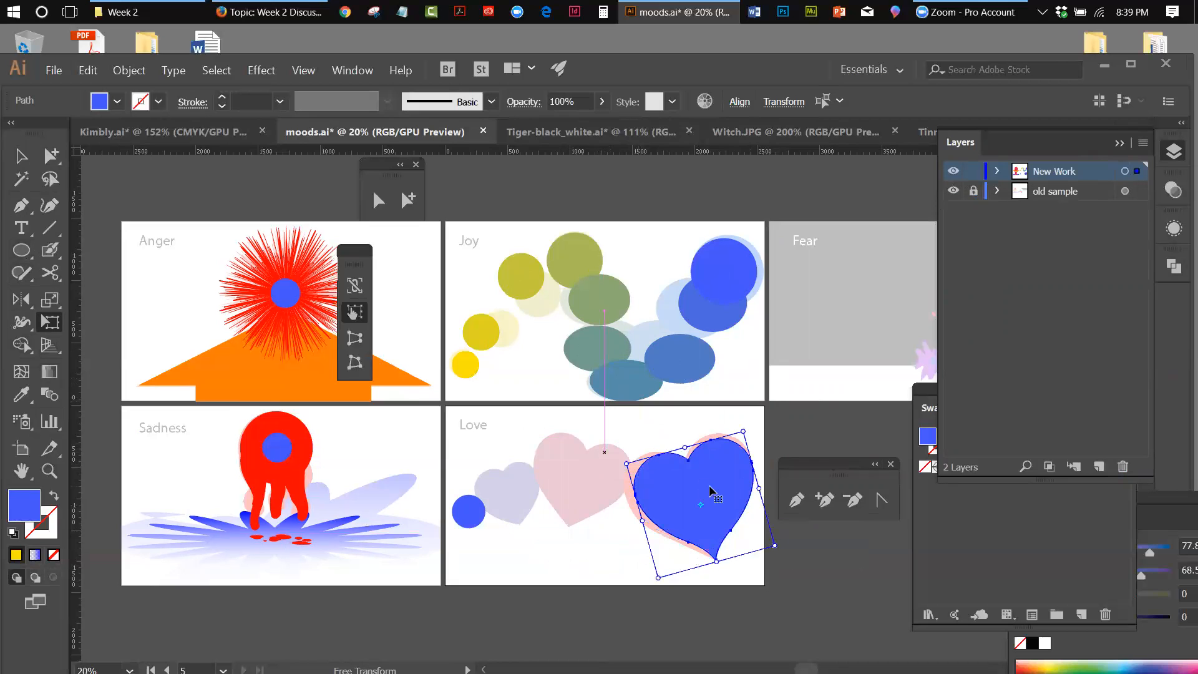
drag(710, 495, 705, 495)
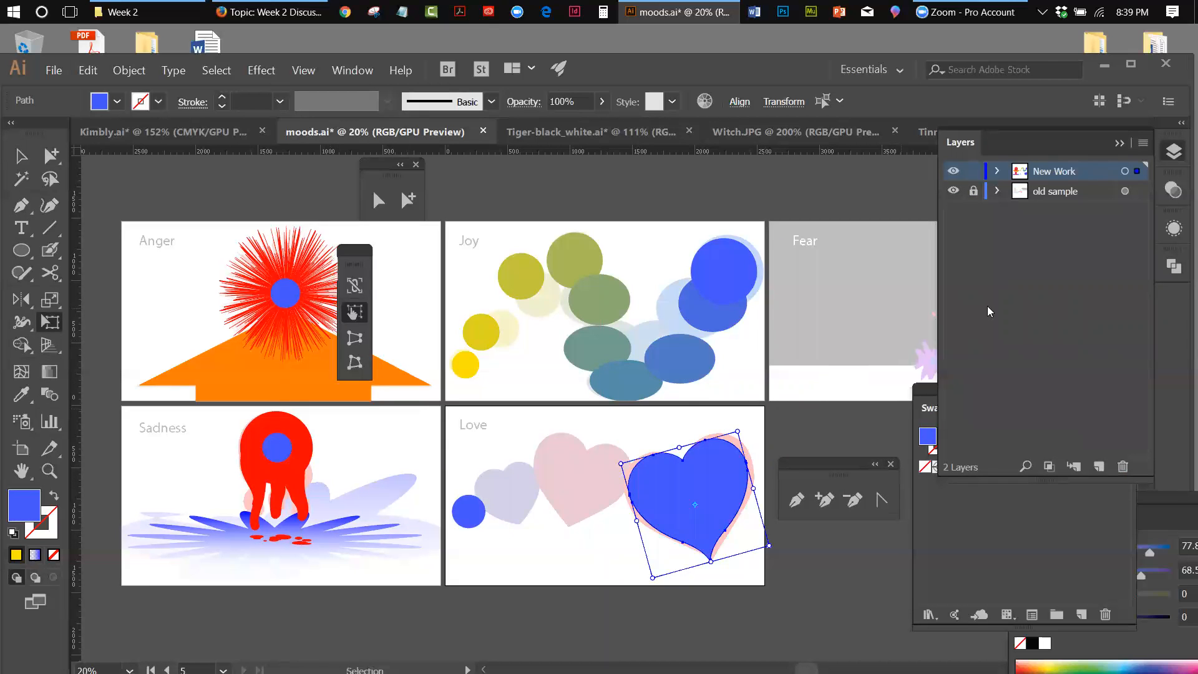
click(1117, 144)
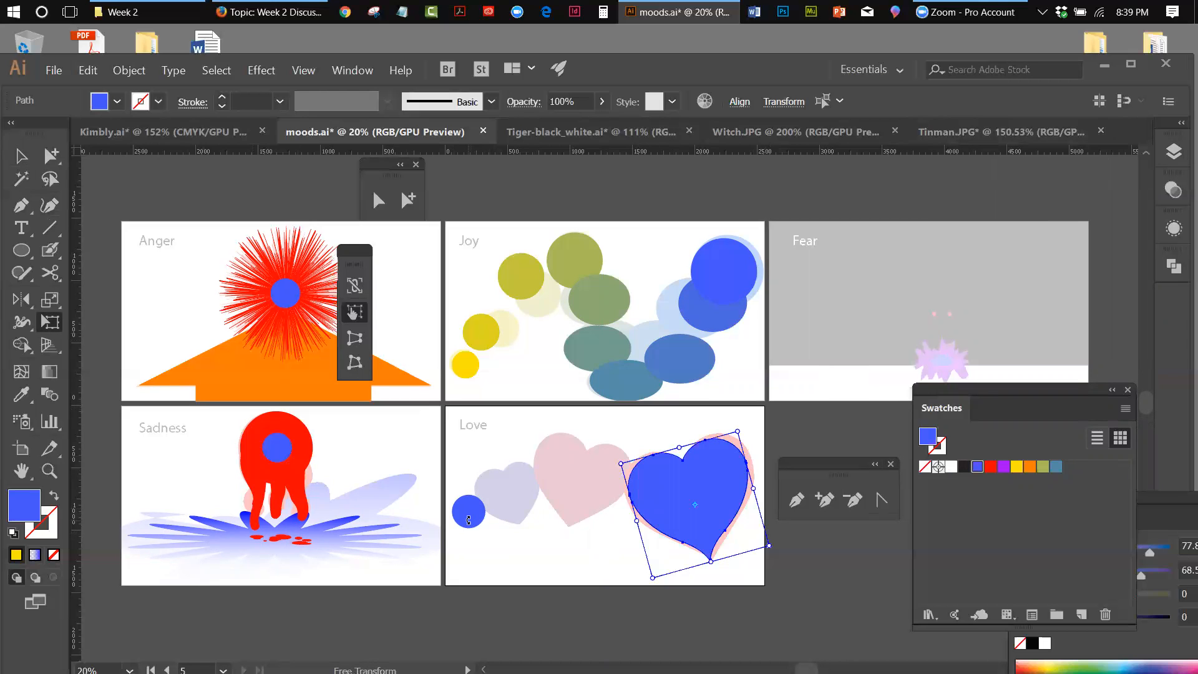
Nudge the small blue circle on the Love artboard and fill the heart with the red swatch.
click(22, 158)
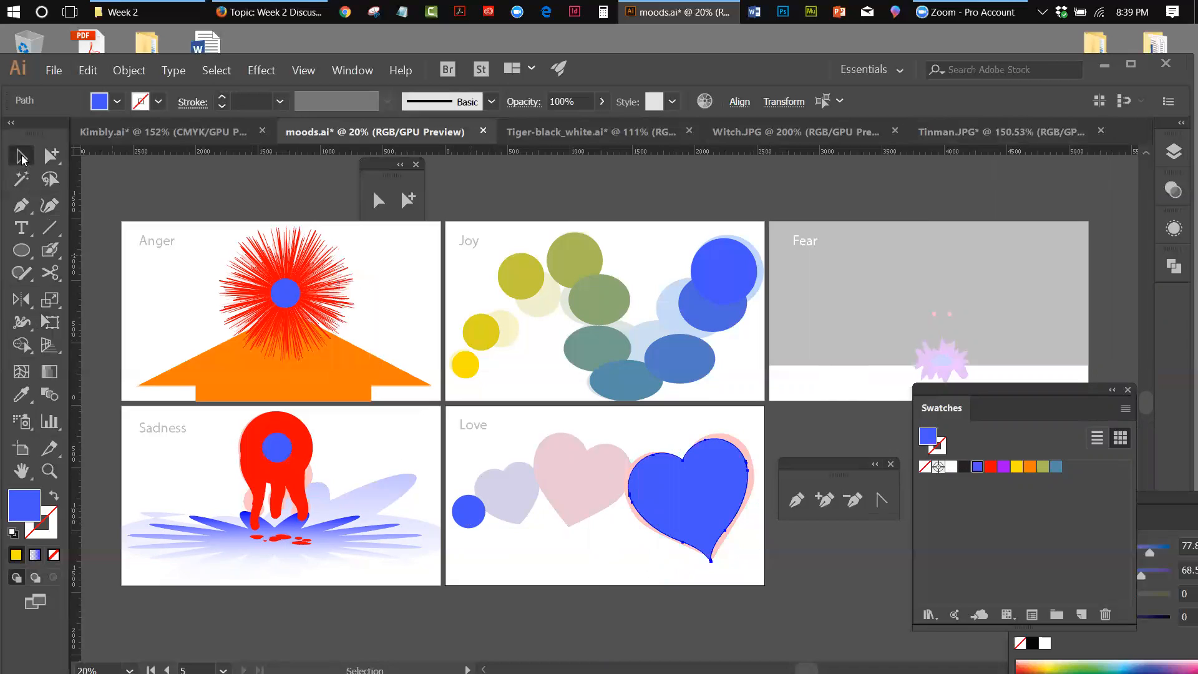
mouse_move(468, 509)
mouse_down()
mouse_move(496, 561)
mouse_move(475, 503)
mouse_move(473, 516)
mouse_up()
click(706, 485)
click(991, 468)
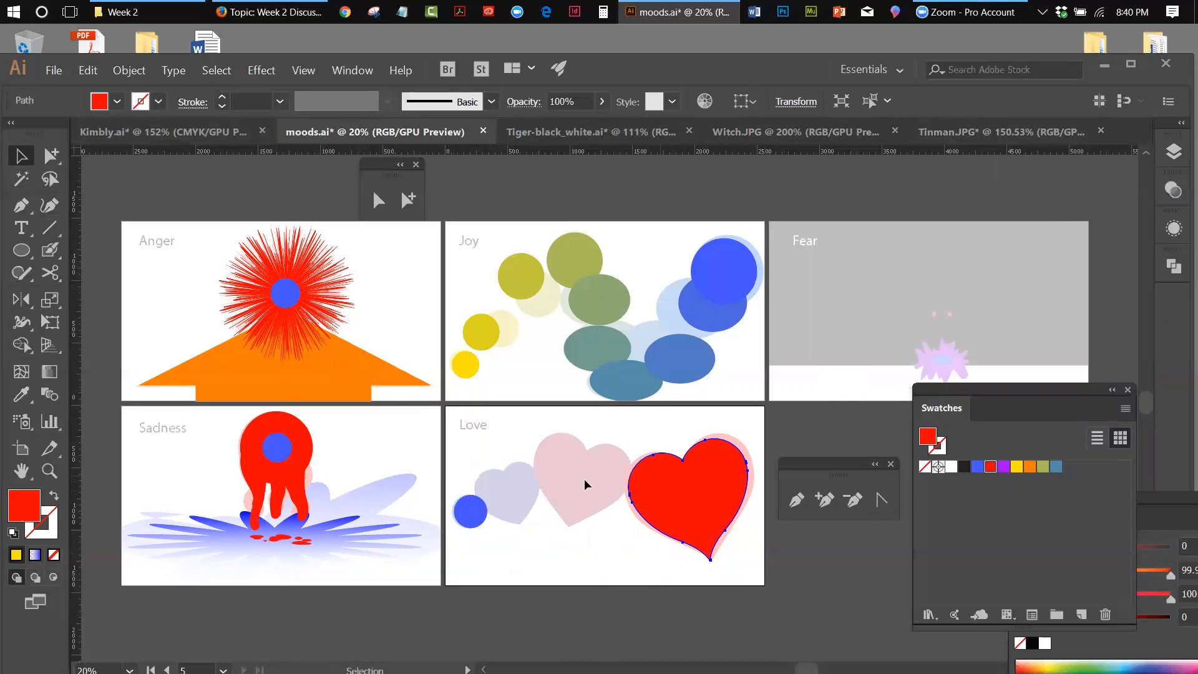
Select the blue circle together with the red heart and set the blend spacing to Specified Steps, 2.
shift+click(479, 517)
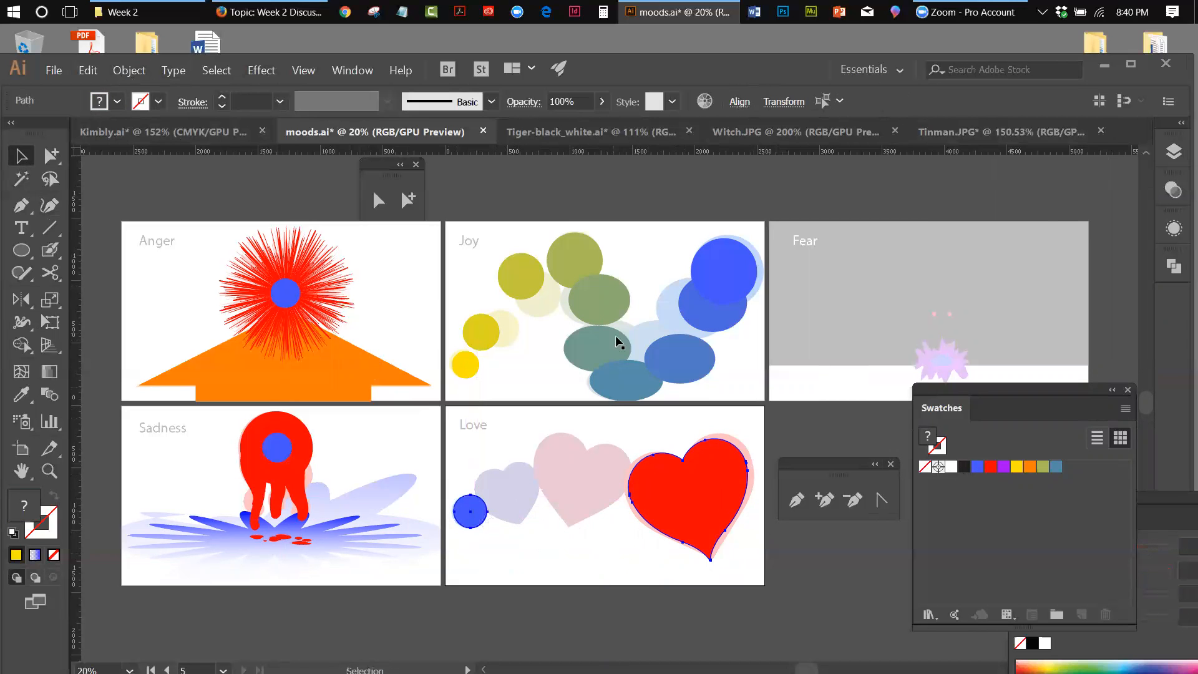
click(125, 72)
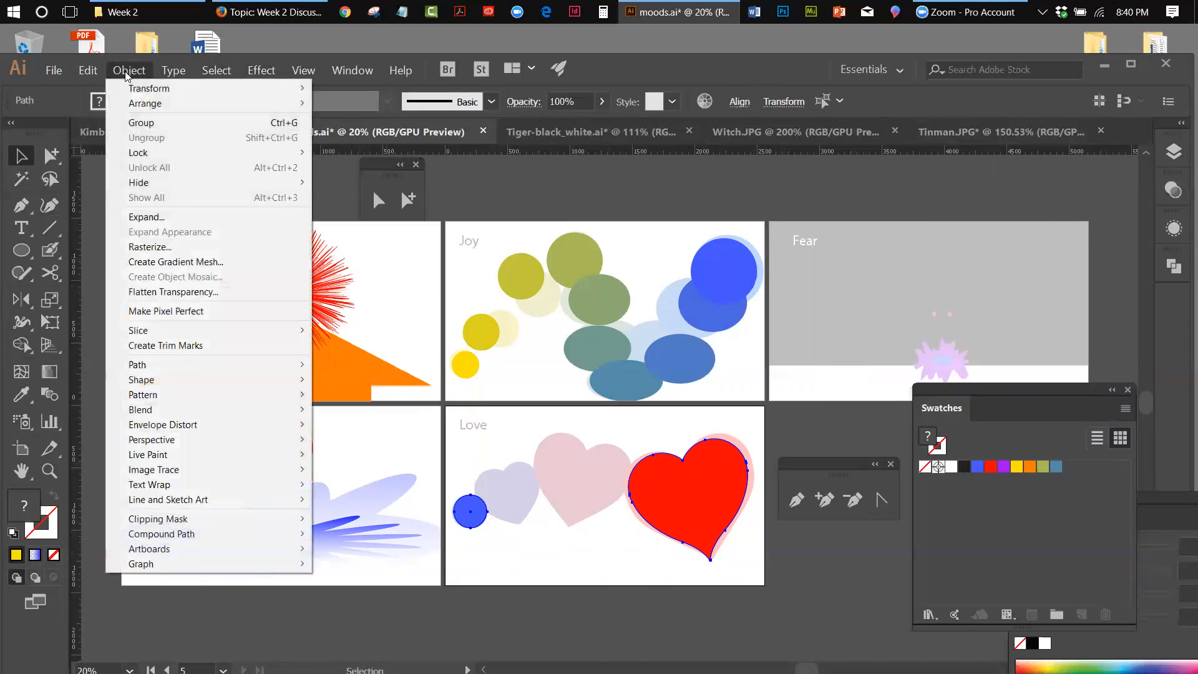
mouse_move(156, 412)
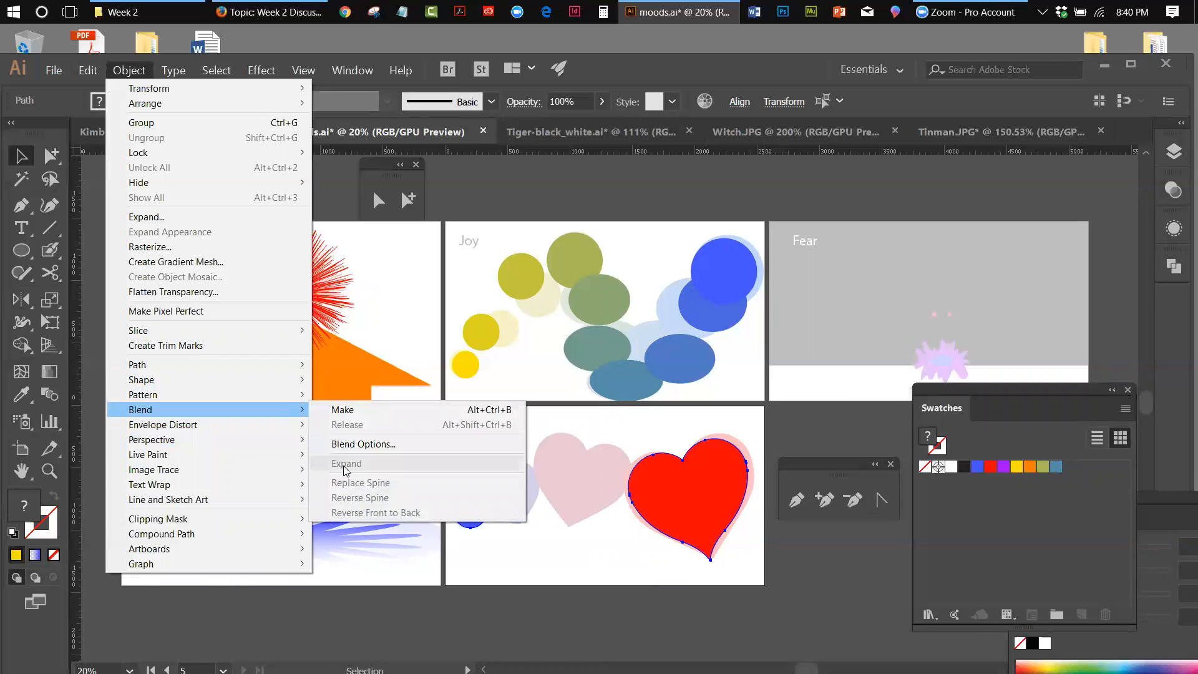
click(347, 446)
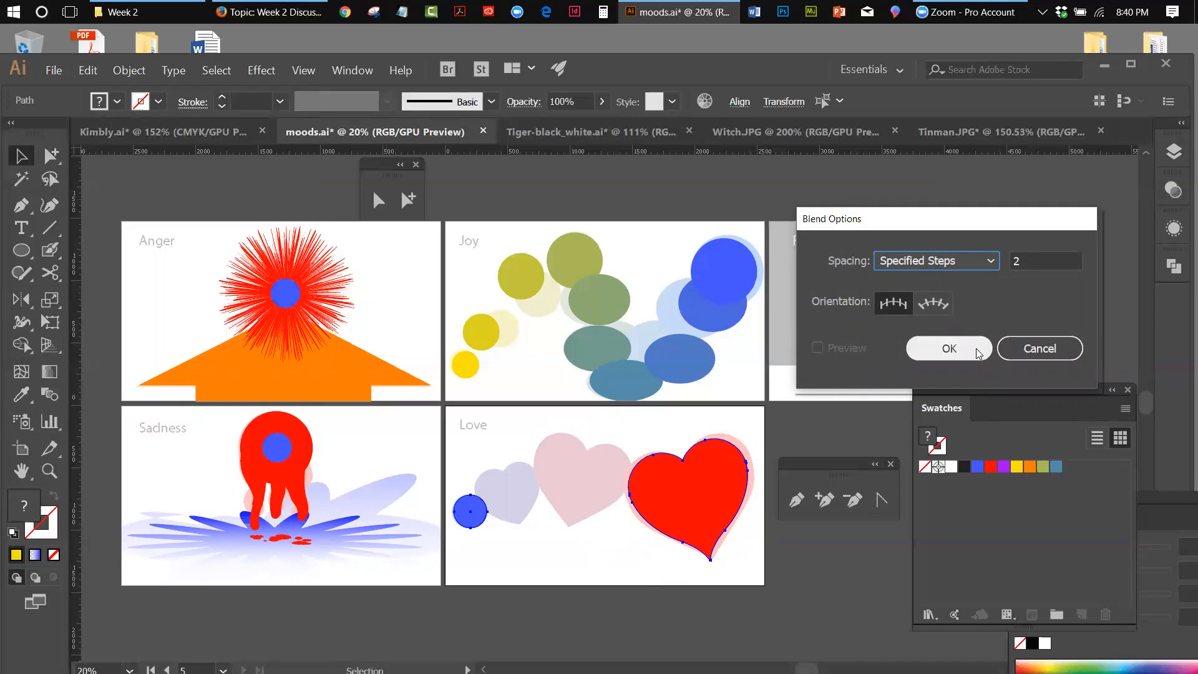
click(949, 348)
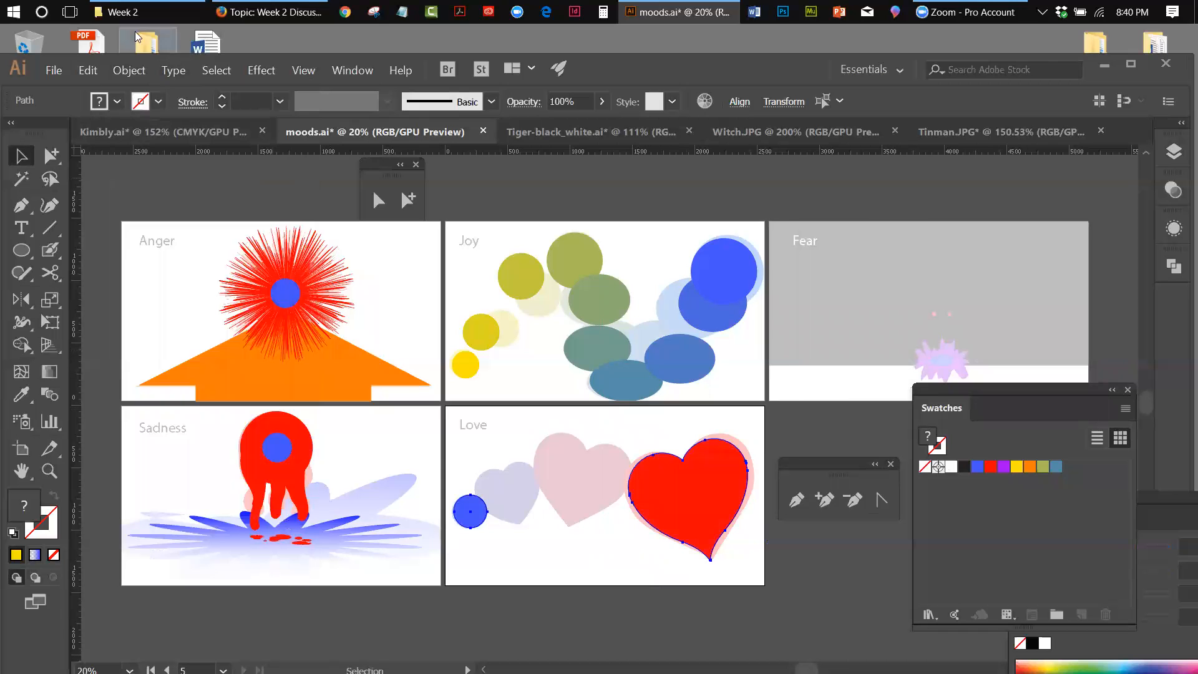
Make the blend between the blue circle and the red heart on the Love artboard and deselect it.
click(118, 71)
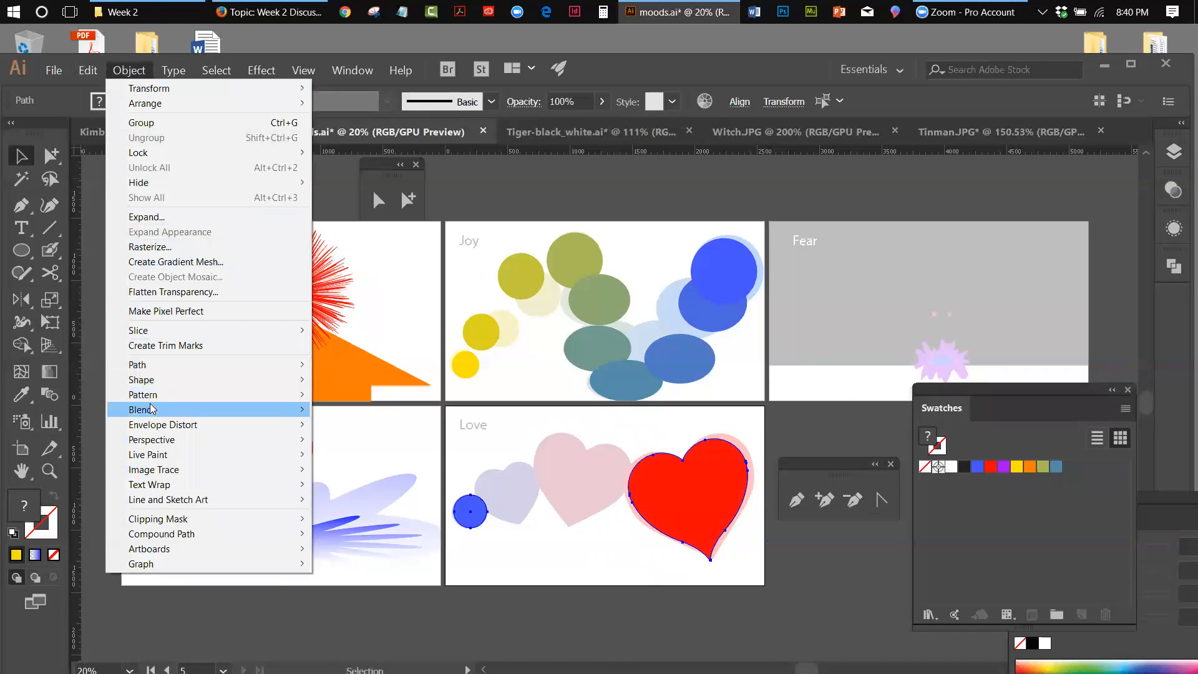
mouse_move(163, 410)
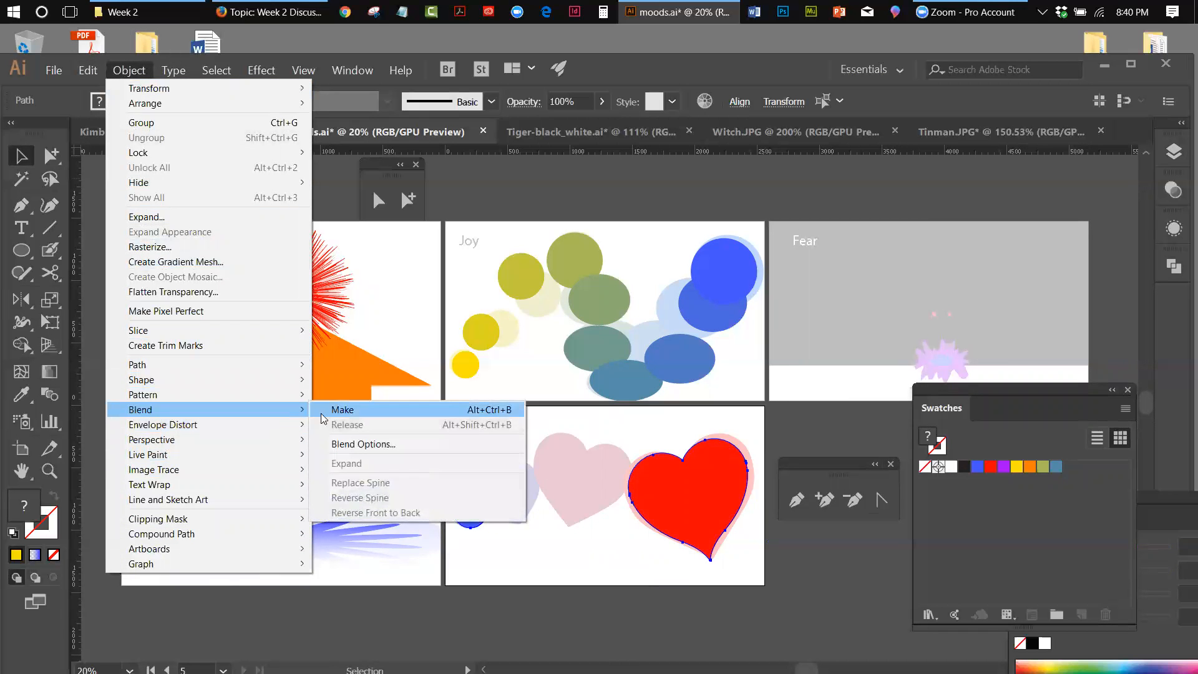
click(340, 410)
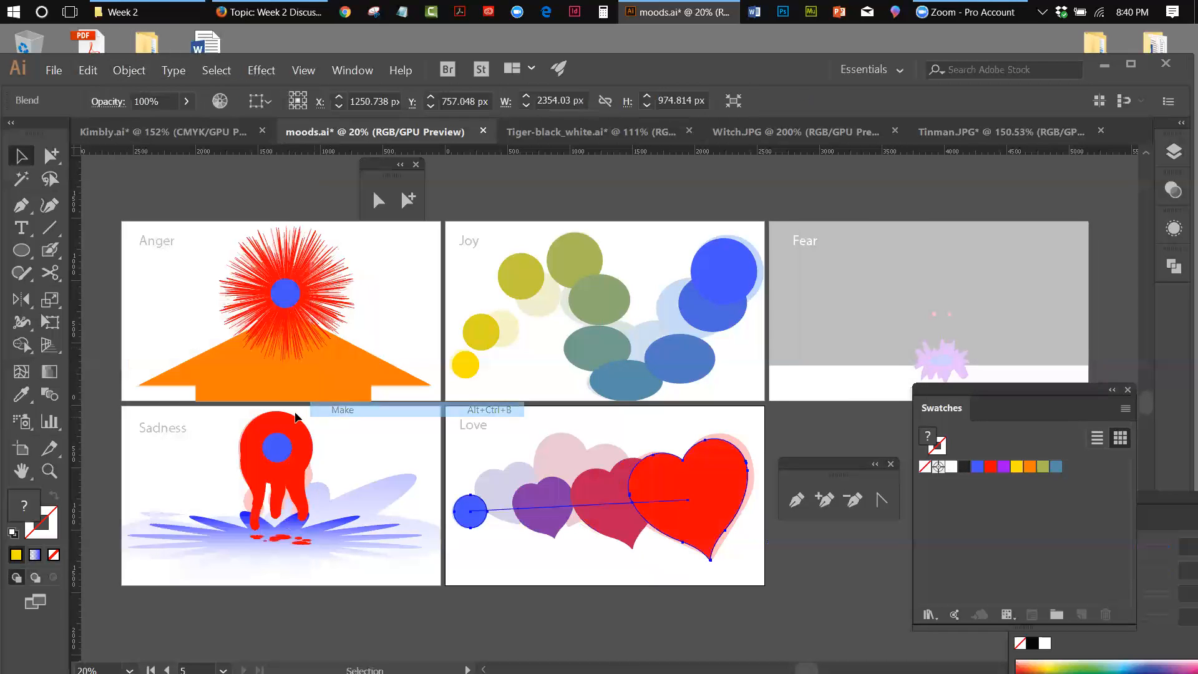
click(784, 610)
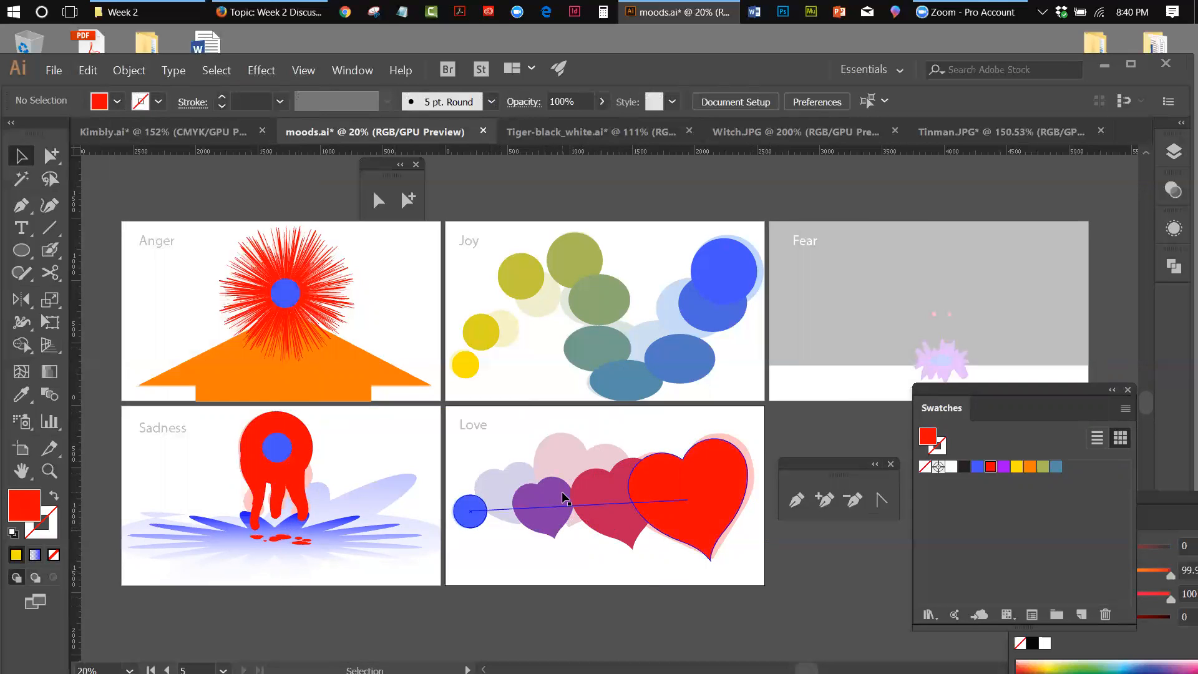
Try shifting the red heart by moving the end anchor of the blend's spine, and undo the move.
click(672, 499)
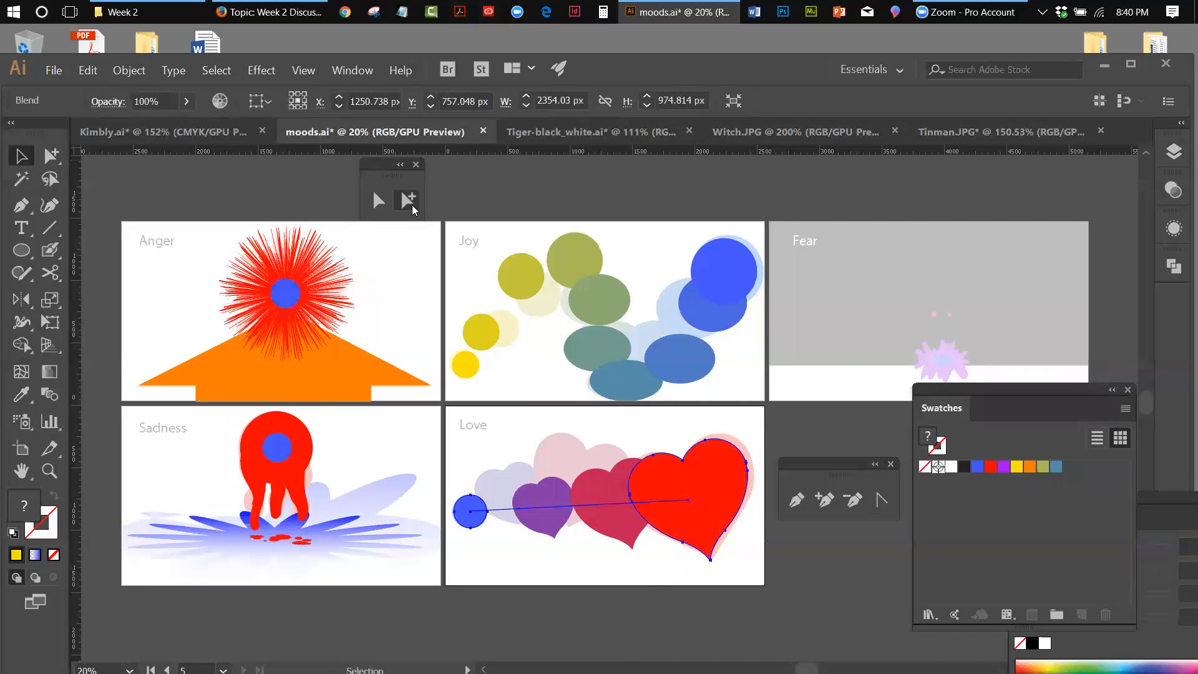
click(378, 200)
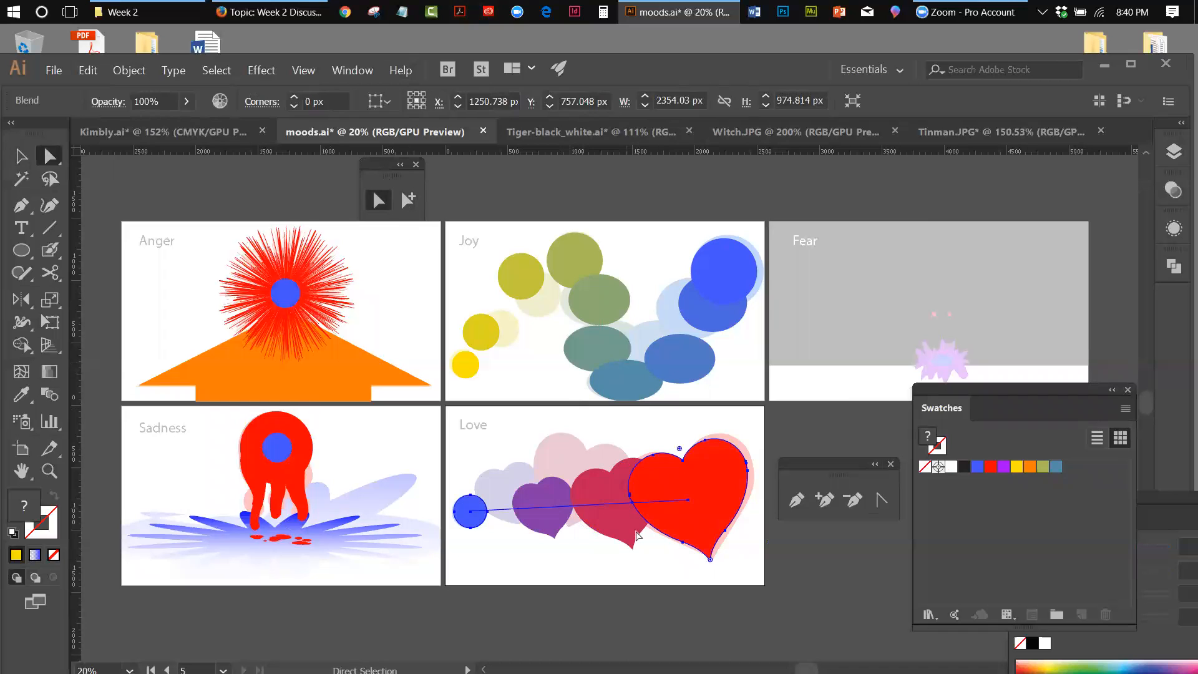
click(689, 500)
mouse_move(689, 502)
mouse_down()
mouse_move(708, 507)
mouse_move(674, 491)
mouse_up()
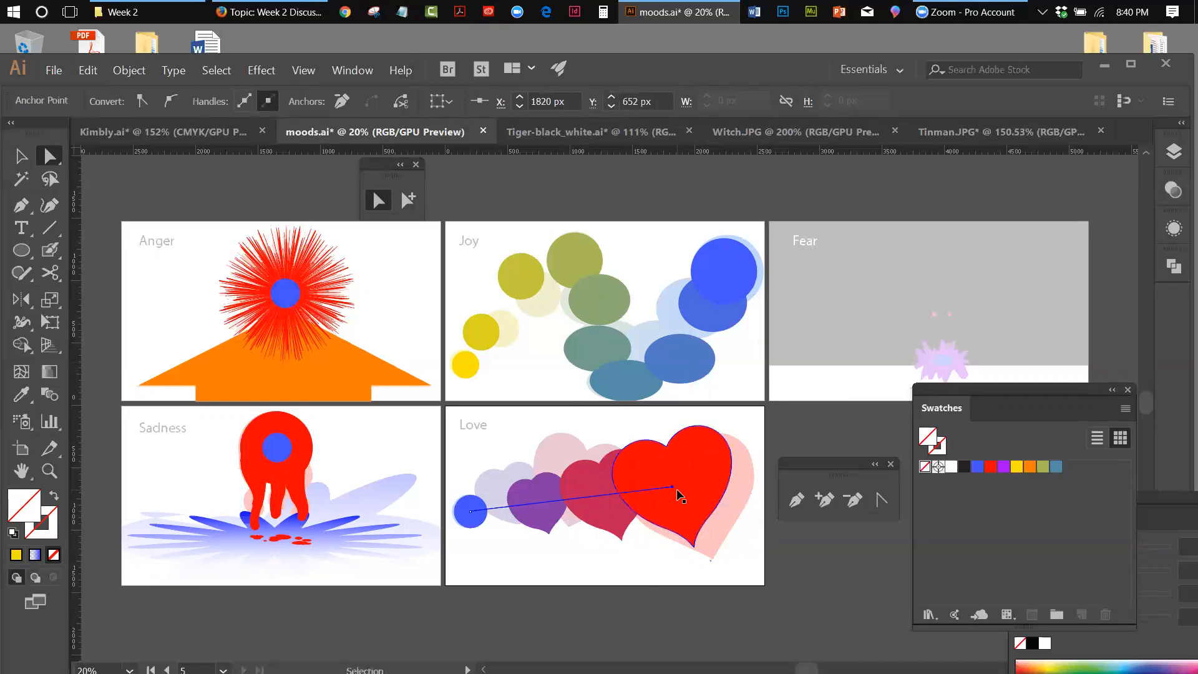
key(ctrl+z)
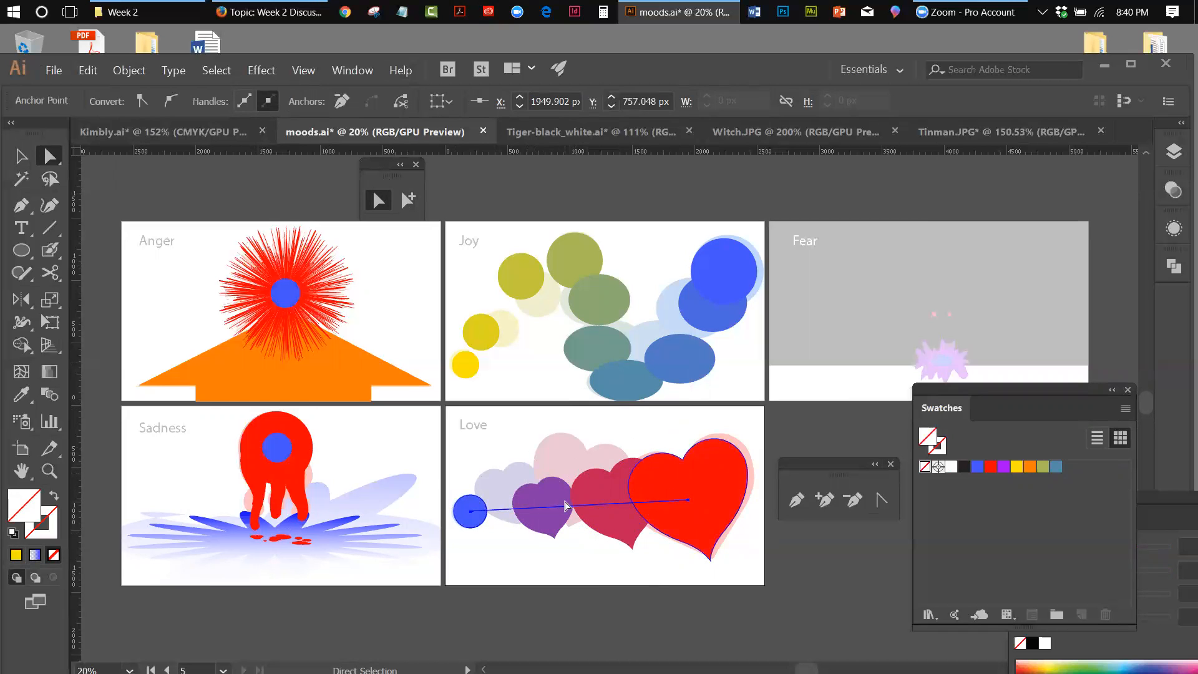
Expand the Love blend into separate shapes with Object and Fill enabled, keeping the dialog clear of the artwork.
click(120, 70)
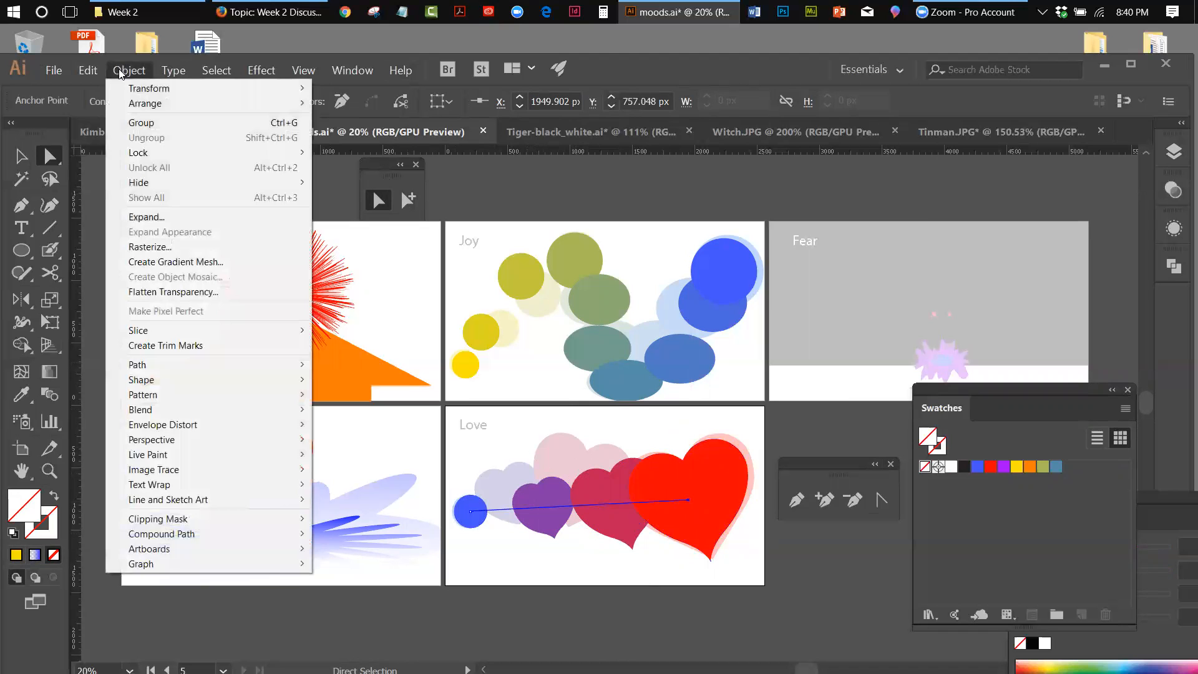
click(164, 221)
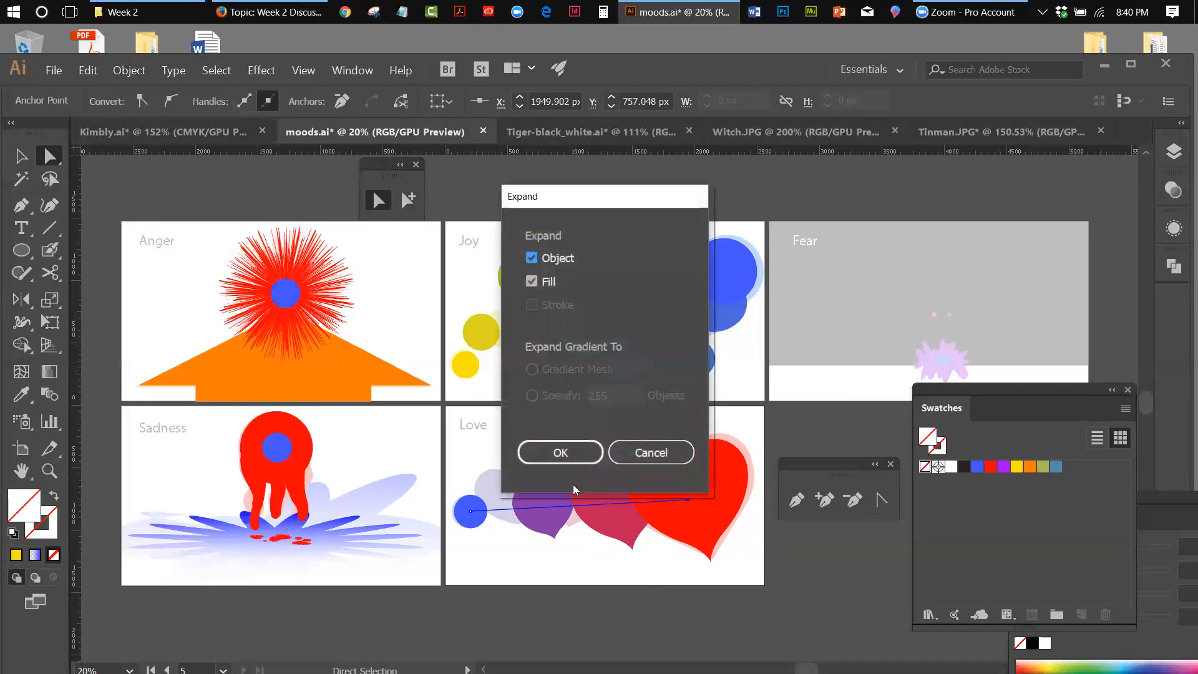
drag(537, 196, 882, 222)
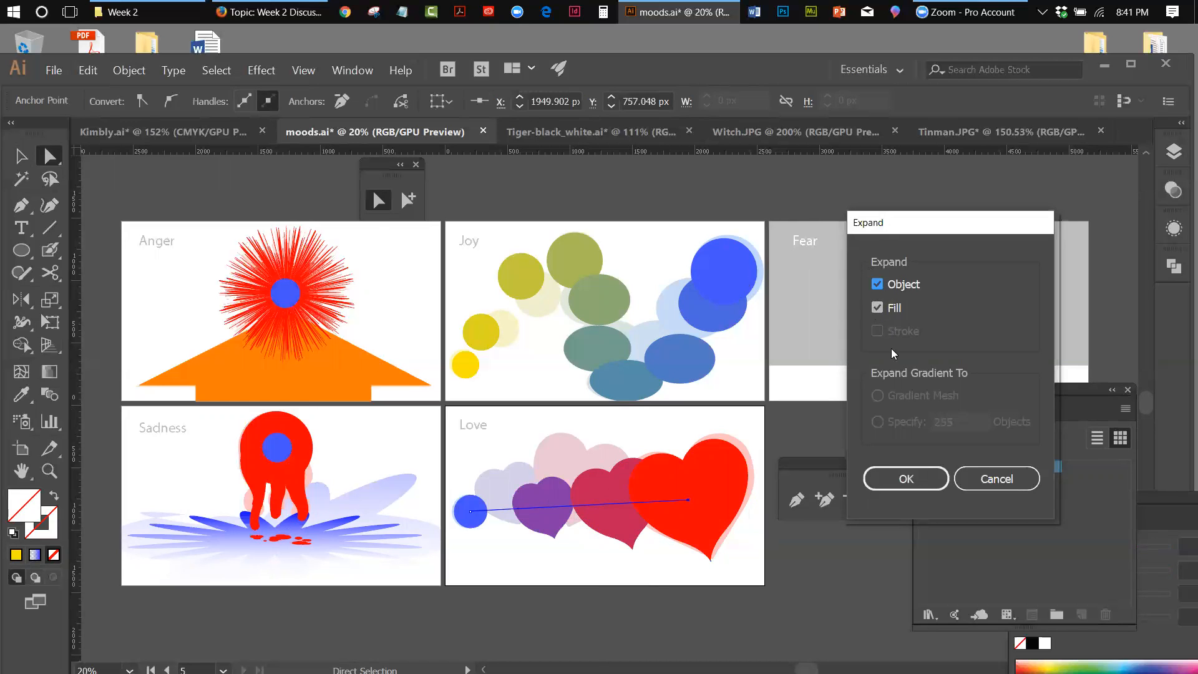
click(928, 480)
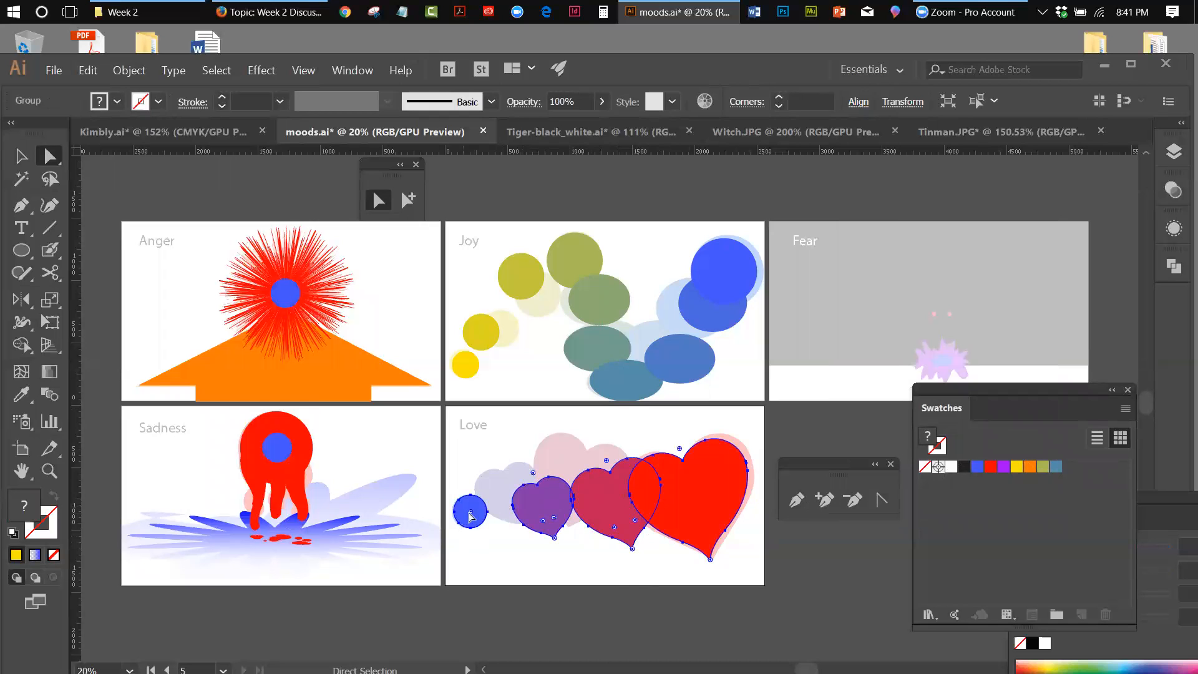
Move the purple and crimson hearts individually onto their faint counterparts in the old sample.
click(647, 566)
click(622, 533)
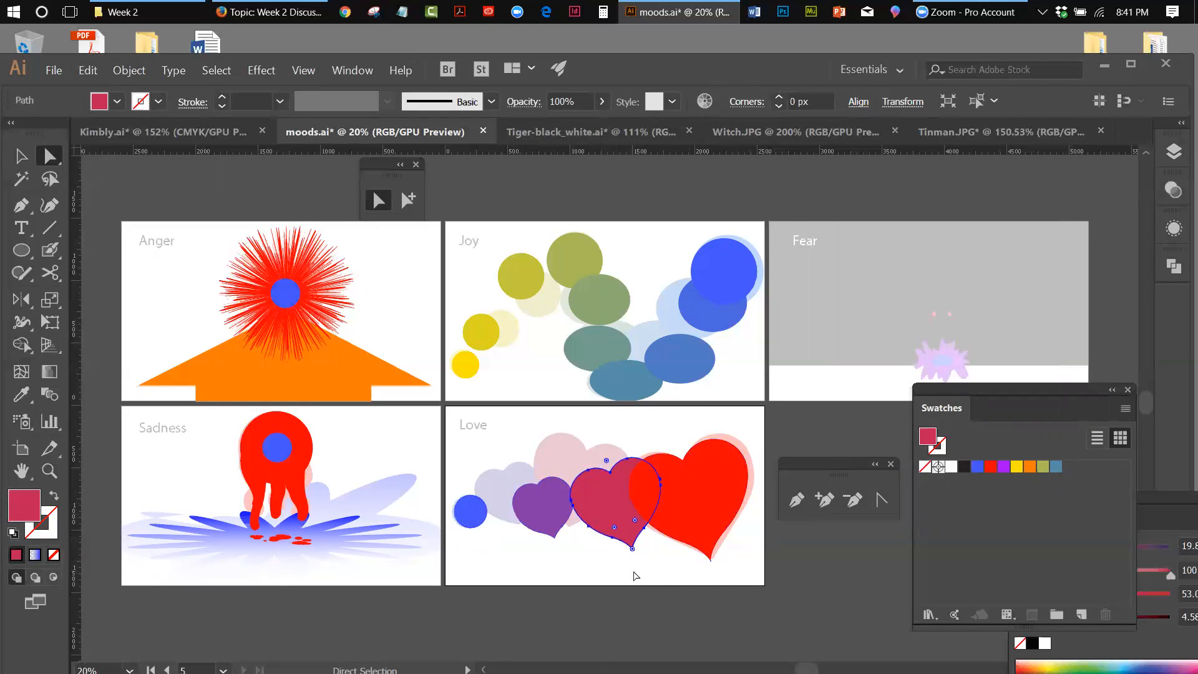
drag(539, 508, 509, 495)
drag(616, 512, 585, 493)
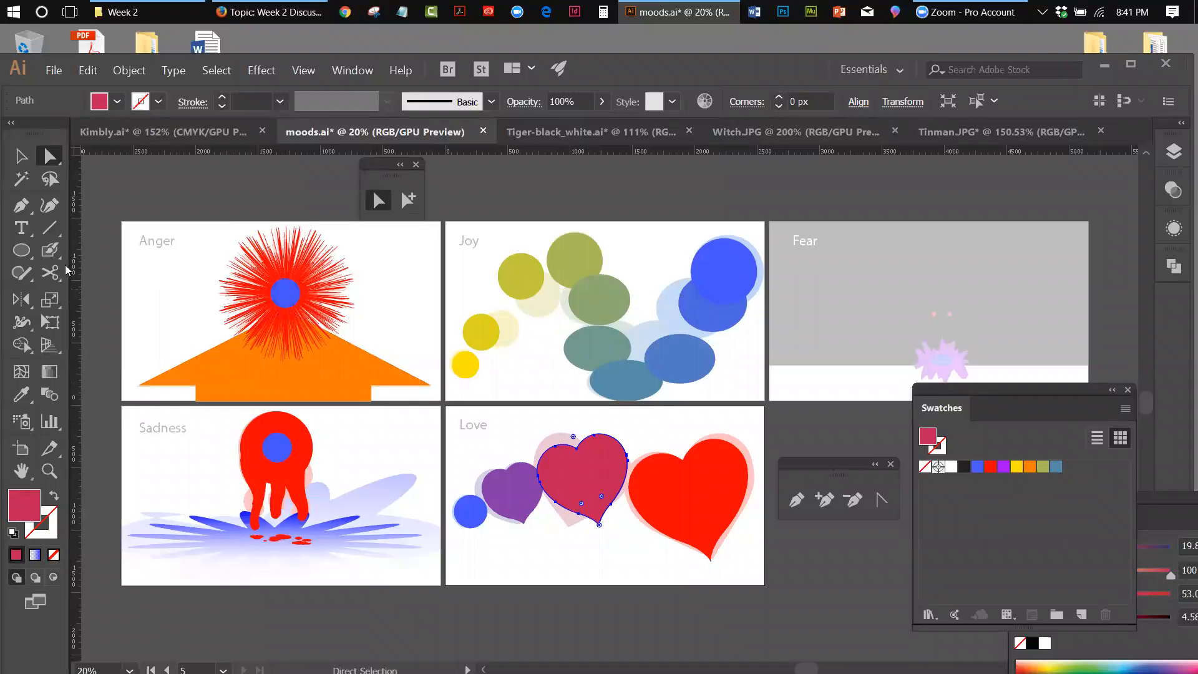
Rotate the crimson heart with Free Transform to match the sample's tilt and nudge it into place.
click(56, 316)
drag(635, 541, 593, 548)
drag(590, 465, 580, 462)
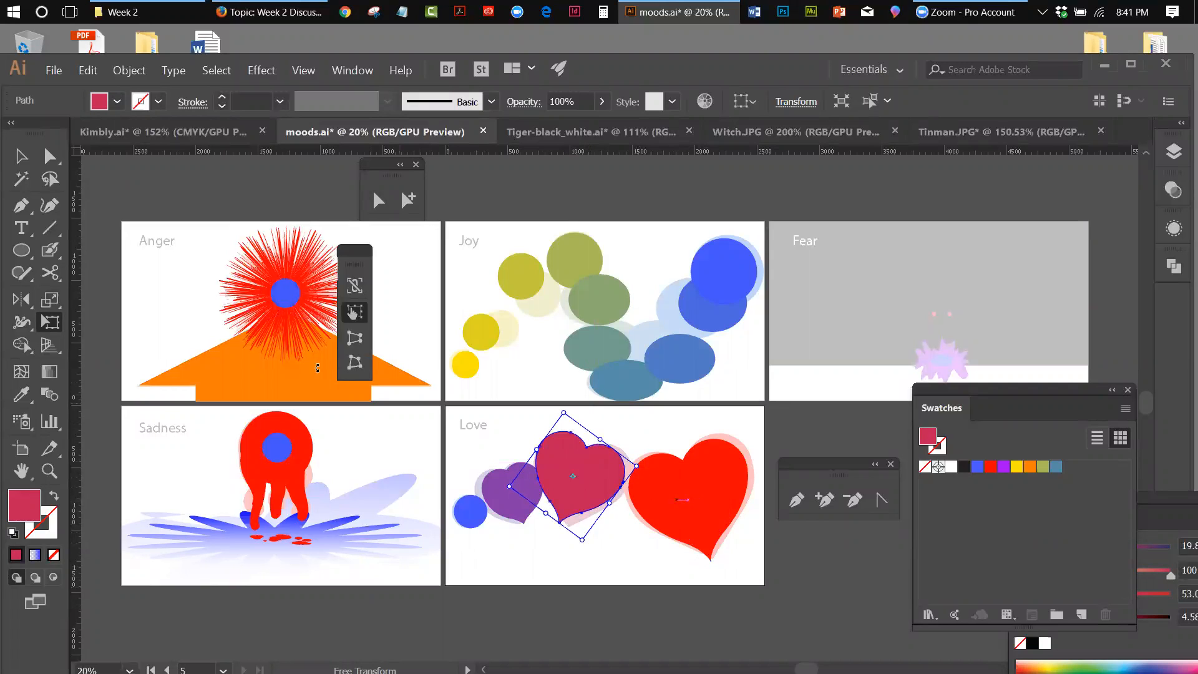
key(v)
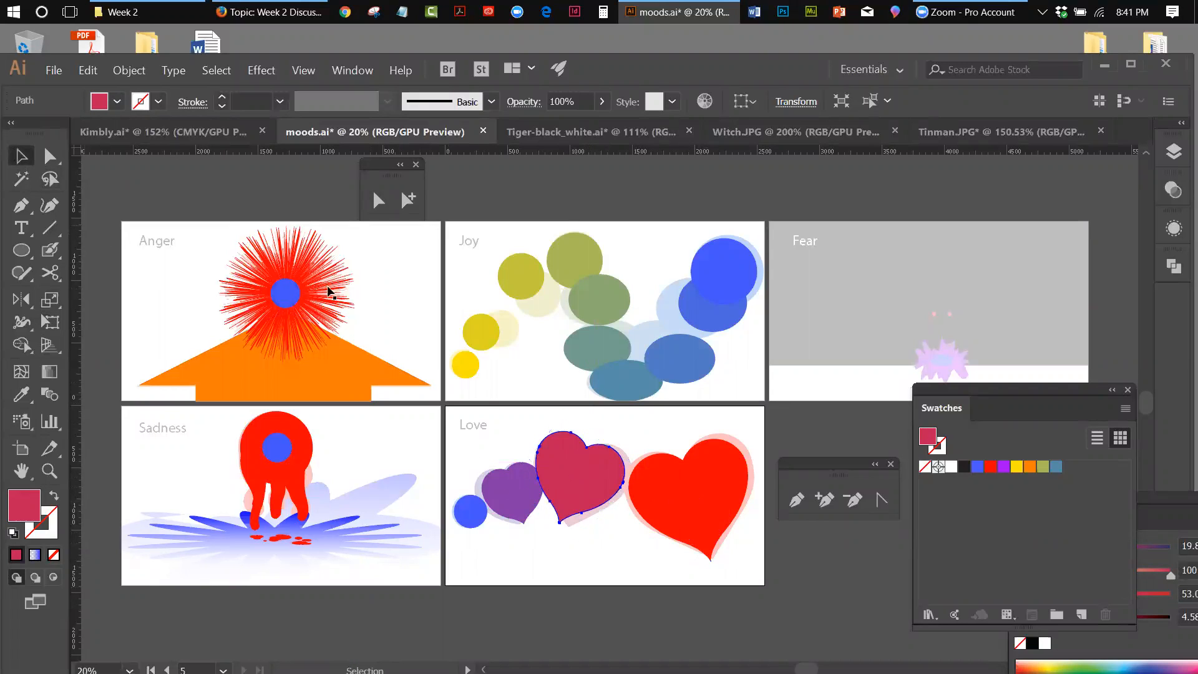
Select the expanded heart group as a whole and nudge it slightly on the Love artboard.
click(603, 553)
drag(678, 508, 679, 508)
click(638, 548)
click(650, 519)
With Group Selection, move the red heart and the blue circle individually closer to the middle hearts.
click(409, 201)
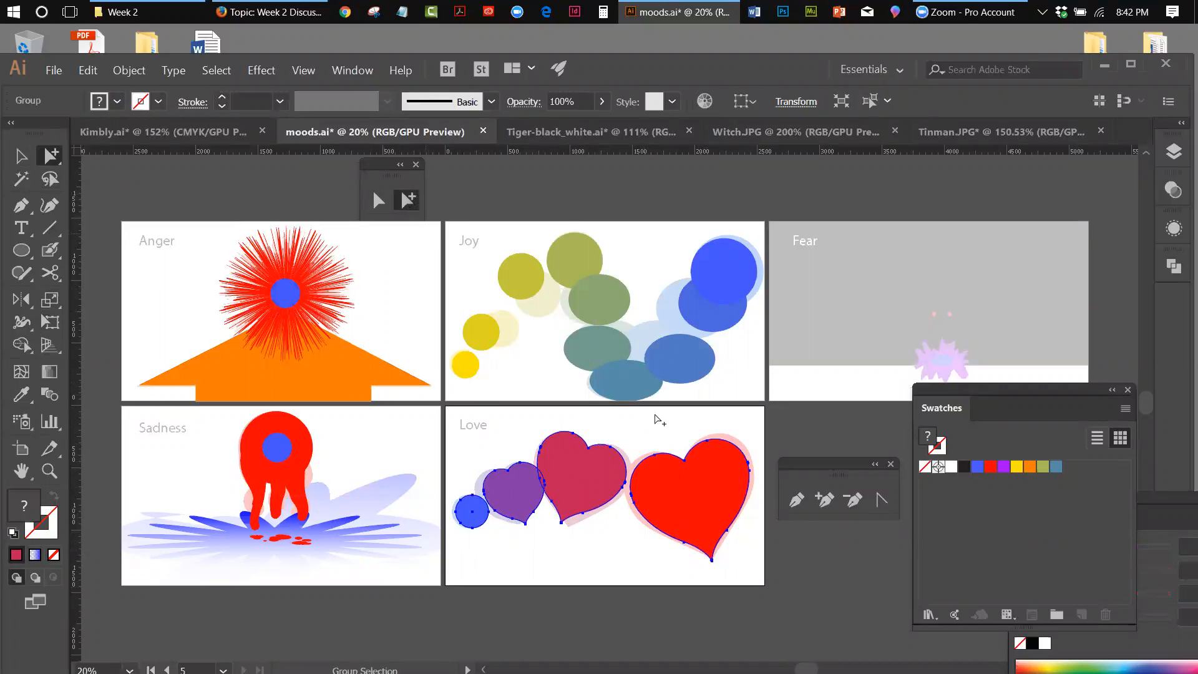
click(681, 595)
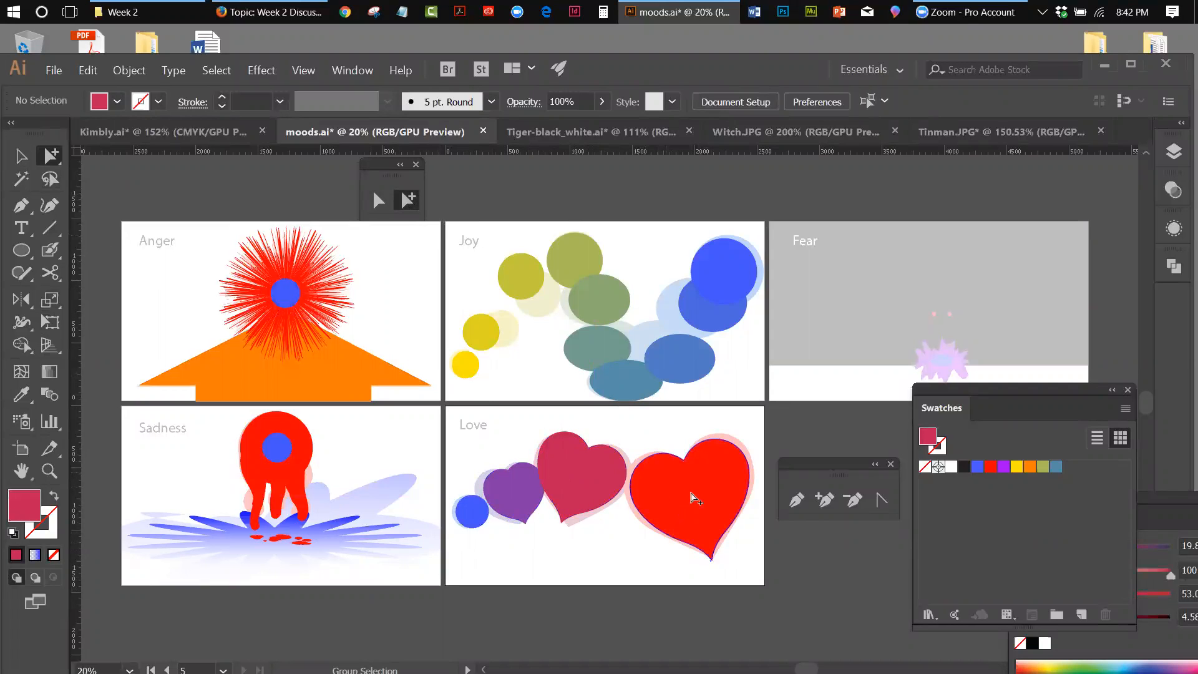
drag(693, 493, 683, 493)
click(604, 572)
drag(476, 518, 484, 520)
click(557, 567)
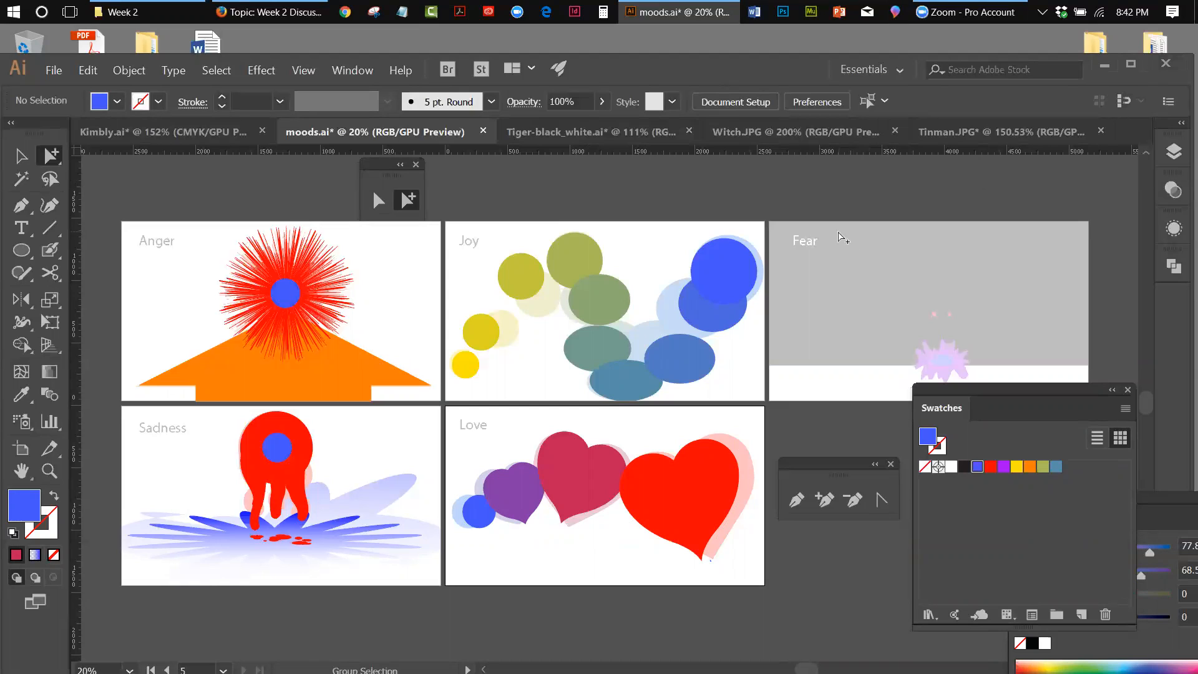
Select the whole circle blend on the Joy artboard and expand its object and fill.
click(747, 277)
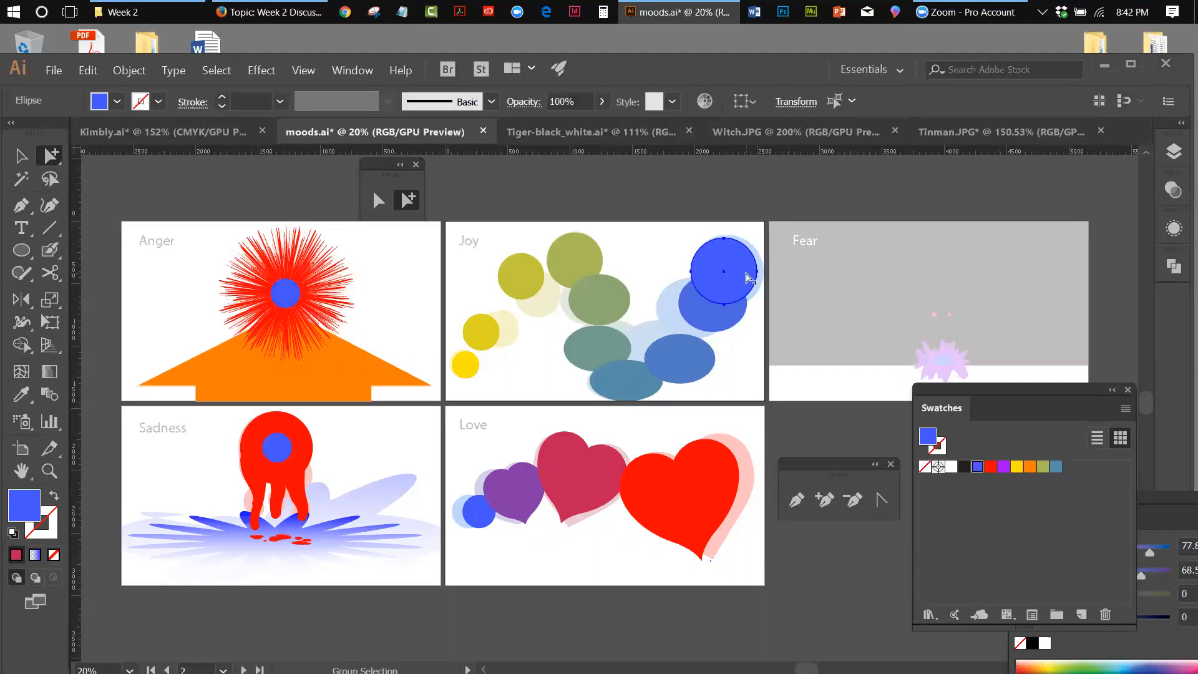
click(22, 156)
click(557, 251)
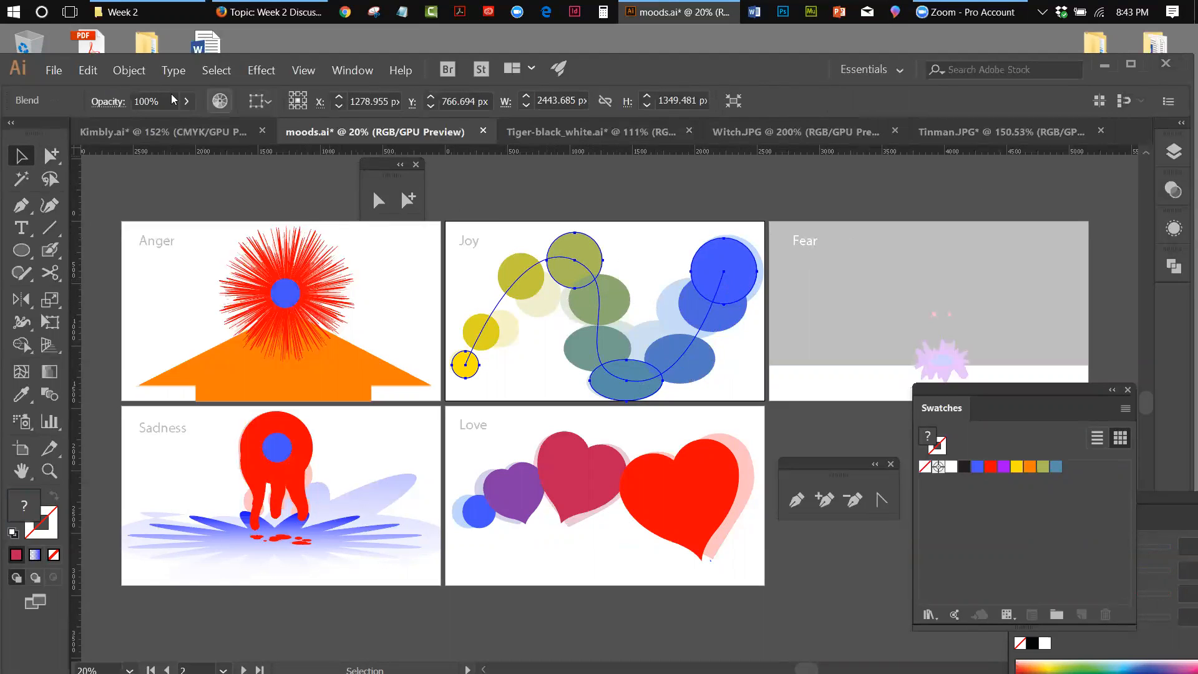
click(129, 70)
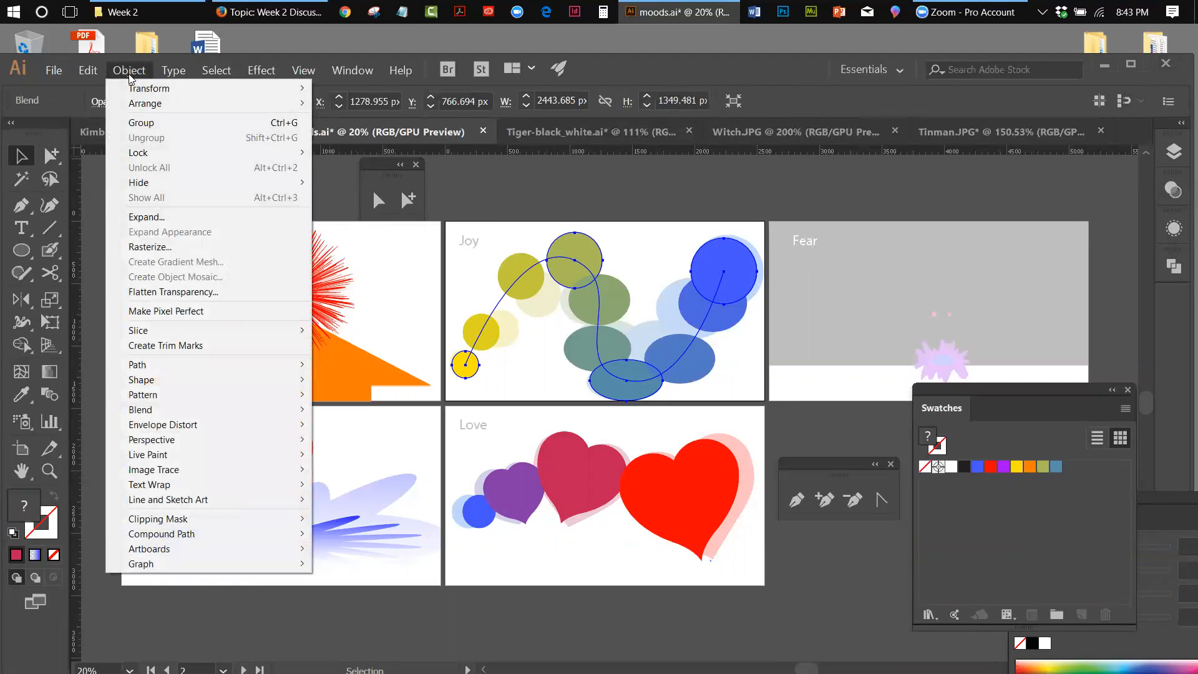
click(135, 218)
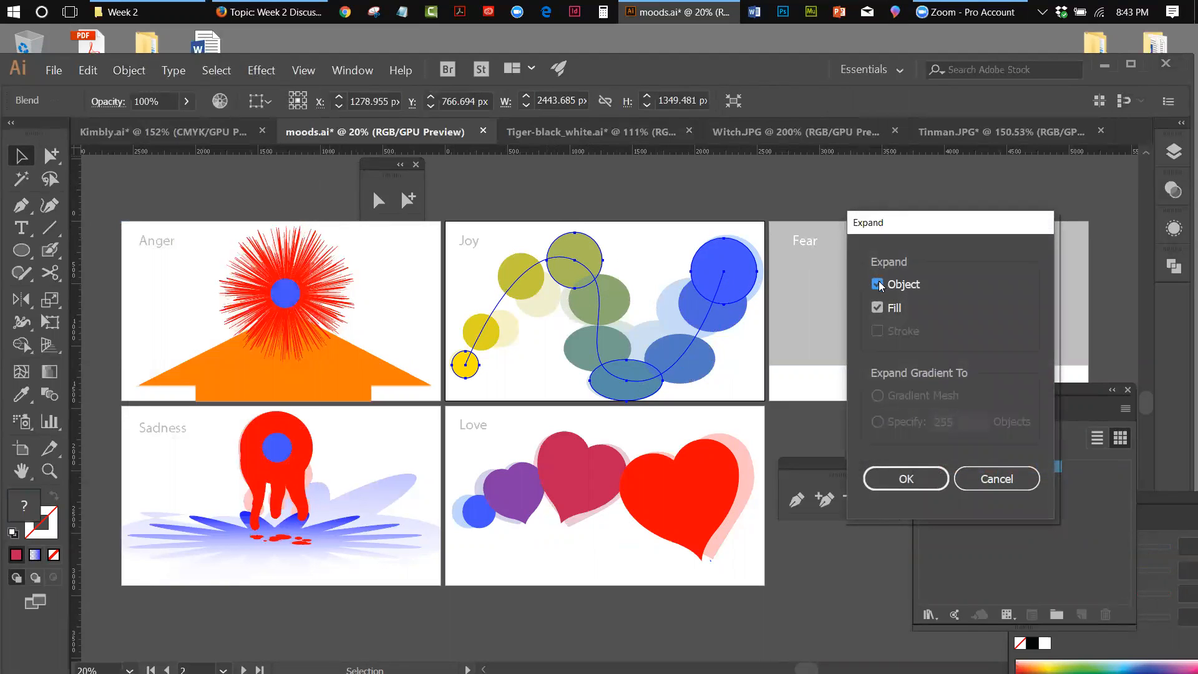
click(905, 478)
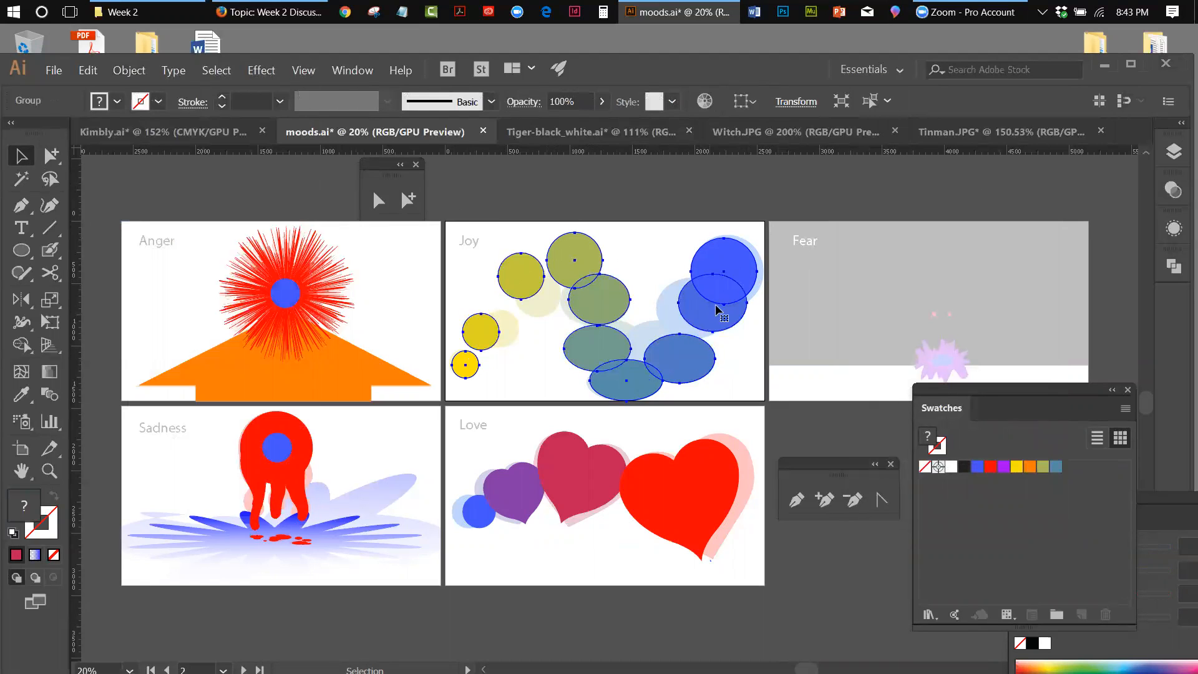
Ungroup the expanded Joy circles into separate shapes and hide the old sample layer.
click(543, 178)
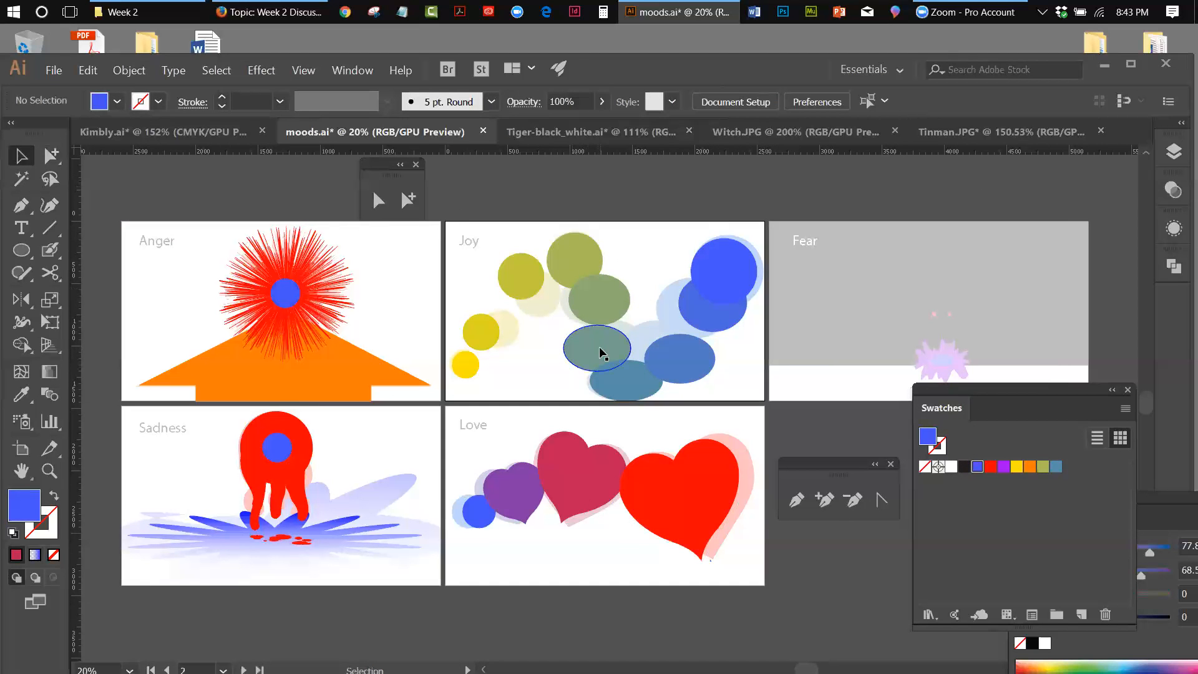
click(549, 273)
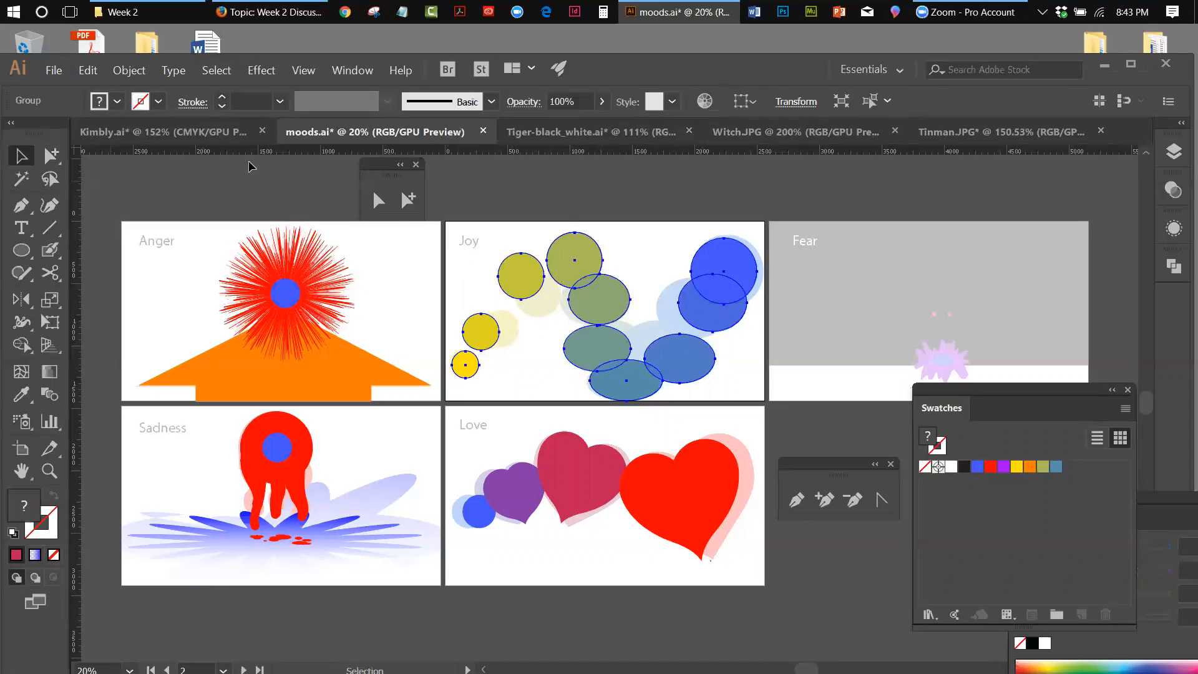
click(132, 72)
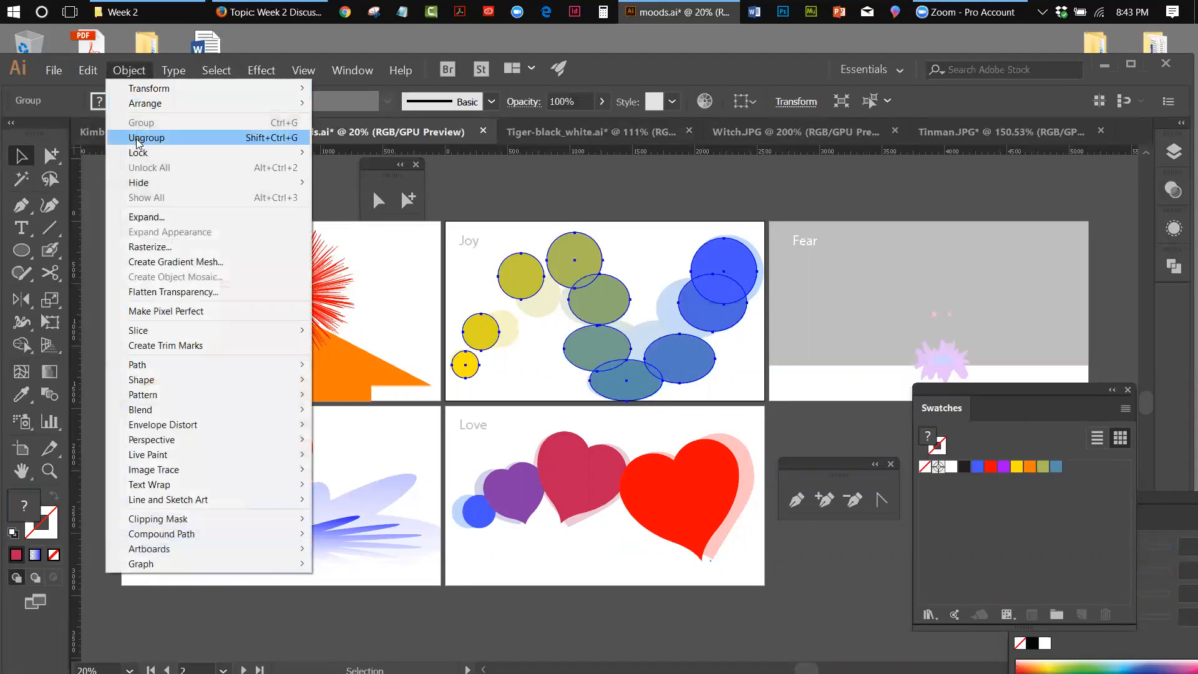
click(138, 137)
click(1174, 152)
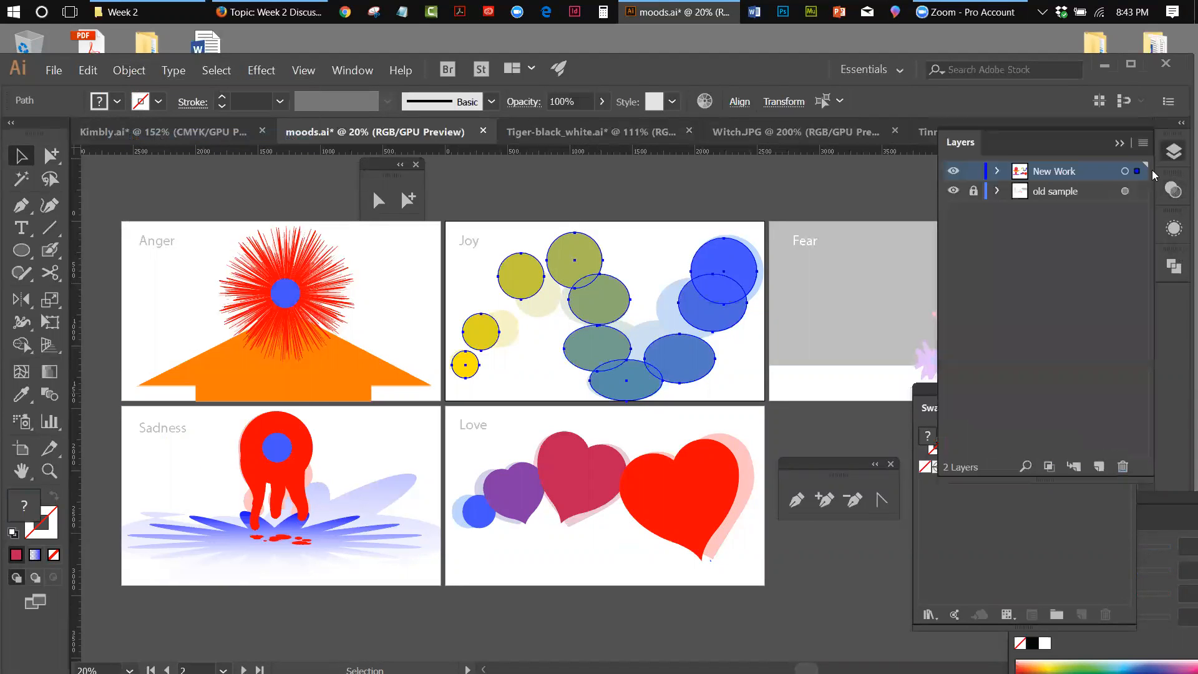
click(953, 191)
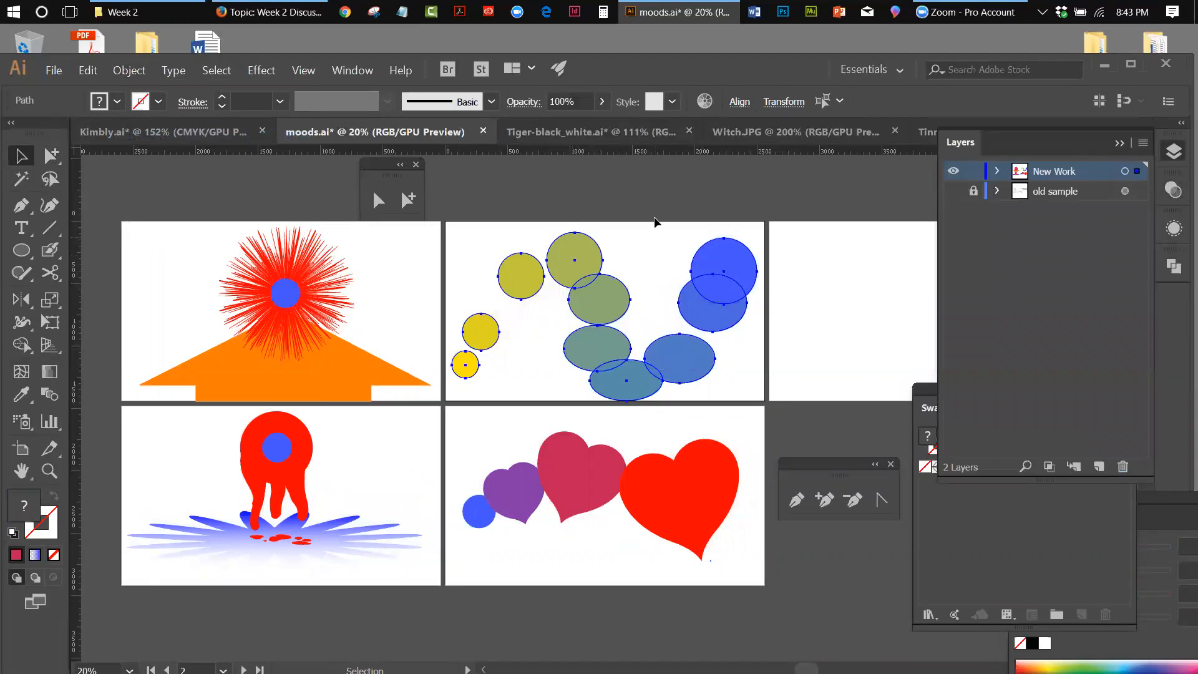
Nudge Joy's second blue circle, the teal ellipse and the olive circle individually to even out the wave's spacing.
click(655, 223)
drag(709, 329, 702, 340)
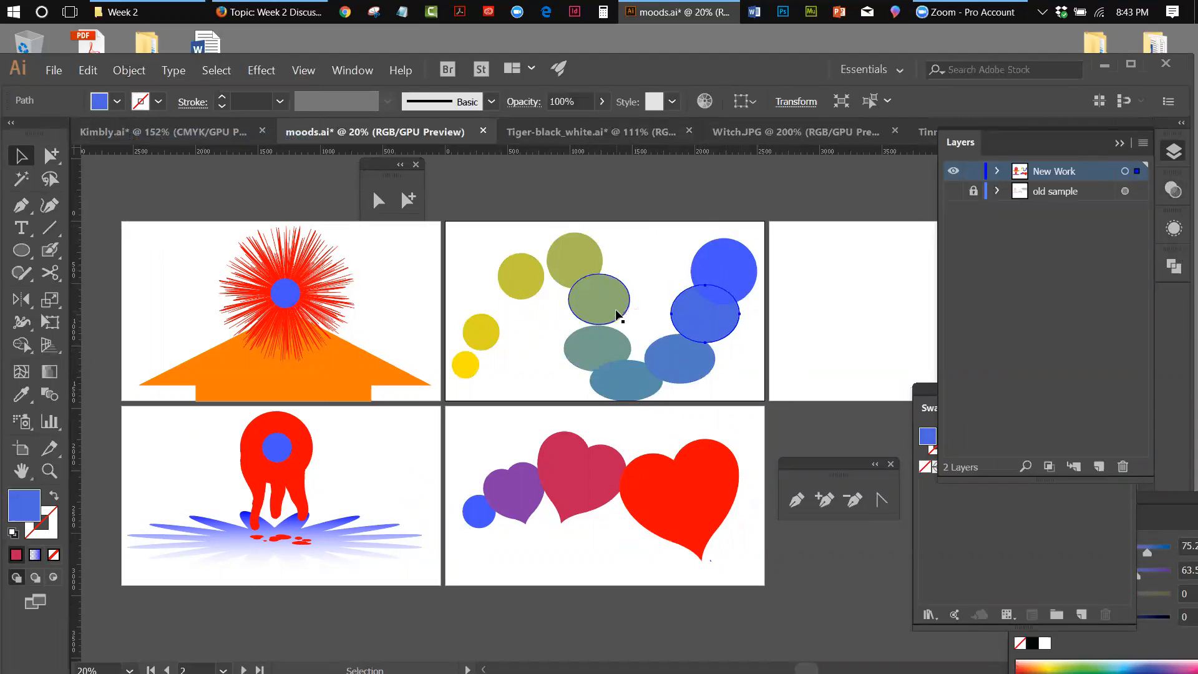
drag(606, 353, 615, 342)
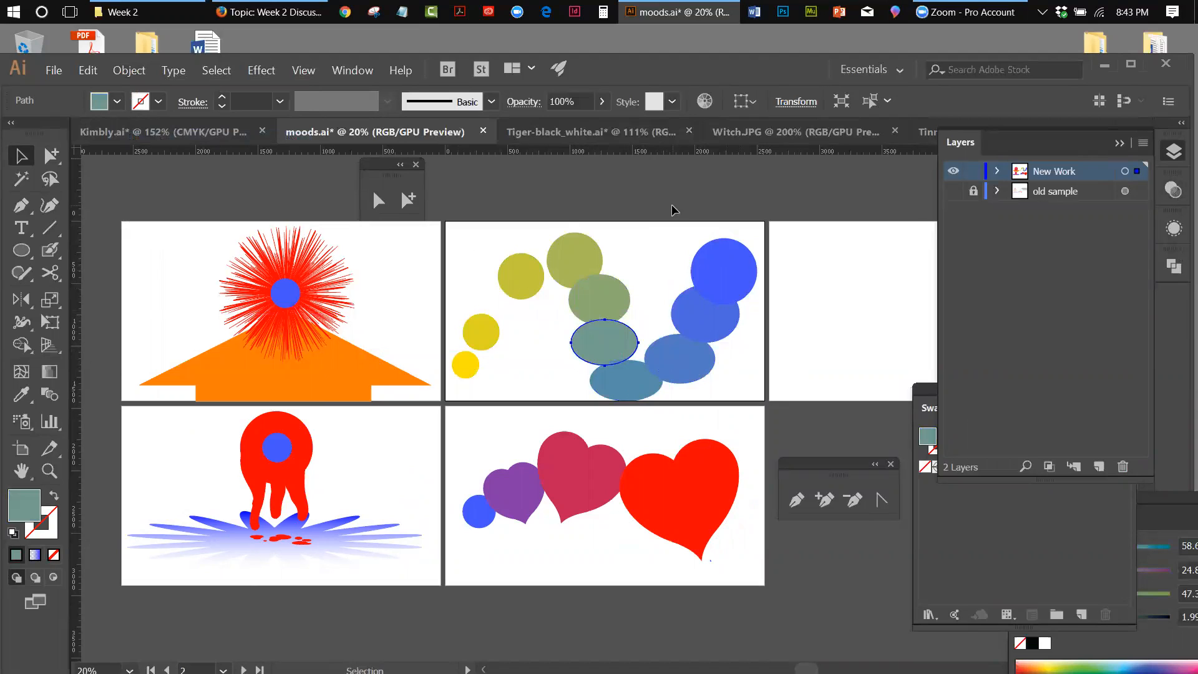
click(615, 247)
drag(580, 267, 573, 273)
click(675, 188)
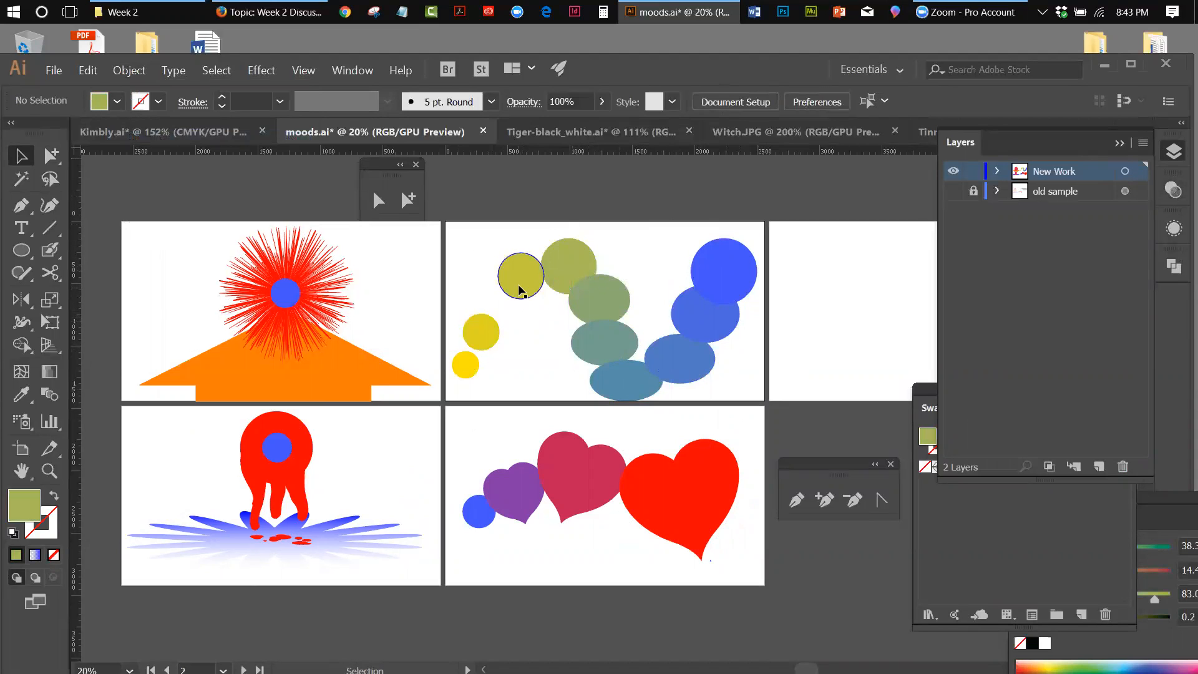
Shift Joy's dark yellow, olive, green, teal and steel-blue shapes one by one so they overlap in a continuous wave.
drag(520, 291, 504, 320)
drag(552, 267, 530, 274)
drag(597, 294, 567, 287)
drag(593, 341, 588, 329)
drag(628, 388, 632, 395)
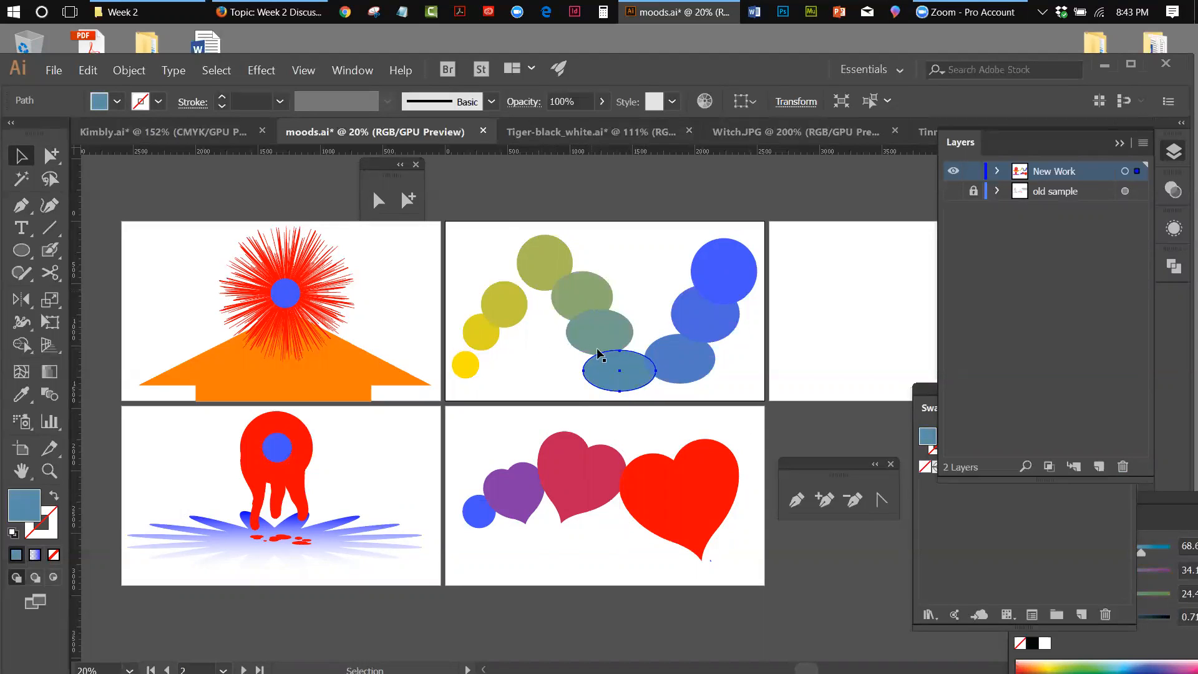
Move Joy's small yellow circles together to close the chain's lower end, and show the old sample layer again.
mouse_move(510, 320)
mouse_down()
mouse_move(520, 312)
mouse_move(492, 340)
mouse_move(505, 341)
mouse_up()
drag(475, 370, 487, 360)
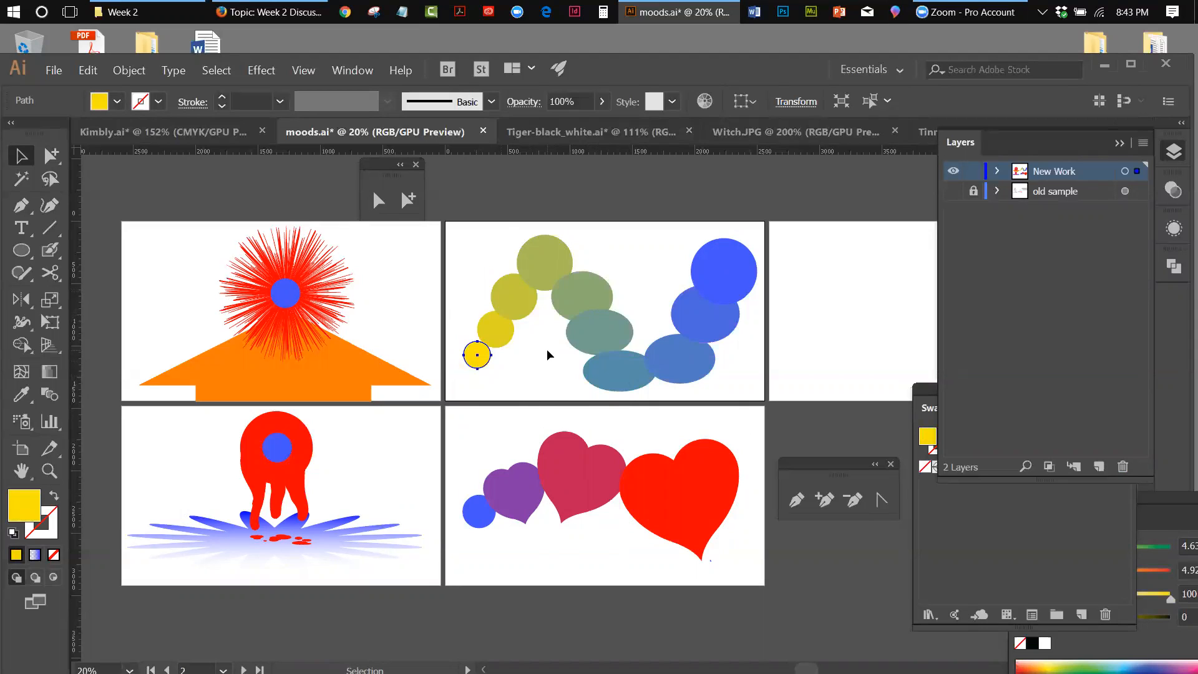
drag(488, 337, 486, 376)
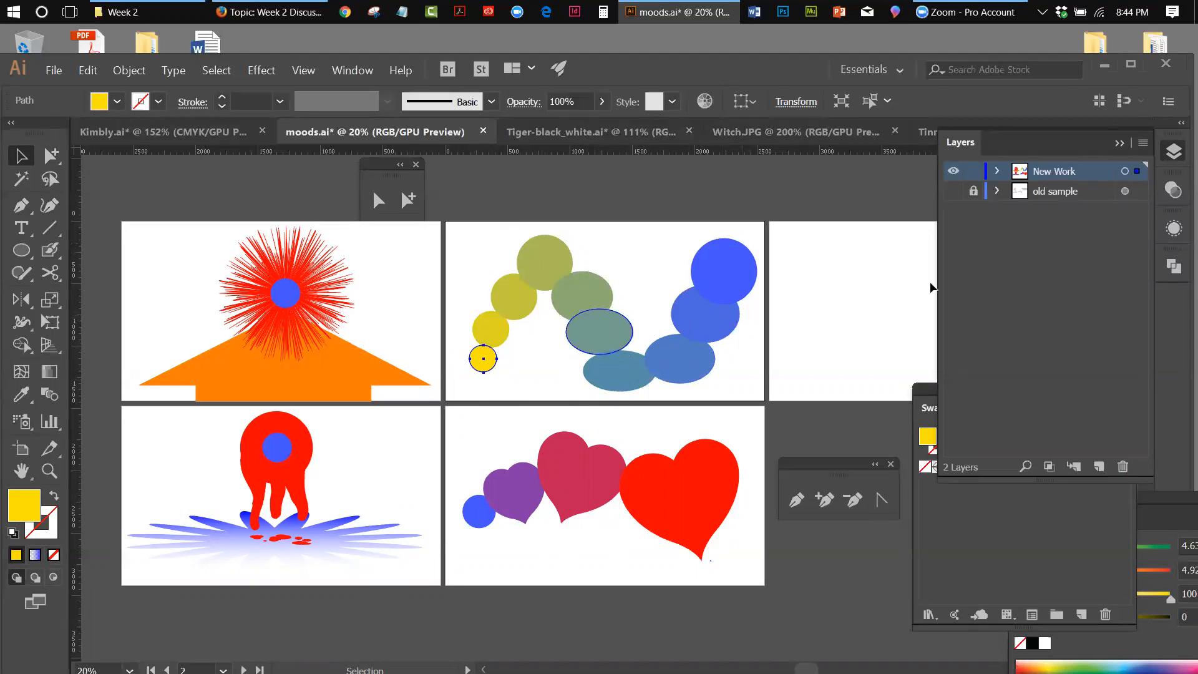
click(954, 191)
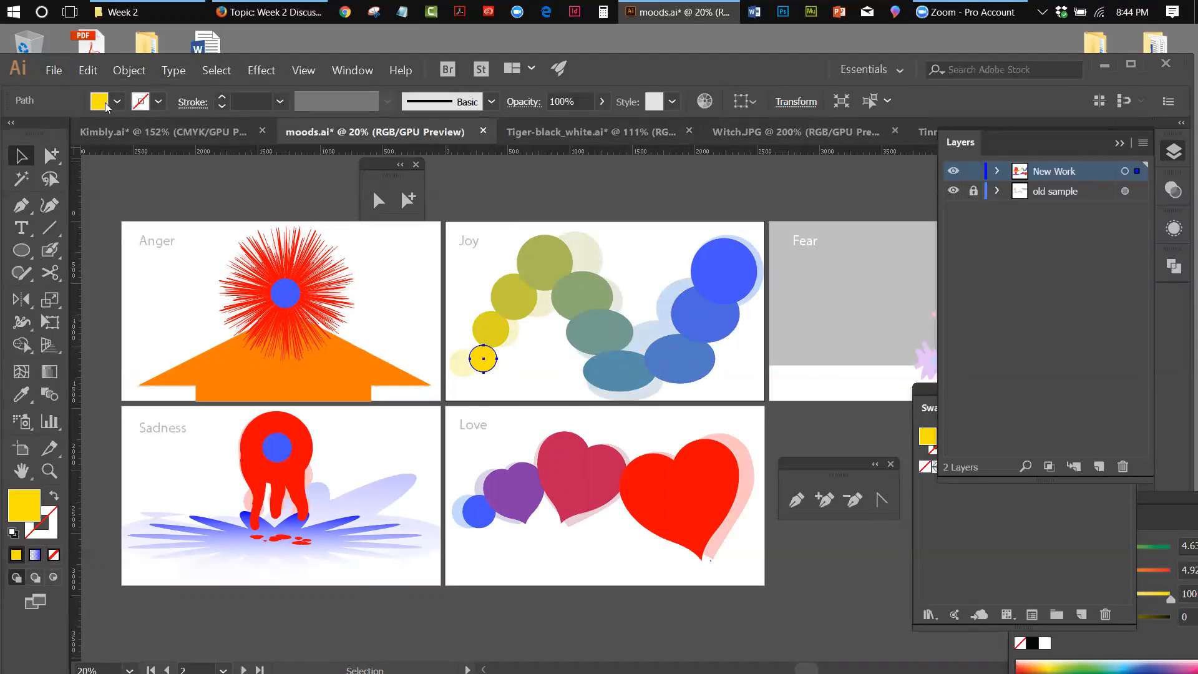
Draw a rectangle over the gray area of the Fear artboard and fill it with the black swatch.
drag(807, 669, 905, 669)
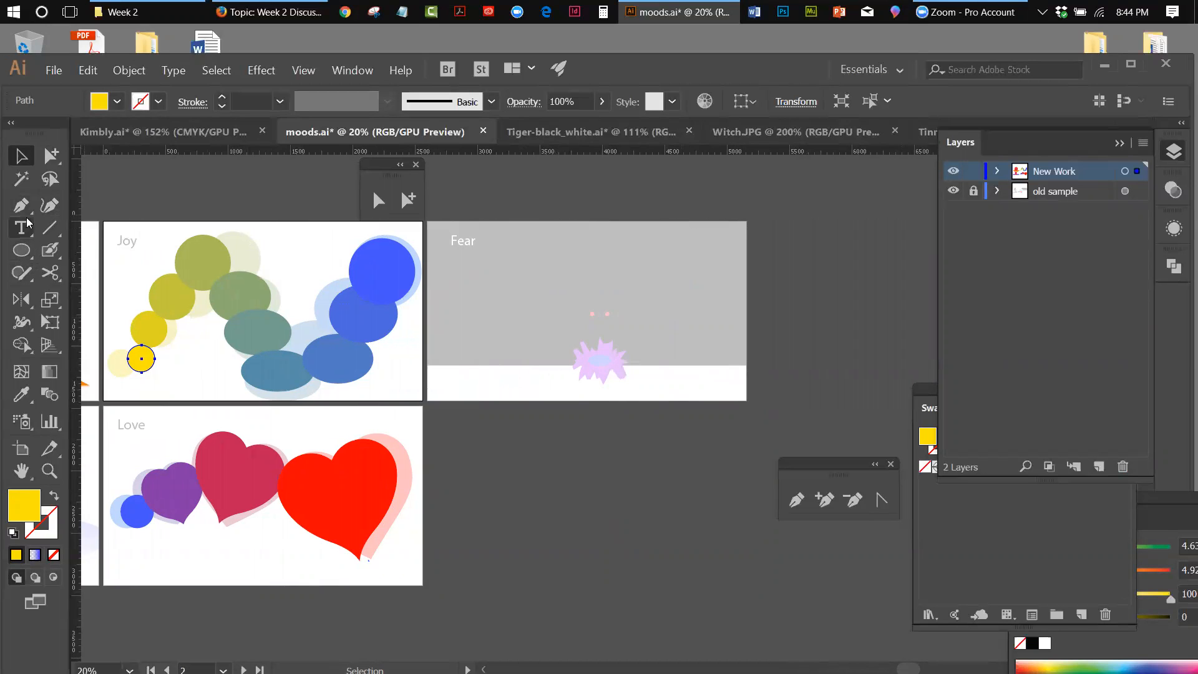
drag(28, 246, 68, 250)
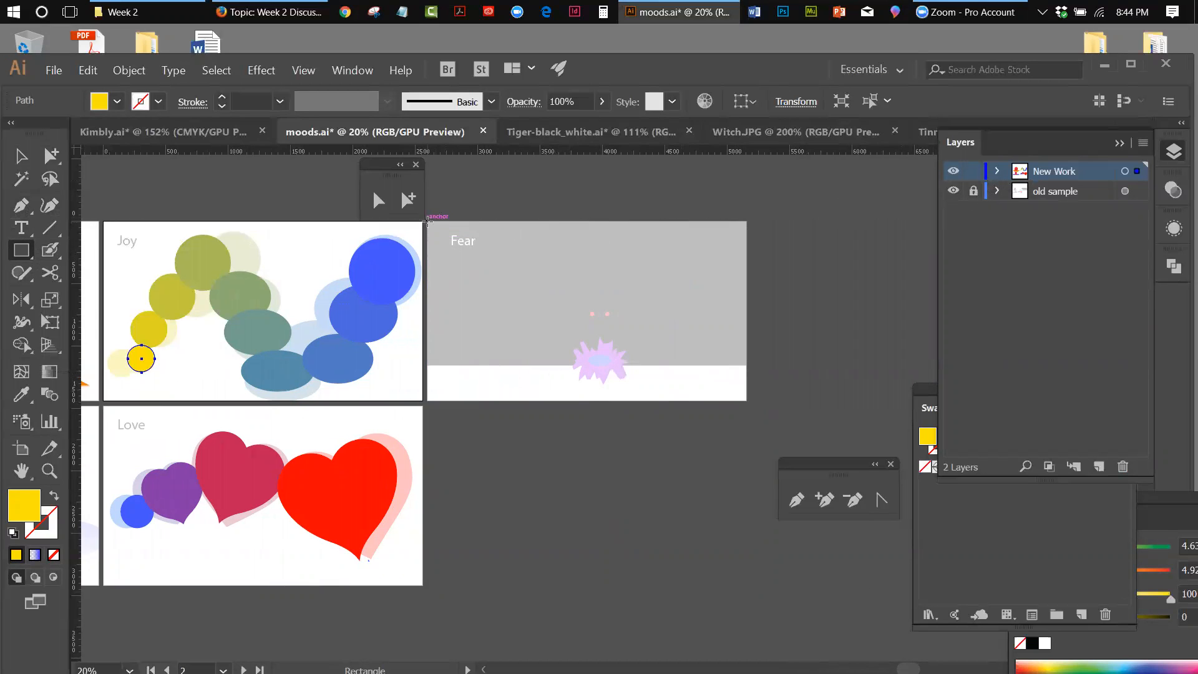
drag(436, 223, 747, 364)
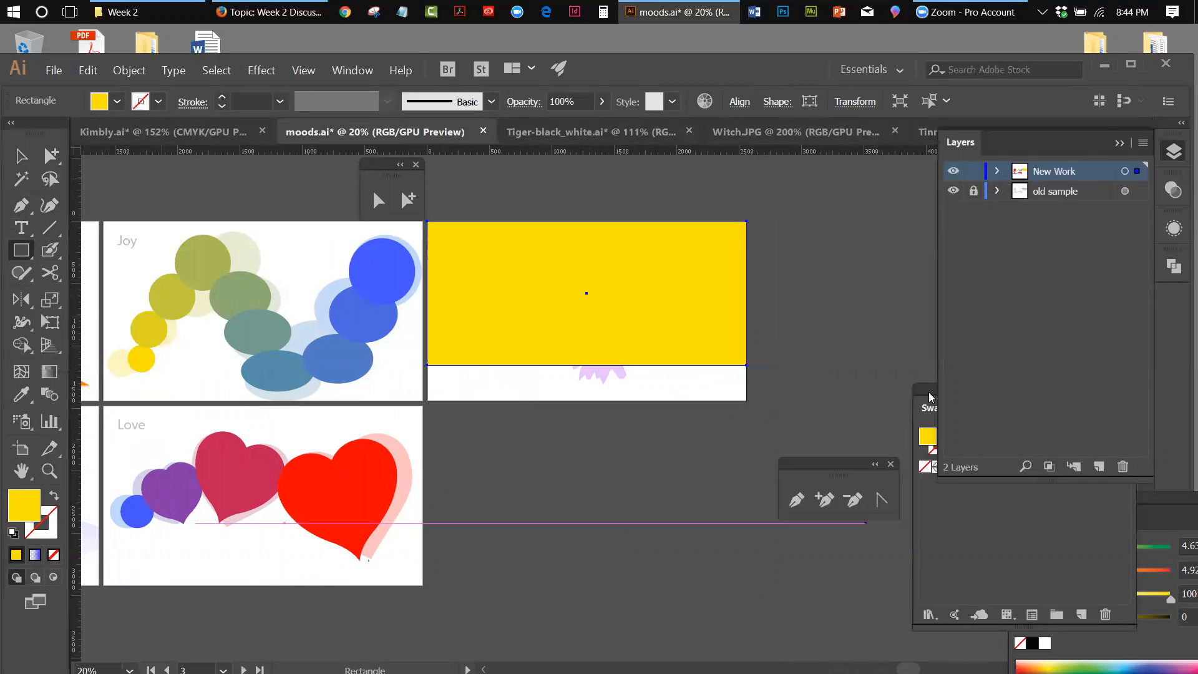
drag(929, 394, 610, 438)
click(646, 515)
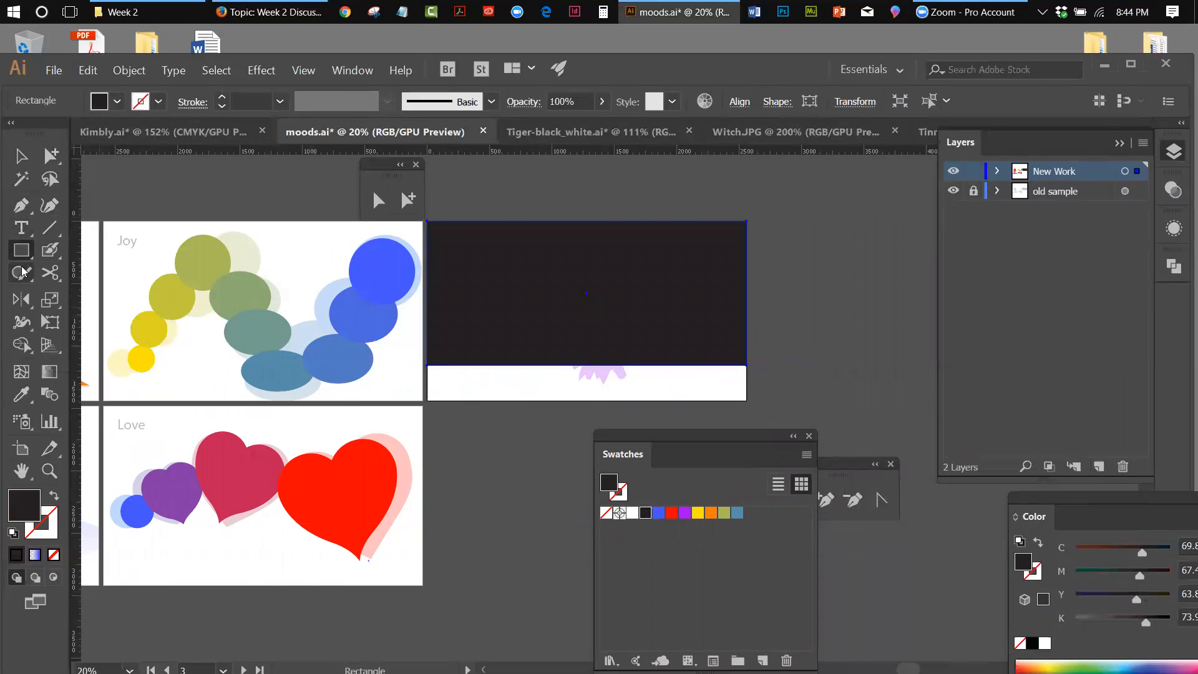
Draw a small ellipse over the rectangle's lower edge, on the sample's splat, and fill it with the purple swatch.
click(25, 262)
click(62, 296)
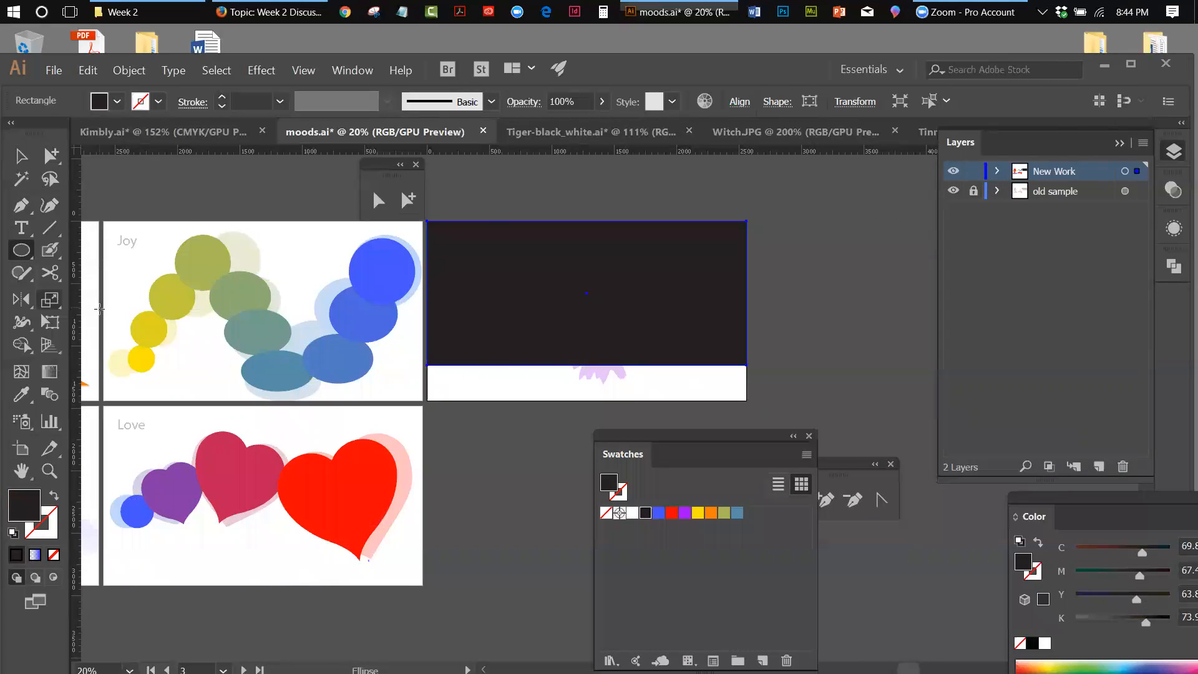
drag(571, 348, 629, 368)
click(21, 156)
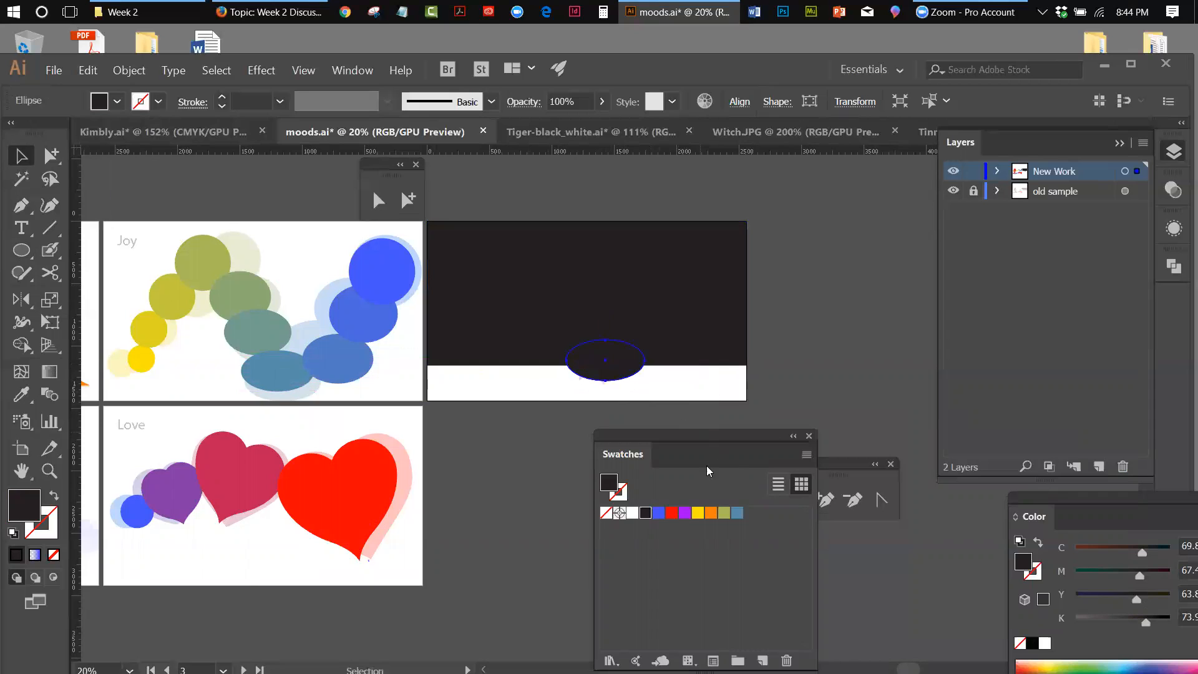
click(685, 513)
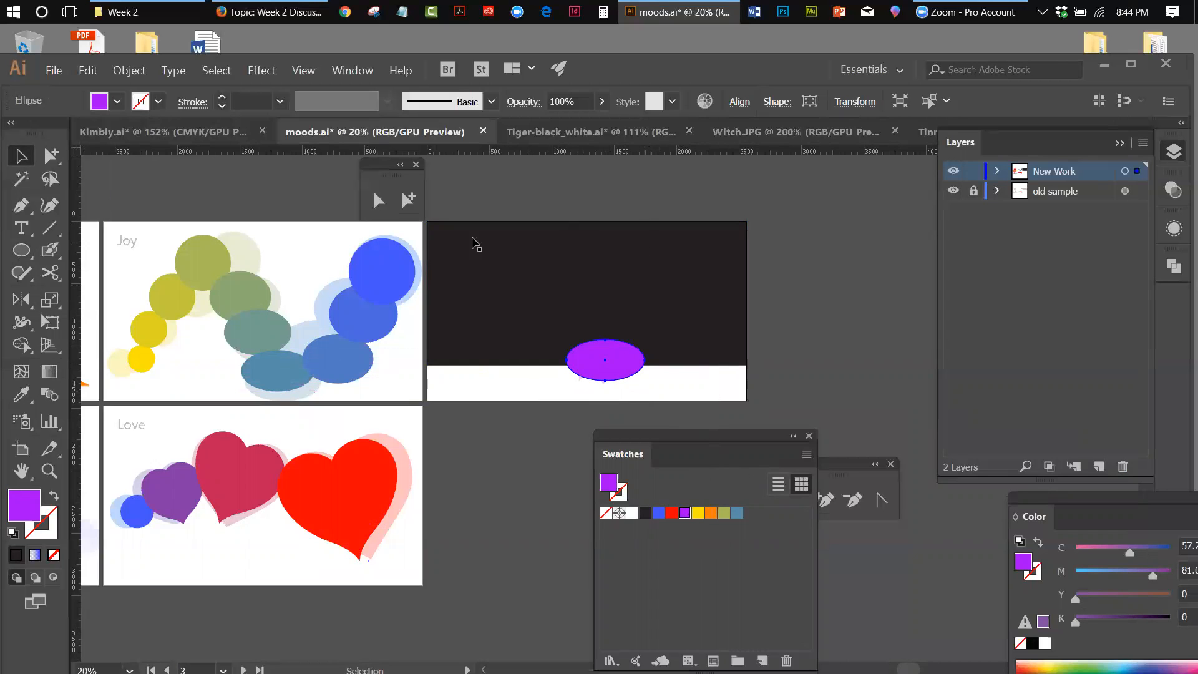
Add anchor points to the purple ellipse's path twice.
click(131, 70)
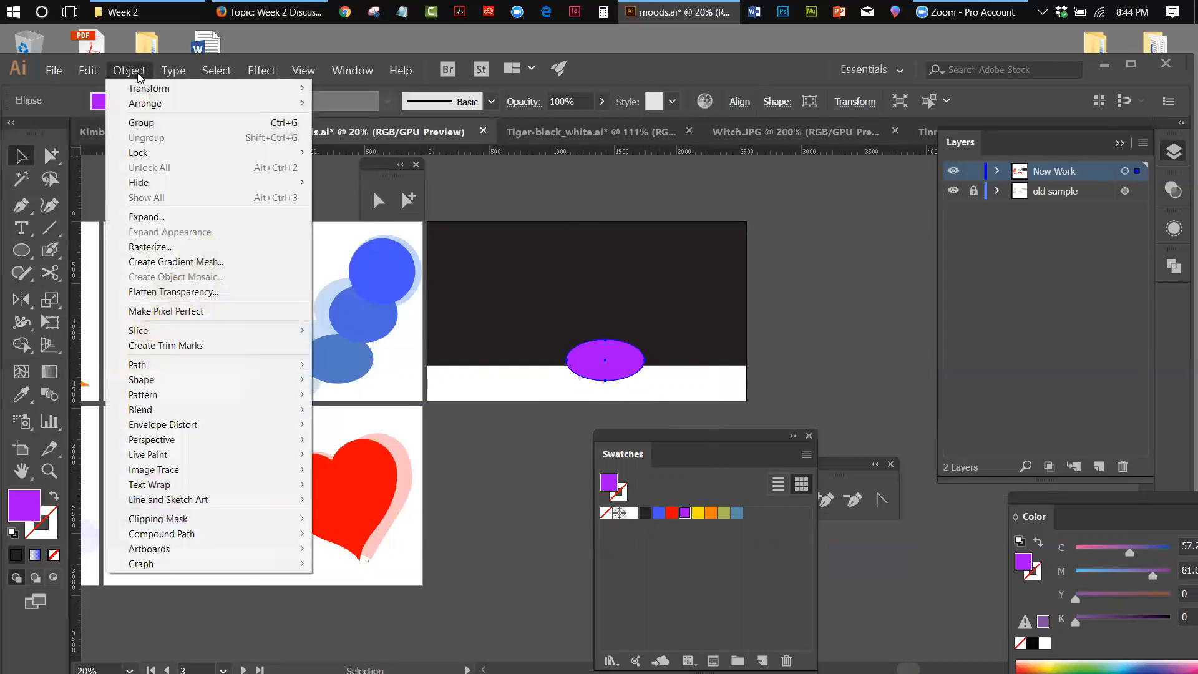
mouse_move(170, 371)
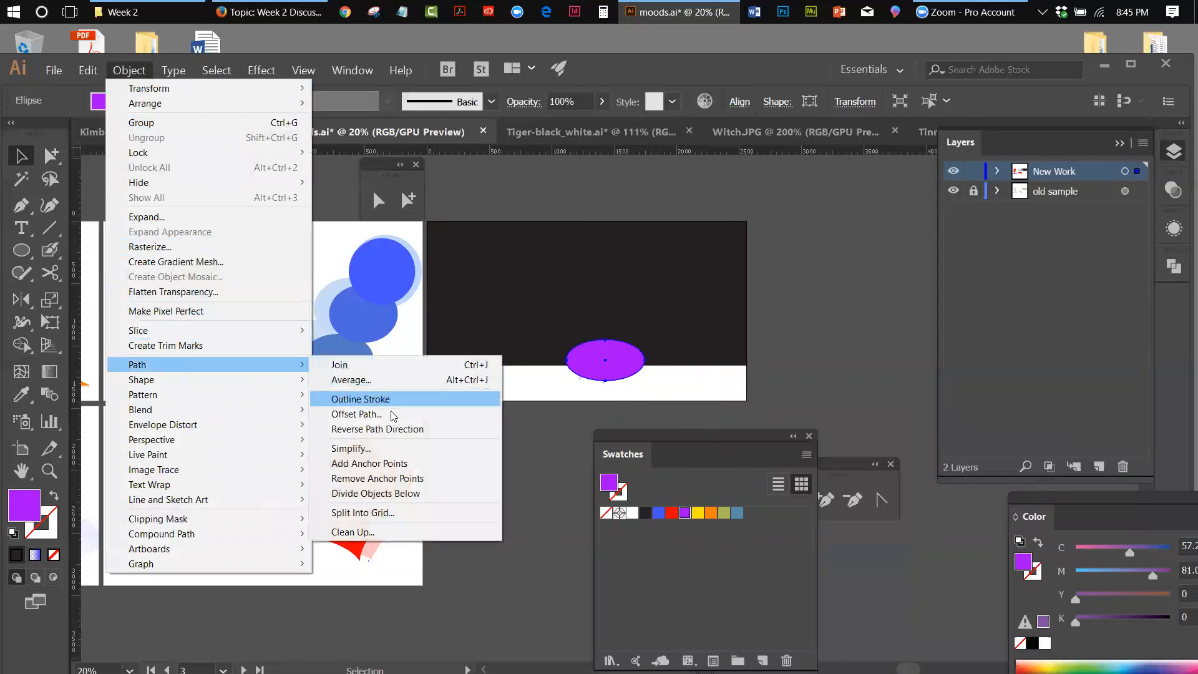
click(375, 463)
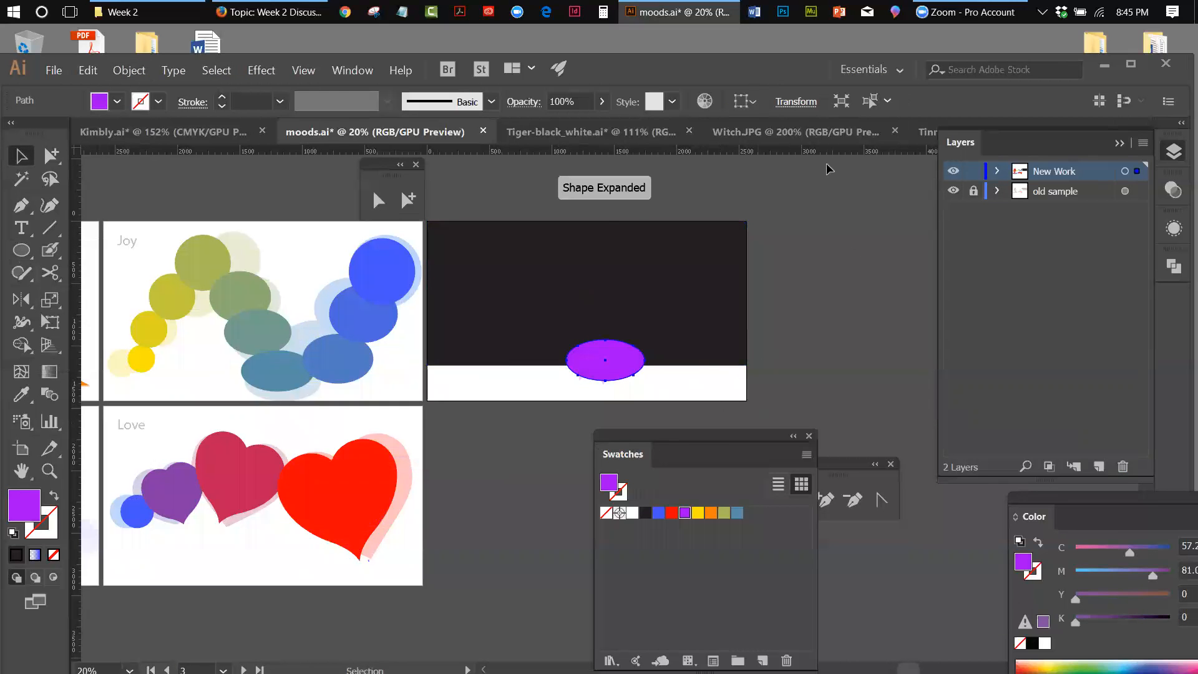
click(131, 71)
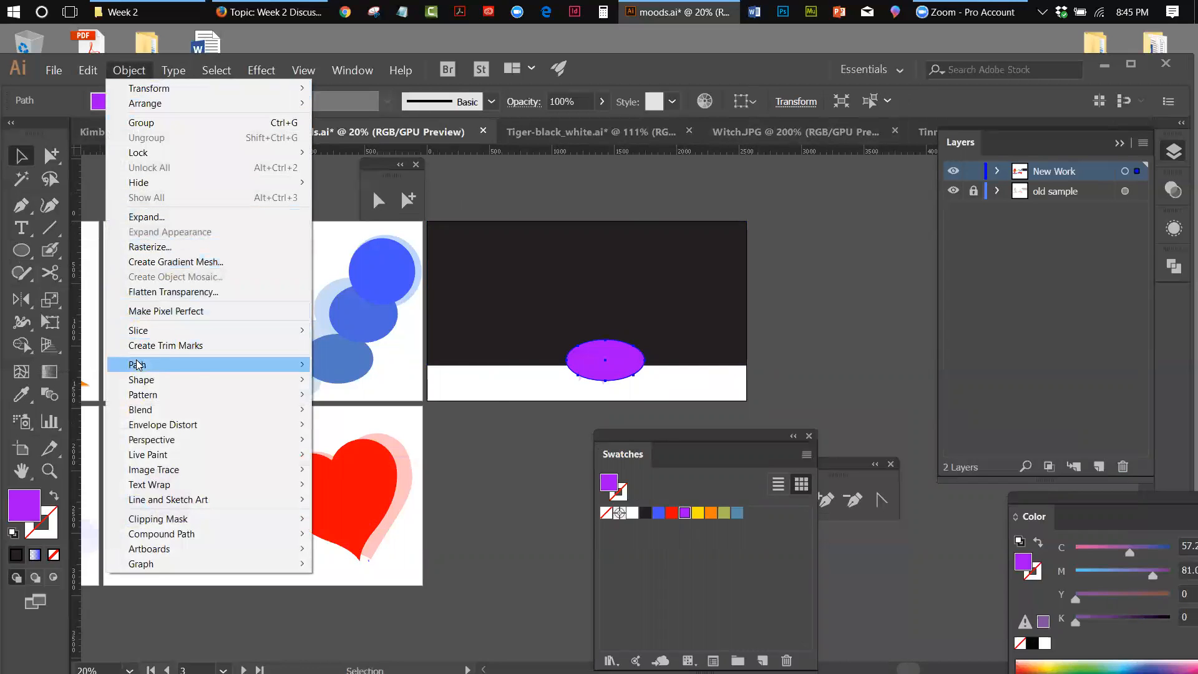
mouse_move(138, 365)
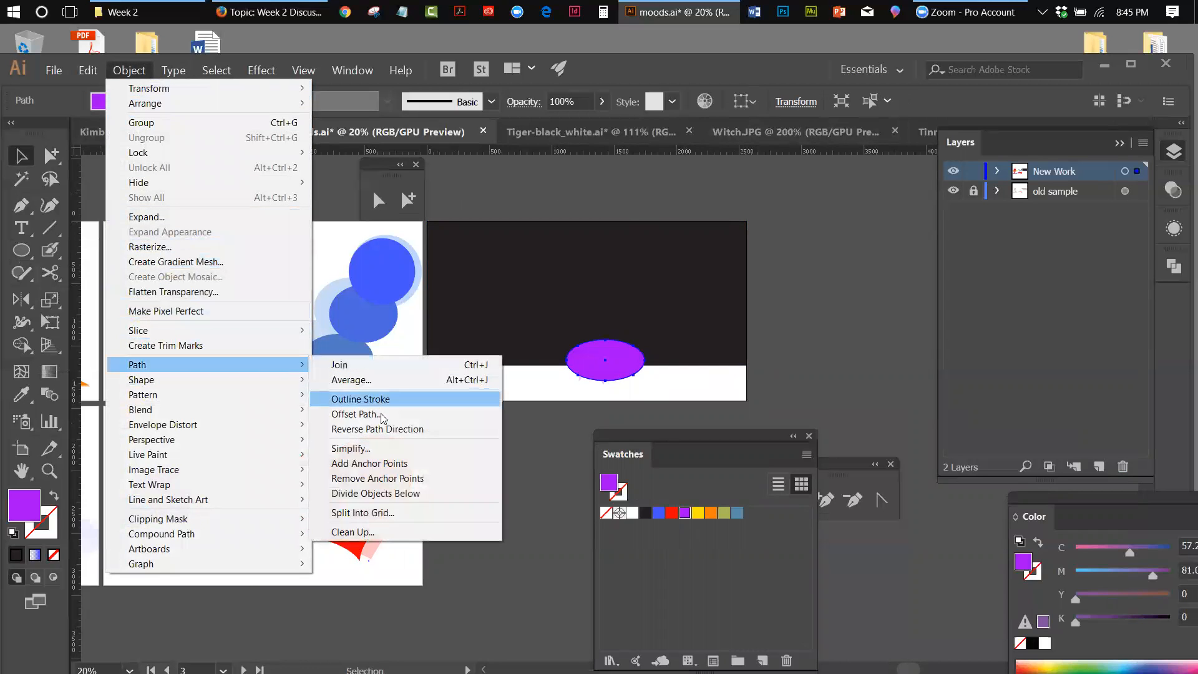
click(378, 463)
shift+click(718, 320)
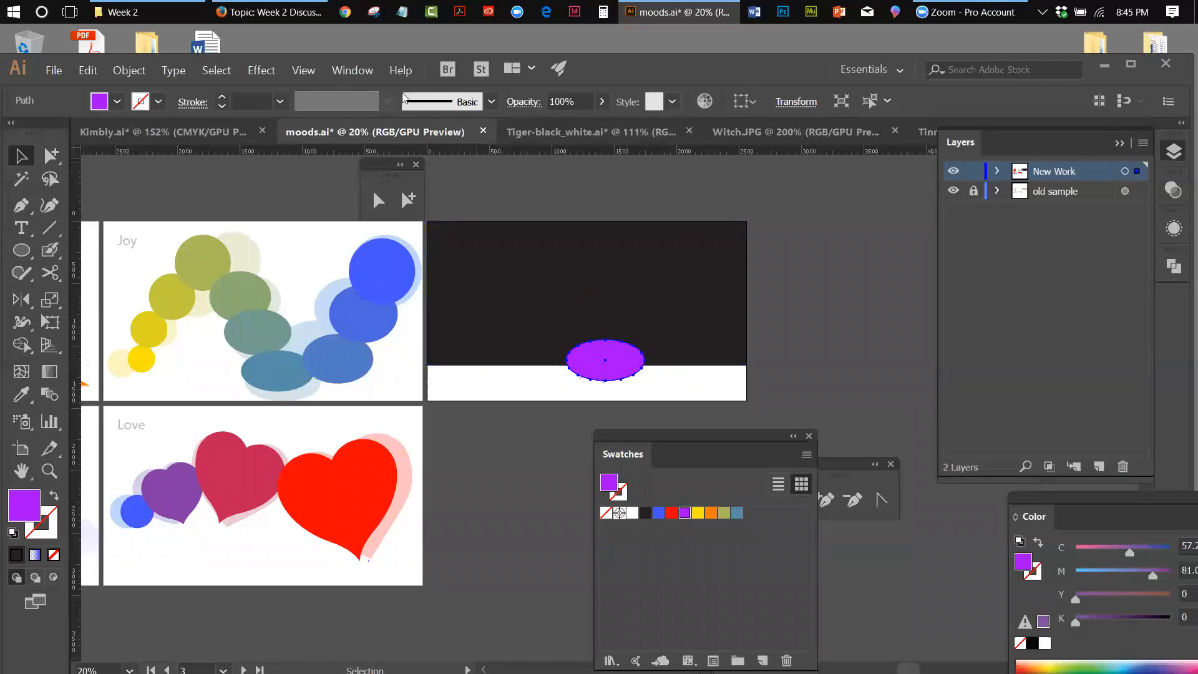
Apply the Roughen effect to the purple ellipse with relative size 21%, detail 2/in and corner points.
click(276, 73)
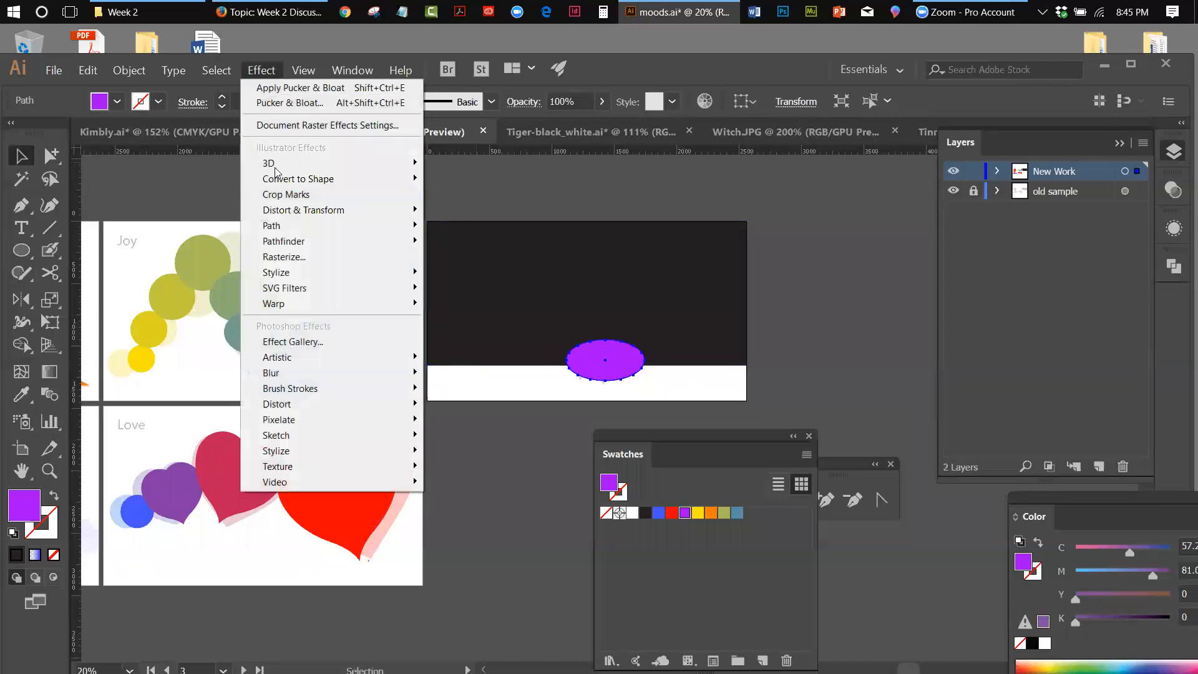
mouse_move(278, 207)
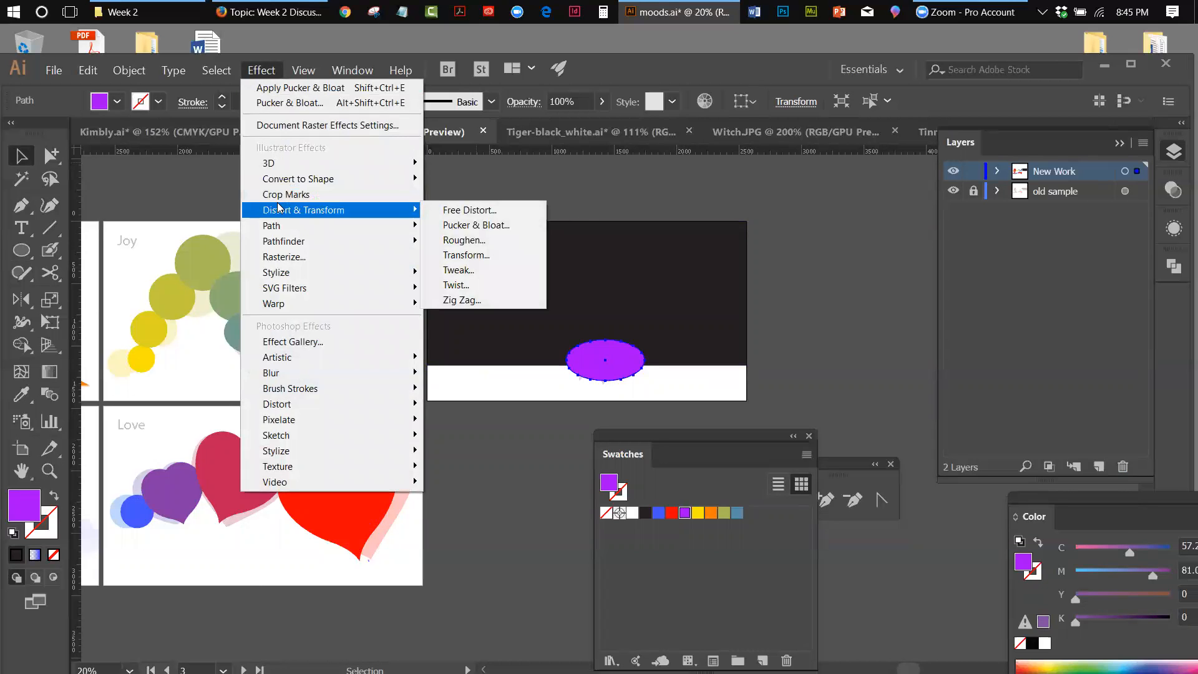
click(476, 241)
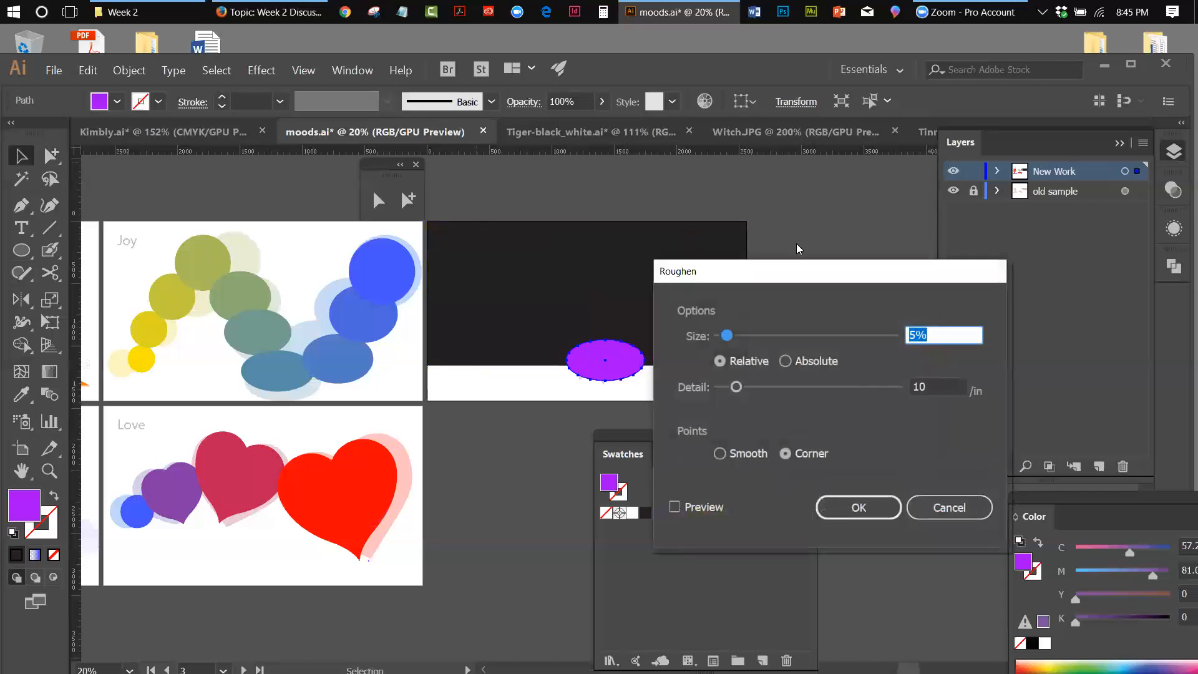
drag(788, 270, 914, 195)
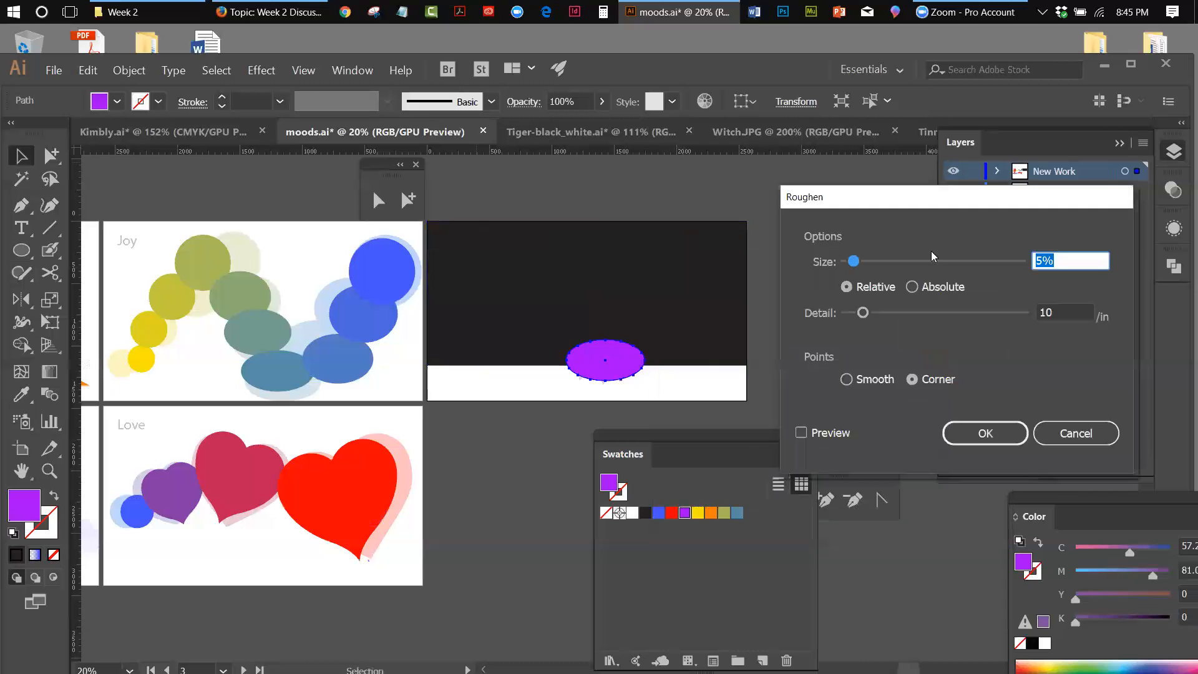
click(801, 433)
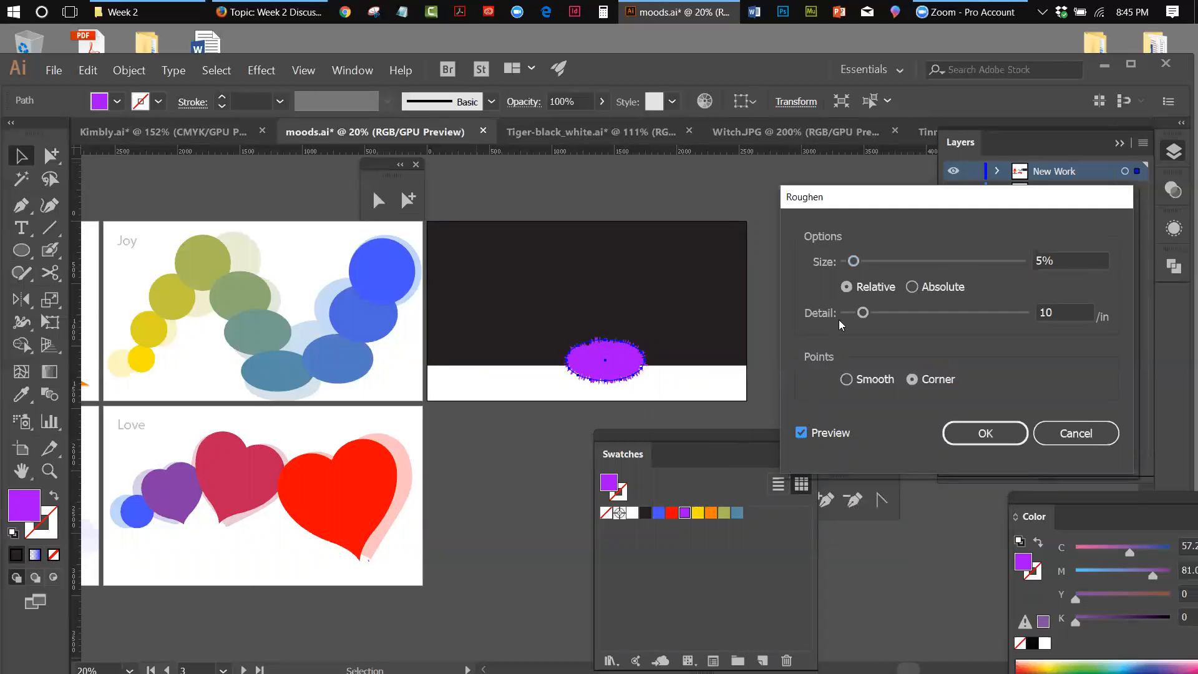
drag(863, 317, 854, 313)
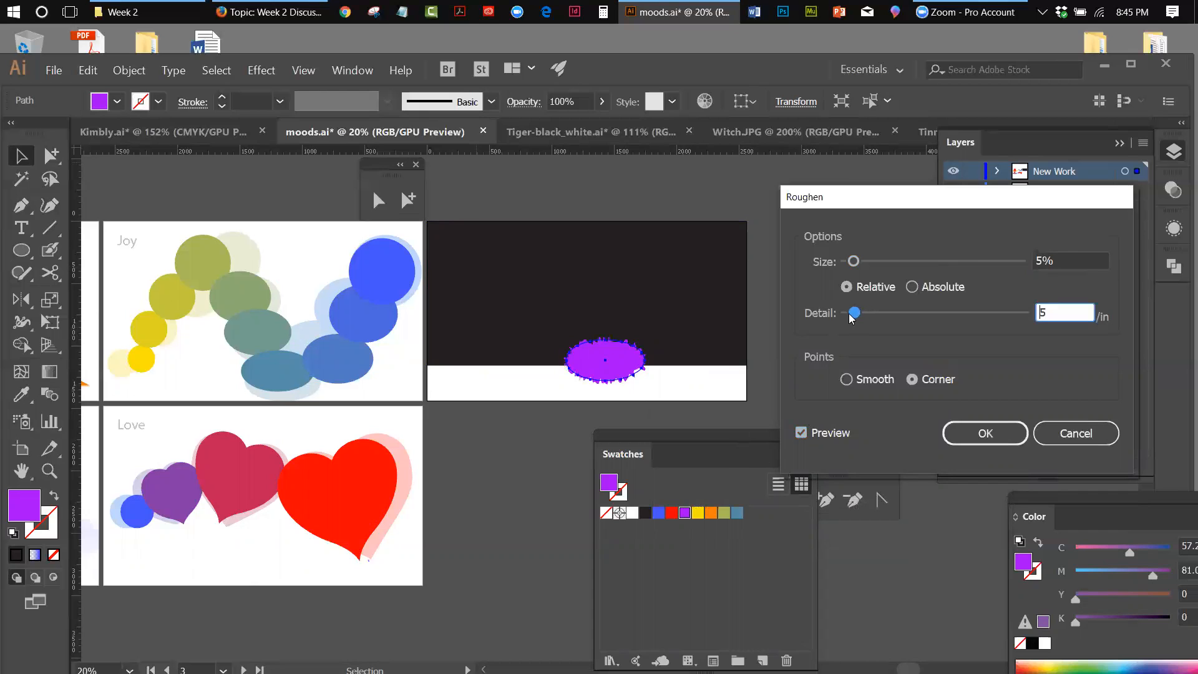
drag(854, 264, 879, 262)
drag(855, 314, 850, 318)
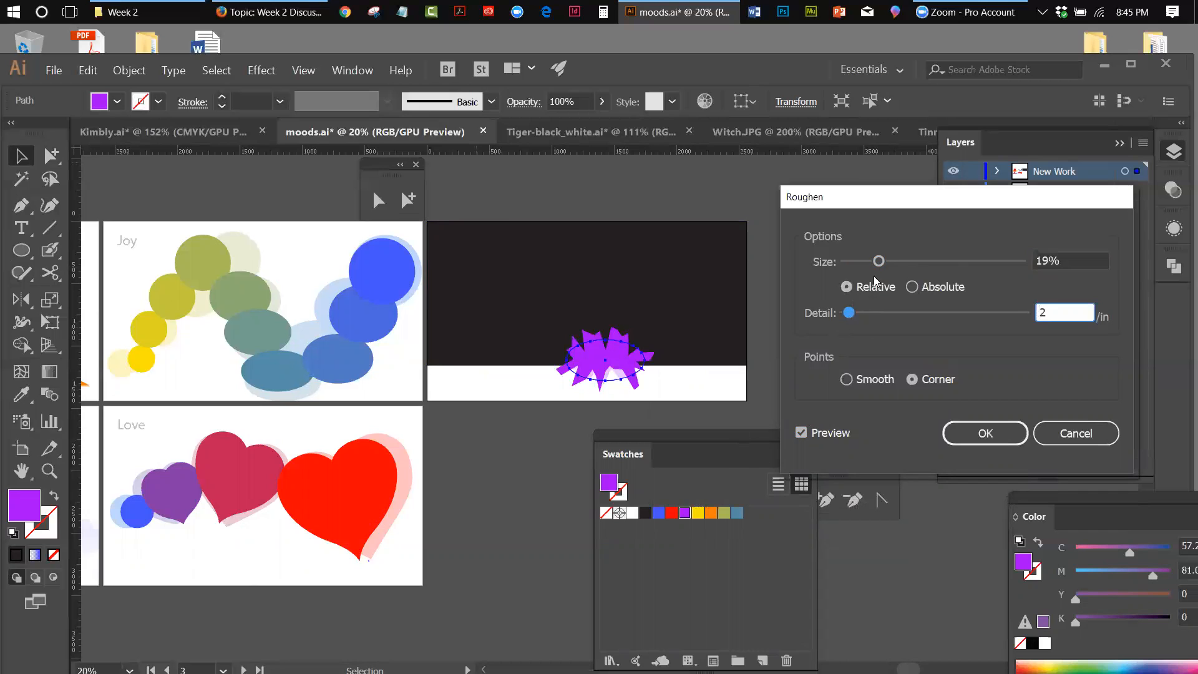
mouse_move(879, 262)
mouse_down()
mouse_move(890, 262)
mouse_move(882, 270)
mouse_up()
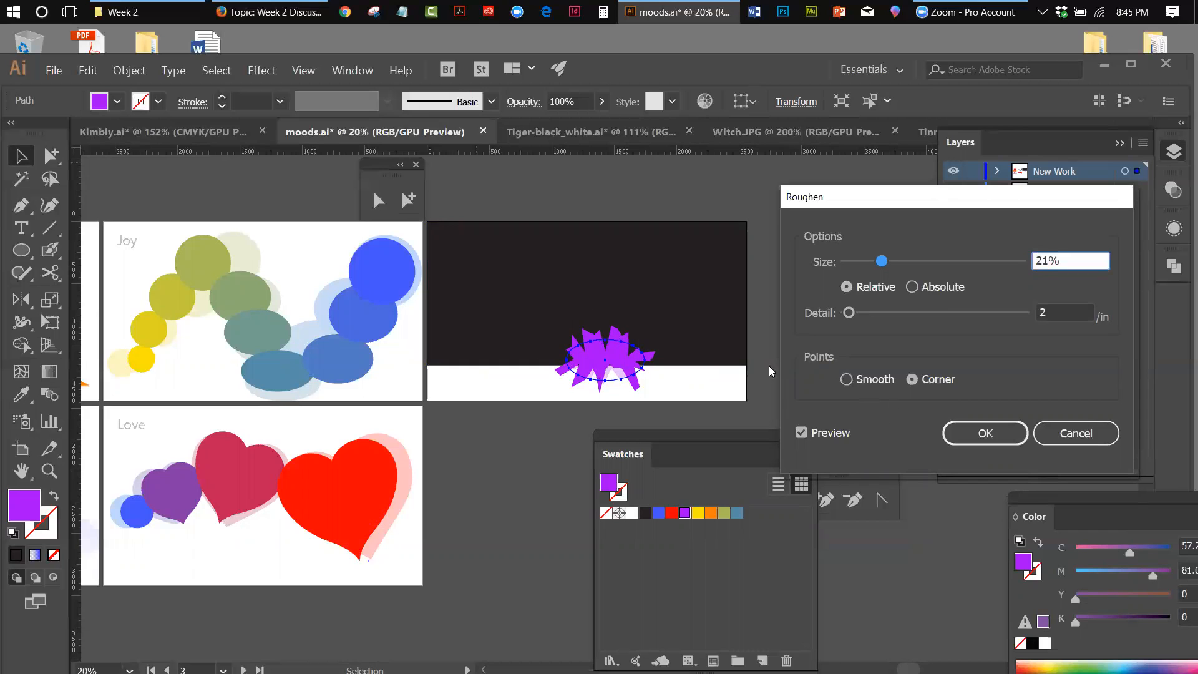
click(961, 431)
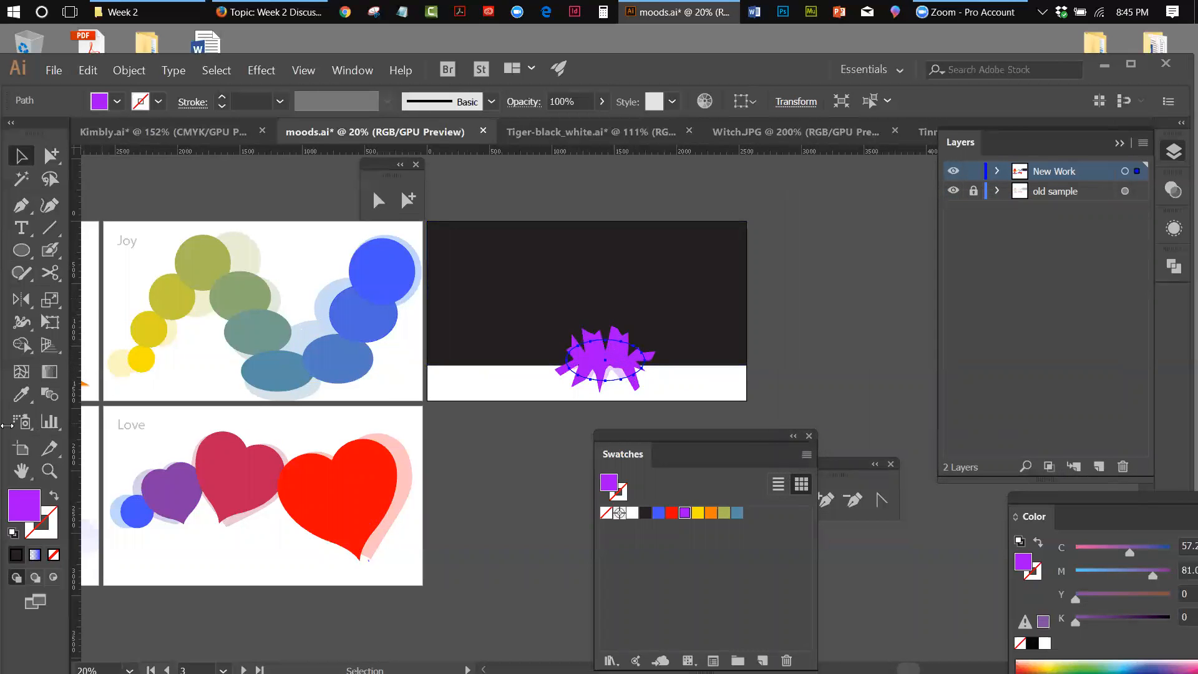
Stretch the purple splat taller above and below with Free Transform, and nudge it slightly over the sample's splat.
click(50, 322)
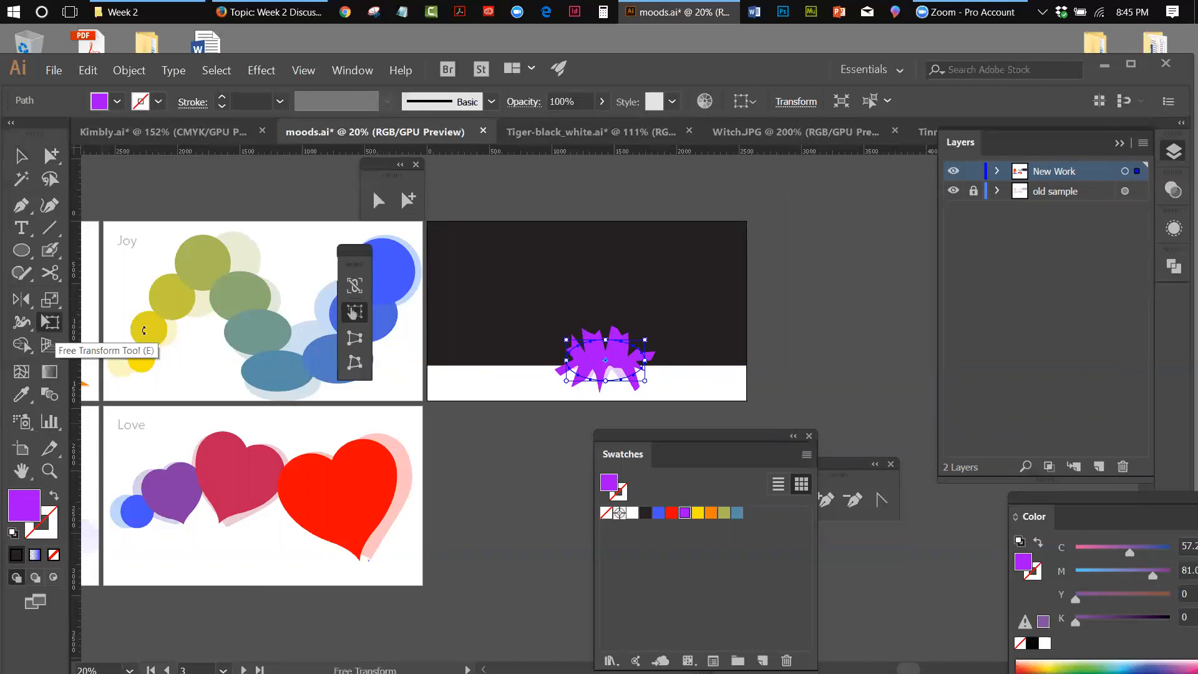
click(606, 340)
drag(605, 340, 605, 329)
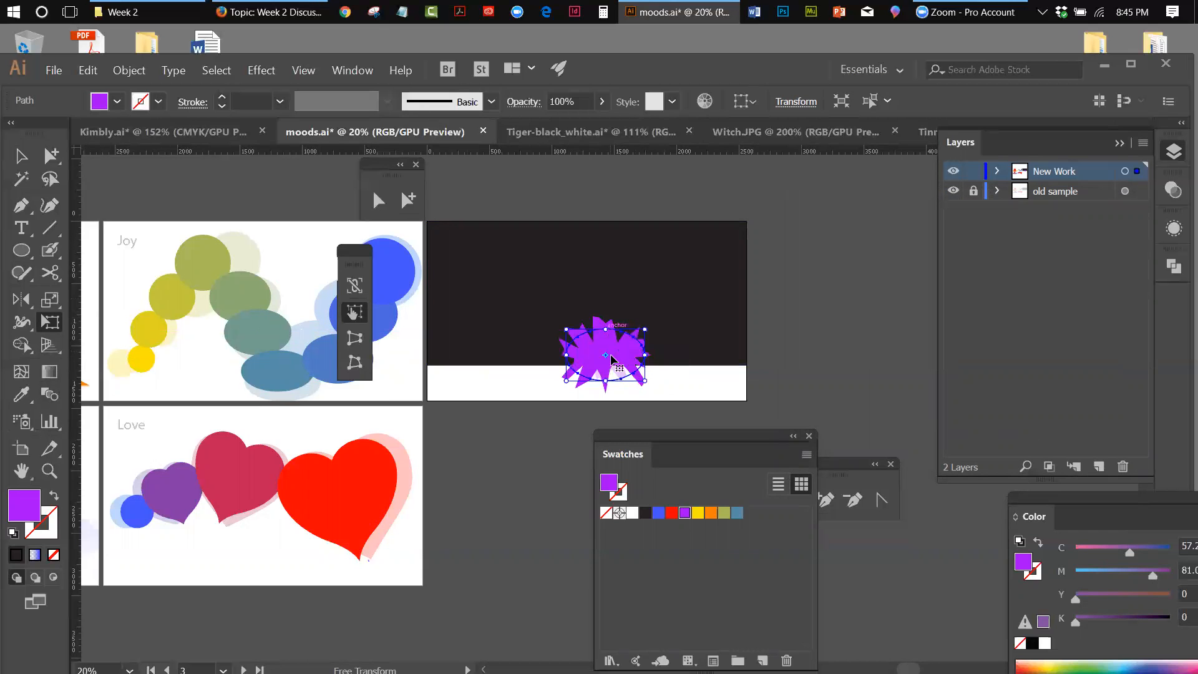
drag(605, 379, 600, 390)
key(v)
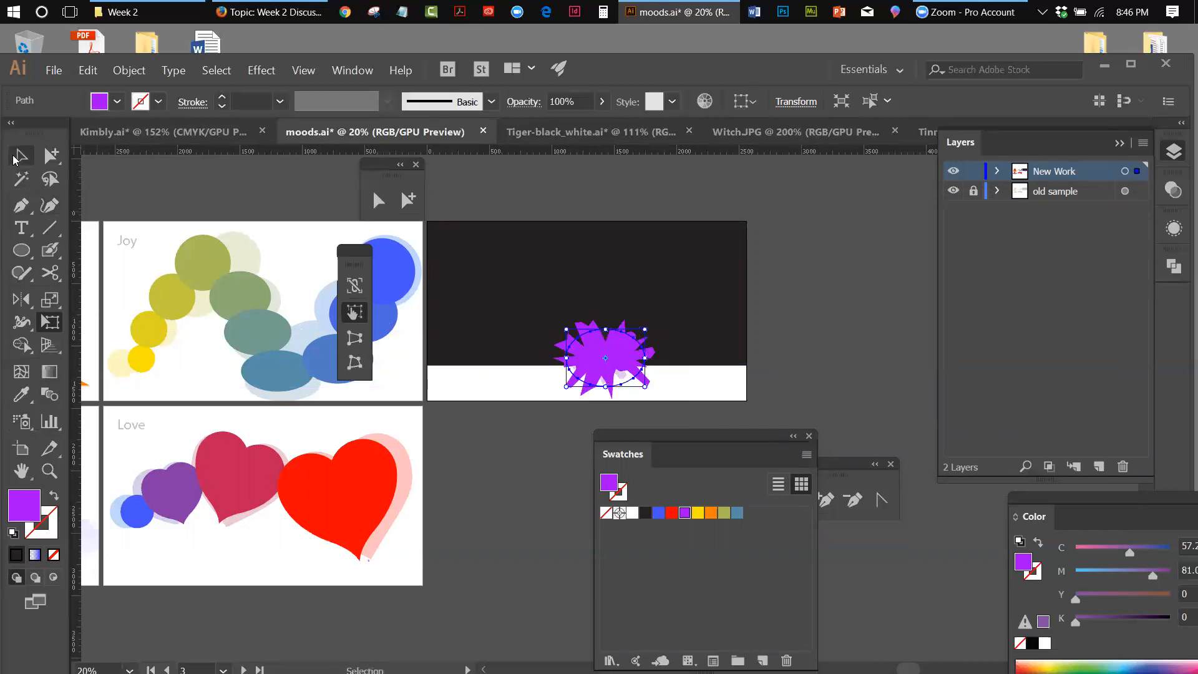
click(528, 209)
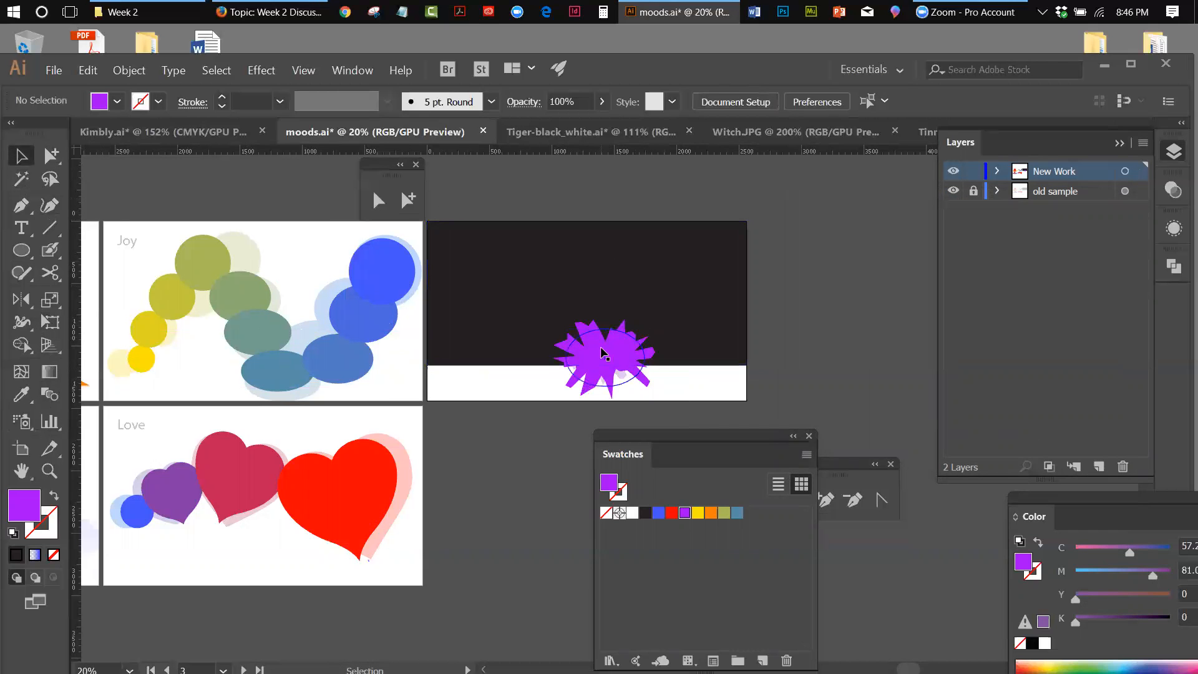
drag(604, 323, 601, 326)
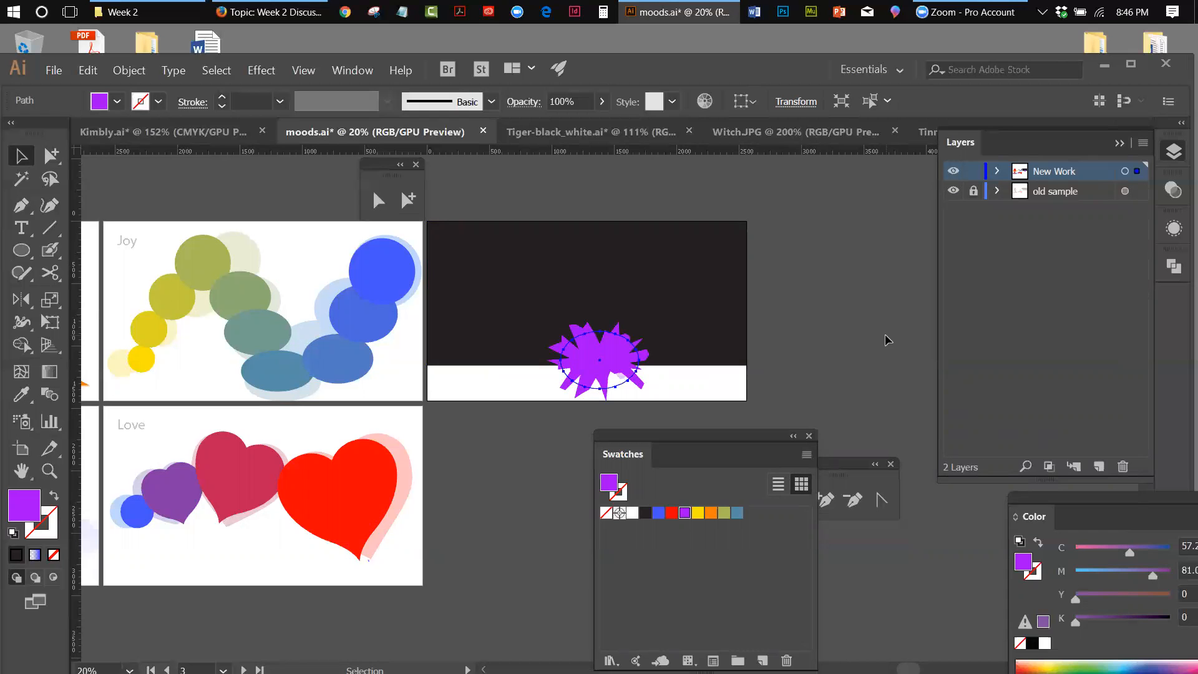
Paste the copied small blue circle in place and move it onto the center of the purple splat.
click(126, 516)
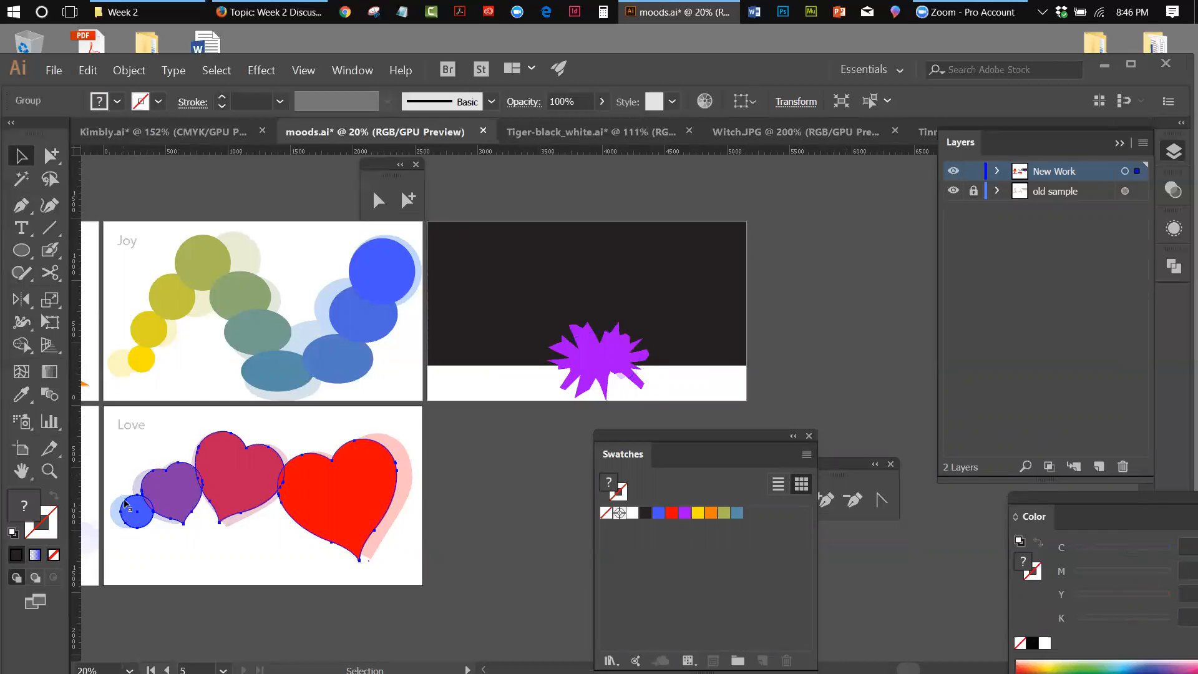
click(89, 71)
click(121, 198)
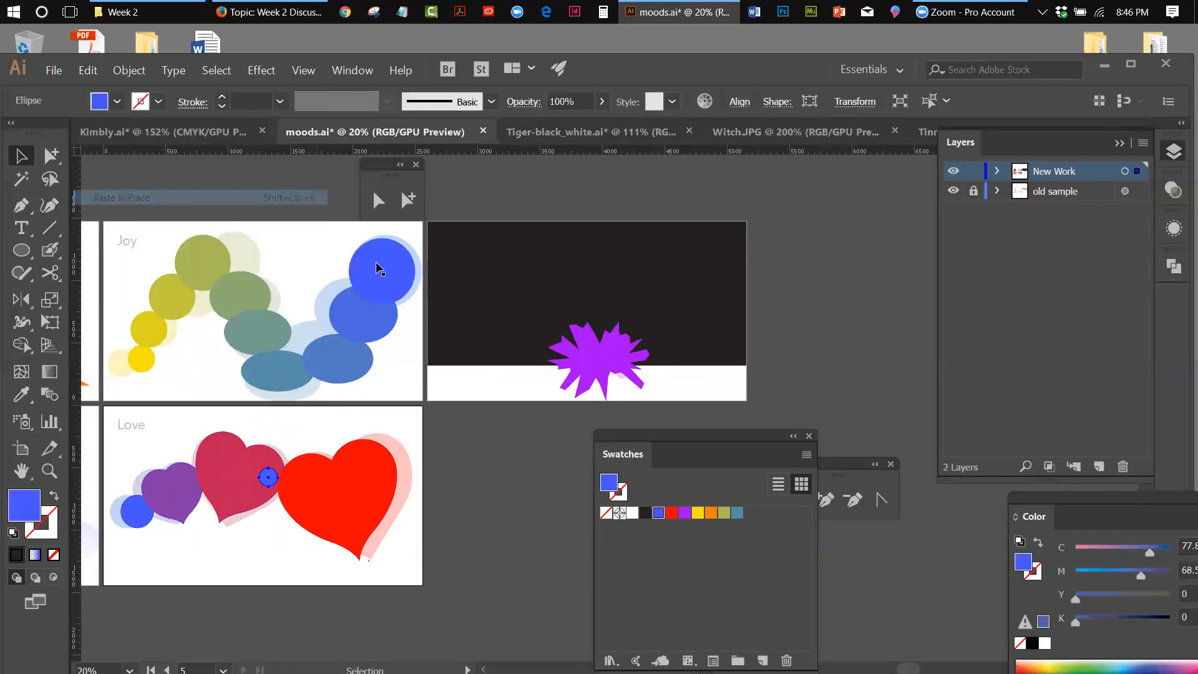
drag(259, 481, 594, 364)
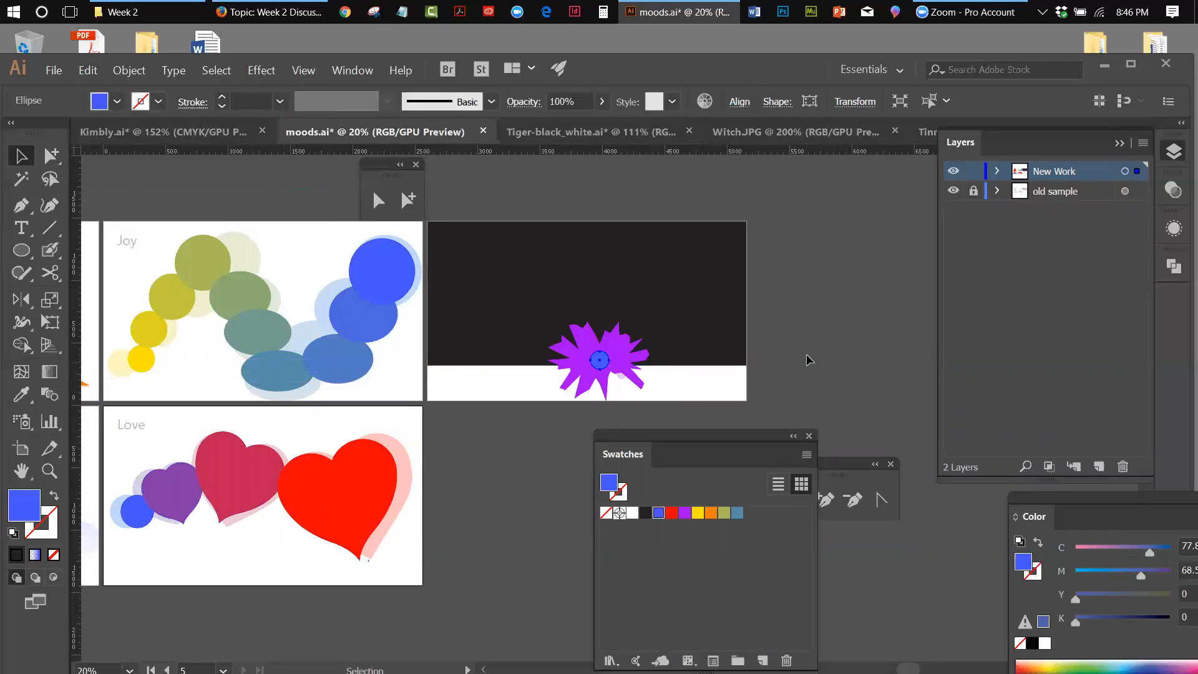
click(827, 383)
click(599, 360)
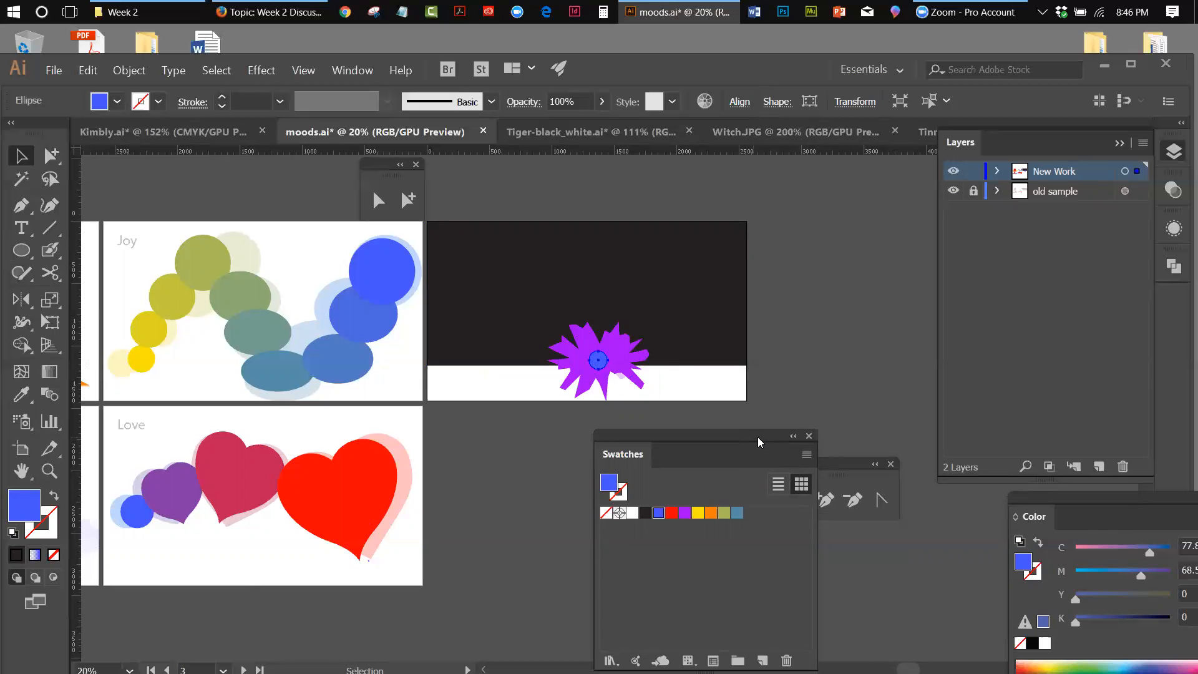
click(874, 261)
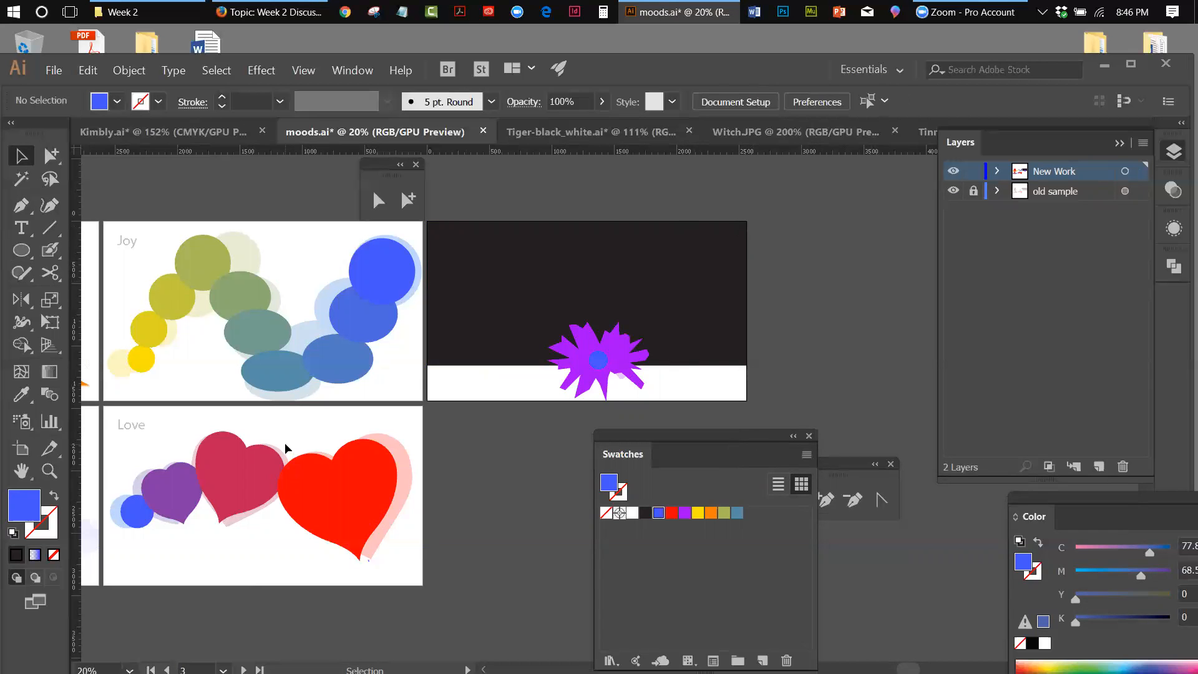
Draw a tiny circle on the black background above the purple splat and fill it with the red swatch.
click(44, 475)
click(608, 350)
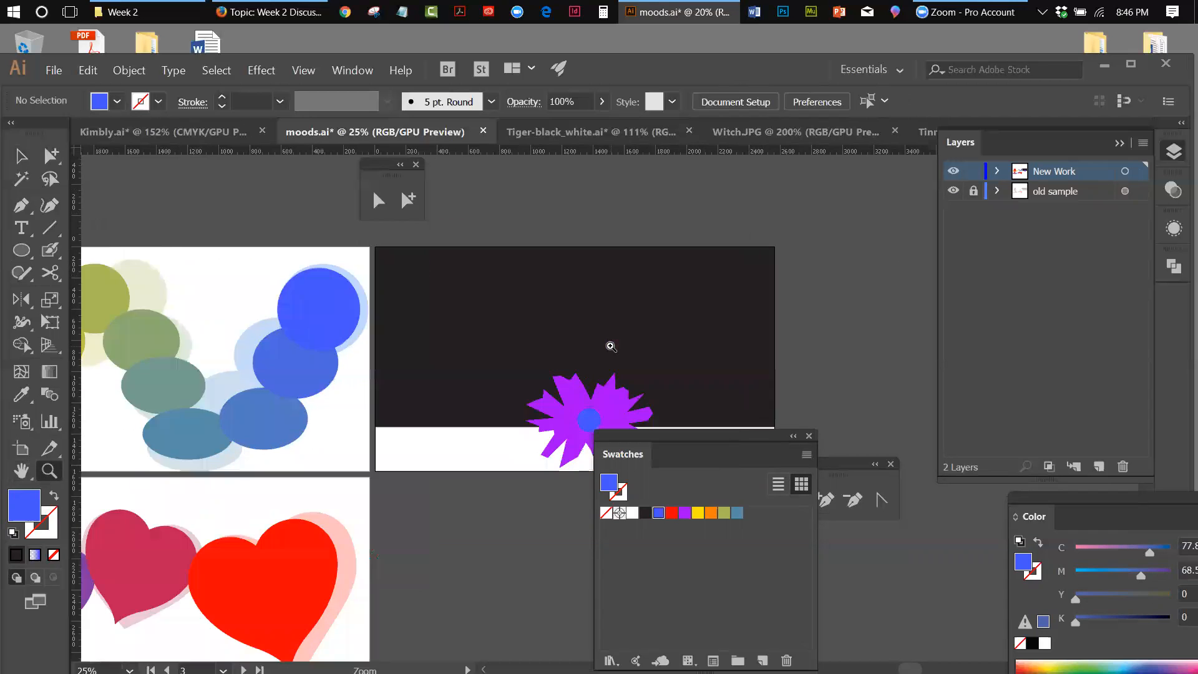
click(617, 384)
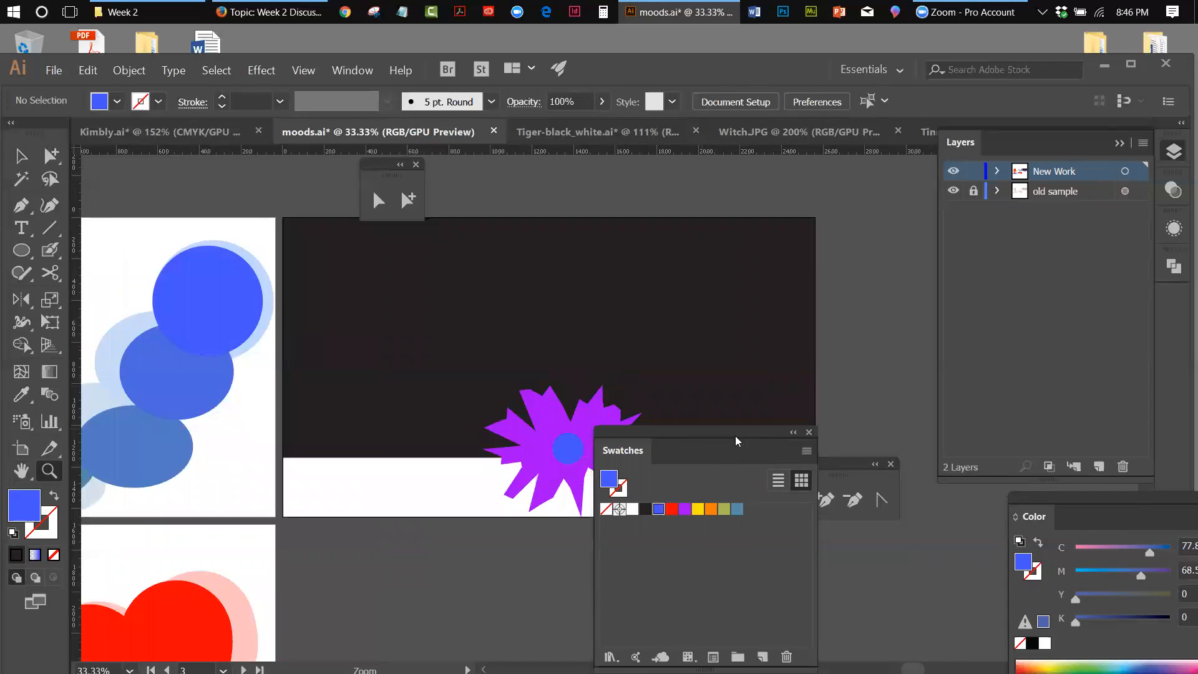
drag(735, 436, 971, 452)
click(25, 251)
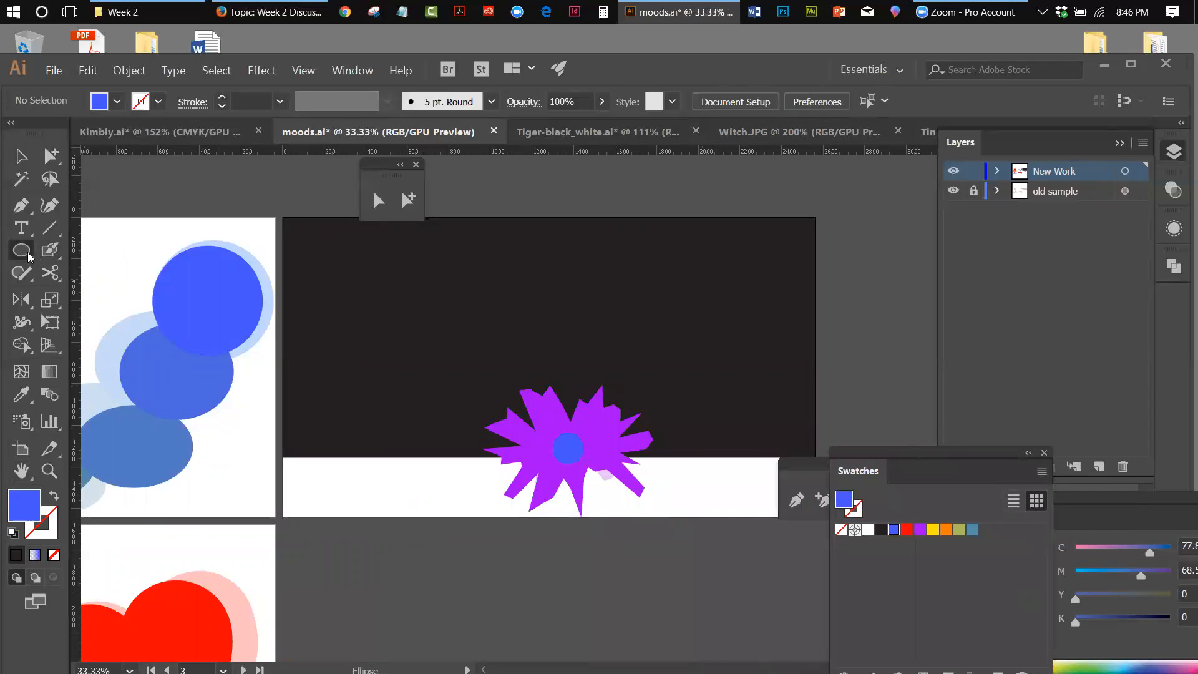
click(62, 295)
mouse_move(511, 348)
mouse_down()
mouse_move(523, 362)
mouse_move(522, 340)
mouse_up()
key(v)
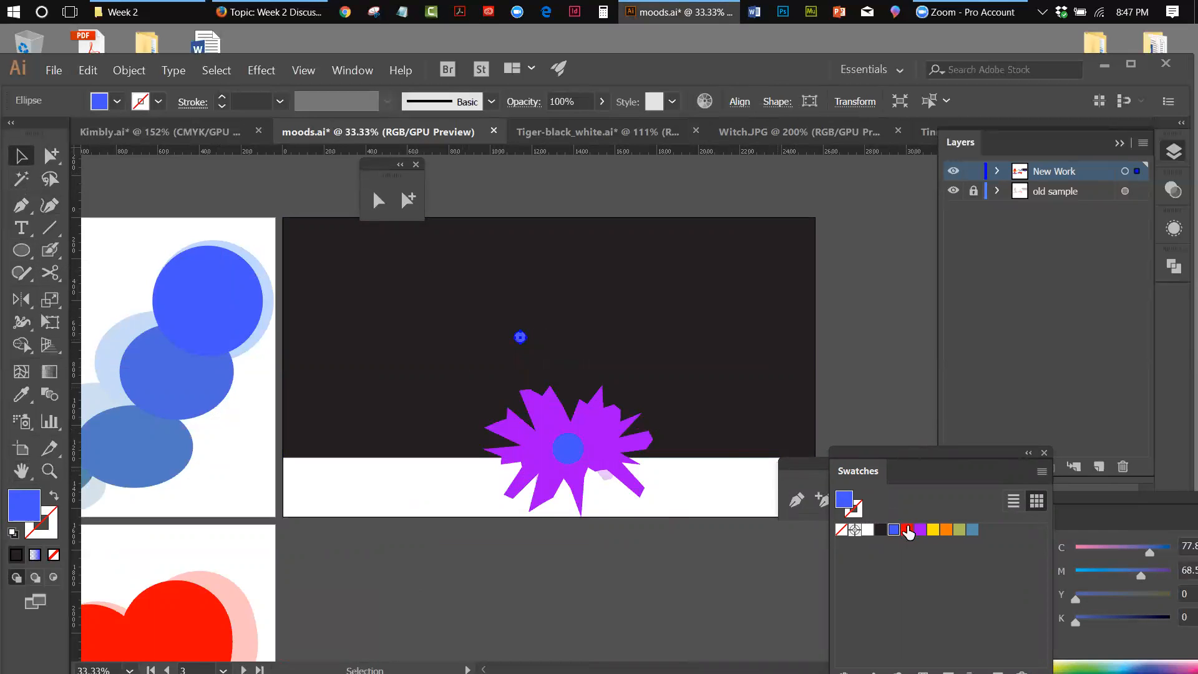
click(907, 529)
Duplicate the red circle in place and move the copy horizontally beside the original to form a pair of eyes.
click(93, 70)
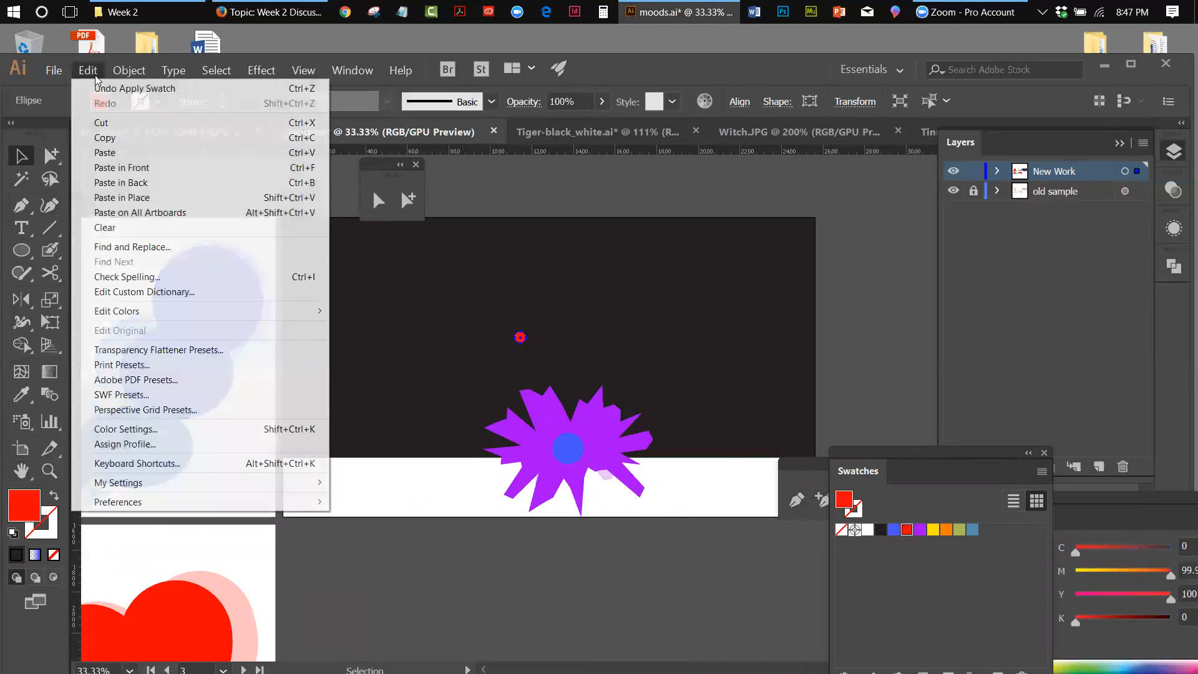
click(99, 135)
click(88, 70)
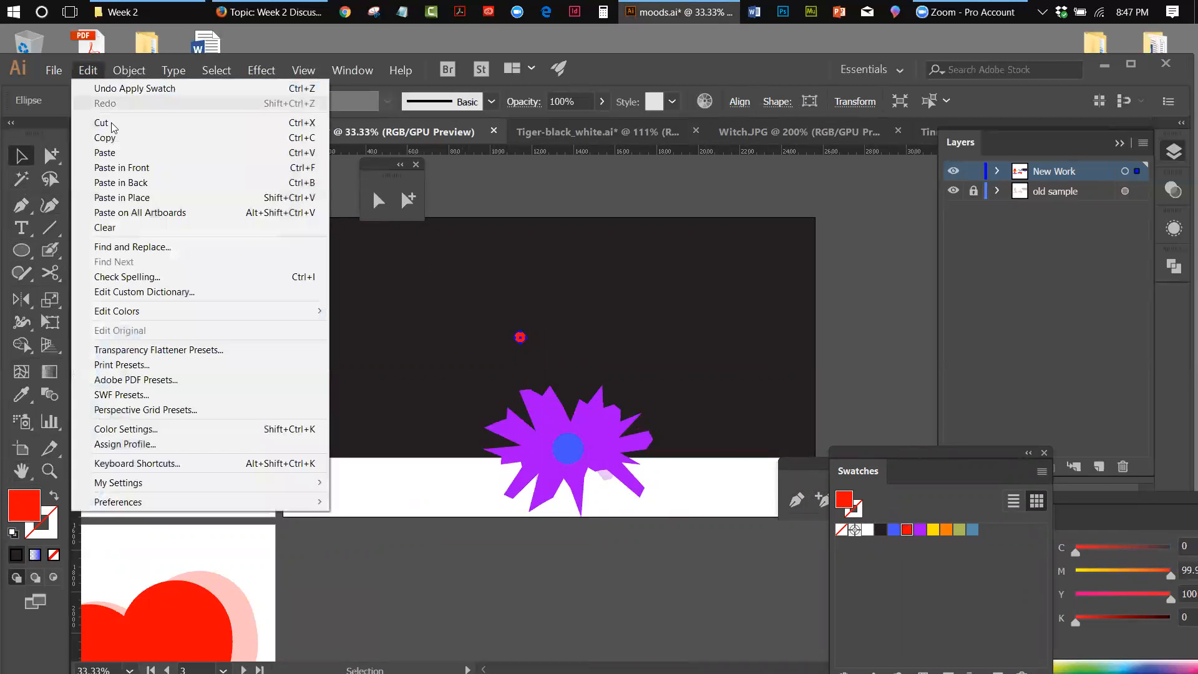
click(125, 197)
drag(528, 340, 594, 340)
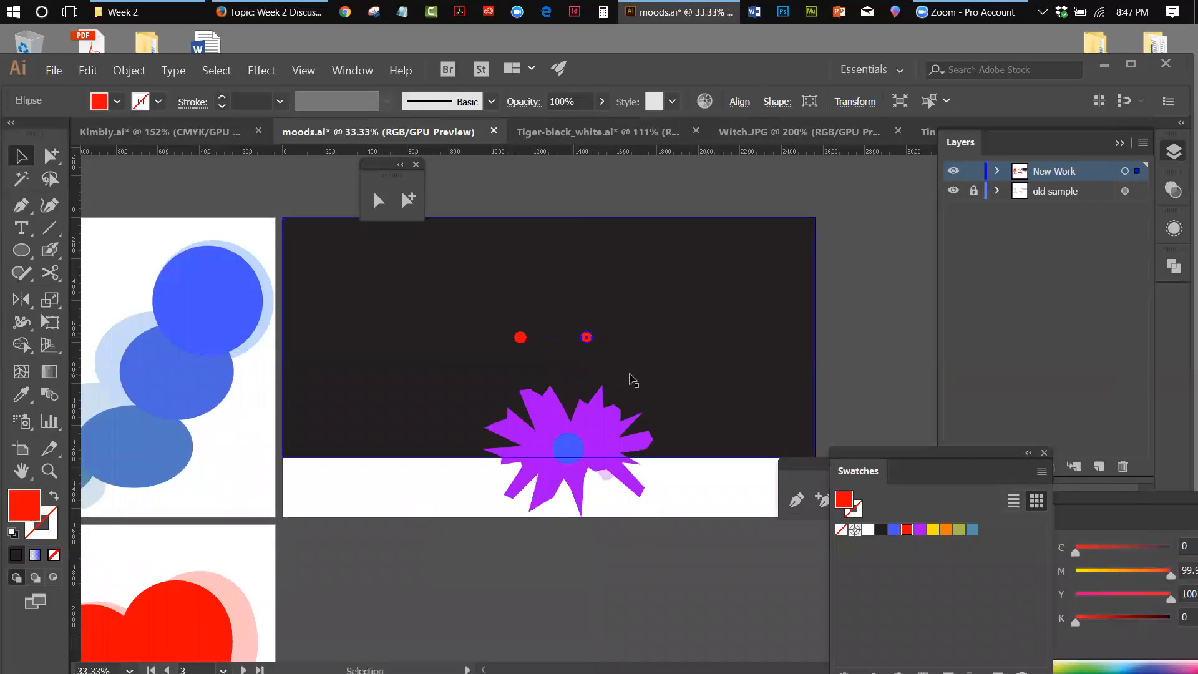
click(570, 201)
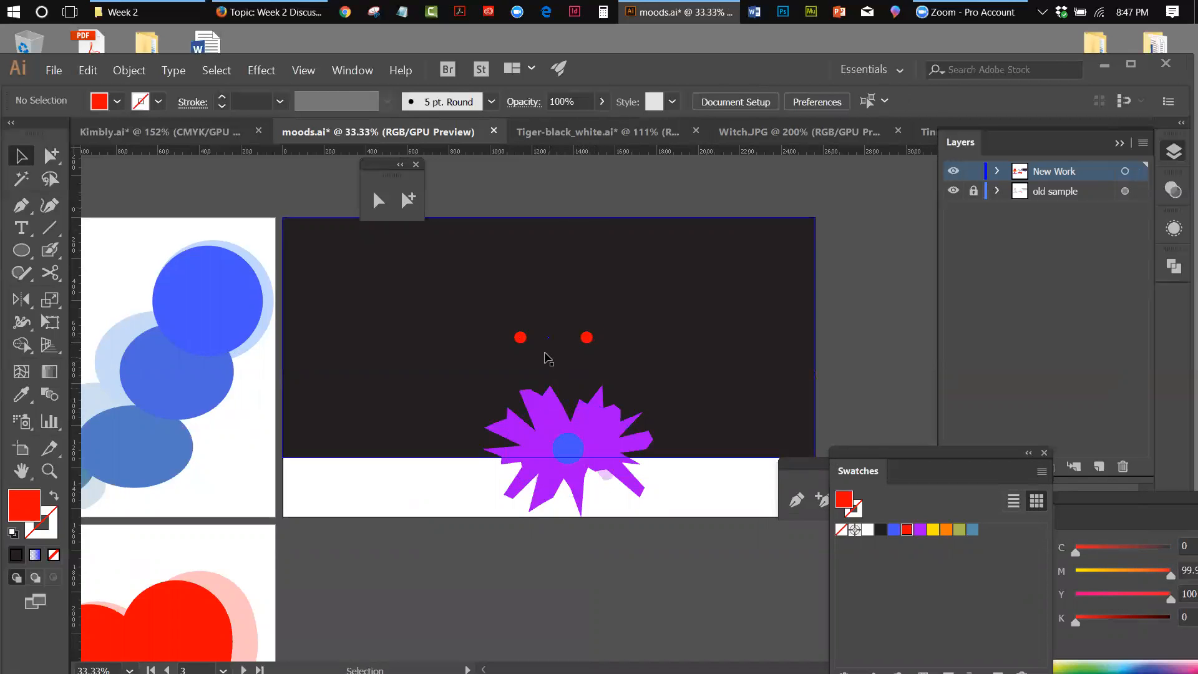
Group the two red circles on the black background.
click(520, 337)
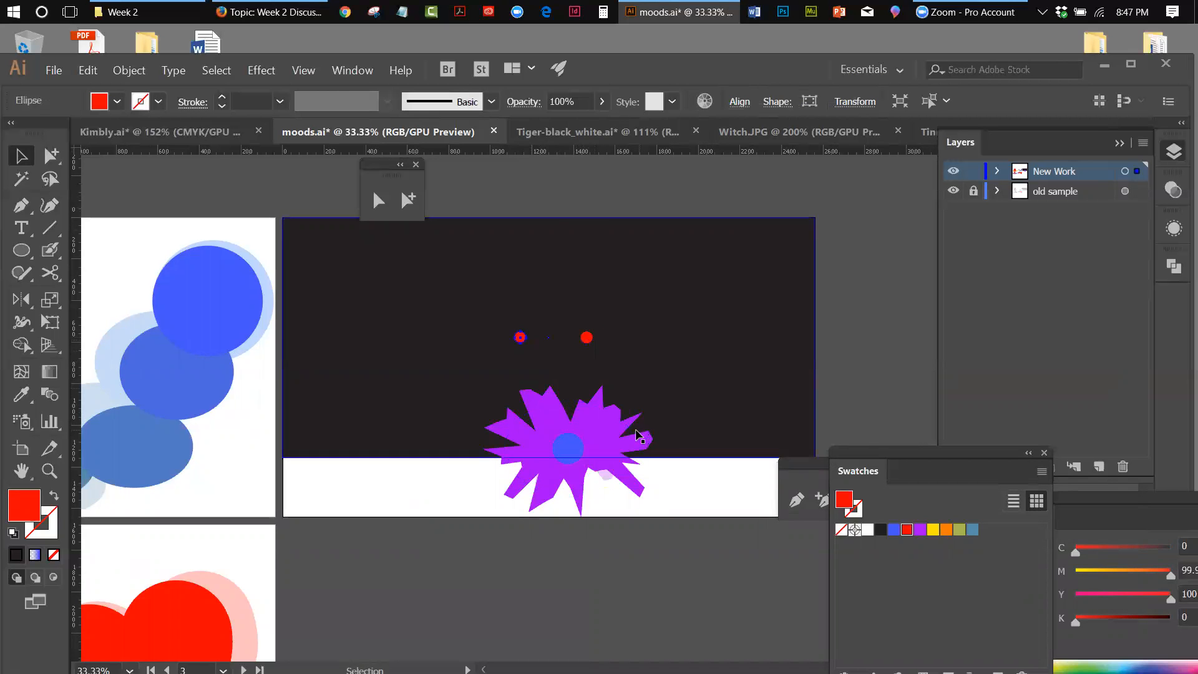
shift+click(588, 337)
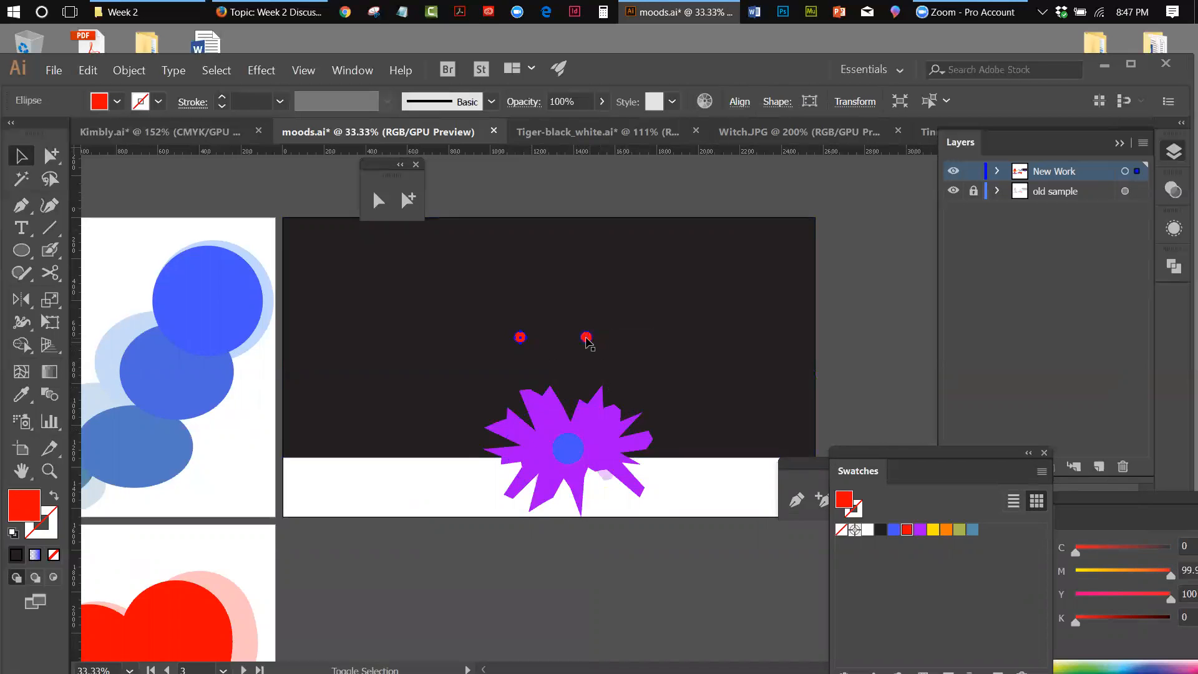
click(128, 70)
click(136, 124)
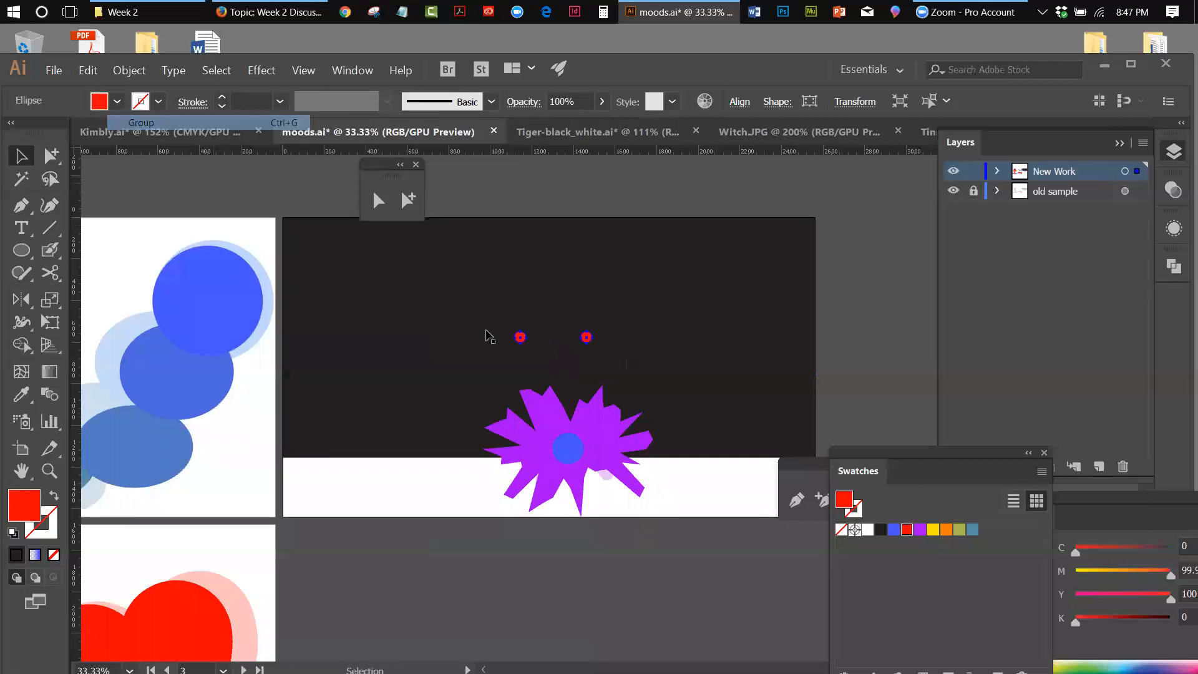
Align the blue circle and the purple splat by their horizontal centers, and group them.
click(569, 451)
shift+click(605, 444)
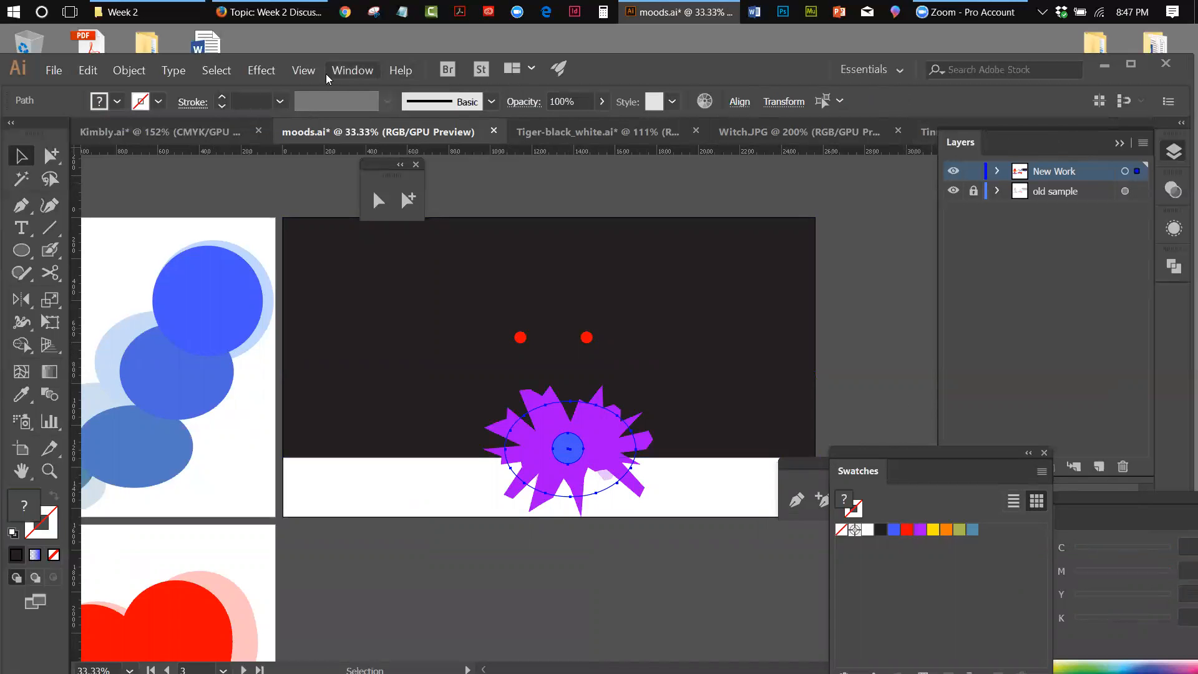
click(351, 70)
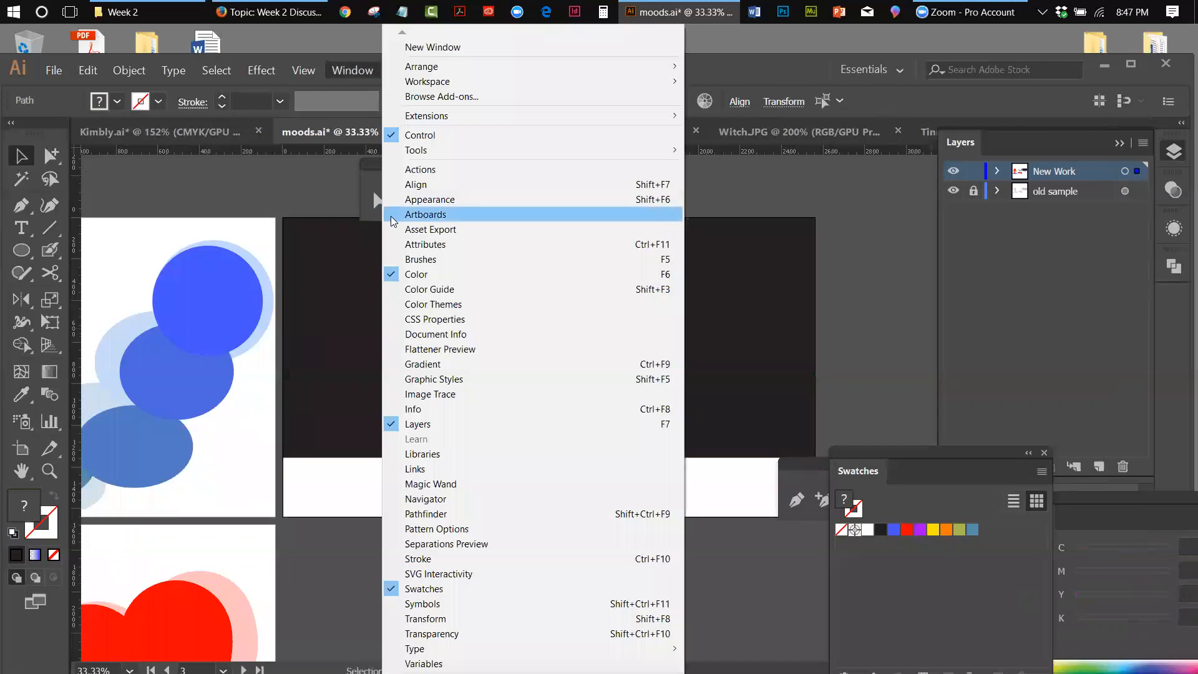
click(405, 184)
drag(227, 185, 877, 227)
click(894, 278)
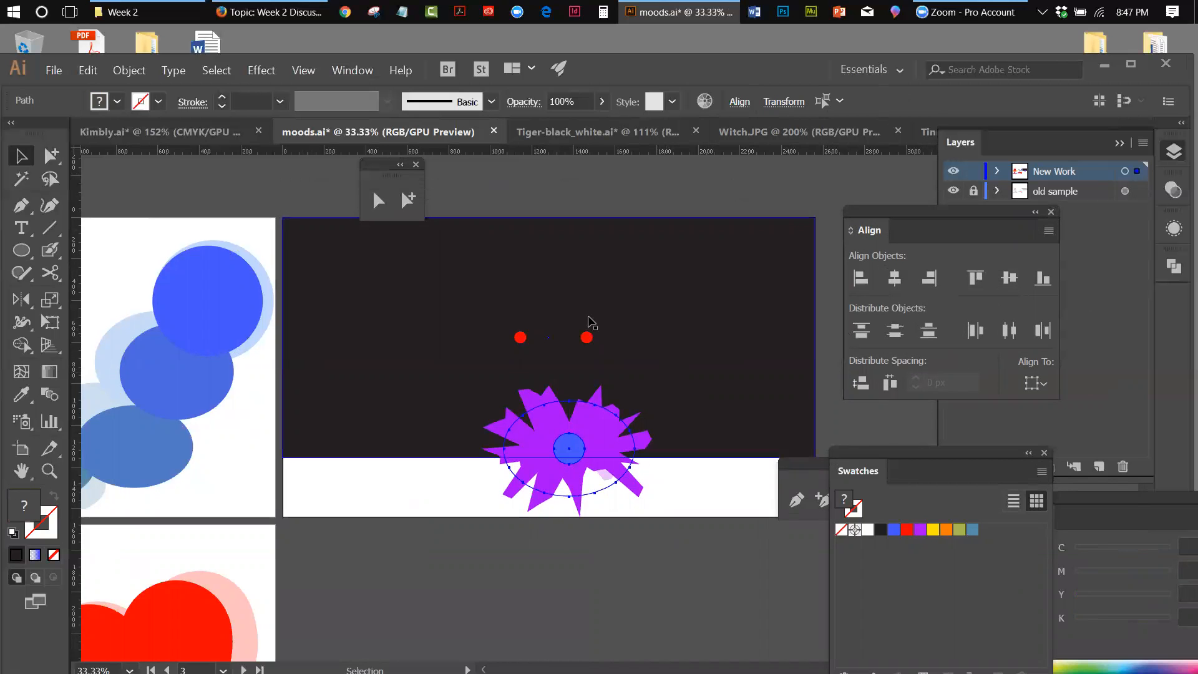
click(140, 71)
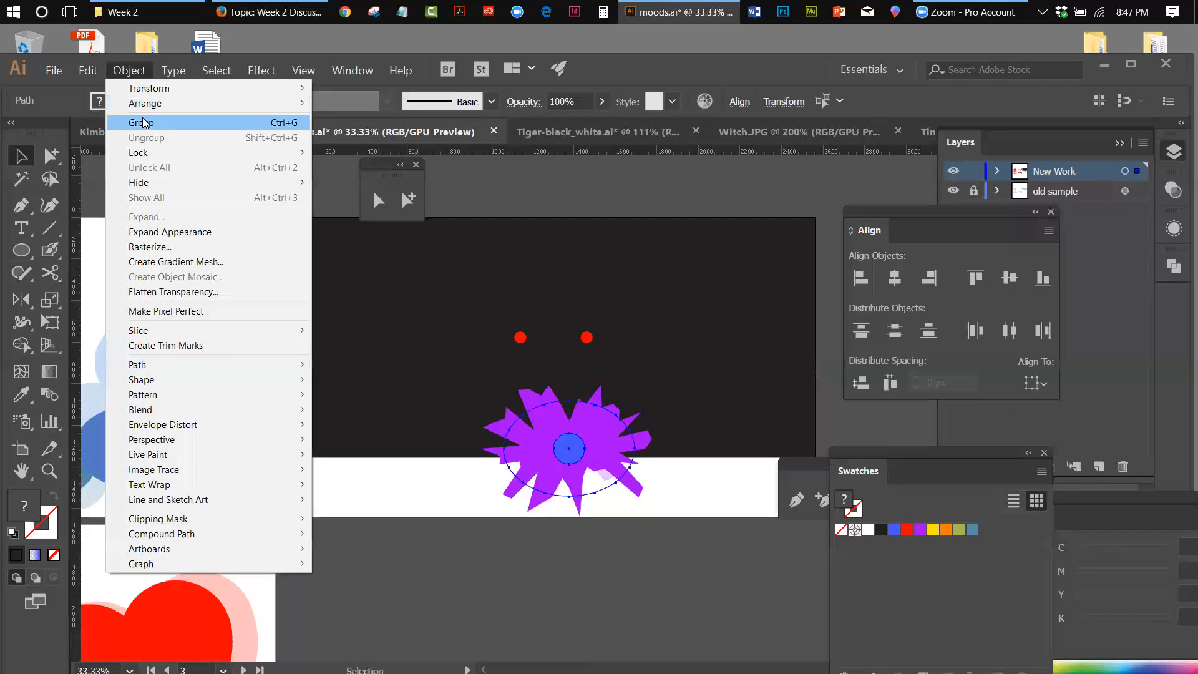
click(141, 122)
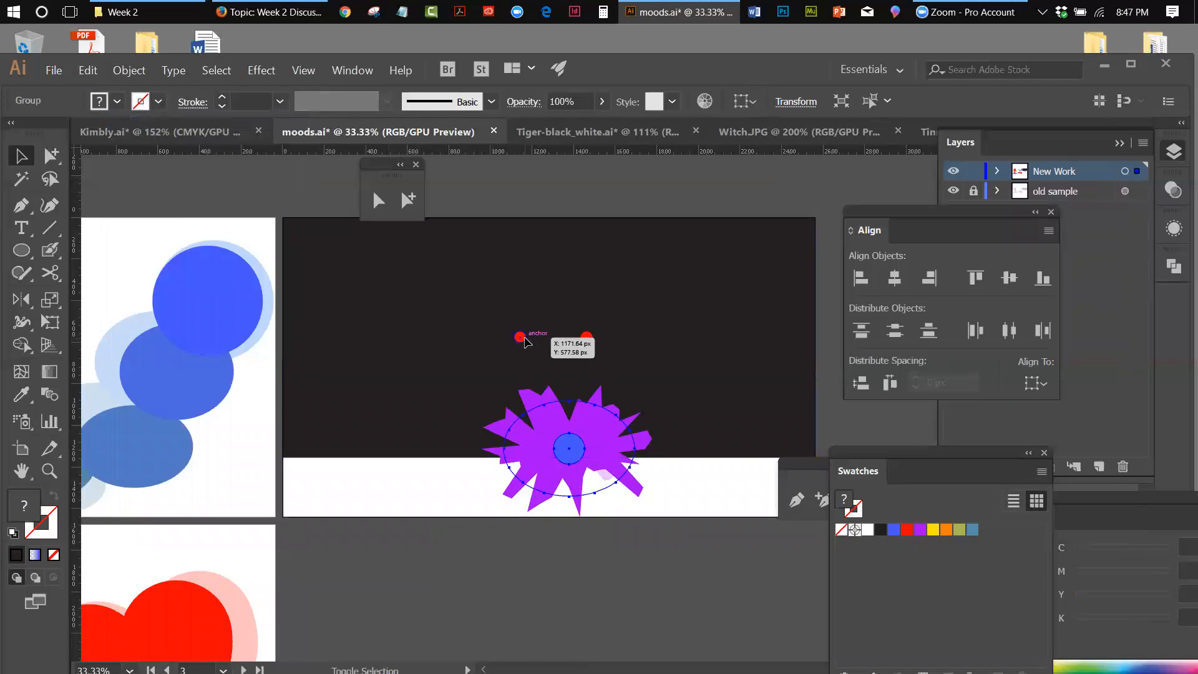
Add the pair of red eyes to the selected splat group and align the two groups by their horizontal centers.
click(526, 345)
click(895, 279)
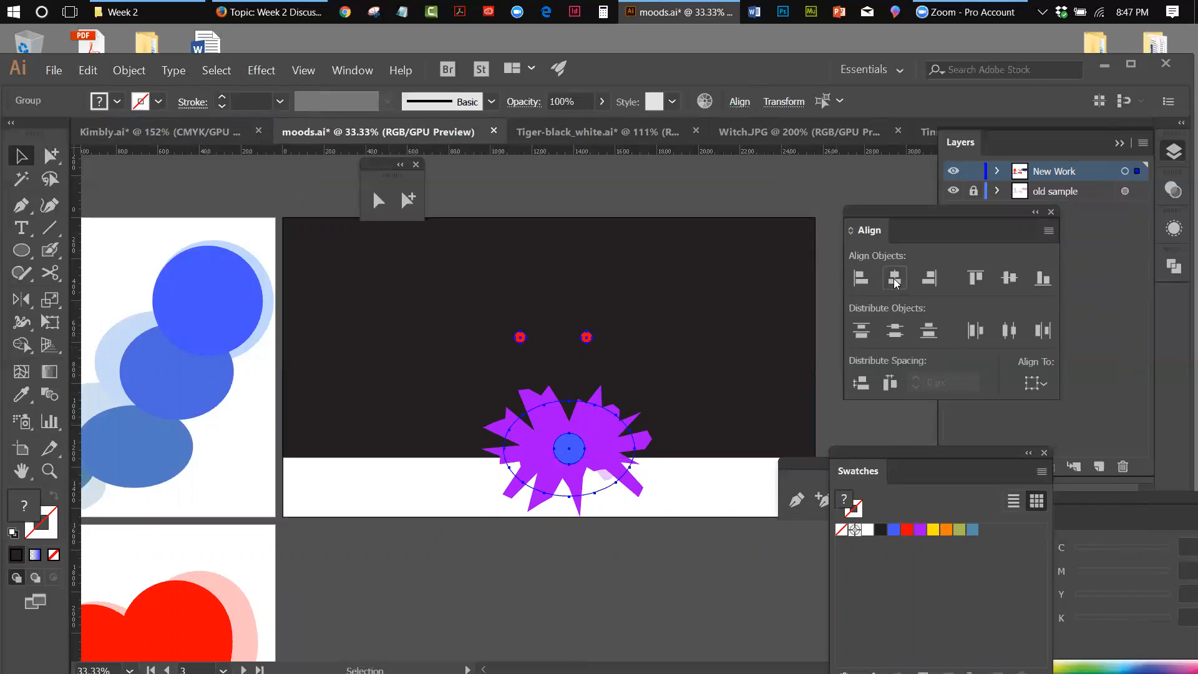
click(610, 207)
Nudge the pair of red eyes slightly left above the purple splat and deselect it.
click(593, 337)
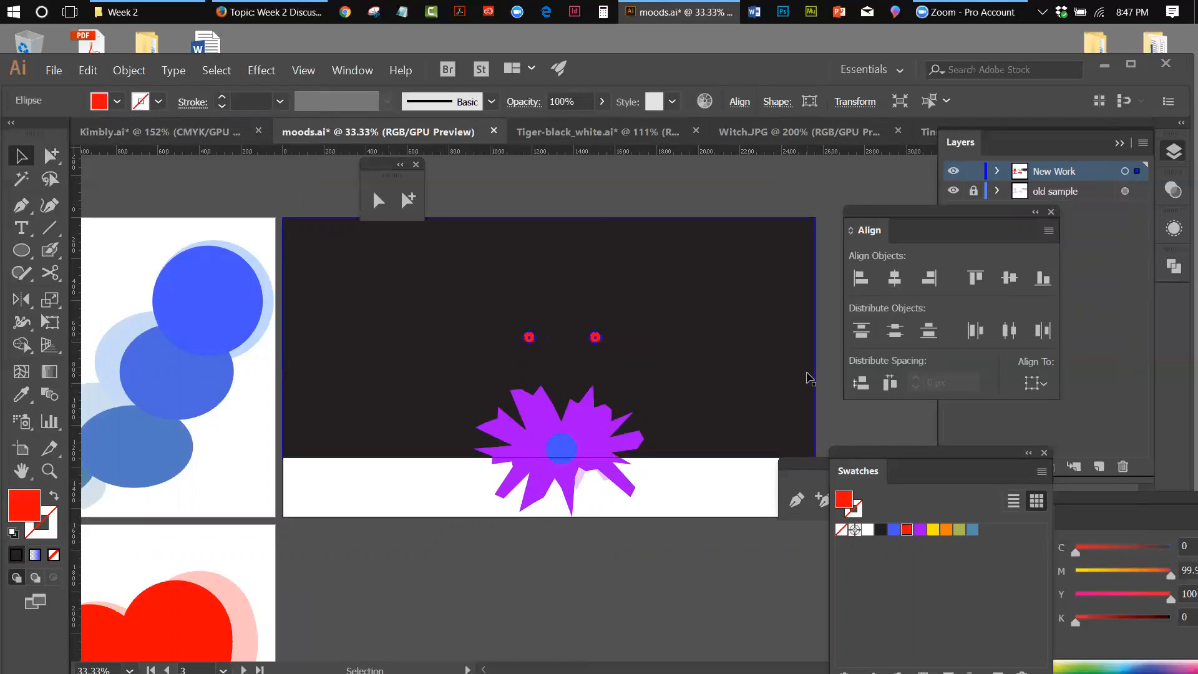
key(shift+Left)
key(shift+Left)
click(573, 209)
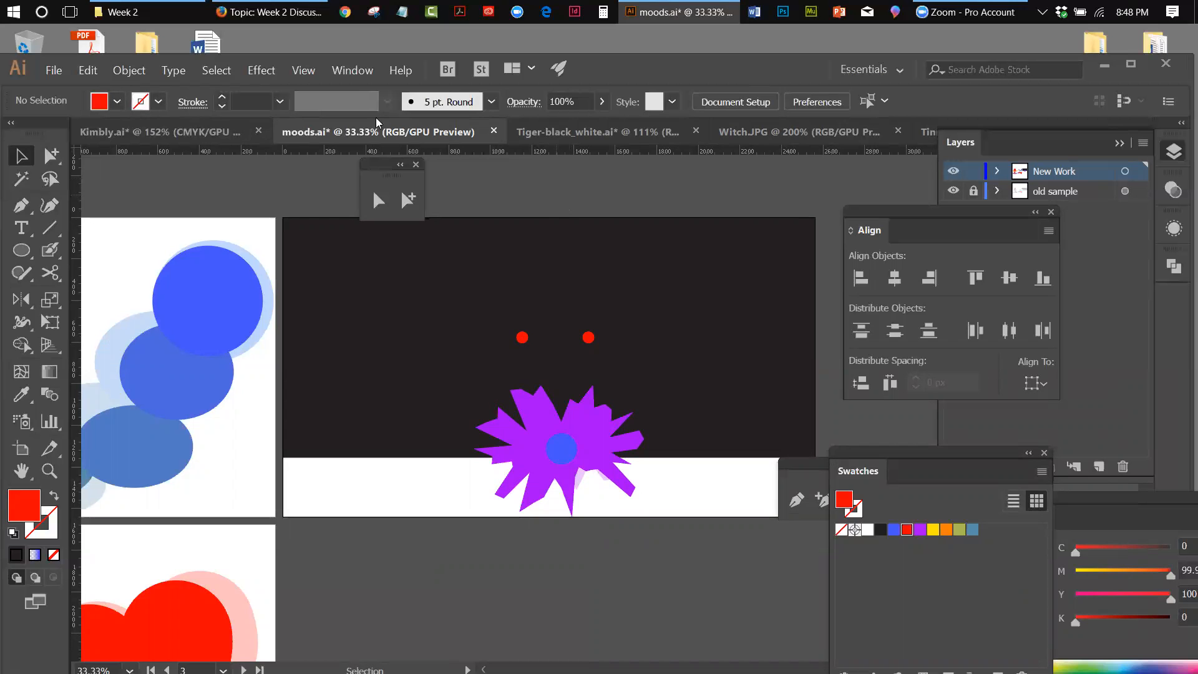
Switch to the browser and open the Week 2 Assignment page from the course's assignments list.
click(266, 12)
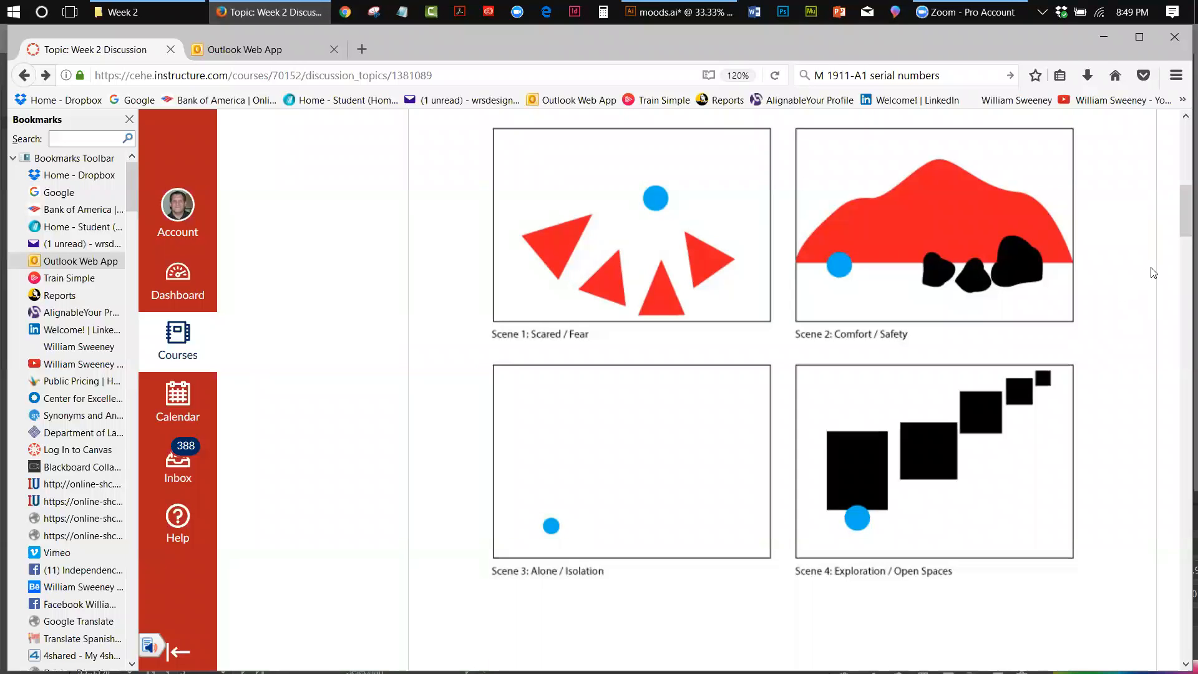
drag(1182, 227, 1181, 181)
click(316, 509)
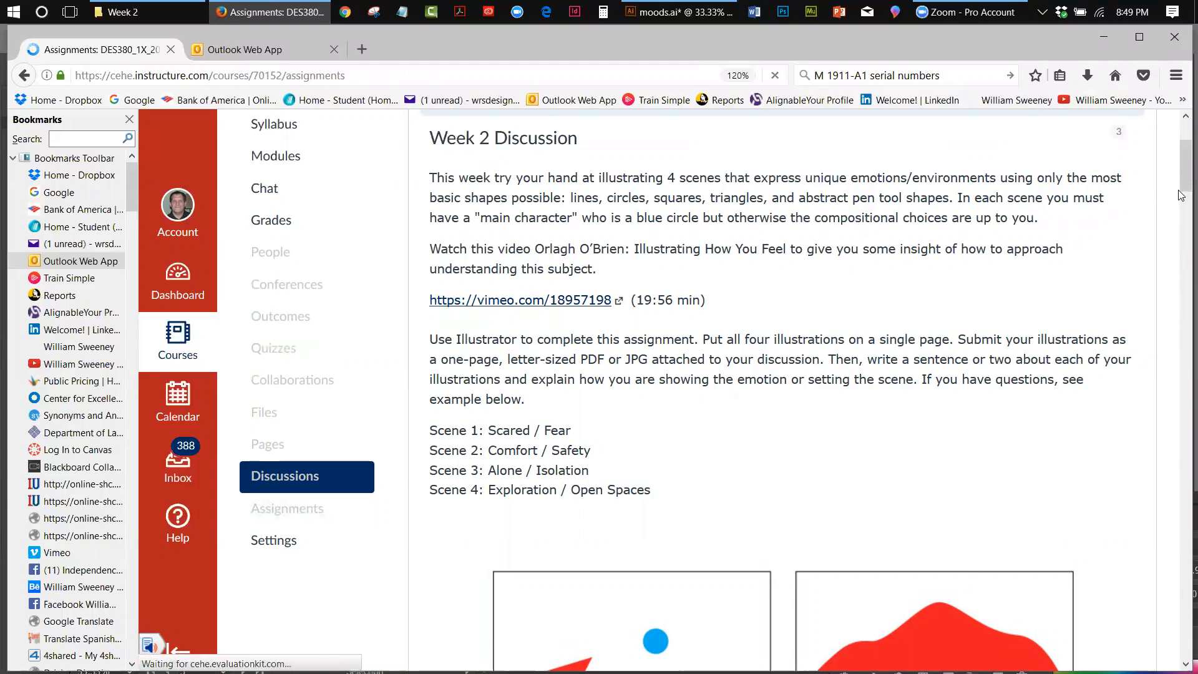
drag(1025, 44, 985, 44)
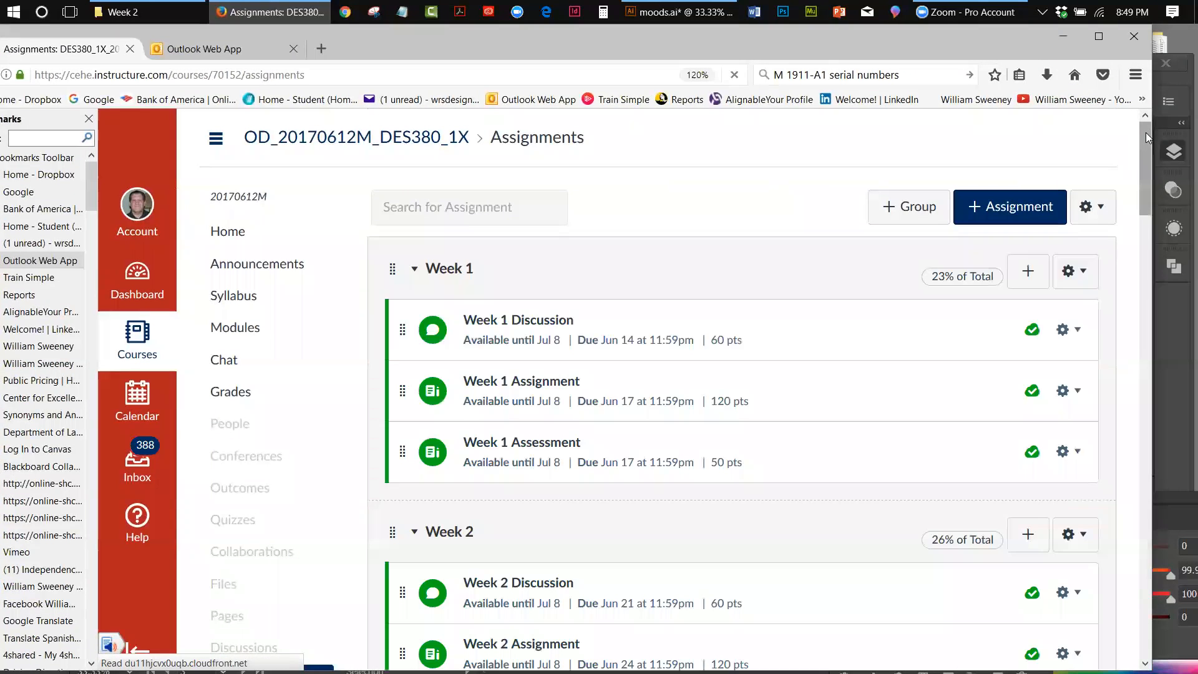
drag(1145, 133, 1148, 180)
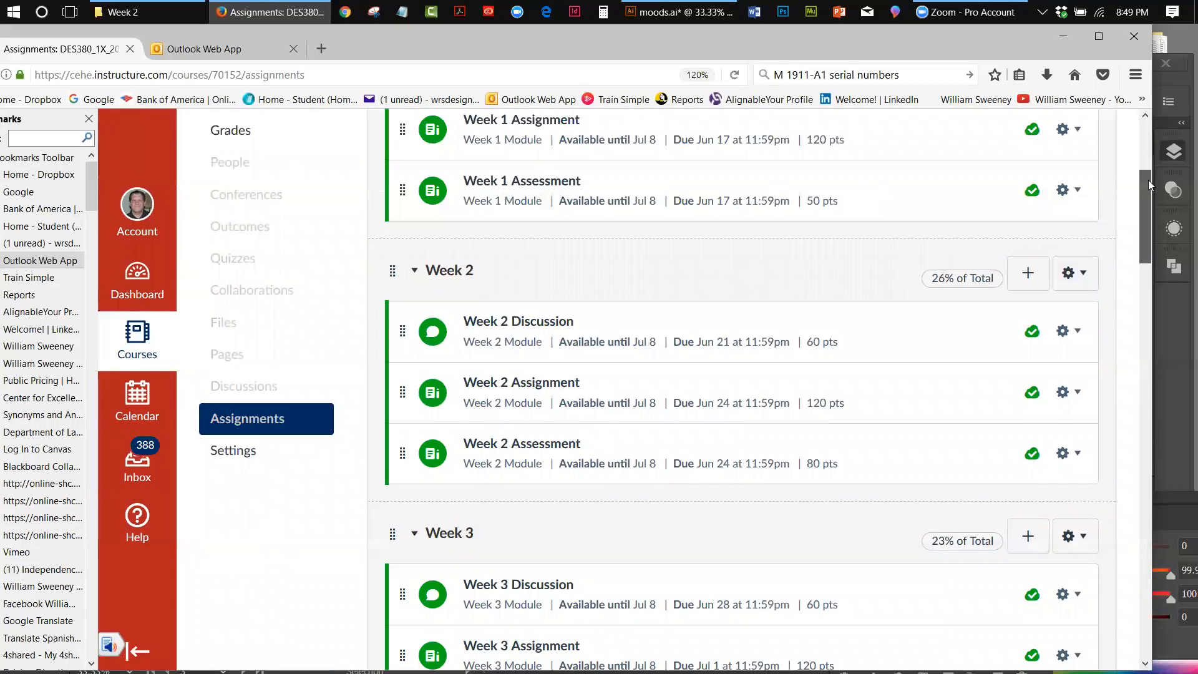
click(540, 387)
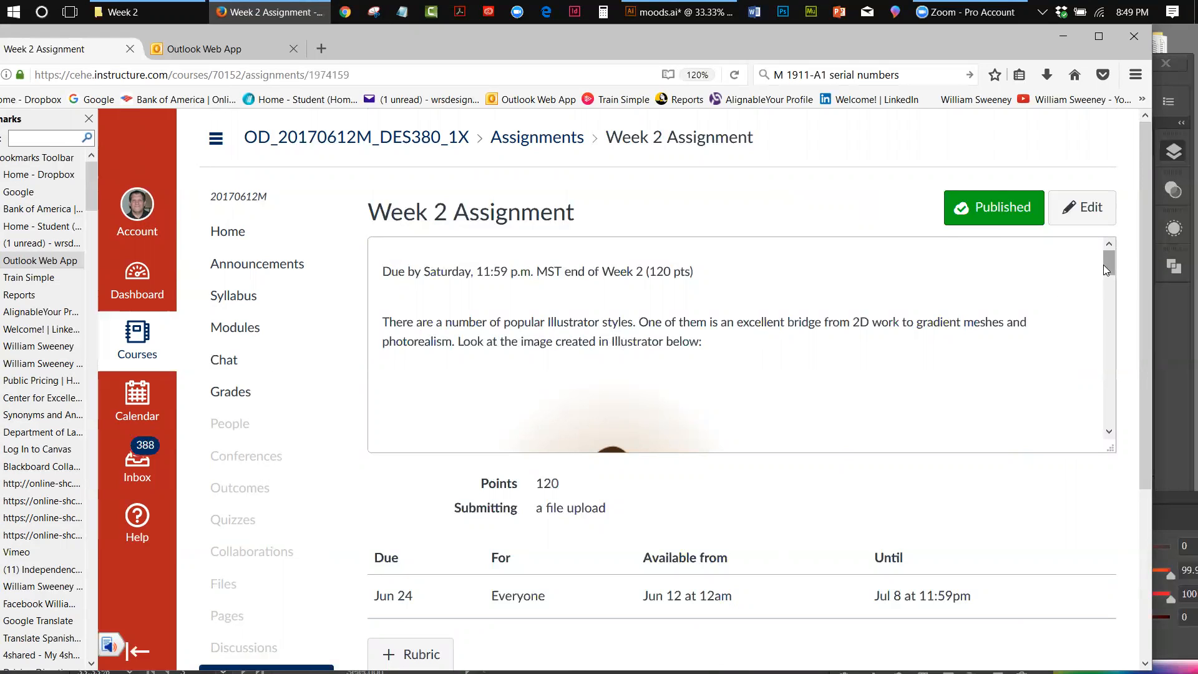
Read the Week 2 Assignment description through its Instructions & Requirements and the required submission format.
drag(1107, 266, 1109, 387)
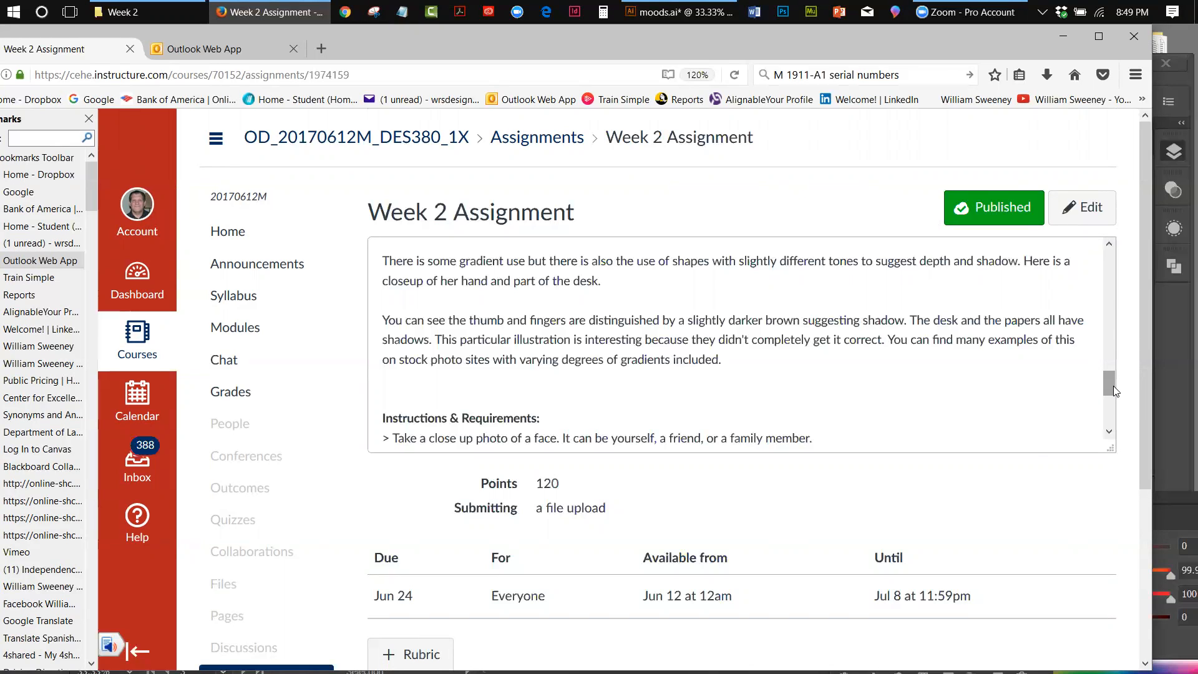
mouse_move(1113, 386)
mouse_down()
mouse_move(1116, 345)
mouse_move(1119, 387)
mouse_up()
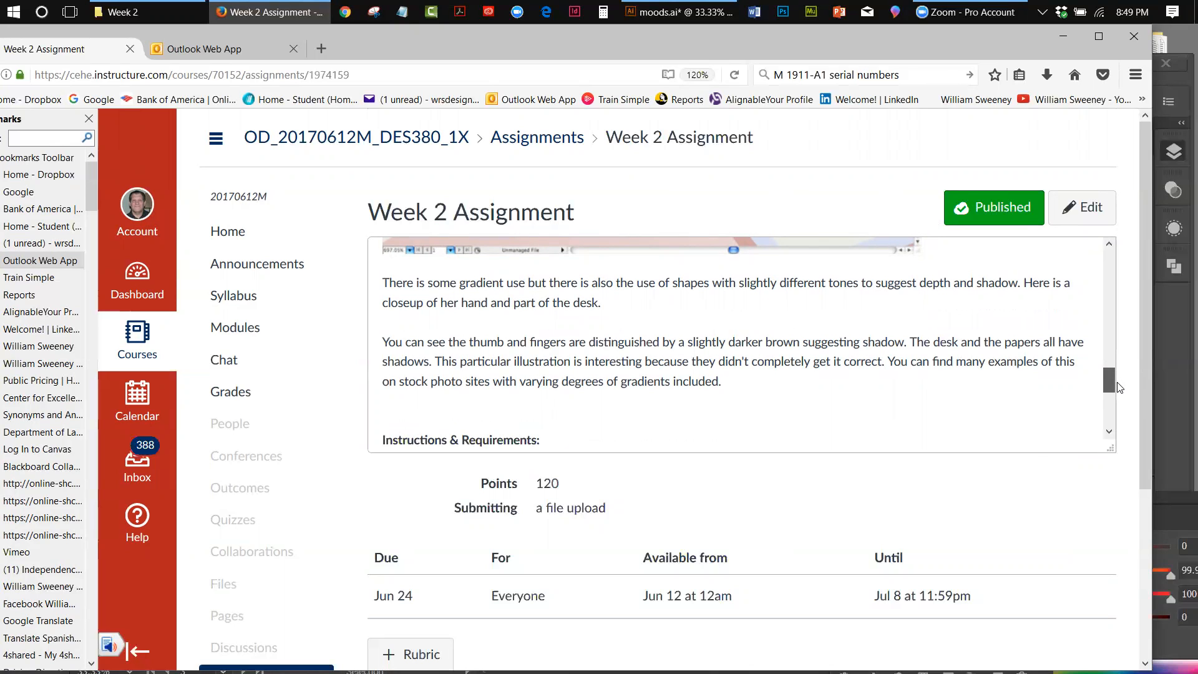
drag(1118, 386, 1118, 405)
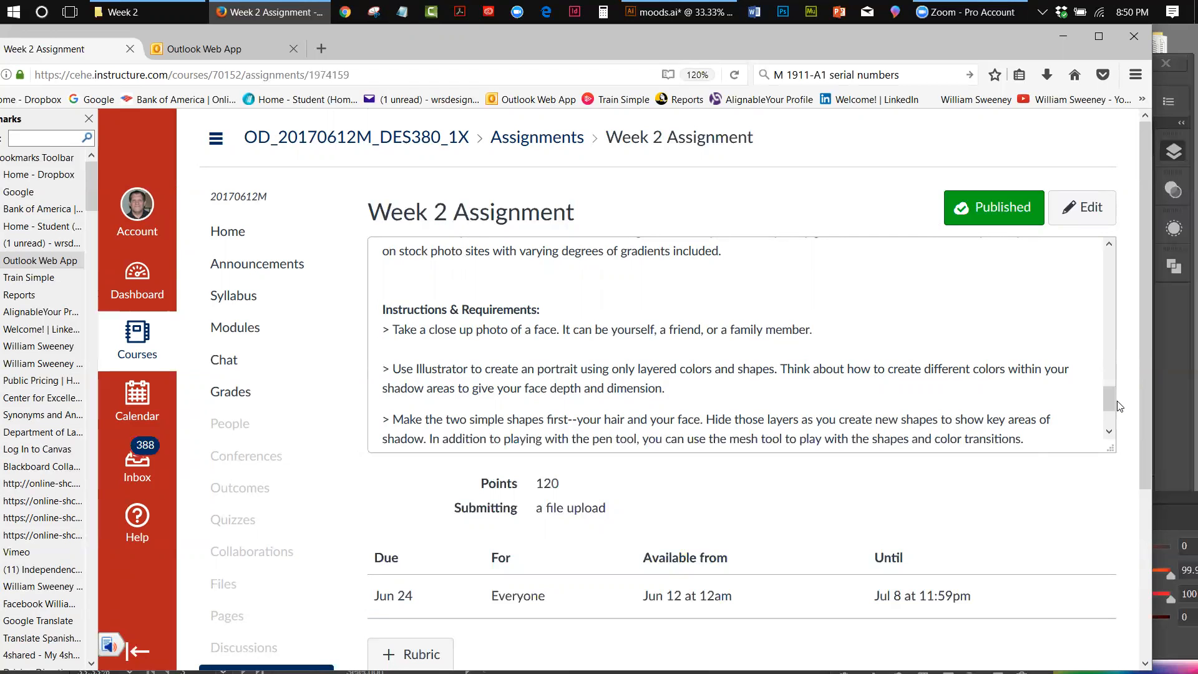
scroll(1109, 403, up, 5)
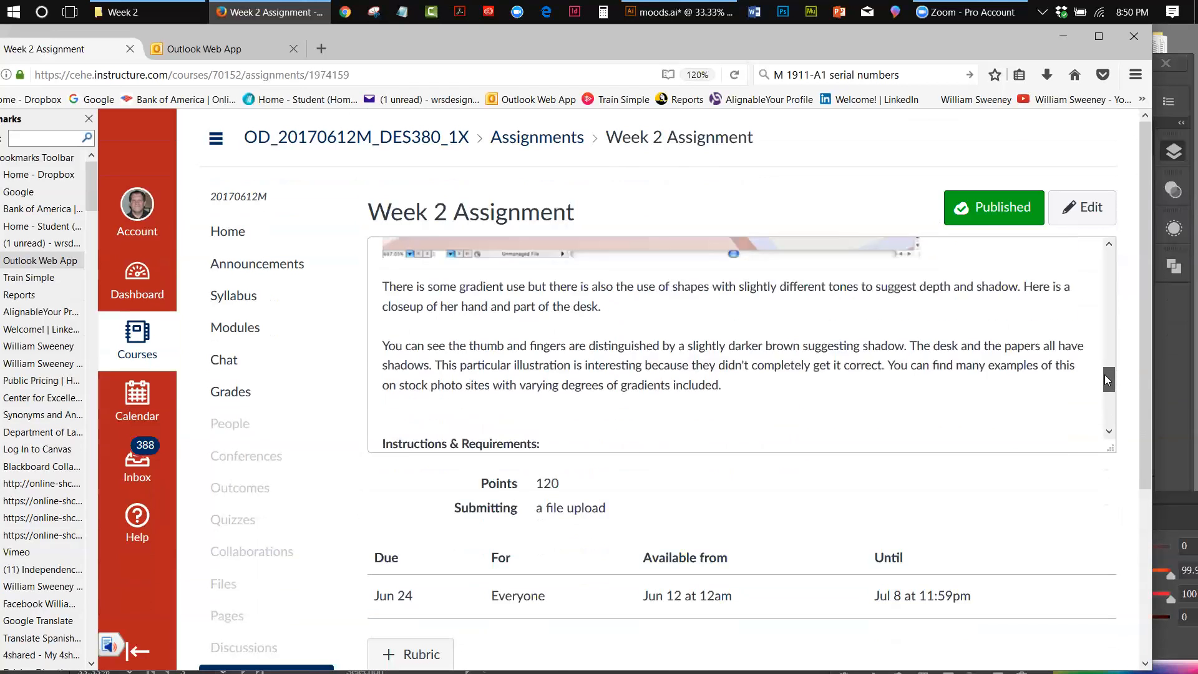
scroll(1100, 342, up, 5)
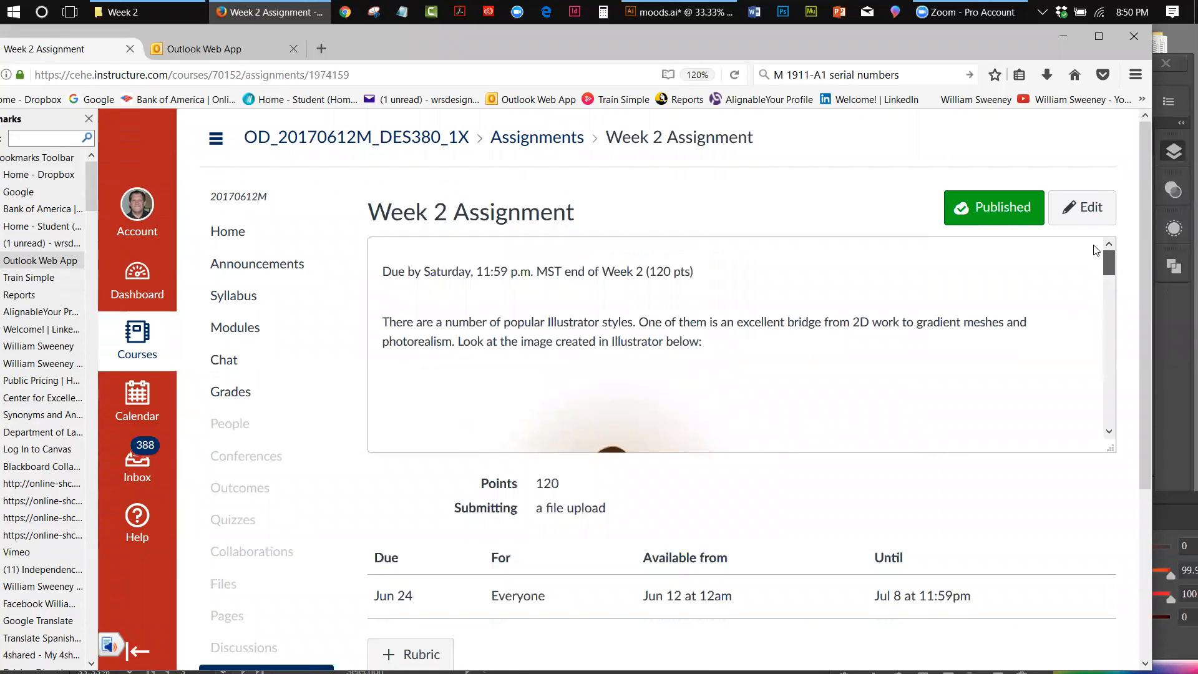
drag(1103, 261, 1116, 375)
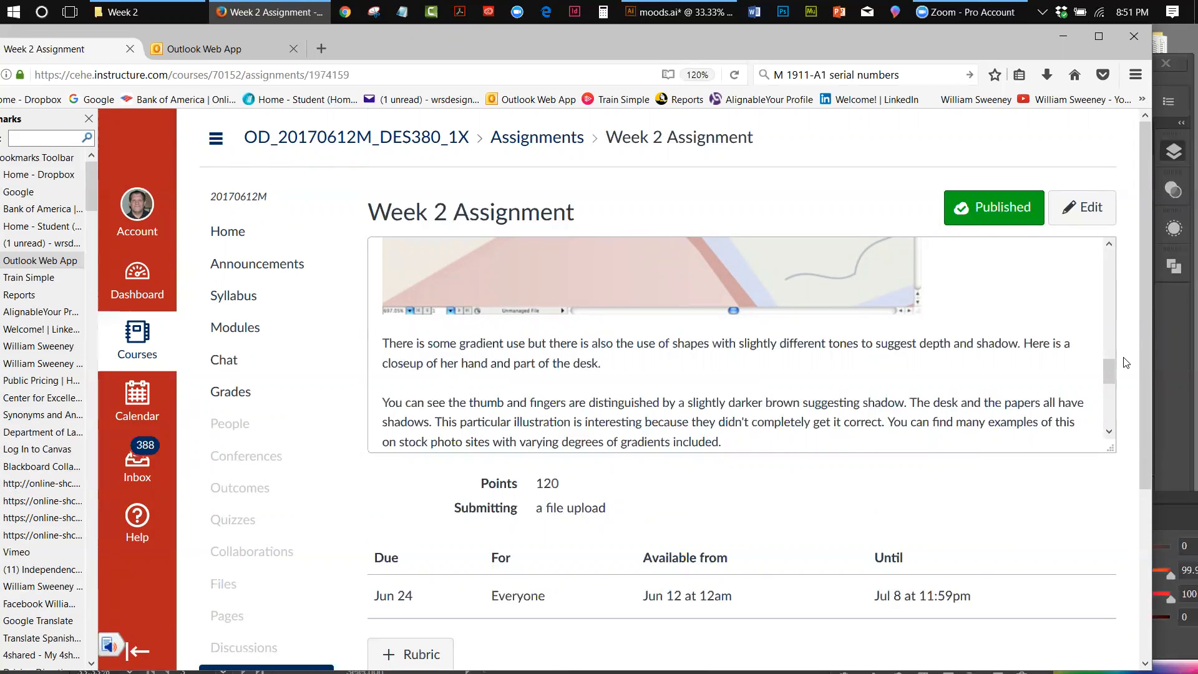
drag(1113, 367, 1108, 403)
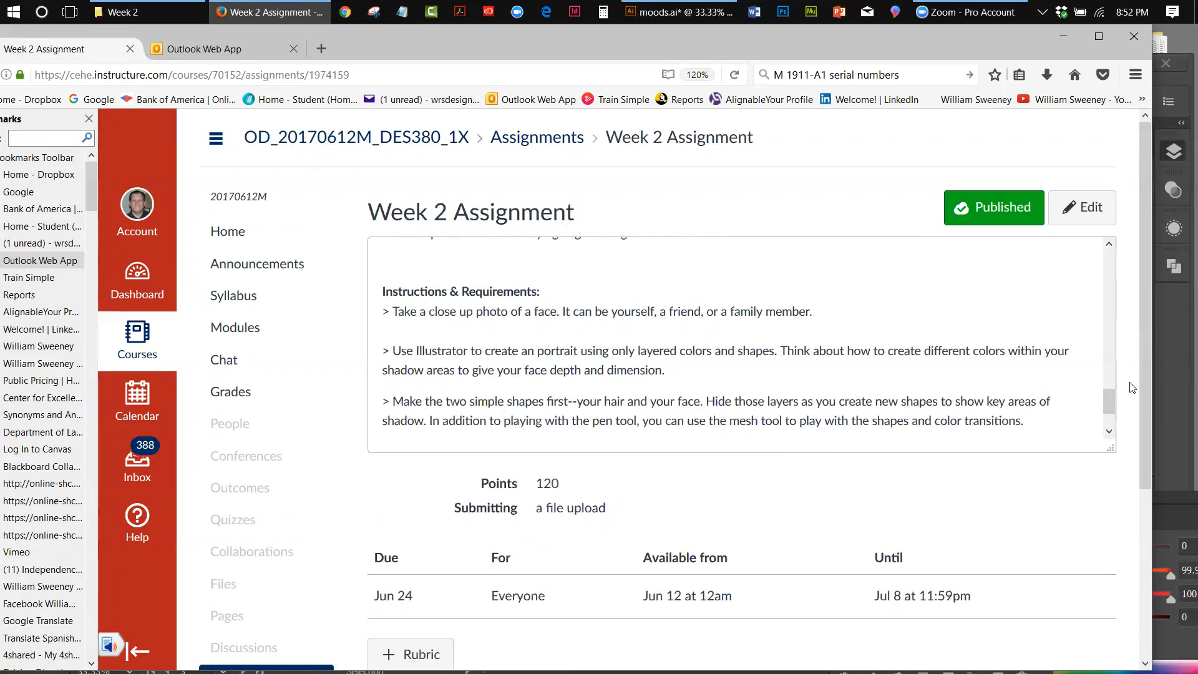
drag(1109, 398, 1112, 410)
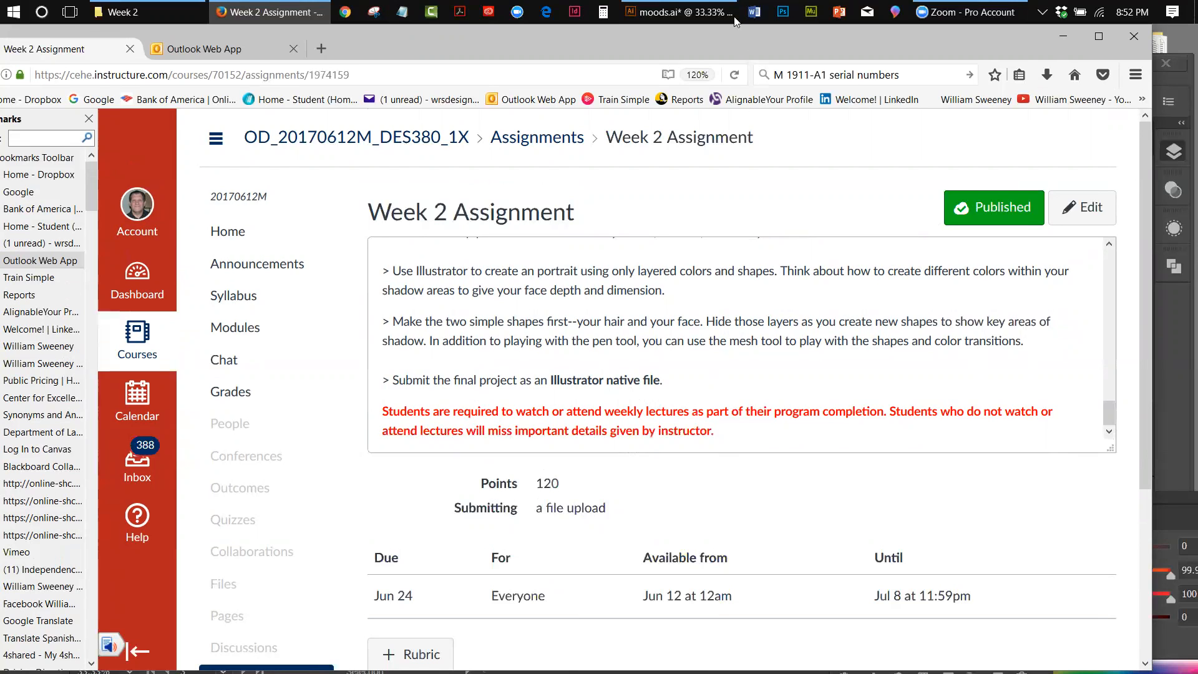
Switch to Illustrator, bring up the Kimbly.ai document and start saving it as an Adobe PDF named Kimbly.
click(680, 12)
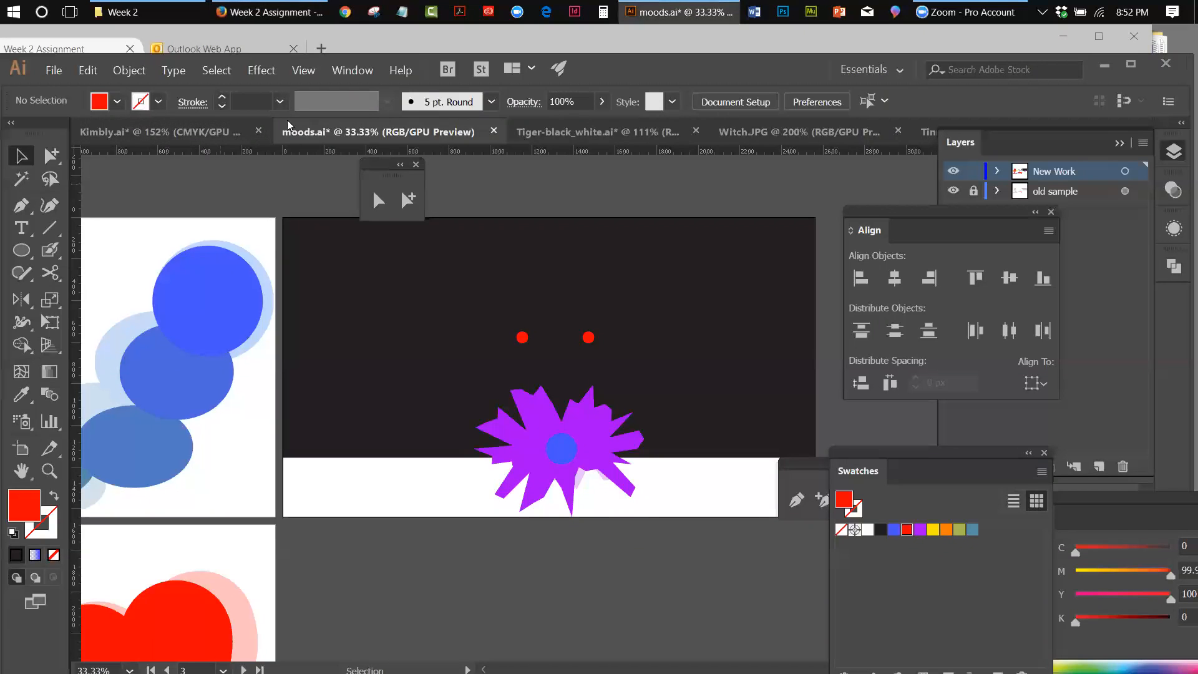
click(196, 135)
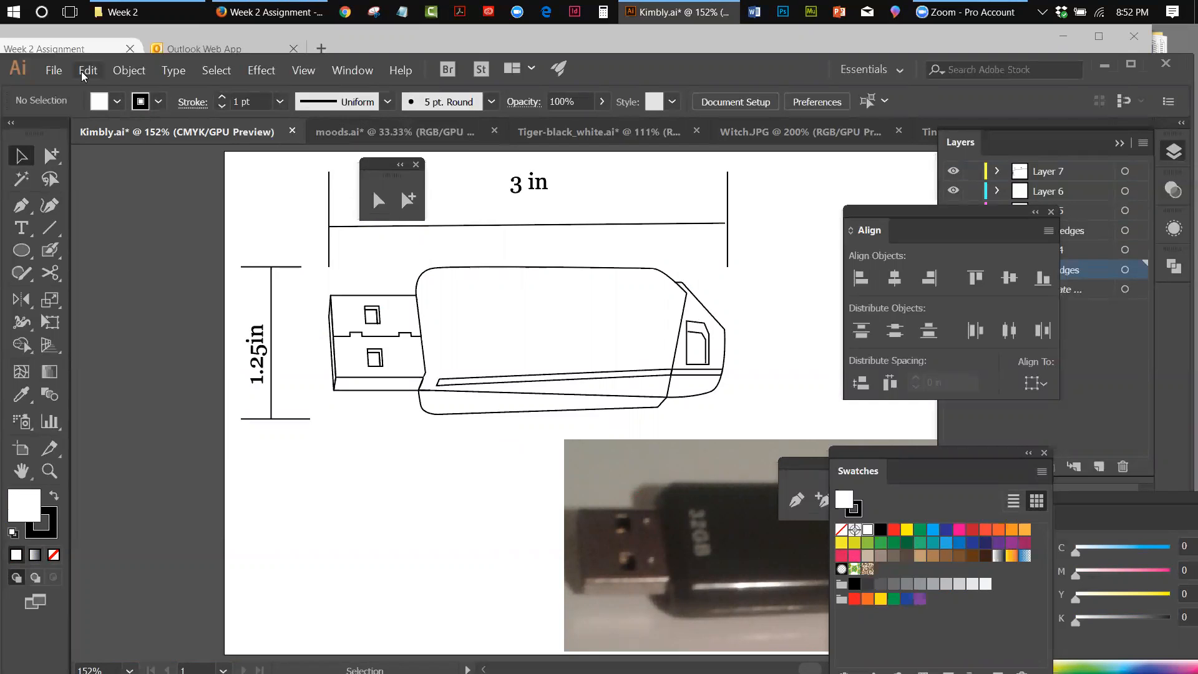
click(54, 70)
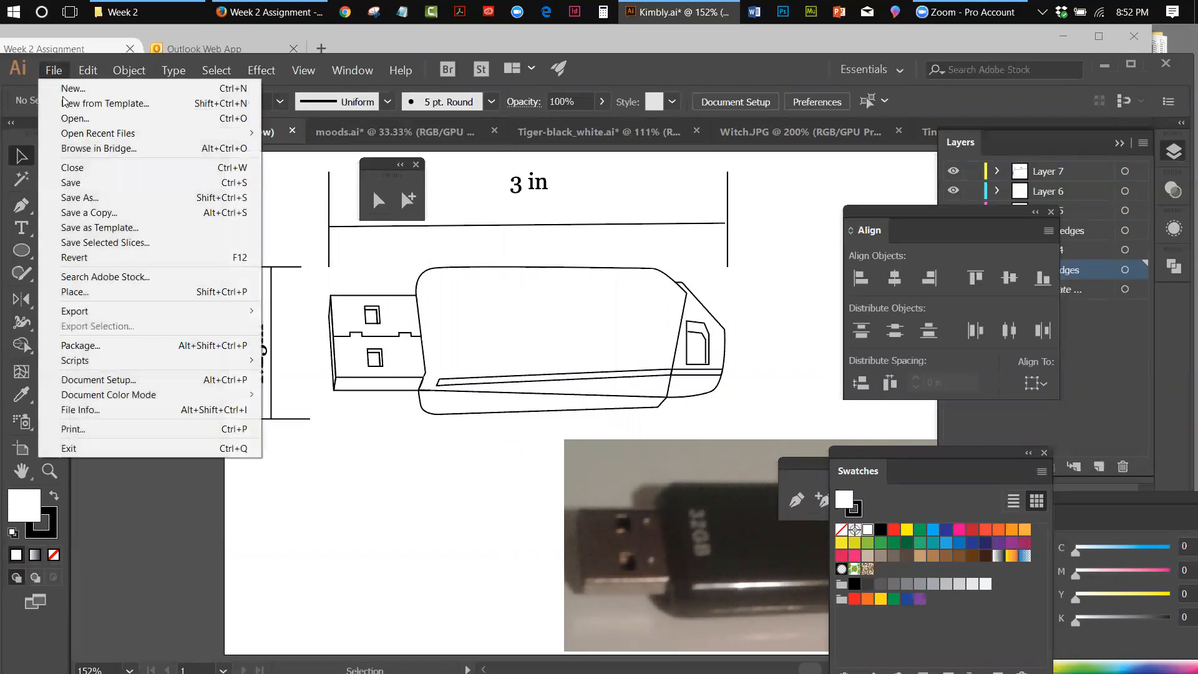
click(88, 199)
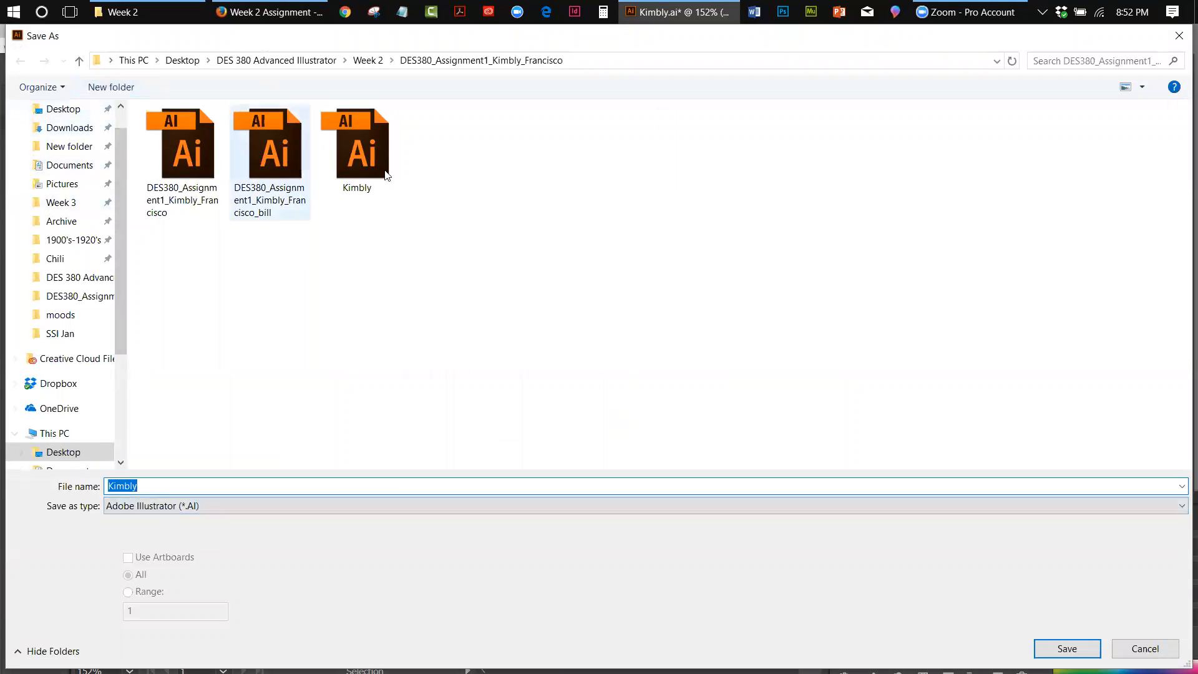
click(171, 509)
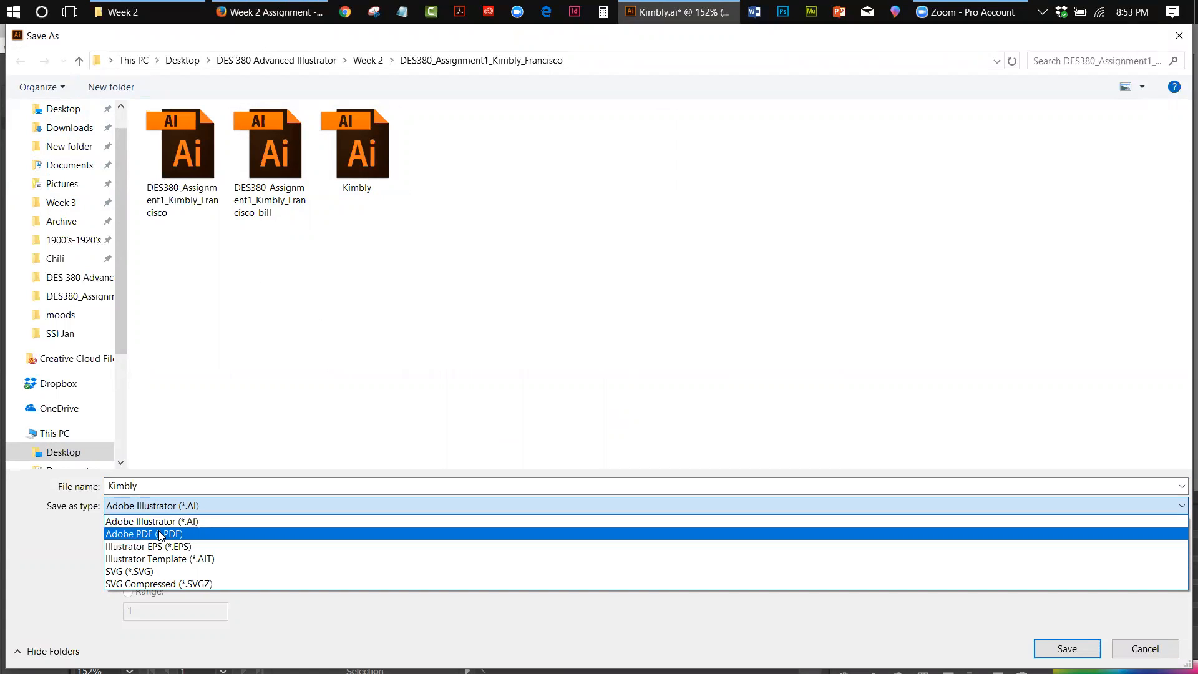
click(161, 535)
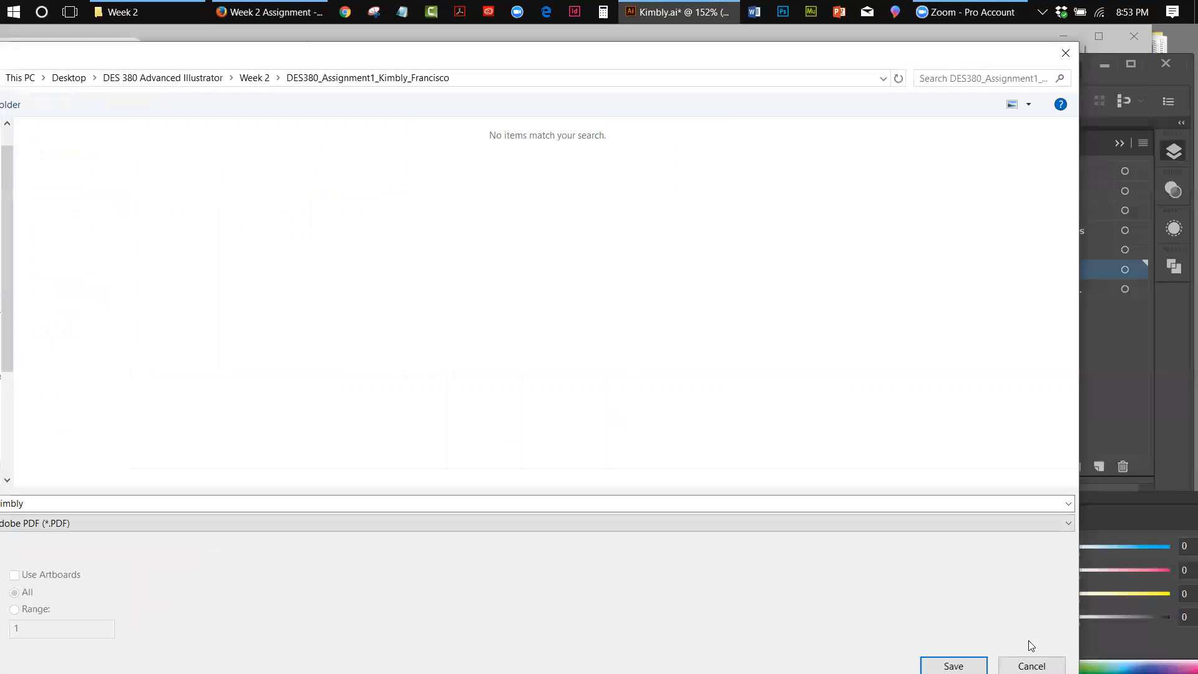
click(1029, 663)
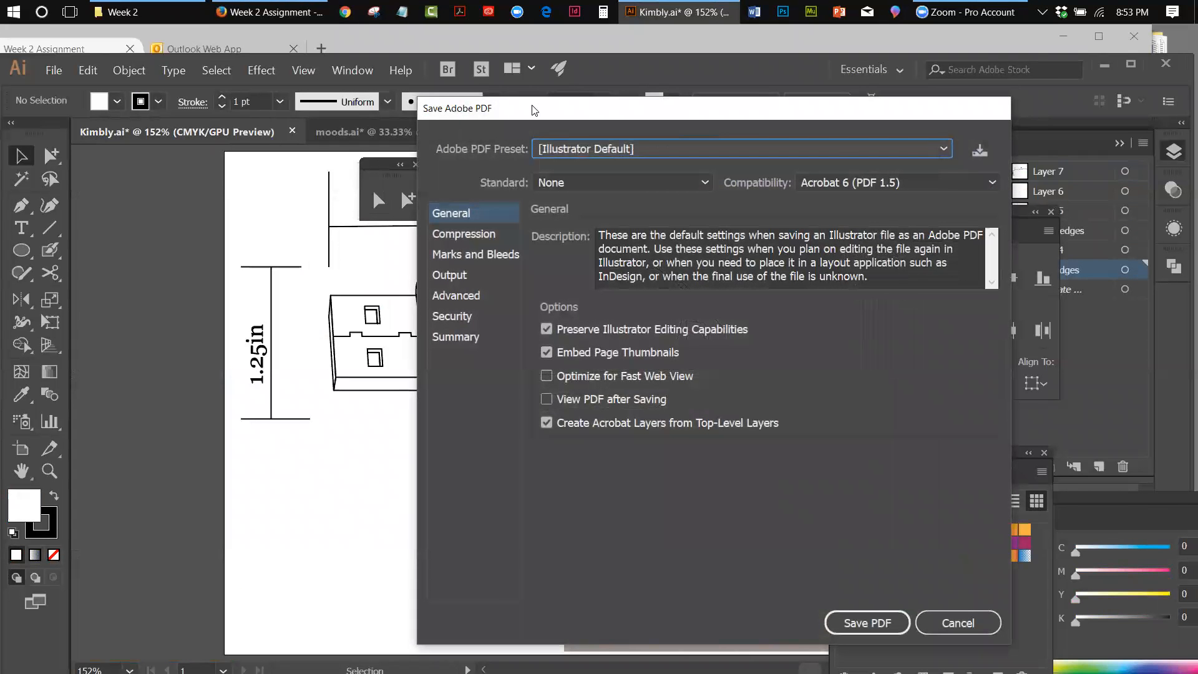
Try toggling Preserve Illustrator Editing Capabilities in the Adobe PDF save options, and cancel the save.
drag(536, 109, 389, 116)
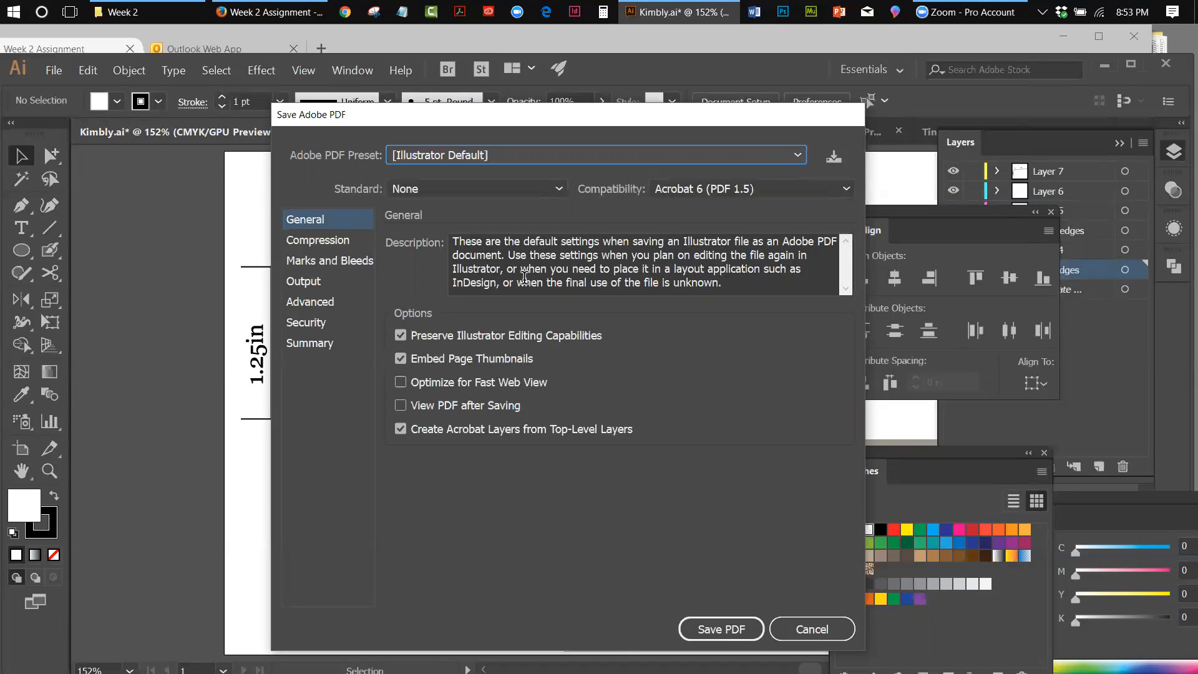
click(401, 336)
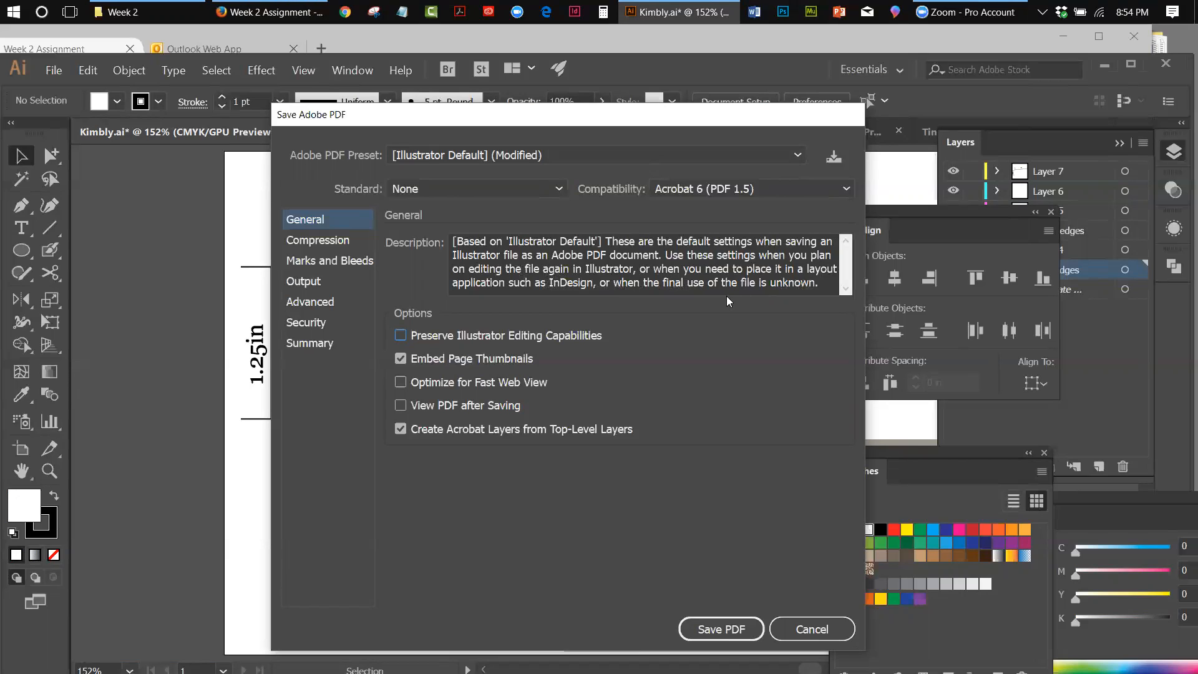
click(402, 338)
click(402, 337)
click(401, 340)
click(815, 627)
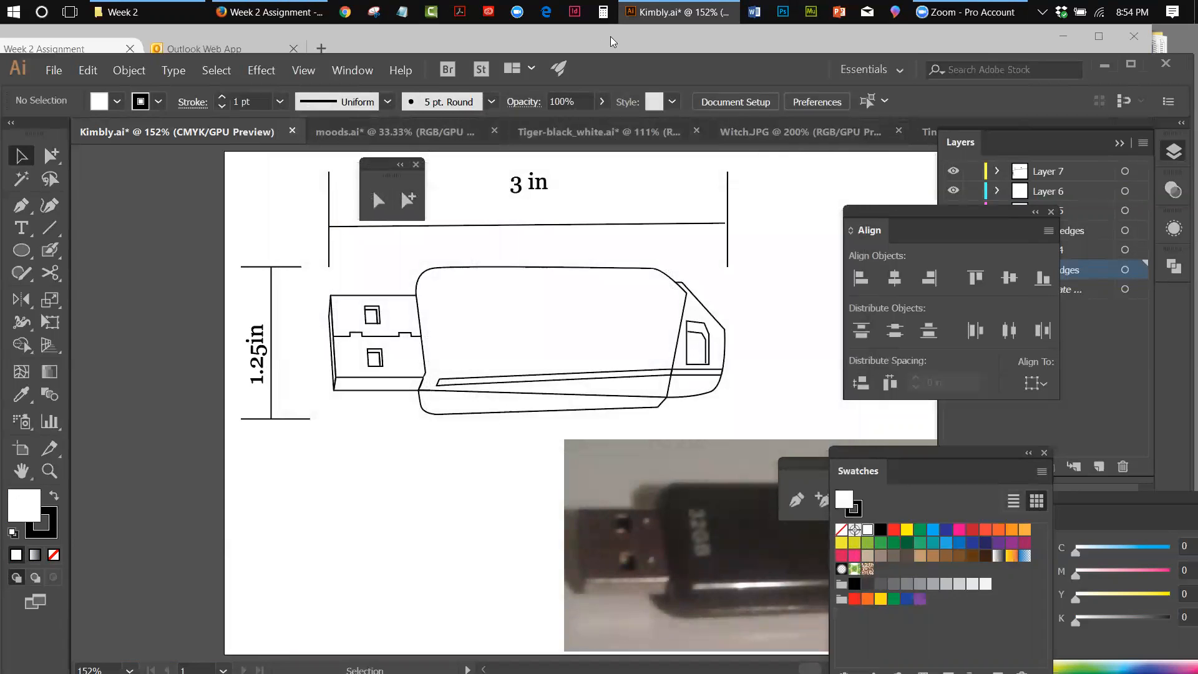
Switch to the browser and open the Week 3 Assessment page from the course's assignments list.
click(278, 10)
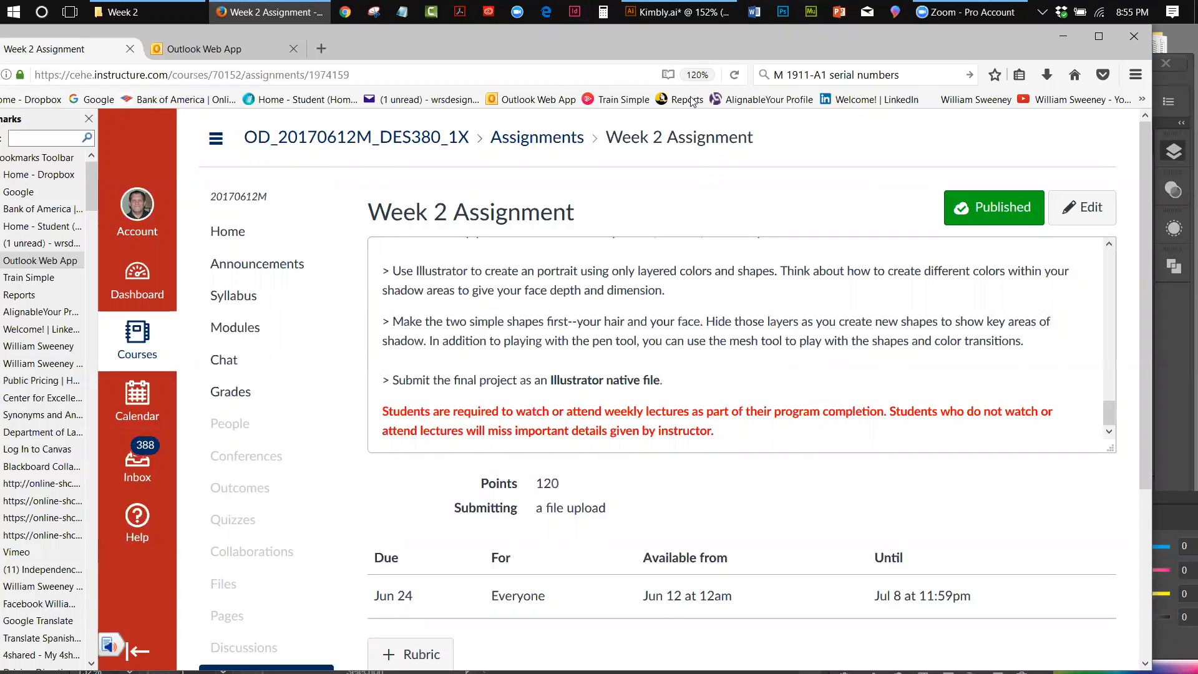
drag(1143, 229, 1161, 431)
click(264, 465)
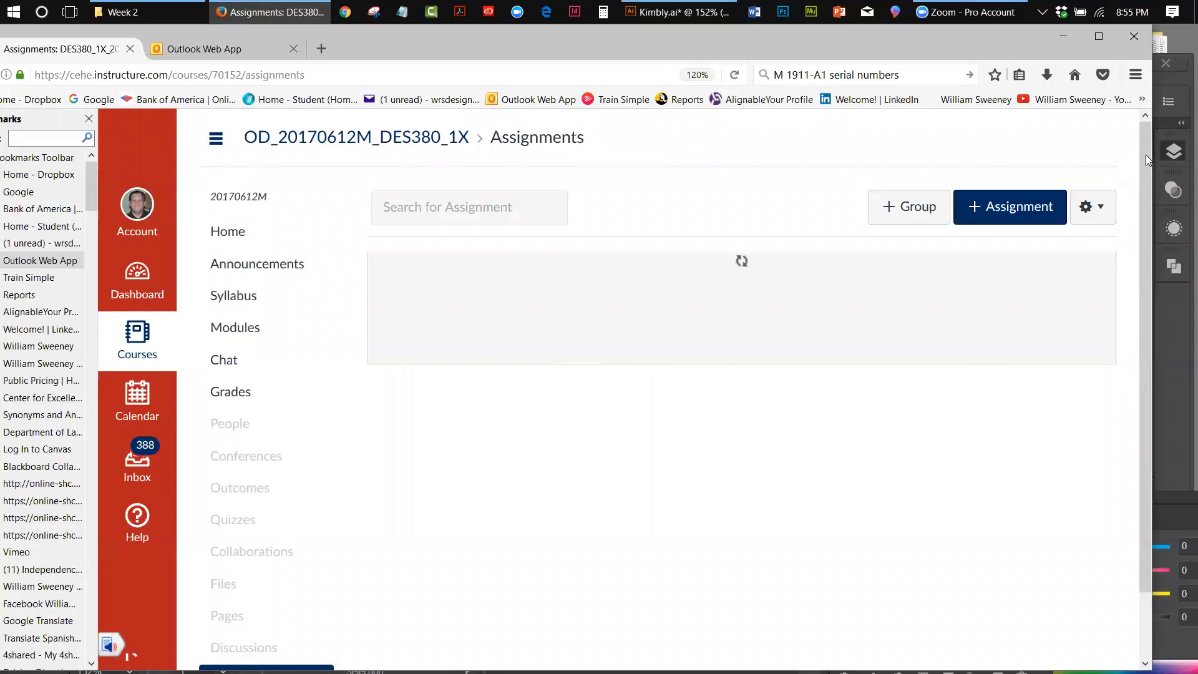
drag(1145, 154, 1148, 262)
click(527, 413)
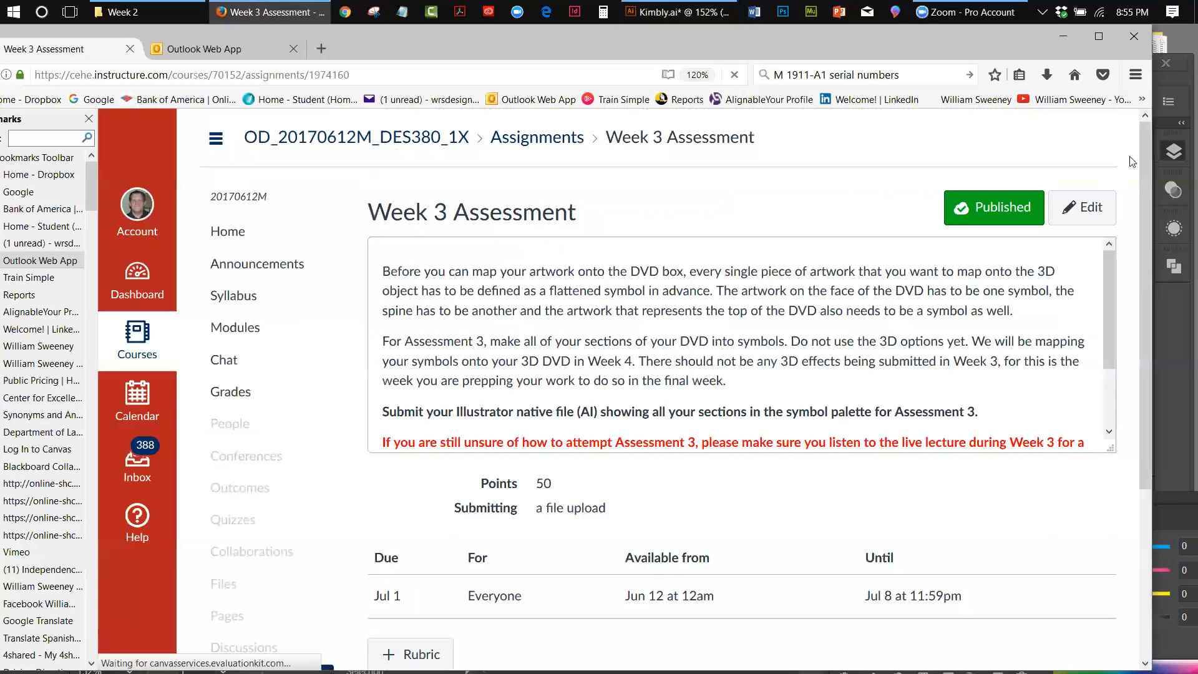
drag(1144, 152, 1144, 171)
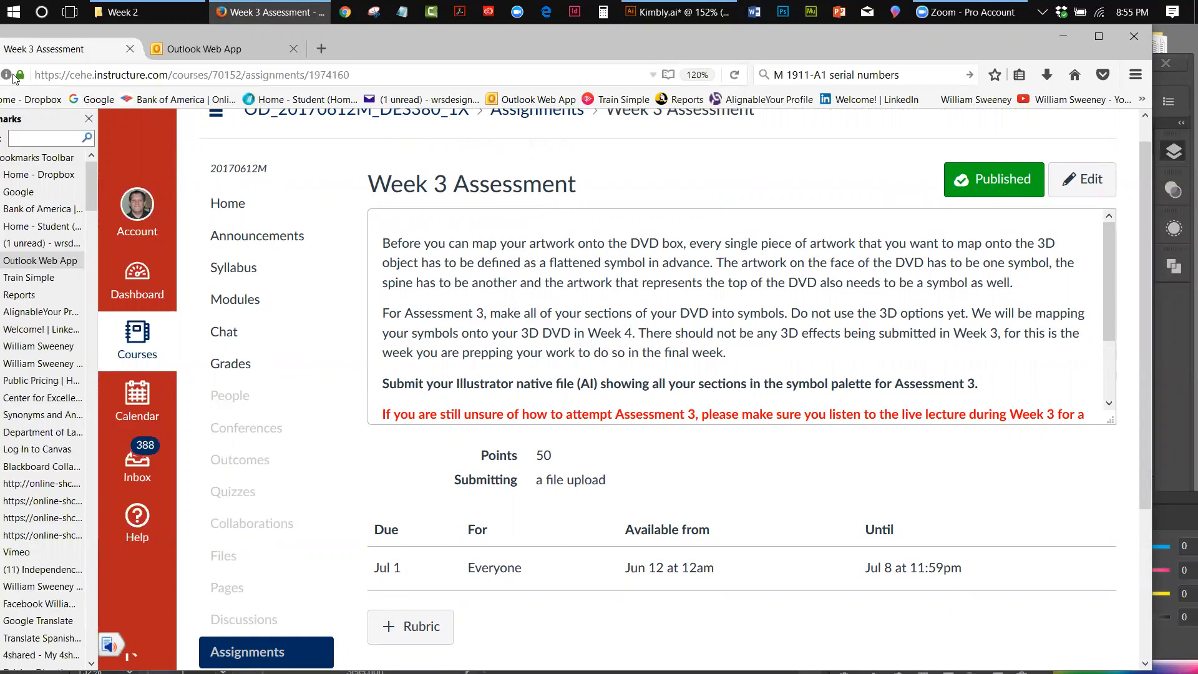
Read the Week 2 Assessment instructions by way of the assignments list, and return to the Kimbly.ai drawing in Illustrator.
drag(389, 40, 495, 40)
click(90, 75)
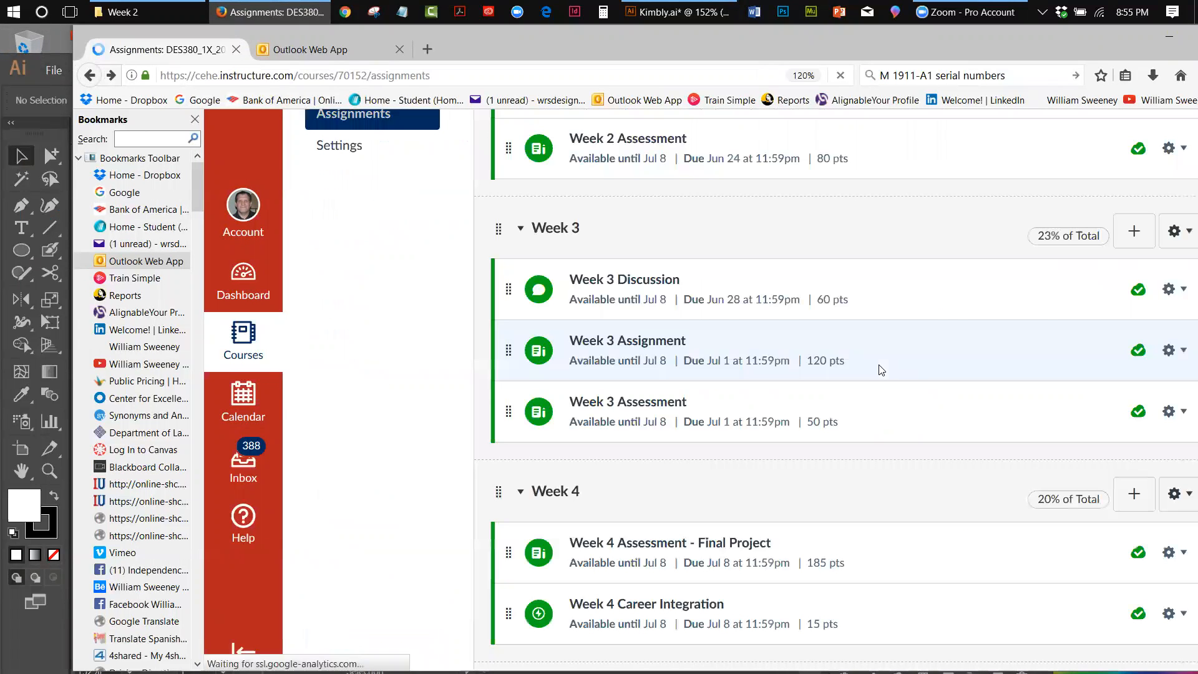
click(672, 139)
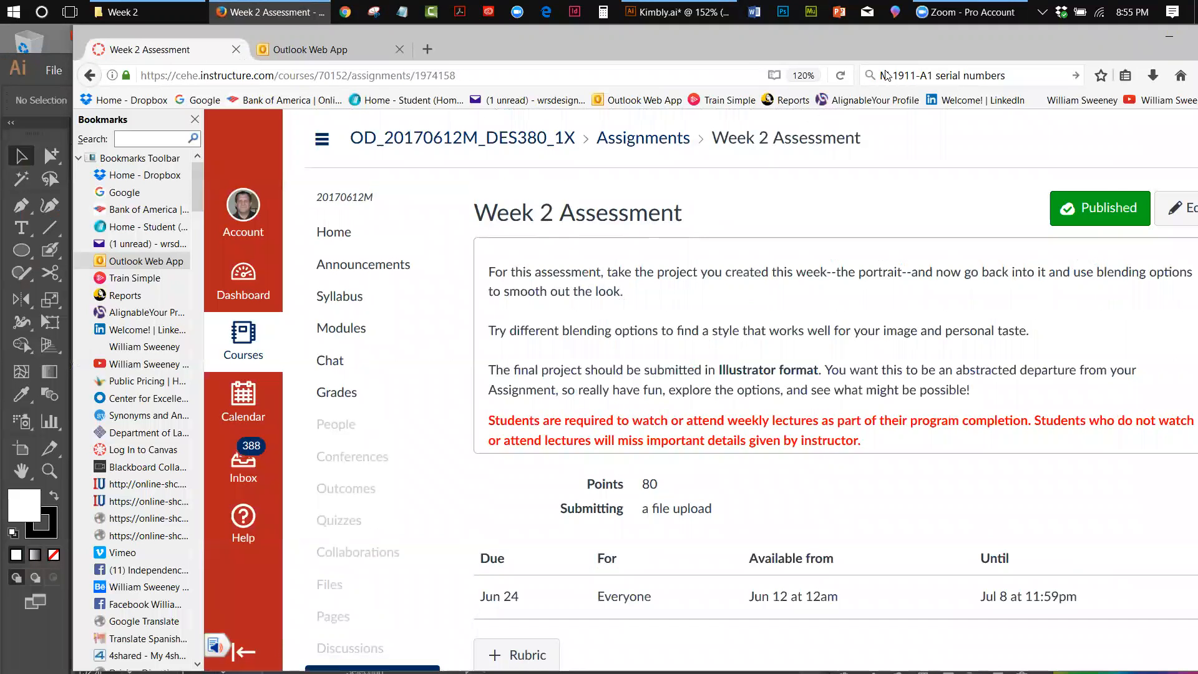
drag(948, 42, 836, 41)
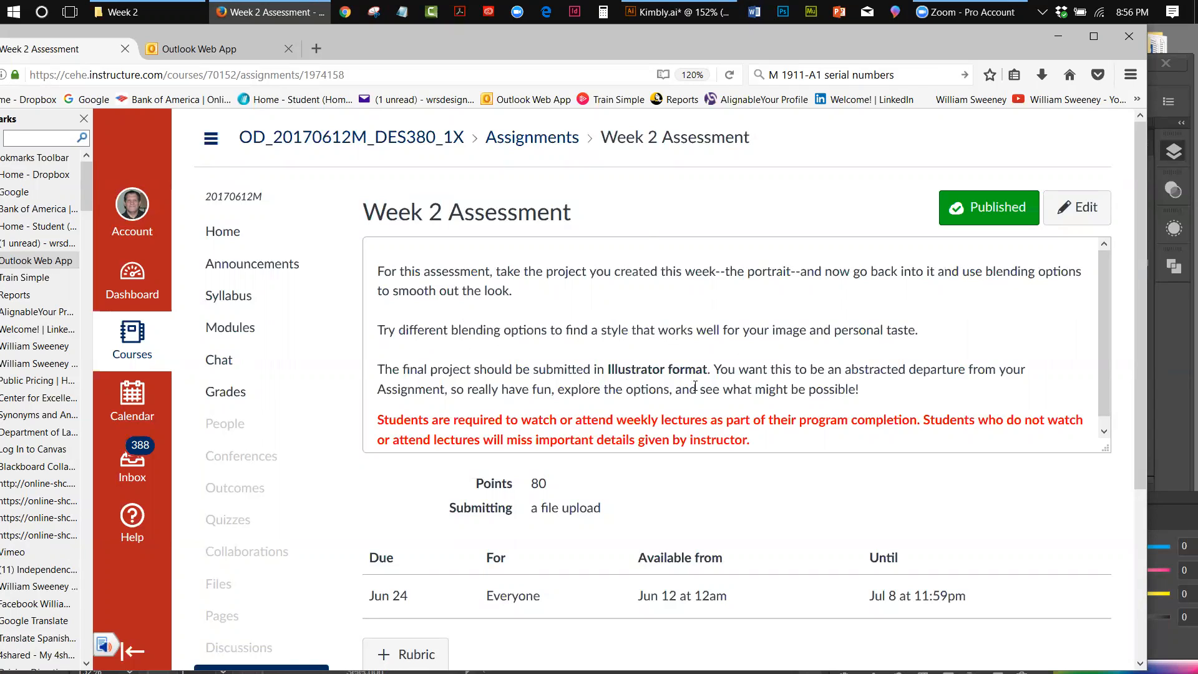
drag(1102, 284, 1103, 332)
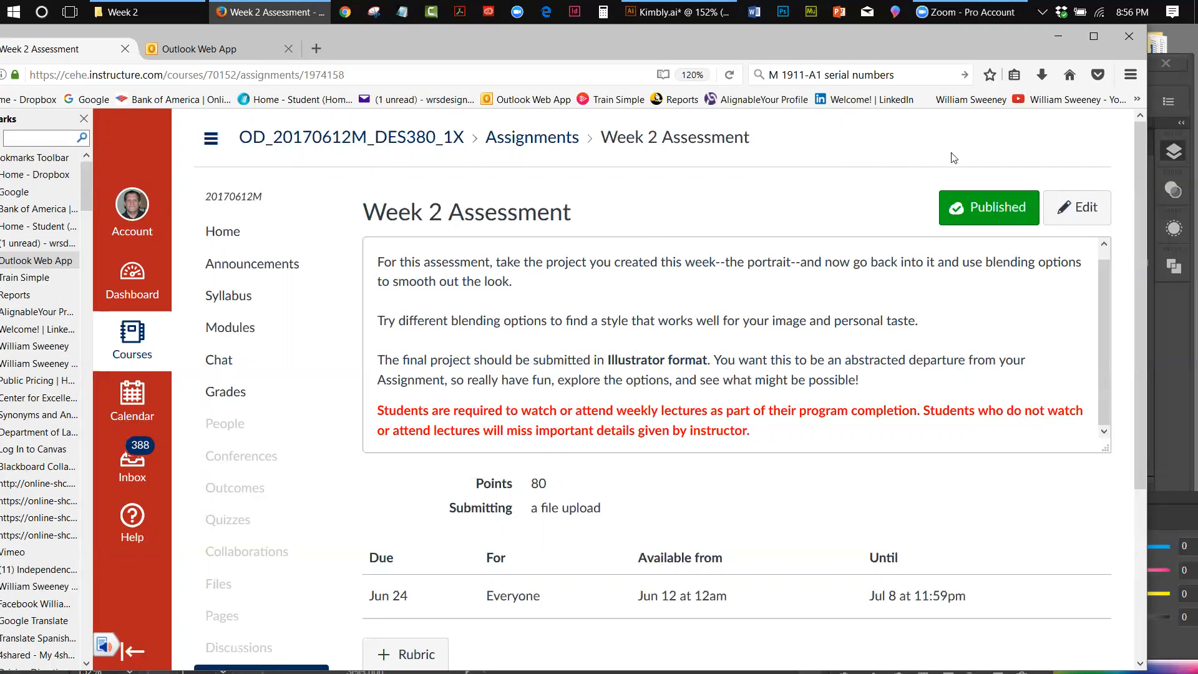
click(1056, 37)
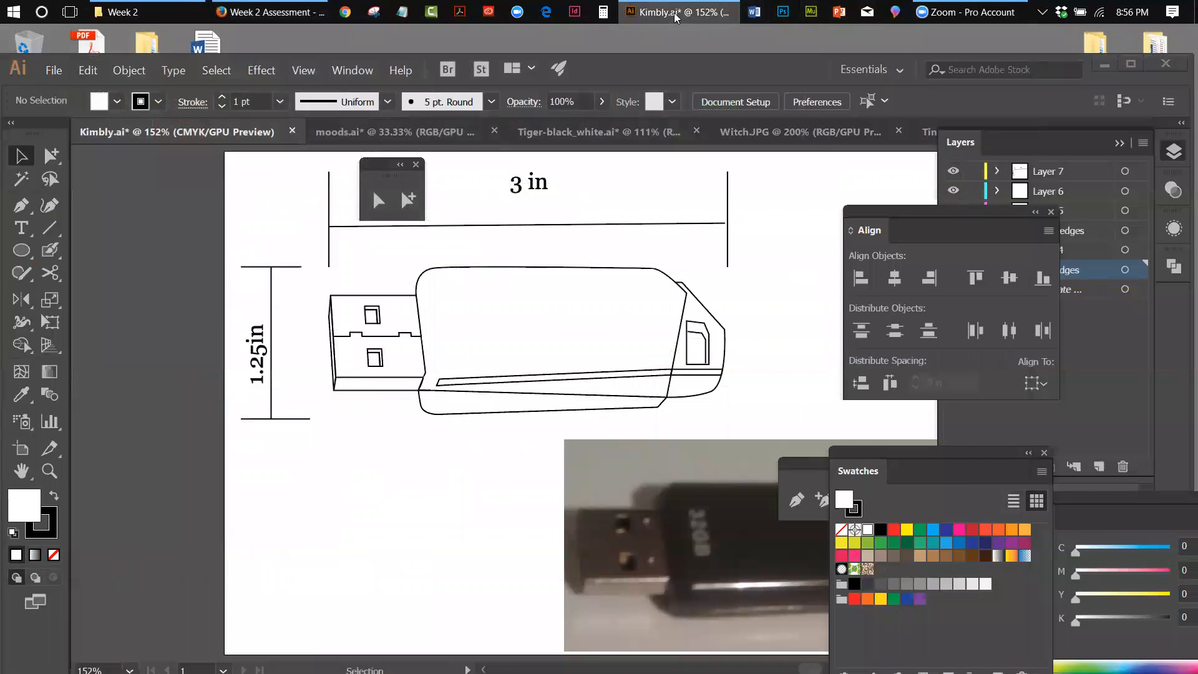
Move Illustrator's taskbar entry beside the browser entries, maximize the Illustrator window and bring up the Tiger-black_white.ai document.
drag(659, 25, 430, 14)
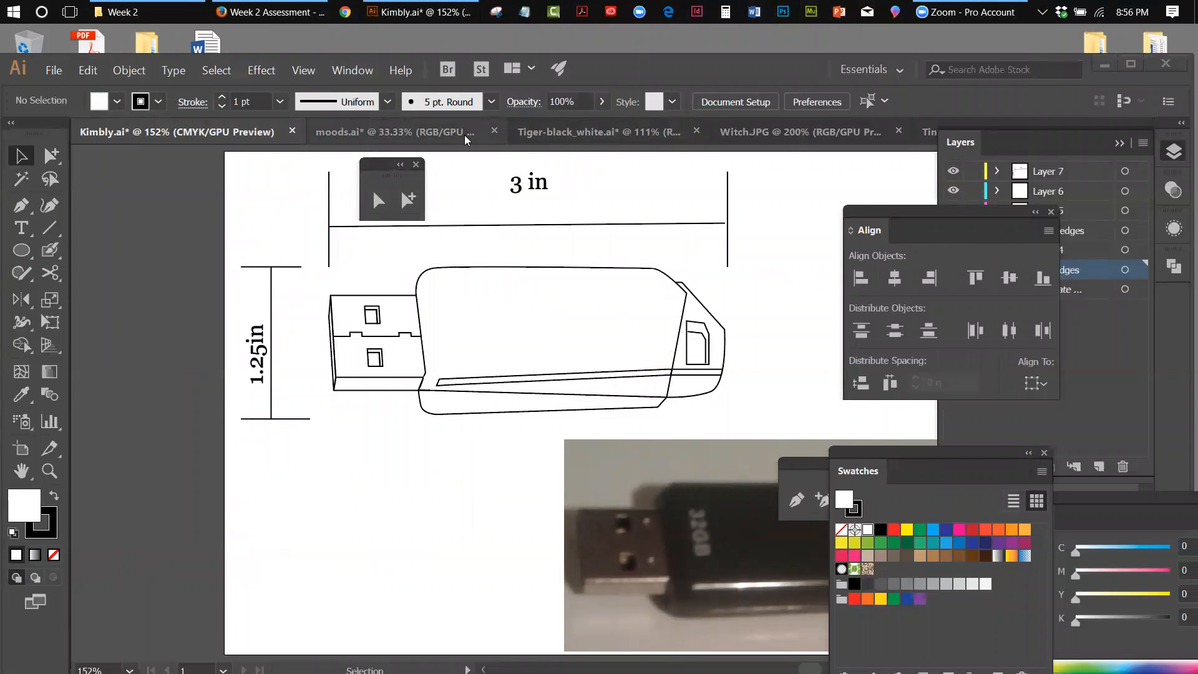
click(359, 57)
double_click(359, 57)
click(580, 104)
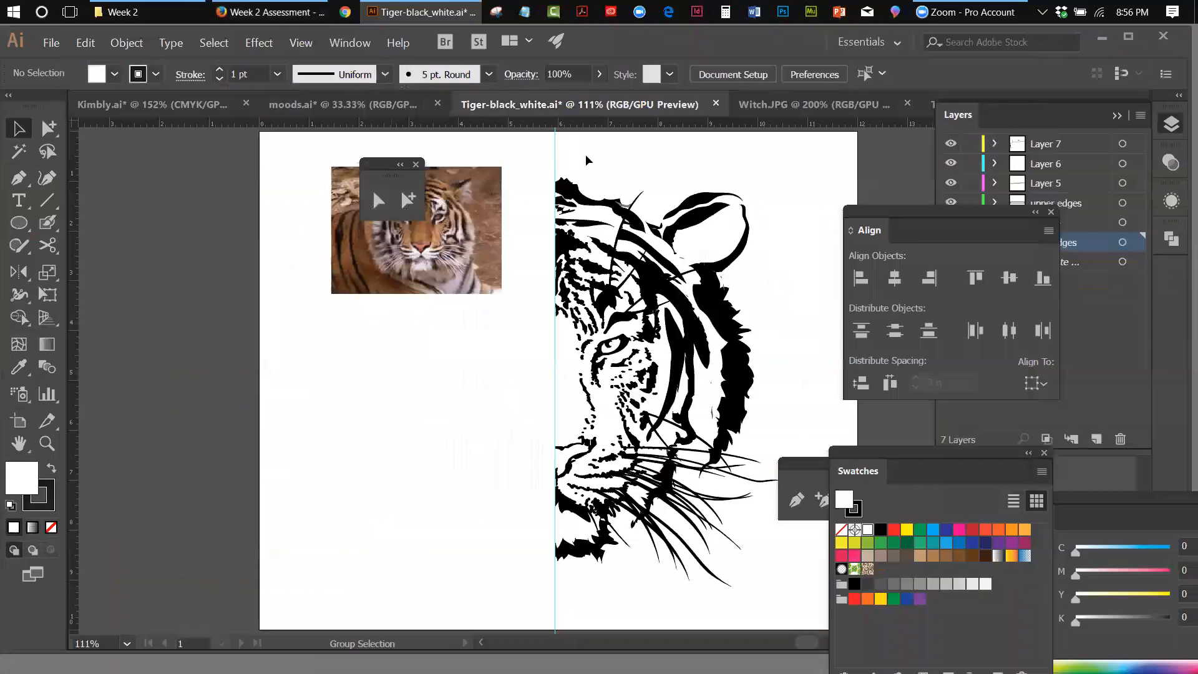
Move the floating Align, Swatches, pen tools and selection tools panels clear of the tiger artboard and its reference photo.
drag(935, 212, 1063, 304)
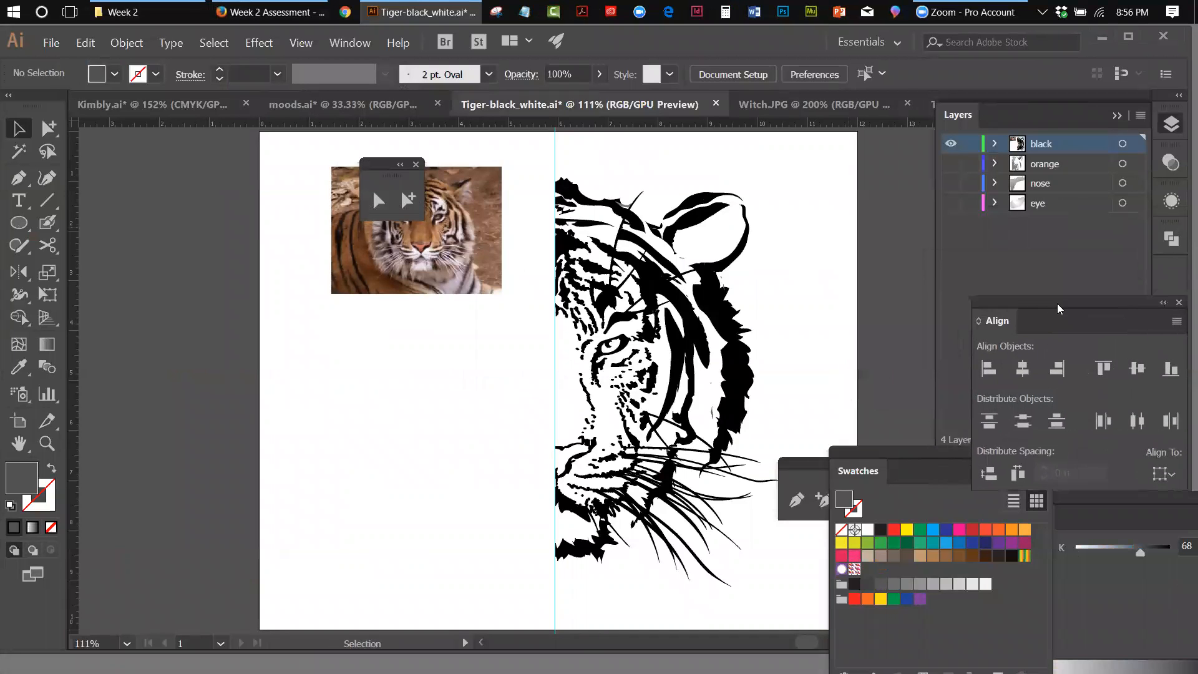
drag(859, 462, 1001, 491)
drag(839, 465, 946, 465)
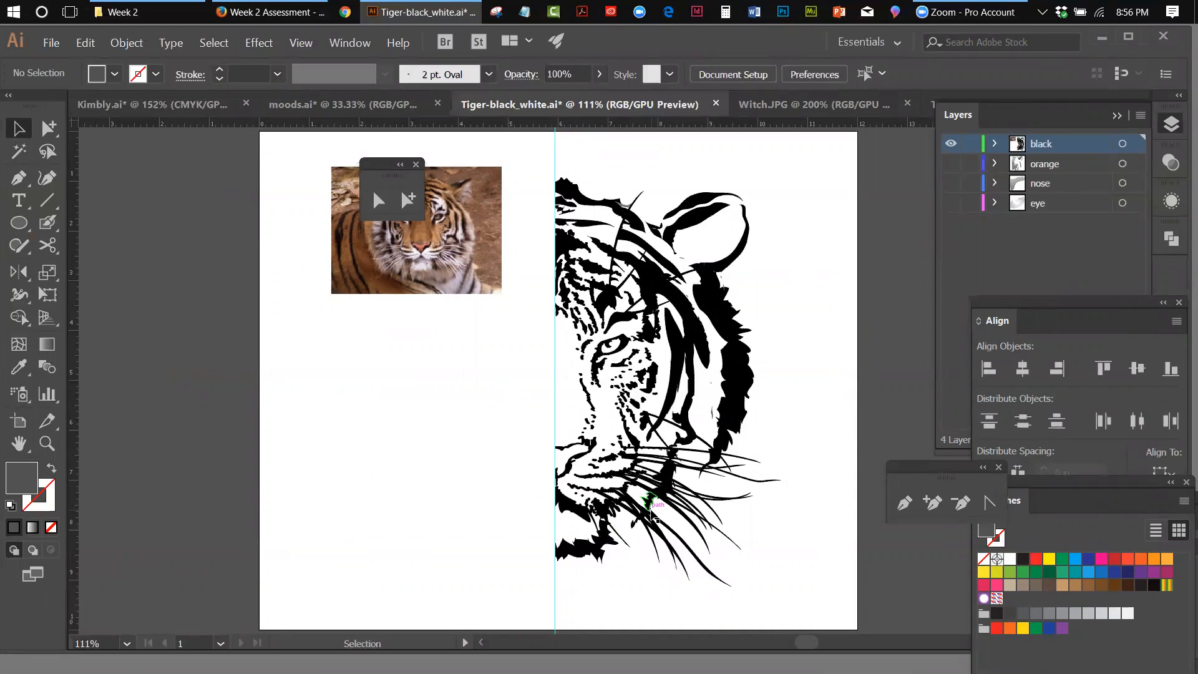
drag(382, 164, 371, 164)
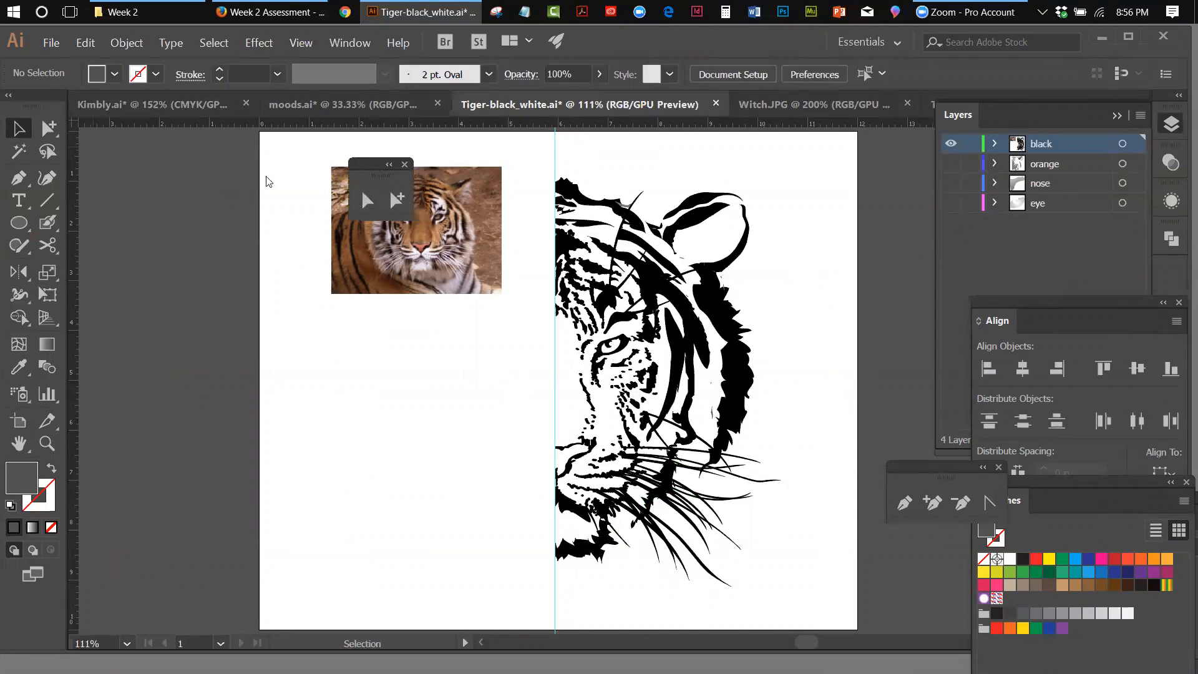
drag(268, 181, 189, 179)
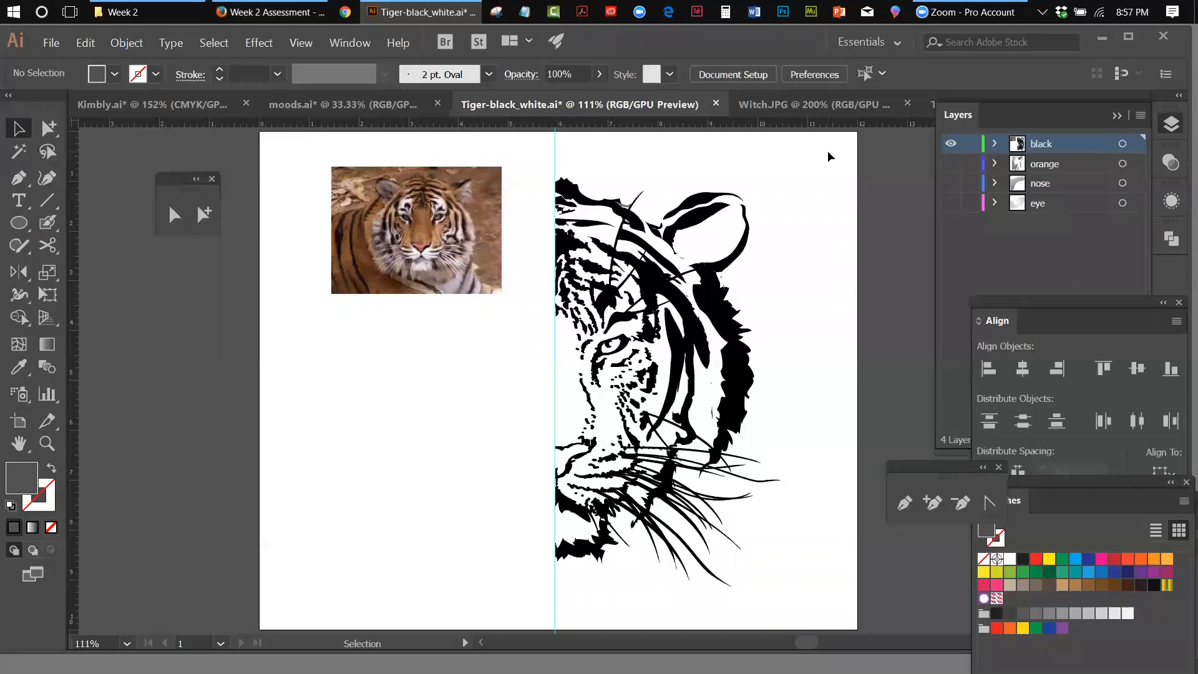
Restore the window to its smaller size, bring up Witch.JPG and detach the Layers panel so it floats below the document tabs.
double_click(684, 52)
click(711, 173)
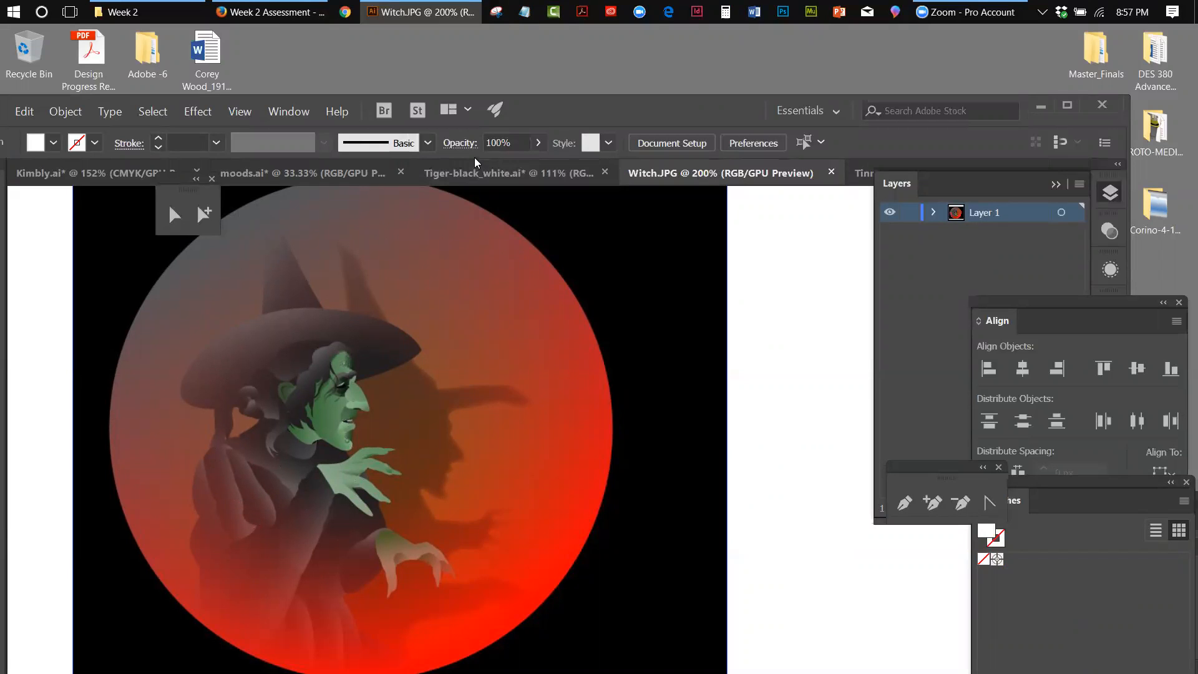
drag(537, 116, 571, 95)
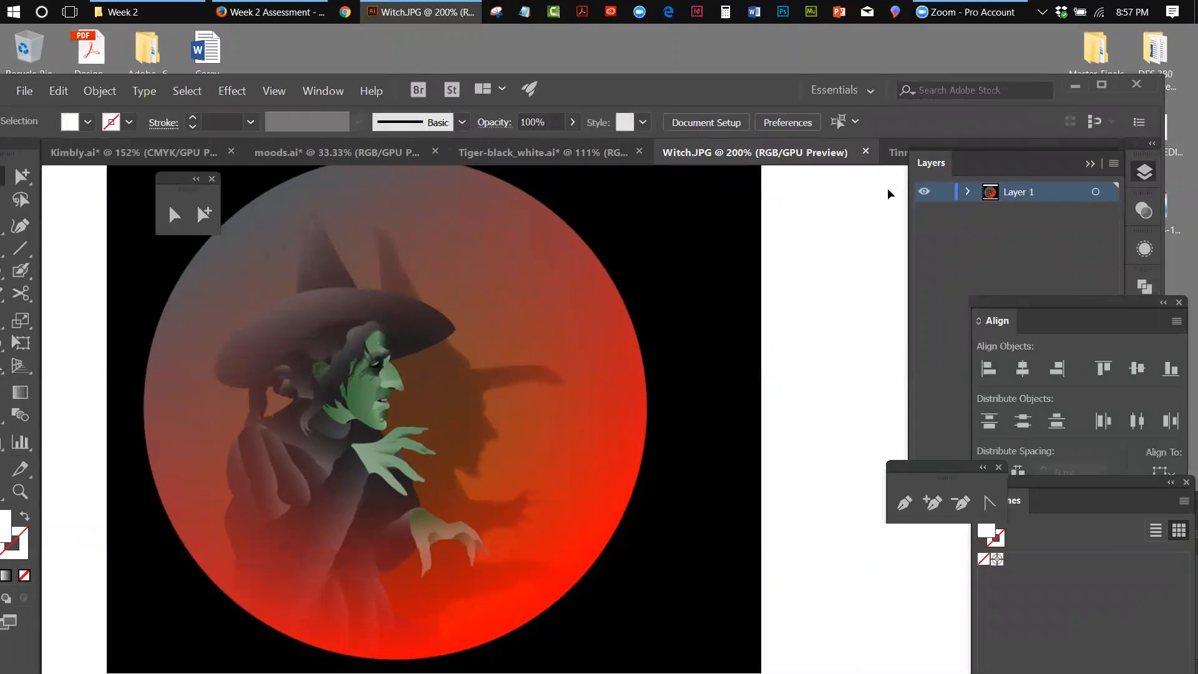
drag(932, 162, 943, 250)
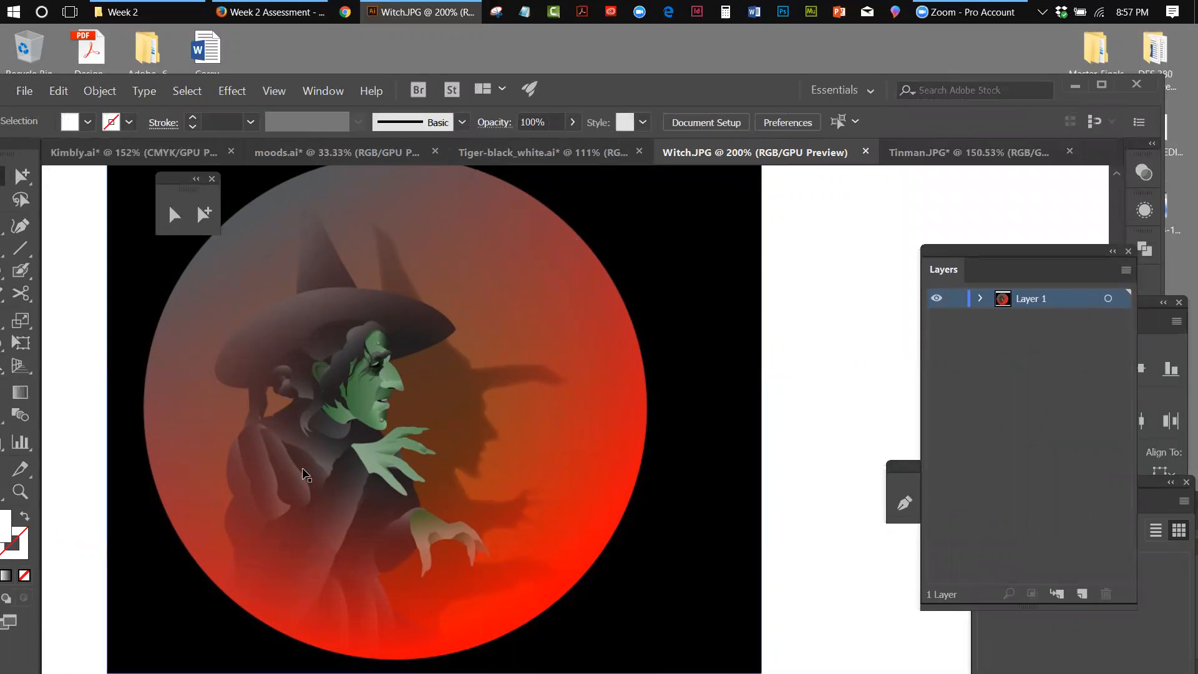
View Tinman.JPG with the selection tools panel moved off the image beside Layers, and return to the Tiger-black_white.ai document.
click(906, 155)
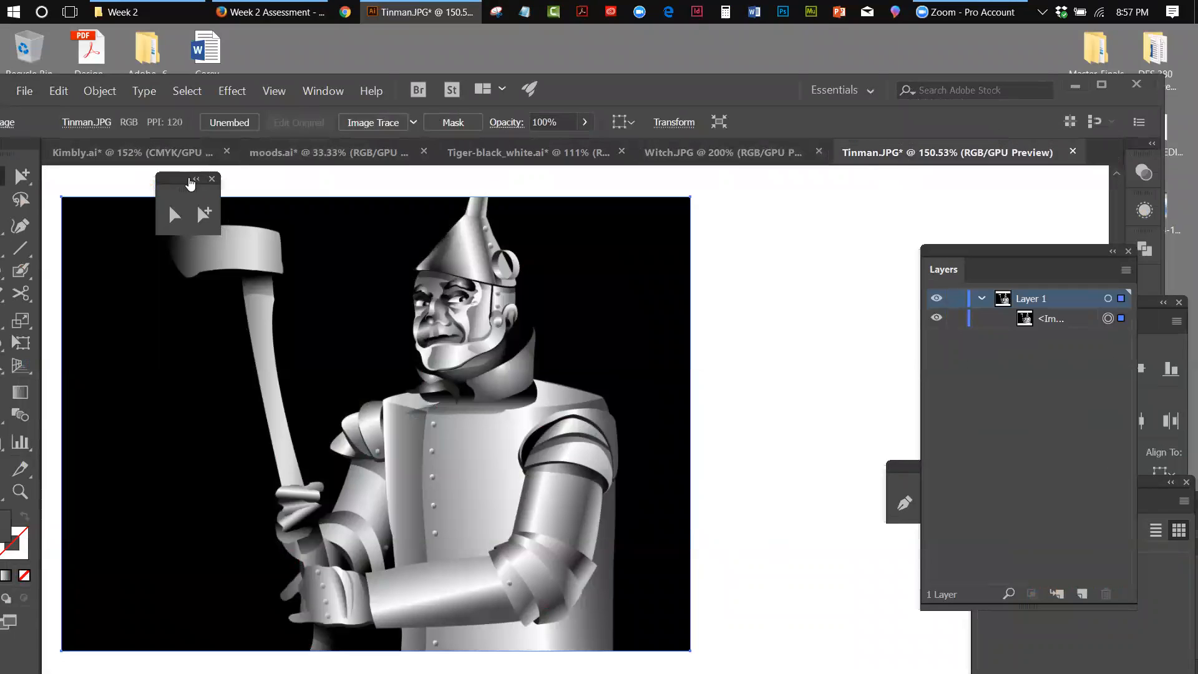
drag(191, 182, 875, 214)
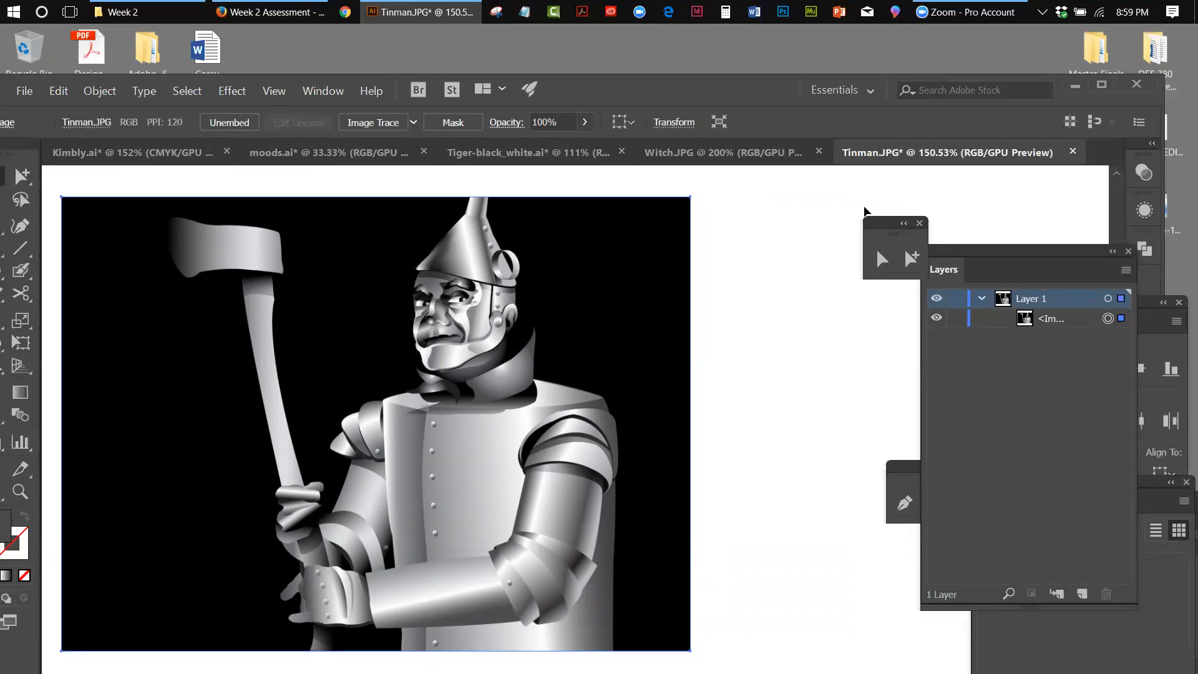
click(500, 152)
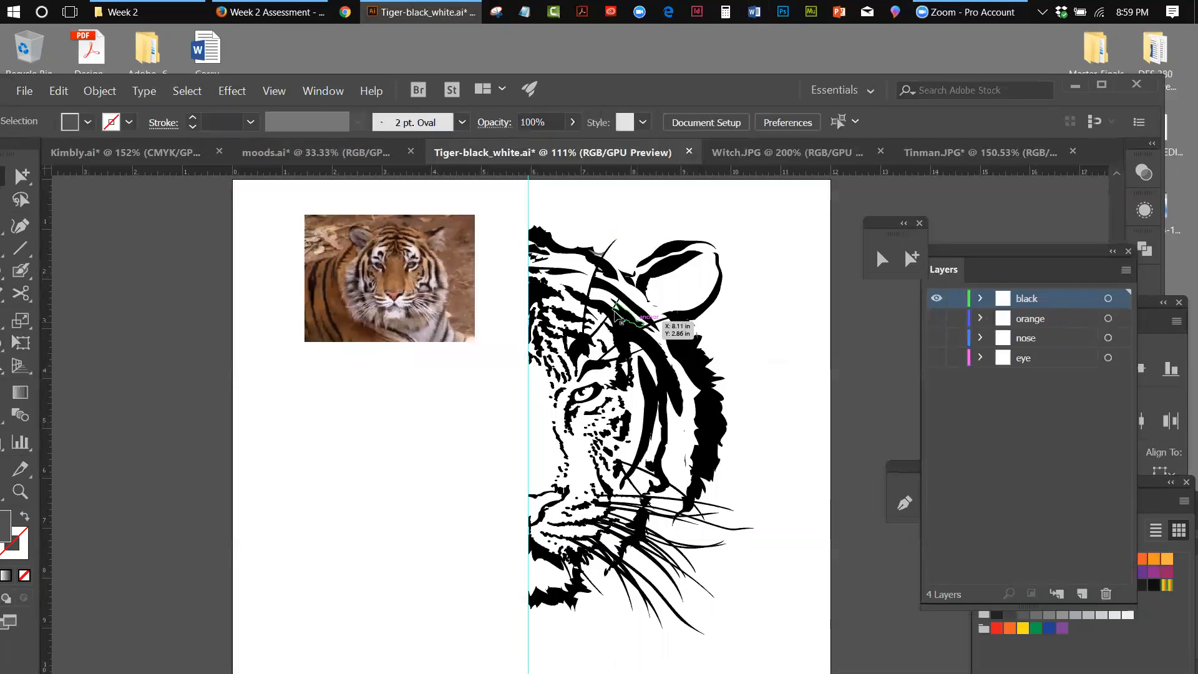